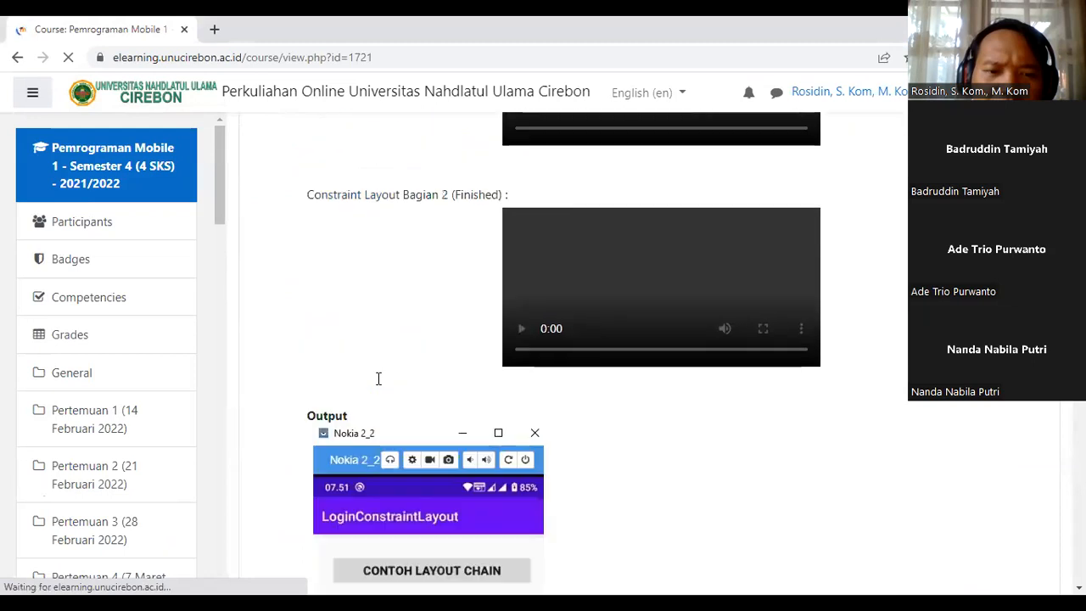
Step: Scroll the Moodle course page to locate the Pertemuan 8 section
{"action": "scroll", "coordinate": [380, 384], "scroll_direction": "down", "scroll_amount": 12}
{"action": "scroll", "coordinate": [379, 384], "scroll_direction": "down", "scroll_amount": 10}
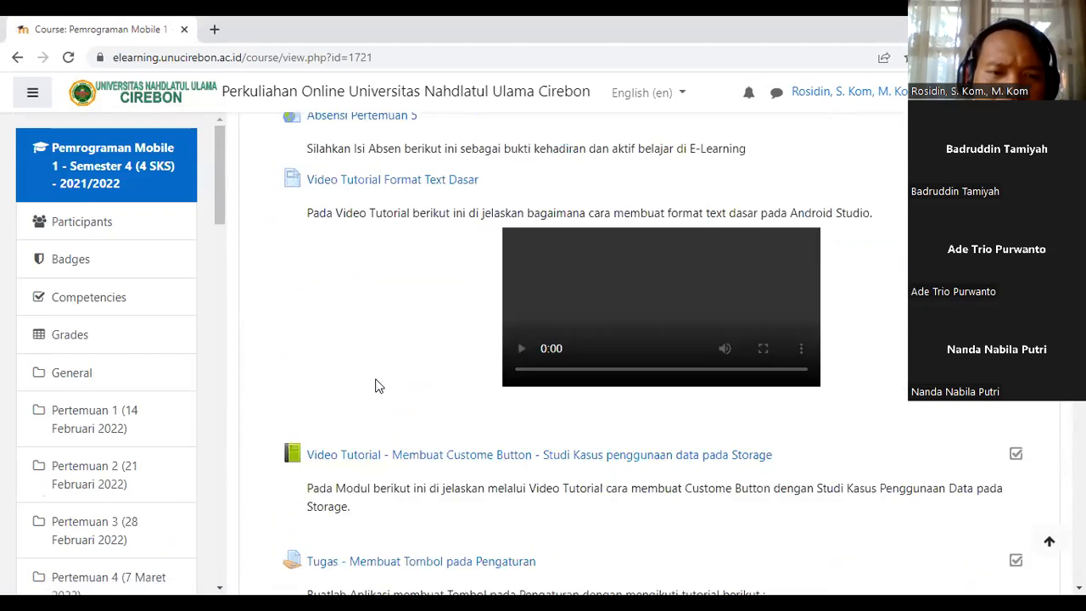
{"action": "scroll", "coordinate": [379, 386], "scroll_direction": "down", "scroll_amount": 15}
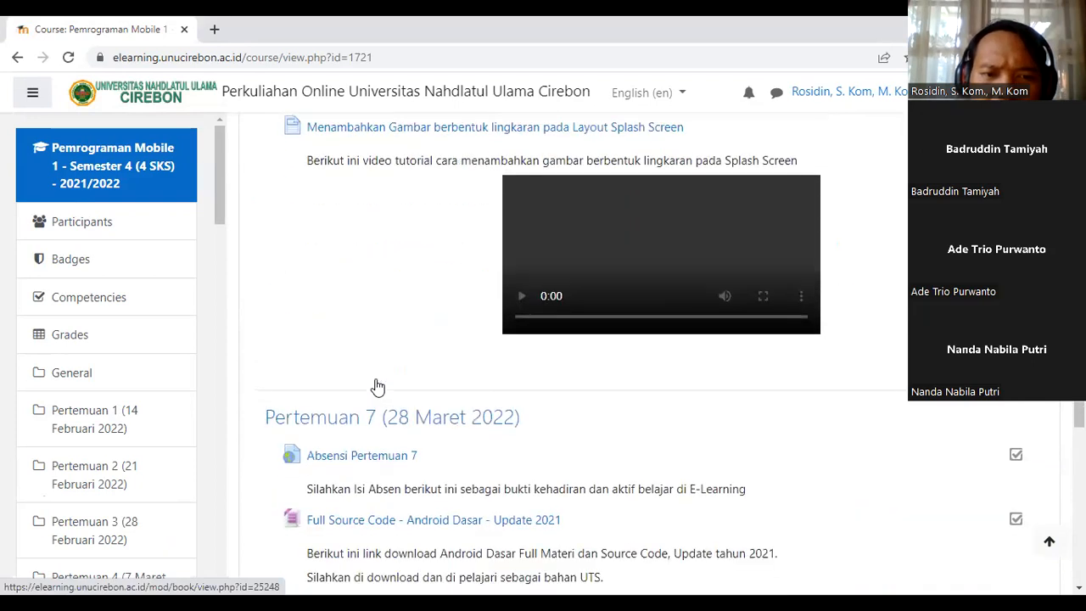
{"action": "scroll", "coordinate": [379, 386], "scroll_direction": "down", "scroll_amount": 8}
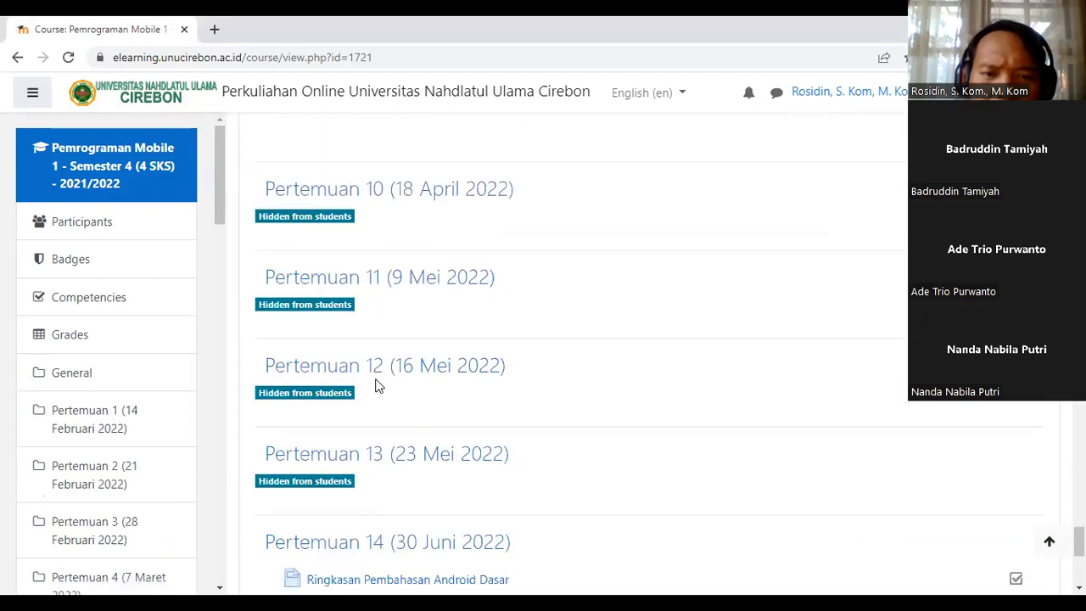
{"action": "scroll", "coordinate": [378, 385], "scroll_direction": "up", "scroll_amount": 10}
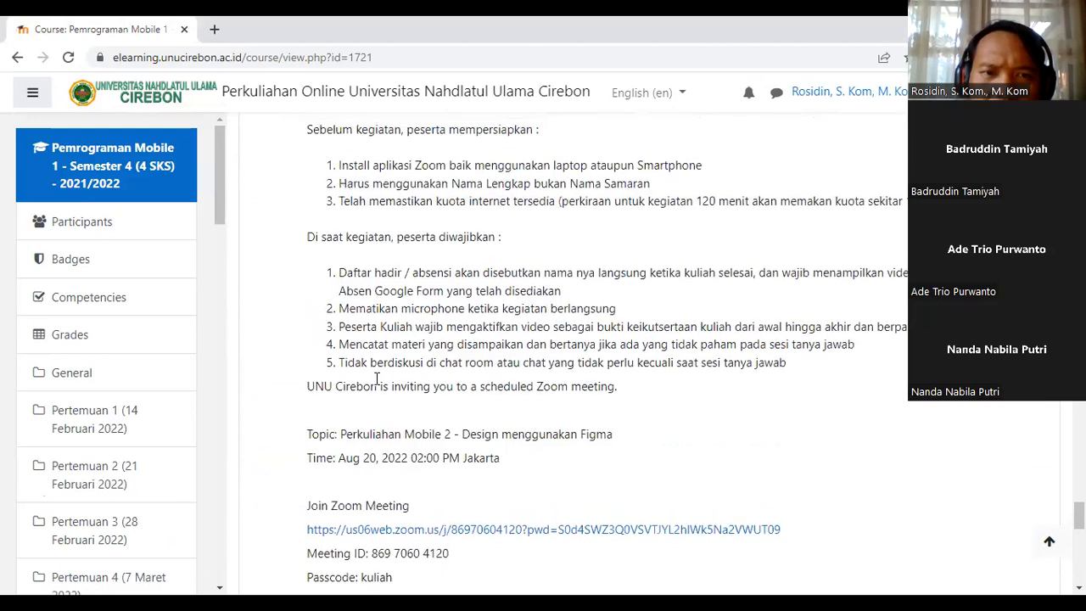
{"action": "scroll", "coordinate": [379, 384], "scroll_direction": "up", "scroll_amount": 6}
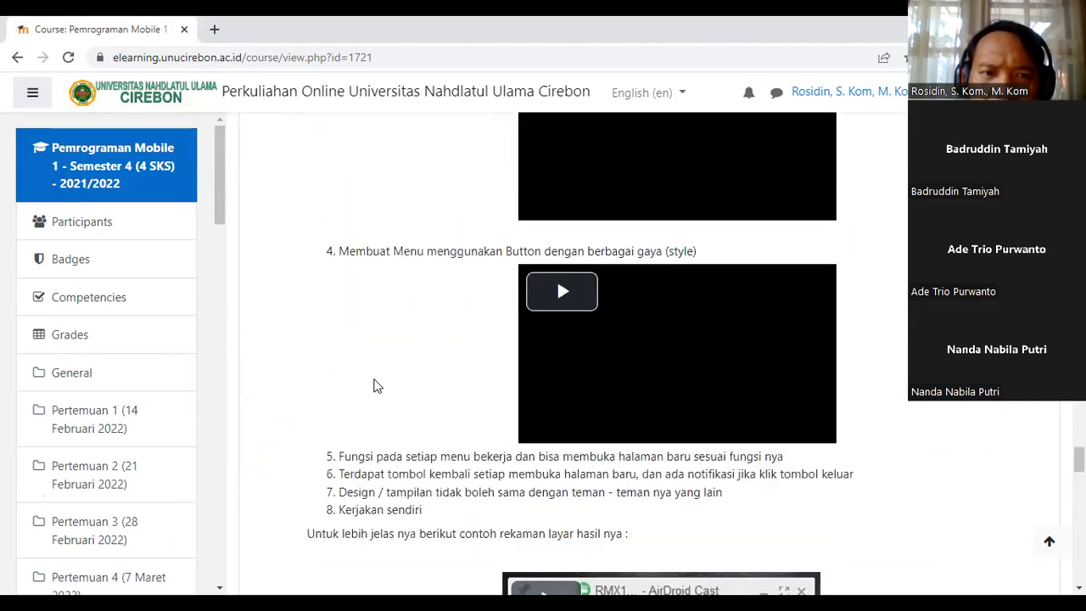
{"action": "scroll", "coordinate": [376, 385], "scroll_direction": "down", "scroll_amount": 8}
{"action": "scroll", "coordinate": [376, 385], "scroll_direction": "down", "scroll_amount": 5}
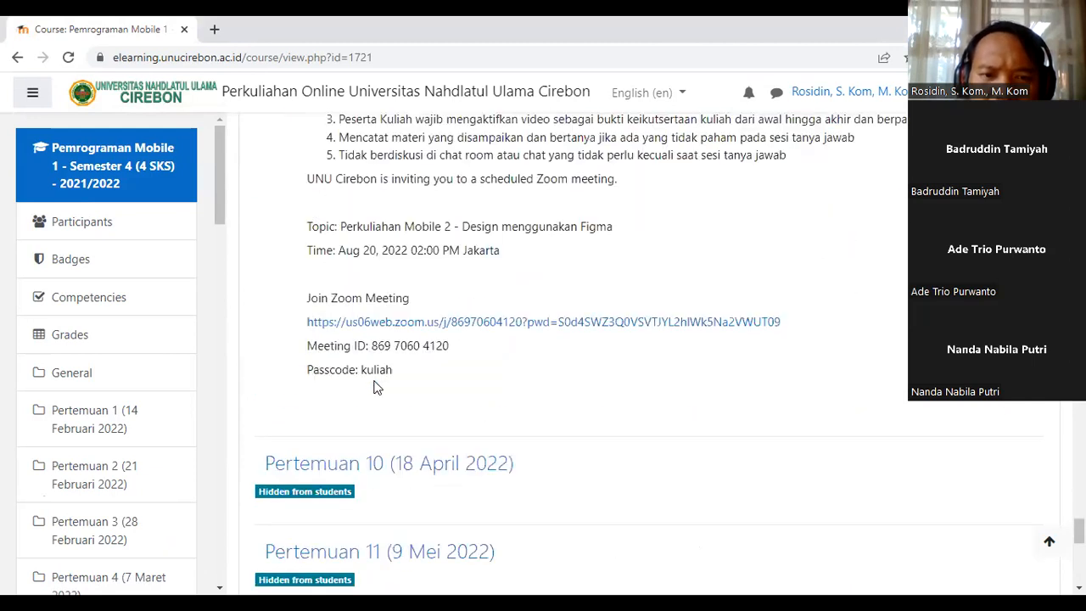
{"action": "scroll", "coordinate": [376, 387], "scroll_direction": "up", "scroll_amount": 4}
{"action": "scroll", "coordinate": [376, 387], "scroll_direction": "up", "scroll_amount": 2}
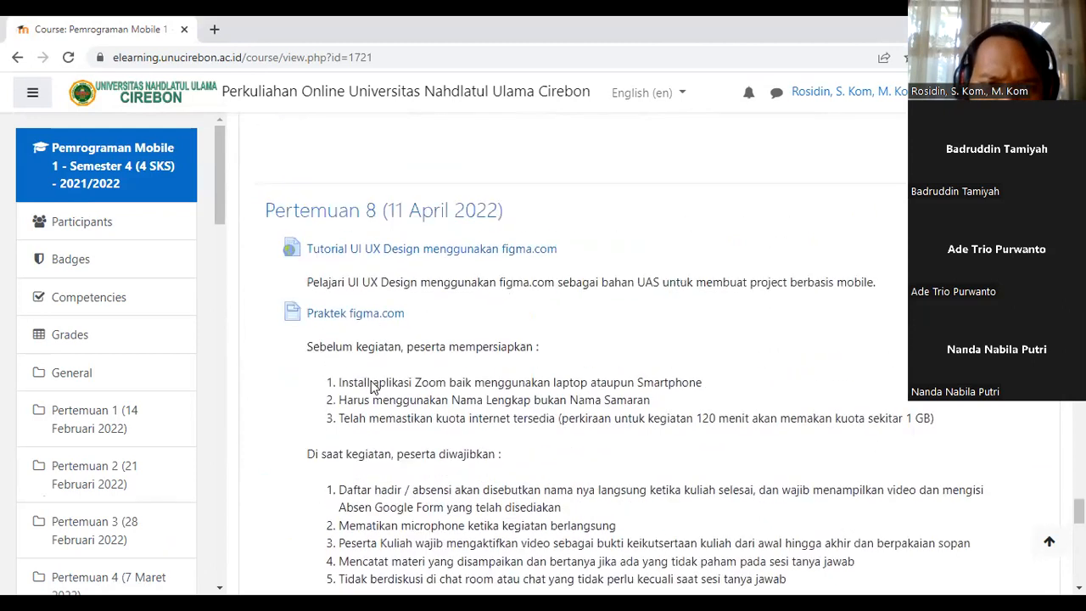
Step: Open the Tutorial UI UX Design menggunakan figma.com link in a new tab and view it
{"action": "right_click", "coordinate": [340, 309]}
{"action": "left_click", "coordinate": [346, 320]}
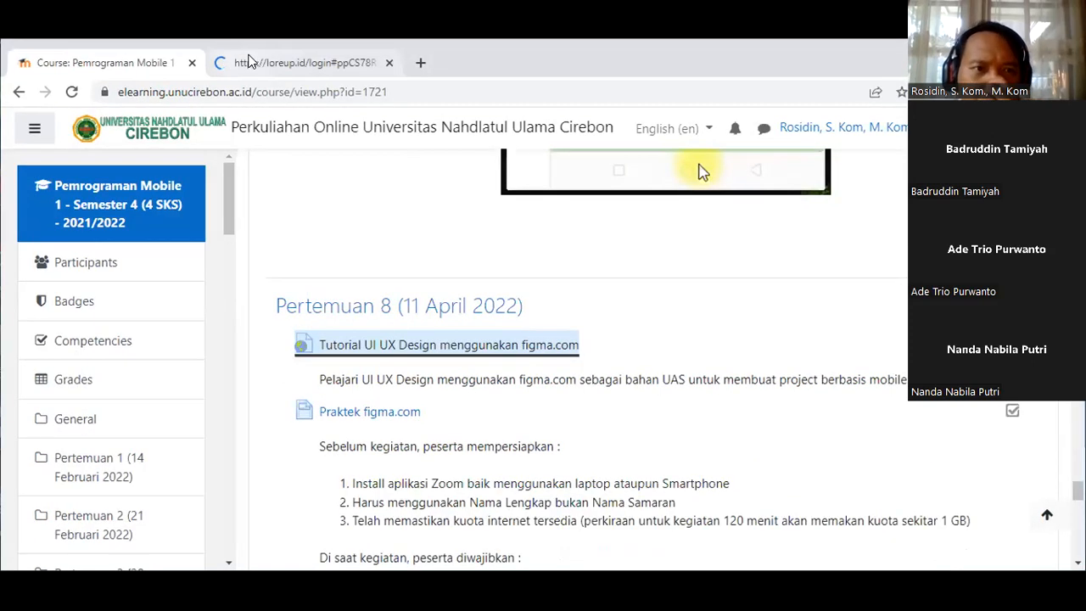
{"action": "left_click", "coordinate": [238, 29]}
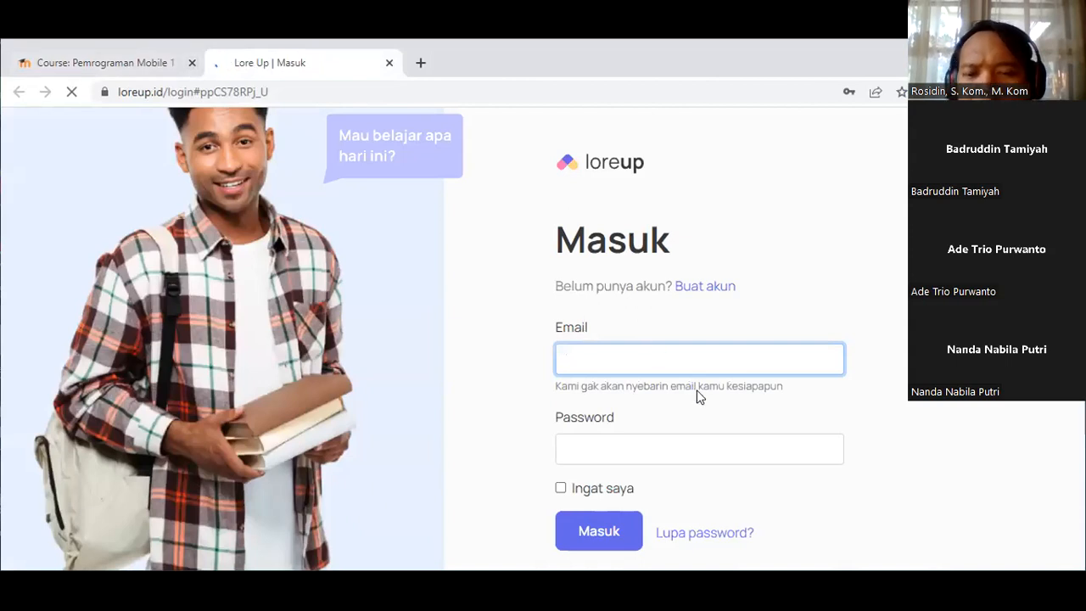
Step: Submit the LoreUp login with saved credentials and load figma.com in a new tab
{"action": "left_click", "coordinate": [604, 362]}
{"action": "left_click", "coordinate": [606, 532]}
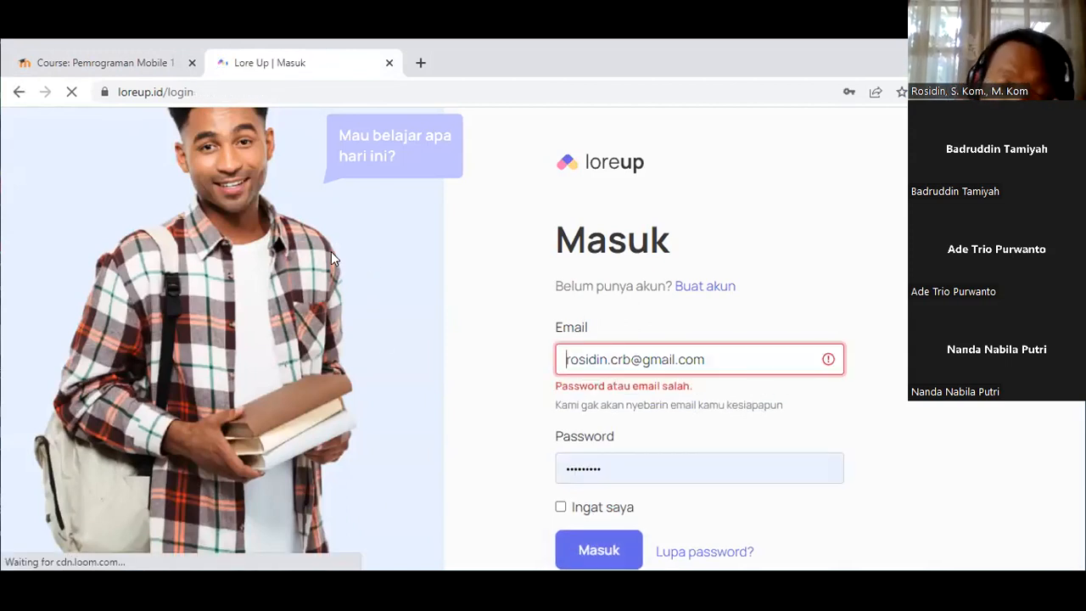
{"action": "left_click", "coordinate": [44, 70]}
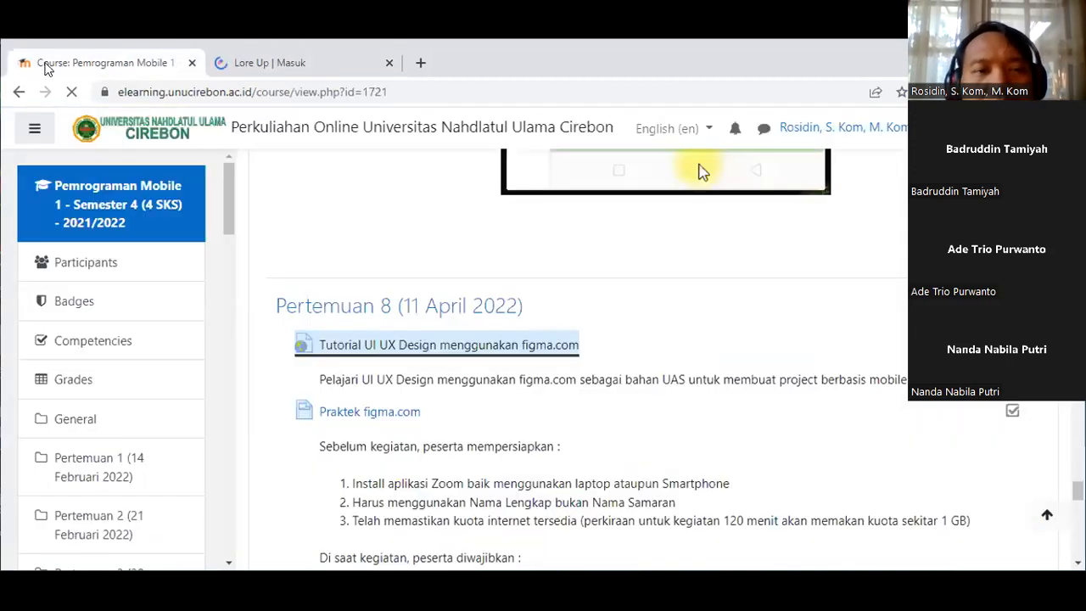
{"action": "left_click", "coordinate": [421, 63]}
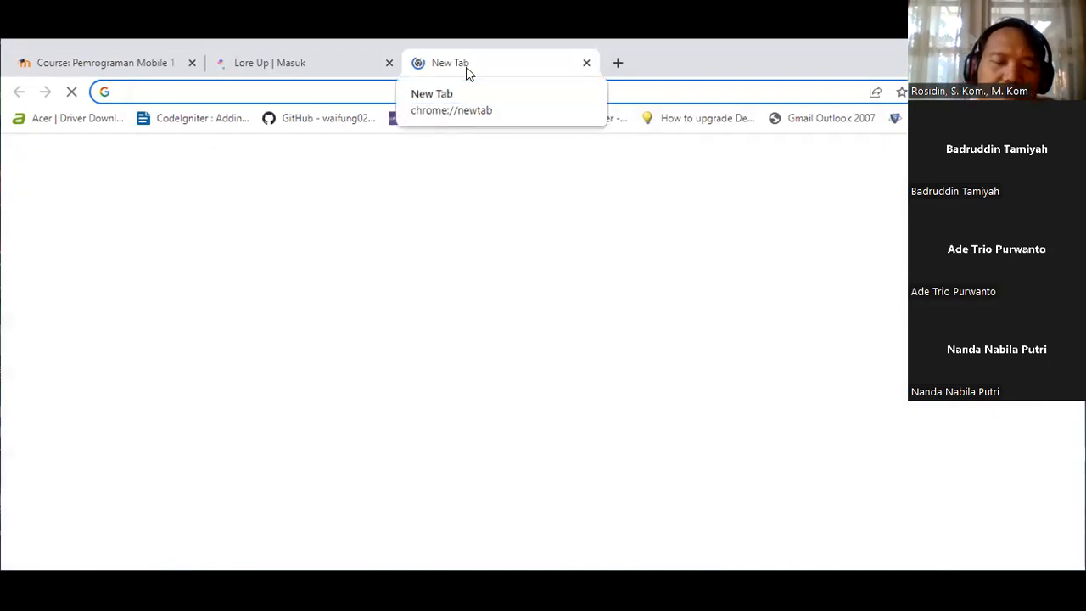
{"action": "type", "text": "figma"}
{"action": "key", "text": "Return"}
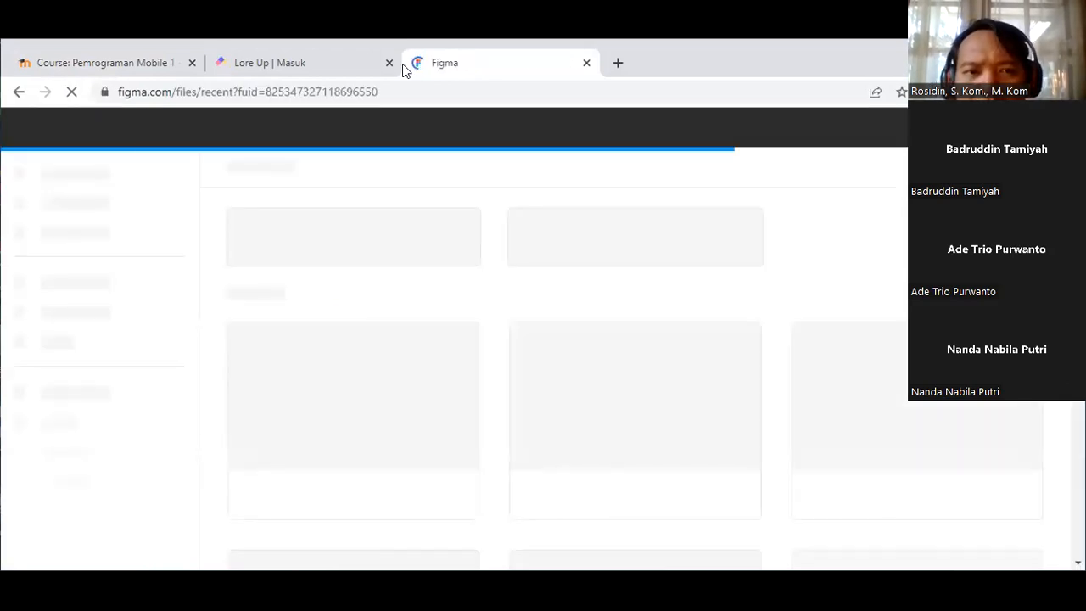
Step: Replace the password on the LoreUp login page and sign in again
{"action": "left_click", "coordinate": [289, 62]}
{"action": "double_click", "coordinate": [606, 466]}
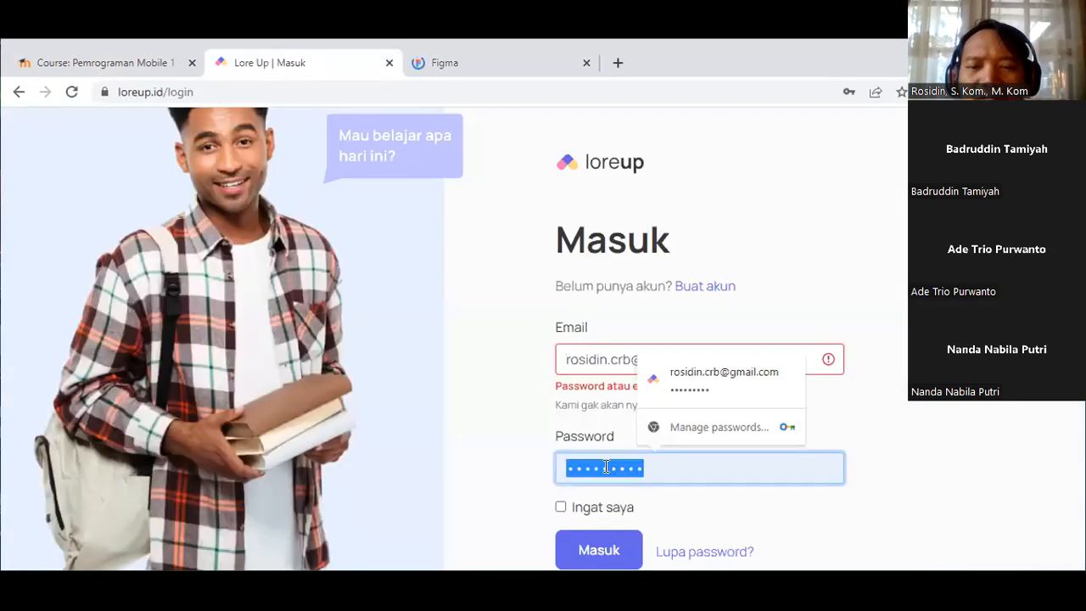
{"action": "type", "text": "12"}
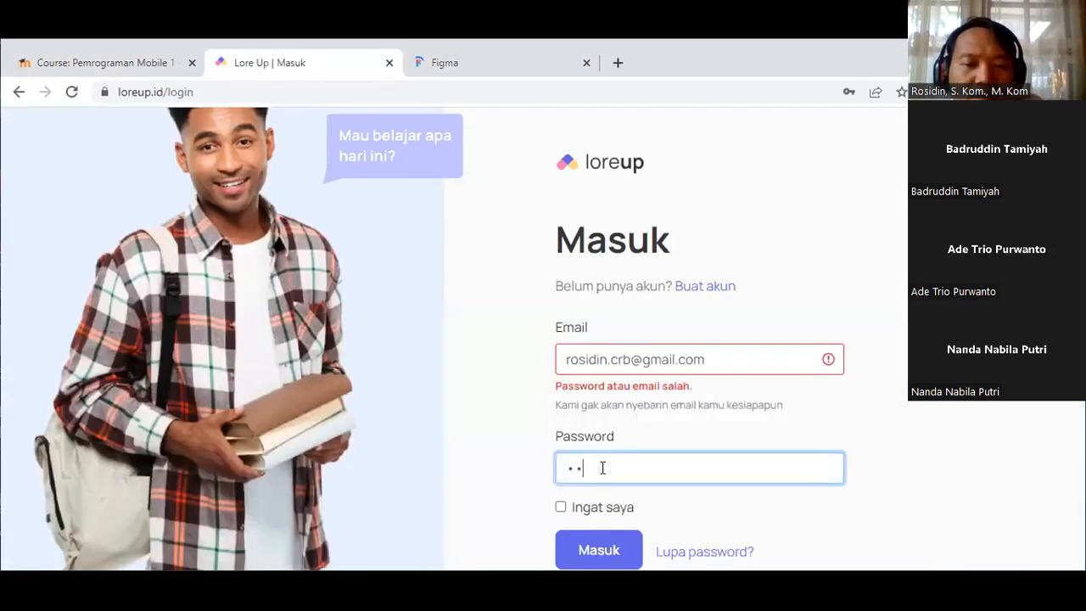
{"action": "type", "text": "3456789"}
{"action": "left_click", "coordinate": [599, 550]}
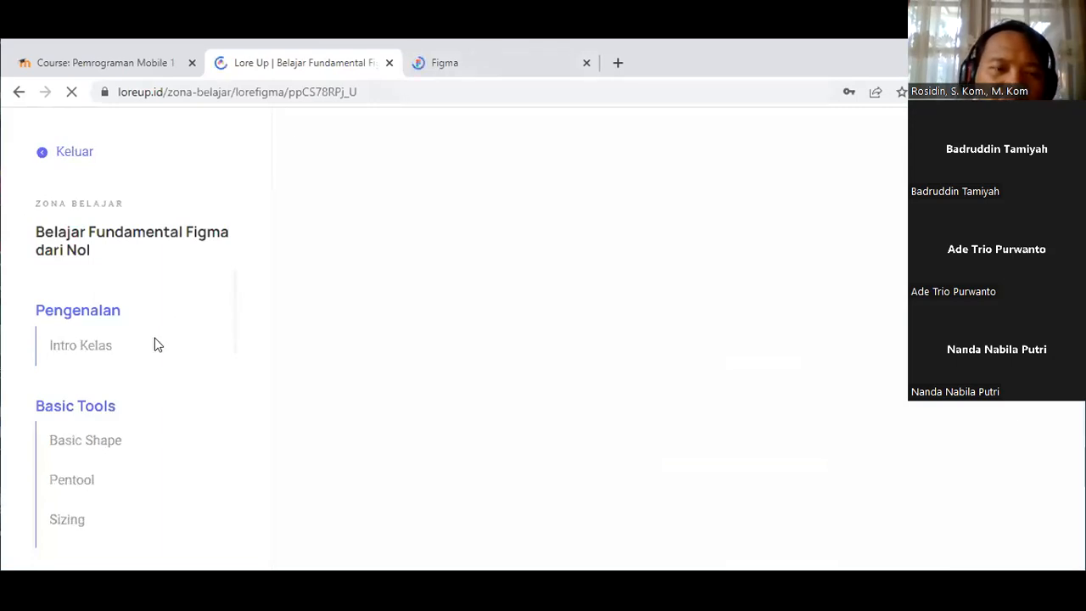
Step: Open the Prototype lesson from the LoreUp course lesson list
{"action": "scroll", "coordinate": [155, 344], "scroll_direction": "down", "scroll_amount": 2}
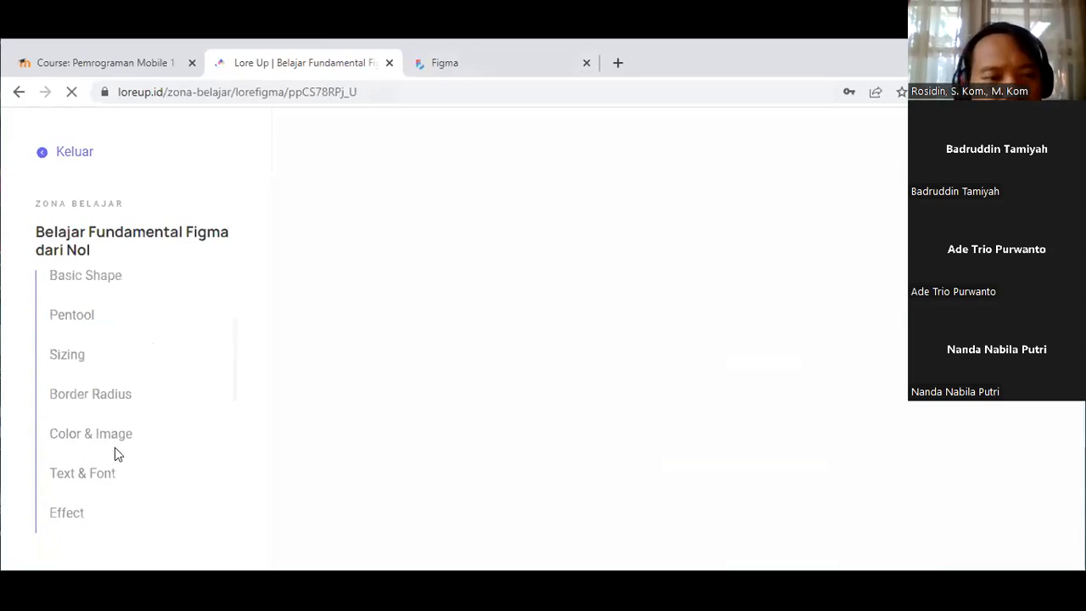
{"action": "left_click", "coordinate": [75, 369]}
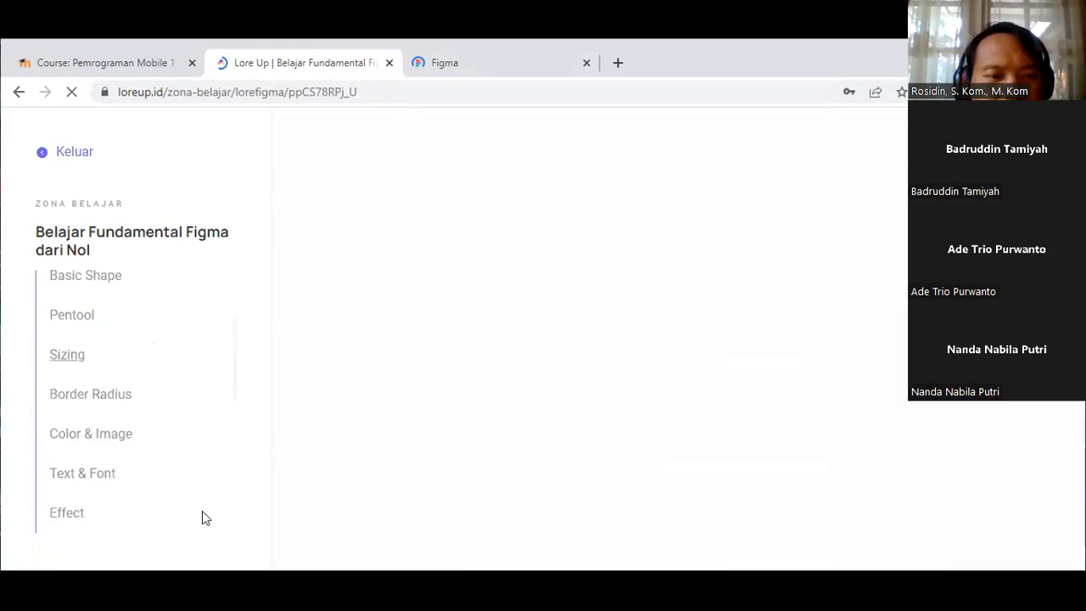
{"action": "scroll", "coordinate": [74, 433], "scroll_direction": "down", "scroll_amount": 4}
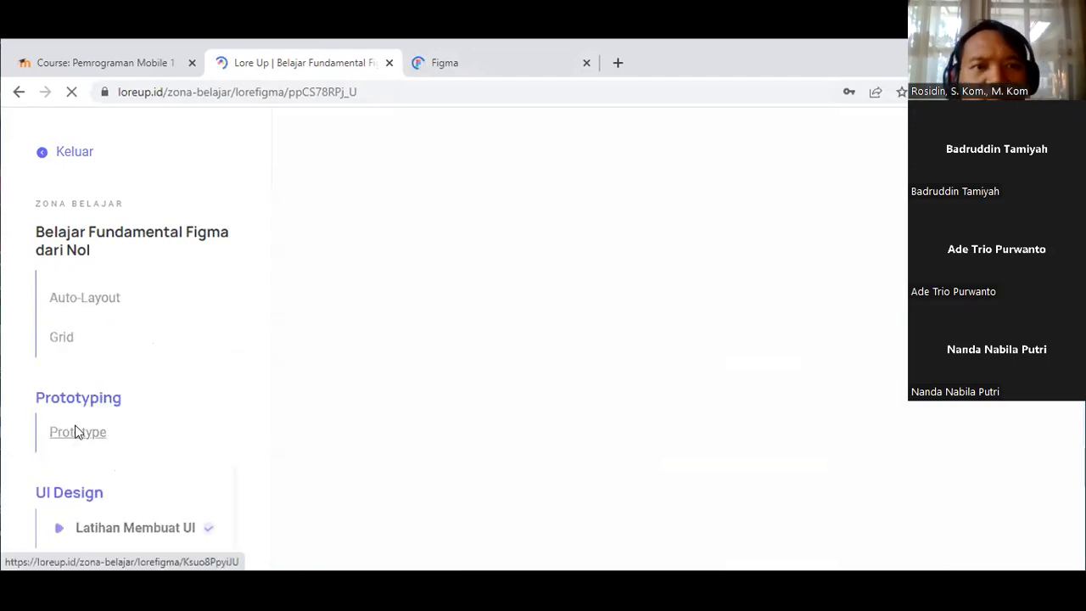
{"action": "left_click", "coordinate": [74, 432]}
Step: Read through the Prototype lesson, then go to the Recently viewed Figma tab
{"action": "scroll", "coordinate": [98, 407], "scroll_direction": "down", "scroll_amount": 2}
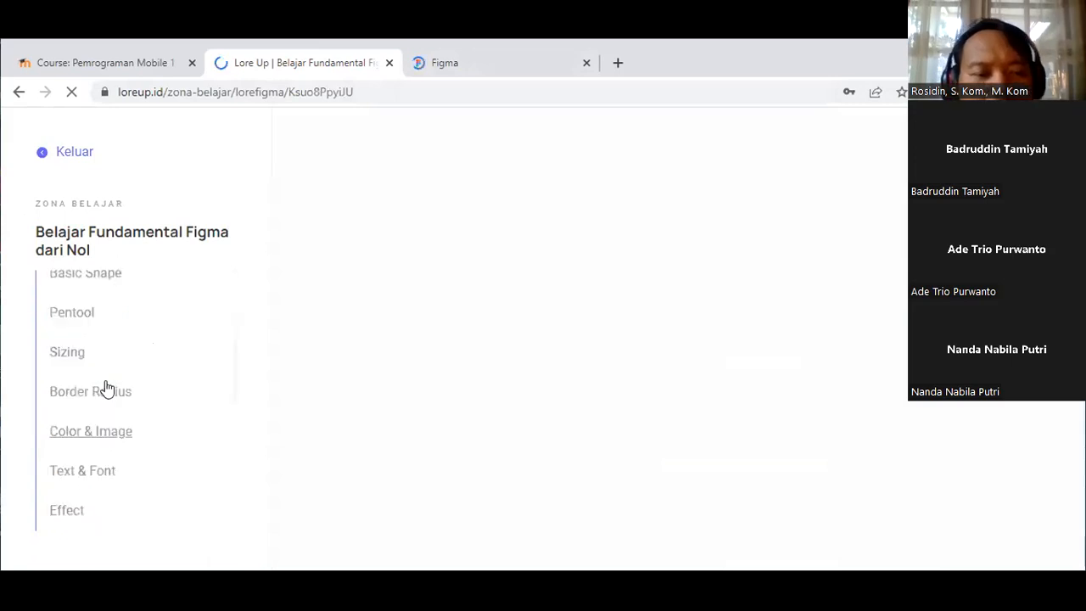
{"action": "scroll", "coordinate": [116, 364], "scroll_direction": "down", "scroll_amount": 2}
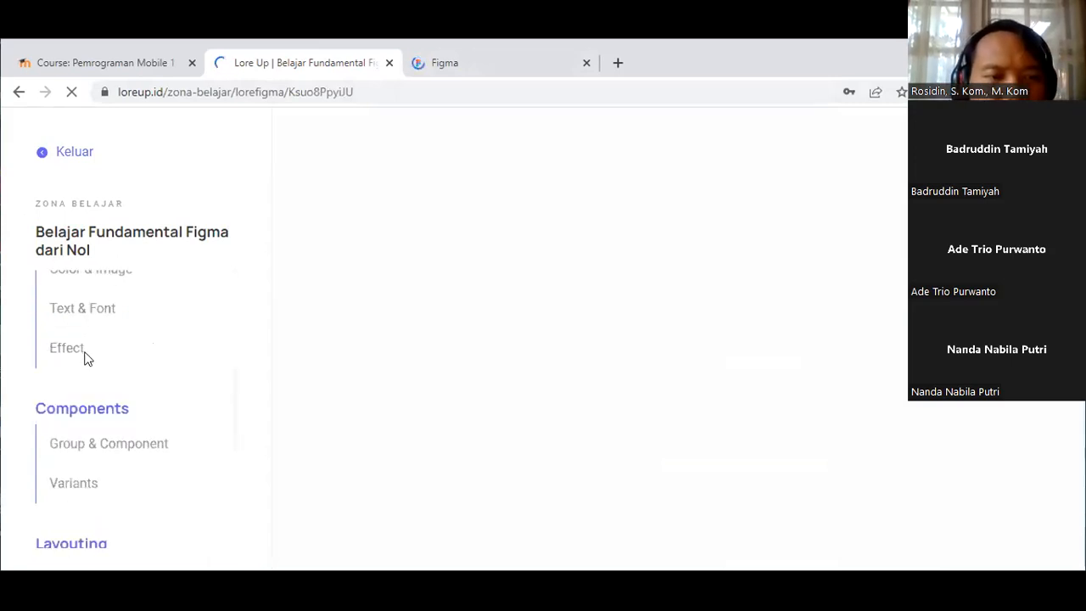
{"action": "scroll", "coordinate": [101, 419], "scroll_direction": "down", "scroll_amount": 3}
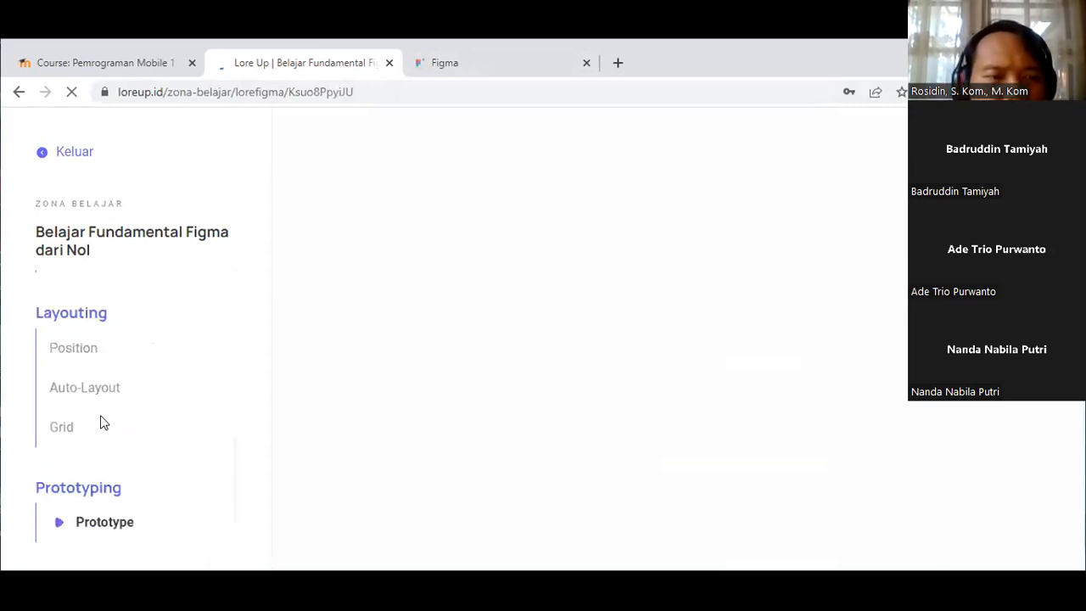
{"action": "scroll", "coordinate": [100, 420], "scroll_direction": "down", "scroll_amount": 1}
{"action": "scroll", "coordinate": [102, 417], "scroll_direction": "up", "scroll_amount": 2}
{"action": "scroll", "coordinate": [103, 414], "scroll_direction": "up", "scroll_amount": 4}
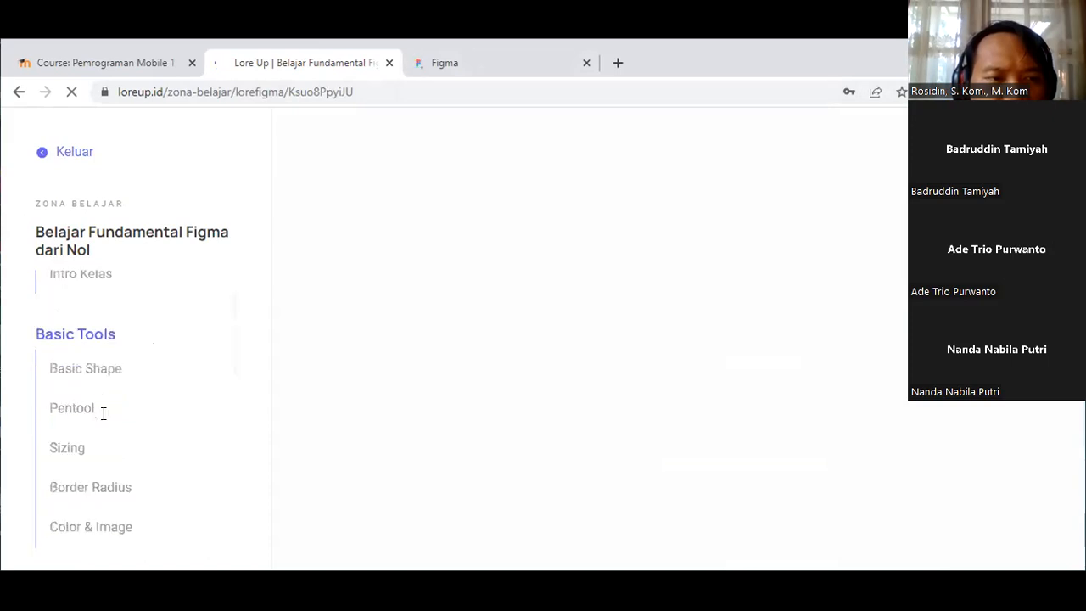
{"action": "scroll", "coordinate": [102, 414], "scroll_direction": "up", "scroll_amount": 1}
{"action": "scroll", "coordinate": [103, 407], "scroll_direction": "down", "scroll_amount": 1}
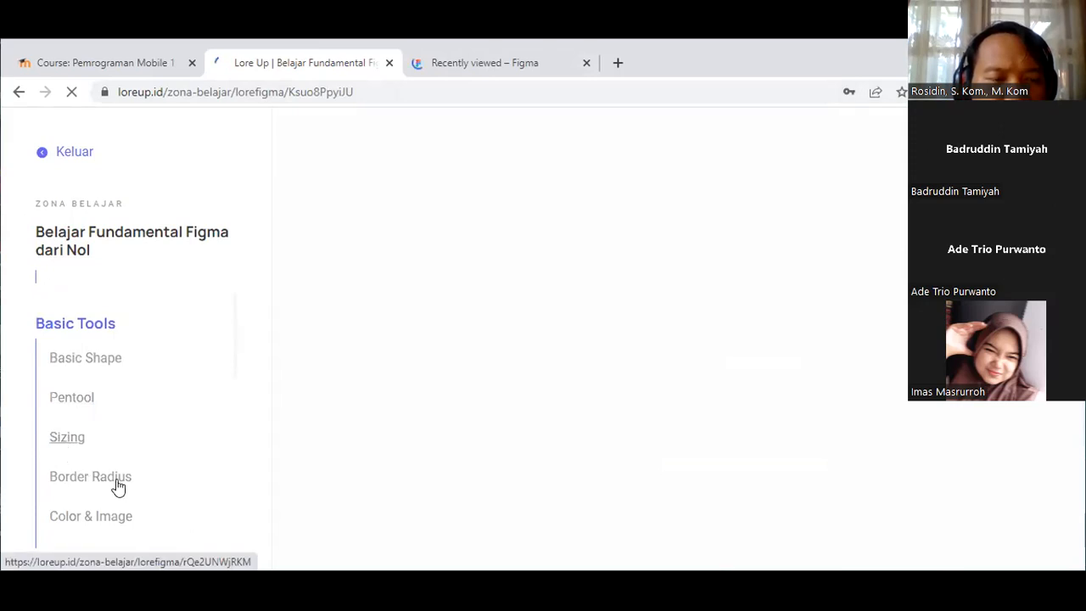
{"action": "scroll", "coordinate": [103, 408], "scroll_direction": "down", "scroll_amount": 2}
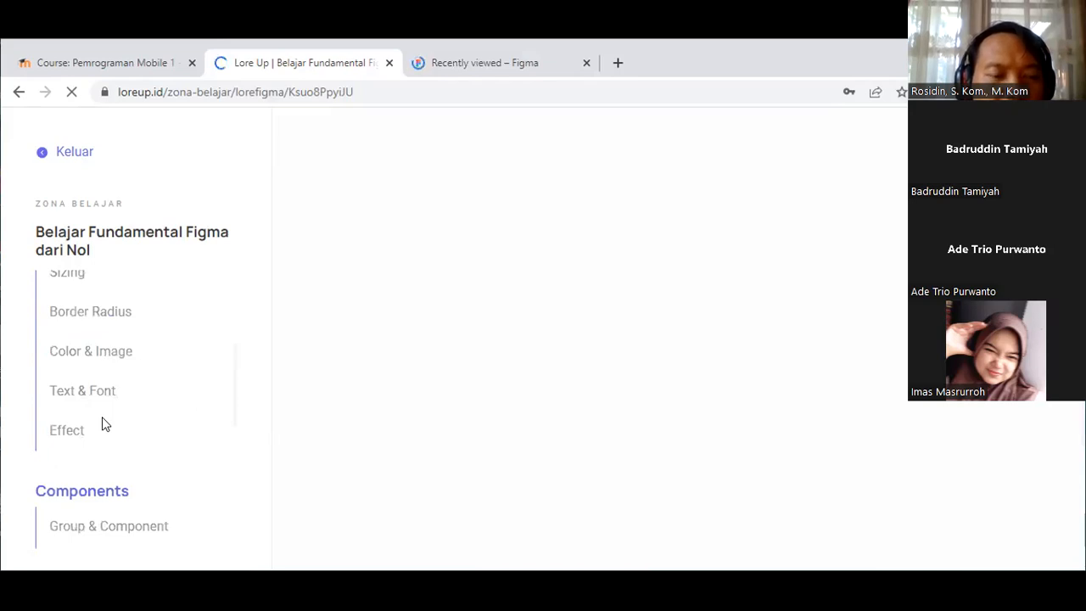
{"action": "scroll", "coordinate": [105, 420], "scroll_direction": "down", "scroll_amount": 2}
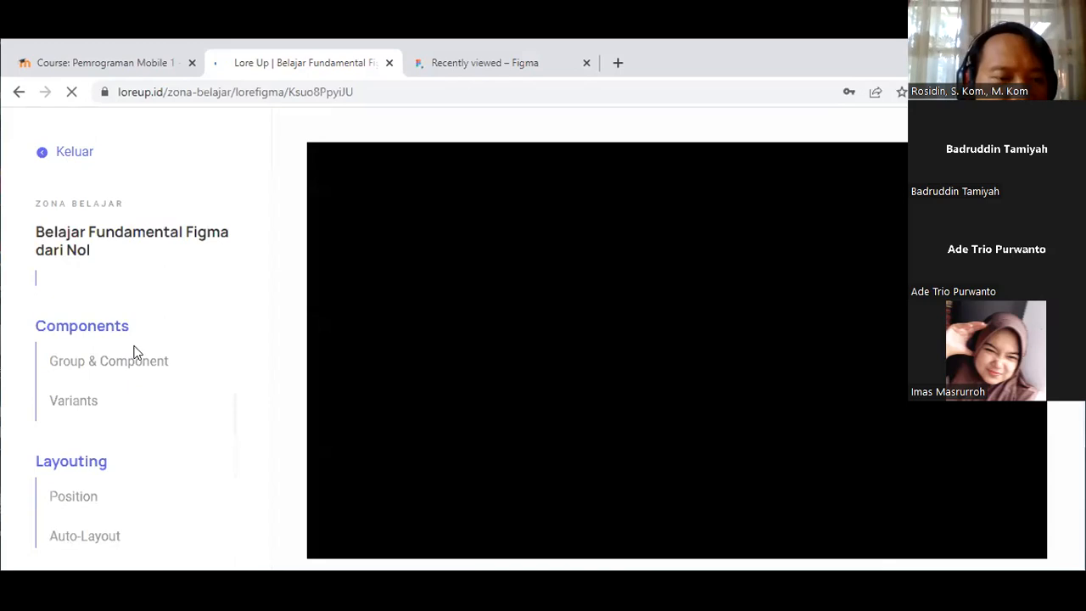
{"action": "scroll", "coordinate": [140, 415], "scroll_direction": "down", "scroll_amount": 1}
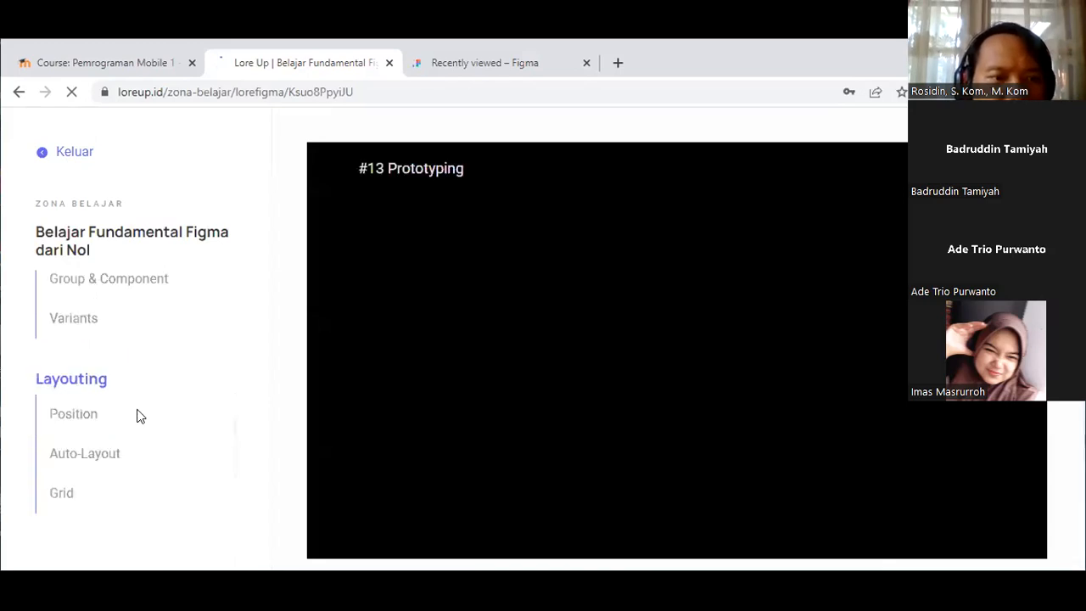
{"action": "scroll", "coordinate": [140, 411], "scroll_direction": "down", "scroll_amount": 3}
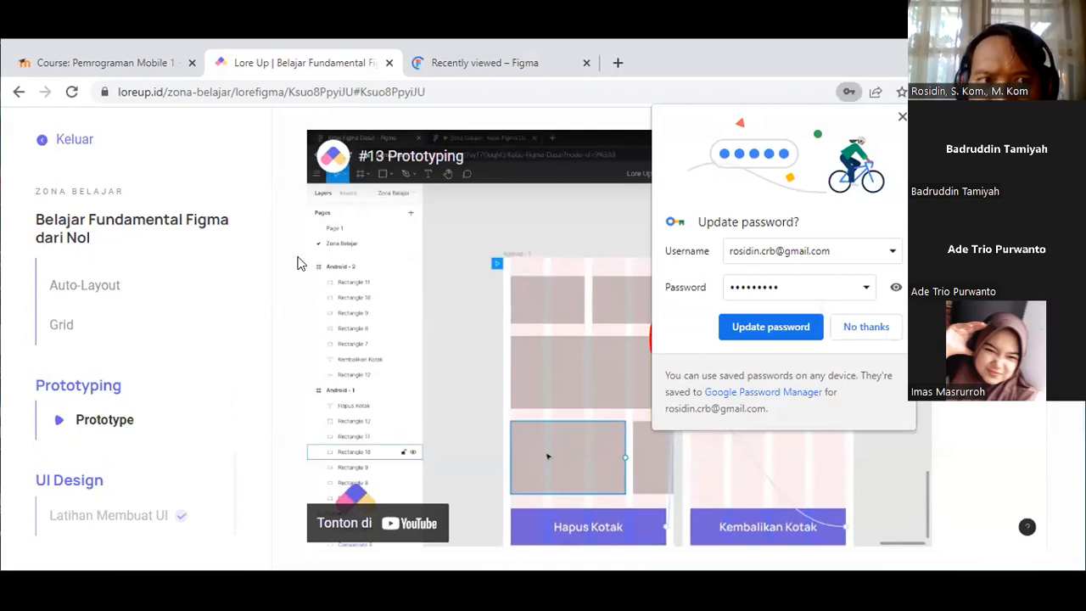
{"action": "left_click", "coordinate": [440, 68]}
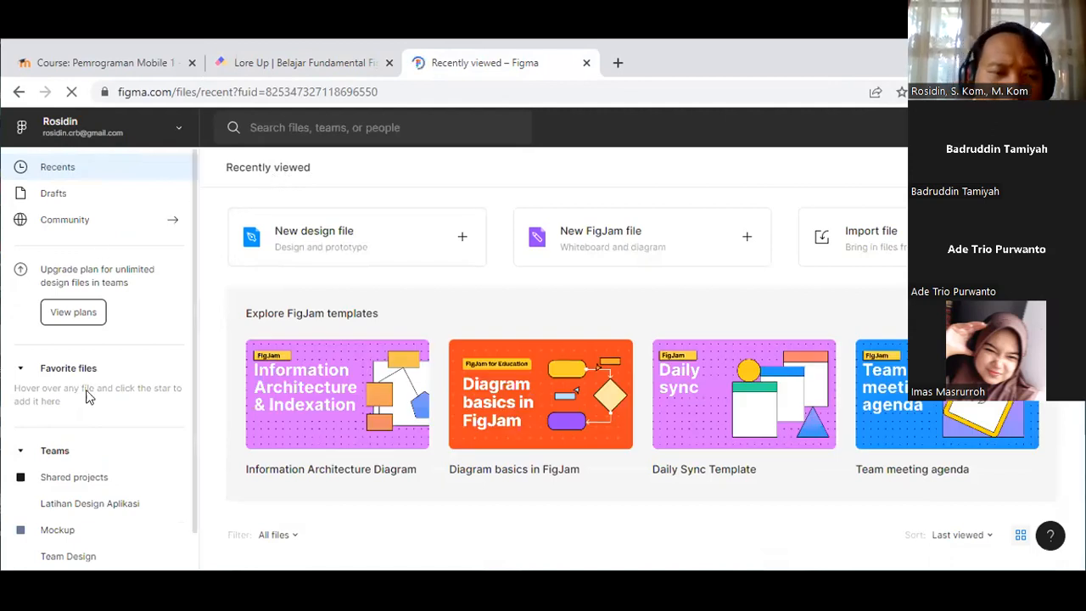
Step: Collapse Teams, scroll the Recents grid, and open the Belajar Figma Dasar file
{"action": "scroll", "coordinate": [89, 399], "scroll_direction": "down", "scroll_amount": 2}
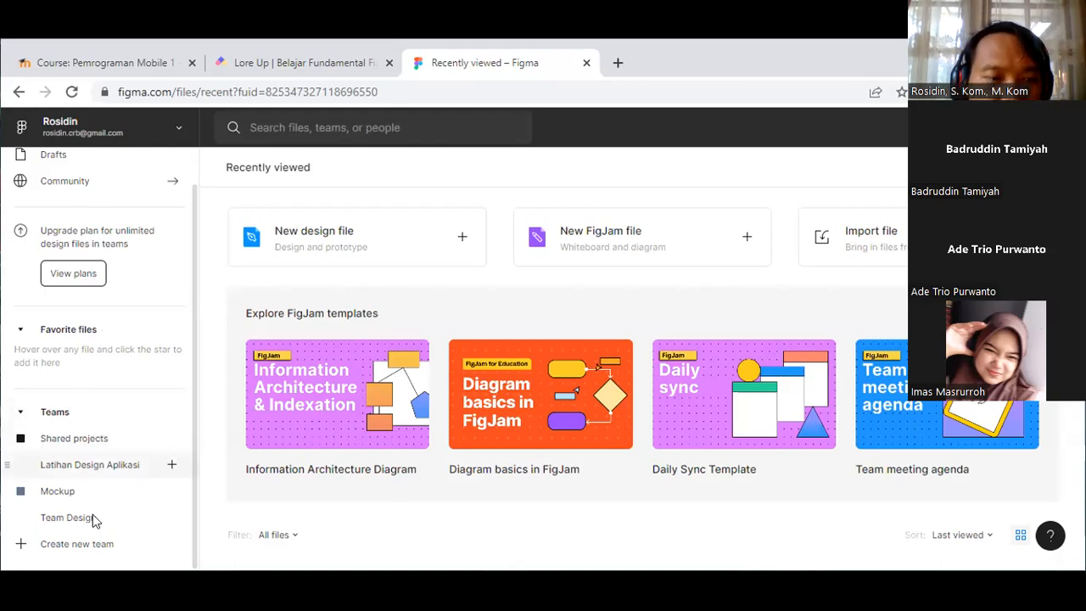
{"action": "left_click", "coordinate": [21, 413]}
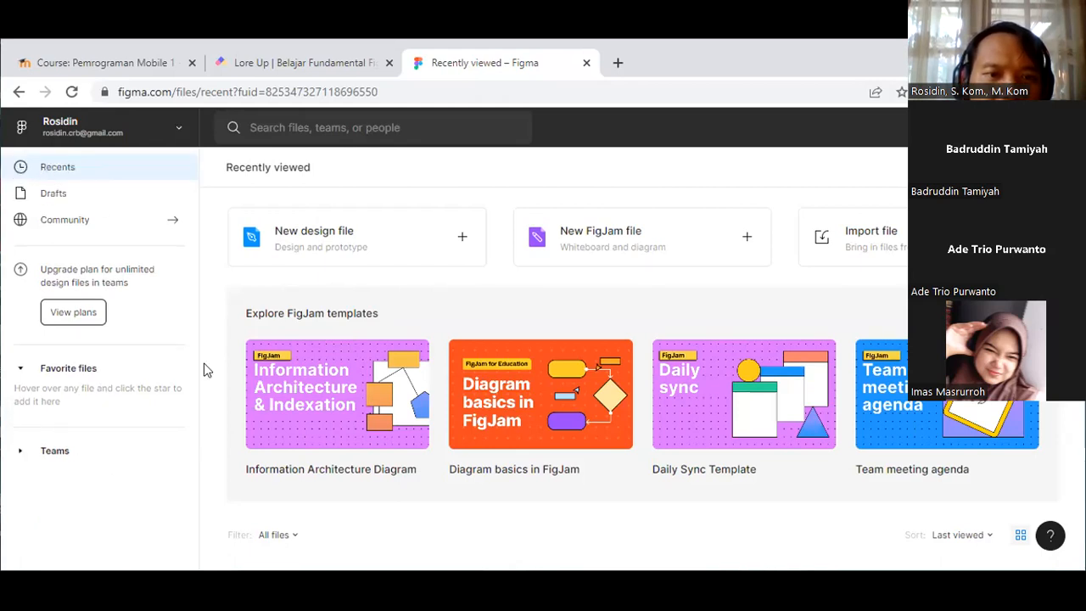
{"action": "scroll", "coordinate": [382, 400], "scroll_direction": "down", "scroll_amount": 3}
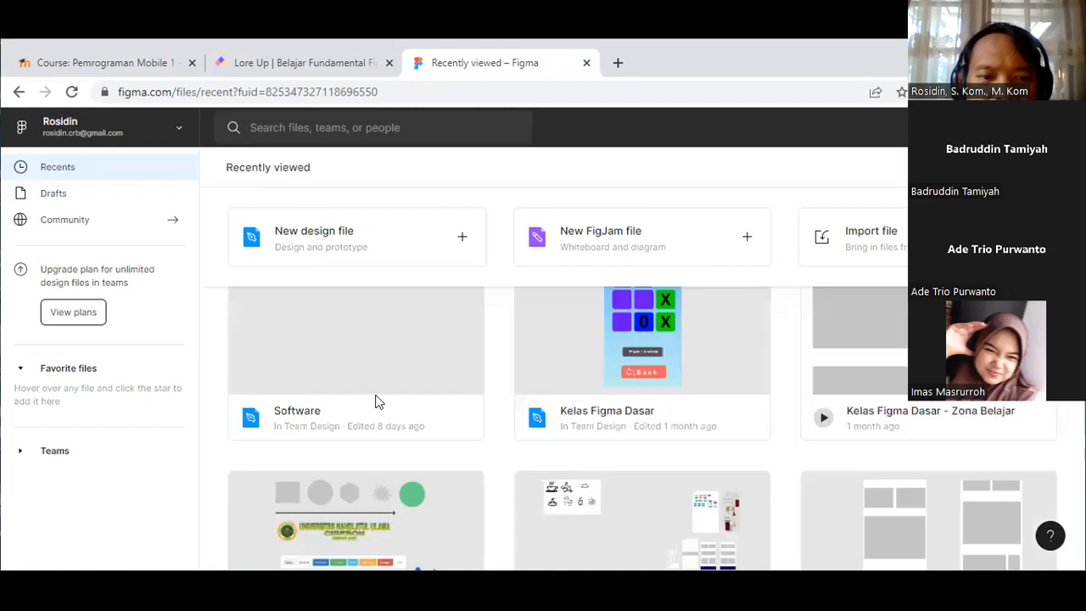
{"action": "scroll", "coordinate": [365, 390], "scroll_direction": "down", "scroll_amount": 2}
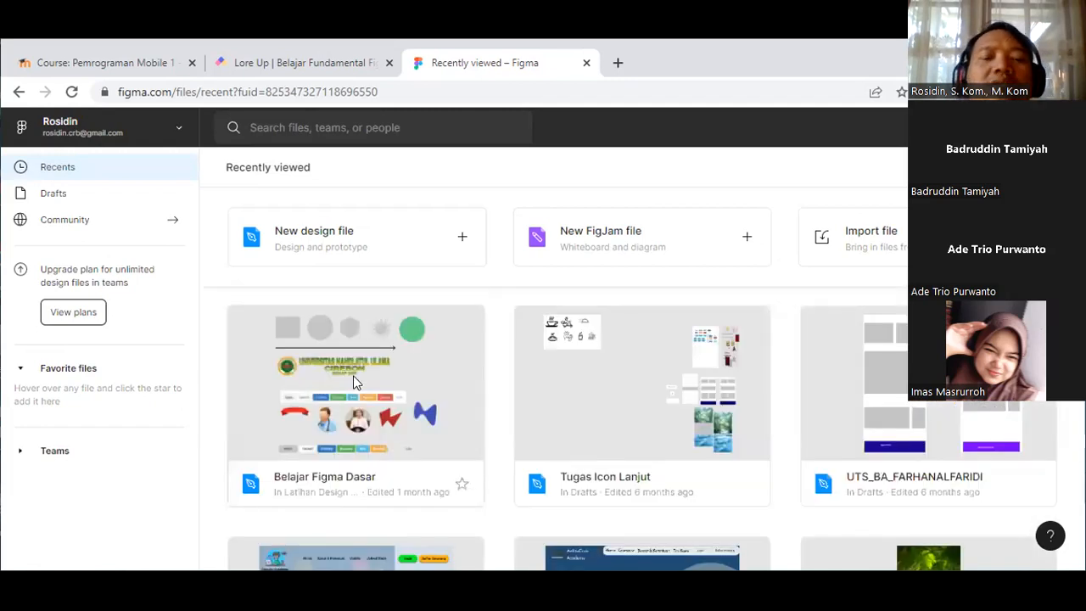
{"action": "left_click", "coordinate": [353, 381]}
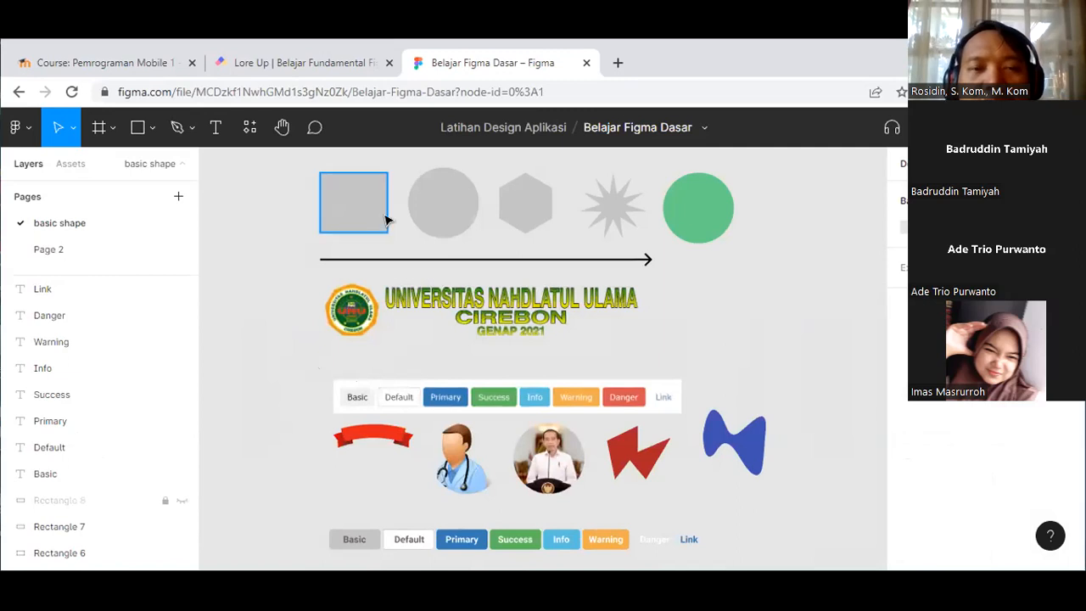
Step: Select the grey circle, hexagon/star and green circle shapes on the canvas
{"action": "left_click", "coordinate": [425, 219]}
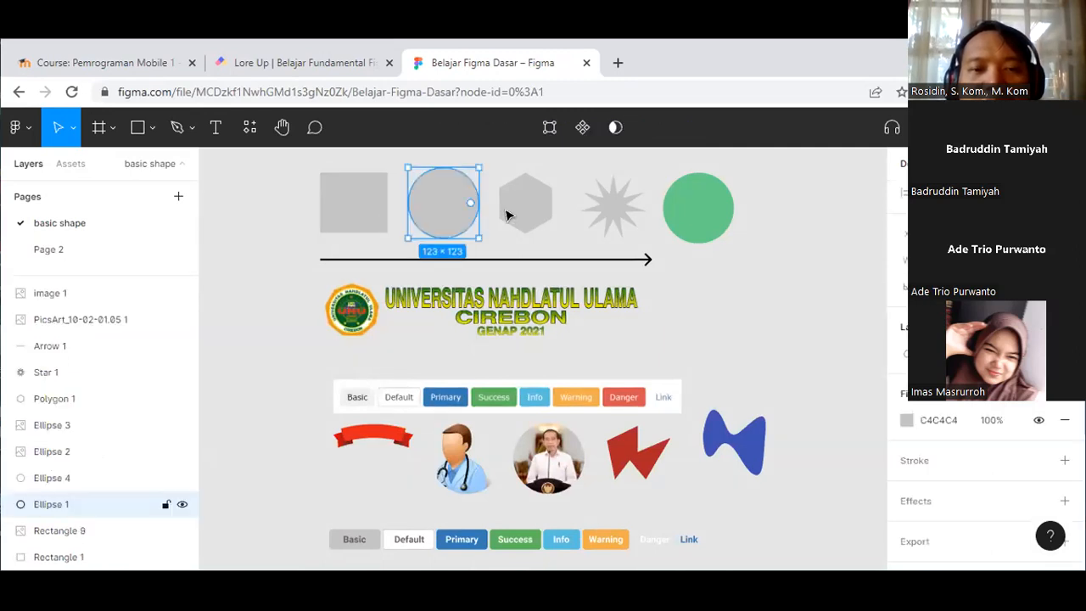
{"action": "left_click", "coordinate": [613, 213]}
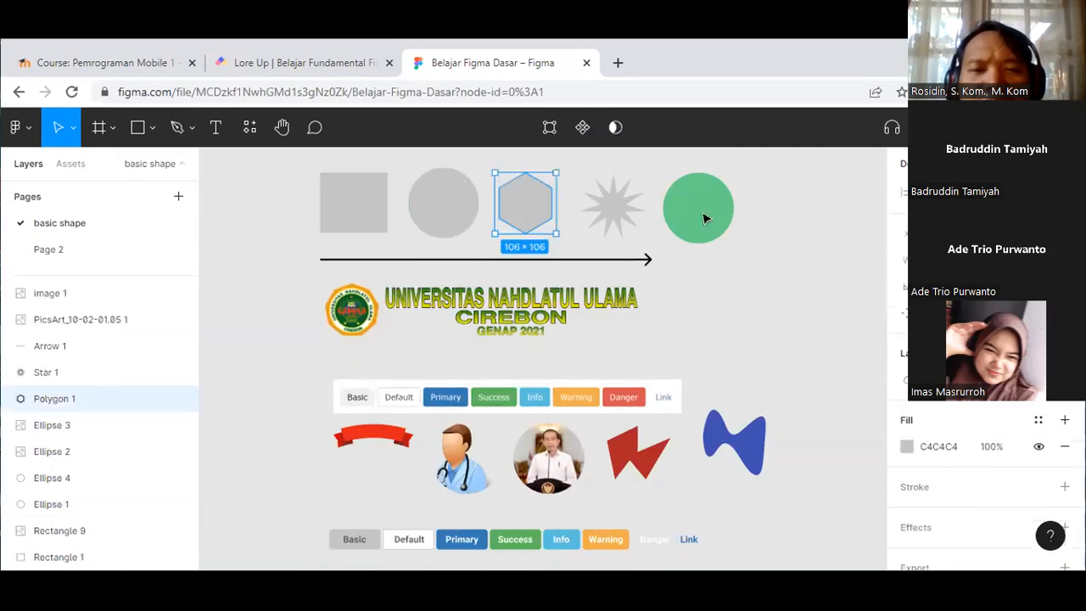
{"action": "left_click", "coordinate": [665, 218]}
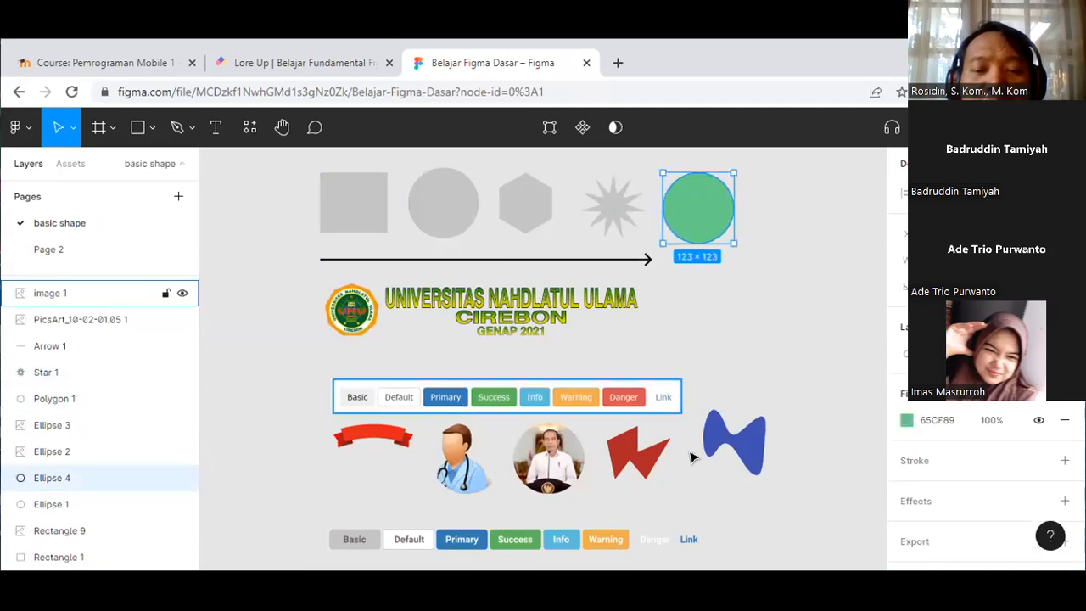
Step: Look at Page 2 briefly and return to the basic shape page
{"action": "scroll", "coordinate": [484, 482], "scroll_direction": "down", "scroll_amount": 1}
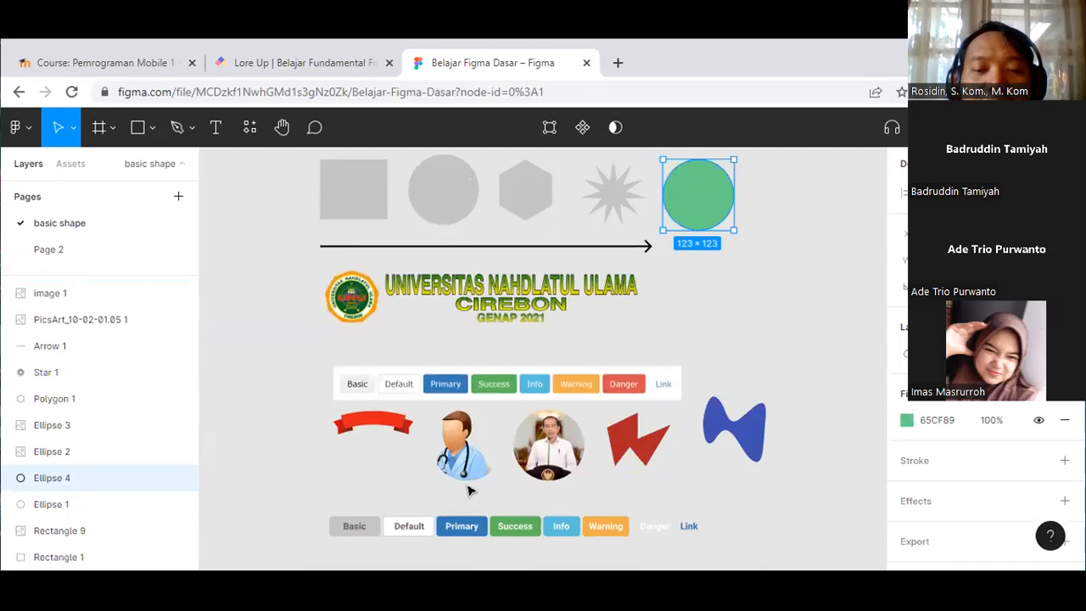
{"action": "scroll", "coordinate": [471, 491], "scroll_direction": "down", "scroll_amount": 1}
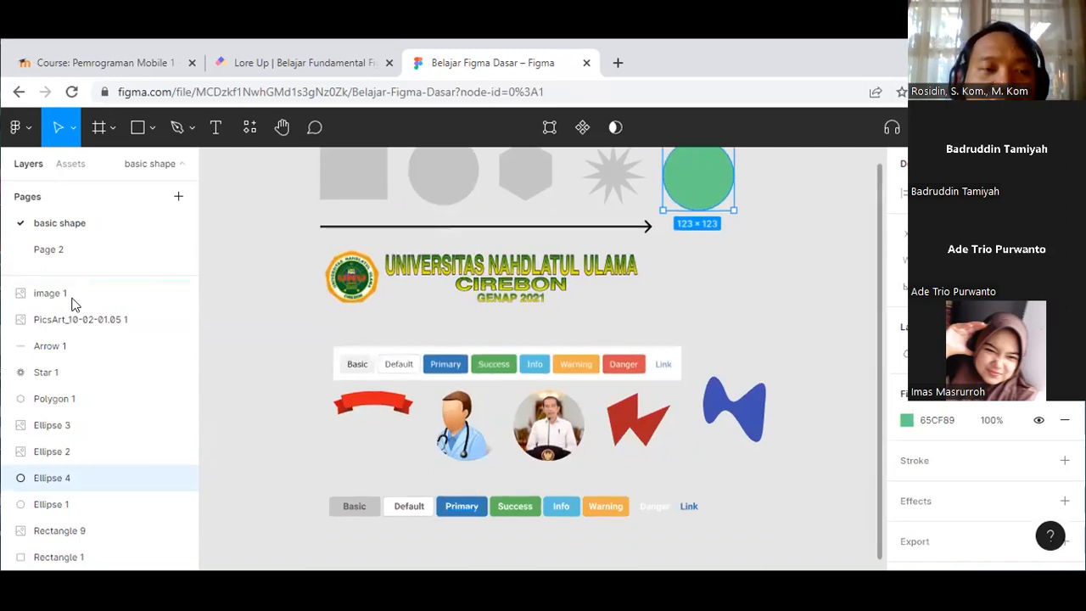
{"action": "left_click", "coordinate": [61, 248]}
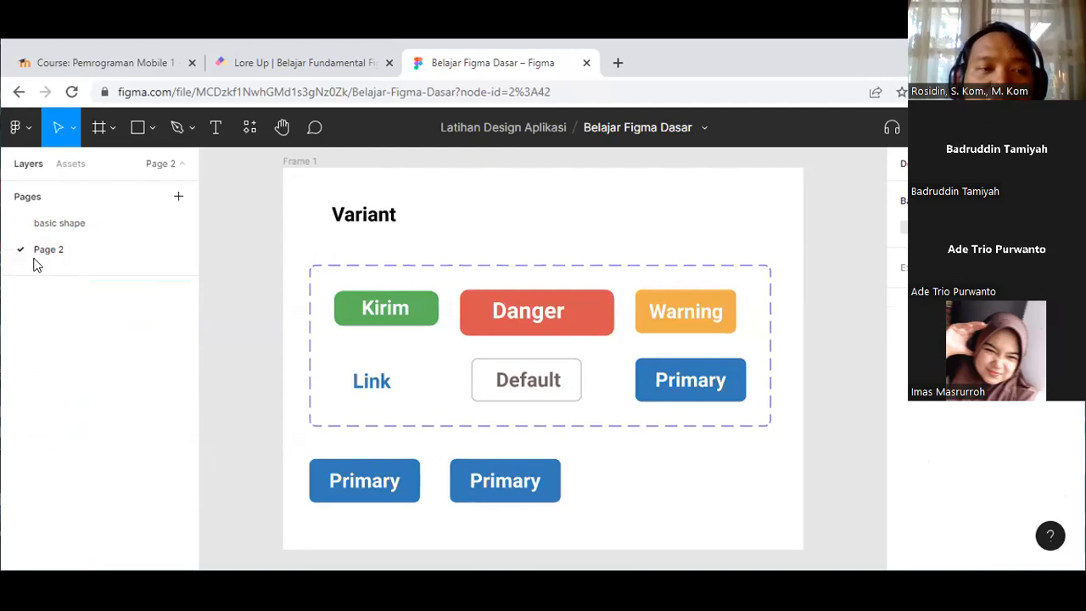
{"action": "left_click", "coordinate": [95, 226]}
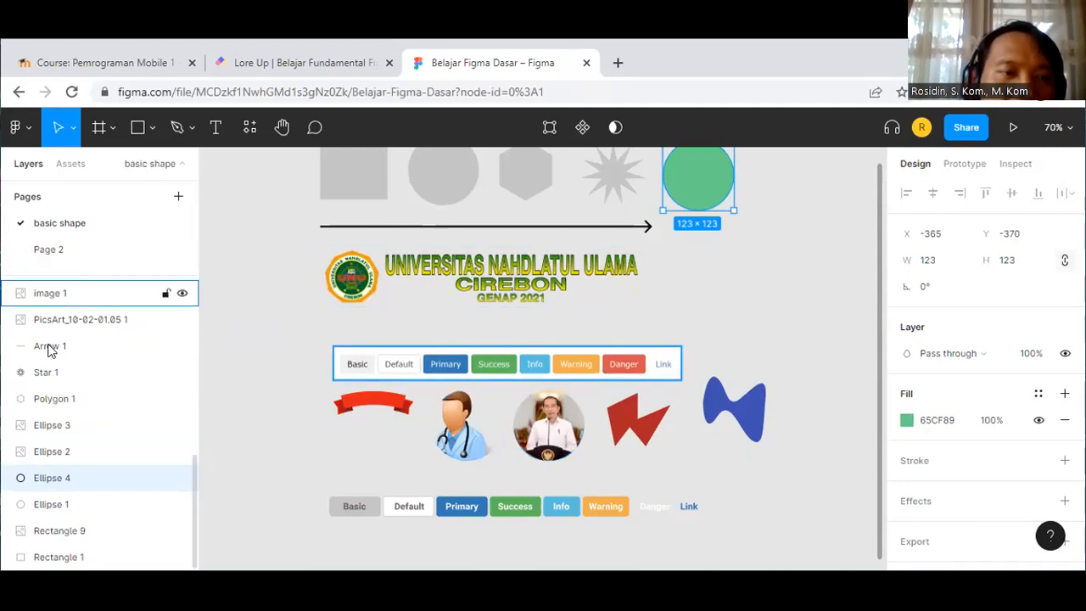
Step: Select the Arrow 1 line in the Layers panel
{"action": "left_click", "coordinate": [89, 346]}
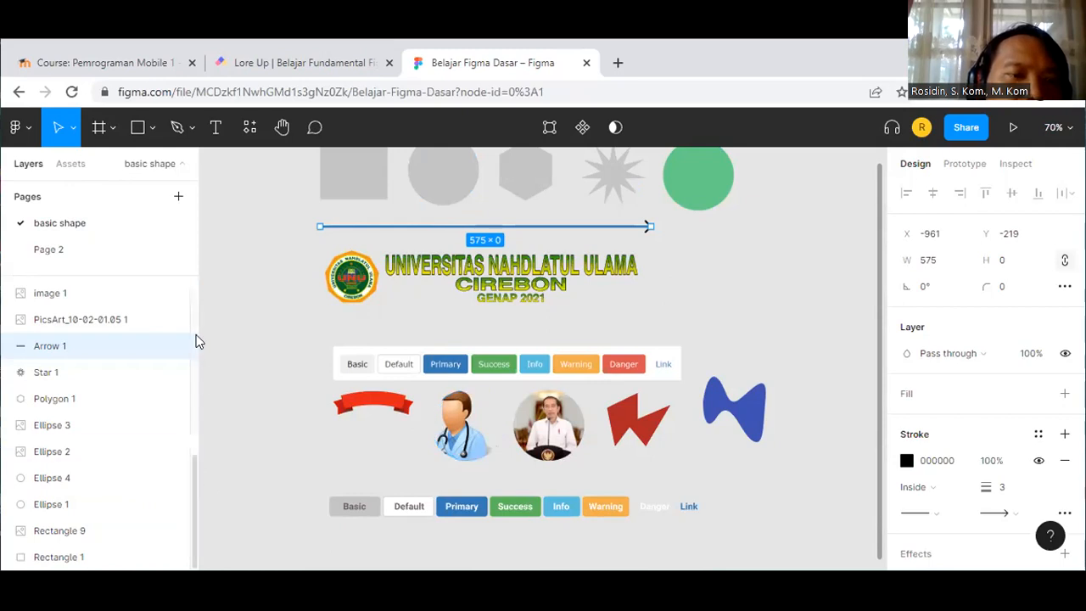
{"action": "scroll", "coordinate": [193, 313], "scroll_direction": "up", "scroll_amount": 5}
{"action": "scroll", "coordinate": [187, 340], "scroll_direction": "up", "scroll_amount": 3}
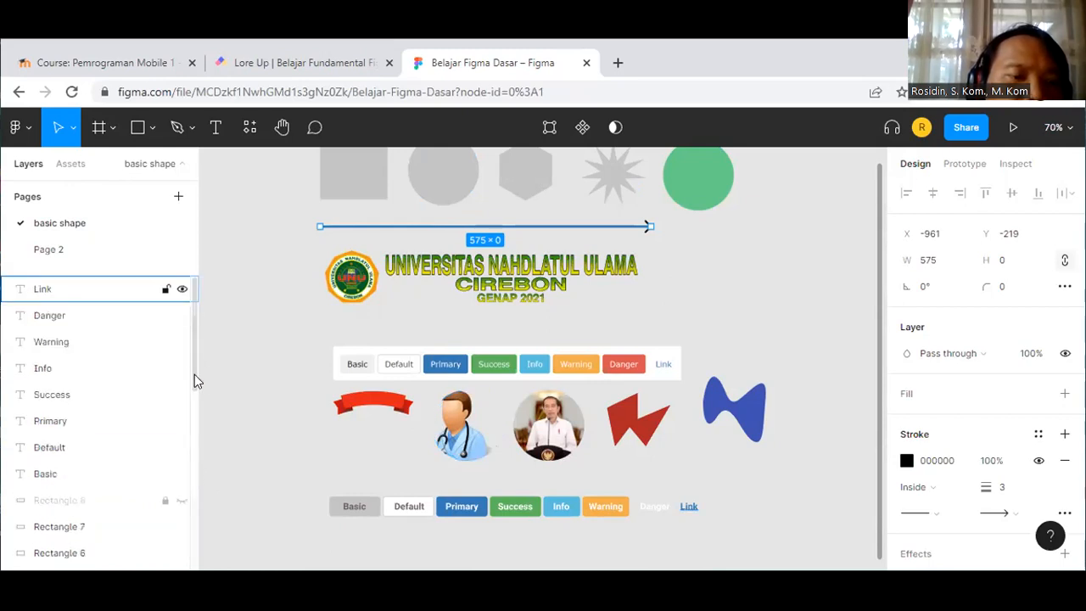
{"action": "scroll", "coordinate": [194, 379], "scroll_direction": "down", "scroll_amount": 5}
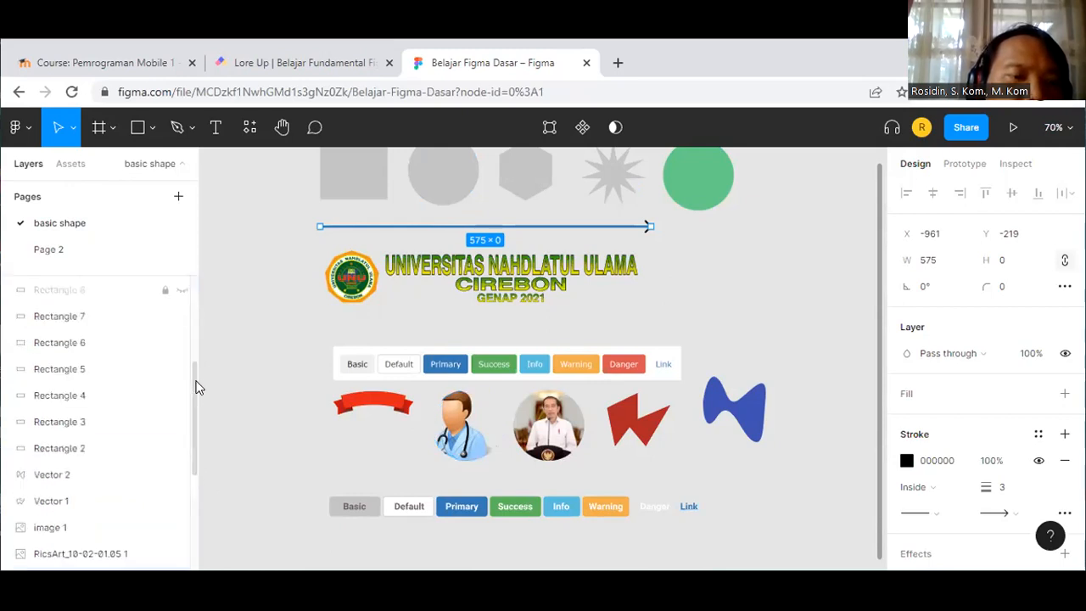
Step: Select the Default button's Rectangle 3 layer, then move to Page 2
{"action": "left_click", "coordinate": [81, 423]}
{"action": "scroll", "coordinate": [97, 402], "scroll_direction": "up", "scroll_amount": 1}
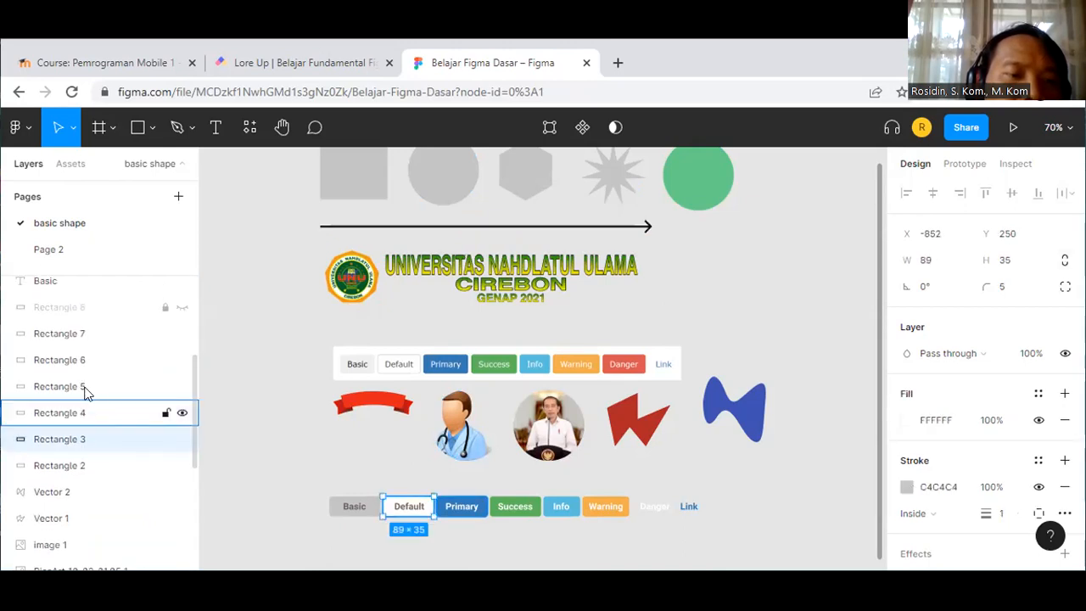
{"action": "scroll", "coordinate": [85, 388], "scroll_direction": "up", "scroll_amount": 5}
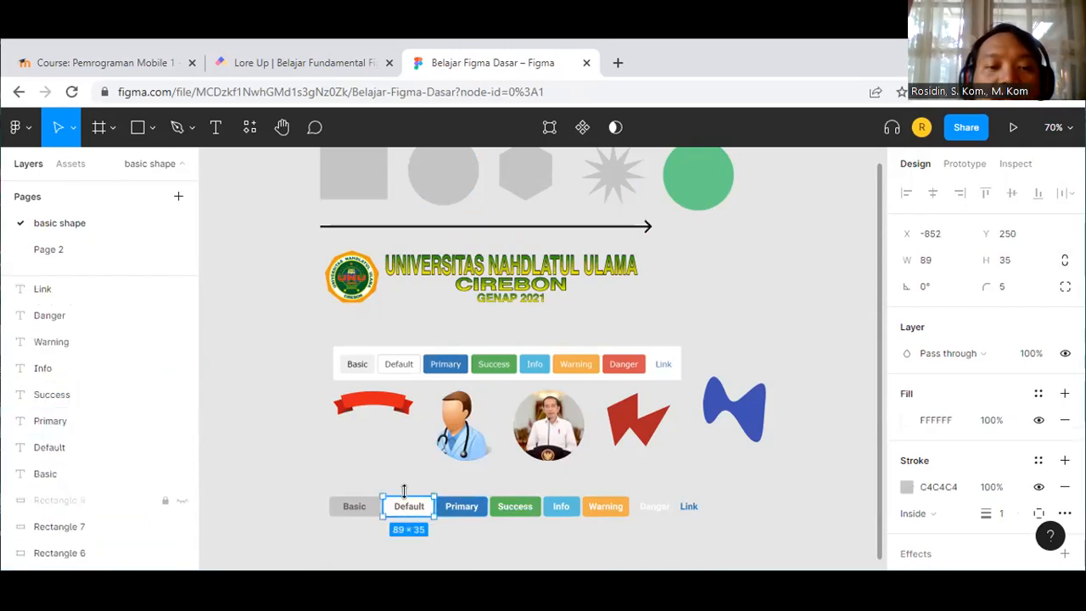
{"action": "scroll", "coordinate": [409, 509], "scroll_direction": "up", "scroll_amount": 1}
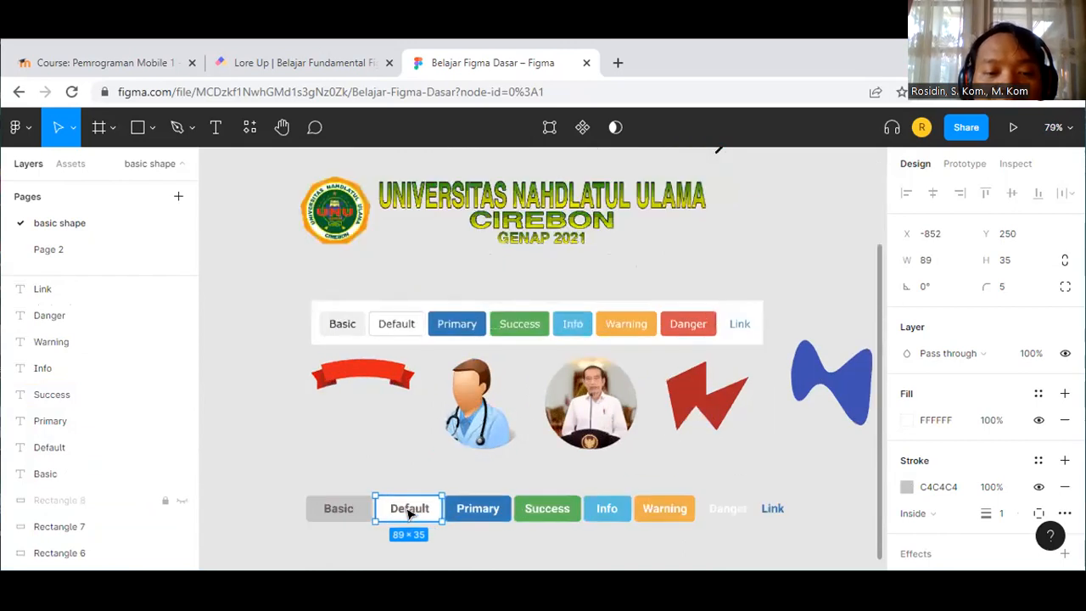
{"action": "scroll", "coordinate": [409, 509], "scroll_direction": "up", "scroll_amount": 3}
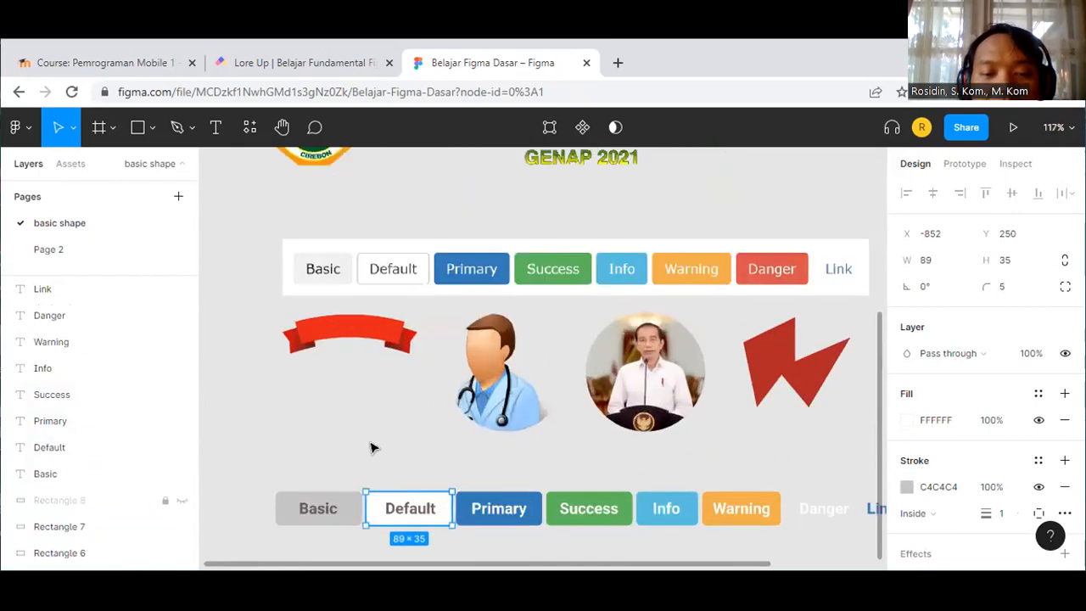
{"action": "left_click", "coordinate": [455, 502]}
{"action": "left_click", "coordinate": [438, 493]}
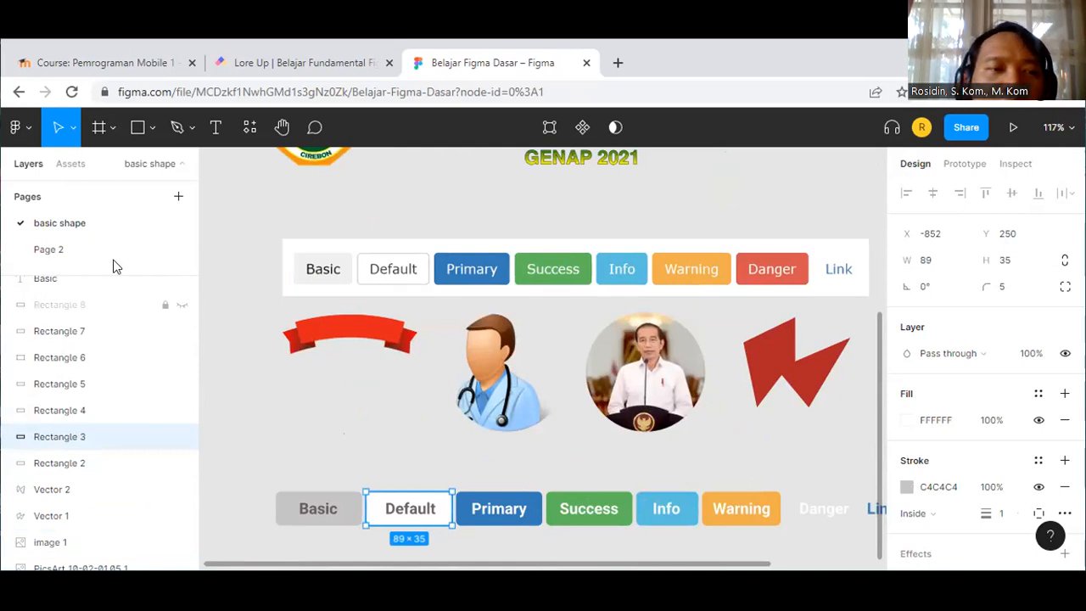
{"action": "left_click", "coordinate": [67, 255]}
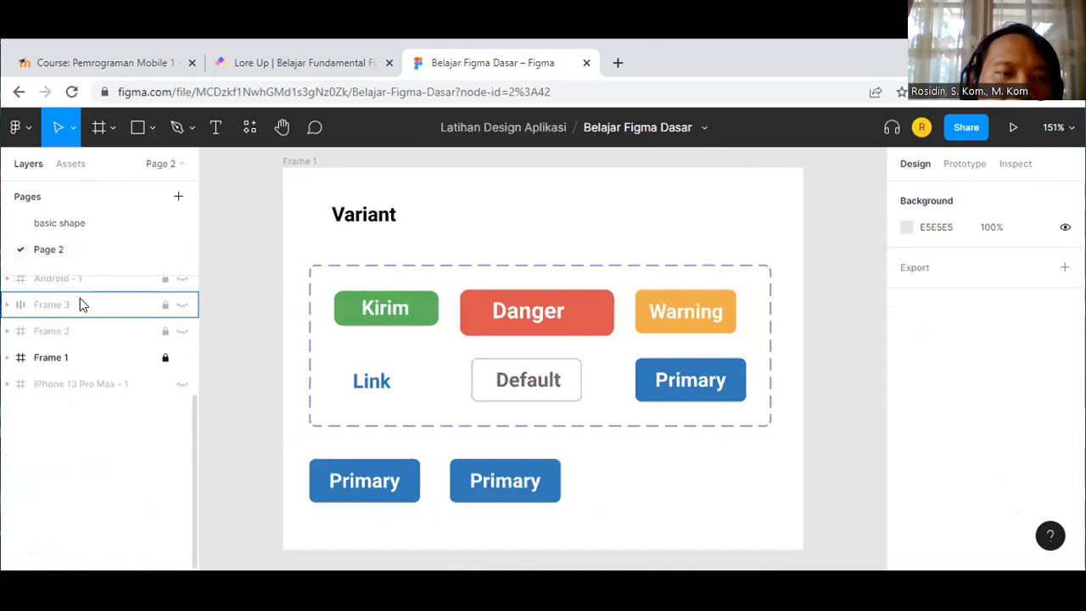
Step: Select the Organisasi & File Sharing and Android - 1 frames in Layers
{"action": "scroll", "coordinate": [94, 339], "scroll_direction": "up", "scroll_amount": 3}
{"action": "left_click", "coordinate": [118, 422]}
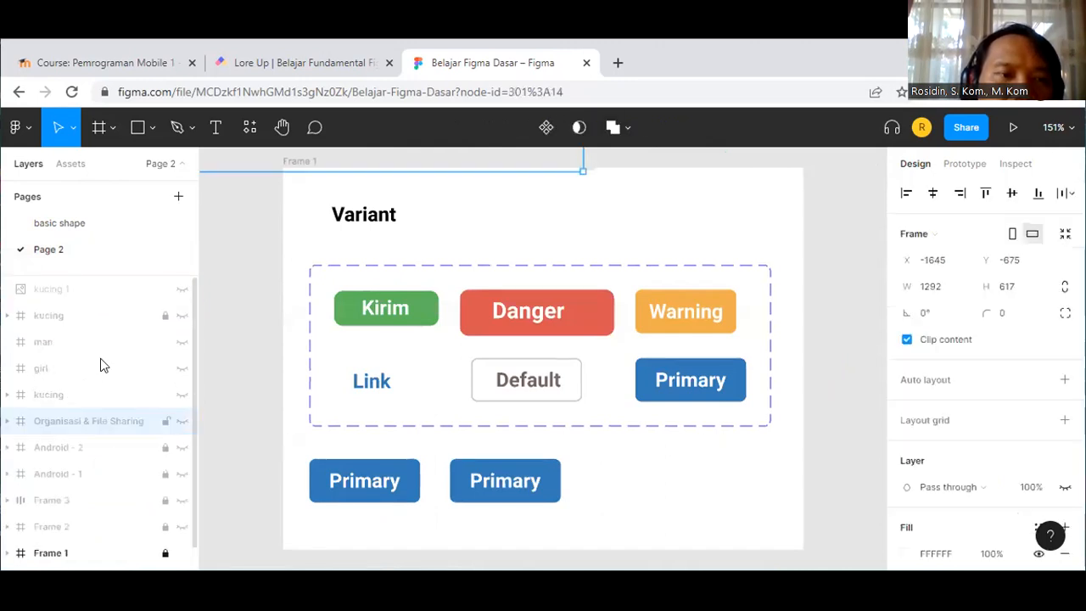
{"action": "left_click", "coordinate": [87, 471]}
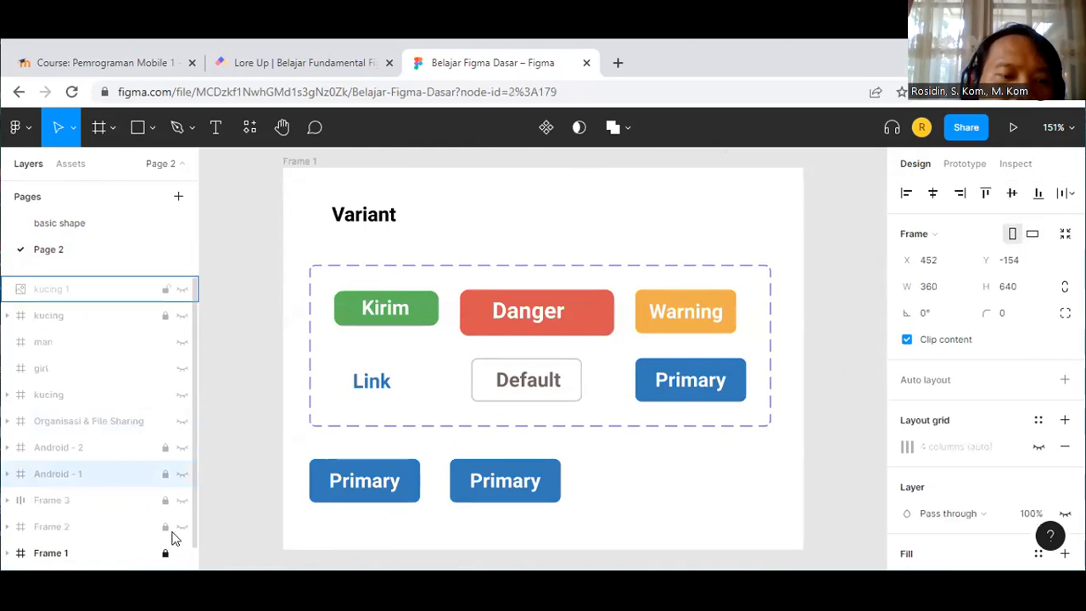
{"action": "scroll", "coordinate": [174, 538], "scroll_direction": "down", "scroll_amount": 1}
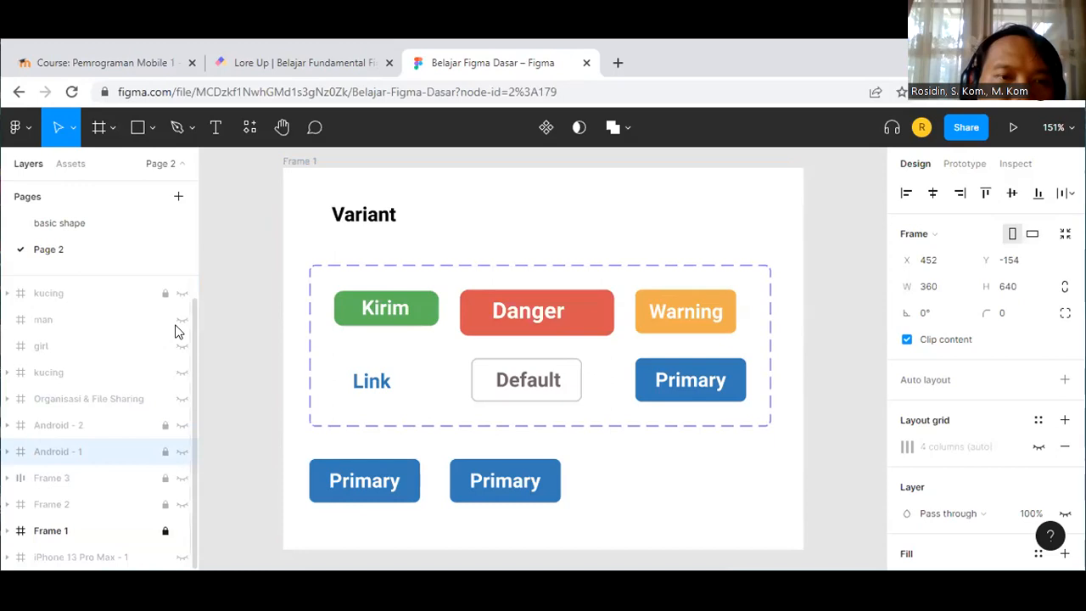
Step: Hide Frame 1, show Android - 1, and zoom to fit it
{"action": "left_click", "coordinate": [180, 530]}
{"action": "scroll", "coordinate": [115, 430], "scroll_direction": "up", "scroll_amount": 1}
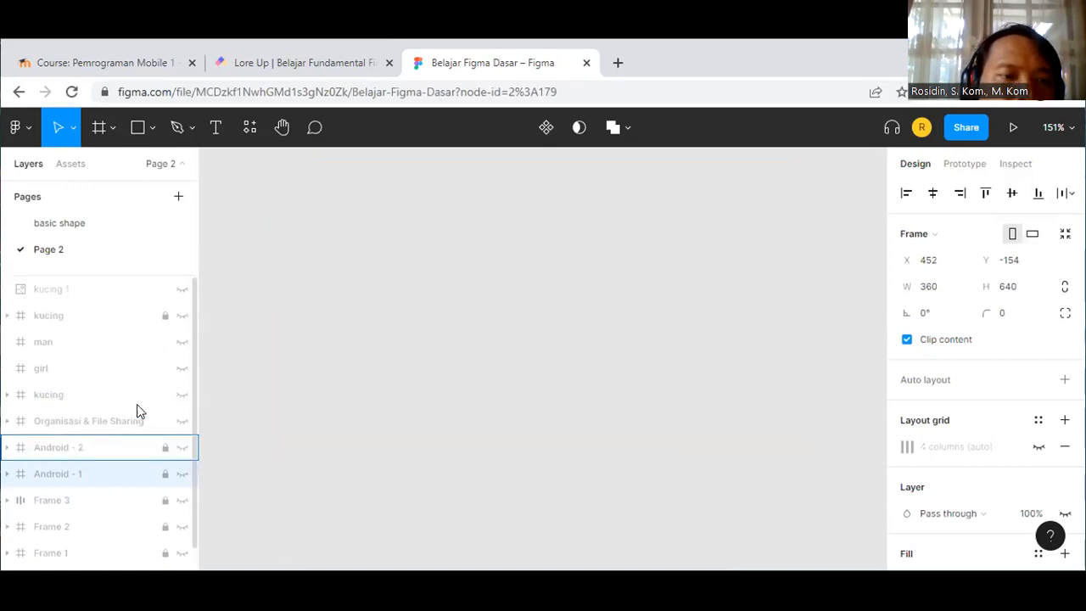
{"action": "left_click", "coordinate": [182, 474]}
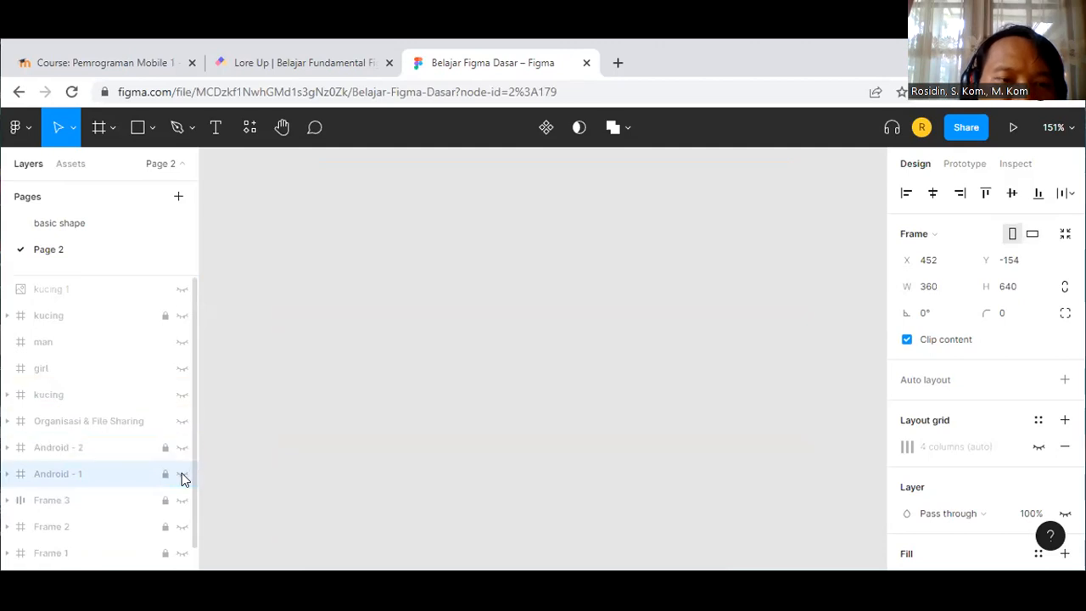
{"action": "left_click", "coordinate": [435, 379]}
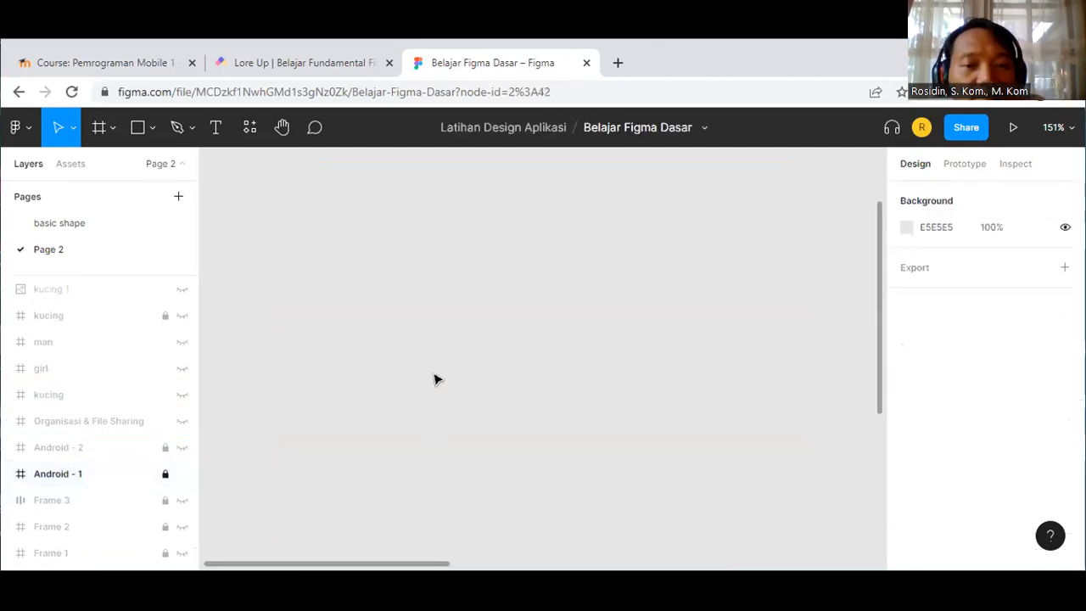
{"action": "key", "text": "shift+1"}
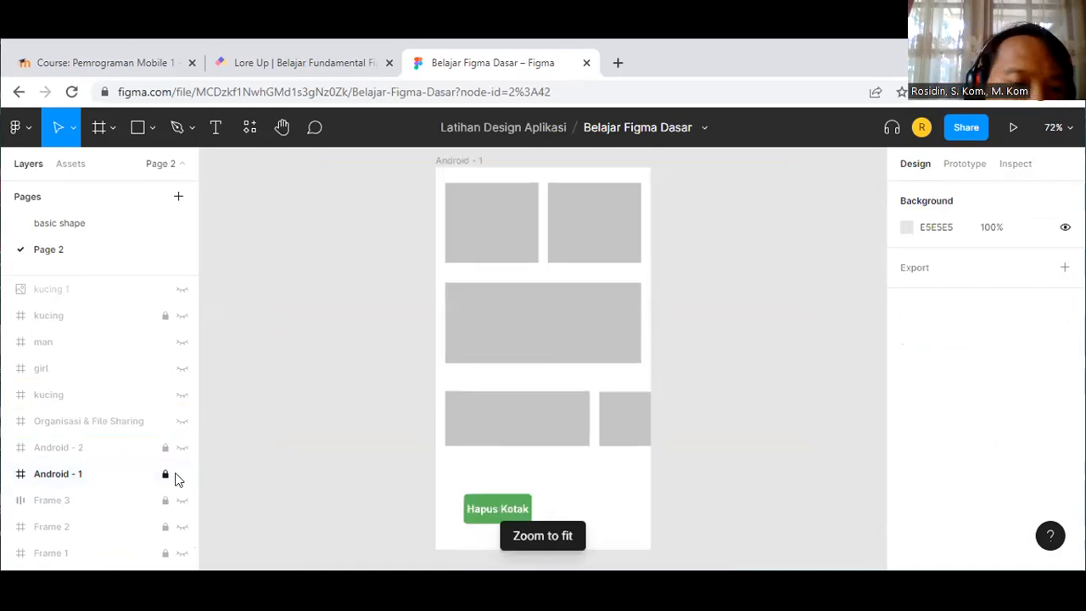
Step: Hide Android - 1, show and zoom to Frame 1's button variants, then hide Frame 1
{"action": "left_click", "coordinate": [177, 475]}
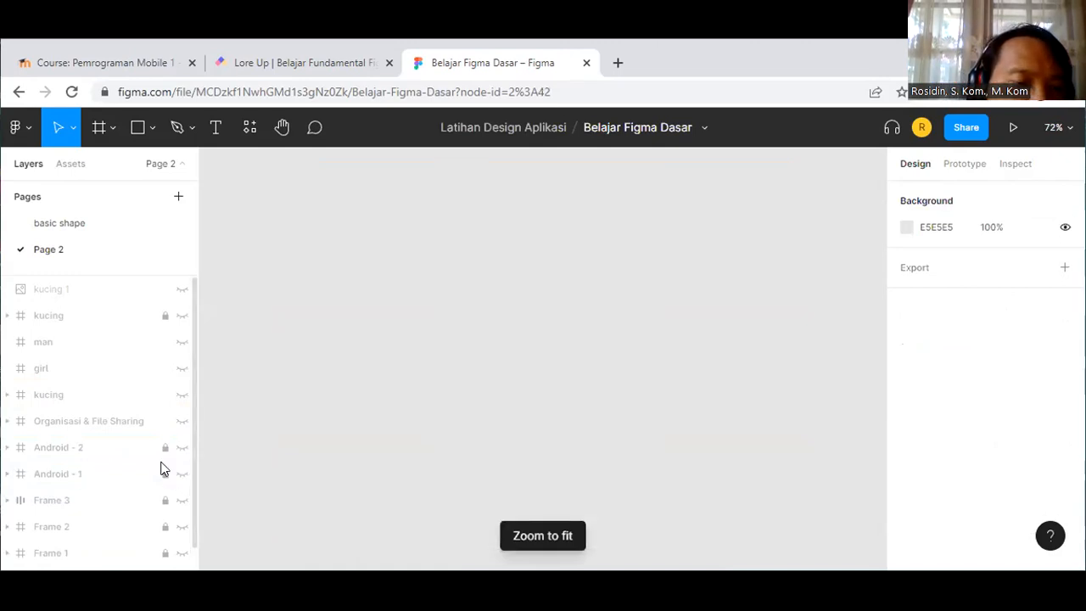
{"action": "scroll", "coordinate": [168, 501], "scroll_direction": "down", "scroll_amount": 1}
{"action": "left_click", "coordinate": [180, 532]}
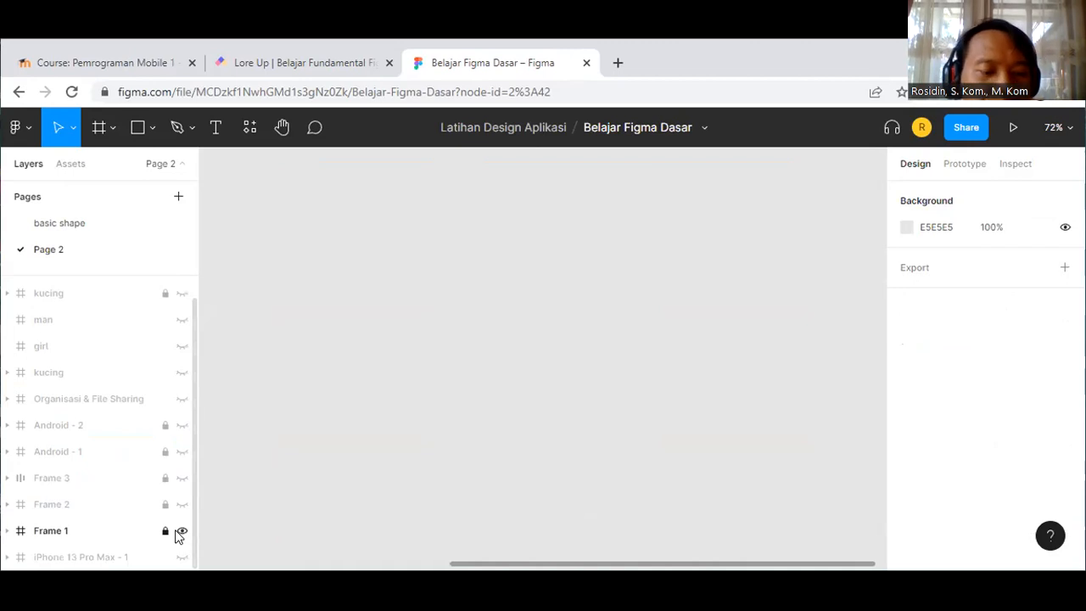
{"action": "key", "text": "shift+1"}
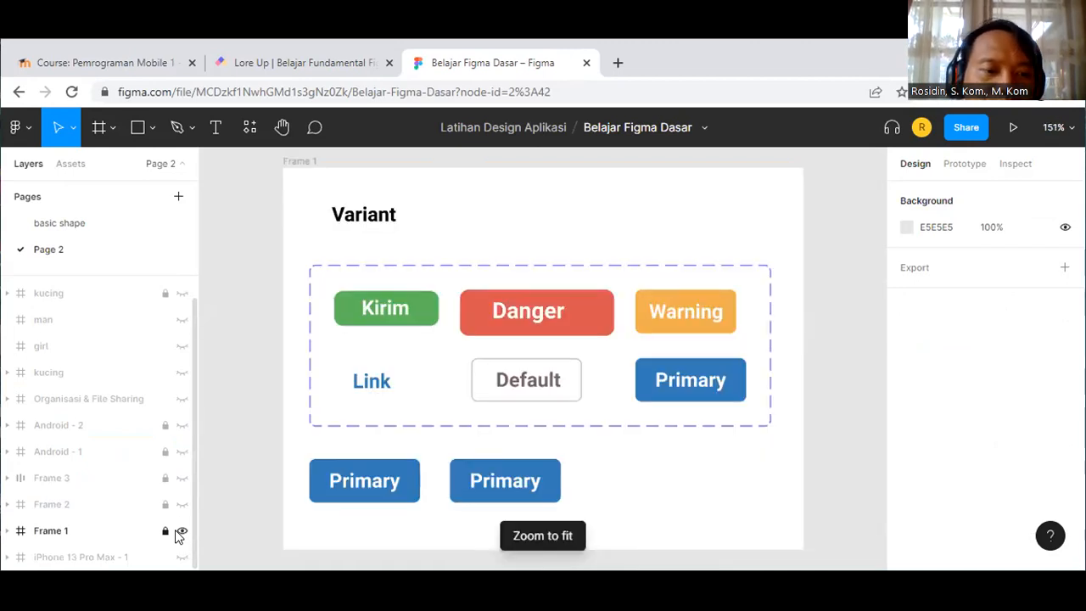
{"action": "left_click", "coordinate": [181, 531]}
Step: Show Frame 2 and Frame 3 and zoom to fit both in view
{"action": "left_click", "coordinate": [181, 506]}
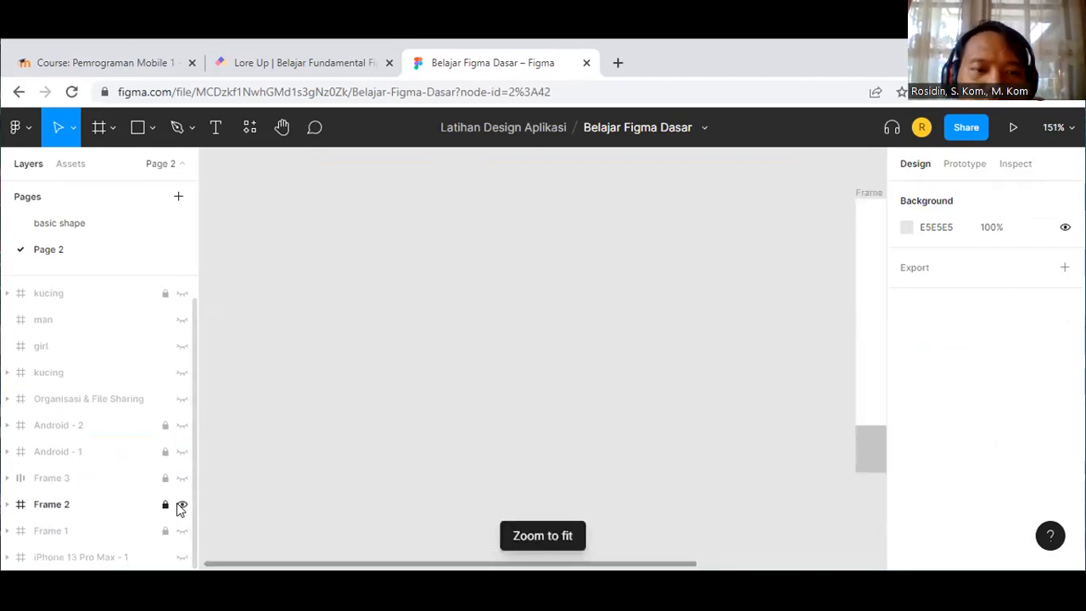
{"action": "key", "text": "shift+1"}
{"action": "left_click", "coordinate": [180, 478]}
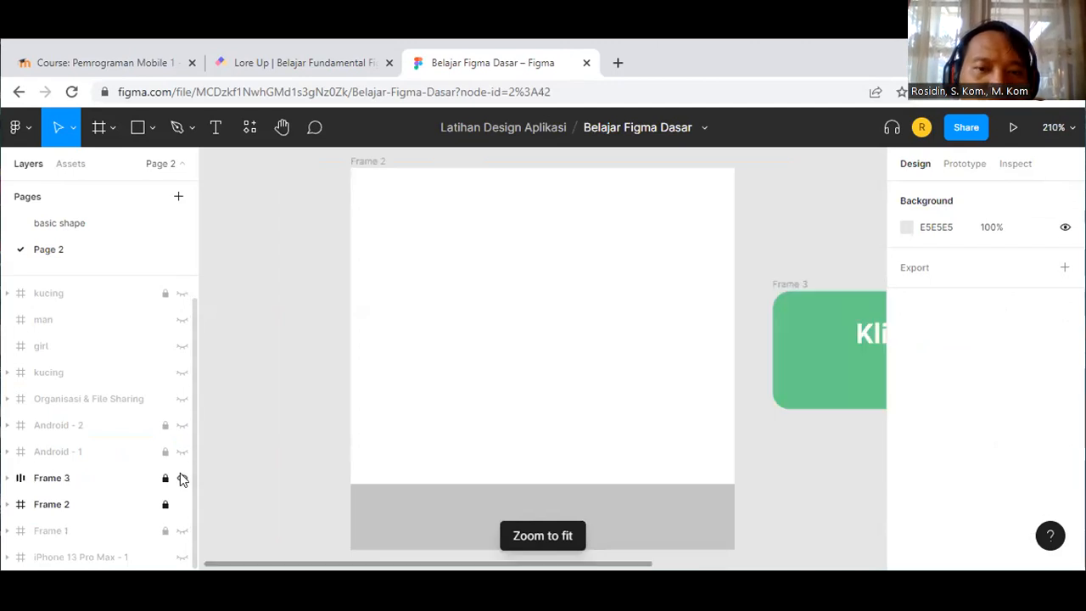
{"action": "key", "text": "shift+1"}
Step: Select Frame 2 and Frame 3, then hide Frame 3 with Ctrl+Shift+H
{"action": "left_click", "coordinate": [178, 504]}
{"action": "left_click", "coordinate": [179, 478]}
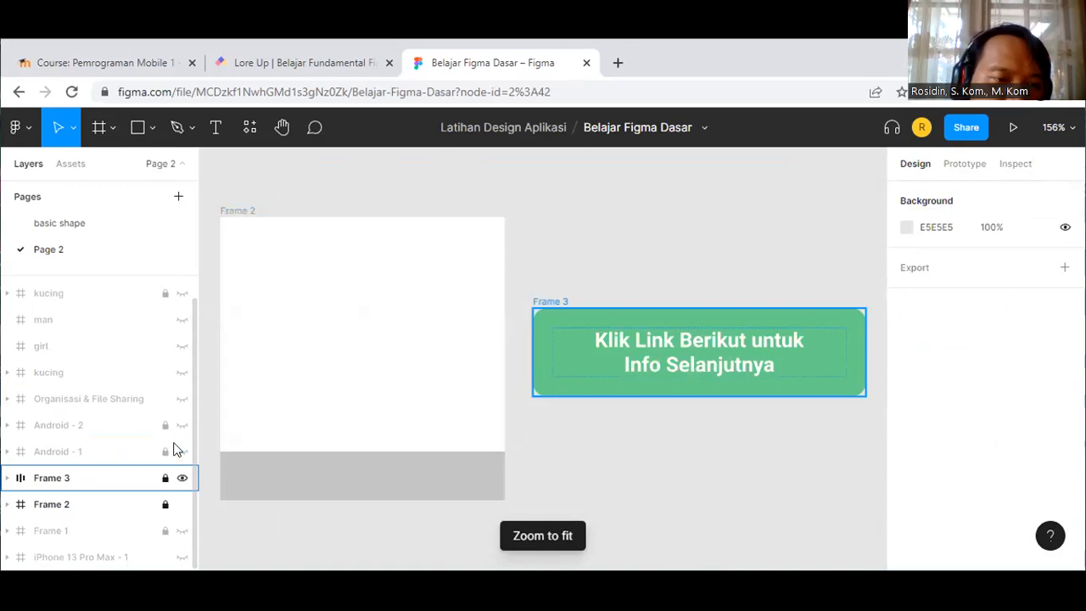
{"action": "key", "text": "ctrl+shift+h"}
Step: Briefly show and re-hide Android - 1, Android - 2 and the Organisasi & File Sharing chart
{"action": "left_click", "coordinate": [179, 452]}
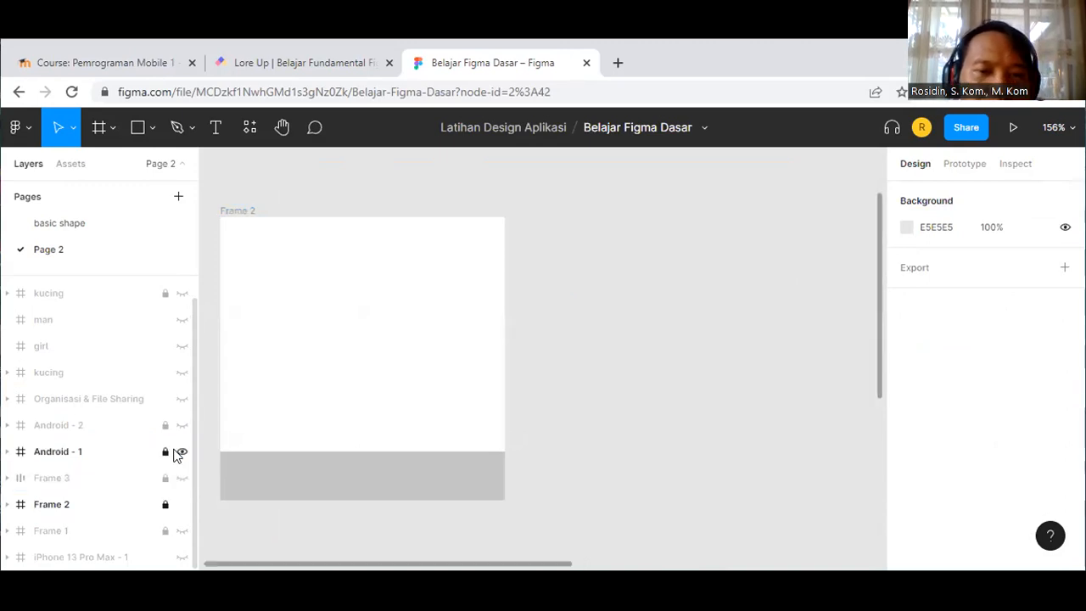
{"action": "key", "text": "shift+1"}
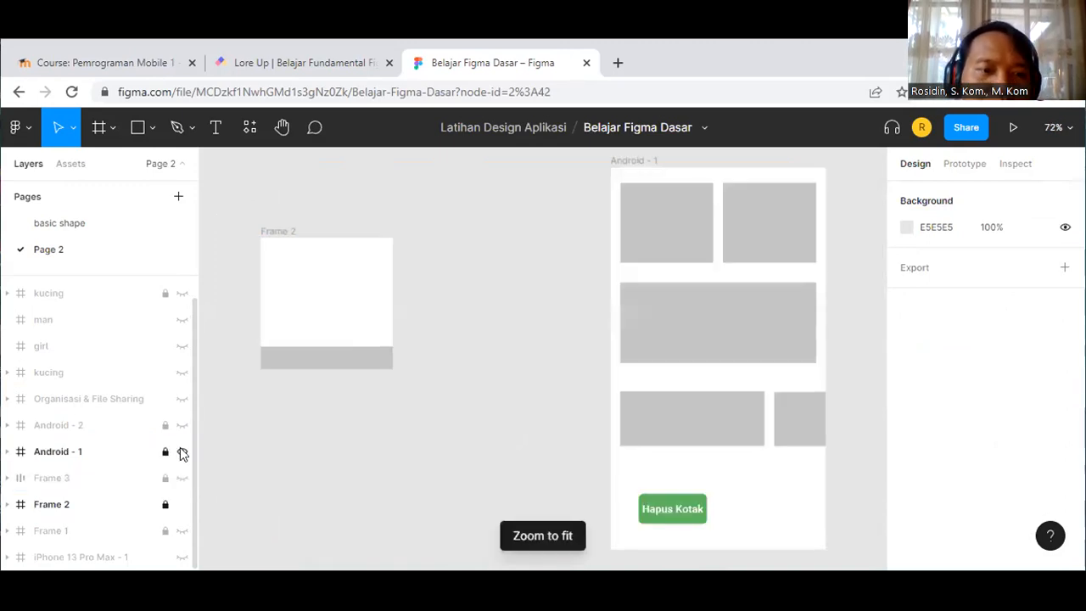
{"action": "left_click", "coordinate": [182, 452]}
{"action": "left_click", "coordinate": [181, 425]}
{"action": "left_click", "coordinate": [180, 428]}
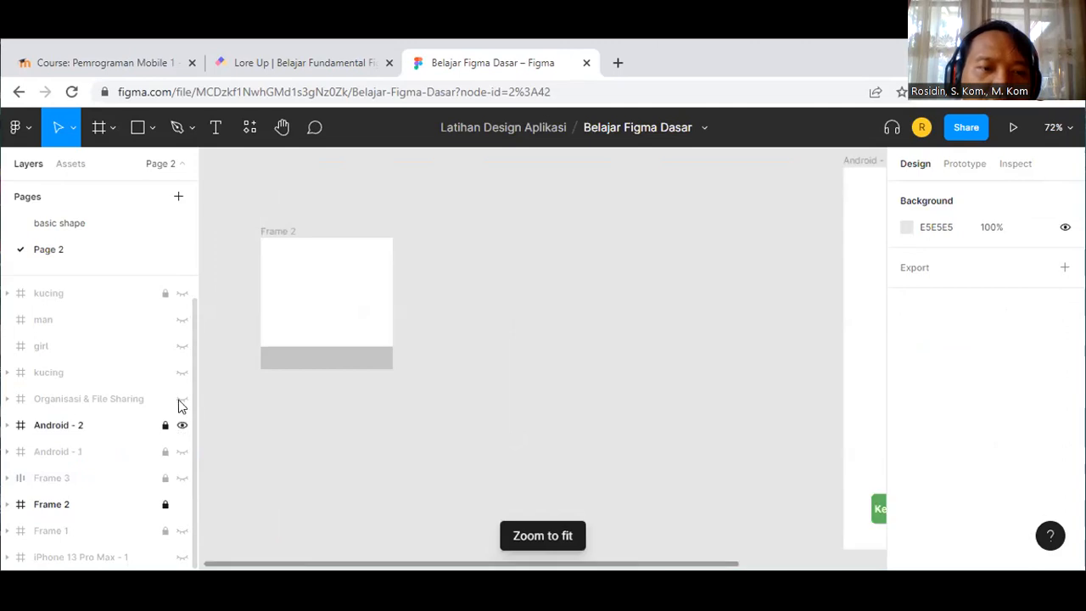
{"action": "left_click", "coordinate": [182, 399]}
{"action": "key", "text": "shift+1"}
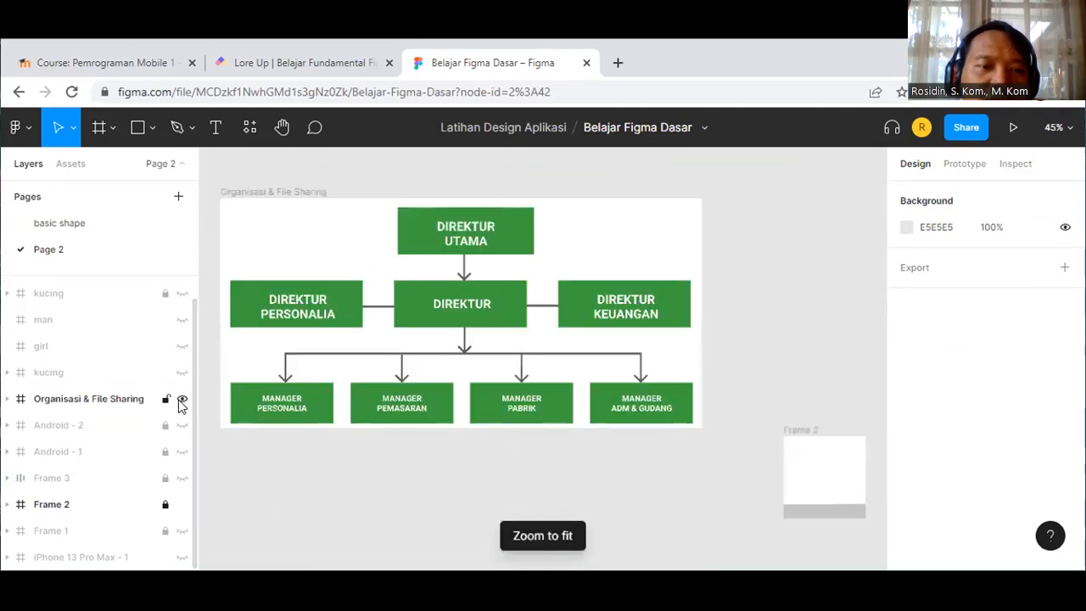
{"action": "left_click", "coordinate": [181, 398]}
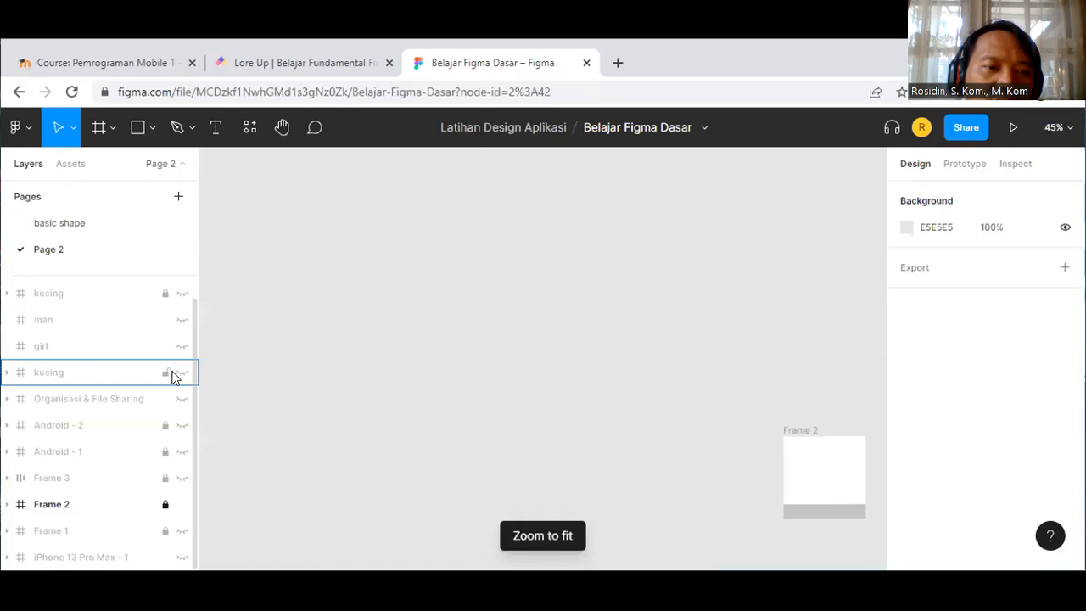
Step: Toggle the kucing image and iPhone 13 Pro Max - 1 frame, then open the basic shape page
{"action": "left_click", "coordinate": [181, 372]}
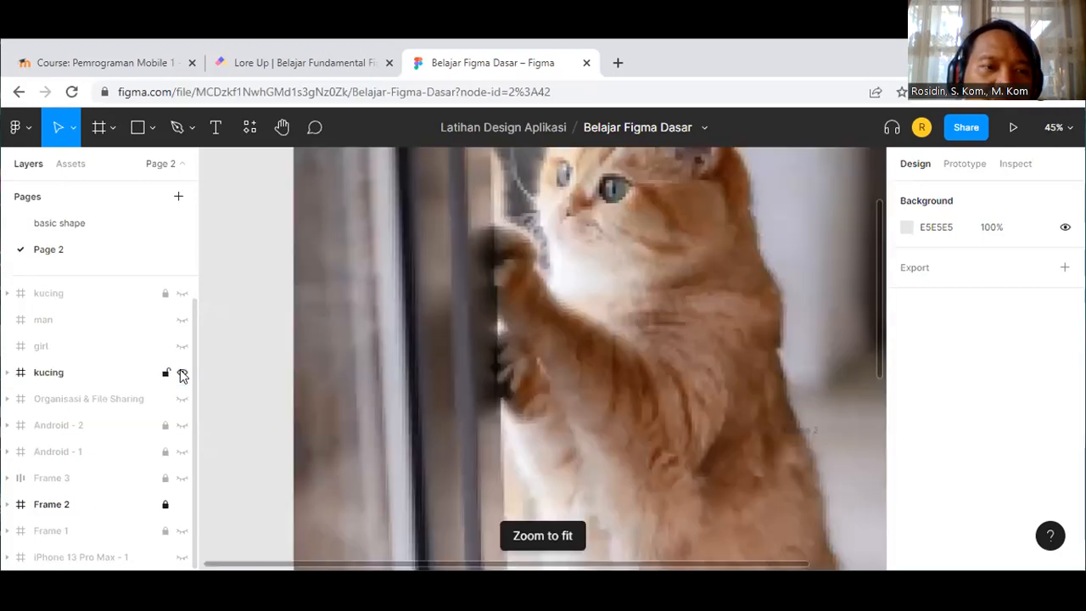
{"action": "left_click", "coordinate": [182, 373]}
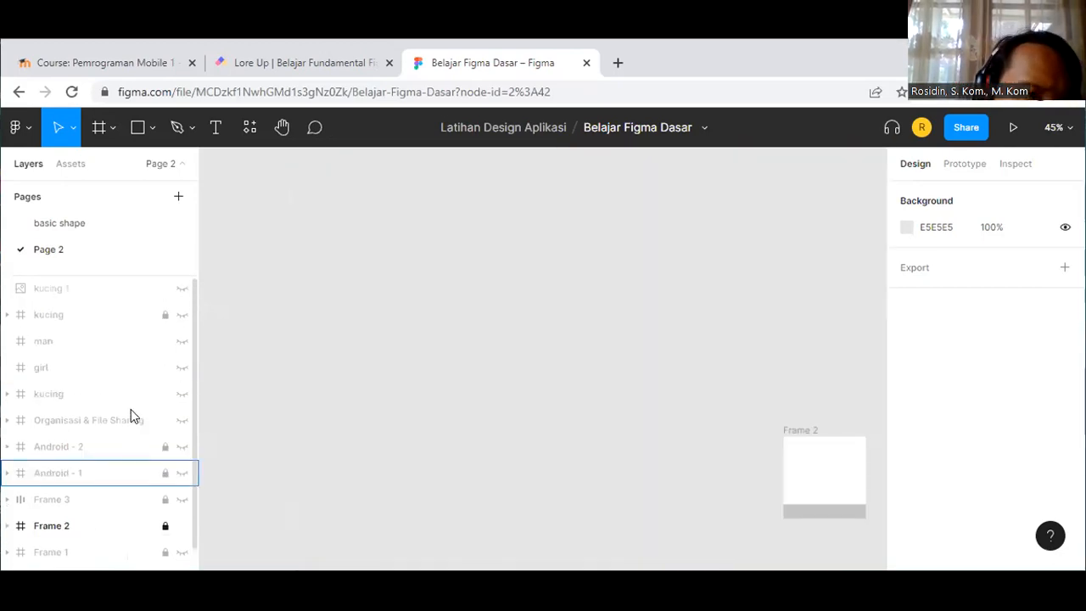
{"action": "scroll", "coordinate": [138, 499], "scroll_direction": "down", "scroll_amount": 1}
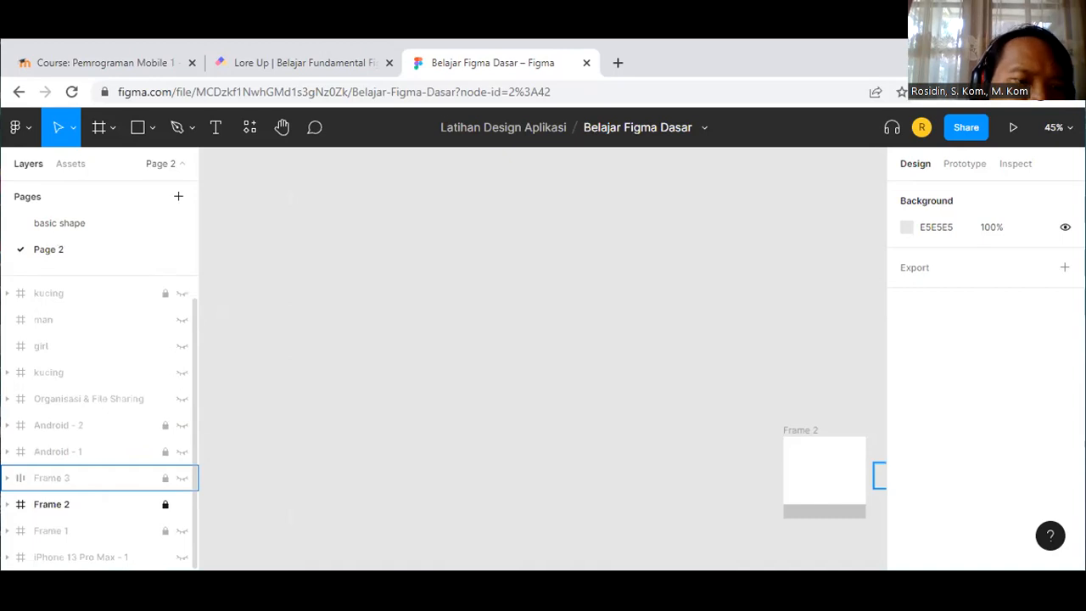
{"action": "left_click", "coordinate": [181, 558]}
{"action": "left_click", "coordinate": [182, 558]}
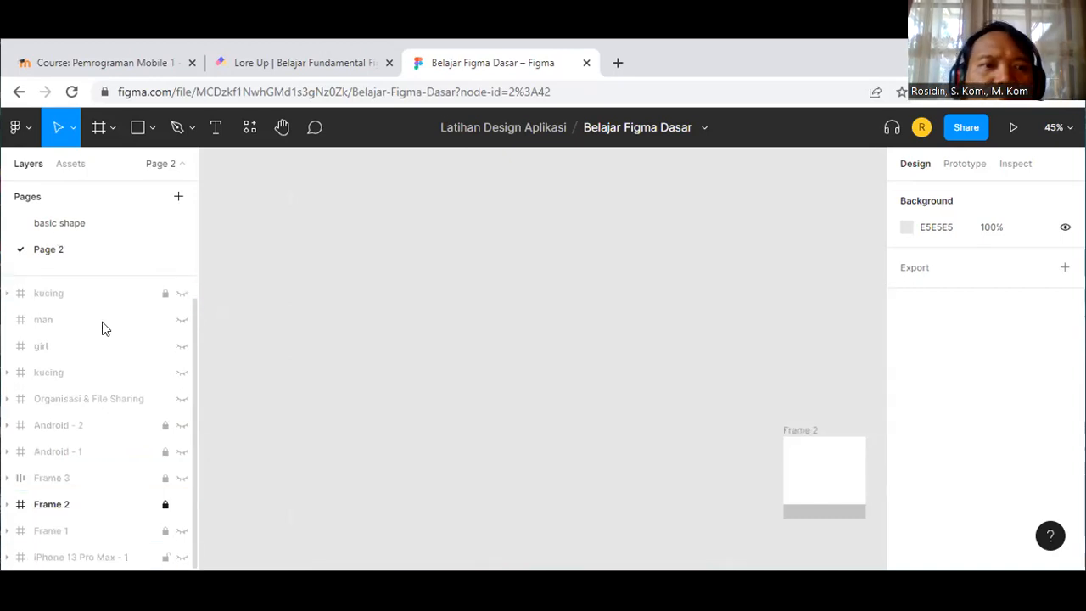
{"action": "left_click", "coordinate": [79, 228]}
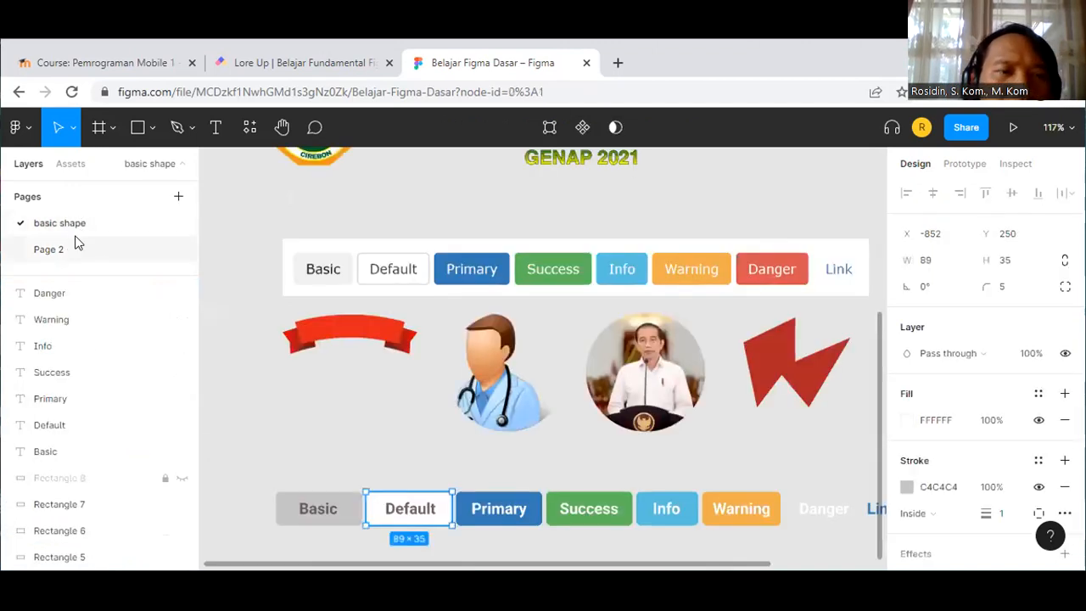
Step: Unhide Rectangle 8 to reveal the red Danger button, then open the Figma main menu
{"action": "left_click", "coordinate": [180, 480]}
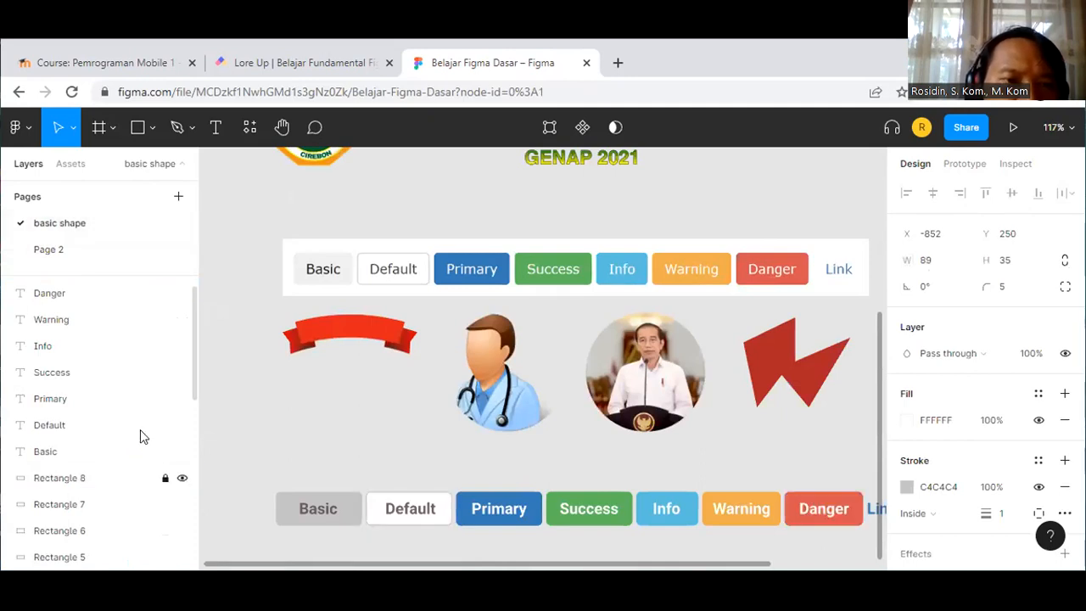
{"action": "scroll", "coordinate": [116, 422], "scroll_direction": "up", "scroll_amount": 1}
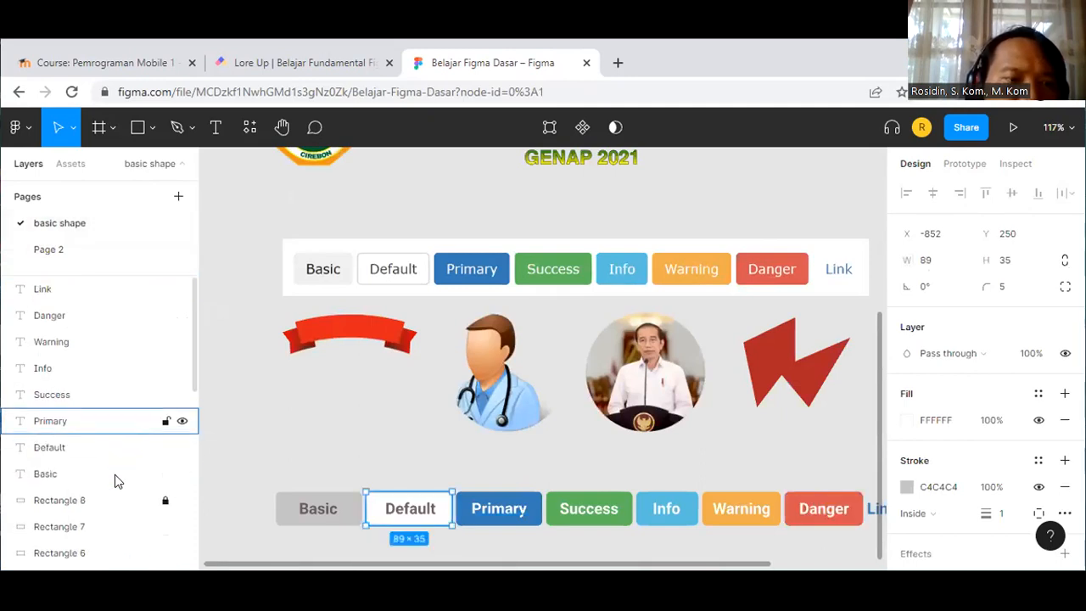
{"action": "scroll", "coordinate": [117, 481], "scroll_direction": "down", "scroll_amount": 5}
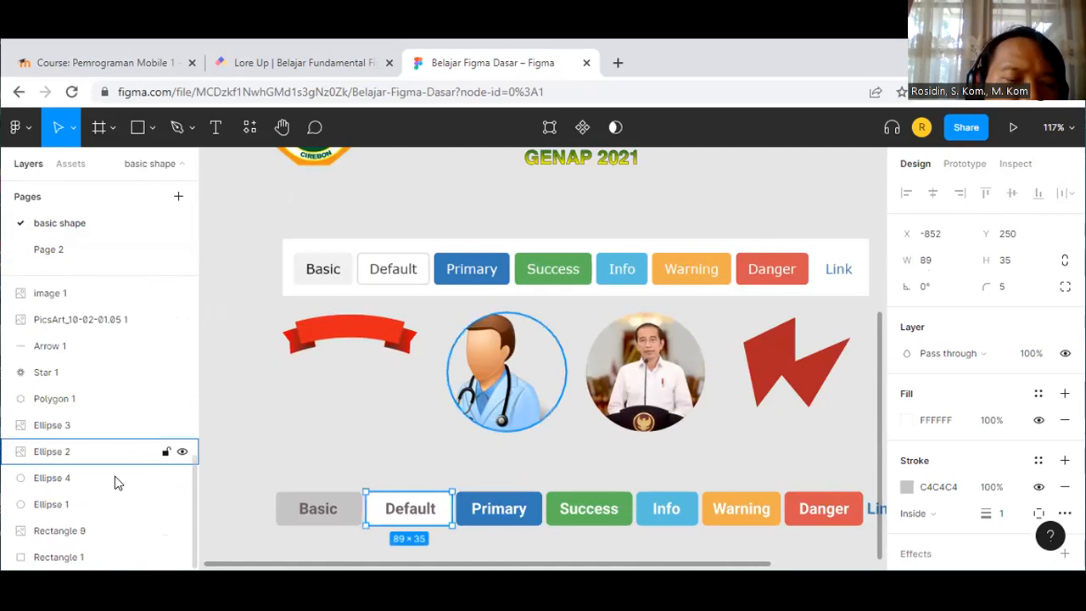
{"action": "left_click", "coordinate": [18, 127]}
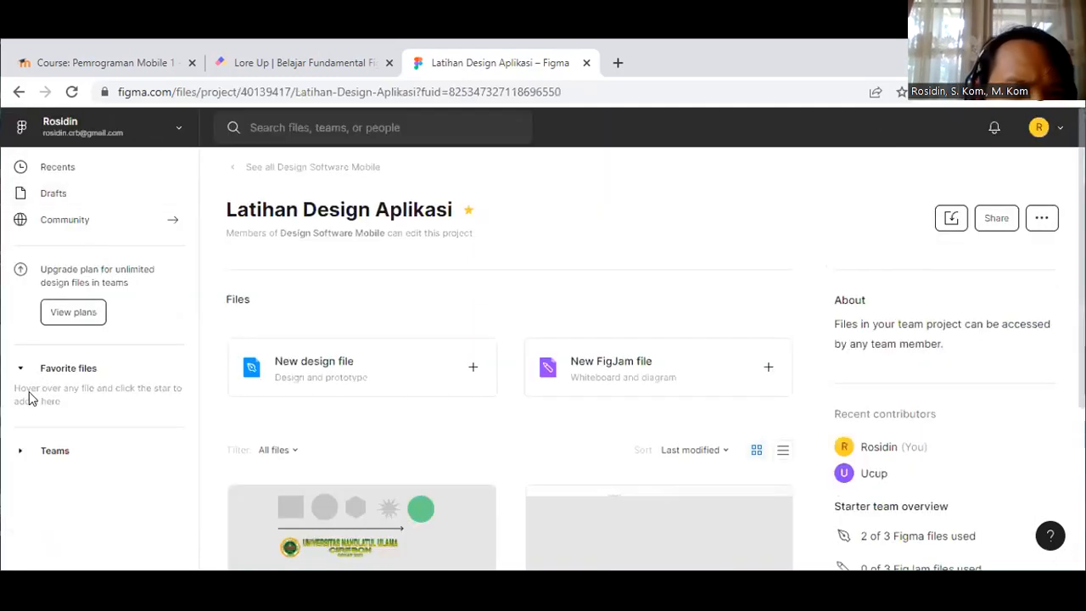
Step: Expand Teams, go to the Team Design project, and open its Software file
{"action": "scroll", "coordinate": [25, 408], "scroll_direction": "down", "scroll_amount": 2}
{"action": "scroll", "coordinate": [23, 455], "scroll_direction": "down", "scroll_amount": 1}
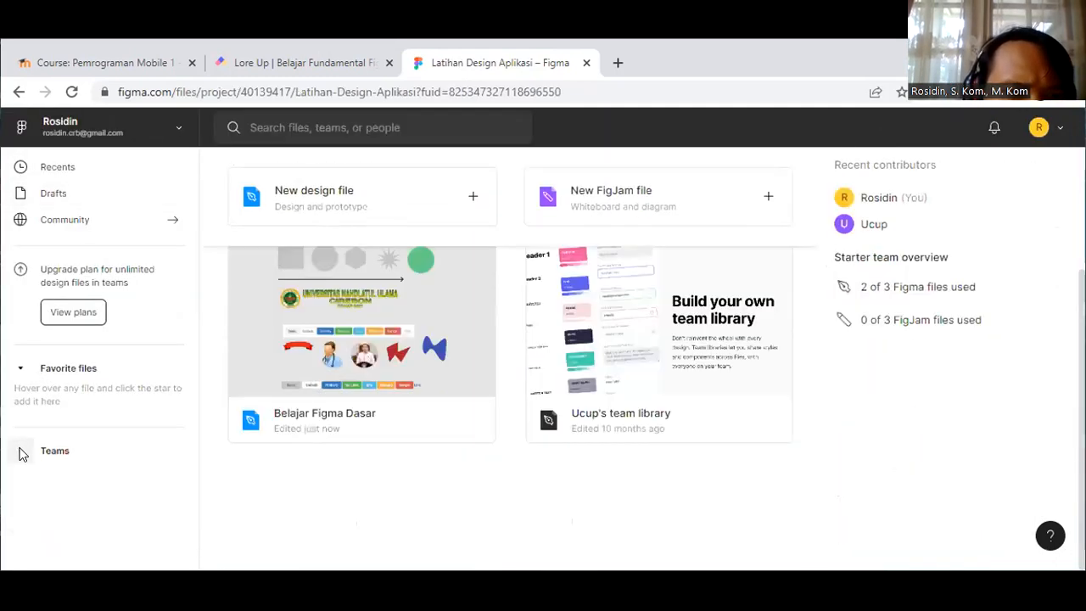
{"action": "left_click", "coordinate": [20, 451]}
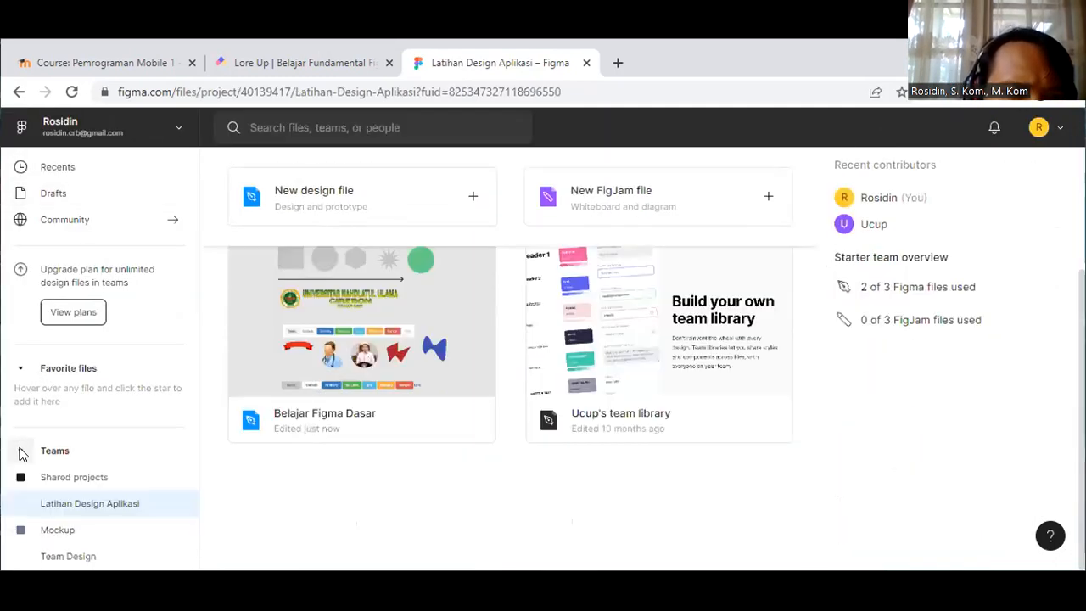
{"action": "scroll", "coordinate": [61, 524], "scroll_direction": "down", "scroll_amount": 1}
{"action": "left_click", "coordinate": [61, 520]}
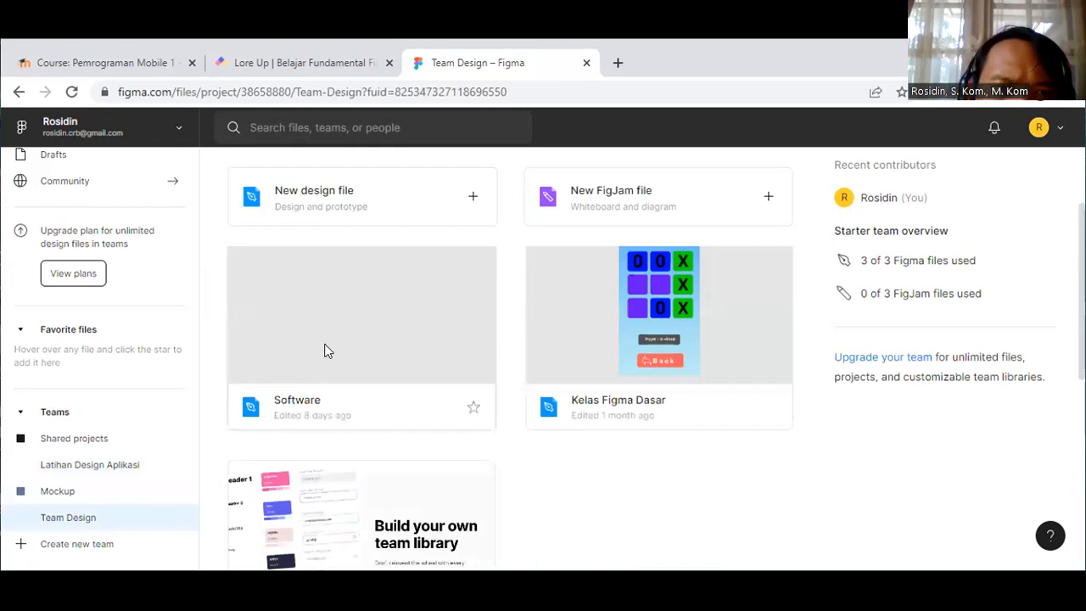
{"action": "double_click", "coordinate": [327, 351]}
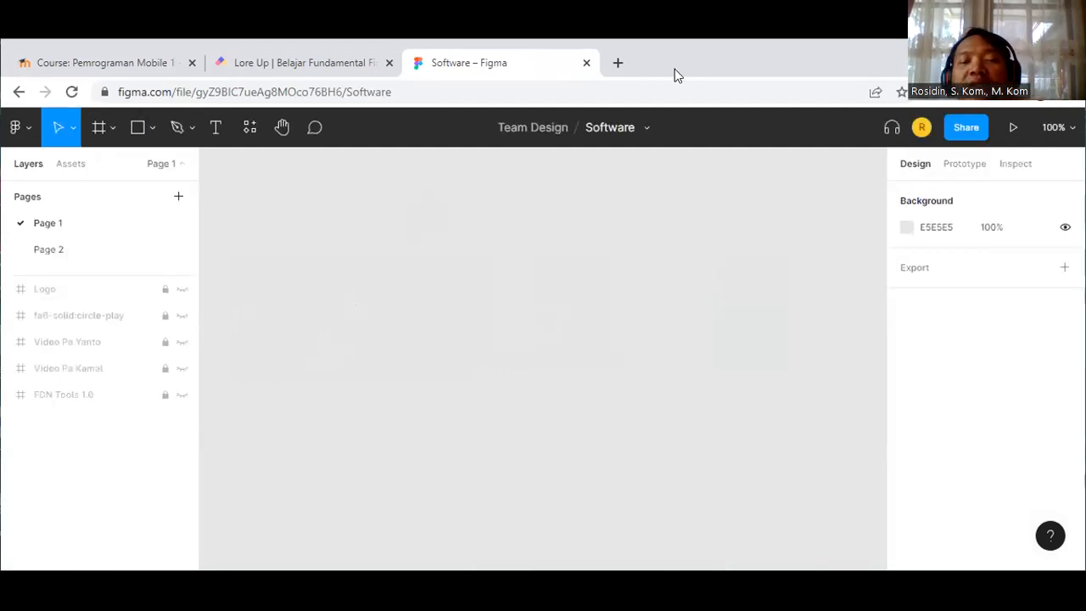
Step: Load dribble.com in a new Chrome tab, then return to the Software Figma file
{"action": "left_click", "coordinate": [616, 64]}
{"action": "type", "text": "dr"}
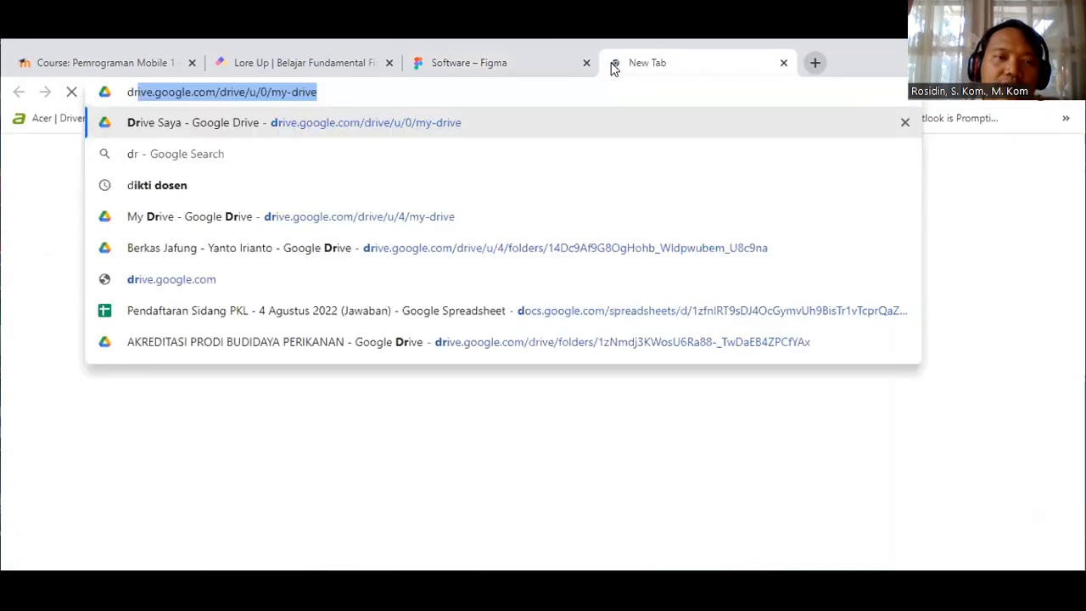
{"action": "type", "text": "ibbe"}
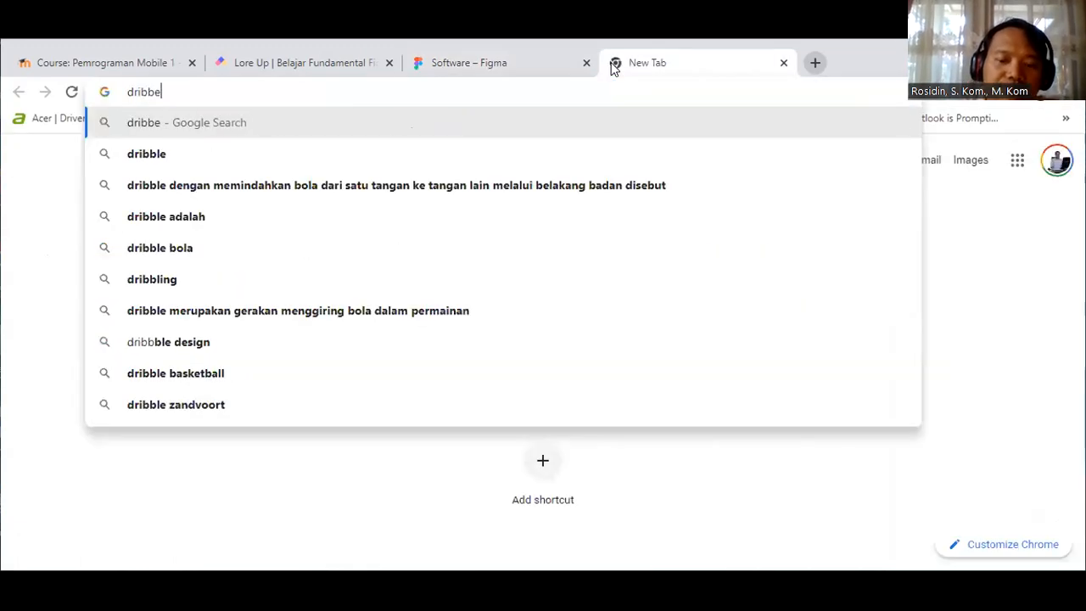
{"action": "key", "text": "BackSpace"}
{"action": "type", "text": "le.com"}
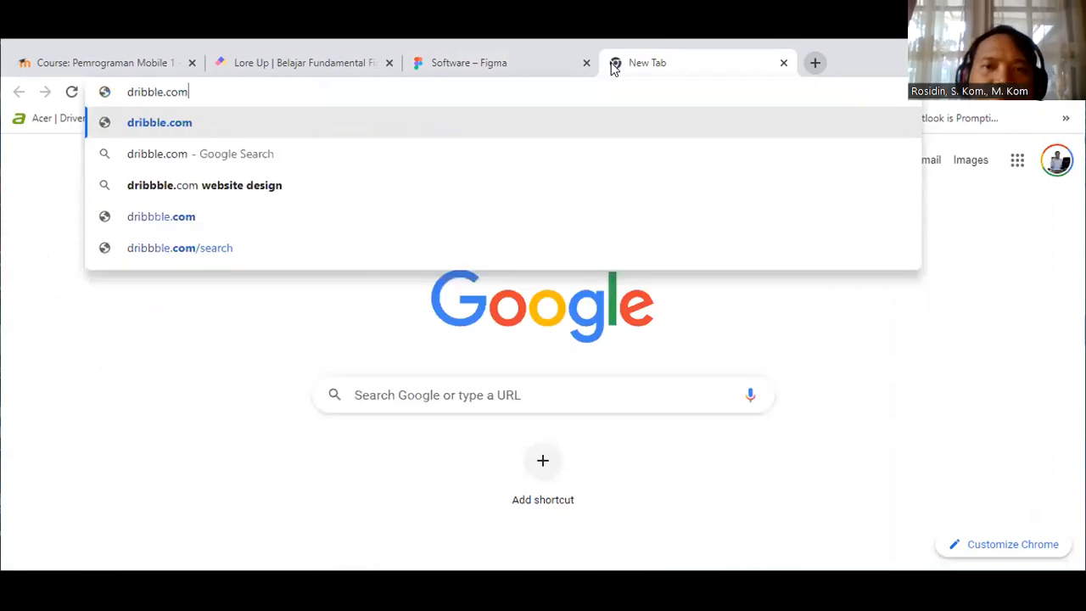
{"action": "key", "text": "Return"}
{"action": "left_click", "coordinate": [443, 66]}
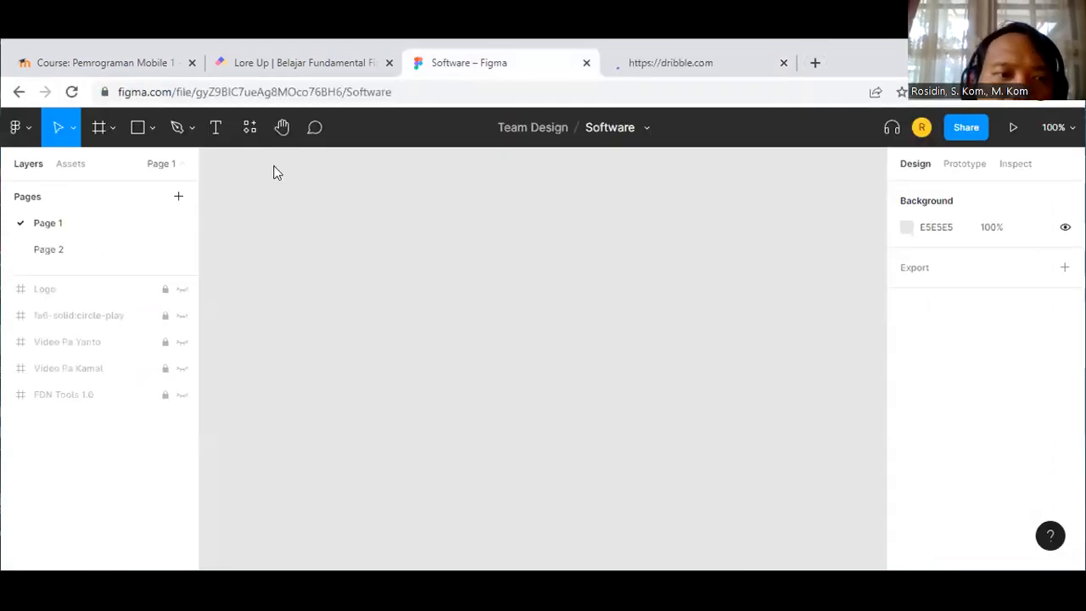
Step: Briefly unhide and zoom to the Logo, circle-play and Video Pa Yanto frames, then hide them again
{"action": "left_click", "coordinate": [181, 292]}
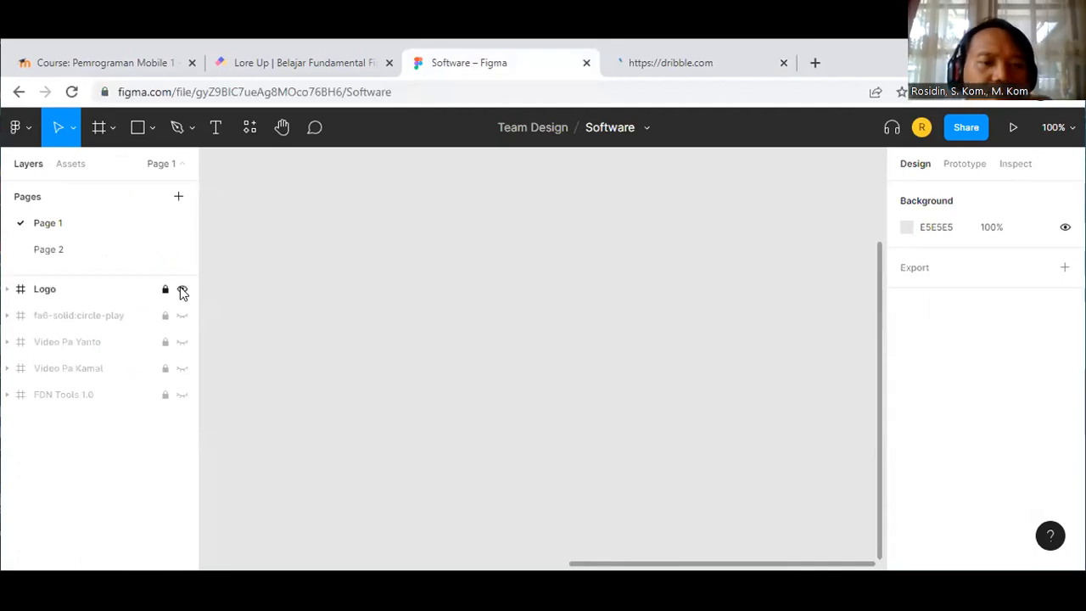
{"action": "key", "text": "shift+1"}
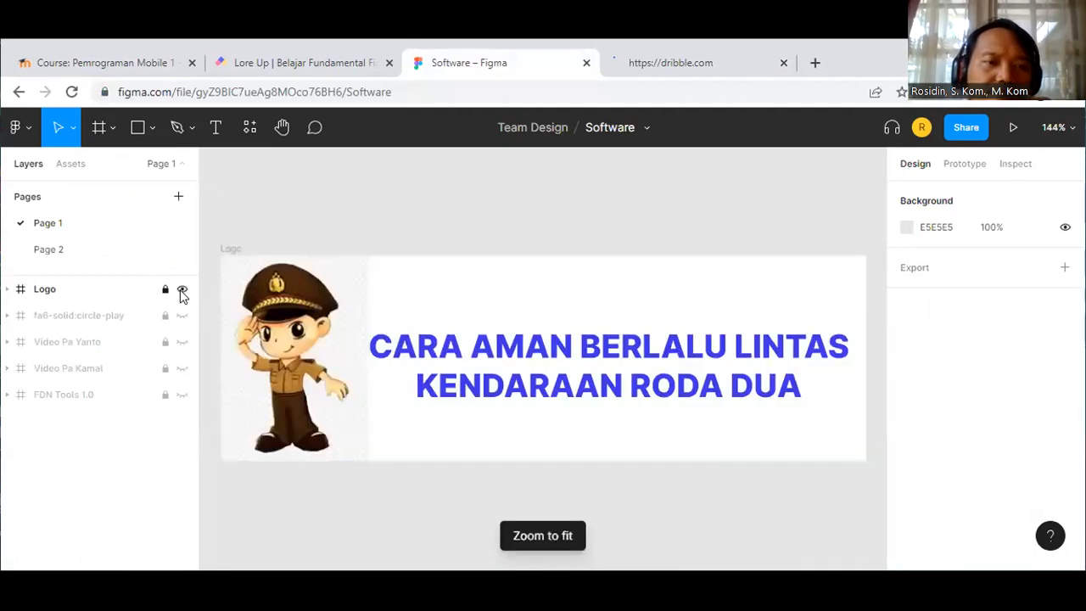
{"action": "left_click", "coordinate": [182, 290]}
{"action": "left_click", "coordinate": [181, 316]}
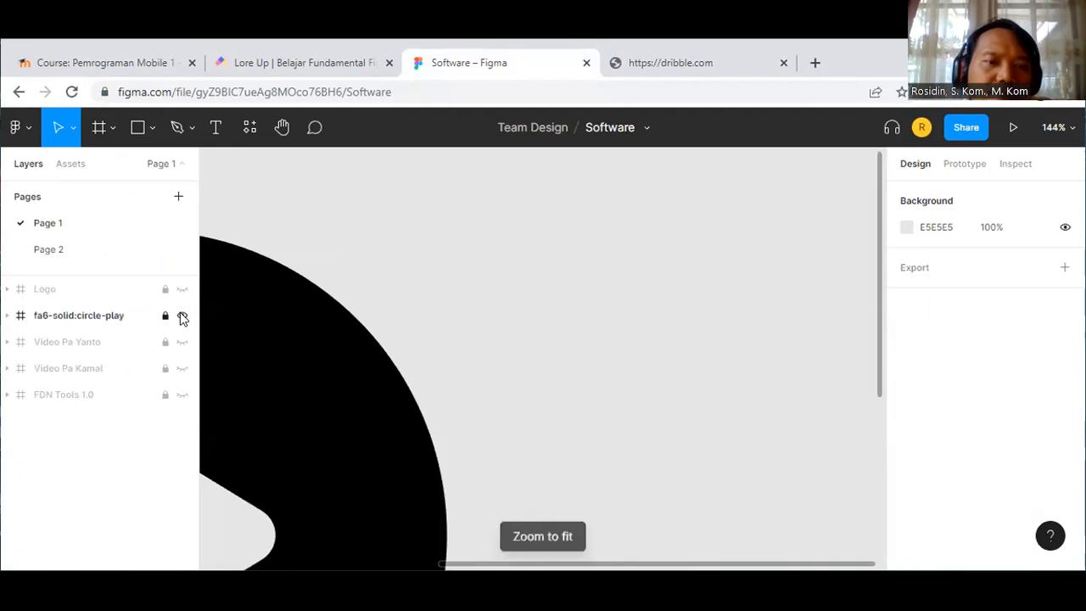
{"action": "key", "text": "shift+1"}
{"action": "left_click", "coordinate": [182, 316]}
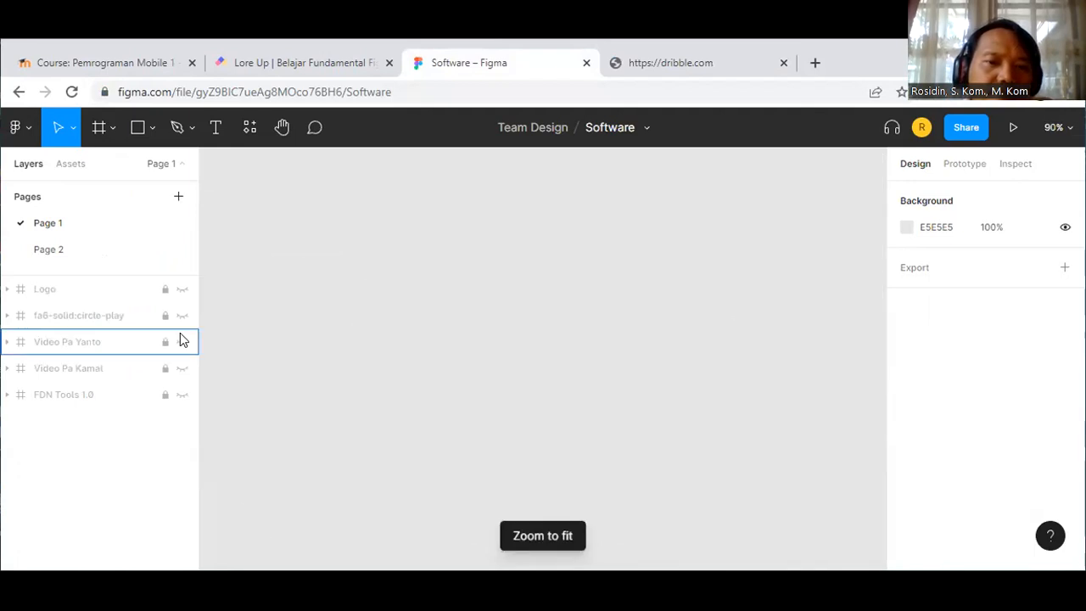
{"action": "left_click", "coordinate": [182, 341]}
{"action": "key", "text": "shift+1"}
{"action": "left_click", "coordinate": [182, 339]}
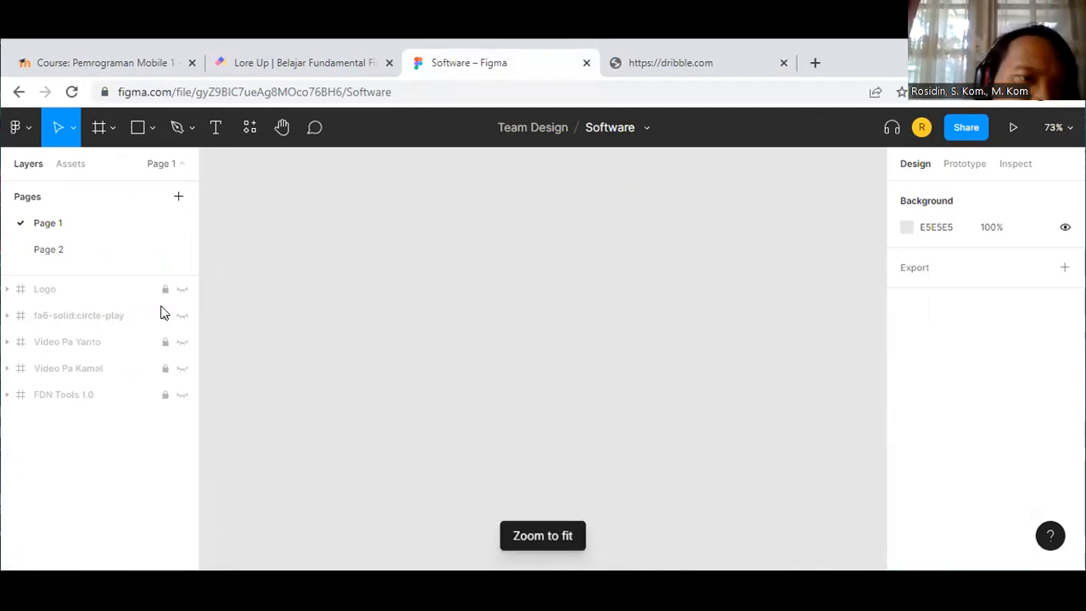
Step: Inspect Page 2's iPhone 13 Pro Max frame layers, then return to Page 1
{"action": "left_click", "coordinate": [52, 249]}
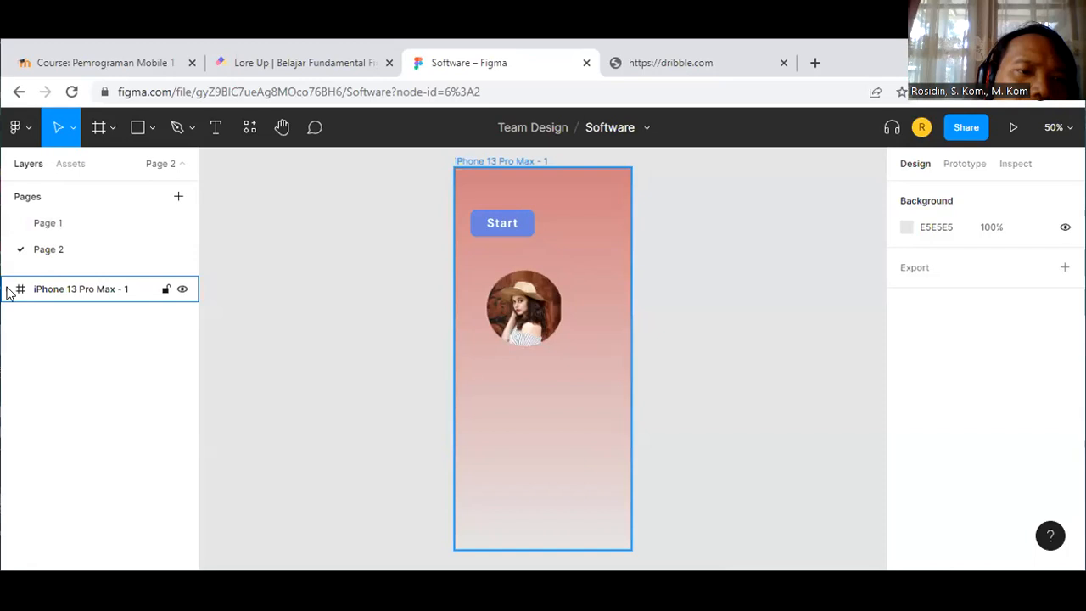
{"action": "left_click", "coordinate": [8, 290]}
{"action": "left_click", "coordinate": [8, 290]}
{"action": "left_click", "coordinate": [64, 222]}
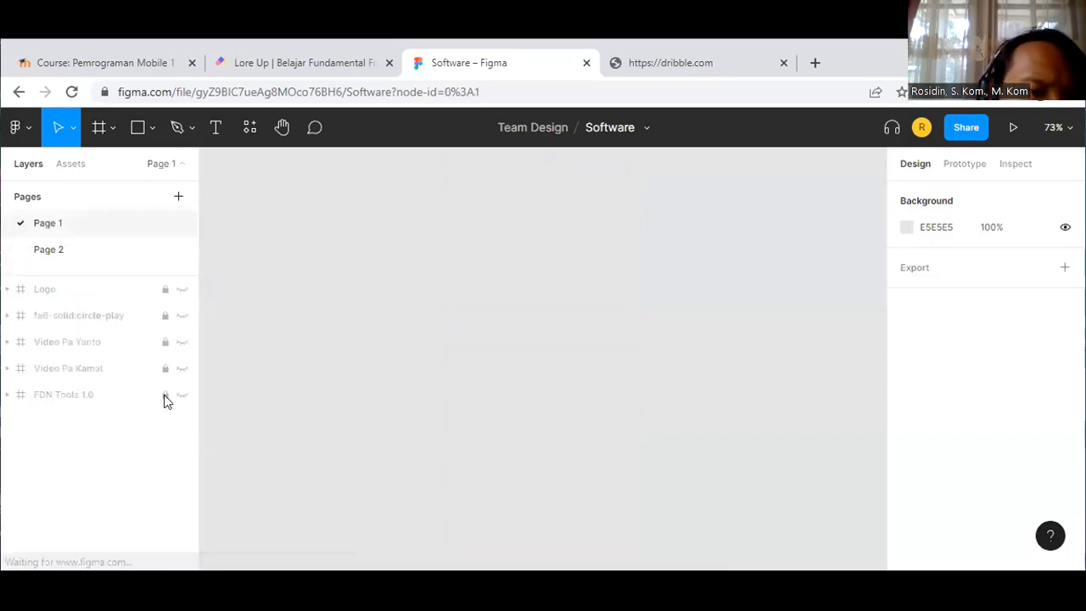
Step: Preview the FDN Tools 1.0 frame, undo the unhide, and bring up the Figma main menu
{"action": "left_click", "coordinate": [180, 395]}
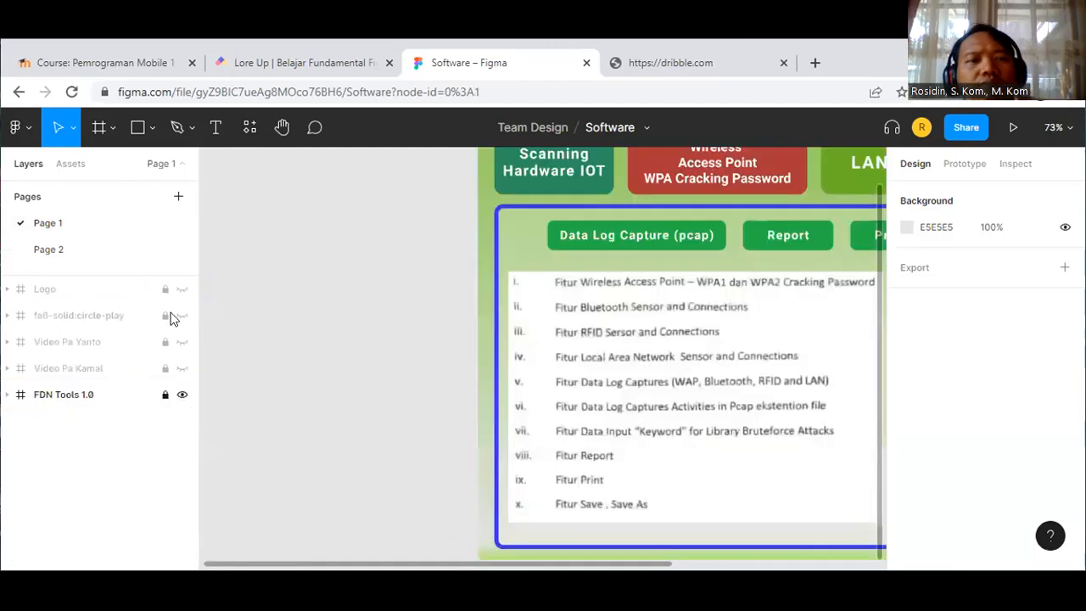
{"action": "key", "text": "ctrl+z"}
{"action": "left_click", "coordinate": [25, 129]}
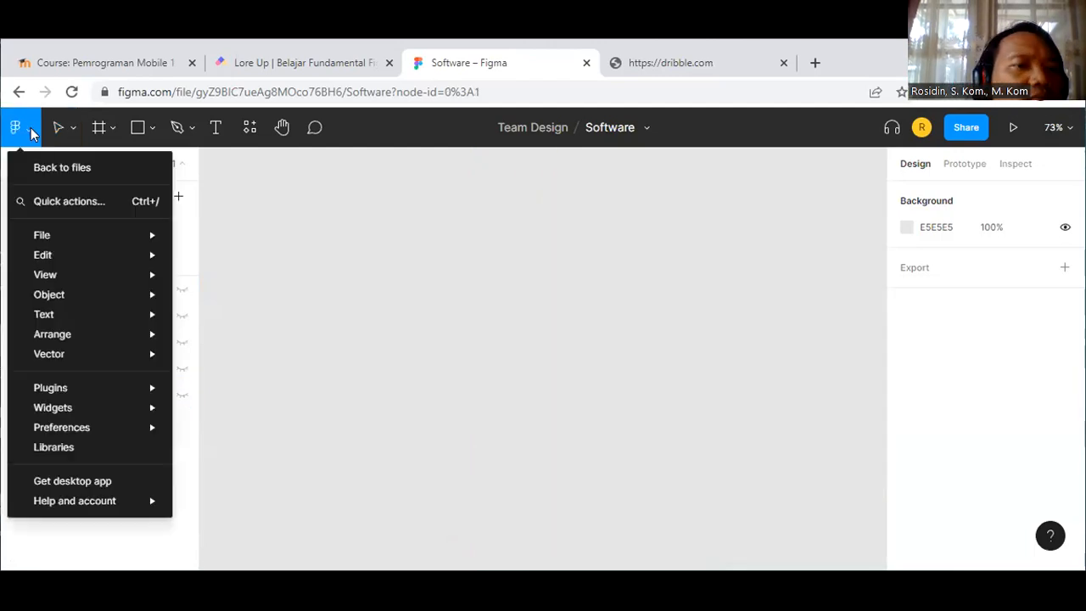
Step: Leave the Software file and select Ucup's team library in the Latihan Design Aplikasi project
{"action": "left_click", "coordinate": [48, 171]}
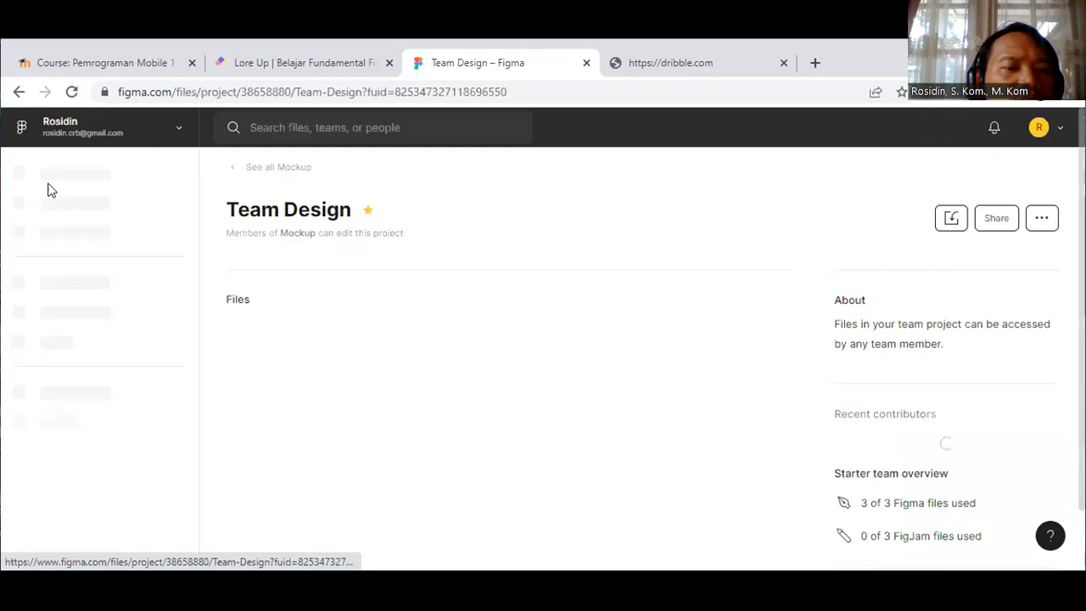
{"action": "left_click", "coordinate": [110, 504]}
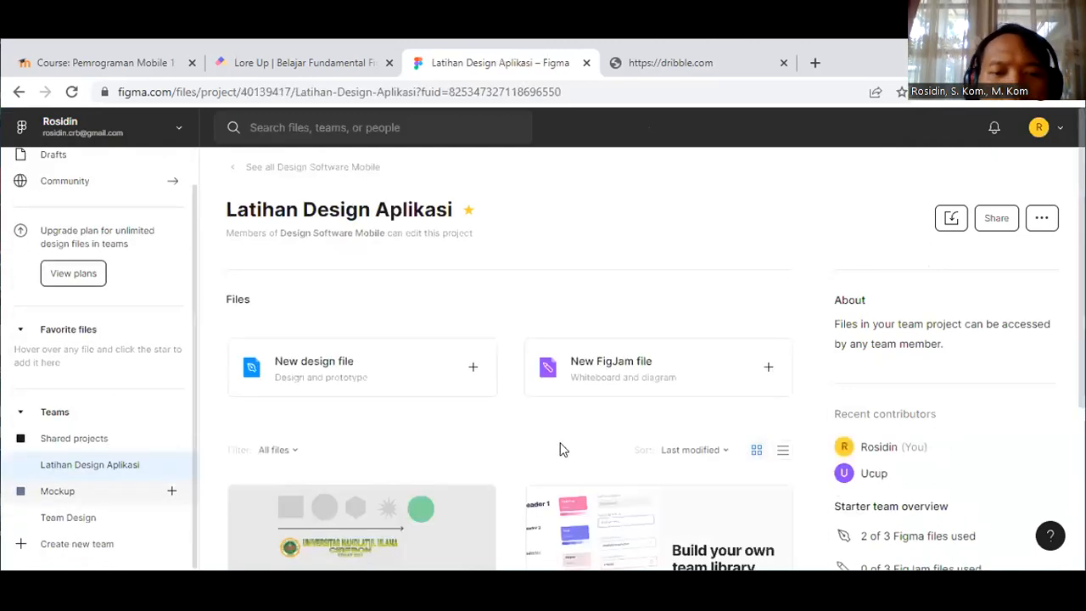
{"action": "scroll", "coordinate": [560, 450], "scroll_direction": "down", "scroll_amount": 1}
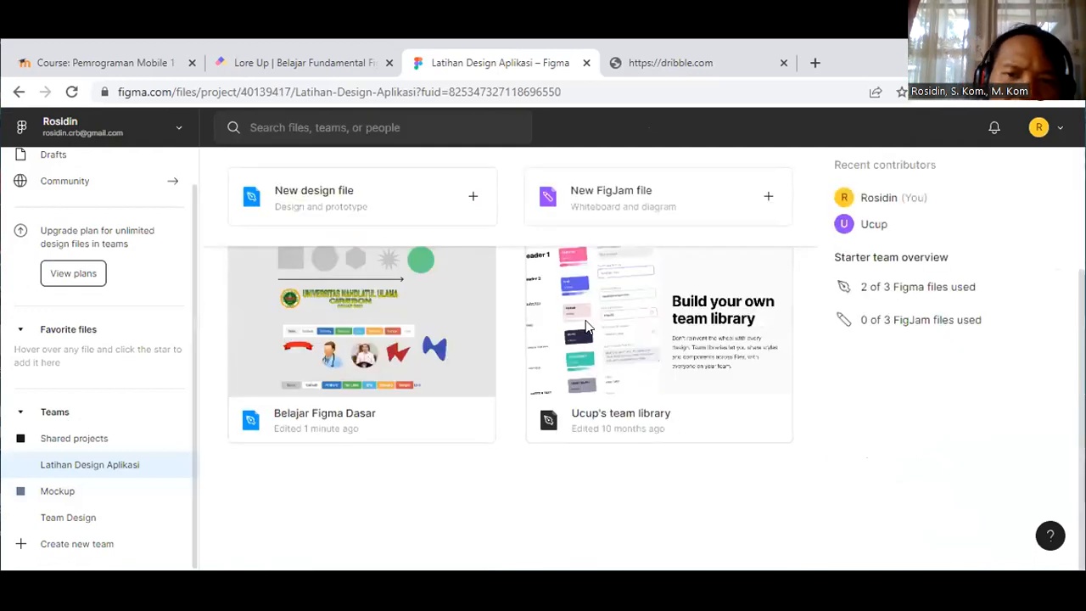
{"action": "left_click", "coordinate": [617, 321]}
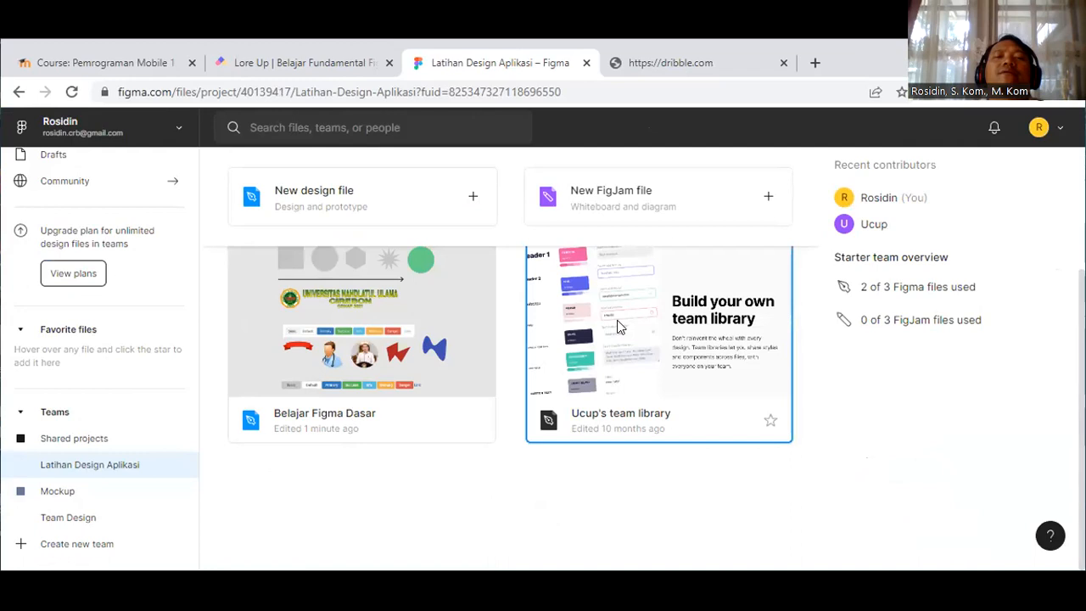
{"action": "double_click", "coordinate": [617, 322]}
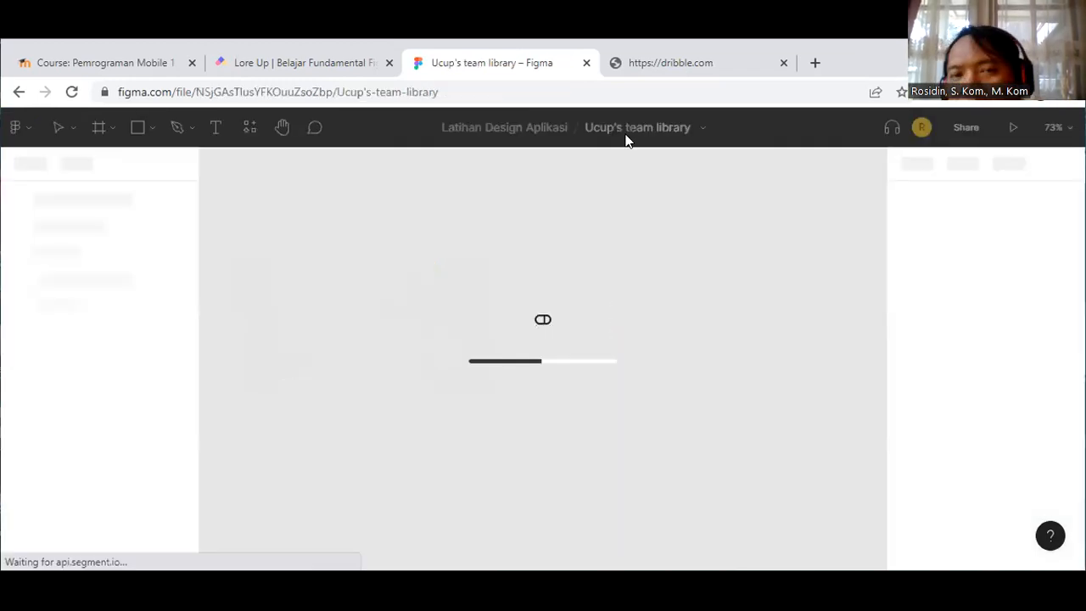
{"action": "left_click", "coordinate": [646, 71]}
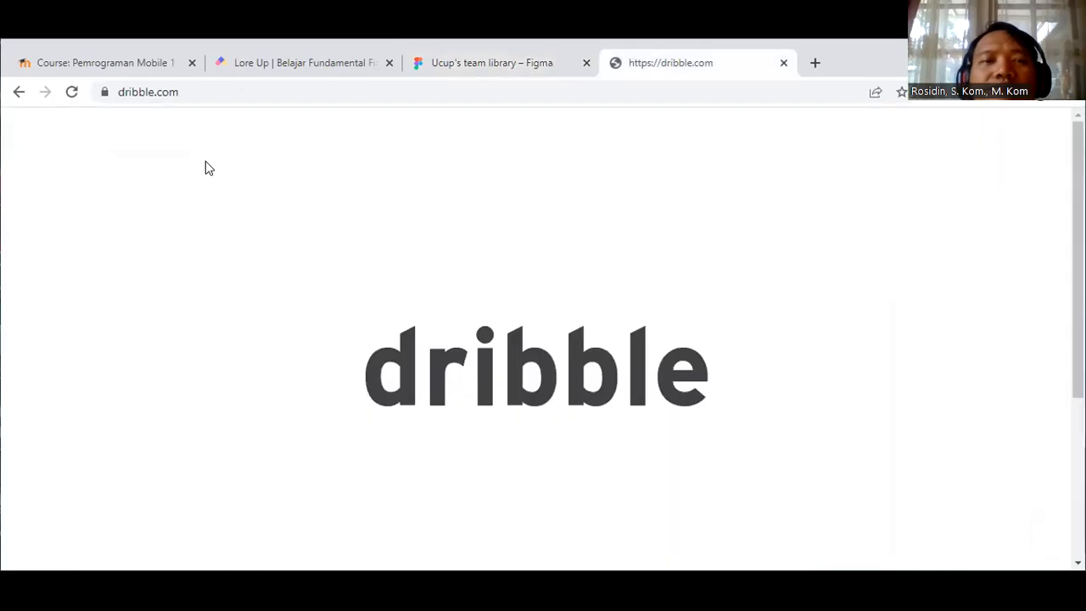
{"action": "left_click", "coordinate": [72, 91]}
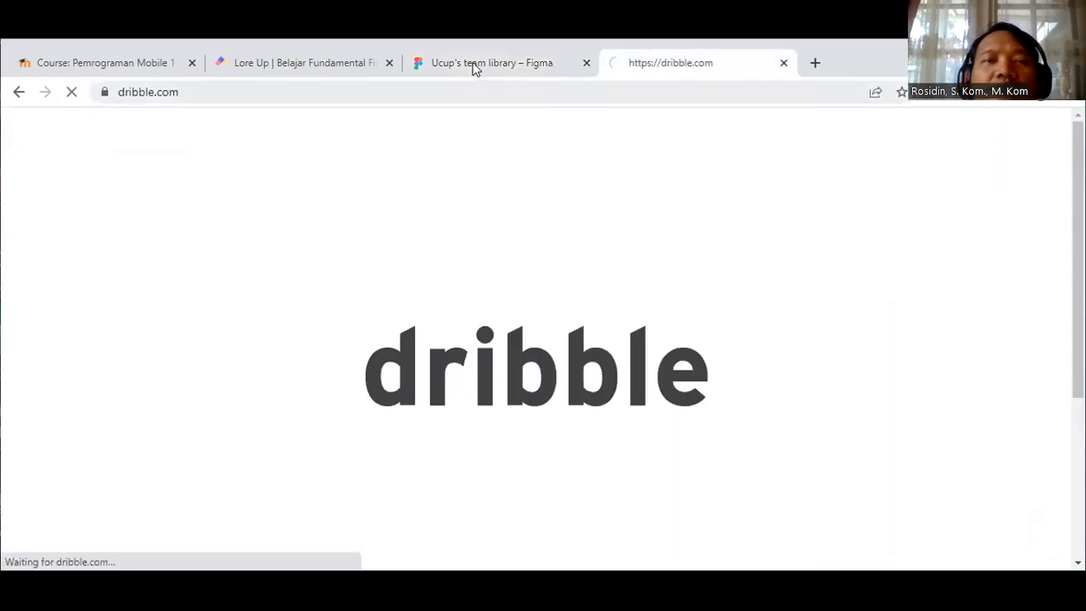
{"action": "left_click", "coordinate": [475, 68]}
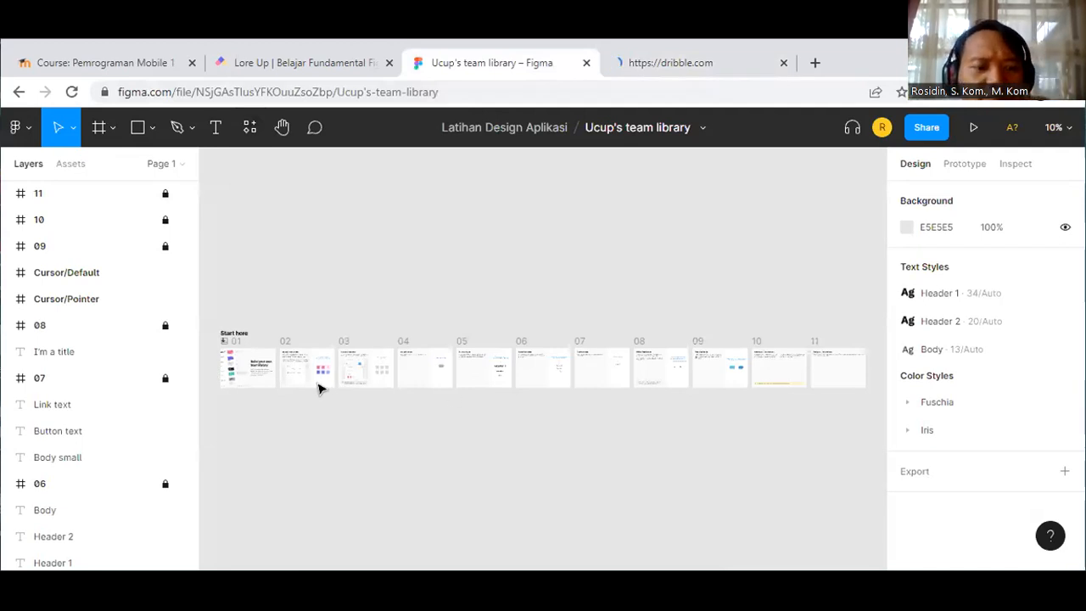
{"action": "key", "text": "shift+1"}
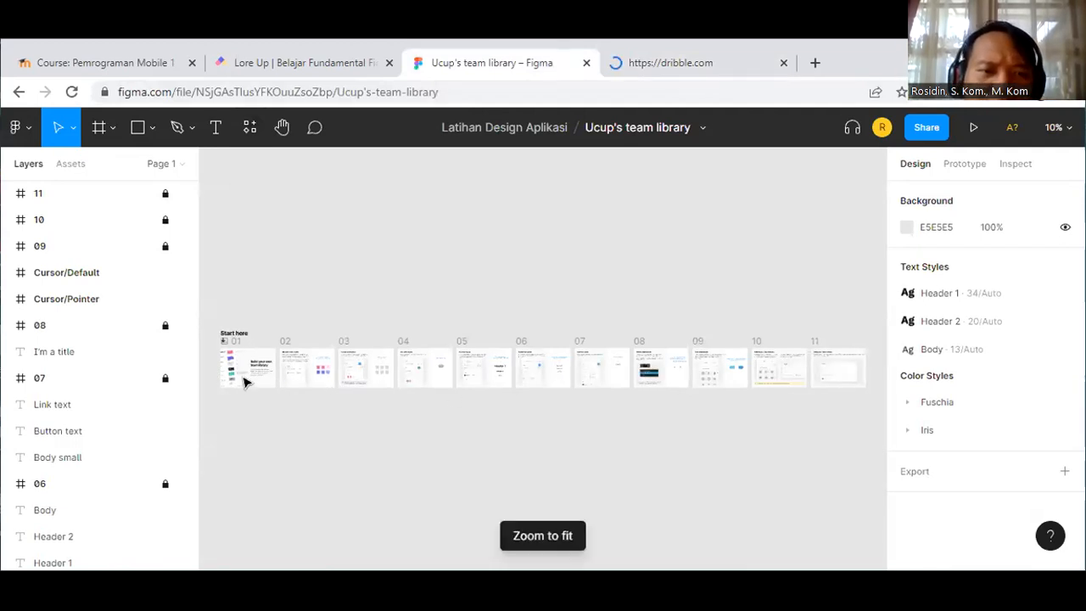
{"action": "scroll", "coordinate": [293, 381], "scroll_direction": "up", "scroll_amount": 3}
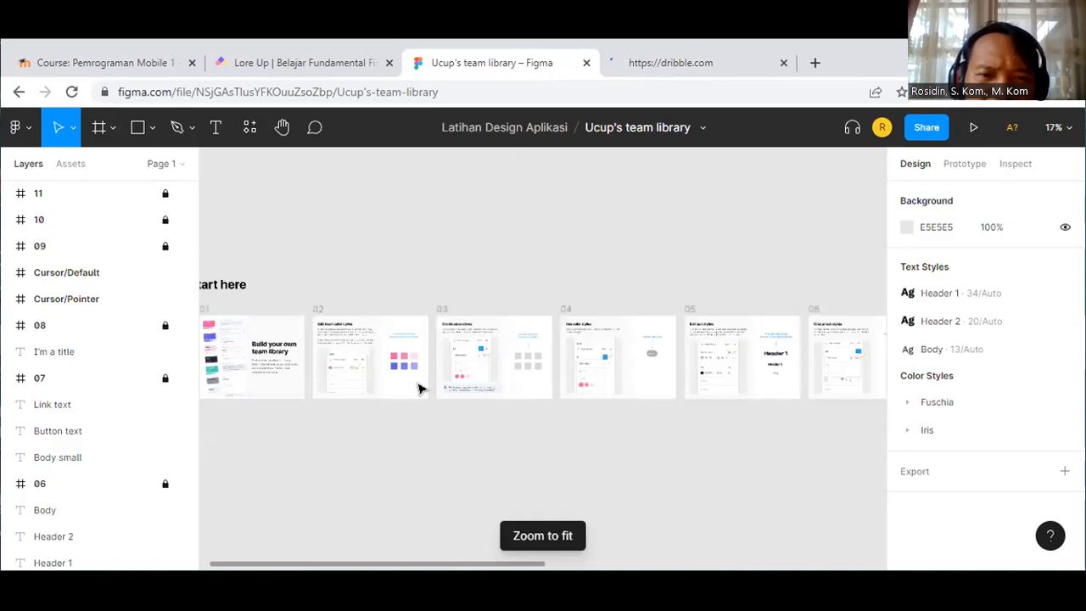
{"action": "scroll", "coordinate": [419, 388], "scroll_direction": "up", "scroll_amount": 5}
{"action": "scroll", "coordinate": [419, 389], "scroll_direction": "up", "scroll_amount": 2}
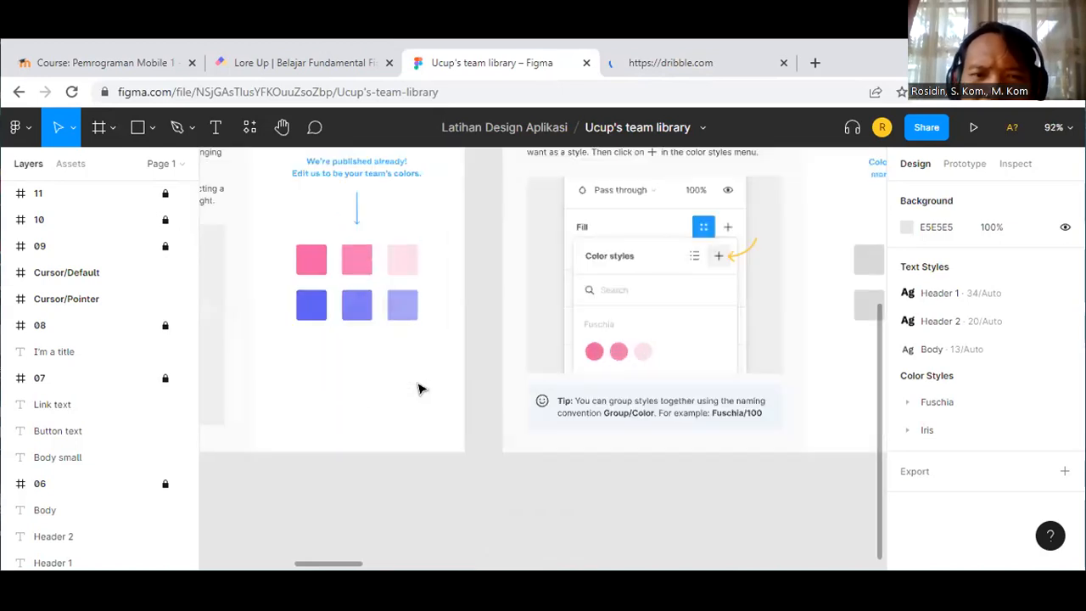
{"action": "scroll", "coordinate": [375, 543], "scroll_direction": "down", "scroll_amount": 3}
{"action": "left_click_drag", "start_coordinate": [375, 567], "coordinate": [212, 570]}
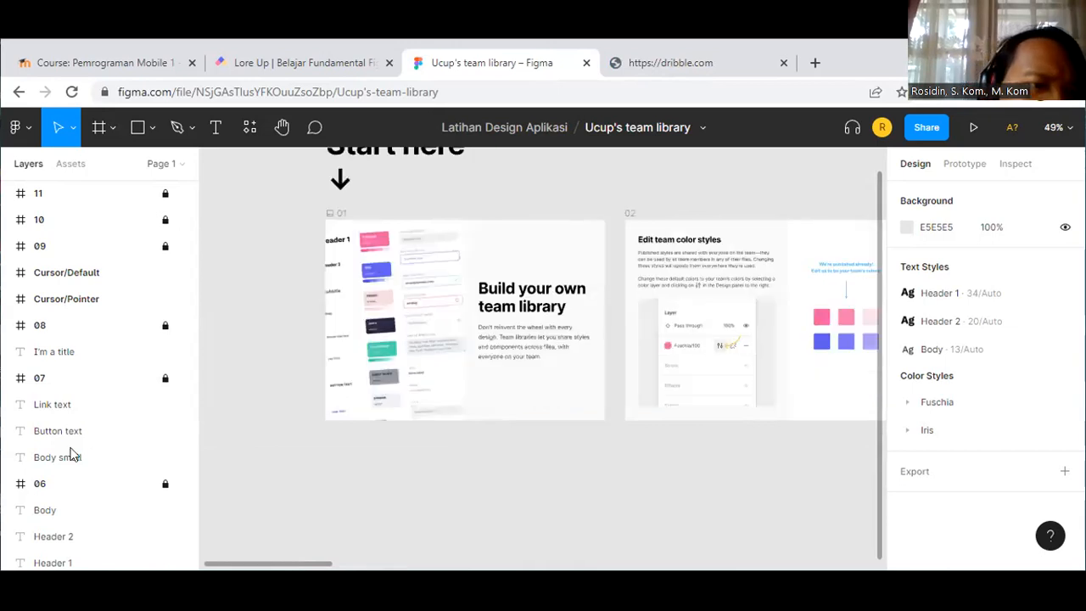
{"action": "scroll", "coordinate": [72, 456], "scroll_direction": "down", "scroll_amount": 3}
{"action": "scroll", "coordinate": [59, 488], "scroll_direction": "down", "scroll_amount": 5}
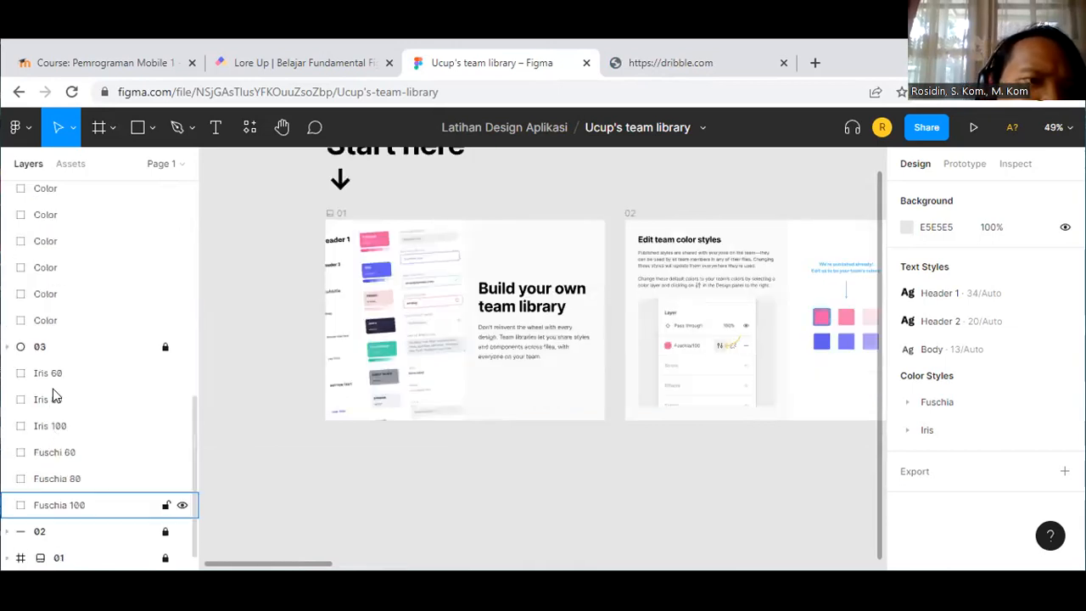
{"action": "scroll", "coordinate": [56, 385], "scroll_direction": "up", "scroll_amount": 8}
{"action": "left_click", "coordinate": [17, 129]}
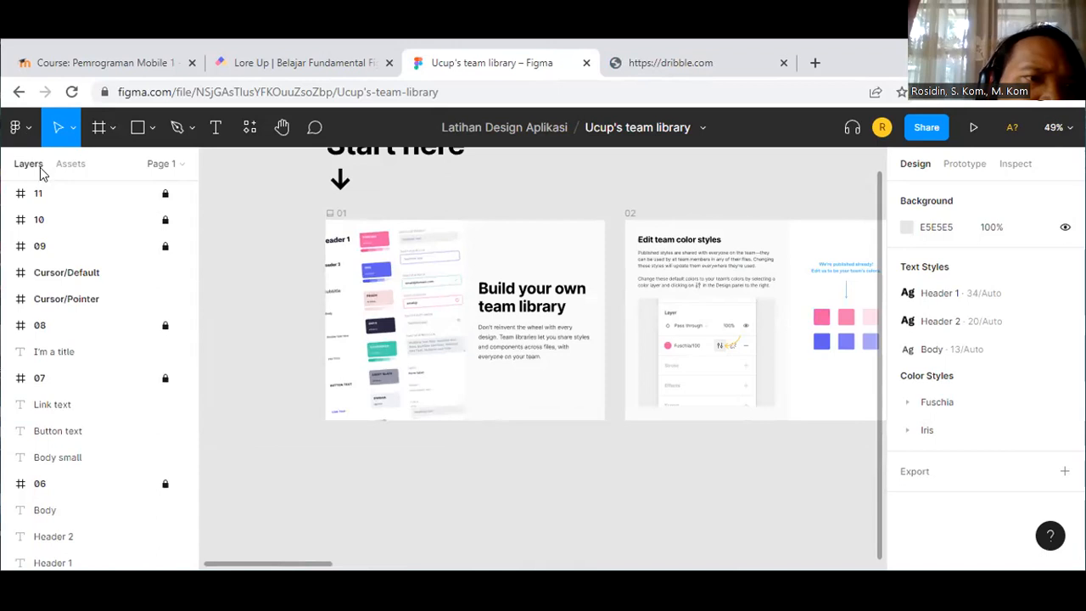
{"action": "left_click", "coordinate": [40, 169]}
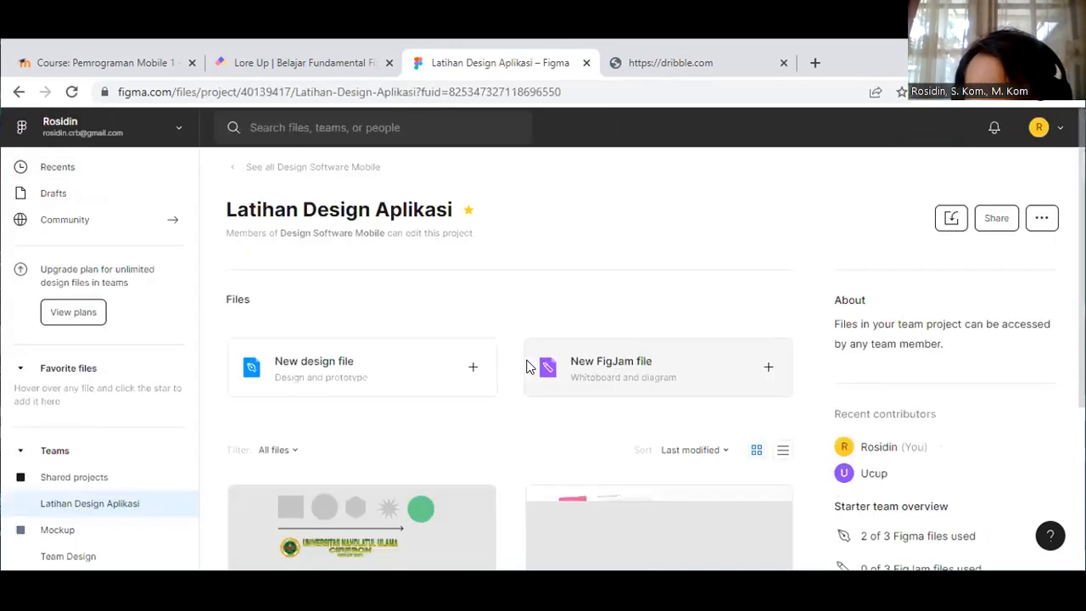
Step: Browse the sidebar's Shared projects, Latihan Design Aplikasi, Mockup and Team Design pages
{"action": "scroll", "coordinate": [526, 367], "scroll_direction": "down", "scroll_amount": 2}
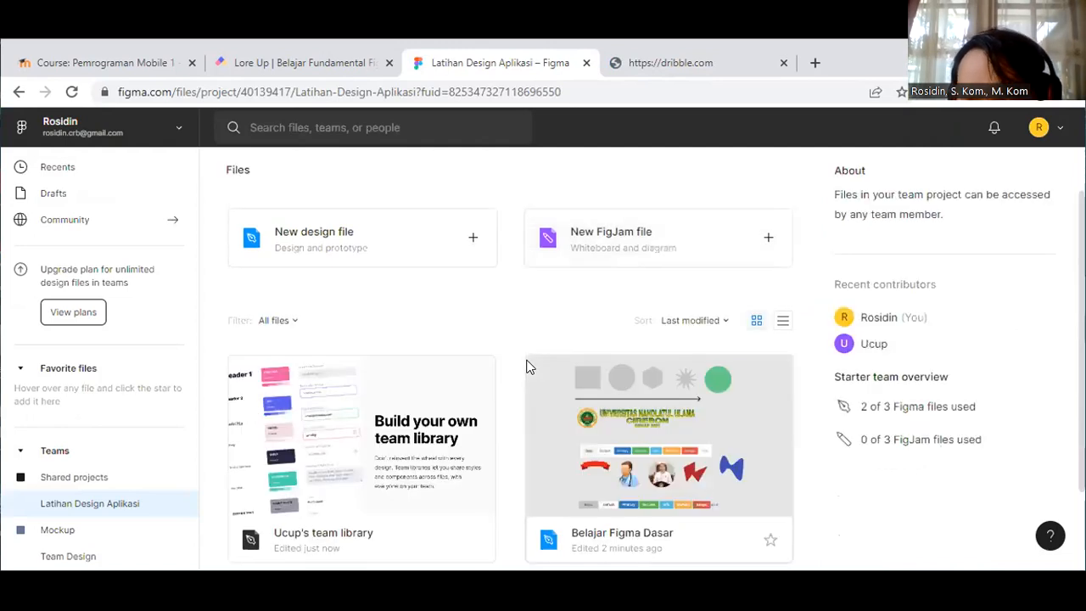
{"action": "scroll", "coordinate": [527, 367], "scroll_direction": "up", "scroll_amount": 2}
{"action": "scroll", "coordinate": [527, 367], "scroll_direction": "down", "scroll_amount": 3}
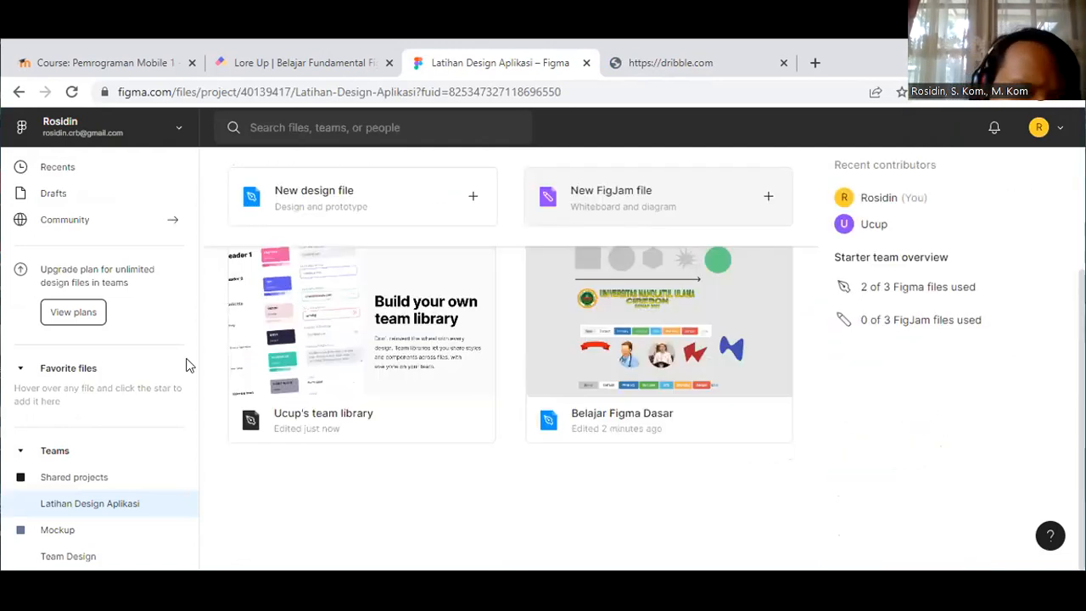
{"action": "left_click", "coordinate": [22, 452]}
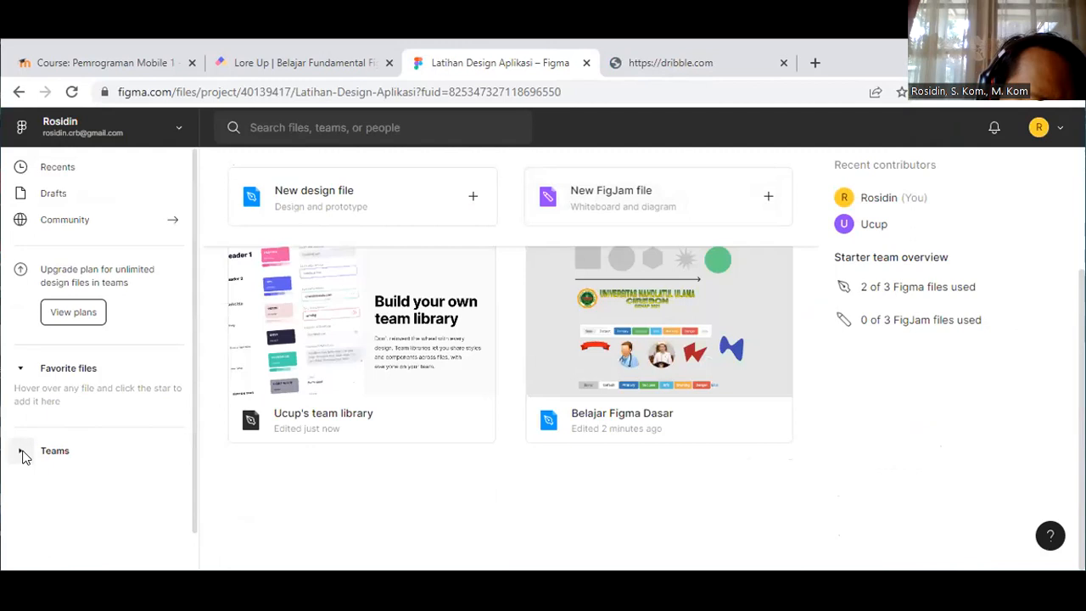
{"action": "left_click", "coordinate": [71, 489]}
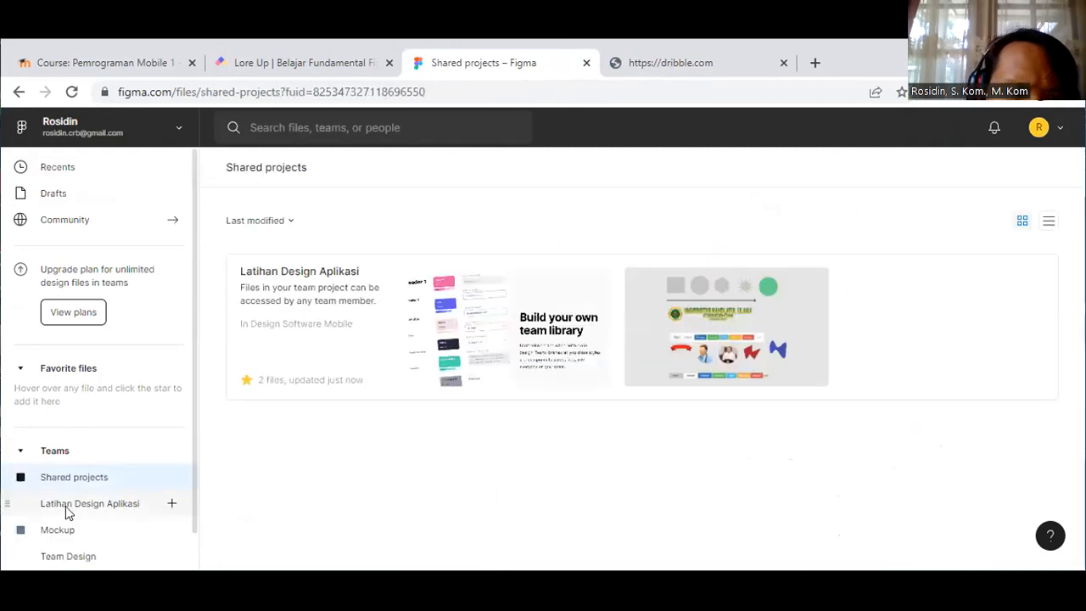
{"action": "left_click", "coordinate": [68, 505]}
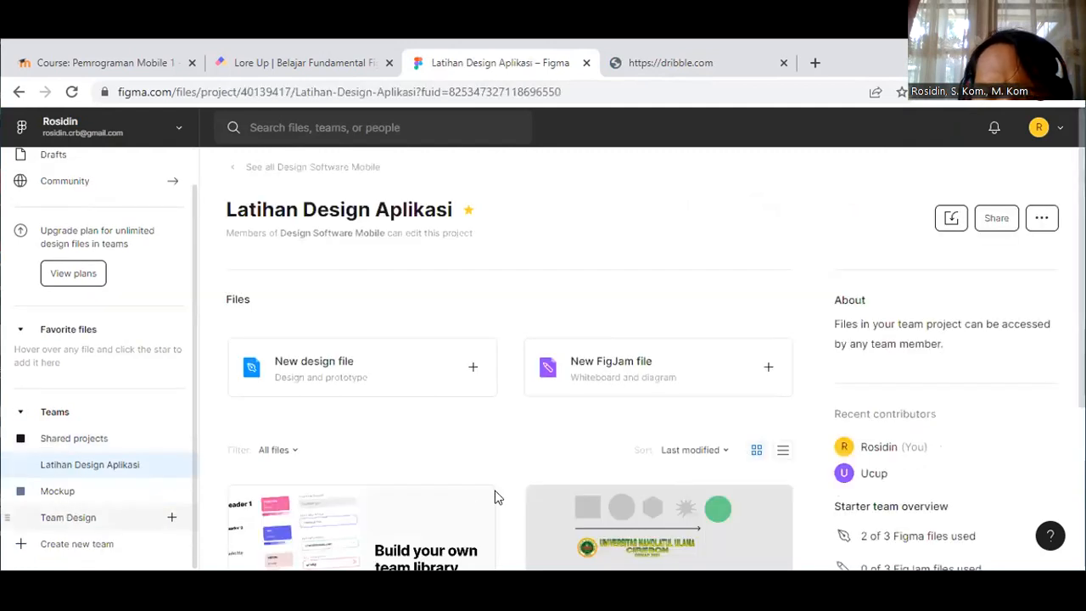
{"action": "scroll", "coordinate": [496, 501], "scroll_direction": "down", "scroll_amount": 1}
{"action": "scroll", "coordinate": [496, 501], "scroll_direction": "down", "scroll_amount": 3}
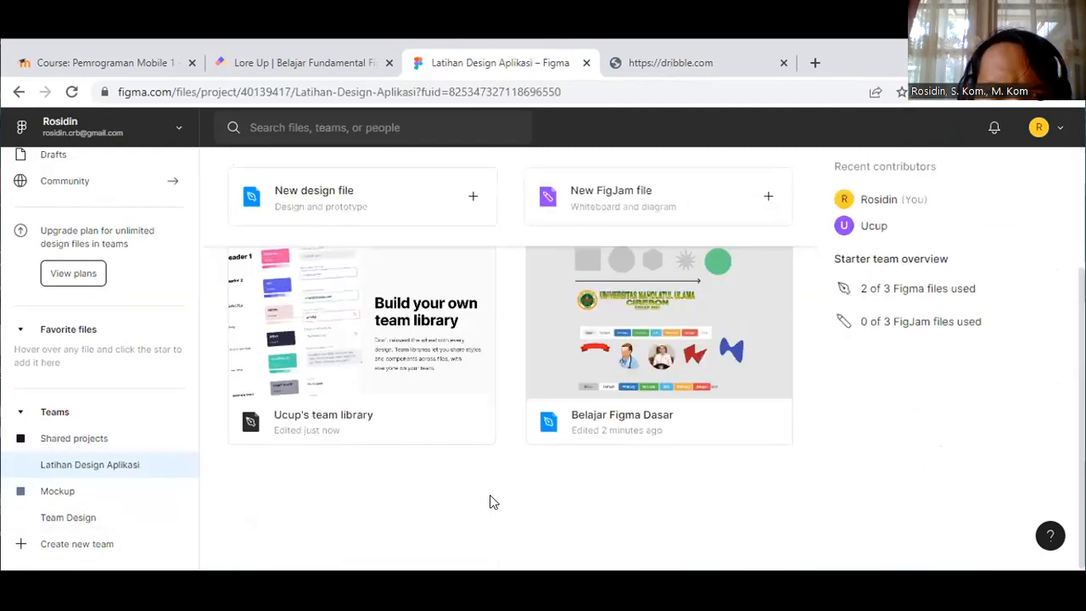
{"action": "left_click", "coordinate": [58, 491]}
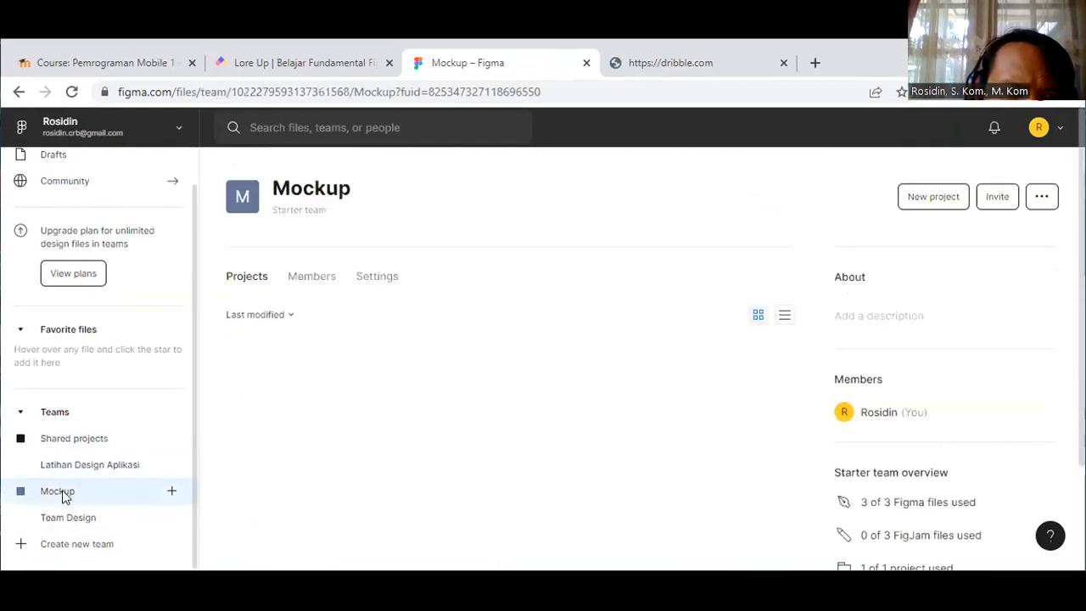
{"action": "scroll", "coordinate": [519, 504], "scroll_direction": "down", "scroll_amount": 2}
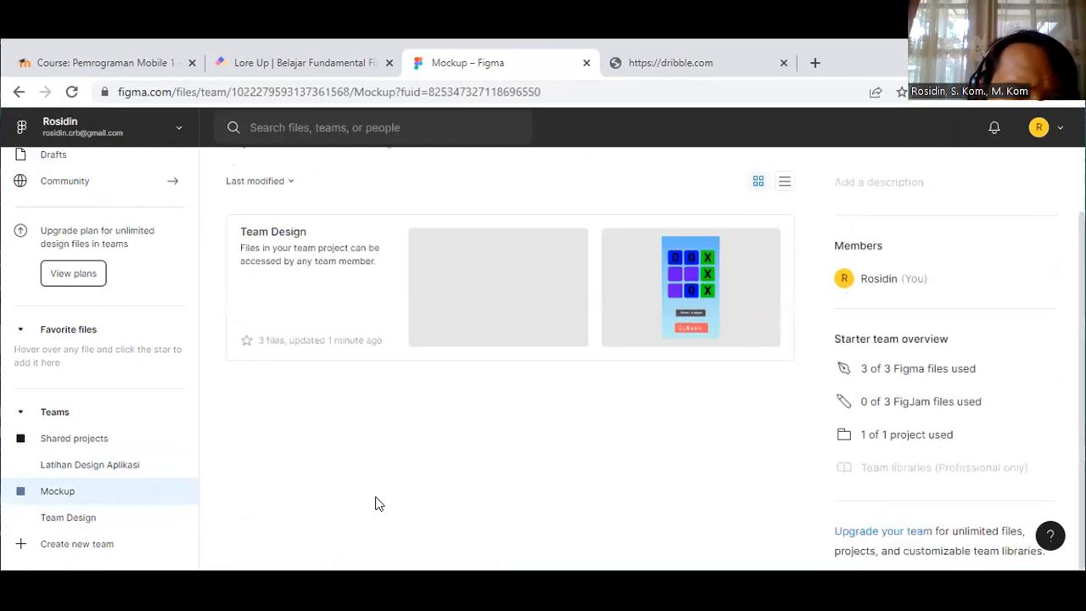
{"action": "left_click", "coordinate": [71, 518]}
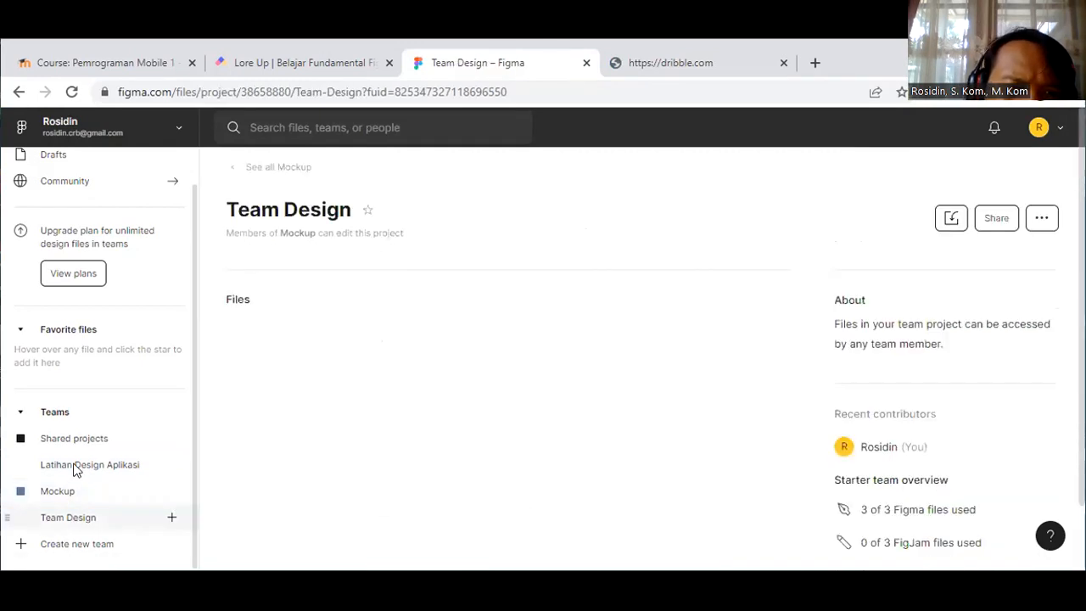
Step: Return to Latihan Design Aplikasi and open the Belajar Figma Dasar file
{"action": "scroll", "coordinate": [476, 480], "scroll_direction": "down", "scroll_amount": 4}
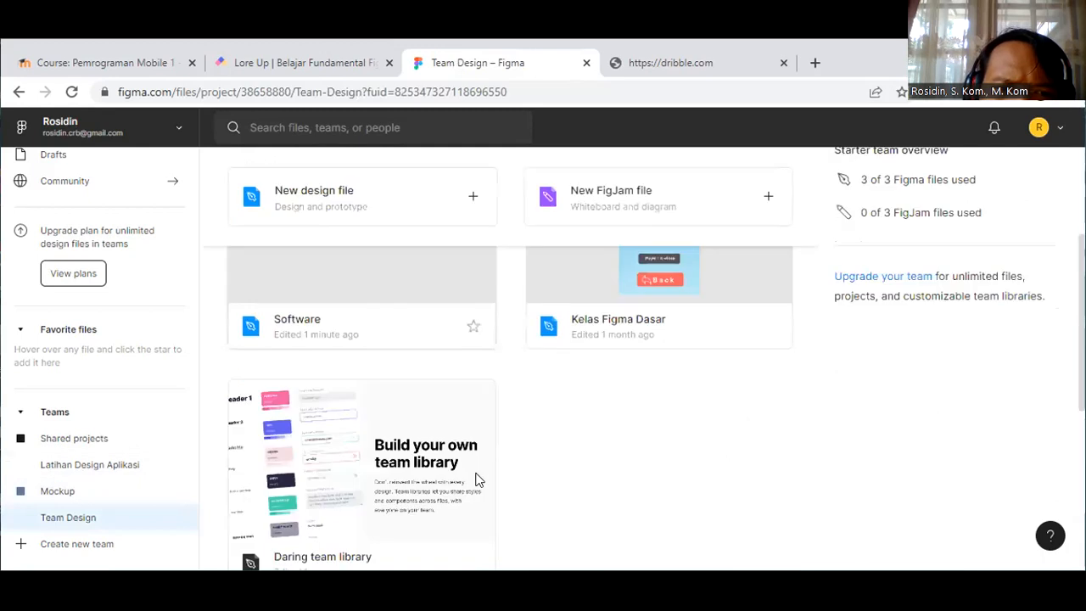
{"action": "scroll", "coordinate": [475, 480], "scroll_direction": "down", "scroll_amount": 3}
{"action": "left_click", "coordinate": [109, 474]}
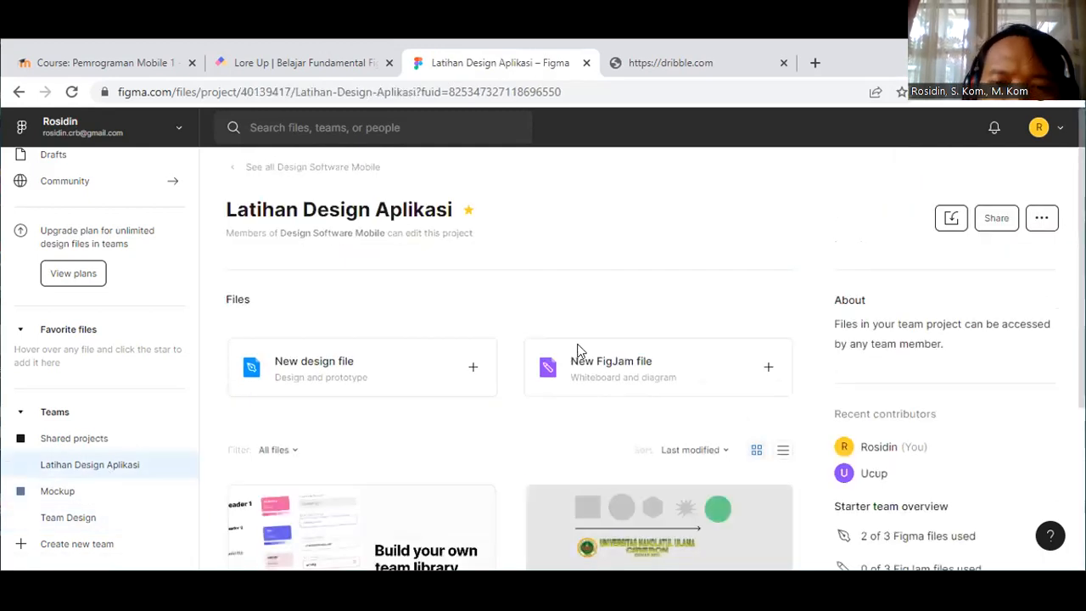
{"action": "scroll", "coordinate": [579, 350], "scroll_direction": "down", "scroll_amount": 3}
{"action": "left_click", "coordinate": [580, 351]}
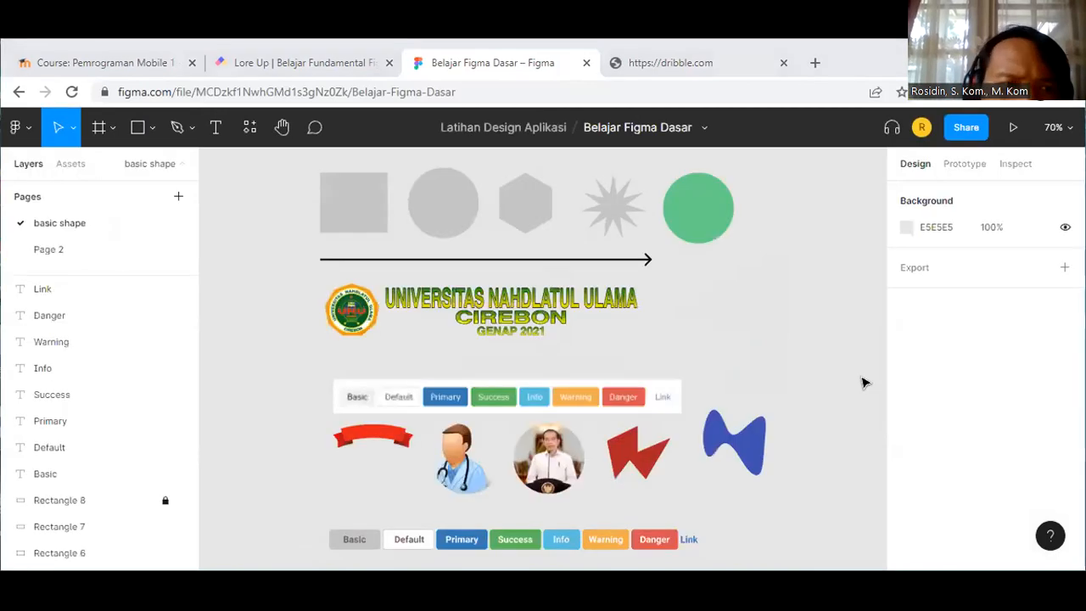
Step: On Page 2, preview then re-hide Android - 1 and hide Frame 2
{"action": "scroll", "coordinate": [76, 379], "scroll_direction": "down", "scroll_amount": 5}
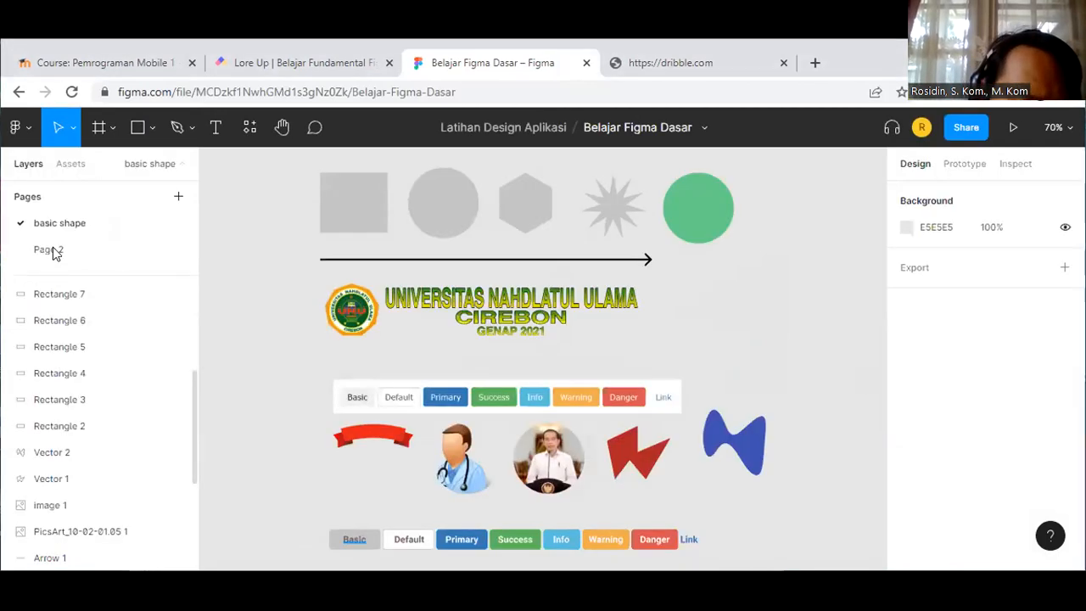
{"action": "left_click", "coordinate": [53, 252]}
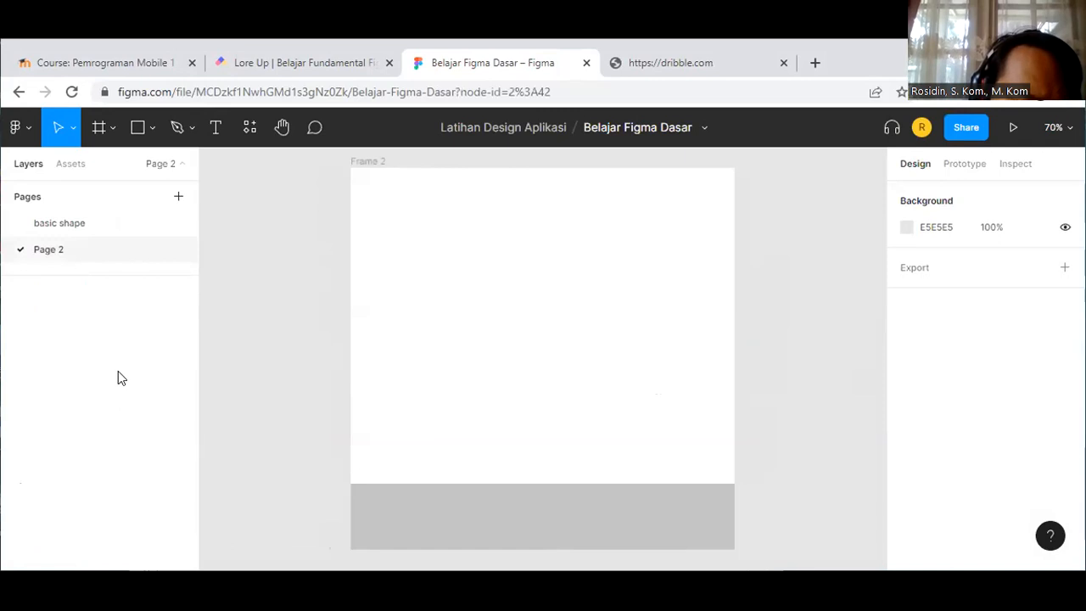
{"action": "scroll", "coordinate": [162, 454], "scroll_direction": "down", "scroll_amount": 1}
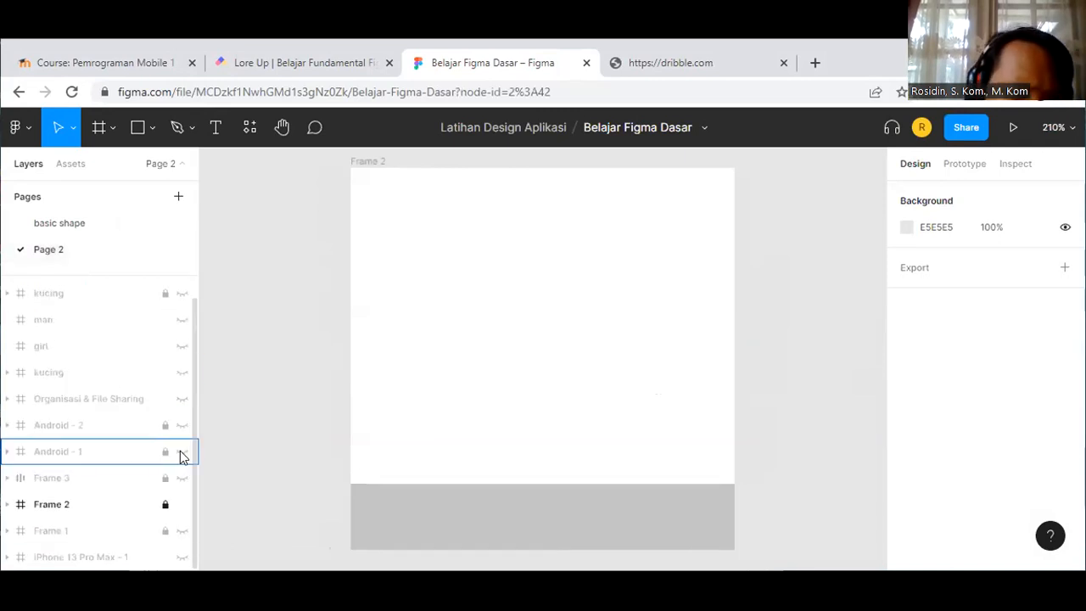
{"action": "left_click", "coordinate": [181, 452]}
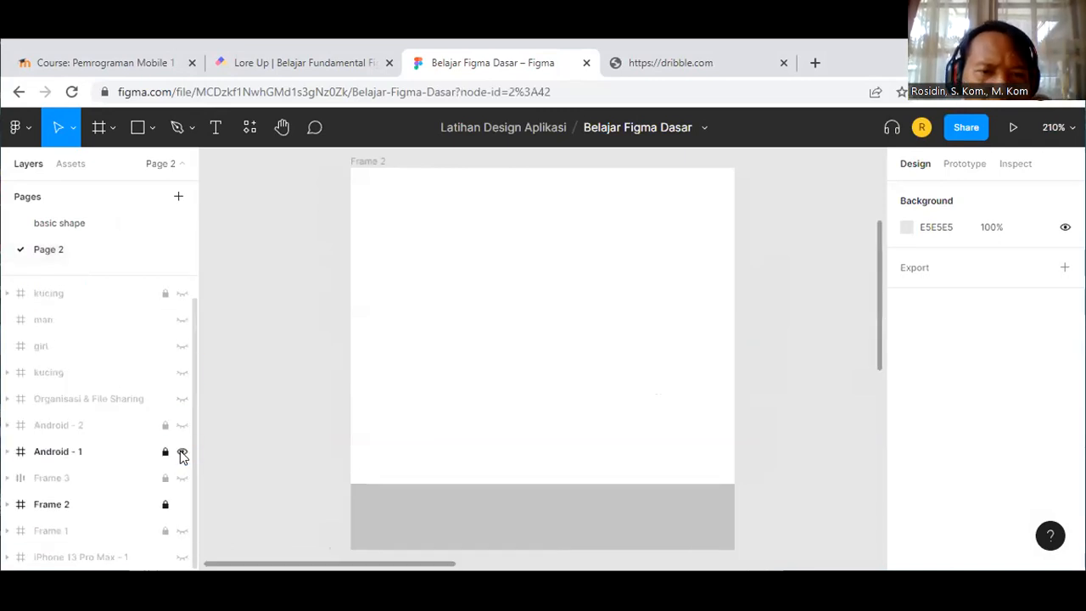
{"action": "key", "text": "shift+1"}
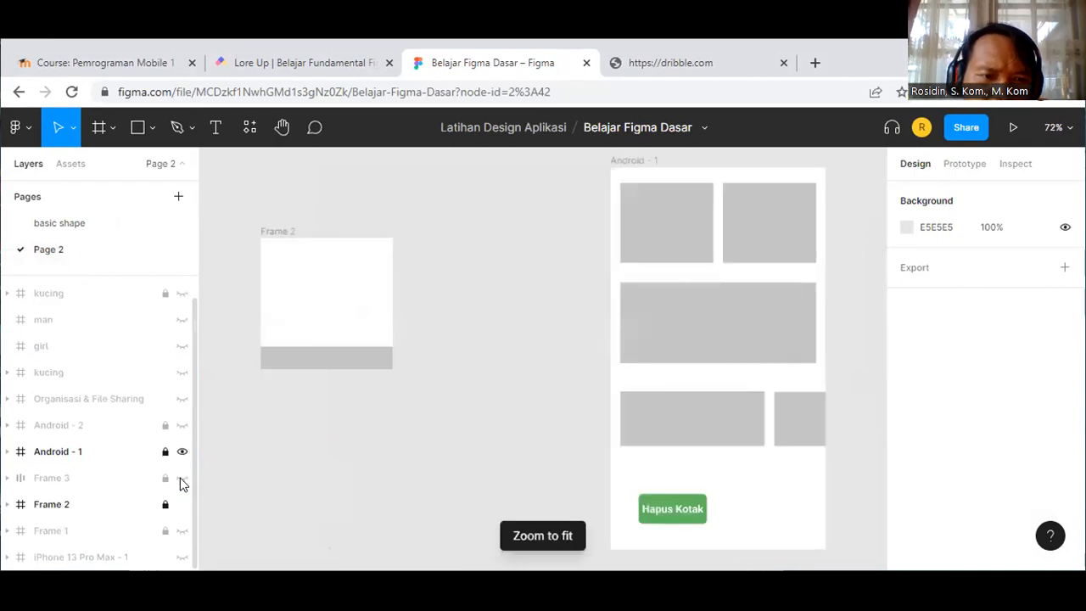
{"action": "key", "text": "ctrl+z"}
{"action": "left_click", "coordinate": [181, 505]}
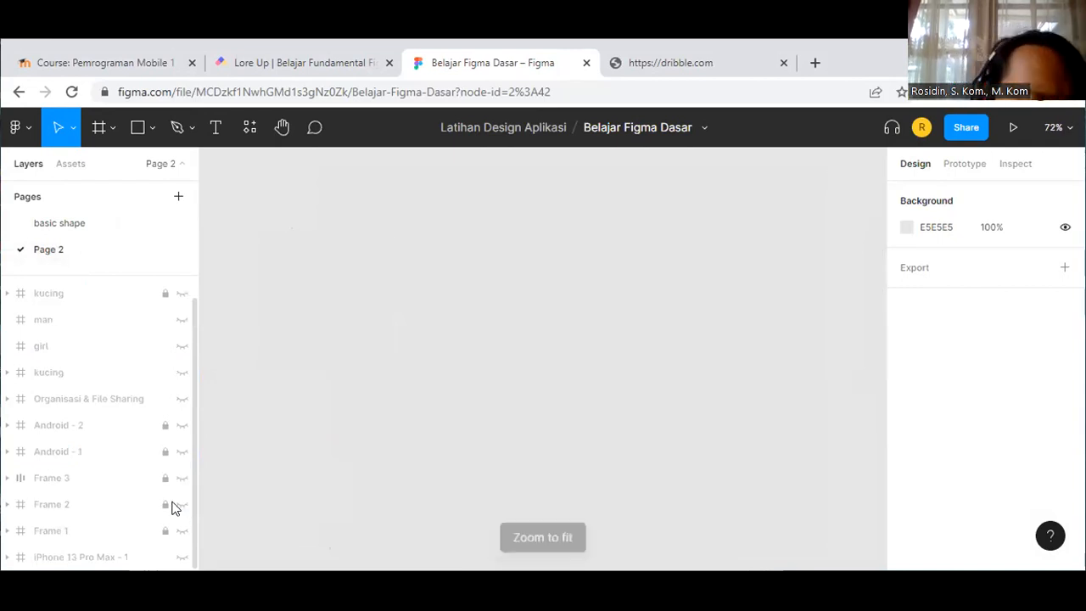
Step: Look over the basic shape page, then bring the dribbble.com tab to the front
{"action": "scroll", "coordinate": [173, 459], "scroll_direction": "up", "scroll_amount": 1}
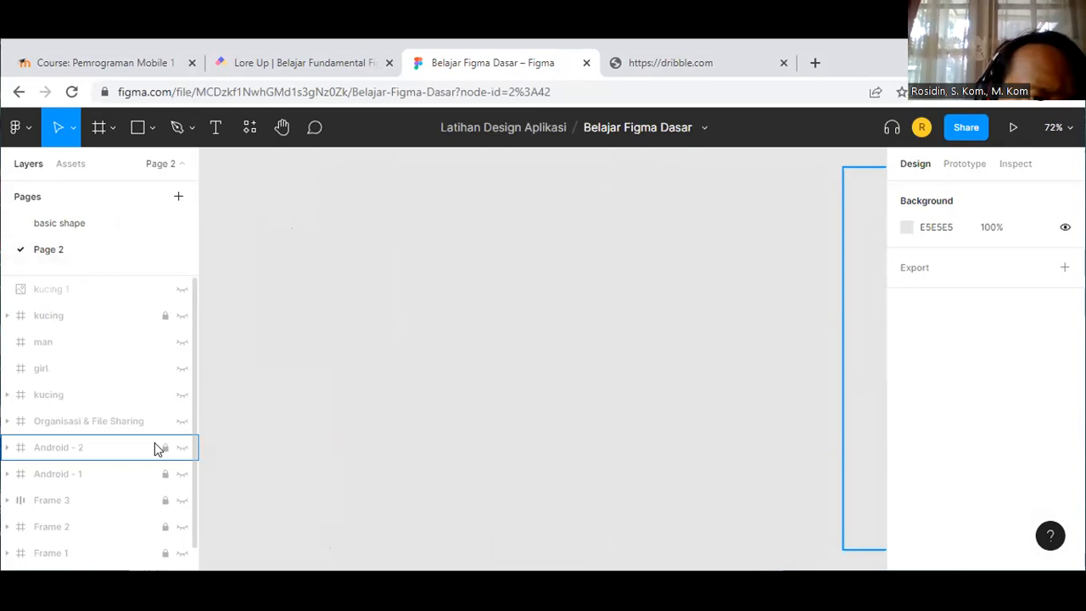
{"action": "scroll", "coordinate": [155, 444], "scroll_direction": "down", "scroll_amount": 1}
{"action": "left_click", "coordinate": [55, 224]}
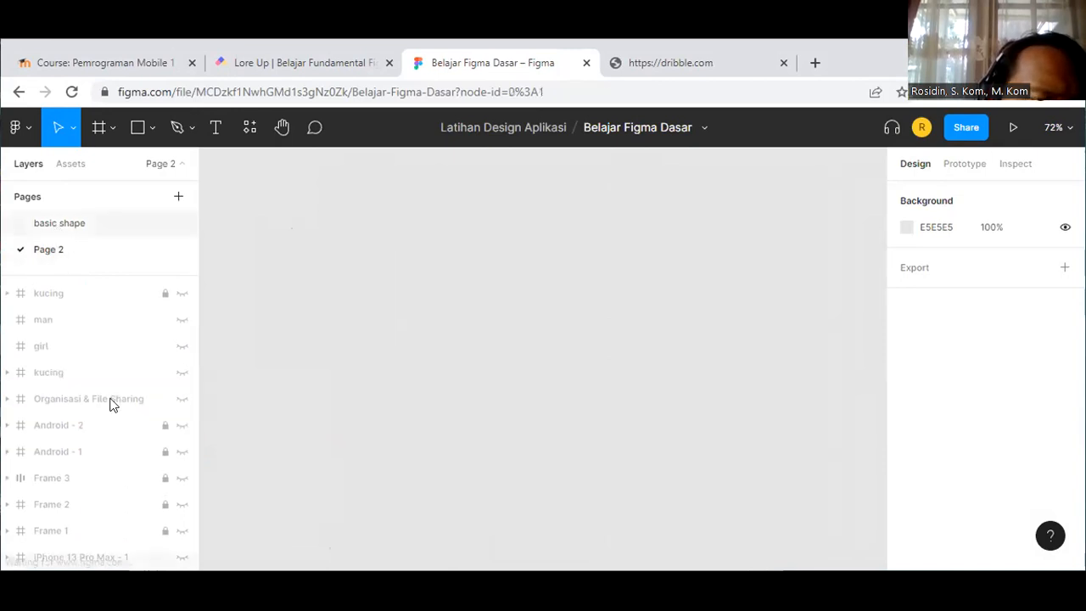
{"action": "scroll", "coordinate": [124, 422], "scroll_direction": "down", "scroll_amount": 5}
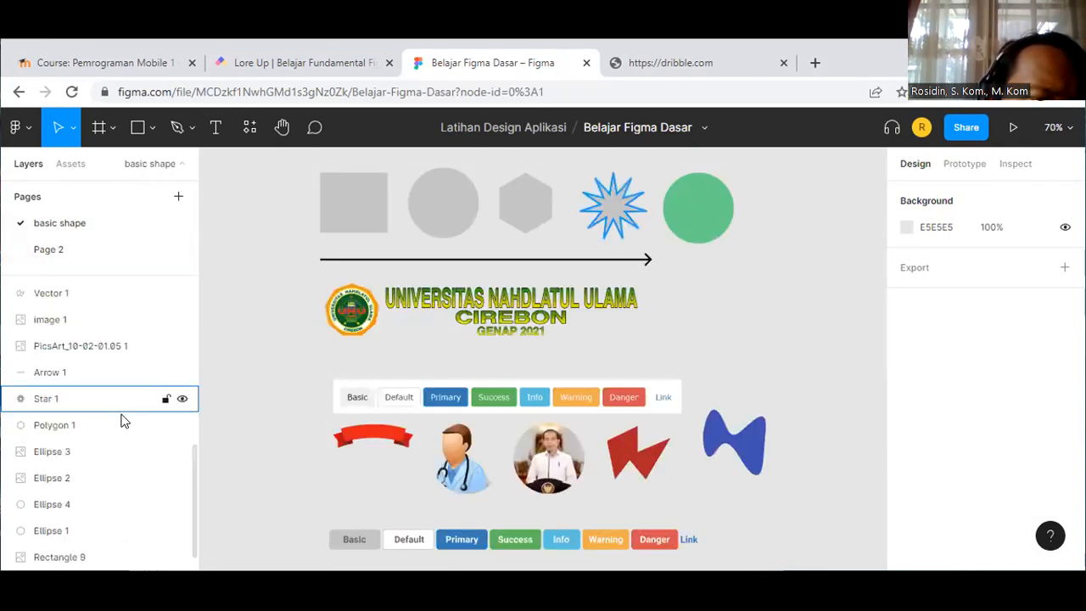
{"action": "scroll", "coordinate": [123, 422], "scroll_direction": "up", "scroll_amount": 1}
{"action": "scroll", "coordinate": [123, 422], "scroll_direction": "up", "scroll_amount": 5}
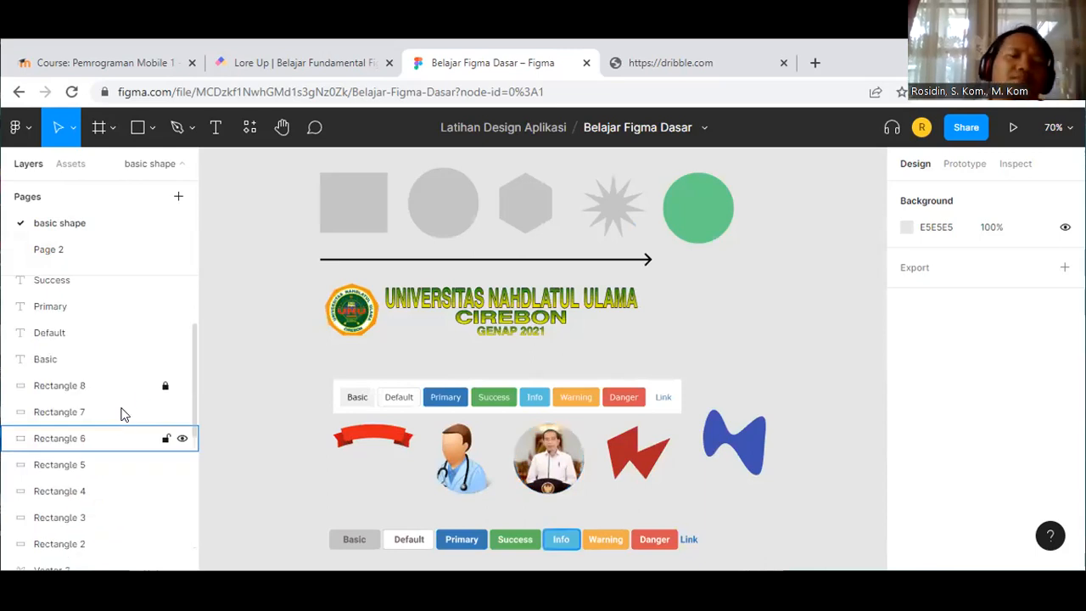
{"action": "scroll", "coordinate": [123, 422], "scroll_direction": "up", "scroll_amount": 2}
{"action": "scroll", "coordinate": [651, 338], "scroll_direction": "up", "scroll_amount": 1}
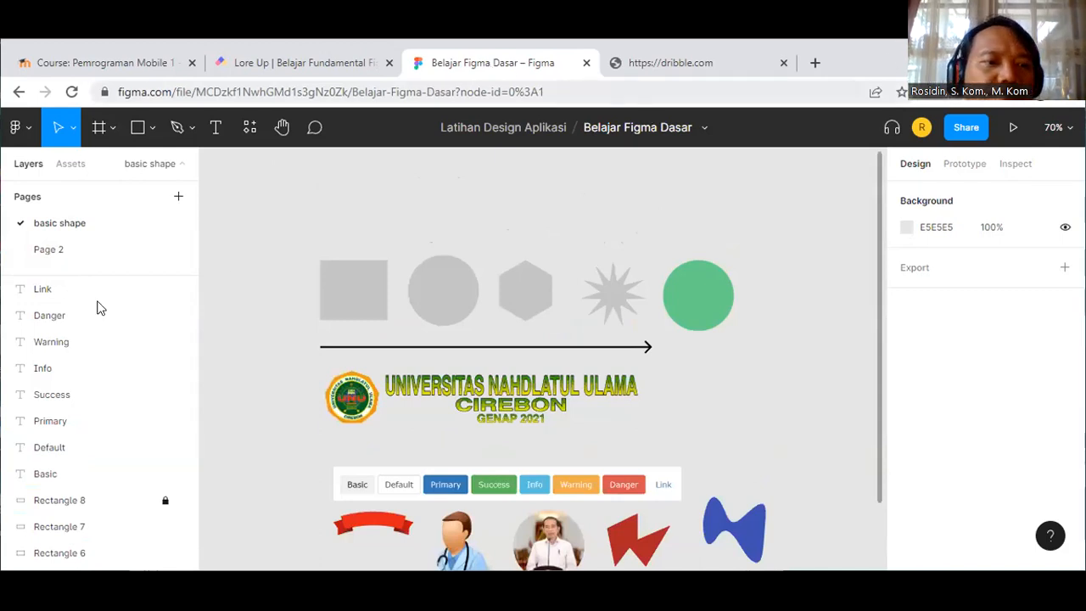
{"action": "scroll", "coordinate": [74, 347], "scroll_direction": "down", "scroll_amount": 4}
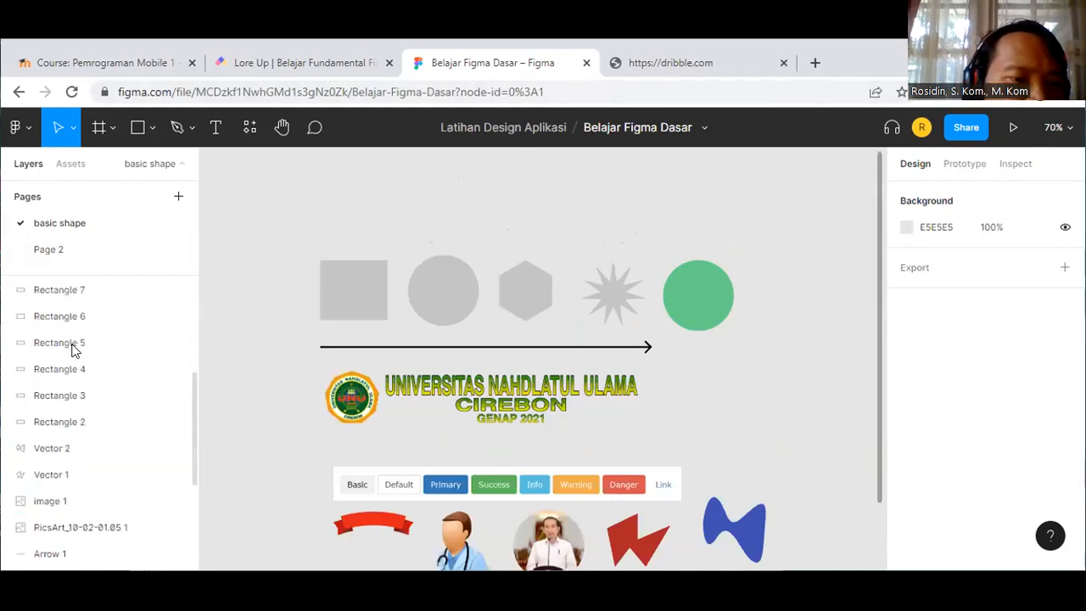
{"action": "scroll", "coordinate": [75, 350], "scroll_direction": "down", "scroll_amount": 3}
{"action": "scroll", "coordinate": [410, 207], "scroll_direction": "up", "scroll_amount": 1}
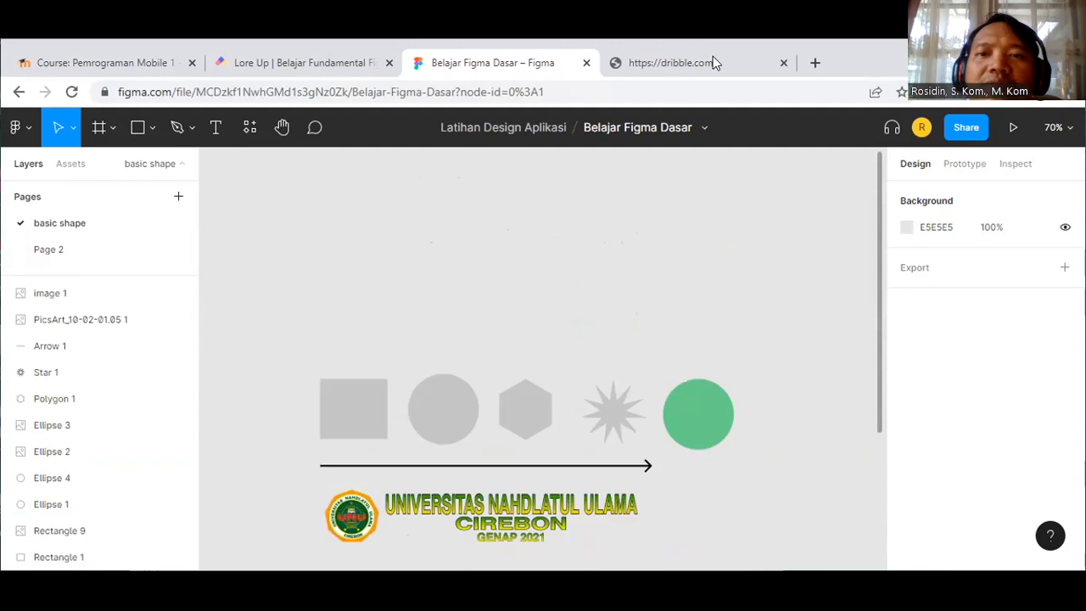
{"action": "left_click", "coordinate": [713, 58]}
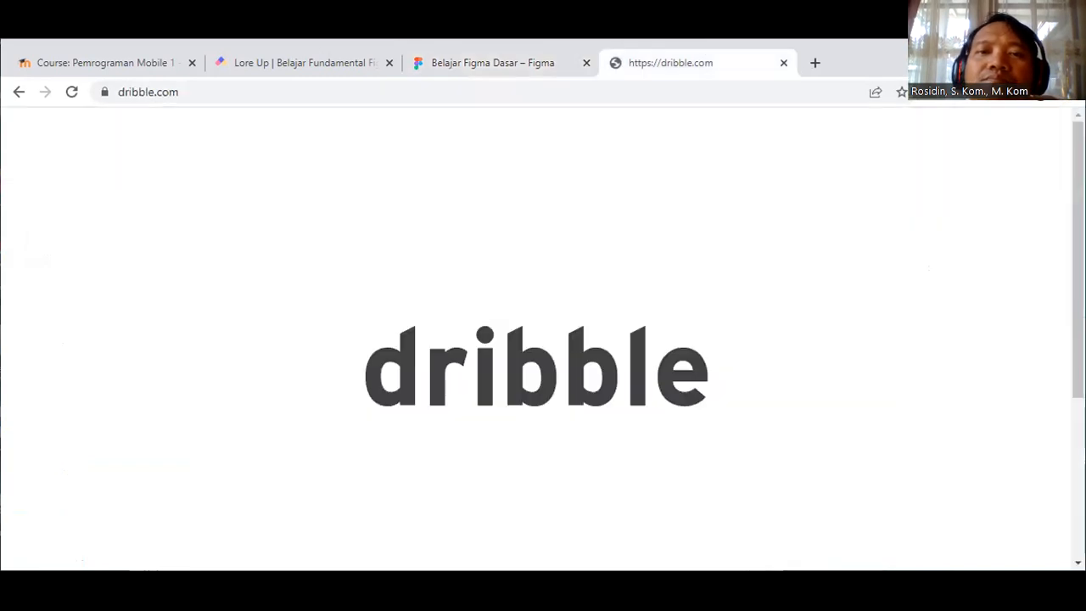
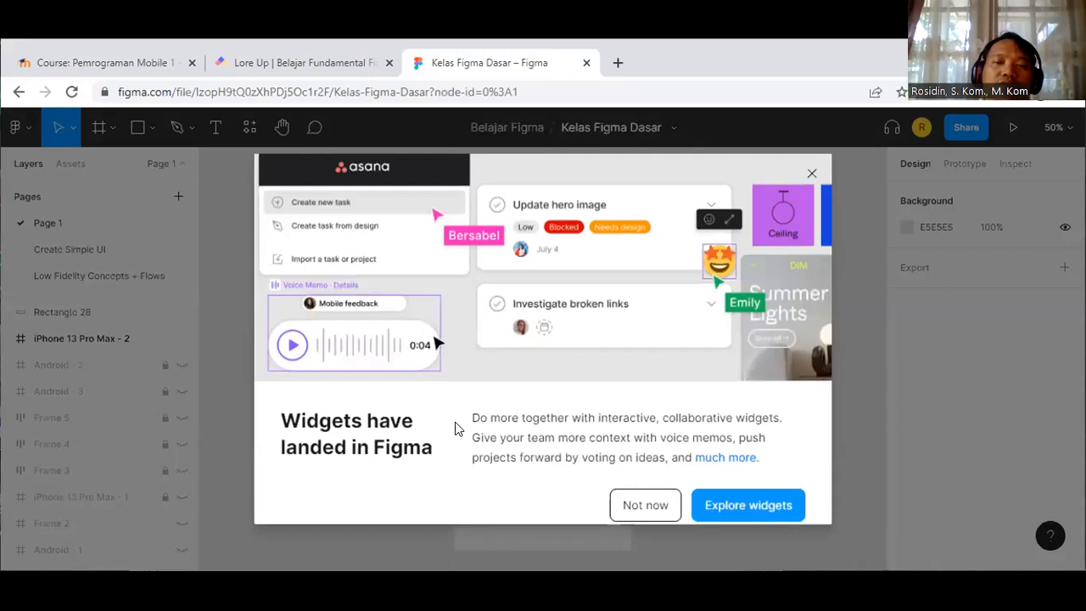
Step: Dismiss the 'Widgets have landed' announcement and go to the Create Simple UI page
{"action": "left_click", "coordinate": [660, 506]}
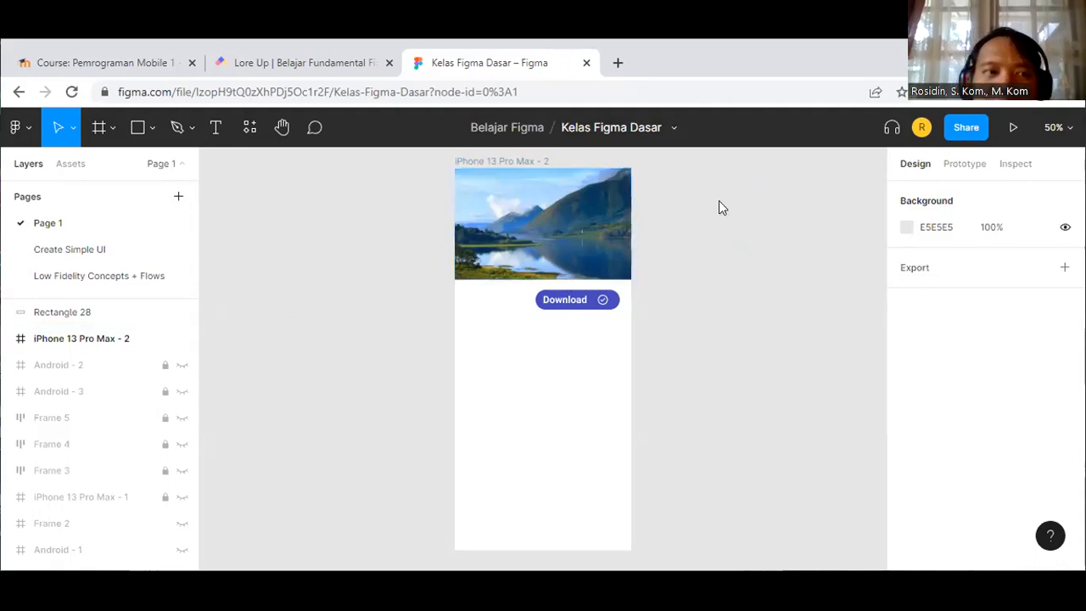
{"action": "left_click", "coordinate": [42, 249]}
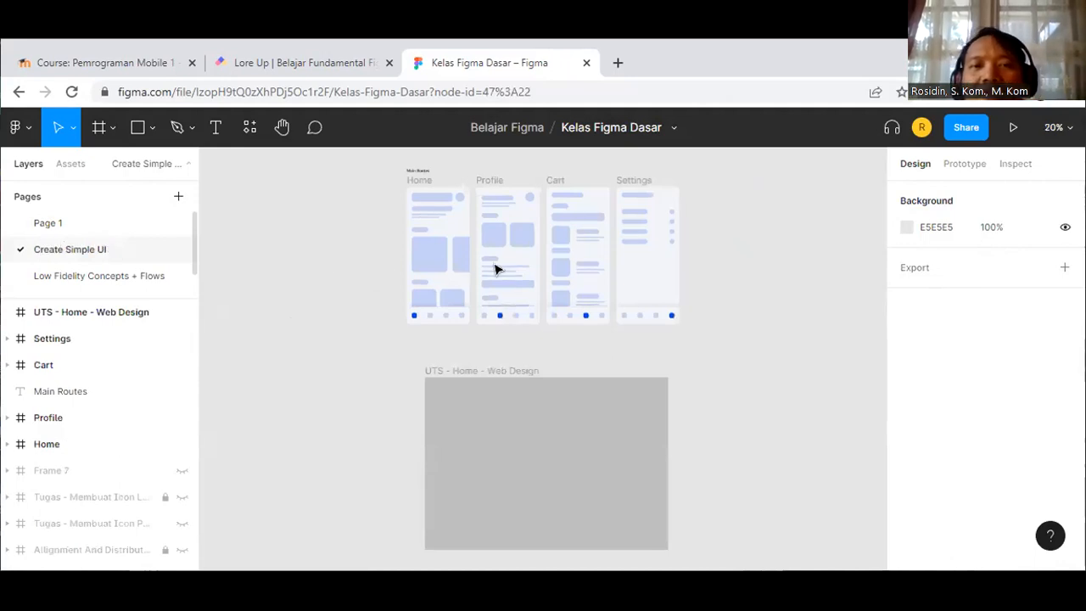
Step: Zoom and pan the canvas to bring the Home wireframe into view
{"action": "scroll", "coordinate": [398, 249], "scroll_direction": "up", "scroll_amount": 2}
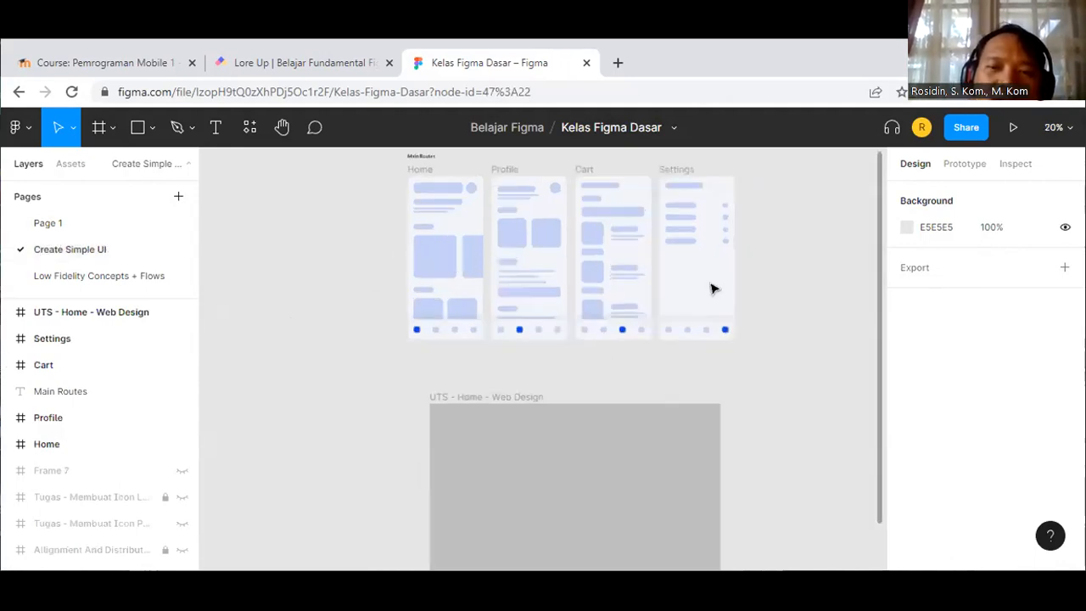
{"action": "scroll", "coordinate": [759, 289], "scroll_direction": "up", "scroll_amount": 1}
{"action": "scroll", "coordinate": [757, 287], "scroll_direction": "up", "scroll_amount": 3}
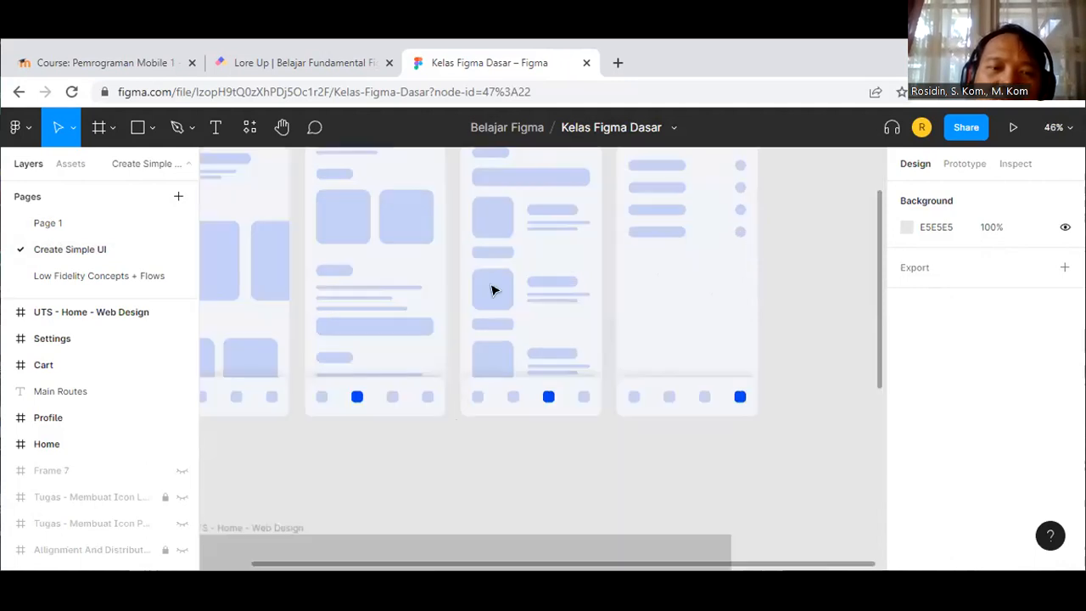
{"action": "scroll", "coordinate": [390, 296], "scroll_direction": "left", "scroll_amount": 1}
{"action": "scroll", "coordinate": [347, 298], "scroll_direction": "down", "scroll_amount": 1}
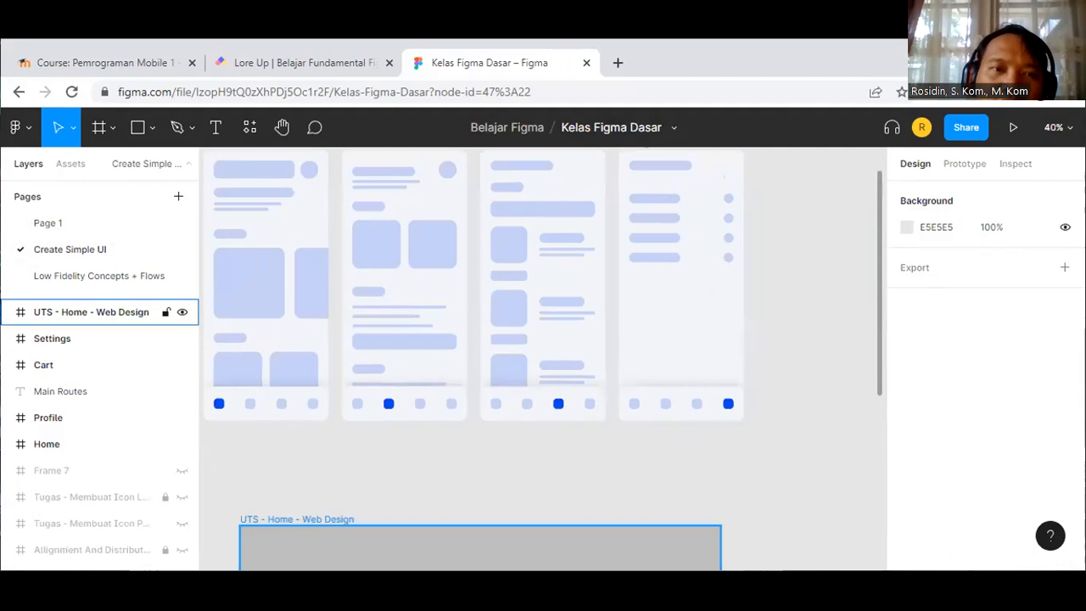
{"action": "scroll", "coordinate": [293, 179], "scroll_direction": "up", "scroll_amount": 2}
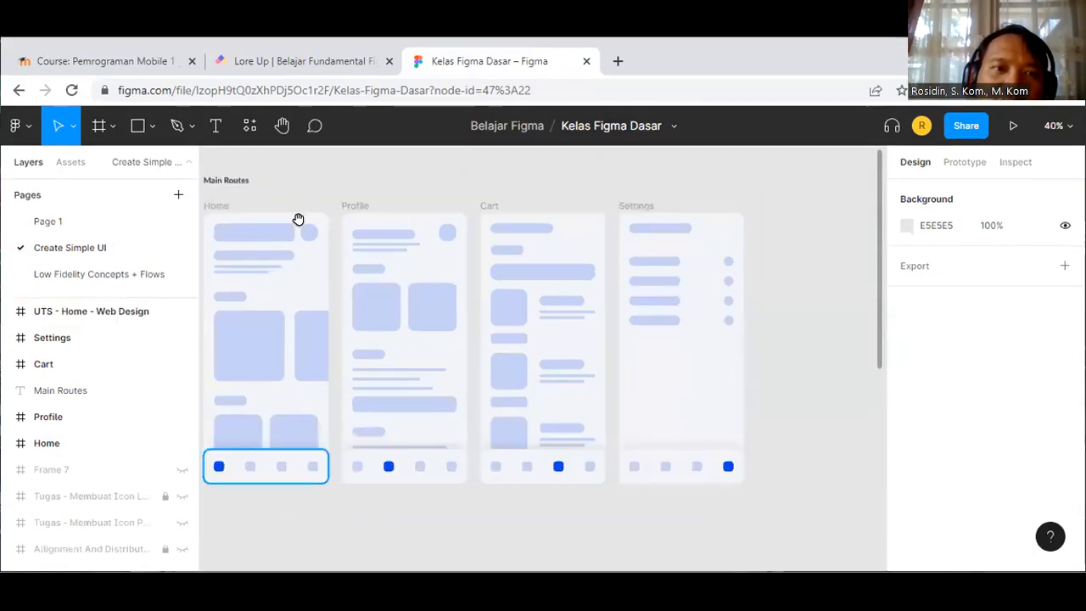
{"action": "key", "text": "h"}
{"action": "scroll", "coordinate": [322, 296], "scroll_direction": "up", "scroll_amount": 1}
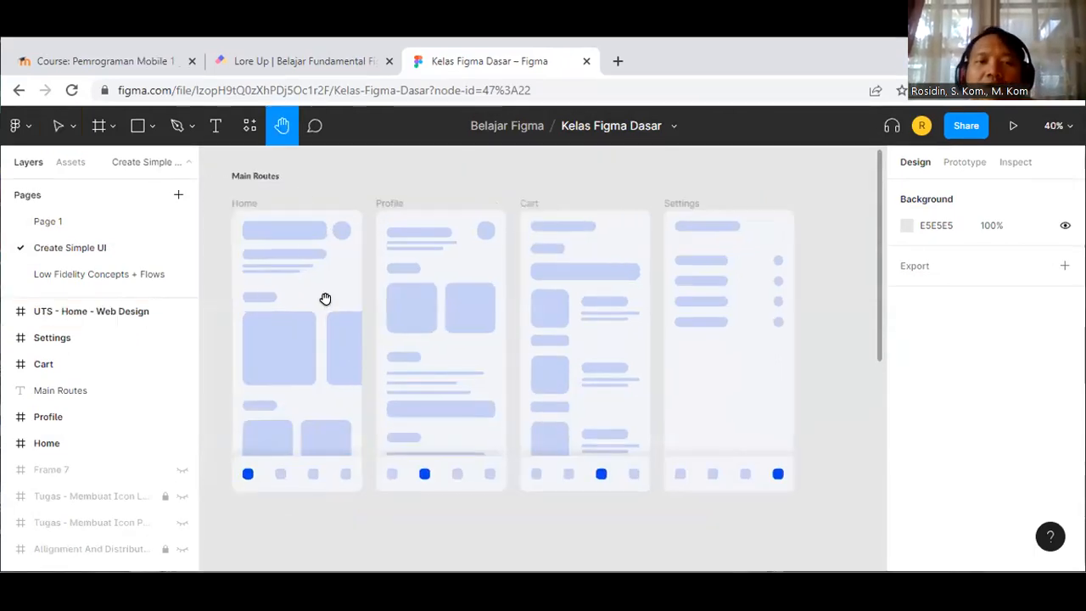
{"action": "scroll", "coordinate": [325, 293], "scroll_direction": "up", "scroll_amount": 1}
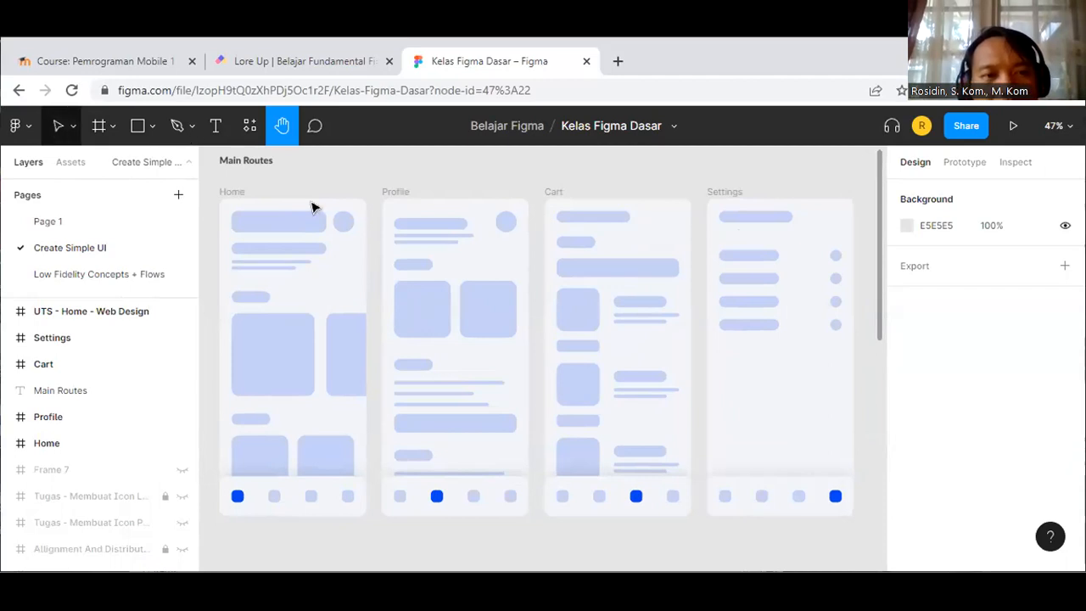
{"action": "key", "text": "v"}
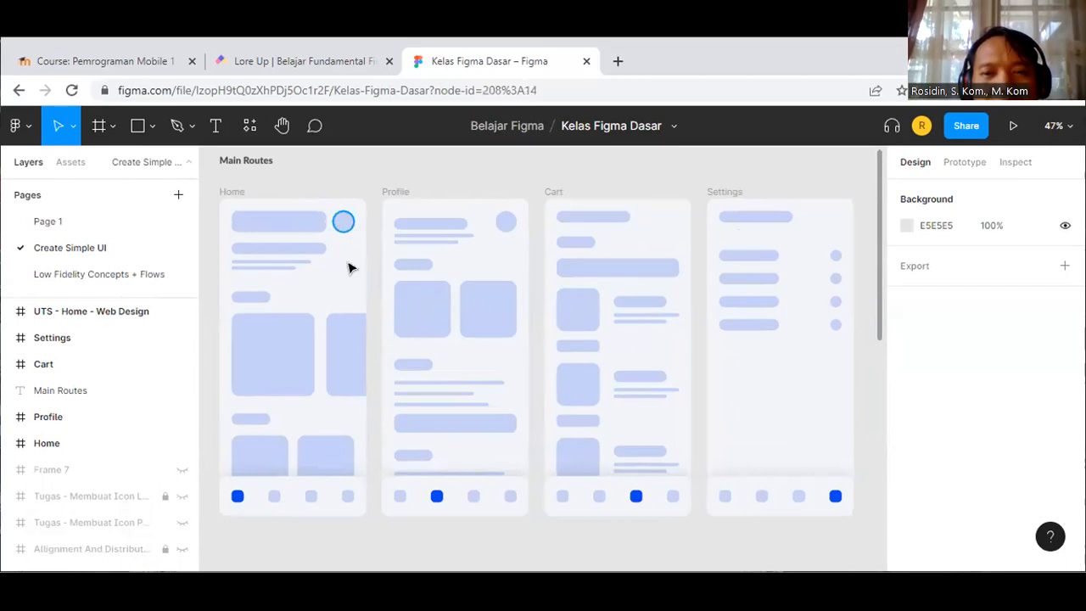
Step: Duplicate the second bottom navigation icon in the Home wireframe
{"action": "left_click", "coordinate": [343, 224]}
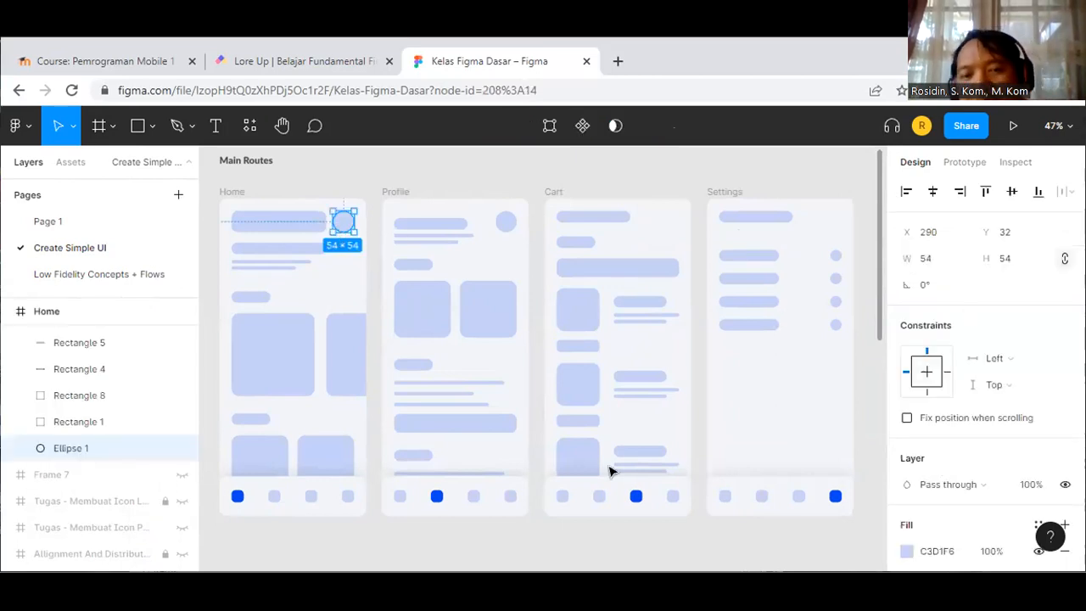
{"action": "left_click", "coordinate": [237, 498]}
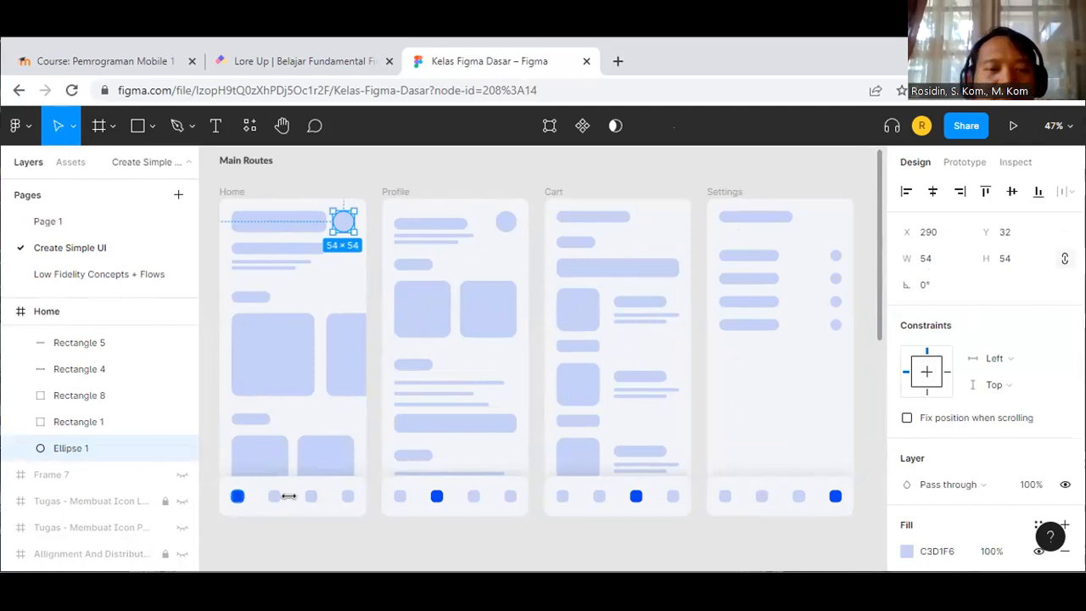
{"action": "left_click", "coordinate": [274, 497]}
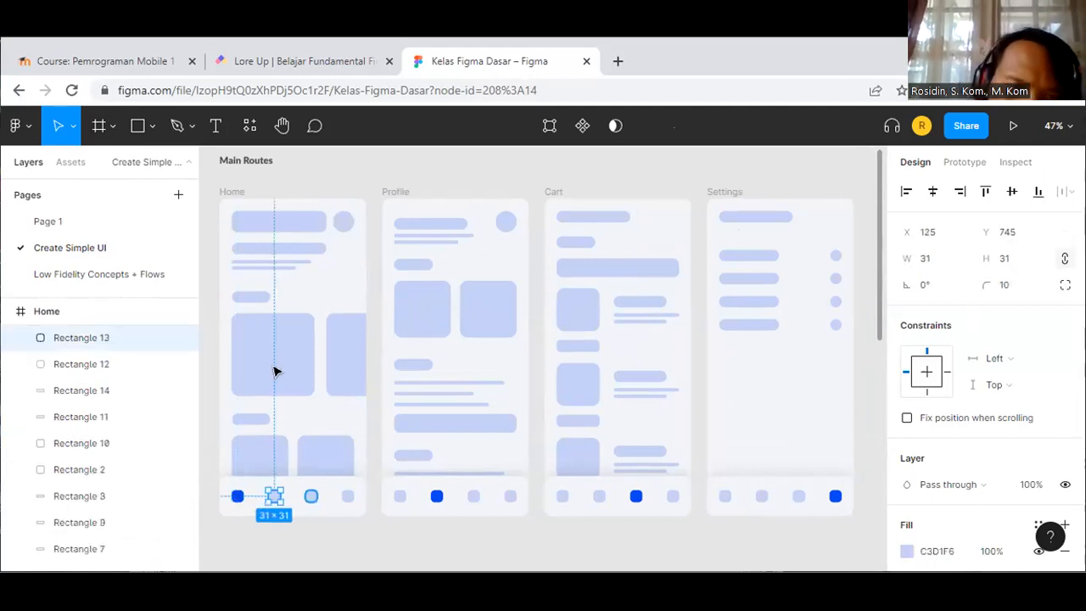
{"action": "key", "text": "ctrl+d"}
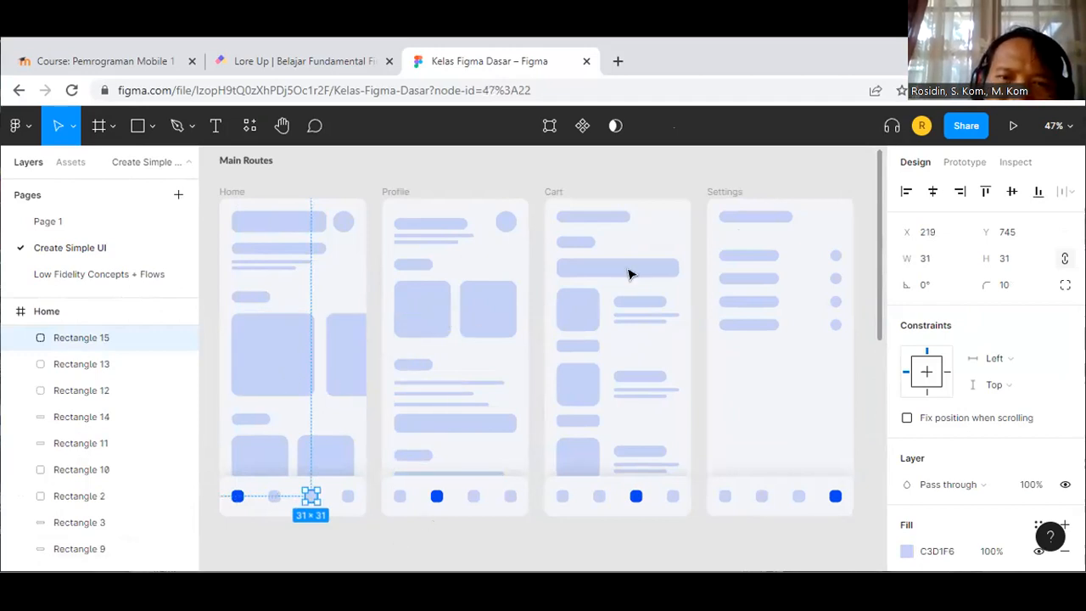
{"action": "key", "text": "Escape"}
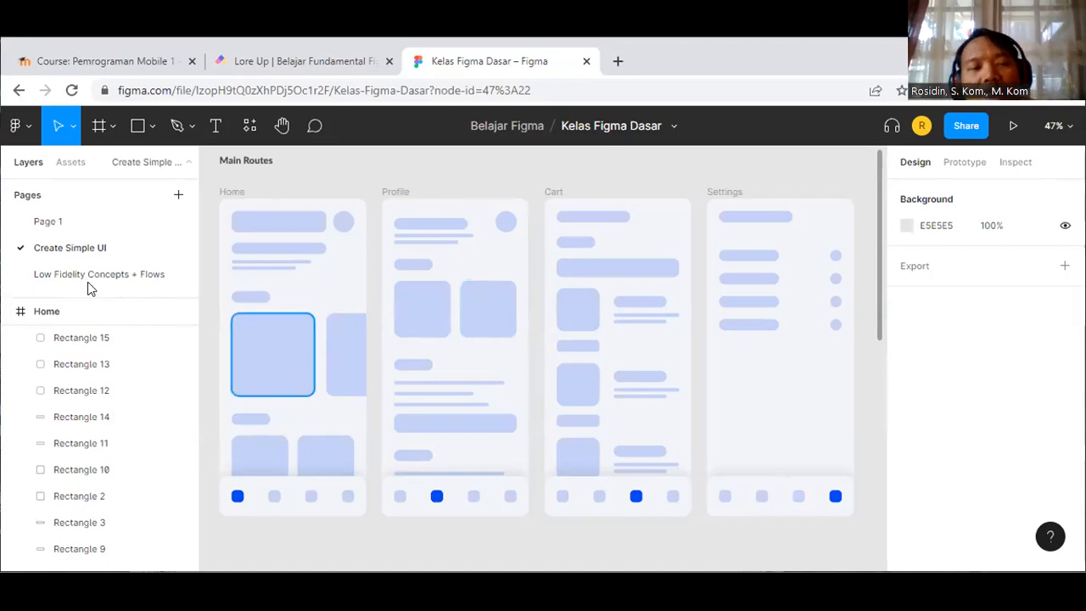
Step: Open the Low Fidelity Concepts + Flows page and fit all its frames in view
{"action": "left_click", "coordinate": [150, 276]}
{"action": "scroll", "coordinate": [621, 334], "scroll_direction": "up", "scroll_amount": 1}
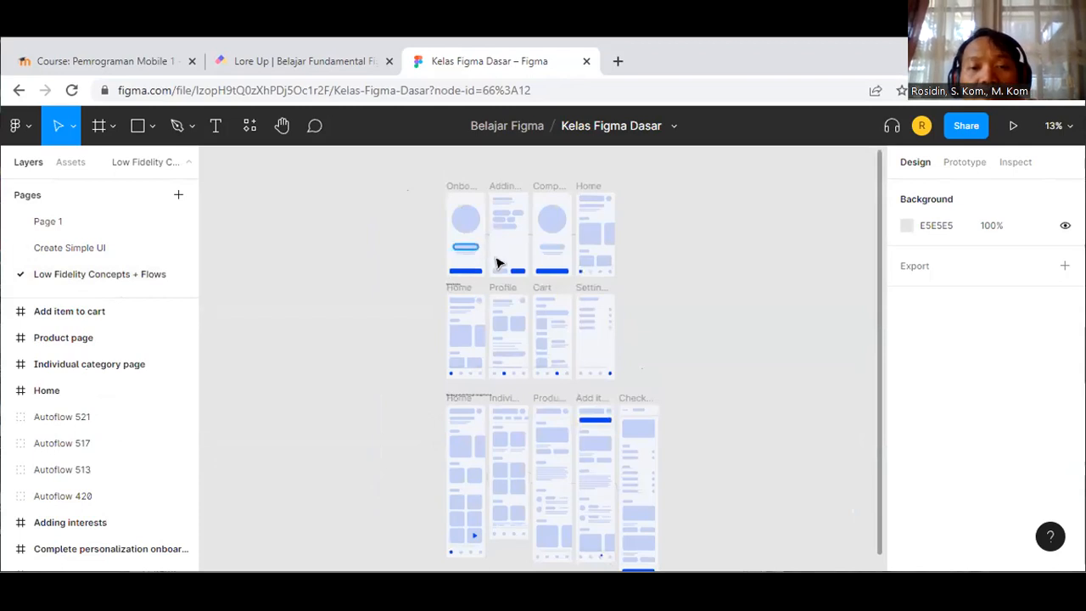
{"action": "key", "text": "shift+1"}
{"action": "scroll", "coordinate": [573, 236], "scroll_direction": "up", "scroll_amount": 2}
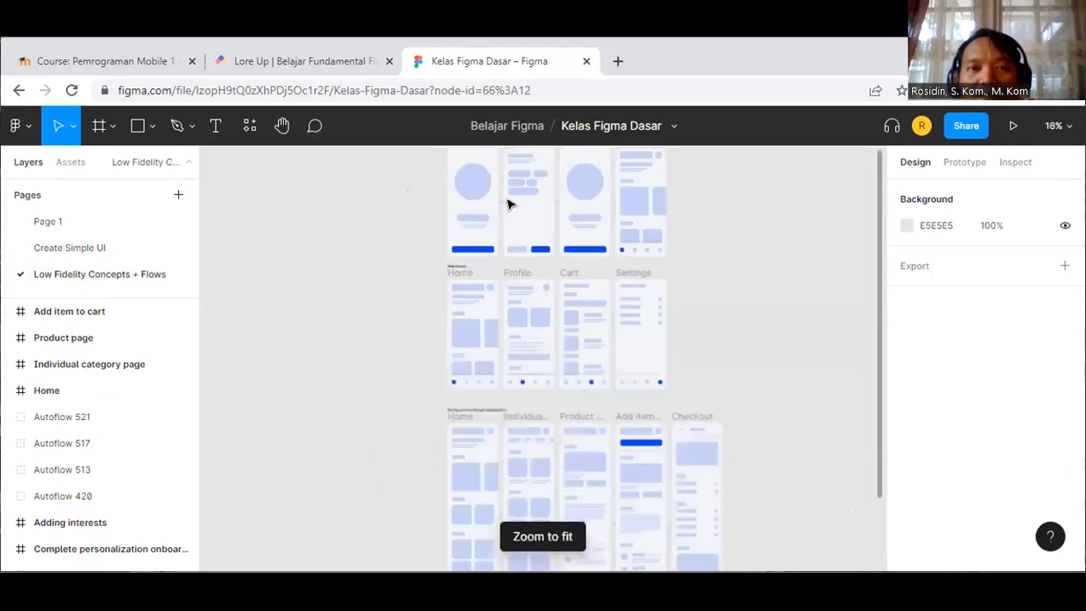
{"action": "scroll", "coordinate": [509, 204], "scroll_direction": "up", "scroll_amount": 5}
{"action": "scroll", "coordinate": [491, 215], "scroll_direction": "up", "scroll_amount": 4}
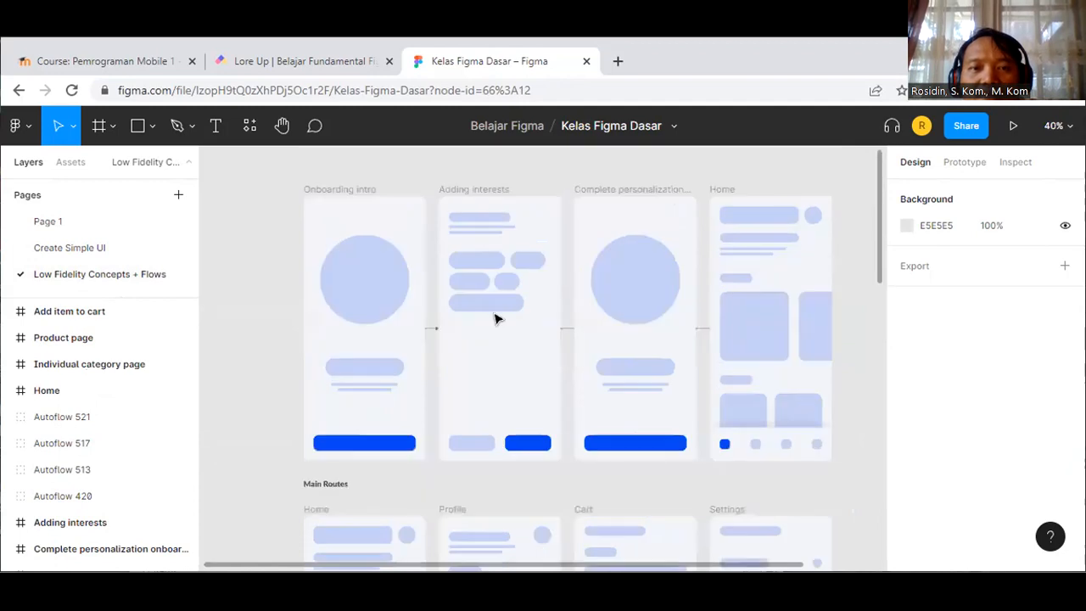
{"action": "scroll", "coordinate": [498, 321], "scroll_direction": "up", "scroll_amount": 2}
{"action": "scroll", "coordinate": [505, 306], "scroll_direction": "down", "scroll_amount": 1}
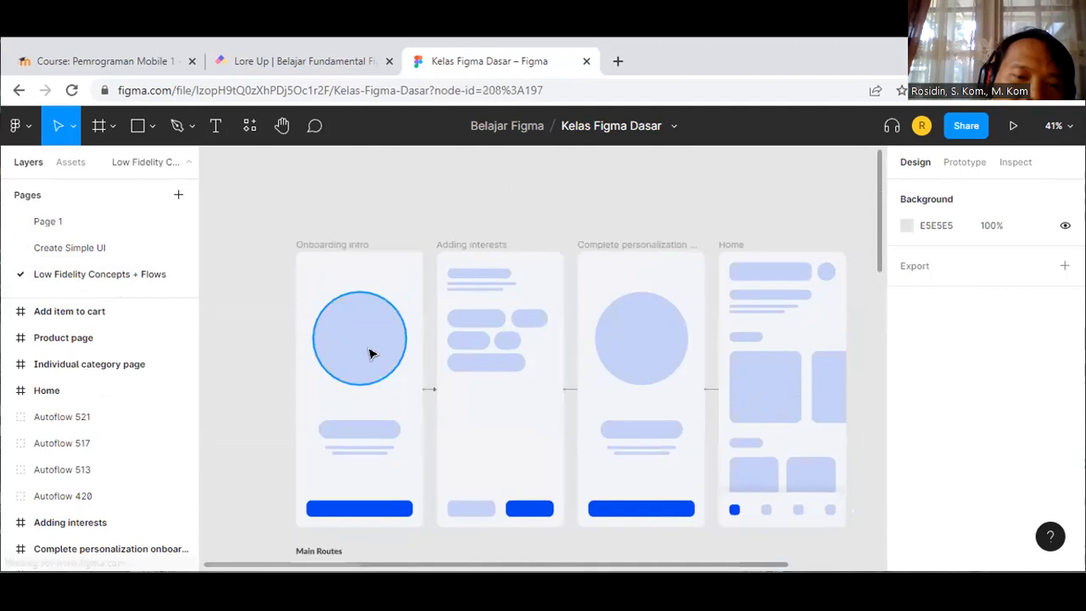
Step: Inspect the Onboarding intro frame's circle, pill shape and blue button
{"action": "left_click", "coordinate": [371, 353]}
{"action": "left_click", "coordinate": [374, 430]}
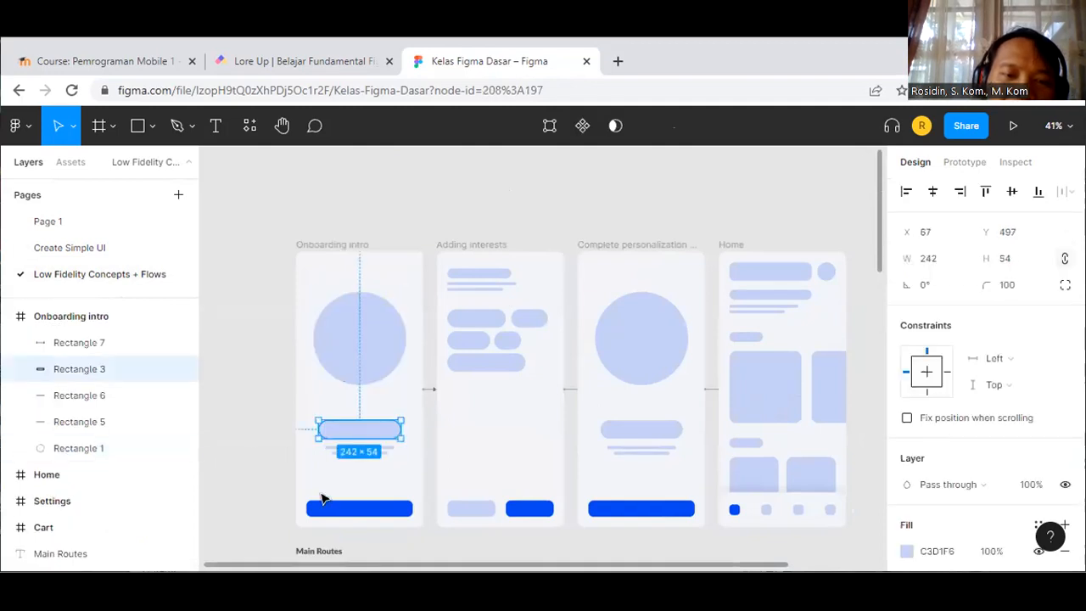
{"action": "left_click", "coordinate": [575, 426]}
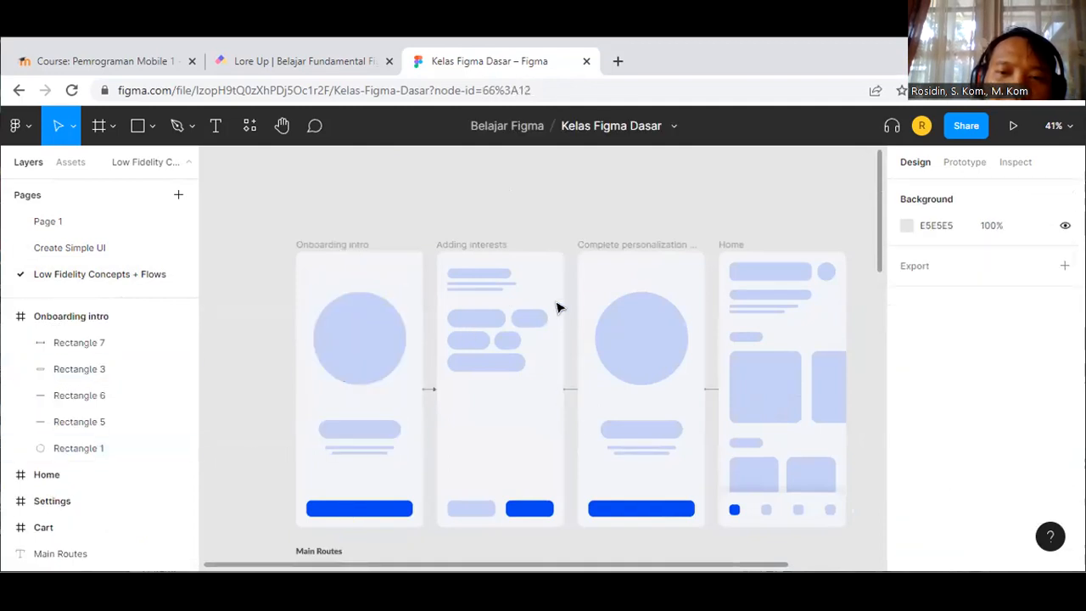
{"action": "scroll", "coordinate": [630, 360], "scroll_direction": "down", "scroll_amount": 1}
{"action": "scroll", "coordinate": [675, 443], "scroll_direction": "down", "scroll_amount": 5}
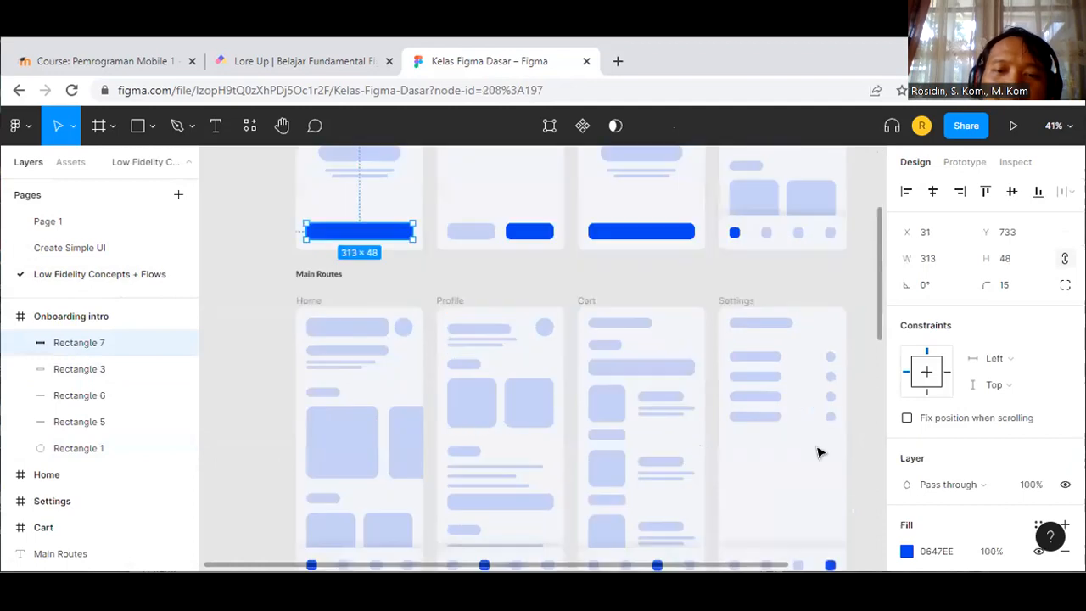
{"action": "scroll", "coordinate": [795, 458], "scroll_direction": "down", "scroll_amount": 3}
{"action": "scroll", "coordinate": [786, 460], "scroll_direction": "down", "scroll_amount": 3}
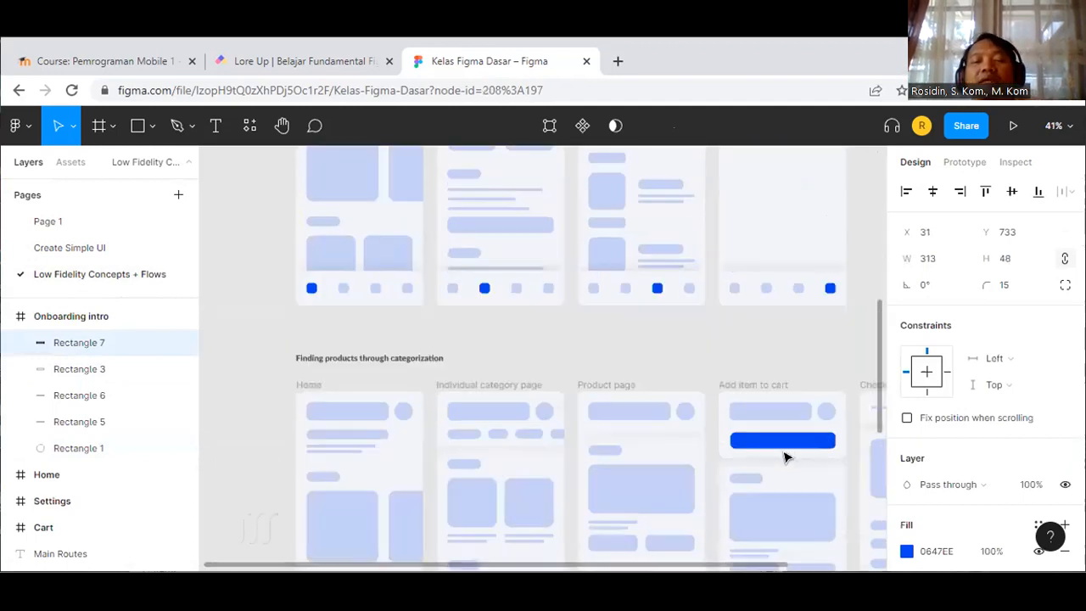
{"action": "scroll", "coordinate": [786, 454], "scroll_direction": "down", "scroll_amount": 2}
{"action": "scroll", "coordinate": [779, 445], "scroll_direction": "down", "scroll_amount": 4}
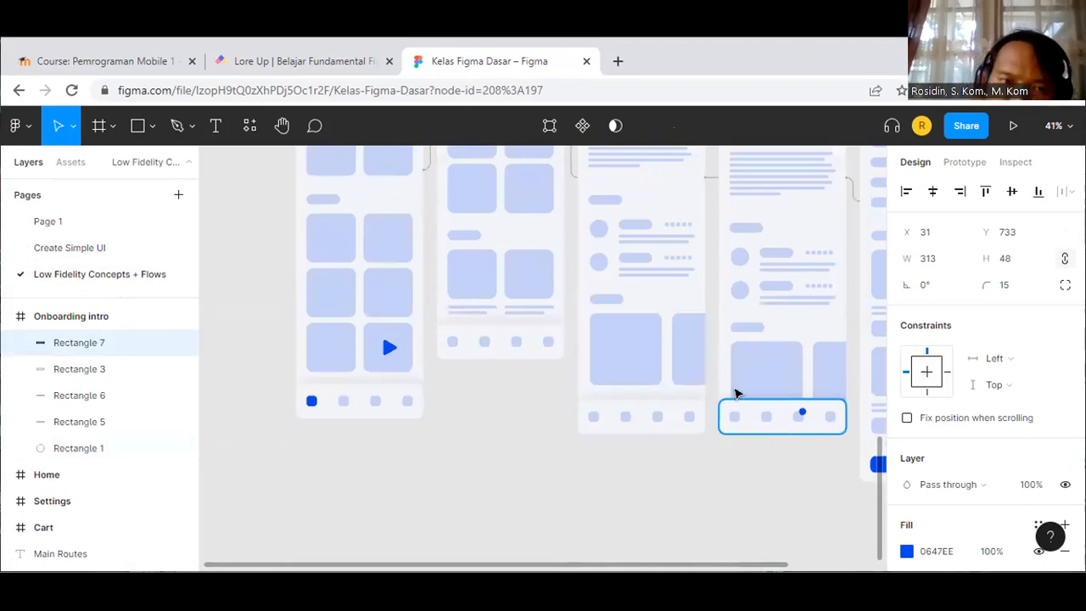
{"action": "scroll", "coordinate": [736, 392], "scroll_direction": "up", "scroll_amount": 1}
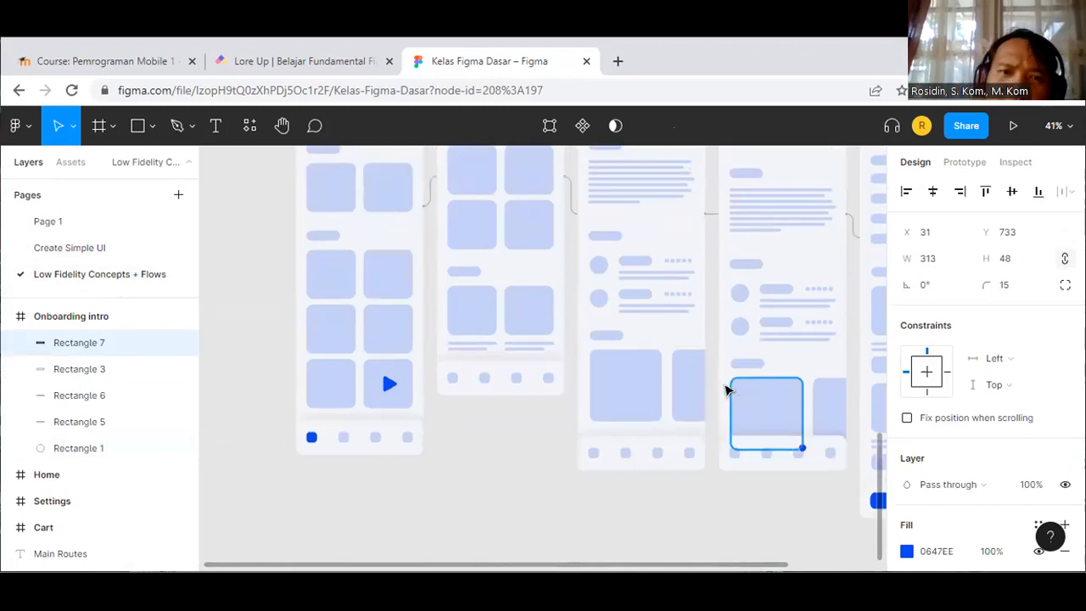
{"action": "scroll", "coordinate": [726, 391], "scroll_direction": "up", "scroll_amount": 1}
{"action": "scroll", "coordinate": [725, 390], "scroll_direction": "up", "scroll_amount": 2}
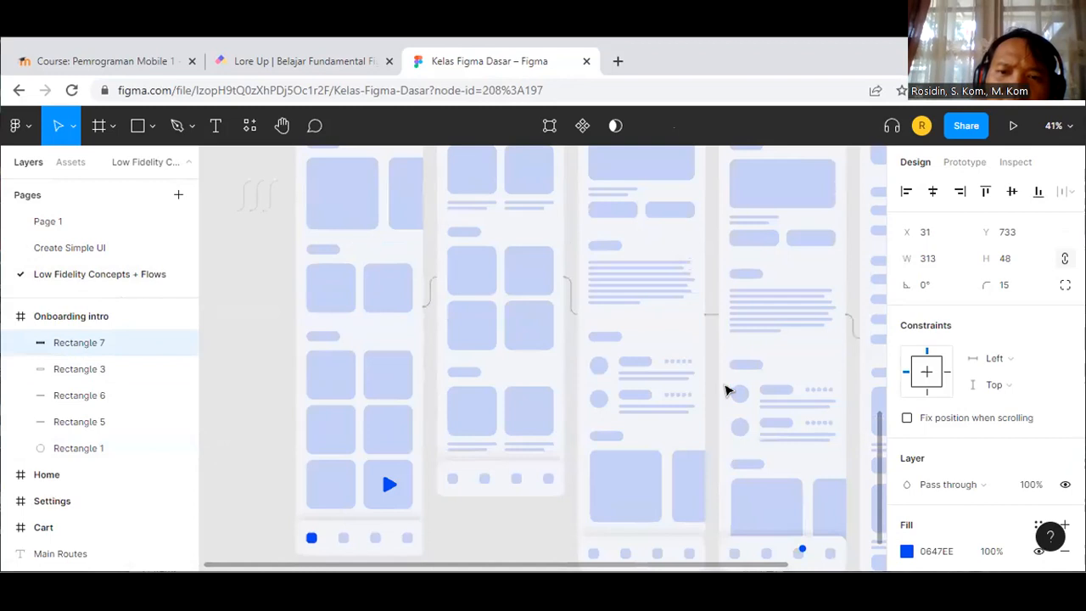
{"action": "scroll", "coordinate": [392, 347], "scroll_direction": "up", "scroll_amount": 1}
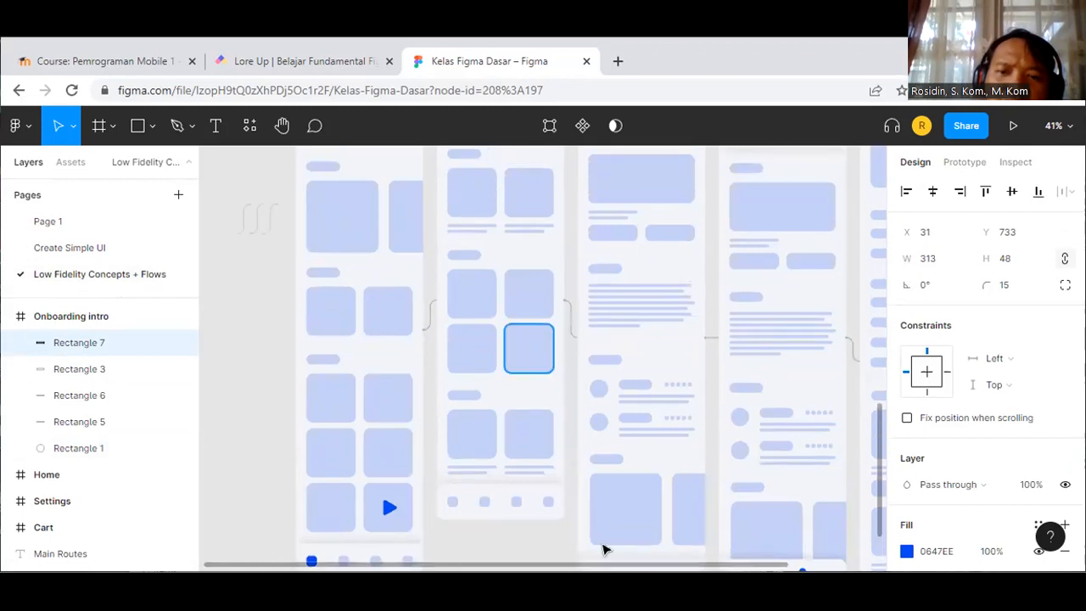
{"action": "scroll", "coordinate": [611, 565], "scroll_direction": "down", "scroll_amount": 1}
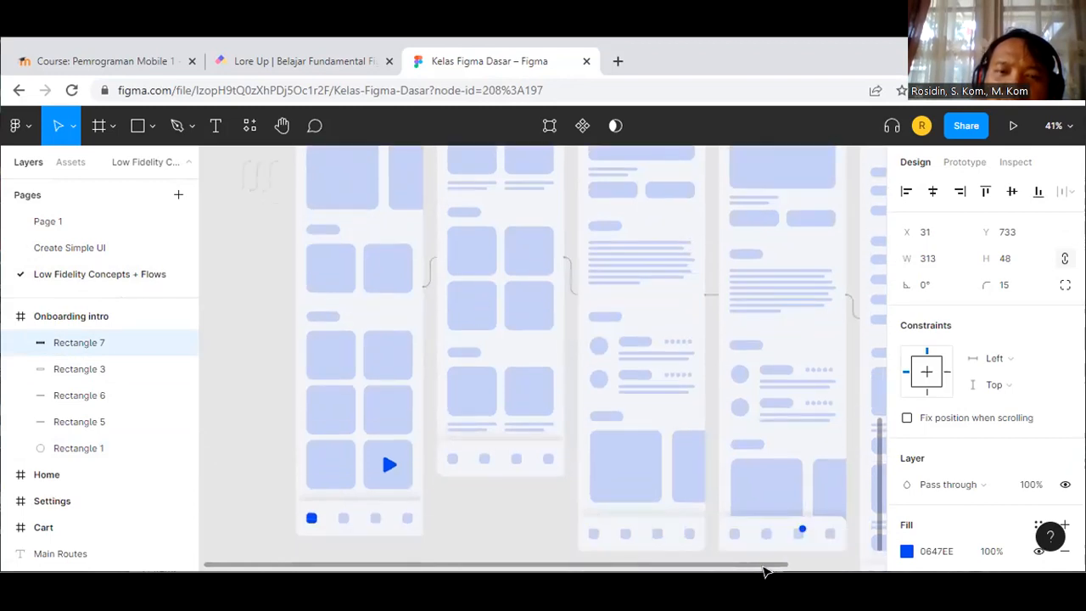
{"action": "scroll", "coordinate": [630, 567], "scroll_direction": "right", "scroll_amount": 1}
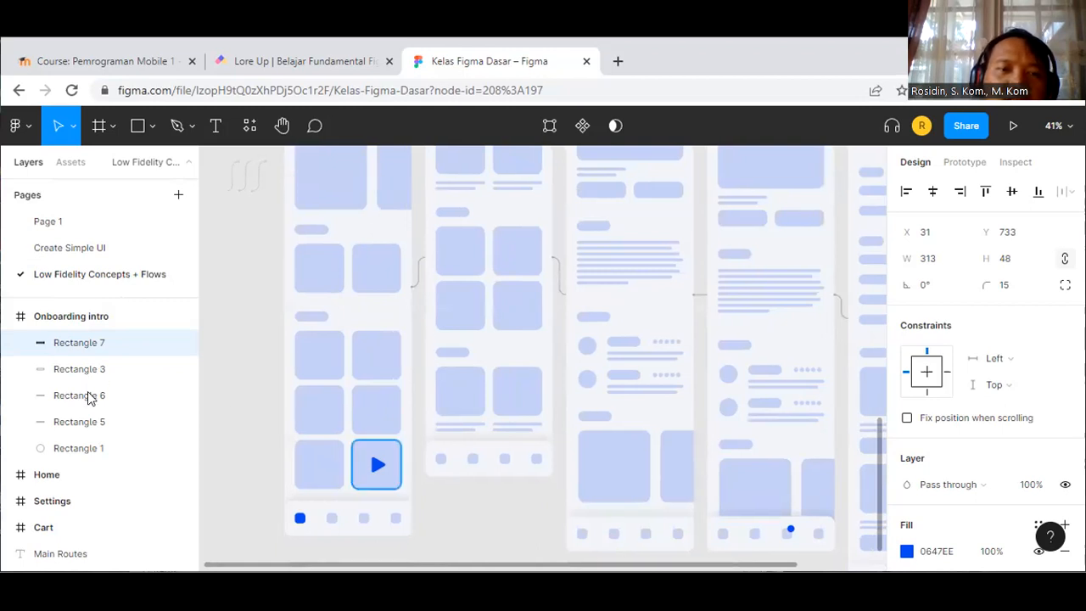
Step: Check Onboarding intro's rectangle layers, select the Home frame, then switch to Page 1
{"action": "left_click", "coordinate": [87, 370]}
{"action": "left_click", "coordinate": [86, 423]}
{"action": "left_click", "coordinate": [83, 447]}
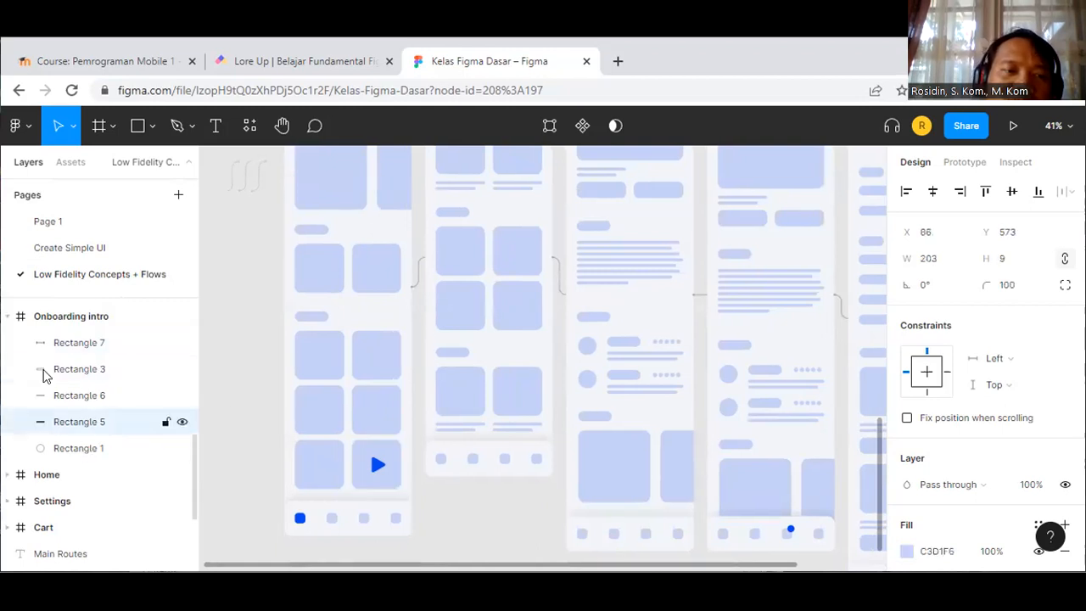
{"action": "left_click", "coordinate": [9, 317]}
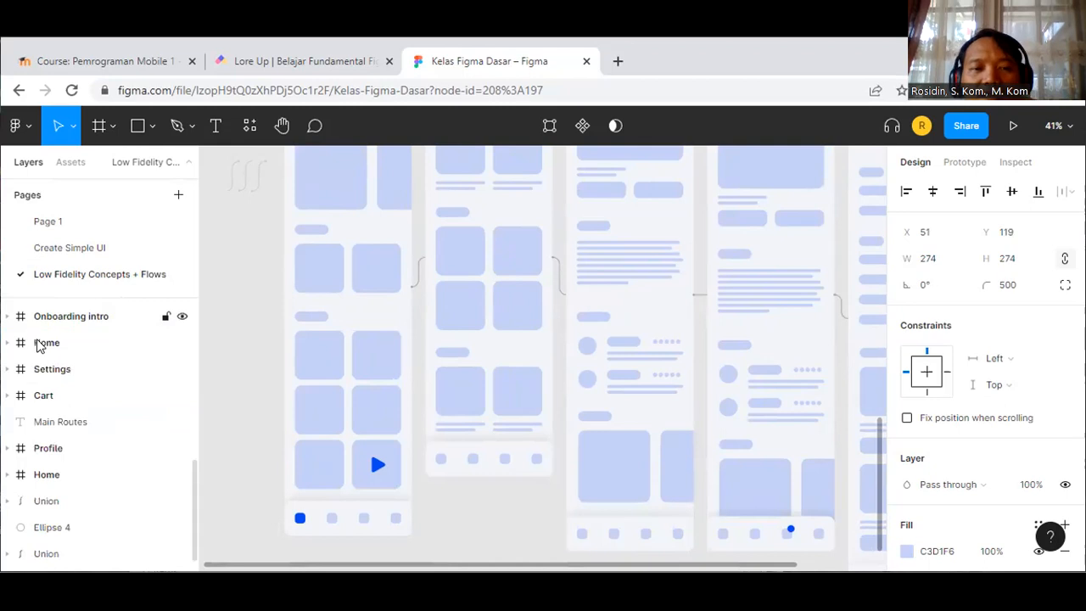
{"action": "left_click", "coordinate": [17, 344]}
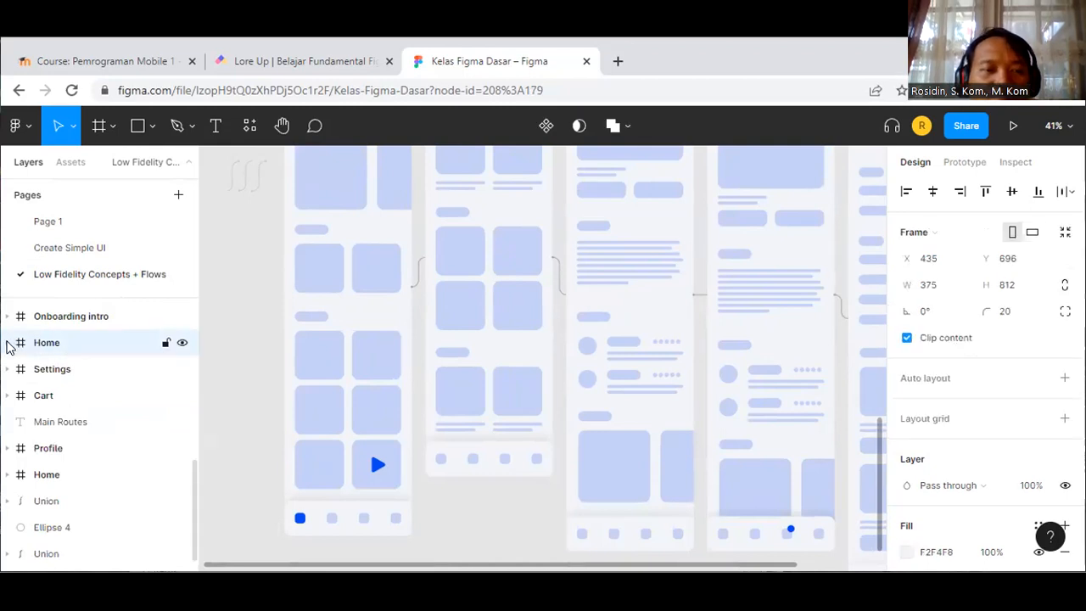
{"action": "left_click", "coordinate": [8, 343]}
{"action": "left_click", "coordinate": [7, 342]}
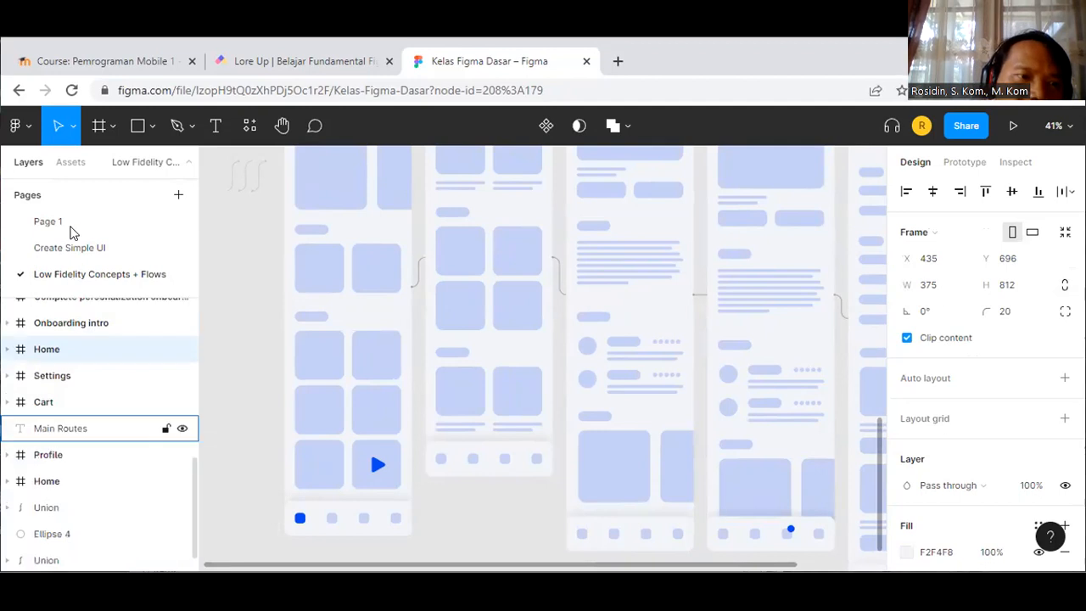
{"action": "left_click", "coordinate": [70, 227]}
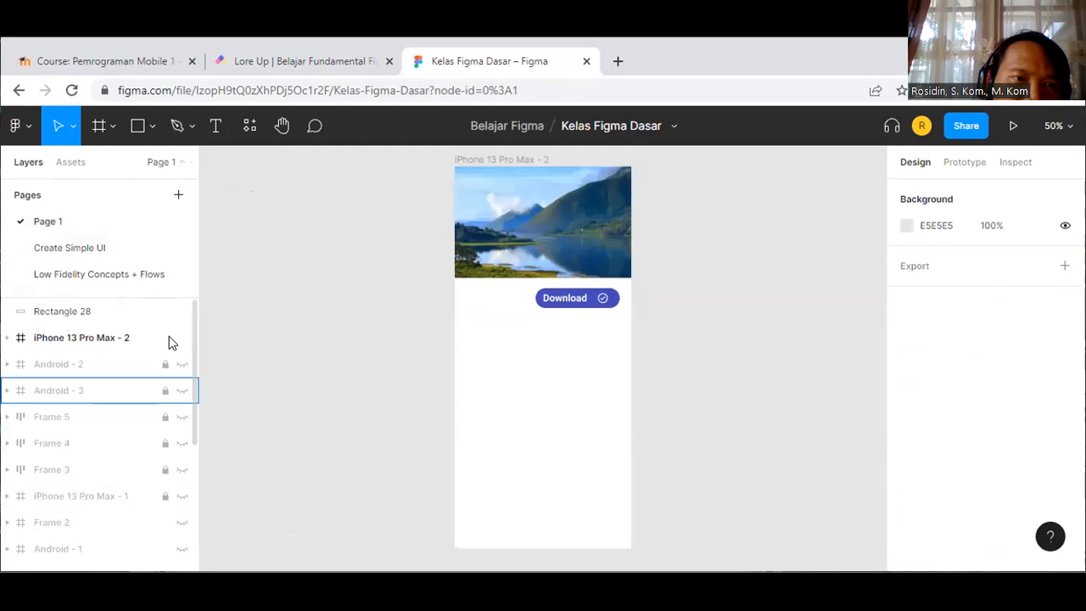
Step: Hide the iPhone 13 Pro Max - 2 frame and unhide the Android - 1 frame
{"action": "left_click", "coordinate": [167, 338]}
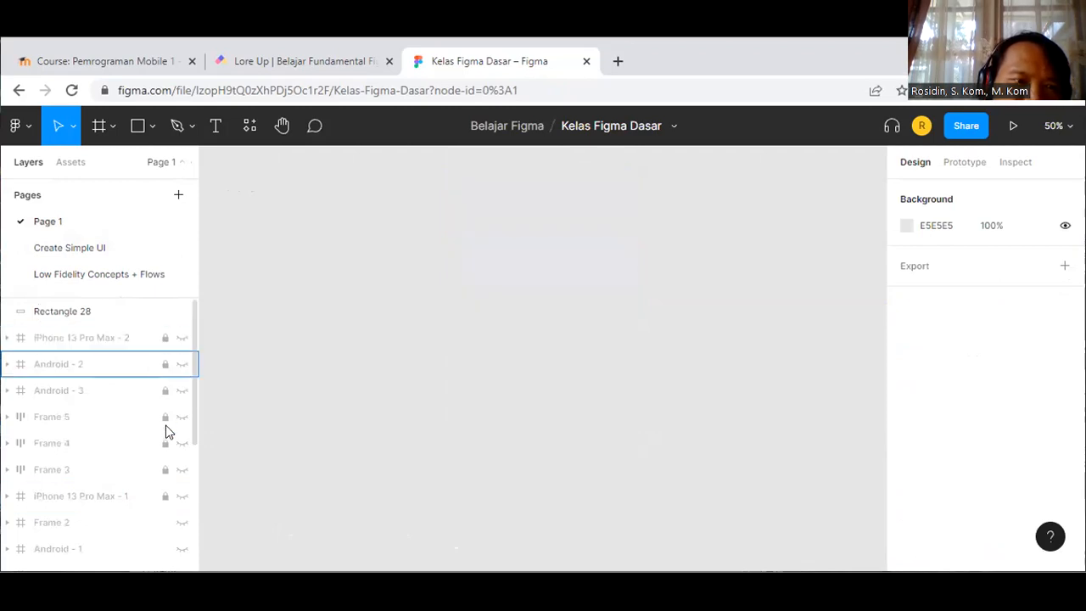
{"action": "scroll", "coordinate": [167, 450], "scroll_direction": "down", "scroll_amount": 3}
{"action": "scroll", "coordinate": [172, 445], "scroll_direction": "down", "scroll_amount": 1}
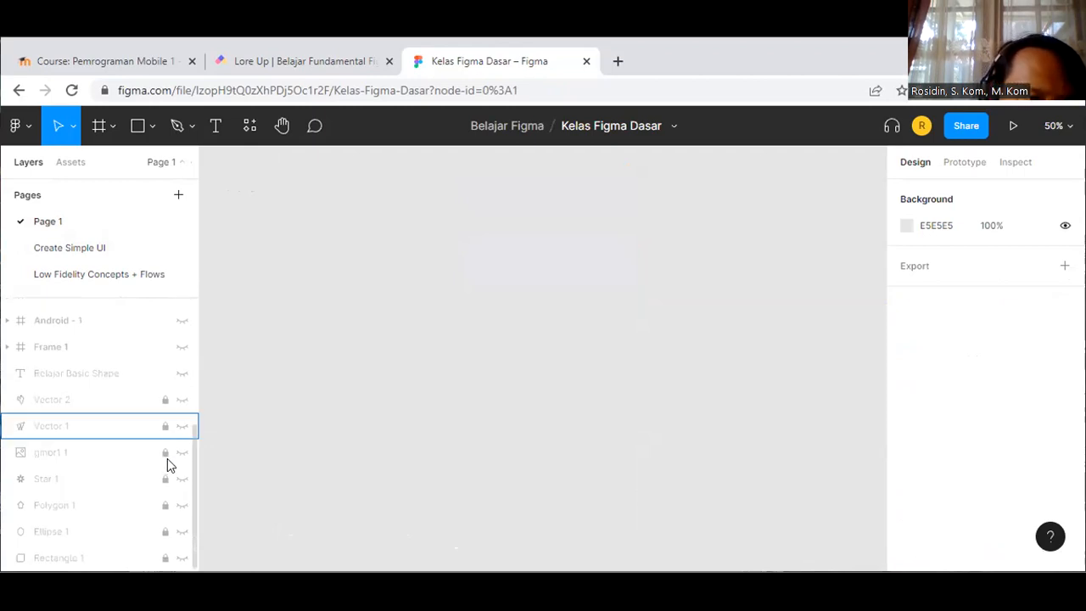
{"action": "scroll", "coordinate": [161, 414], "scroll_direction": "up", "scroll_amount": 4}
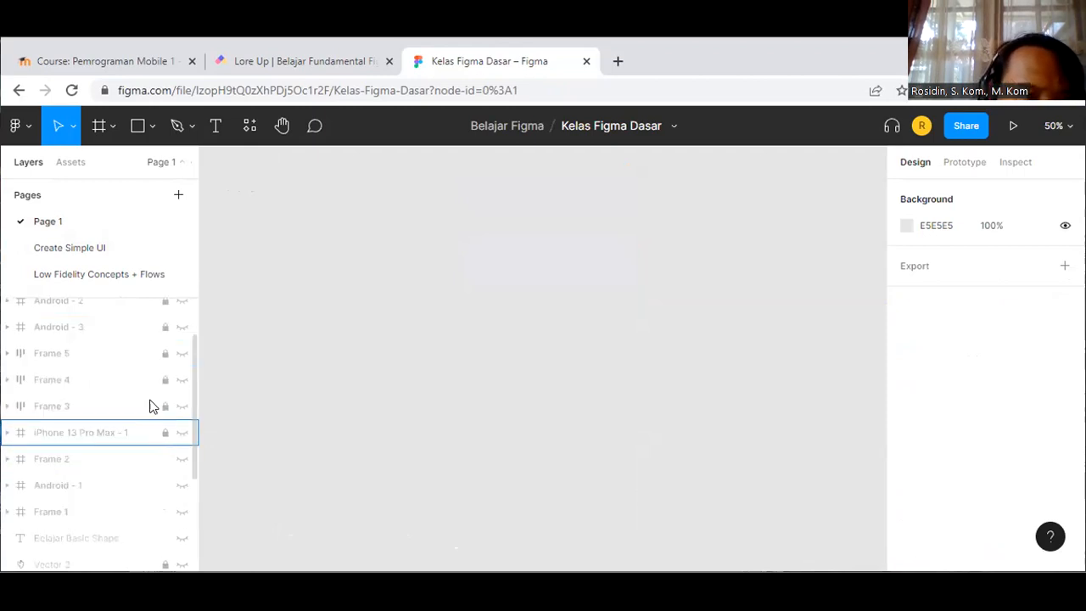
{"action": "left_click", "coordinate": [182, 487]}
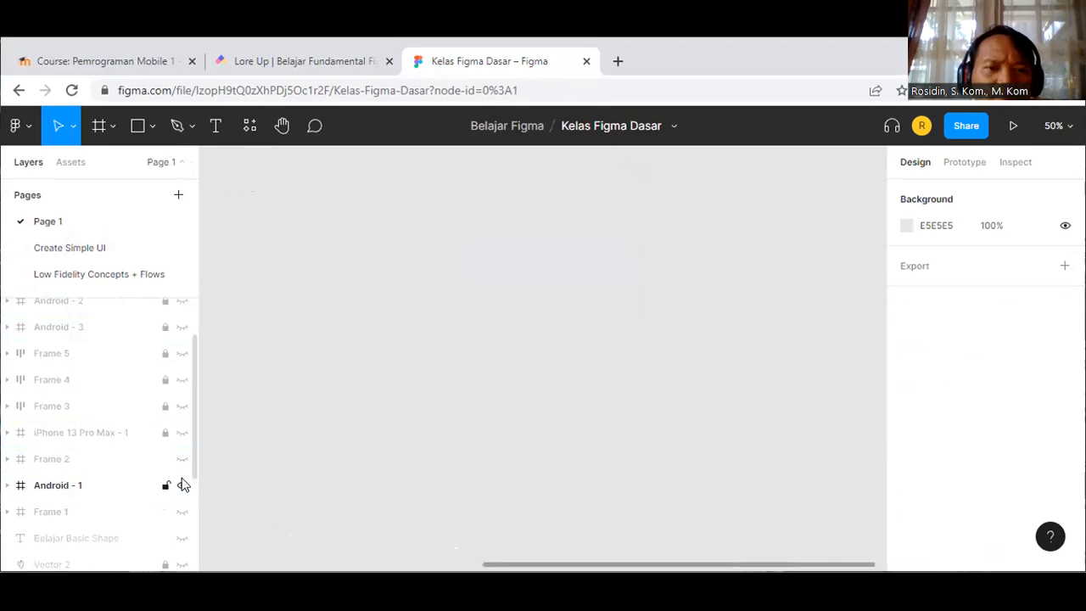
{"action": "key", "text": "shift+1"}
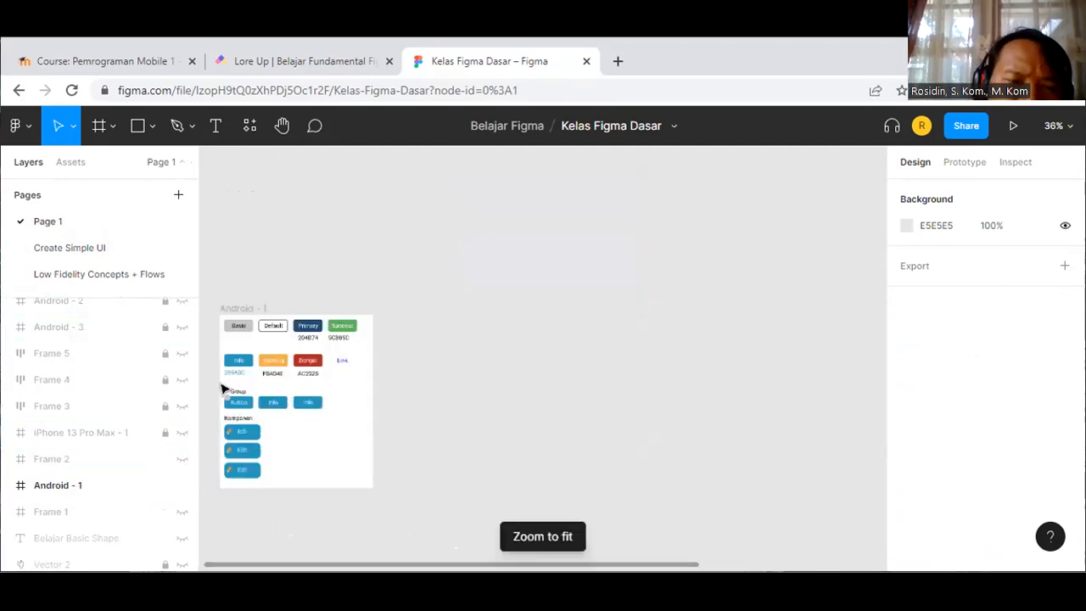
Step: Zoom and pan to the Android - 1 frame and select the Basic button's rectangle
{"action": "scroll", "coordinate": [223, 389], "scroll_direction": "up", "scroll_amount": 3}
{"action": "scroll", "coordinate": [242, 424], "scroll_direction": "up", "scroll_amount": 2}
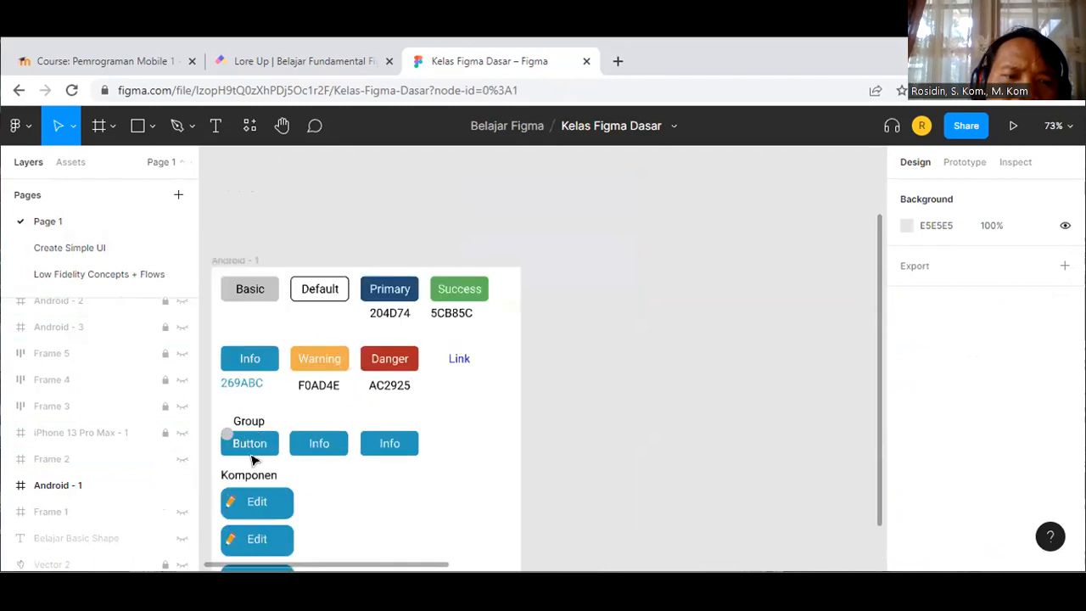
{"action": "scroll", "coordinate": [252, 456], "scroll_direction": "down", "scroll_amount": 2}
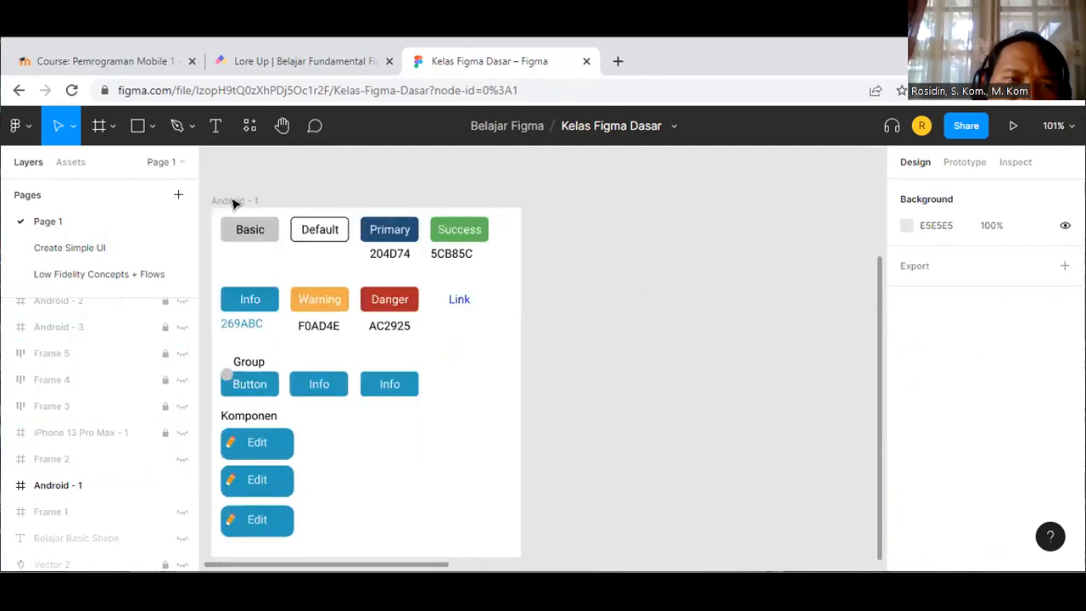
{"action": "left_click", "coordinate": [283, 126]}
{"action": "left_click_drag", "start_coordinate": [250, 246], "coordinate": [395, 224]}
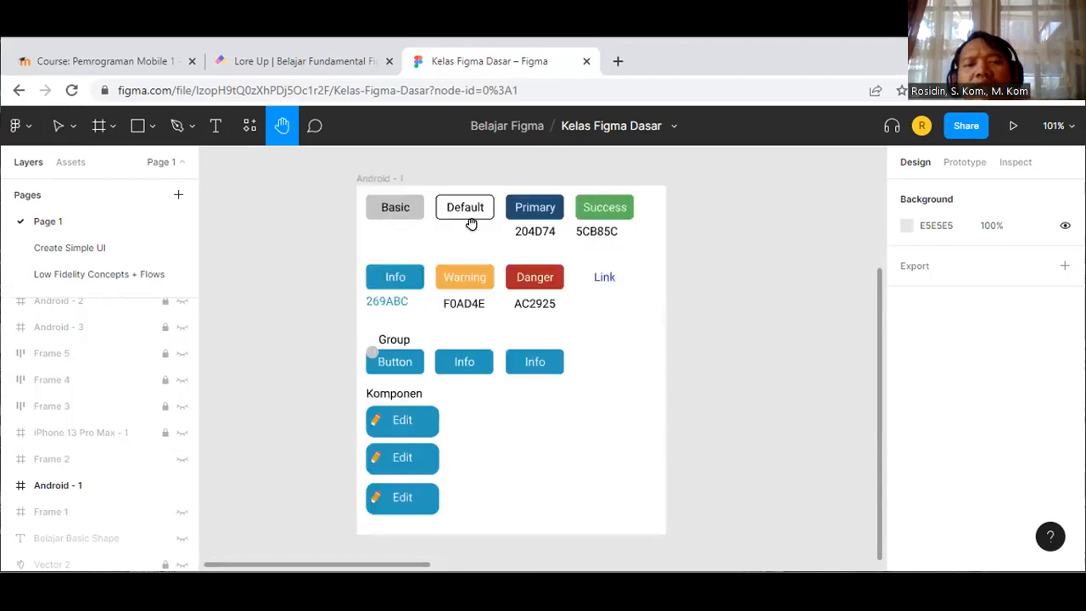
{"action": "scroll", "coordinate": [471, 224], "scroll_direction": "up", "scroll_amount": 2}
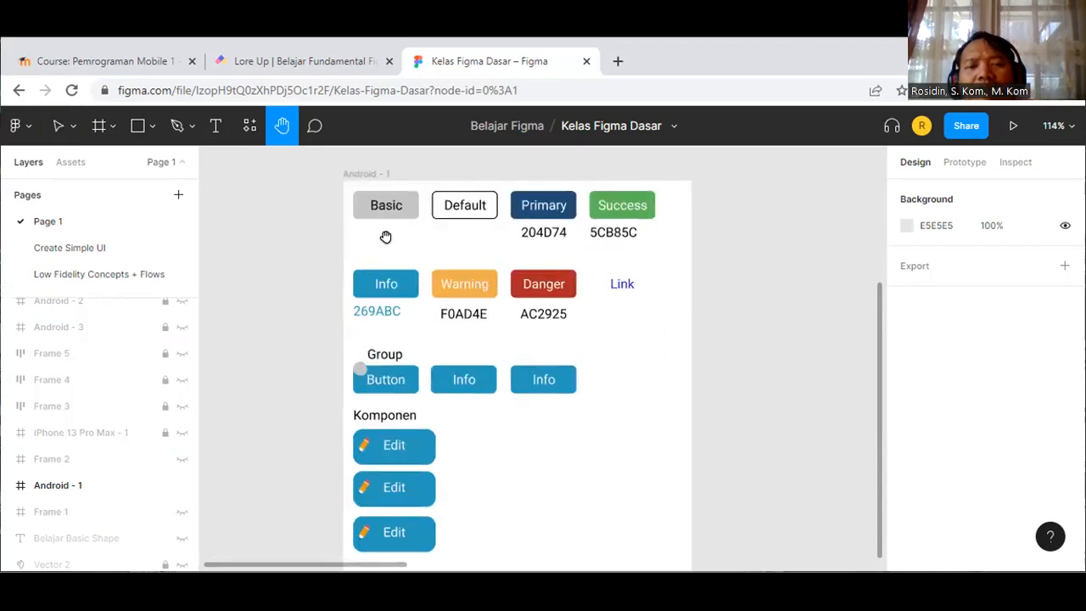
{"action": "left_click", "coordinate": [59, 126]}
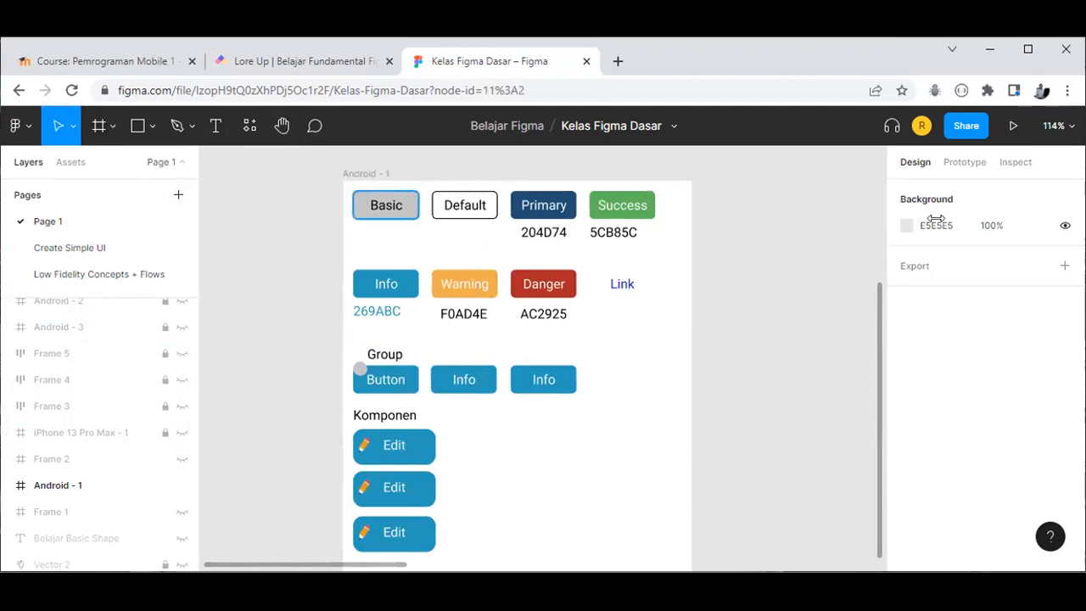
{"action": "left_click", "coordinate": [409, 195]}
{"action": "left_click", "coordinate": [409, 195]}
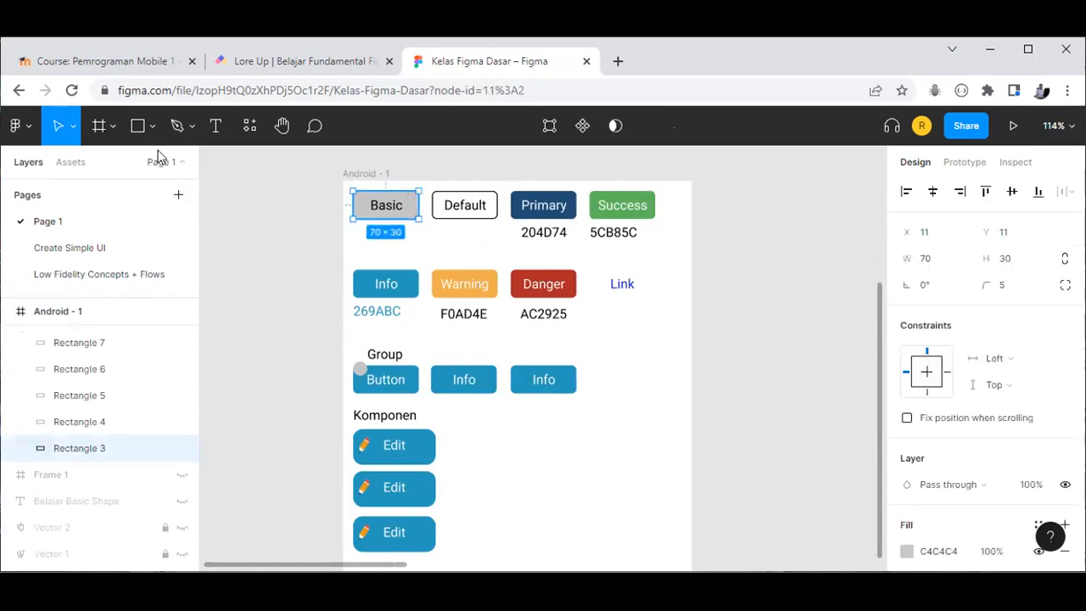
{"action": "left_click", "coordinate": [136, 127]}
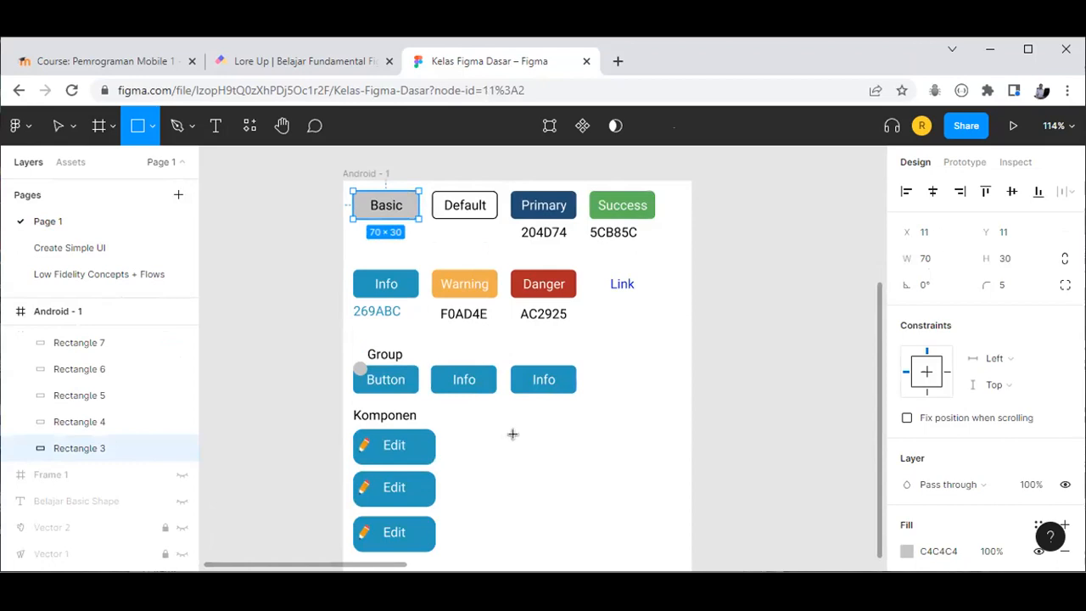
Step: Draw a 138×57 rectangle beside the Edit buttons and try a corner radius of 5
{"action": "left_click_drag", "start_coordinate": [508, 434], "coordinate": [614, 478]}
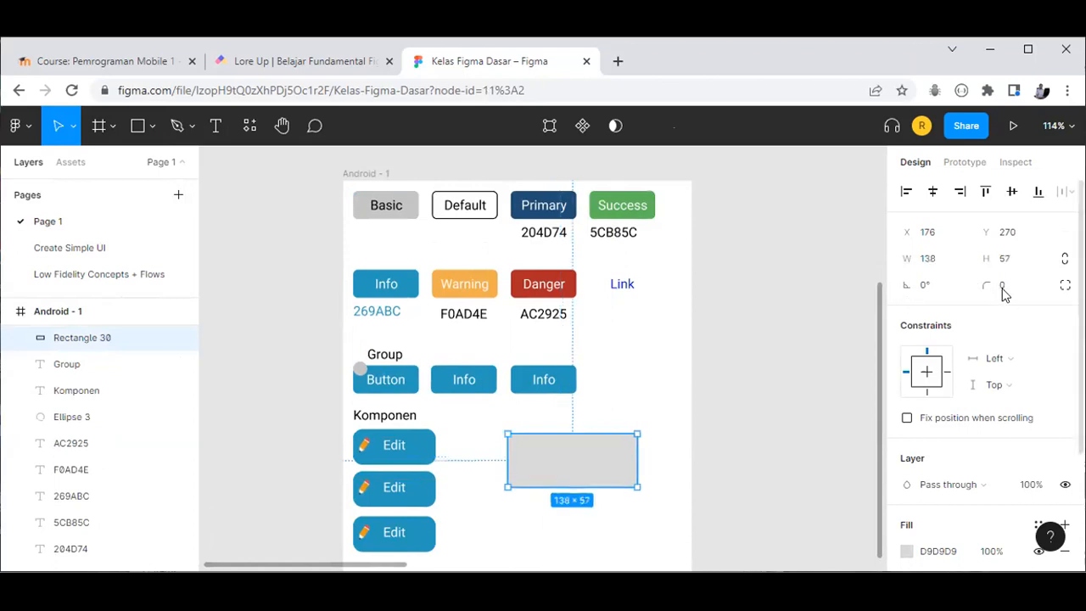
{"action": "left_click", "coordinate": [987, 283]}
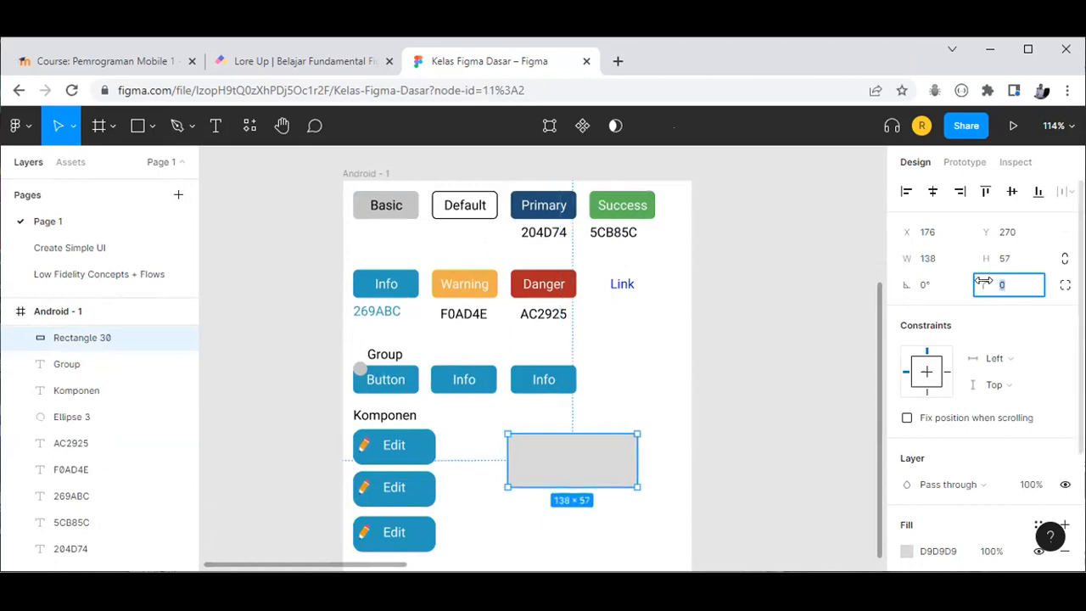
{"action": "type", "text": "5"}
{"action": "key", "text": "Return"}
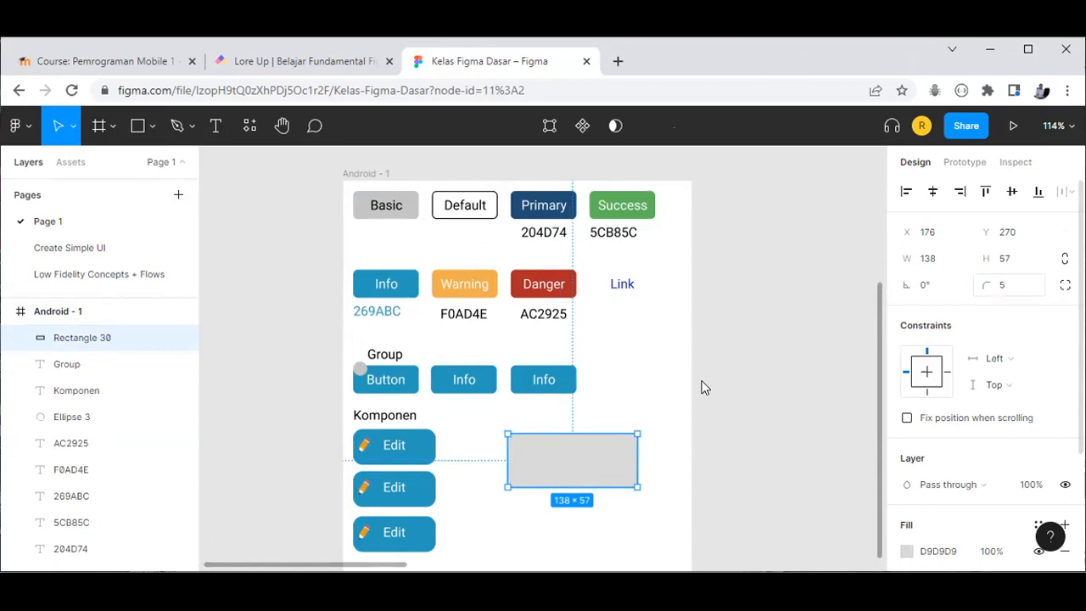
{"action": "key", "text": "Escape"}
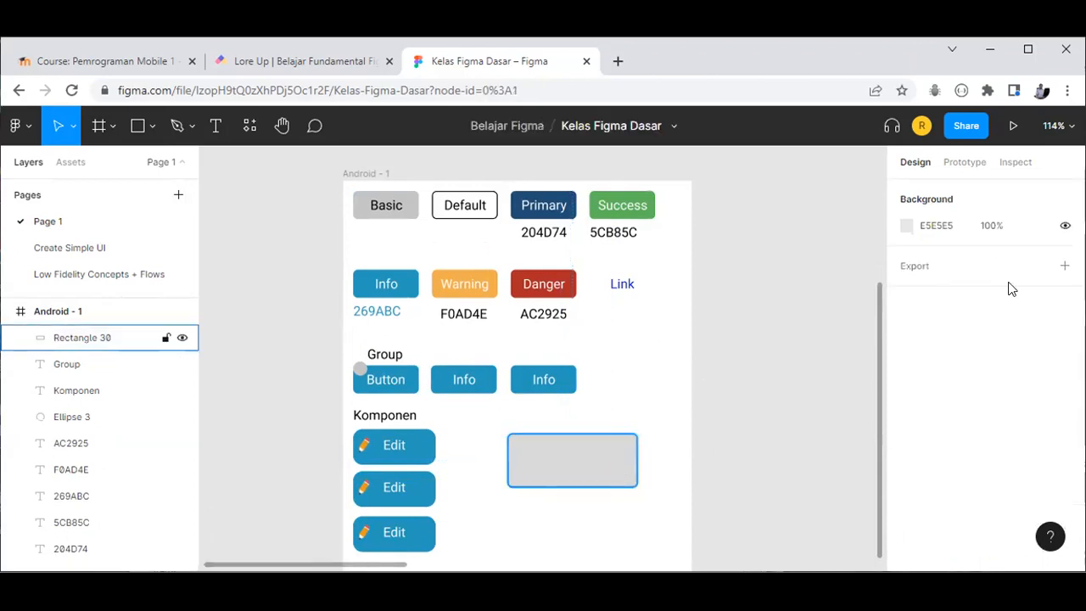
{"action": "key", "text": "ctrl+z"}
Step: Adjust the rectangle's corner radius upward, ending with rounded corners of radius 19
{"action": "left_click", "coordinate": [993, 286]}
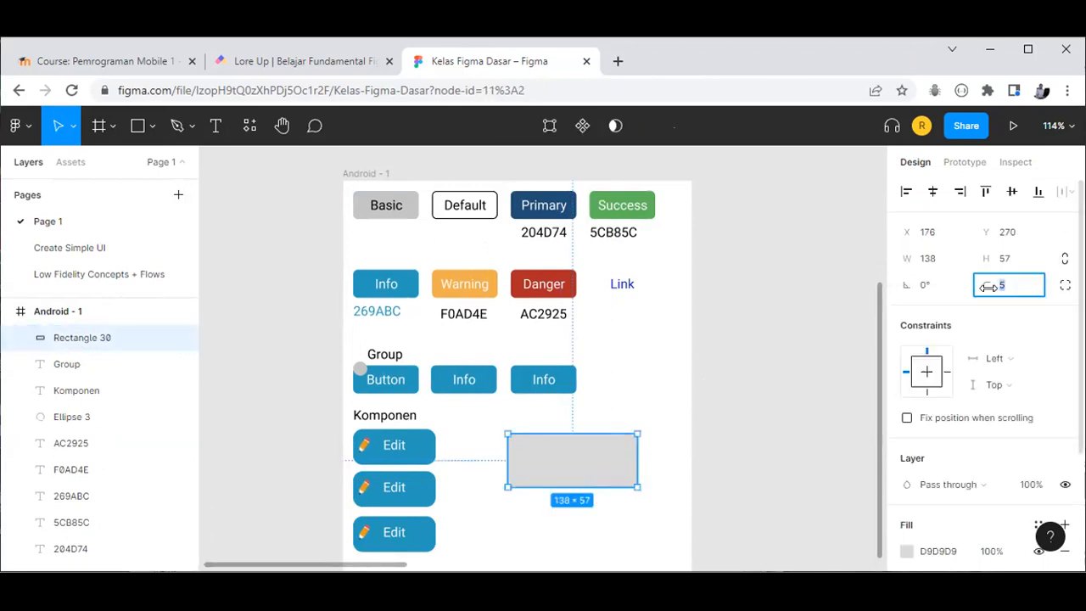
{"action": "key", "text": "Up"}
{"action": "key", "text": "Up"}
{"action": "key", "text": "Up"}
{"action": "key", "text": "Up"}
{"action": "key", "text": "Up"}
{"action": "key", "text": "Up"}
{"action": "key", "text": "Up"}
{"action": "key", "text": "Up"}
{"action": "key", "text": "Up"}
{"action": "key", "text": "Up"}
{"action": "key", "text": "Up"}
{"action": "key", "text": "Up"}
{"action": "key", "text": "Up"}
{"action": "key", "text": "Up"}
{"action": "key", "text": "Up"}
{"action": "key", "text": "Up"}
{"action": "key", "text": "Up"}
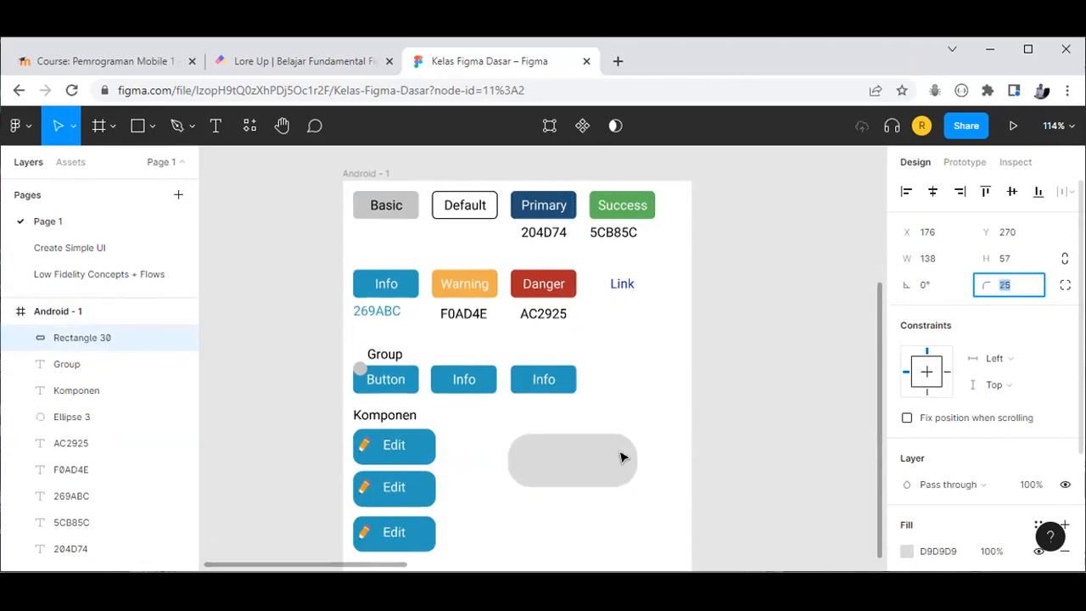
{"action": "scroll", "coordinate": [569, 461], "scroll_direction": "up", "scroll_amount": 3}
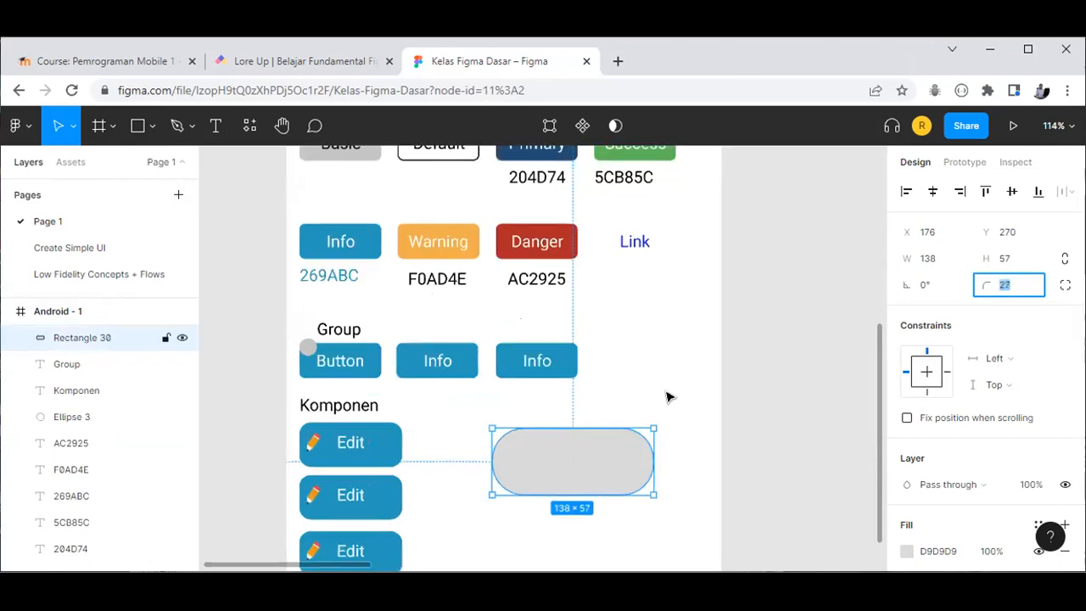
{"action": "scroll", "coordinate": [668, 395], "scroll_direction": "up", "scroll_amount": 1}
{"action": "key", "text": "Escape"}
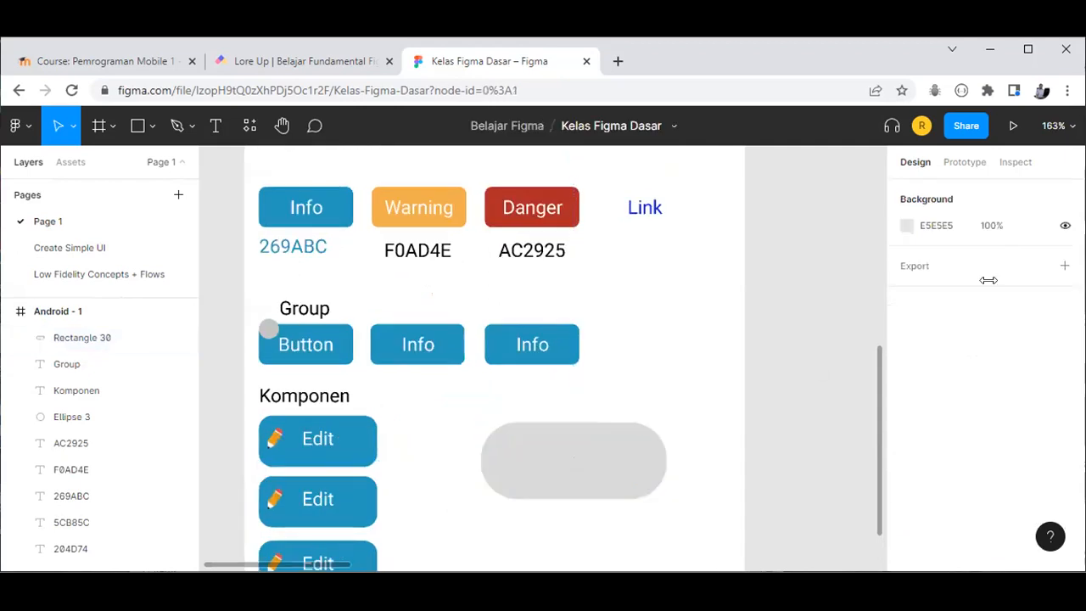
{"action": "key", "text": "ctrl+z"}
{"action": "left_click", "coordinate": [1005, 292]}
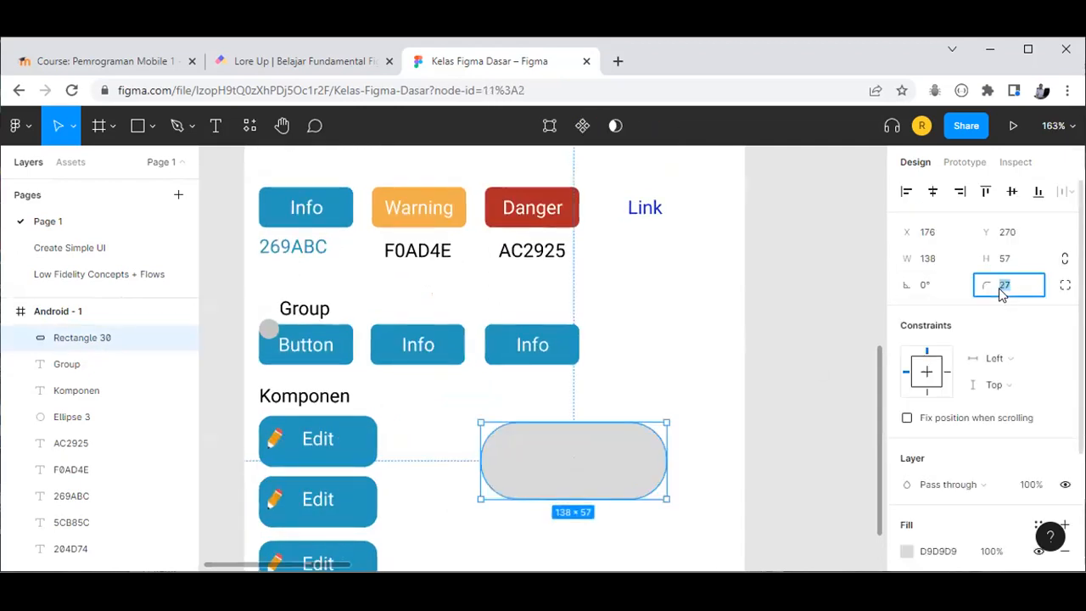
{"action": "type", "text": "23"}
{"action": "key", "text": "Return"}
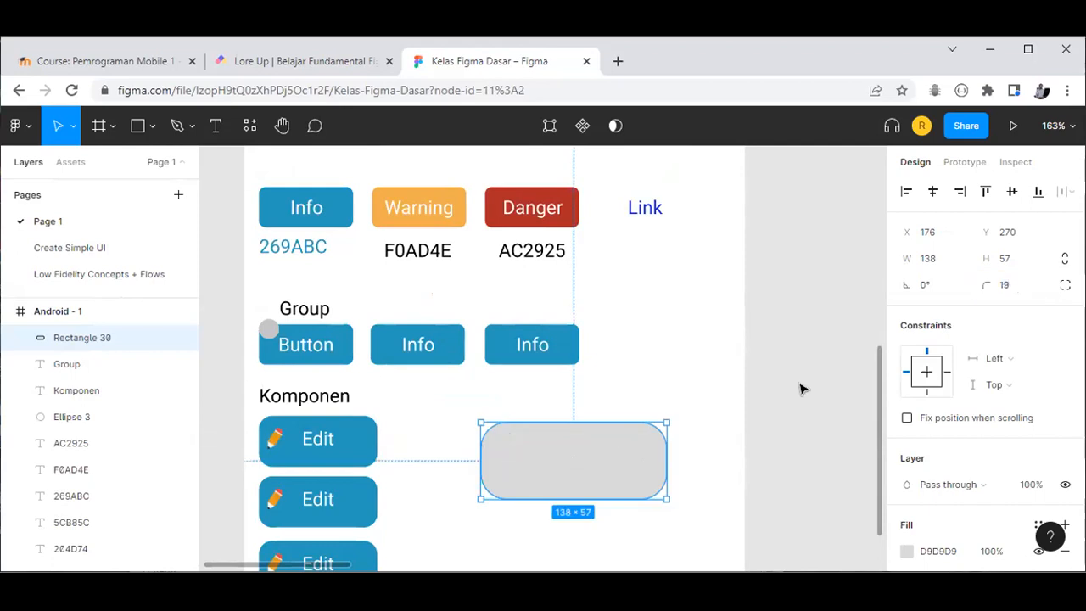
{"action": "scroll", "coordinate": [974, 445], "scroll_direction": "down", "scroll_amount": 2}
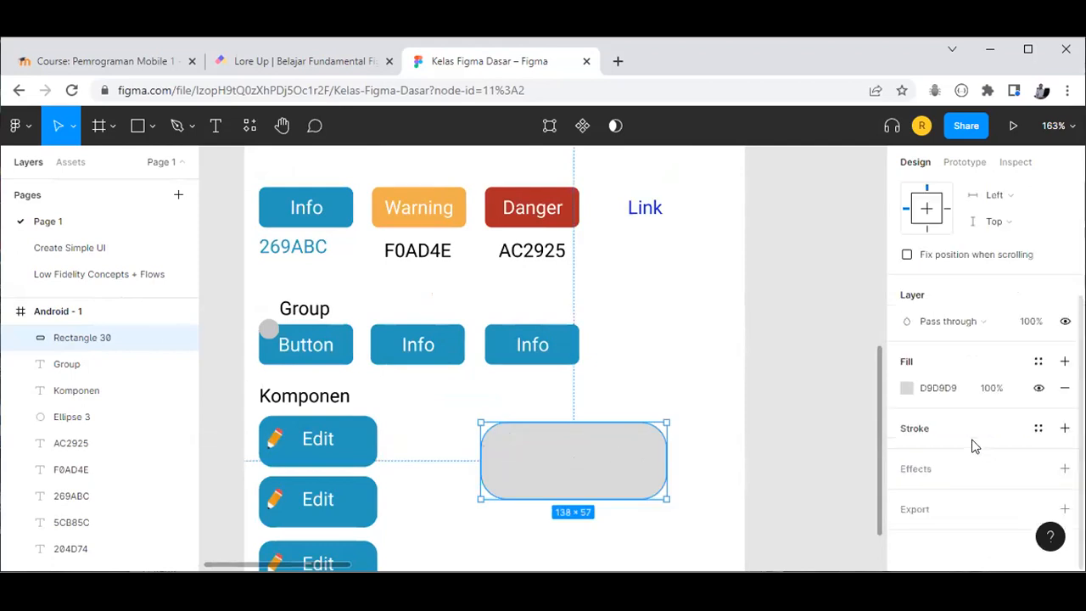
Step: Try the Info blue and Warning orange as fills, then settle on green 4EBA1B
{"action": "left_click", "coordinate": [907, 389]}
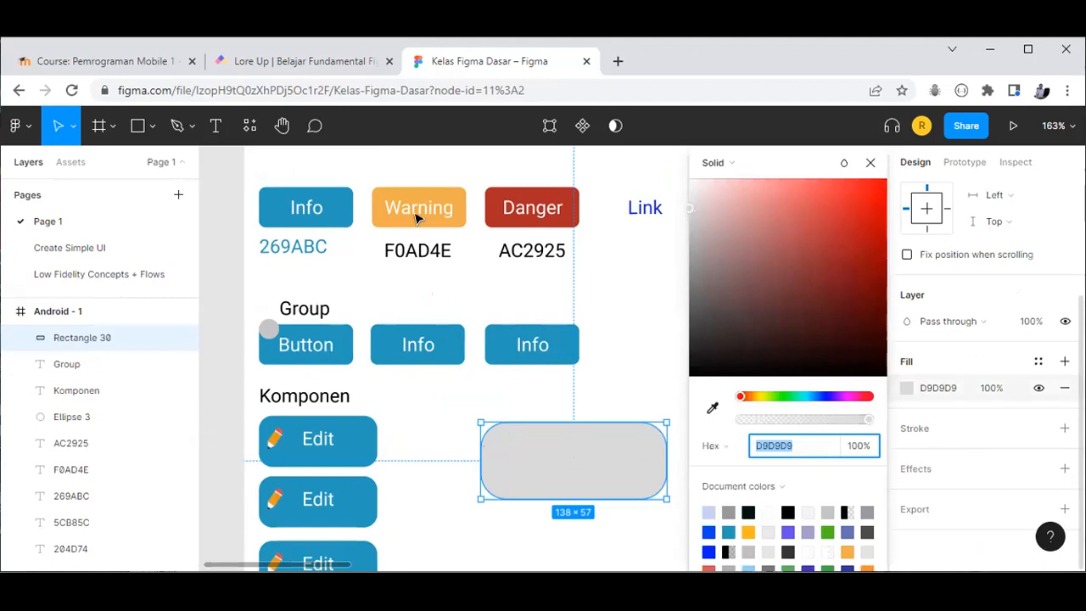
{"action": "left_click", "coordinate": [713, 412]}
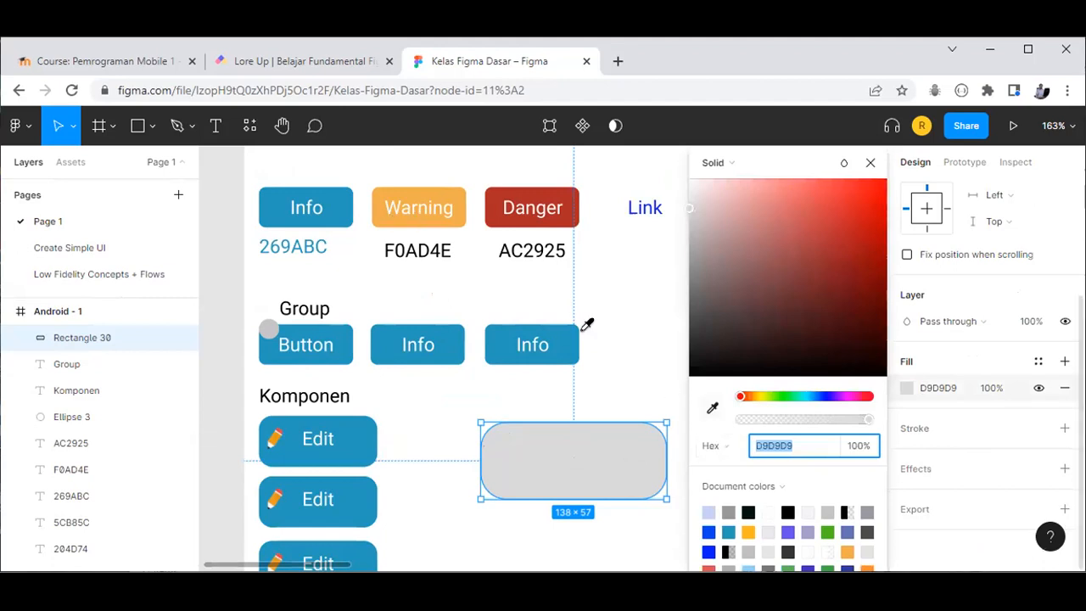
{"action": "left_click", "coordinate": [501, 340]}
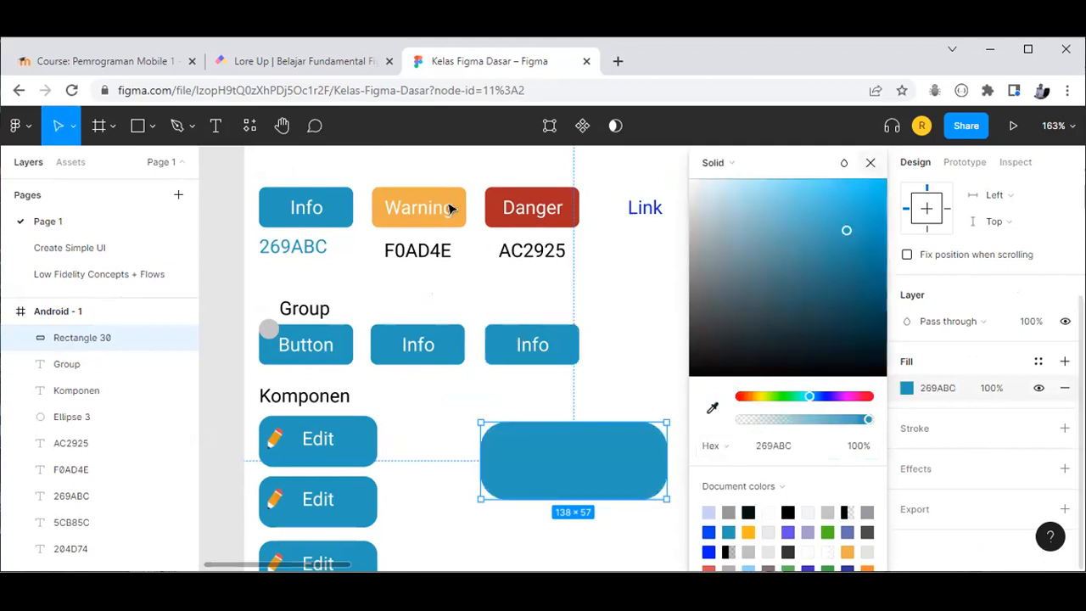
{"action": "left_click", "coordinate": [713, 410]}
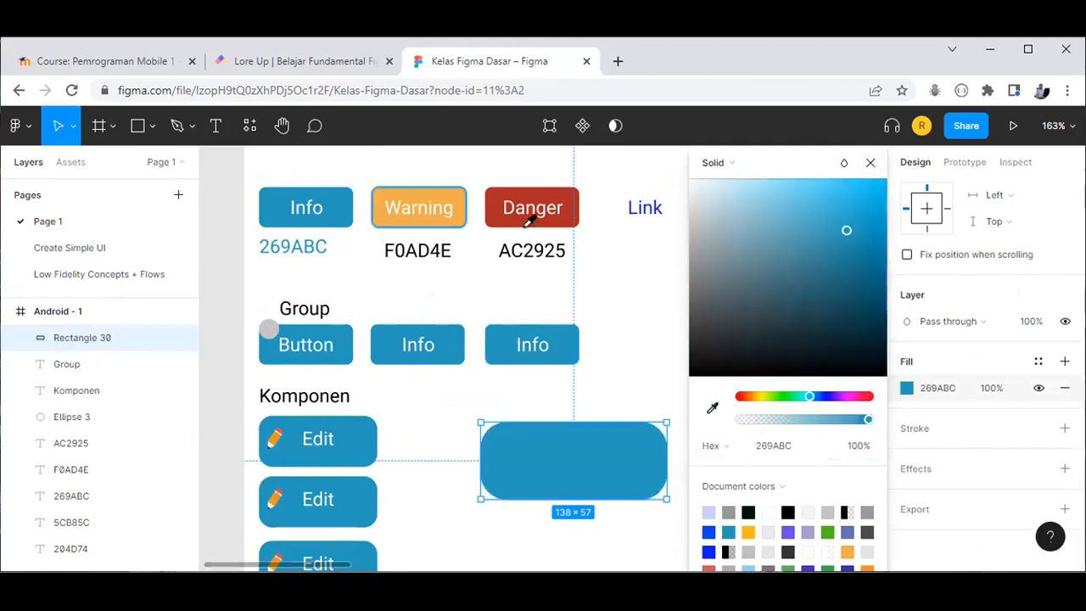
{"action": "left_click", "coordinate": [428, 200]}
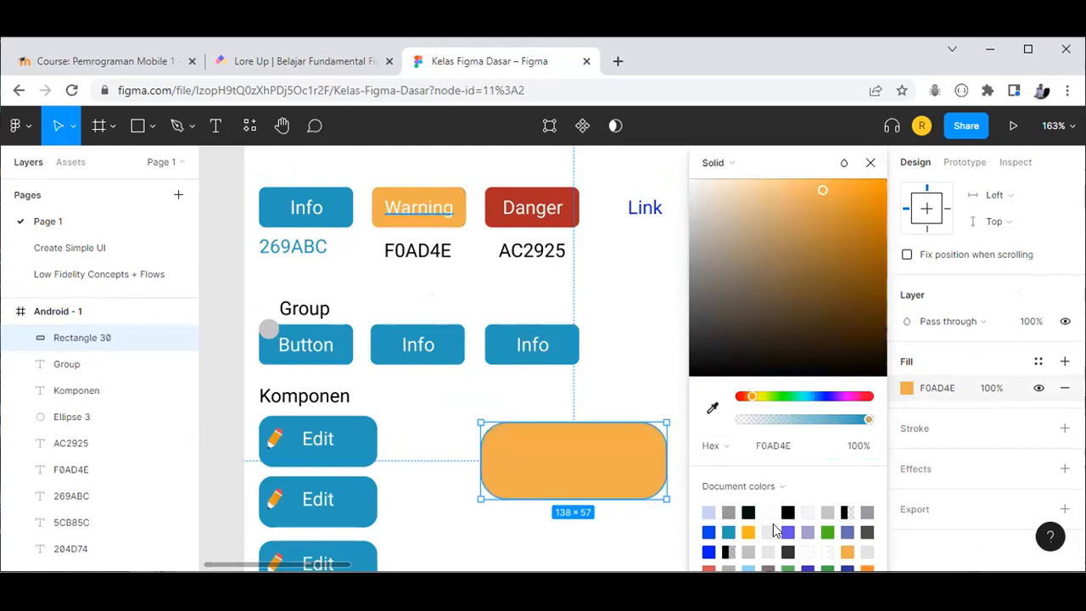
{"action": "left_click", "coordinate": [712, 410]}
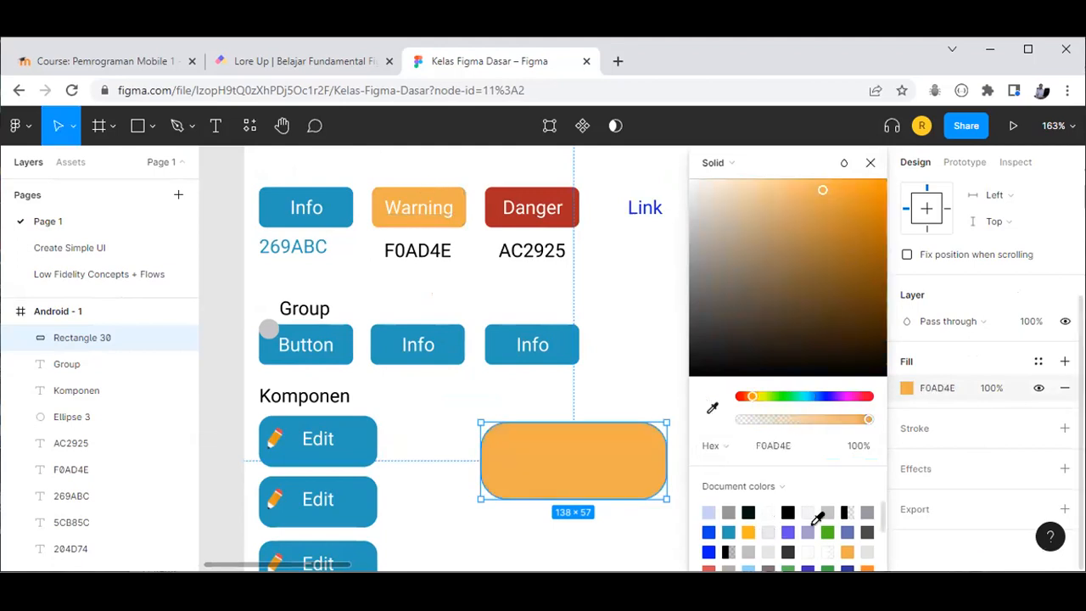
{"action": "left_click", "coordinate": [828, 531]}
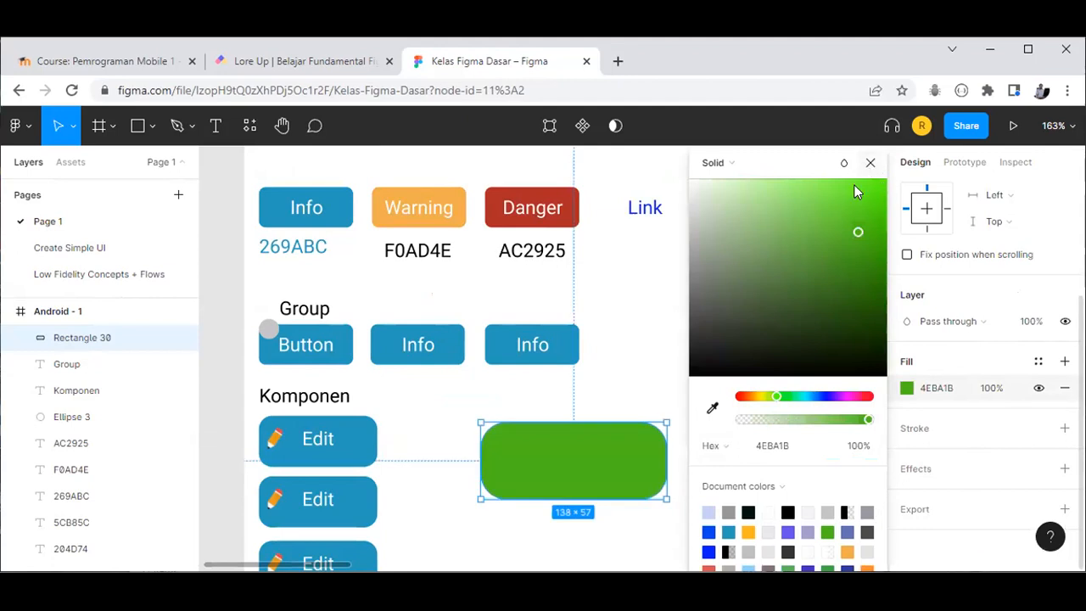
{"action": "key", "text": "Escape"}
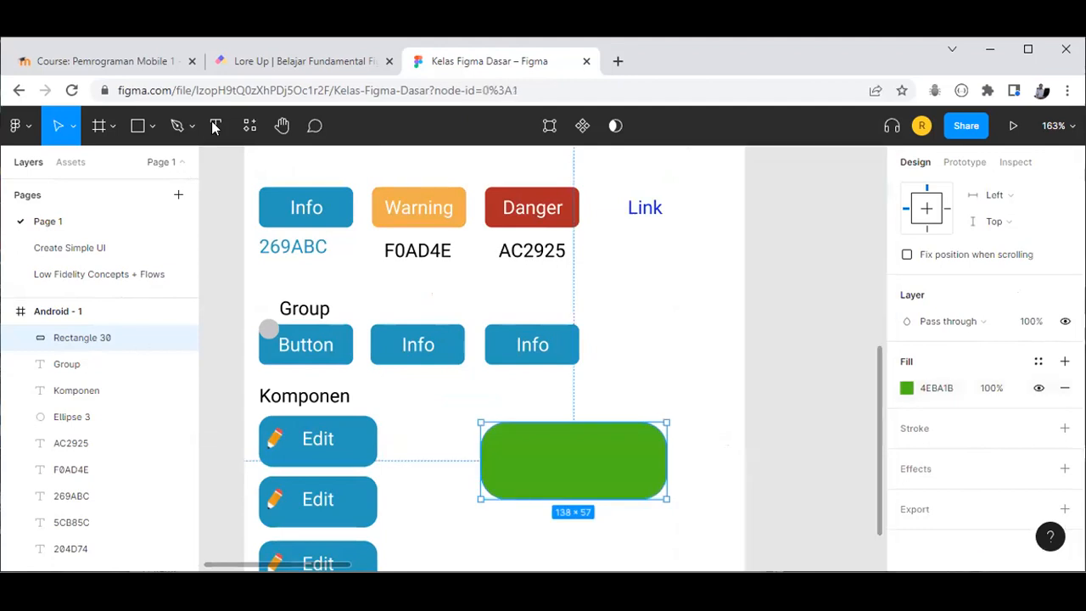
{"action": "key", "text": "Escape"}
Step: Add a 'Simpan' text label and drag it to the centre of the green rectangle
{"action": "key", "text": "t"}
{"action": "left_click", "coordinate": [527, 455]}
{"action": "type", "text": "Simpan"}
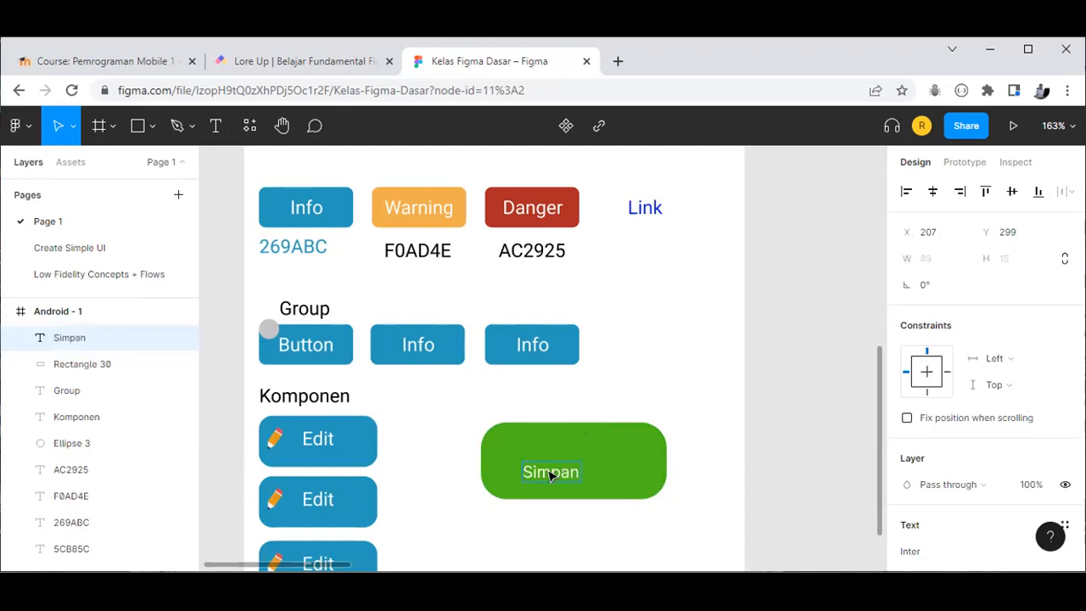
{"action": "key", "text": "Escape"}
{"action": "left_click_drag", "start_coordinate": [564, 460], "coordinate": [582, 459]}
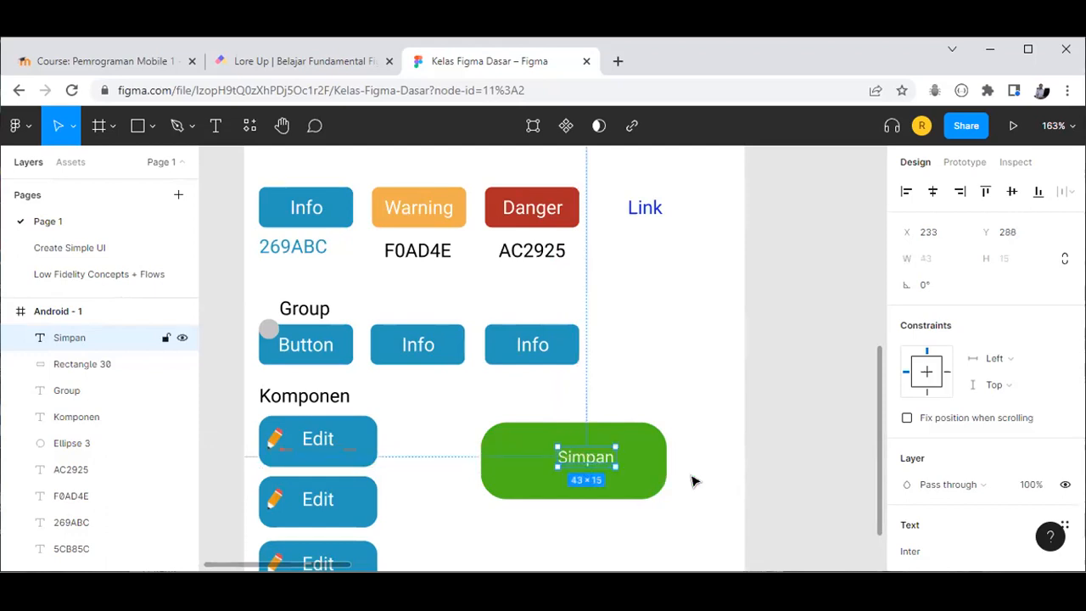
{"action": "key", "text": "Escape"}
{"action": "left_click", "coordinate": [643, 491]}
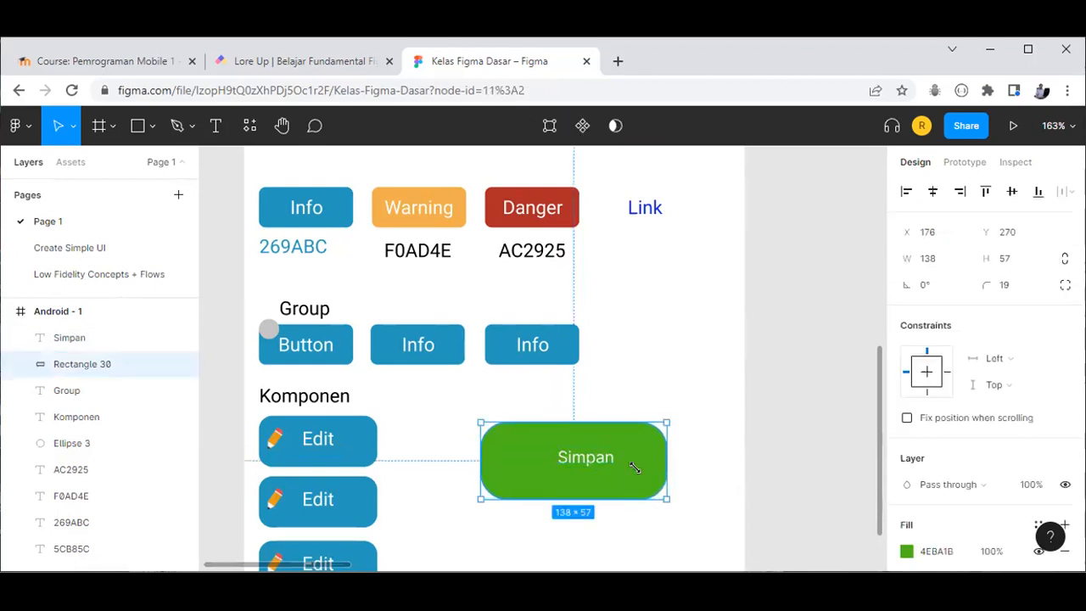
Step: Resize the green rectangle to 122×40 around 'Simpan' and set its corner radius to 5
{"action": "left_click_drag", "start_coordinate": [635, 468], "coordinate": [628, 467]}
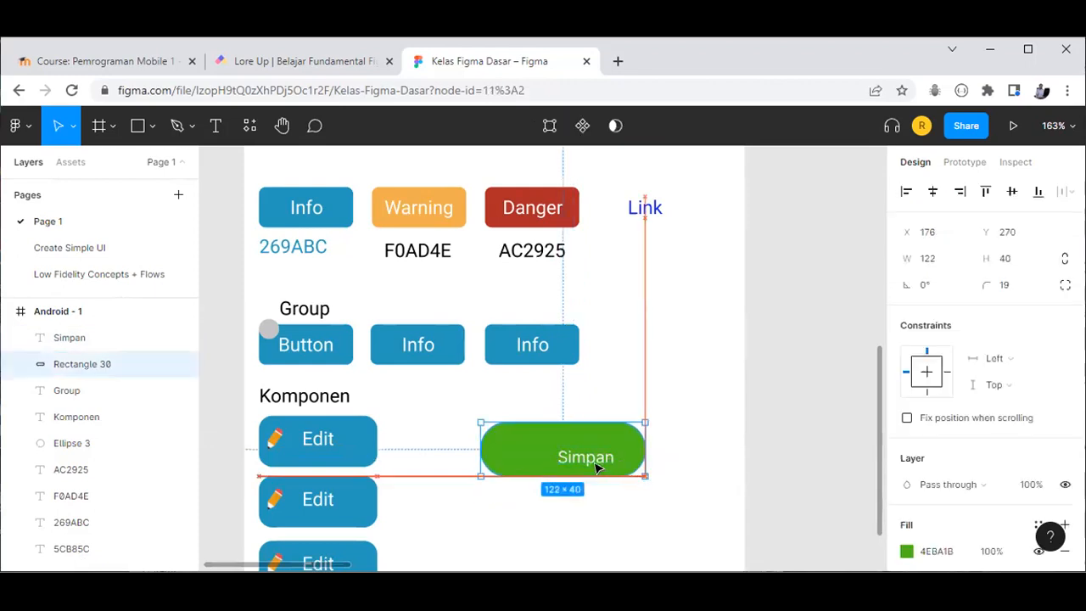
{"action": "left_click_drag", "start_coordinate": [574, 456], "coordinate": [609, 470]}
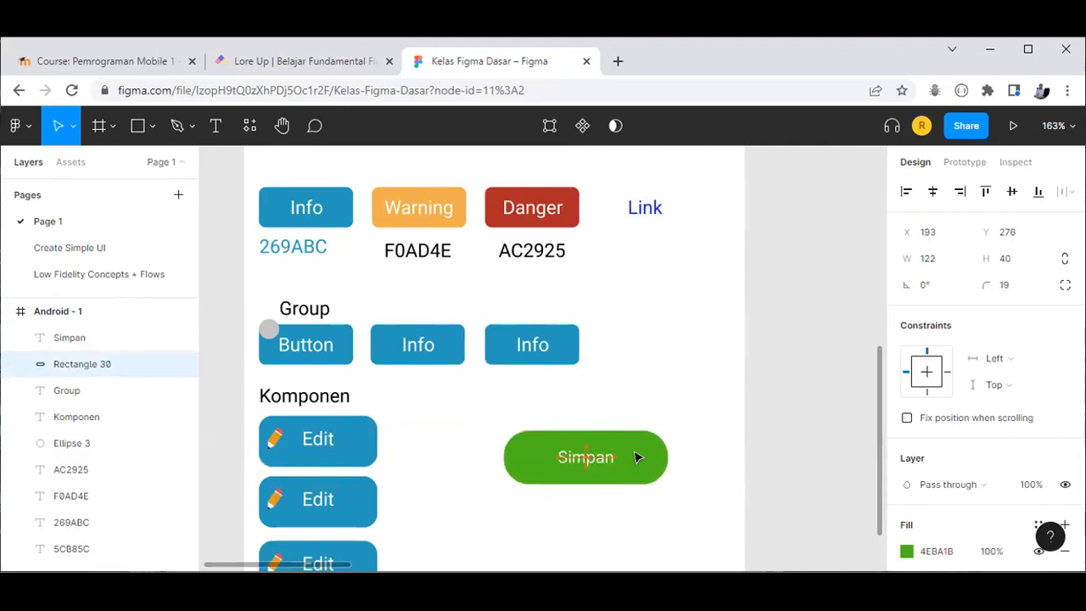
{"action": "left_click", "coordinate": [679, 487]}
{"action": "key", "text": "ctrl+z"}
{"action": "left_click", "coordinate": [1005, 286]}
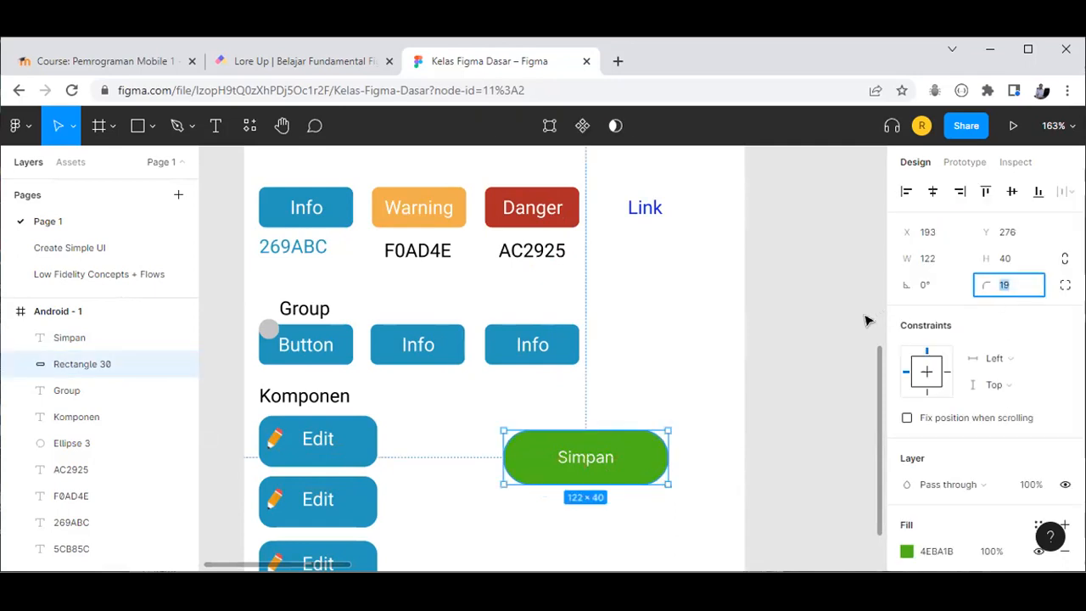
{"action": "type", "text": "5"}
{"action": "key", "text": "Return"}
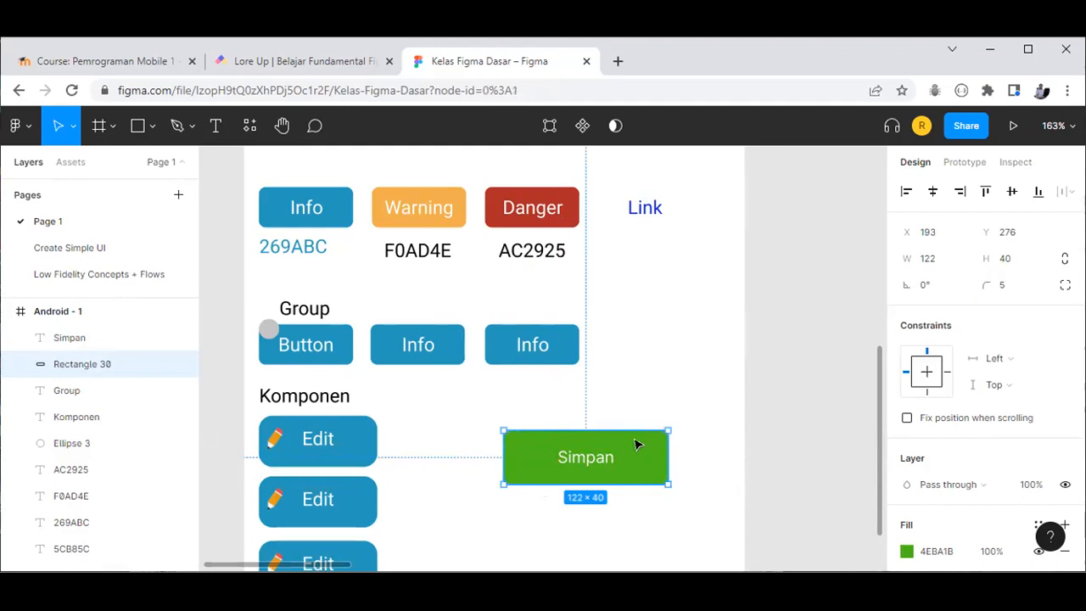
{"action": "key", "text": "Escape"}
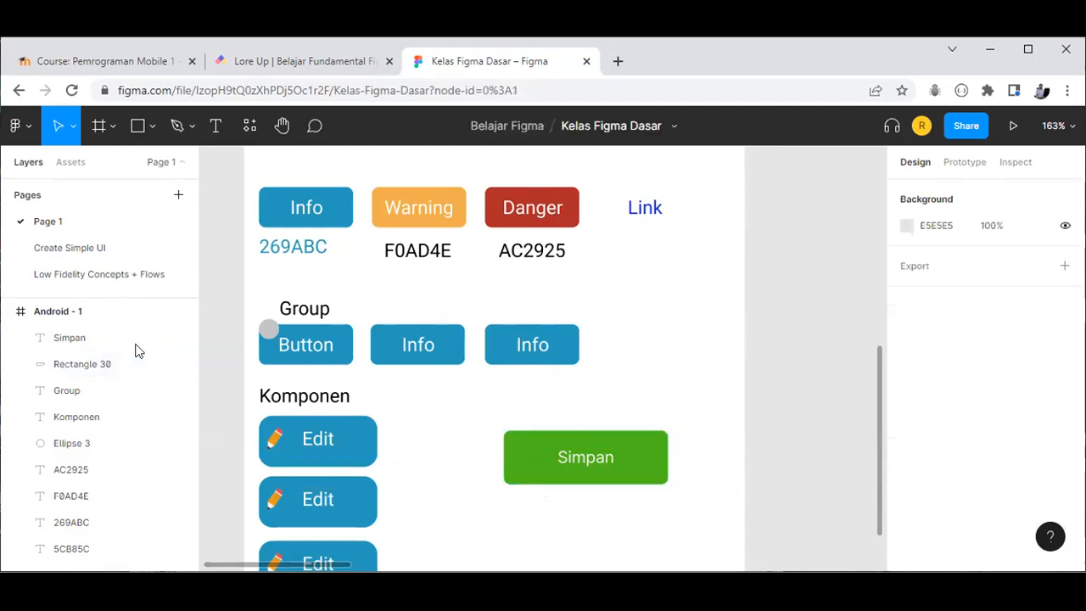
{"action": "left_click", "coordinate": [95, 127]}
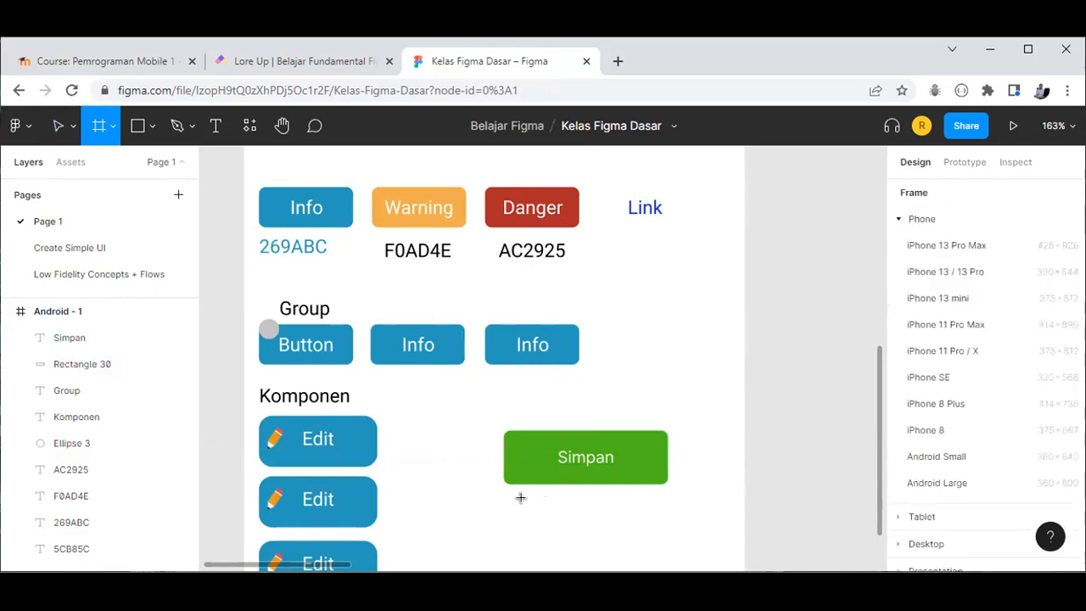
Step: Draw an 84×28 frame below the Simpan button and fill it blue 269ABC
{"action": "scroll", "coordinate": [520, 498], "scroll_direction": "down", "scroll_amount": 2}
{"action": "left_click_drag", "start_coordinate": [600, 509], "coordinate": [628, 501]}
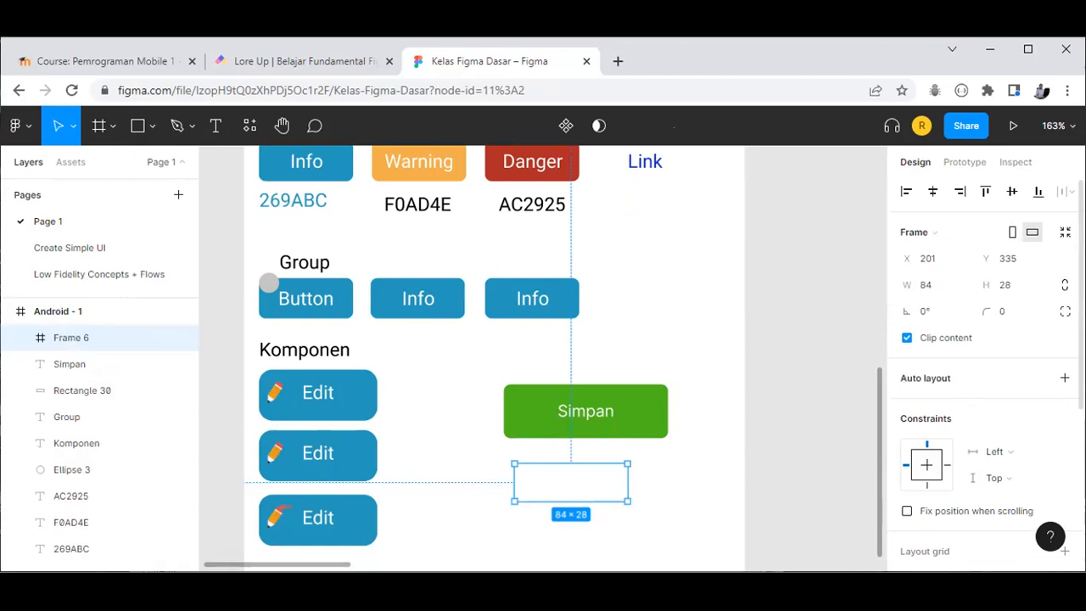
{"action": "scroll", "coordinate": [1052, 414], "scroll_direction": "down", "scroll_amount": 3}
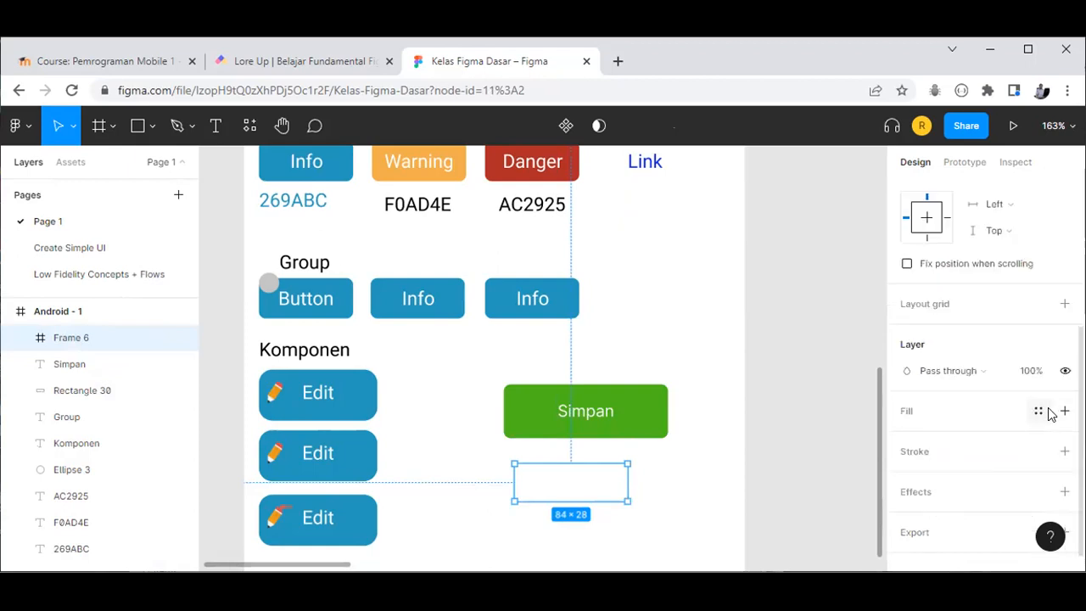
{"action": "scroll", "coordinate": [1046, 412], "scroll_direction": "down", "scroll_amount": 1}
{"action": "left_click", "coordinate": [1064, 388]}
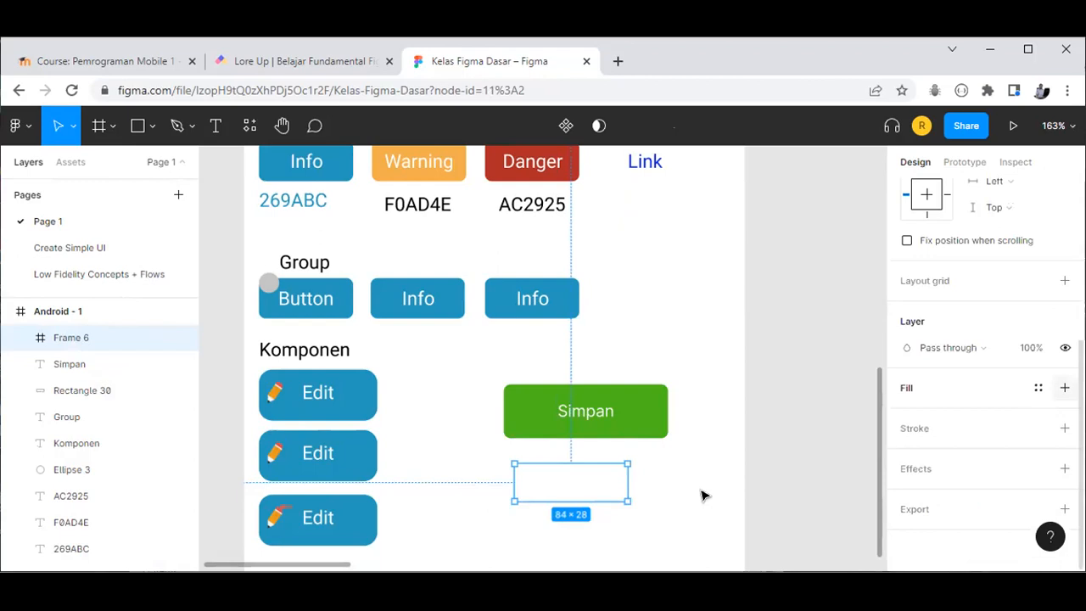
{"action": "left_click", "coordinate": [907, 414]}
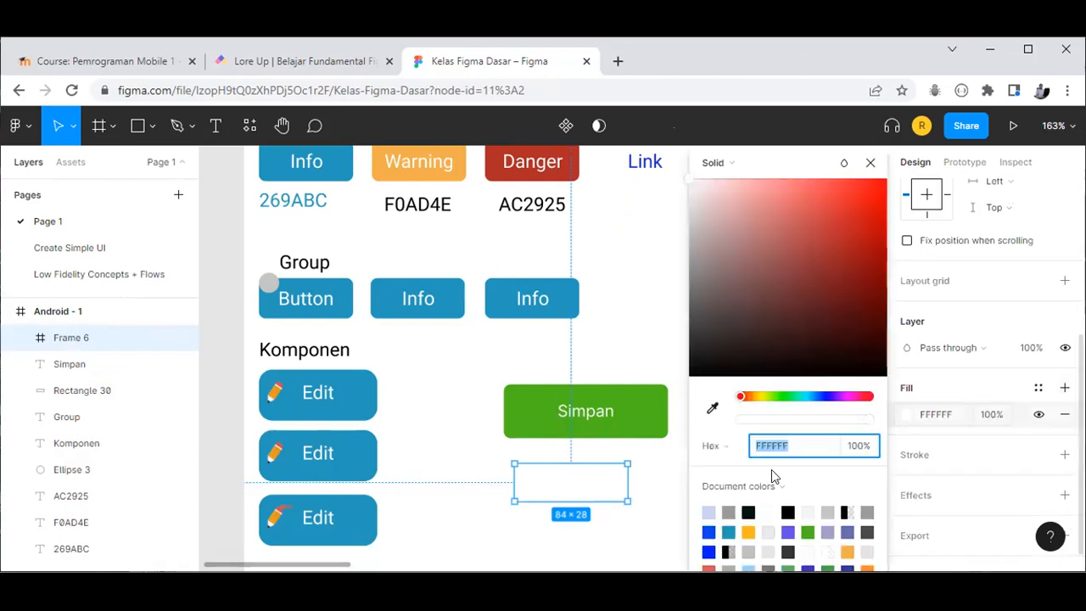
{"action": "left_click", "coordinate": [729, 531]}
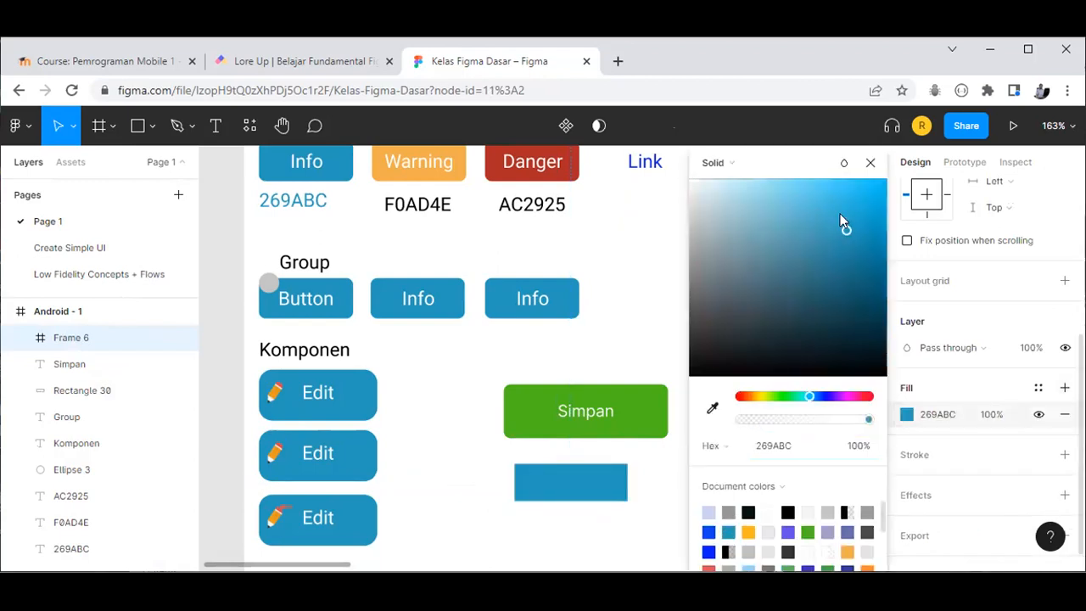
{"action": "left_click", "coordinate": [573, 466]}
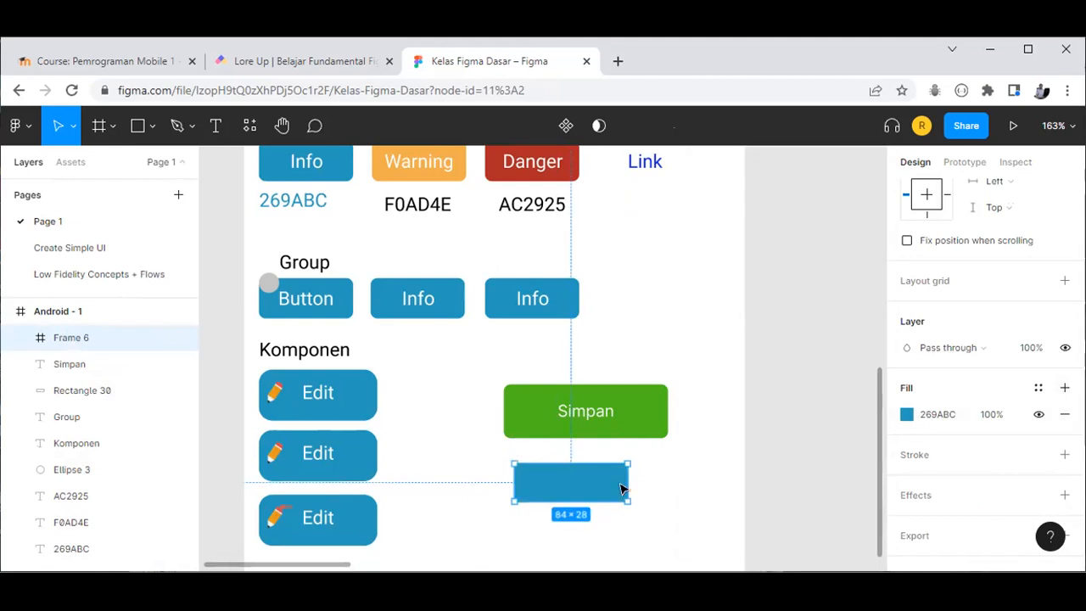
Step: Give the blue frame a corner radius of 5
{"action": "scroll", "coordinate": [739, 441], "scroll_direction": "up", "scroll_amount": 2}
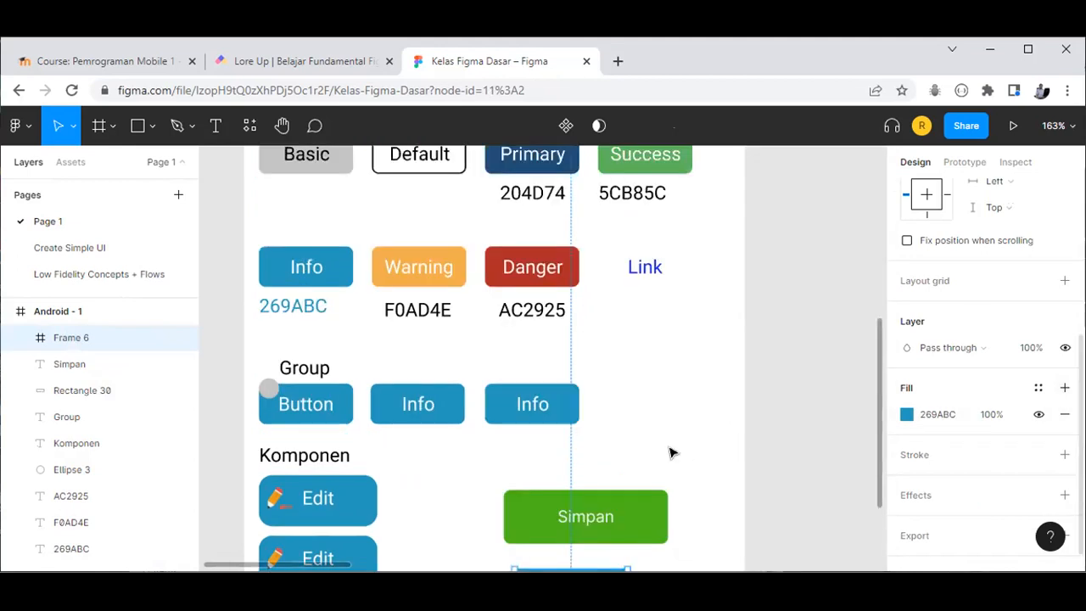
{"action": "scroll", "coordinate": [645, 433], "scroll_direction": "down", "scroll_amount": 4}
{"action": "left_click", "coordinate": [609, 422]}
{"action": "key", "text": "Escape"}
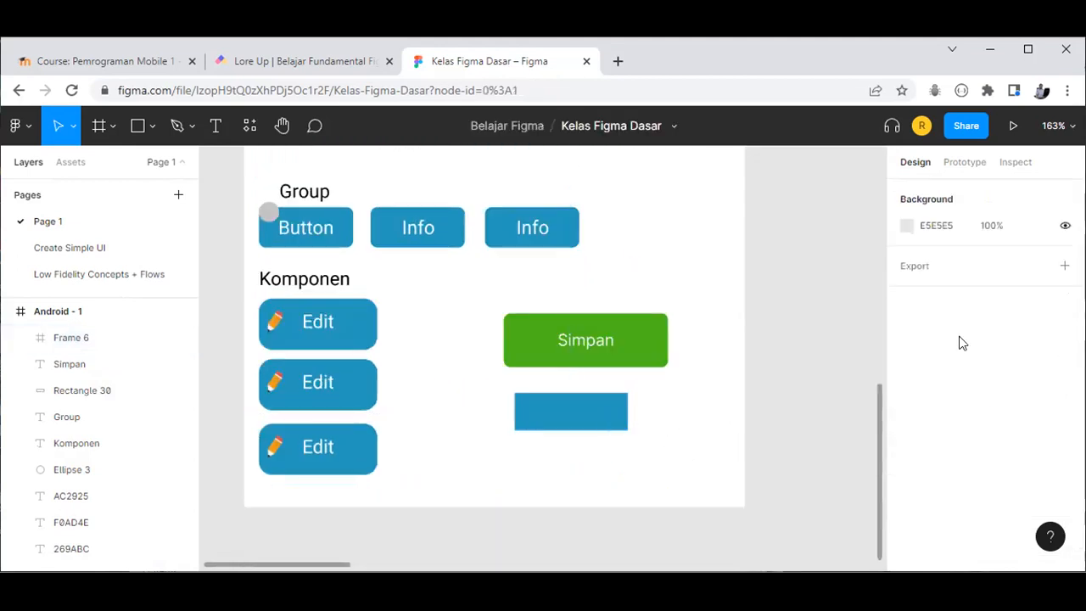
{"action": "key", "text": "ctrl+z"}
{"action": "left_click", "coordinate": [1011, 316]}
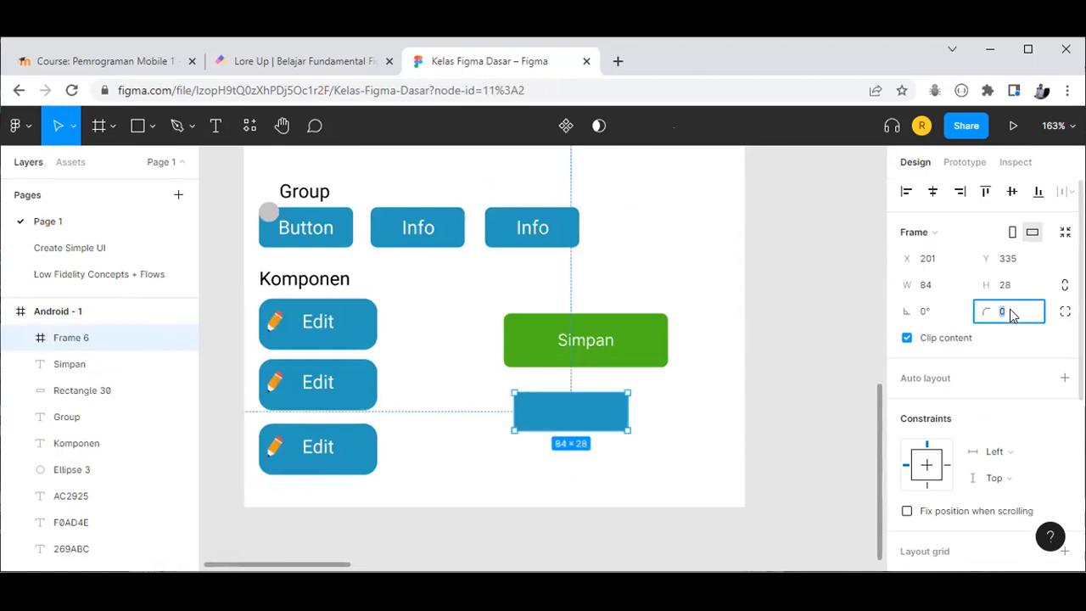
{"action": "type", "text": "5"}
{"action": "key", "text": "Return"}
{"action": "left_click", "coordinate": [625, 421]}
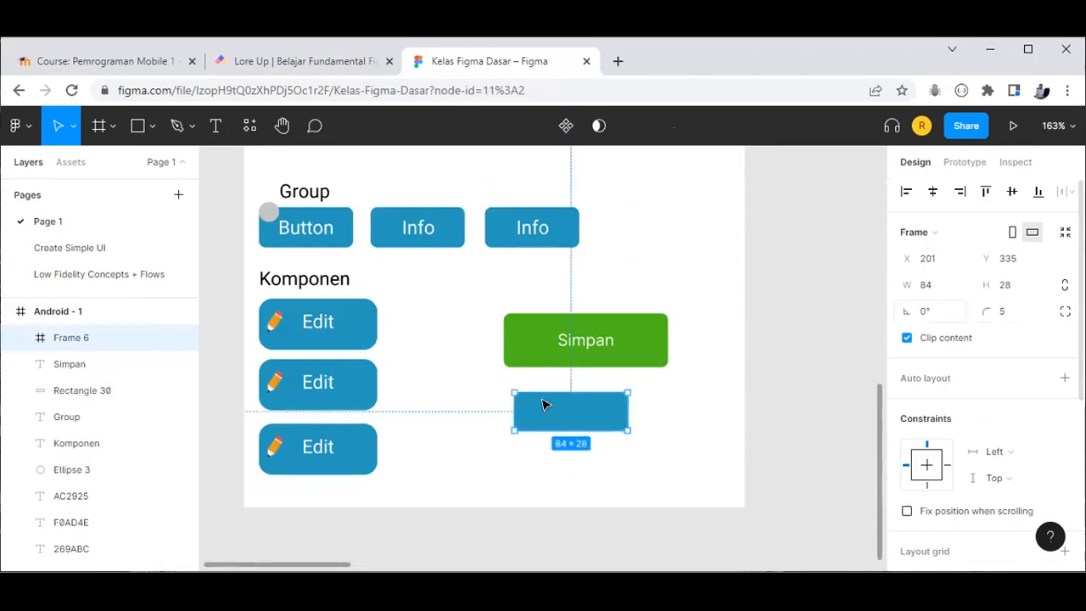
{"action": "left_click", "coordinate": [652, 407]}
{"action": "key", "text": "ctrl+z"}
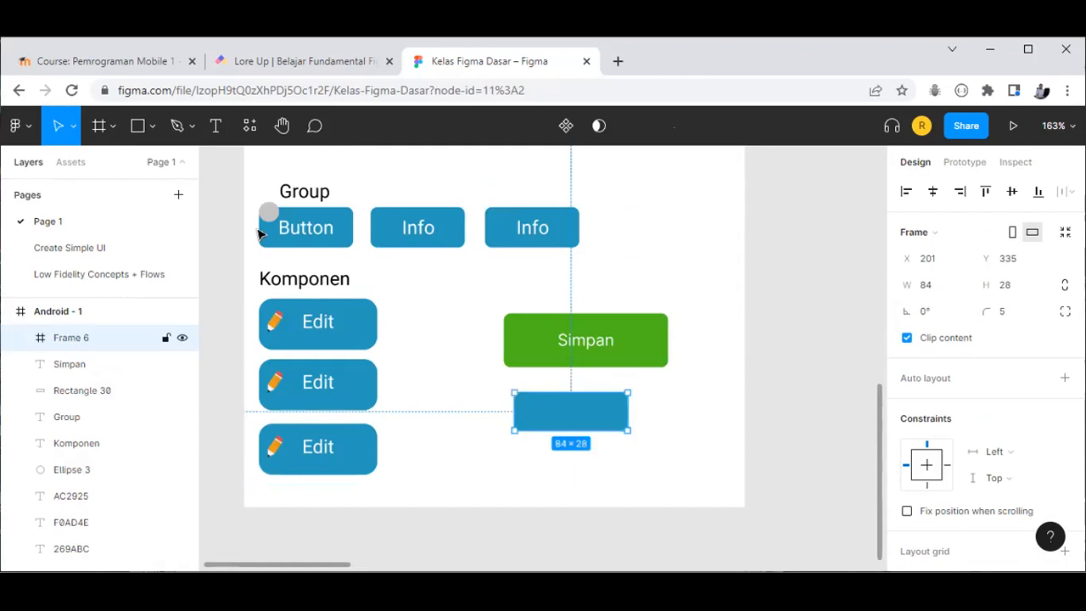
{"action": "key", "text": "Escape"}
{"action": "left_click", "coordinate": [216, 125]}
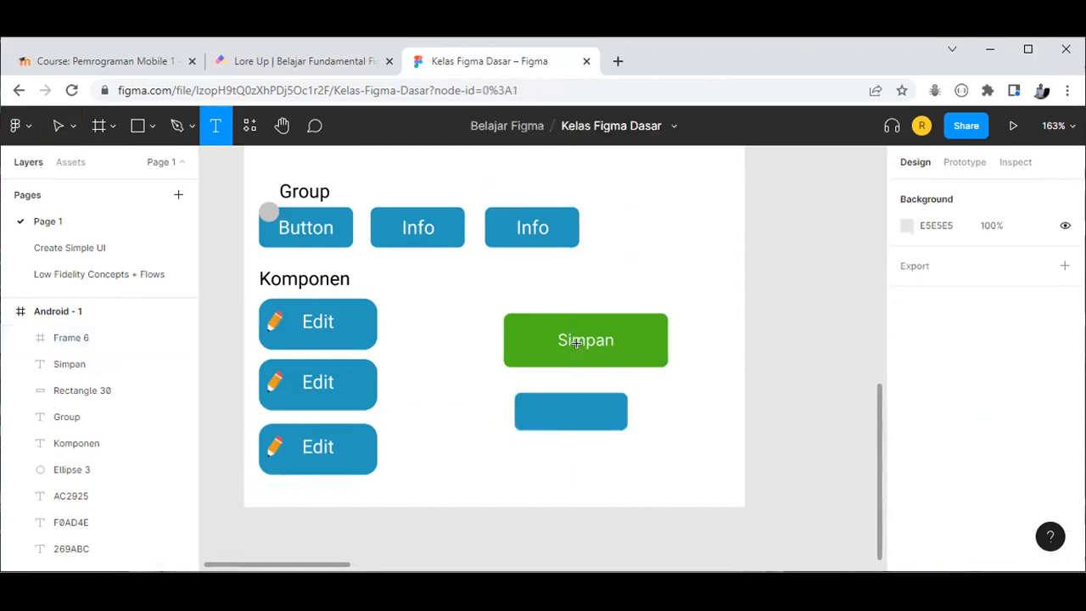
Step: Type 'Klik Link selanjutnya' inside blue Frame 6 and apply auto layout so it hugs the text at 115×15
{"action": "left_click", "coordinate": [534, 409]}
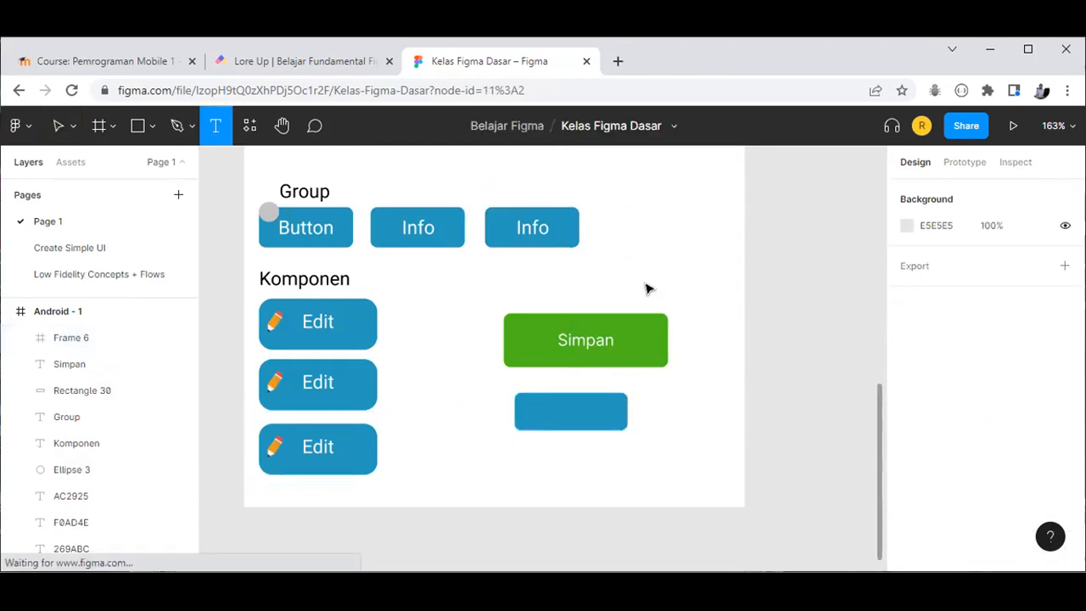
{"action": "key", "text": "Escape"}
{"action": "type", "text": "Klik Link selanjutnya"}
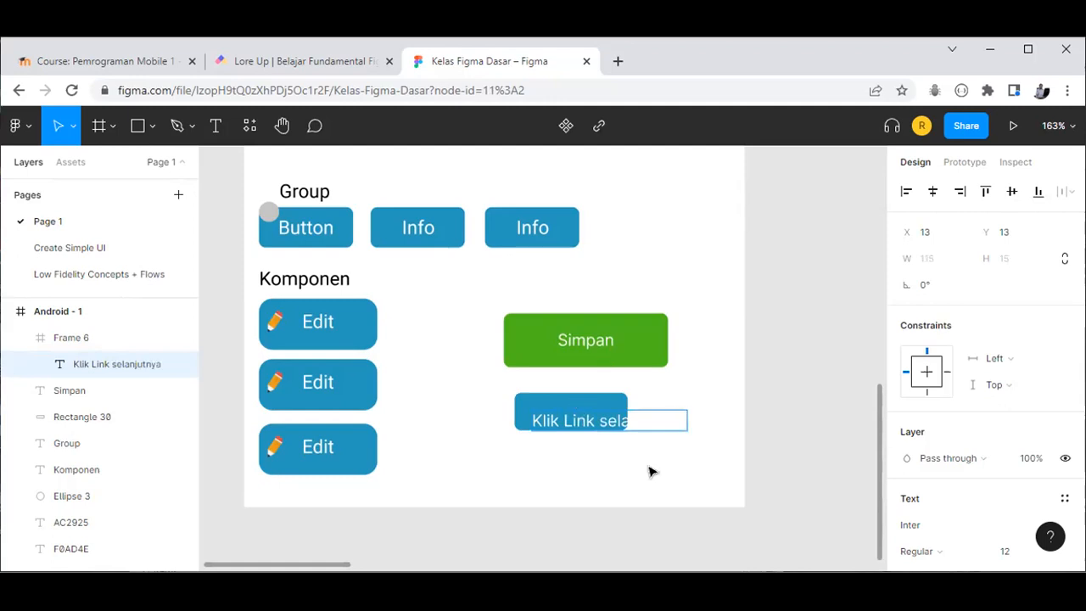
{"action": "key", "text": "Escape"}
{"action": "key", "text": "Escape"}
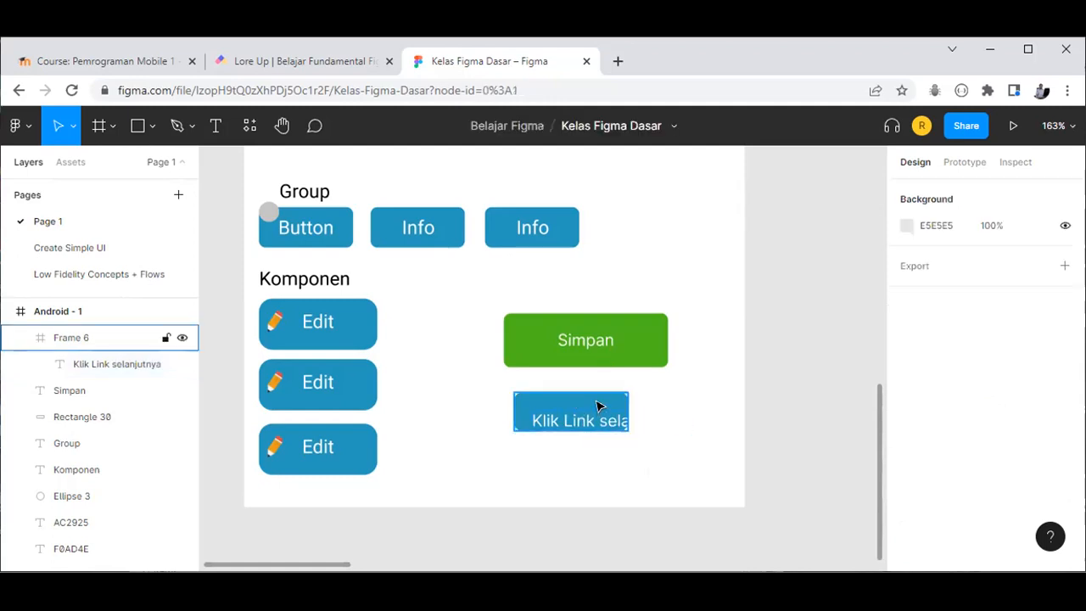
{"action": "left_click", "coordinate": [598, 406]}
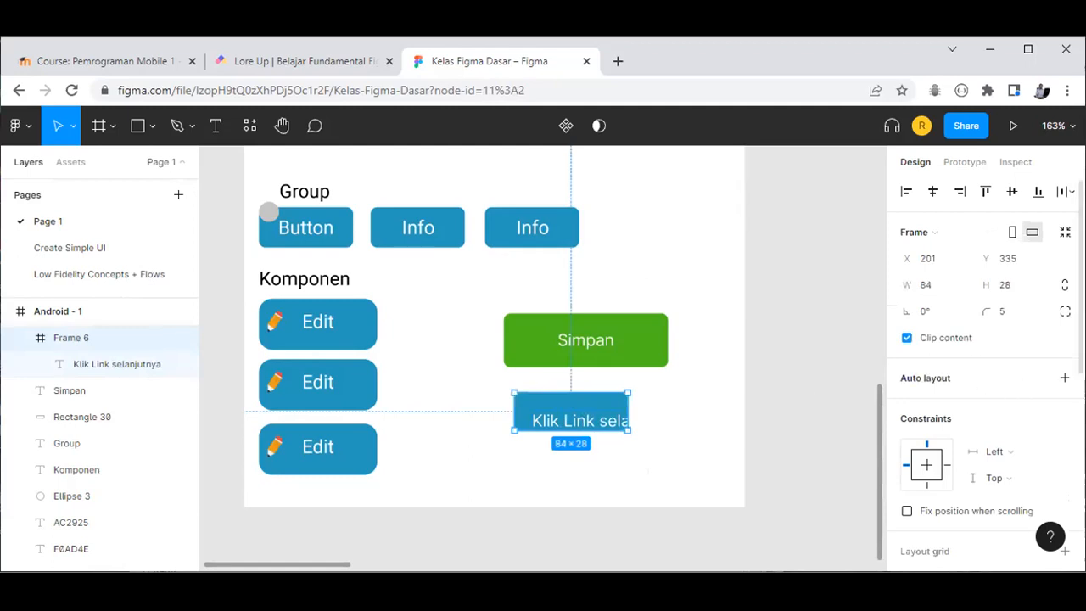
{"action": "key", "text": "shift+a"}
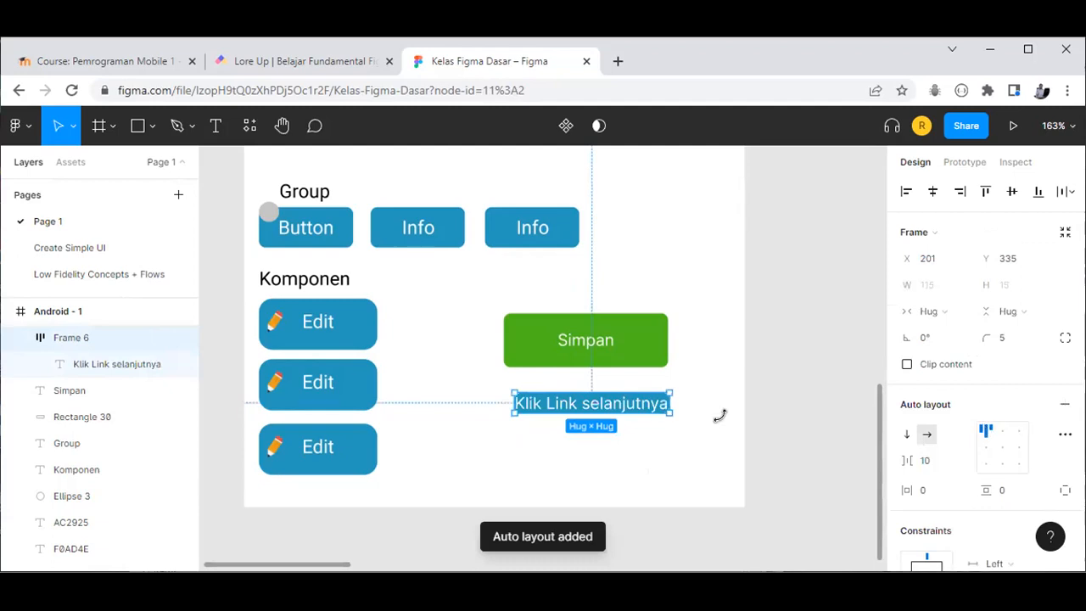
{"action": "double_click", "coordinate": [630, 408]}
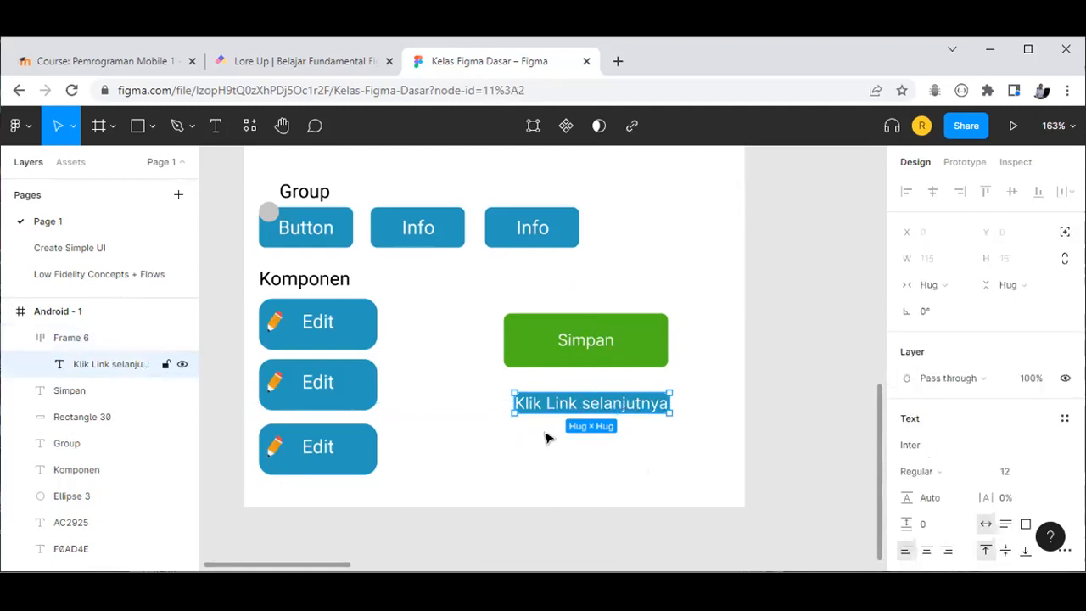
{"action": "key", "text": "Escape"}
{"action": "double_click", "coordinate": [136, 363]}
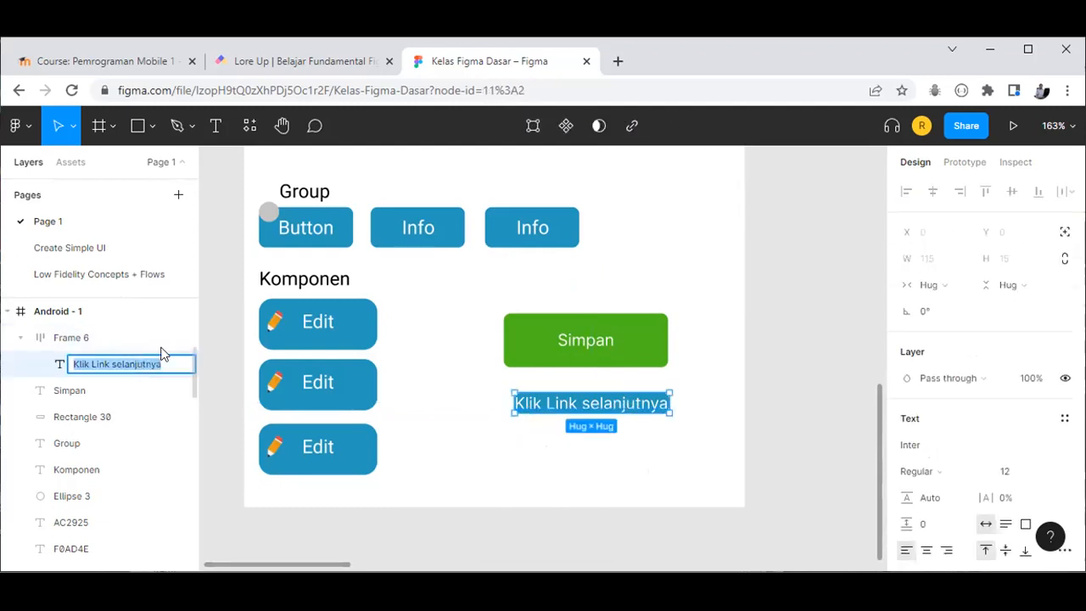
{"action": "type", "text": "K"}
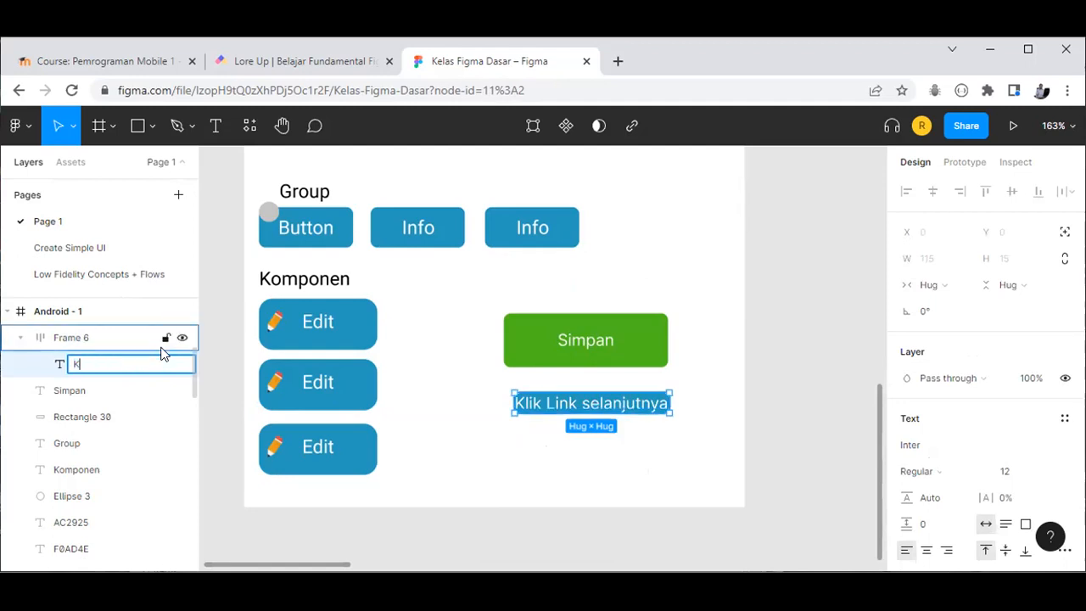
{"action": "type", "text": "lik"}
{"action": "key", "text": "Return"}
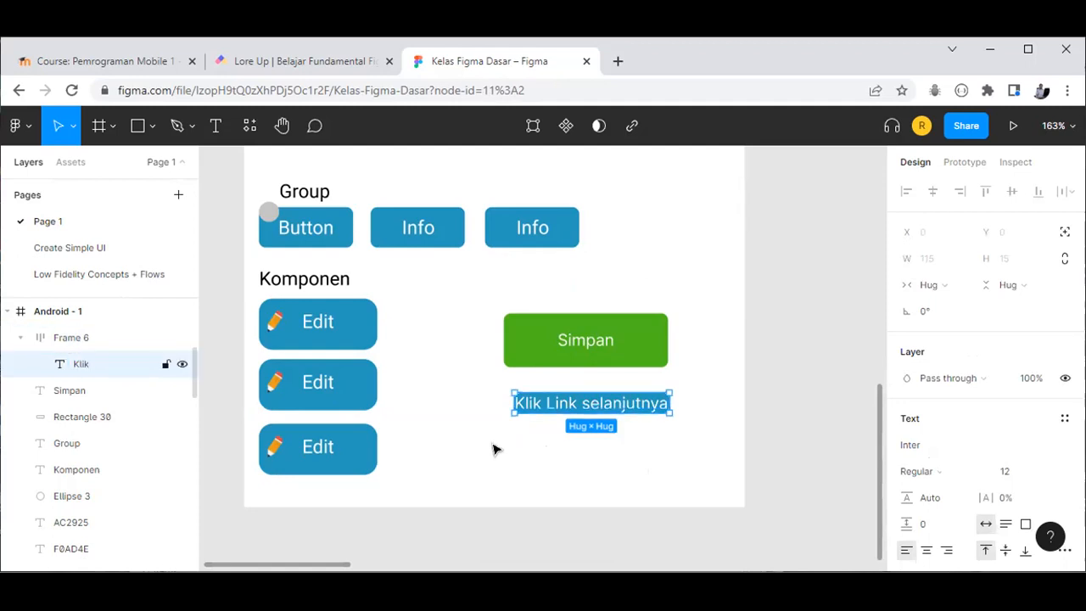
{"action": "key", "text": "Escape"}
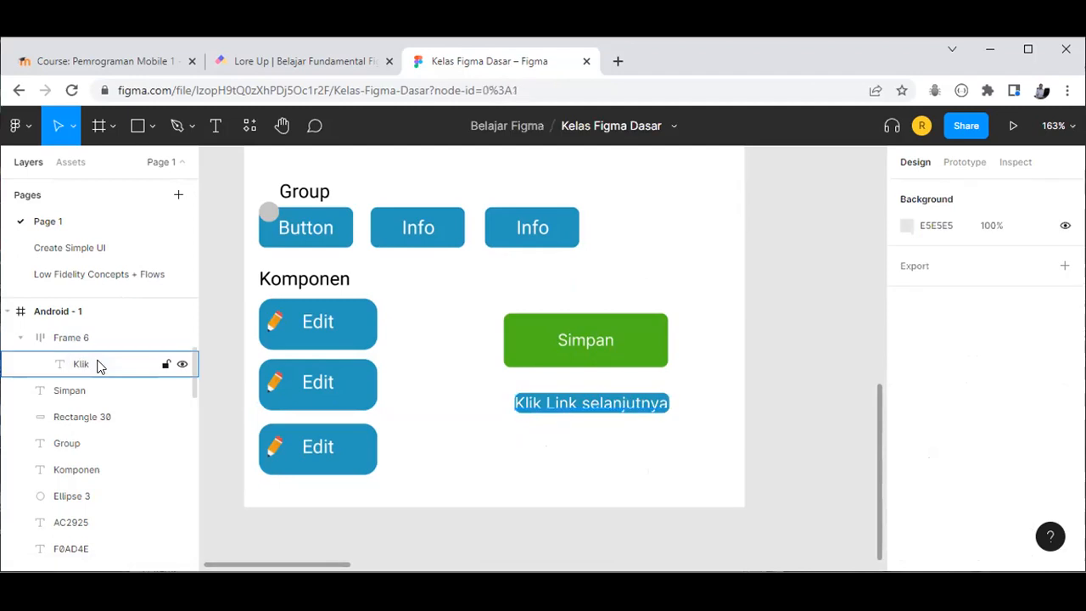
{"action": "left_click", "coordinate": [97, 365]}
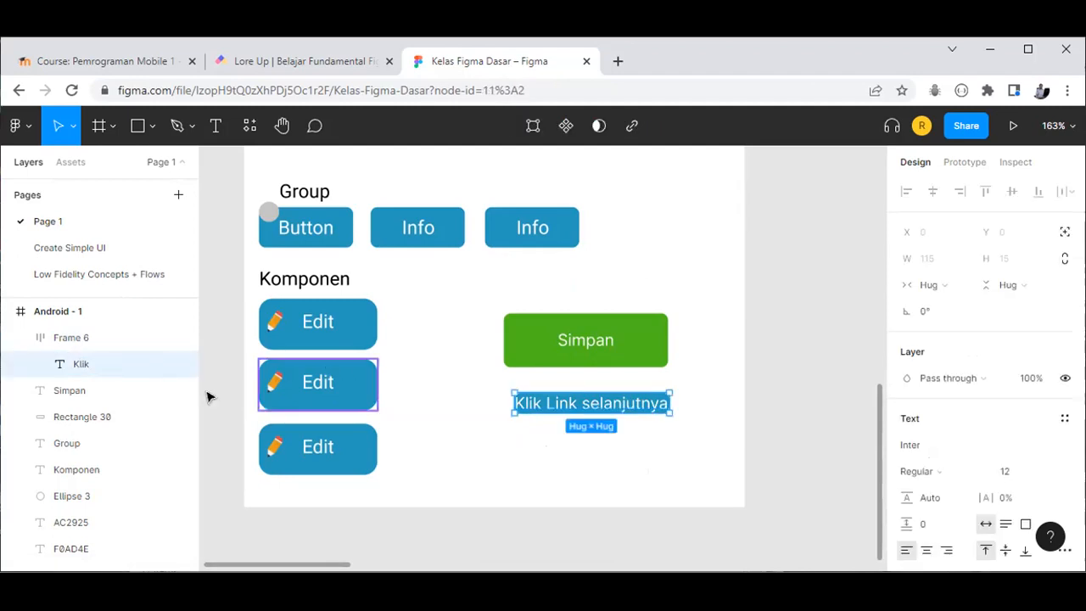
{"action": "left_click", "coordinate": [465, 454]}
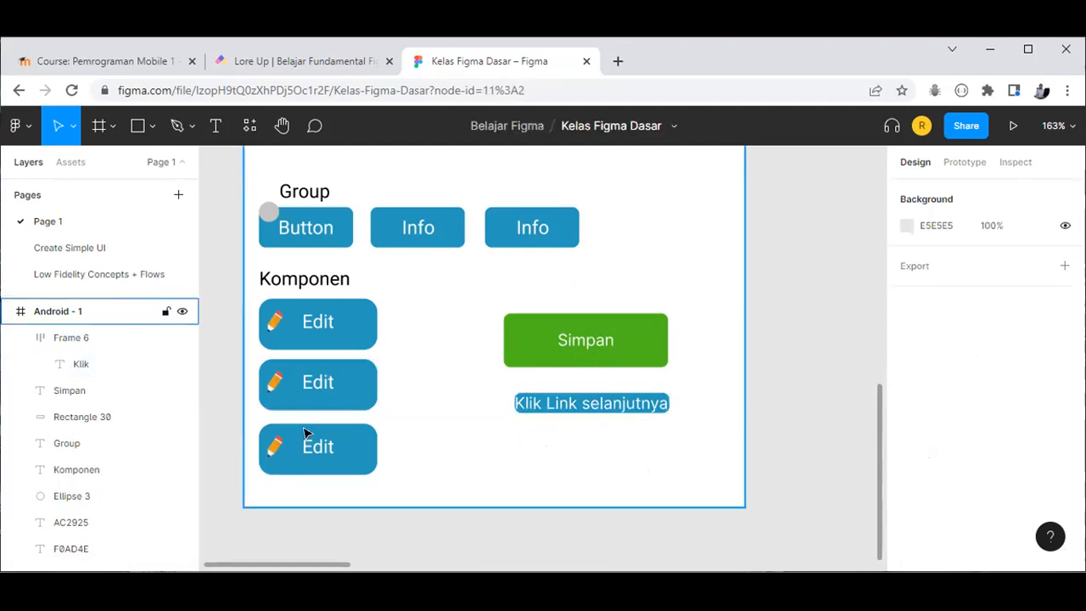
{"action": "left_click", "coordinate": [180, 375]}
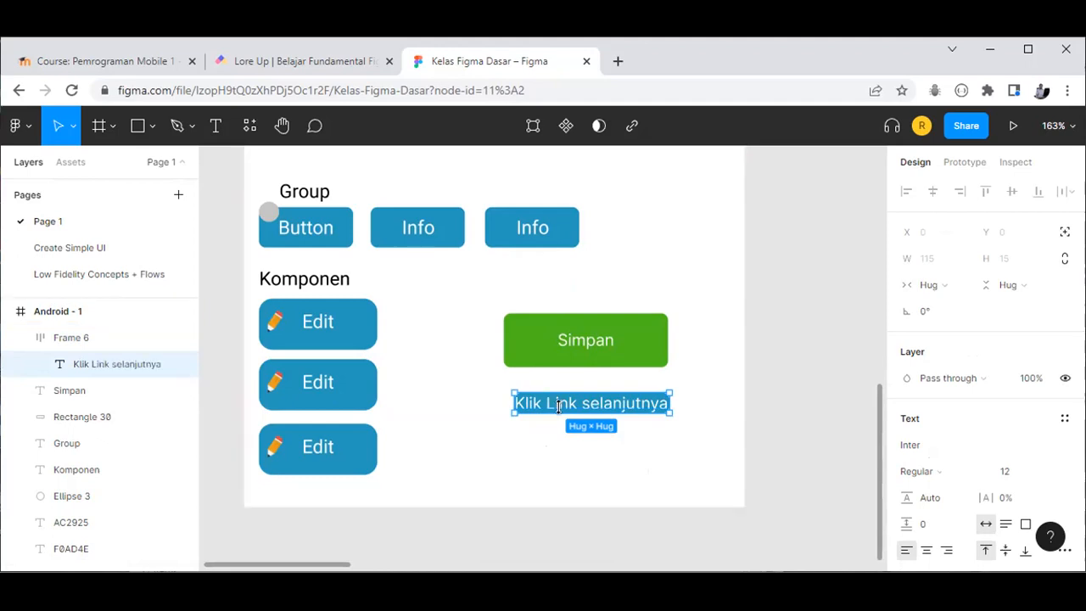
Step: Replace the label's text with two lines: 'Testsdvkjd' and 'sdvs;djjvmmeove'
{"action": "double_click", "coordinate": [638, 403]}
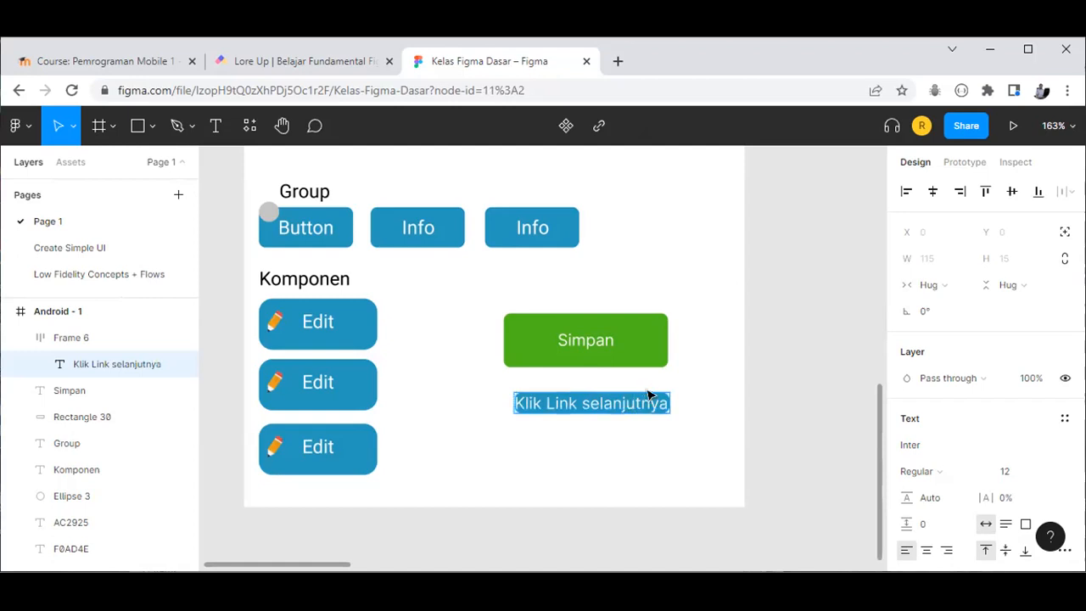
{"action": "type", "text": "Test"}
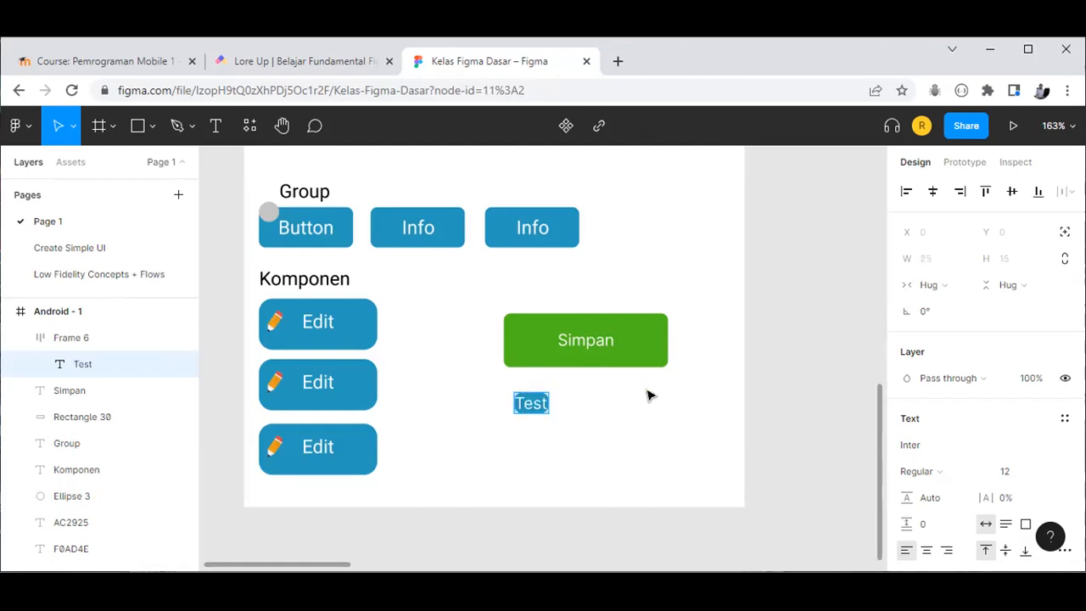
{"action": "type", "text": "sdvkjd"}
{"action": "key", "text": "Return"}
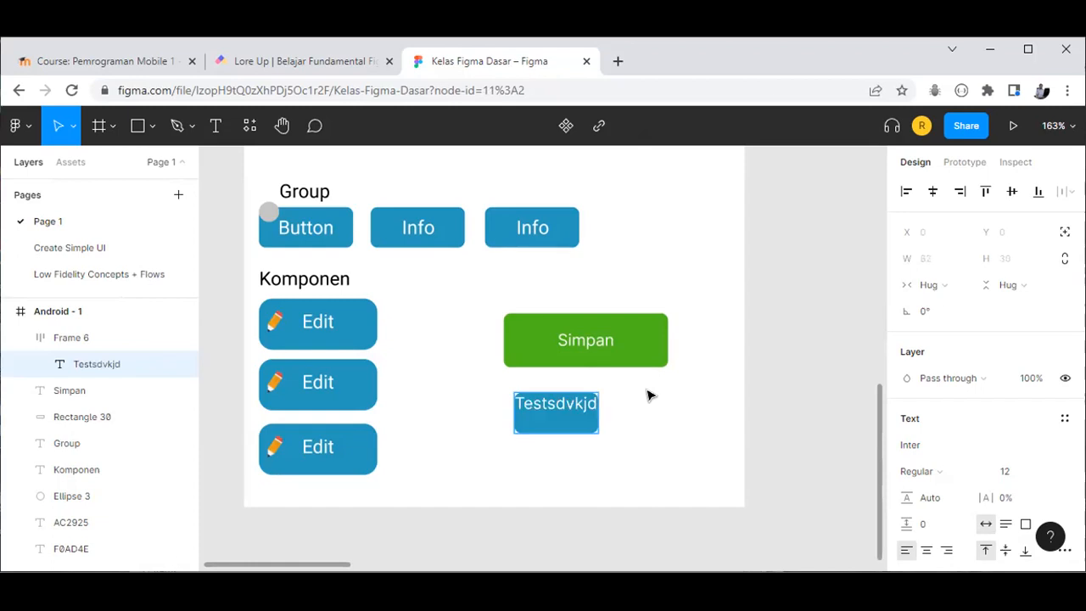
{"action": "type", "text": "sdvs;djjvmmeove"}
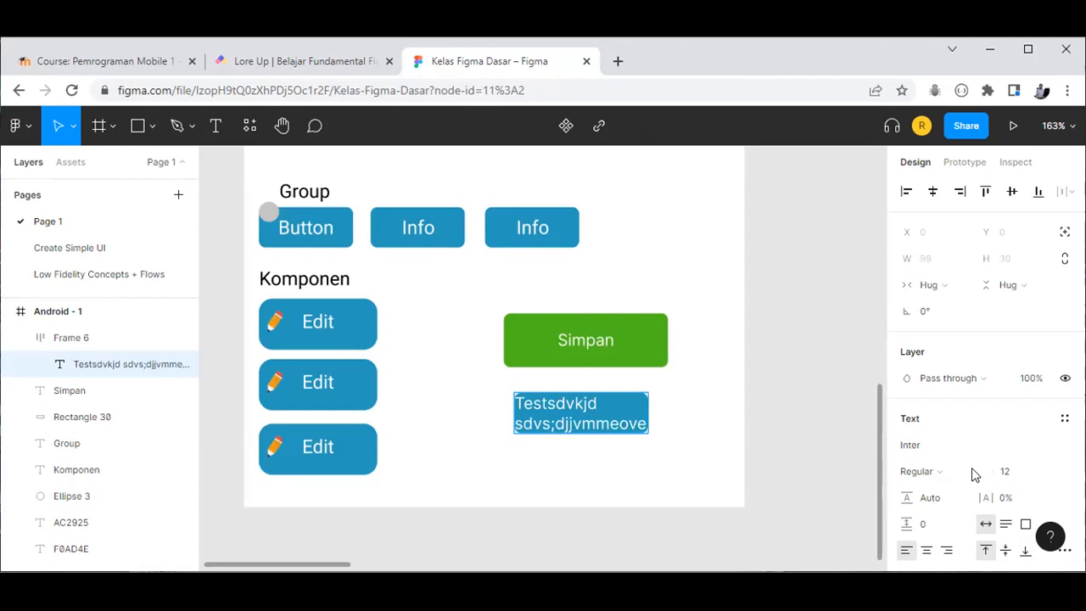
Step: Centre-align the two-line label text and deselect the box
{"action": "scroll", "coordinate": [967, 485], "scroll_direction": "down", "scroll_amount": 2}
{"action": "scroll", "coordinate": [929, 392], "scroll_direction": "down", "scroll_amount": 2}
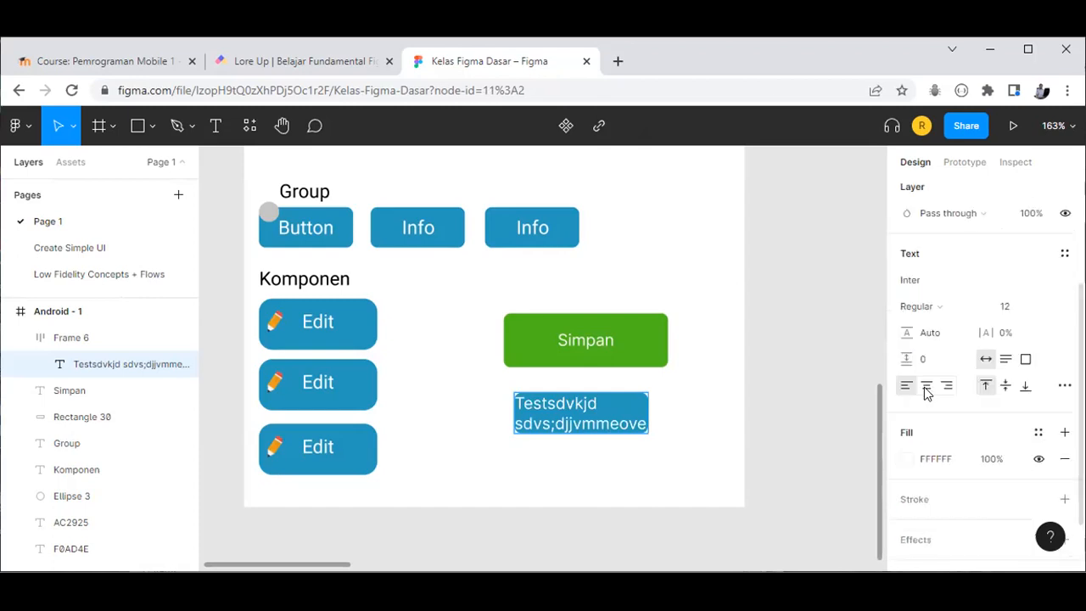
{"action": "left_click", "coordinate": [926, 387]}
{"action": "left_click", "coordinate": [948, 386]}
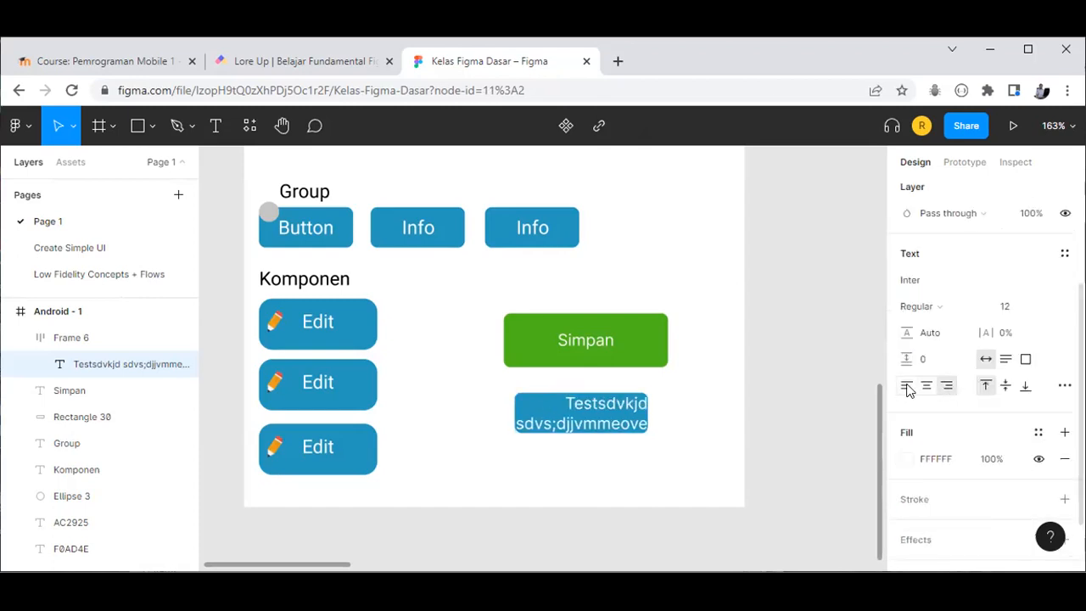
{"action": "left_click", "coordinate": [907, 387]}
{"action": "left_click", "coordinate": [927, 386]}
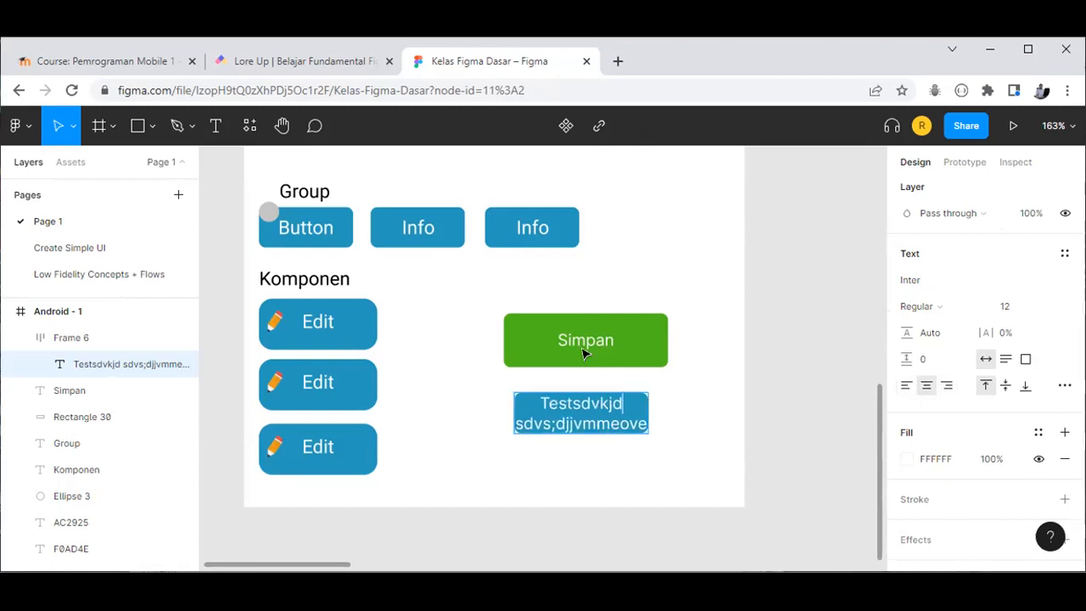
{"action": "key", "text": "Escape"}
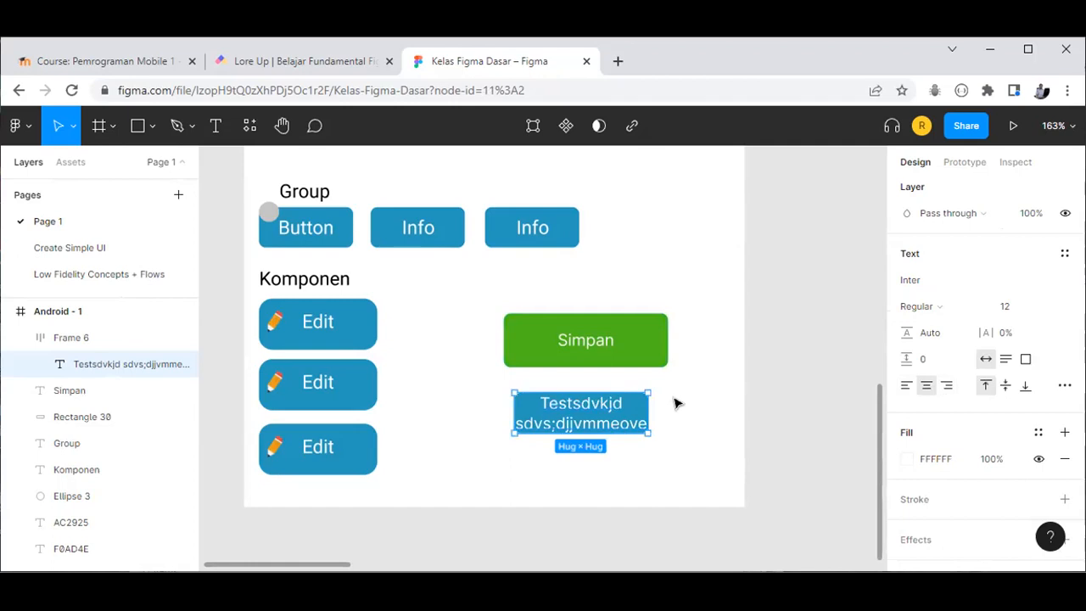
{"action": "left_click", "coordinate": [376, 281]}
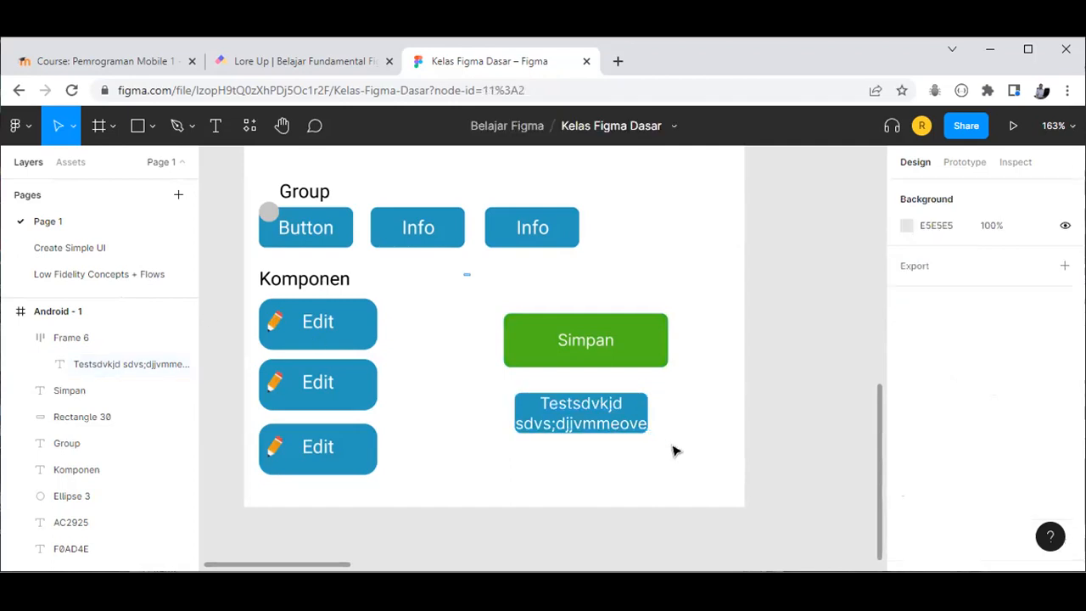
Step: Delete the green Simpan button together with the text box beneath it
{"action": "left_click_drag", "start_coordinate": [466, 274], "coordinate": [675, 451]}
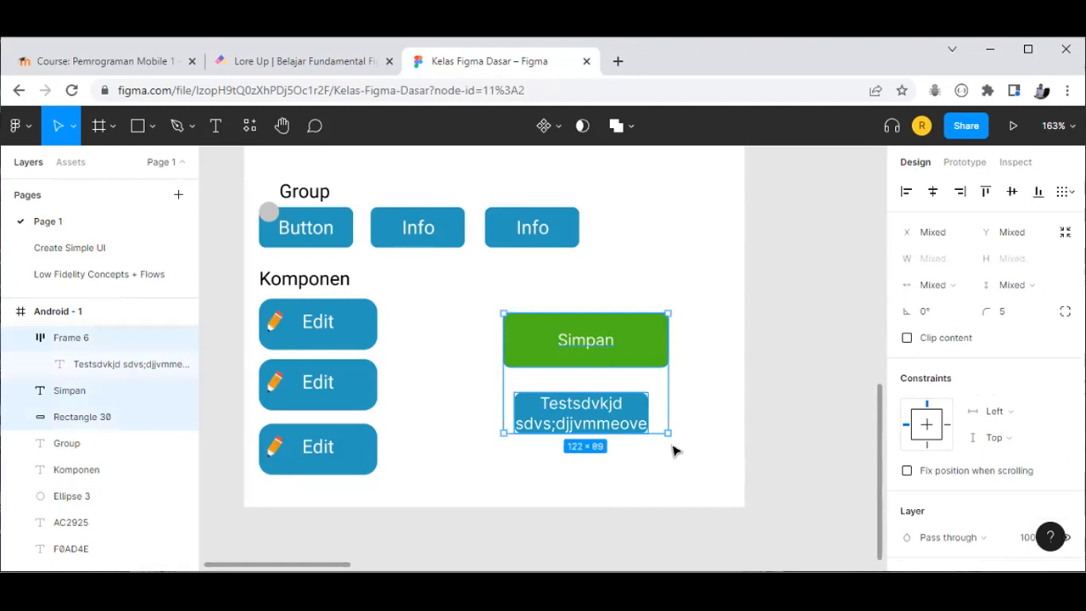
{"action": "key", "text": "Delete"}
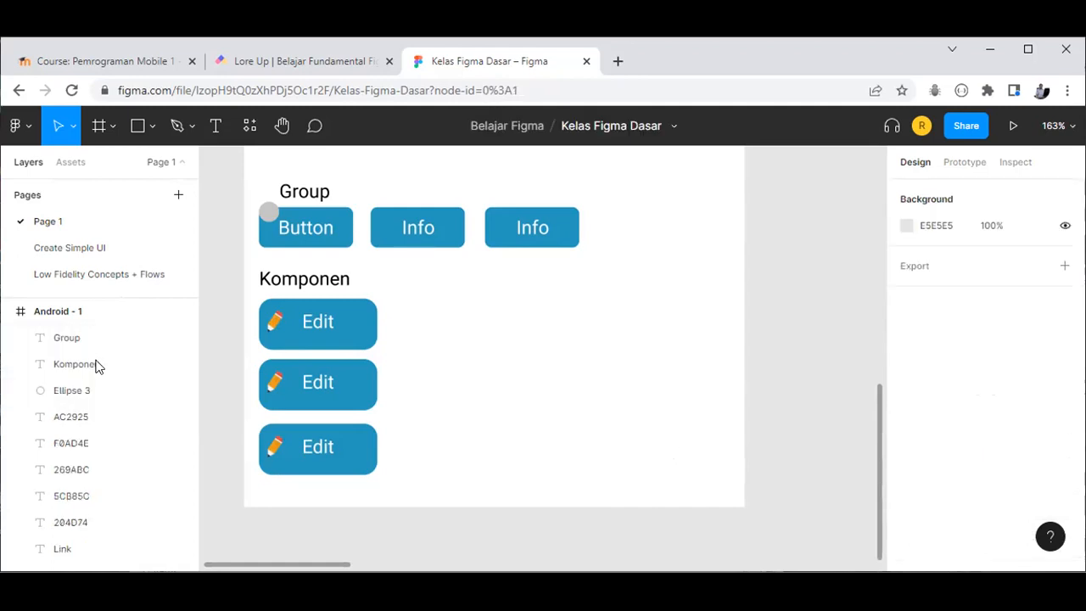
{"action": "scroll", "coordinate": [107, 418], "scroll_direction": "down", "scroll_amount": 5}
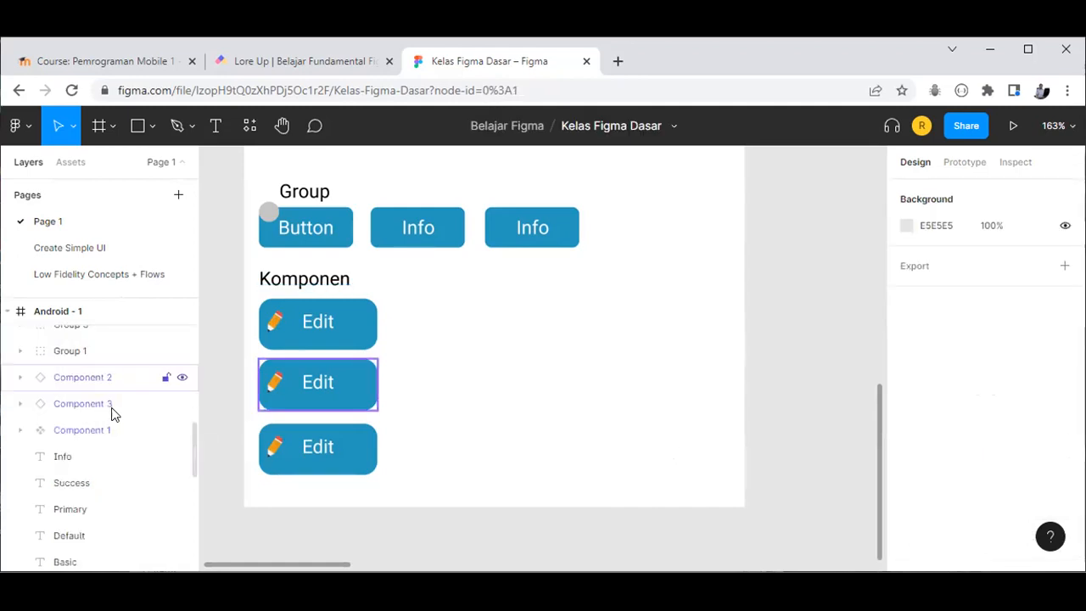
{"action": "scroll", "coordinate": [114, 413], "scroll_direction": "down", "scroll_amount": 3}
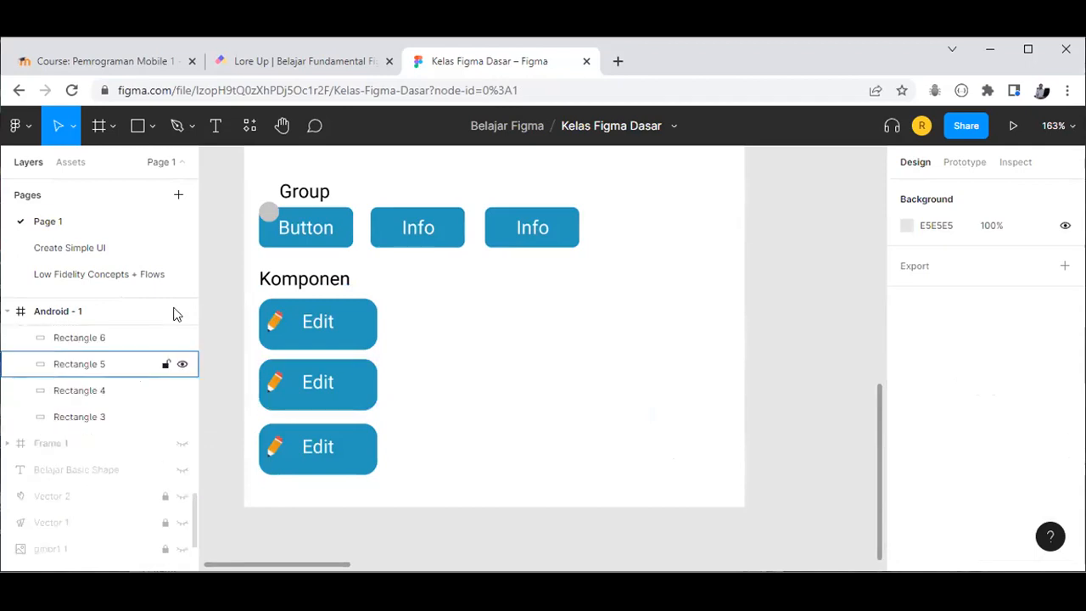
{"action": "scroll", "coordinate": [174, 314], "scroll_direction": "up", "scroll_amount": 3}
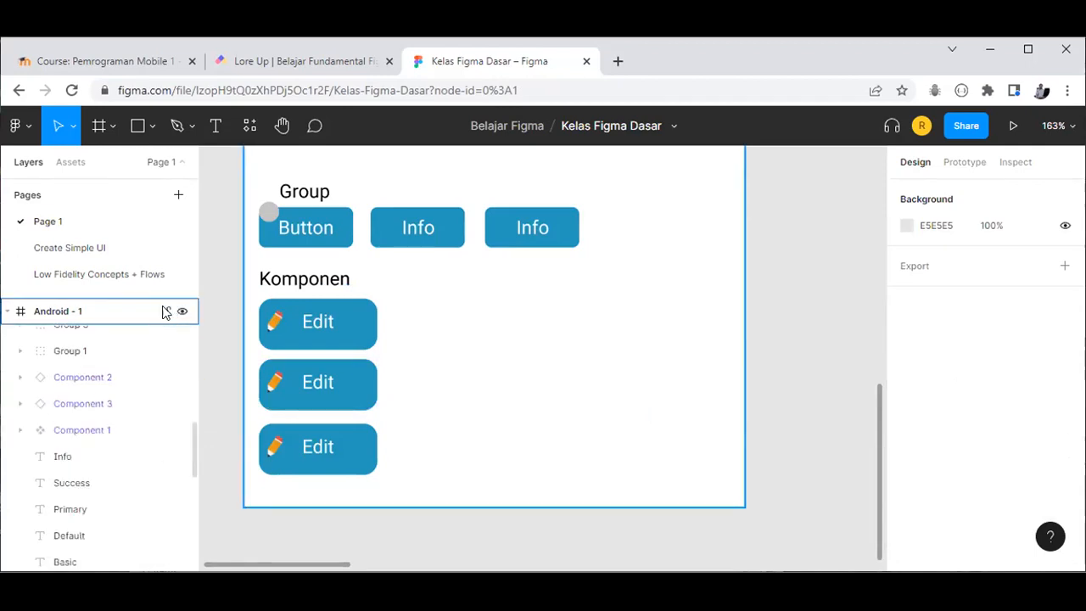
Step: Lock the Android - 1 frame, keeping it visible, and fit it in view
{"action": "left_click", "coordinate": [165, 311]}
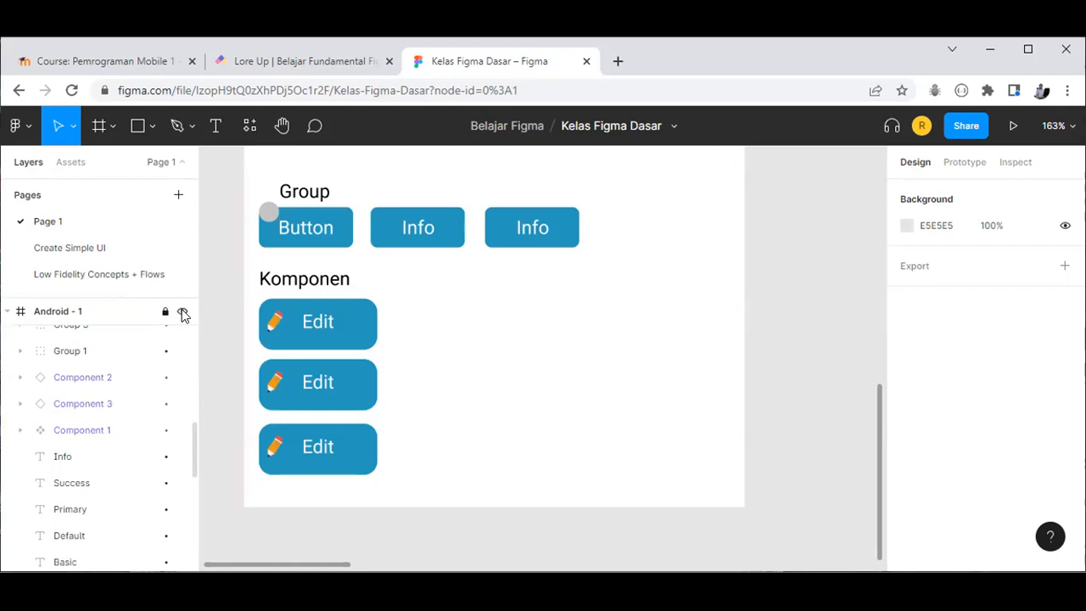
{"action": "left_click", "coordinate": [186, 313]}
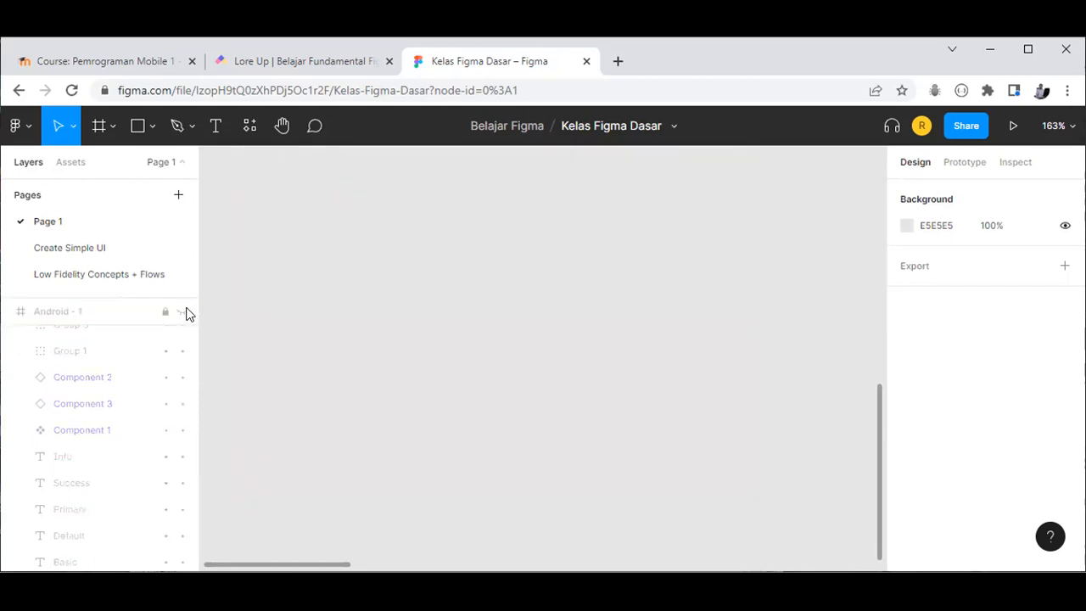
{"action": "left_click", "coordinate": [186, 313]}
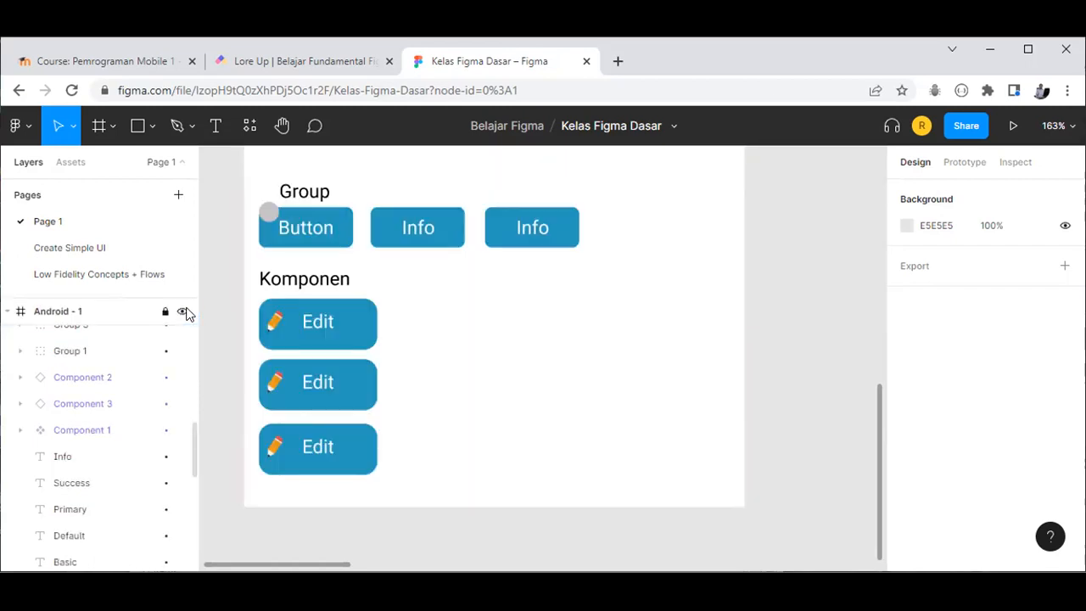
{"action": "key", "text": "shift+1"}
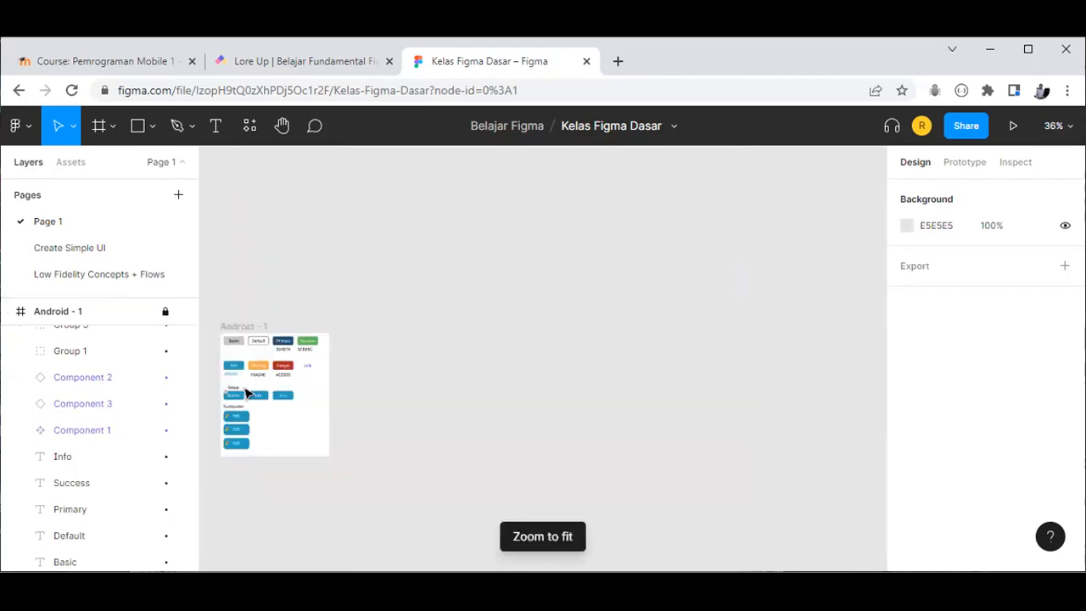
Step: Hide the Android - 1 frame and Rectangle 28
{"action": "scroll", "coordinate": [241, 381], "scroll_direction": "down", "scroll_amount": 3}
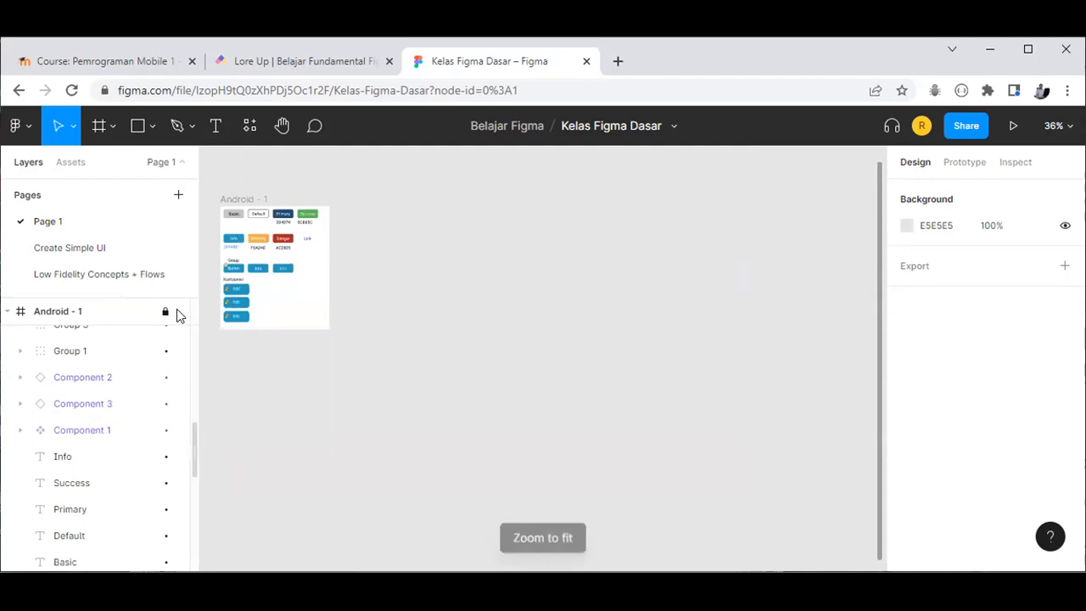
{"action": "left_click", "coordinate": [181, 312]}
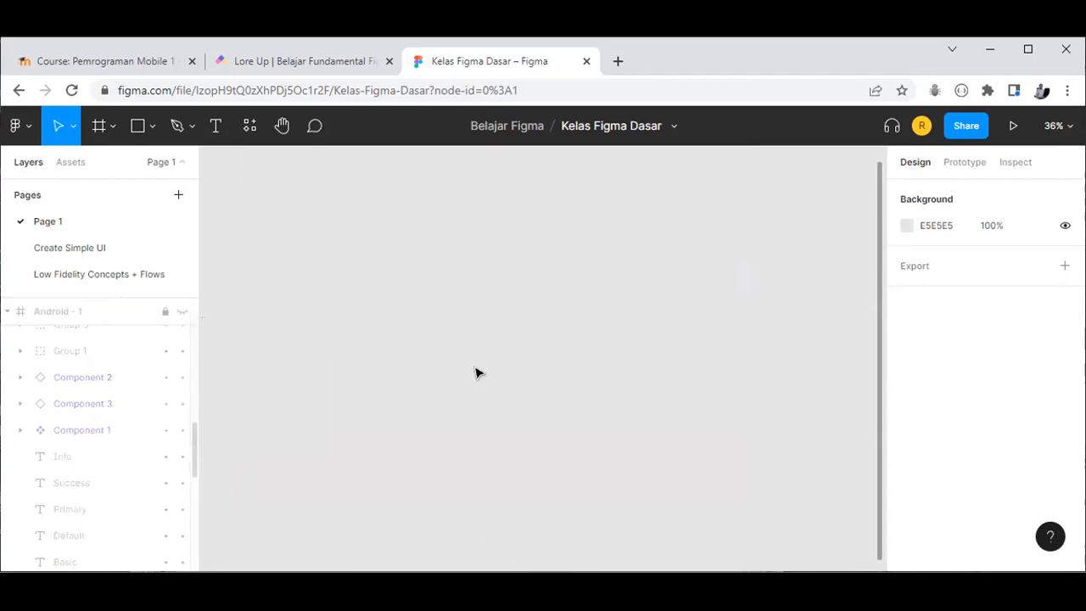
{"action": "key", "text": "shift+1"}
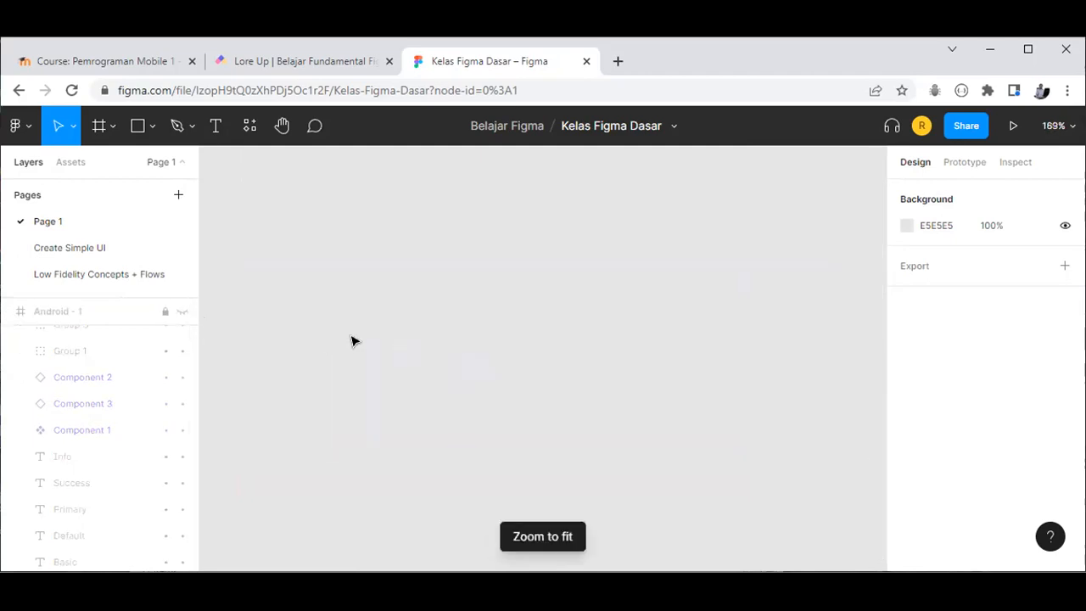
{"action": "left_click", "coordinate": [376, 340]}
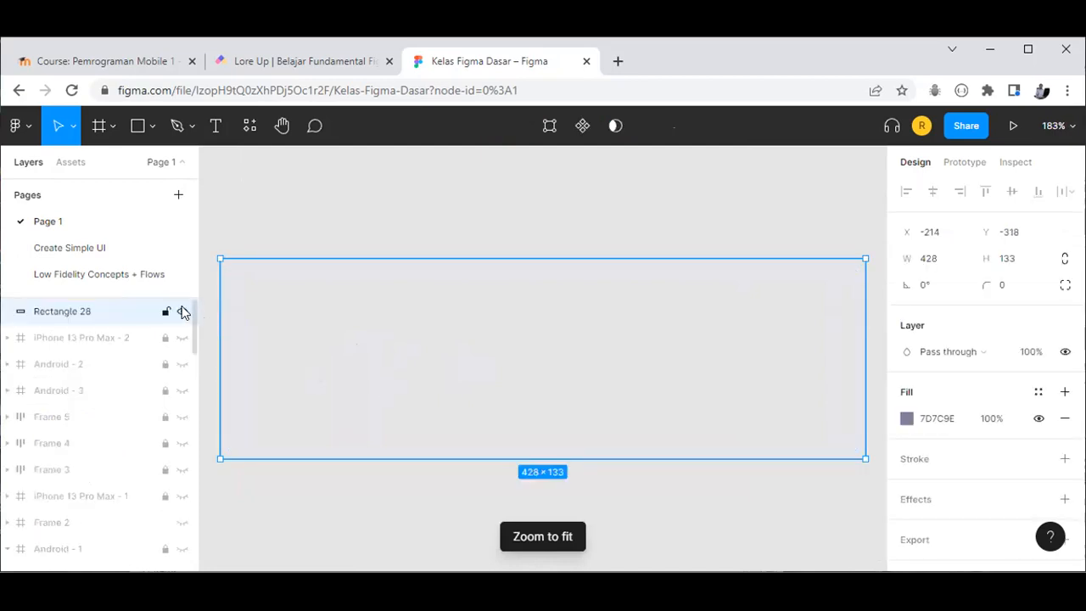
{"action": "left_click", "coordinate": [183, 312]}
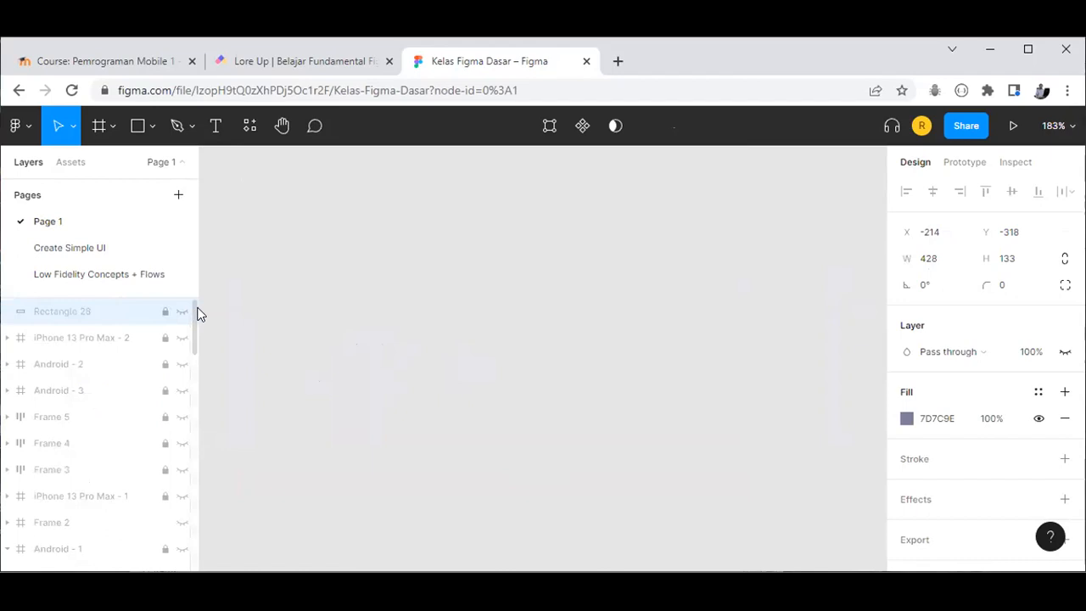
{"action": "key", "text": "shift+1"}
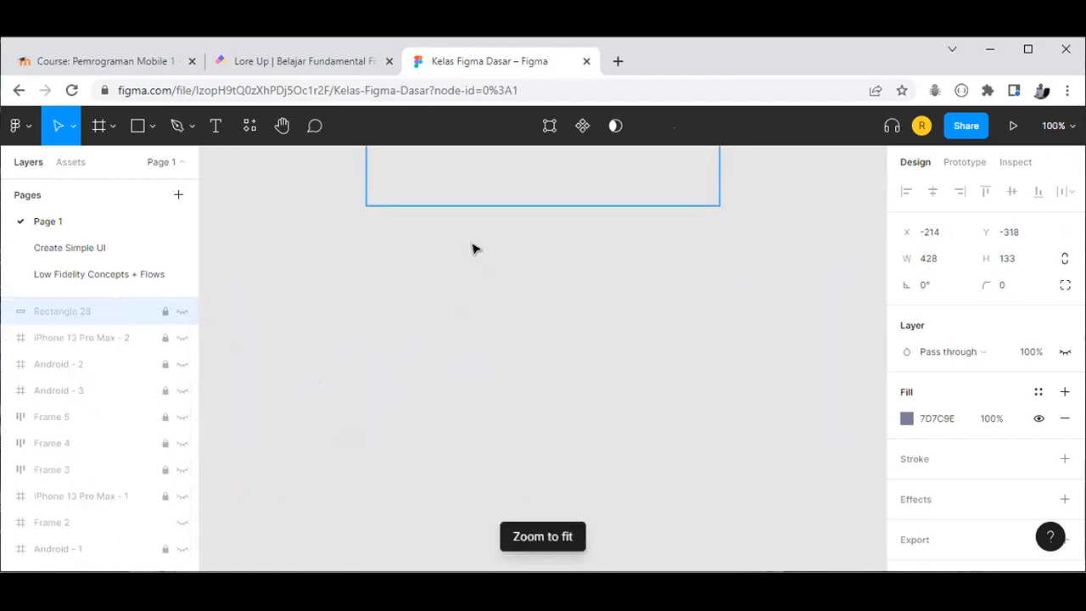
Step: Unhide Android - 2 and Android - 3 and zoom to fit both screens side by side
{"action": "left_click", "coordinate": [436, 350]}
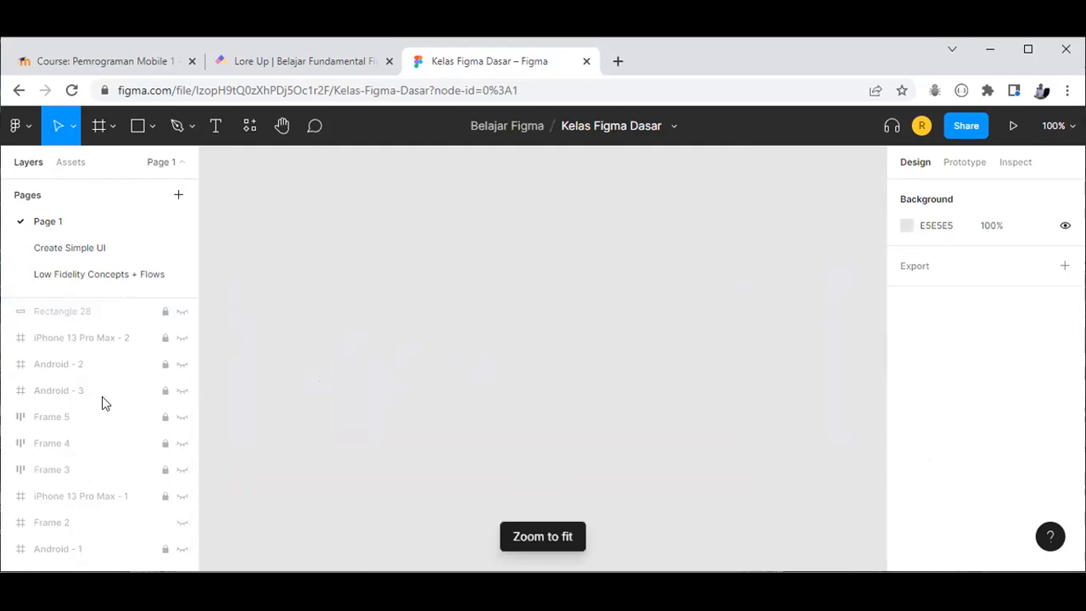
{"action": "left_click", "coordinate": [181, 365]}
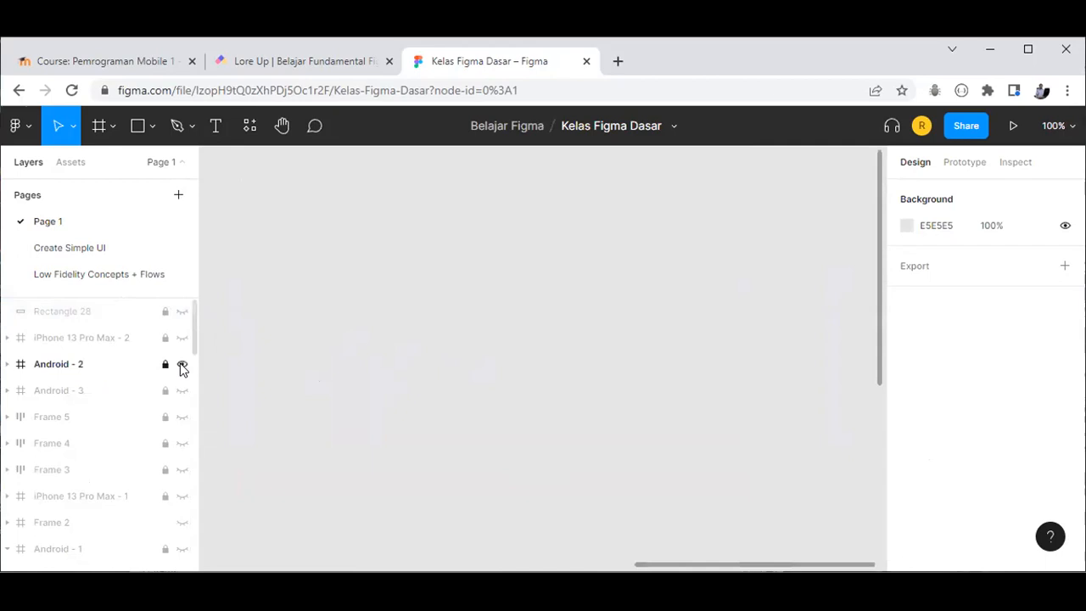
{"action": "key", "text": "shift+1"}
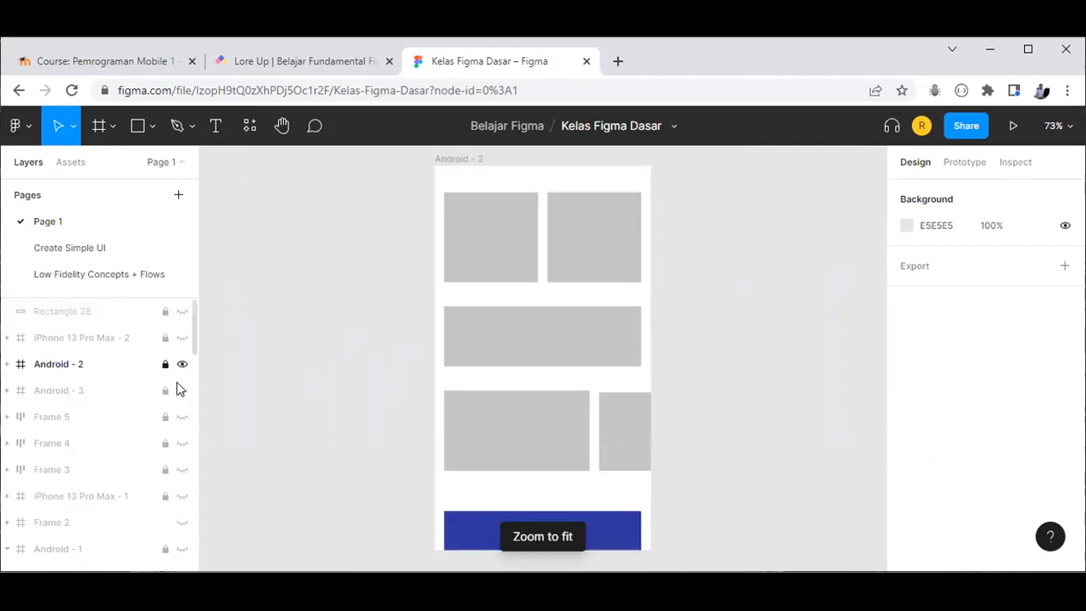
{"action": "left_click", "coordinate": [180, 389]}
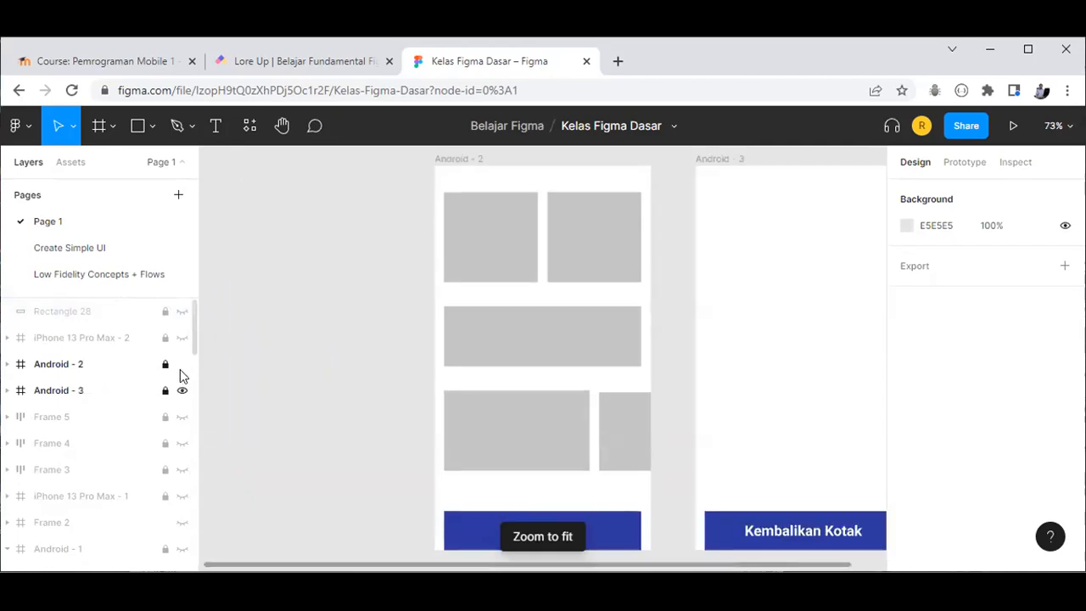
{"action": "left_click", "coordinate": [181, 390]}
{"action": "left_click", "coordinate": [181, 389]}
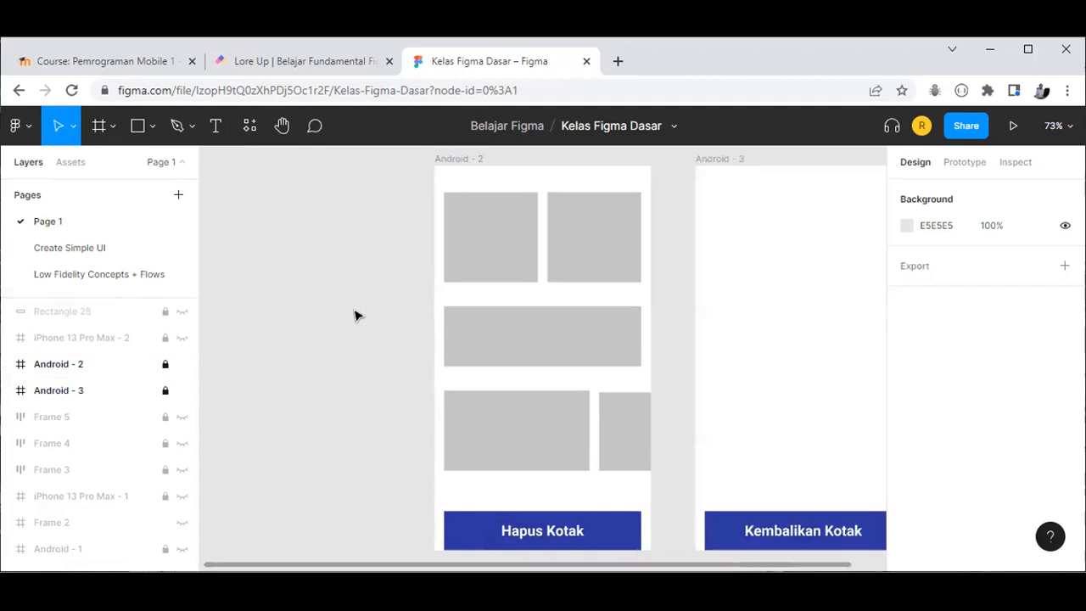
{"action": "key", "text": "shift+1"}
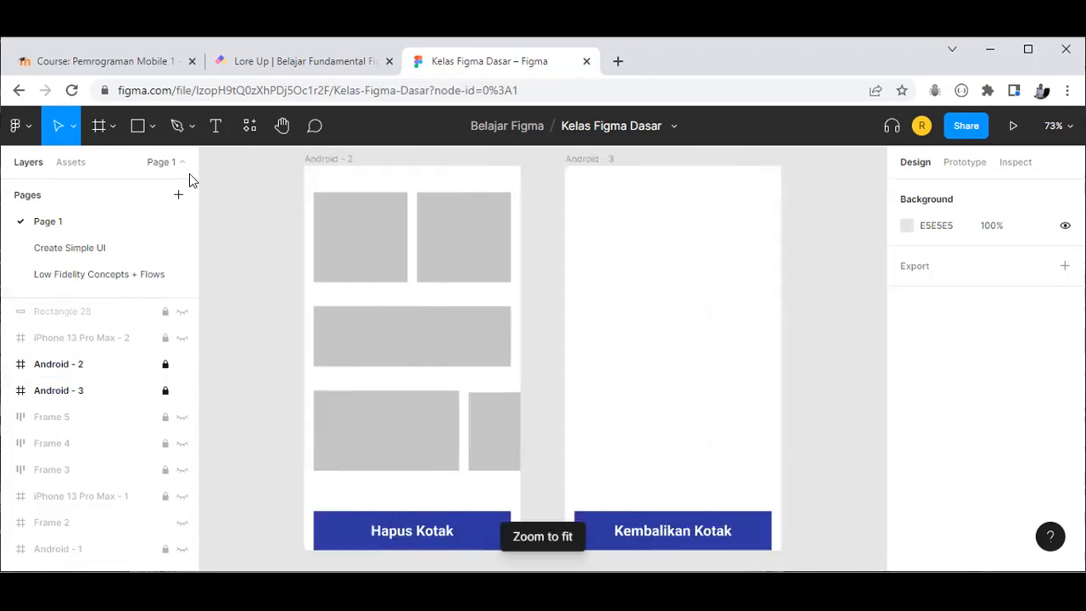
{"action": "left_click", "coordinate": [245, 61]}
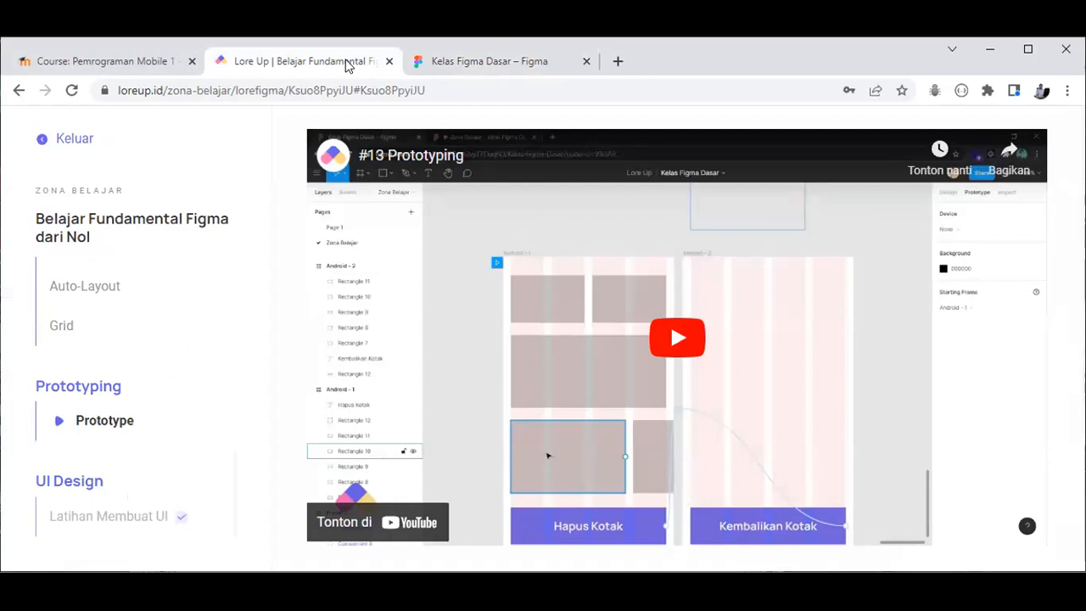
{"action": "left_click", "coordinate": [488, 64]}
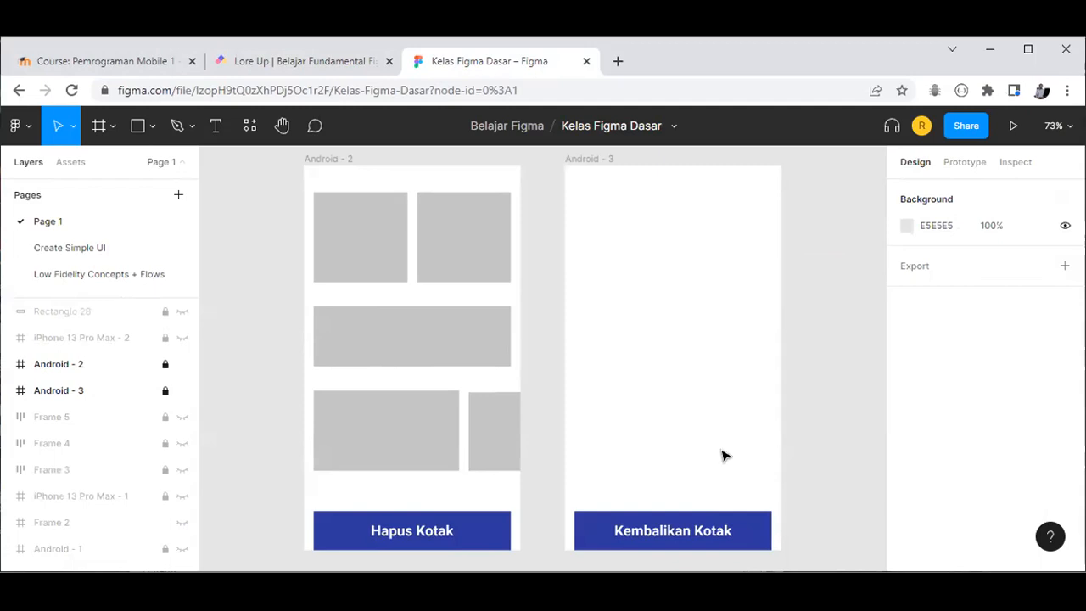
{"action": "left_click", "coordinate": [1012, 126]}
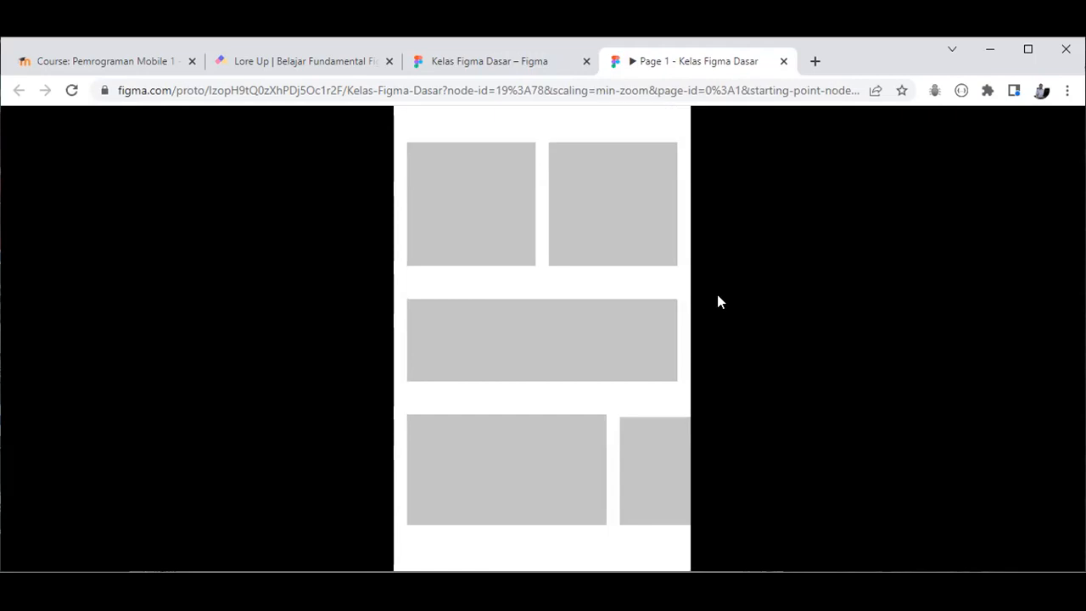
{"action": "scroll", "coordinate": [648, 487], "scroll_direction": "down", "scroll_amount": 1}
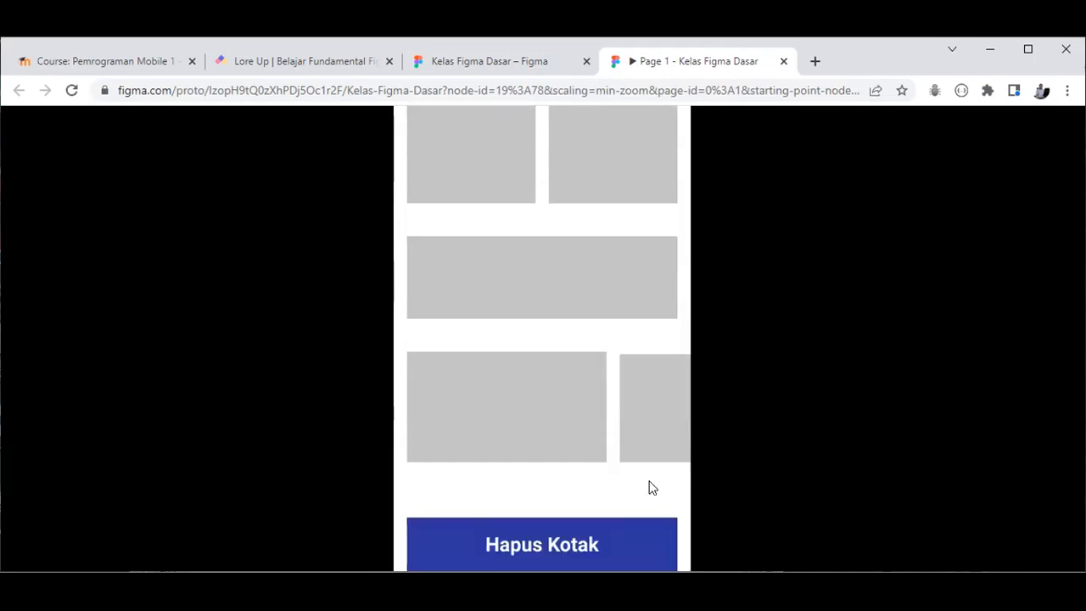
{"action": "left_click", "coordinate": [621, 540]}
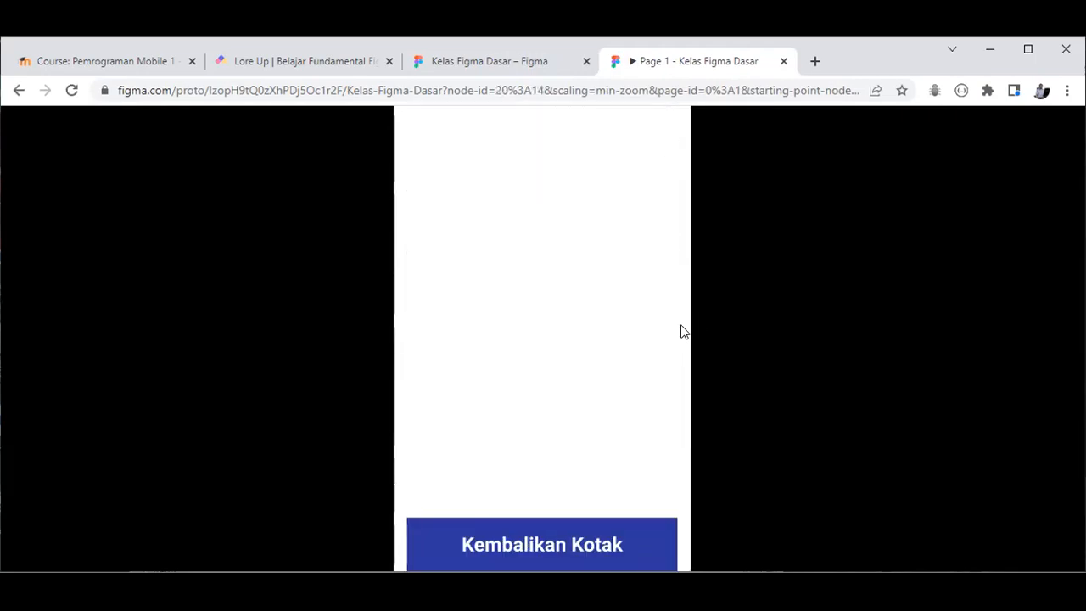
{"action": "left_click", "coordinate": [626, 541]}
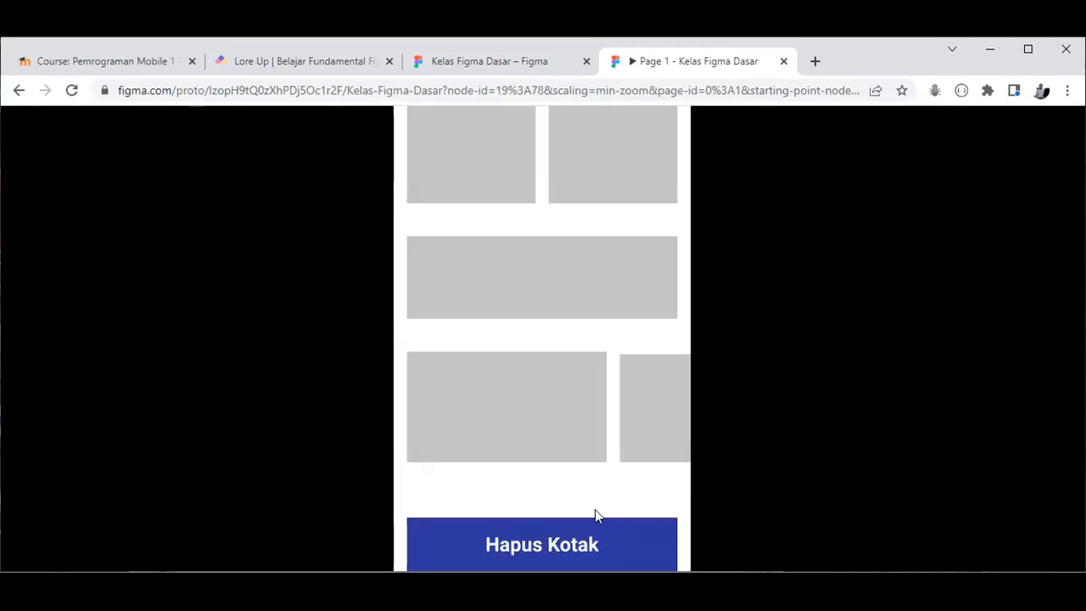
{"action": "left_click", "coordinate": [278, 64]}
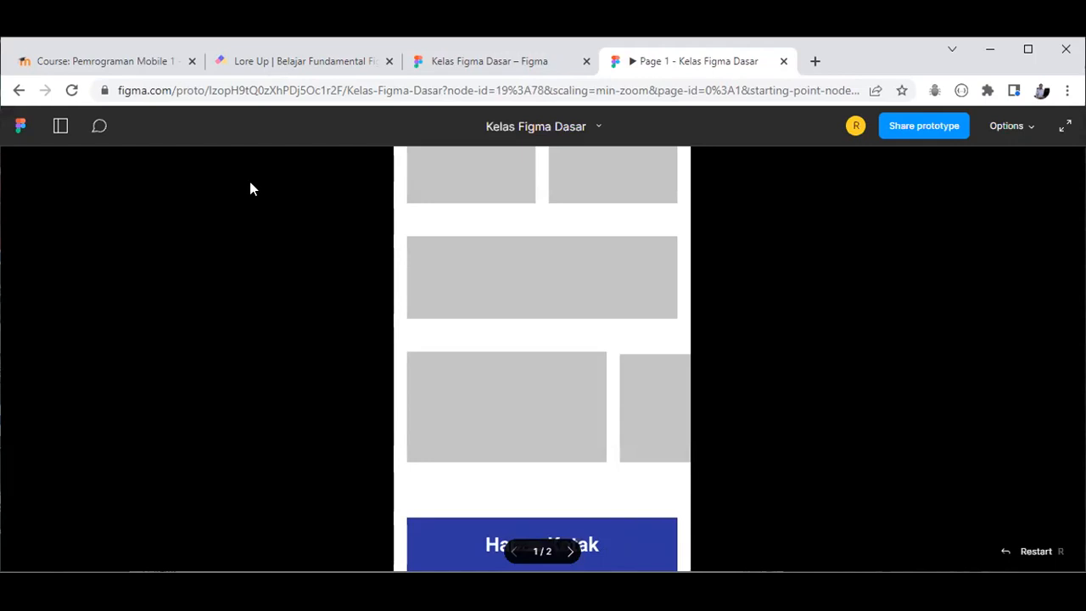
{"action": "left_click", "coordinate": [638, 58]}
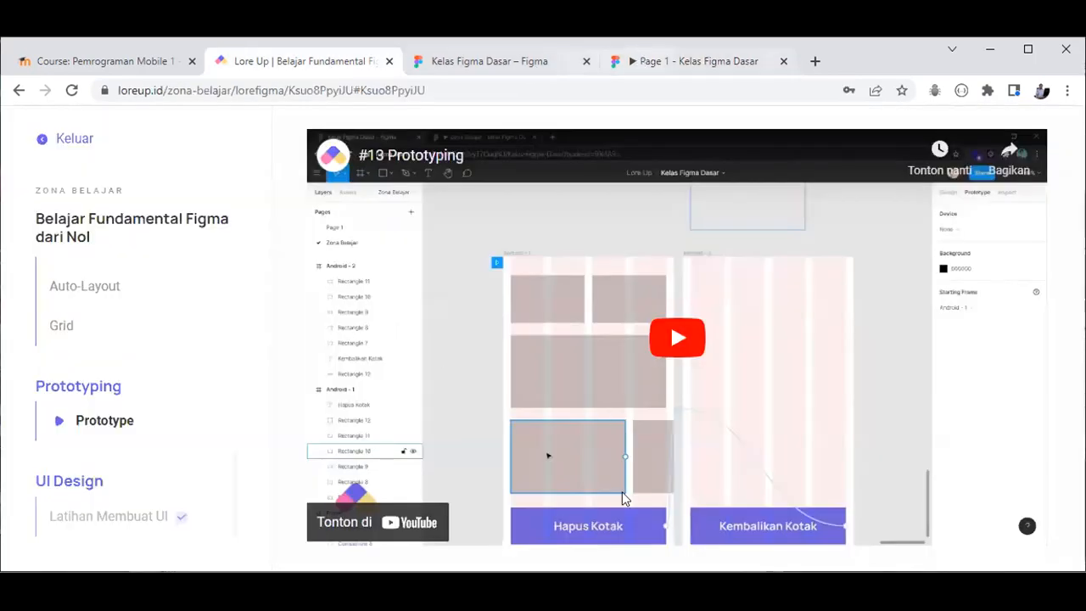
{"action": "left_click", "coordinate": [601, 530]}
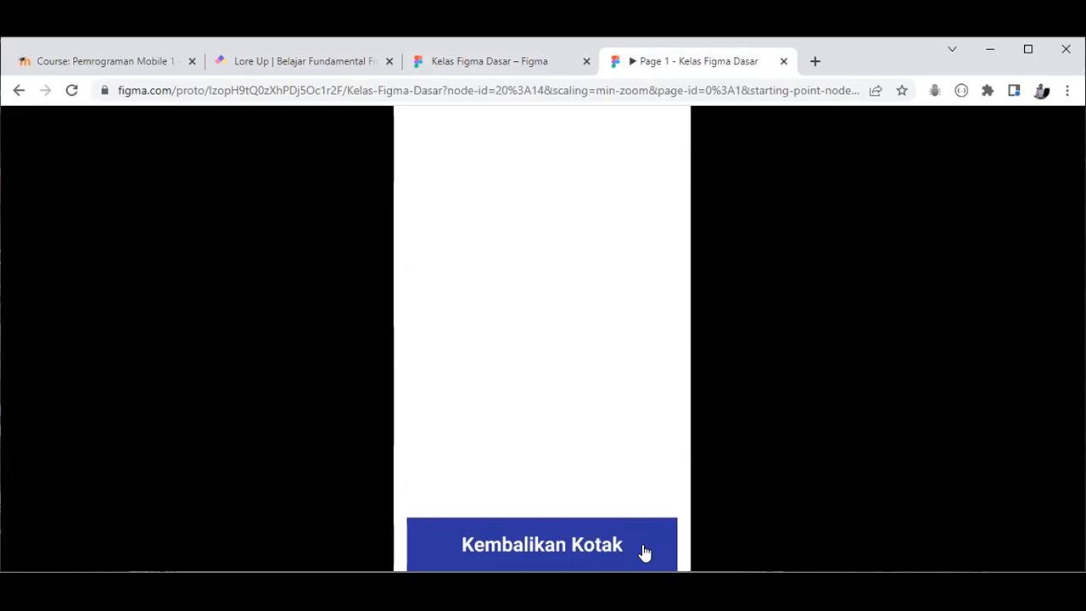
{"action": "left_click", "coordinate": [645, 552]}
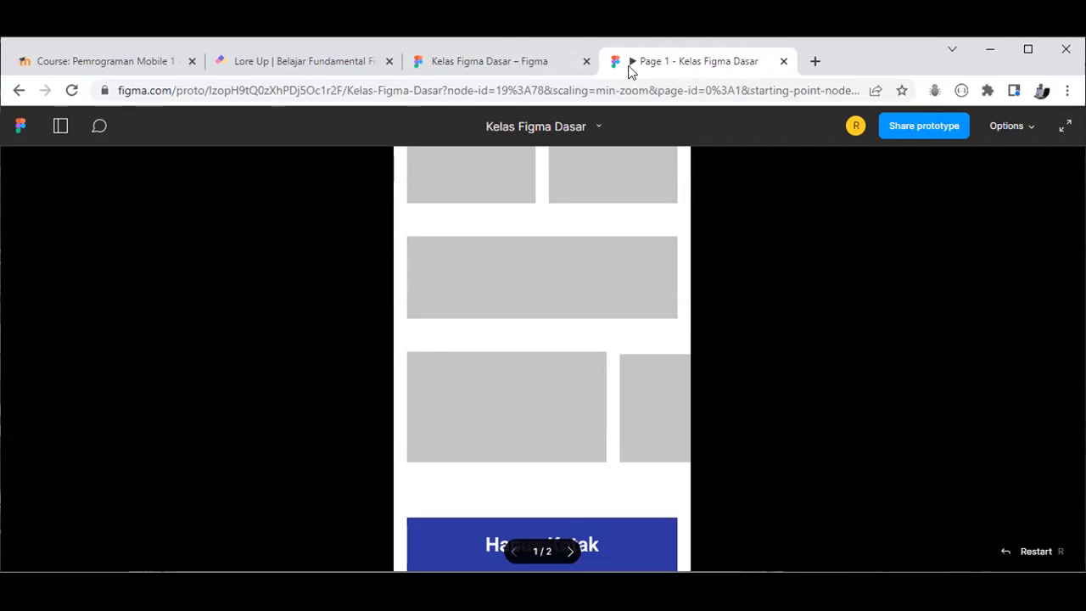
{"action": "key", "text": "ctrl+w"}
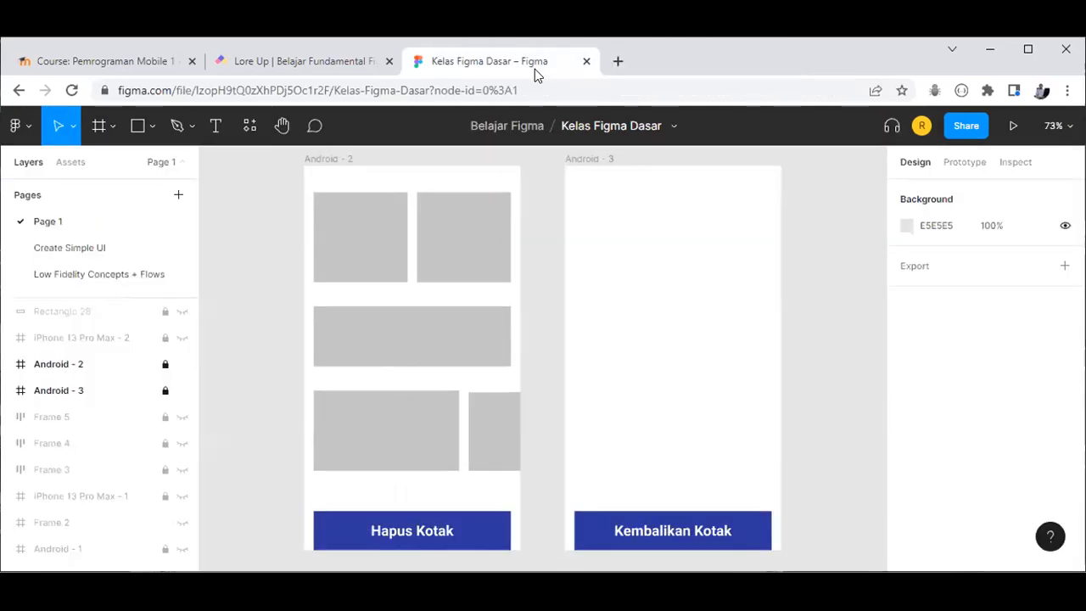
Step: Hide Android - 2 and Android - 3, briefly previewing Frames 5, 4 and 3 but leaving them hidden
{"action": "left_click", "coordinate": [187, 377]}
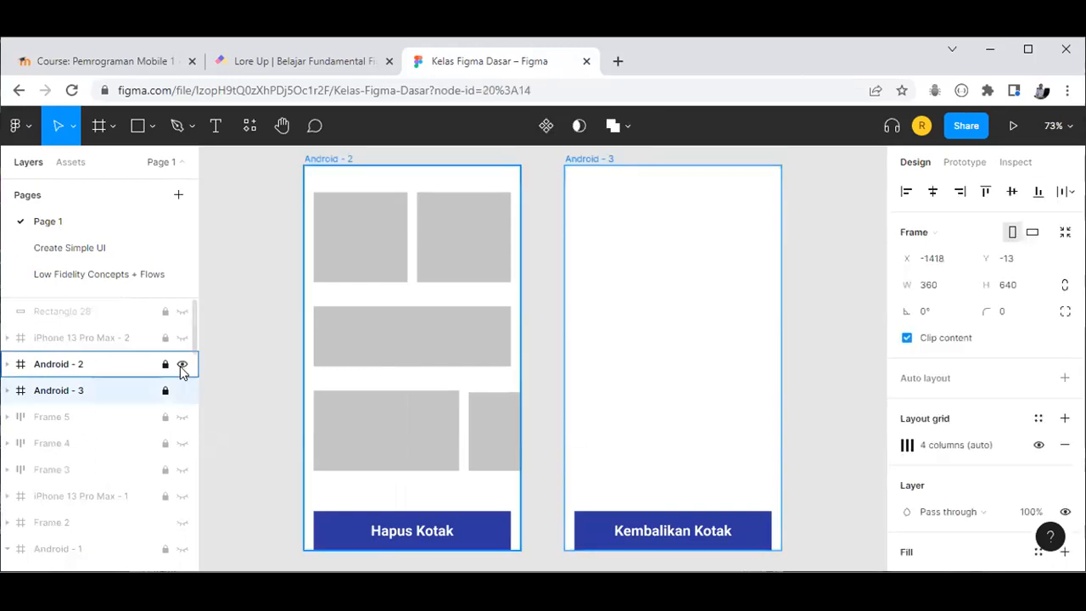
{"action": "left_click", "coordinate": [181, 365]}
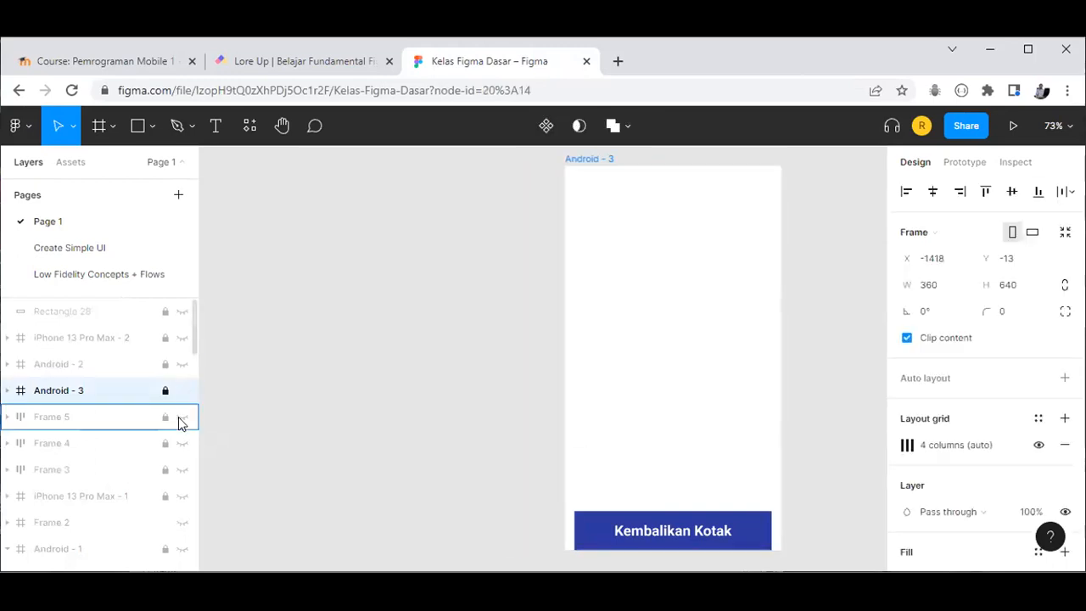
{"action": "left_click", "coordinate": [181, 418]}
{"action": "left_click", "coordinate": [180, 414]}
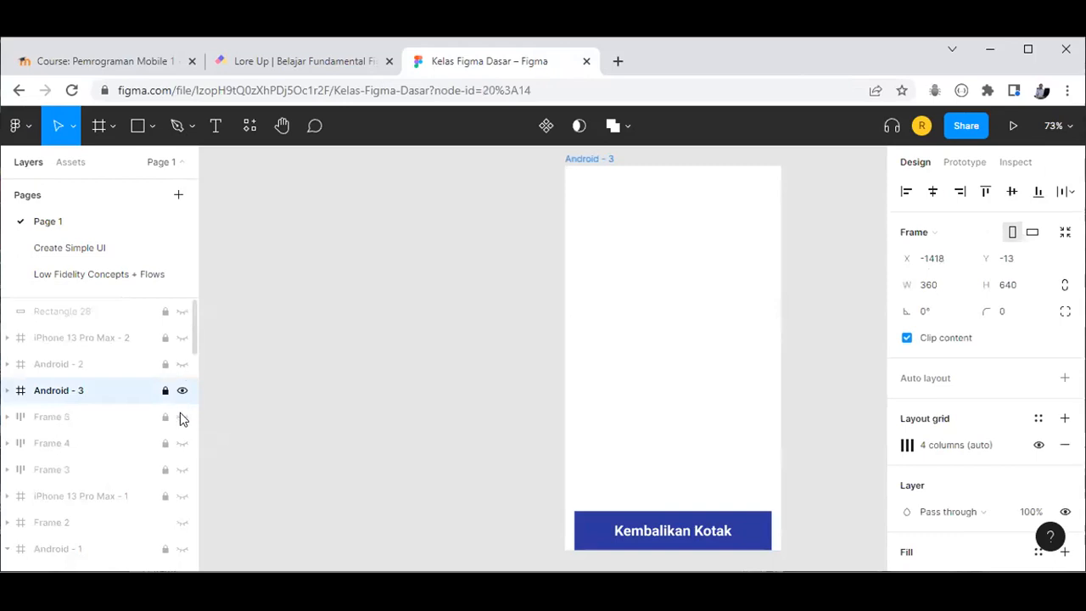
{"action": "key", "text": "ctrl+shift+h"}
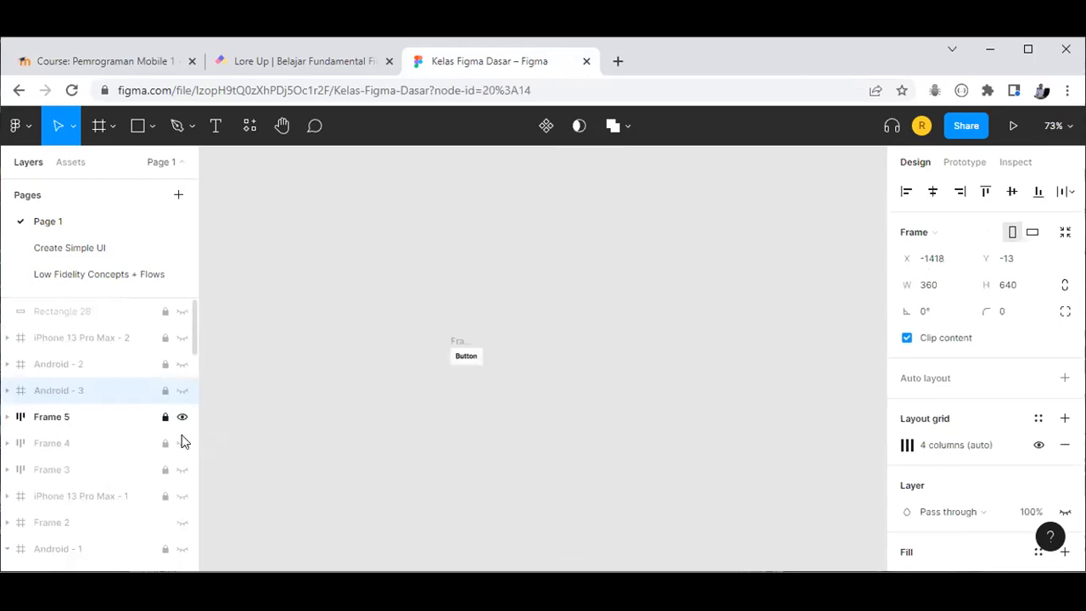
{"action": "left_click", "coordinate": [181, 417]}
{"action": "left_click", "coordinate": [182, 441]}
{"action": "left_click", "coordinate": [181, 443]}
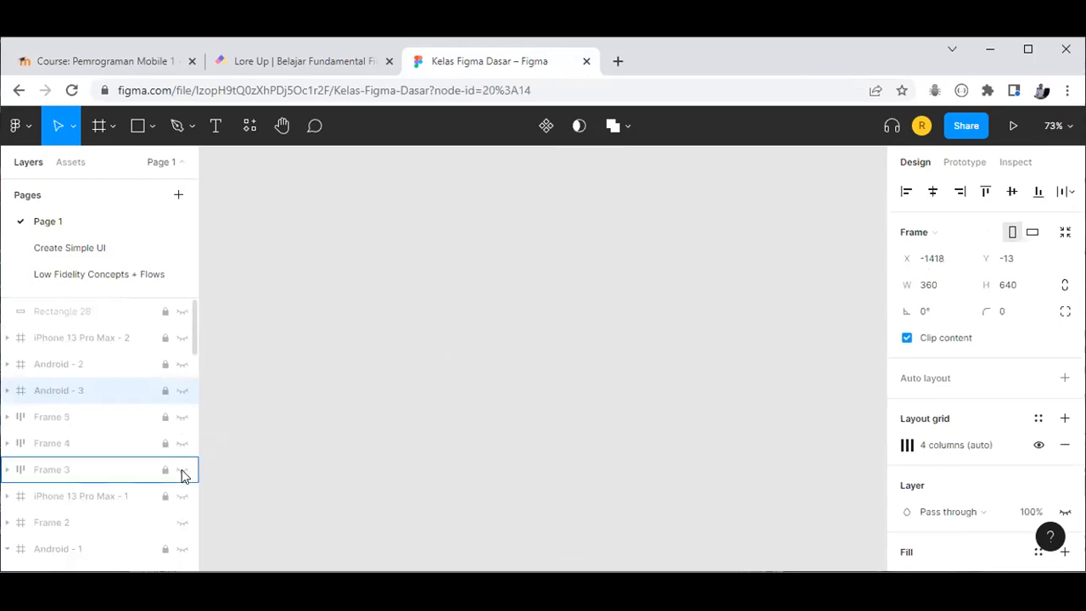
{"action": "left_click", "coordinate": [181, 471]}
{"action": "key", "text": "ctrl+z"}
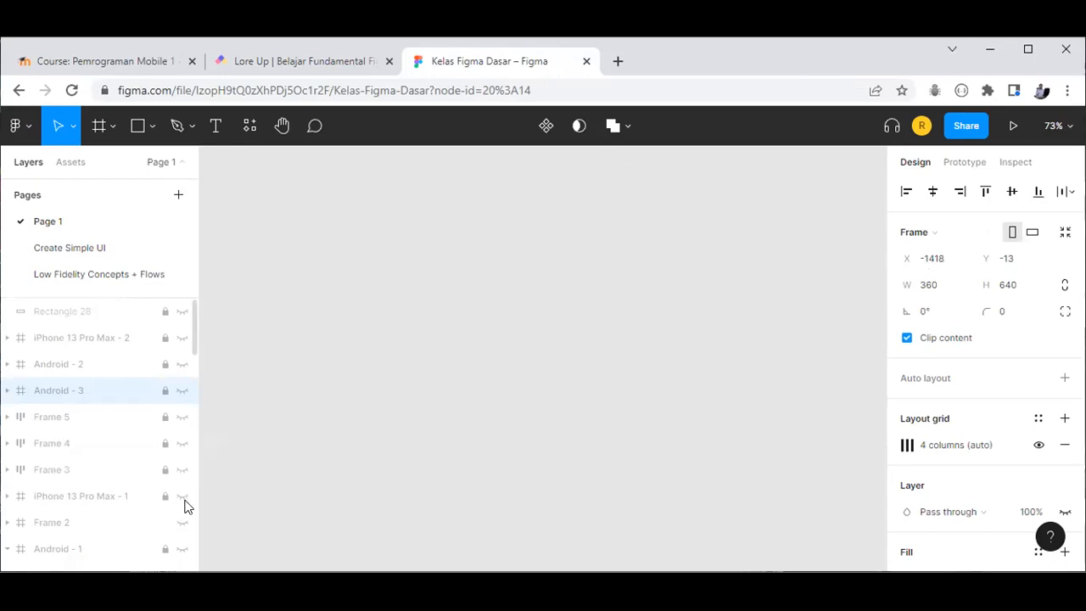
Step: Make Frame 1 visible and zoom to fit its Boboi boy Galaxy screen, keeping other frames hidden
{"action": "left_click", "coordinate": [182, 496]}
{"action": "key", "text": "shift+1"}
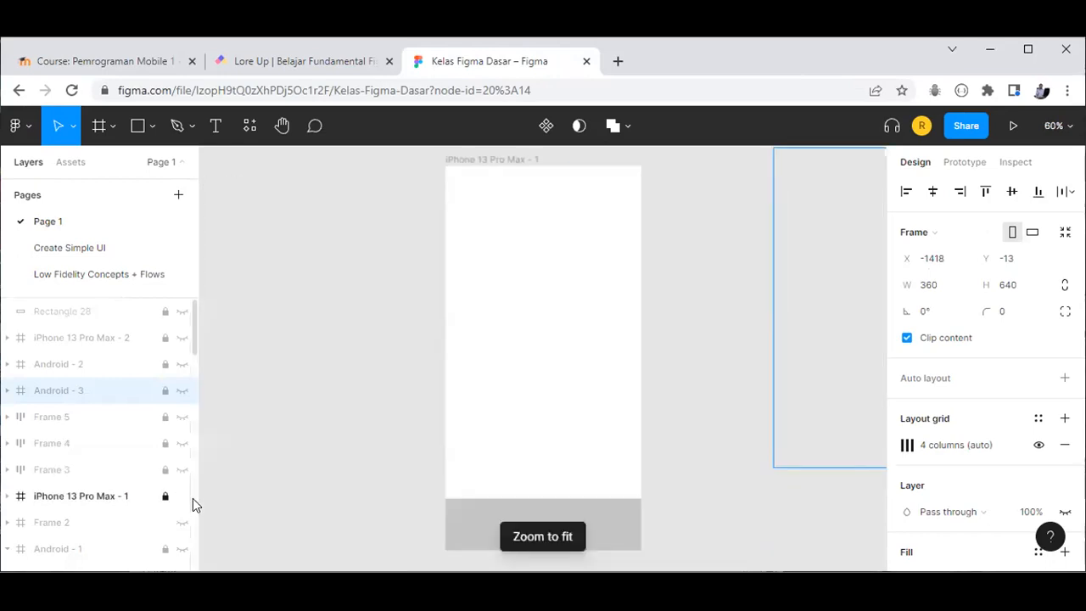
{"action": "left_click", "coordinate": [181, 496]}
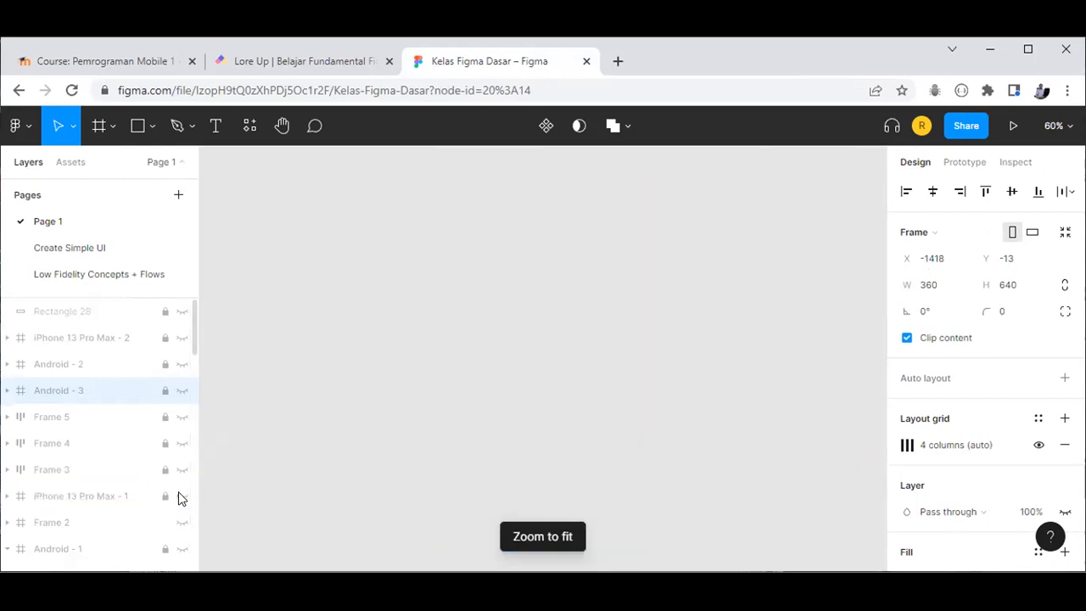
{"action": "scroll", "coordinate": [179, 491], "scroll_direction": "down", "scroll_amount": 5}
{"action": "scroll", "coordinate": [189, 395], "scroll_direction": "up", "scroll_amount": 3}
{"action": "left_click", "coordinate": [184, 386]}
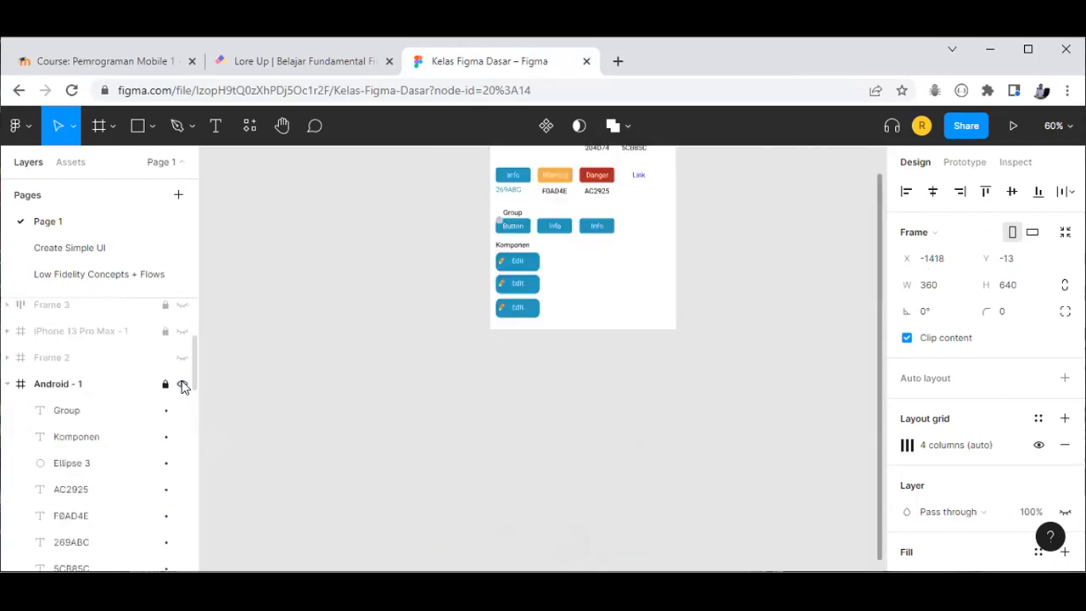
{"action": "left_click", "coordinate": [183, 386]}
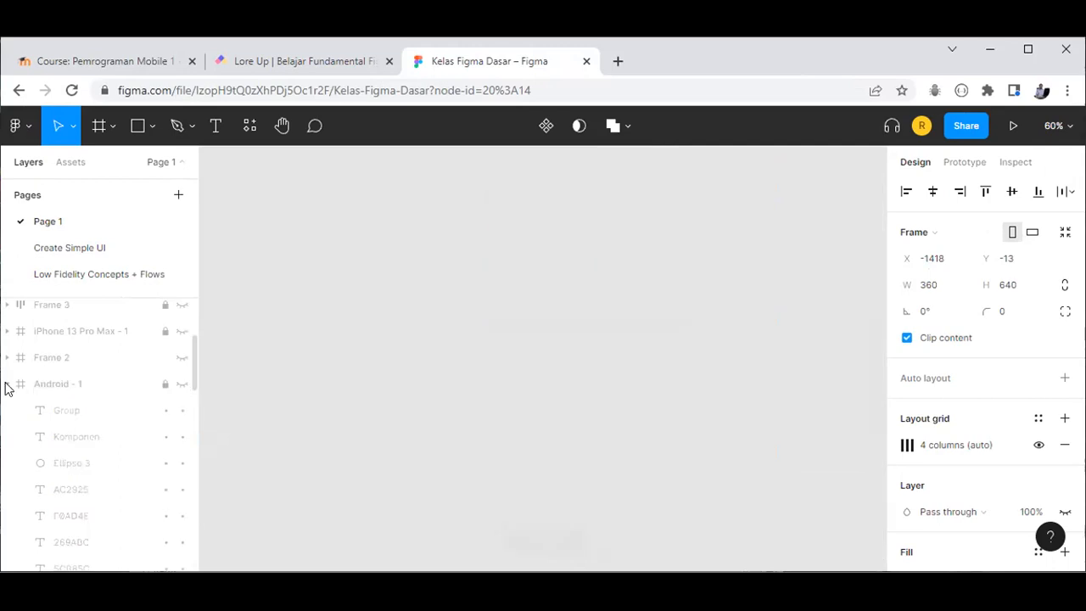
{"action": "left_click", "coordinate": [8, 384]}
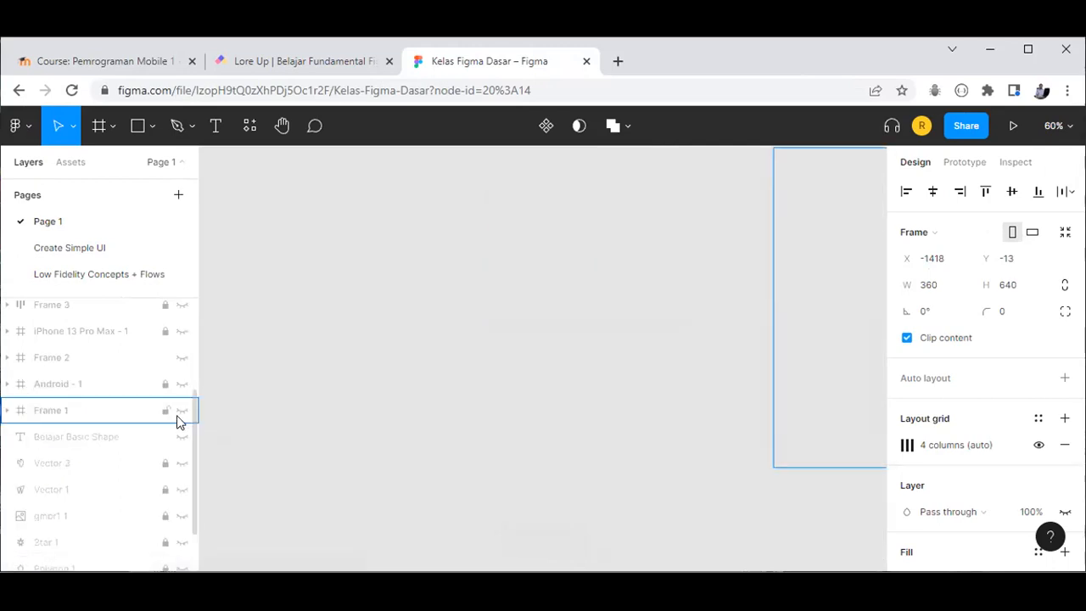
{"action": "left_click", "coordinate": [183, 411]}
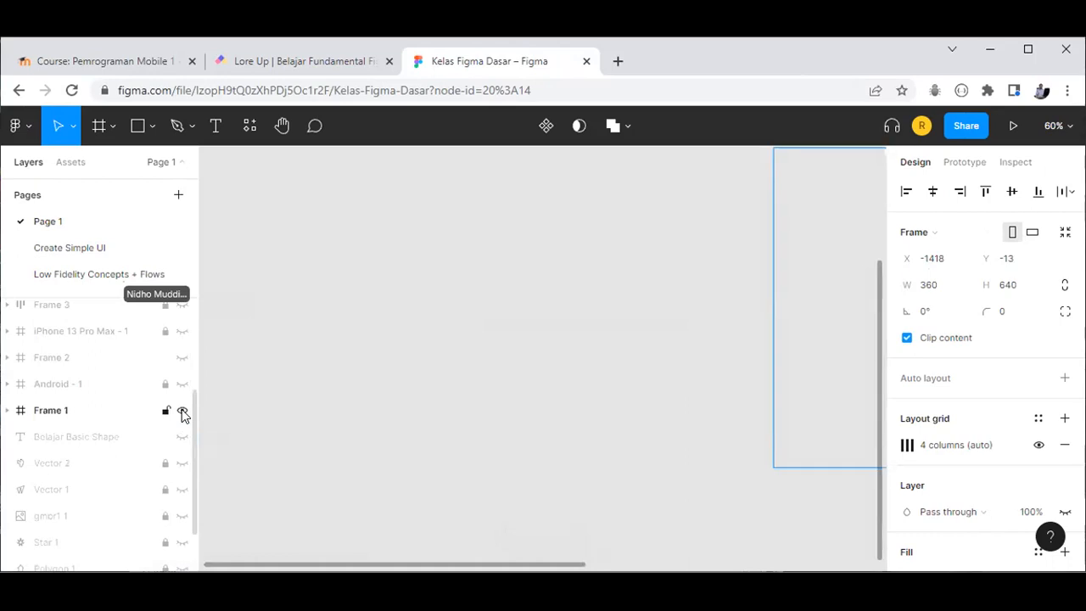
{"action": "key", "text": "ctrl+1"}
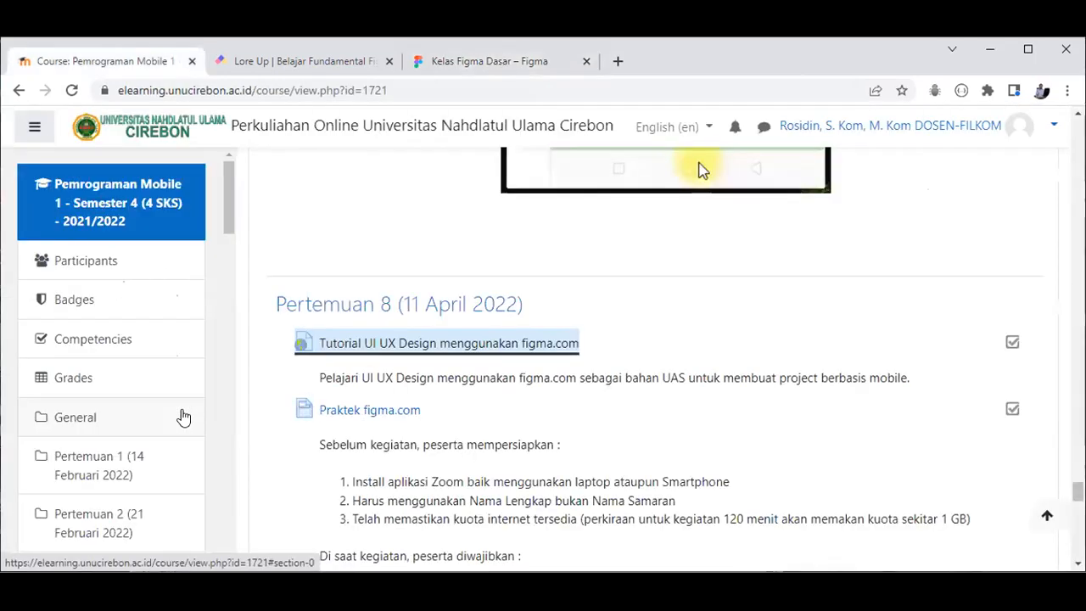
{"action": "left_click", "coordinate": [527, 65]}
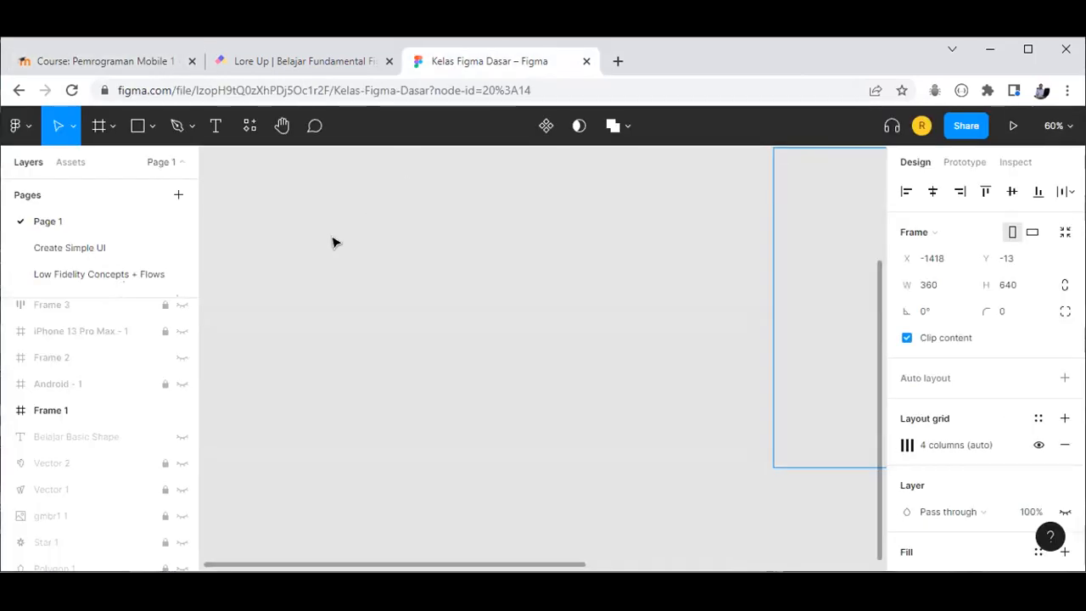
{"action": "key", "text": "shift+1"}
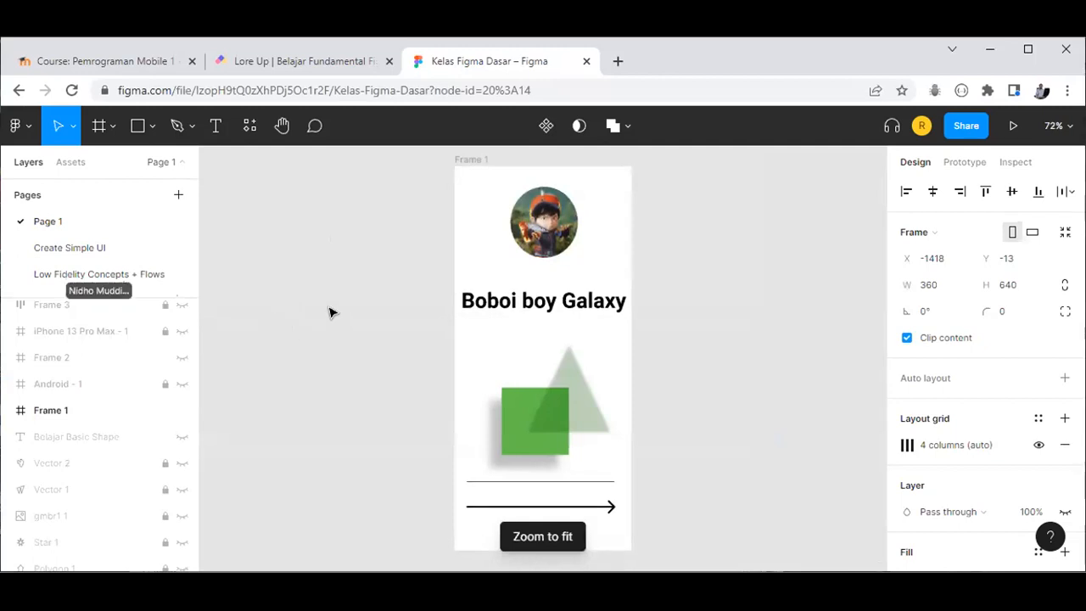
{"action": "left_click", "coordinate": [181, 411]}
{"action": "left_click", "coordinate": [181, 411]}
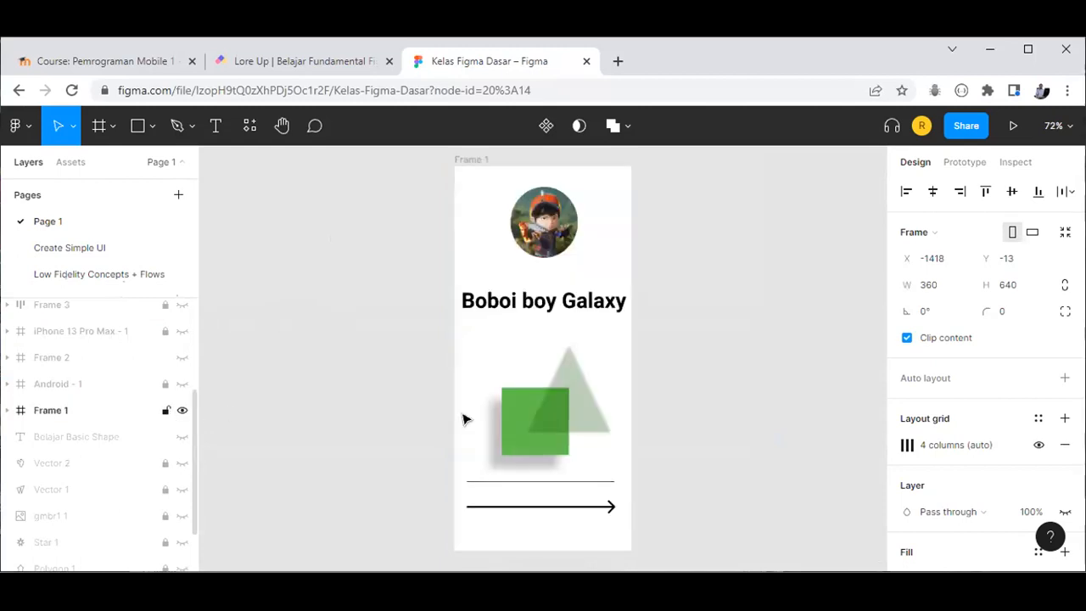
{"action": "left_click", "coordinate": [548, 418]}
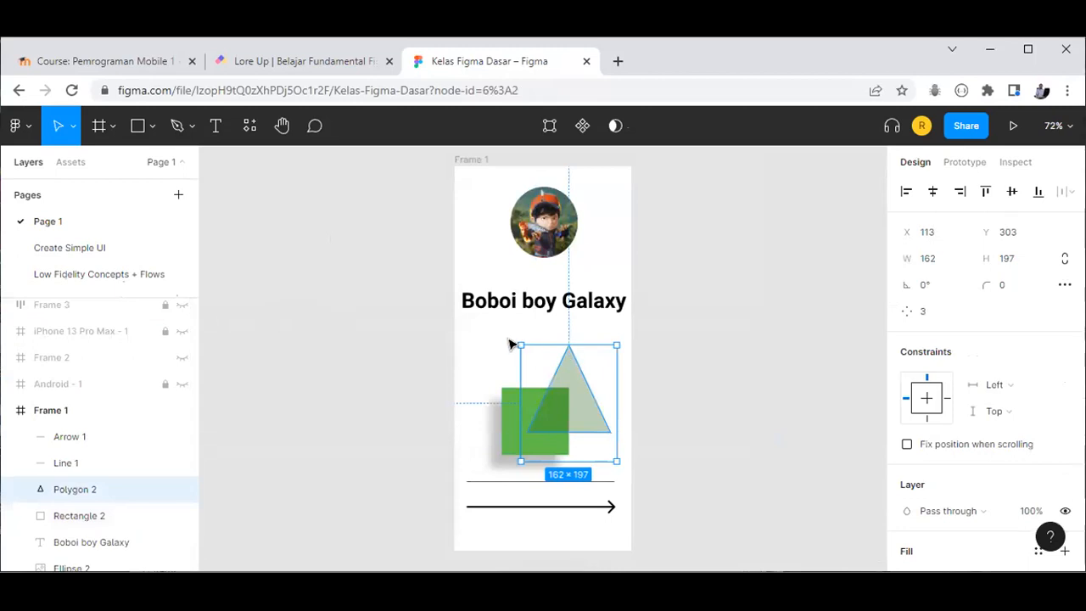
{"action": "scroll", "coordinate": [1008, 318], "scroll_direction": "down", "scroll_amount": 1}
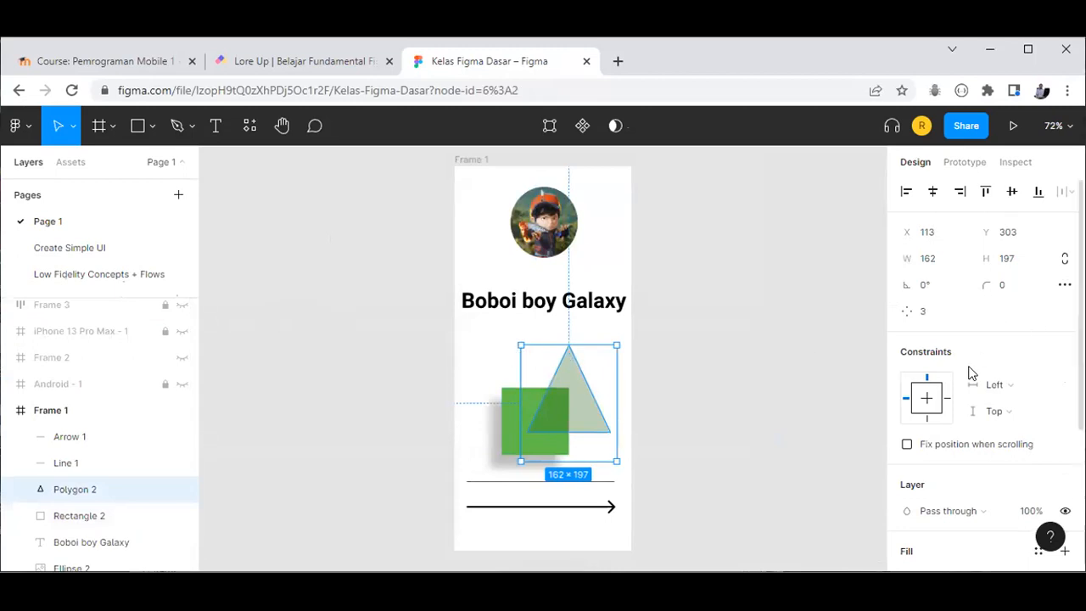
{"action": "scroll", "coordinate": [973, 406], "scroll_direction": "down", "scroll_amount": 3}
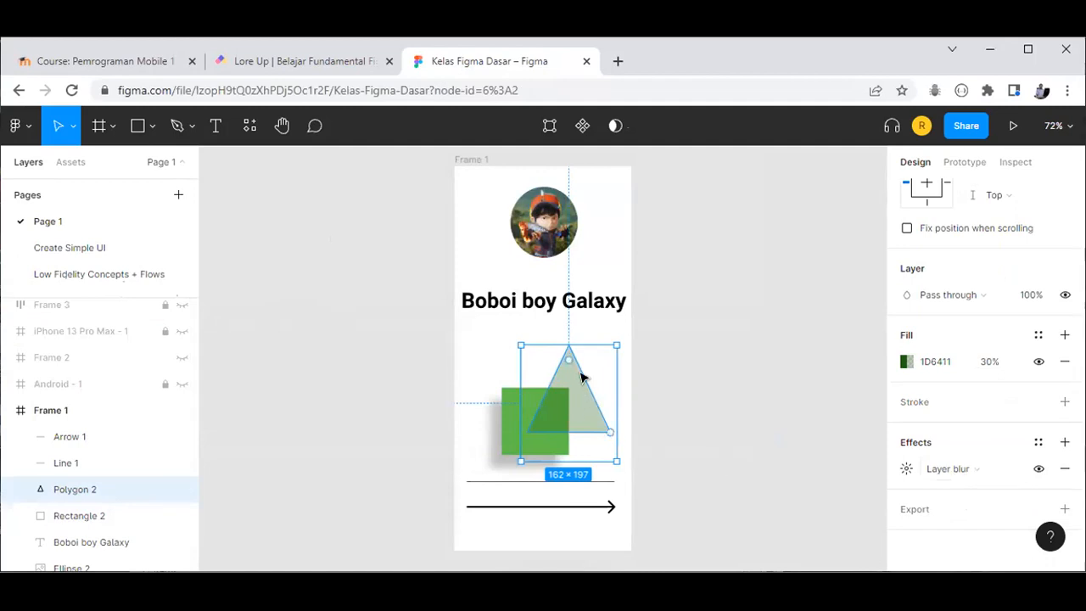
{"action": "left_click", "coordinate": [959, 473]}
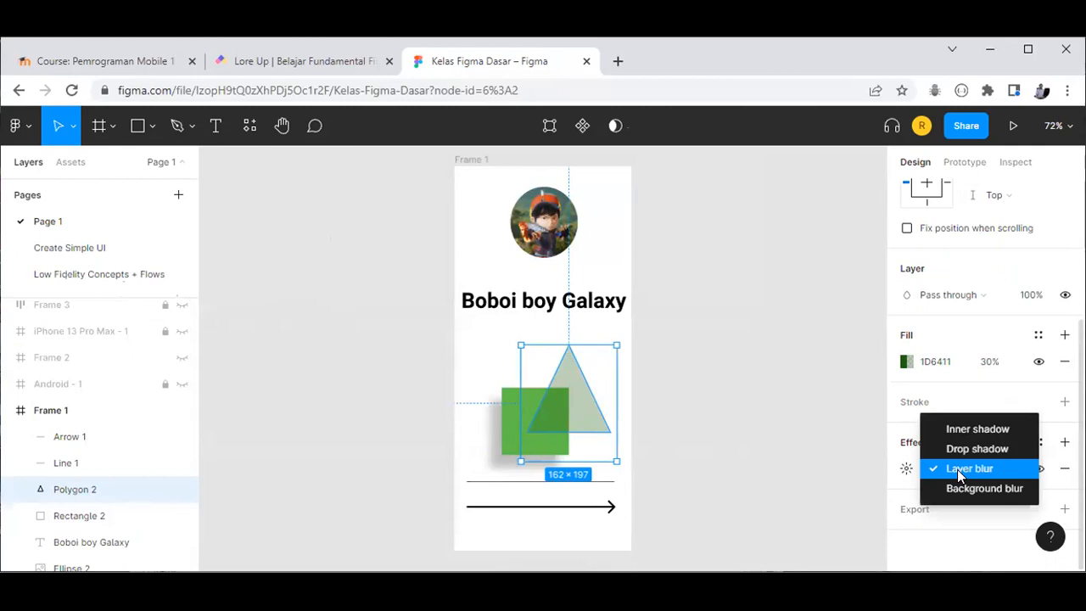
{"action": "left_click", "coordinate": [907, 469]}
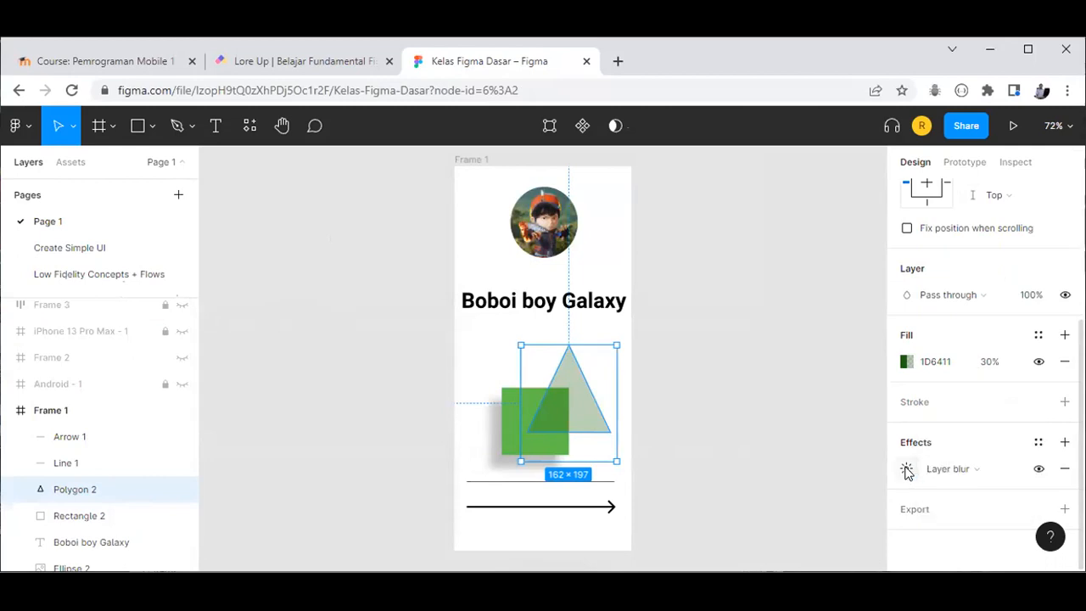
{"action": "left_click", "coordinate": [908, 470]}
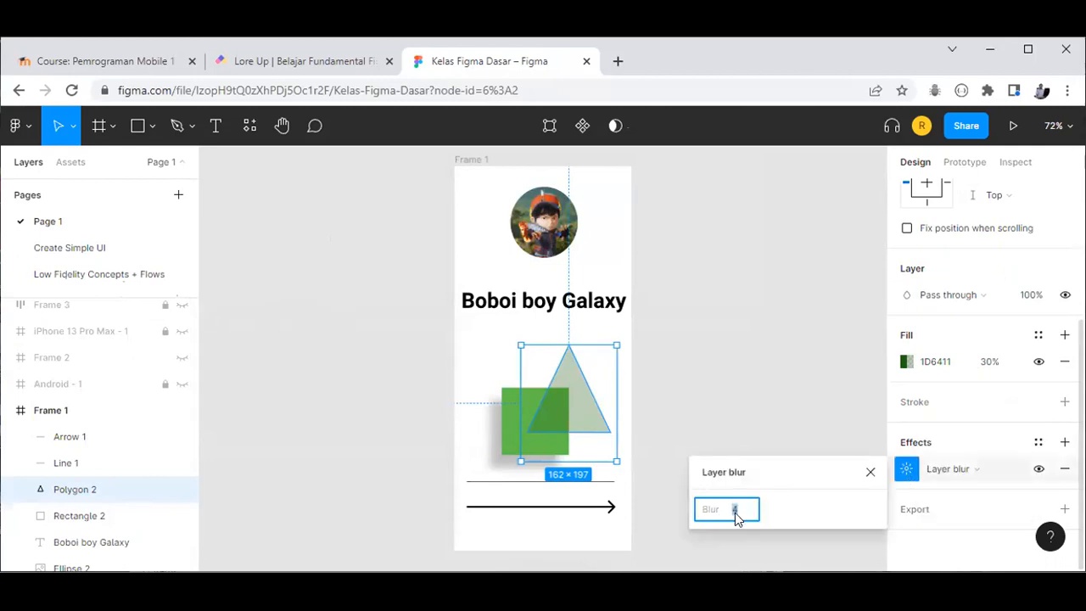
{"action": "type", "text": "7"}
{"action": "key", "text": "Return"}
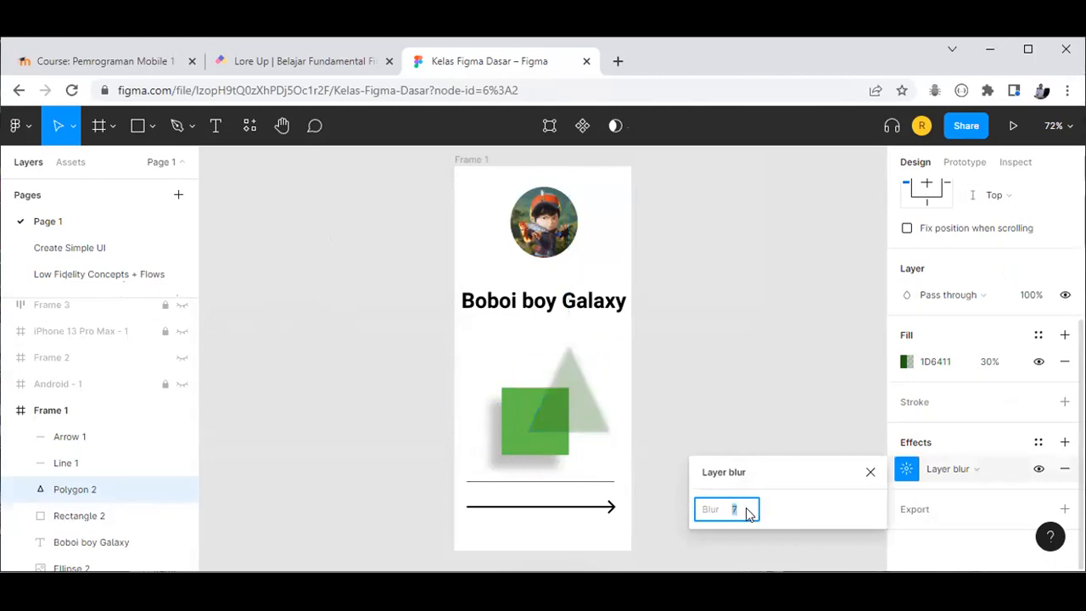
{"action": "type", "text": "9"}
{"action": "left_click", "coordinate": [619, 392]}
{"action": "left_click", "coordinate": [736, 511]}
{"action": "type", "text": "0"}
{"action": "key", "text": "Return"}
{"action": "left_click", "coordinate": [737, 511]}
{"action": "type", "text": "4"}
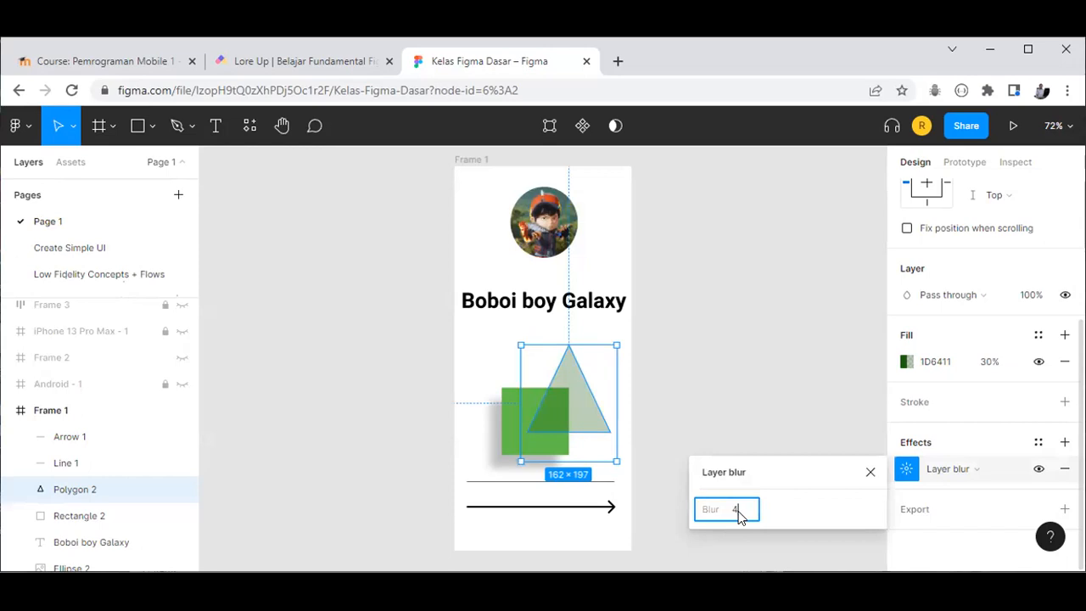
{"action": "left_click", "coordinate": [871, 472]}
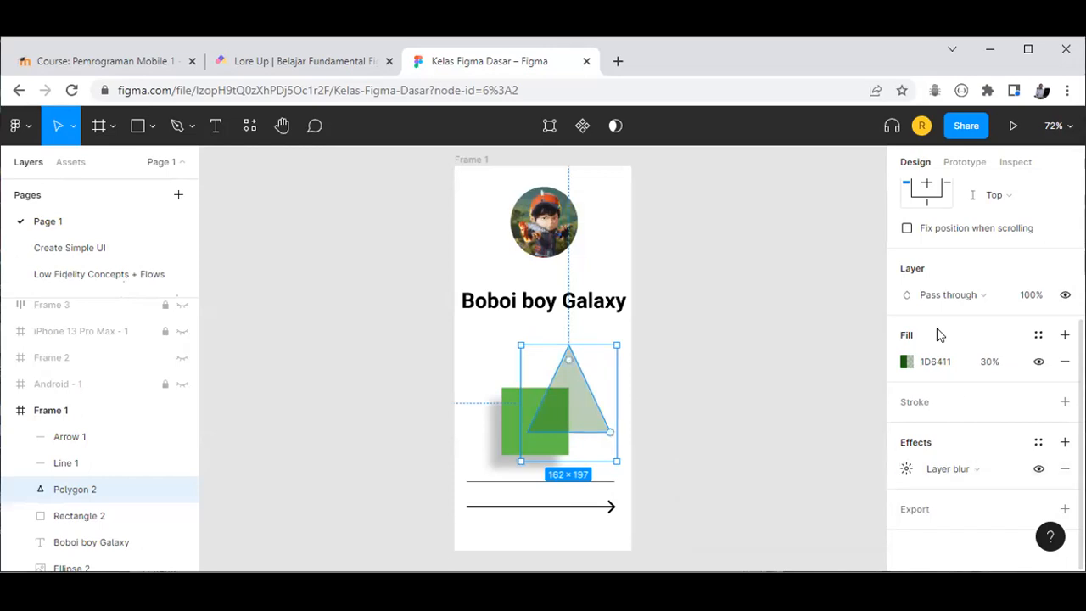
{"action": "scroll", "coordinate": [967, 475], "scroll_direction": "up", "scroll_amount": 3}
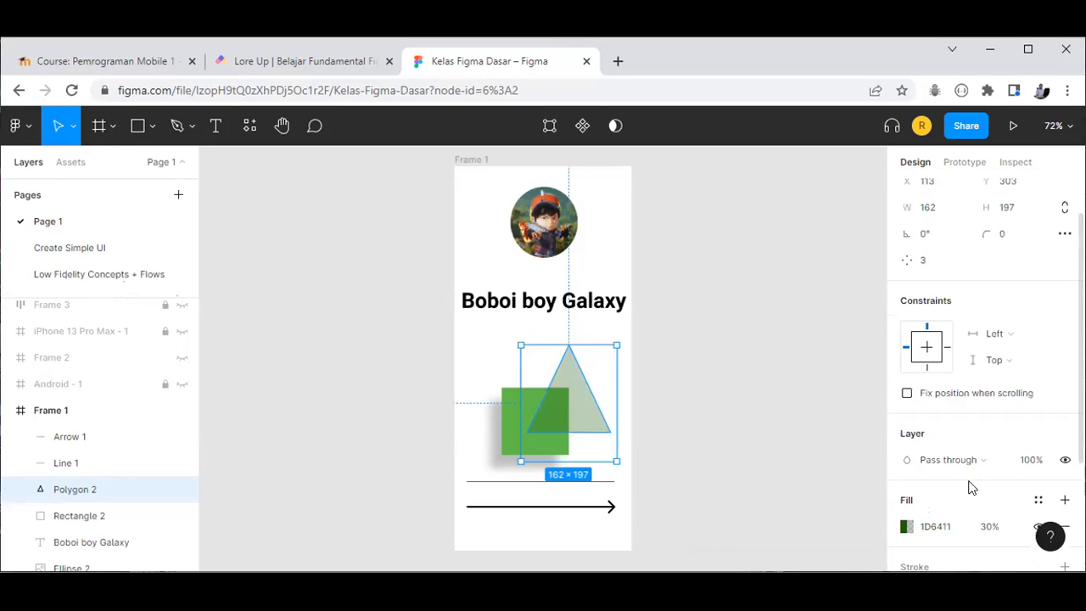
{"action": "scroll", "coordinate": [970, 482], "scroll_direction": "down", "scroll_amount": 3}
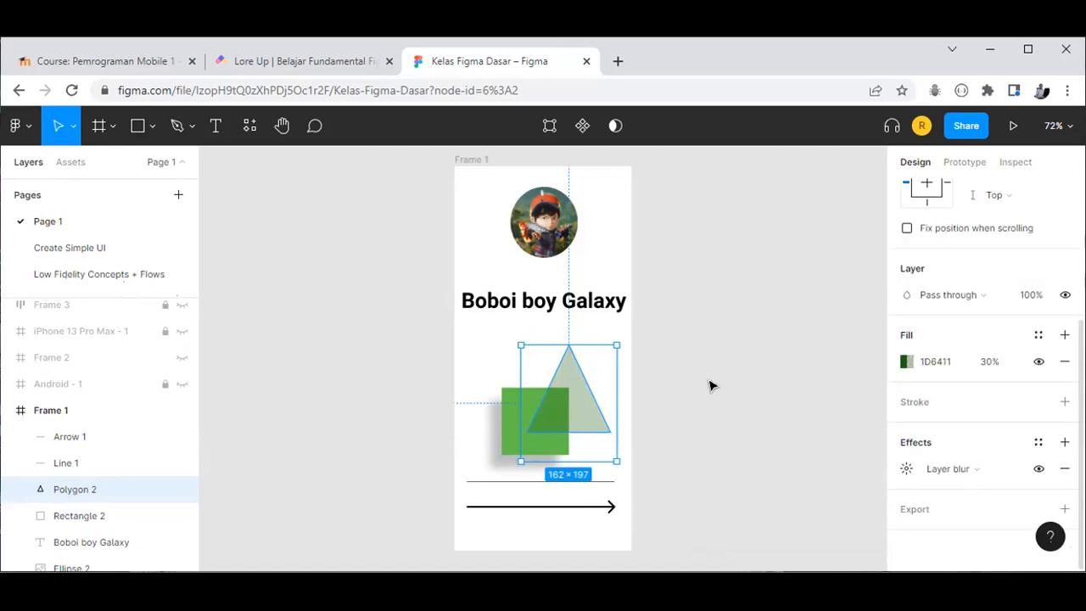
{"action": "scroll", "coordinate": [999, 361], "scroll_direction": "up", "scroll_amount": 3}
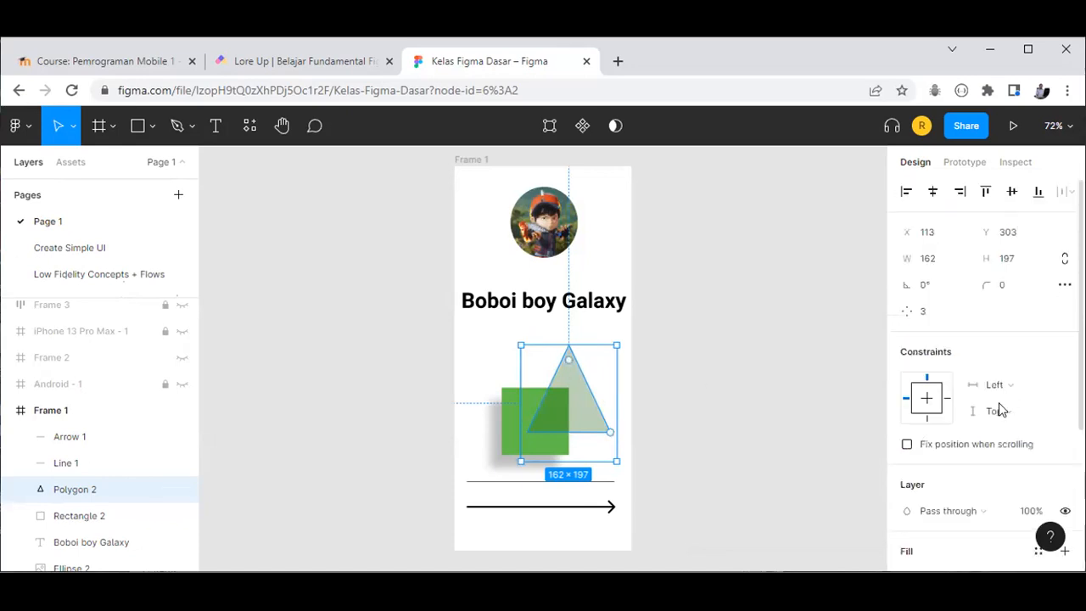
{"action": "scroll", "coordinate": [999, 406], "scroll_direction": "down", "scroll_amount": 3}
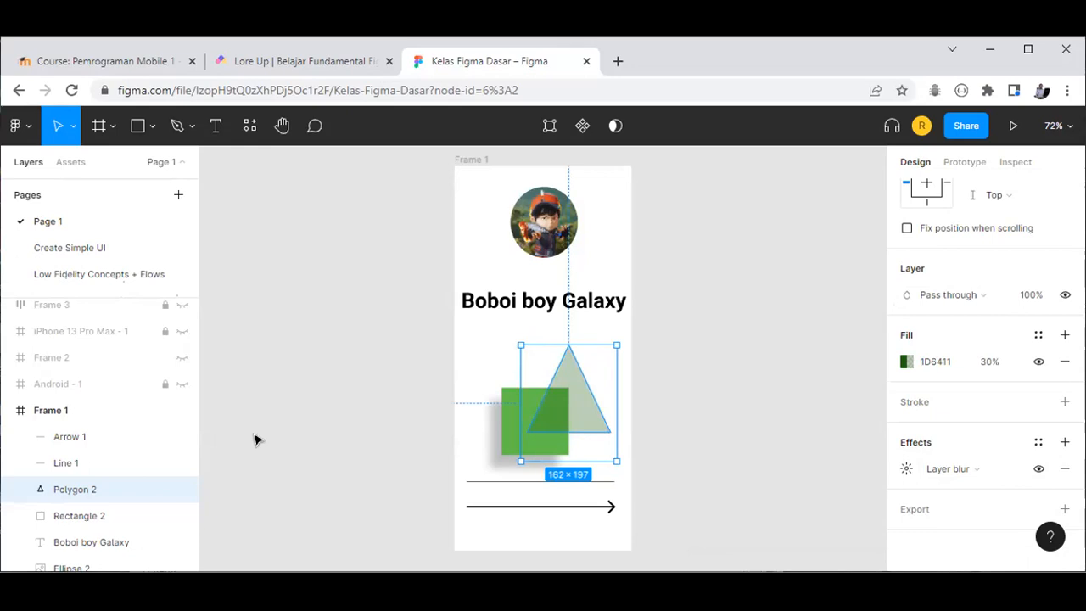
Step: Lock and hide Frame 1 on Page 1
{"action": "left_click", "coordinate": [165, 411]}
{"action": "left_click", "coordinate": [182, 410]}
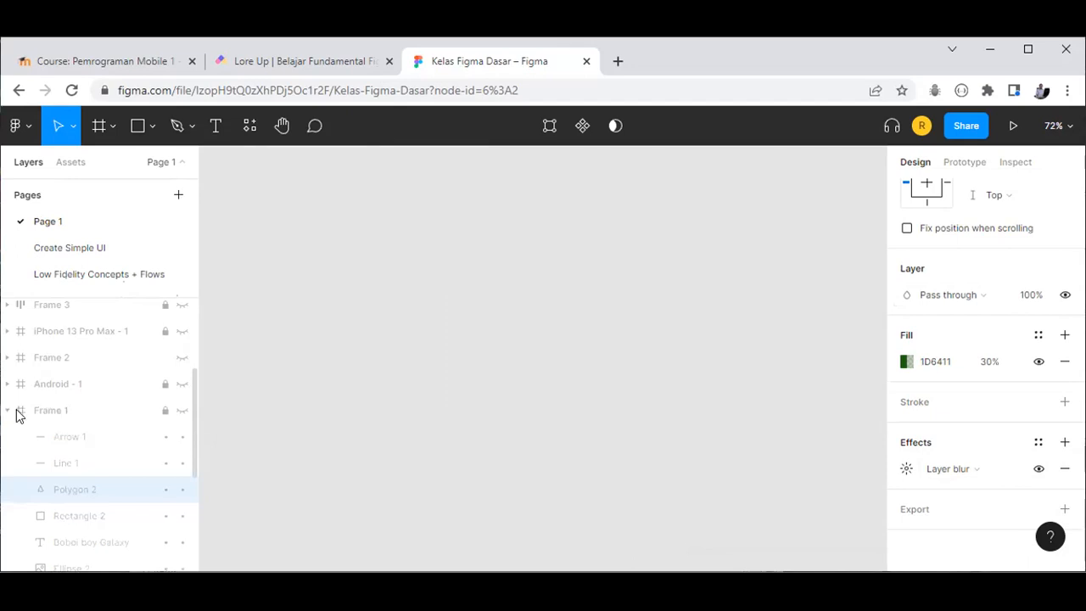
{"action": "scroll", "coordinate": [178, 513], "scroll_direction": "down", "scroll_amount": 1}
{"action": "scroll", "coordinate": [181, 454], "scroll_direction": "down", "scroll_amount": 2}
{"action": "scroll", "coordinate": [181, 433], "scroll_direction": "down", "scroll_amount": 2}
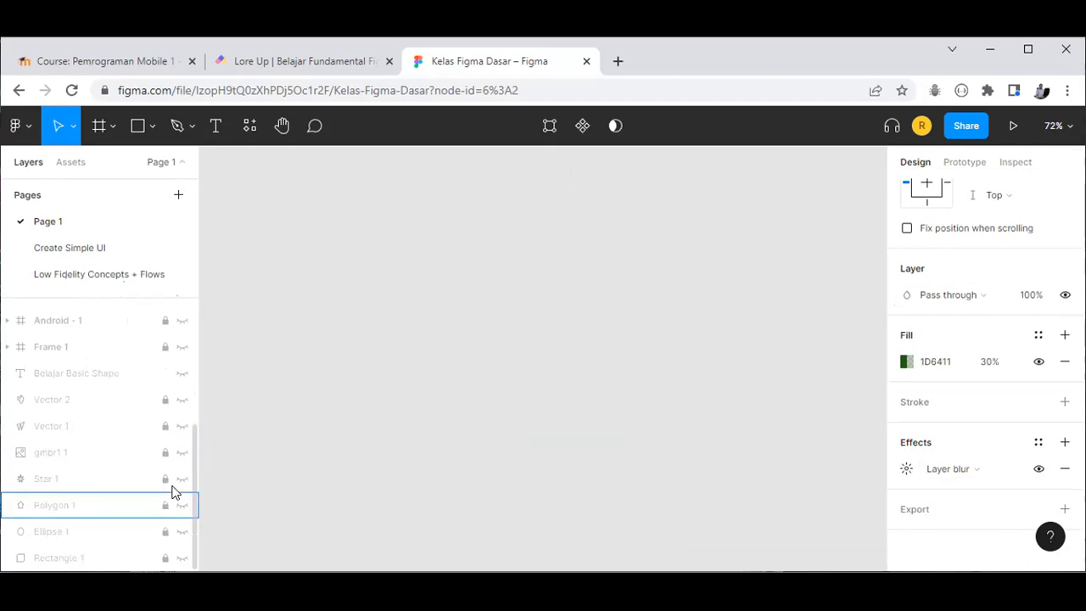
{"action": "scroll", "coordinate": [174, 488], "scroll_direction": "up", "scroll_amount": 5}
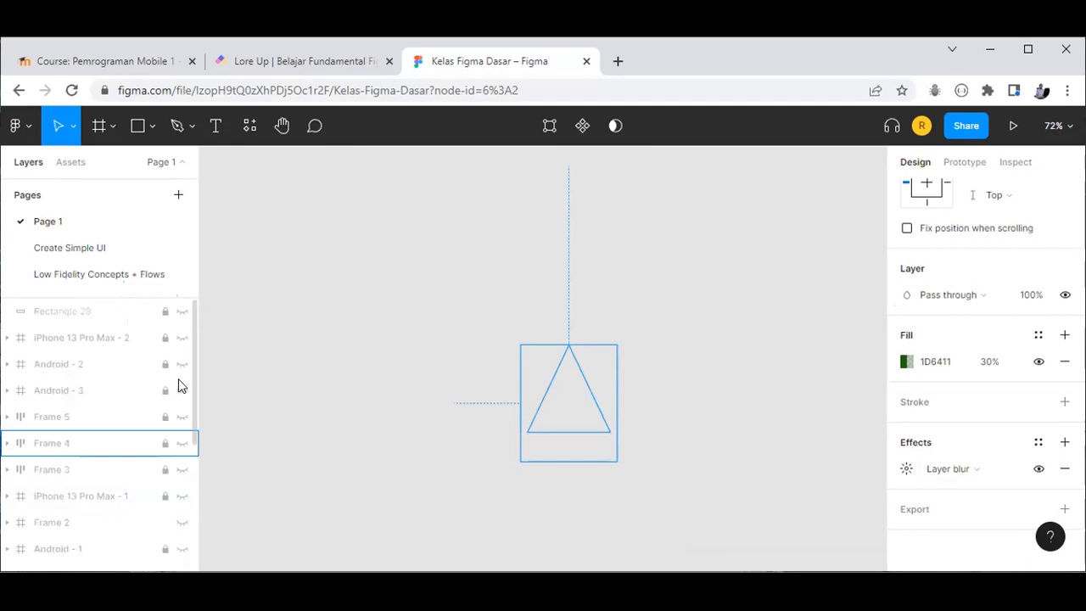
Step: On the Create Simple UI page, lock and hide Home, and hide the Profile, Cart and Settings frames
{"action": "left_click", "coordinate": [72, 247]}
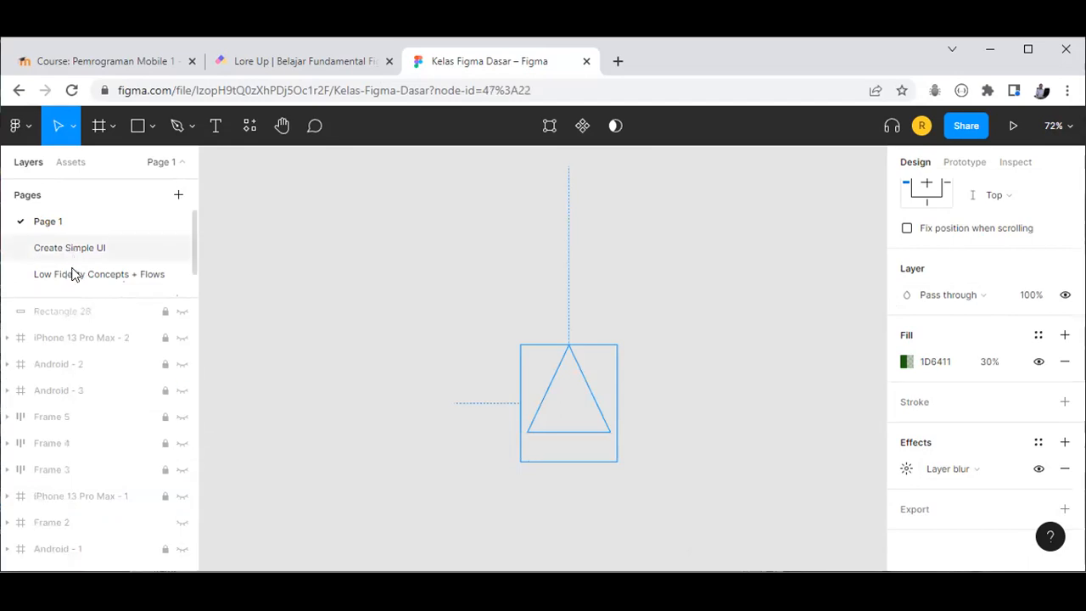
{"action": "left_click", "coordinate": [8, 446]}
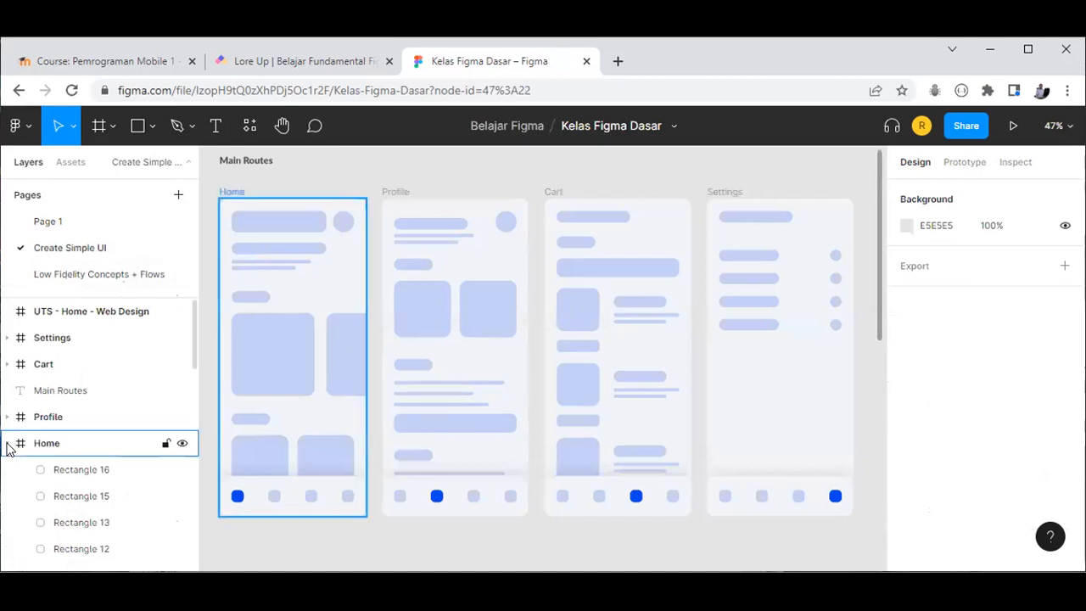
{"action": "left_click", "coordinate": [8, 445]}
{"action": "left_click", "coordinate": [109, 467]}
{"action": "left_click", "coordinate": [179, 313]}
{"action": "left_click", "coordinate": [157, 443]}
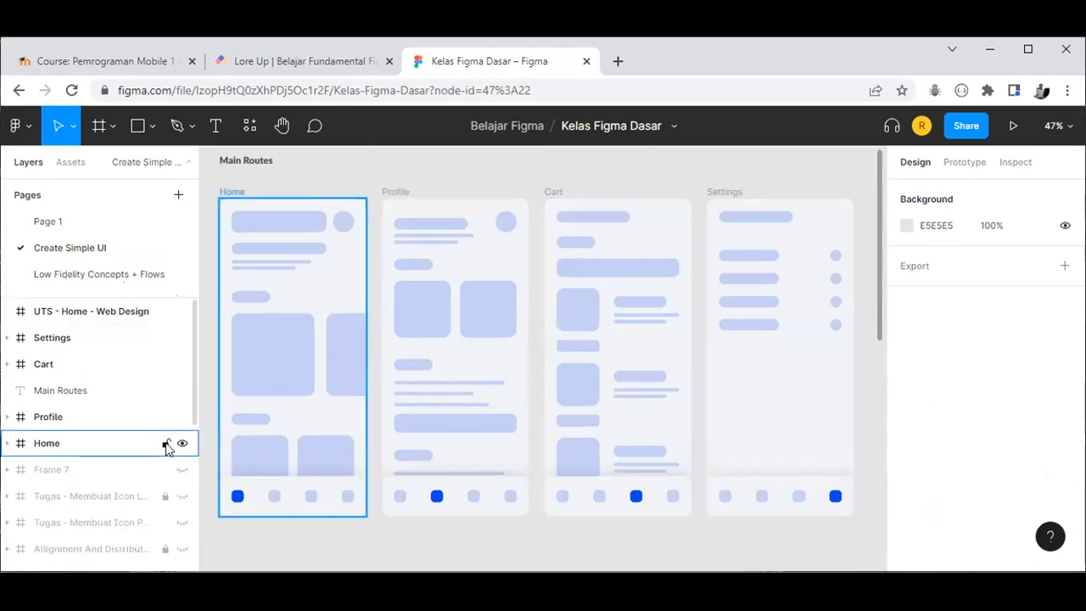
{"action": "left_click", "coordinate": [167, 443]}
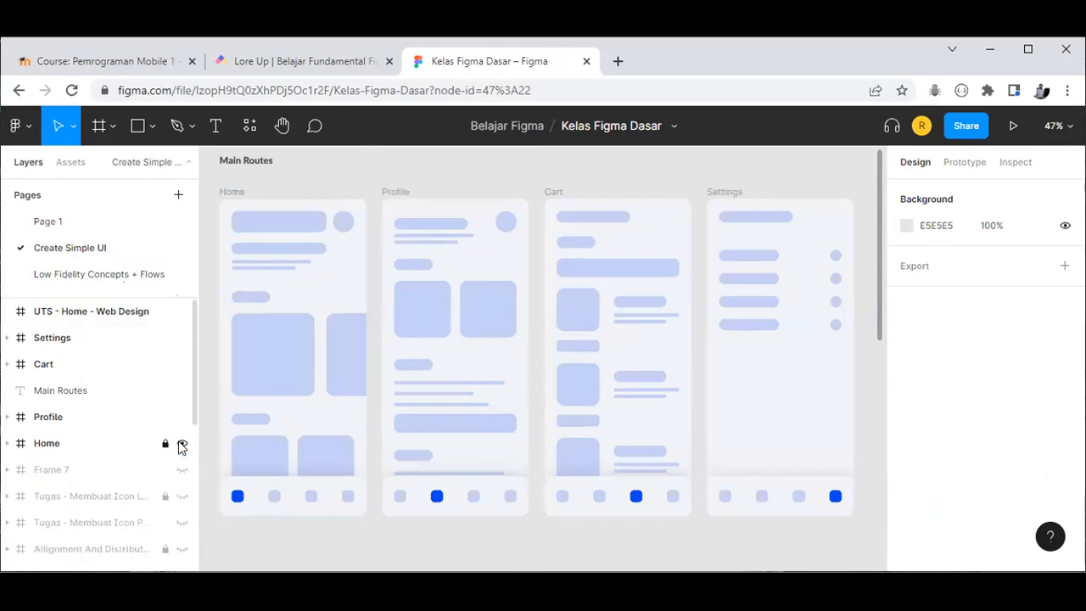
{"action": "left_click", "coordinate": [182, 445]}
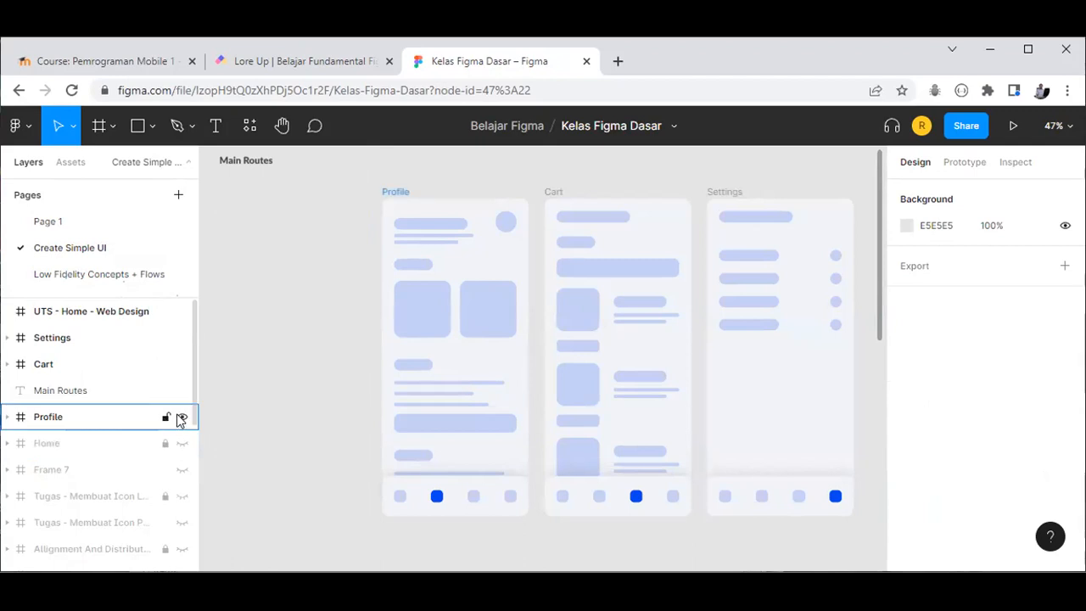
{"action": "left_click", "coordinate": [181, 418]}
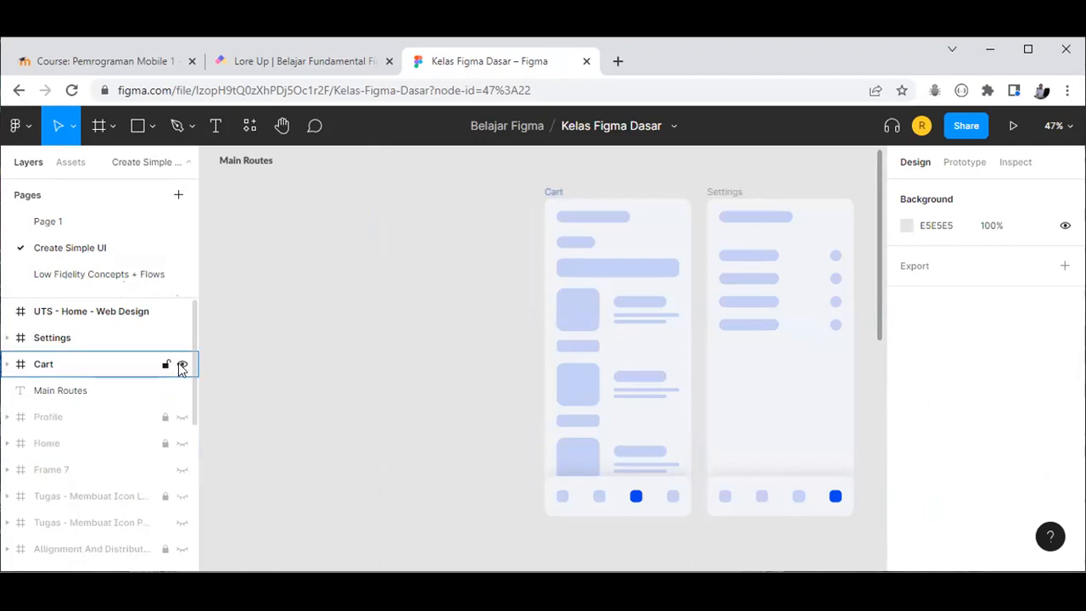
{"action": "left_click", "coordinate": [182, 364]}
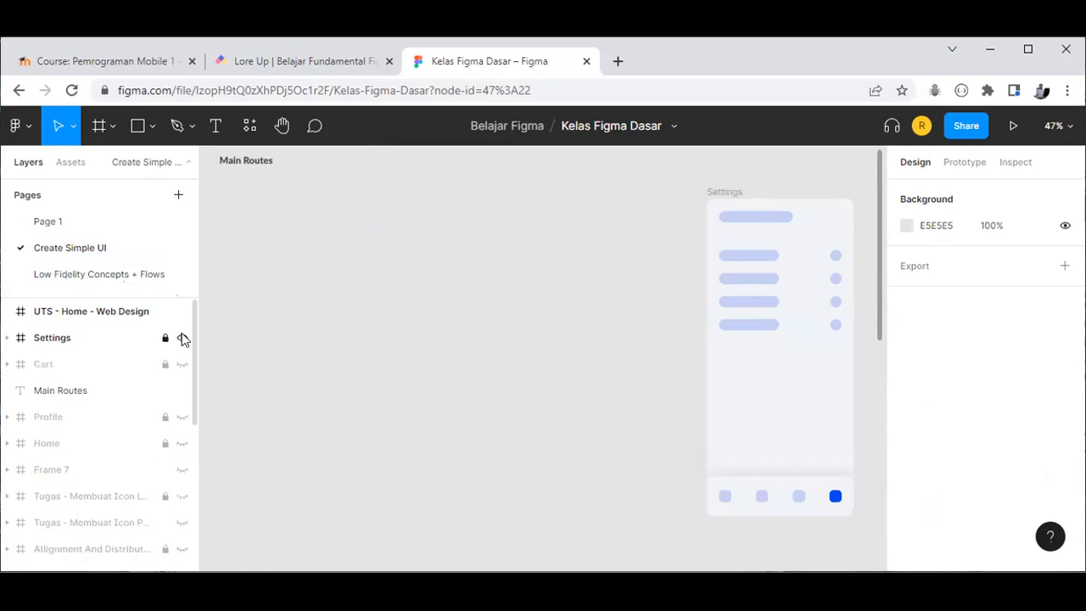
{"action": "left_click", "coordinate": [182, 338]}
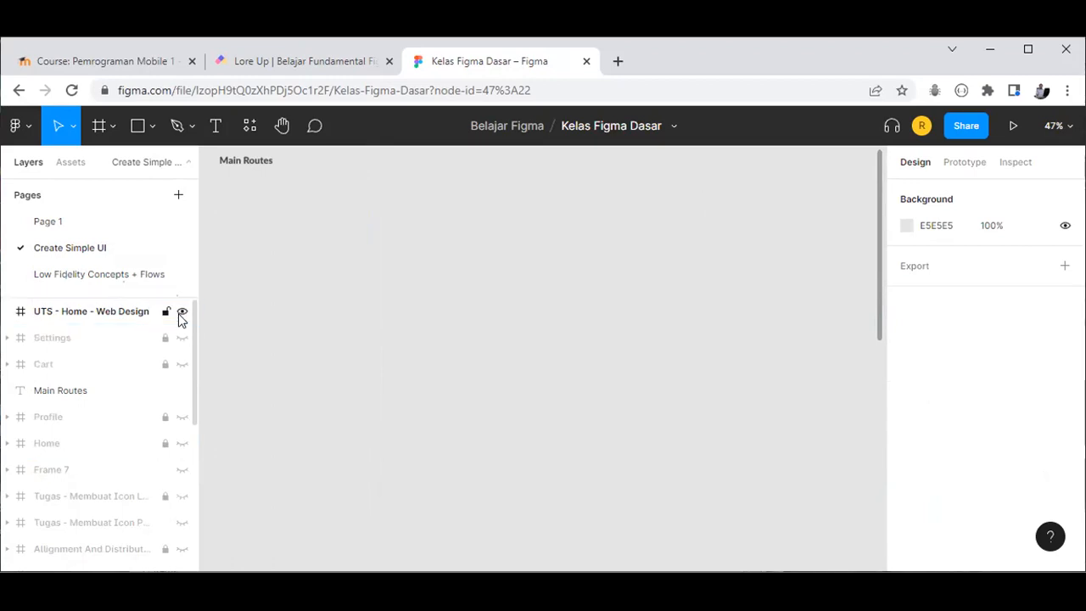
{"action": "key", "text": "shift+1"}
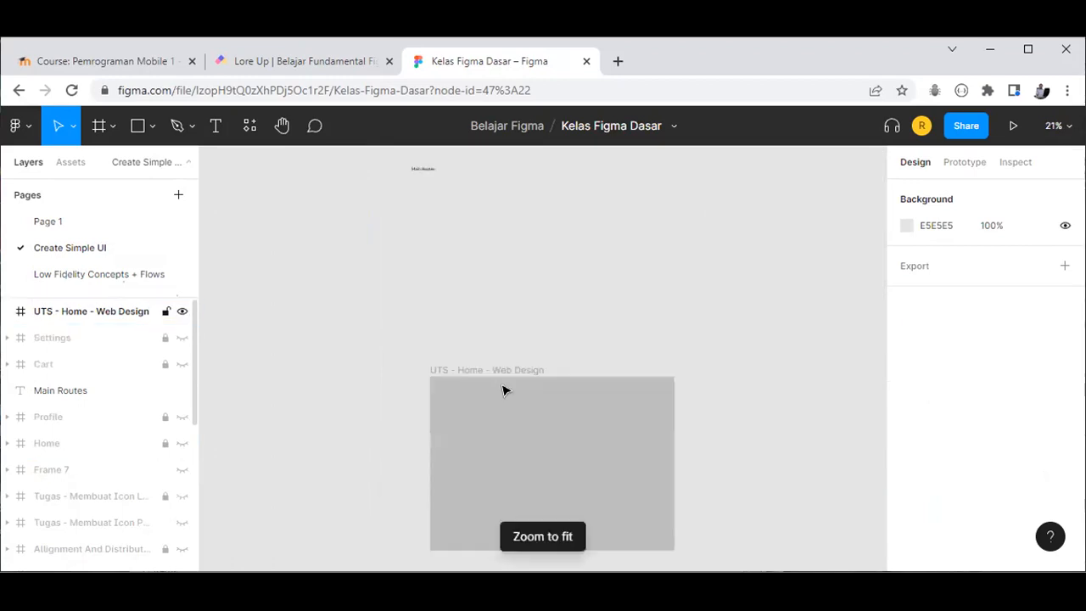
Step: Hide the UTS - Home - Web Design frame, then briefly show Frame 7 before locking and hiding it
{"action": "left_click", "coordinate": [181, 312]}
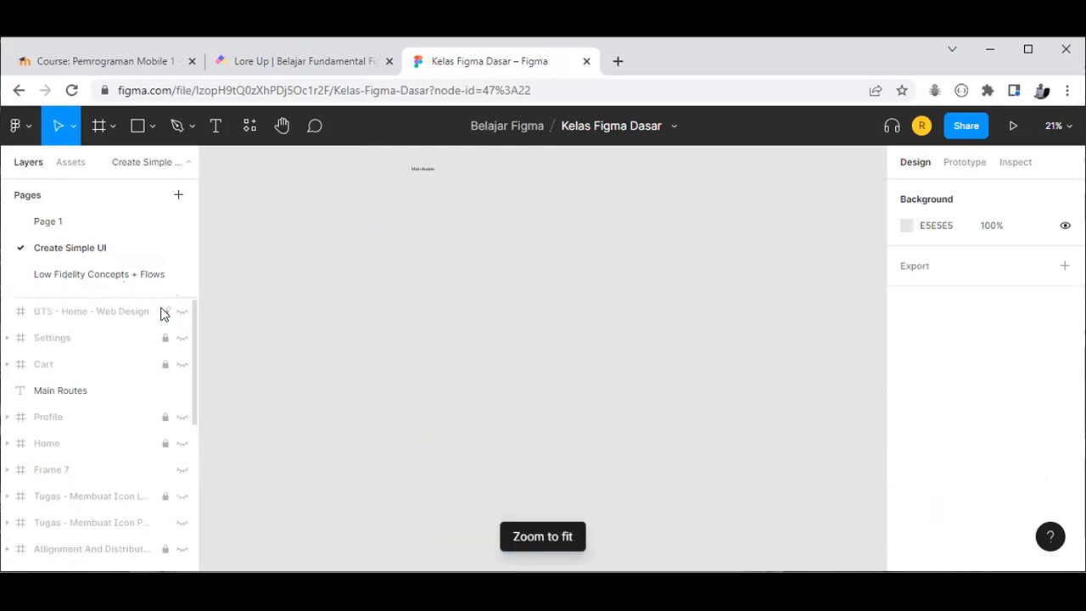
{"action": "left_click", "coordinate": [164, 312]}
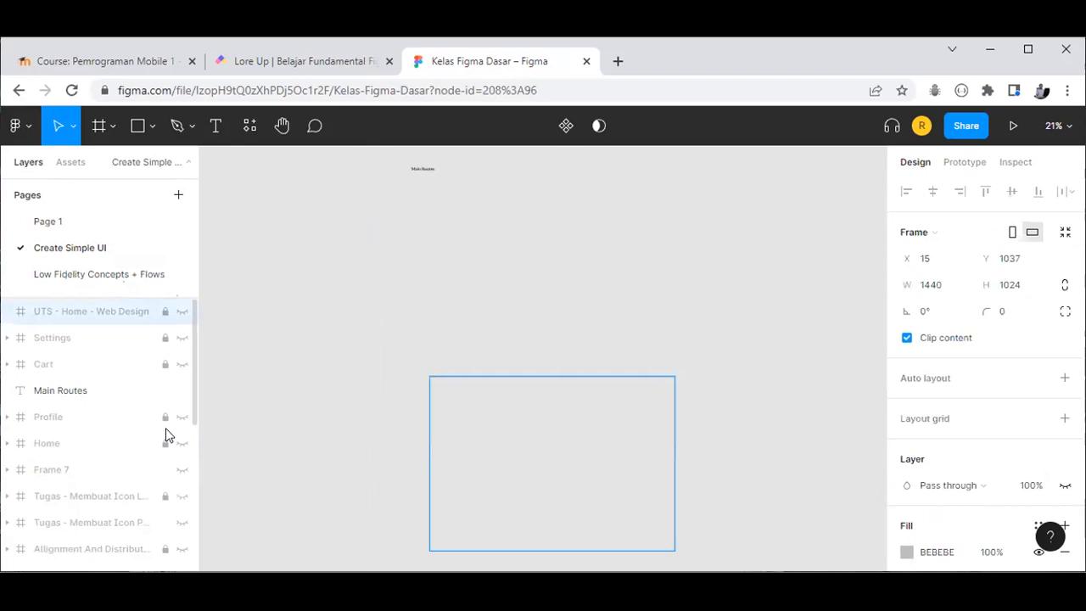
{"action": "scroll", "coordinate": [165, 357], "scroll_direction": "down", "scroll_amount": 3}
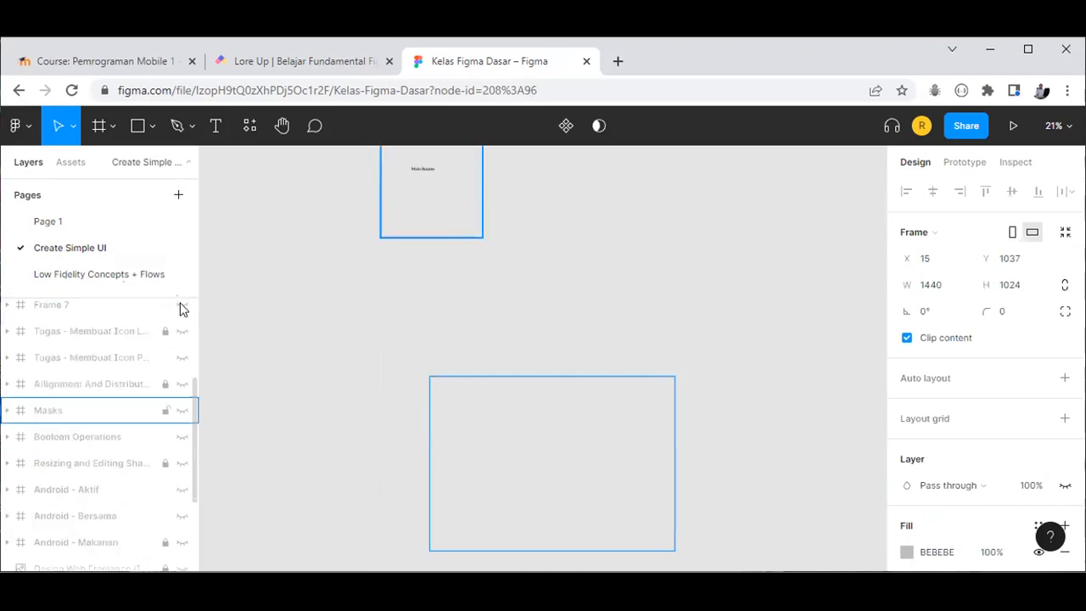
{"action": "left_click", "coordinate": [182, 307]}
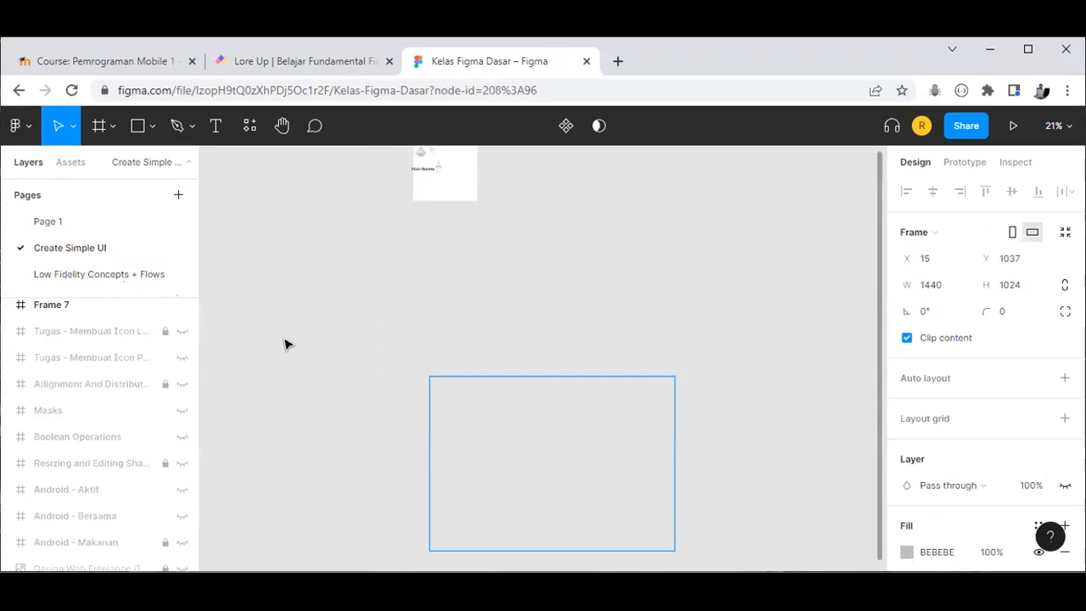
{"action": "key", "text": "shift+1"}
{"action": "left_click", "coordinate": [397, 246]}
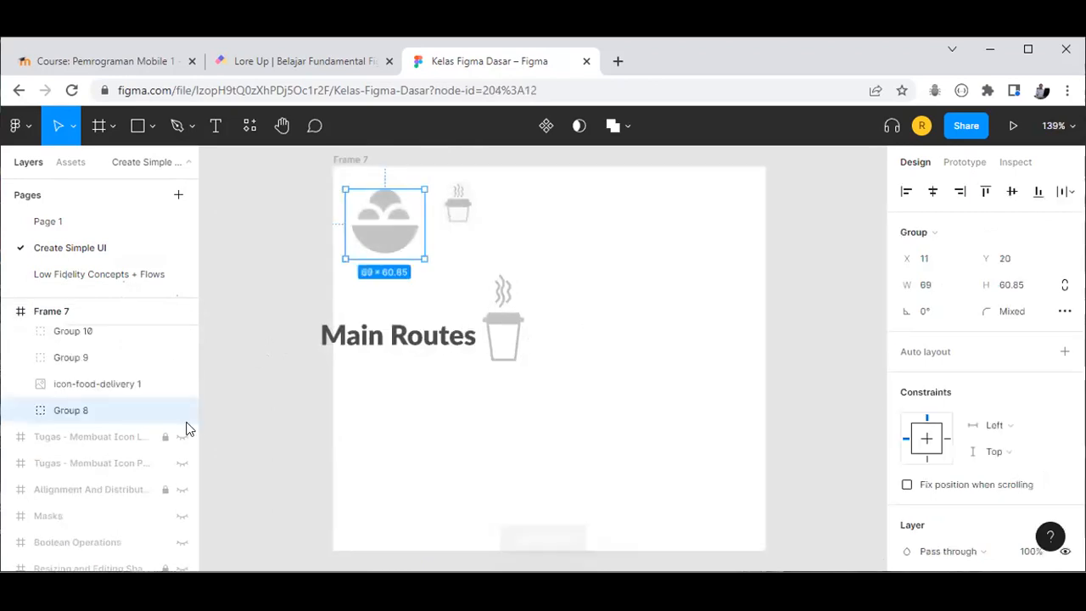
{"action": "left_click", "coordinate": [180, 312]}
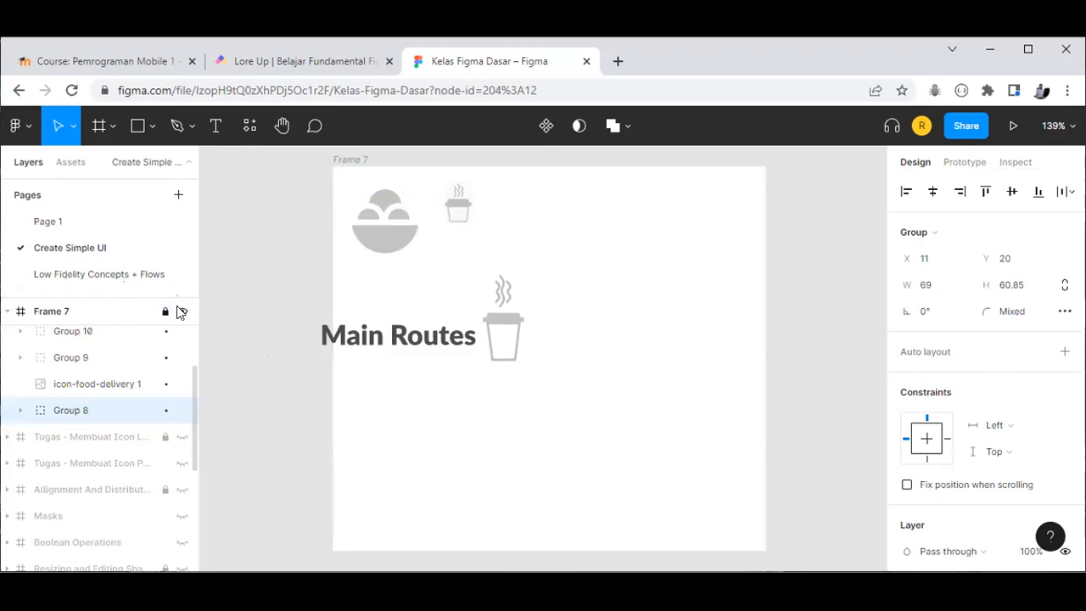
{"action": "left_click", "coordinate": [181, 312]}
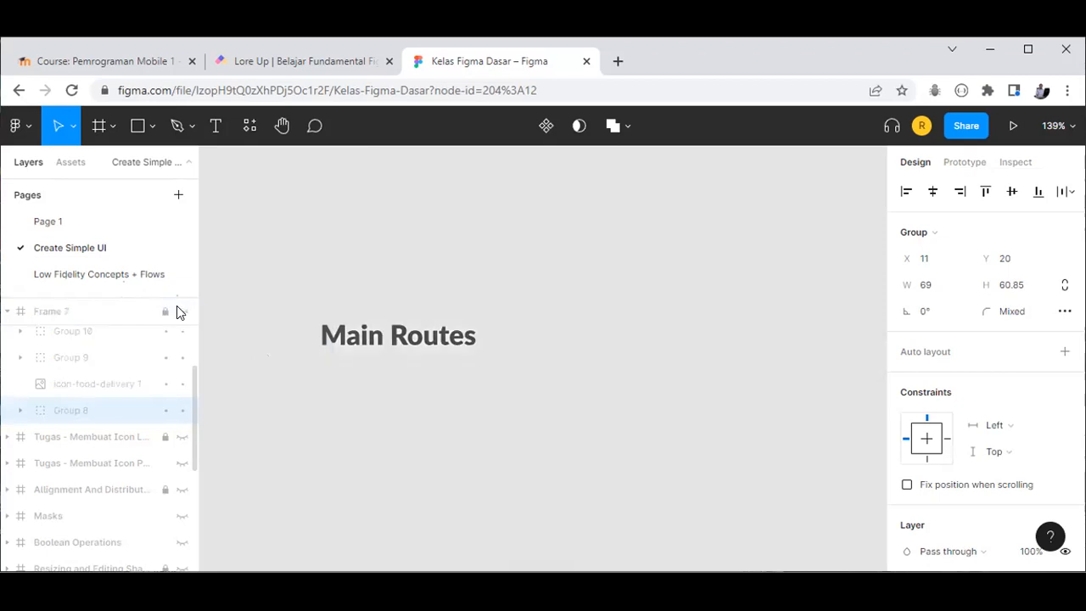
Step: Preview the Tugas Icon Lock and Icon Plus frames, then hide both again
{"action": "left_click", "coordinate": [182, 437]}
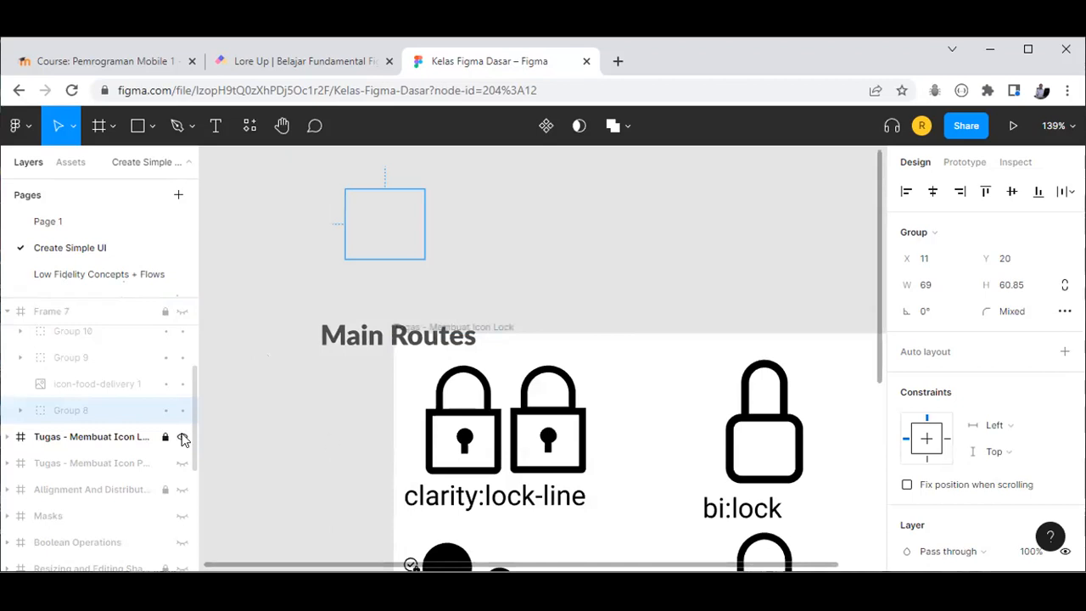
{"action": "key", "text": "shift+1"}
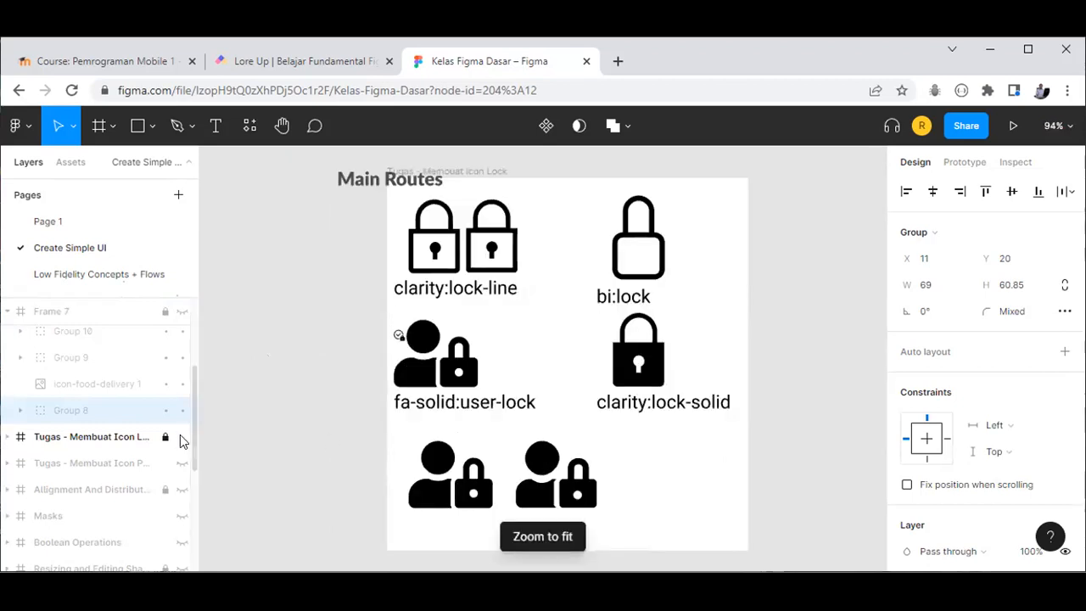
{"action": "left_click", "coordinate": [356, 409]}
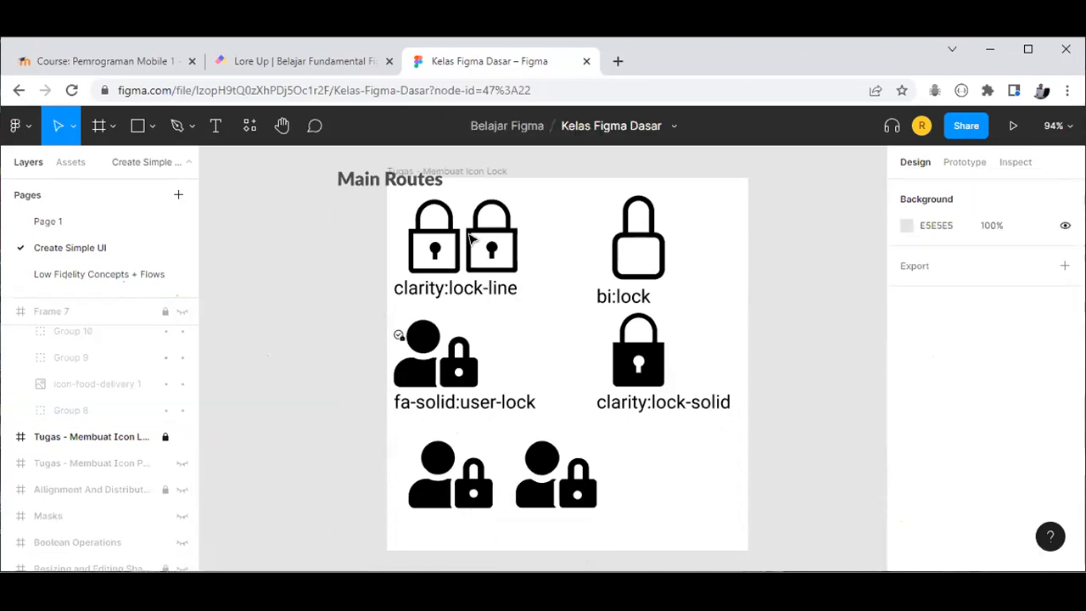
{"action": "left_click", "coordinate": [175, 438]}
{"action": "left_click", "coordinate": [178, 459]}
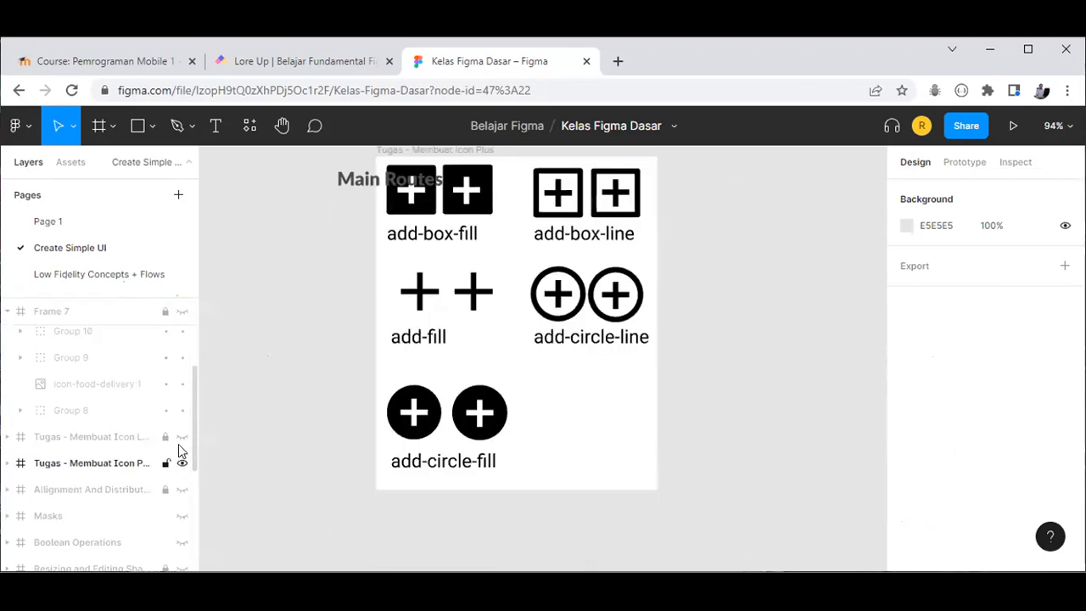
{"action": "left_click", "coordinate": [182, 436]}
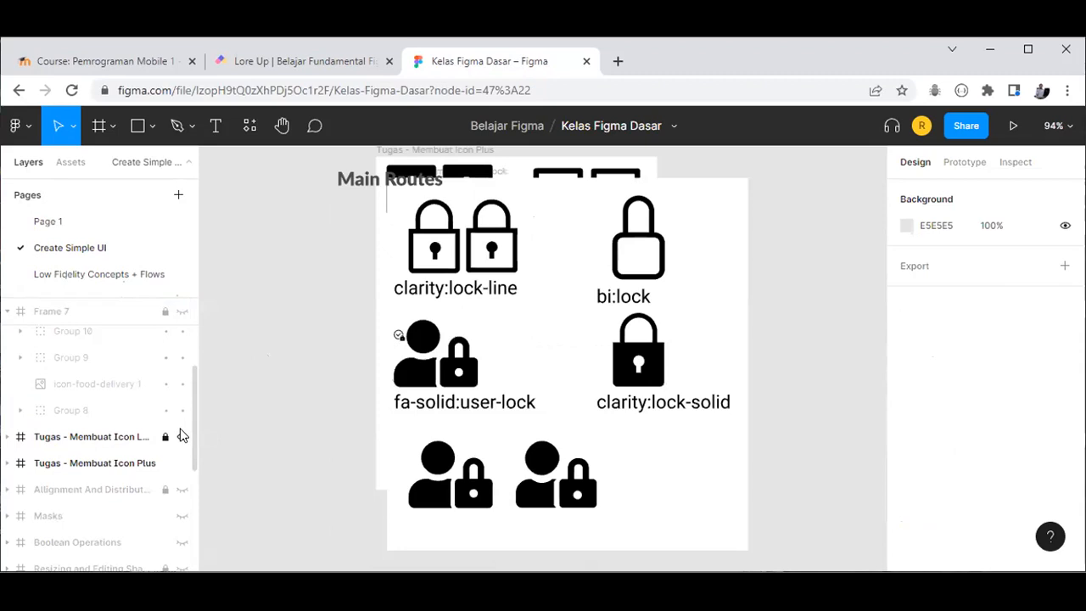
{"action": "key", "text": "shift+1"}
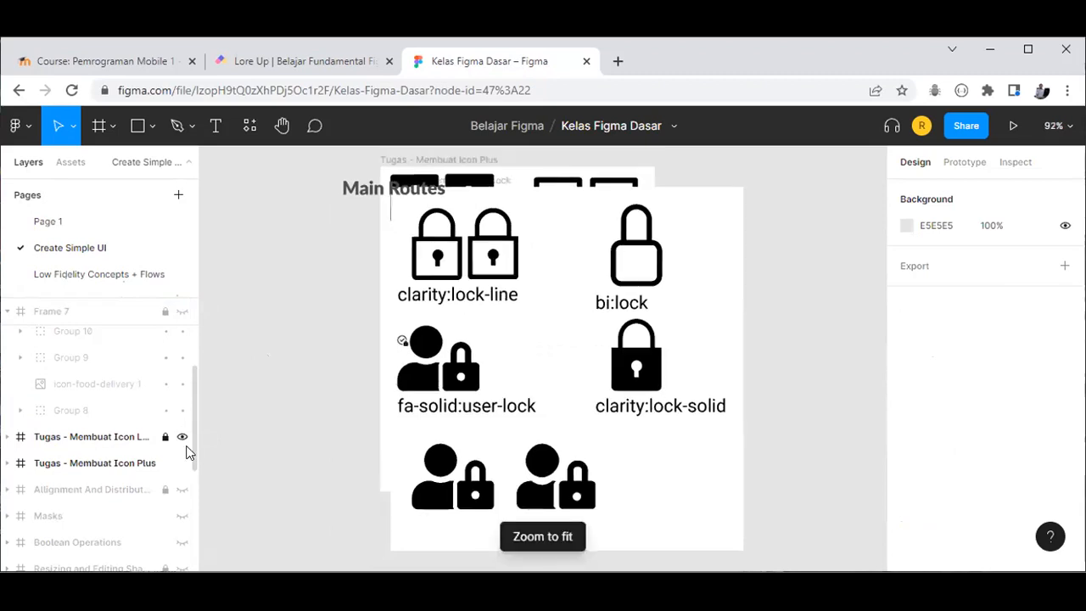
{"action": "left_click", "coordinate": [182, 438]}
{"action": "left_click", "coordinate": [179, 461]}
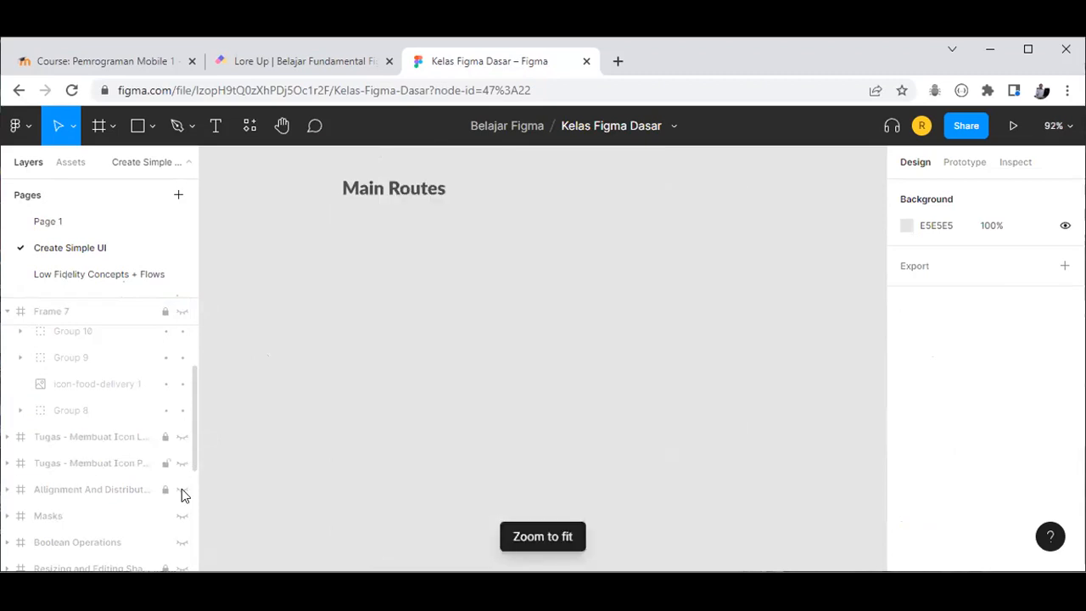
Step: Show and unlock the Alignment And Distribution frame
{"action": "left_click", "coordinate": [182, 490]}
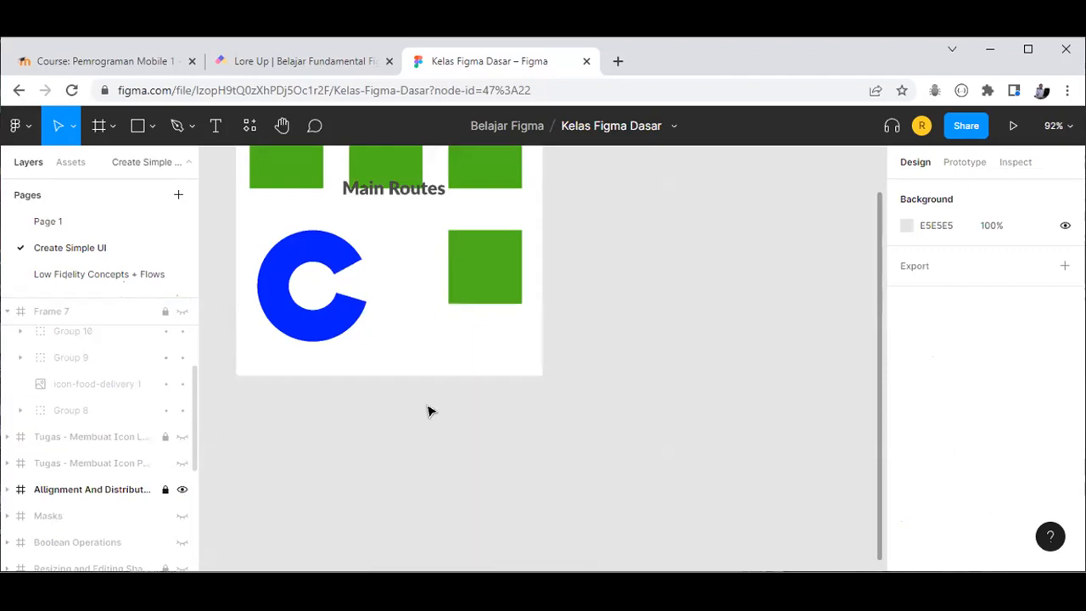
{"action": "scroll", "coordinate": [429, 410], "scroll_direction": "up", "scroll_amount": 1}
{"action": "scroll", "coordinate": [420, 380], "scroll_direction": "up", "scroll_amount": 2}
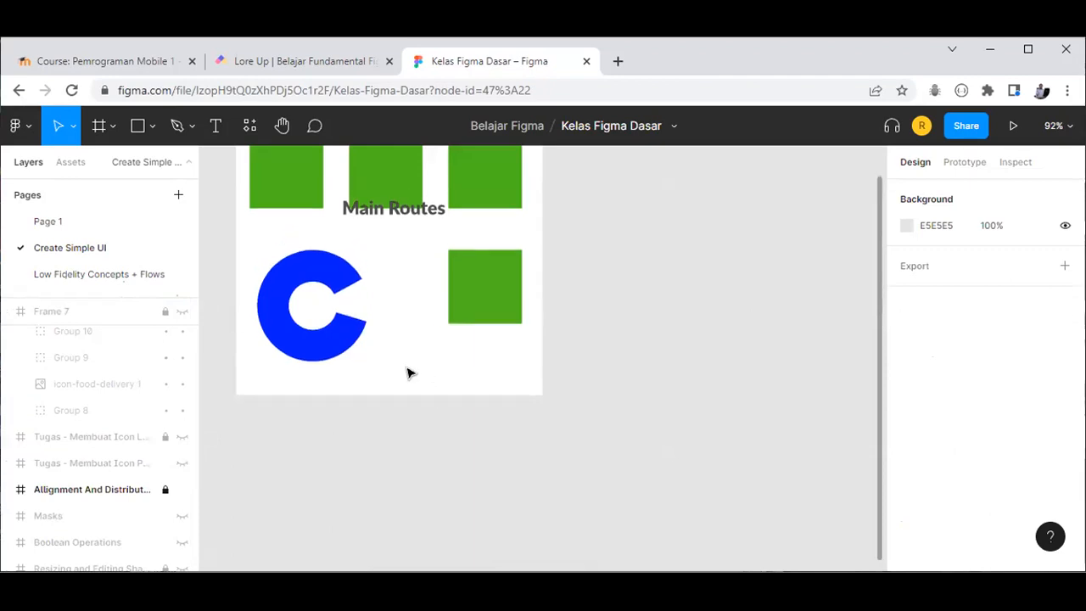
{"action": "scroll", "coordinate": [346, 351], "scroll_direction": "up", "scroll_amount": 3}
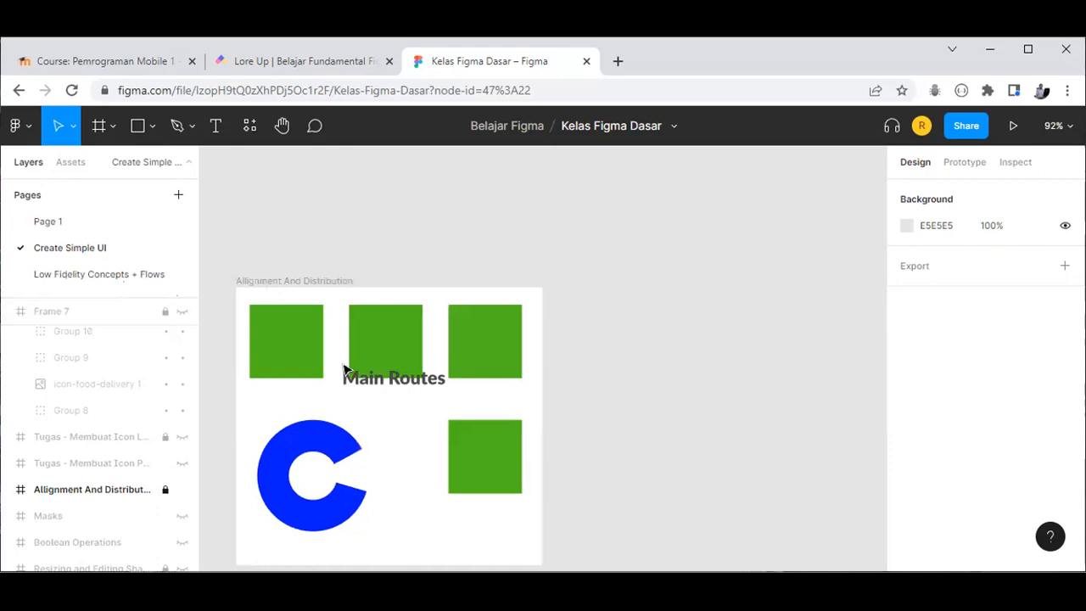
{"action": "left_click", "coordinate": [167, 489]}
Step: Stretch the Alignment And Distribution frame's height to 477, making it 404×477
{"action": "scroll", "coordinate": [342, 363], "scroll_direction": "down", "scroll_amount": 1}
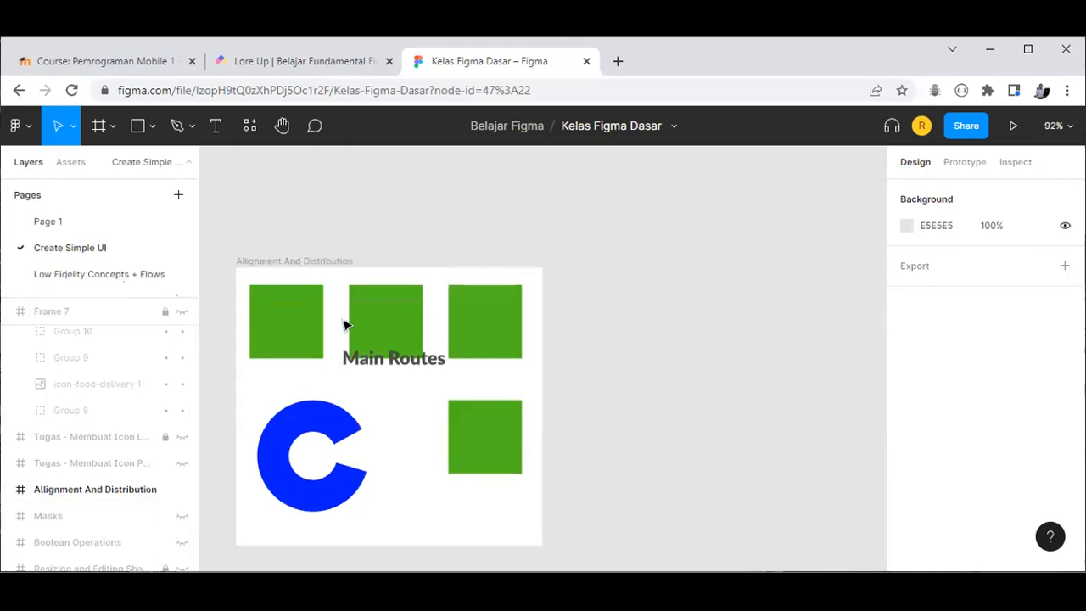
{"action": "left_click", "coordinate": [419, 431]}
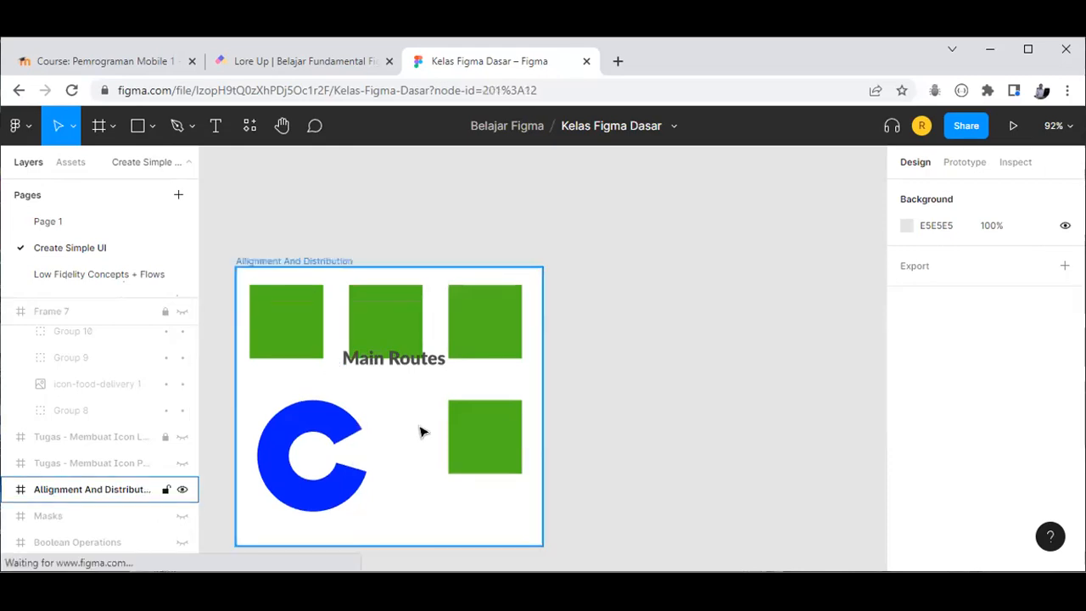
{"action": "left_click", "coordinate": [497, 504]}
{"action": "scroll", "coordinate": [495, 500], "scroll_direction": "down", "scroll_amount": 1}
{"action": "left_click_drag", "start_coordinate": [493, 512], "coordinate": [493, 542]}
{"action": "scroll", "coordinate": [480, 459], "scroll_direction": "down", "scroll_amount": 1}
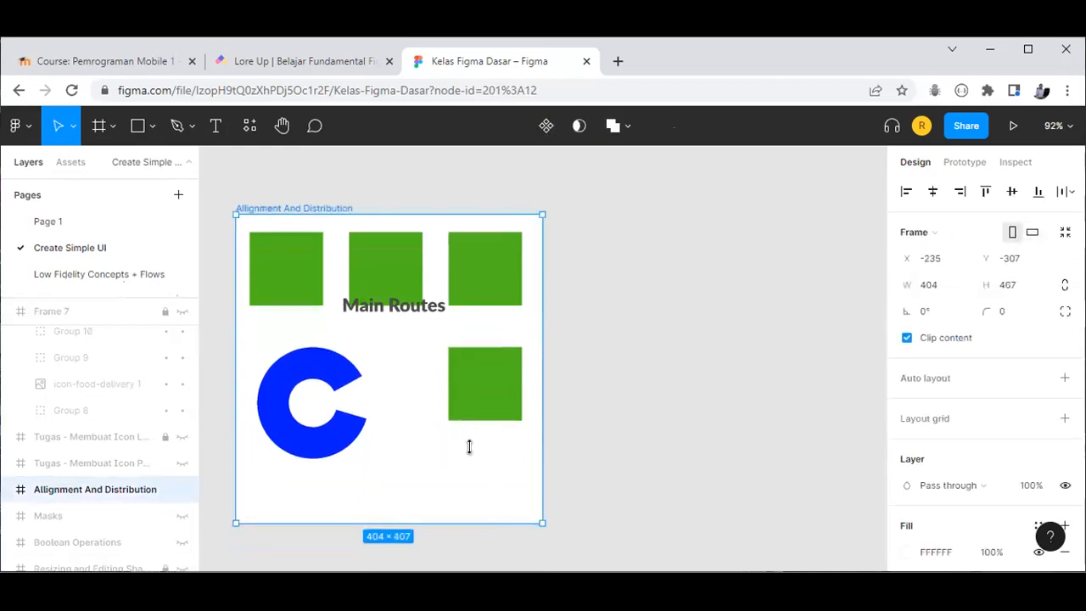
{"action": "scroll", "coordinate": [467, 475], "scroll_direction": "down", "scroll_amount": 2}
{"action": "left_click_drag", "start_coordinate": [383, 270], "coordinate": [383, 329]}
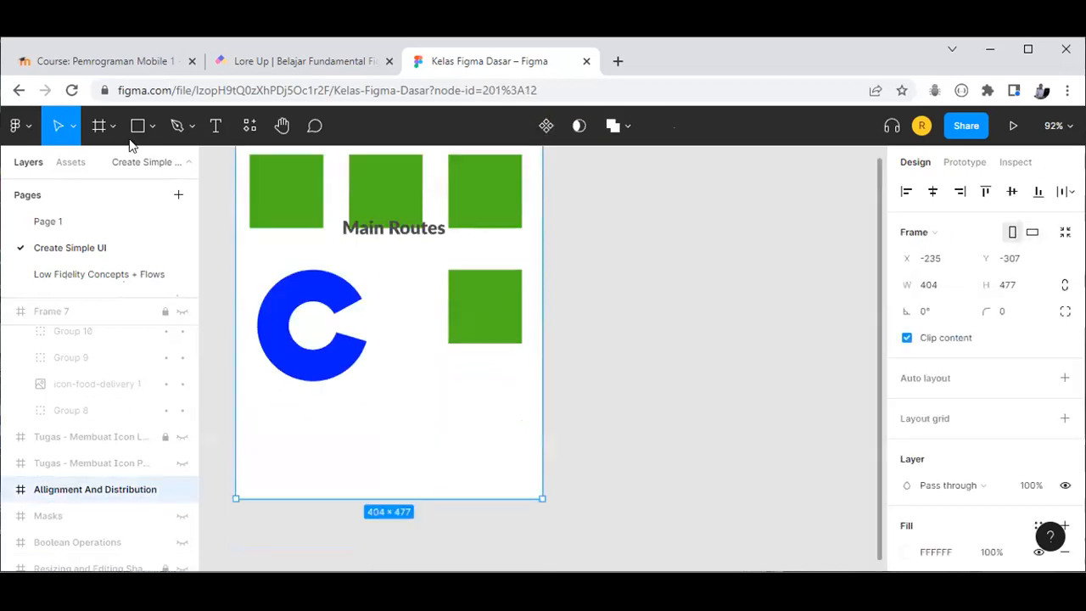
{"action": "left_click", "coordinate": [152, 129]}
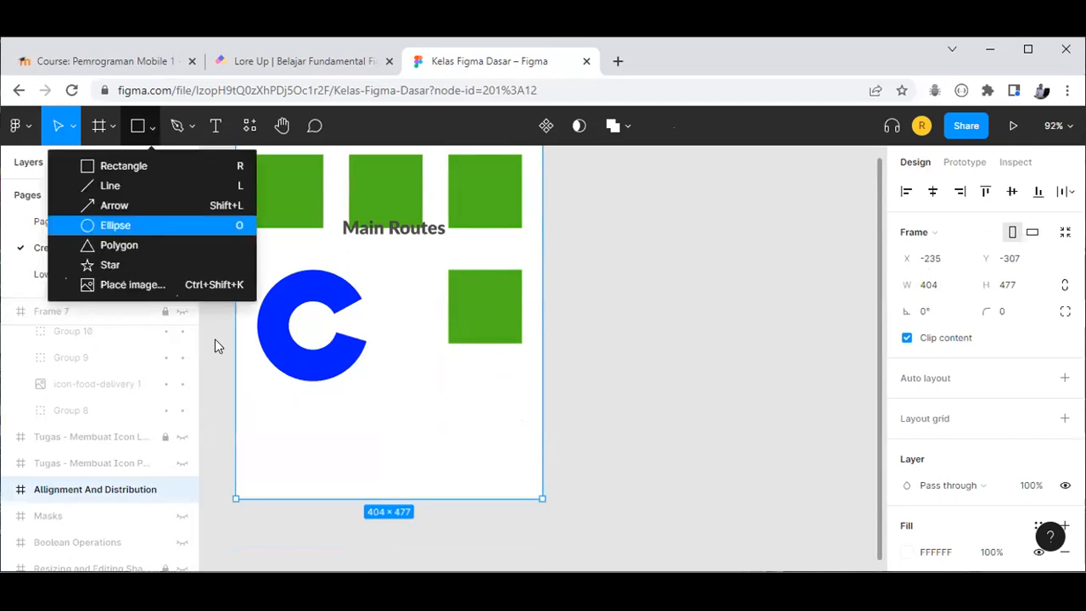
Step: Draw a 110×110 grey circle, set X and Y to 200, then move it below the blue C
{"action": "key", "text": "o"}
{"action": "mouse_move", "coordinate": [389, 396]}
{"action": "left_mouse_down"}
{"action": "mouse_move", "coordinate": [448, 470]}
{"action": "mouse_move", "coordinate": [499, 459]}
{"action": "mouse_move", "coordinate": [436, 411]}
{"action": "mouse_move", "coordinate": [481, 458]}
{"action": "mouse_move", "coordinate": [441, 413]}
{"action": "mouse_move", "coordinate": [490, 446]}
{"action": "mouse_move", "coordinate": [461, 416]}
{"action": "mouse_move", "coordinate": [477, 430]}
{"action": "left_mouse_up"}
{"action": "key", "text": "v"}
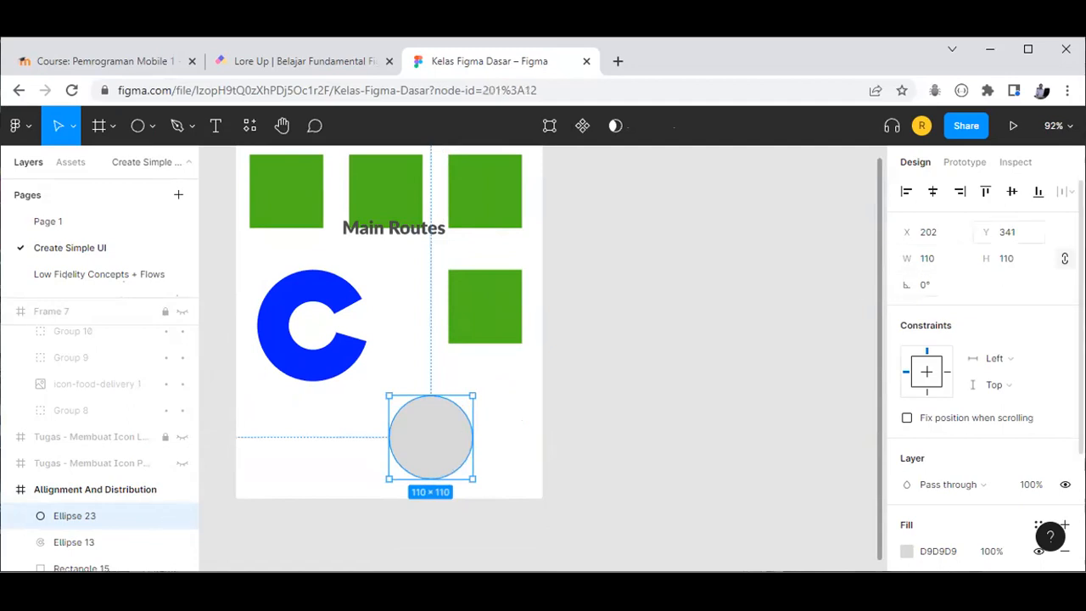
{"action": "left_click", "coordinate": [949, 232]}
{"action": "type", "text": "200"}
{"action": "left_click", "coordinate": [1024, 230]}
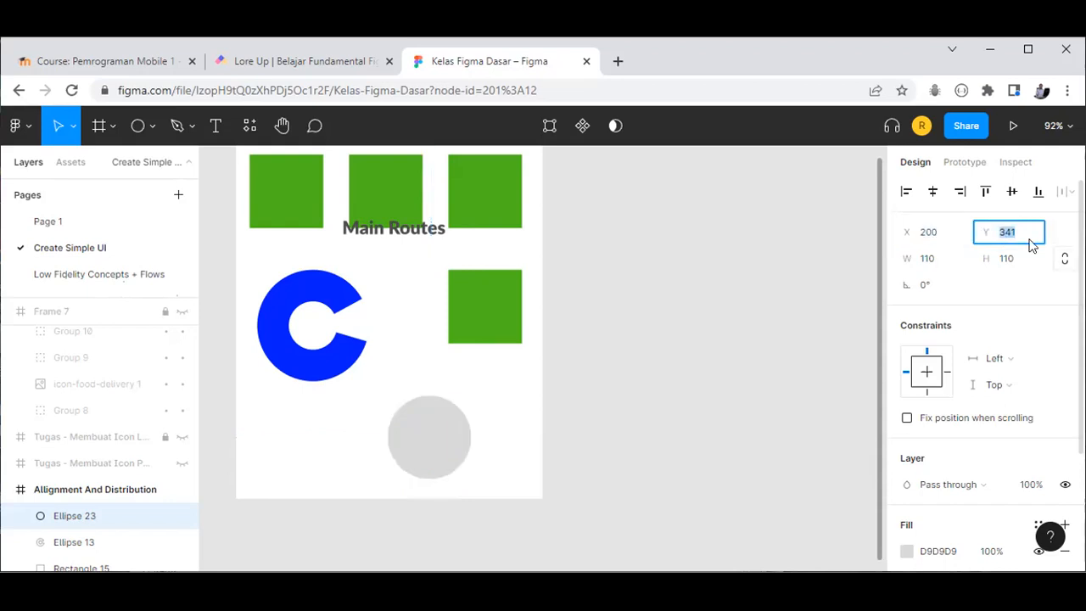
{"action": "key", "text": "Return"}
{"action": "type", "text": "200"}
{"action": "key", "text": "Return"}
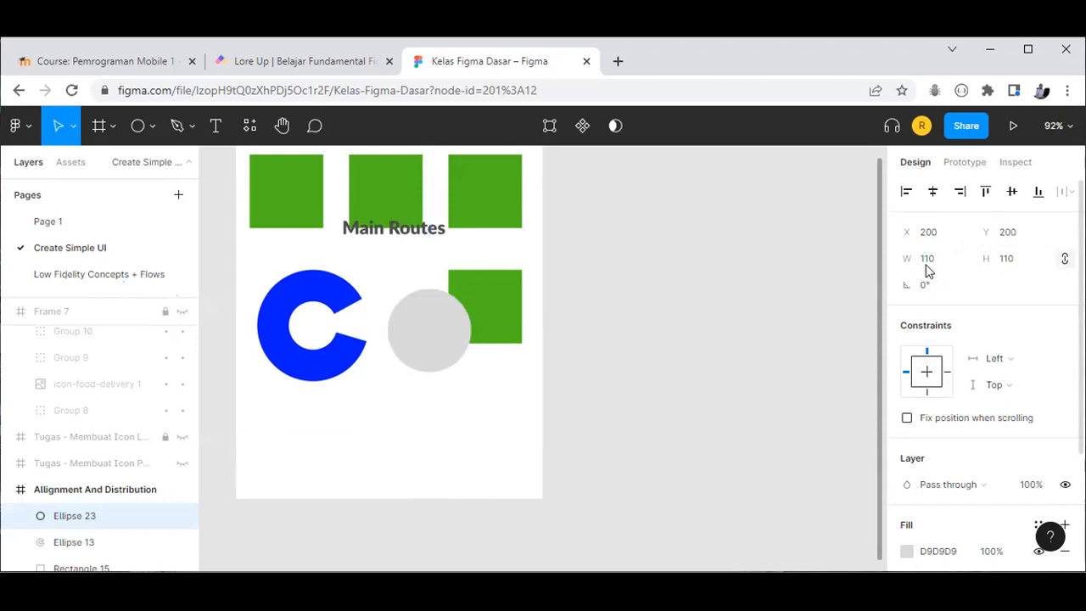
{"action": "left_click", "coordinate": [927, 260]}
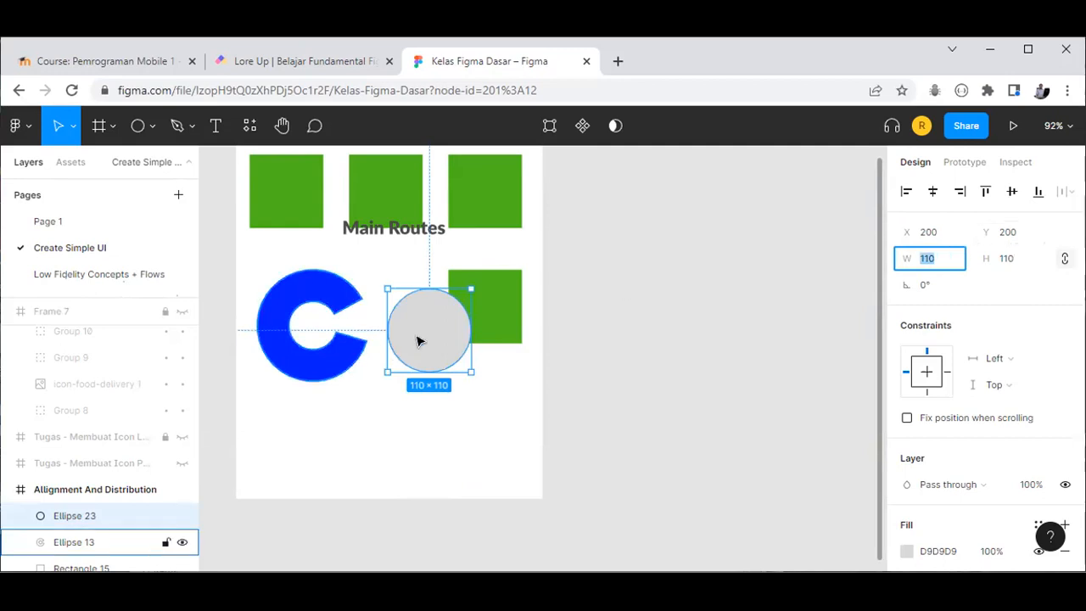
{"action": "left_click_drag", "start_coordinate": [425, 338], "coordinate": [407, 425]}
Step: Edit the circle's points, deleting its right point and spreading the side points level
{"action": "double_click", "coordinate": [407, 424]}
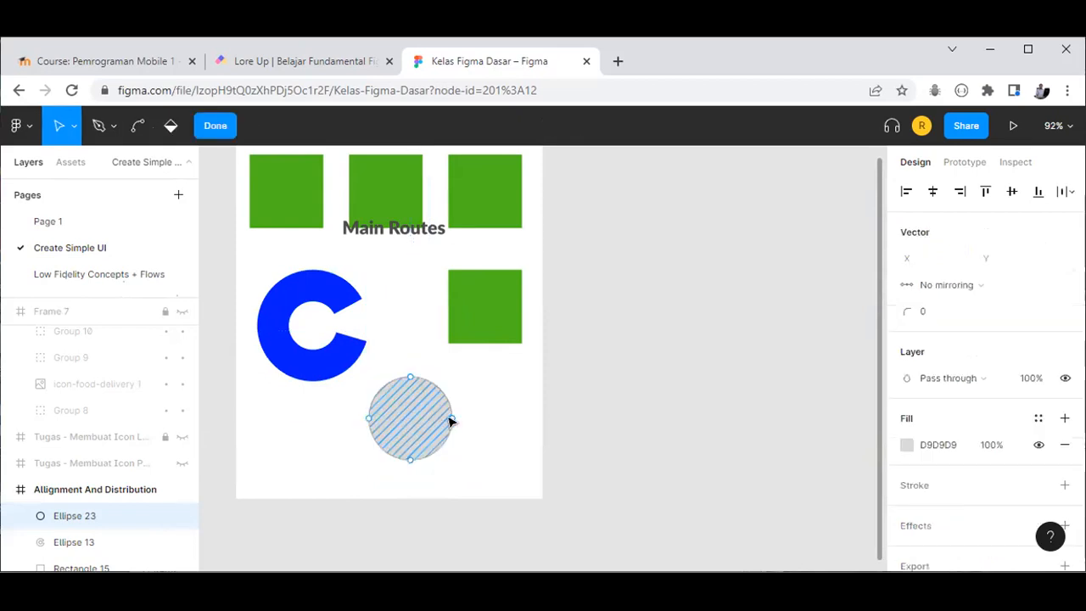
{"action": "left_click", "coordinate": [429, 424]}
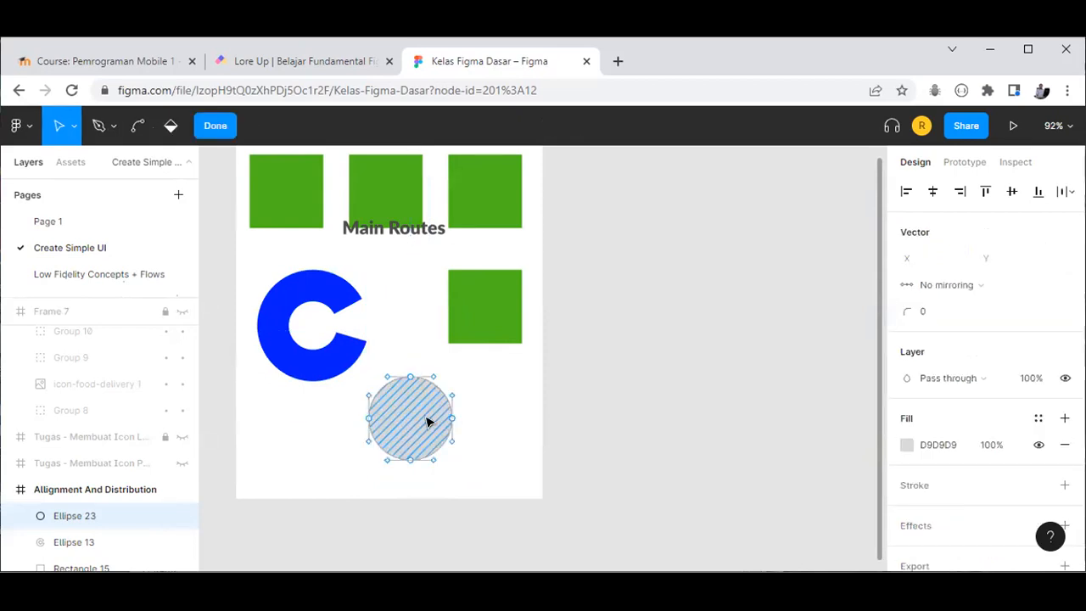
{"action": "key", "text": "shift+Left"}
{"action": "key", "text": "shift+Left"}
{"action": "key", "text": "shift+Left"}
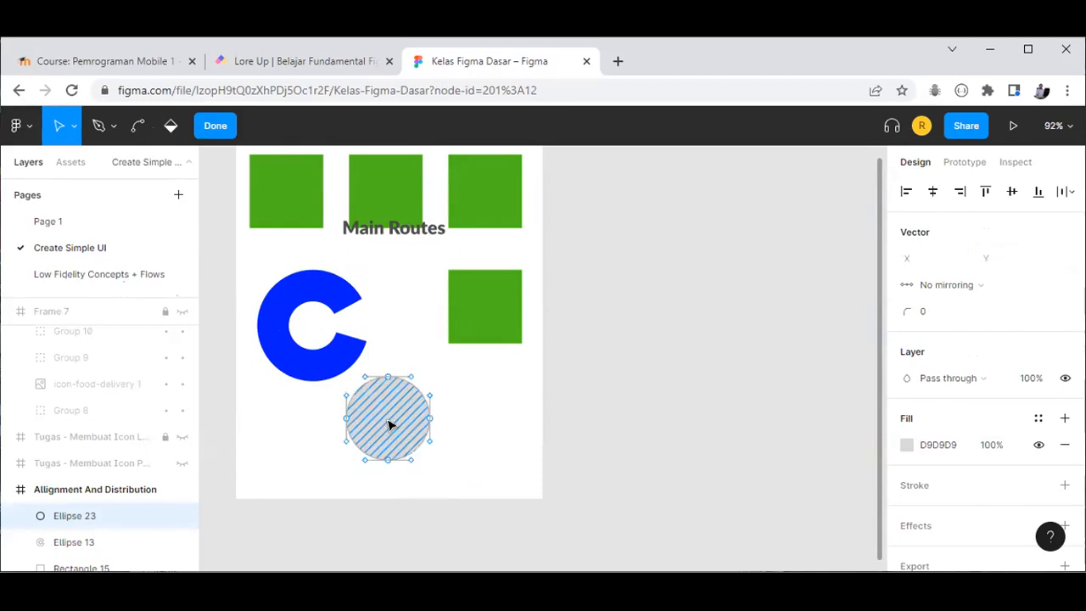
{"action": "scroll", "coordinate": [391, 430], "scroll_direction": "up", "scroll_amount": 3}
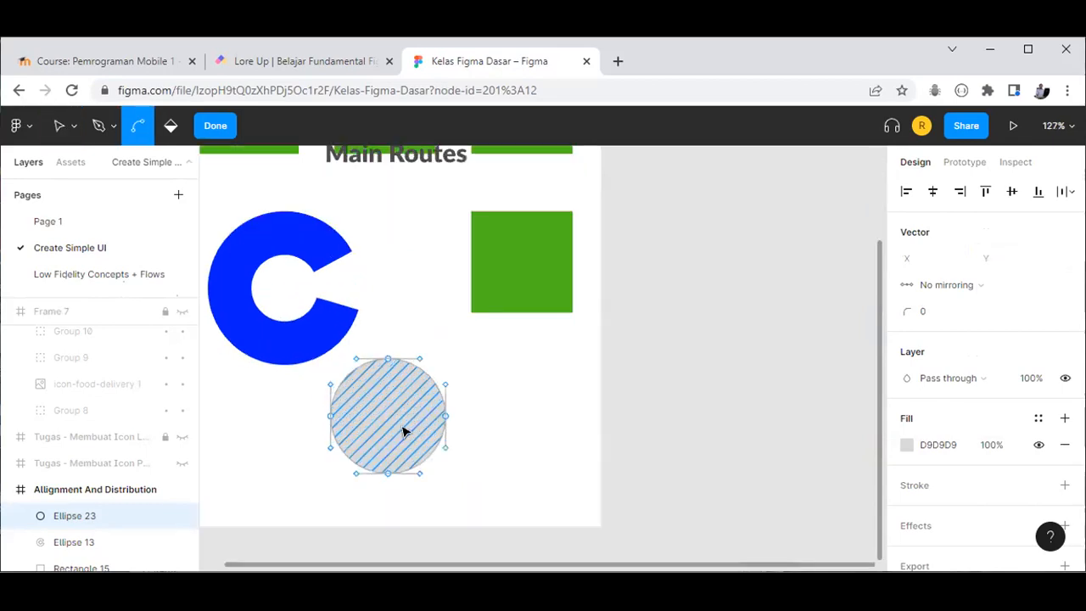
{"action": "scroll", "coordinate": [456, 425], "scroll_direction": "up", "scroll_amount": 2}
{"action": "left_click", "coordinate": [456, 420]}
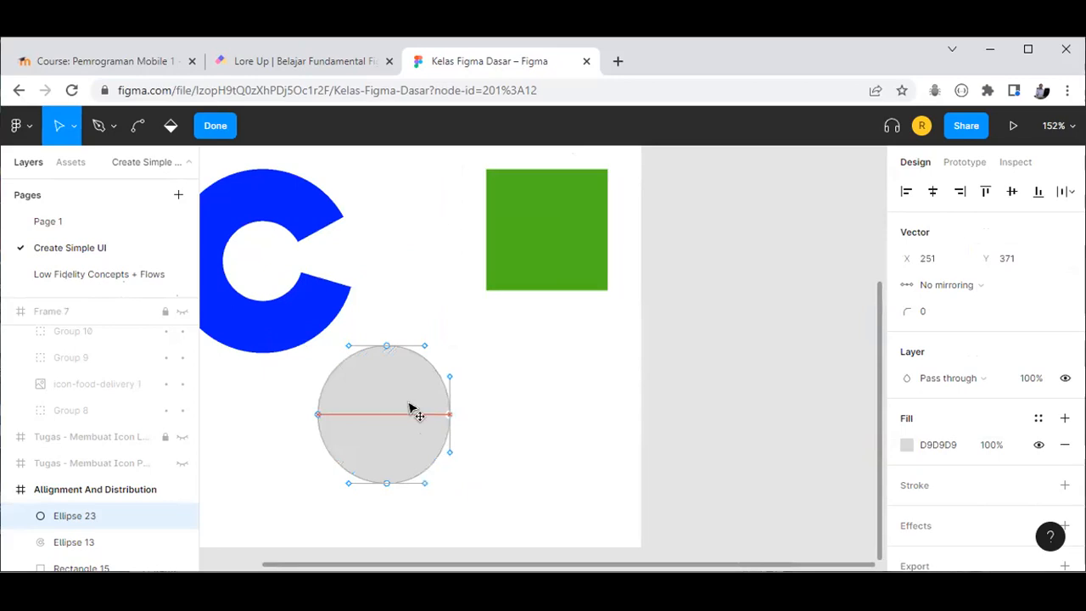
{"action": "key", "text": "Delete"}
{"action": "mouse_move", "coordinate": [543, 417]}
{"action": "left_mouse_down"}
{"action": "mouse_move", "coordinate": [437, 414]}
{"action": "mouse_move", "coordinate": [533, 412]}
{"action": "left_mouse_up"}
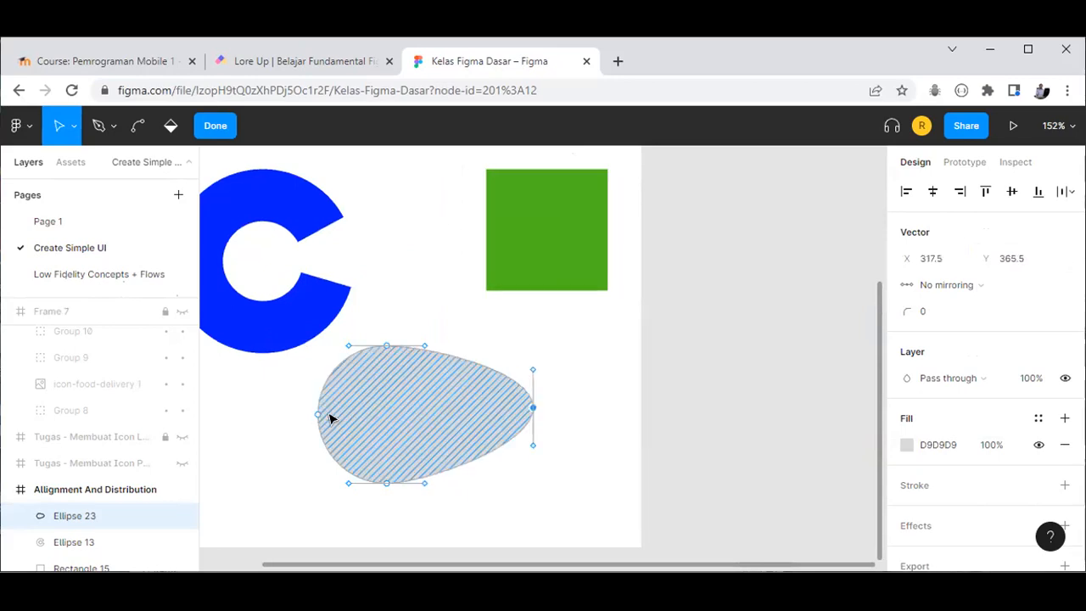
{"action": "left_click", "coordinate": [319, 414]}
{"action": "left_click_drag", "start_coordinate": [423, 421], "coordinate": [255, 415]}
Step: Bend the points into a curved boomerang and fill it with yellow-orange document colour FFB61D
{"action": "left_click_drag", "start_coordinate": [387, 351], "coordinate": [528, 530]}
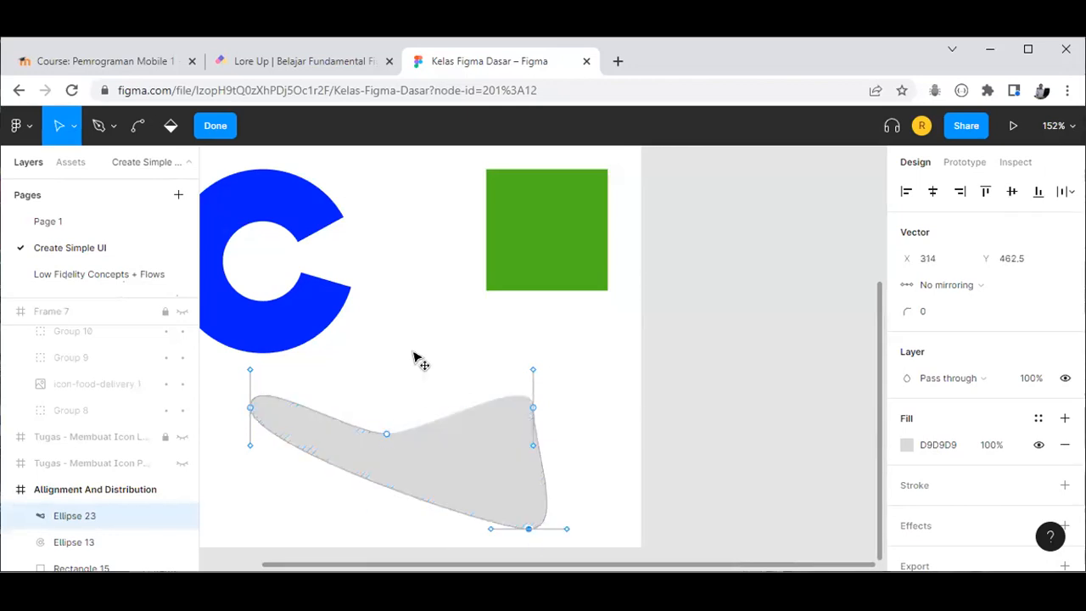
{"action": "left_click_drag", "start_coordinate": [386, 433], "coordinate": [508, 344]}
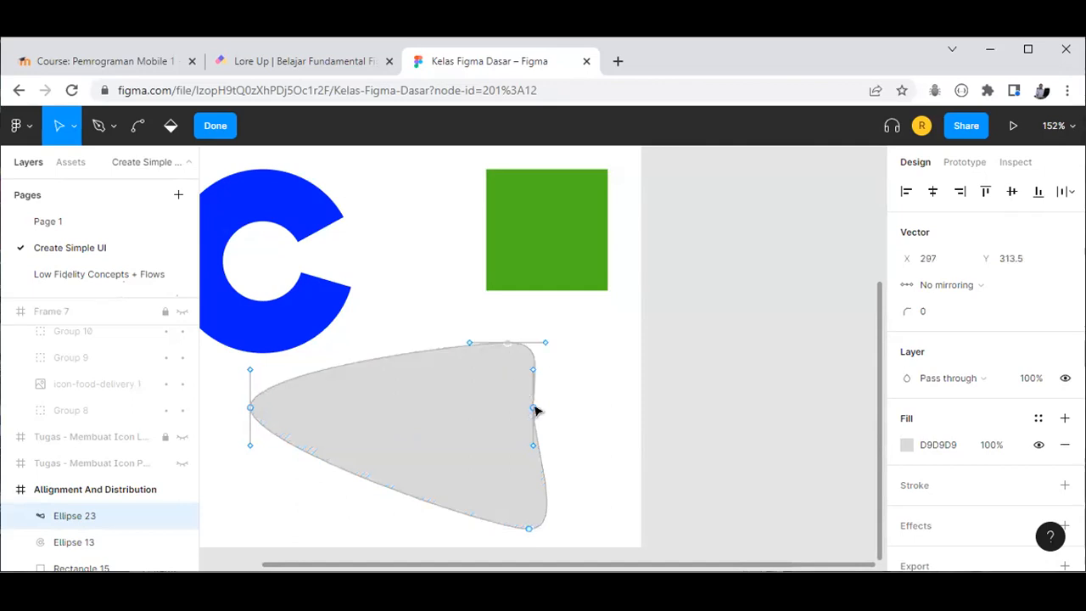
{"action": "left_click", "coordinate": [447, 430]}
{"action": "left_click_drag", "start_coordinate": [532, 408], "coordinate": [468, 468]}
{"action": "left_click", "coordinate": [500, 419]}
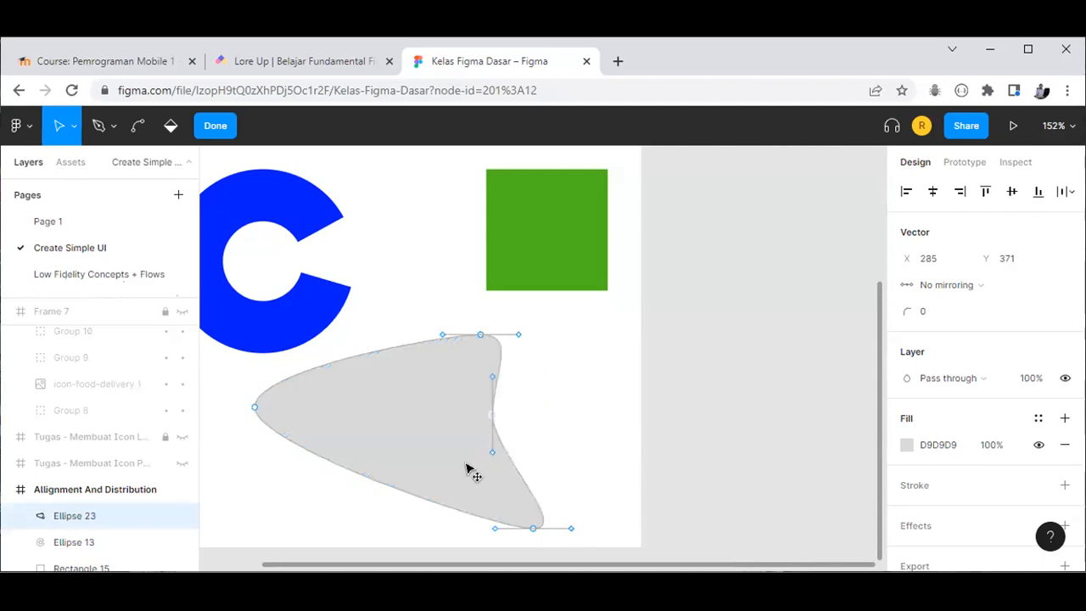
{"action": "left_click_drag", "start_coordinate": [403, 410], "coordinate": [372, 404]}
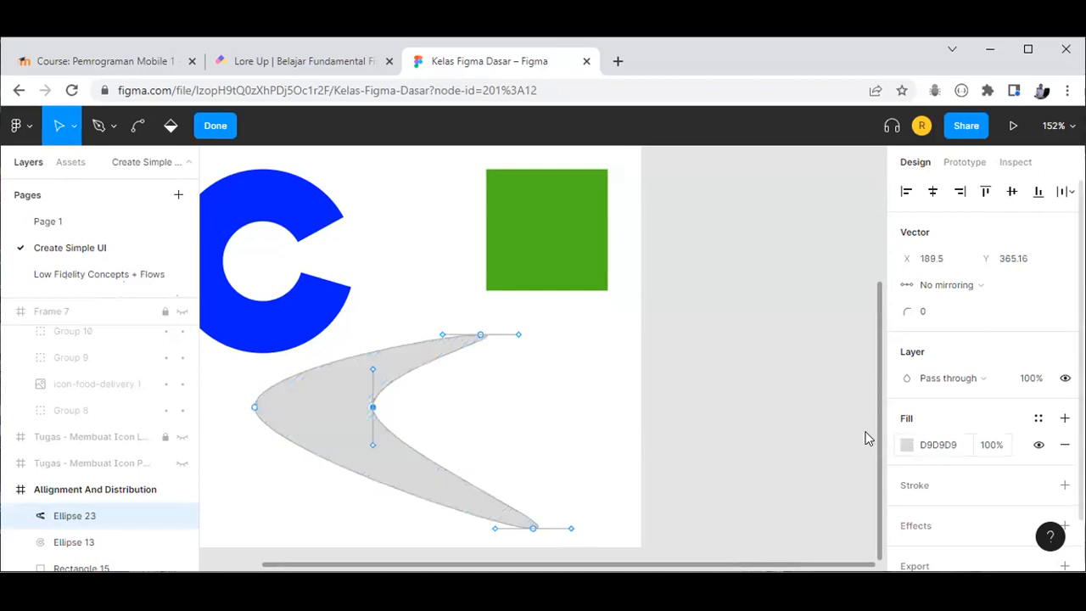
{"action": "left_click", "coordinate": [906, 445]}
{"action": "left_click", "coordinate": [787, 532]}
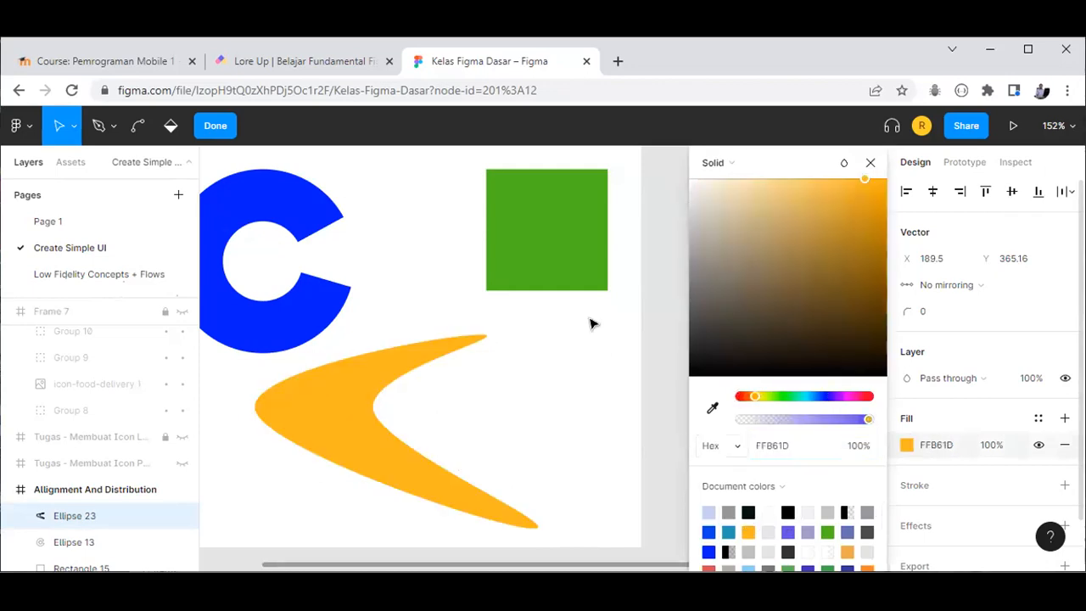
Step: Finish editing the boomerang path, then drag the blue C's arc sweep to change its opening
{"action": "left_click", "coordinate": [300, 439]}
{"action": "left_click_drag", "start_coordinate": [267, 567], "coordinate": [264, 567]}
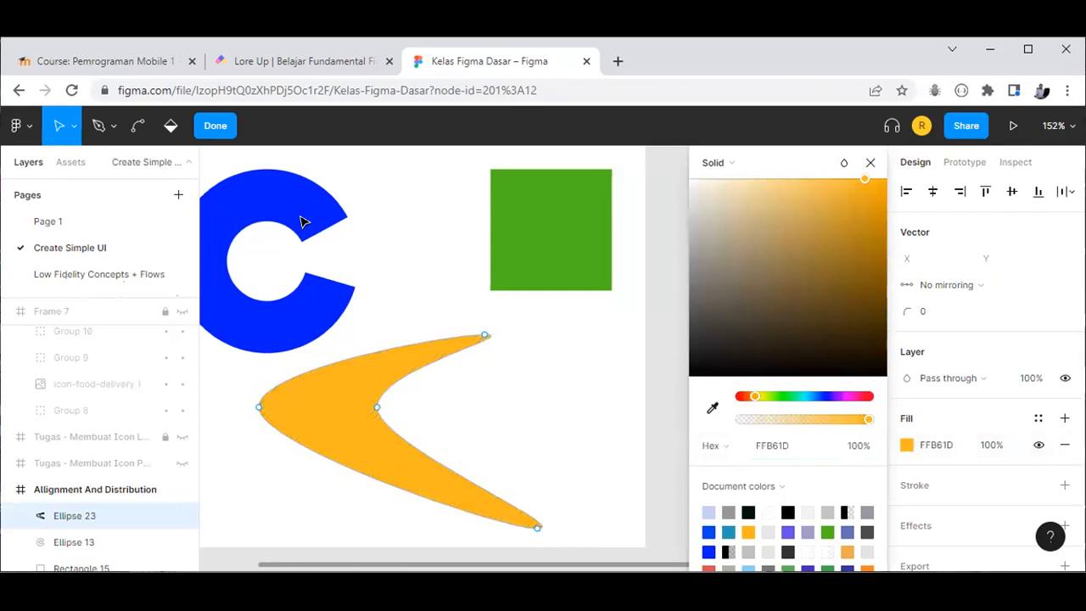
{"action": "scroll", "coordinate": [303, 223], "scroll_direction": "left", "scroll_amount": 2}
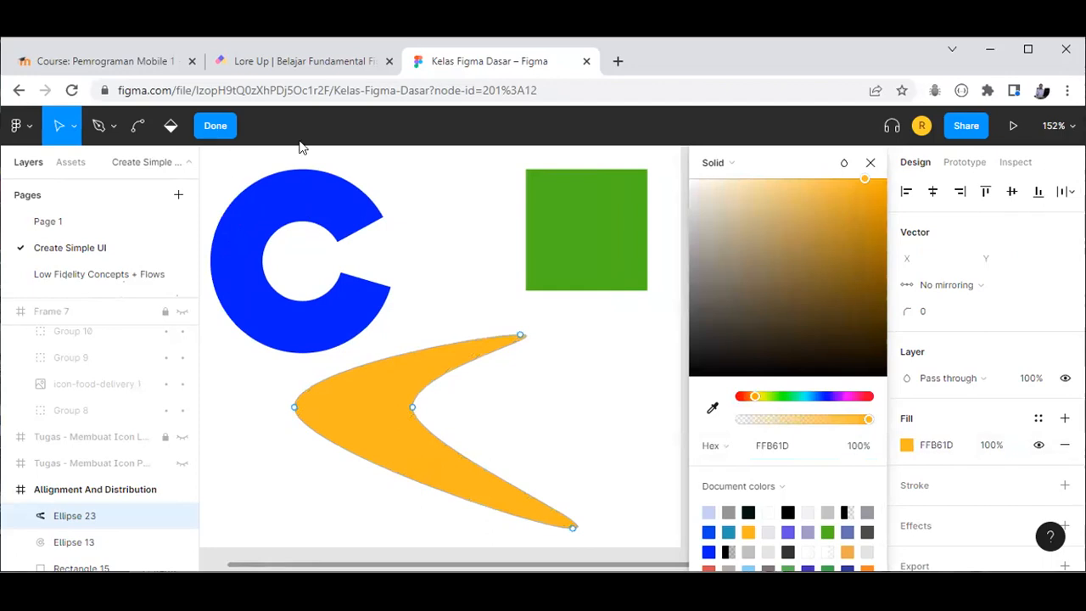
{"action": "left_click", "coordinate": [331, 185]}
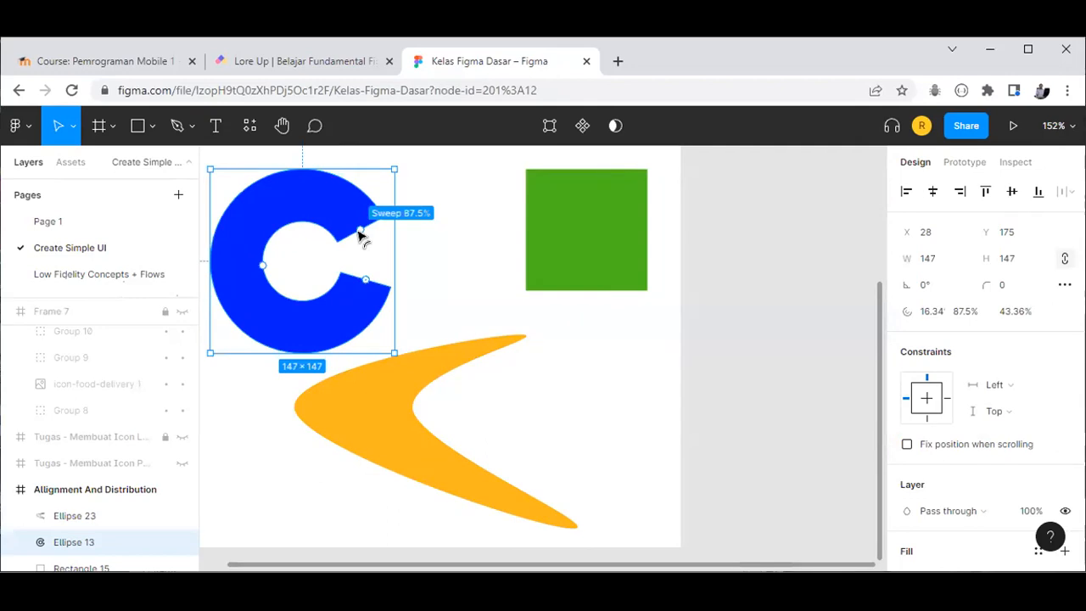
{"action": "left_click_drag", "start_coordinate": [299, 200], "coordinate": [317, 227]}
Step: Shrink the yellow boomerang to 126×94, move it to X 228, Y 322, and pick the Star tool
{"action": "left_click", "coordinate": [408, 385]}
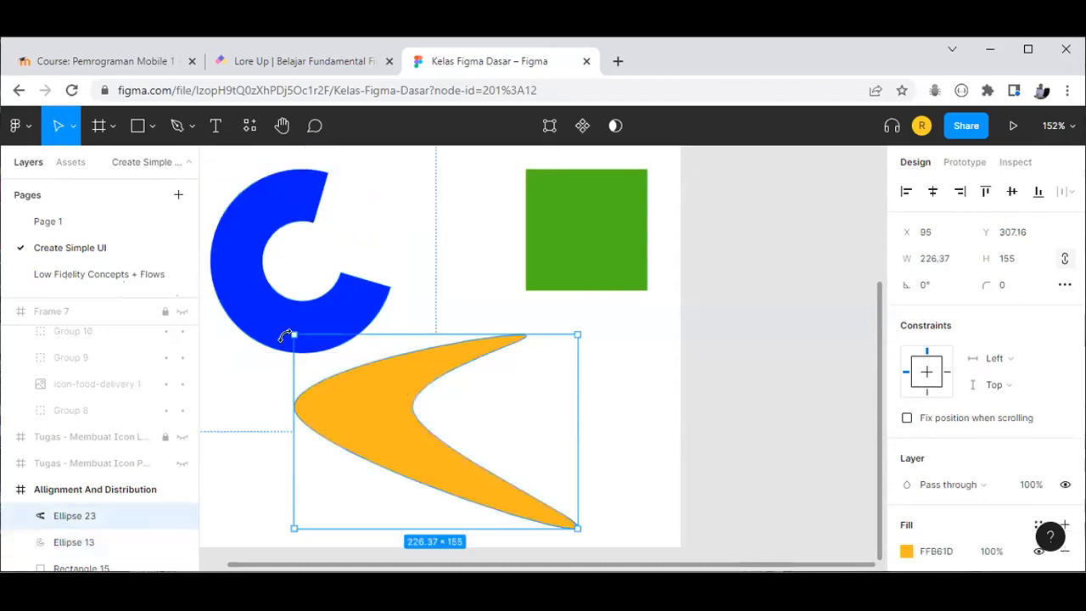
{"action": "left_click_drag", "start_coordinate": [447, 451], "coordinate": [426, 443]}
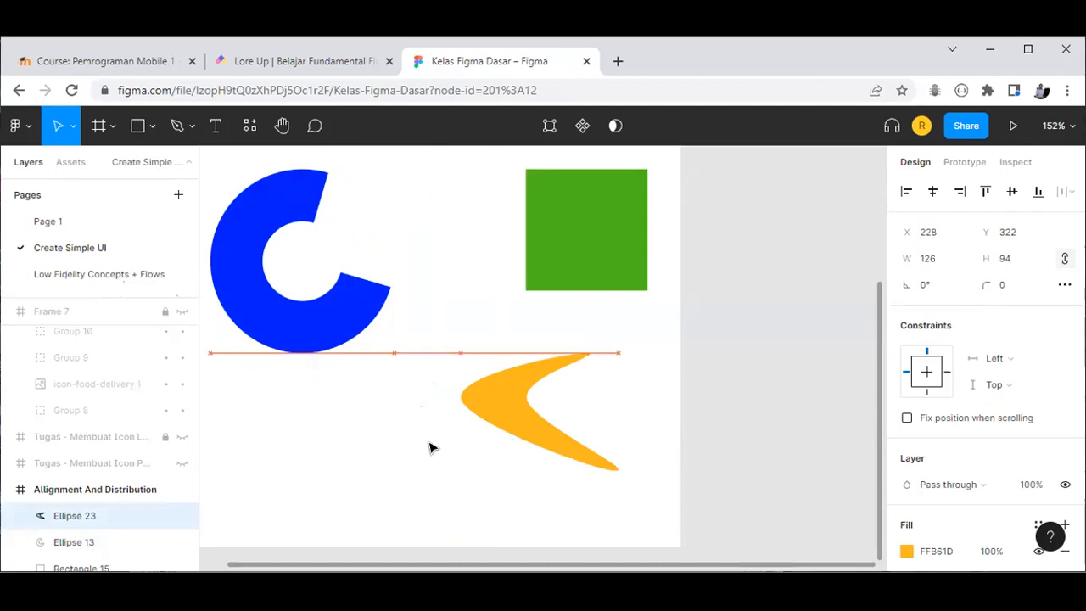
{"action": "left_click", "coordinate": [429, 448]}
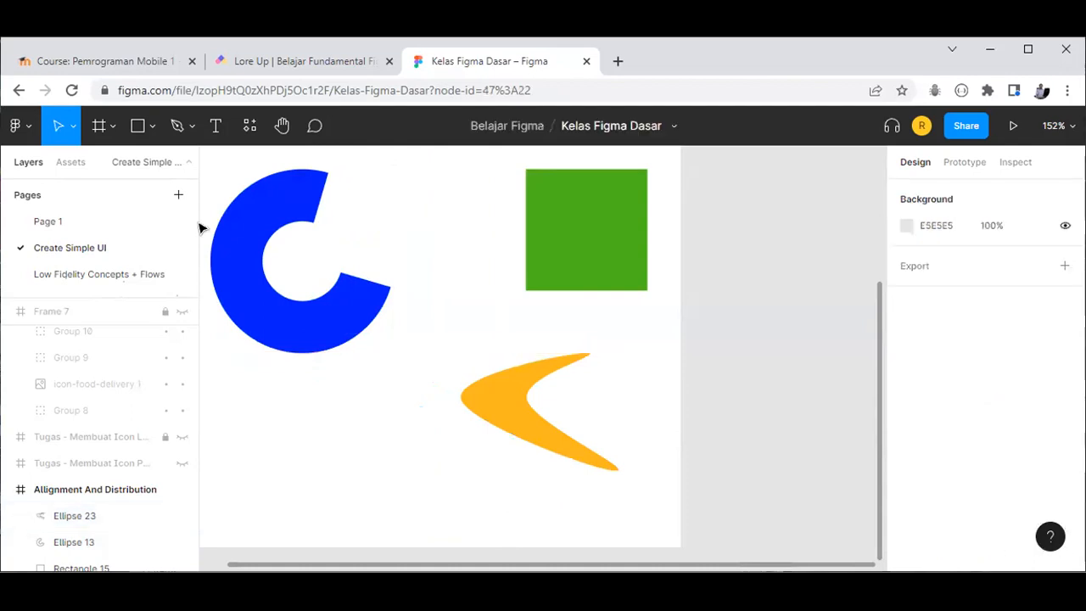
{"action": "left_click", "coordinate": [153, 129]}
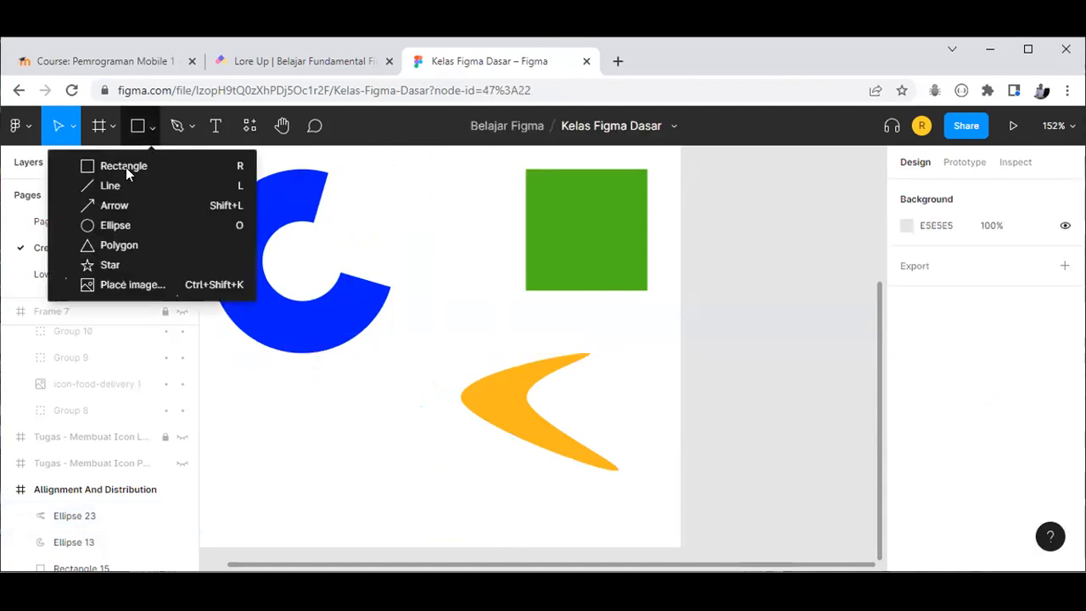
{"action": "left_click", "coordinate": [114, 265]}
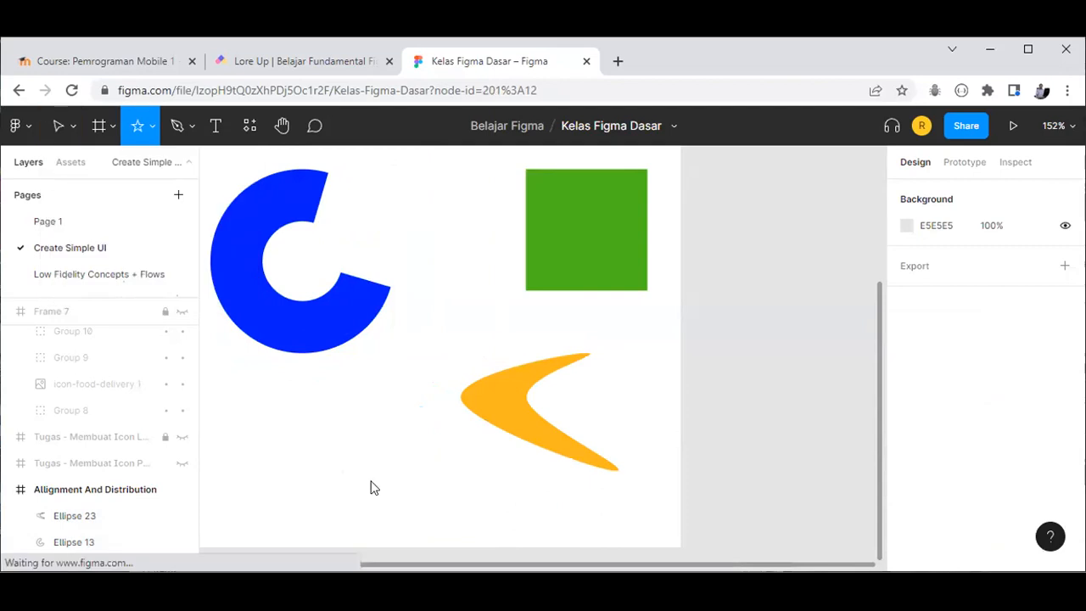
Step: Draw a grey star below the blue C, trying several point counts before settling on 6
{"action": "left_click_drag", "start_coordinate": [271, 396], "coordinate": [371, 482]}
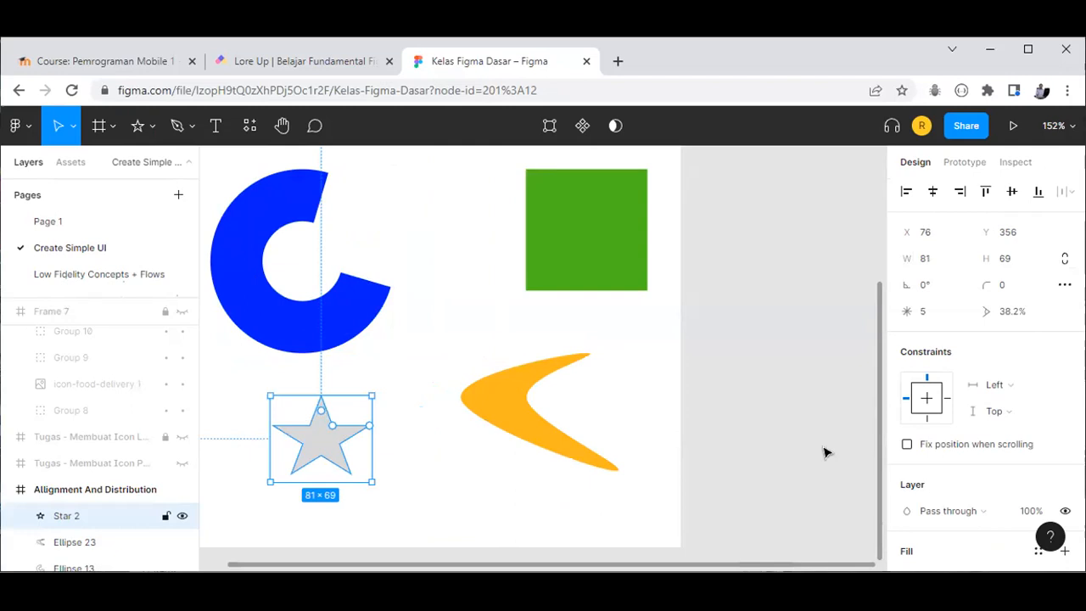
{"action": "left_click", "coordinate": [924, 309]}
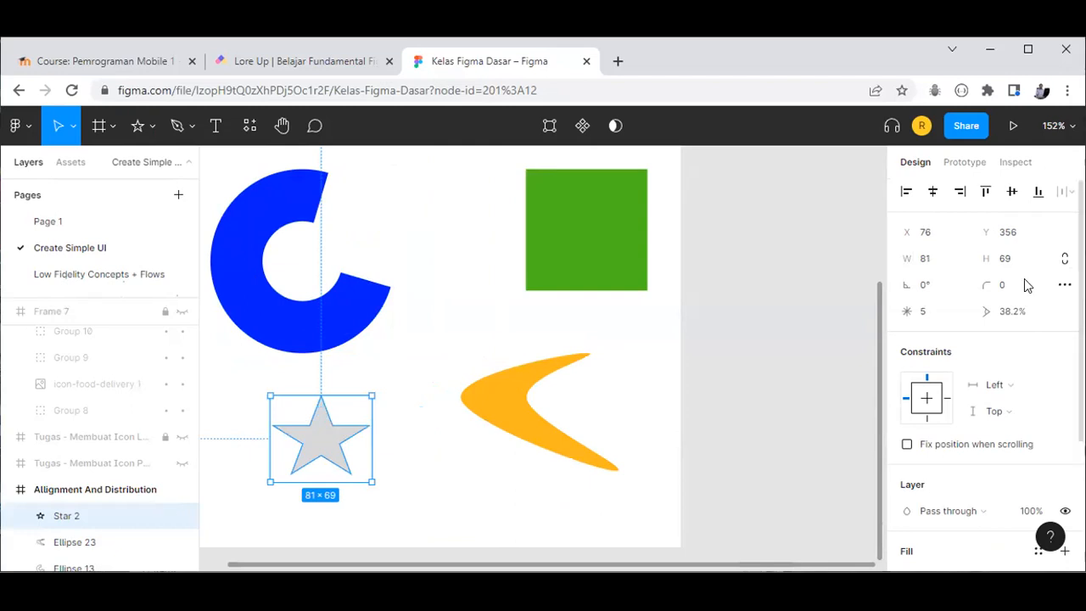
{"action": "type", "text": "14"}
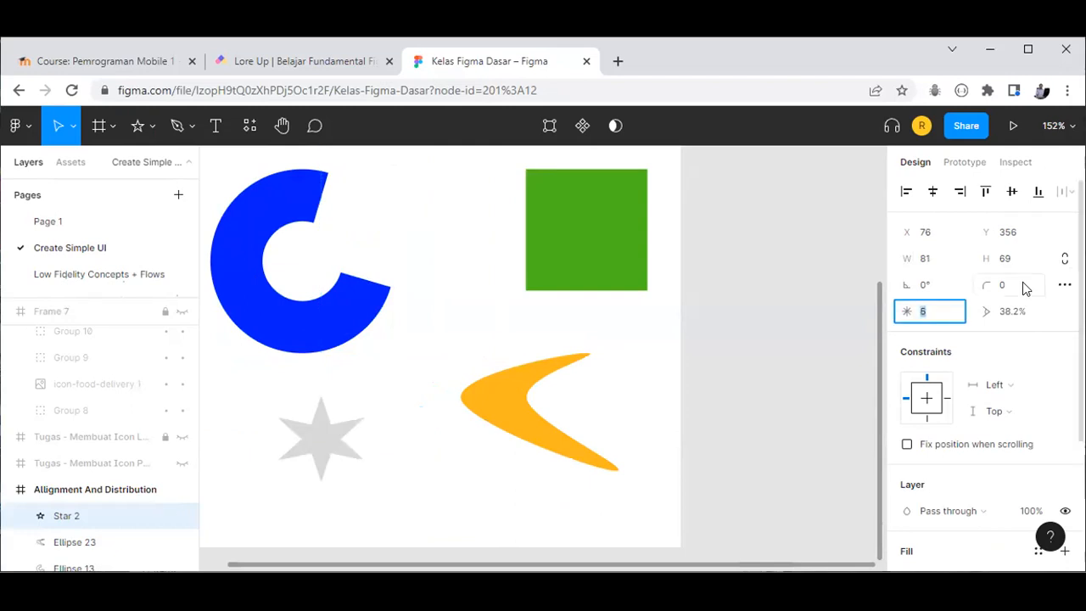
{"action": "key", "text": "Return"}
{"action": "type", "text": "33"}
{"action": "key", "text": "Return"}
{"action": "type", "text": "26"}
{"action": "key", "text": "Return"}
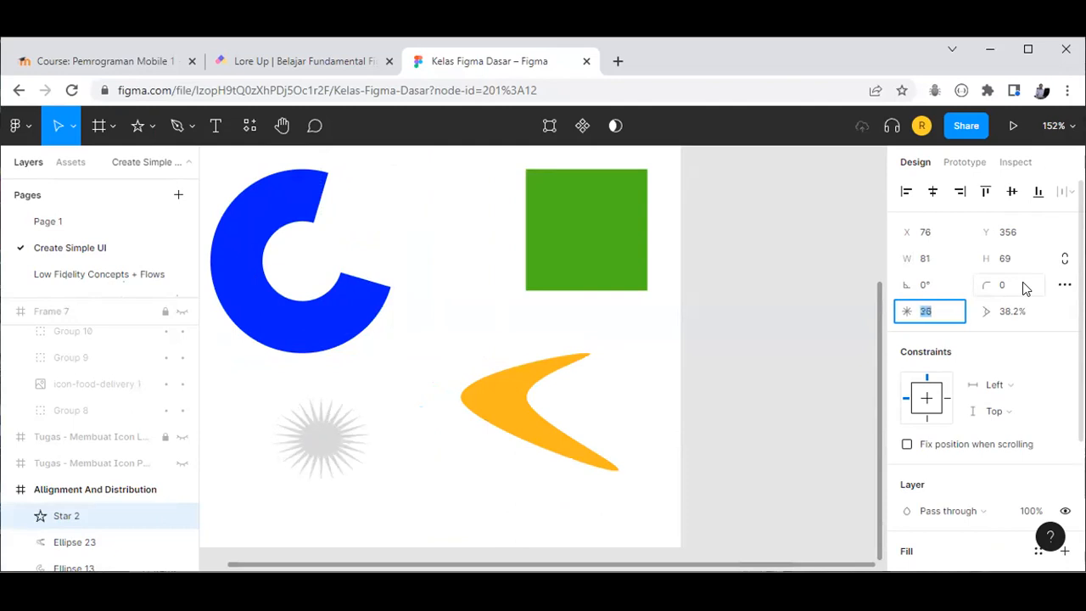
{"action": "type", "text": "8"}
{"action": "key", "text": "Return"}
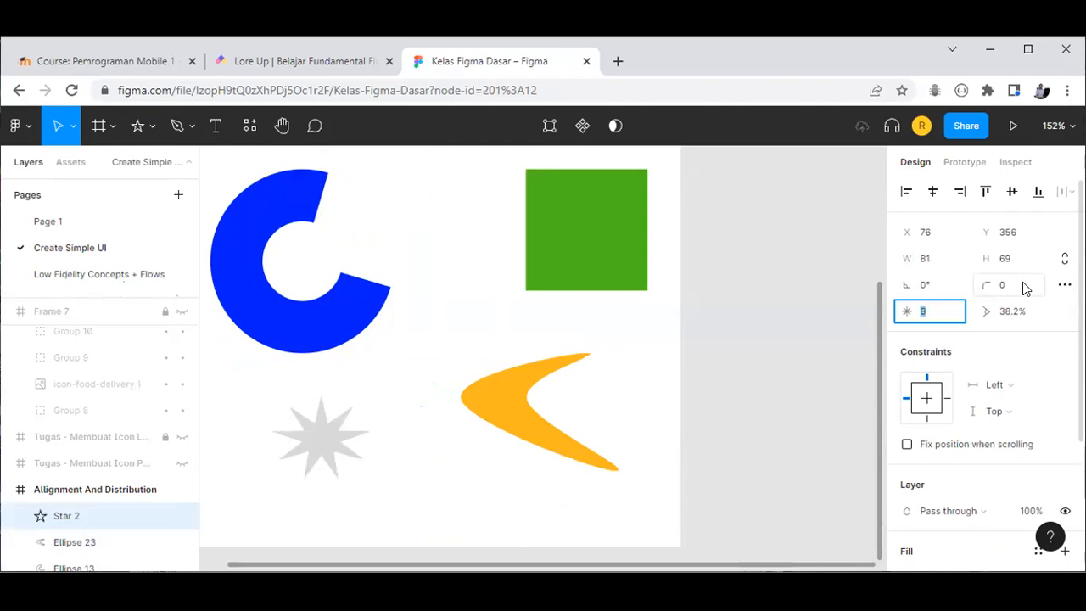
{"action": "type", "text": "3"}
{"action": "key", "text": "Return"}
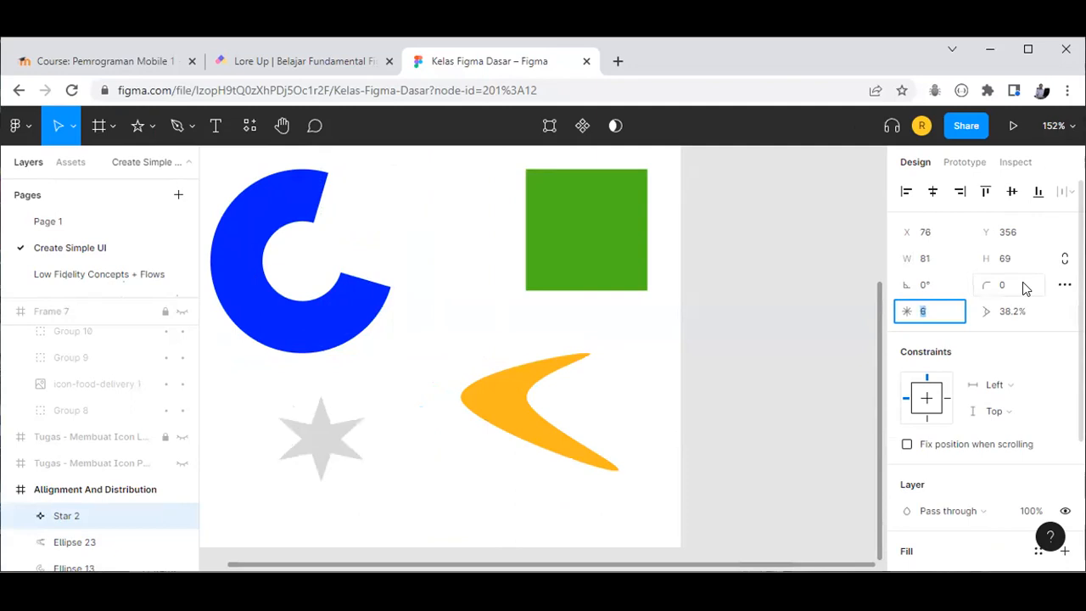
{"action": "key", "text": "Down"}
{"action": "key", "text": "Up"}
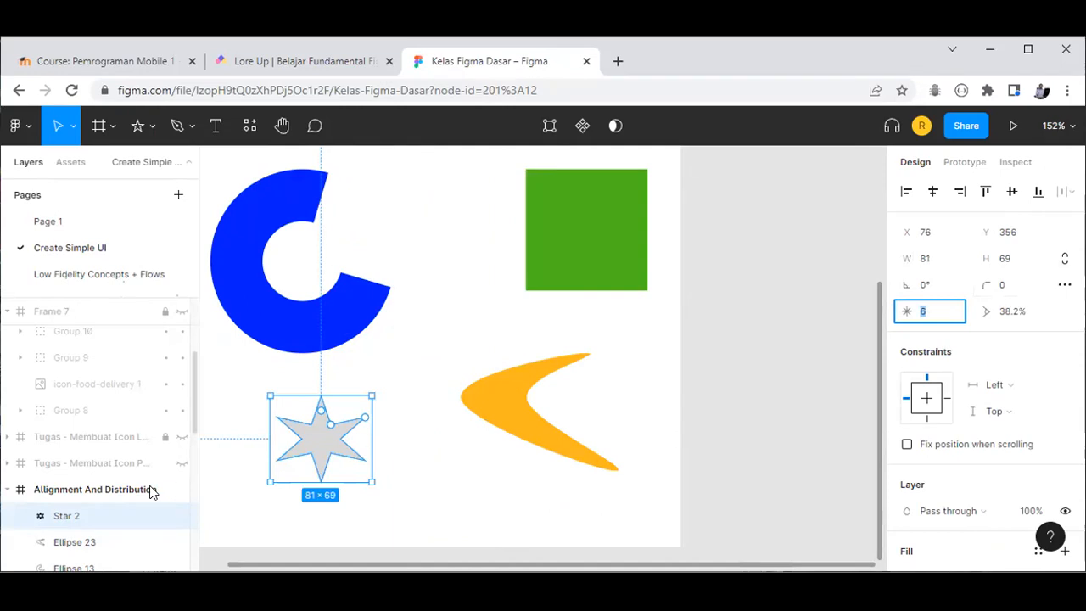
Step: Lock and hide the Allignment And Distribution frame, and make the Masks frame visible
{"action": "left_click", "coordinate": [166, 490]}
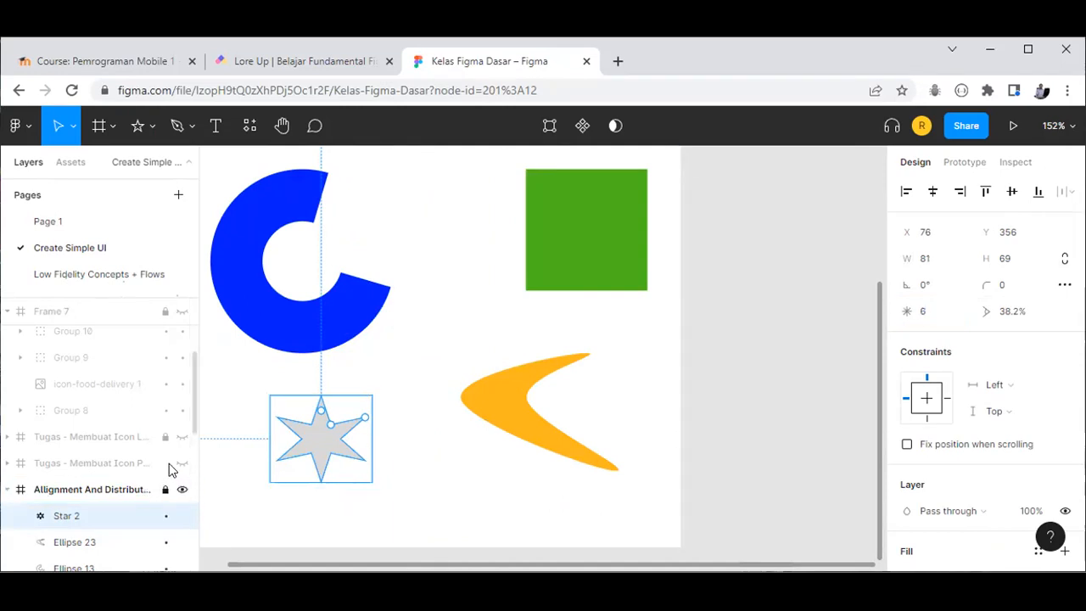
{"action": "left_click", "coordinate": [182, 489]}
{"action": "scroll", "coordinate": [164, 450], "scroll_direction": "down", "scroll_amount": 2}
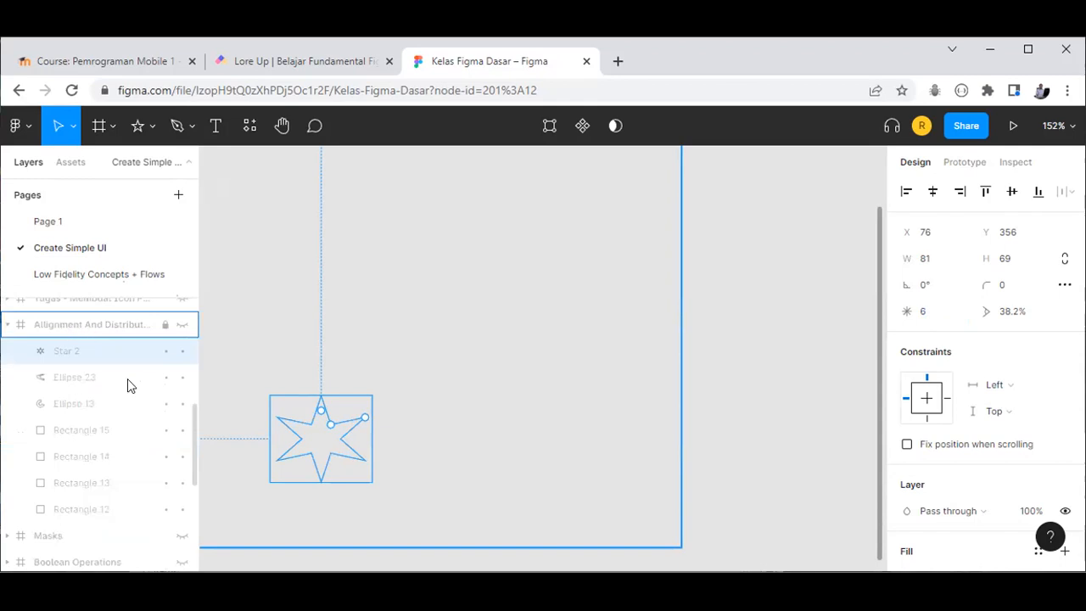
{"action": "scroll", "coordinate": [162, 420], "scroll_direction": "down", "scroll_amount": 3}
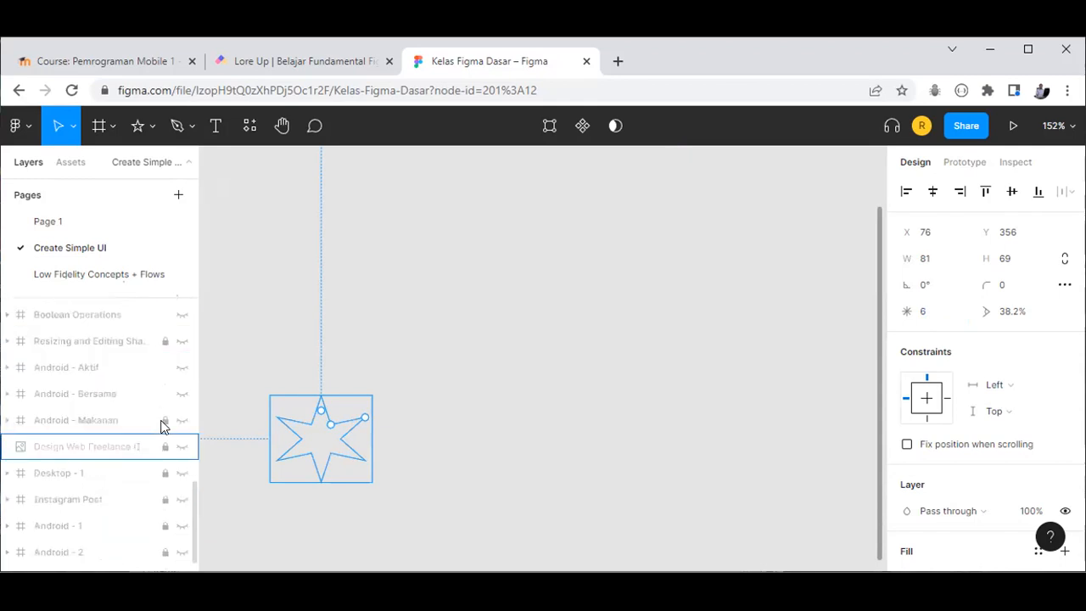
{"action": "scroll", "coordinate": [164, 427], "scroll_direction": "up", "scroll_amount": 1}
{"action": "left_click", "coordinate": [179, 373]}
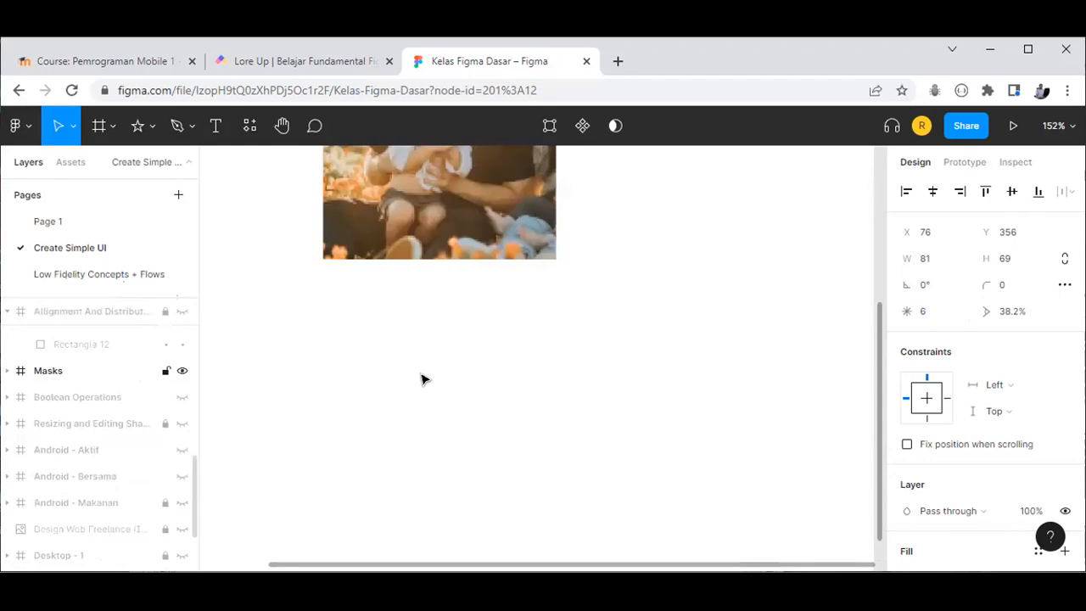
Step: Lock the Masks and Boolean Operations frames, show Boolean Operations, and zoom to fit
{"action": "scroll", "coordinate": [421, 376], "scroll_direction": "up", "scroll_amount": 1}
{"action": "scroll", "coordinate": [416, 380], "scroll_direction": "up", "scroll_amount": 3}
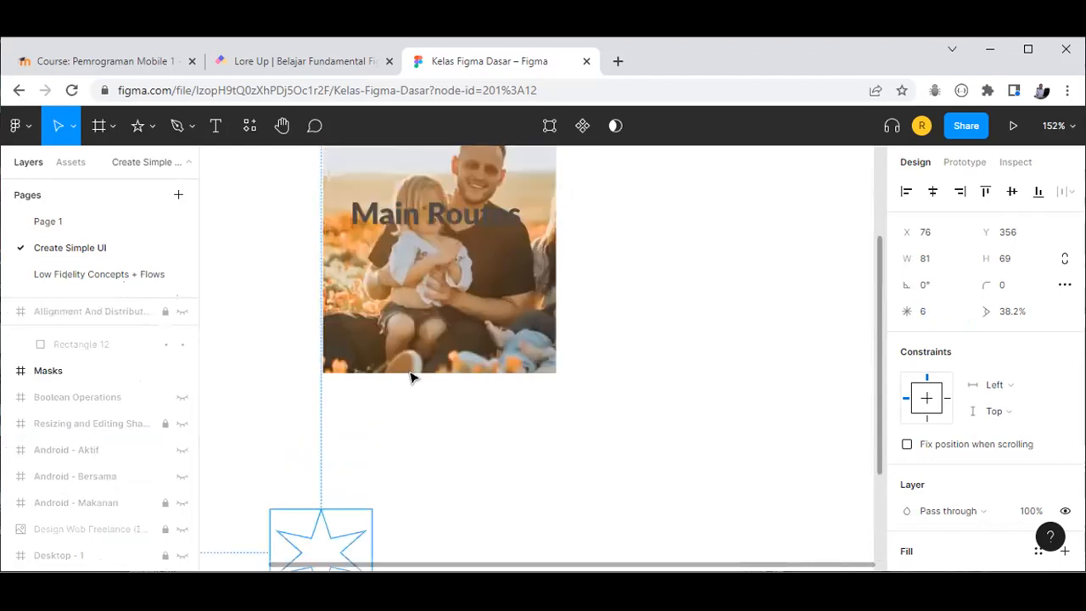
{"action": "scroll", "coordinate": [411, 377], "scroll_direction": "up", "scroll_amount": 2}
{"action": "scroll", "coordinate": [353, 411], "scroll_direction": "up", "scroll_amount": 1}
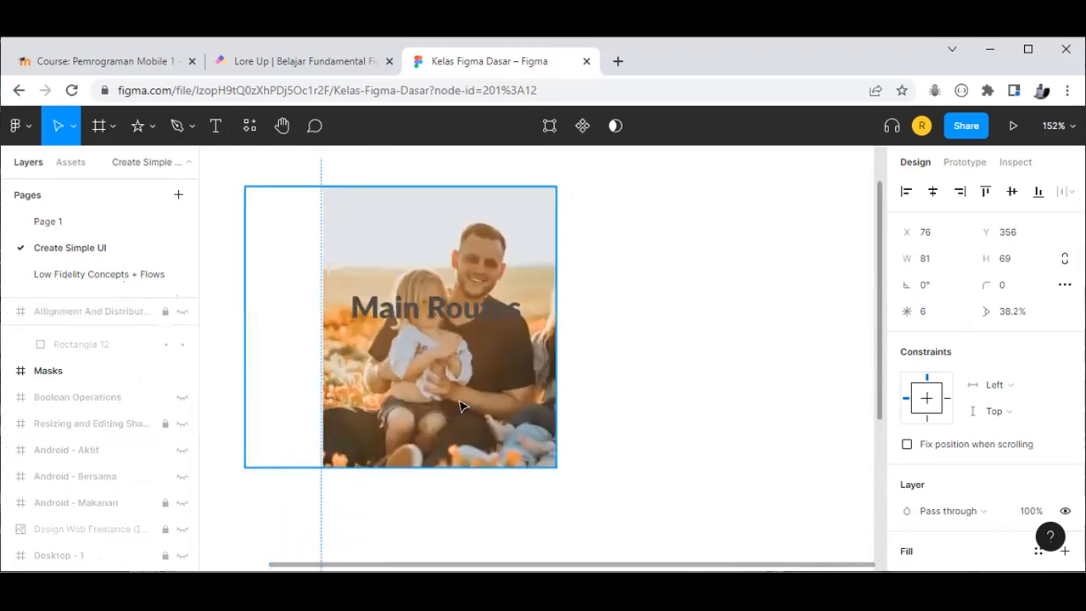
{"action": "scroll", "coordinate": [449, 331], "scroll_direction": "up", "scroll_amount": 1}
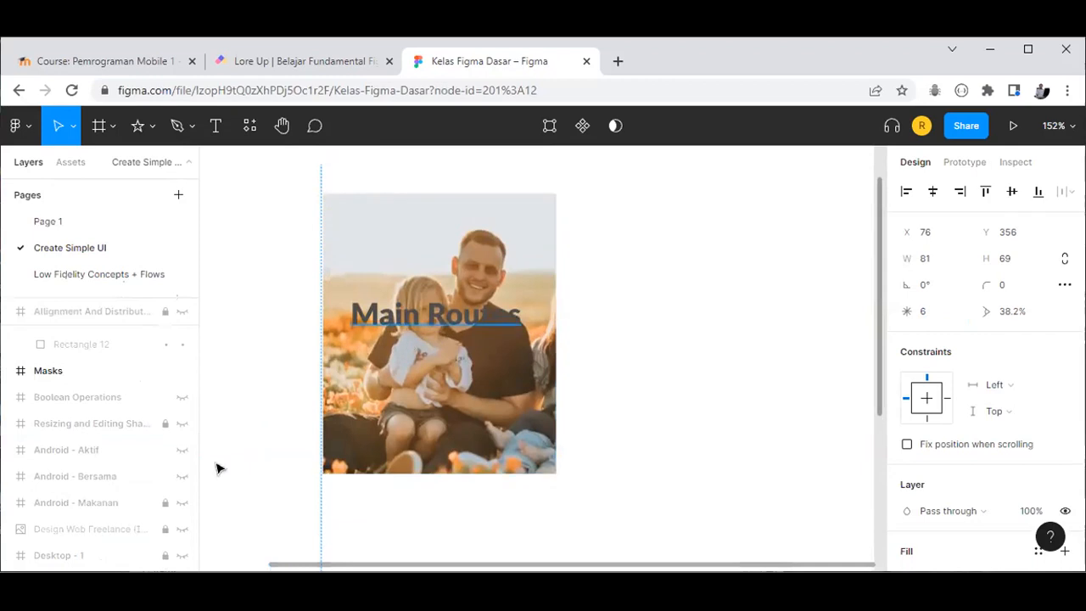
{"action": "scroll", "coordinate": [216, 469], "scroll_direction": "up", "scroll_amount": 1}
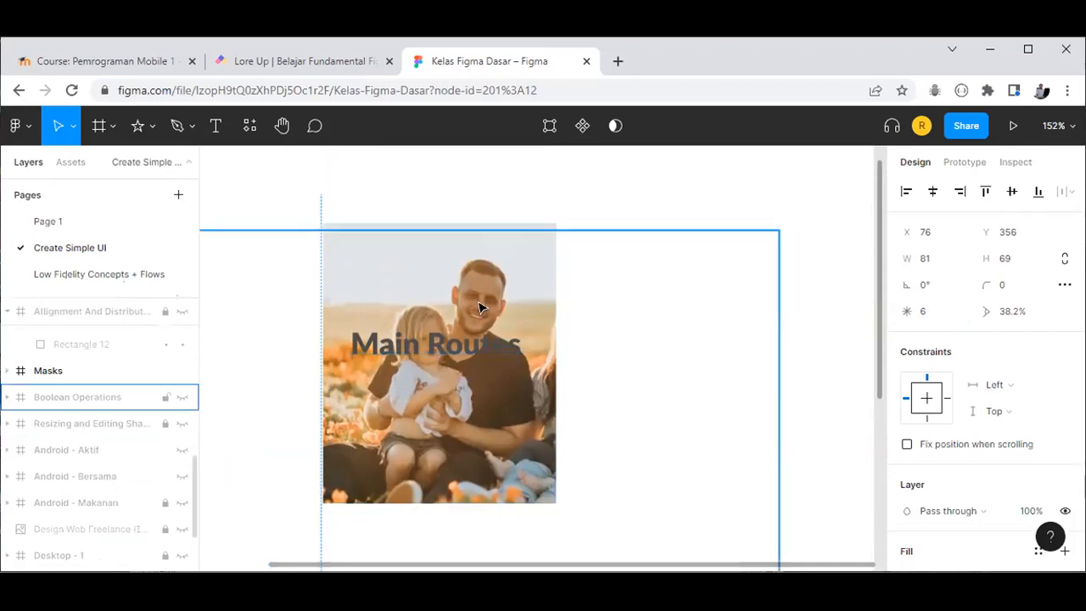
{"action": "left_click", "coordinate": [167, 375]}
{"action": "left_click", "coordinate": [177, 393]}
{"action": "left_click", "coordinate": [166, 397]}
{"action": "left_click", "coordinate": [180, 398]}
{"action": "left_click", "coordinate": [181, 398]}
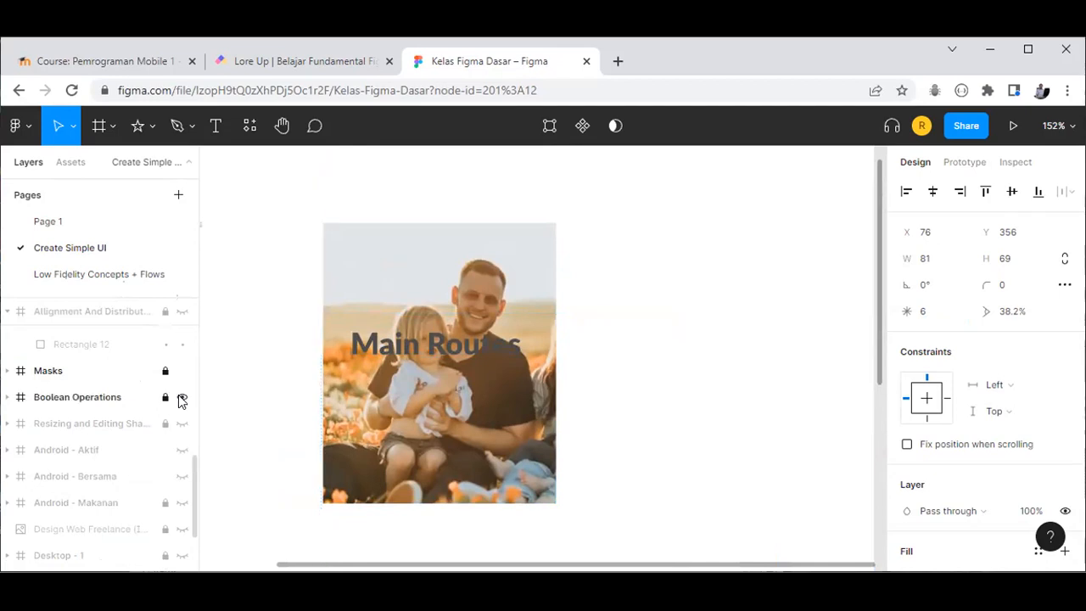
{"action": "key", "text": "shift+1"}
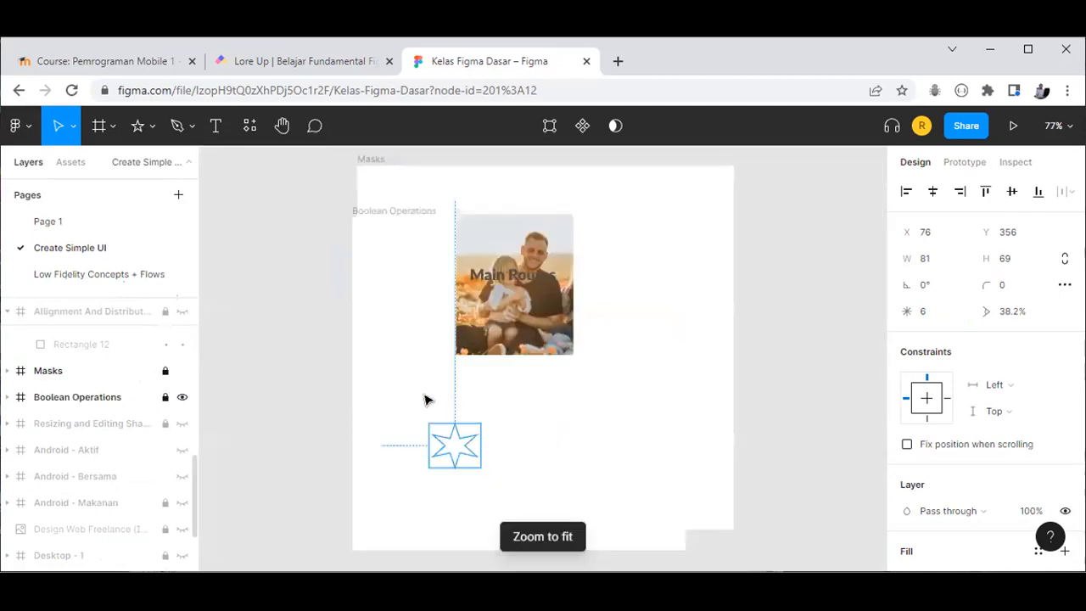
{"action": "left_click", "coordinate": [274, 431]}
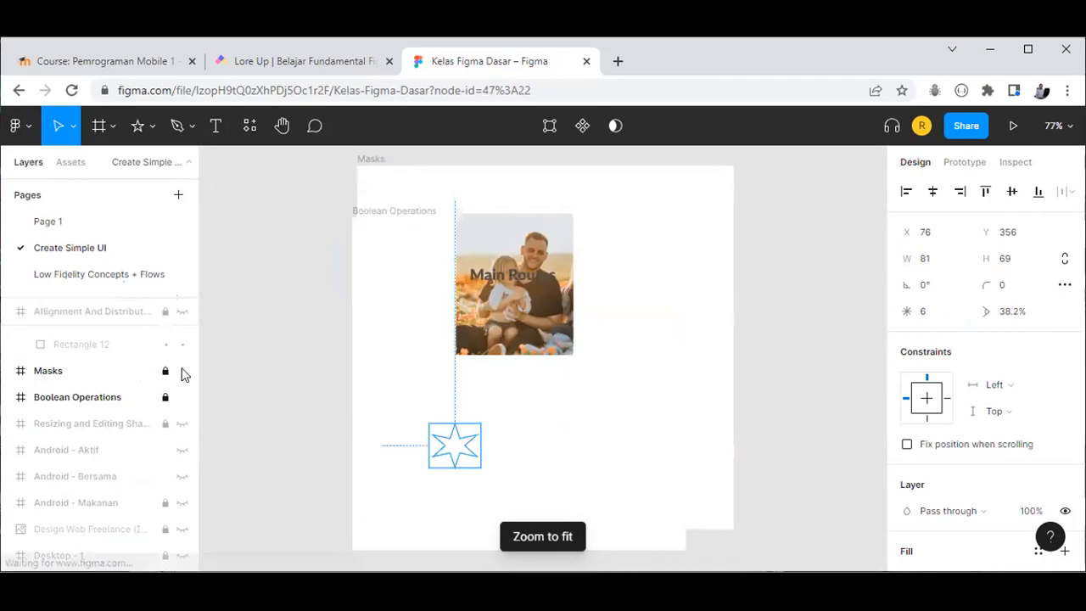
Step: Hide the Masks, Boolean Operations and Resizing and Editing Shapes frames
{"action": "left_click", "coordinate": [182, 372]}
{"action": "left_click", "coordinate": [181, 398]}
{"action": "left_click", "coordinate": [181, 398]}
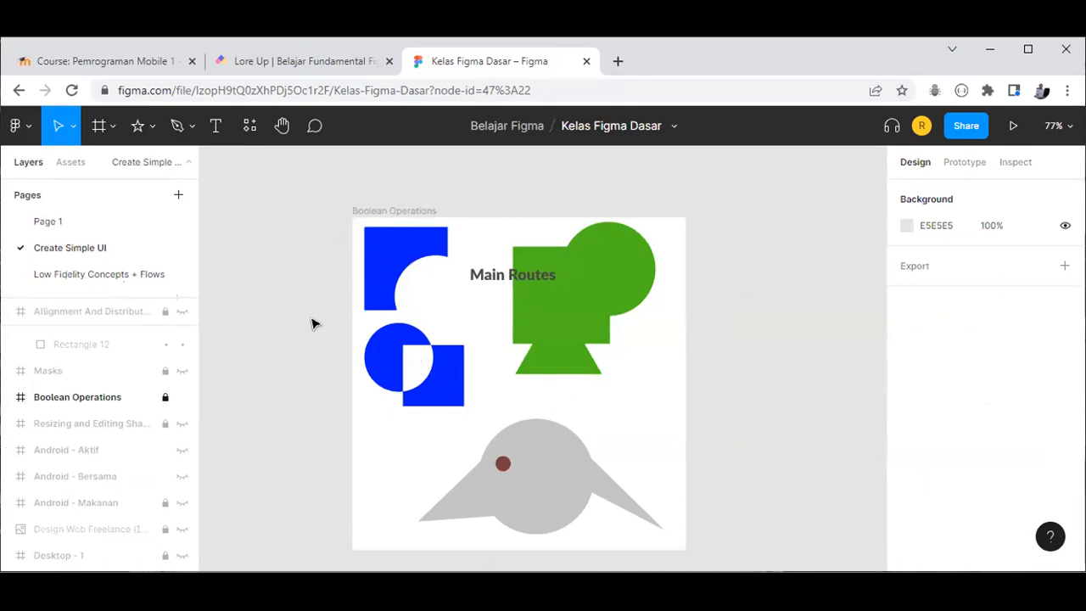
{"action": "left_click", "coordinate": [181, 397]}
{"action": "left_click", "coordinate": [182, 397]}
{"action": "left_click", "coordinate": [182, 424]}
{"action": "left_click", "coordinate": [182, 424]}
{"action": "left_click", "coordinate": [182, 423]}
{"action": "left_click", "coordinate": [181, 397]}
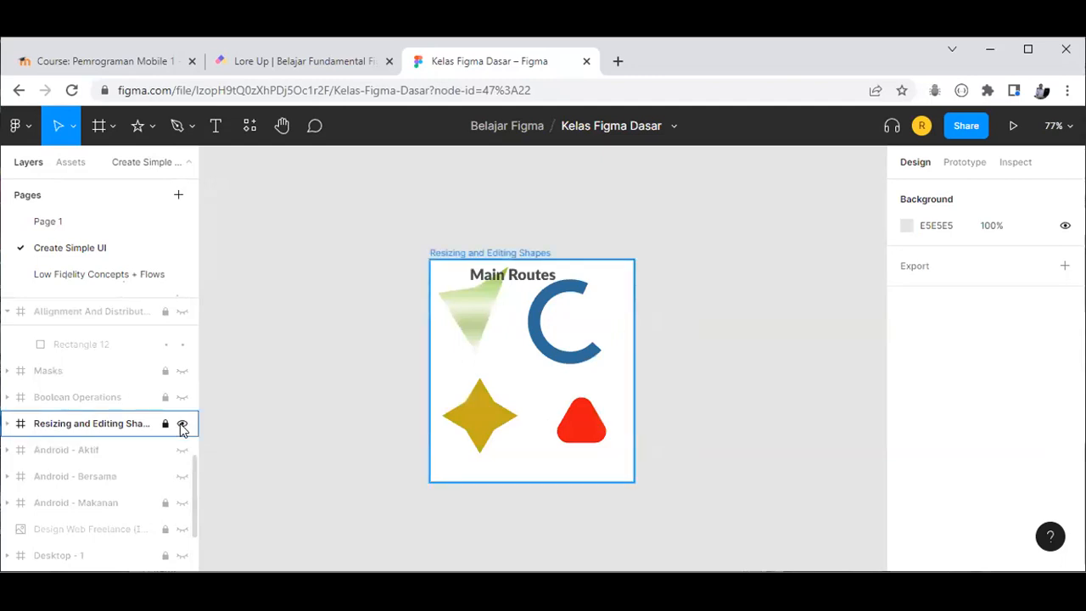
{"action": "left_click", "coordinate": [183, 424]}
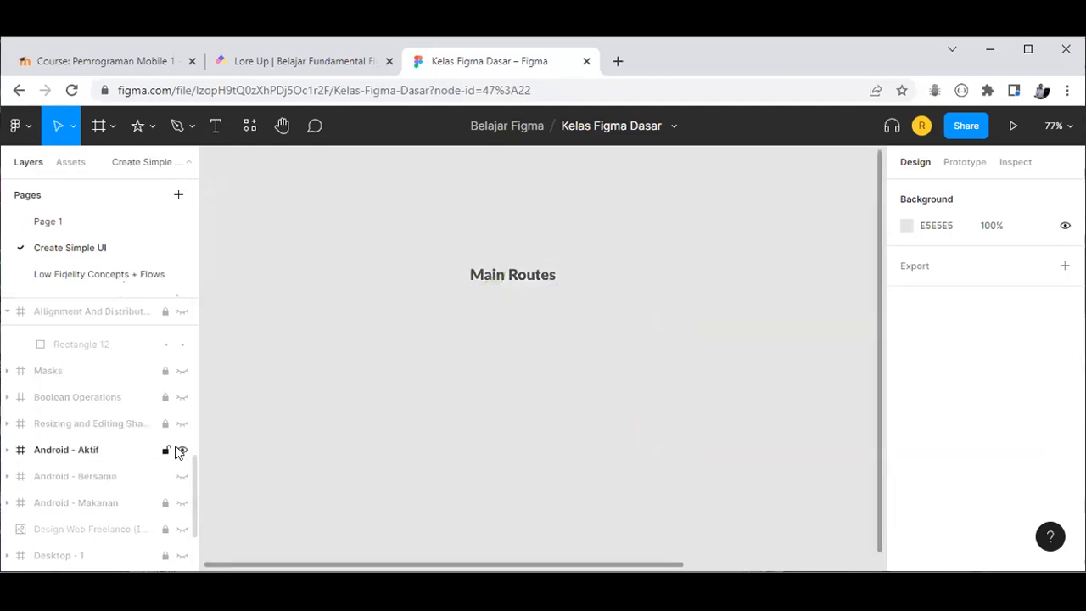
Step: Hide the Main Routes text and fit the Android - Aktif screen in view
{"action": "left_click", "coordinate": [493, 275]}
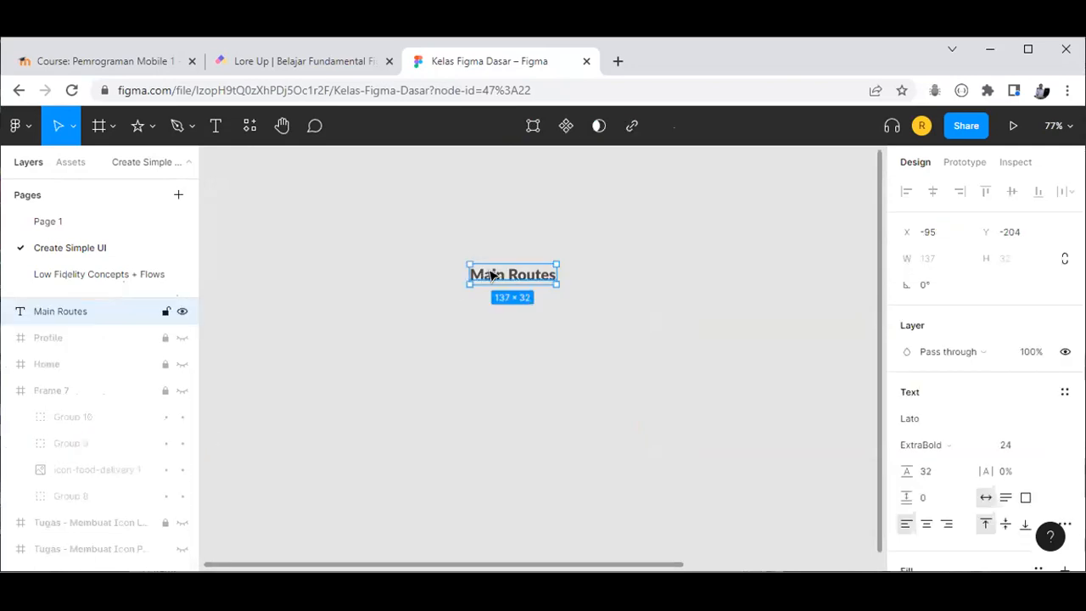
{"action": "left_click", "coordinate": [183, 311]}
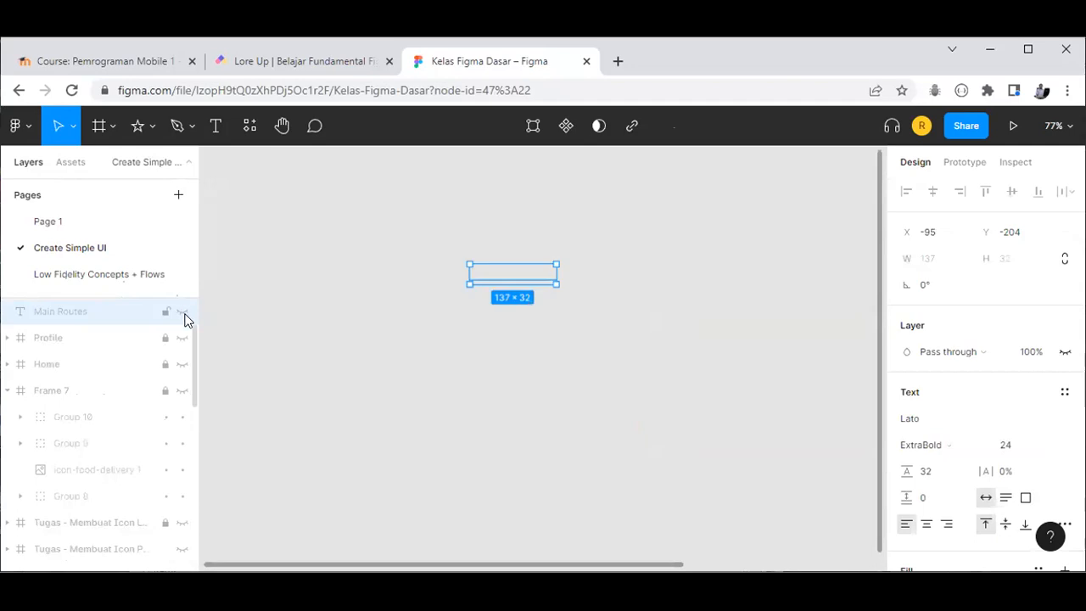
{"action": "key", "text": "shift+1"}
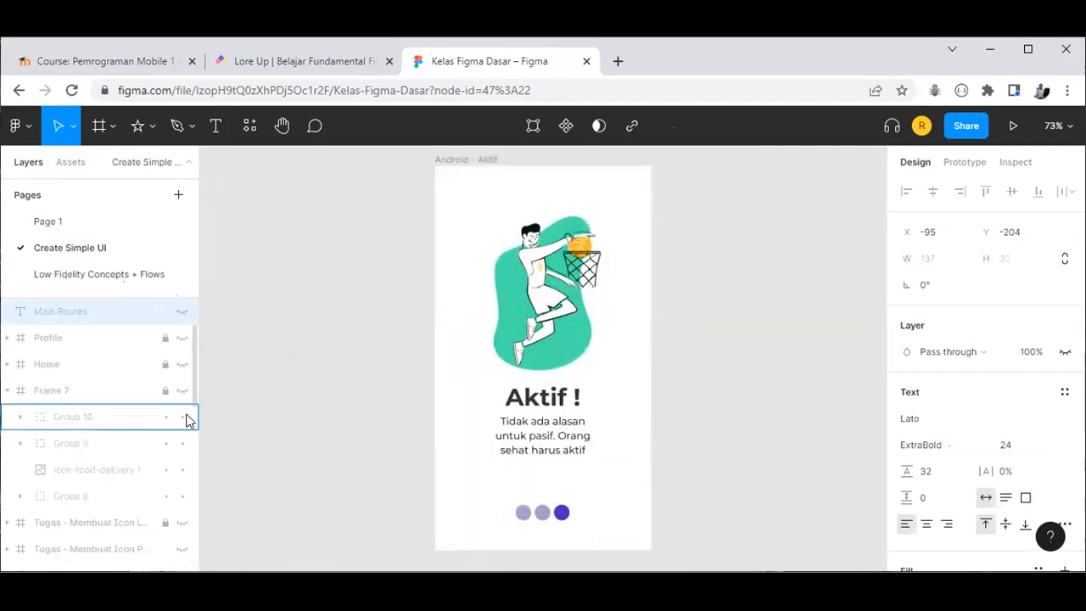
Step: Collapse the Frame 7 and Alignment And Distribution layers in the Layers panel
{"action": "scroll", "coordinate": [126, 449], "scroll_direction": "down", "scroll_amount": 4}
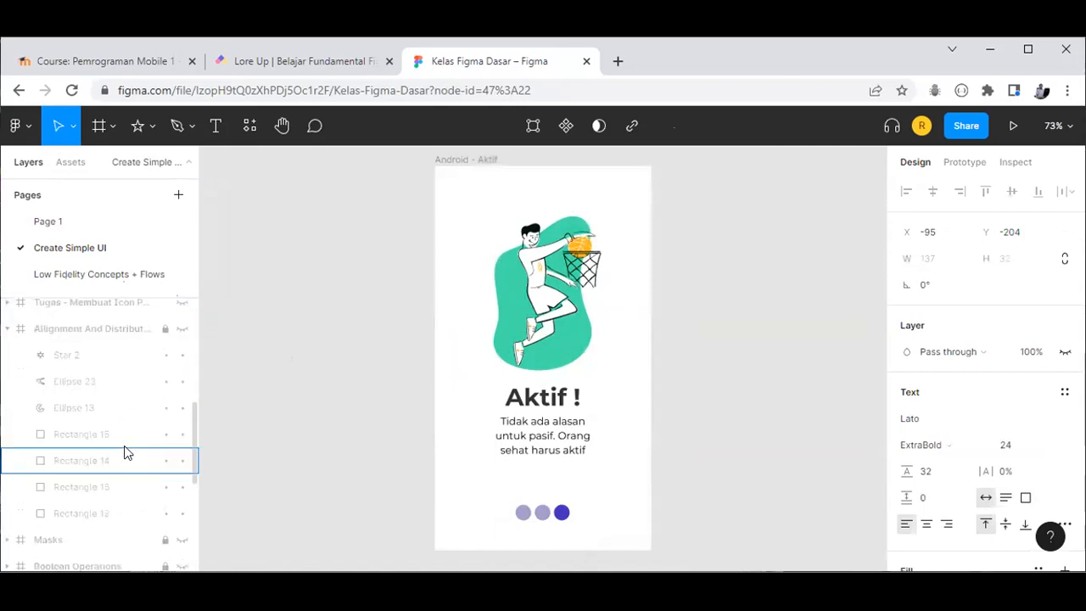
{"action": "scroll", "coordinate": [105, 397], "scroll_direction": "up", "scroll_amount": 4}
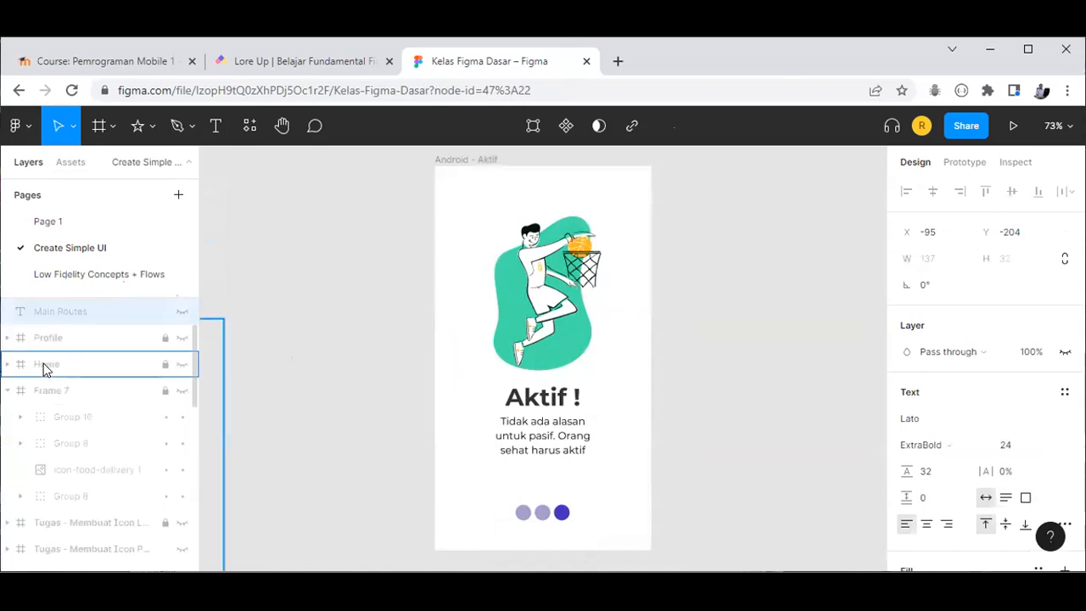
{"action": "left_click", "coordinate": [9, 394]}
{"action": "scroll", "coordinate": [9, 395], "scroll_direction": "up", "scroll_amount": 3}
{"action": "scroll", "coordinate": [9, 394], "scroll_direction": "down", "scroll_amount": 3}
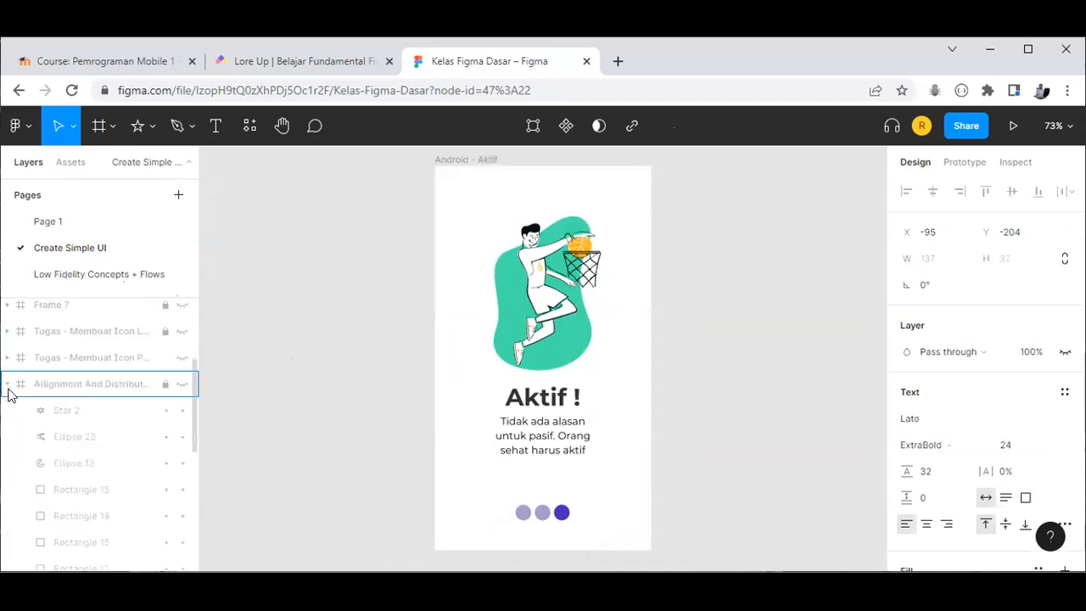
{"action": "left_click", "coordinate": [7, 383]}
Step: Unhide Android - Makanan and Bersama, fit all three screens, and start presenting the prototype
{"action": "scroll", "coordinate": [38, 431], "scroll_direction": "down", "scroll_amount": 2}
{"action": "scroll", "coordinate": [49, 435], "scroll_direction": "down", "scroll_amount": 1}
{"action": "left_click", "coordinate": [180, 399]}
{"action": "left_click", "coordinate": [180, 375]}
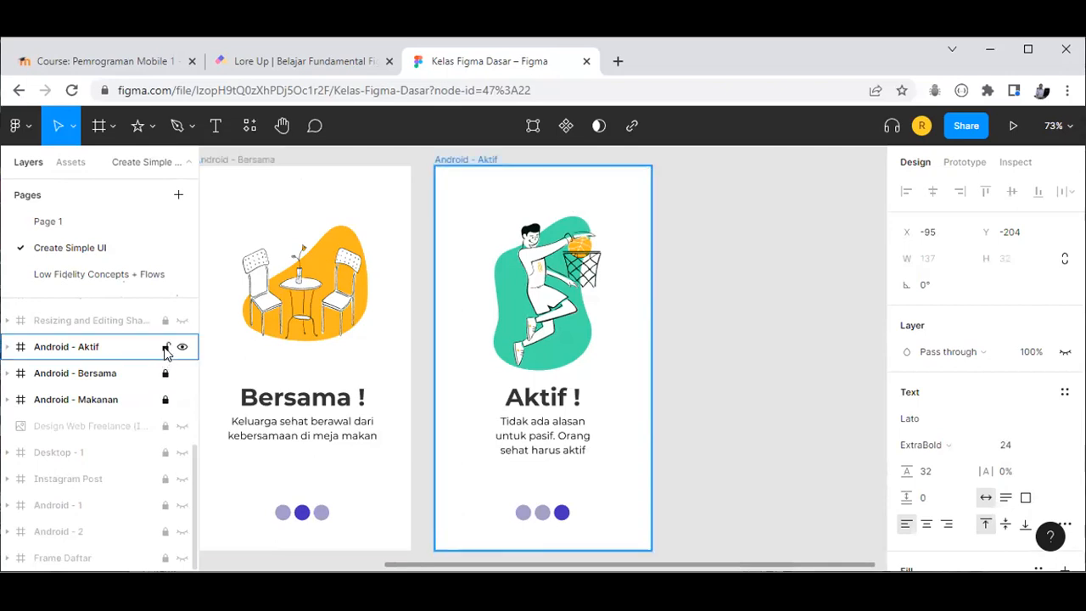
{"action": "left_click", "coordinate": [719, 393]}
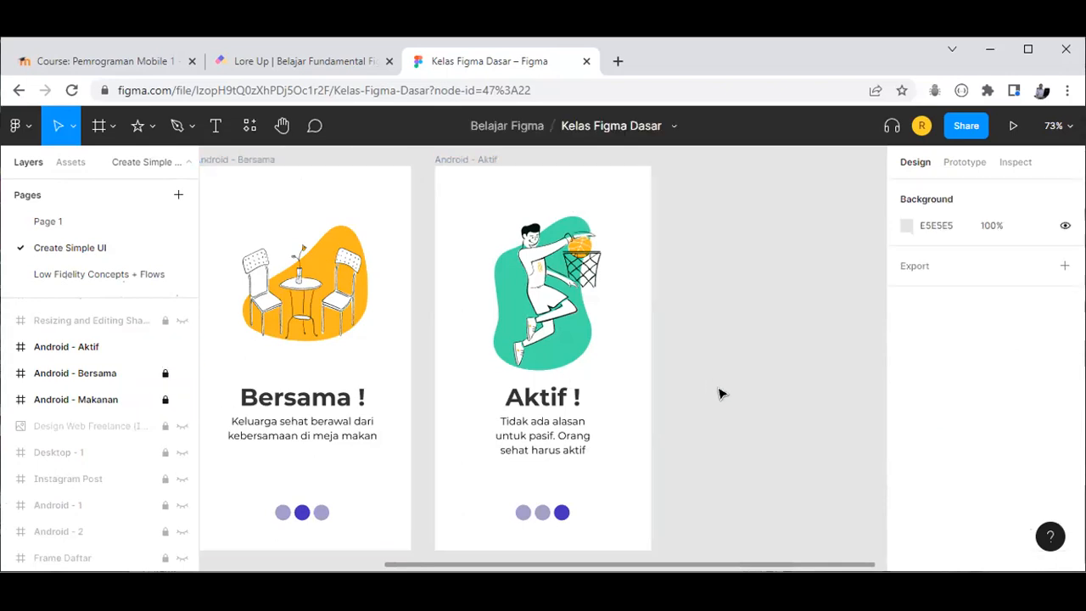
{"action": "key", "text": "shift+1"}
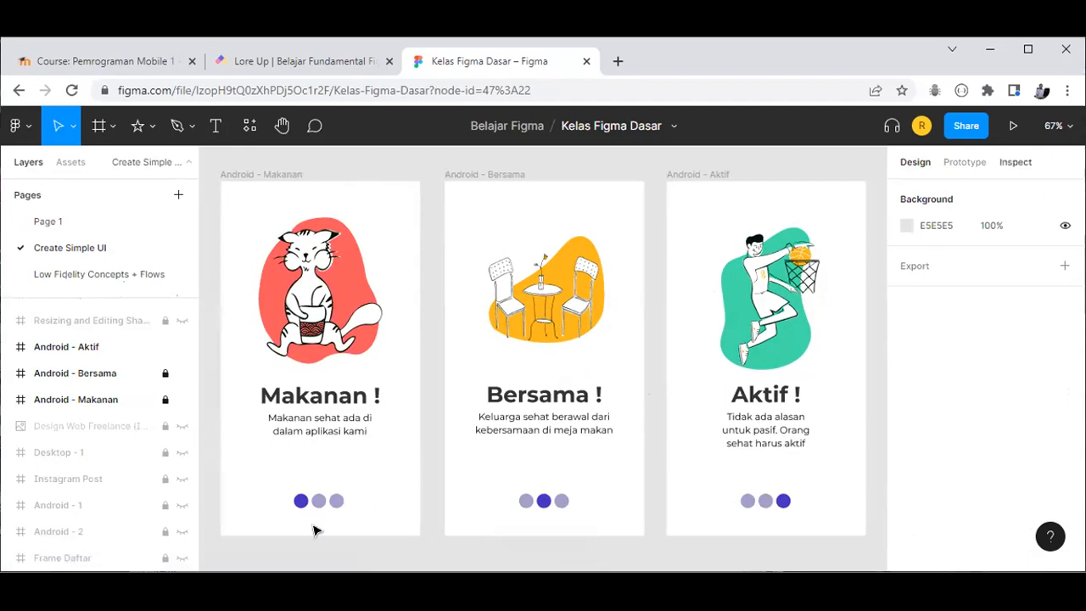
{"action": "left_click", "coordinate": [1013, 126]}
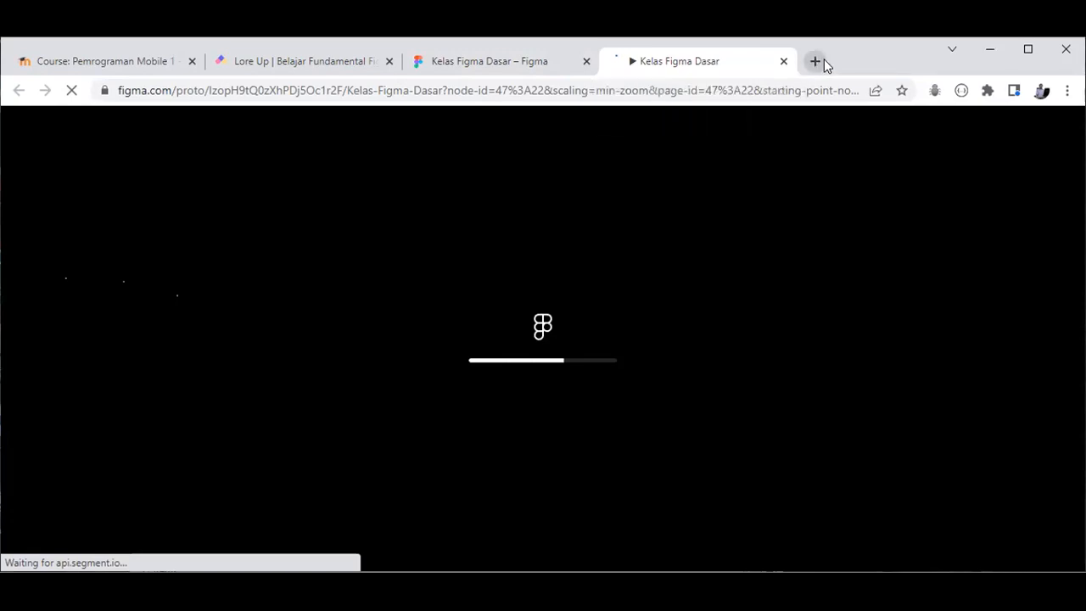
Step: Open a stray new Chrome tab and close it again with Ctrl+W
{"action": "left_click", "coordinate": [820, 64]}
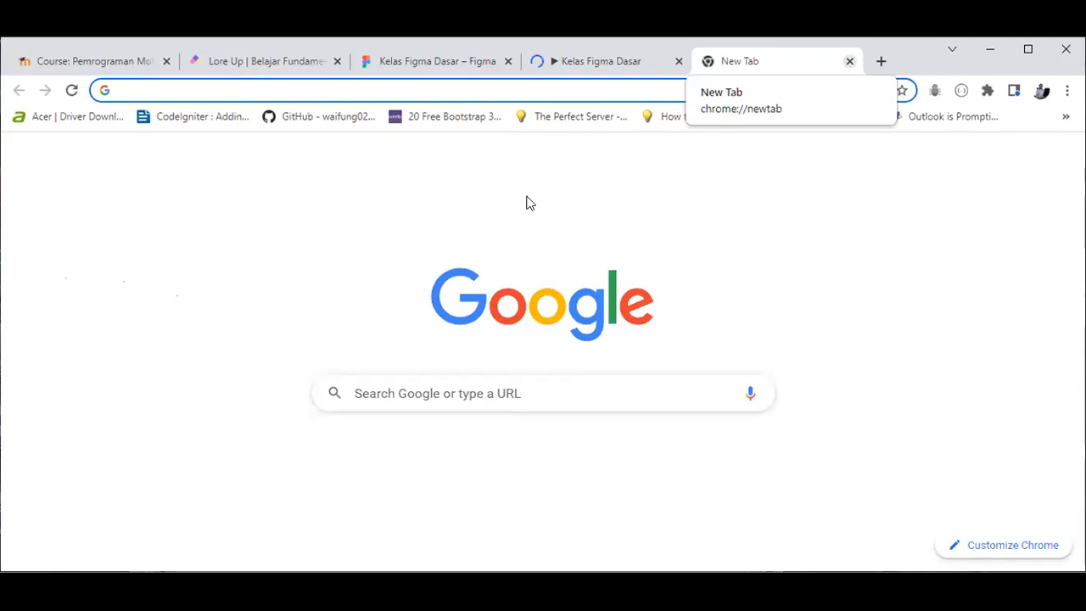
{"action": "key", "text": "ctrl+w"}
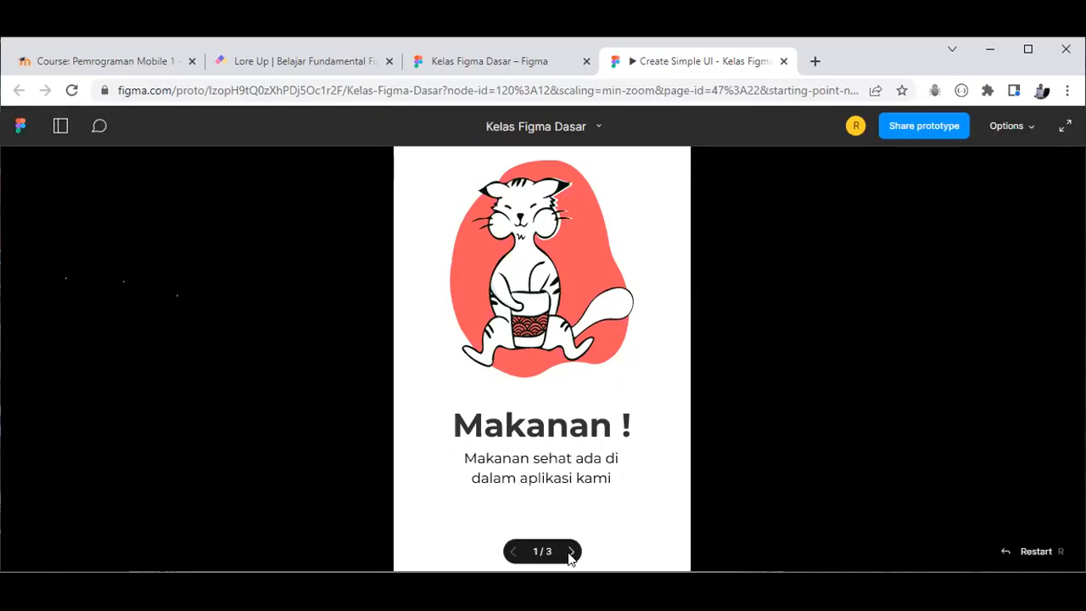
Step: Advance the prototype from Makanan to Bersama and Aktif, then close the prototype tab
{"action": "left_click", "coordinate": [571, 552]}
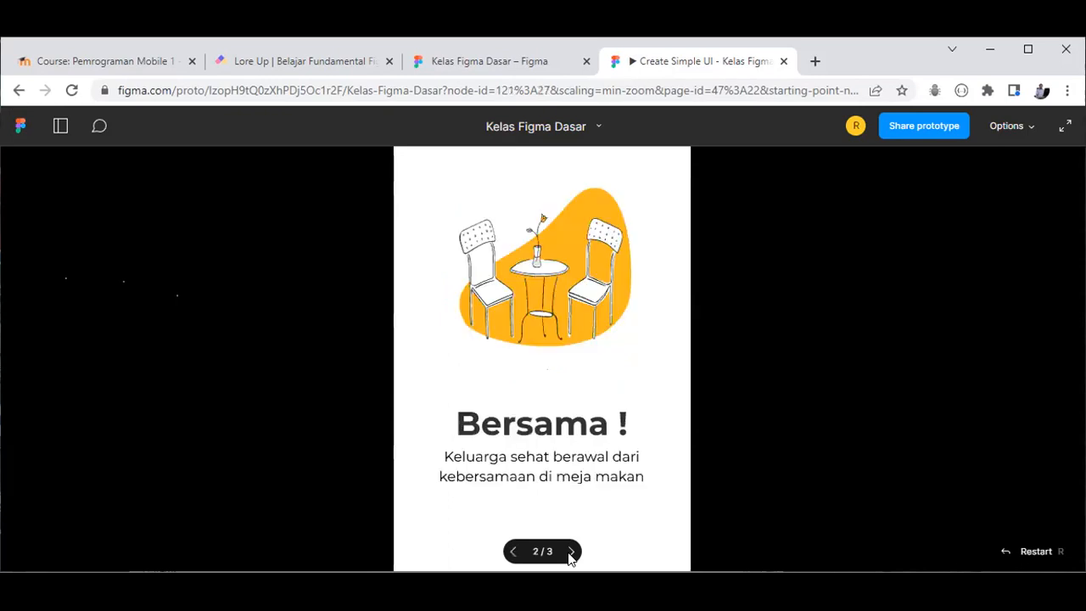
{"action": "left_click", "coordinate": [570, 553]}
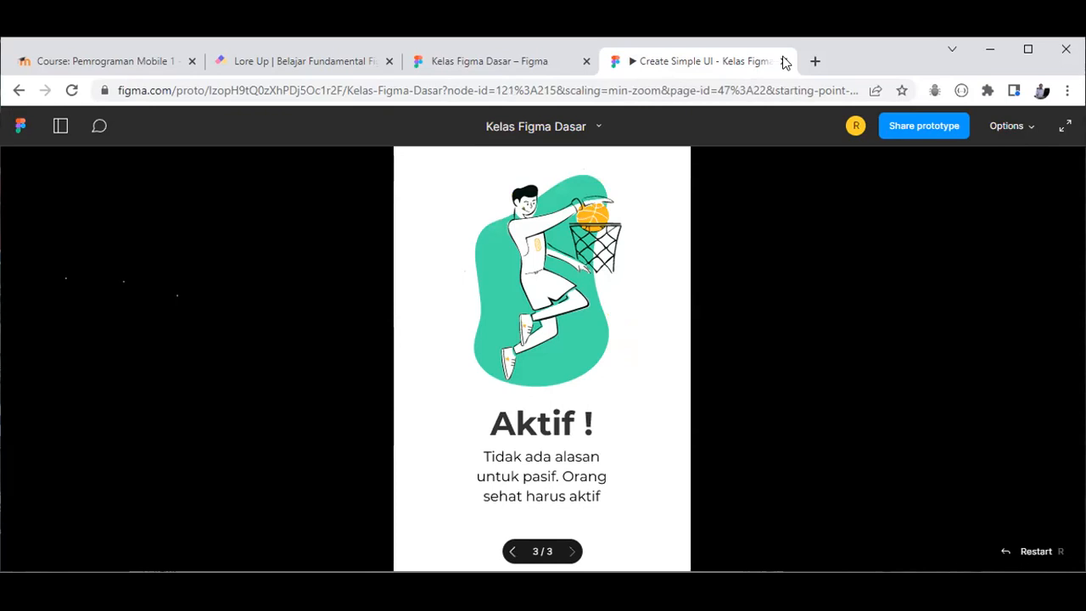
{"action": "key", "text": "ctrl+w"}
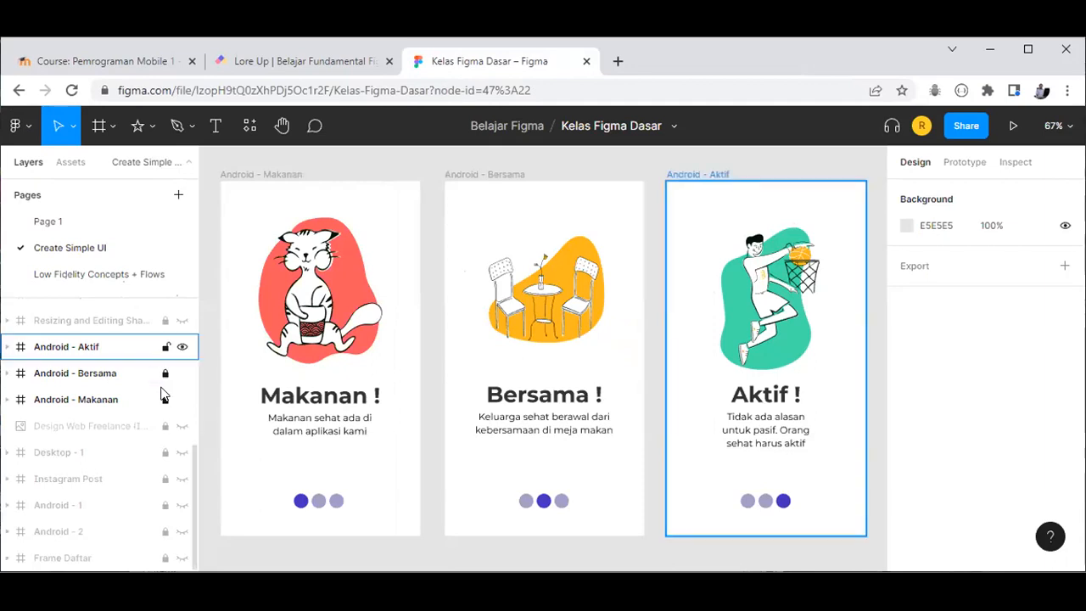
Step: Show Flow 1's On drag connections across the three screens and replay the flow from Makanan
{"action": "left_click", "coordinate": [299, 500]}
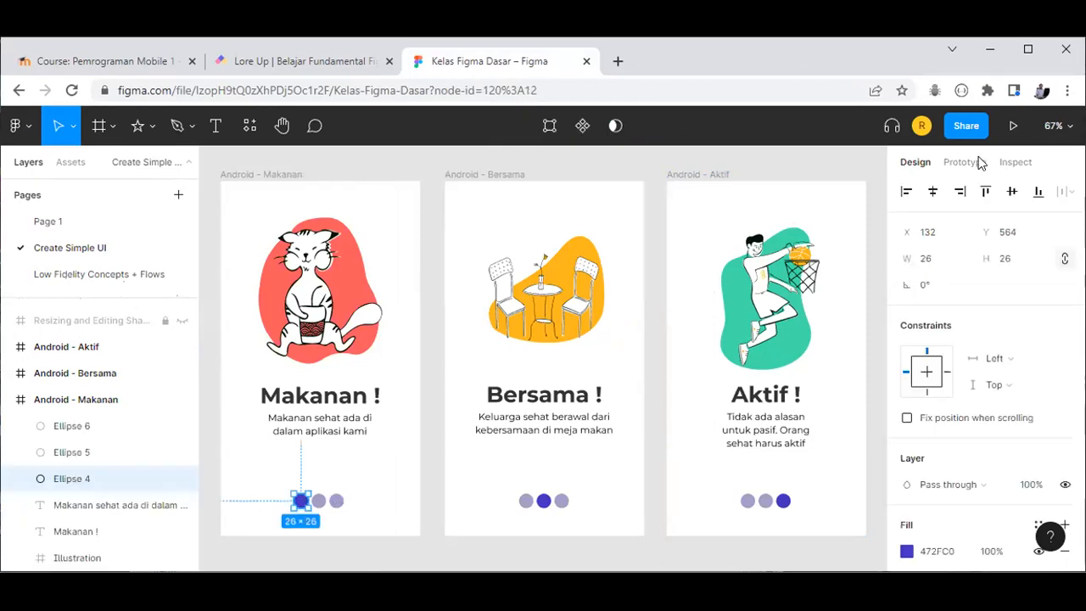
{"action": "key", "text": "shift+e"}
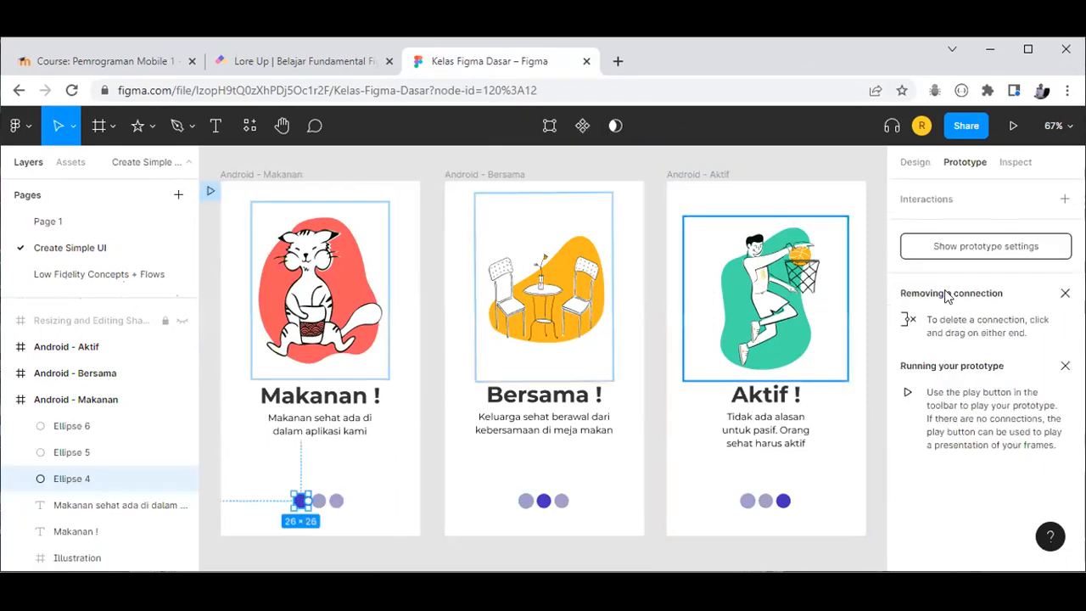
{"action": "left_click", "coordinate": [989, 246]}
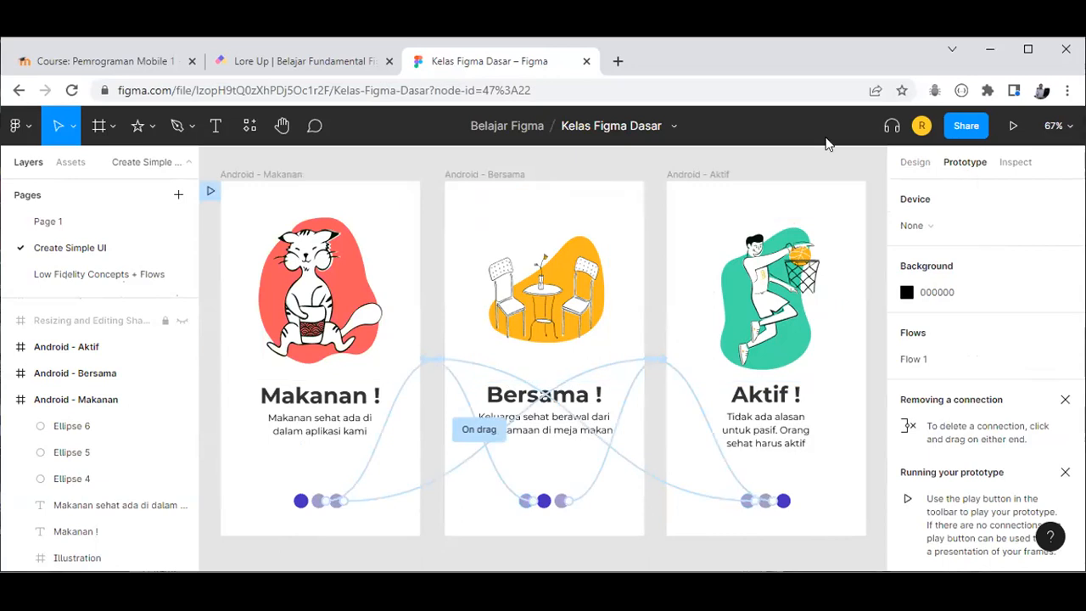
{"action": "left_click", "coordinate": [211, 188]}
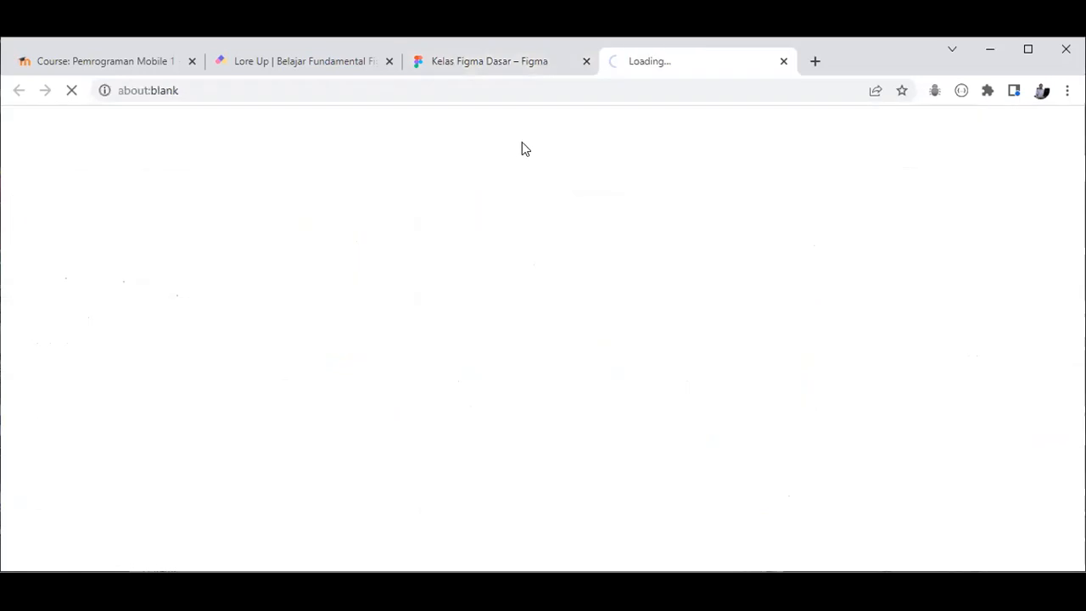
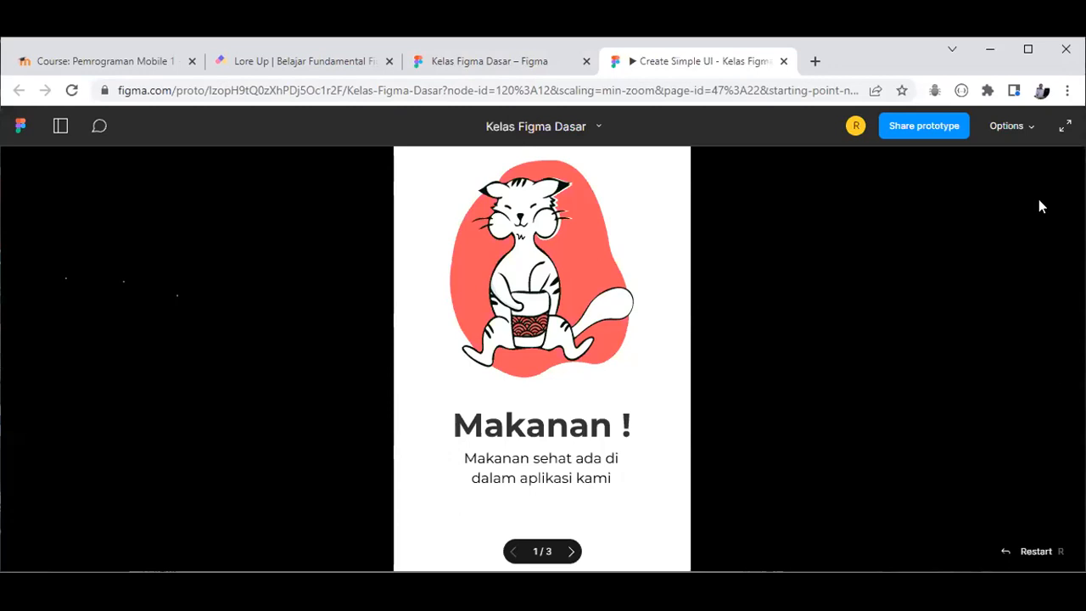
Step: Present the prototype full screen and use the page dots to move between the Makanan, Aktif and Bersama slides
{"action": "scroll", "coordinate": [1042, 206], "scroll_direction": "down", "scroll_amount": 1}
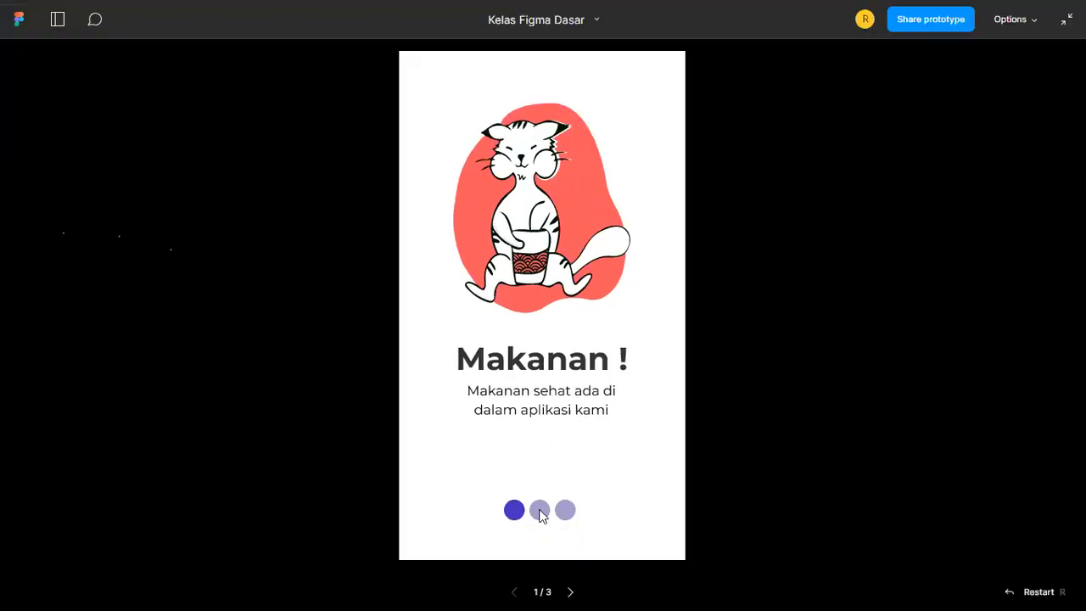
{"action": "left_click", "coordinate": [541, 514]}
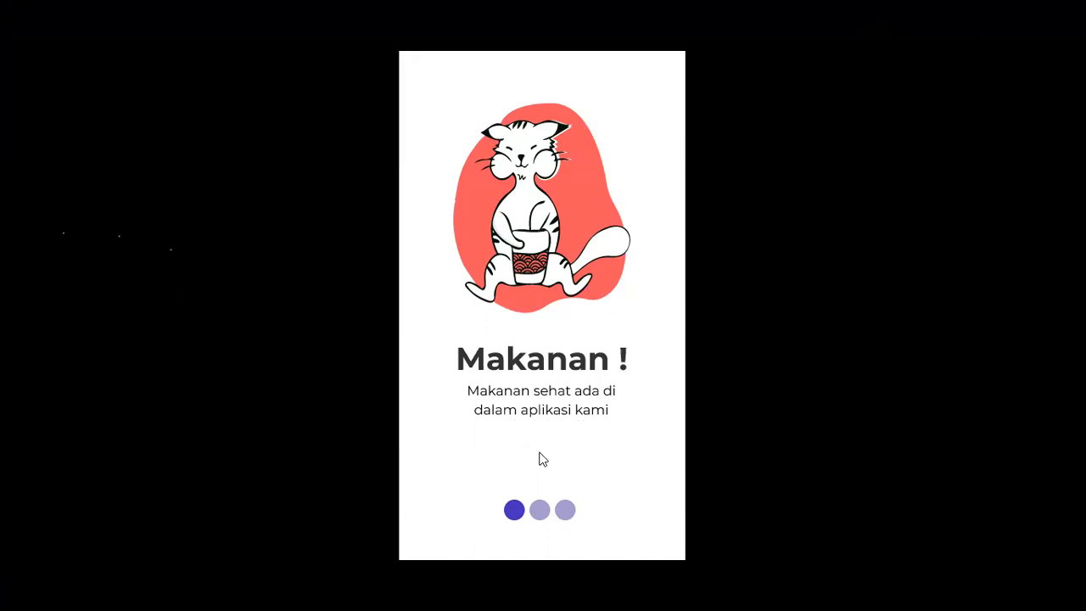
{"action": "left_click", "coordinate": [538, 509]}
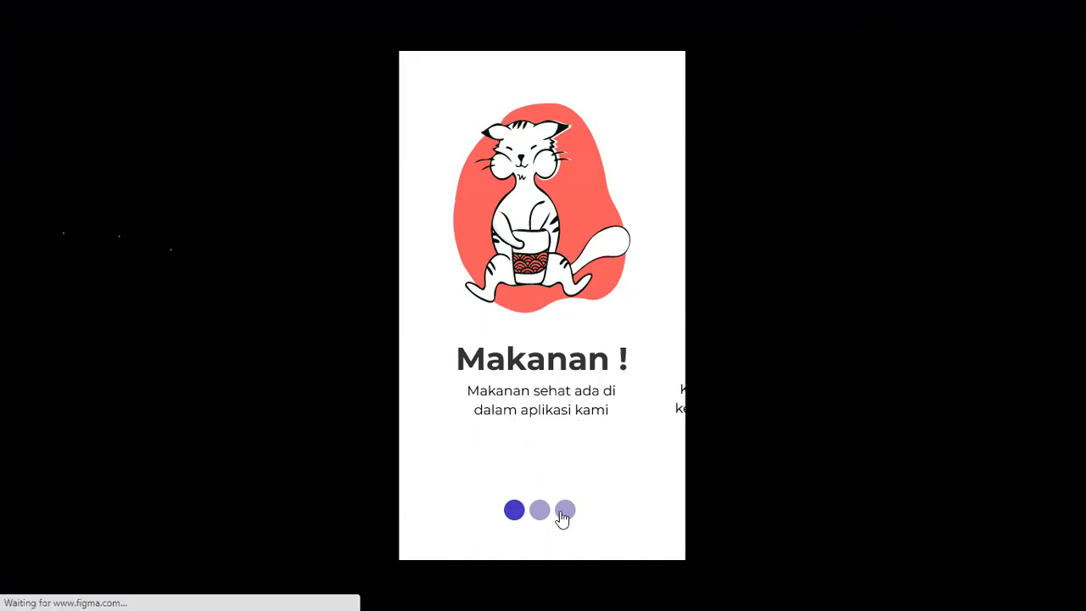
{"action": "left_click", "coordinate": [566, 512]}
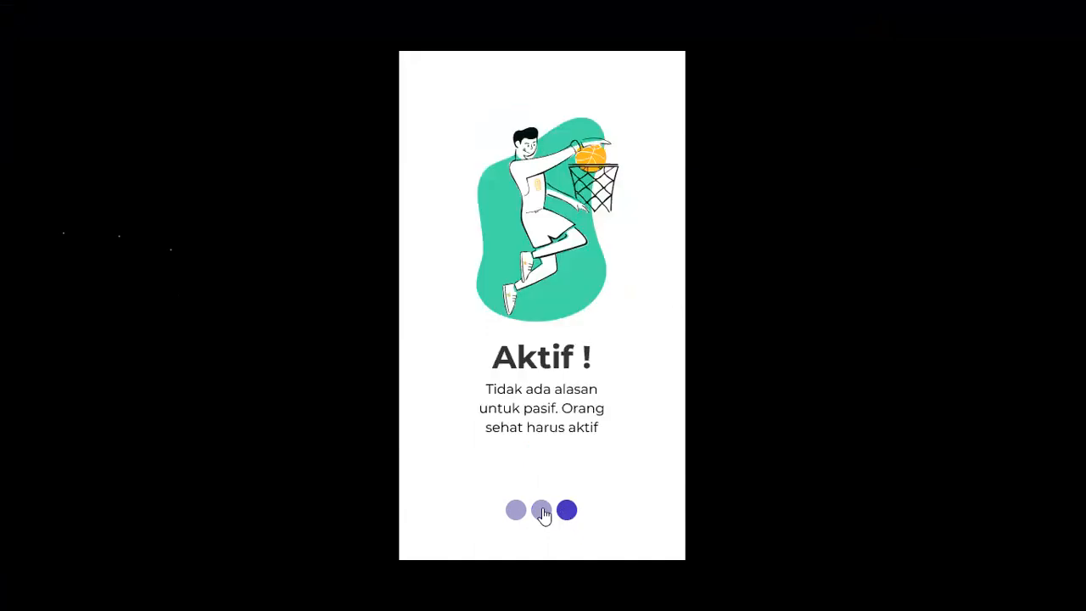
{"action": "left_click", "coordinate": [533, 509]}
{"action": "left_click", "coordinate": [517, 522]}
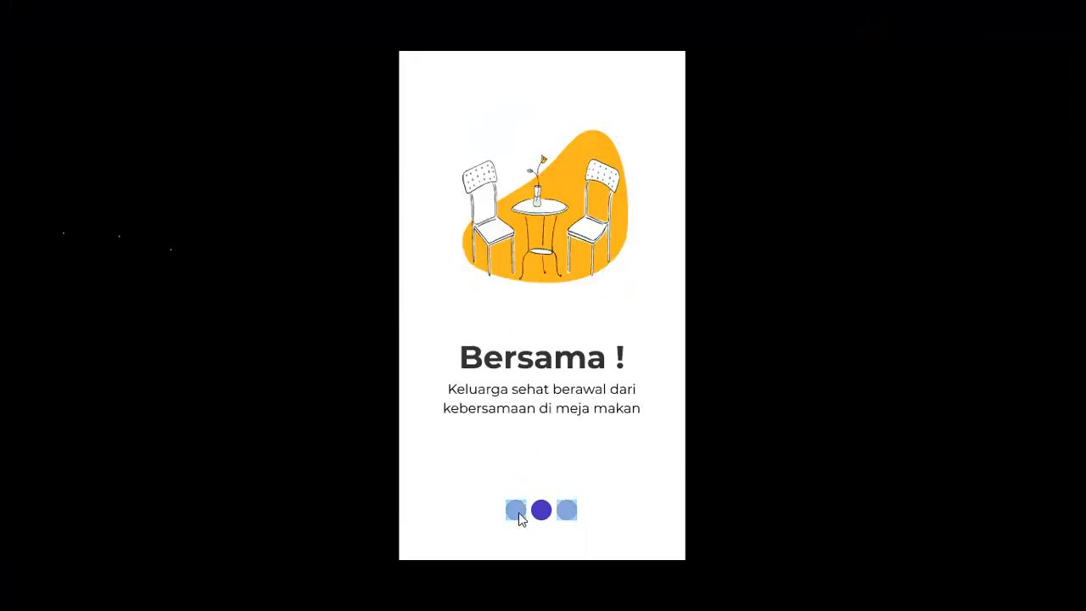
{"action": "left_click", "coordinate": [567, 515]}
{"action": "left_click", "coordinate": [568, 518]}
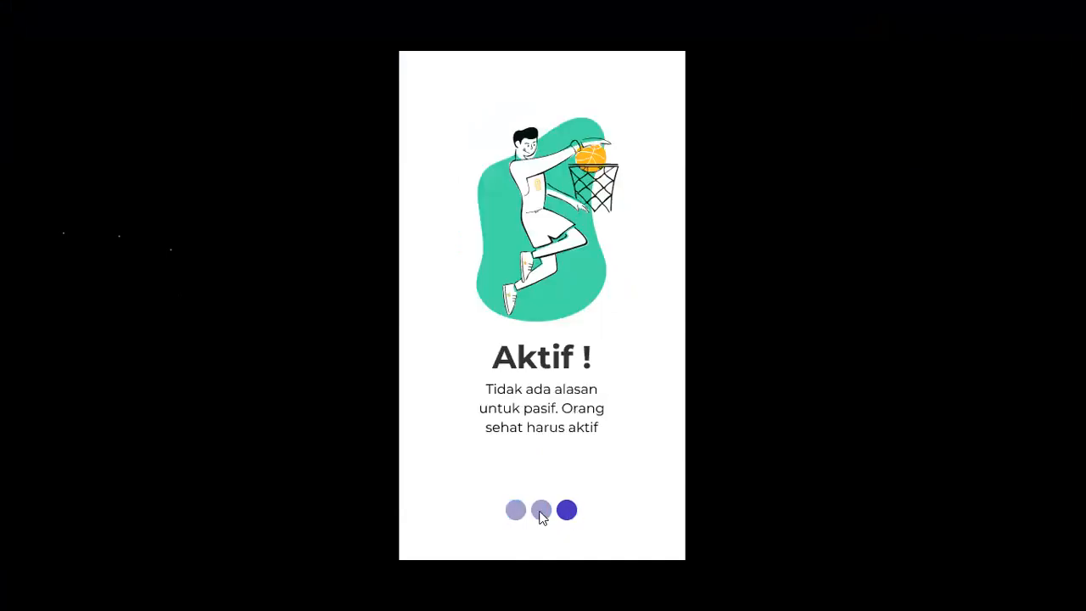
Step: Keep switching between Bersama and Aktif with the dots, then exit to the Kelas Figma Dasar editor
{"action": "left_click", "coordinate": [541, 512]}
{"action": "left_click", "coordinate": [575, 516]}
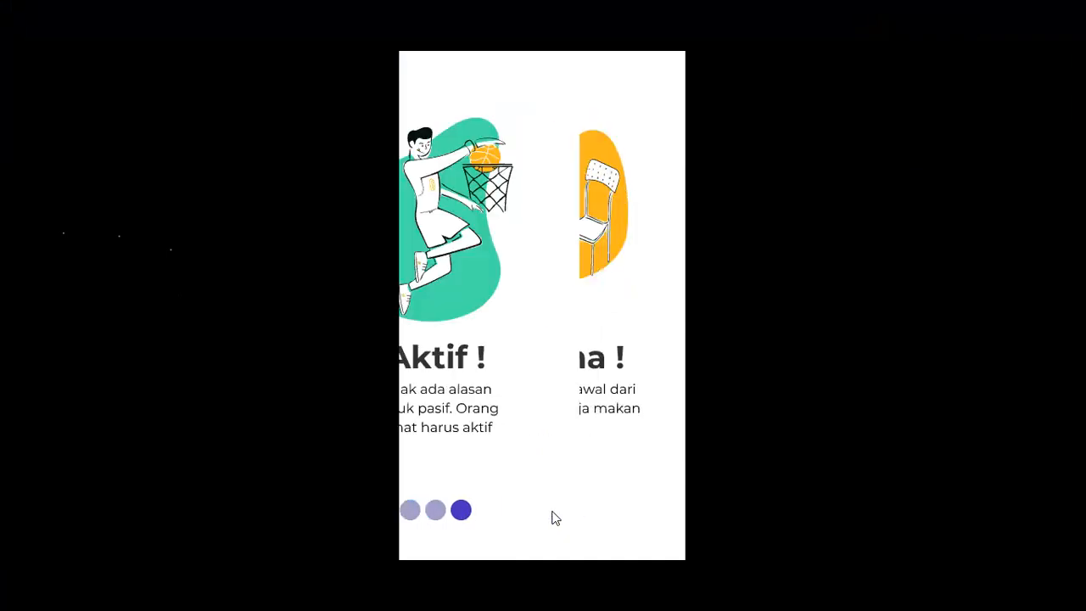
{"action": "left_click", "coordinate": [538, 512]}
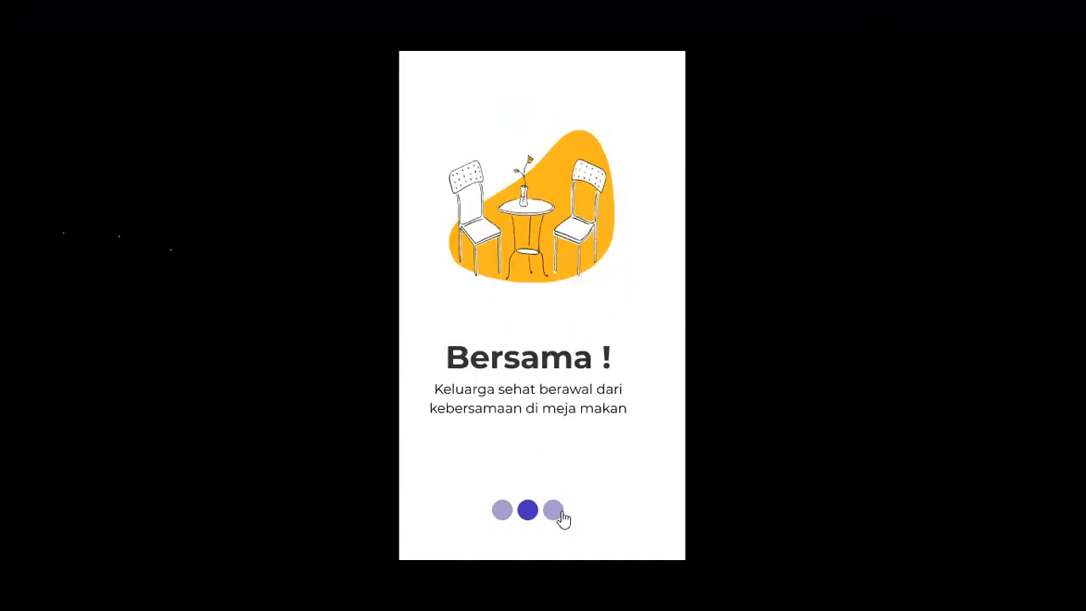
{"action": "left_click", "coordinate": [562, 512]}
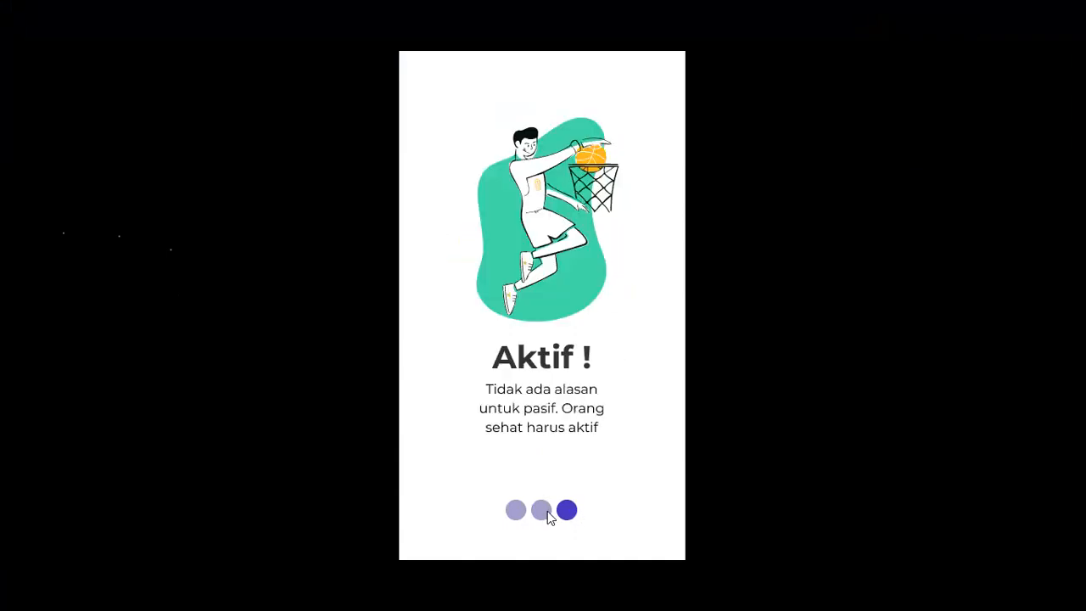
{"action": "left_click", "coordinate": [541, 510]}
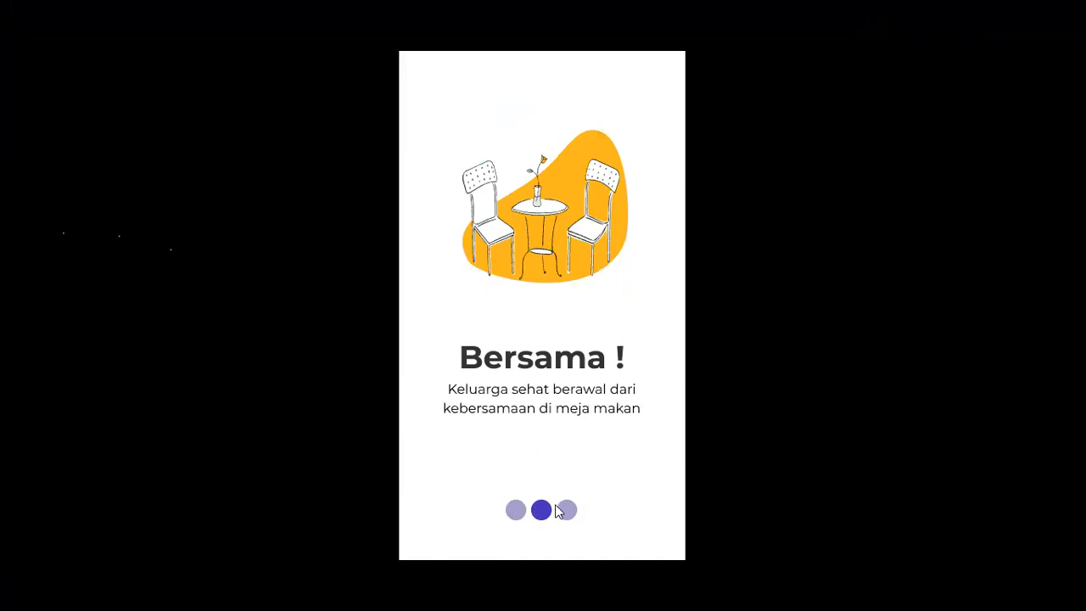
{"action": "left_click", "coordinate": [565, 510]}
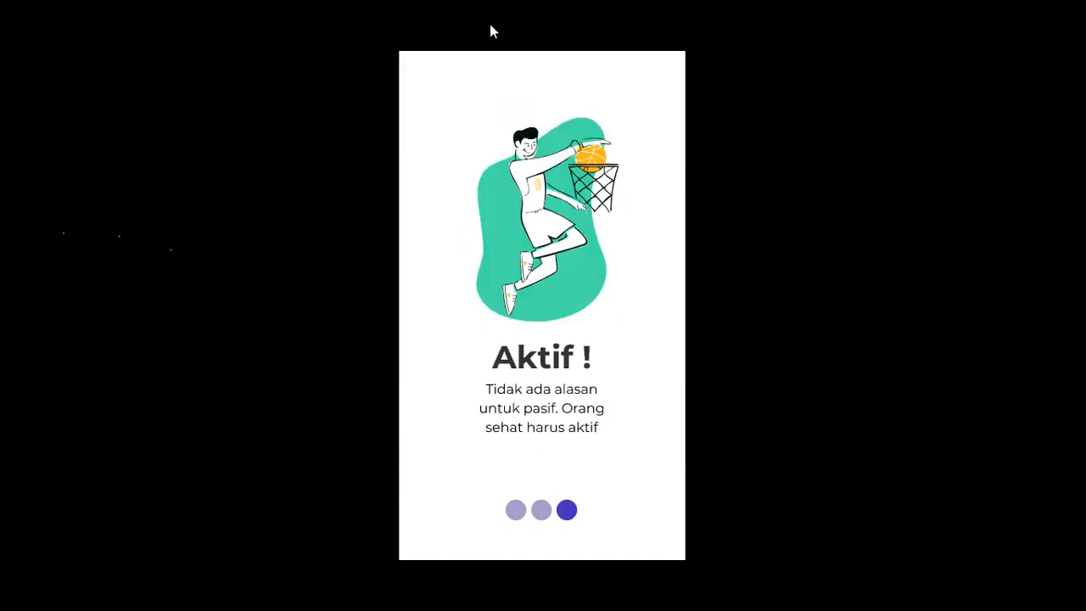
{"action": "key", "text": "Escape"}
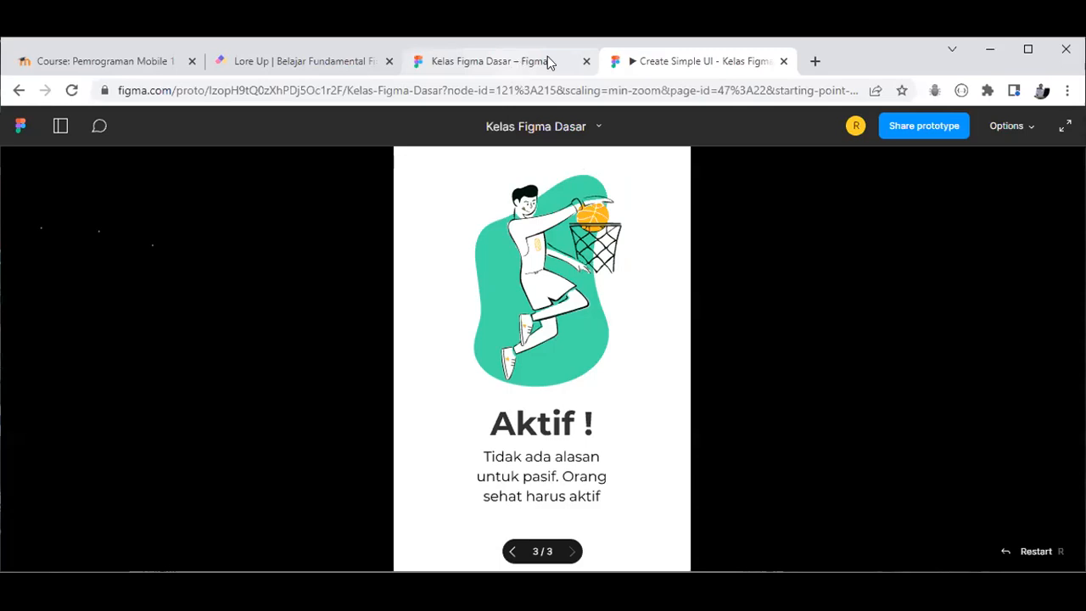
{"action": "left_click", "coordinate": [548, 61]}
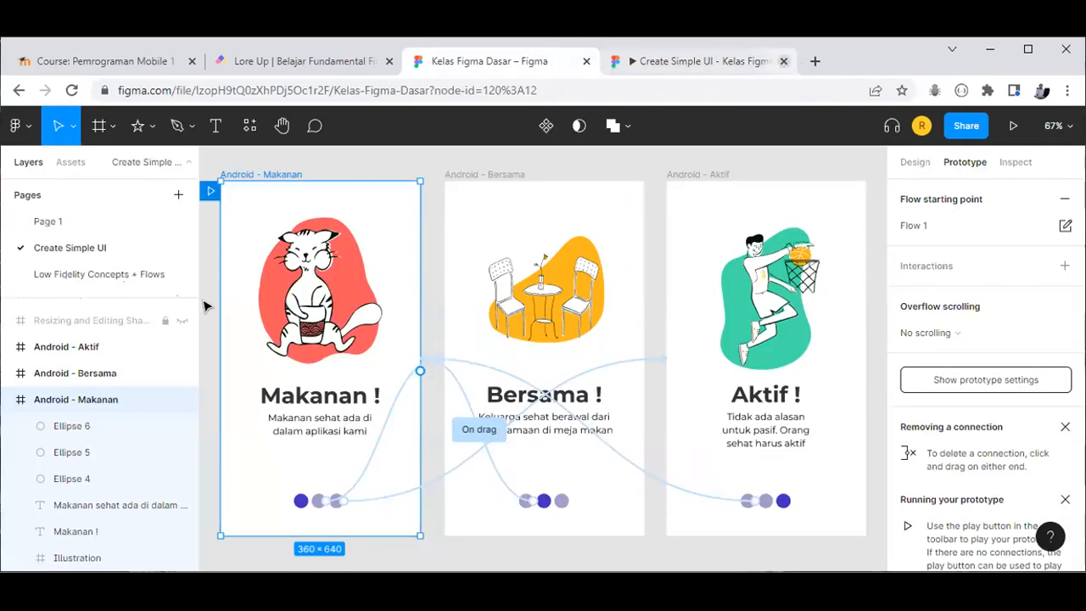
Step: Close the prototype preview and hide the Android - Makanan, Android - Aktif and Android - Bersama frames
{"action": "left_click", "coordinate": [782, 61]}
{"action": "left_click", "coordinate": [14, 400]}
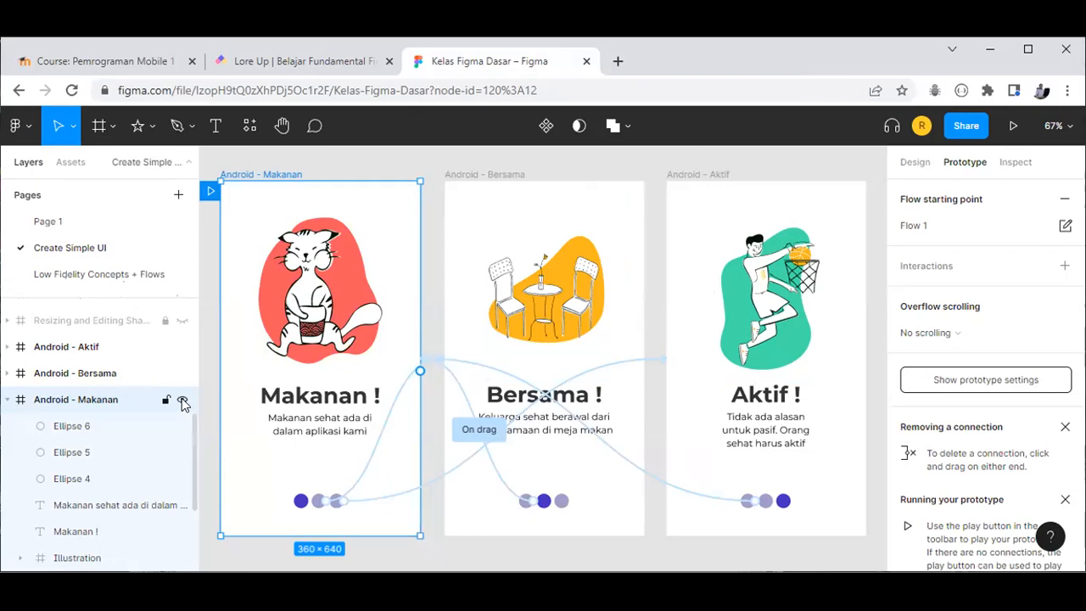
{"action": "key", "text": "ctrl+shift+h"}
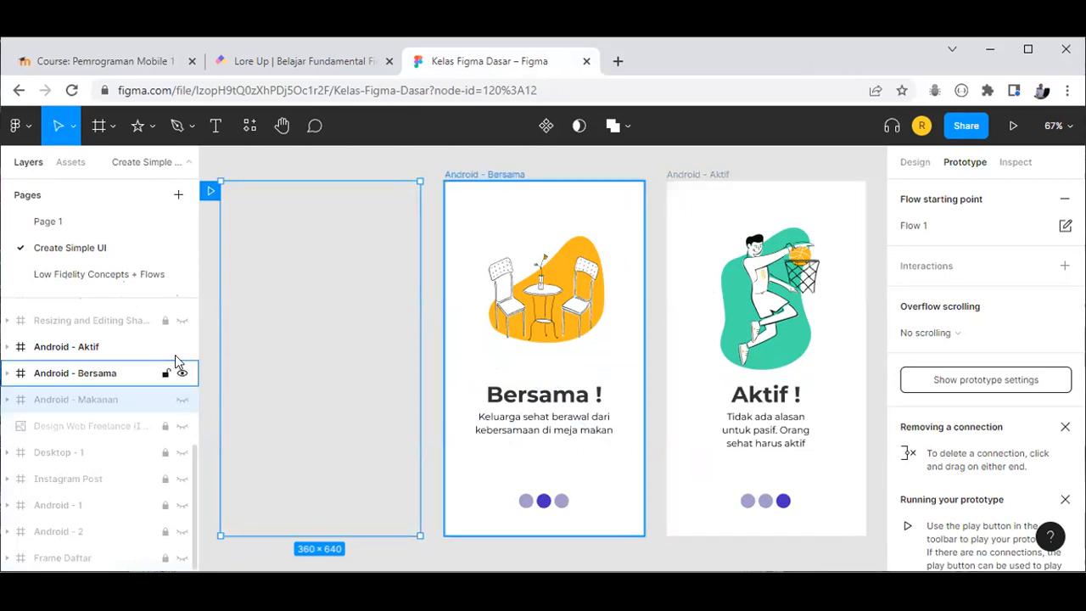
{"action": "left_click", "coordinate": [181, 347]}
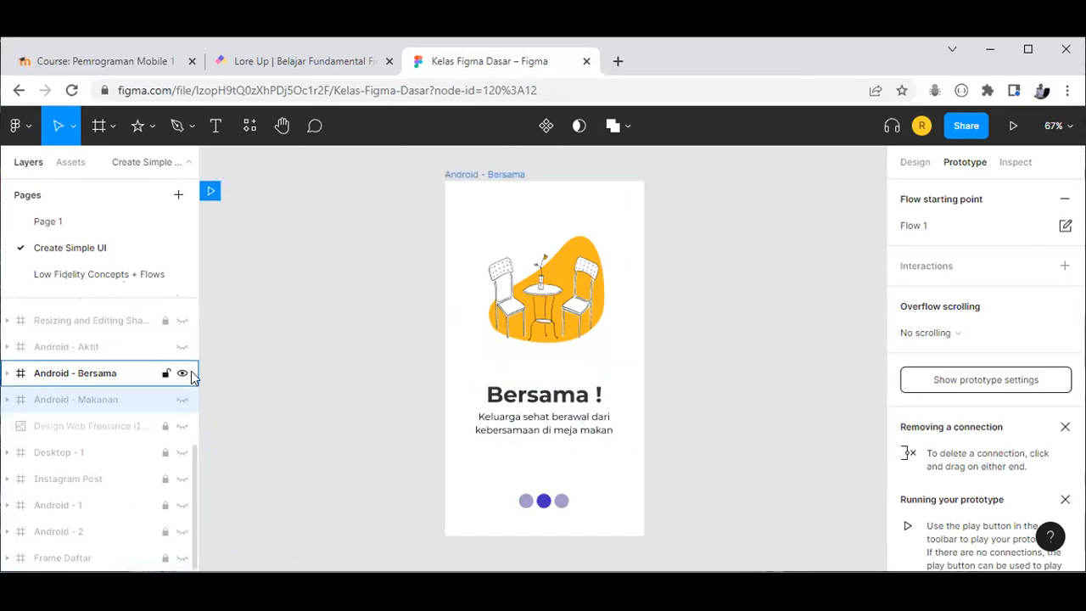
{"action": "left_click", "coordinate": [182, 374]}
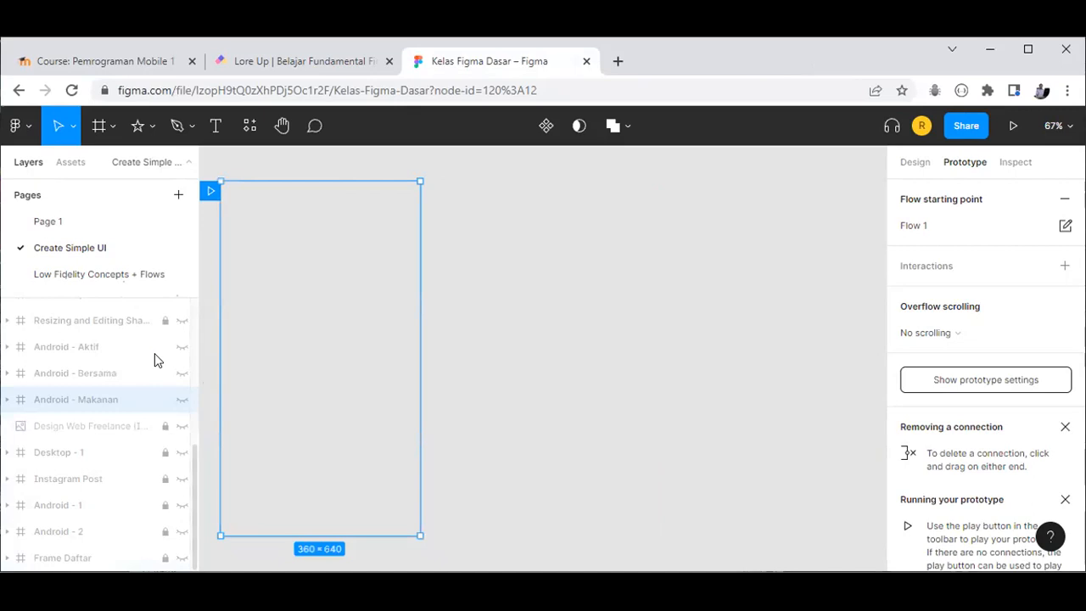
{"action": "key", "text": "shift+1"}
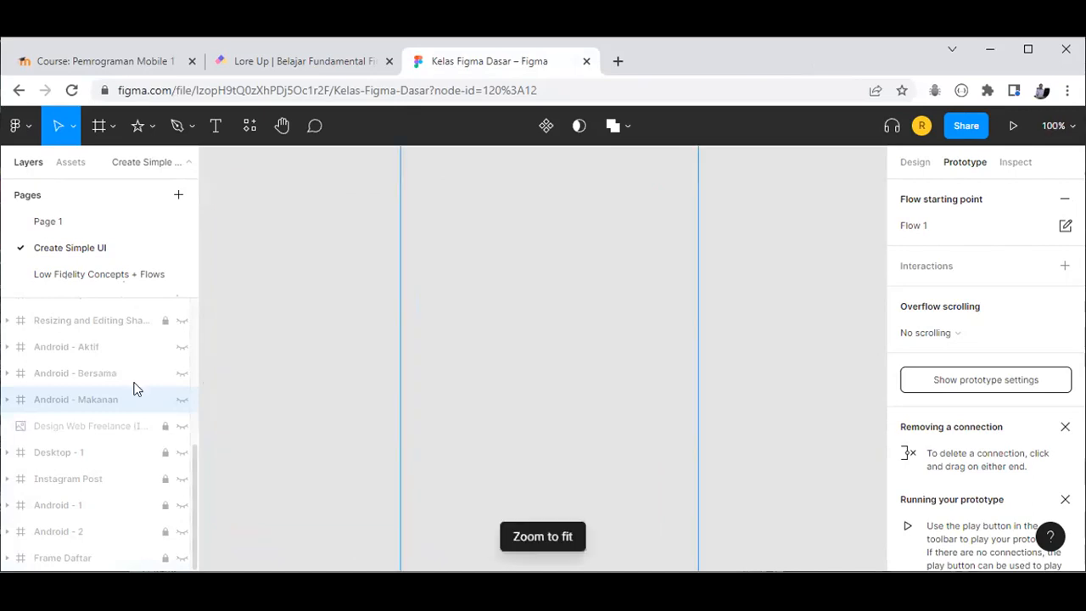
Step: Show the Desktop - 1 frame again and fit it in the view
{"action": "left_click", "coordinate": [182, 453]}
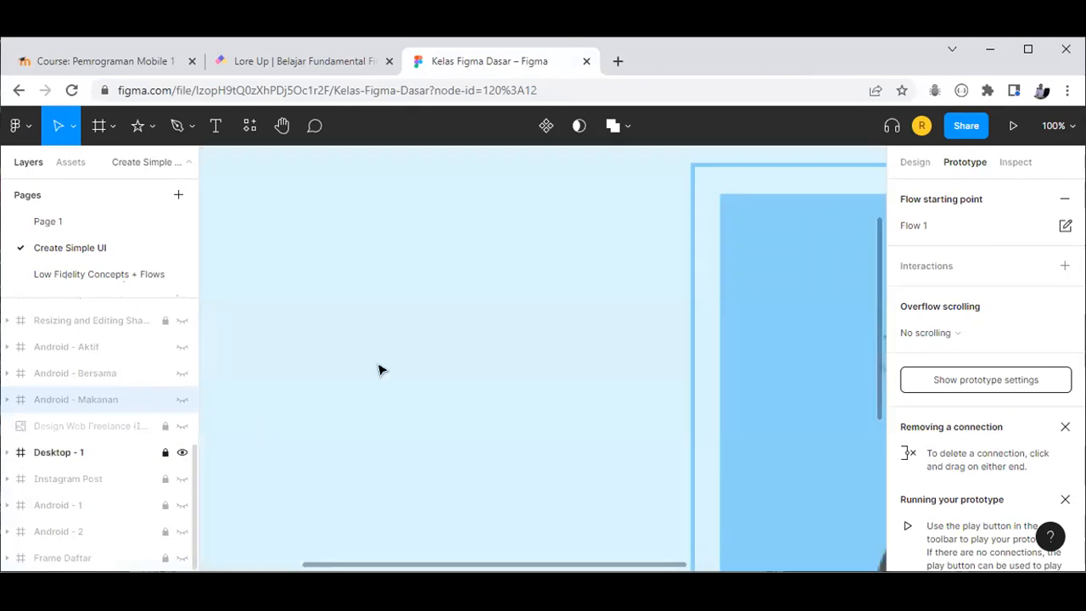
{"action": "key", "text": "shift+1"}
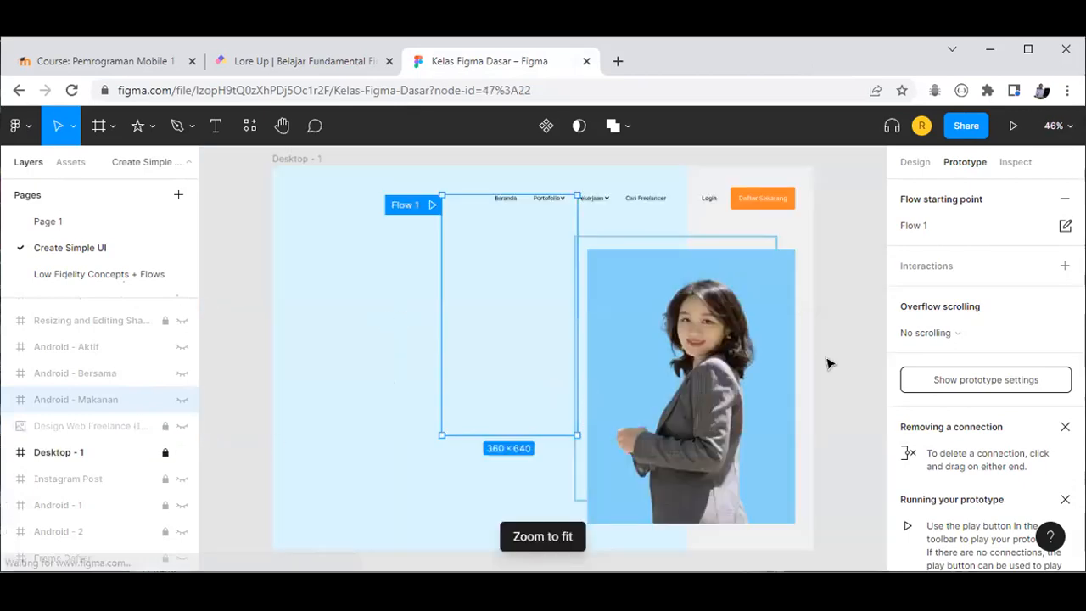
{"action": "left_click", "coordinate": [827, 413]}
{"action": "left_click", "coordinate": [171, 457]}
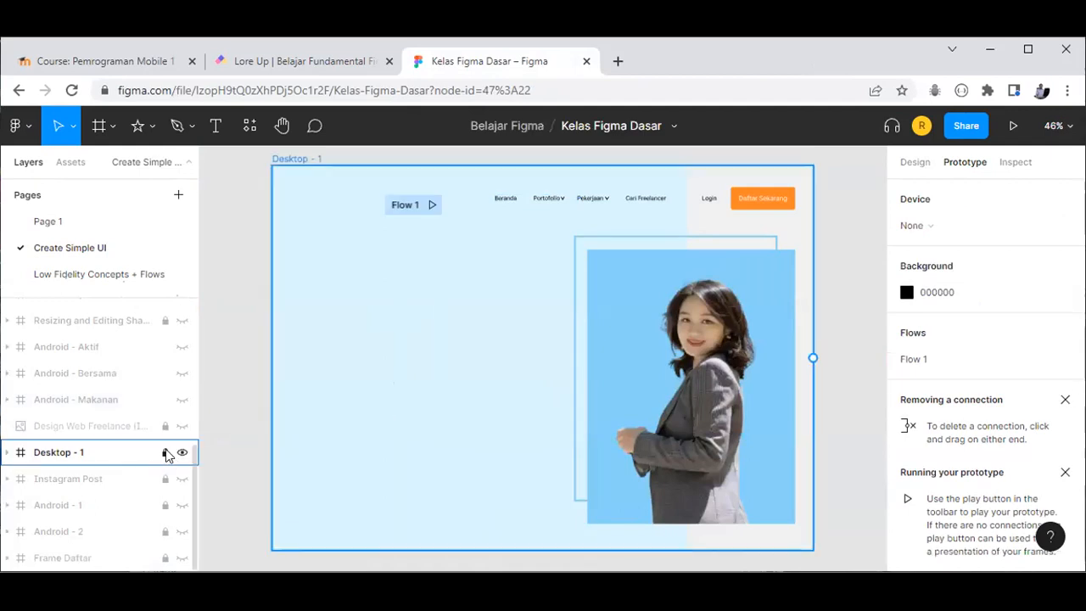
{"action": "left_click", "coordinate": [166, 453]}
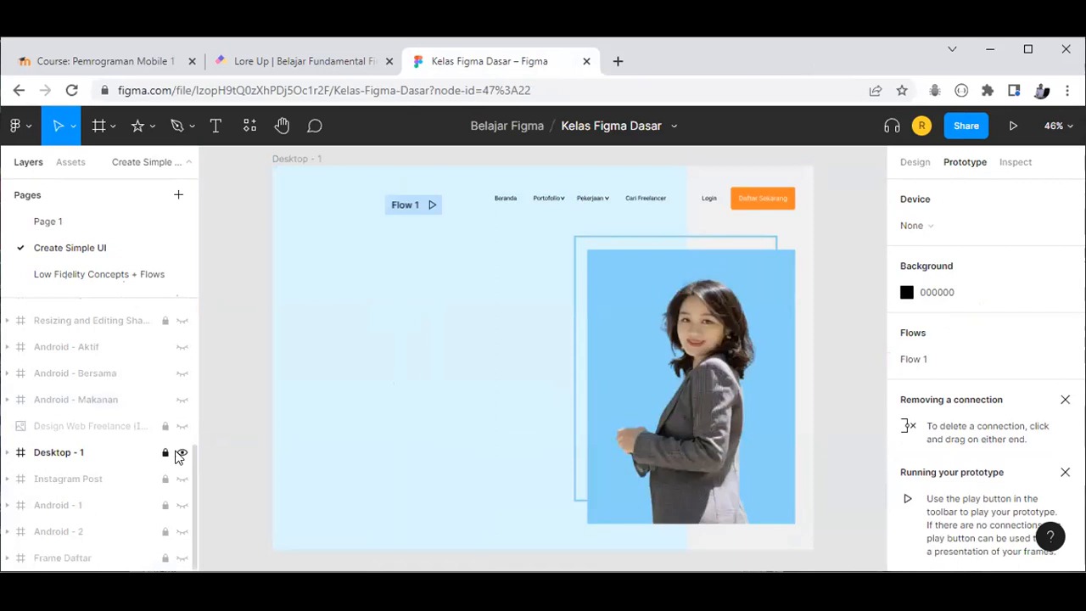
Step: Toggle Desktop - 1's visibility several times, leaving it hidden
{"action": "left_click", "coordinate": [181, 455]}
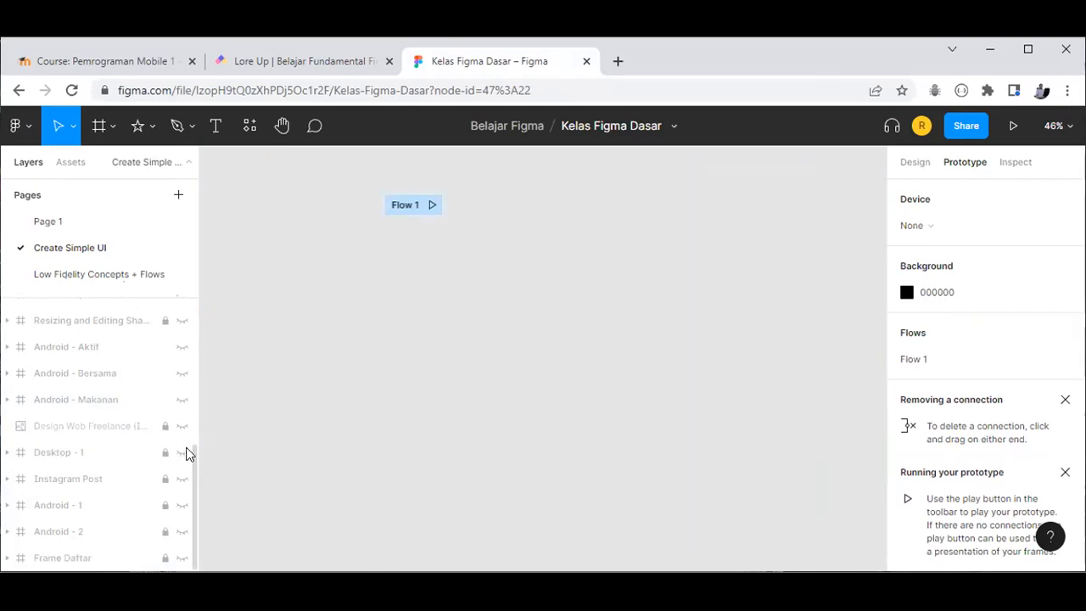
{"action": "left_click", "coordinate": [183, 452]}
{"action": "left_click", "coordinate": [191, 444]}
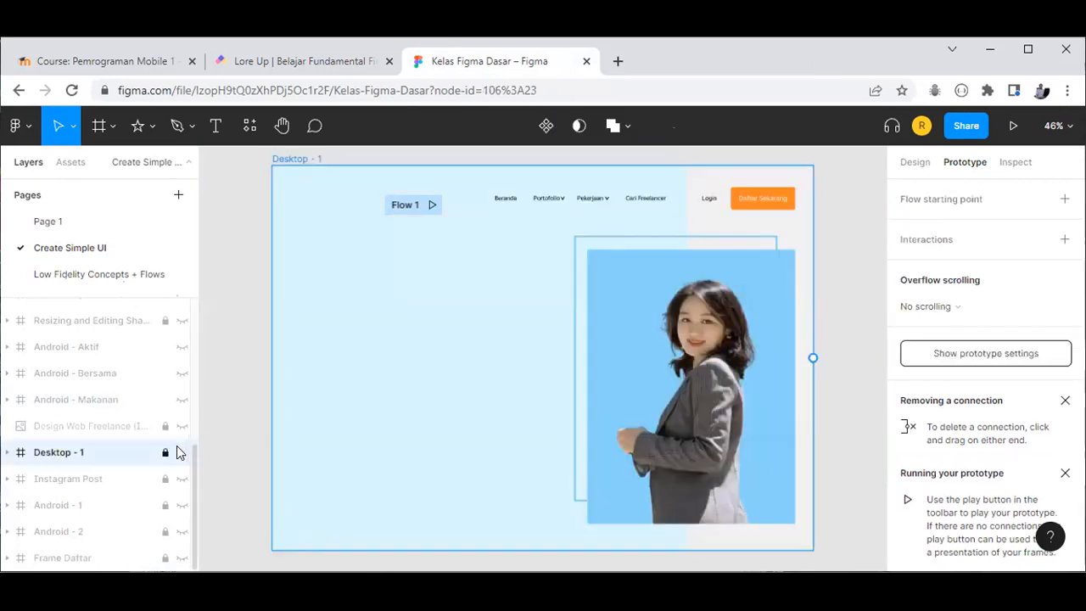
{"action": "left_click", "coordinate": [176, 447]}
{"action": "left_click", "coordinate": [178, 452]}
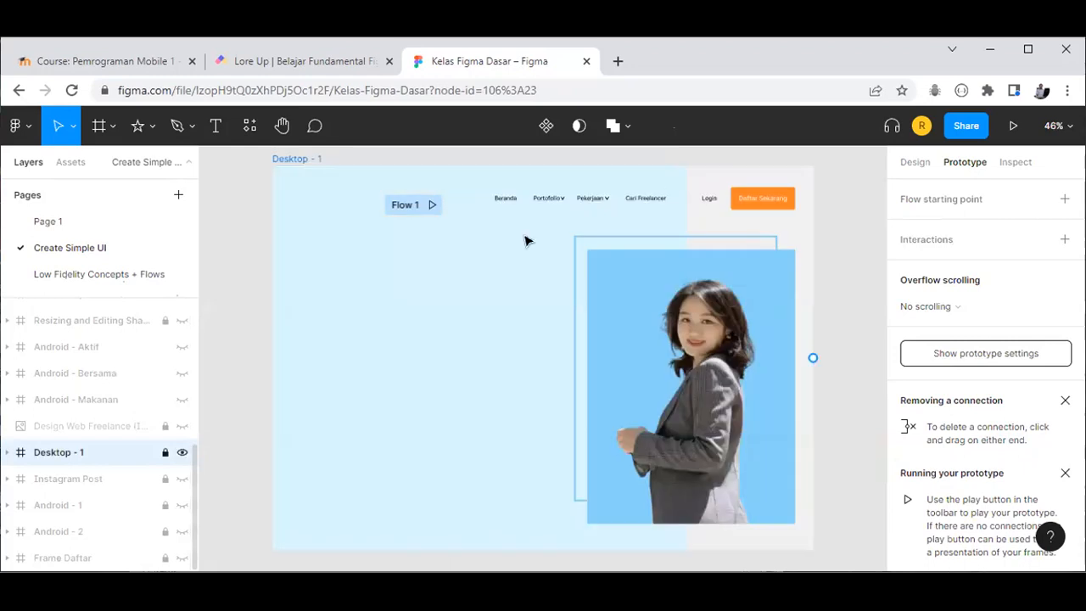
{"action": "left_click", "coordinate": [181, 454]}
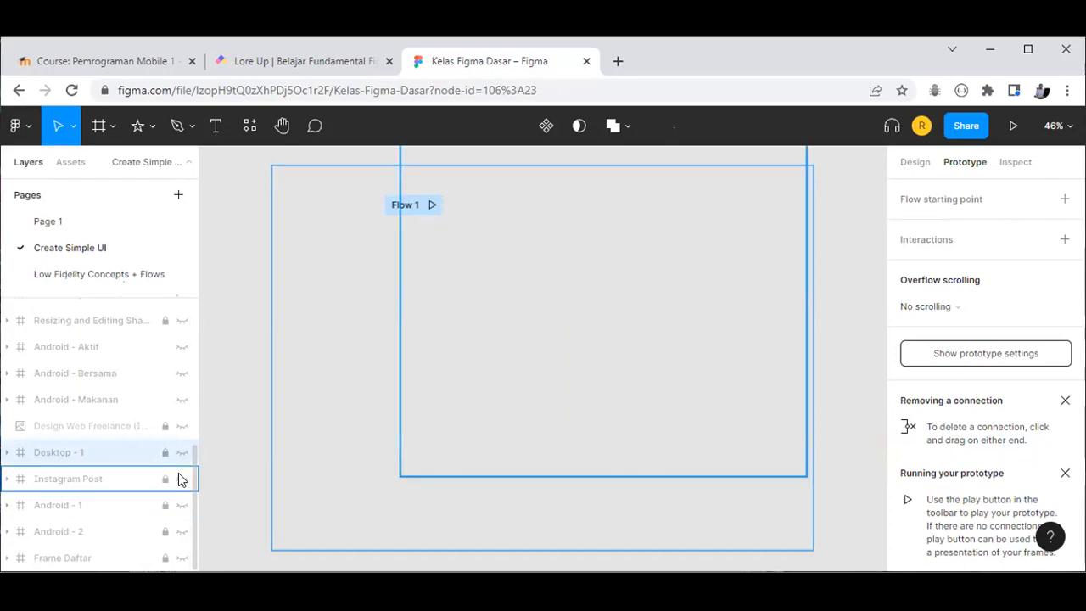
Step: Show and unlock the Instagram Post frame, then try playing the Flow 1 prototype
{"action": "left_click", "coordinate": [180, 478]}
{"action": "scroll", "coordinate": [740, 425], "scroll_direction": "up", "scroll_amount": 1}
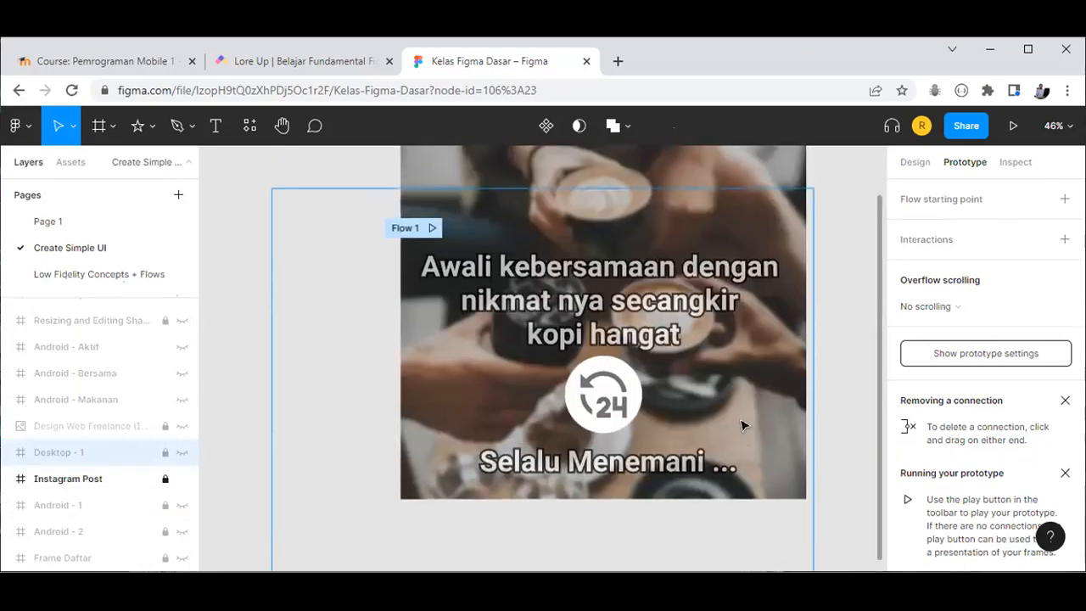
{"action": "left_click", "coordinate": [165, 478]}
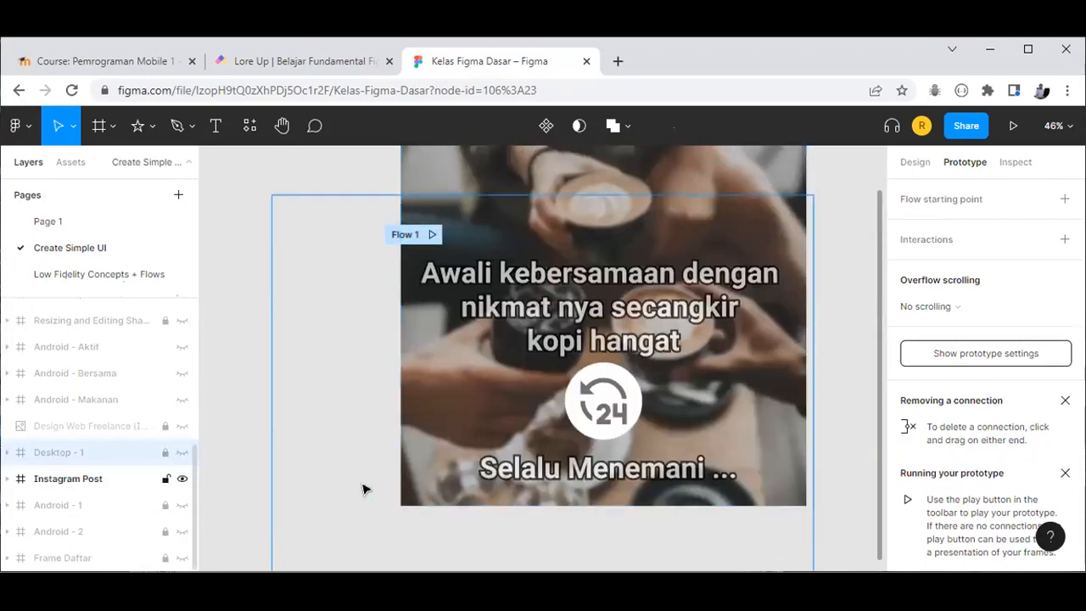
{"action": "scroll", "coordinate": [392, 489], "scroll_direction": "up", "scroll_amount": 1}
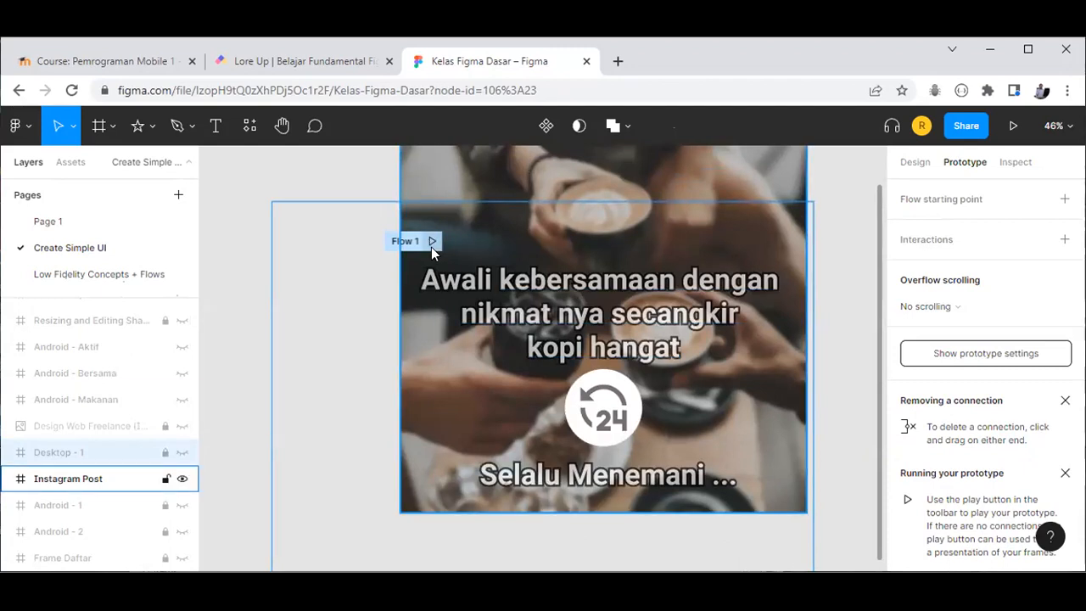
{"action": "left_click", "coordinate": [432, 242]}
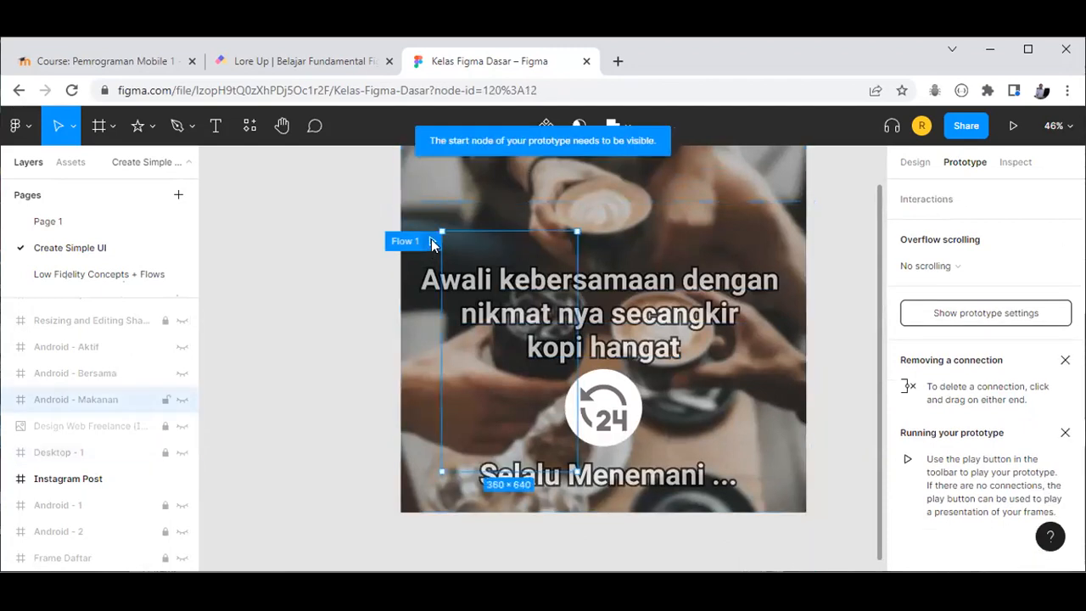
{"action": "left_click", "coordinate": [347, 296]}
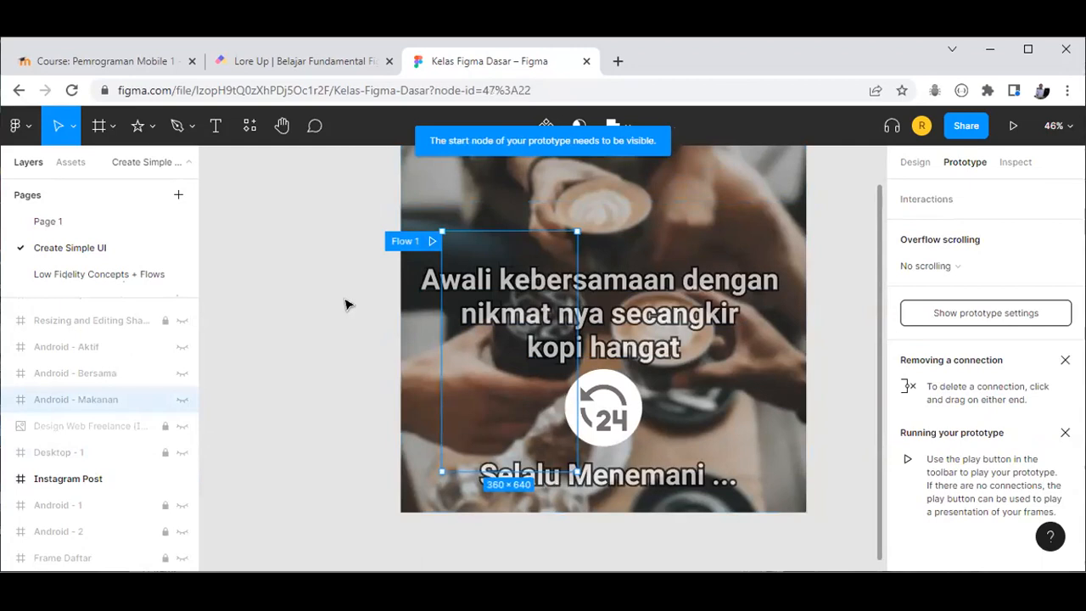
Step: Relock and hide Instagram Post, and make the Android - 1 screen visible
{"action": "scroll", "coordinate": [582, 318], "scroll_direction": "up", "scroll_amount": 2}
{"action": "scroll", "coordinate": [582, 318], "scroll_direction": "up", "scroll_amount": 2}
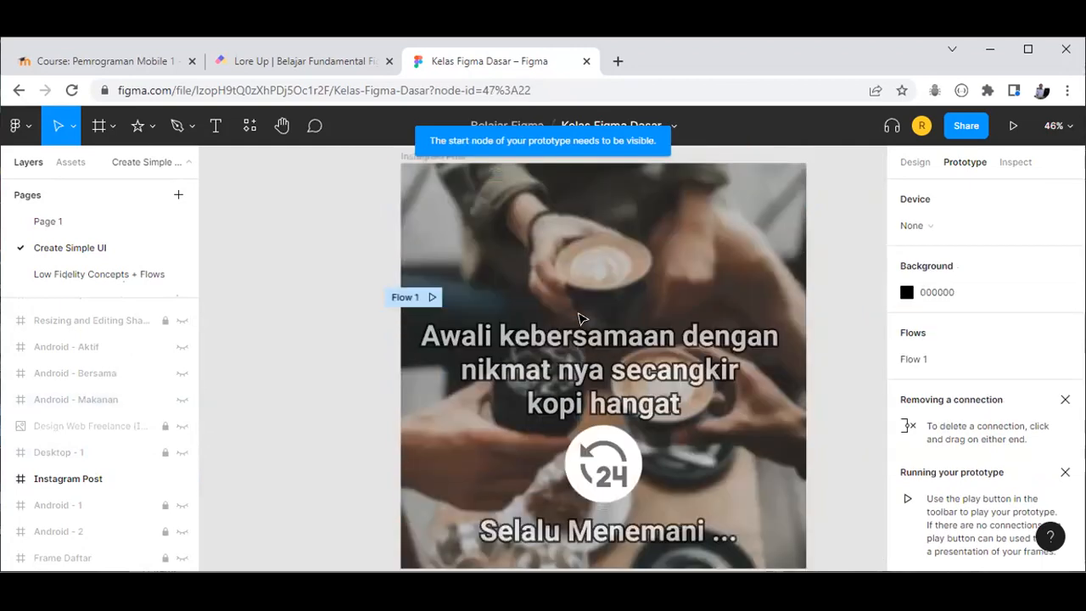
{"action": "scroll", "coordinate": [581, 319], "scroll_direction": "down", "scroll_amount": 5}
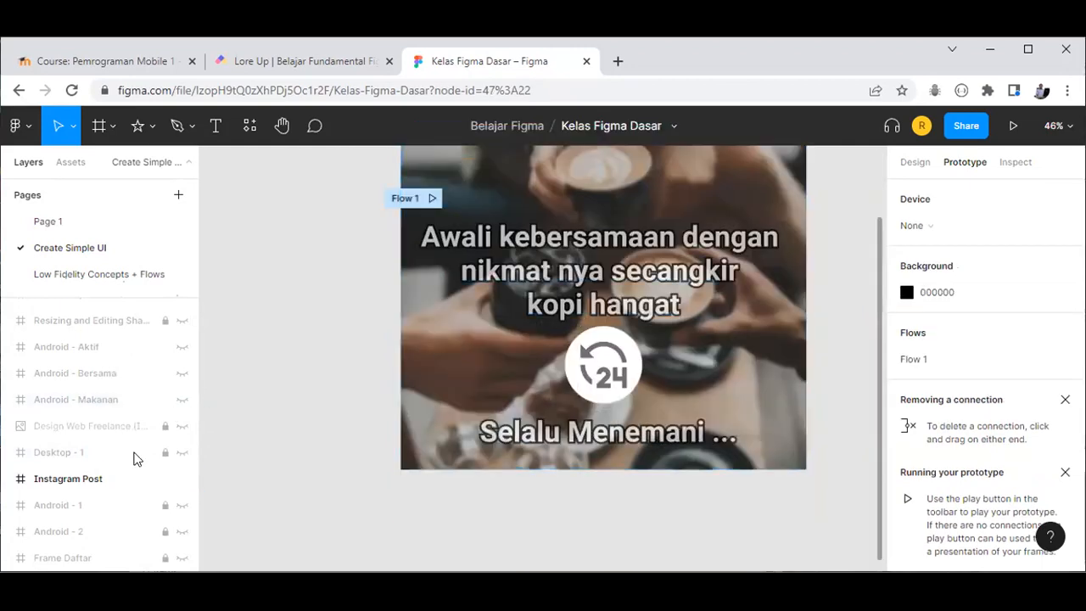
{"action": "left_click", "coordinate": [166, 479]}
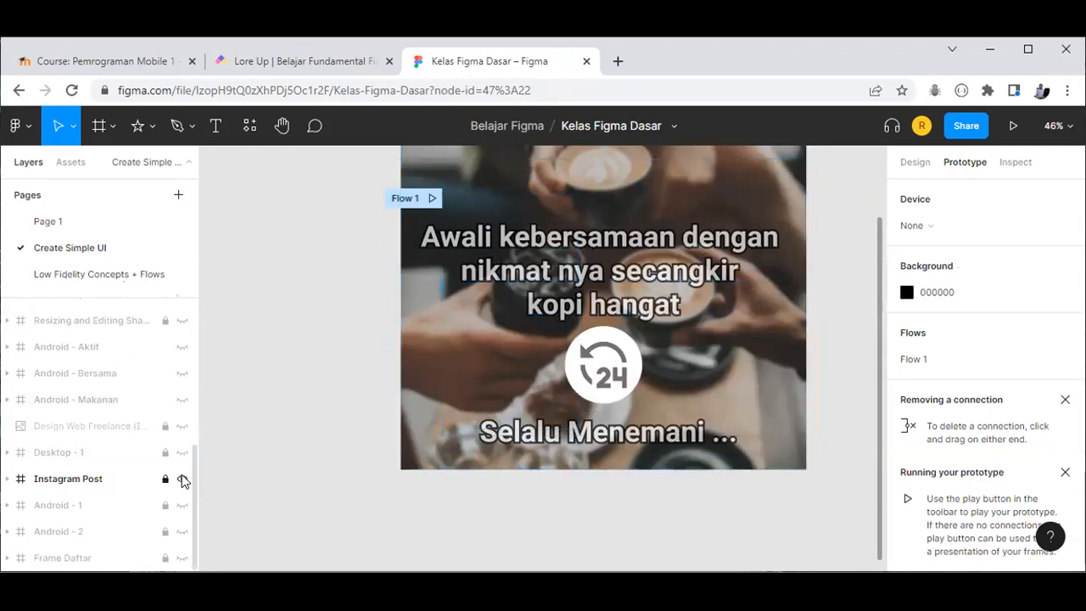
{"action": "left_click", "coordinate": [183, 481]}
{"action": "left_click", "coordinate": [182, 506]}
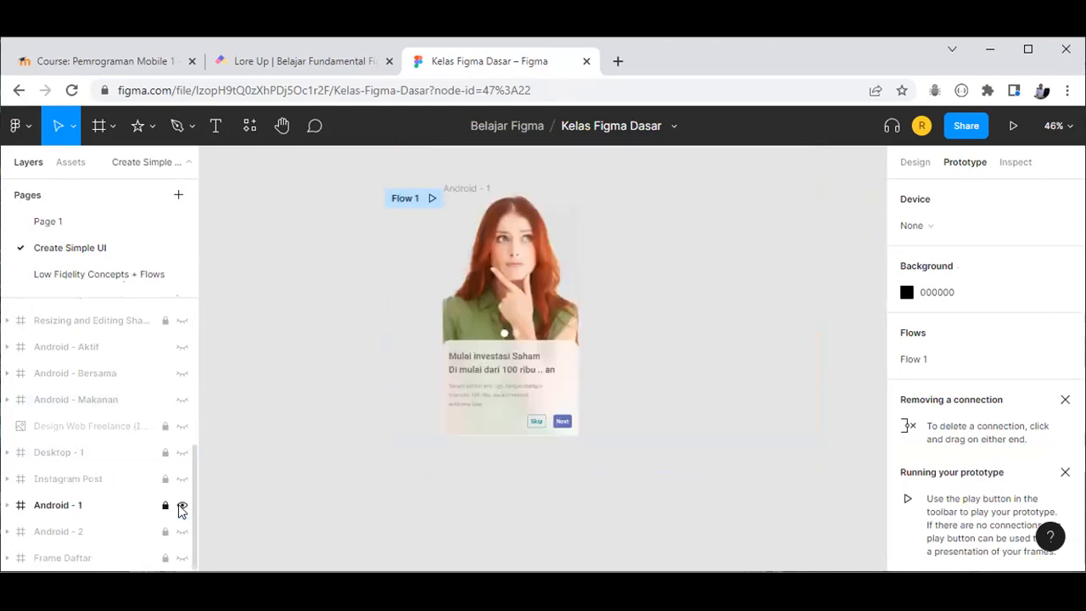
Step: Show Android - 2 and Frame Daftar, unlock Frame Daftar, and try playing Flow 1 twice
{"action": "left_click", "coordinate": [180, 532]}
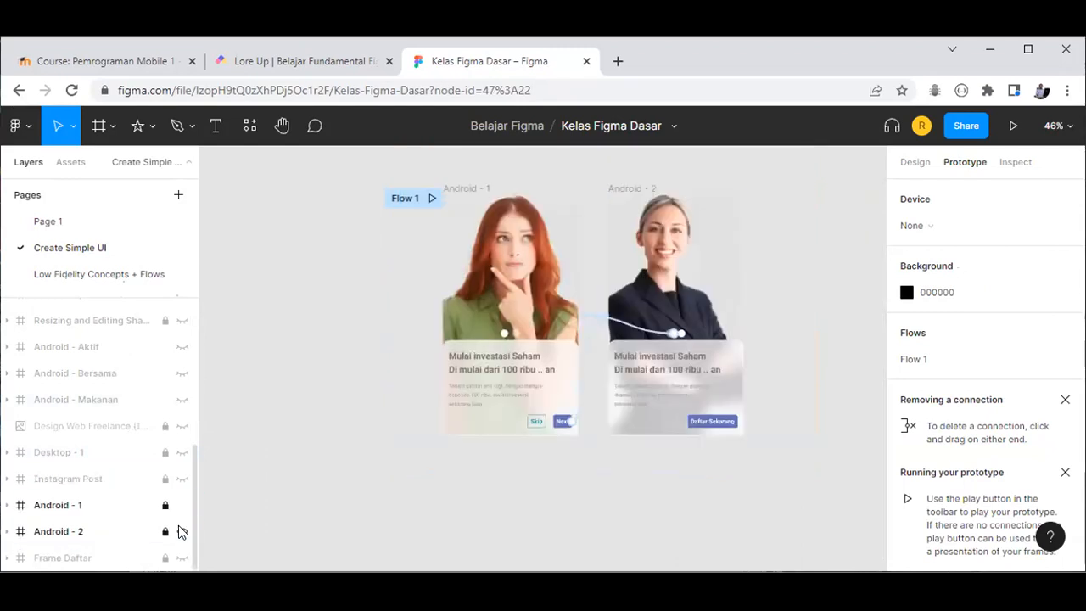
{"action": "left_click", "coordinate": [179, 560]}
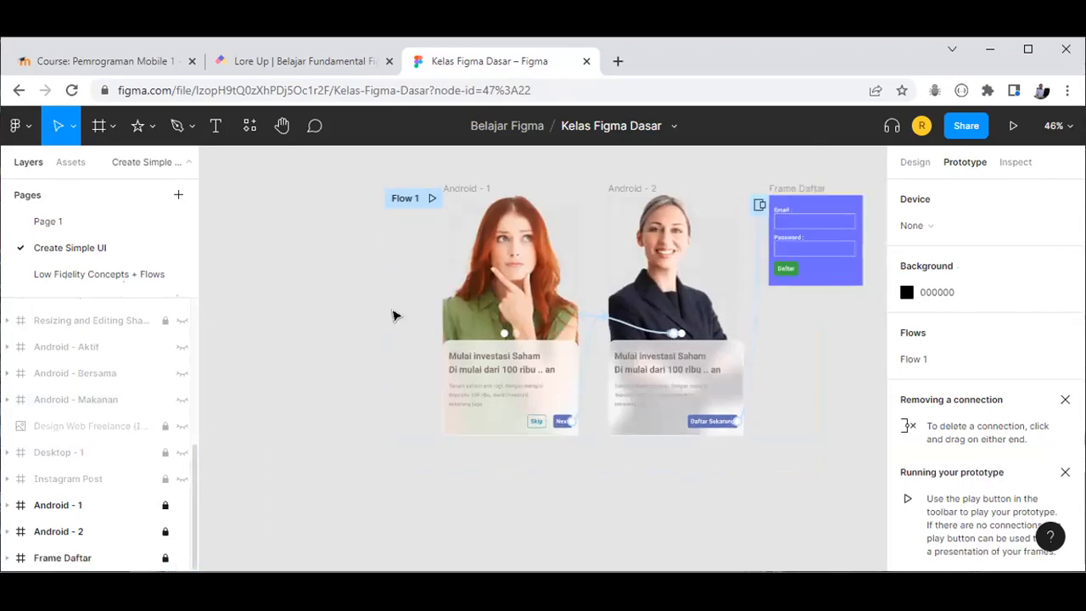
{"action": "left_click", "coordinate": [428, 199]}
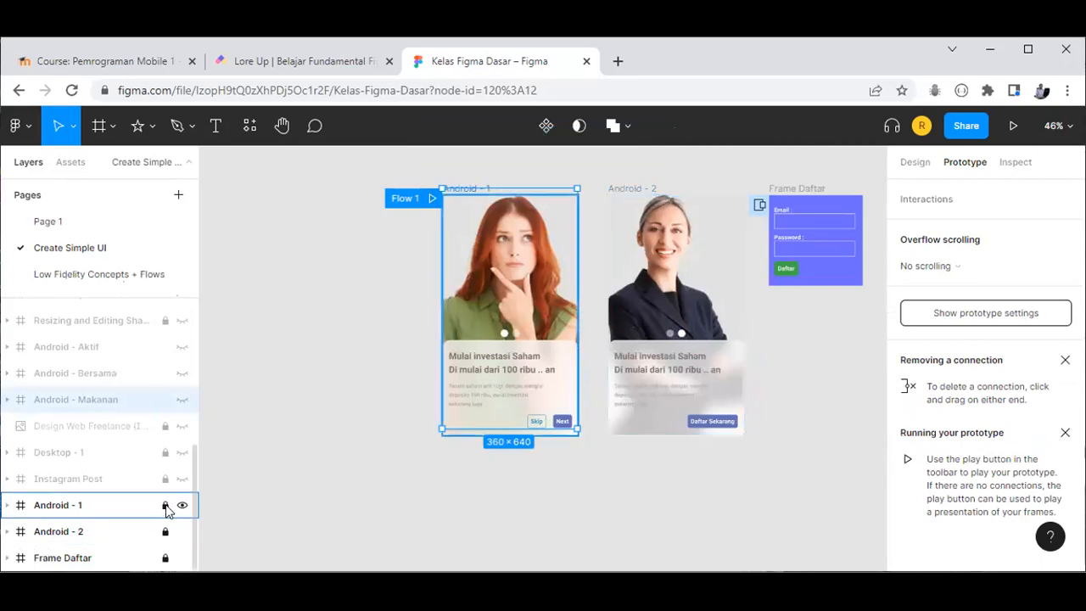
{"action": "left_click", "coordinate": [165, 557]}
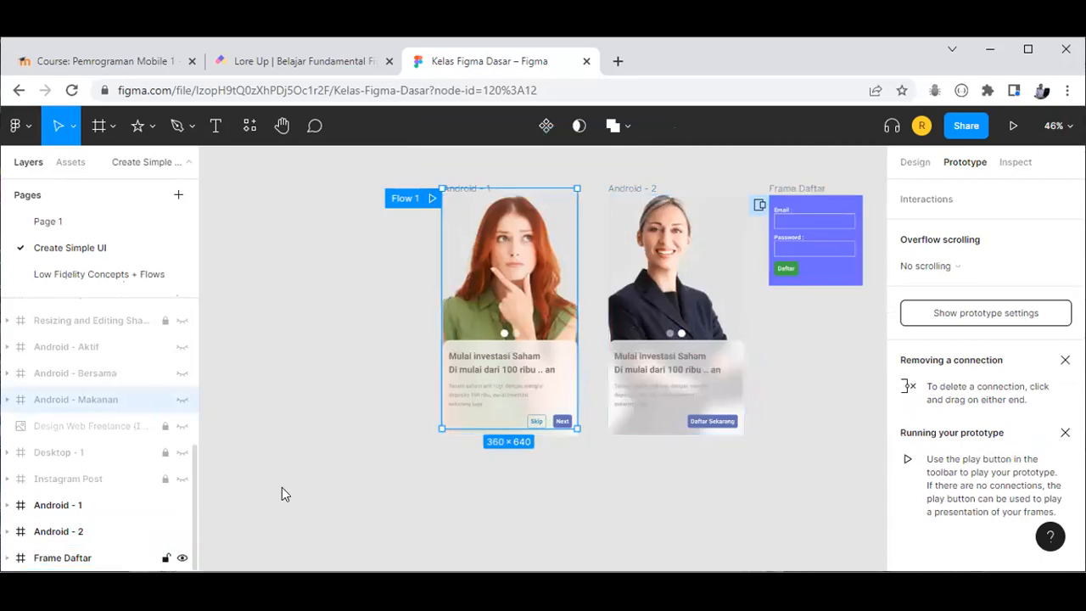
{"action": "left_click", "coordinate": [431, 199]}
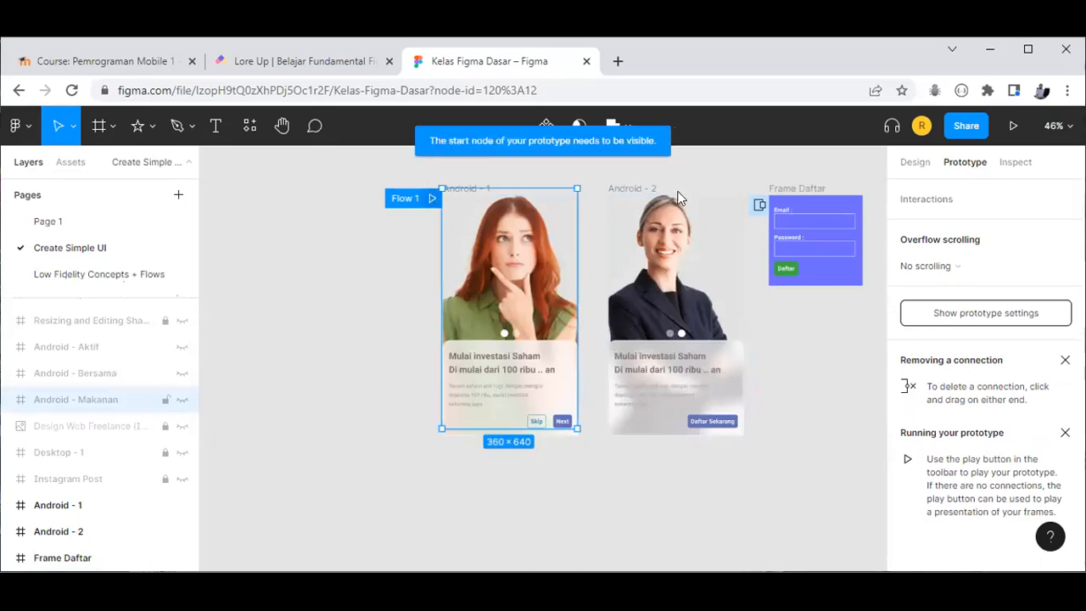
{"action": "left_click", "coordinate": [971, 316]}
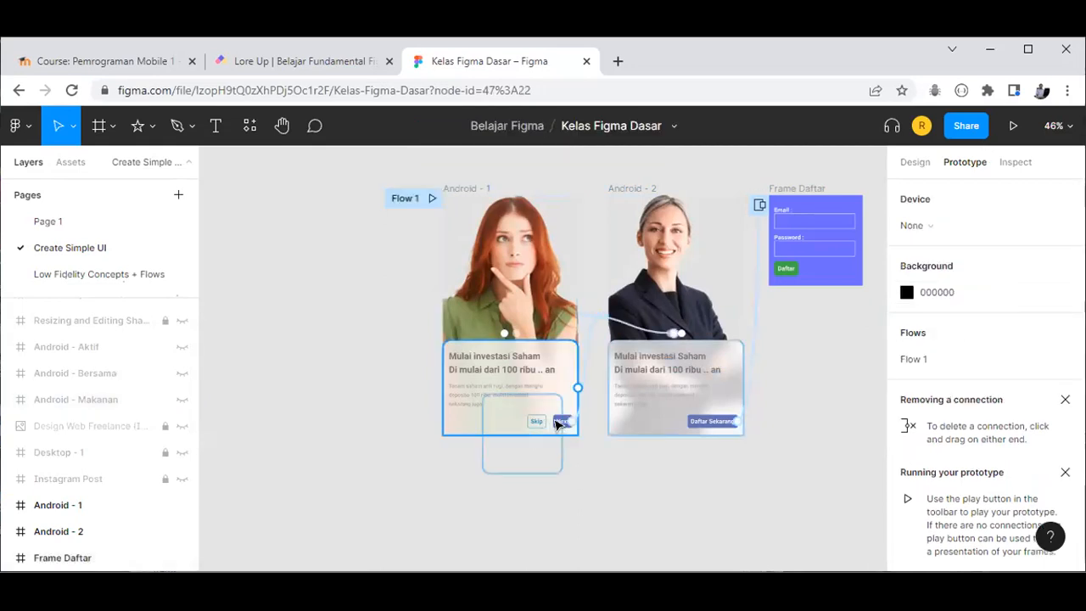
{"action": "left_click", "coordinate": [1013, 125]}
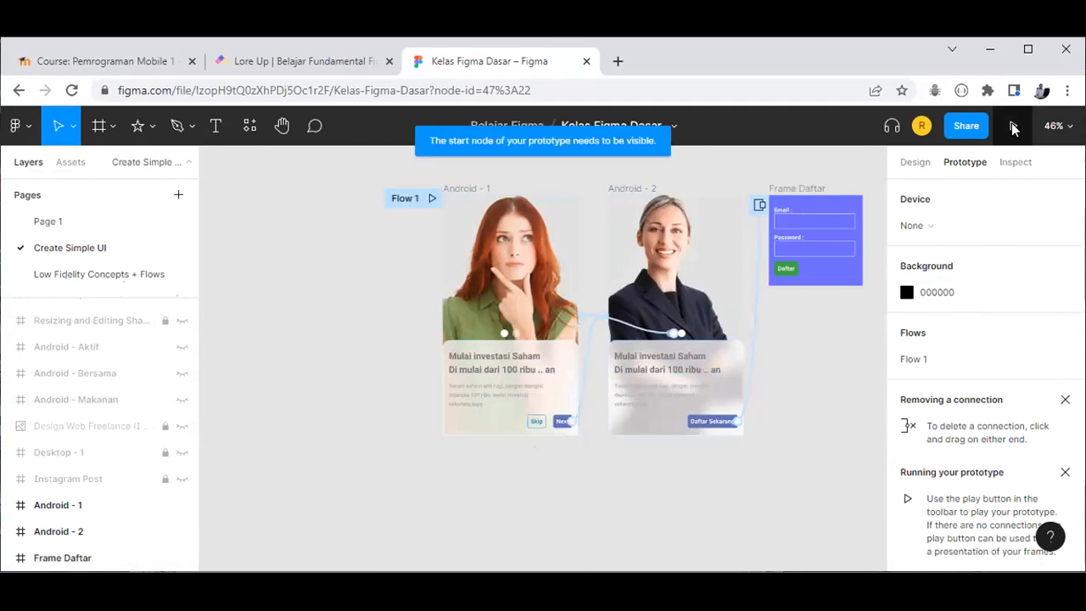
{"action": "left_click", "coordinate": [394, 198]}
{"action": "left_click", "coordinate": [430, 197]}
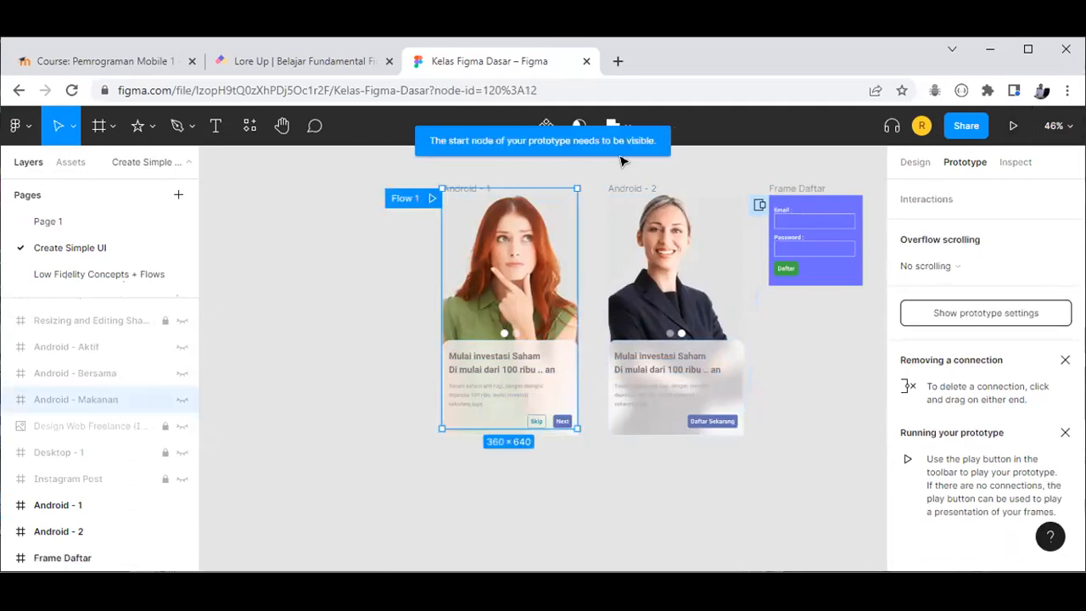
{"action": "left_click", "coordinate": [1013, 126]}
{"action": "left_click", "coordinate": [396, 264]}
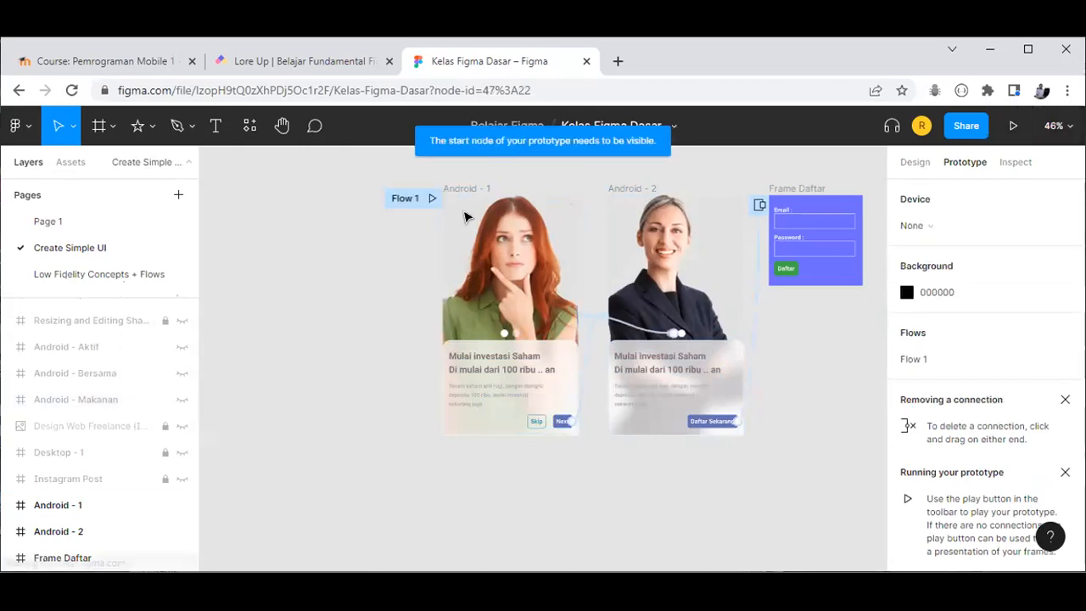
{"action": "left_click", "coordinate": [575, 343]}
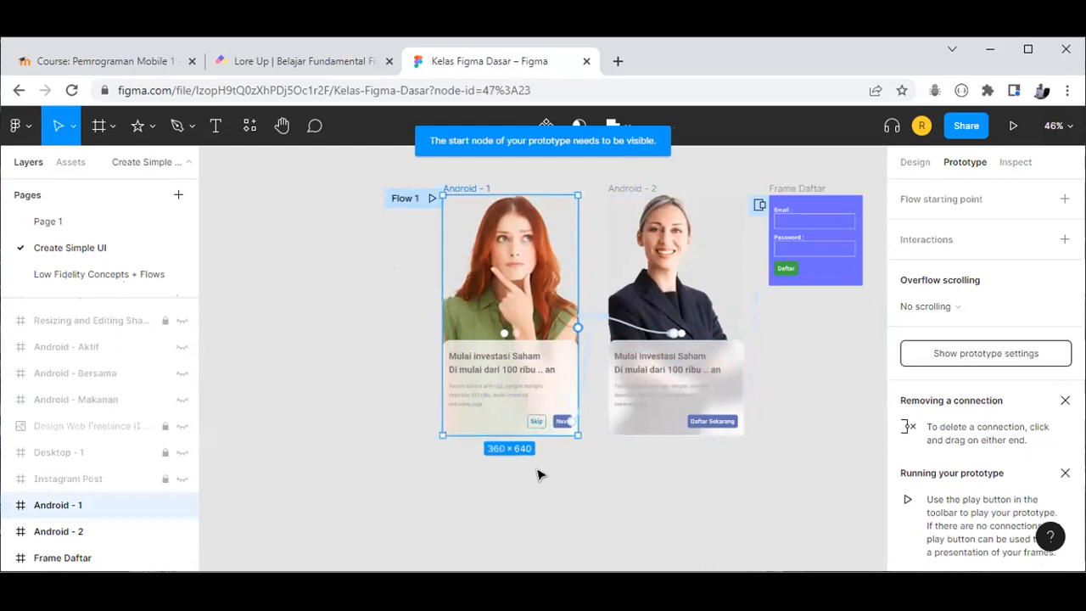
{"action": "left_click", "coordinate": [1011, 125]}
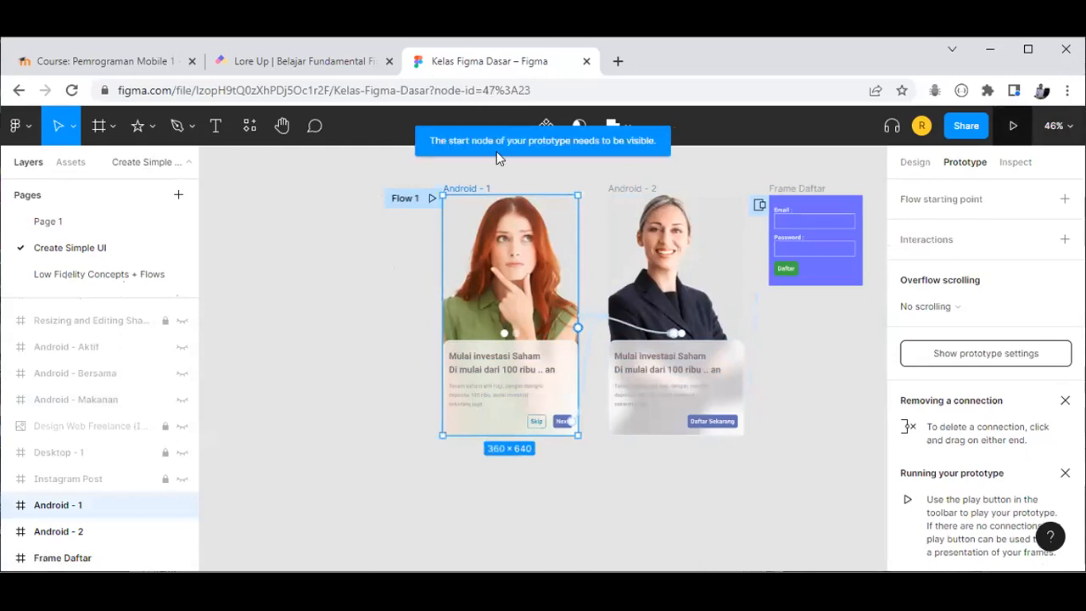
{"action": "left_click", "coordinate": [428, 199]}
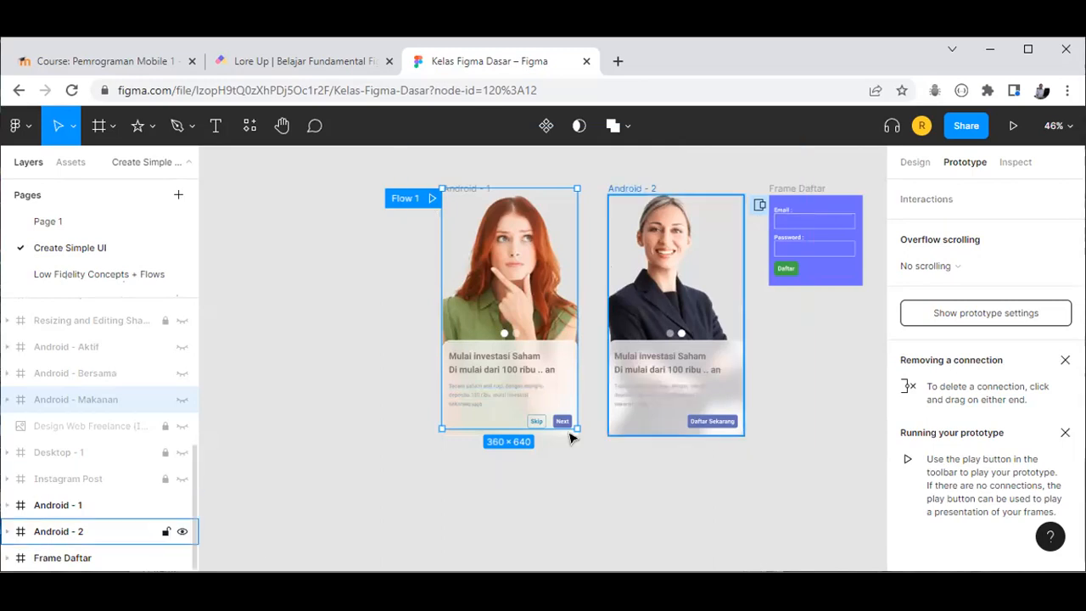
{"action": "left_click", "coordinate": [433, 197]}
{"action": "left_click", "coordinate": [1010, 123]}
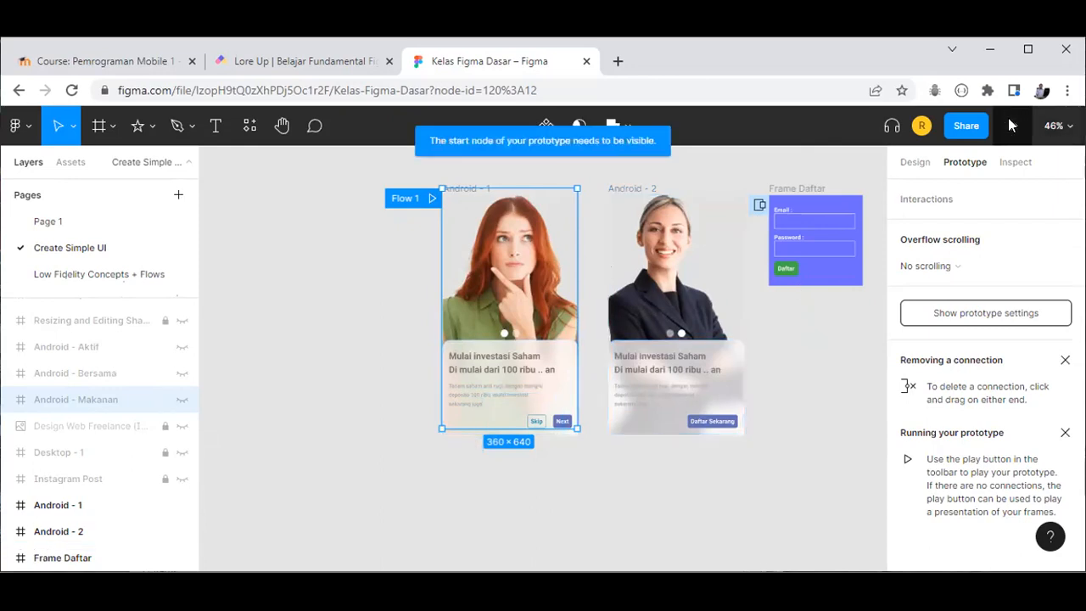
{"action": "left_click", "coordinate": [921, 163]}
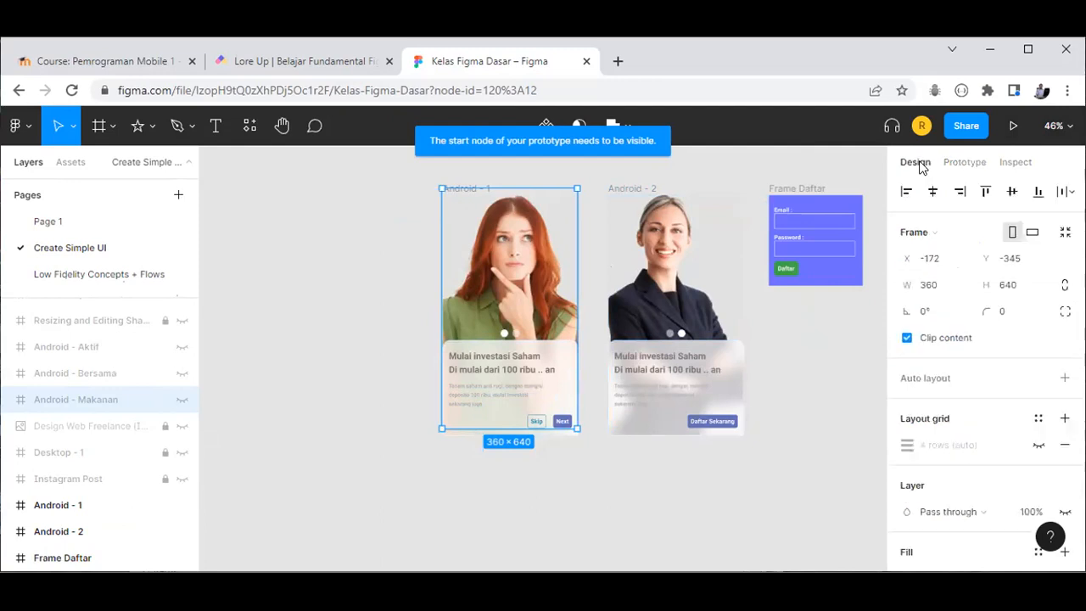
{"action": "left_click", "coordinate": [967, 161]}
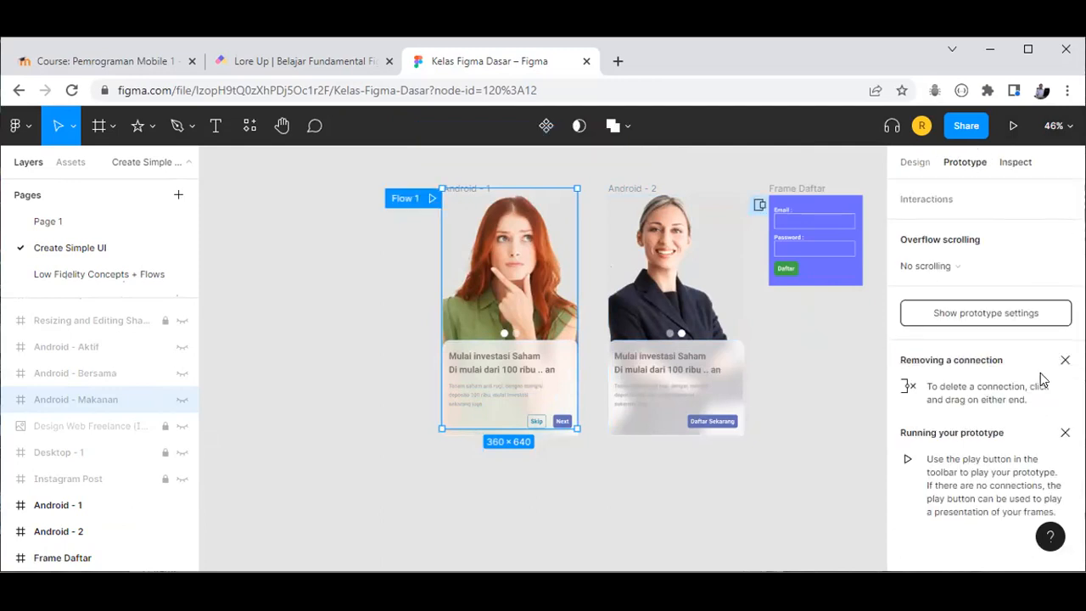
{"action": "left_click", "coordinate": [831, 332]}
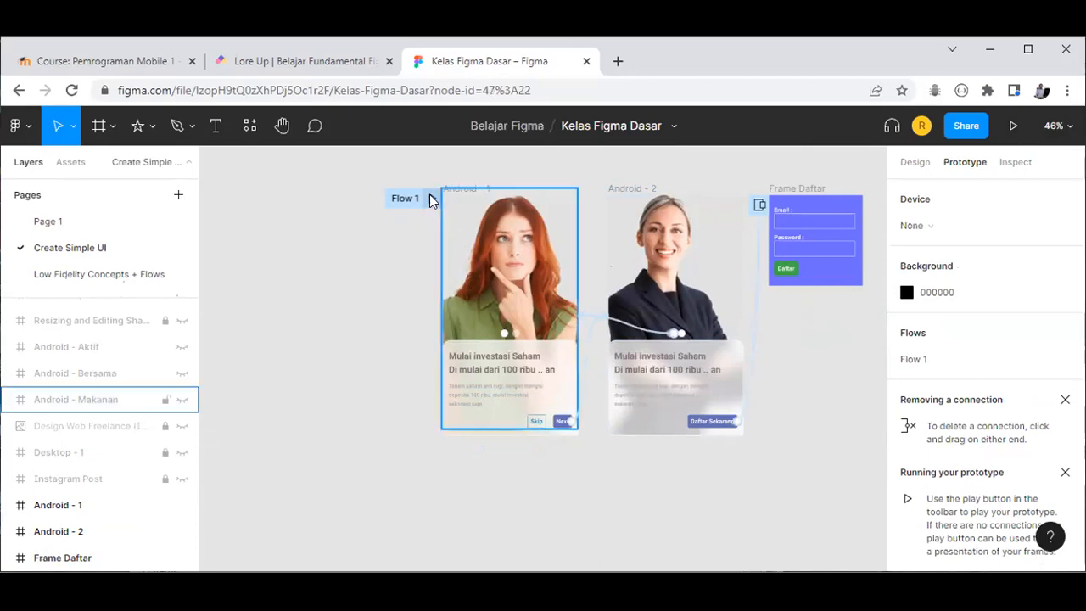
{"action": "left_click", "coordinate": [384, 199]}
{"action": "left_click", "coordinate": [543, 288]}
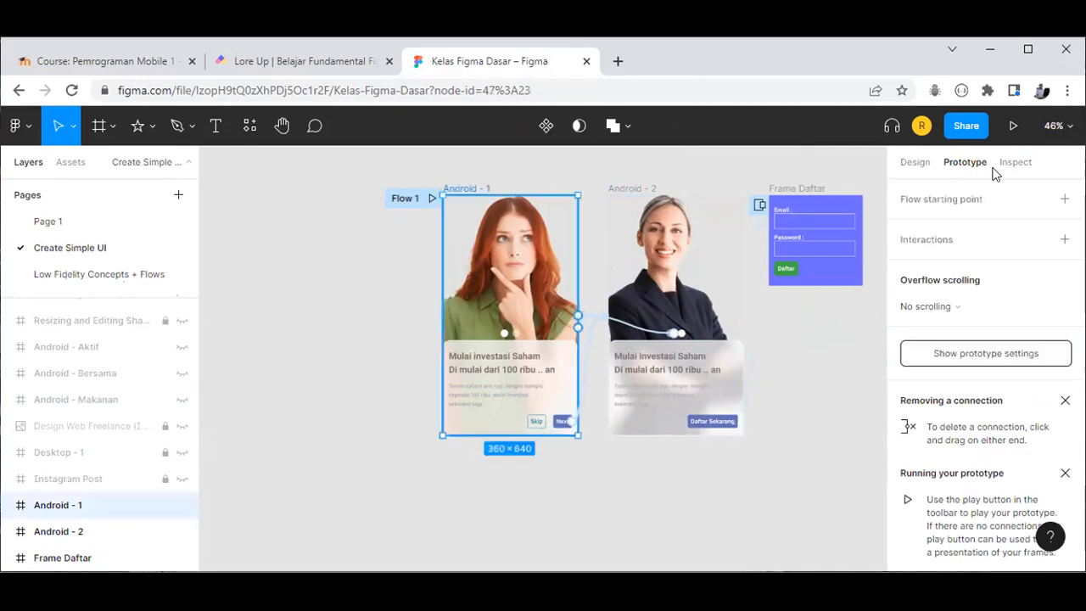
{"action": "left_click", "coordinate": [1014, 126]}
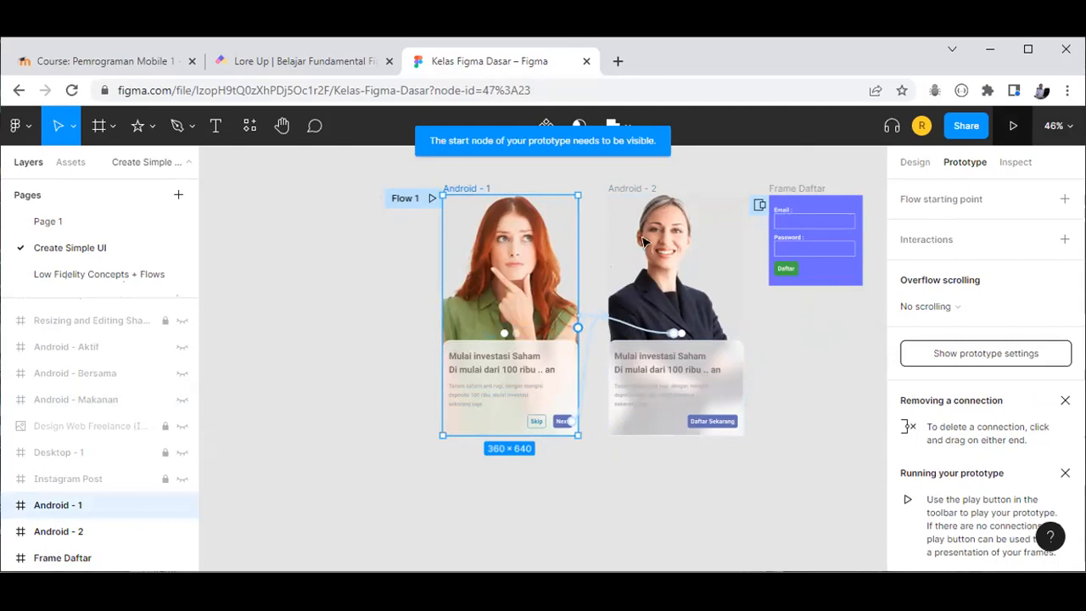
{"action": "scroll", "coordinate": [774, 352], "scroll_direction": "up", "scroll_amount": 1}
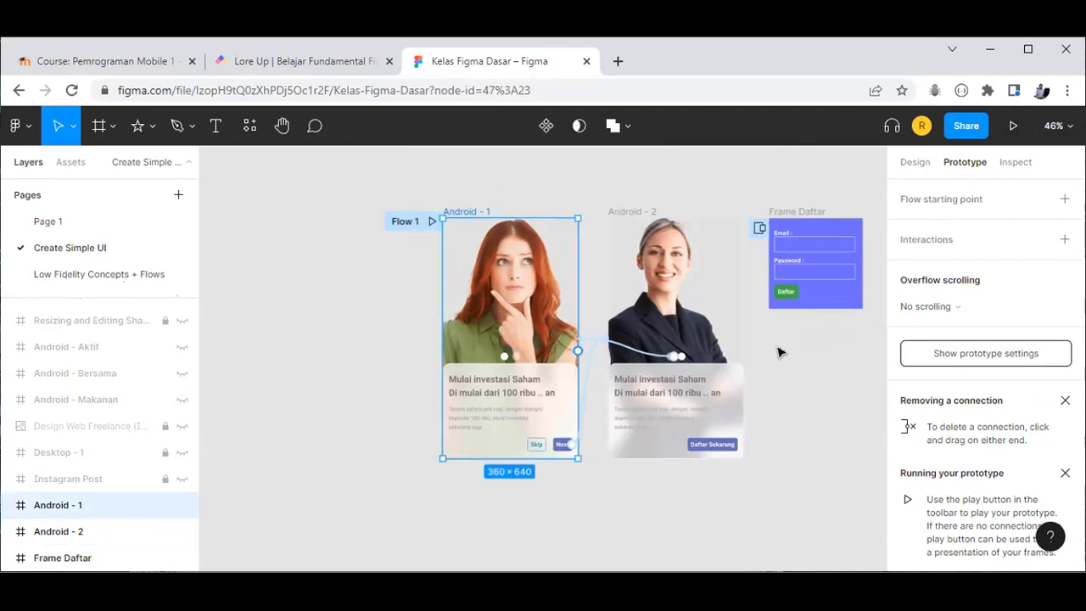
{"action": "scroll", "coordinate": [779, 351], "scroll_direction": "up", "scroll_amount": 1}
{"action": "scroll", "coordinate": [779, 351], "scroll_direction": "up", "scroll_amount": 1}
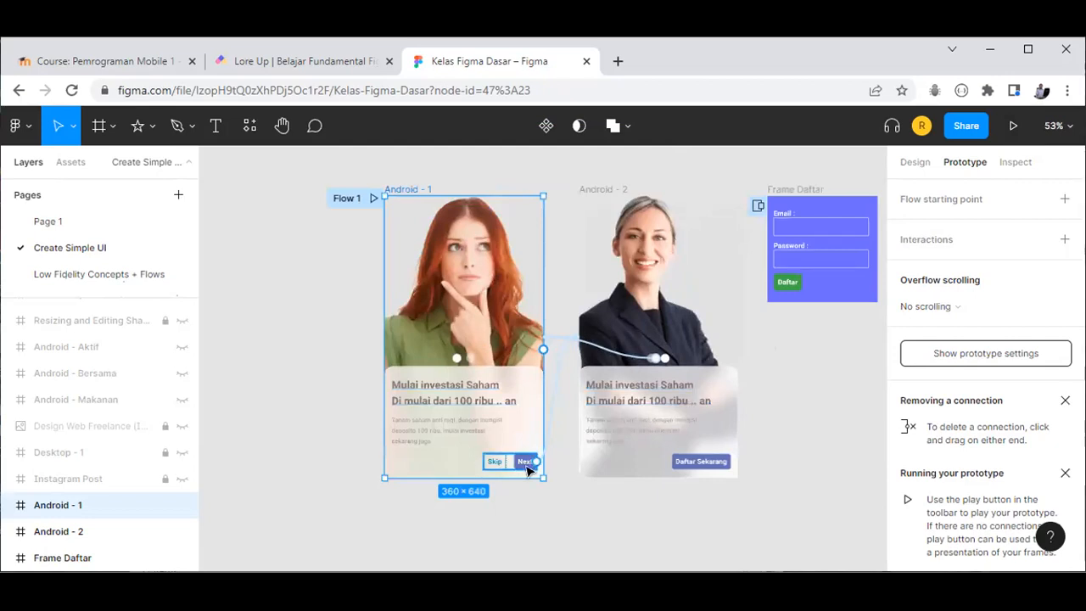
{"action": "scroll", "coordinate": [527, 469], "scroll_direction": "up", "scroll_amount": 1}
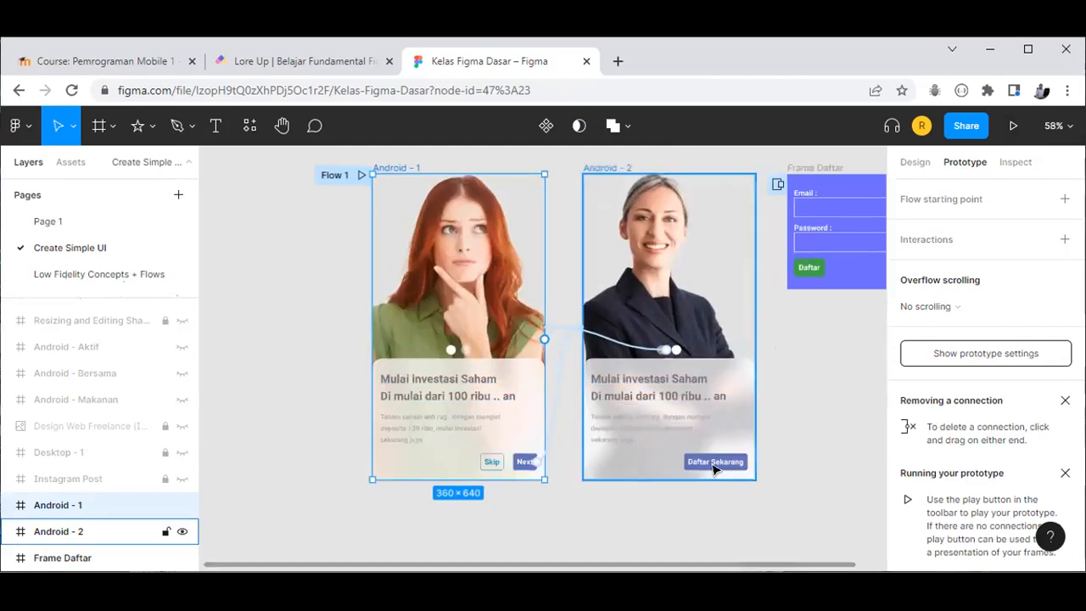
{"action": "scroll", "coordinate": [835, 424], "scroll_direction": "up", "scroll_amount": 1}
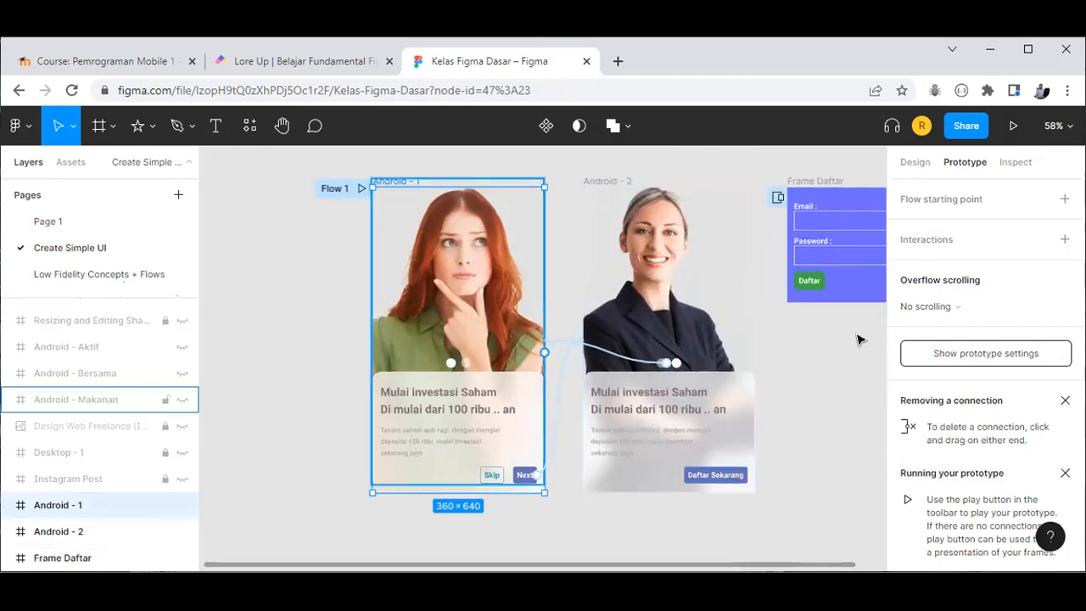
{"action": "left_click", "coordinate": [1012, 127]}
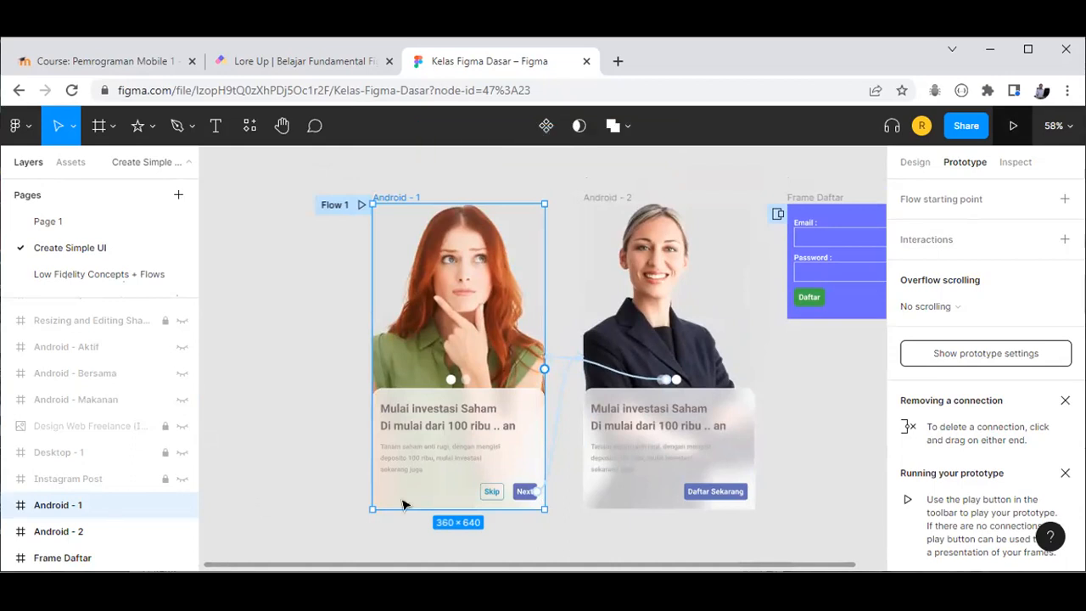
{"action": "scroll", "coordinate": [609, 516], "scroll_direction": "down", "scroll_amount": 2}
{"action": "scroll", "coordinate": [806, 225], "scroll_direction": "up", "scroll_amount": 2}
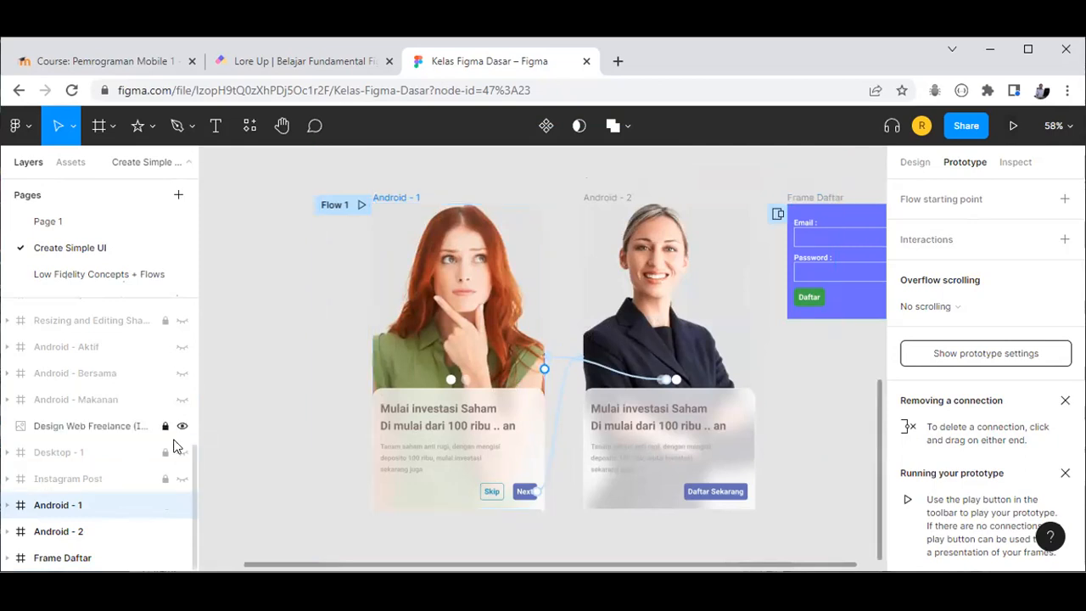
Step: Lock Android - 1, Android - 2 and Frame Daftar, and hide Android - 2 and Frame Daftar
{"action": "left_click", "coordinate": [168, 509]}
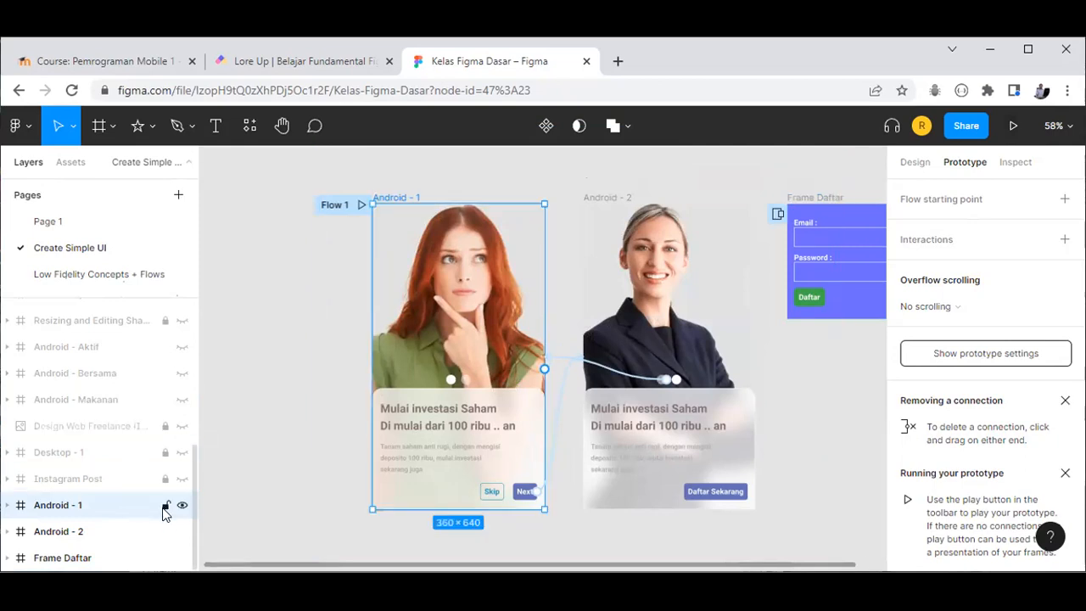
{"action": "left_click", "coordinate": [165, 507]}
{"action": "left_click", "coordinate": [165, 533]}
{"action": "left_click", "coordinate": [165, 557]}
{"action": "left_click", "coordinate": [182, 557]}
{"action": "left_click", "coordinate": [181, 532]}
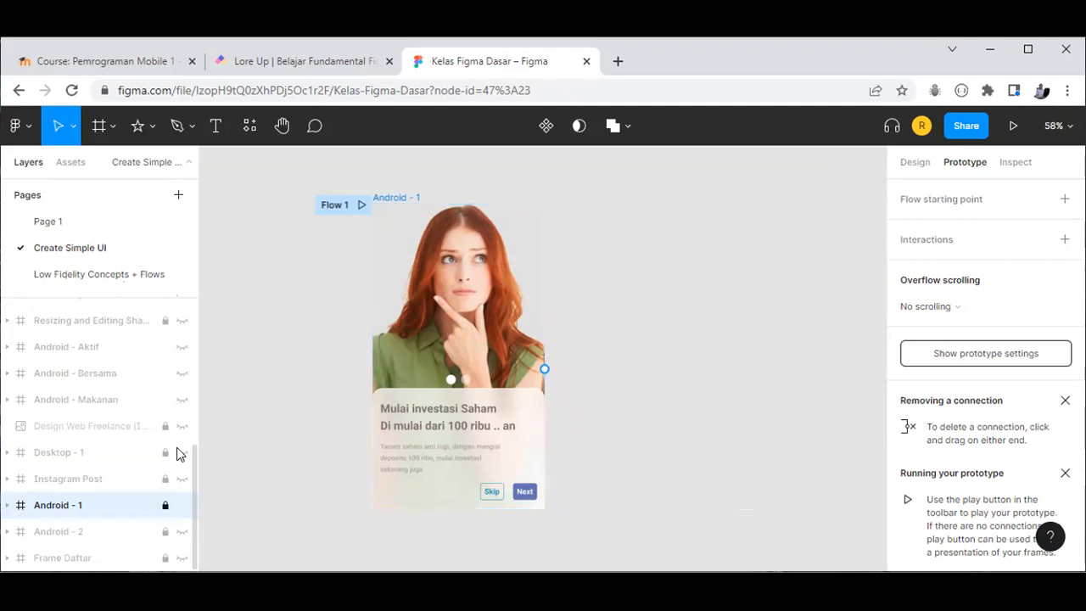
Step: Hide Android - 1 and show the Design Web Freelance design fitted to the view
{"action": "left_click", "coordinate": [180, 453]}
{"action": "left_click", "coordinate": [180, 453]}
{"action": "key", "text": "ctrl+shift+h"}
{"action": "left_click", "coordinate": [182, 427]}
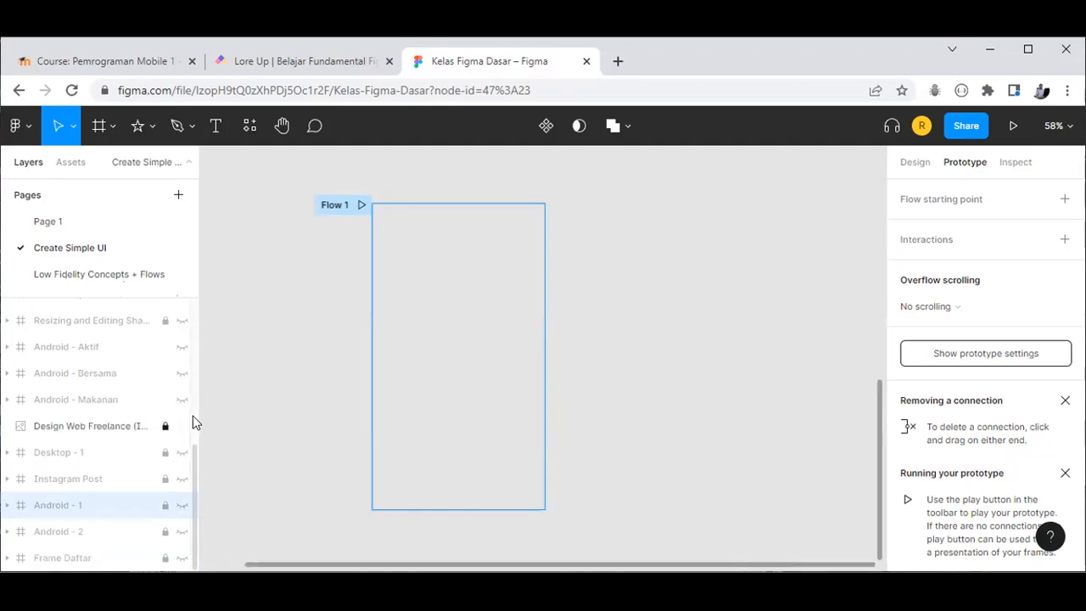
{"action": "key", "text": "shift+1"}
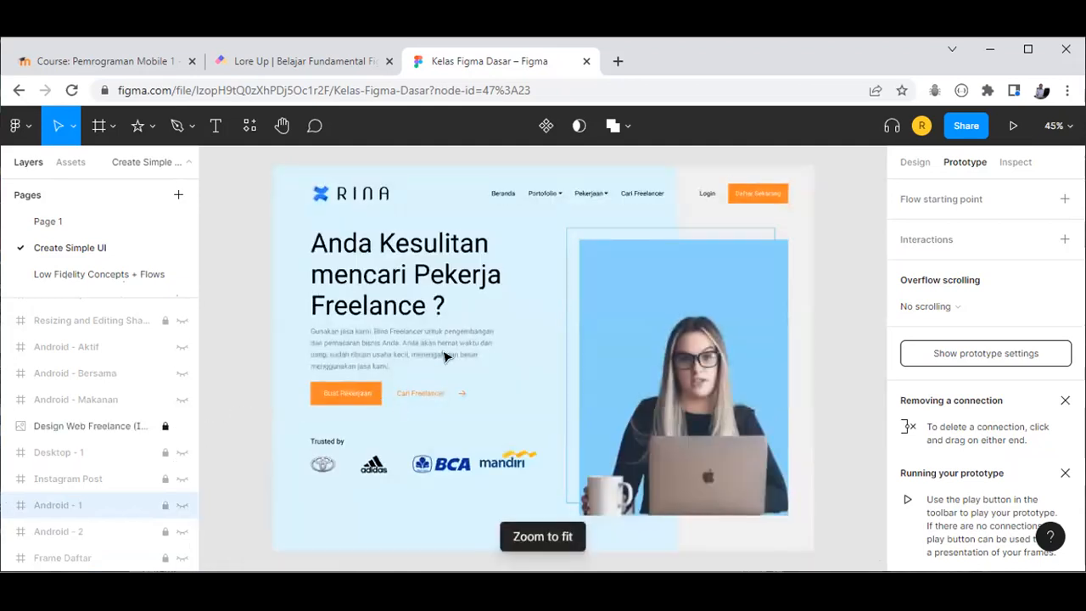
{"action": "left_click", "coordinate": [343, 399]}
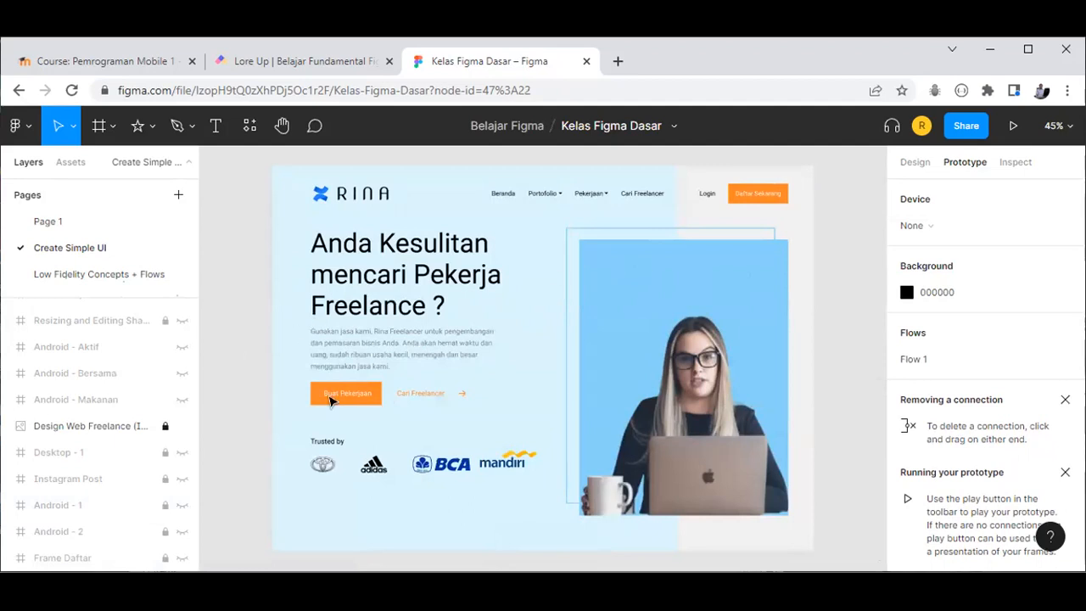
Step: Hide Design Web Freelance, re-show the three onboarding frames fitted to view, and try presenting
{"action": "left_click", "coordinate": [181, 426]}
{"action": "scroll", "coordinate": [180, 488], "scroll_direction": "up", "scroll_amount": 5}
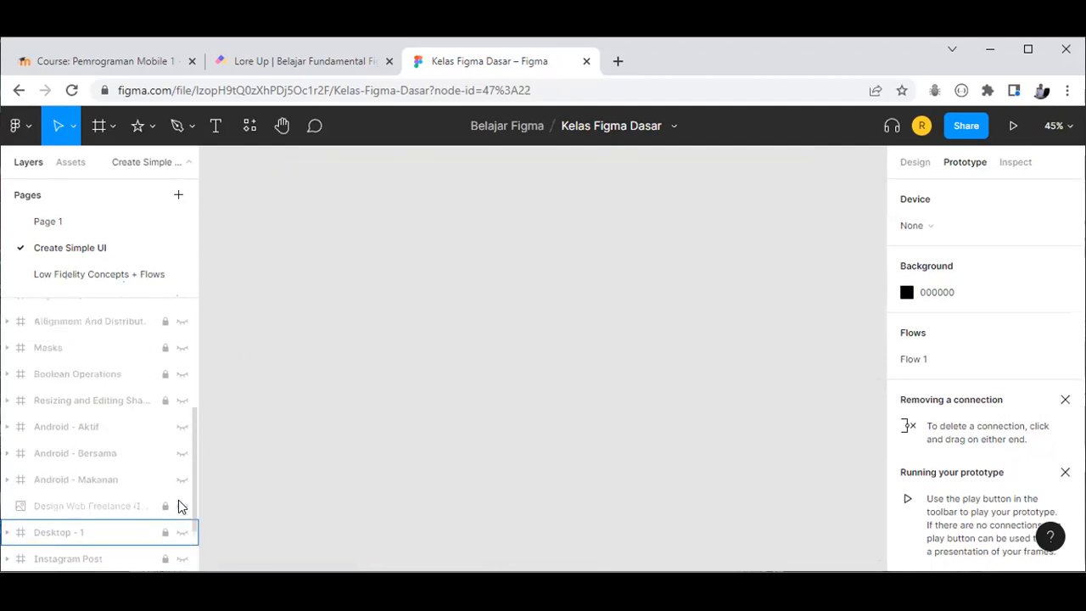
{"action": "scroll", "coordinate": [178, 501], "scroll_direction": "down", "scroll_amount": 4}
{"action": "scroll", "coordinate": [178, 501], "scroll_direction": "down", "scroll_amount": 2}
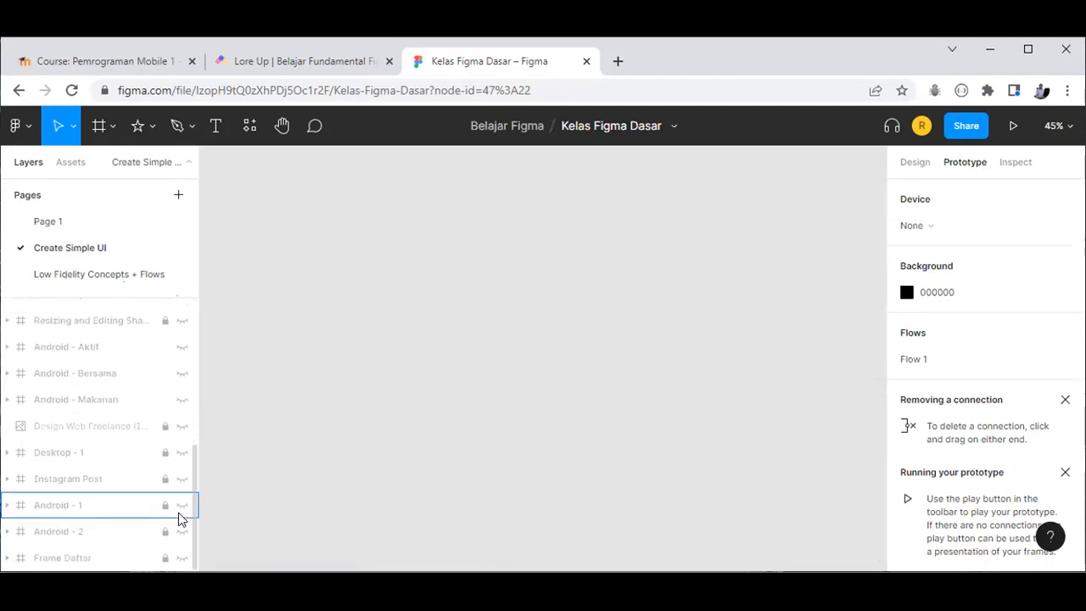
{"action": "left_click", "coordinate": [180, 507]}
{"action": "left_click", "coordinate": [182, 532]}
{"action": "left_click", "coordinate": [182, 556]}
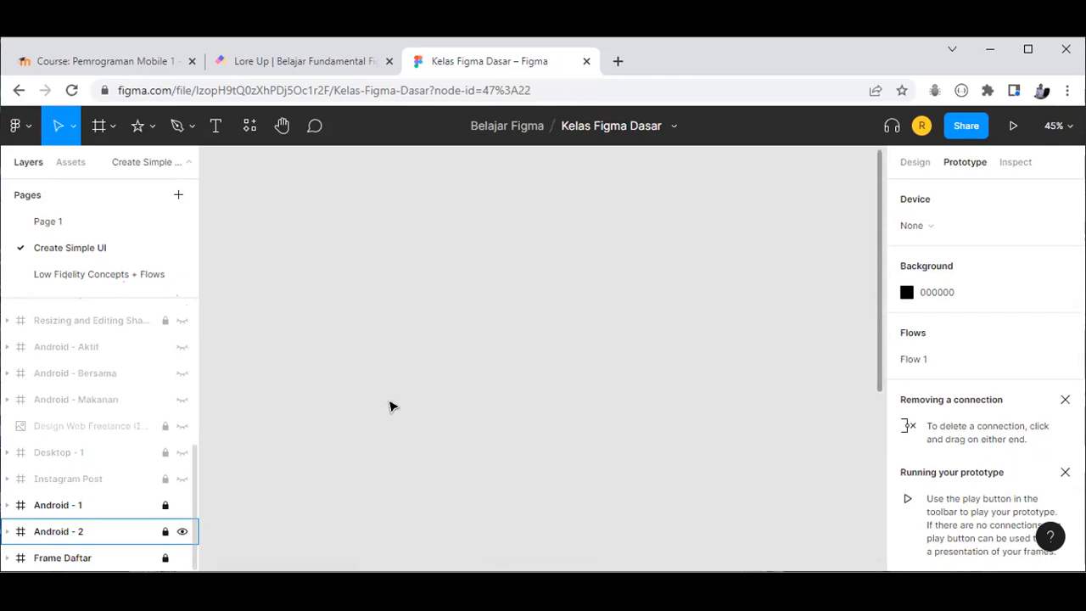
{"action": "key", "text": "shift+1"}
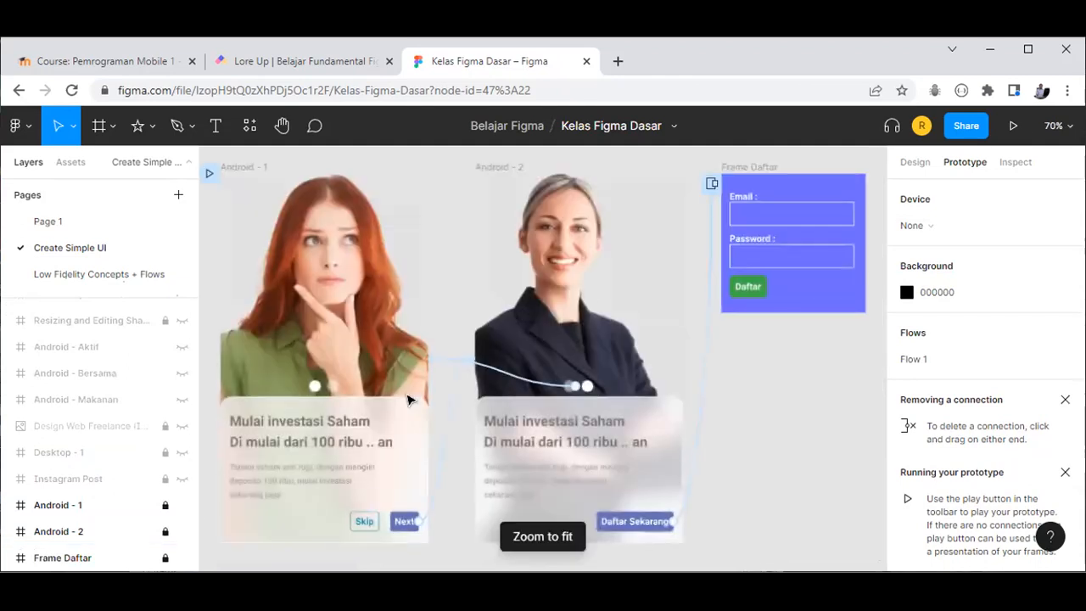
{"action": "left_click", "coordinate": [1012, 126]}
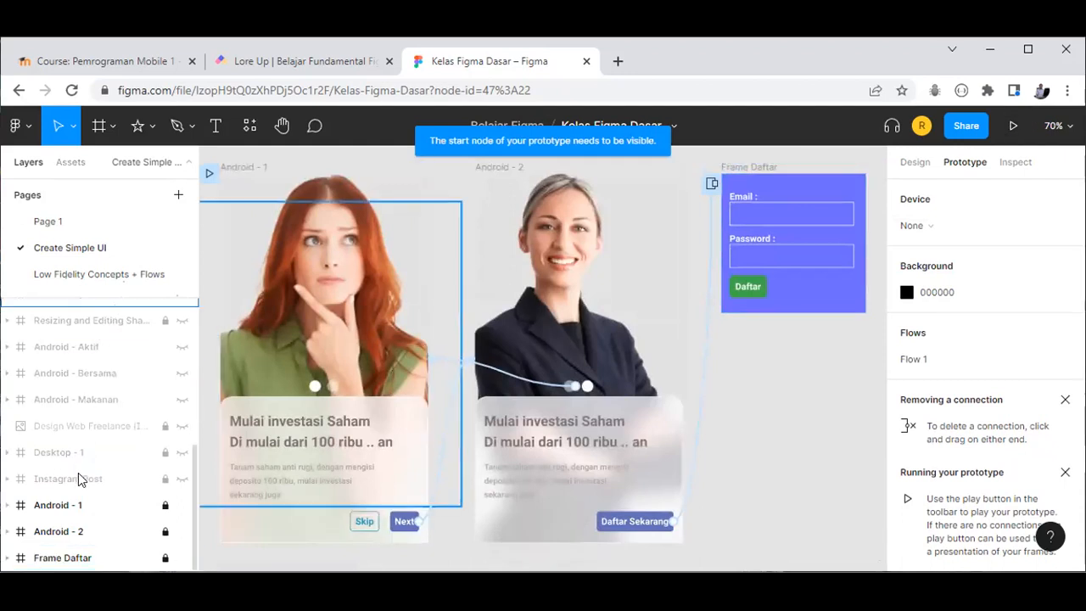
Step: Hide Android - 1, Android - 2 and Frame Daftar again
{"action": "left_click", "coordinate": [182, 506]}
{"action": "left_click", "coordinate": [181, 531]}
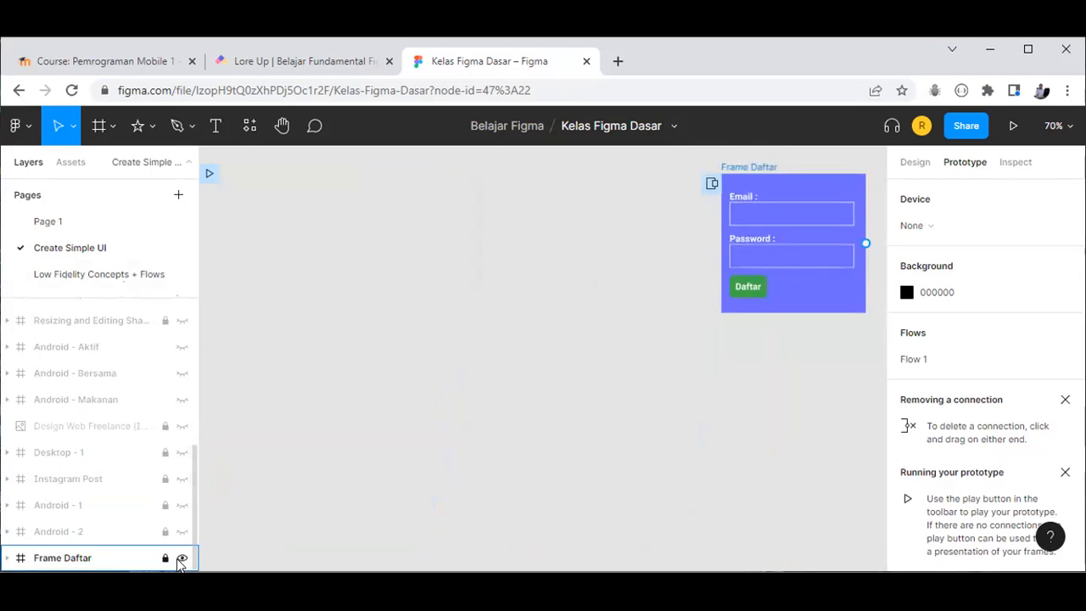
{"action": "left_click", "coordinate": [180, 562]}
{"action": "scroll", "coordinate": [167, 516], "scroll_direction": "up", "scroll_amount": 8}
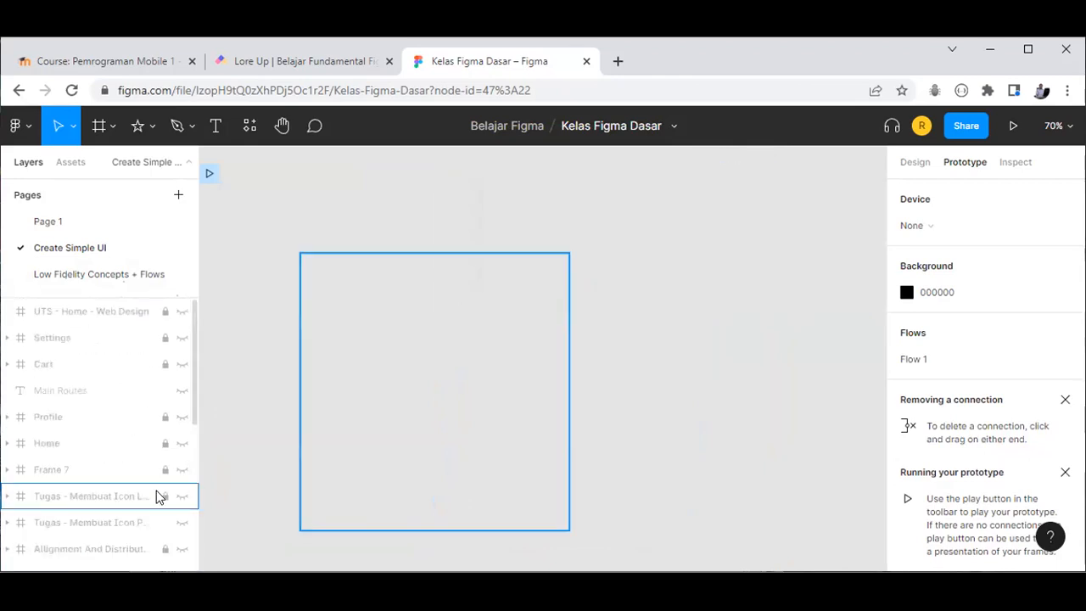
{"action": "left_click", "coordinate": [78, 272]}
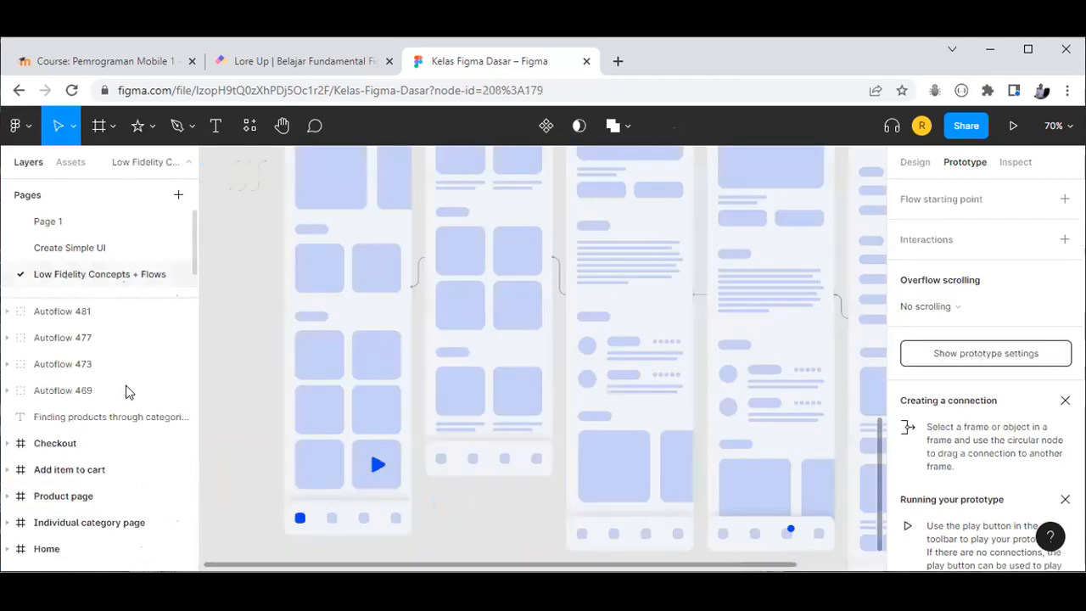
{"action": "scroll", "coordinate": [129, 399], "scroll_direction": "down", "scroll_amount": 3}
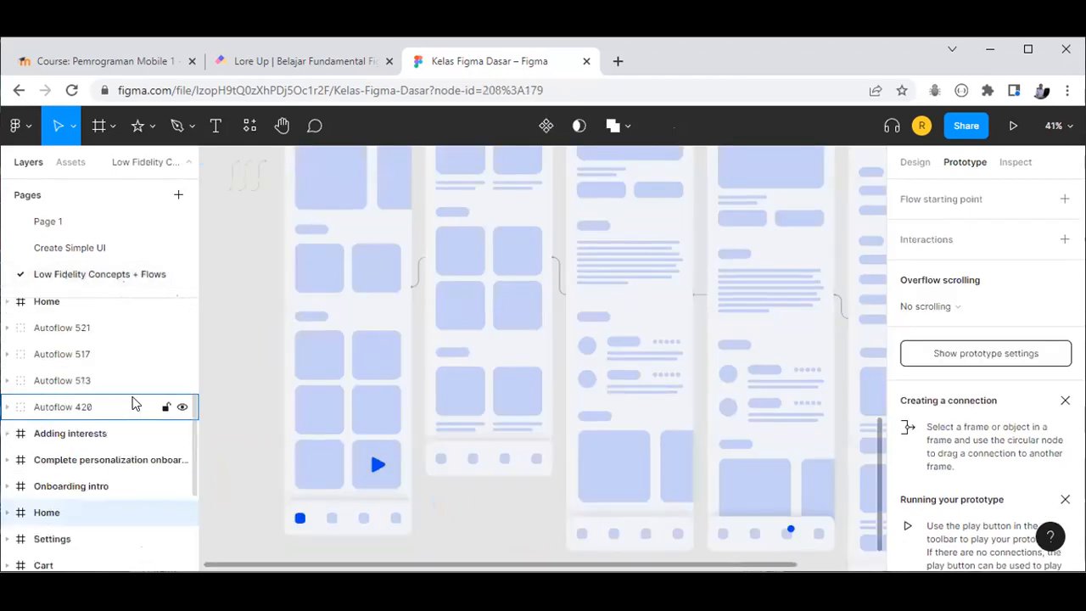
{"action": "scroll", "coordinate": [132, 403], "scroll_direction": "down", "scroll_amount": 3}
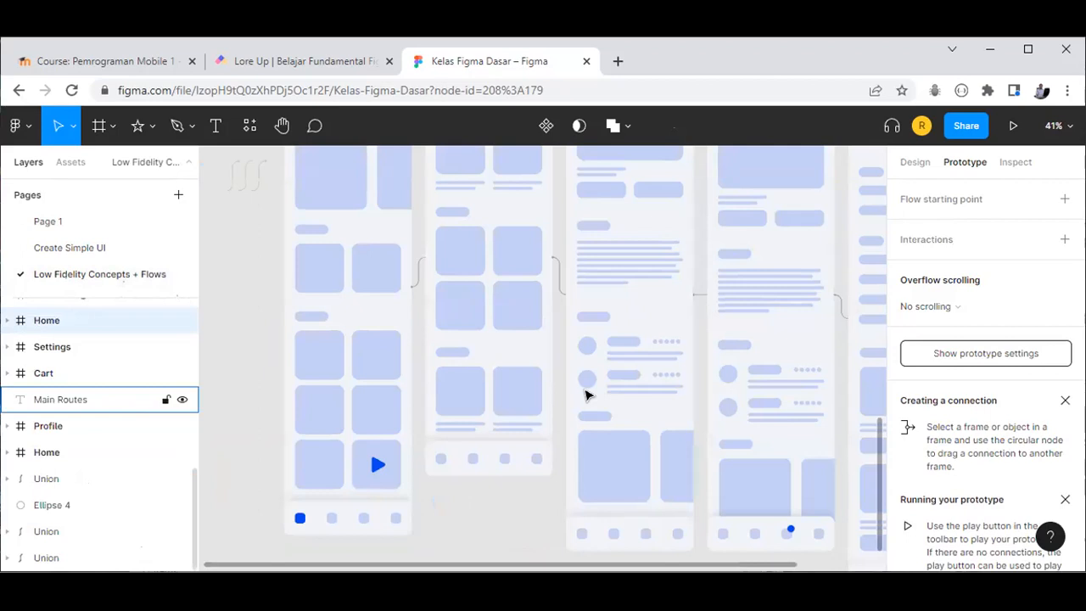
{"action": "scroll", "coordinate": [629, 406], "scroll_direction": "down", "scroll_amount": 2}
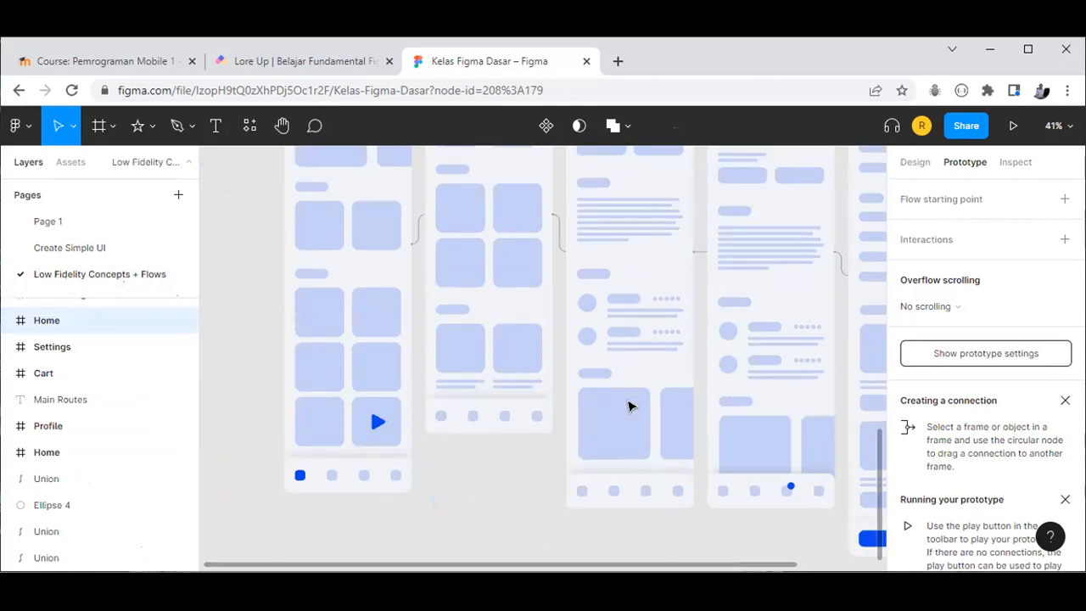
{"action": "key", "text": "shift+1"}
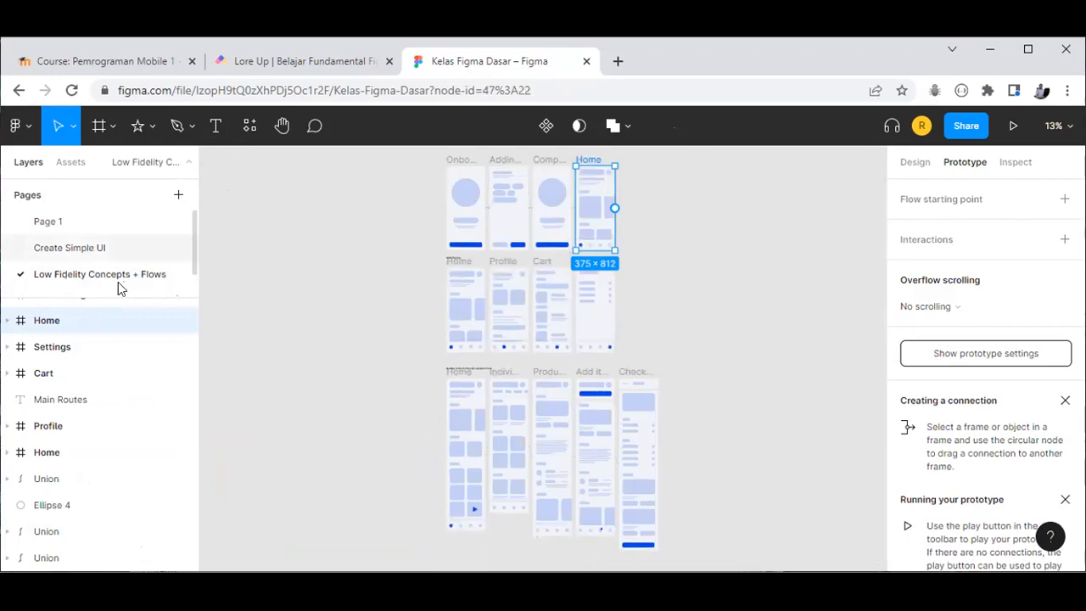
{"action": "left_click", "coordinate": [78, 249]}
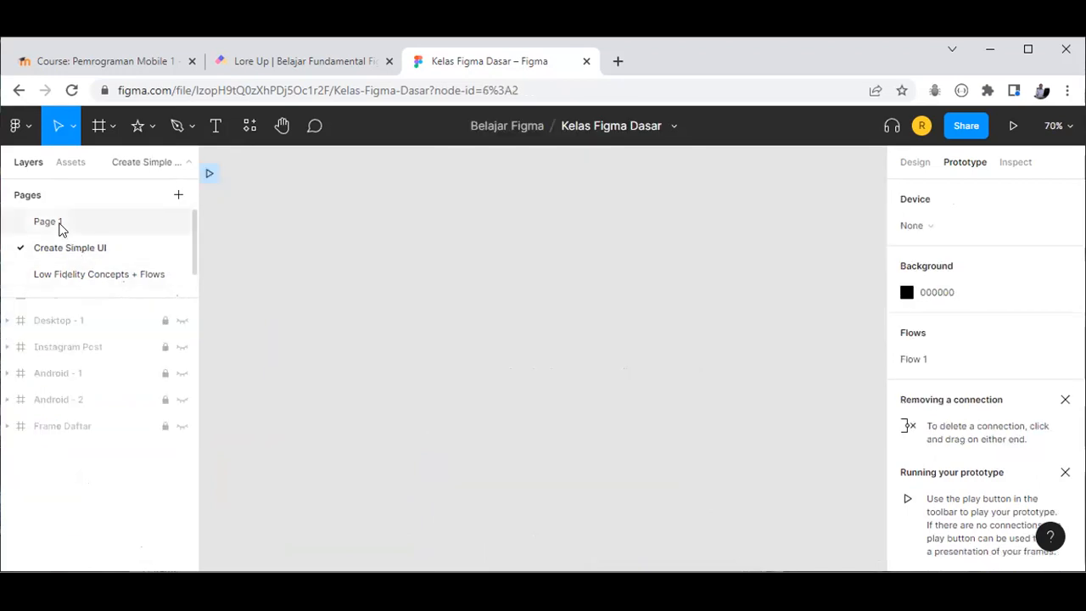
Step: Go to Page 1, then open the Fruits and Vegetables Shop image from File Explorer
{"action": "left_click", "coordinate": [60, 227]}
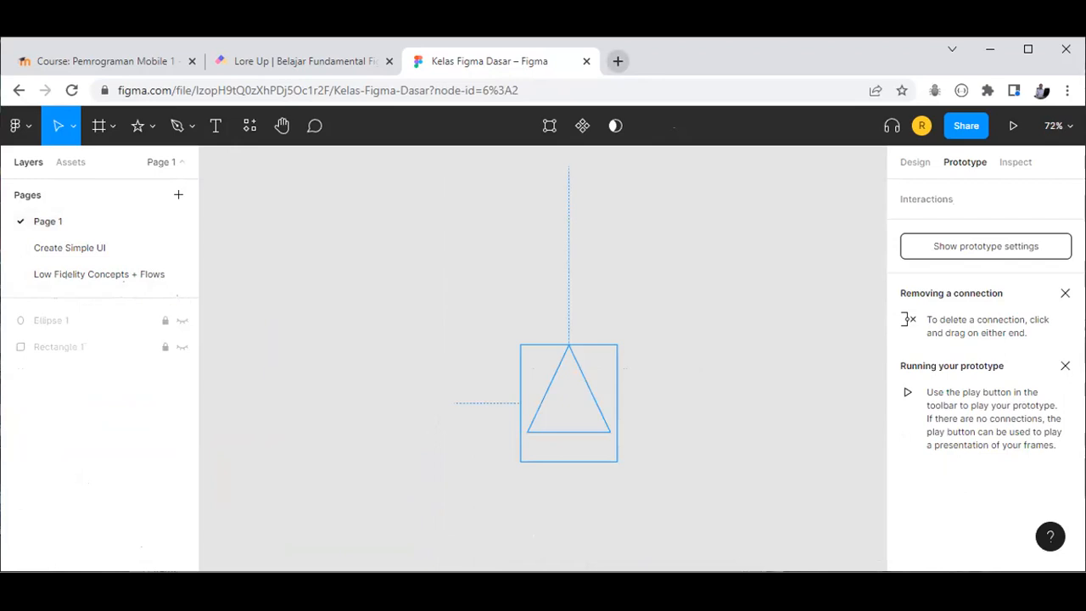
{"action": "key", "text": "alt+Tab"}
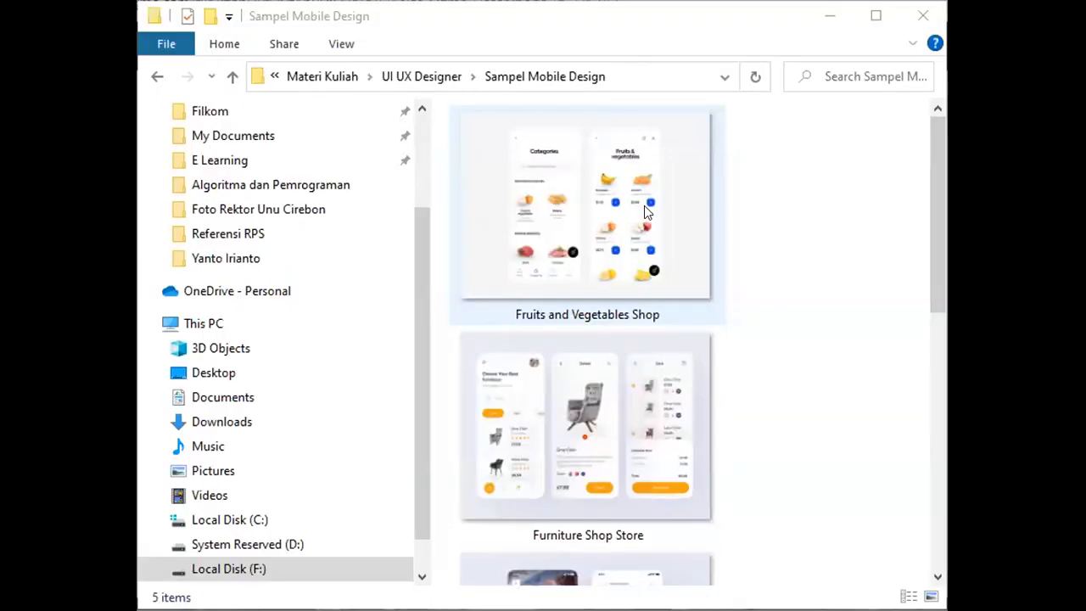
{"action": "left_click", "coordinate": [644, 205]}
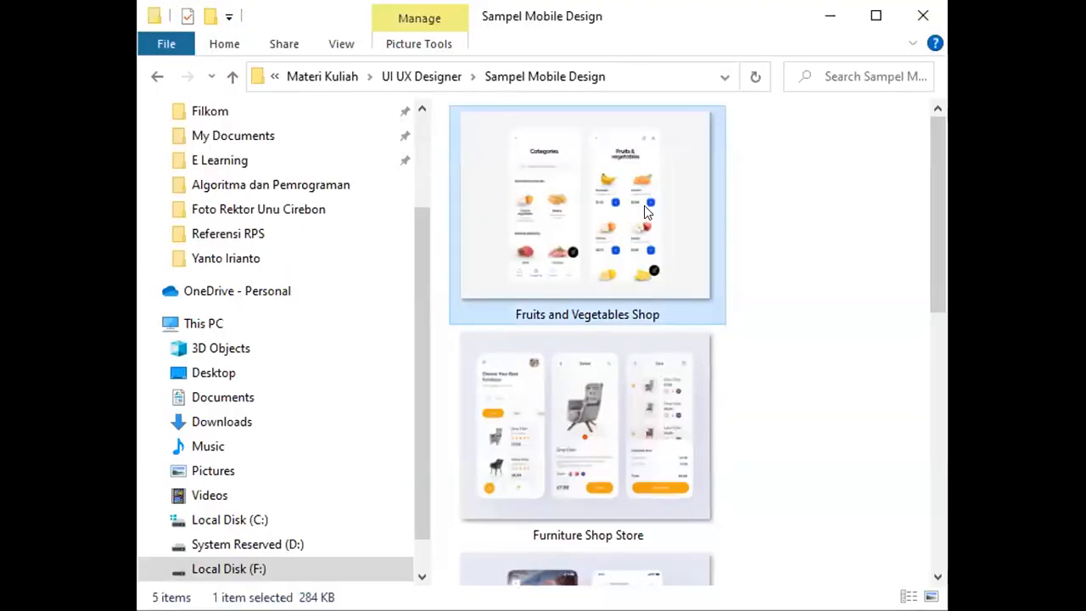
{"action": "double_click", "coordinate": [645, 206]}
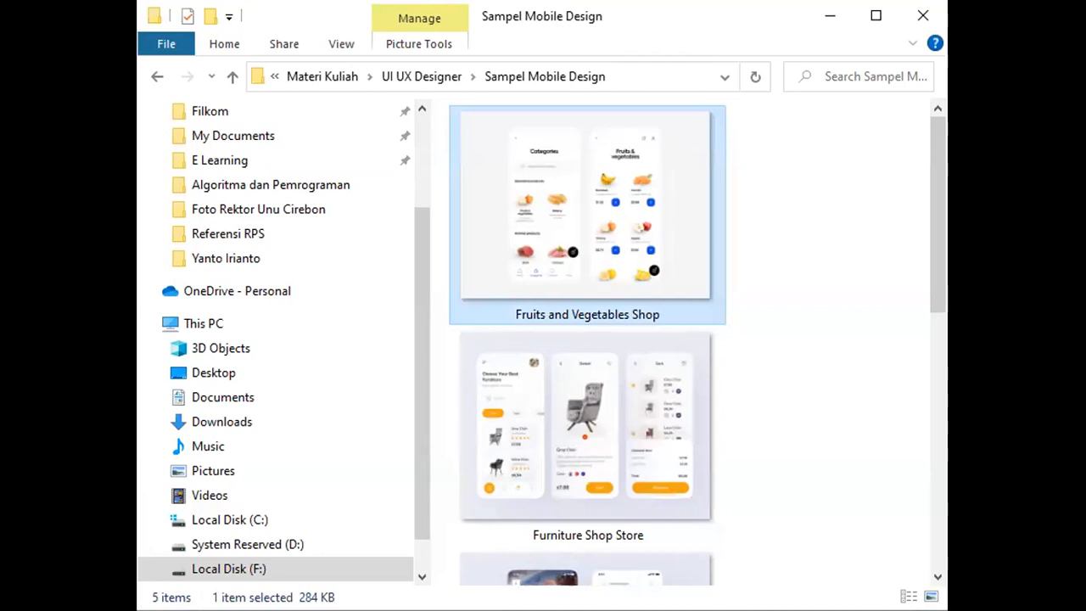
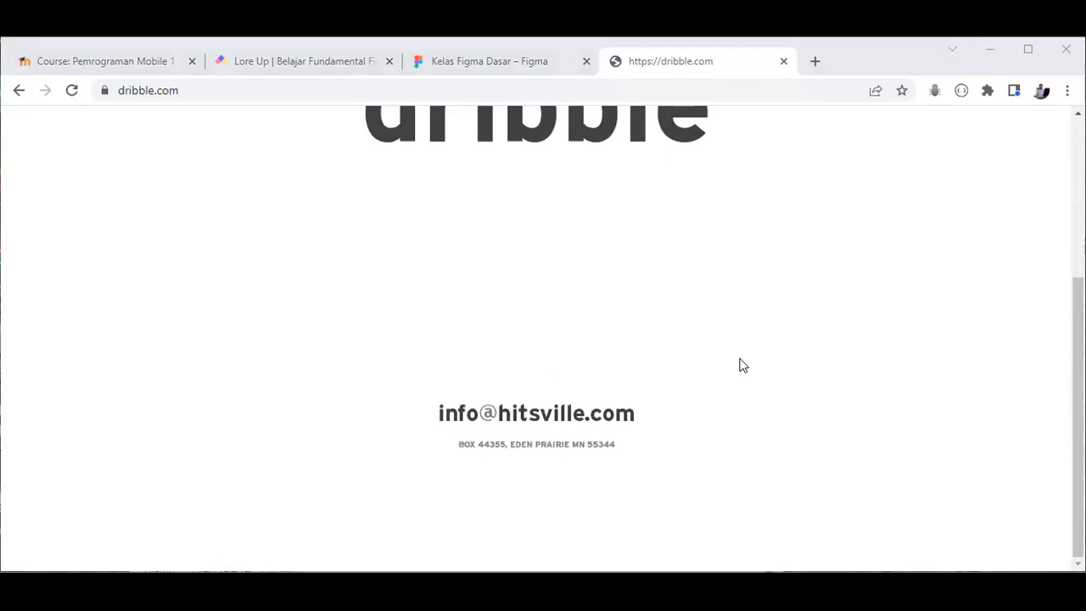
Step: Scroll the dribbble page back to the top and switch to the 'Kelas Figma Dasar – Figma' tab
{"action": "scroll", "coordinate": [605, 219], "scroll_direction": "up", "scroll_amount": 5}
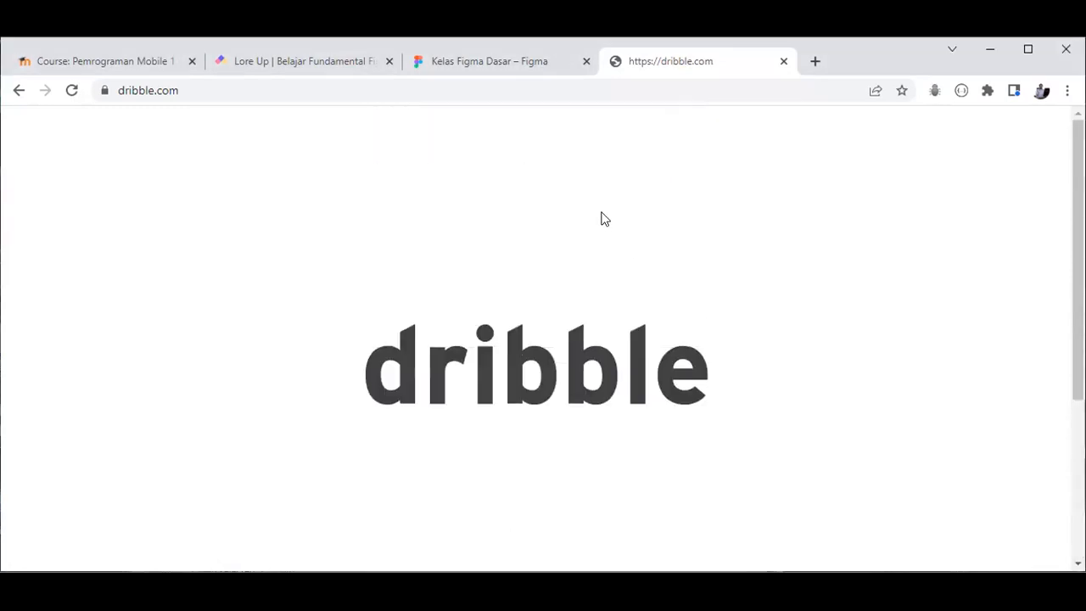
{"action": "left_click", "coordinate": [523, 67]}
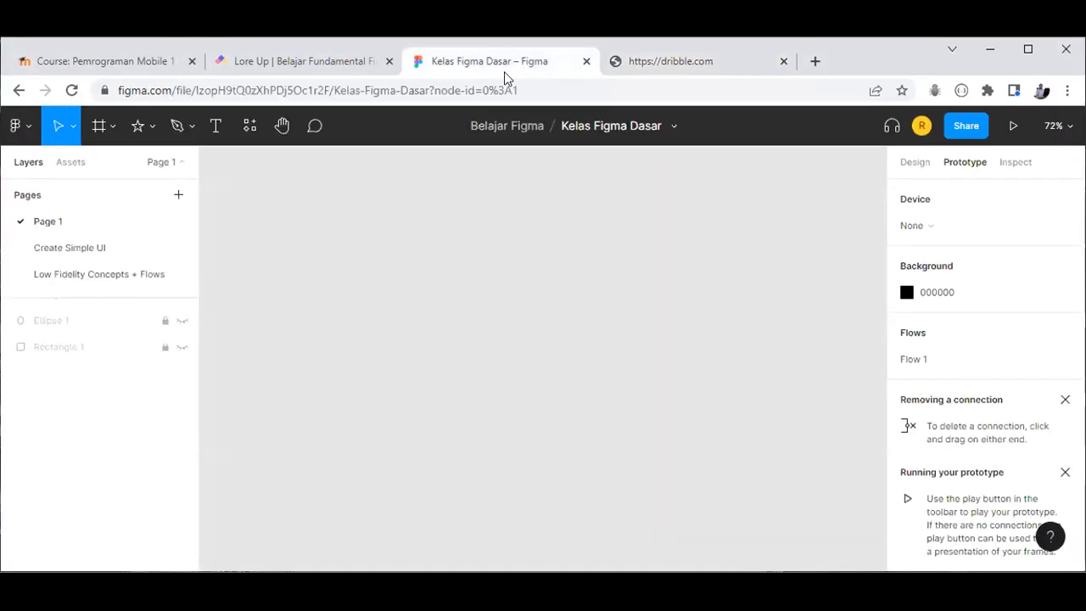
Step: Choose Place image… and browse to F:\My Documents\Materi Kuliah
{"action": "left_click", "coordinate": [155, 129]}
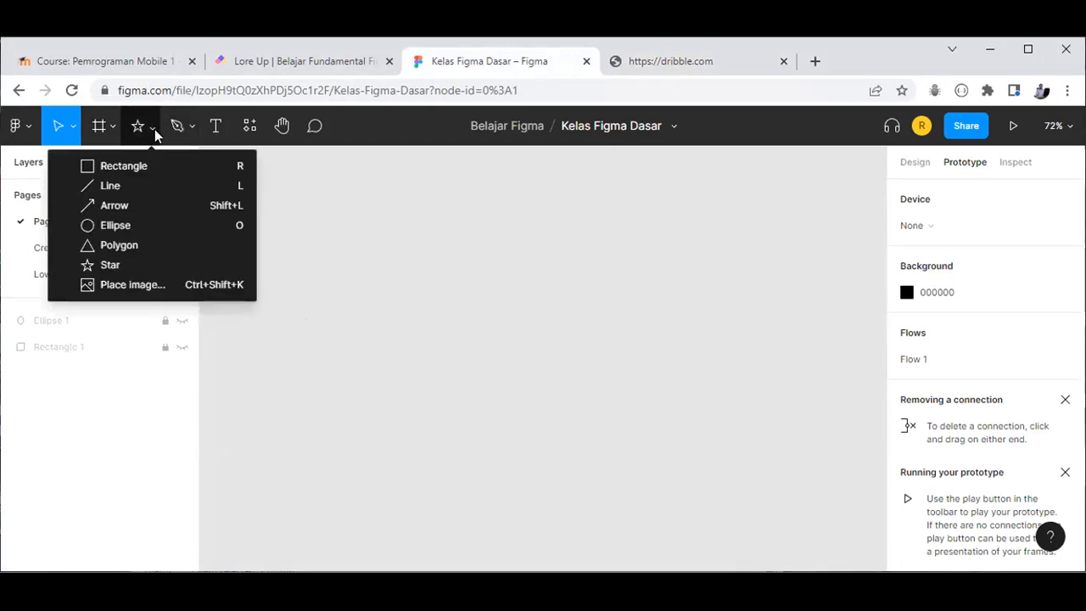
{"action": "left_click", "coordinate": [173, 289]}
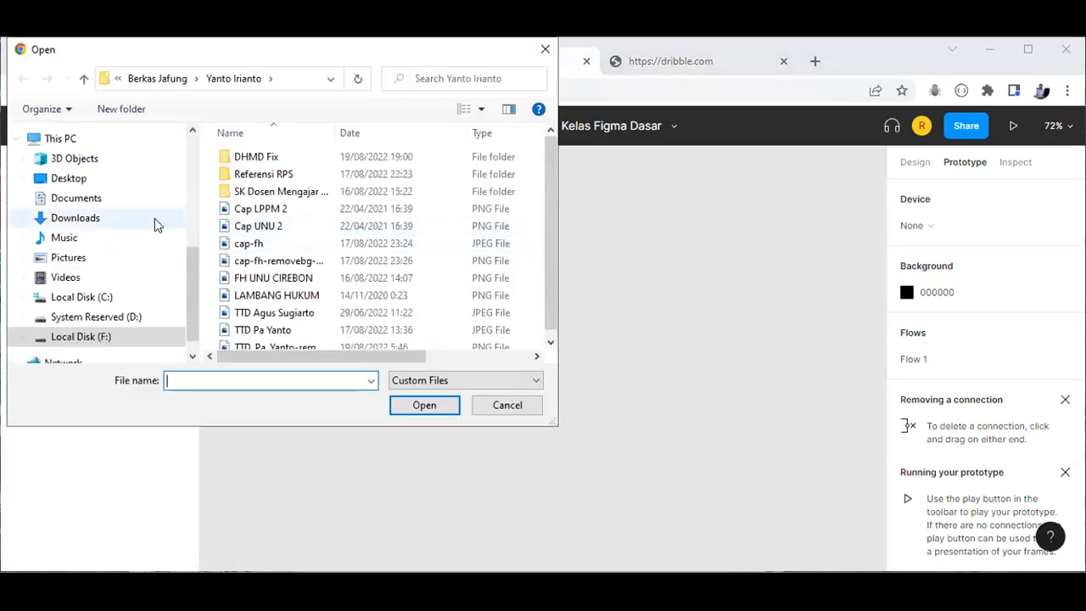
{"action": "left_click", "coordinate": [89, 338]}
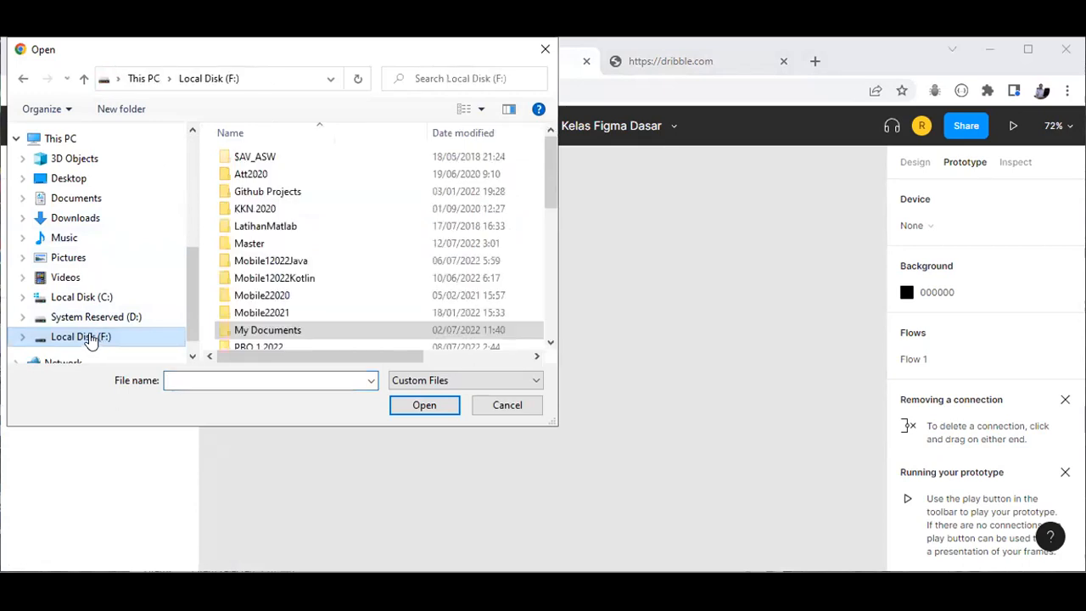
{"action": "double_click", "coordinate": [271, 331]}
{"action": "scroll", "coordinate": [278, 309], "scroll_direction": "down", "scroll_amount": 2}
{"action": "scroll", "coordinate": [278, 308], "scroll_direction": "down", "scroll_amount": 1}
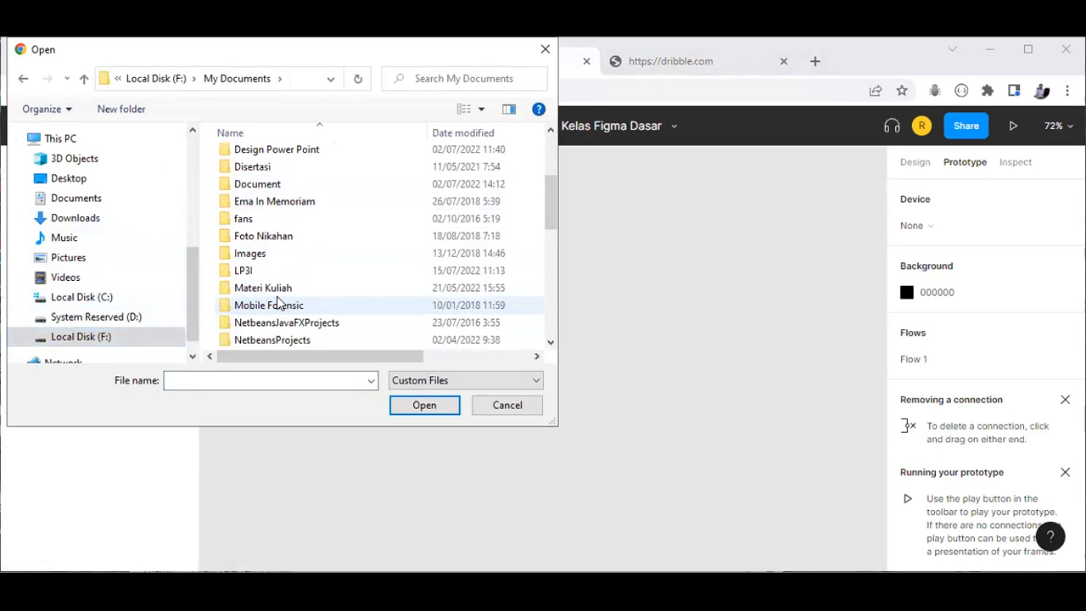
{"action": "double_click", "coordinate": [277, 287]}
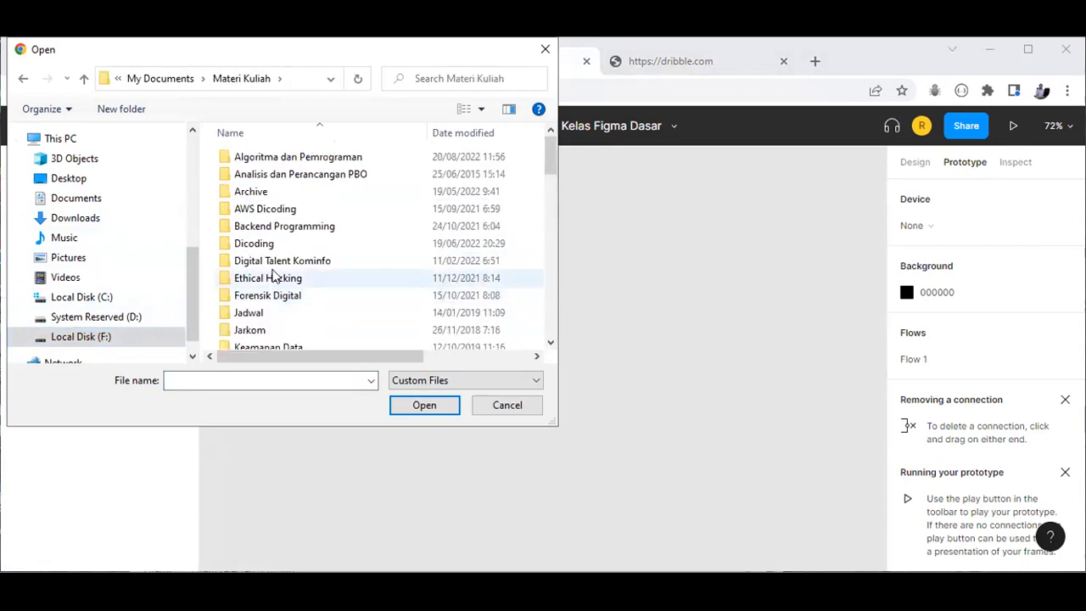
Step: Open UI UX Designer > Sampel Mobile Design and load the Furniture Shop Store image
{"action": "scroll", "coordinate": [280, 254], "scroll_direction": "down", "scroll_amount": 5}
{"action": "scroll", "coordinate": [284, 292], "scroll_direction": "down", "scroll_amount": 10}
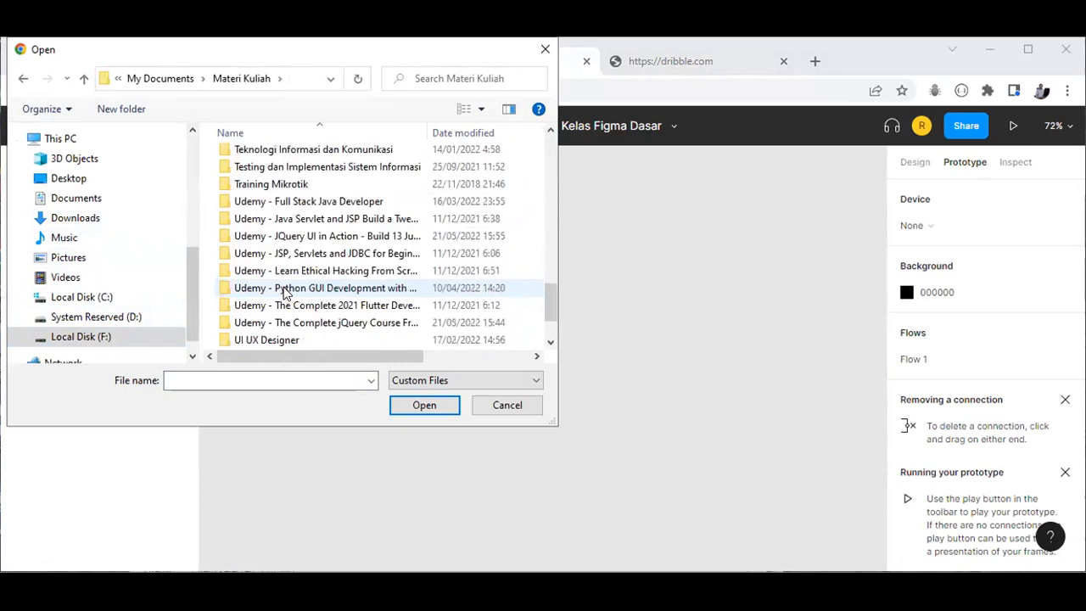
{"action": "scroll", "coordinate": [286, 292], "scroll_direction": "down", "scroll_amount": 1}
{"action": "left_click", "coordinate": [286, 289]}
{"action": "double_click", "coordinate": [286, 290]}
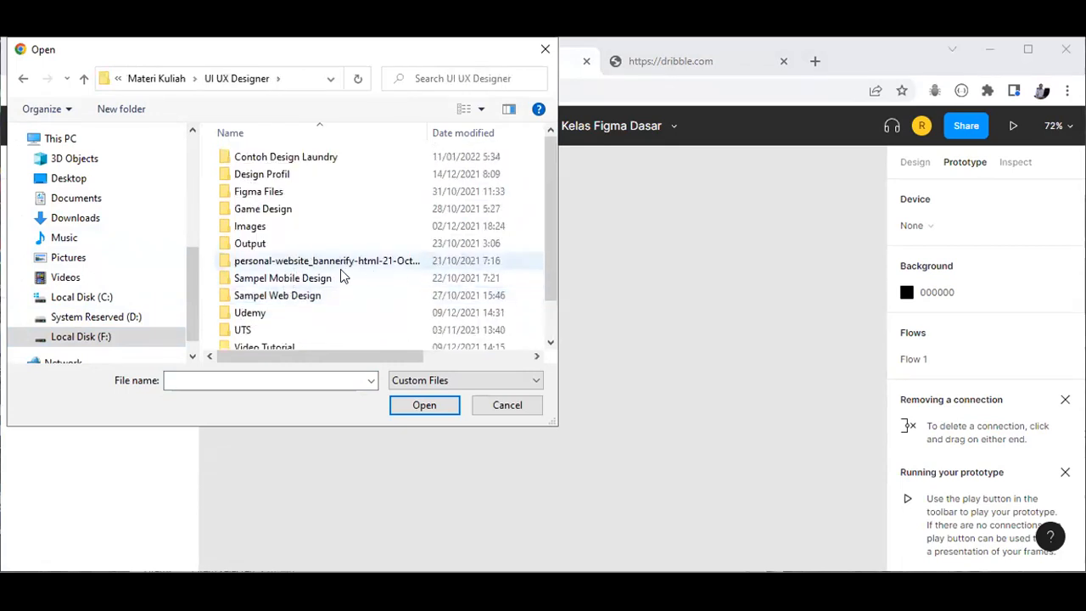
{"action": "double_click", "coordinate": [291, 280]}
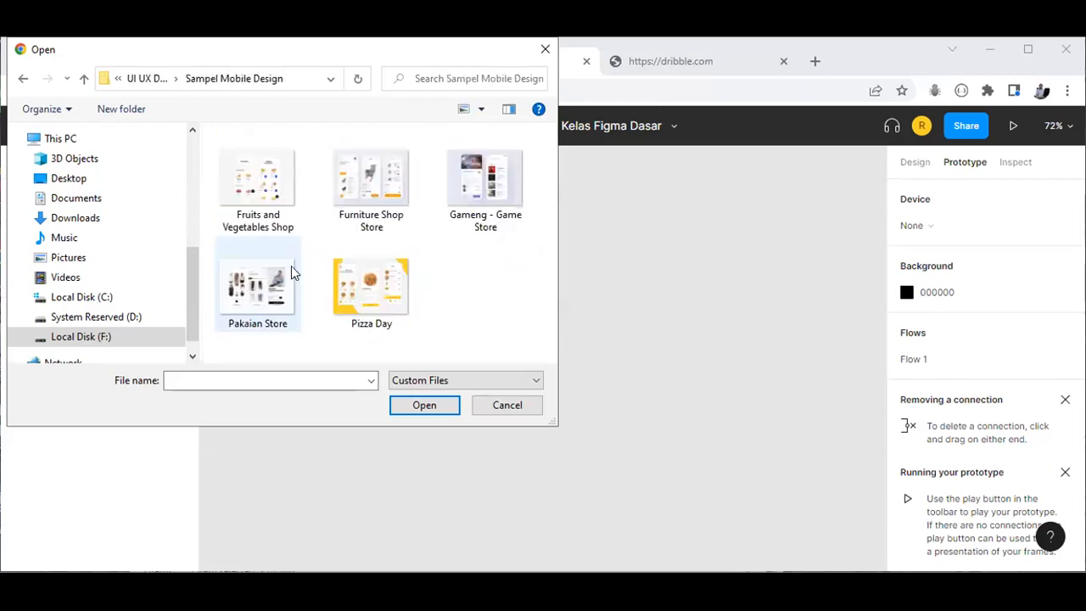
{"action": "left_click", "coordinate": [353, 191]}
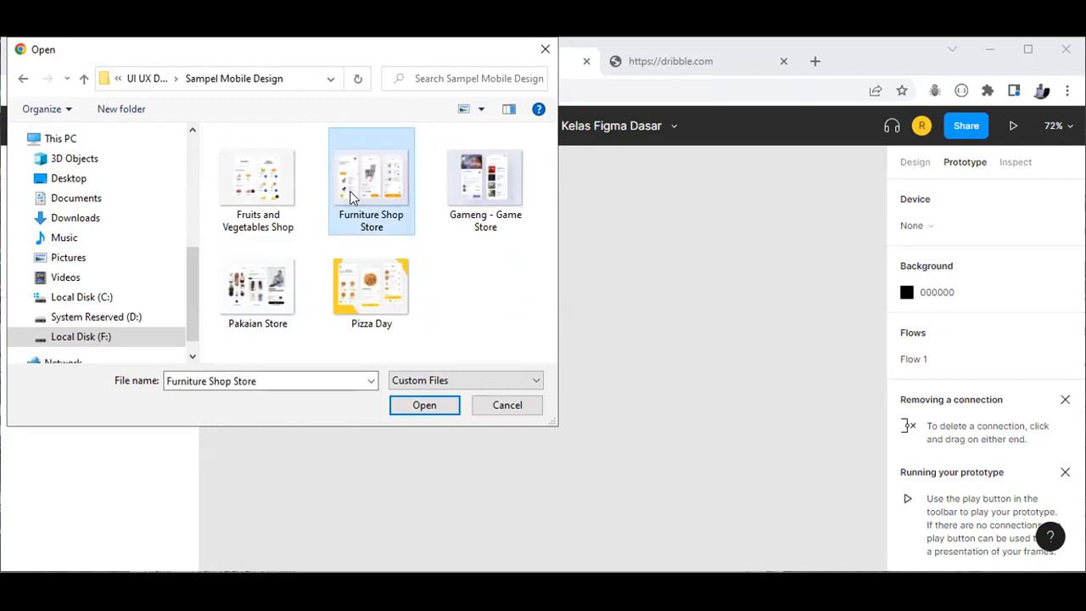
{"action": "left_click", "coordinate": [424, 405]}
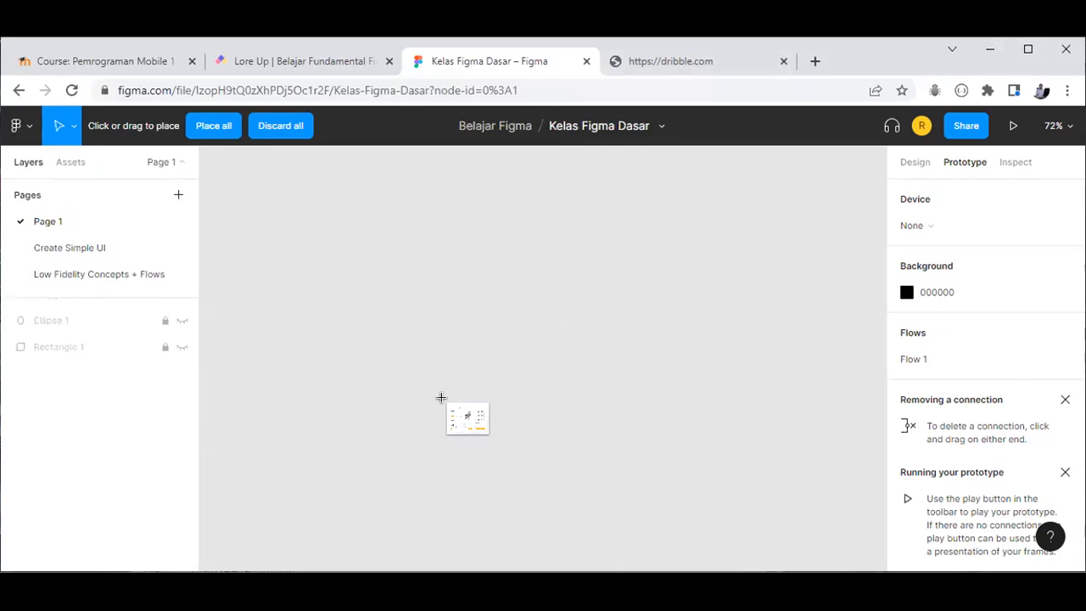
Step: Place the Furniture Shop Store image on the canvas and zoom to fit everything
{"action": "left_click", "coordinate": [423, 330]}
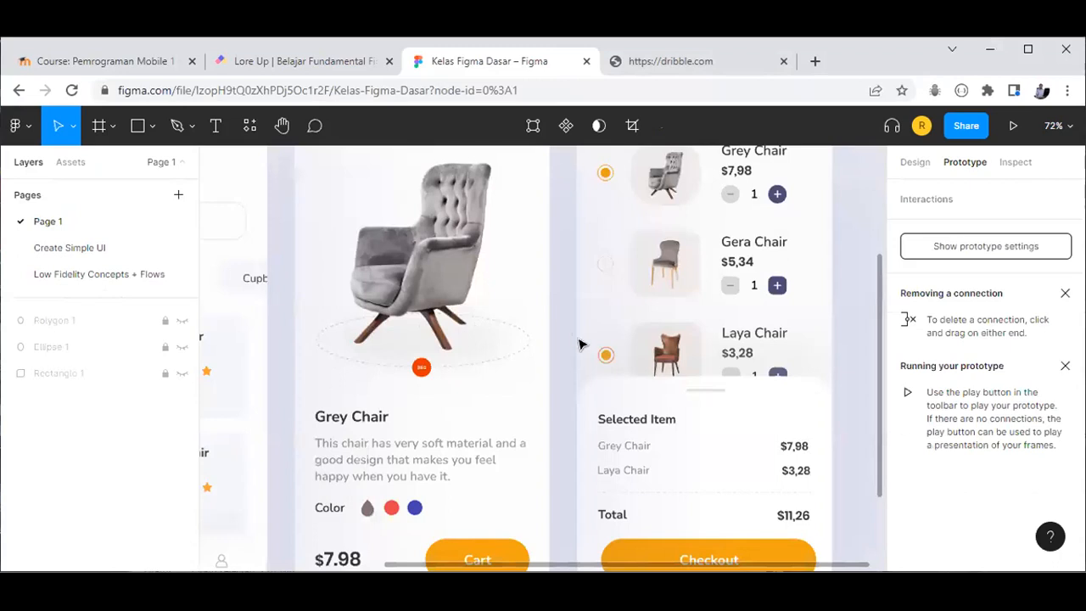
{"action": "scroll", "coordinate": [585, 363], "scroll_direction": "down", "scroll_amount": 1}
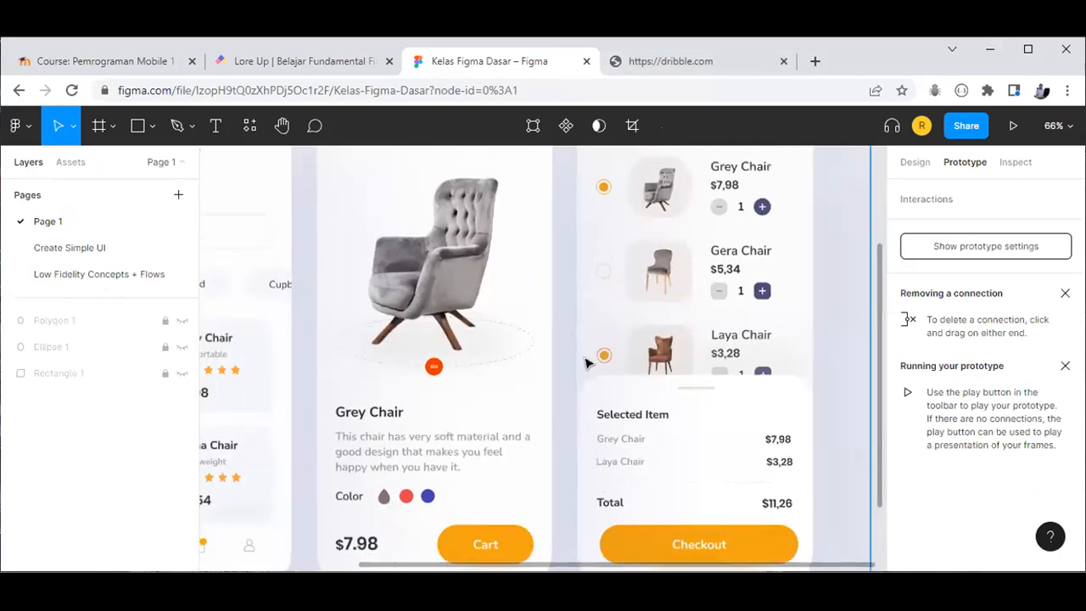
{"action": "key", "text": "shift+1"}
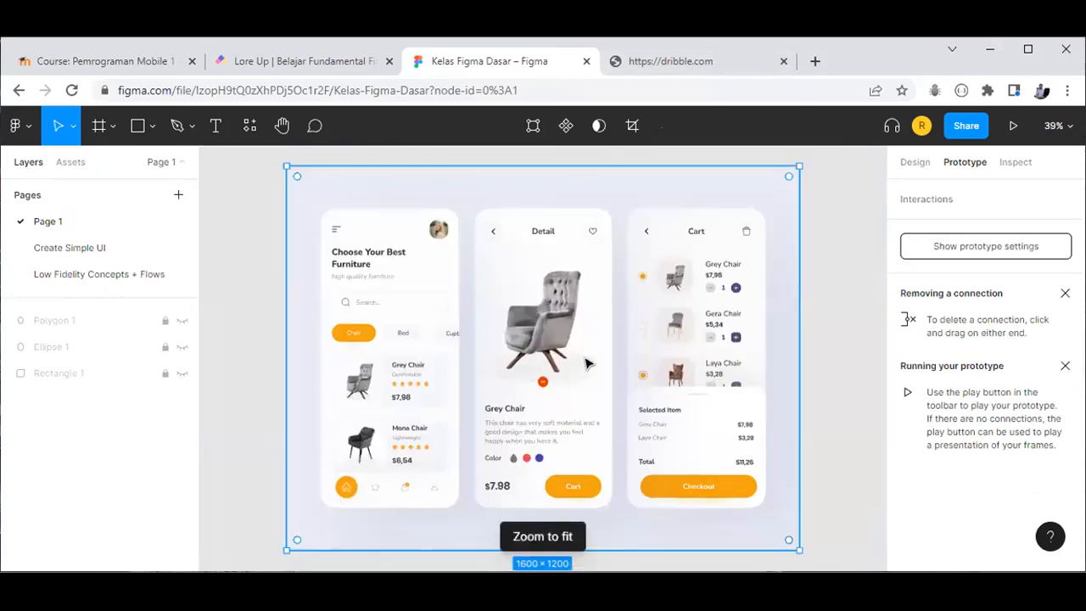
{"action": "left_click", "coordinate": [823, 295]}
{"action": "scroll", "coordinate": [365, 327], "scroll_direction": "up", "scroll_amount": 4}
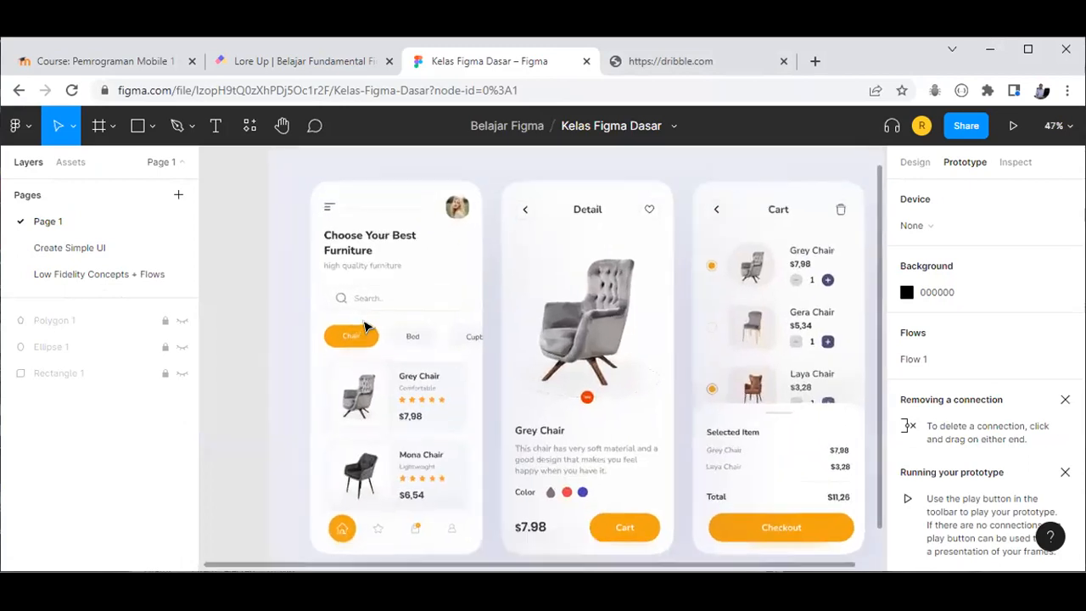
Step: Select the 1600×1200 'Furniture Shop Store 1' image layer
{"action": "left_click", "coordinate": [468, 279]}
{"action": "scroll", "coordinate": [467, 279], "scroll_direction": "down", "scroll_amount": 1}
{"action": "scroll", "coordinate": [468, 279], "scroll_direction": "left", "scroll_amount": 2}
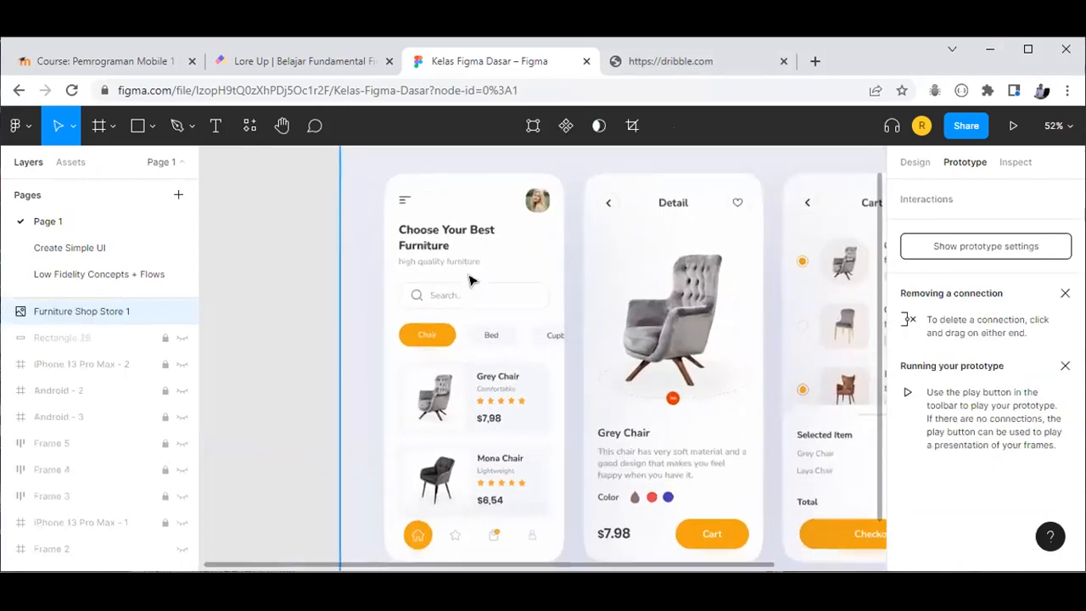
{"action": "scroll", "coordinate": [475, 339], "scroll_direction": "up", "scroll_amount": 2}
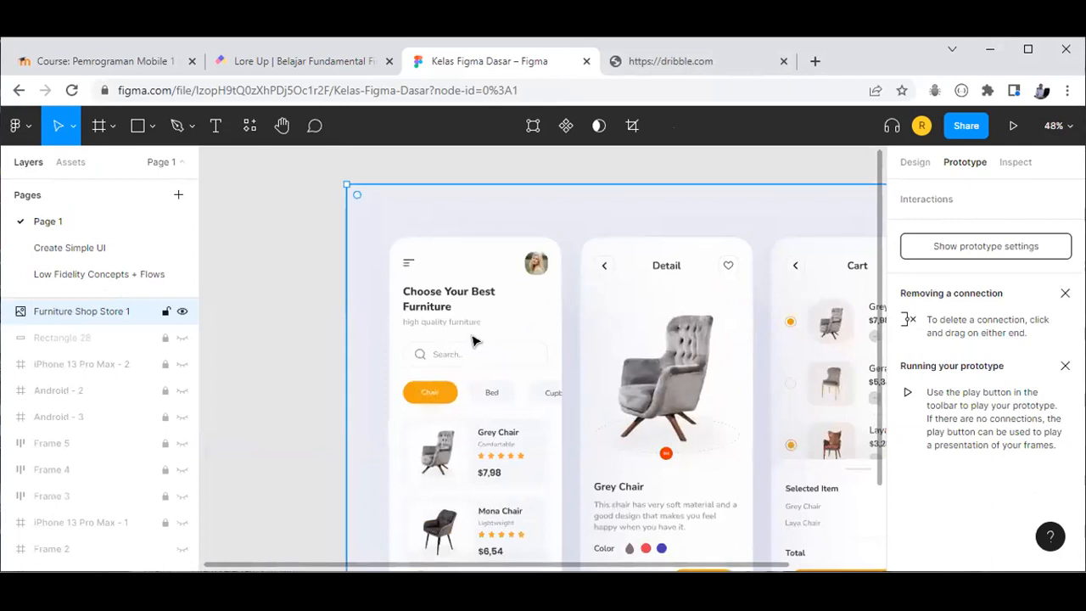
{"action": "scroll", "coordinate": [475, 340], "scroll_direction": "down", "scroll_amount": 2}
{"action": "scroll", "coordinate": [543, 307], "scroll_direction": "left", "scroll_amount": 2}
{"action": "scroll", "coordinate": [543, 307], "scroll_direction": "down", "scroll_amount": 1}
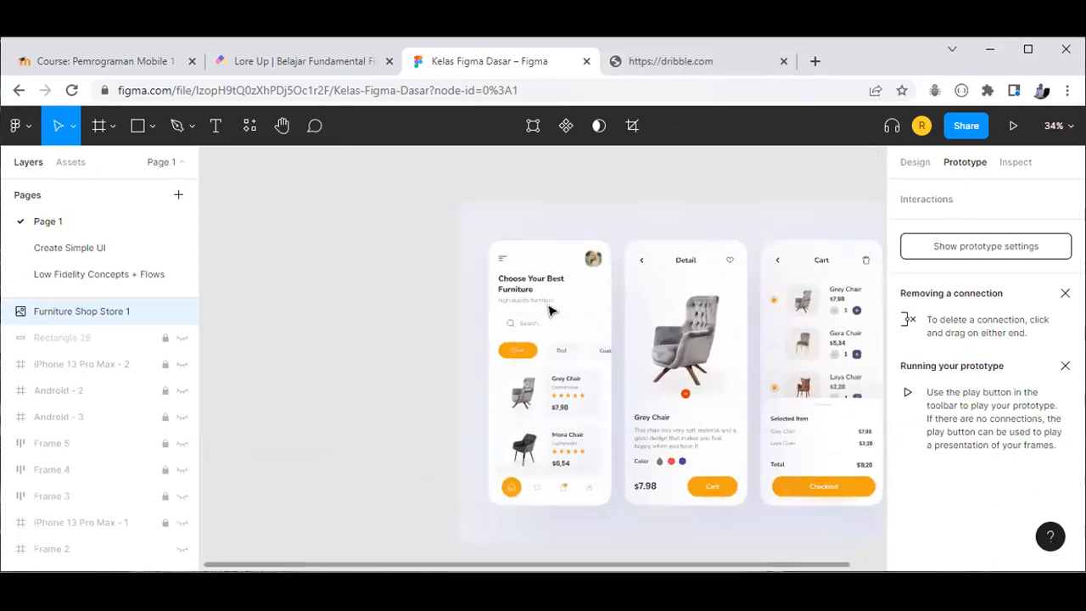
{"action": "left_click", "coordinate": [393, 295]}
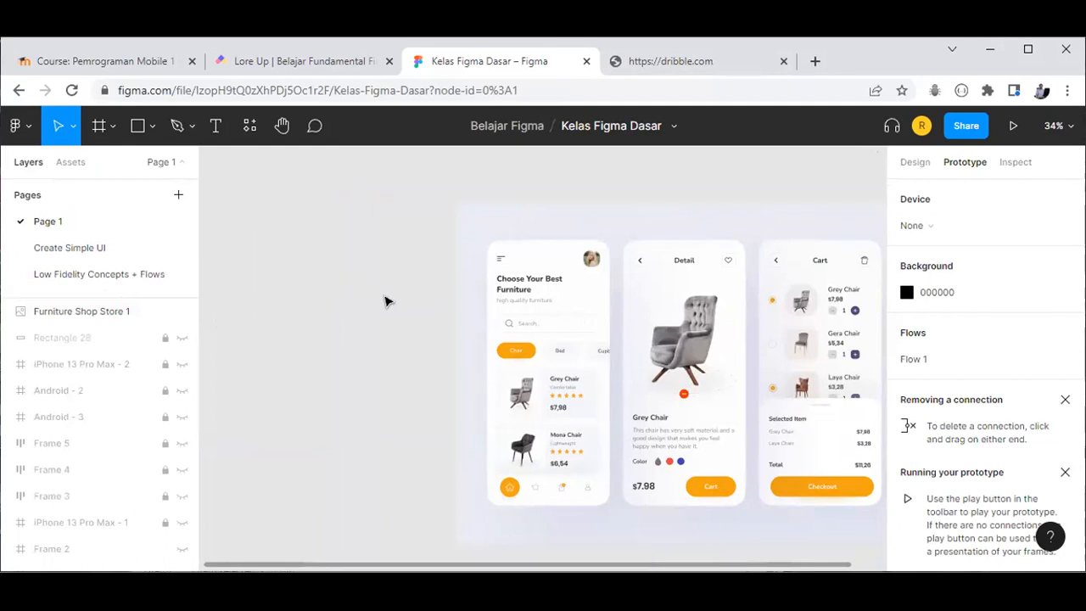
{"action": "scroll", "coordinate": [386, 301], "scroll_direction": "up", "scroll_amount": 3}
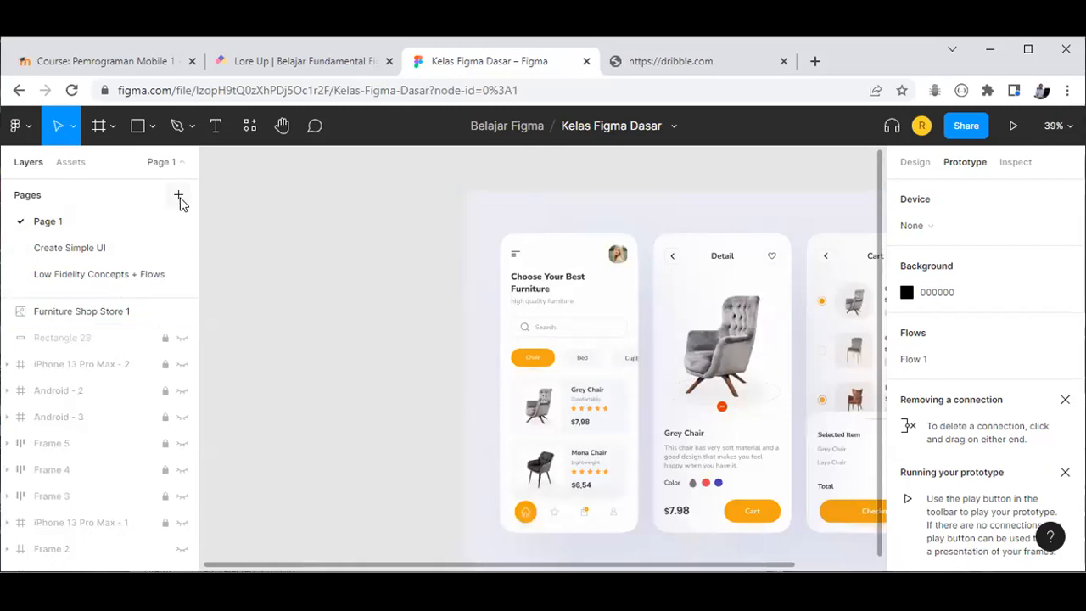
{"action": "left_click", "coordinate": [592, 320]}
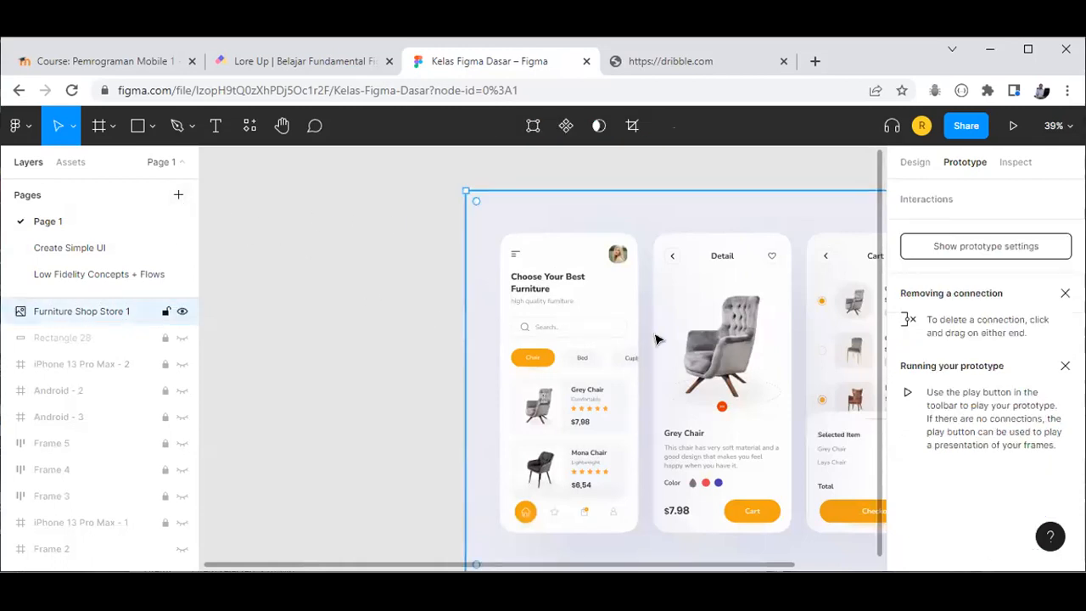
{"action": "scroll", "coordinate": [666, 358], "scroll_direction": "down", "scroll_amount": 1}
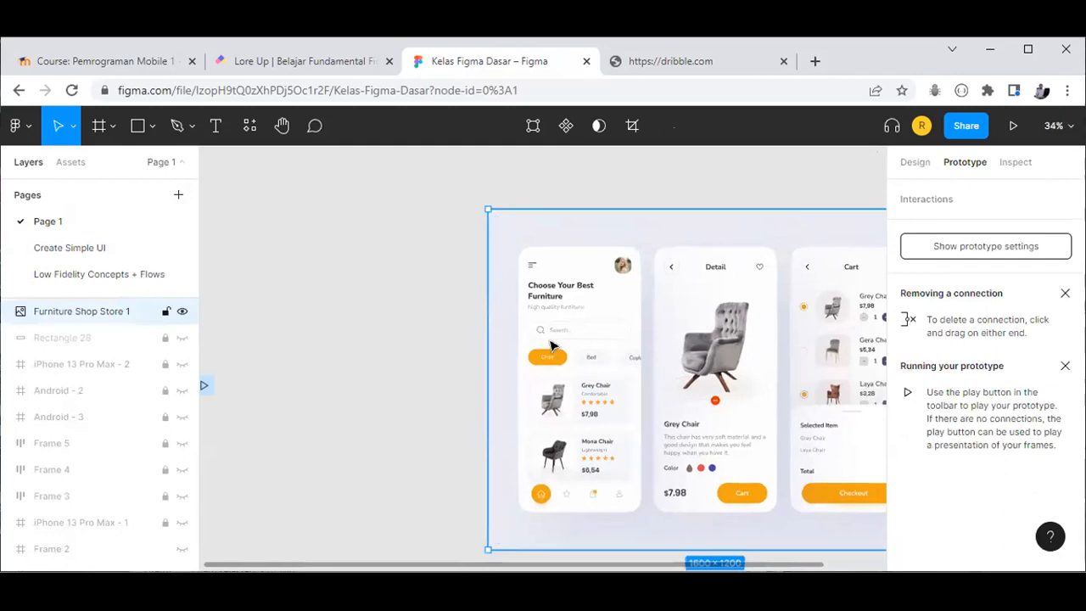
{"action": "scroll", "coordinate": [555, 347], "scroll_direction": "right", "scroll_amount": 3}
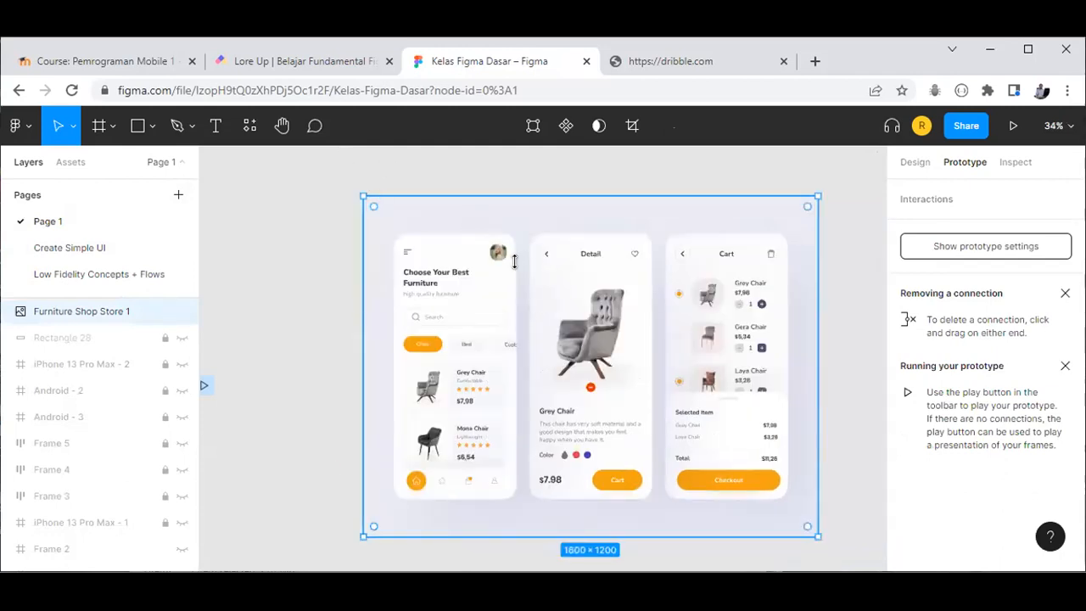
Step: Crop the mockup down to its first phone screen at 494×1017
{"action": "left_click", "coordinate": [631, 127]}
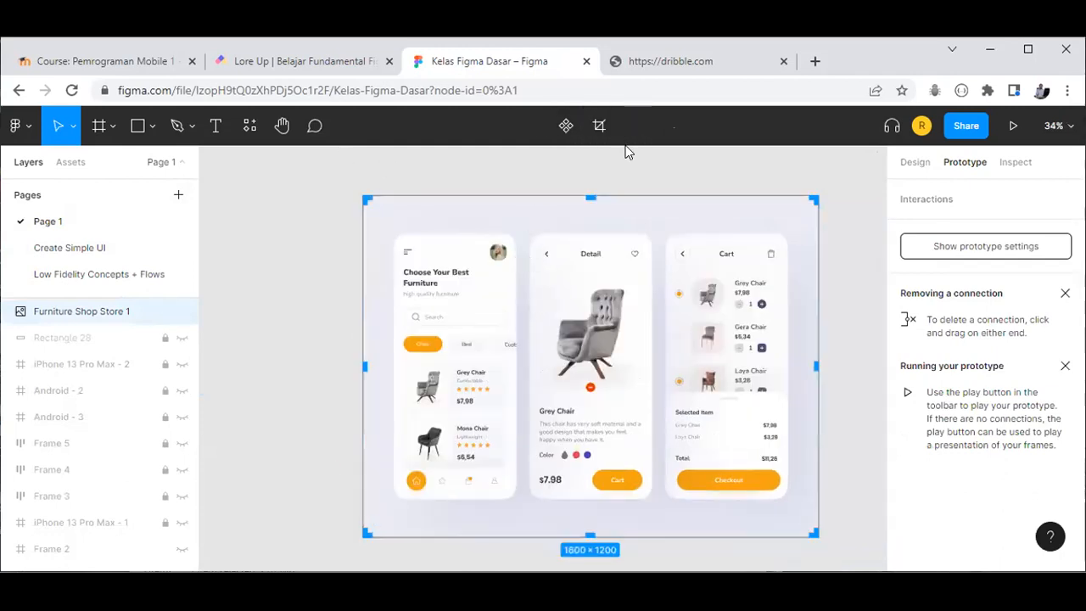
{"action": "left_click_drag", "start_coordinate": [621, 379], "coordinate": [524, 399]}
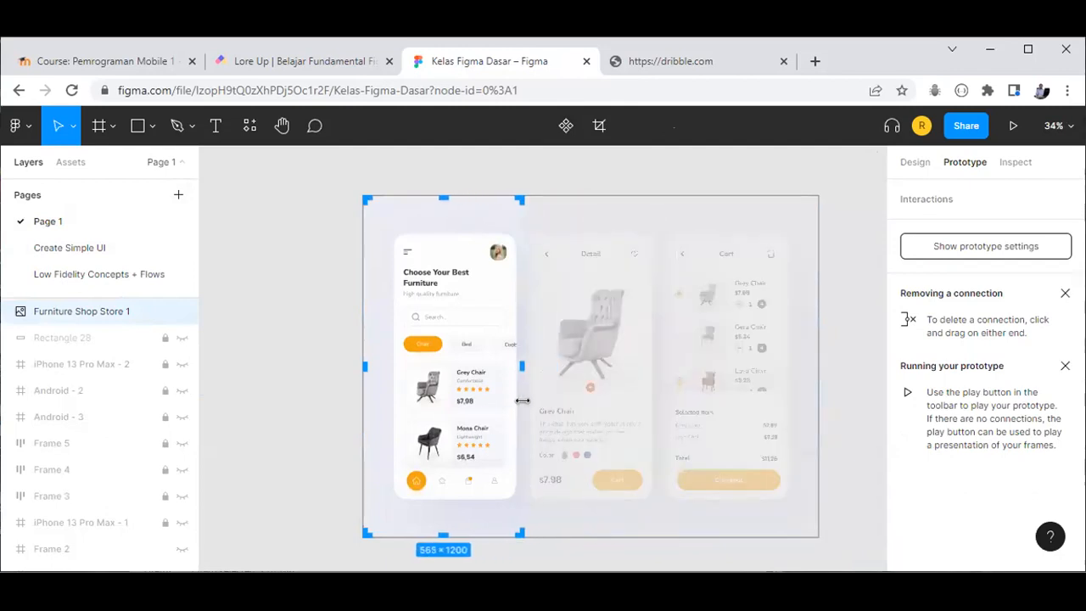
{"action": "left_click_drag", "start_coordinate": [441, 216], "coordinate": [441, 243]}
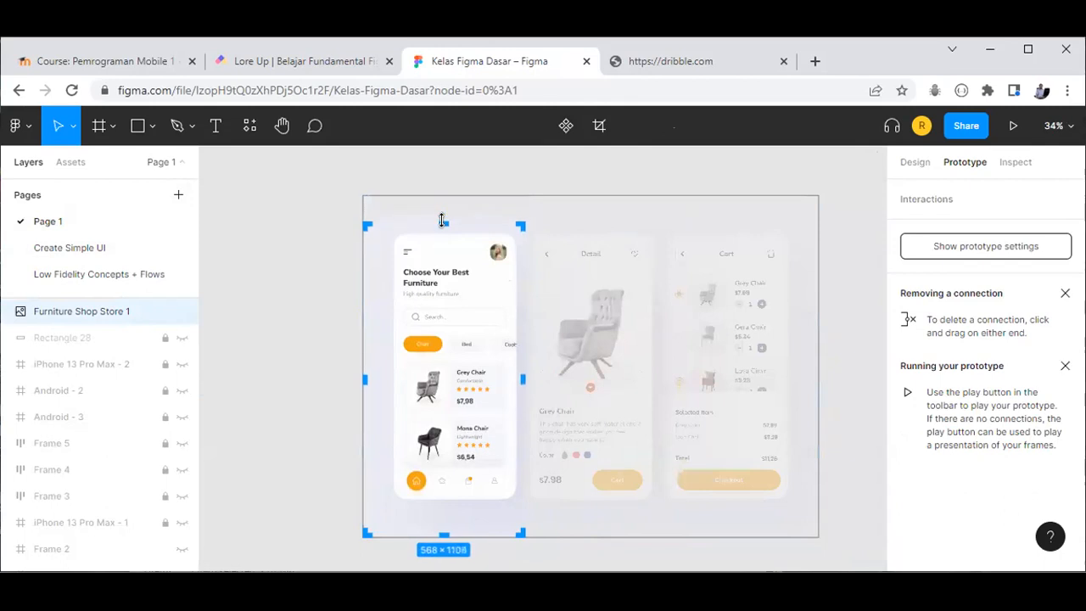
{"action": "left_click_drag", "start_coordinate": [369, 381], "coordinate": [388, 381]}
{"action": "left_click_drag", "start_coordinate": [449, 531], "coordinate": [450, 509]}
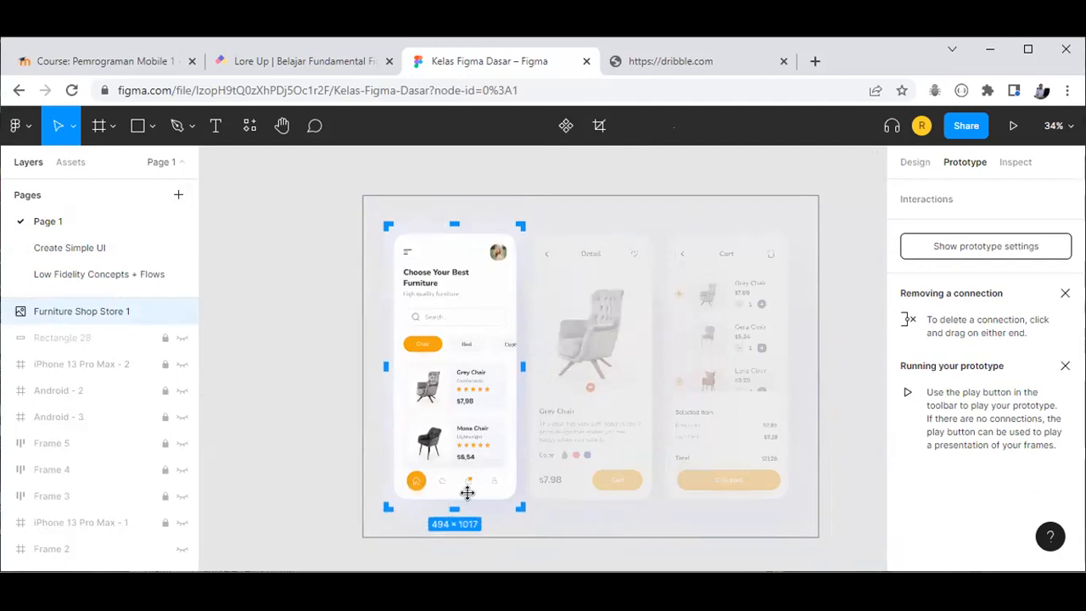
{"action": "key", "text": "Return"}
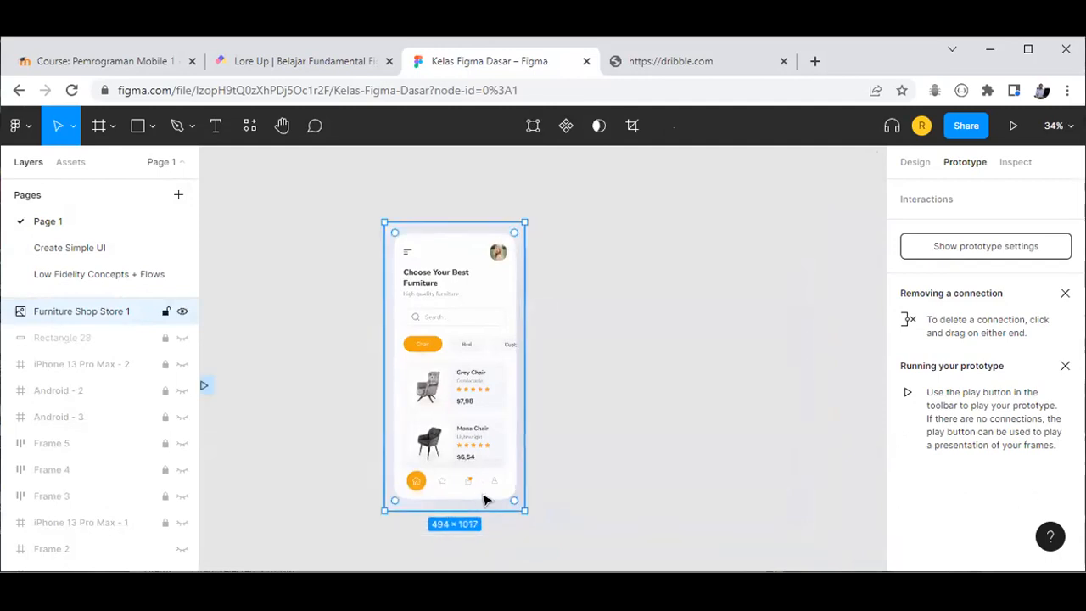
{"action": "key", "text": "shift+1"}
{"action": "key", "text": "Escape"}
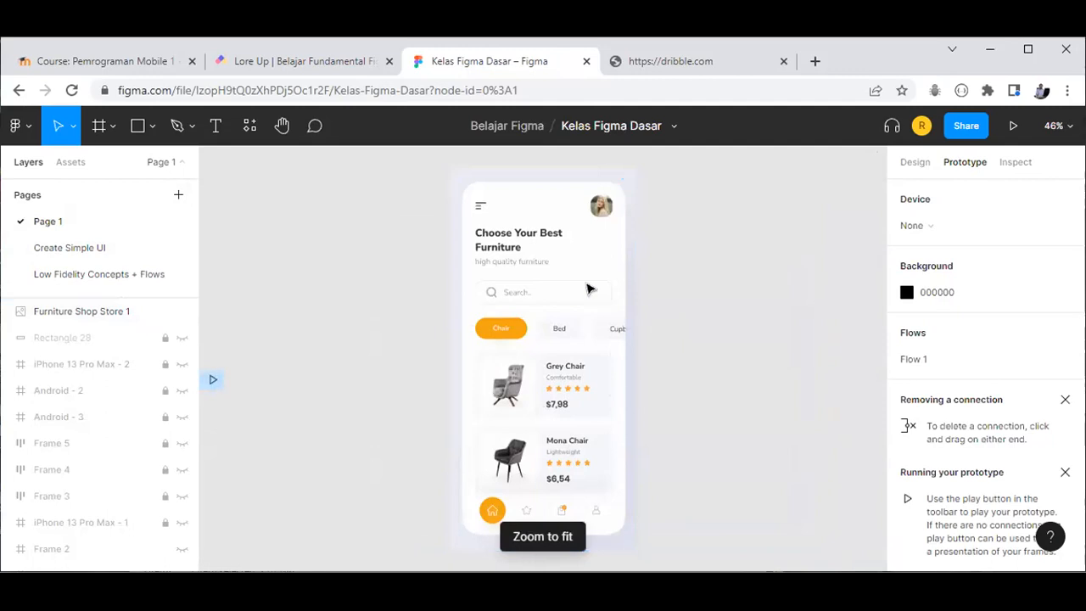
Step: Nudge the cropped image down and right, then pick the Frame tool to list size presets
{"action": "scroll", "coordinate": [570, 272], "scroll_direction": "up", "scroll_amount": 4}
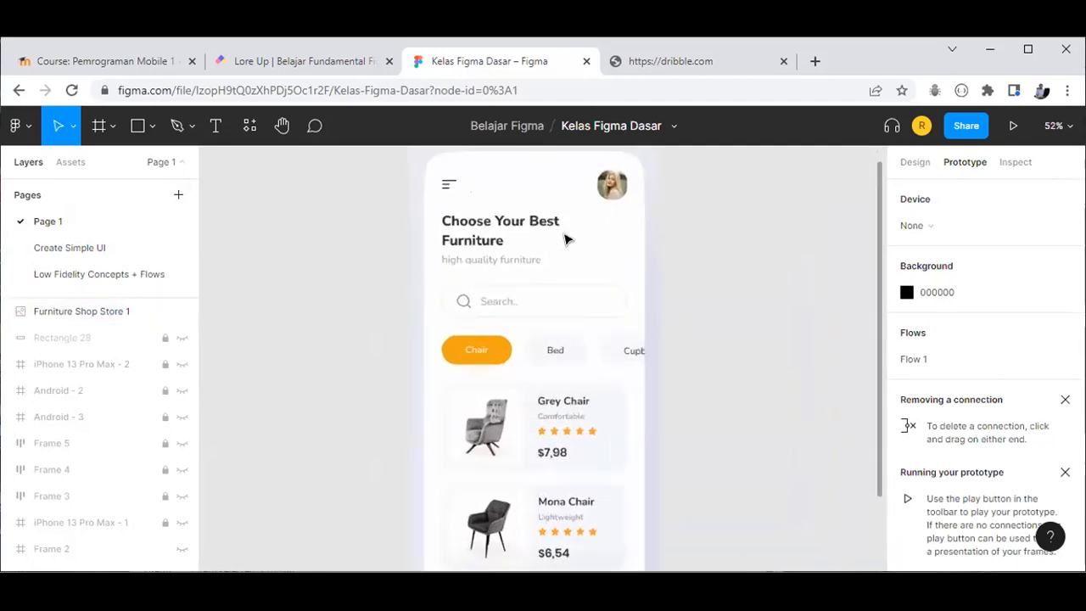
{"action": "left_click_drag", "start_coordinate": [554, 213], "coordinate": [597, 257]}
{"action": "left_click", "coordinate": [297, 249]}
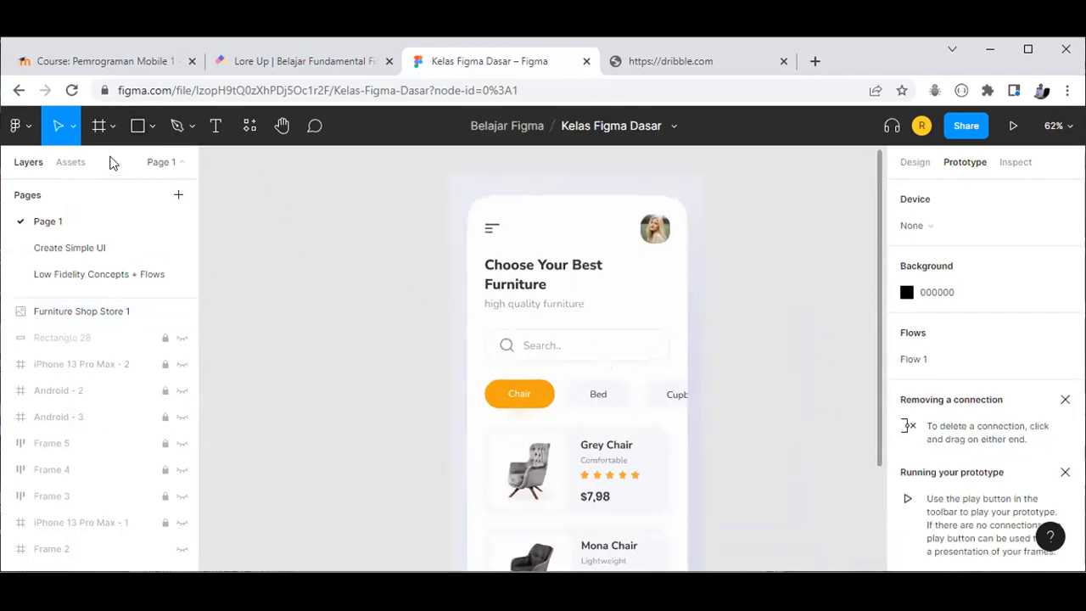
{"action": "left_click", "coordinate": [99, 128]}
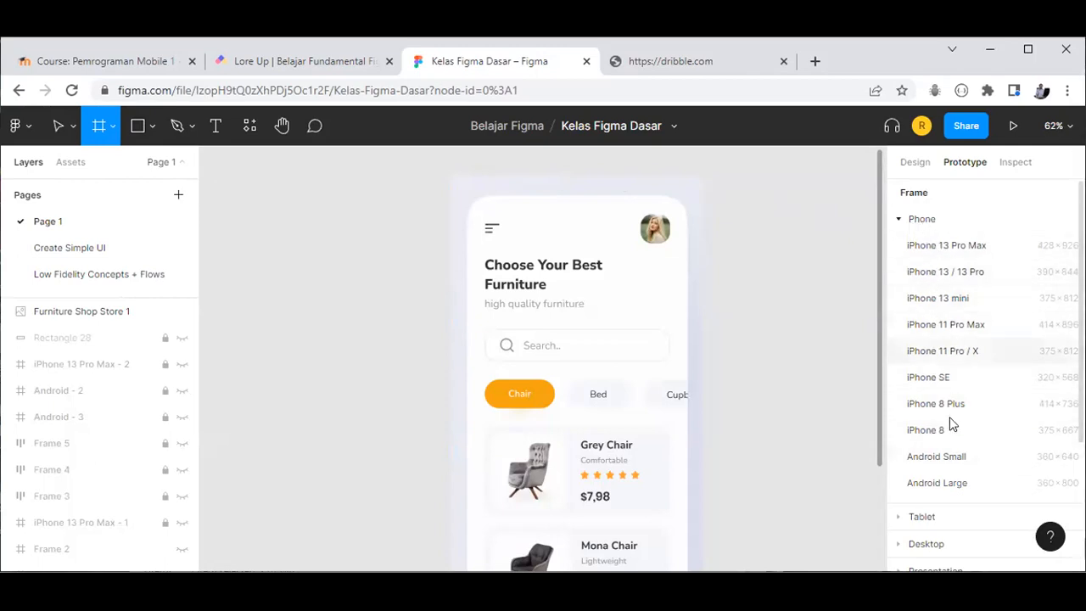
Step: Add a 360×640 Android Small frame and move it left of the furniture design
{"action": "scroll", "coordinate": [950, 417], "scroll_direction": "down", "scroll_amount": 2}
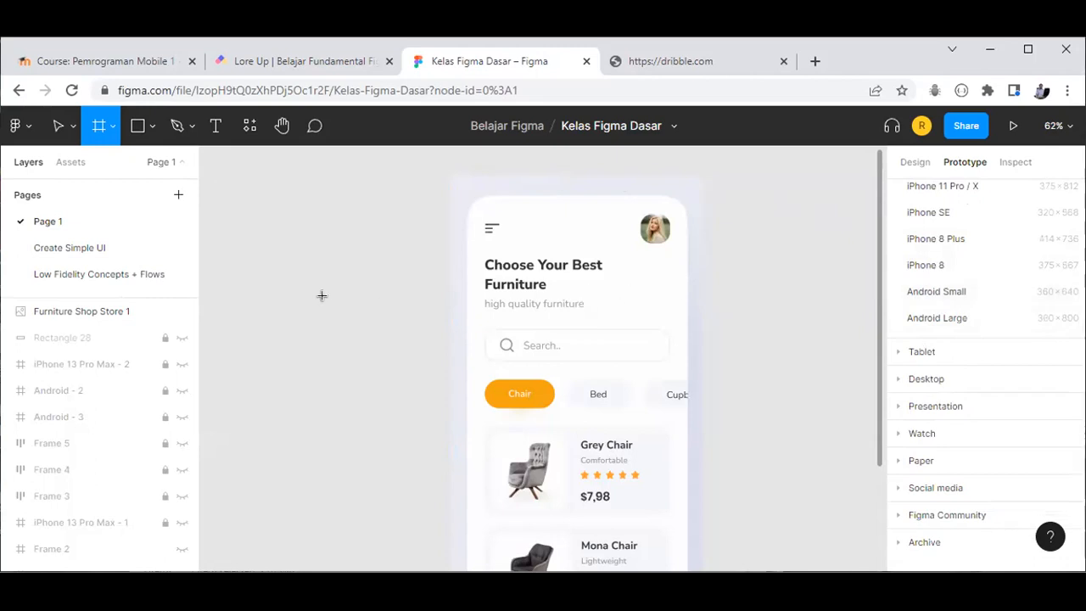
{"action": "left_click", "coordinate": [914, 294]}
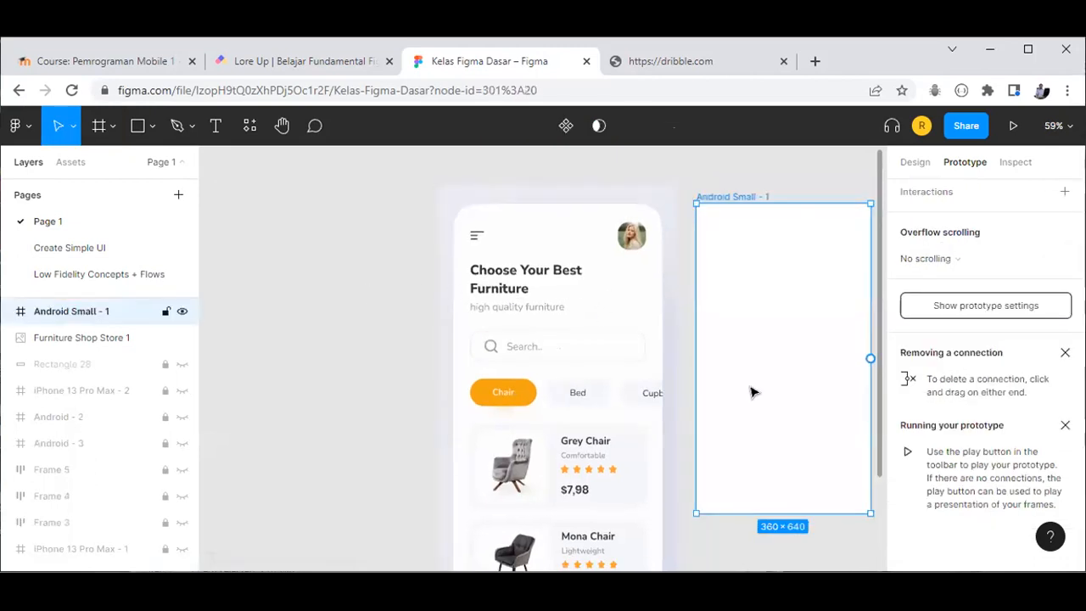
{"action": "left_click_drag", "start_coordinate": [763, 293], "coordinate": [310, 282]}
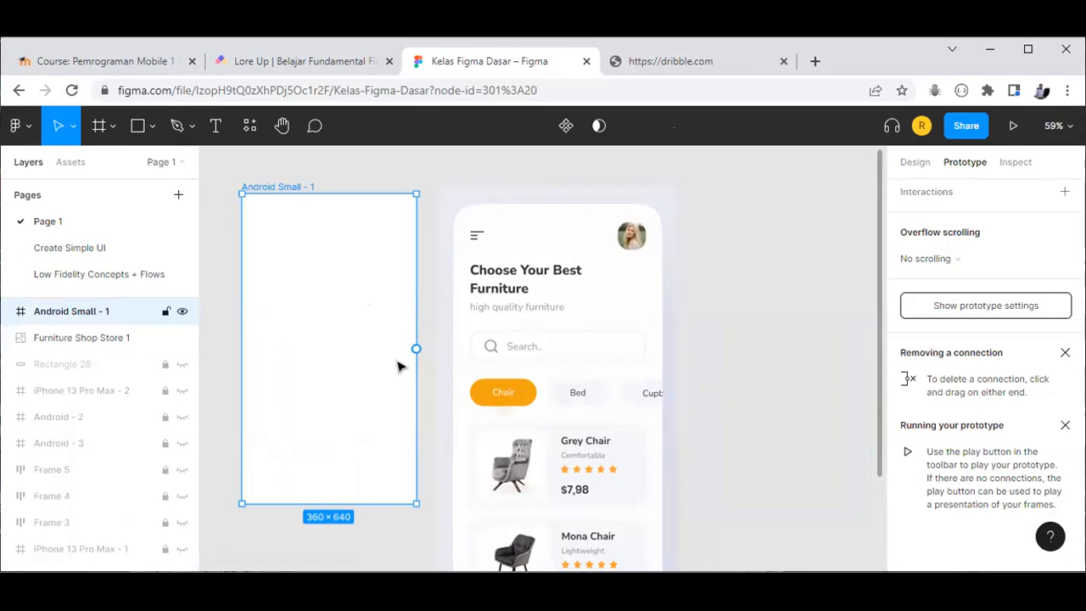
Step: Shift the furniture design image slightly right, clear of the Android Small - 1 frame
{"action": "scroll", "coordinate": [510, 424], "scroll_direction": "down", "scroll_amount": 2}
{"action": "scroll", "coordinate": [609, 500], "scroll_direction": "up", "scroll_amount": 5}
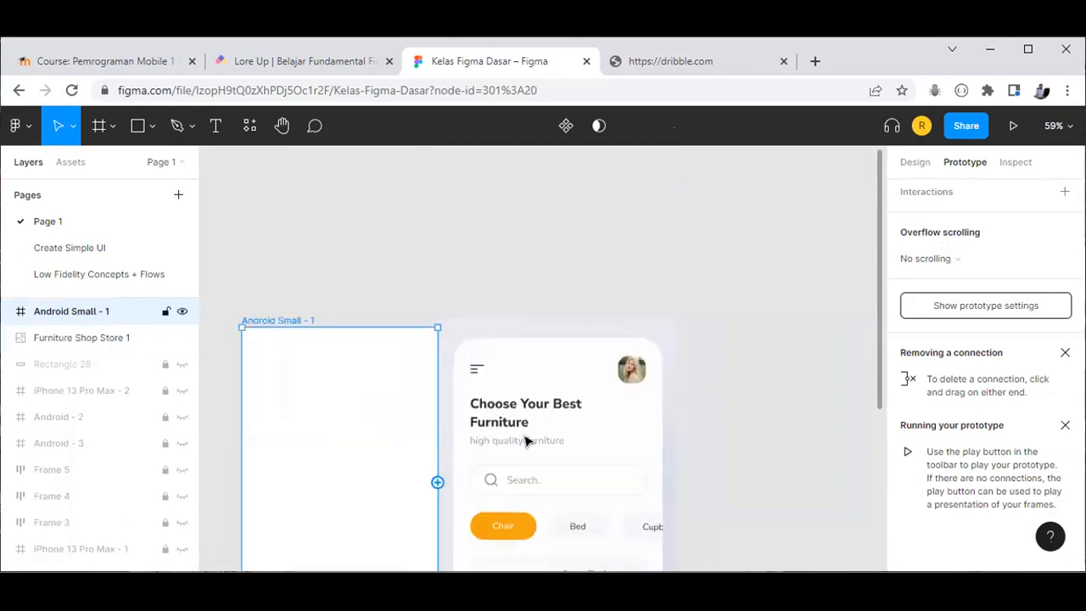
{"action": "left_click", "coordinate": [556, 441]}
{"action": "left_click_drag", "start_coordinate": [557, 441], "coordinate": [563, 439]}
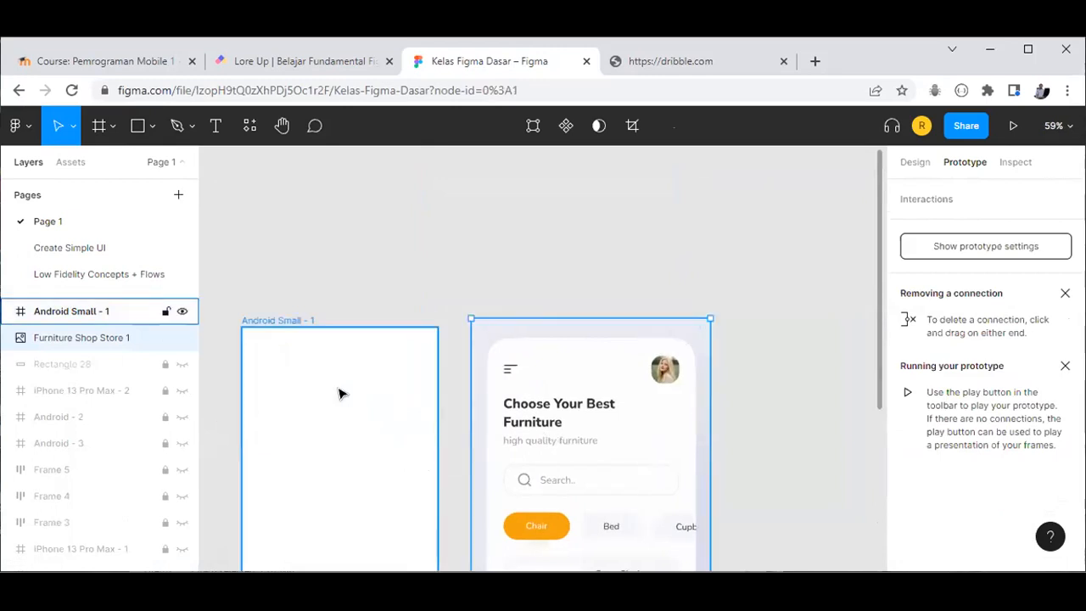
{"action": "left_click", "coordinate": [293, 434]}
{"action": "scroll", "coordinate": [400, 439], "scroll_direction": "down", "scroll_amount": 2}
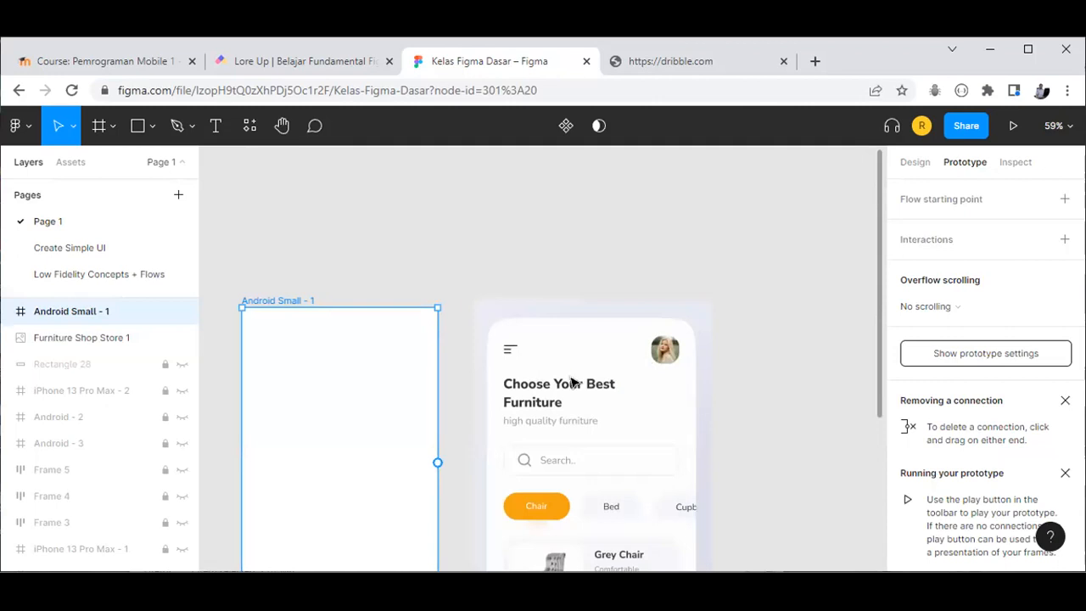
{"action": "left_click", "coordinate": [516, 310]}
Step: Drag the furniture image into the Android Small - 1 frame and back out again
{"action": "left_click", "coordinate": [912, 162]}
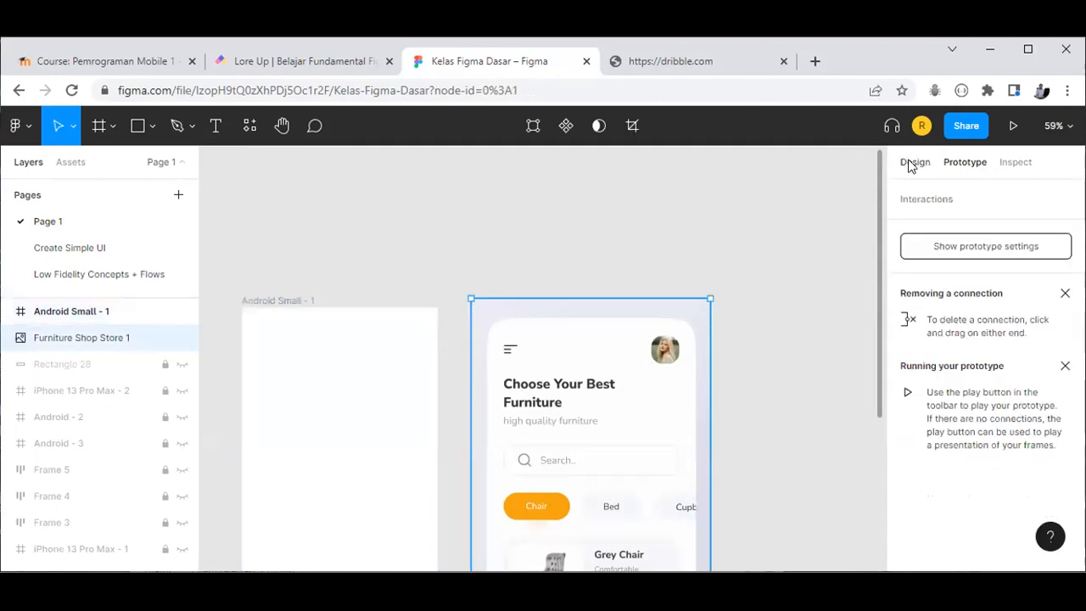
{"action": "key", "text": "ctrl+z"}
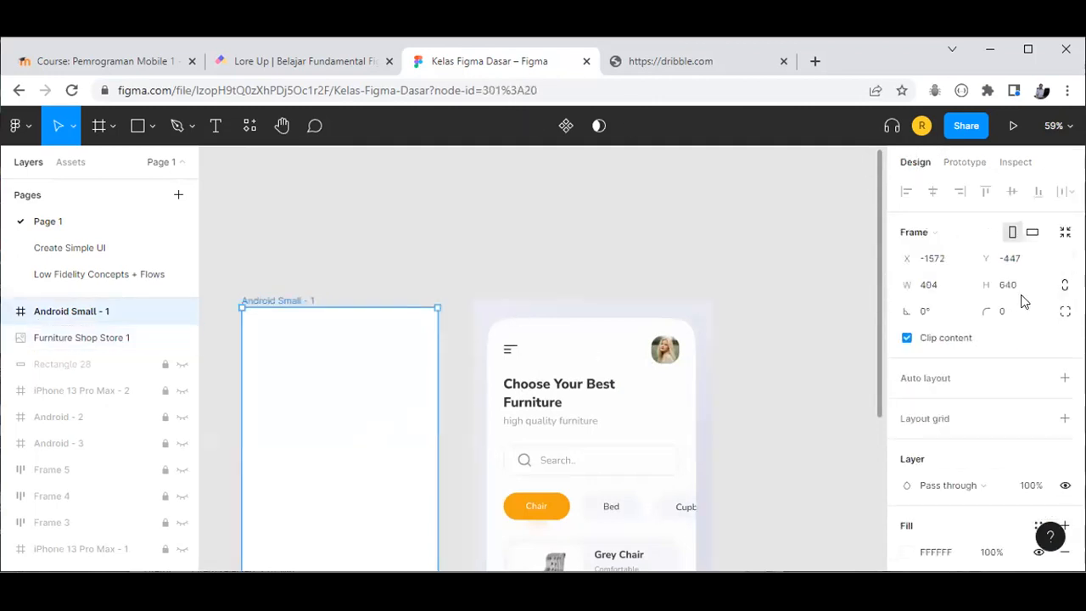
{"action": "left_click", "coordinate": [1013, 308]}
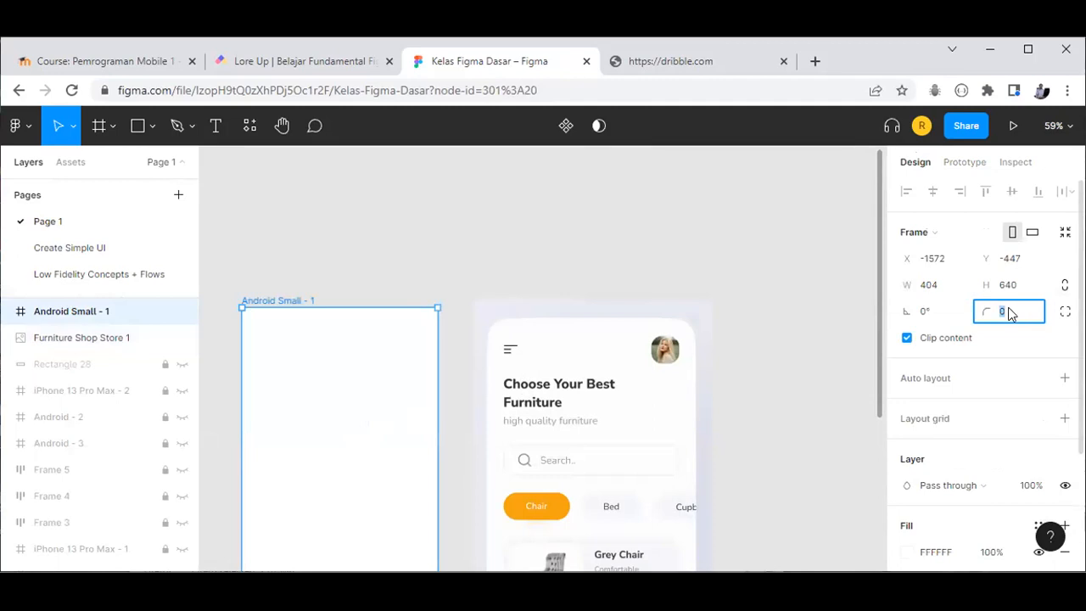
{"action": "left_click", "coordinate": [745, 243]}
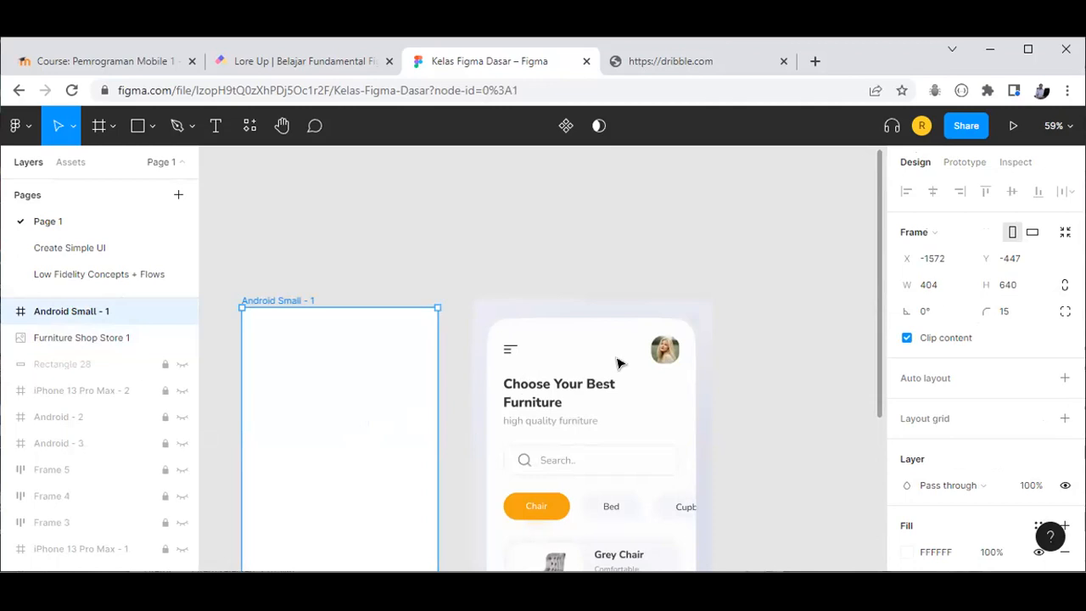
{"action": "left_click_drag", "start_coordinate": [546, 357], "coordinate": [370, 347]}
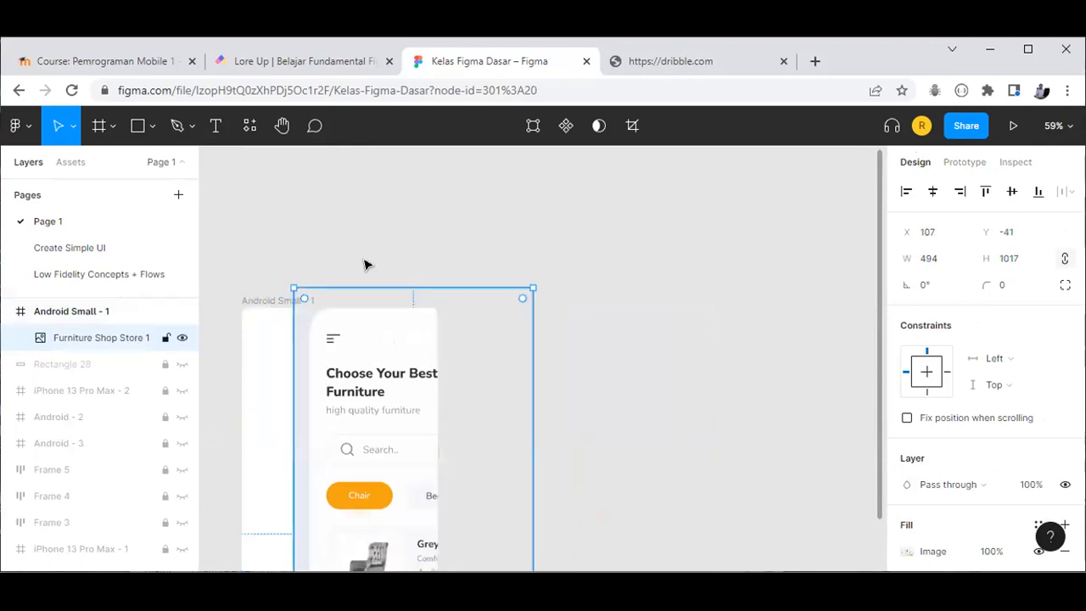
{"action": "left_click", "coordinate": [273, 323]}
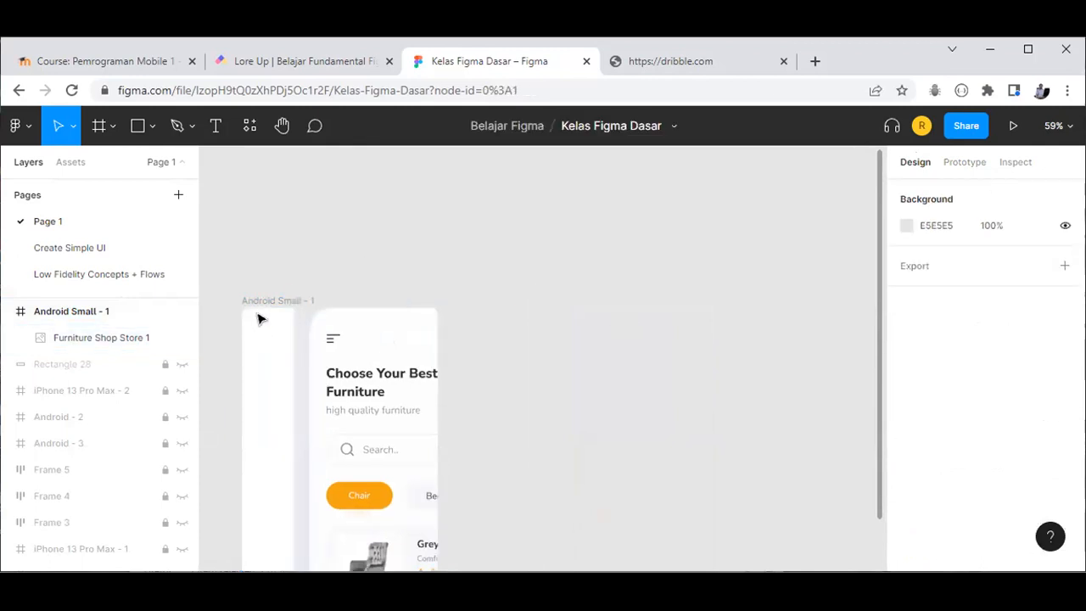
{"action": "left_click", "coordinate": [325, 337]}
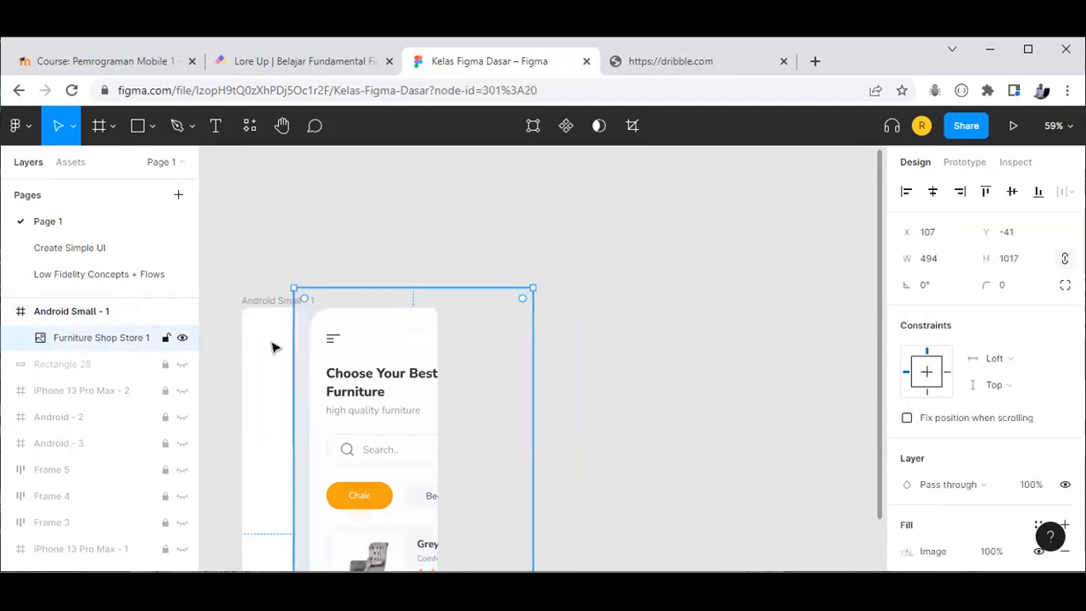
{"action": "left_click", "coordinate": [265, 316]}
{"action": "left_click", "coordinate": [342, 373]}
{"action": "left_click_drag", "start_coordinate": [500, 370], "coordinate": [501, 370]}
Step: Try corner radii of 100 and then 50 on the Android Small - 1 frame
{"action": "left_click", "coordinate": [314, 355]}
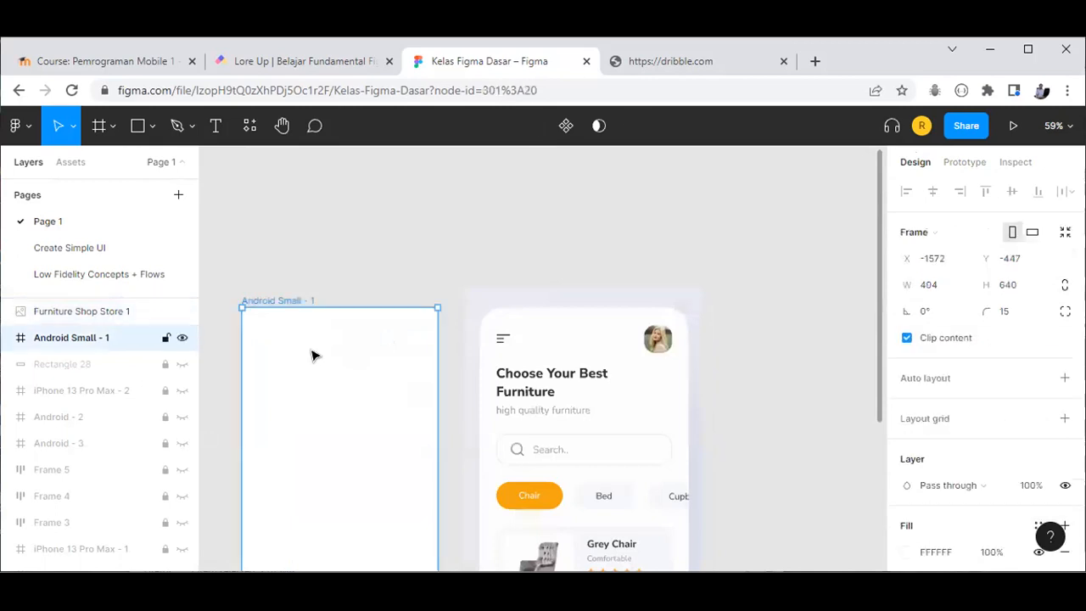
{"action": "left_click", "coordinate": [1016, 314]}
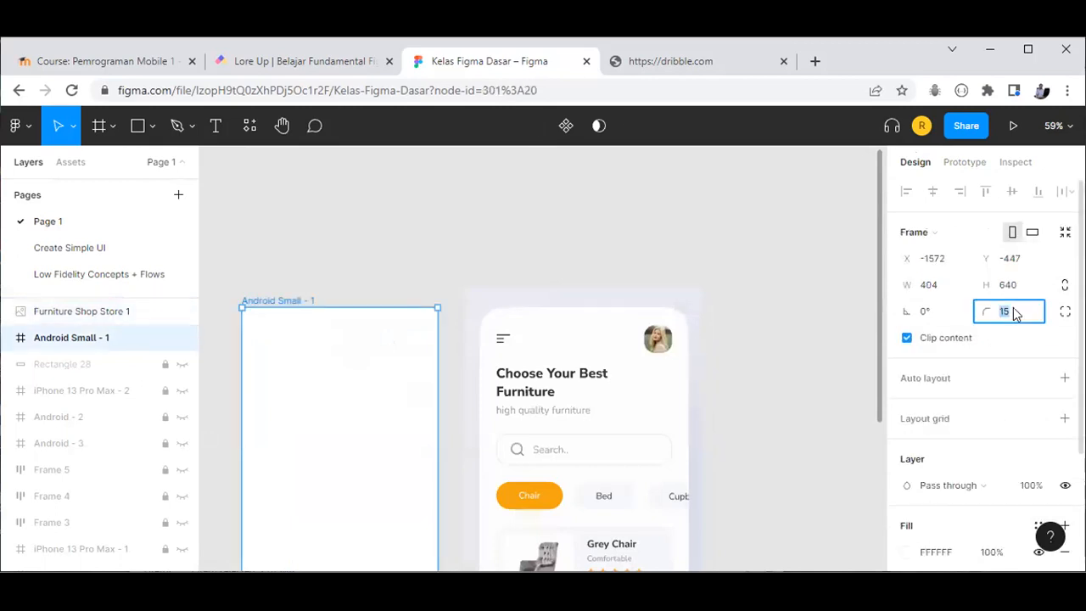
{"action": "type", "text": "10"}
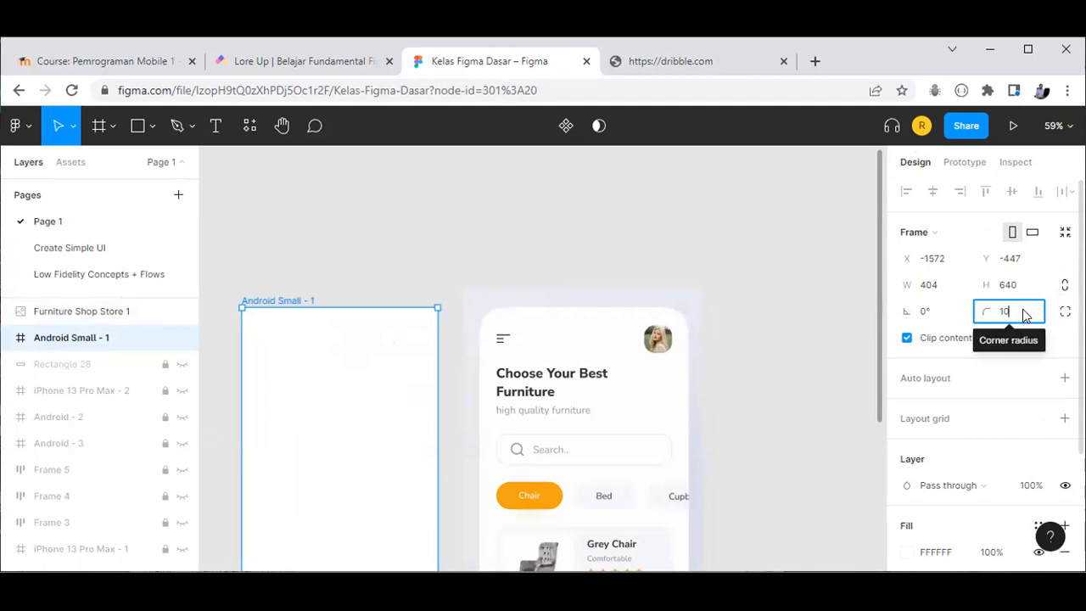
{"action": "type", "text": "0"}
{"action": "key", "text": "Return"}
{"action": "left_click", "coordinate": [1025, 316]}
{"action": "type", "text": "5"}
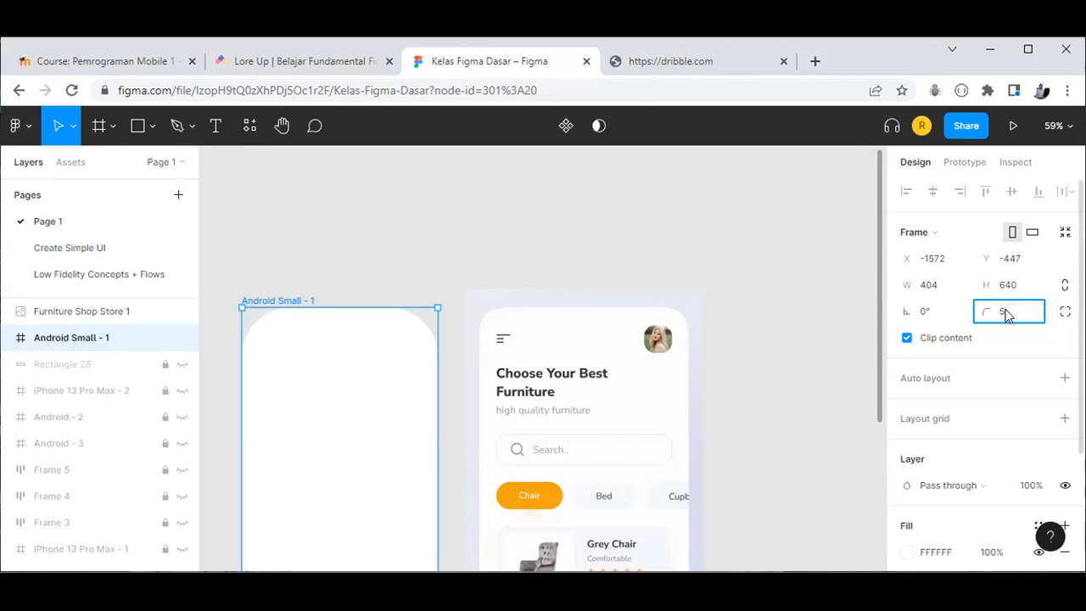
{"action": "type", "text": "0"}
{"action": "key", "text": "Return"}
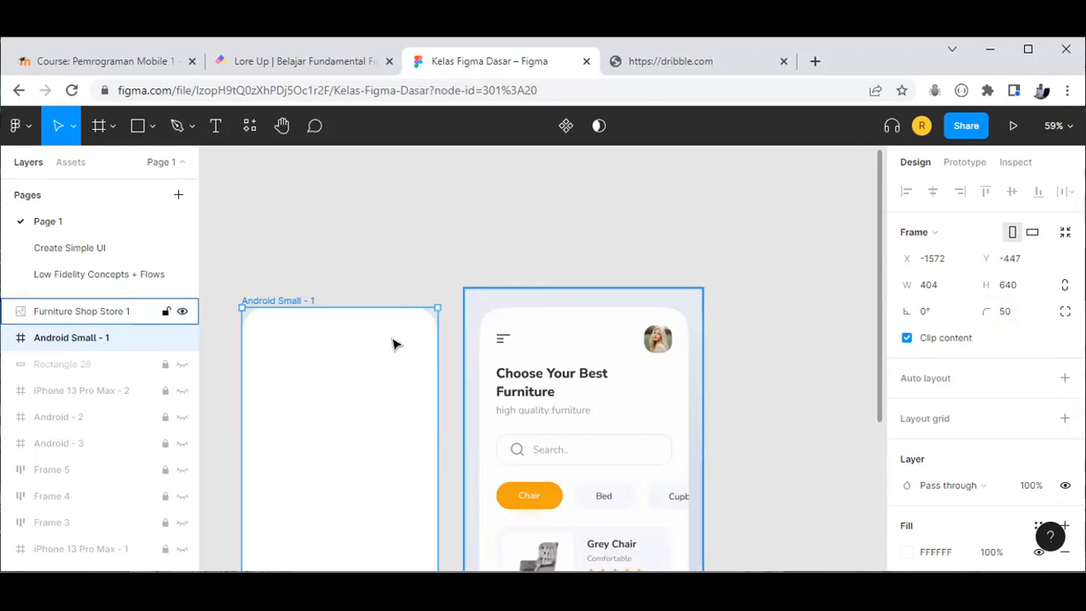
Step: Move the furniture image back out of the frame and set the frame's corner radius to 40
{"action": "left_click", "coordinate": [458, 271]}
{"action": "left_click_drag", "start_coordinate": [508, 337], "coordinate": [328, 342]}
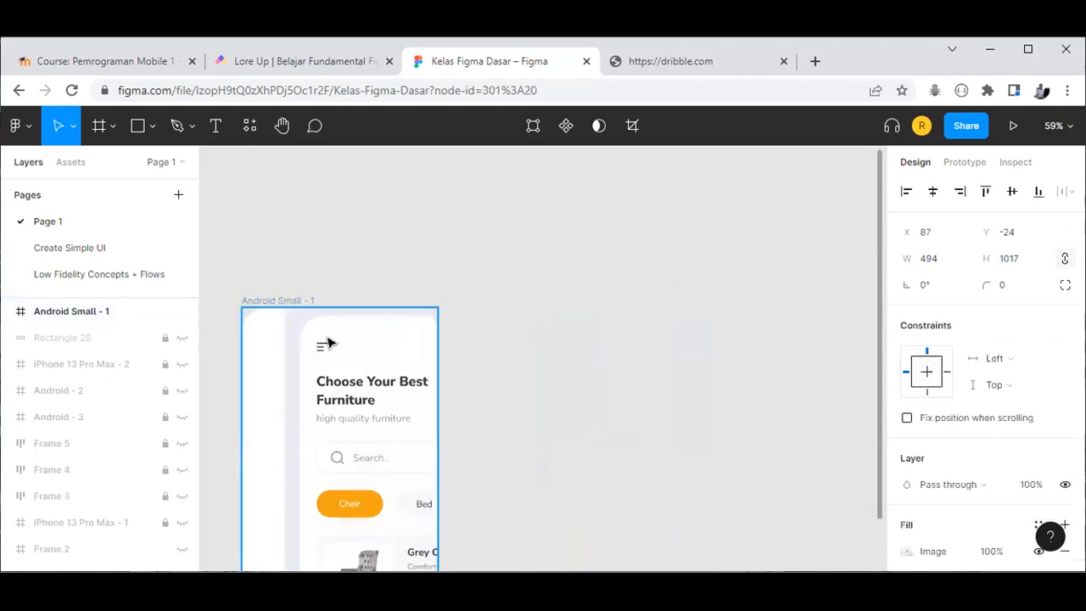
{"action": "left_click", "coordinate": [251, 358]}
{"action": "left_click_drag", "start_coordinate": [396, 369], "coordinate": [576, 371]}
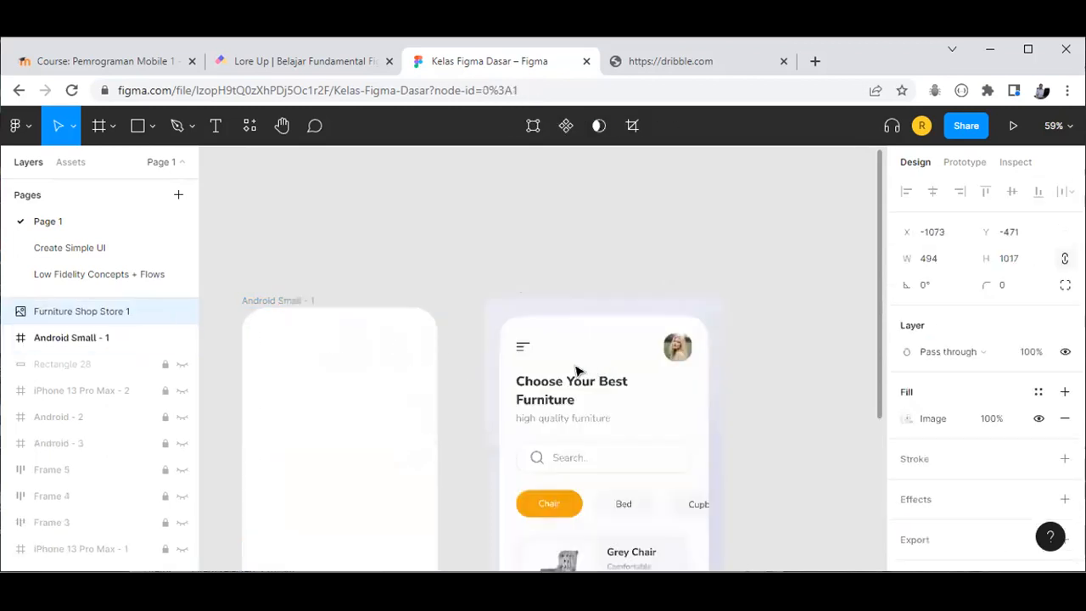
{"action": "left_click", "coordinate": [400, 351]}
{"action": "left_click", "coordinate": [1017, 313]}
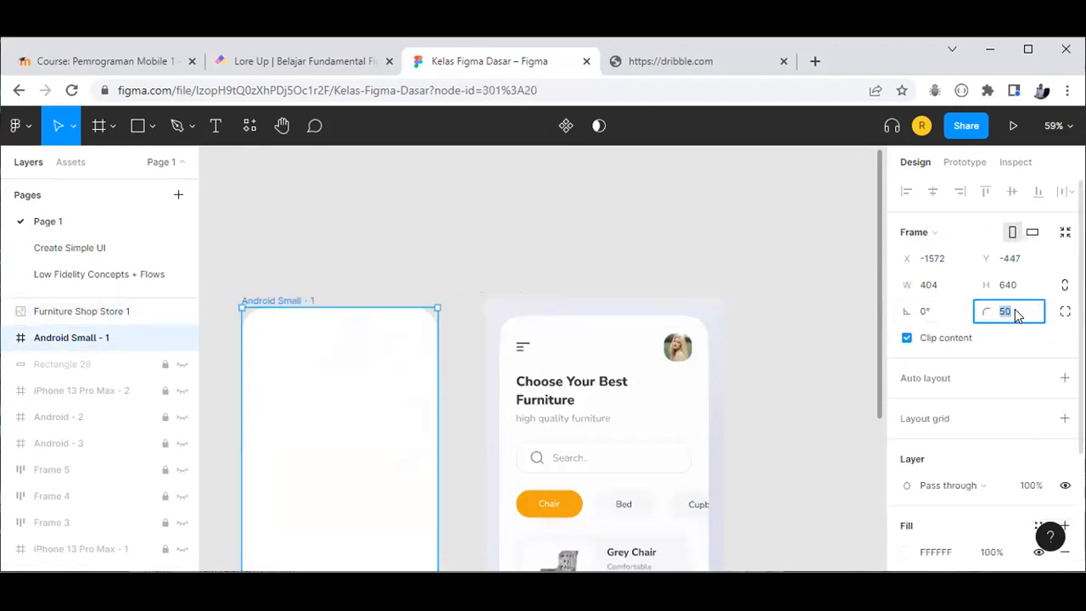
{"action": "type", "text": "40"}
{"action": "key", "text": "Return"}
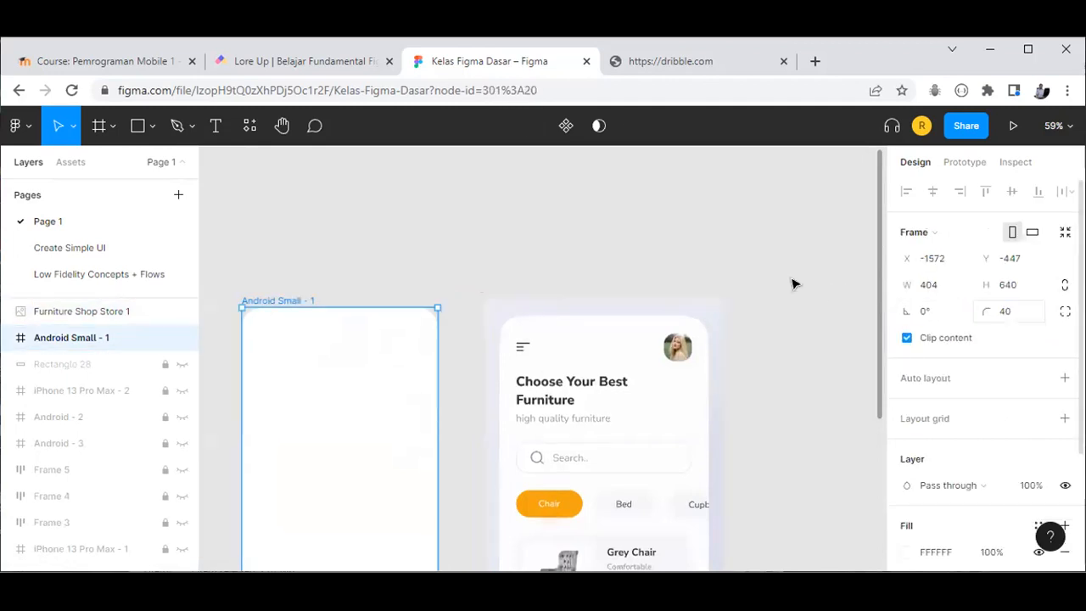
{"action": "left_click", "coordinate": [443, 322]}
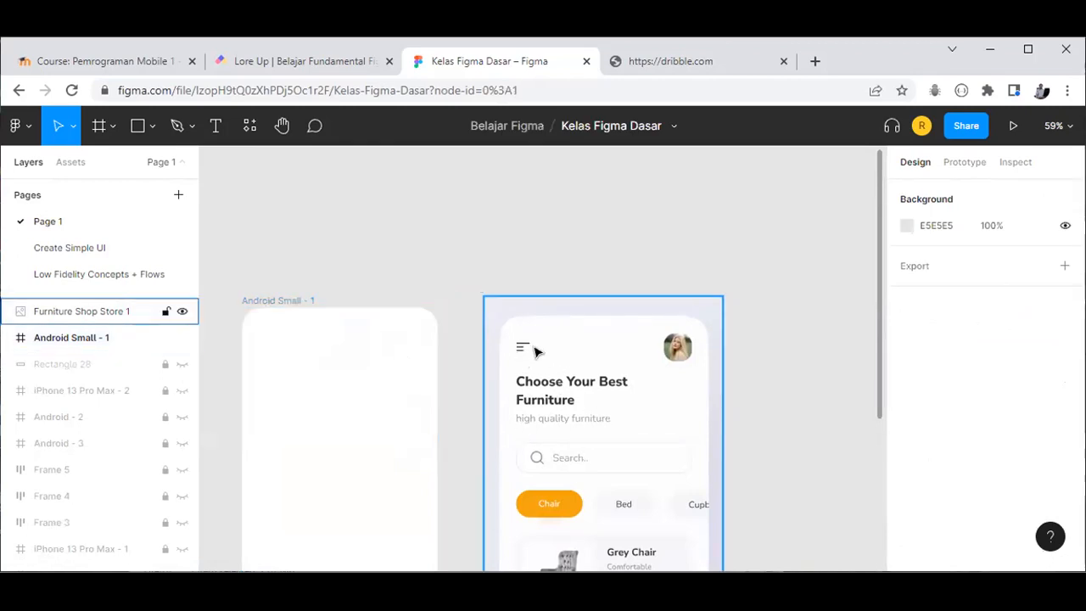
{"action": "scroll", "coordinate": [535, 351], "scroll_direction": "up", "scroll_amount": 1}
{"action": "scroll", "coordinate": [522, 356], "scroll_direction": "up", "scroll_amount": 2}
{"action": "scroll", "coordinate": [523, 356], "scroll_direction": "down", "scroll_amount": 3}
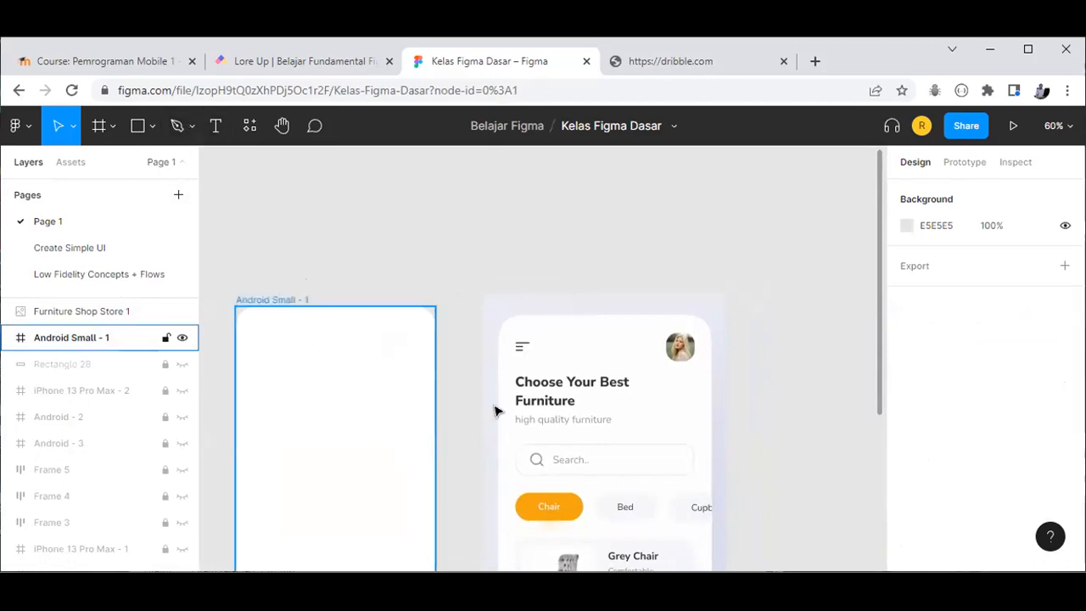
{"action": "left_click", "coordinate": [151, 131]}
Step: Draw a roughly 99-px horizontal 'Line 2' near the top of Android Small - 1
{"action": "left_click", "coordinate": [110, 185]}
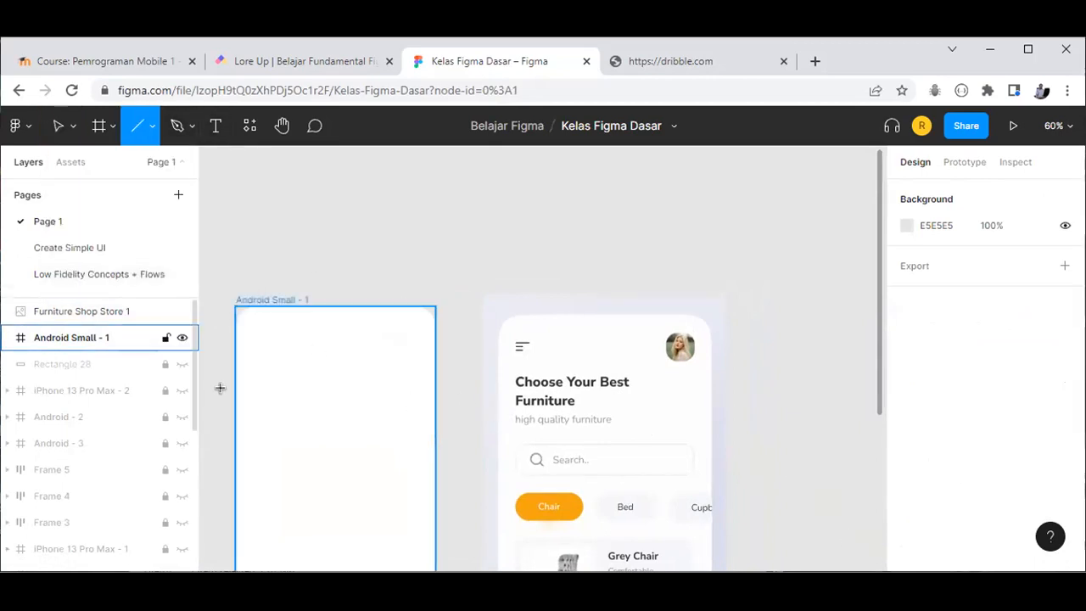
{"action": "mouse_move", "coordinate": [254, 334]}
{"action": "left_mouse_down"}
{"action": "mouse_move", "coordinate": [325, 335]}
{"action": "mouse_move", "coordinate": [296, 334]}
{"action": "left_mouse_up"}
{"action": "left_click", "coordinate": [292, 367]}
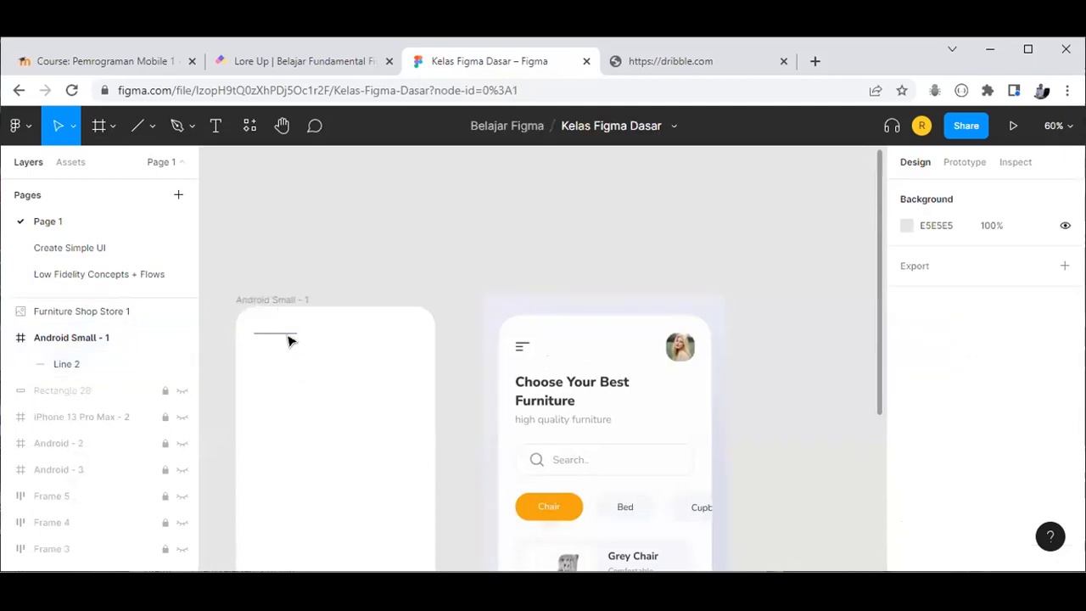
{"action": "left_click", "coordinate": [287, 334]}
{"action": "left_click", "coordinate": [271, 374]}
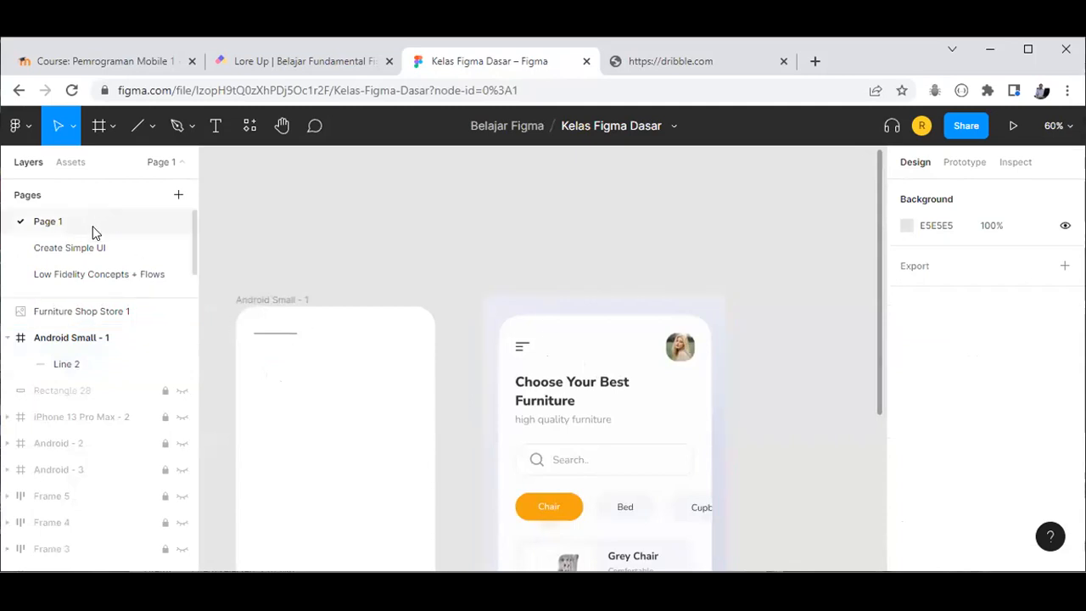
{"action": "left_click", "coordinate": [115, 127]}
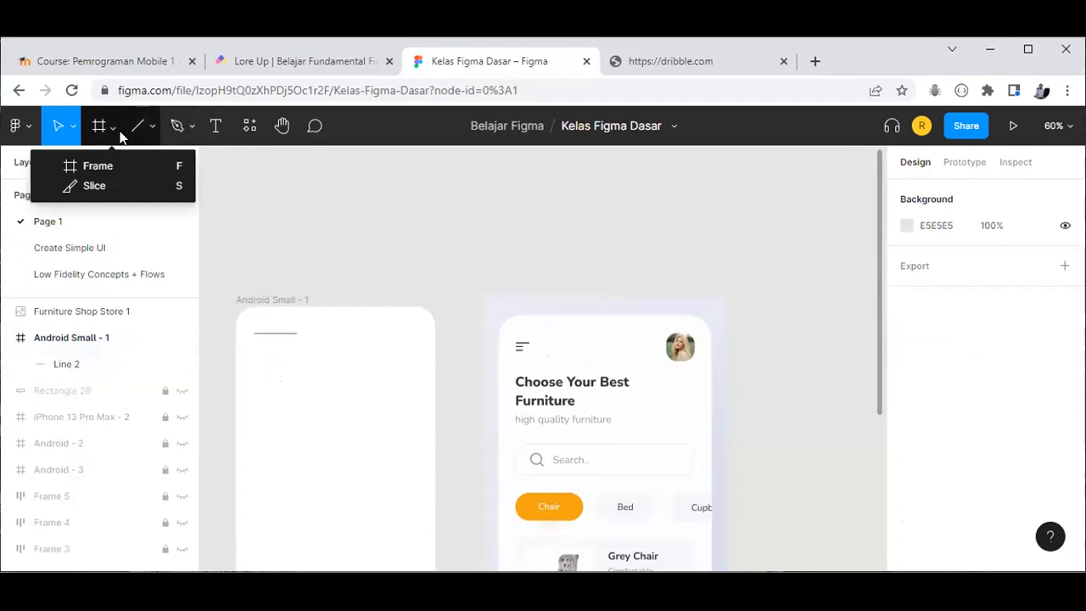
Step: Choose Place image… and browse from Pictures to the Downloads folder
{"action": "left_click", "coordinate": [153, 128]}
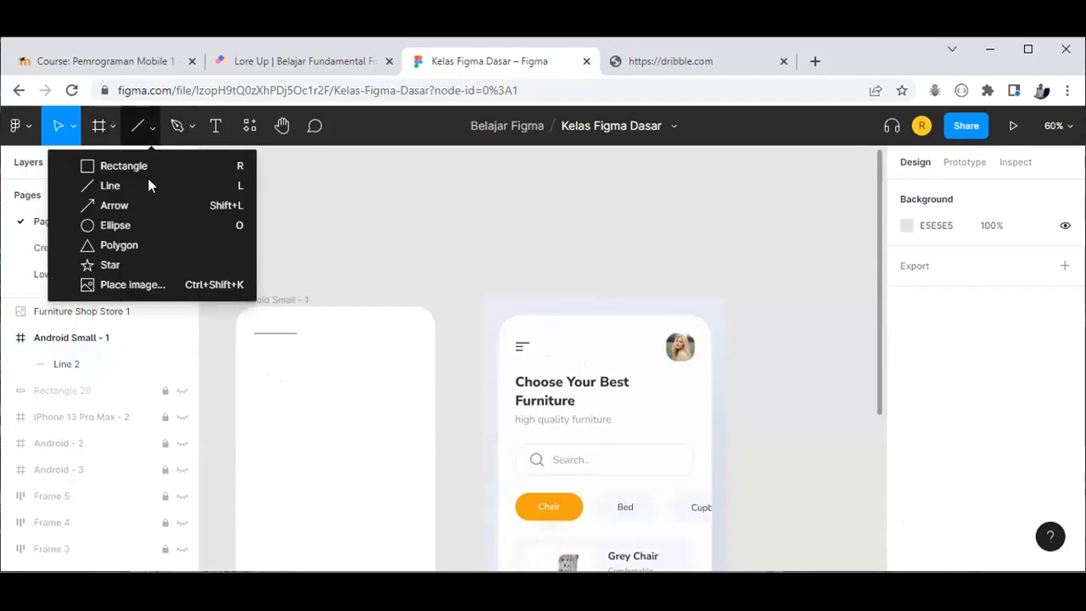
{"action": "left_click", "coordinate": [142, 285]}
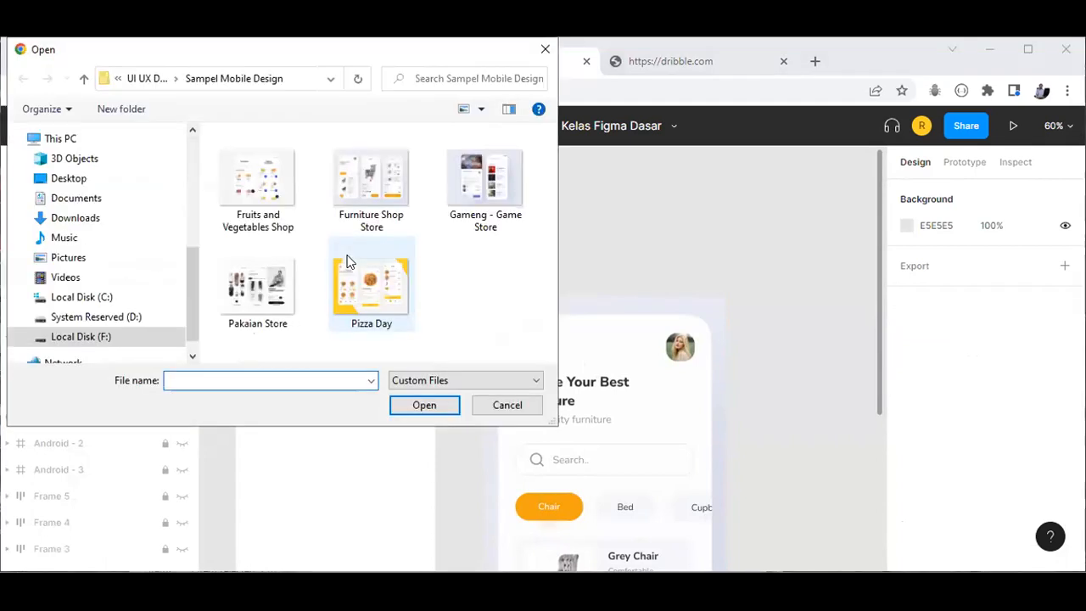
{"action": "left_click", "coordinate": [66, 259]}
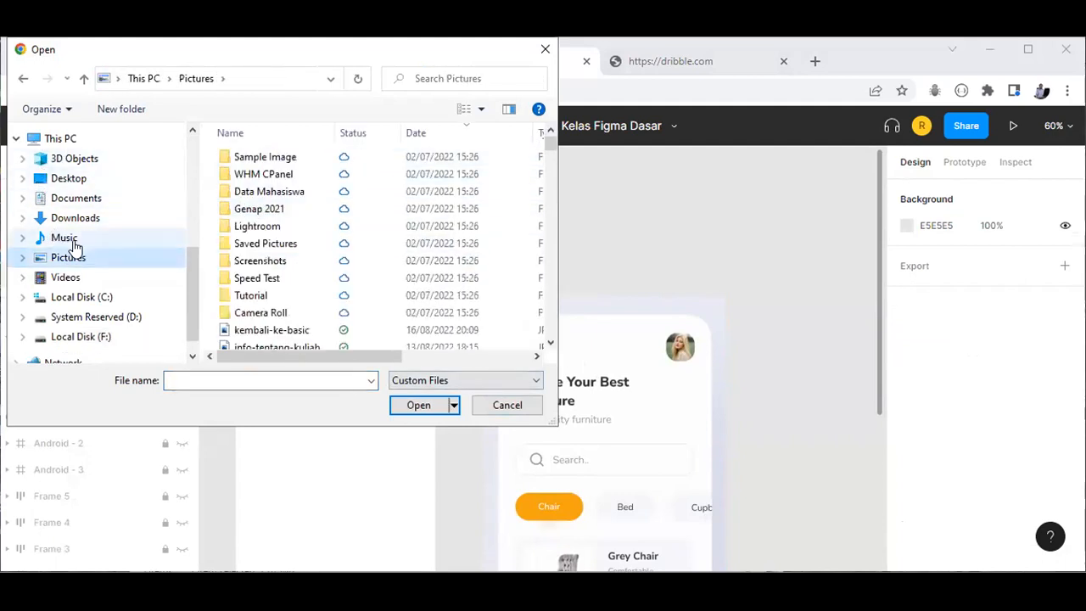
{"action": "scroll", "coordinate": [74, 240], "scroll_direction": "up", "scroll_amount": 2}
{"action": "scroll", "coordinate": [77, 231], "scroll_direction": "up", "scroll_amount": 5}
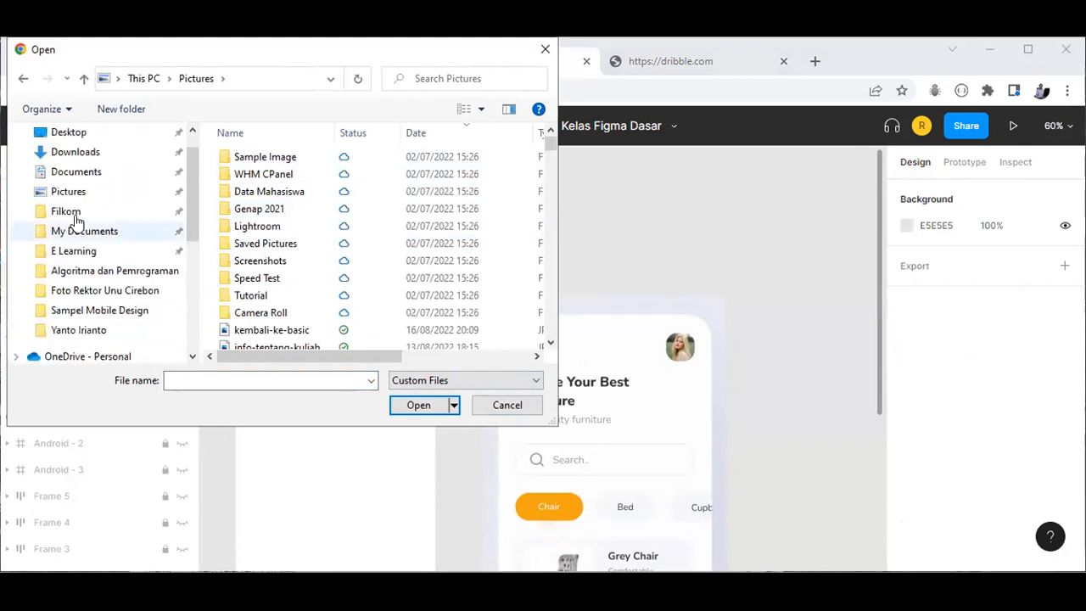
{"action": "left_click", "coordinate": [75, 152]}
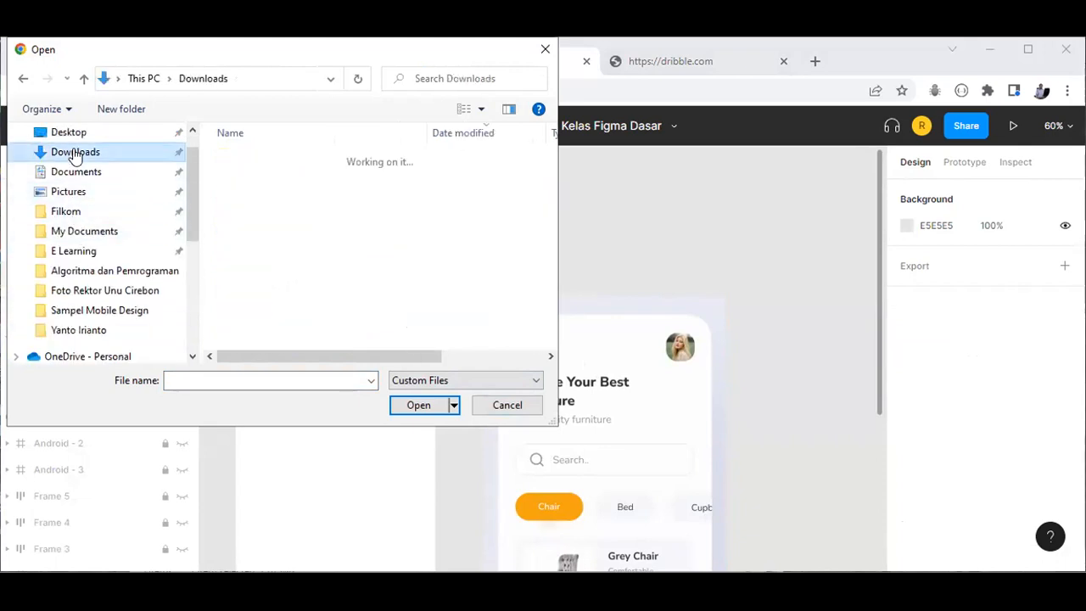
Step: Find the portrait photo in Downloads and open it for placing
{"action": "scroll", "coordinate": [376, 258], "scroll_direction": "down", "scroll_amount": 2}
{"action": "scroll", "coordinate": [376, 261], "scroll_direction": "down", "scroll_amount": 1}
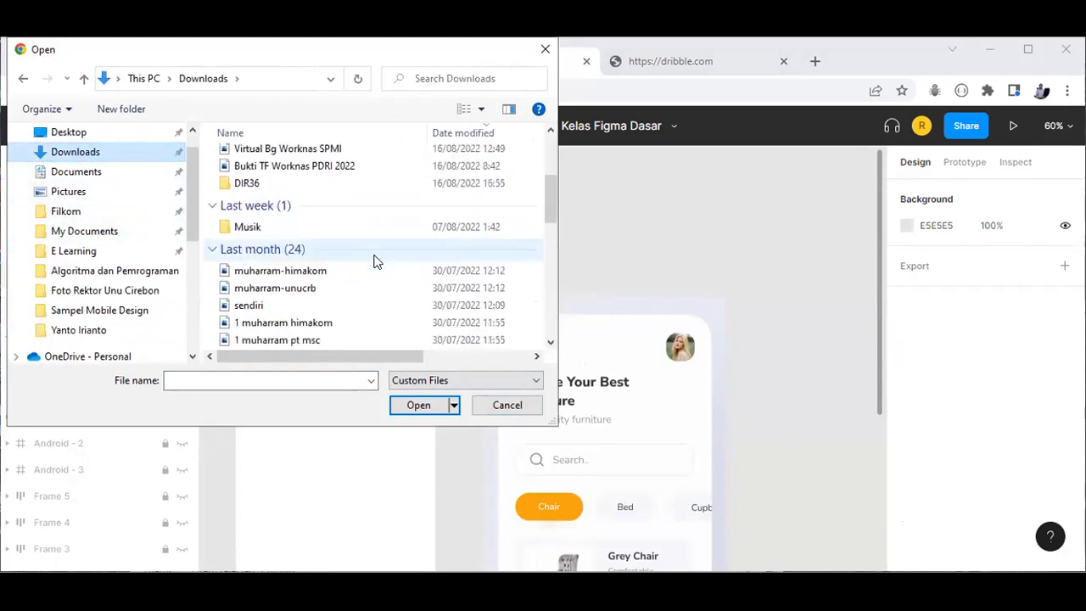
{"action": "scroll", "coordinate": [376, 262], "scroll_direction": "down", "scroll_amount": 5}
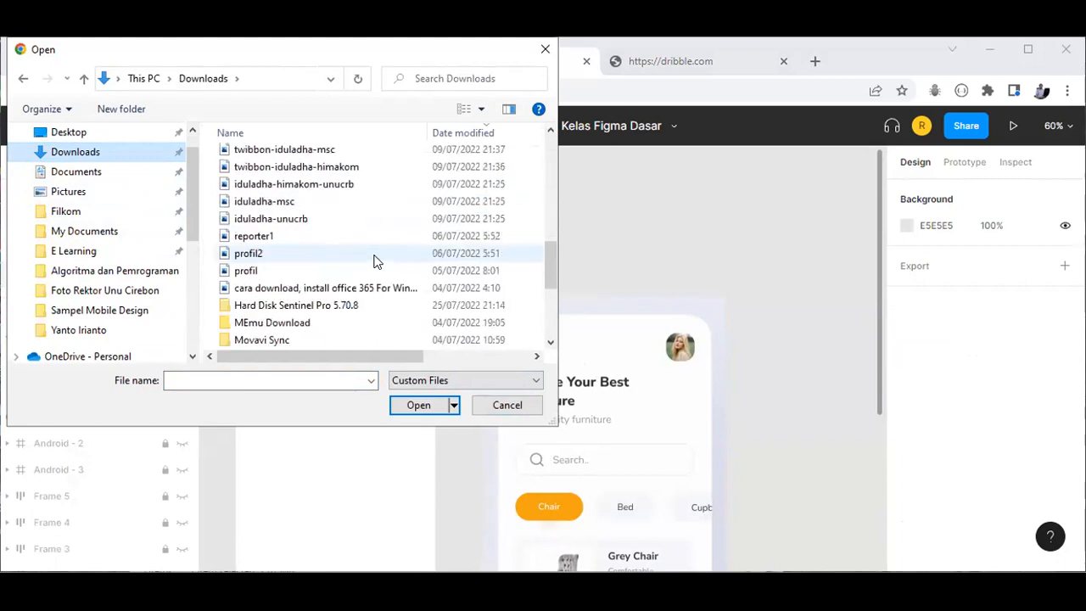
{"action": "scroll", "coordinate": [376, 261], "scroll_direction": "up", "scroll_amount": 4}
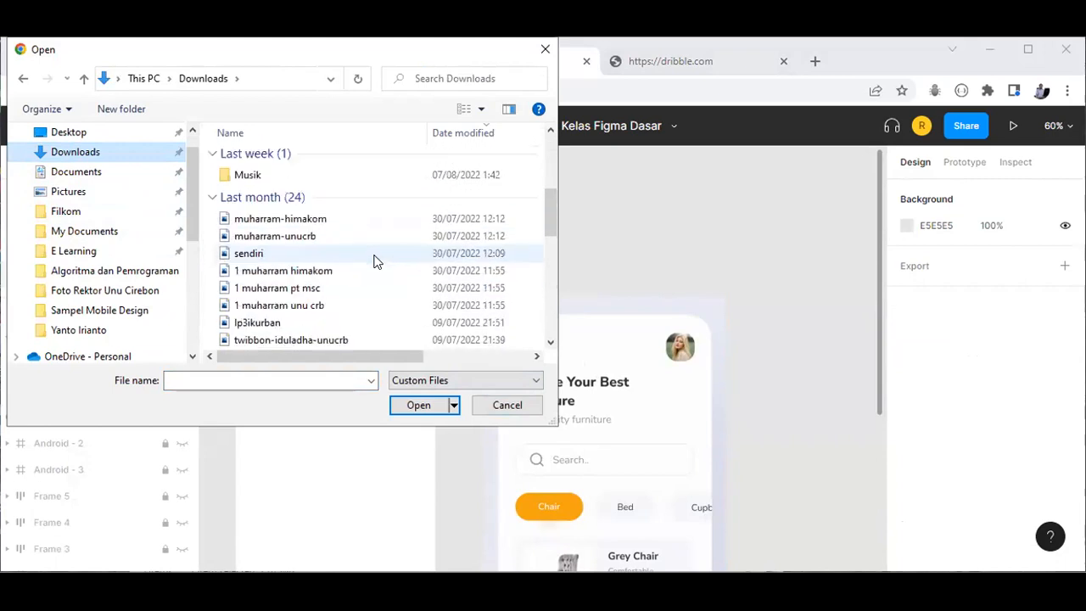
{"action": "scroll", "coordinate": [376, 262], "scroll_direction": "down", "scroll_amount": 9}
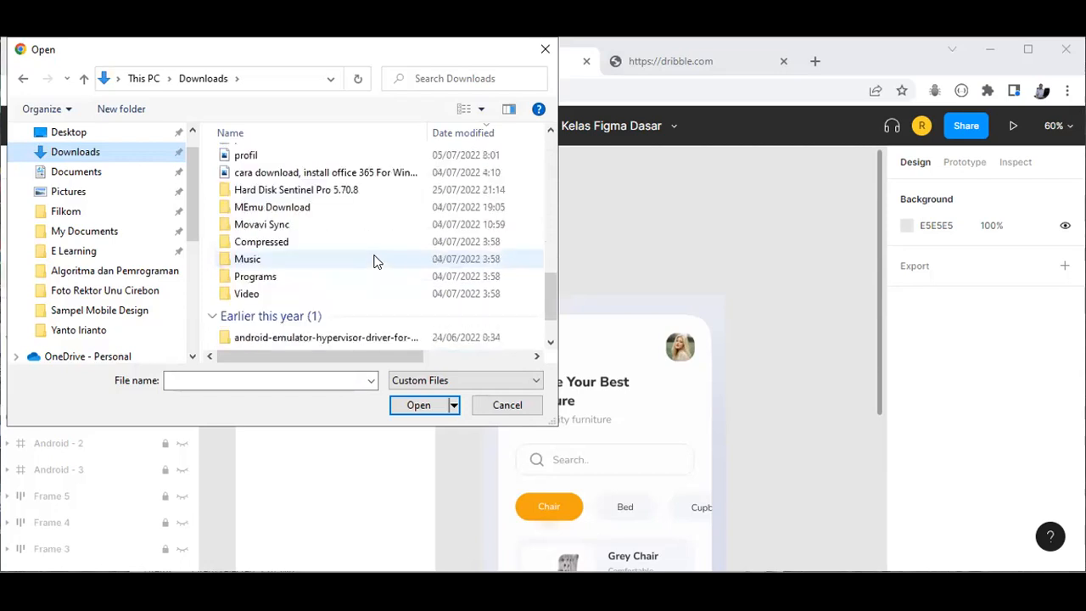
{"action": "scroll", "coordinate": [376, 261], "scroll_direction": "up", "scroll_amount": 5}
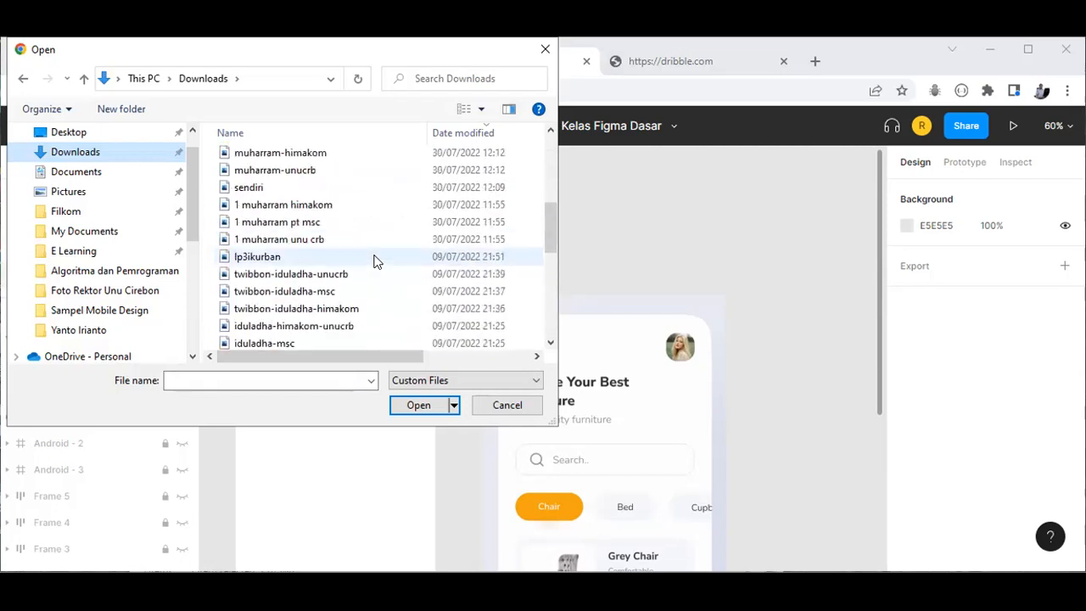
{"action": "scroll", "coordinate": [375, 261], "scroll_direction": "up", "scroll_amount": 2}
{"action": "scroll", "coordinate": [376, 262], "scroll_direction": "up", "scroll_amount": 2}
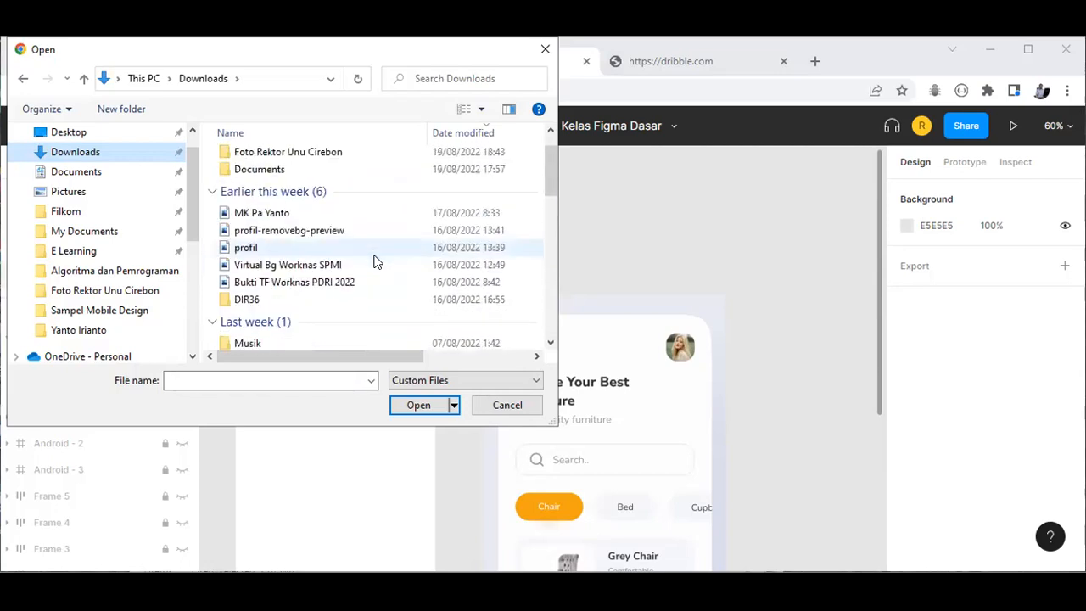
{"action": "scroll", "coordinate": [376, 262], "scroll_direction": "up", "scroll_amount": 1}
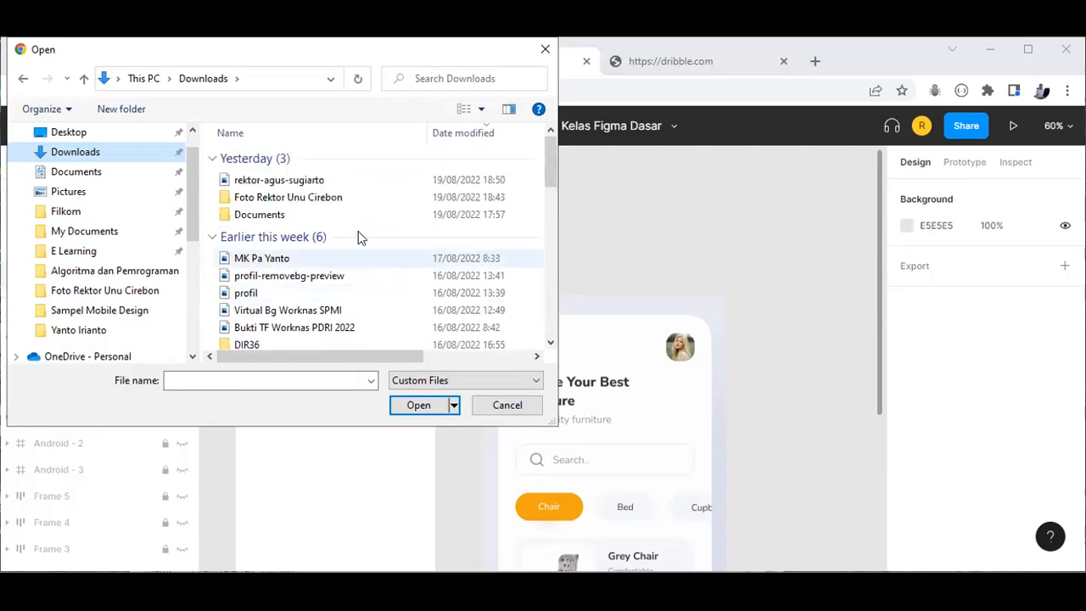
{"action": "left_click", "coordinate": [277, 179]}
{"action": "double_click", "coordinate": [278, 179]}
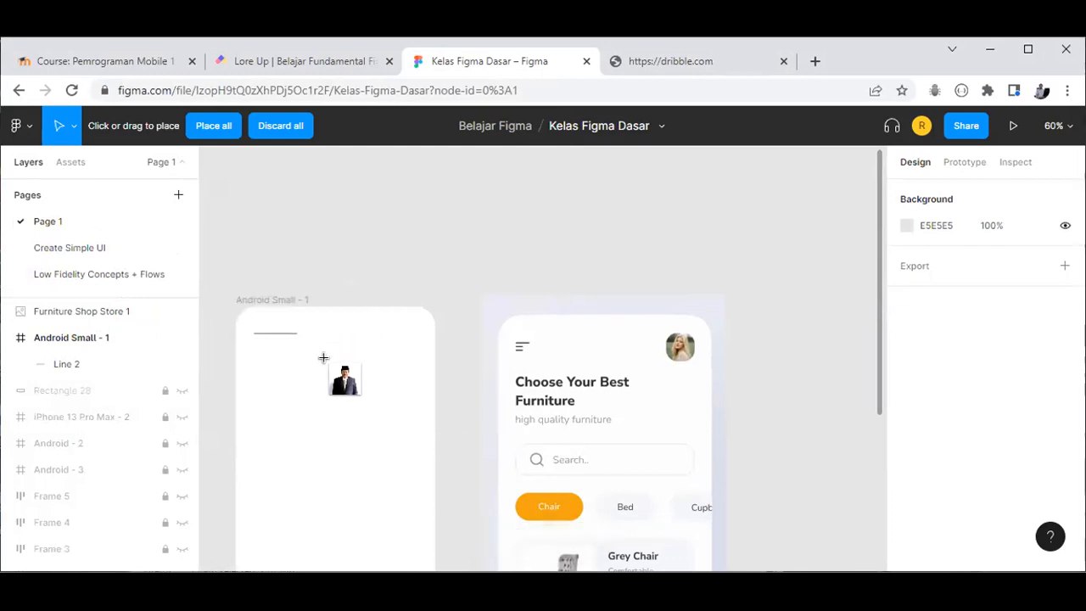
Step: Place the portrait photo inside Android Small - 1 and give it a 30 corner radius
{"action": "left_click", "coordinate": [334, 398]}
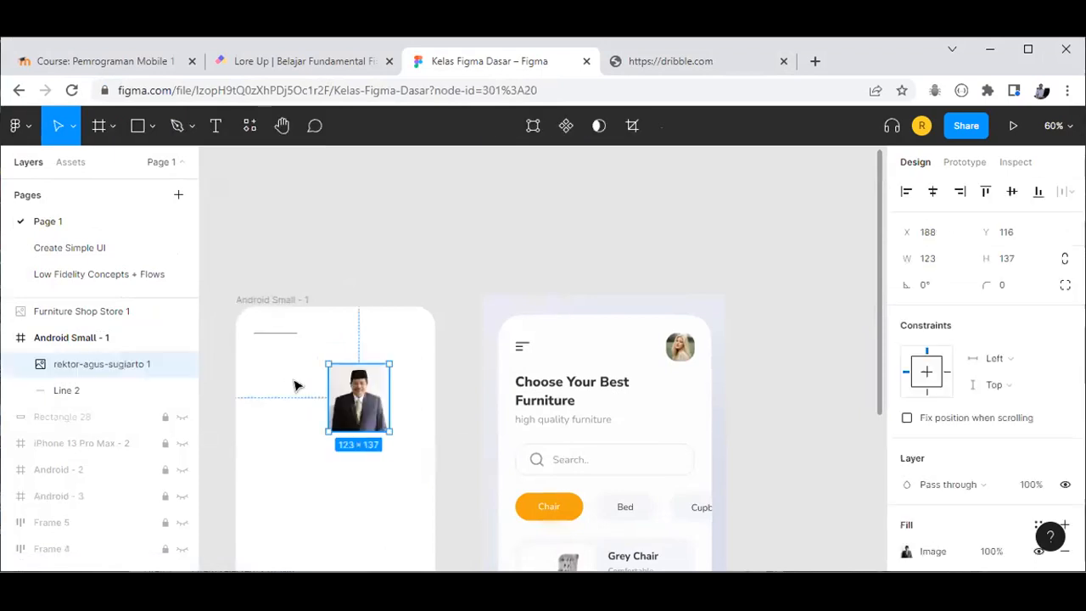
{"action": "left_click", "coordinate": [296, 385]}
{"action": "left_click", "coordinate": [347, 398]}
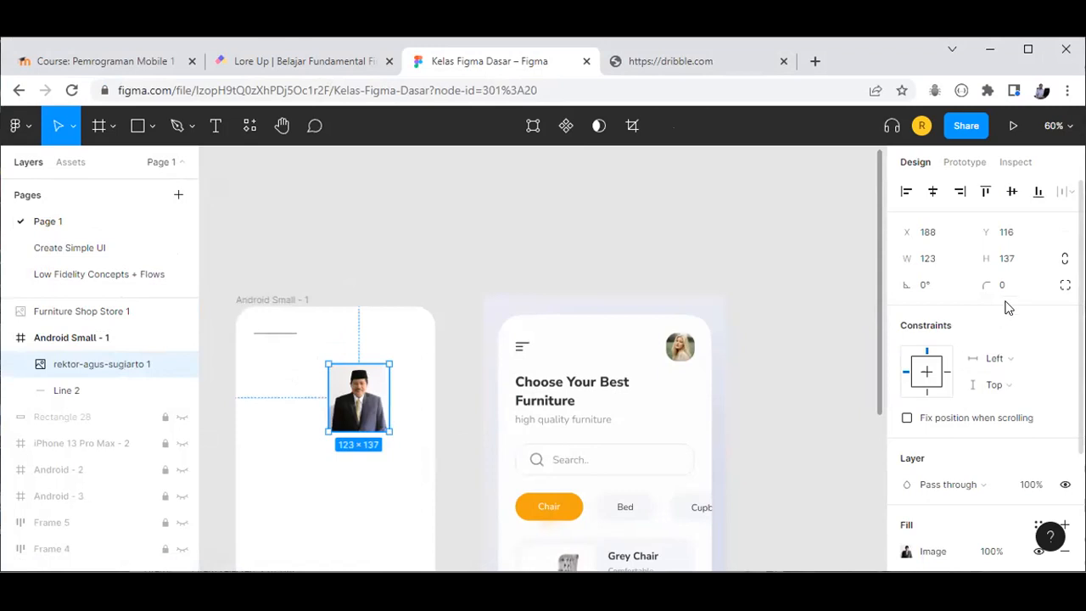
{"action": "type", "text": "30"}
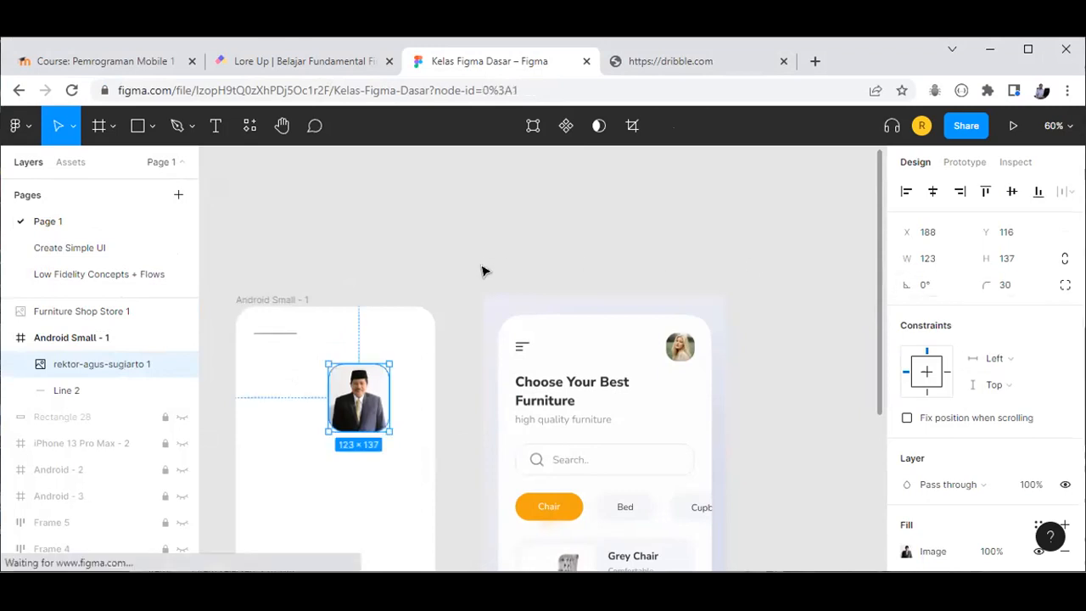
{"action": "left_click", "coordinate": [338, 450]}
Step: Shrink the photo to 77×86 by dragging its corner
{"action": "left_click", "coordinate": [341, 408]}
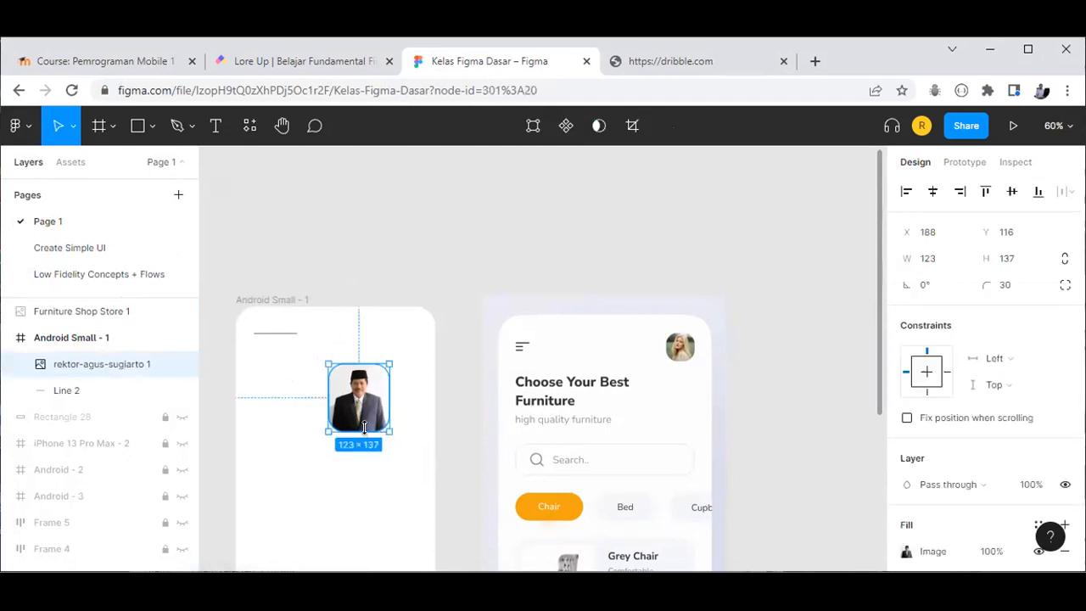
{"action": "scroll", "coordinate": [365, 427], "scroll_direction": "up", "scroll_amount": 5}
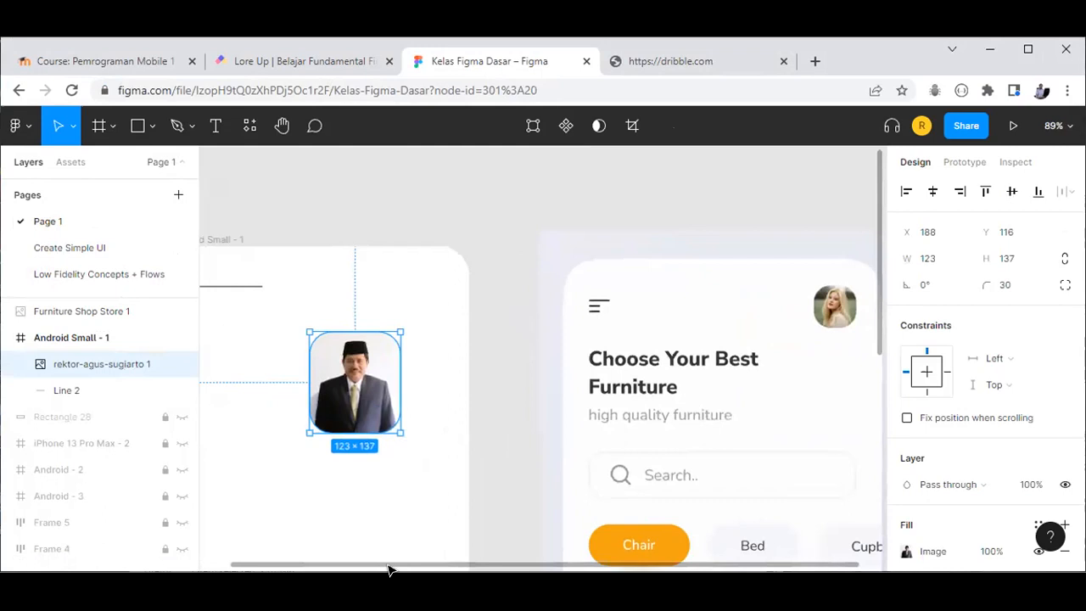
{"action": "left_click_drag", "start_coordinate": [387, 570], "coordinate": [363, 570]}
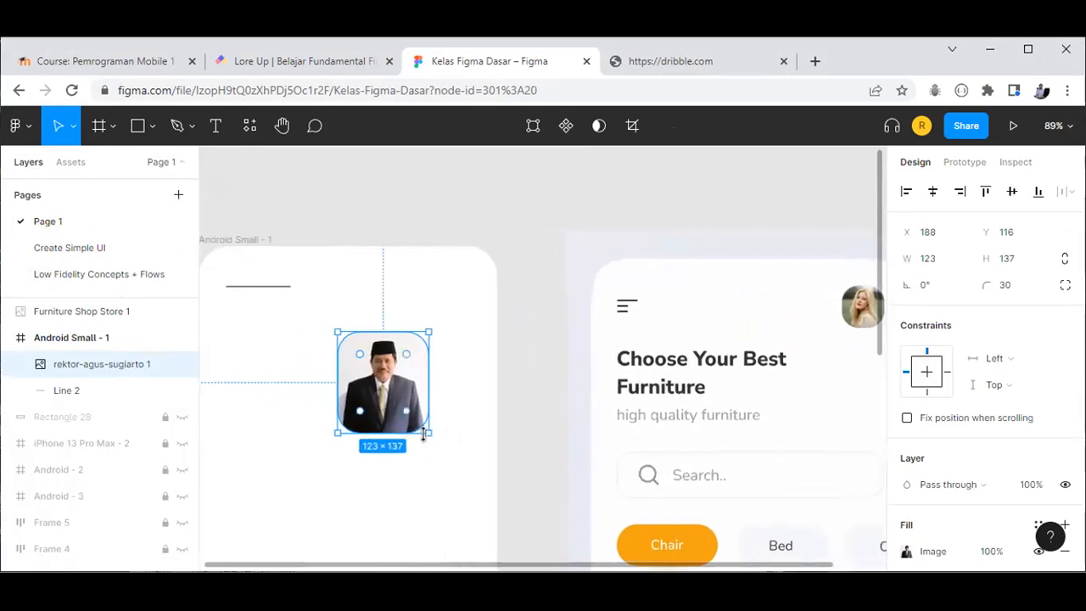
{"action": "left_click_drag", "start_coordinate": [429, 433], "coordinate": [428, 432]}
{"action": "left_click", "coordinate": [431, 403]}
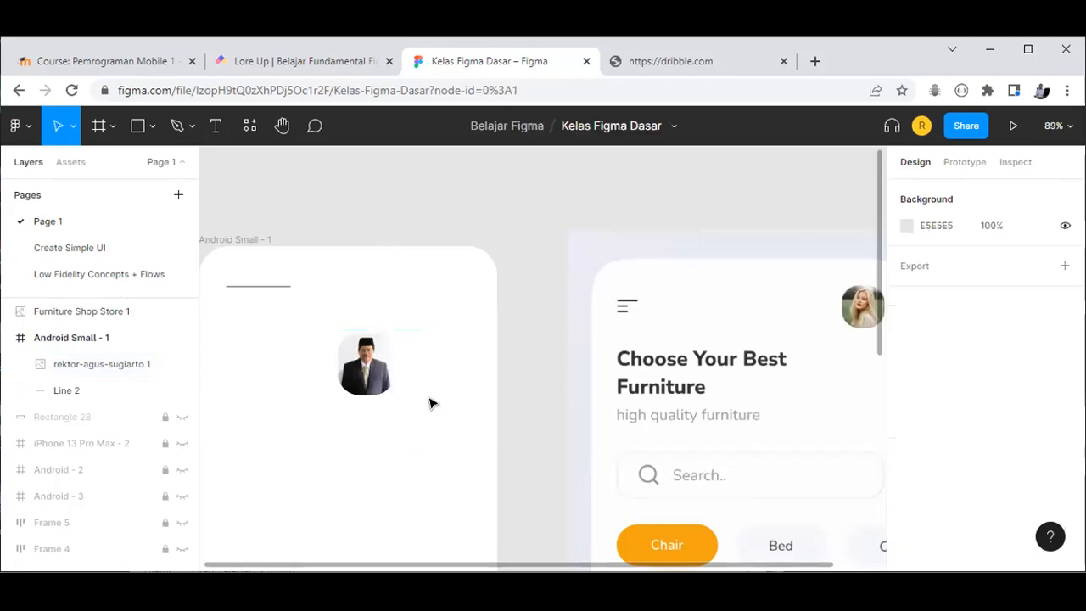
Step: Move the 77×86 photo to the frame's top-right corner and check its properties
{"action": "left_click", "coordinate": [370, 379]}
{"action": "left_click", "coordinate": [363, 382]}
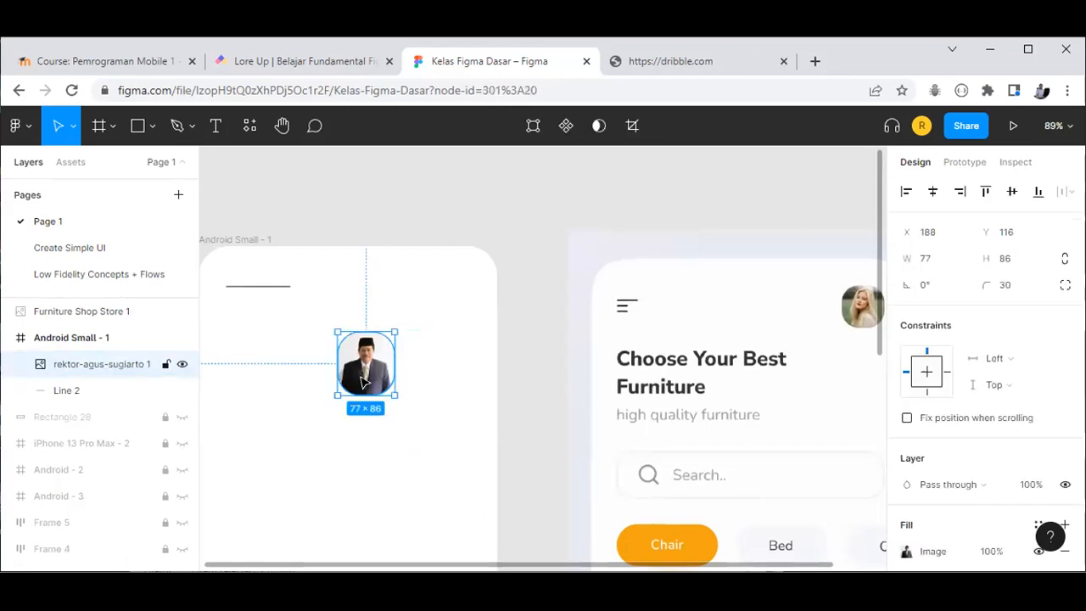
{"action": "scroll", "coordinate": [374, 363], "scroll_direction": "up", "scroll_amount": 3}
{"action": "left_click_drag", "start_coordinate": [357, 396], "coordinate": [448, 370]}
{"action": "scroll", "coordinate": [458, 374], "scroll_direction": "down", "scroll_amount": 2}
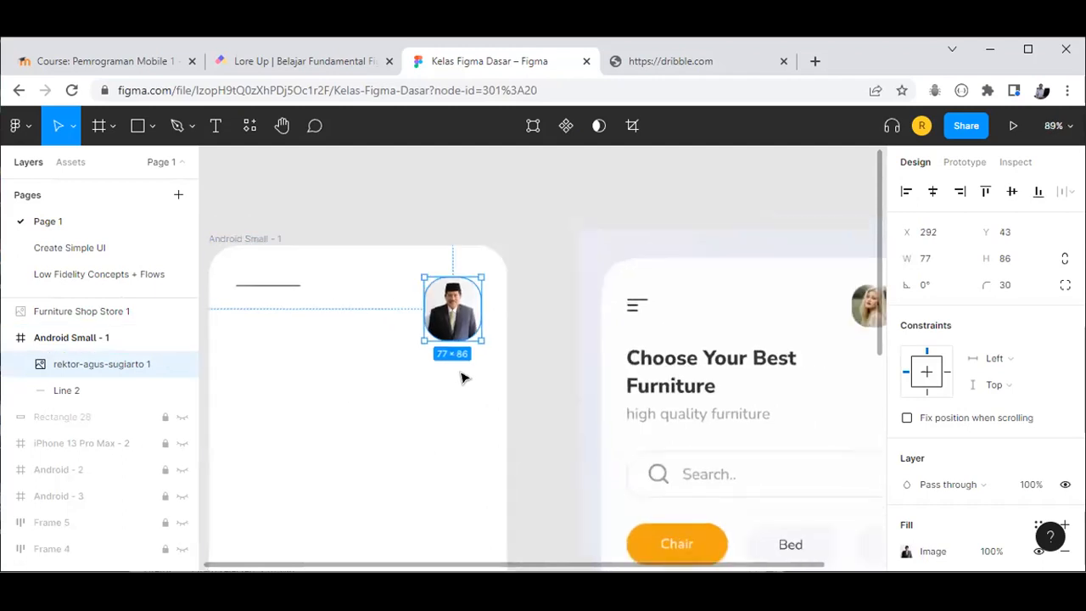
{"action": "scroll", "coordinate": [736, 449], "scroll_direction": "down", "scroll_amount": 1}
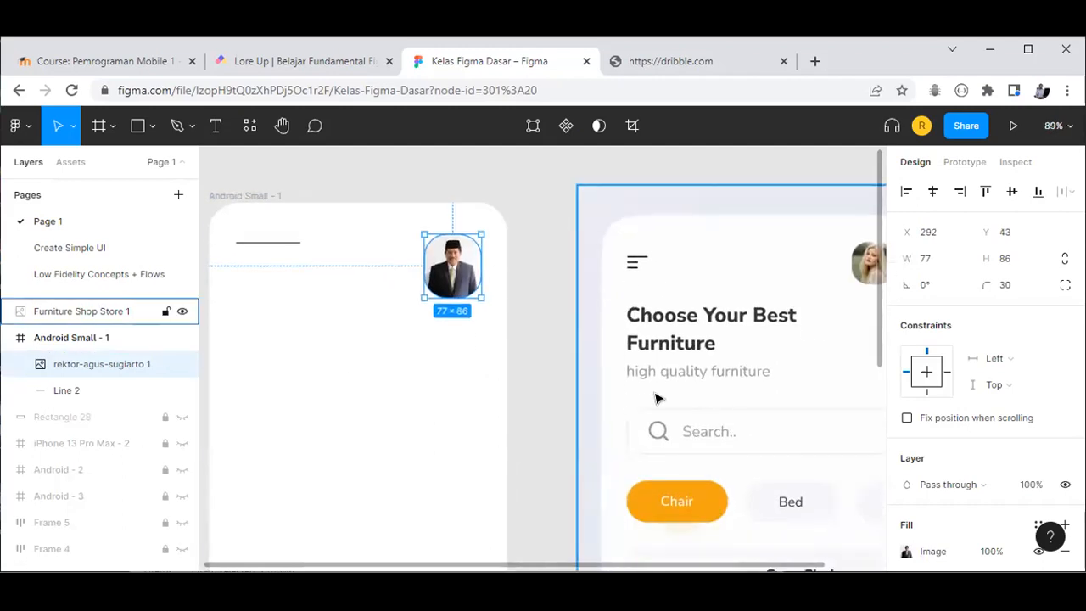
{"action": "scroll", "coordinate": [670, 504], "scroll_direction": "down", "scroll_amount": 5}
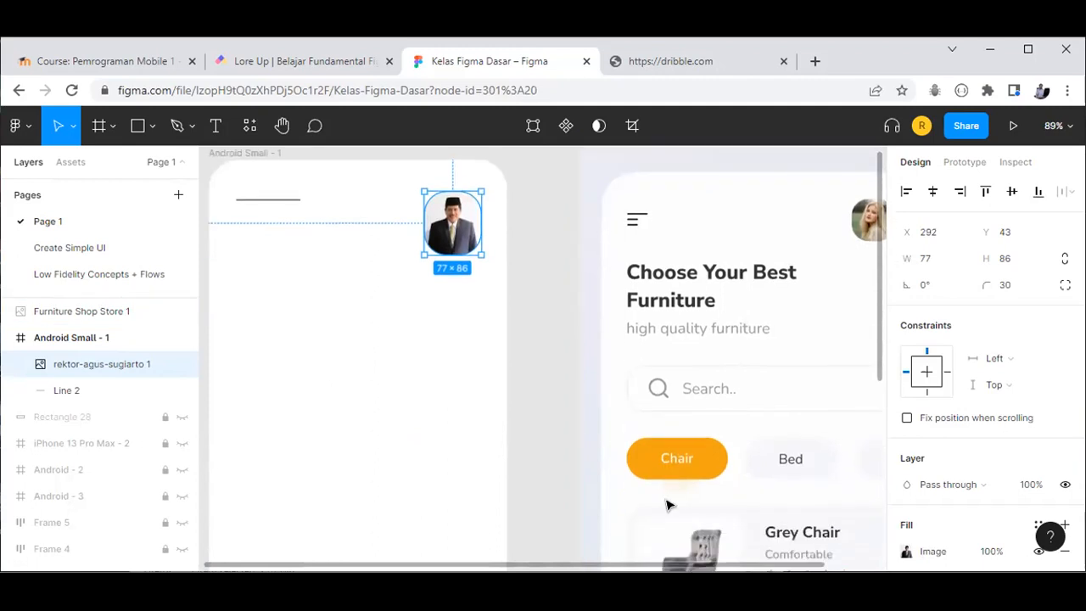
{"action": "scroll", "coordinate": [698, 453], "scroll_direction": "up", "scroll_amount": 2}
{"action": "scroll", "coordinate": [698, 469], "scroll_direction": "up", "scroll_amount": 1}
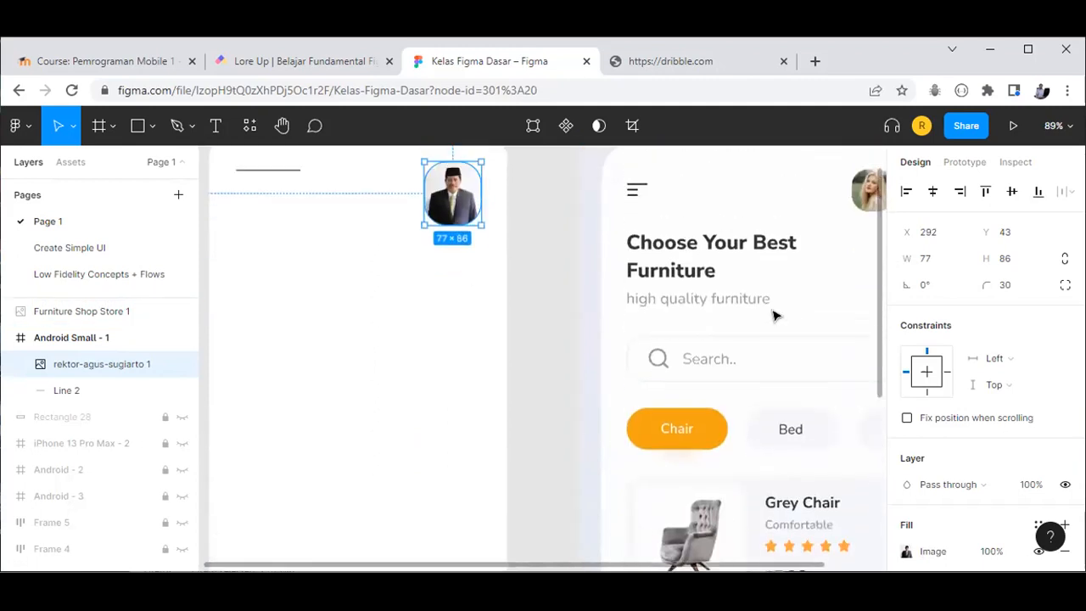
{"action": "left_click", "coordinate": [419, 329]}
{"action": "scroll", "coordinate": [419, 329], "scroll_direction": "up", "scroll_amount": 1}
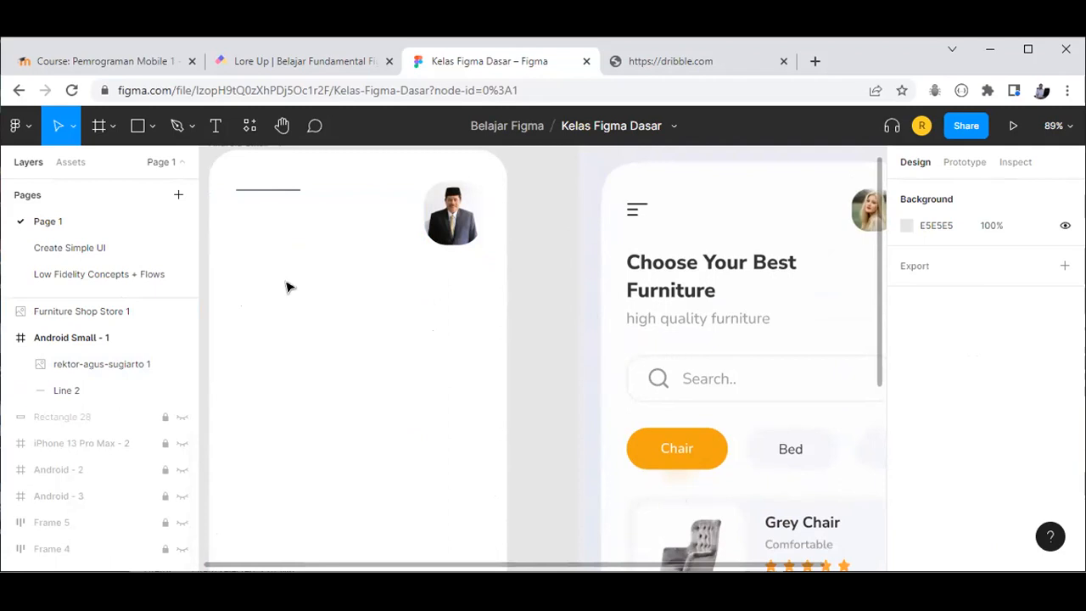
{"action": "left_click", "coordinate": [451, 219]}
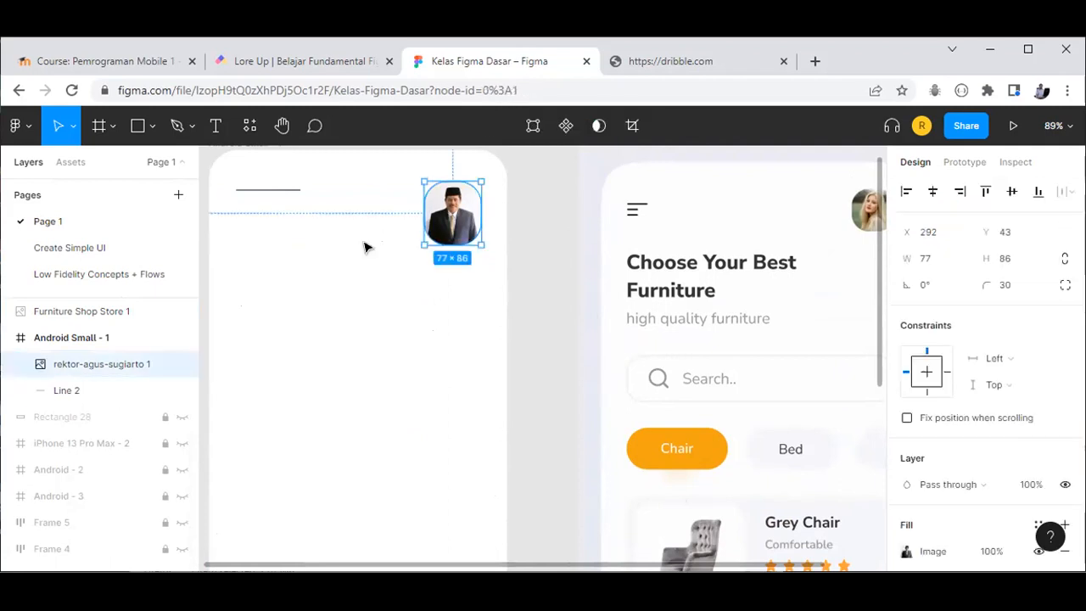
{"action": "left_click", "coordinate": [367, 247]}
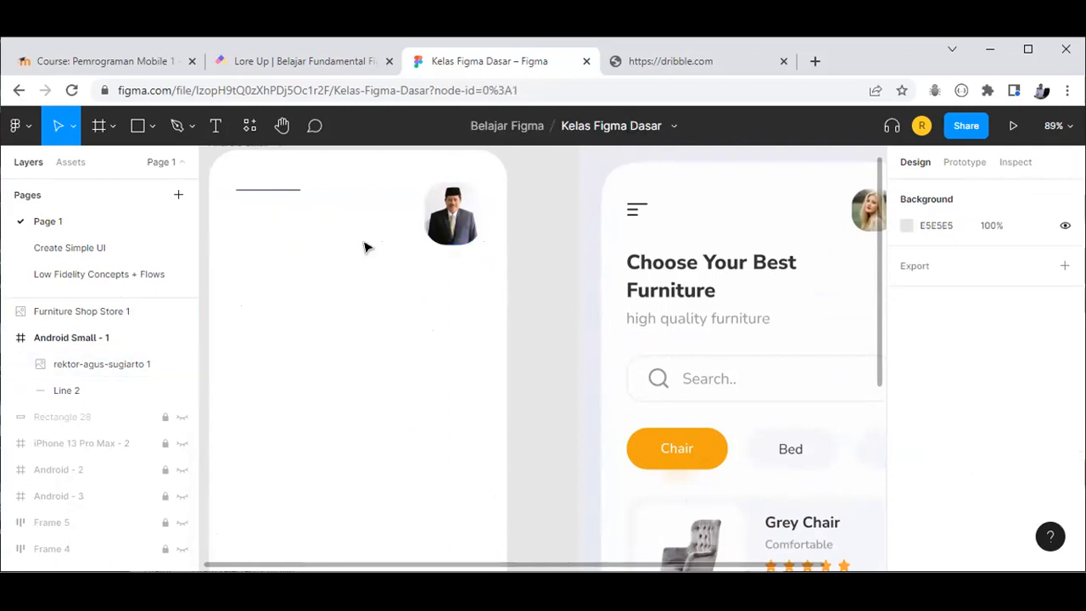
Step: Draw a 209×156 'Rectangle 30' in the frame and open its fill colour settings
{"action": "left_click", "coordinate": [136, 124]}
{"action": "left_click_drag", "start_coordinate": [298, 272], "coordinate": [453, 386]}
{"action": "left_click", "coordinate": [402, 411]}
{"action": "left_click", "coordinate": [376, 343]}
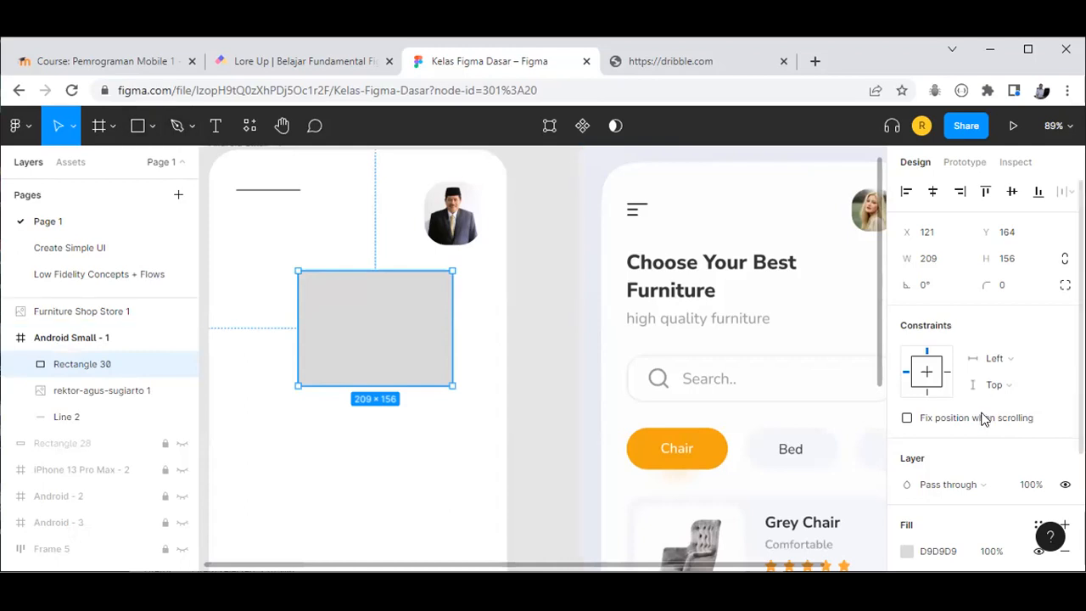
{"action": "scroll", "coordinate": [988, 427], "scroll_direction": "down", "scroll_amount": 2}
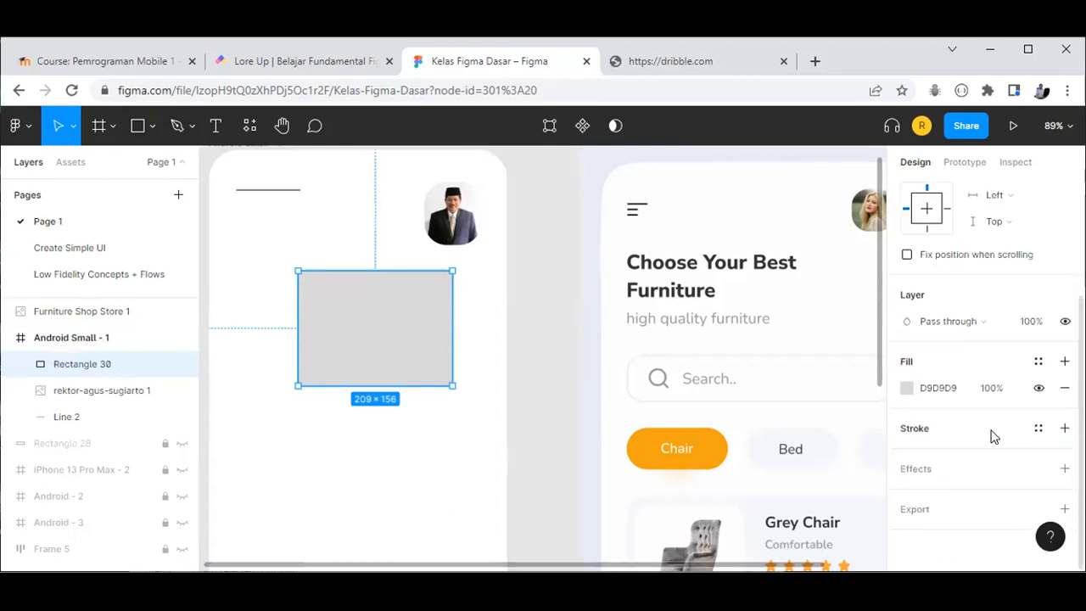
{"action": "left_click", "coordinate": [906, 388]}
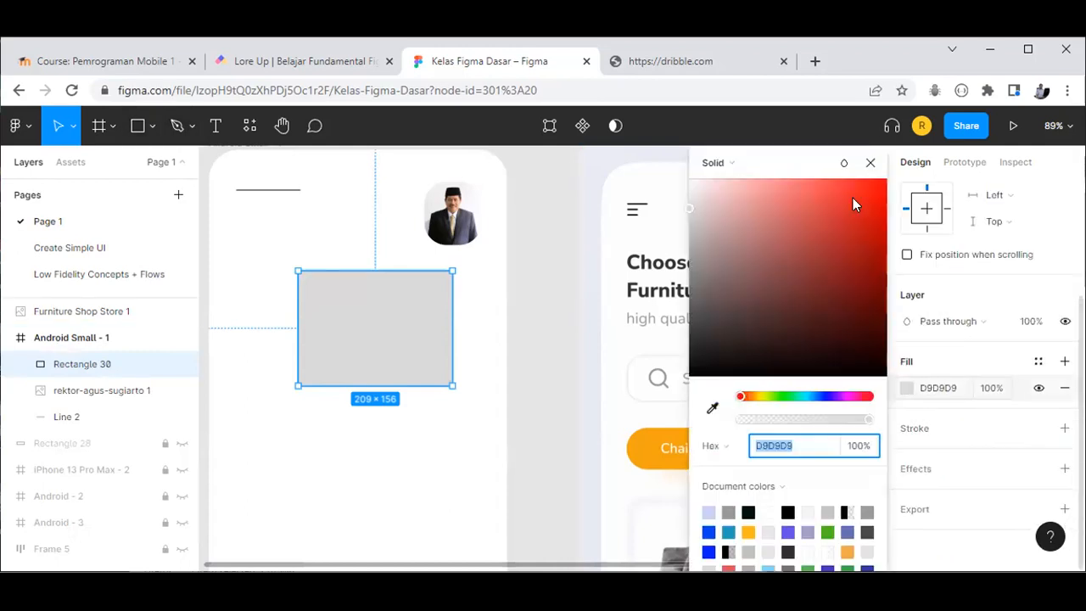
Step: Change Rectangle 30's fill type to Image
{"action": "left_click", "coordinate": [734, 165]}
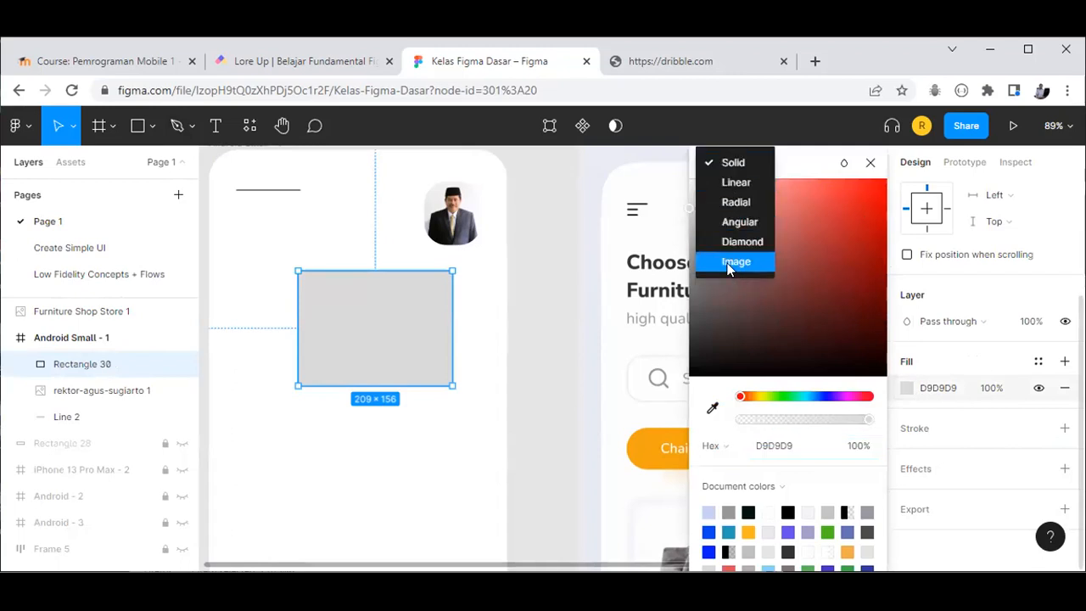
{"action": "left_click", "coordinate": [728, 261]}
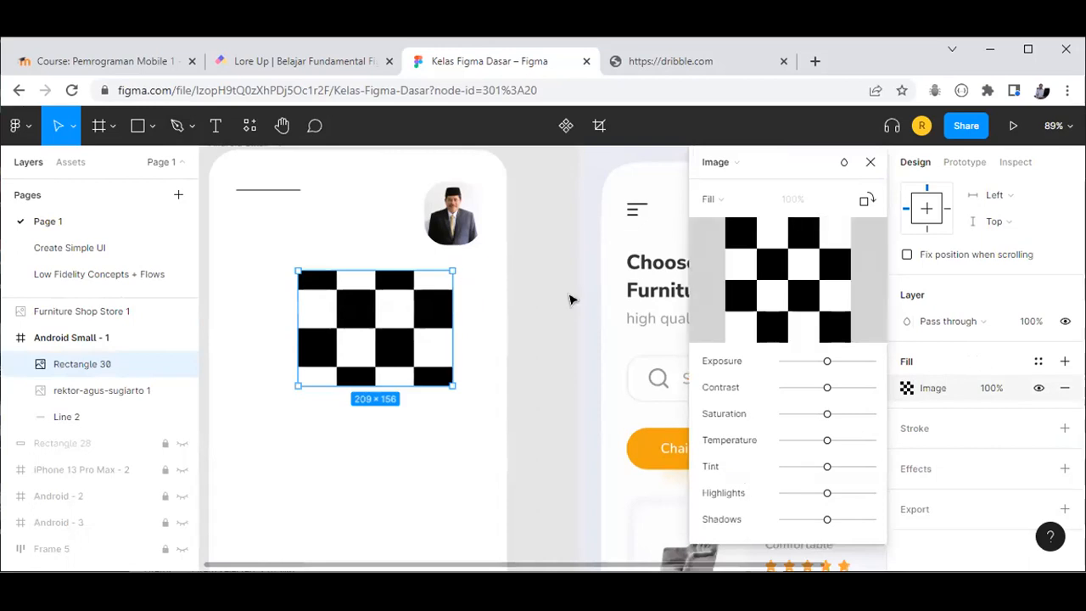
{"action": "mouse_move", "coordinate": [774, 281]}
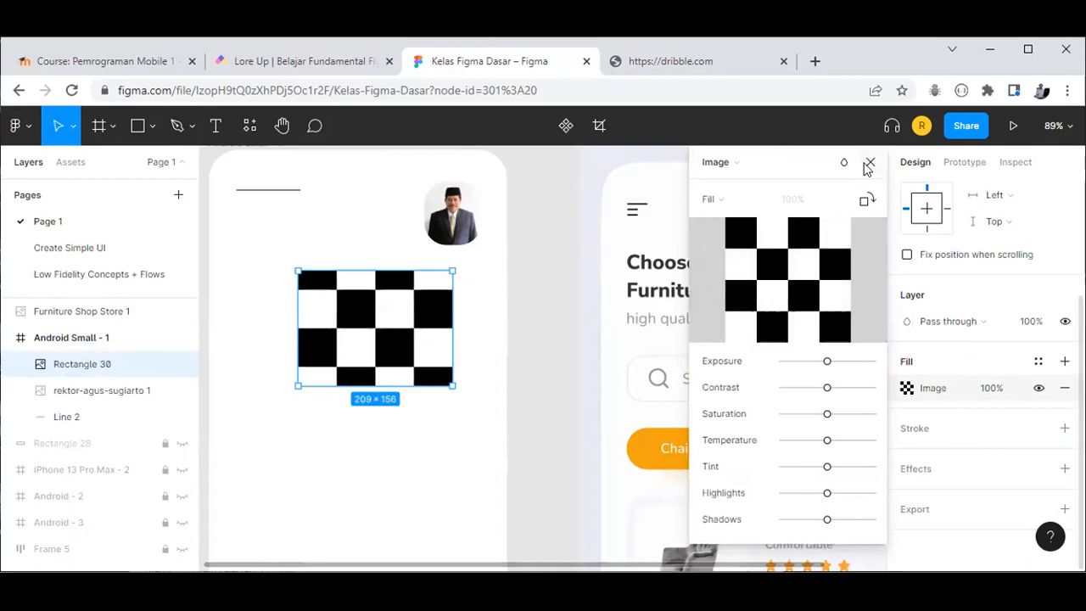
{"action": "left_click", "coordinate": [870, 162]}
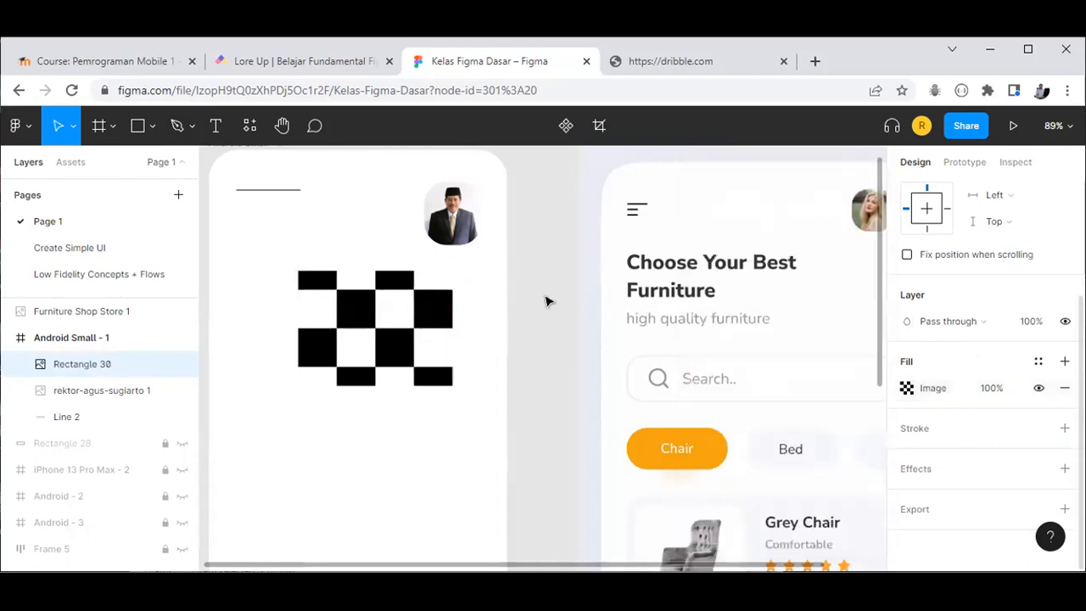
Step: Launch the Unsplash plugin from Plugins > Saved plugins in the main menu
{"action": "left_click", "coordinate": [27, 128]}
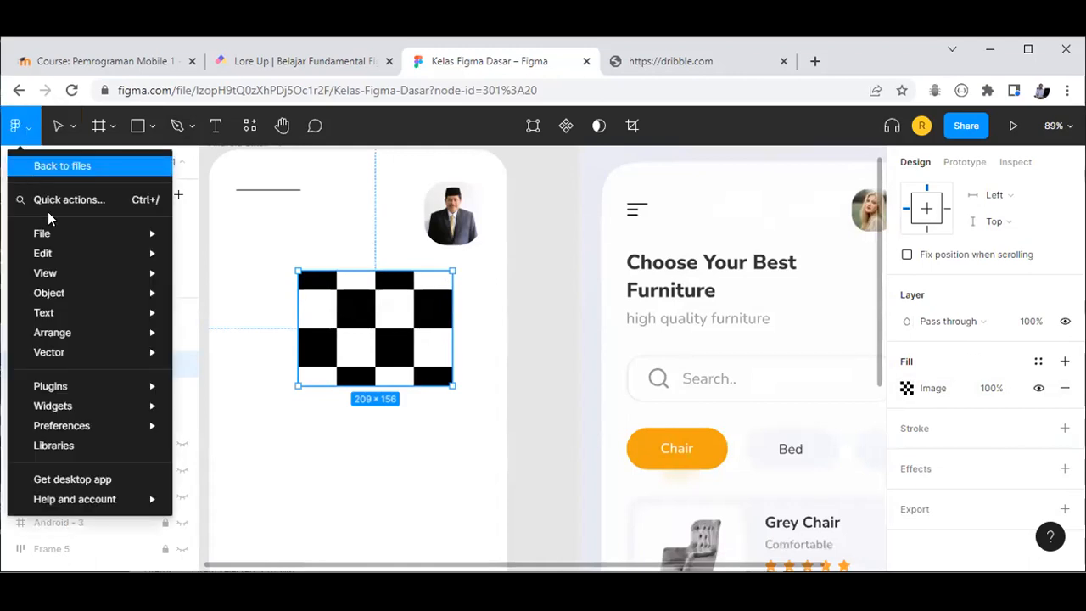
{"action": "mouse_move", "coordinate": [100, 386]}
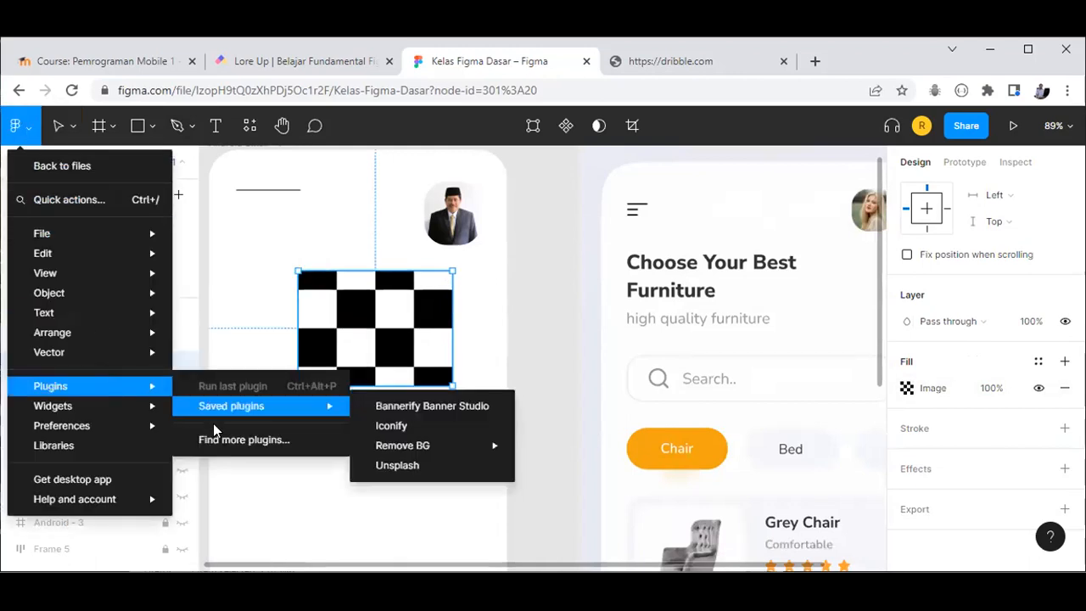
{"action": "mouse_move", "coordinate": [173, 411]}
{"action": "mouse_move", "coordinate": [255, 420]}
{"action": "left_click", "coordinate": [397, 468]}
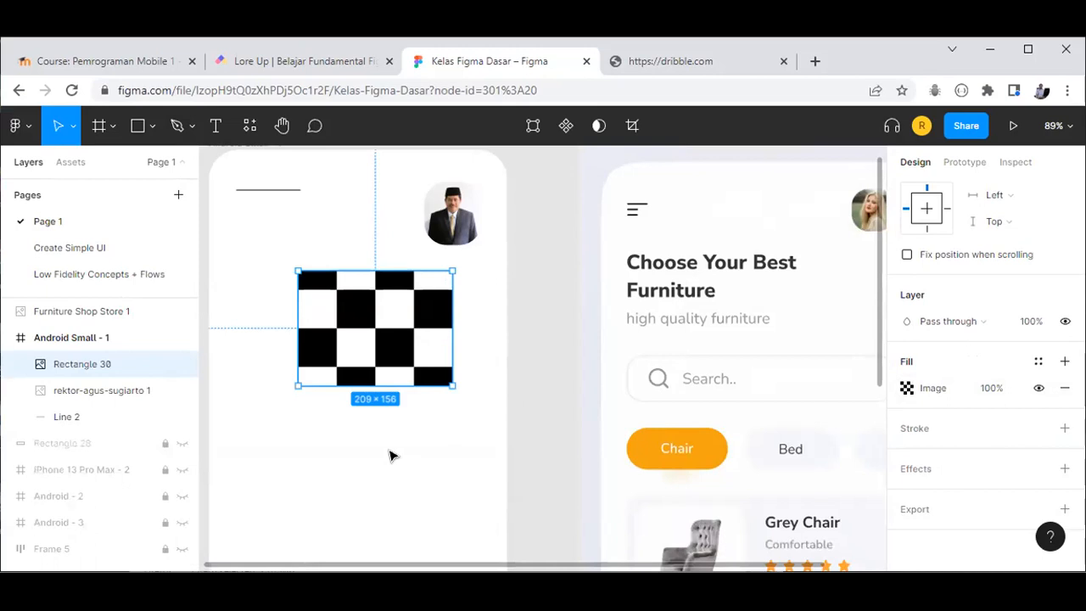
{"action": "key", "text": "ctrl+alt+p"}
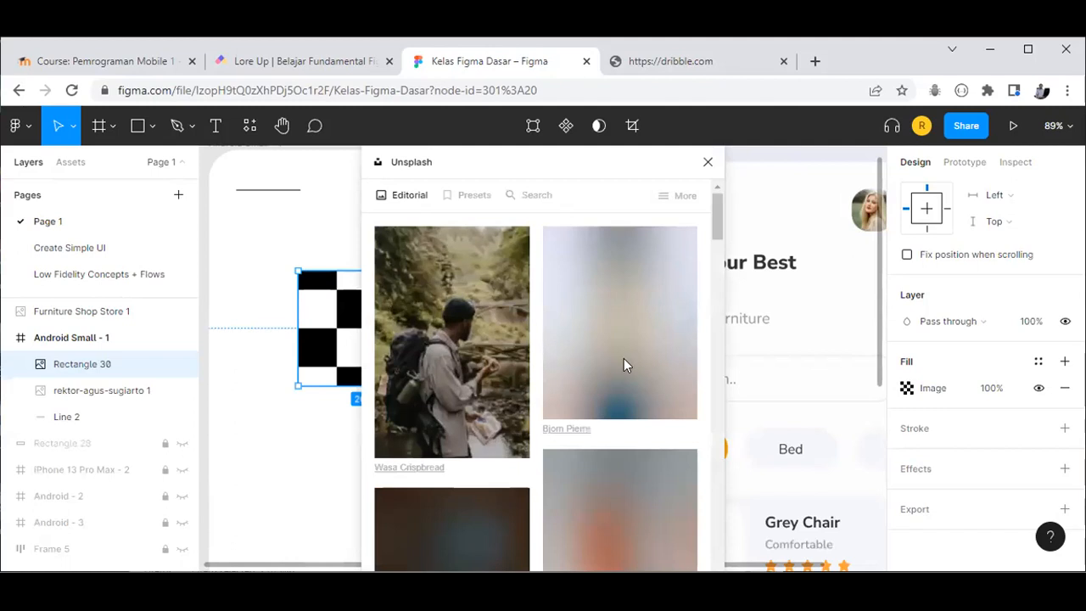
Step: Search Unsplash for 'baby' photos in the plugin
{"action": "scroll", "coordinate": [607, 340], "scroll_direction": "down", "scroll_amount": 10}
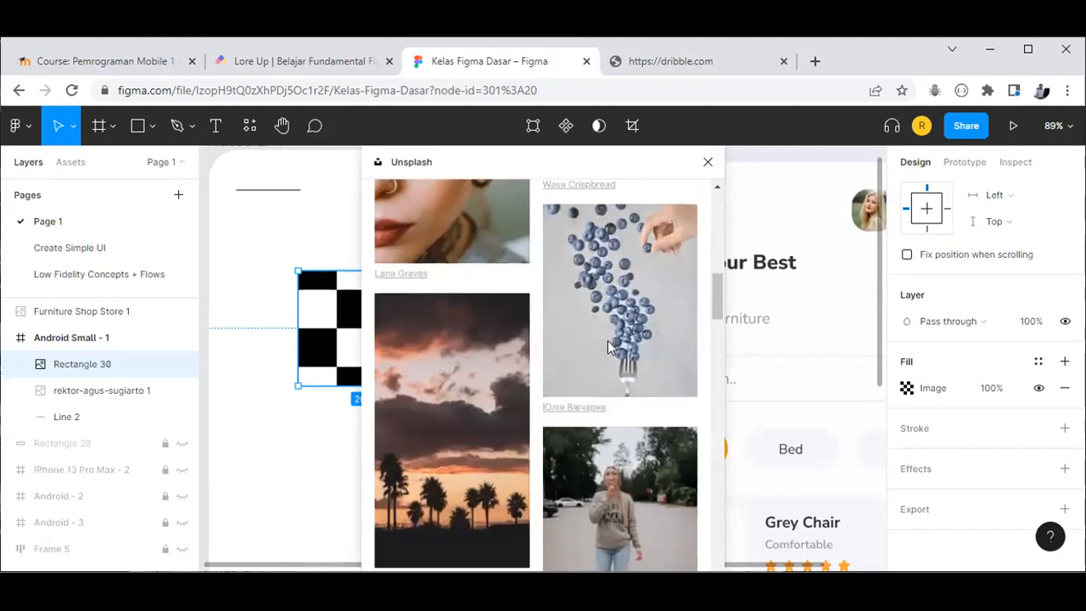
{"action": "scroll", "coordinate": [607, 340], "scroll_direction": "up", "scroll_amount": 10}
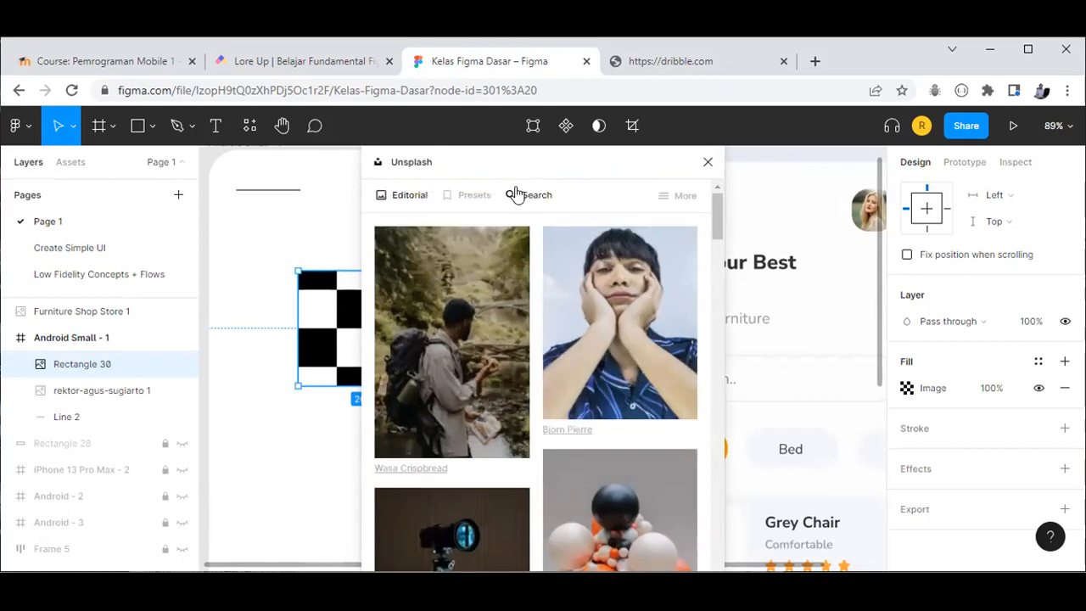
{"action": "left_click", "coordinate": [517, 197]}
{"action": "left_click", "coordinate": [447, 243]}
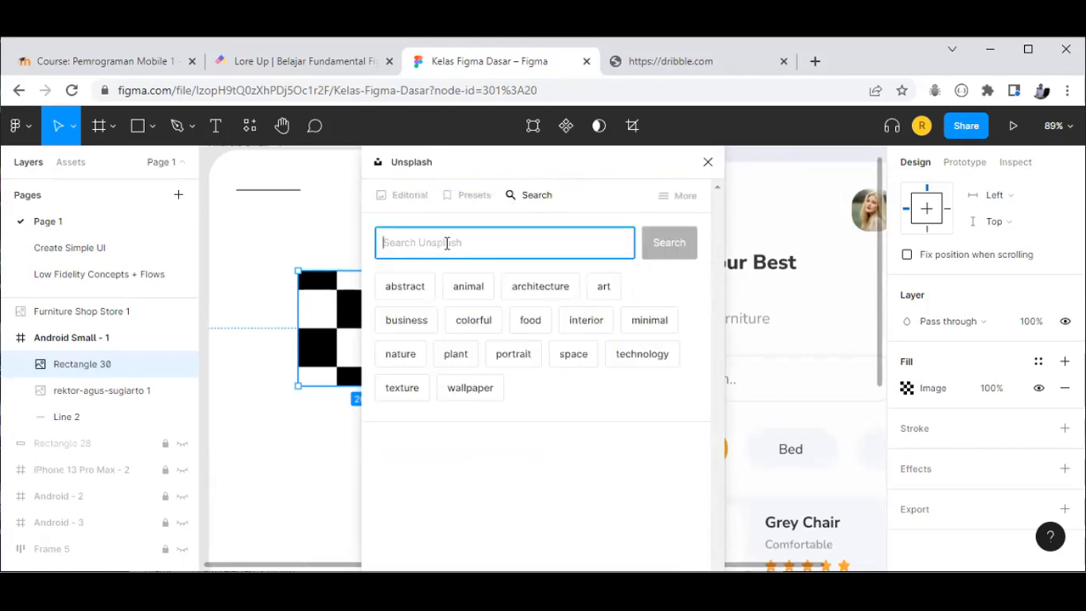
{"action": "type", "text": "baby"}
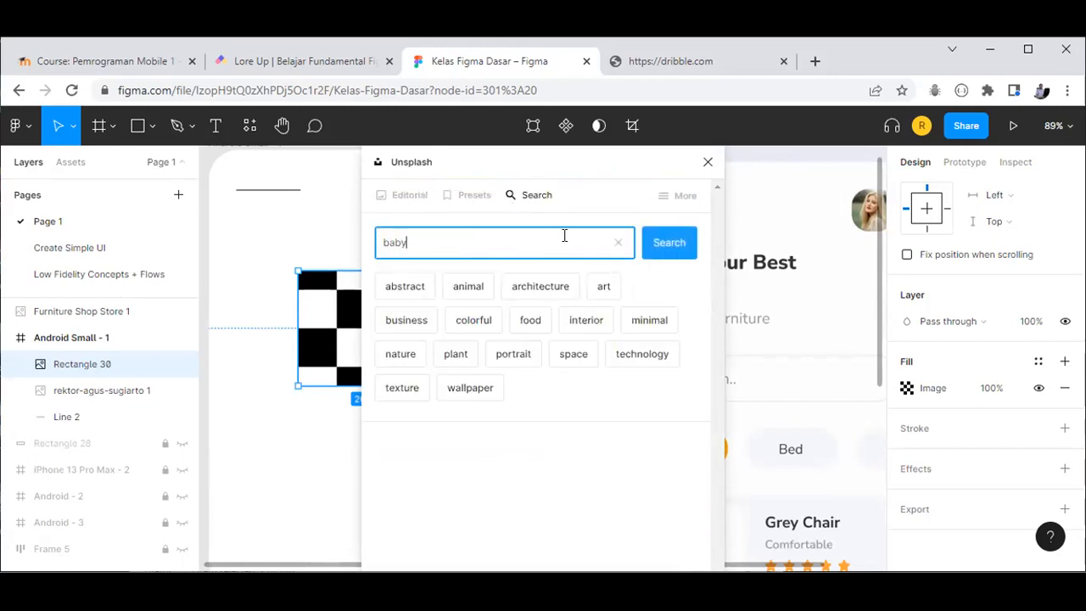
{"action": "left_click", "coordinate": [667, 244]}
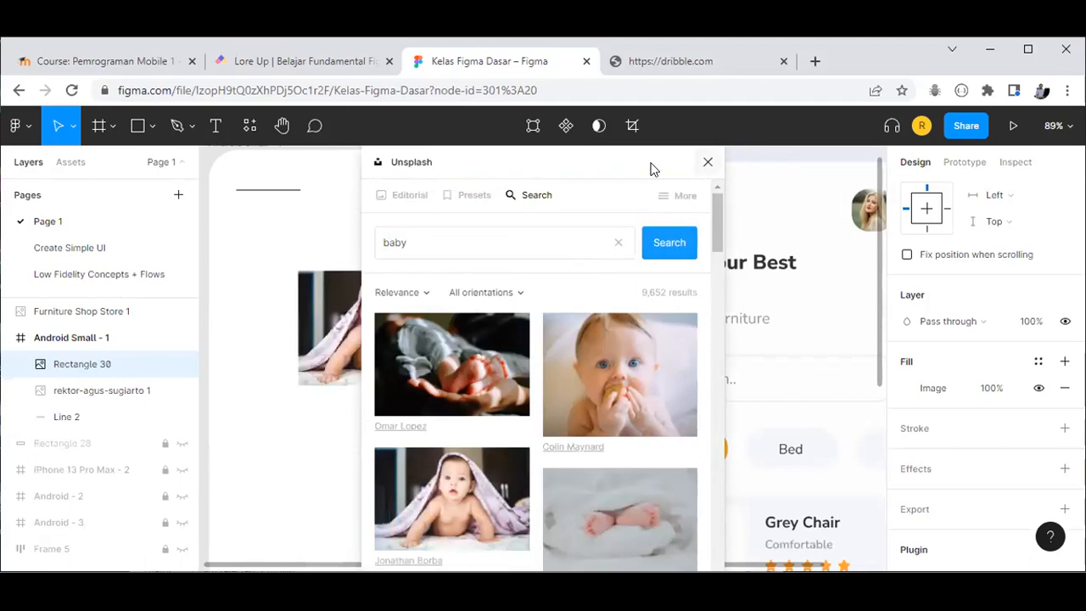
Step: Try several baby photos as the rectangle's fill, settling on the swim-ring baby
{"action": "left_click_drag", "start_coordinate": [650, 164], "coordinate": [812, 167]}
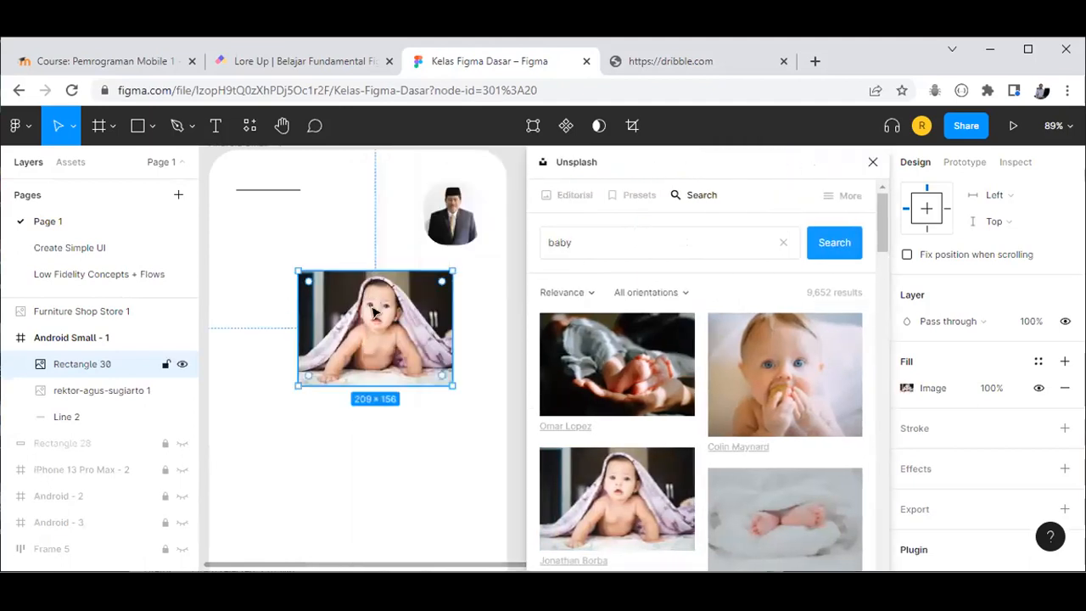
{"action": "scroll", "coordinate": [611, 454], "scroll_direction": "down", "scroll_amount": 3}
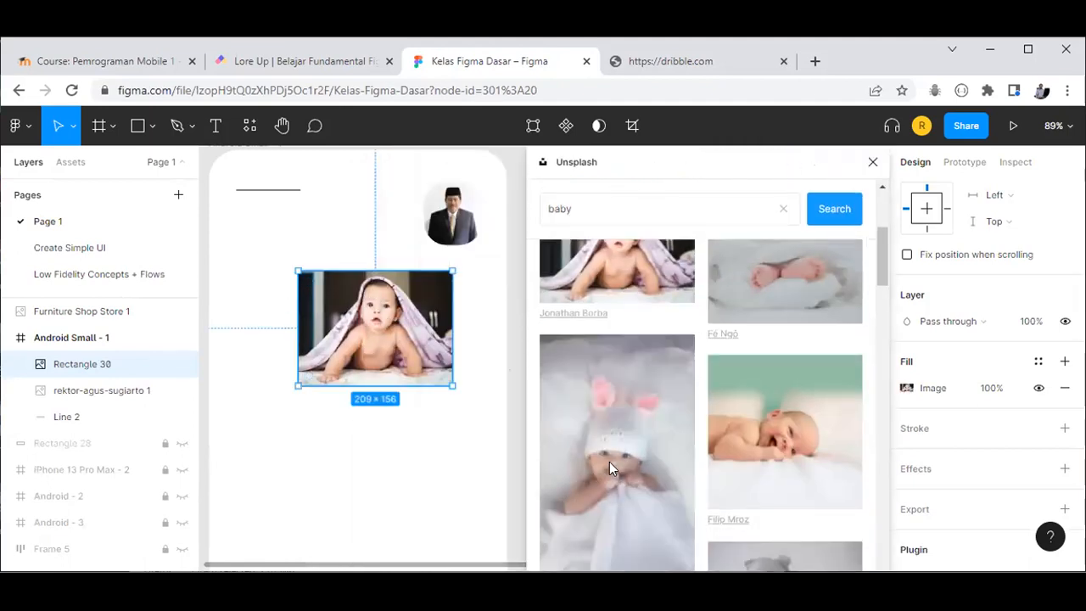
{"action": "left_click", "coordinate": [768, 441]}
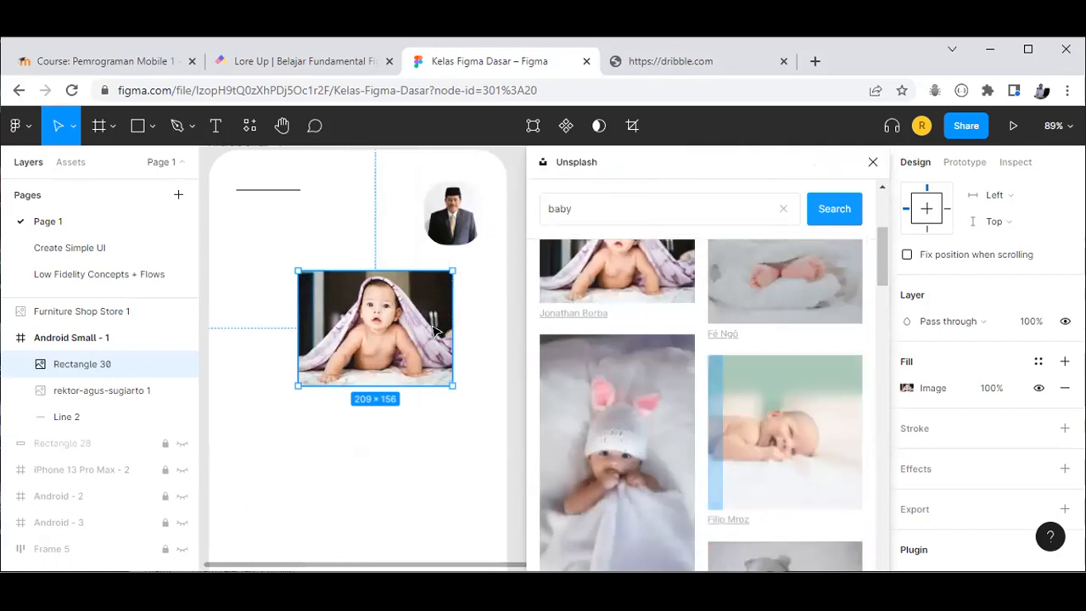
{"action": "left_click", "coordinate": [582, 425]}
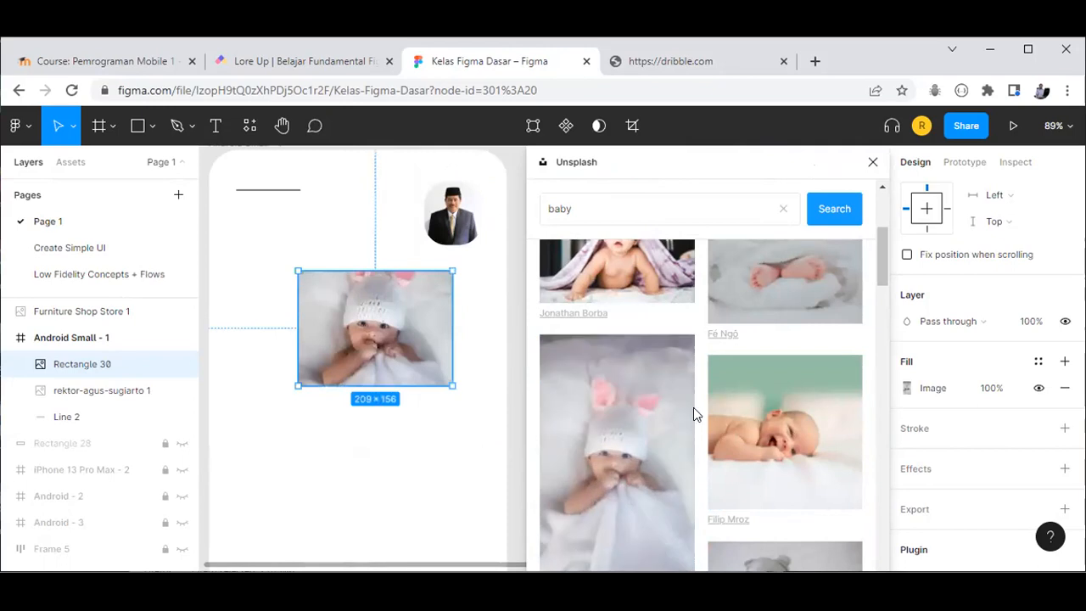
{"action": "scroll", "coordinate": [693, 407], "scroll_direction": "down", "scroll_amount": 5}
{"action": "left_click", "coordinate": [611, 409]}
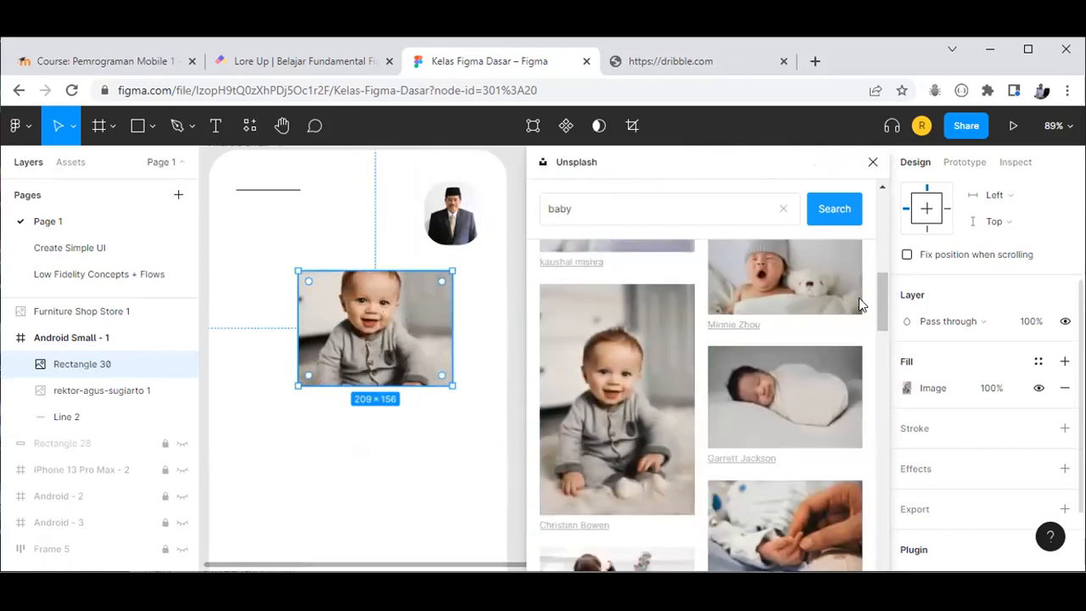
{"action": "scroll", "coordinate": [815, 375], "scroll_direction": "down", "scroll_amount": 3}
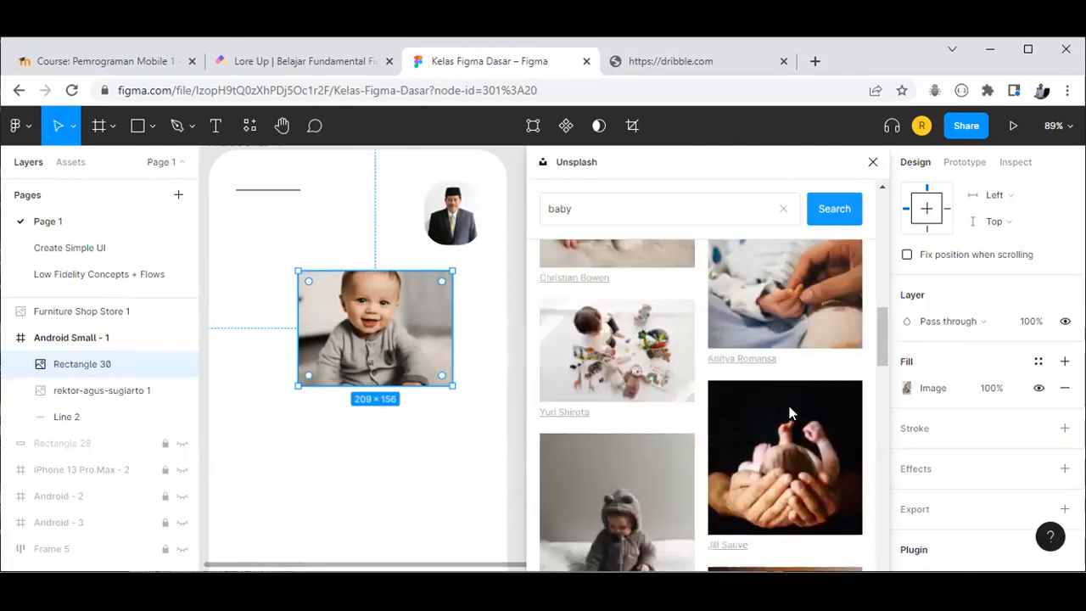
{"action": "left_click", "coordinate": [582, 343]}
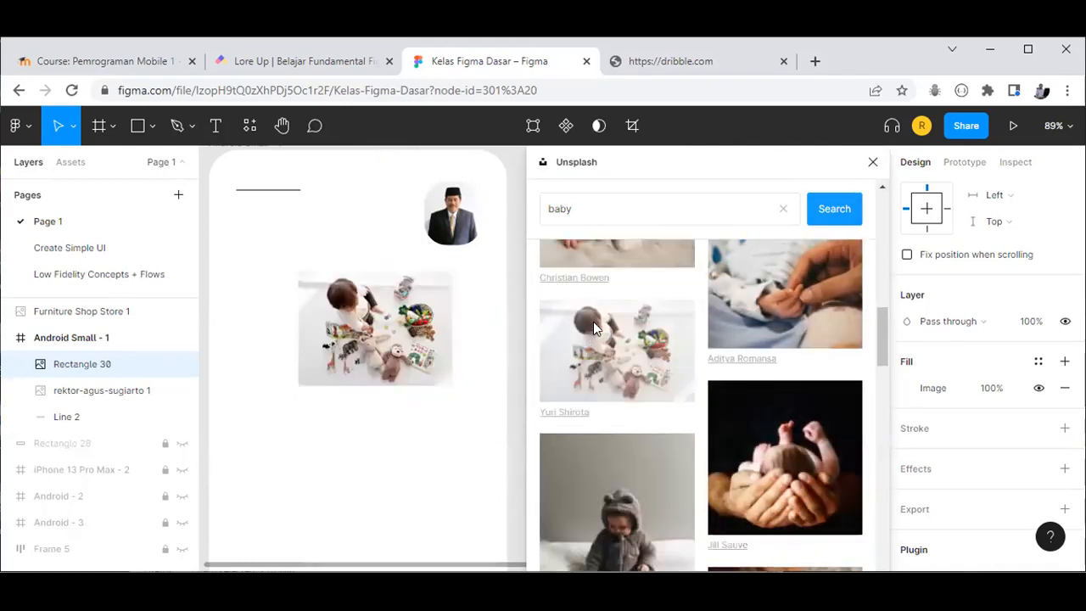
{"action": "scroll", "coordinate": [768, 422], "scroll_direction": "down", "scroll_amount": 4}
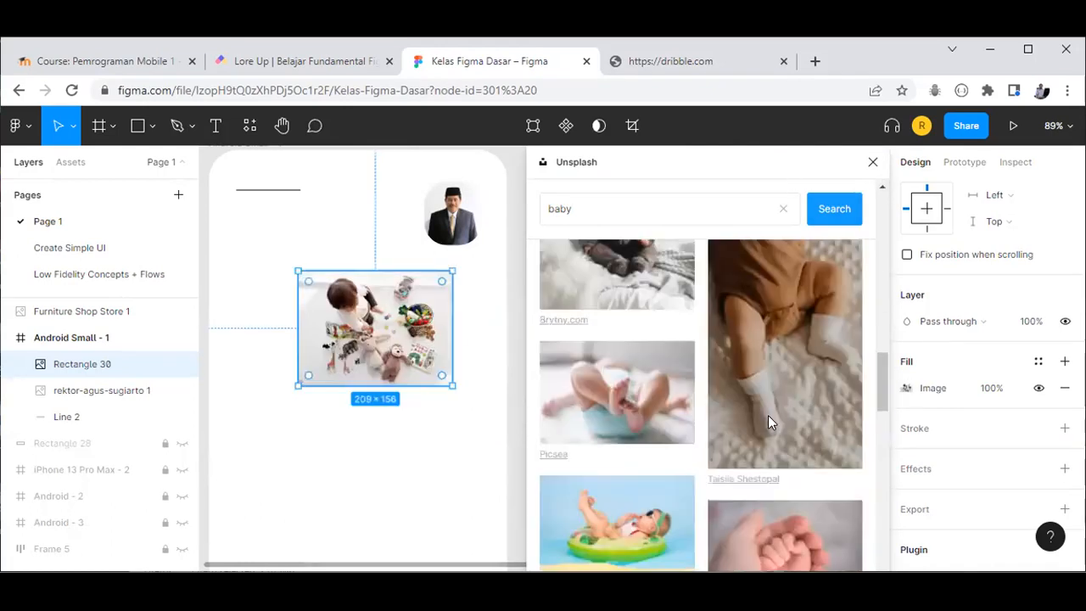
{"action": "left_click", "coordinate": [639, 416]}
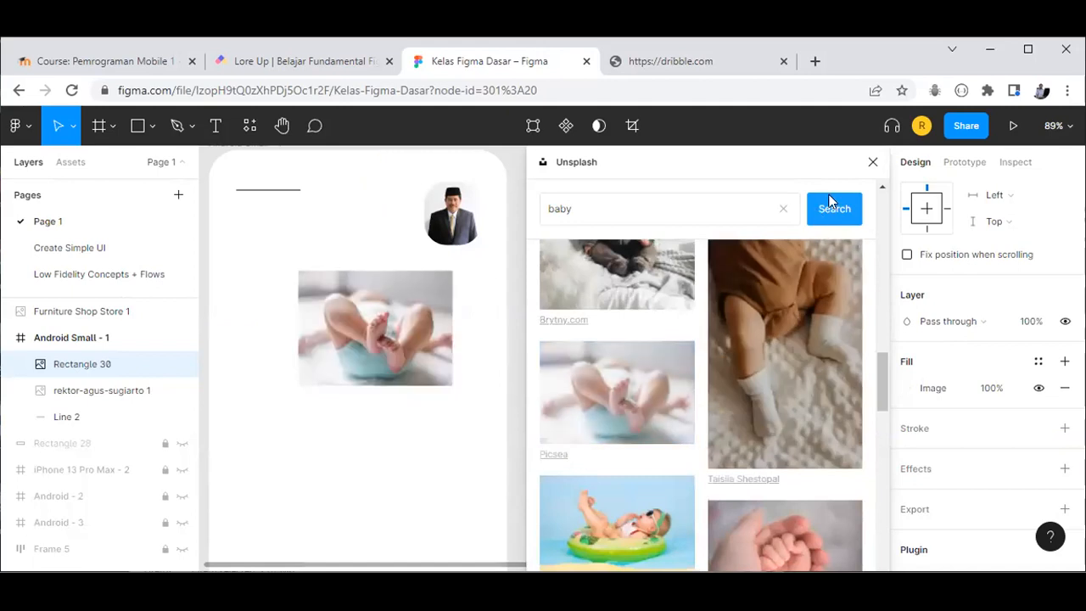
{"action": "scroll", "coordinate": [776, 416], "scroll_direction": "down", "scroll_amount": 3}
{"action": "left_click", "coordinate": [640, 304]}
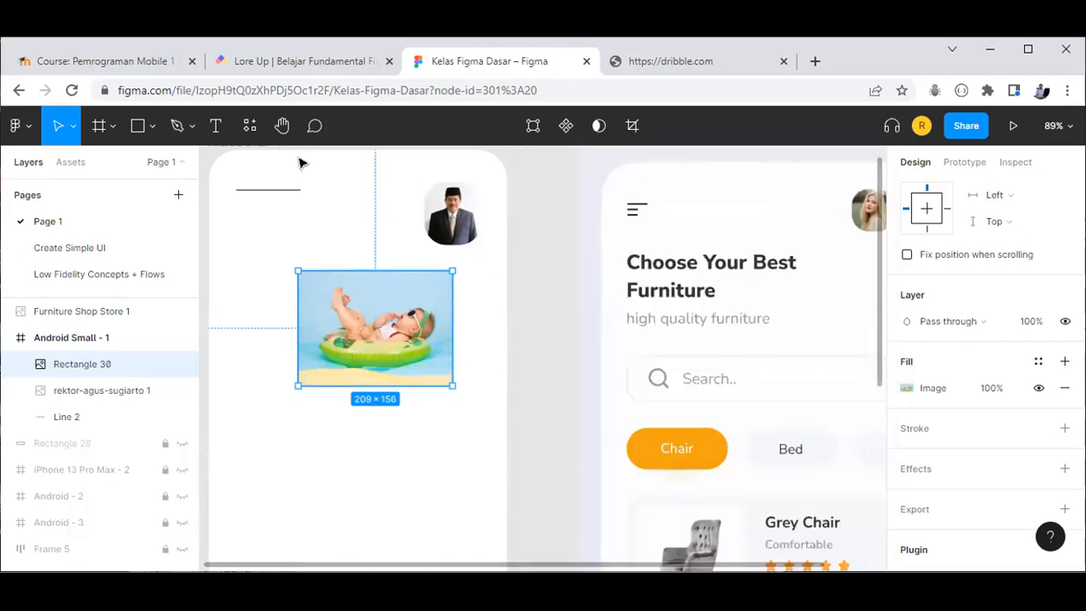
Step: Drag the Exposure and Shadows sliders down on the swim-ring photo's image fill
{"action": "left_click", "coordinate": [907, 388]}
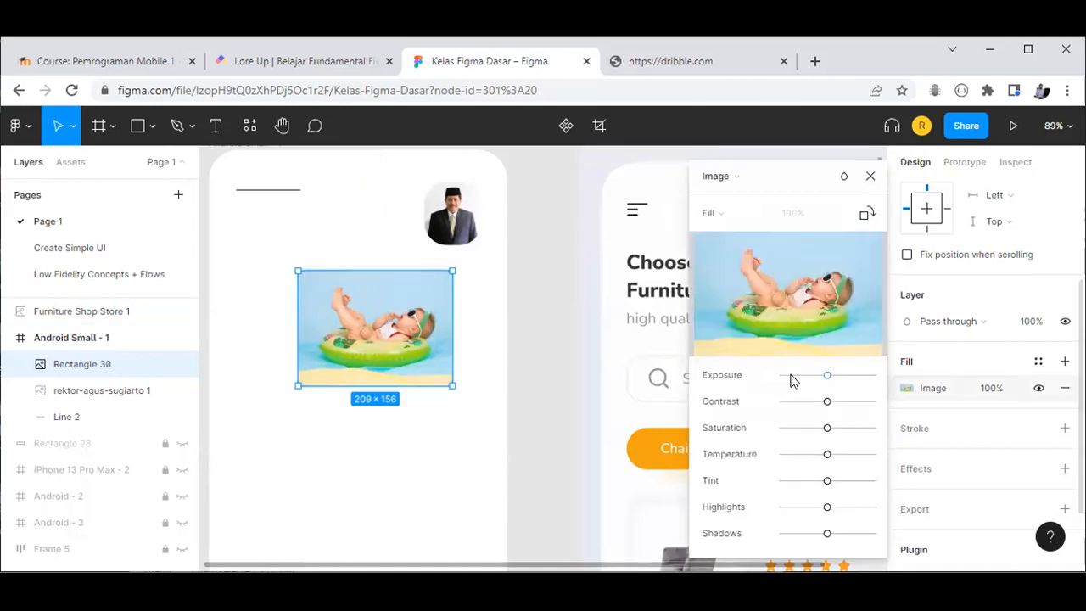
{"action": "left_click_drag", "start_coordinate": [819, 377], "coordinate": [827, 428]}
{"action": "mouse_move", "coordinate": [829, 540]}
{"action": "left_mouse_down"}
{"action": "mouse_move", "coordinate": [791, 542]}
{"action": "mouse_move", "coordinate": [827, 538]}
{"action": "left_mouse_up"}
{"action": "key", "text": "Escape"}
{"action": "key", "text": "Escape"}
{"action": "scroll", "coordinate": [670, 450], "scroll_direction": "down", "scroll_amount": 2}
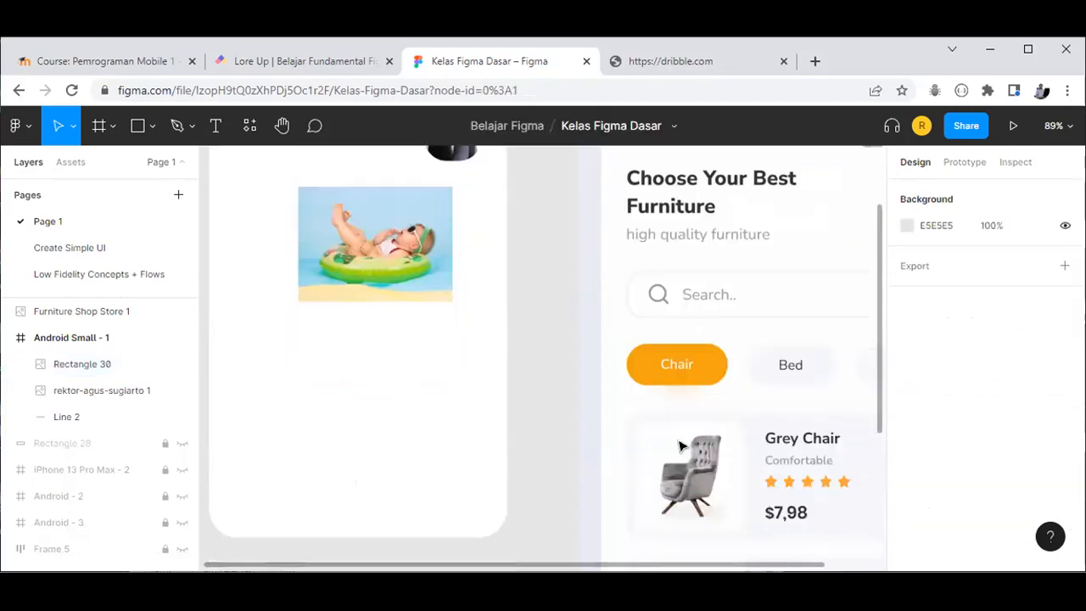
Step: Draw a grey rectangle over the reference Chair button and give it a 100 corner radius
{"action": "left_click", "coordinate": [608, 378]}
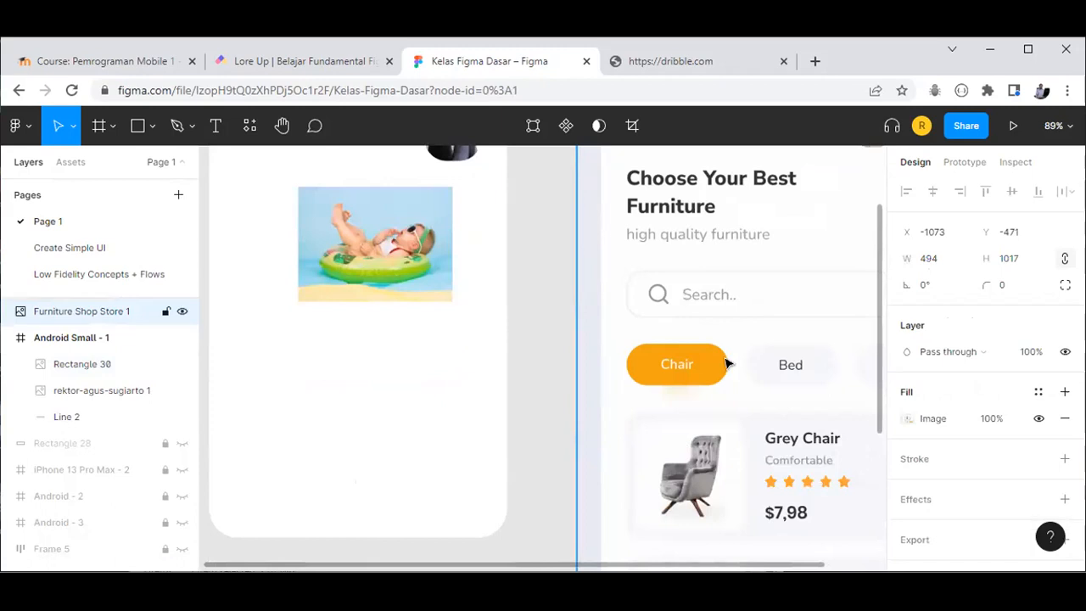
{"action": "left_click", "coordinate": [144, 135]}
{"action": "left_click_drag", "start_coordinate": [632, 377], "coordinate": [734, 414]}
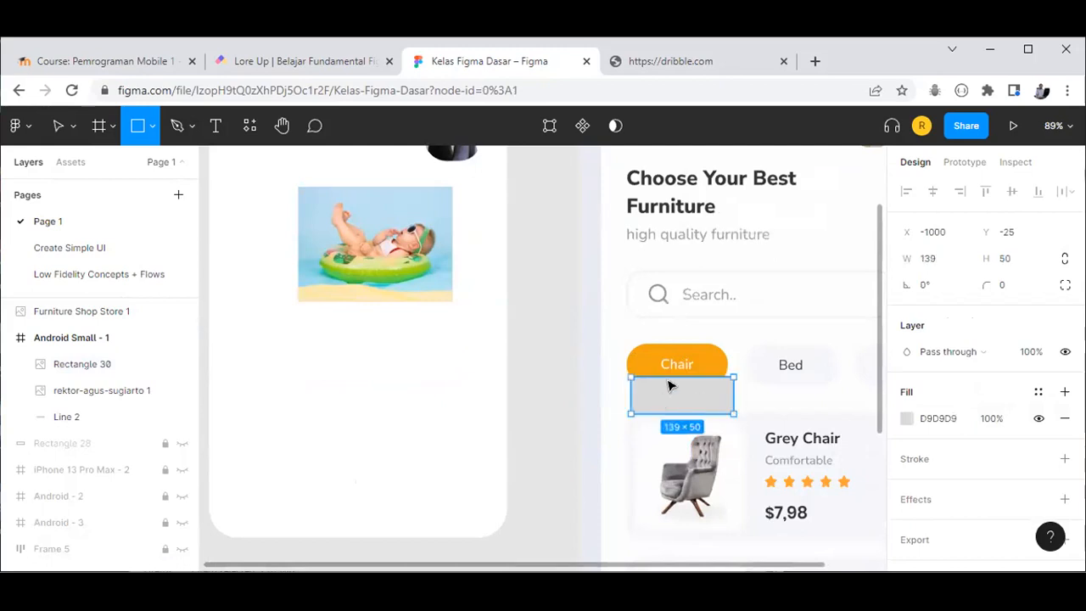
{"action": "left_click_drag", "start_coordinate": [668, 400], "coordinate": [684, 369]}
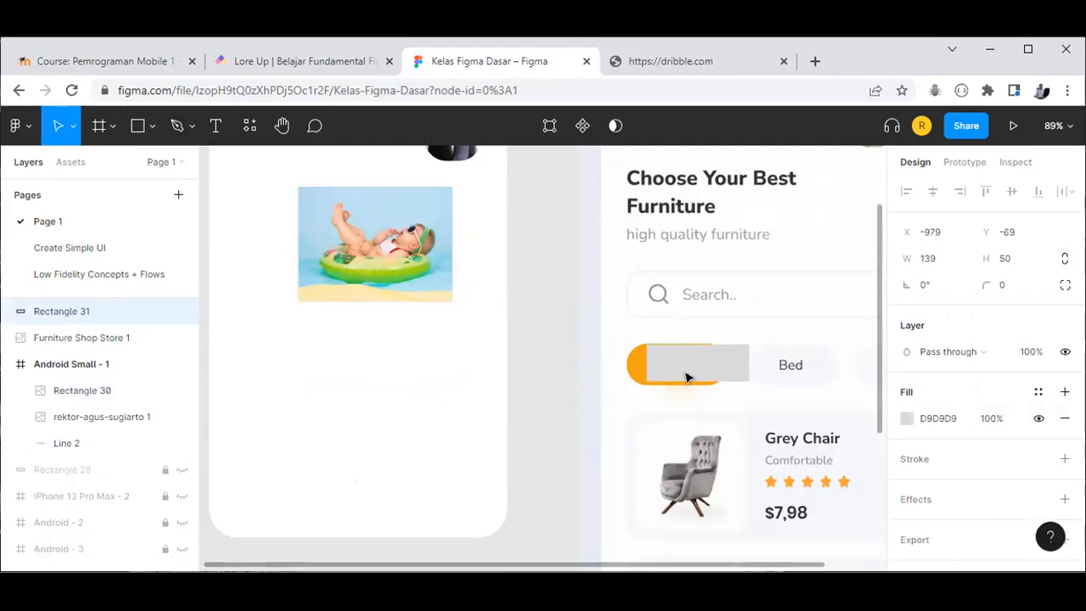
{"action": "left_click", "coordinate": [685, 375]}
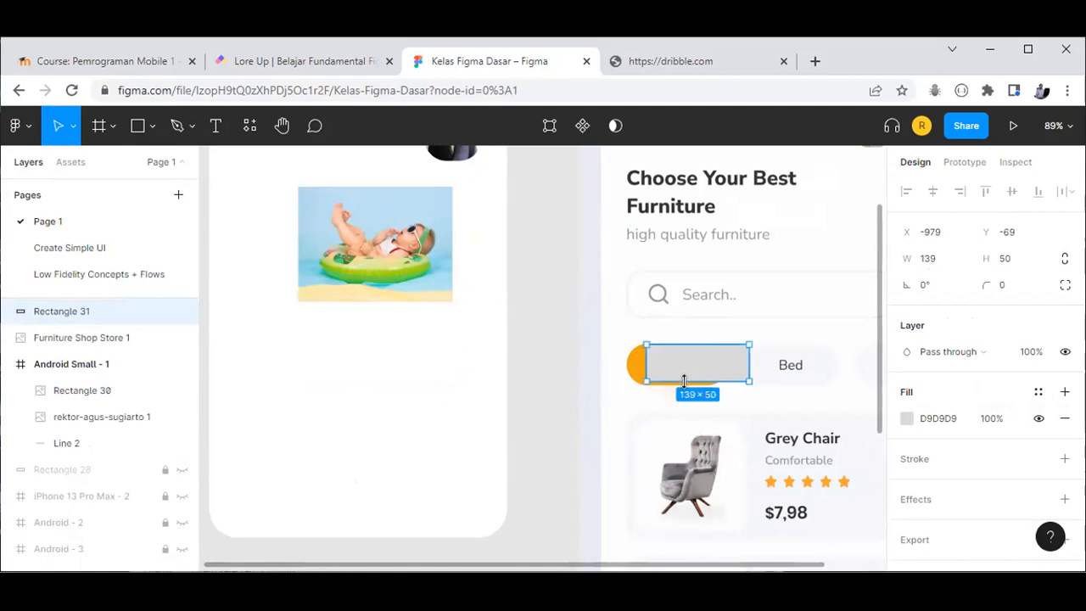
{"action": "left_click_drag", "start_coordinate": [679, 382], "coordinate": [681, 384]}
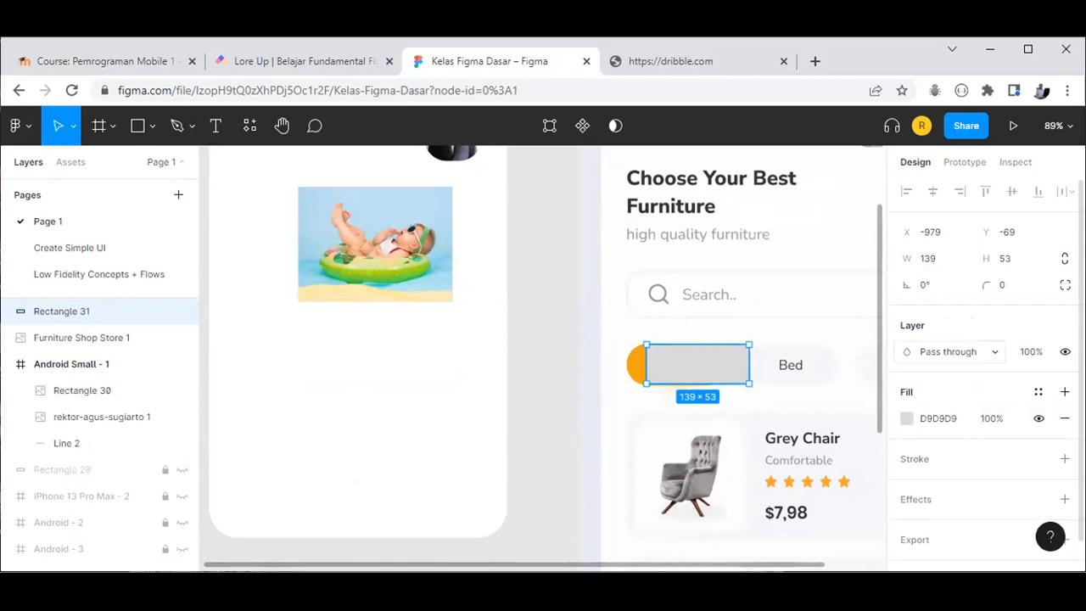
{"action": "left_click", "coordinate": [1017, 286]}
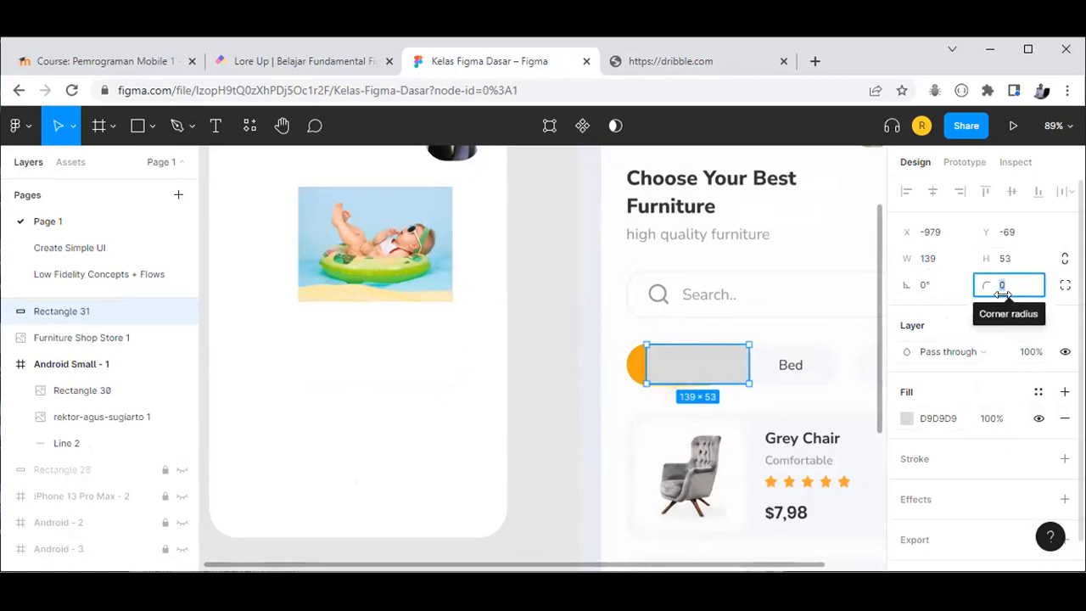
{"action": "type", "text": "100"}
{"action": "key", "text": "Return"}
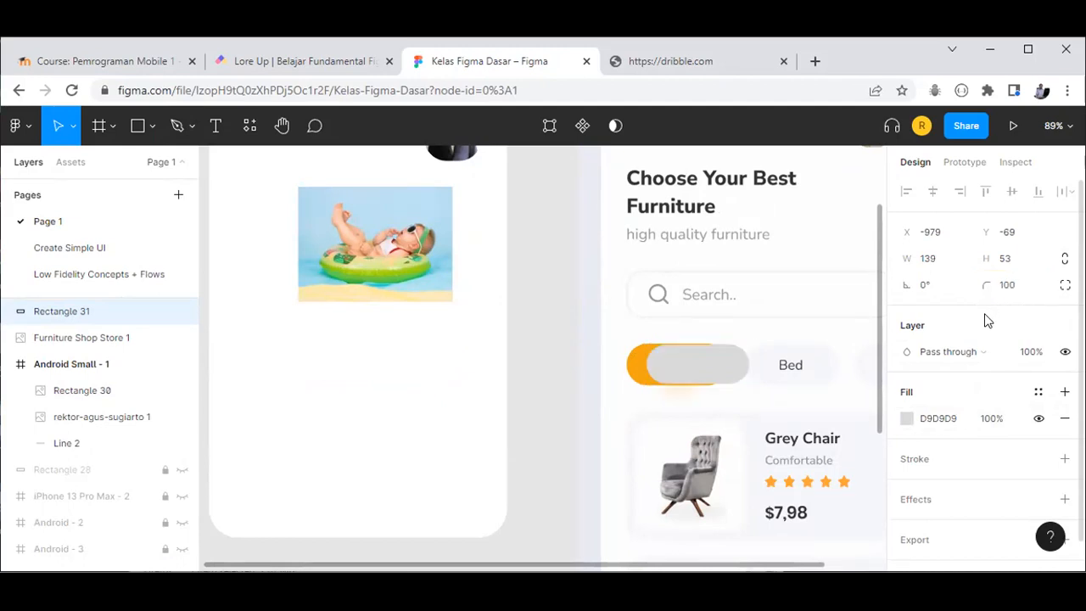
Step: Fill the pill with orange F2A213 sampled from the reference Chair button and move it into Android Small - 1
{"action": "left_click", "coordinate": [697, 331]}
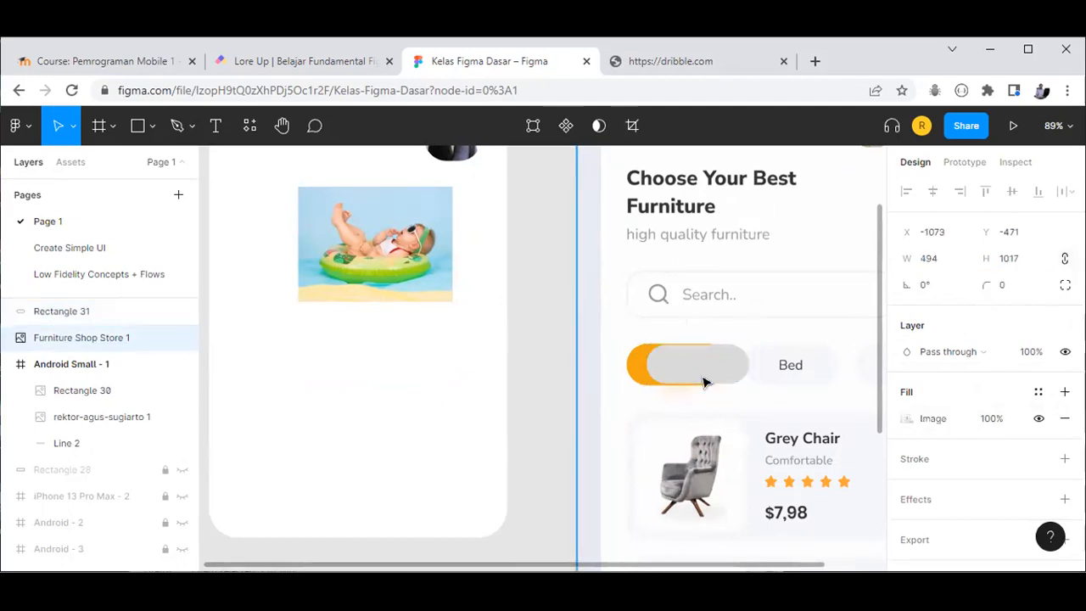
{"action": "left_click_drag", "start_coordinate": [677, 373], "coordinate": [619, 373]}
{"action": "left_click", "coordinate": [686, 365]}
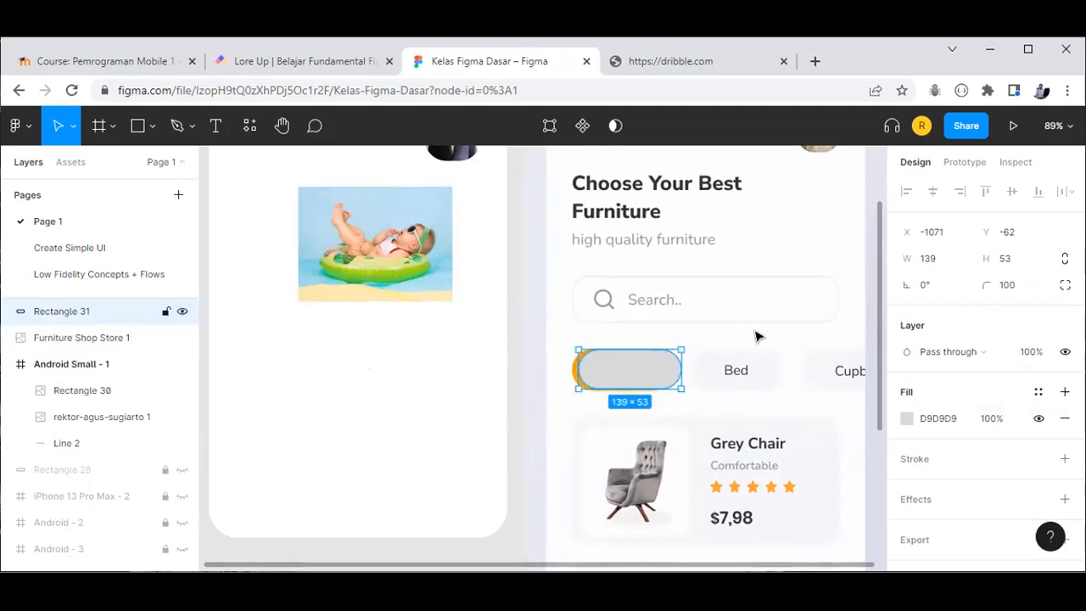
{"action": "left_click", "coordinate": [907, 418]}
{"action": "left_click_drag", "start_coordinate": [643, 381], "coordinate": [695, 395]}
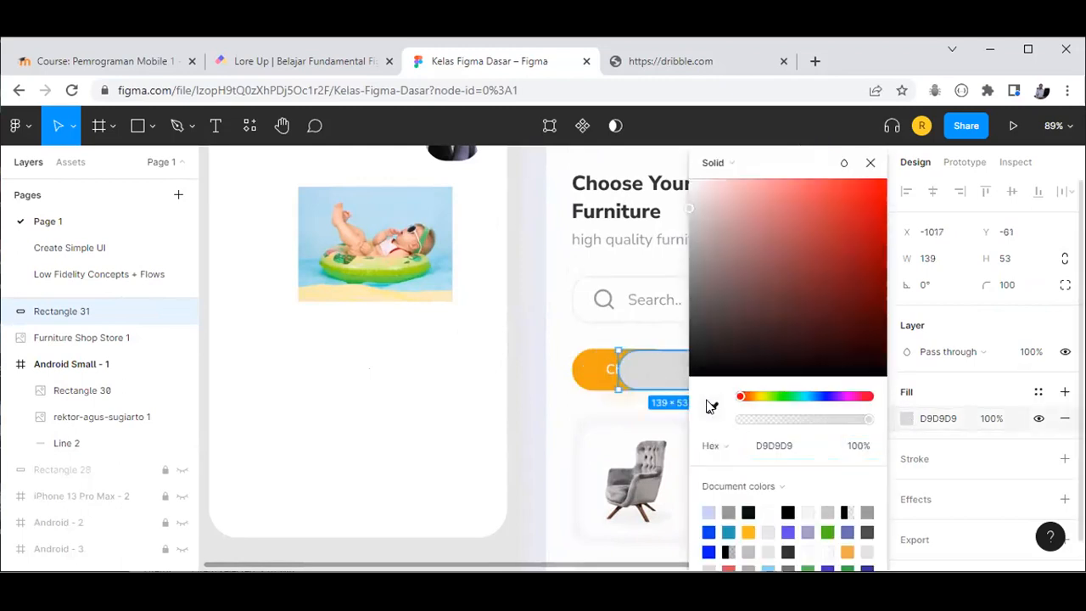
{"action": "left_click", "coordinate": [712, 408]}
{"action": "left_click", "coordinate": [595, 373]}
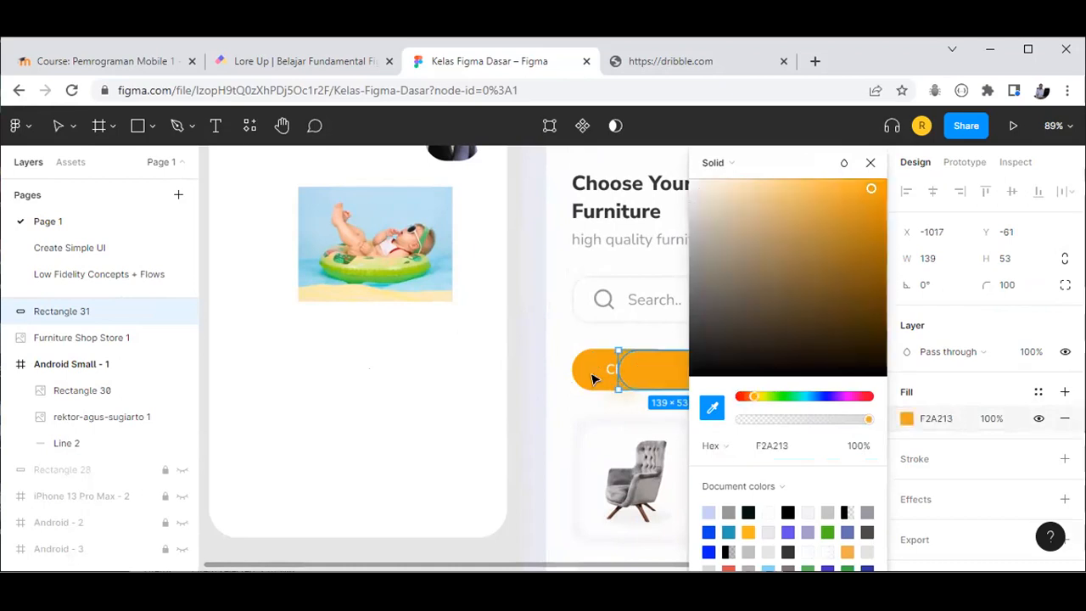
{"action": "key", "text": "Escape"}
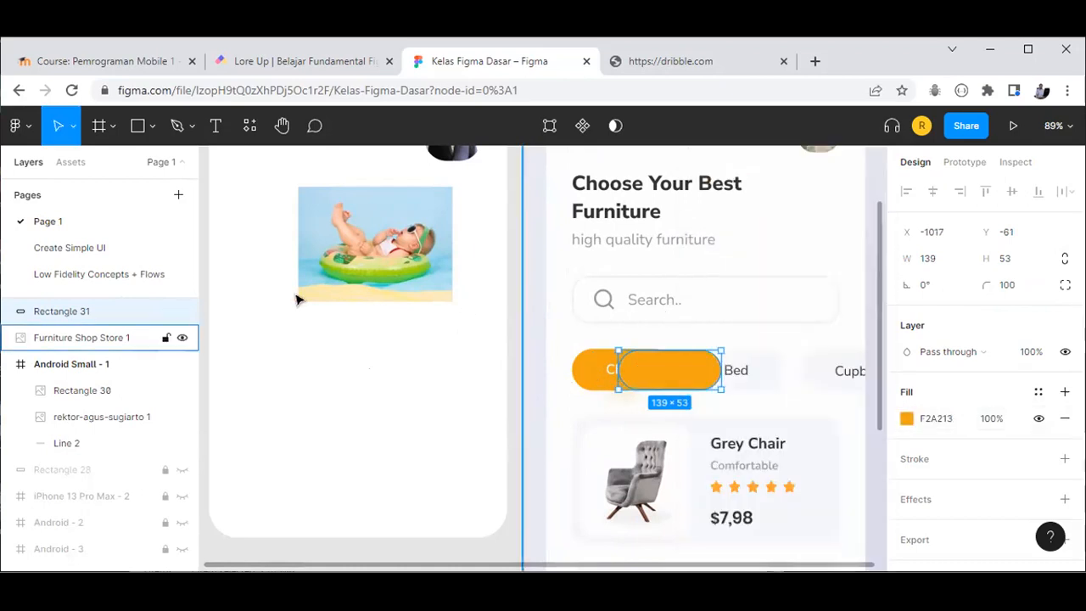
{"action": "left_click_drag", "start_coordinate": [657, 382], "coordinate": [397, 387]}
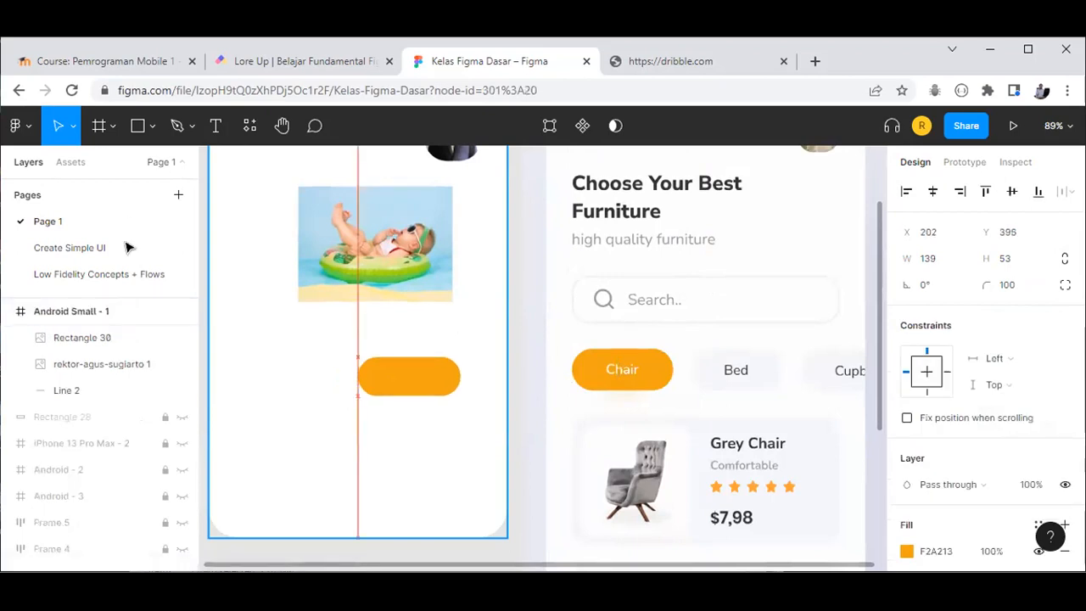
Step: Add a 'Chair' text layer on the orange pill and colour it white FFFFFF
{"action": "left_click", "coordinate": [215, 126]}
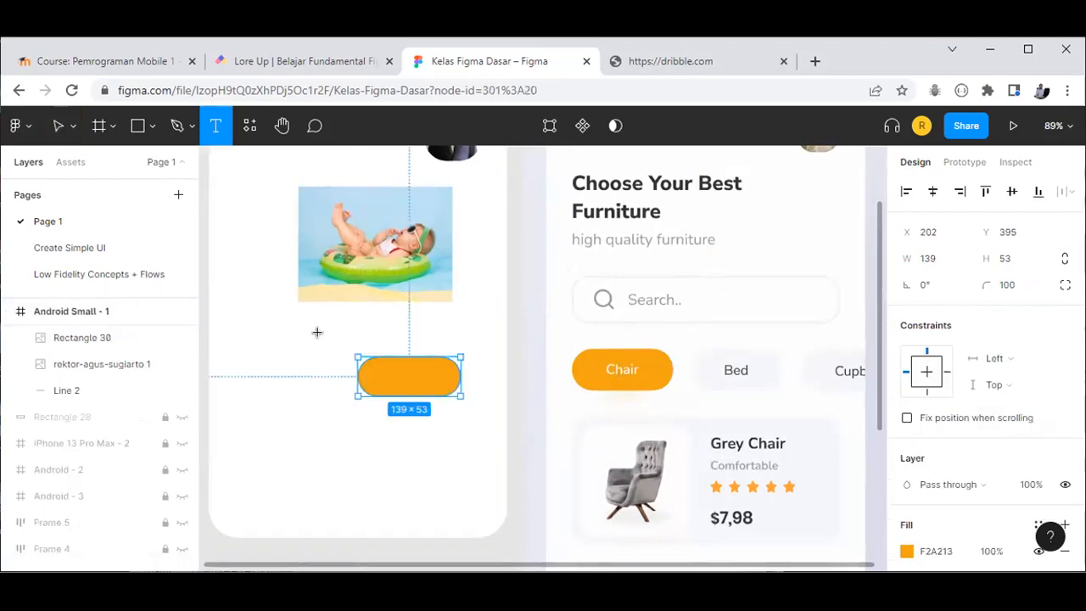
{"action": "left_click", "coordinate": [375, 375]}
{"action": "type", "text": "Chair"}
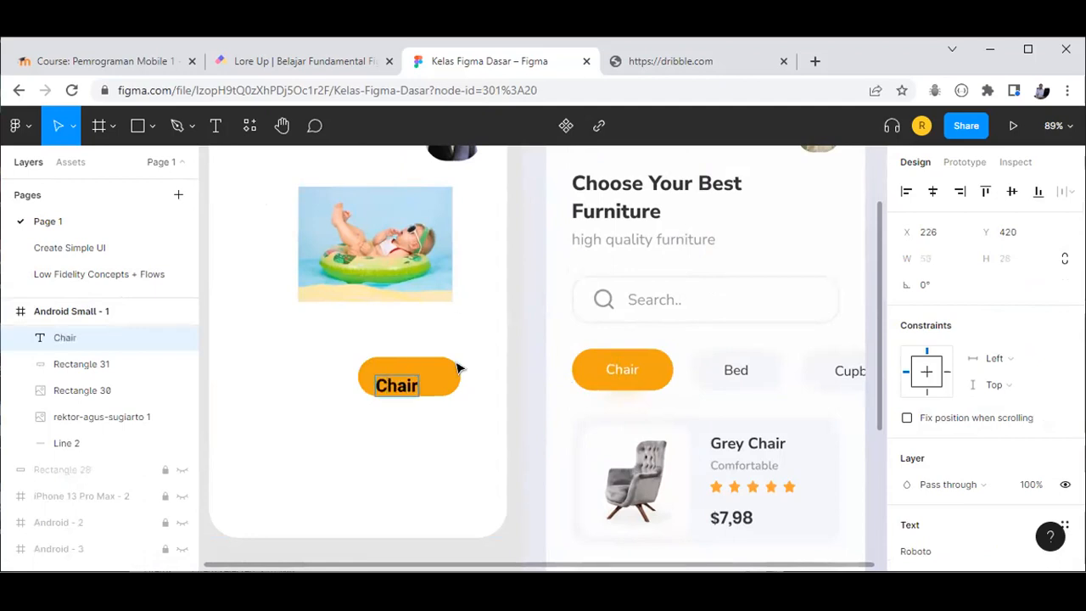
{"action": "key", "text": "Escape"}
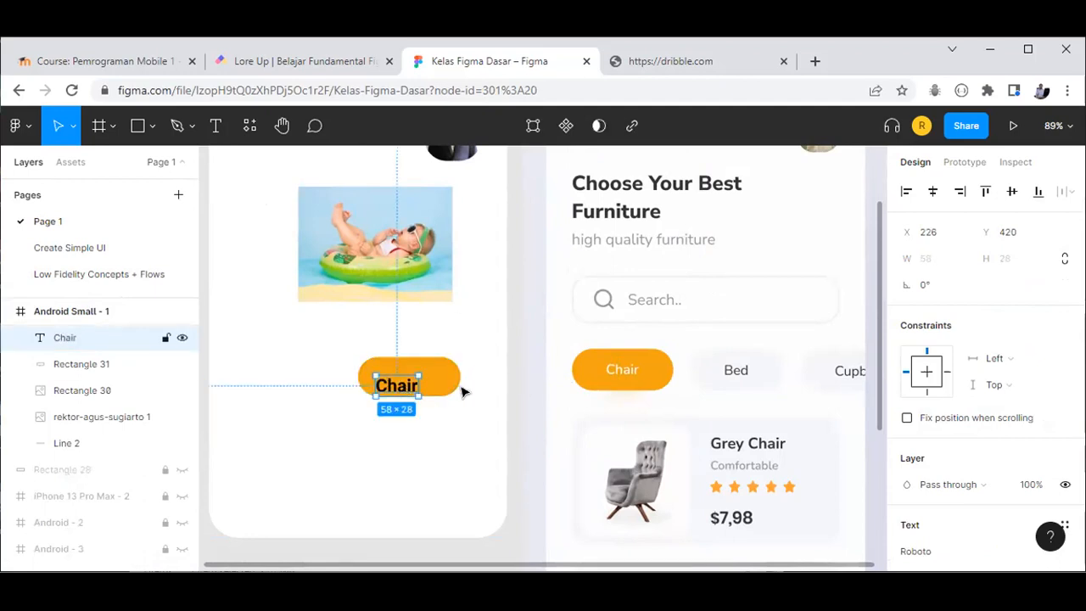
{"action": "scroll", "coordinate": [949, 371], "scroll_direction": "down", "scroll_amount": 3}
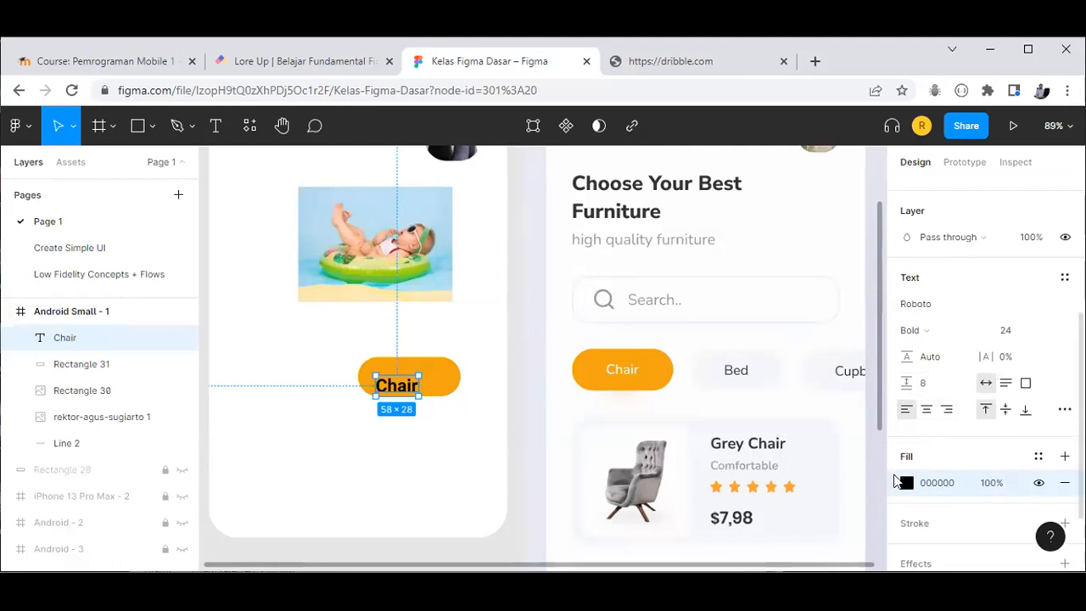
{"action": "left_click", "coordinate": [906, 484]}
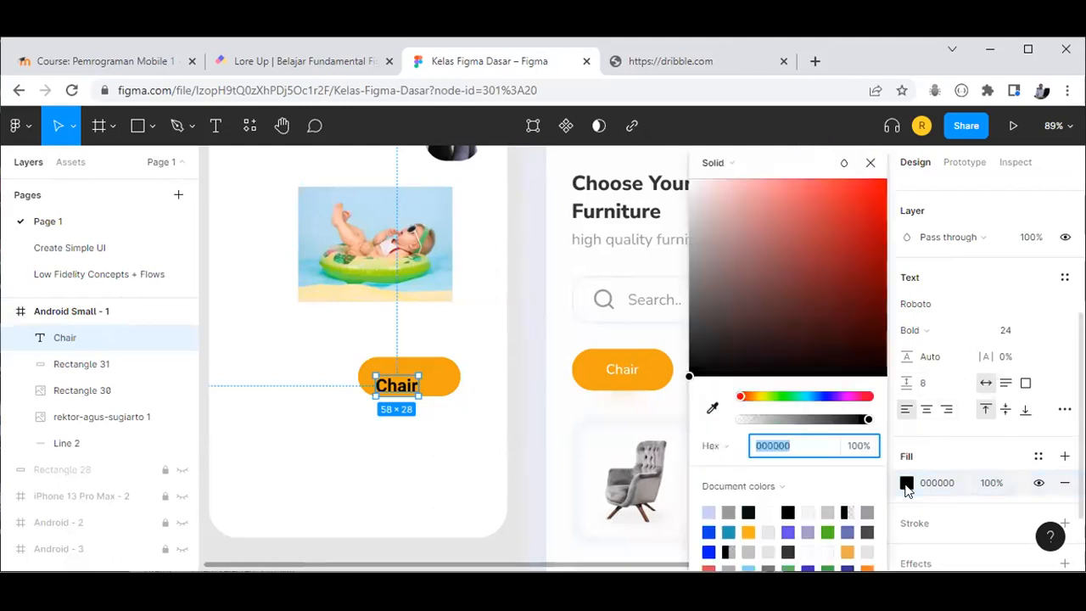
{"action": "type", "text": "FFFFFF"}
{"action": "key", "text": "Return"}
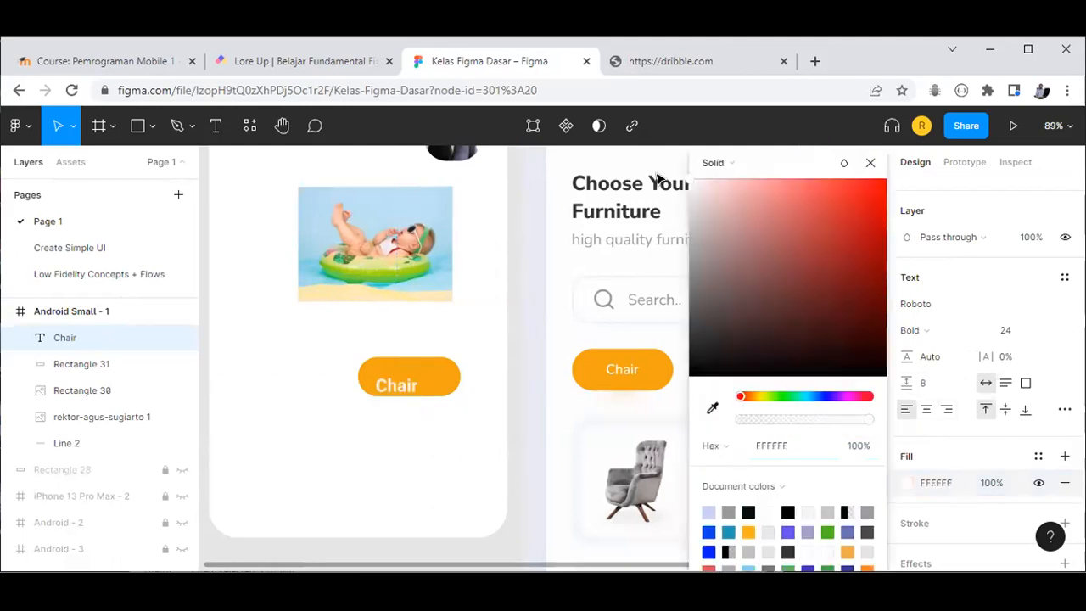
{"action": "left_click", "coordinate": [870, 162]}
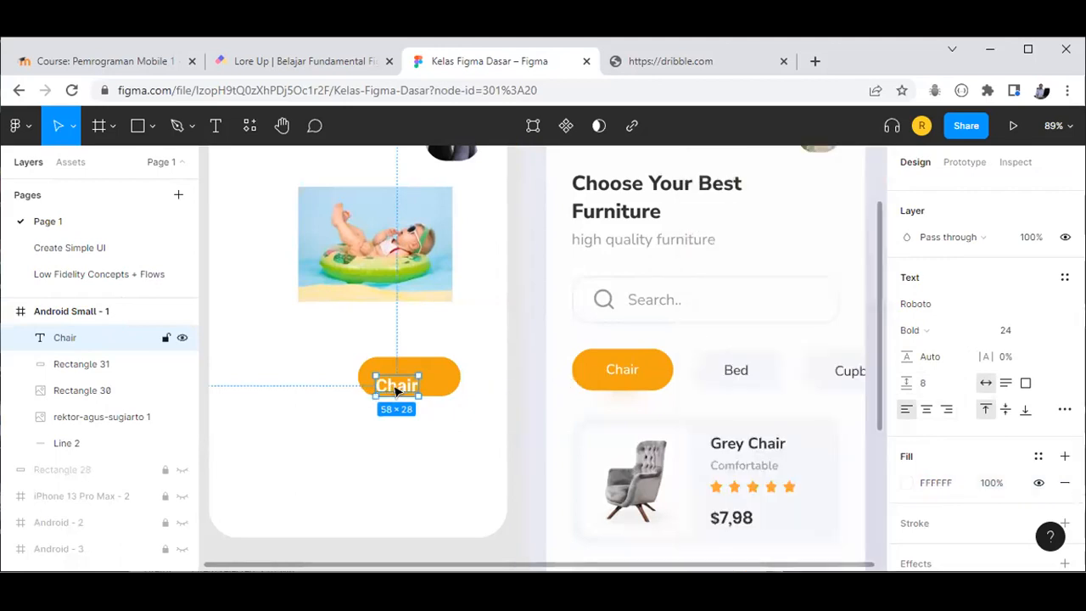
Step: Centre the Chair text on the pill, then select both text and pill
{"action": "mouse_move", "coordinate": [399, 387]}
{"action": "left_mouse_down"}
{"action": "mouse_move", "coordinate": [417, 383]}
{"action": "mouse_move", "coordinate": [408, 371]}
{"action": "mouse_move", "coordinate": [431, 380]}
{"action": "mouse_move", "coordinate": [417, 378]}
{"action": "left_mouse_up"}
{"action": "left_click", "coordinate": [327, 412]}
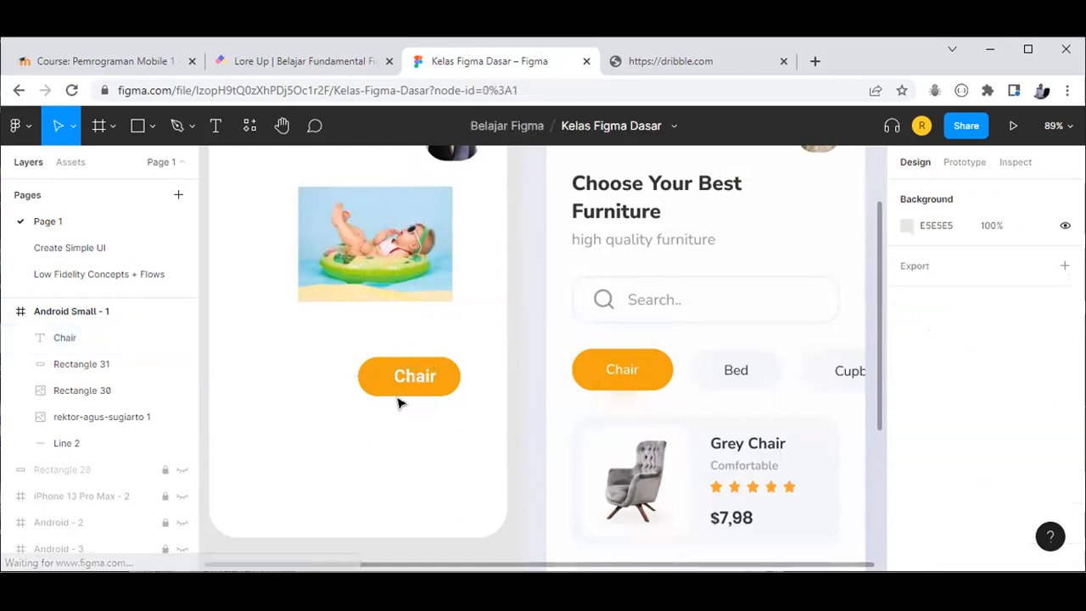
{"action": "left_click", "coordinate": [415, 378]}
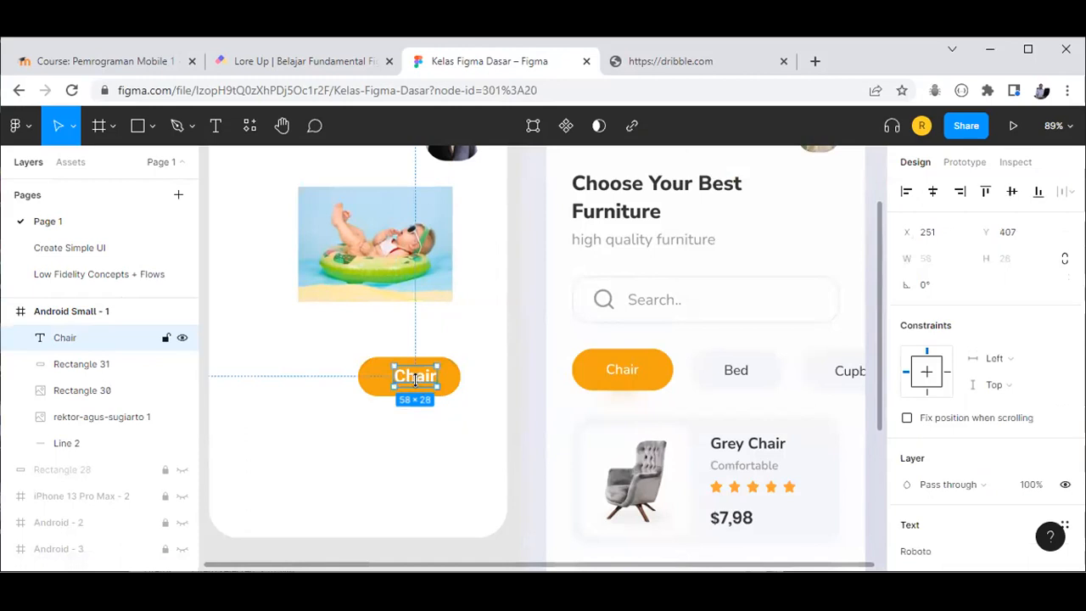
{"action": "left_click_drag", "start_coordinate": [415, 382], "coordinate": [405, 385]}
{"action": "left_click", "coordinate": [392, 441]}
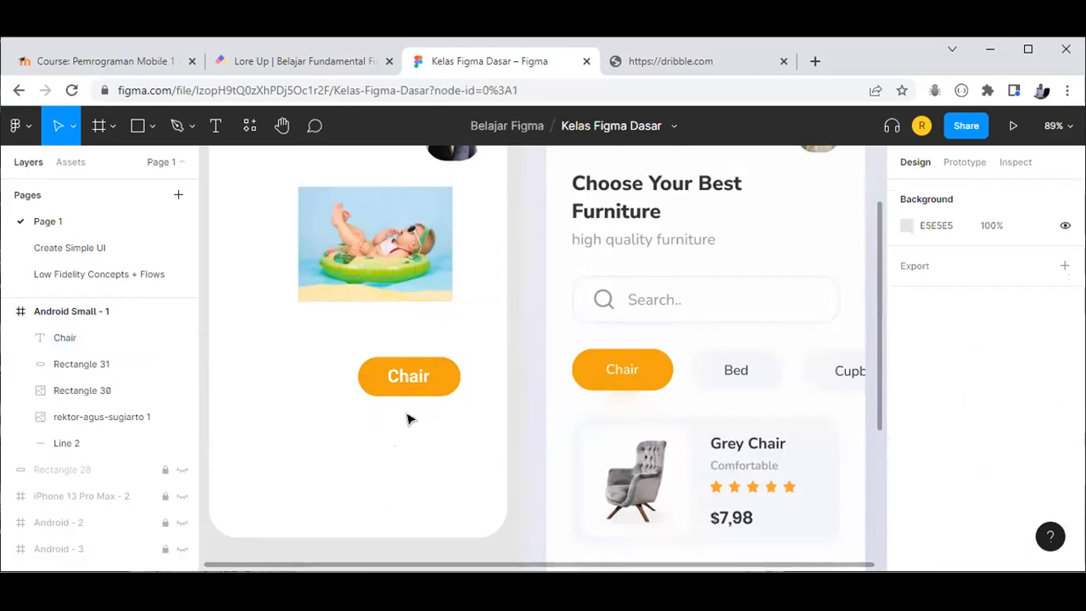
{"action": "scroll", "coordinate": [493, 433], "scroll_direction": "down", "scroll_amount": 1}
{"action": "scroll", "coordinate": [446, 381], "scroll_direction": "down", "scroll_amount": 1}
{"action": "left_click_drag", "start_coordinate": [336, 320], "coordinate": [470, 402]}
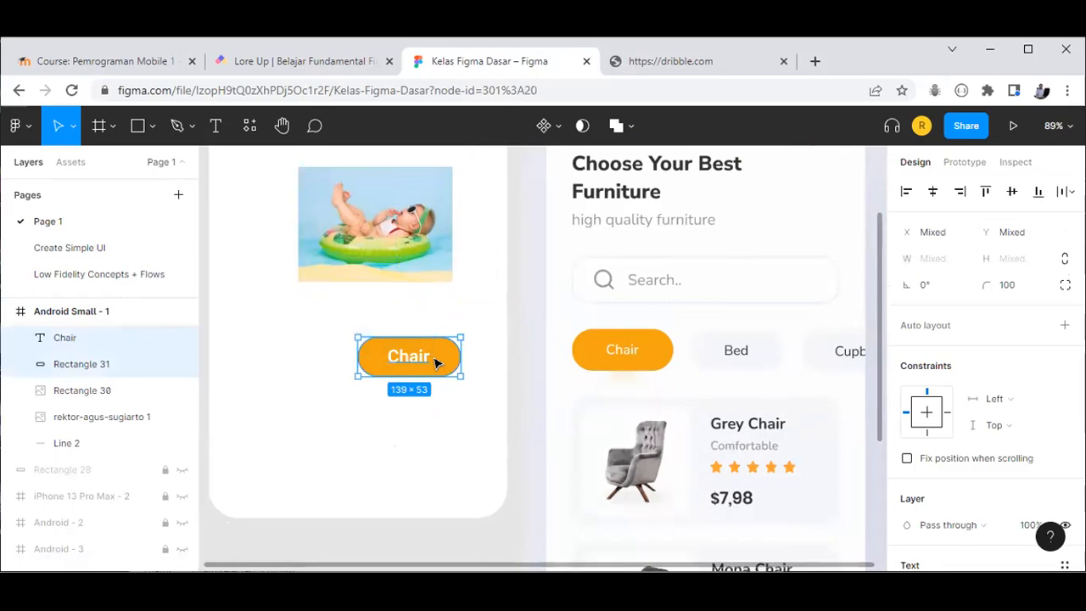
Step: Group the Chair text and pill and centre the button under the photo
{"action": "right_click", "coordinate": [435, 362]}
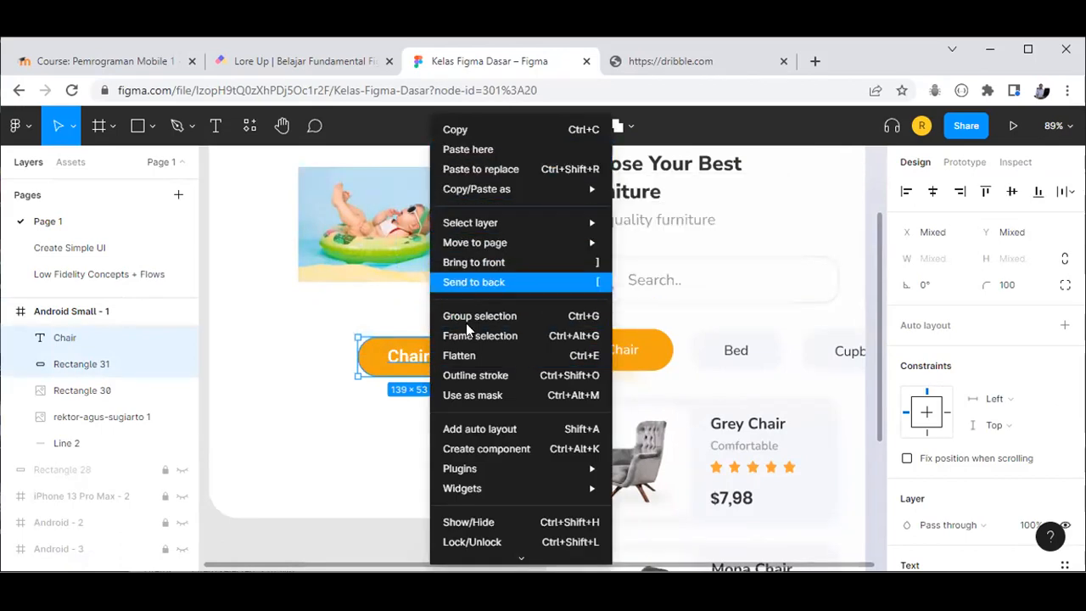
{"action": "left_click", "coordinate": [461, 315]}
{"action": "left_click_drag", "start_coordinate": [427, 360], "coordinate": [431, 337]}
Step: Move the baby photo below the Chair button and raise the button about 100 px
{"action": "left_click", "coordinate": [348, 256]}
{"action": "left_click_drag", "start_coordinate": [348, 256], "coordinate": [332, 371]}
{"action": "left_click", "coordinate": [419, 342]}
{"action": "left_click_drag", "start_coordinate": [420, 342], "coordinate": [431, 263]}
{"action": "left_click", "coordinate": [373, 406]}
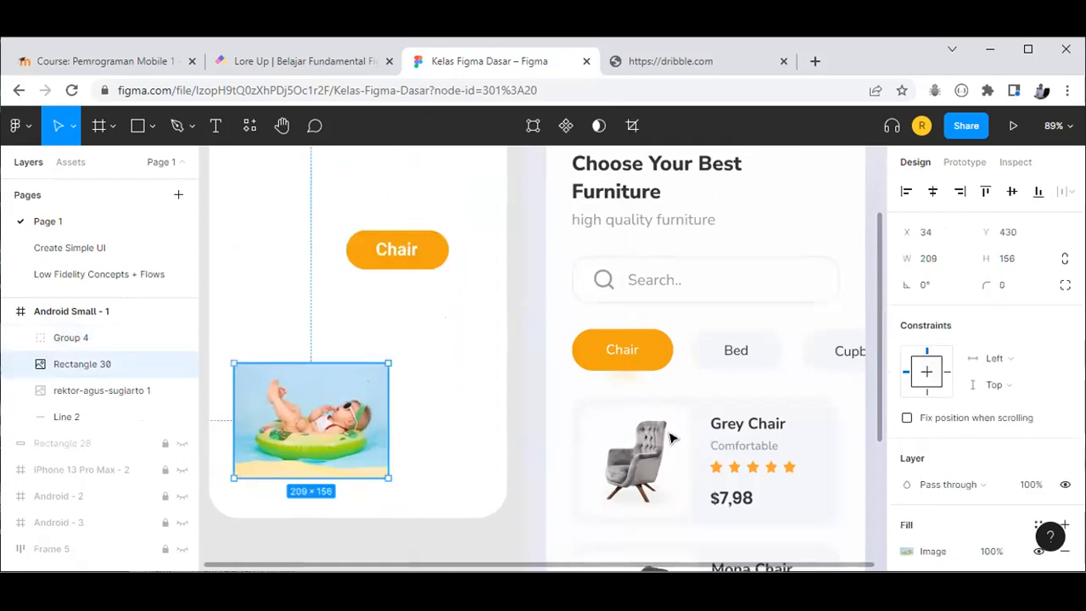
{"action": "left_click", "coordinate": [463, 404]}
{"action": "left_click", "coordinate": [328, 414]}
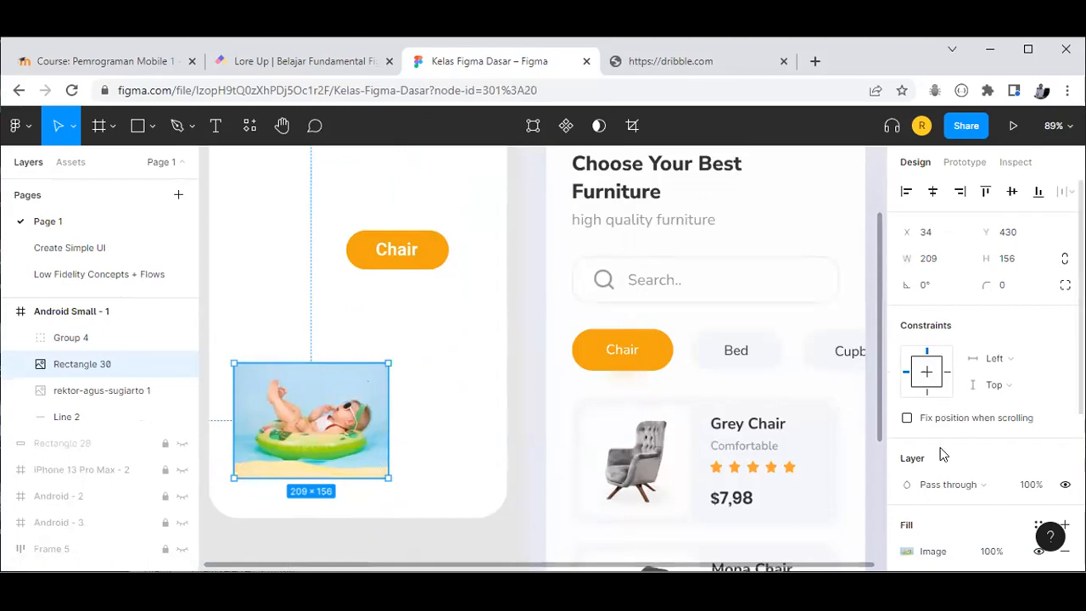
{"action": "scroll", "coordinate": [940, 450], "scroll_direction": "down", "scroll_amount": 3}
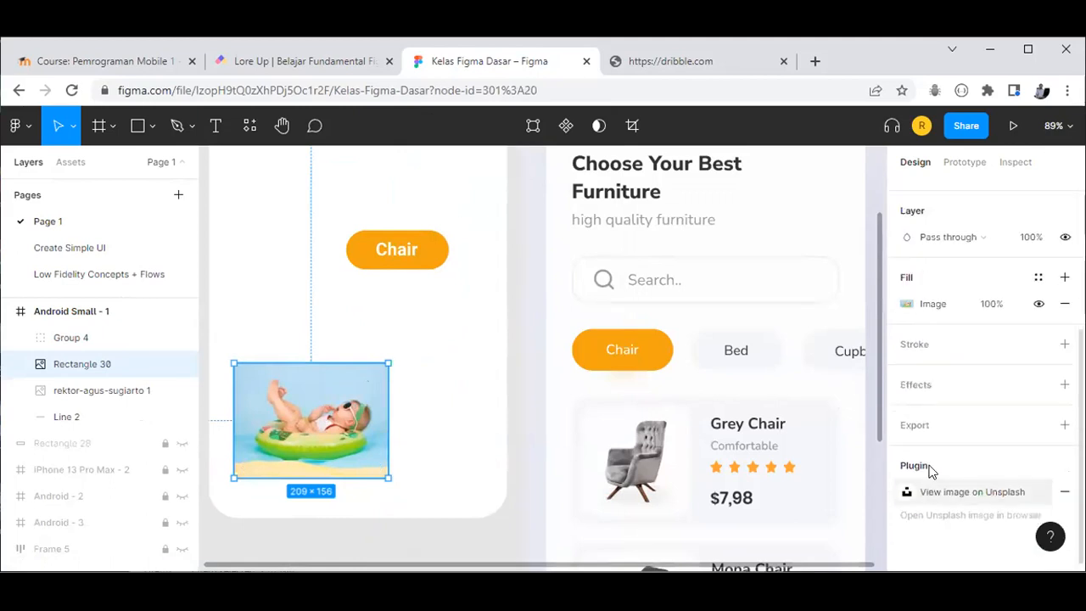
Step: Replace the baby photo's image fill on Rectangle 30 with a Radial fill
{"action": "left_click", "coordinate": [906, 305]}
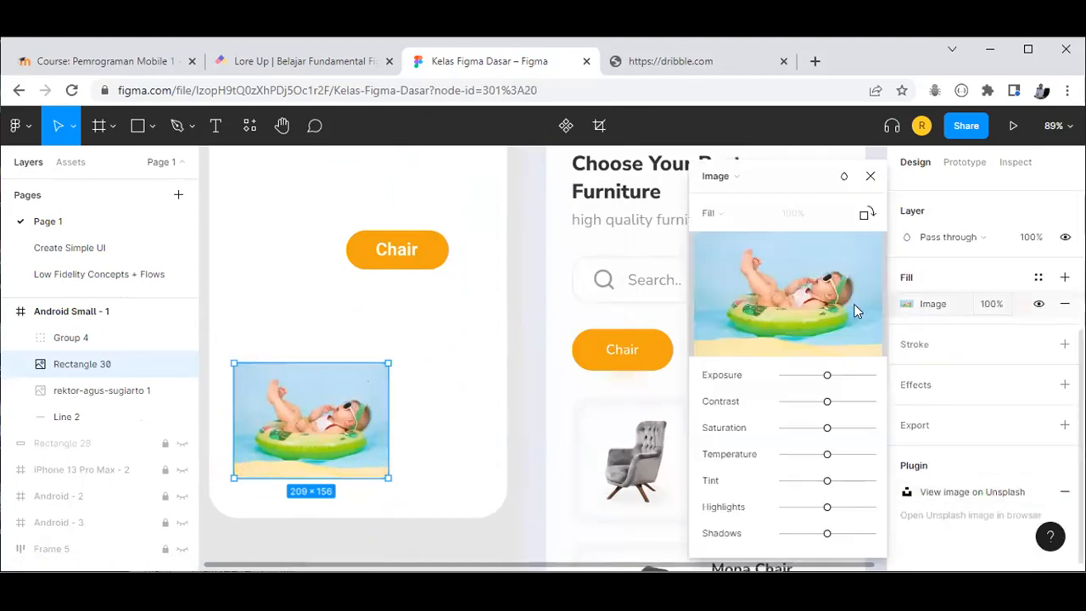
{"action": "left_click", "coordinate": [709, 213]}
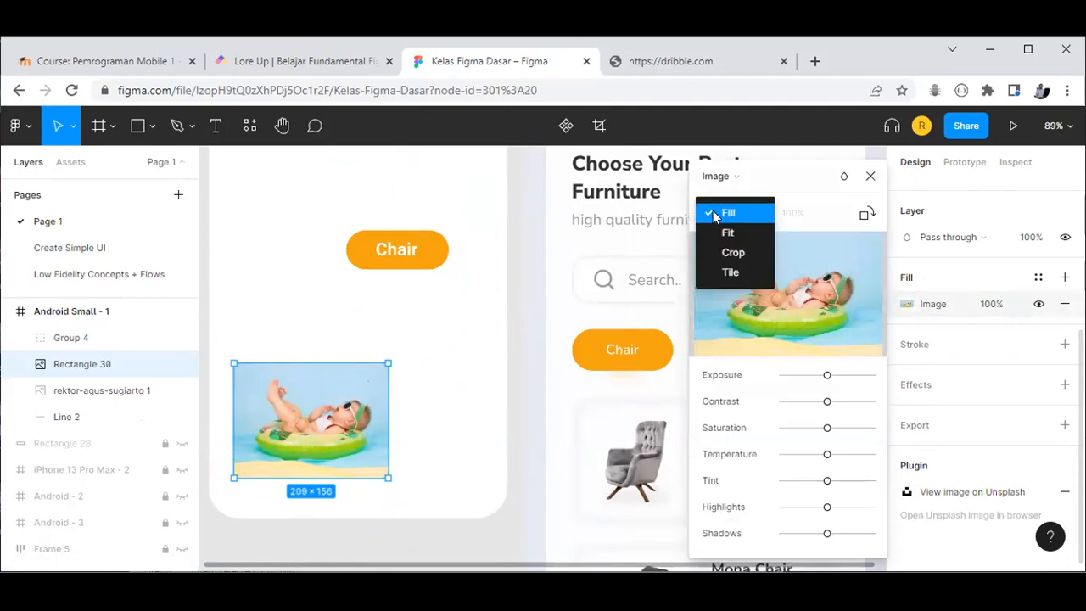
{"action": "left_click", "coordinate": [719, 188]}
{"action": "left_click", "coordinate": [718, 184]}
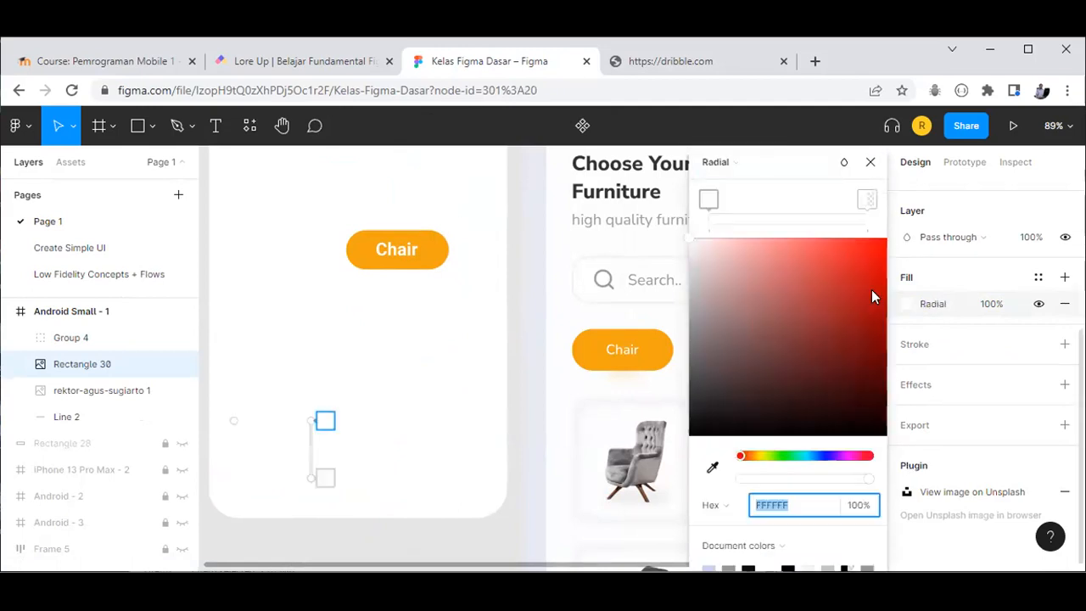
{"action": "left_click", "coordinate": [727, 166]}
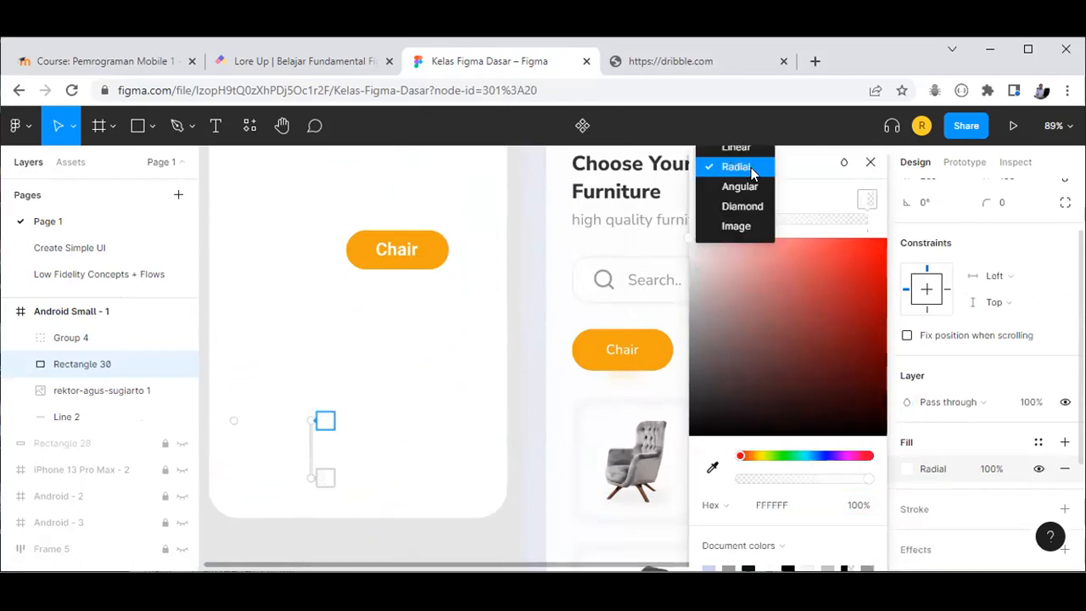
{"action": "left_click", "coordinate": [348, 406]}
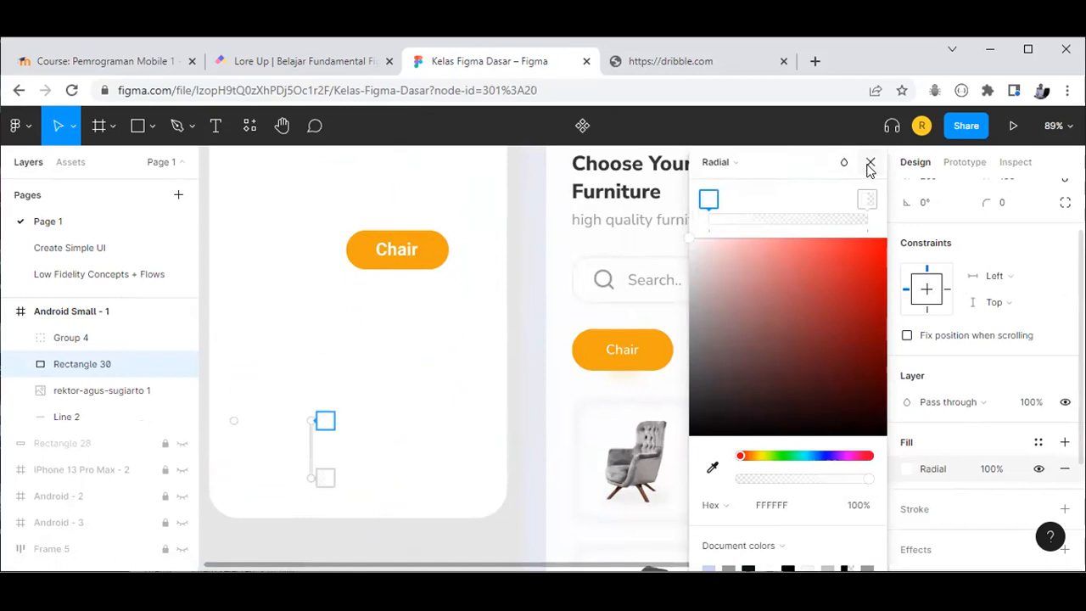
{"action": "left_click", "coordinate": [664, 282]}
Step: Move the emptied rectangle and the Chair button higher in the frame
{"action": "scroll", "coordinate": [931, 356], "scroll_direction": "up", "scroll_amount": 2}
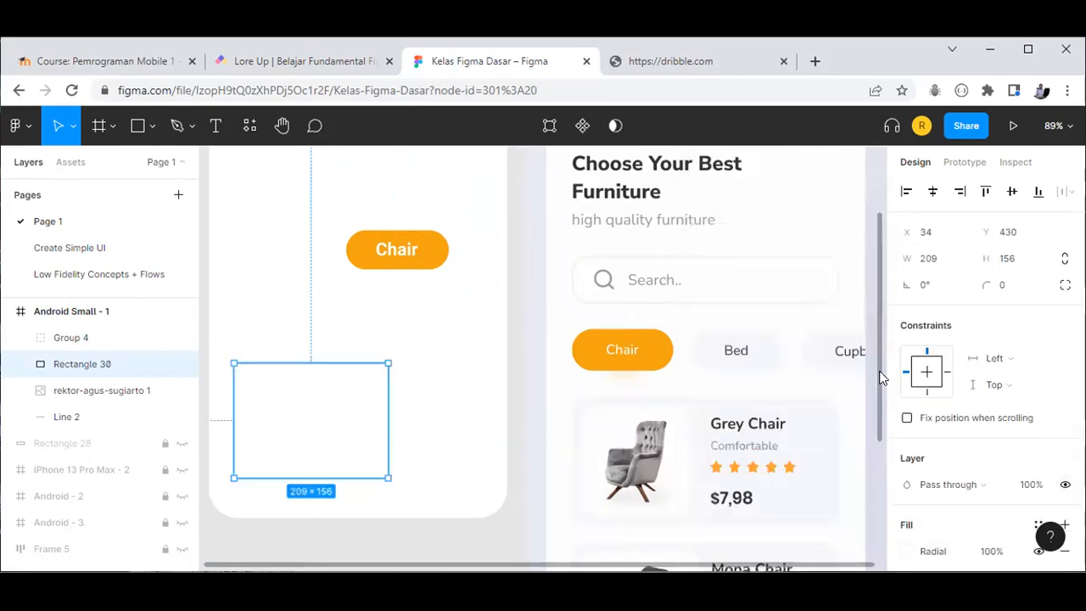
{"action": "scroll", "coordinate": [882, 381], "scroll_direction": "up", "scroll_amount": 3}
{"action": "scroll", "coordinate": [454, 439], "scroll_direction": "down", "scroll_amount": 1}
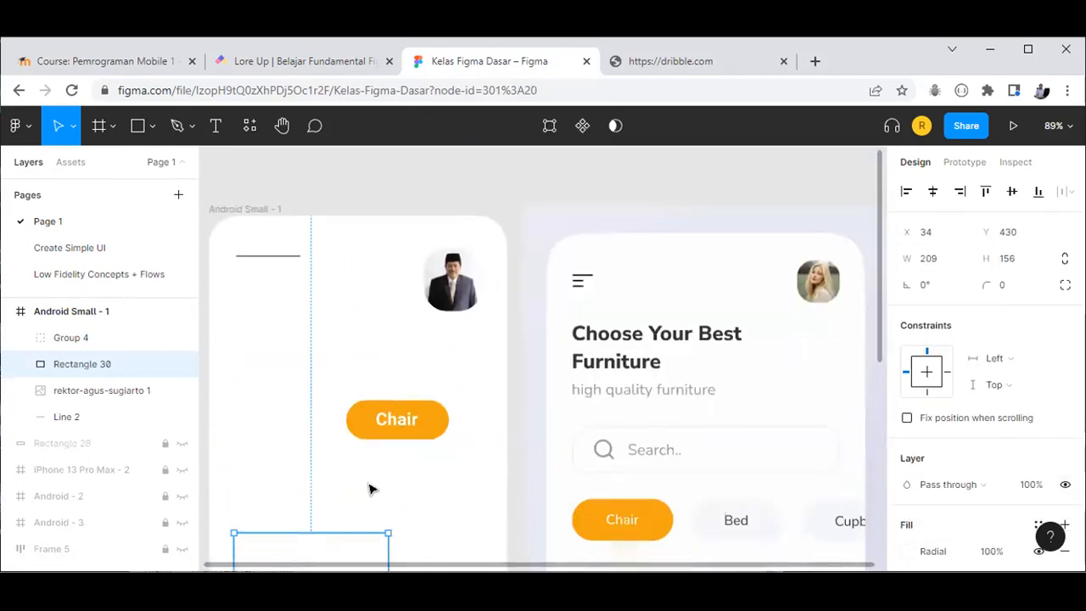
{"action": "left_click_drag", "start_coordinate": [345, 554], "coordinate": [342, 473]}
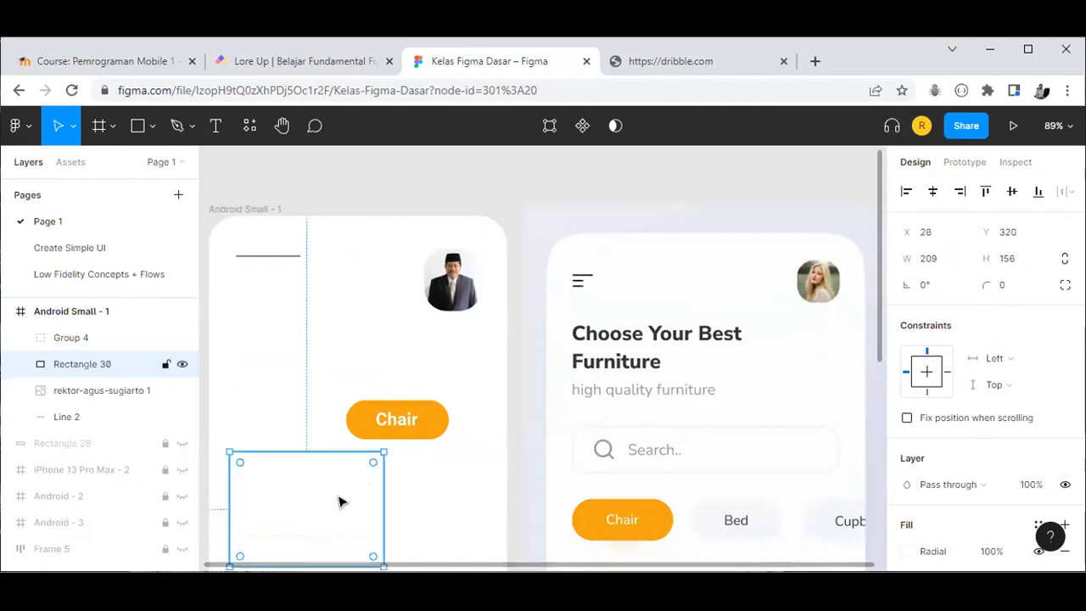
{"action": "left_click_drag", "start_coordinate": [405, 416], "coordinate": [432, 351]}
{"action": "left_click_drag", "start_coordinate": [284, 533], "coordinate": [308, 469]}
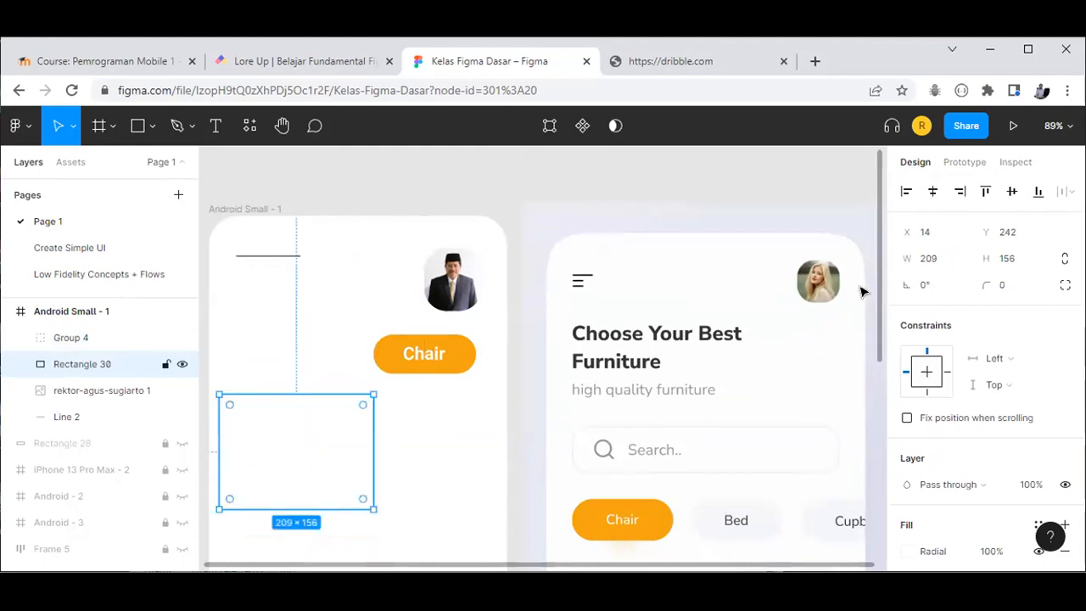
Step: Keep the rectangle's Radial fill type and fit all frames into view
{"action": "scroll", "coordinate": [924, 500], "scroll_direction": "down", "scroll_amount": 1}
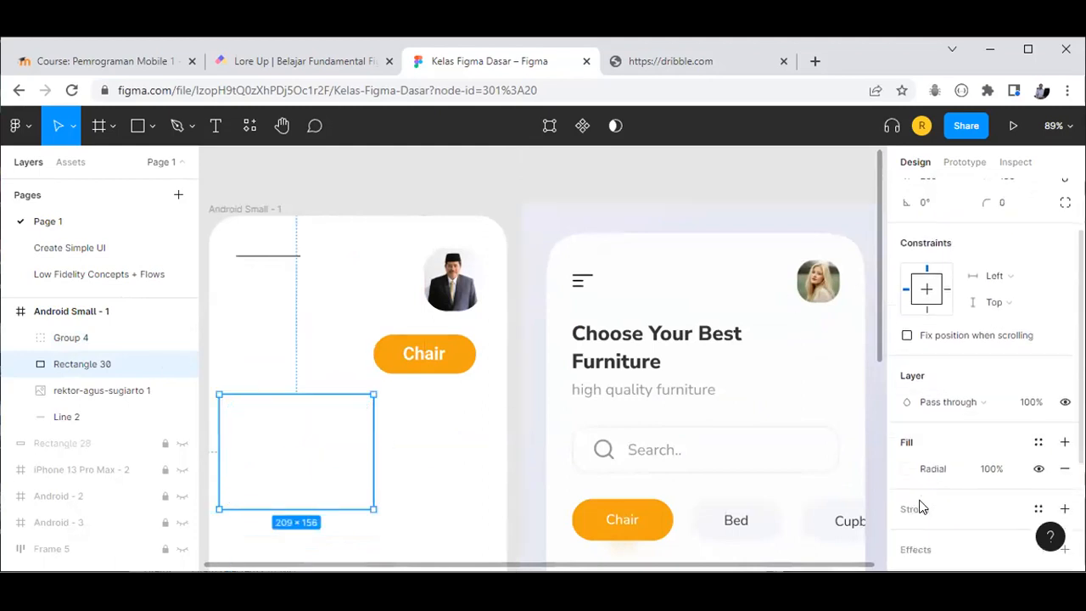
{"action": "left_click", "coordinate": [907, 469]}
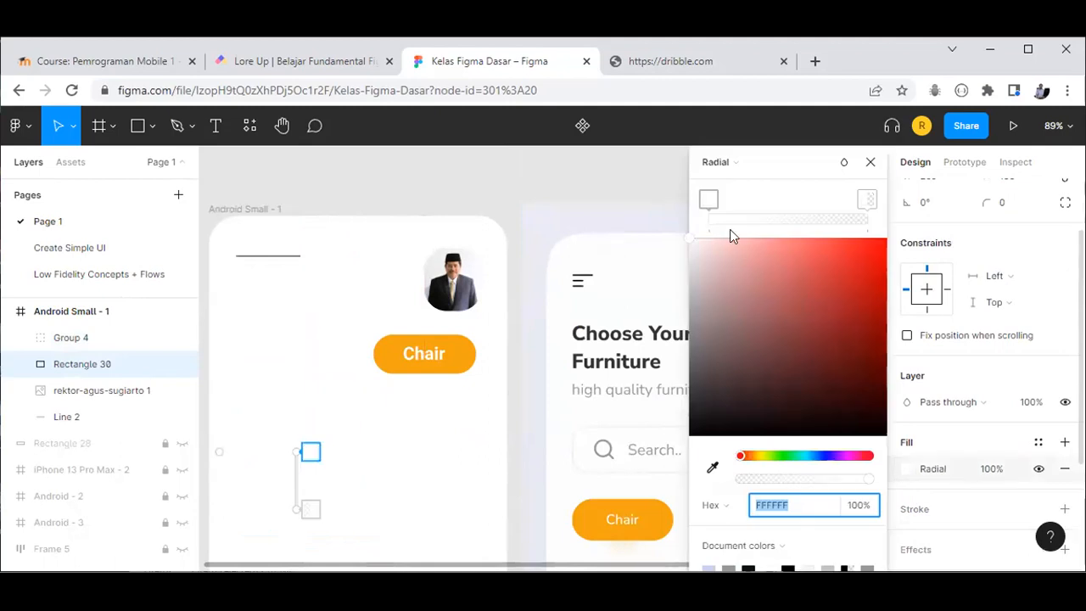
{"action": "left_click", "coordinate": [738, 163]}
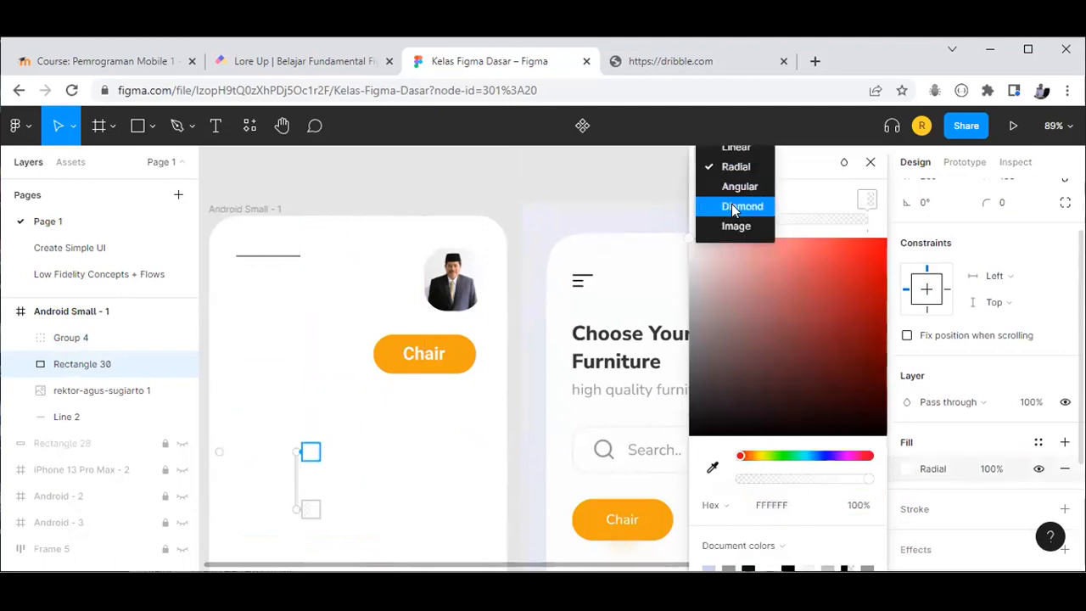
{"action": "left_click", "coordinate": [995, 252]}
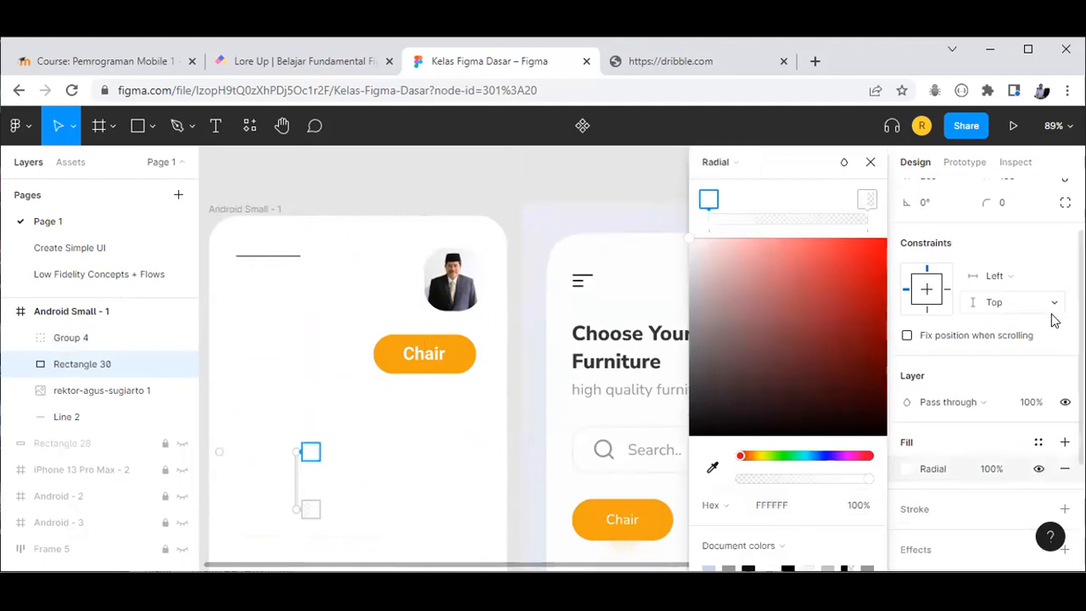
{"action": "scroll", "coordinate": [1052, 320], "scroll_direction": "up", "scroll_amount": 1}
{"action": "left_click", "coordinate": [869, 162]}
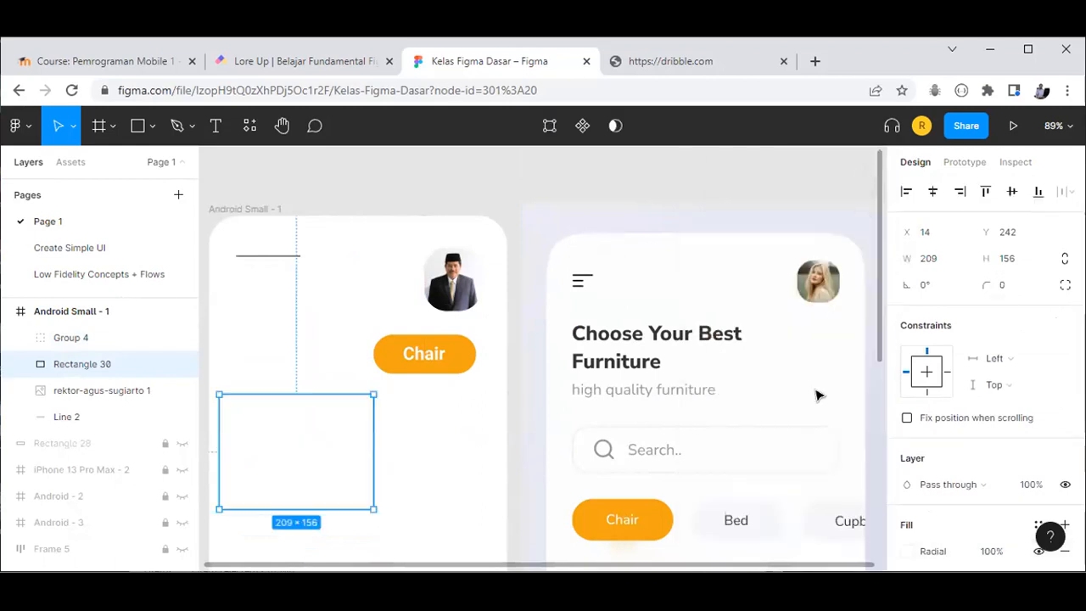
{"action": "key", "text": "shift+1"}
{"action": "key", "text": "Escape"}
Step: Switch the rectangle's fill to Linear, then delete the empty Rectangle 30
{"action": "left_click", "coordinate": [407, 296]}
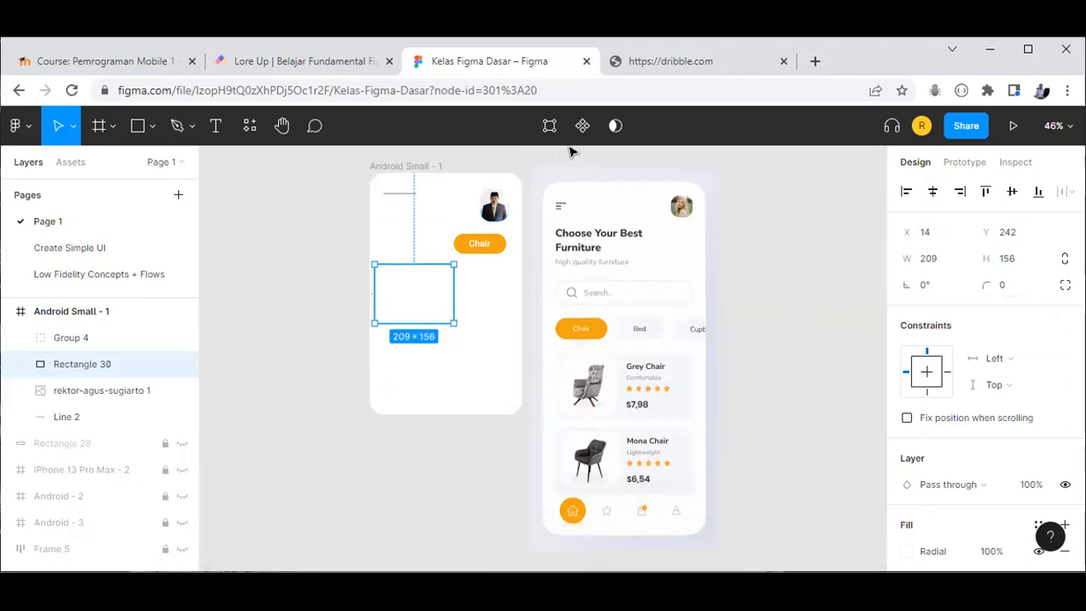
{"action": "left_click", "coordinate": [908, 551]}
{"action": "left_click", "coordinate": [727, 164]}
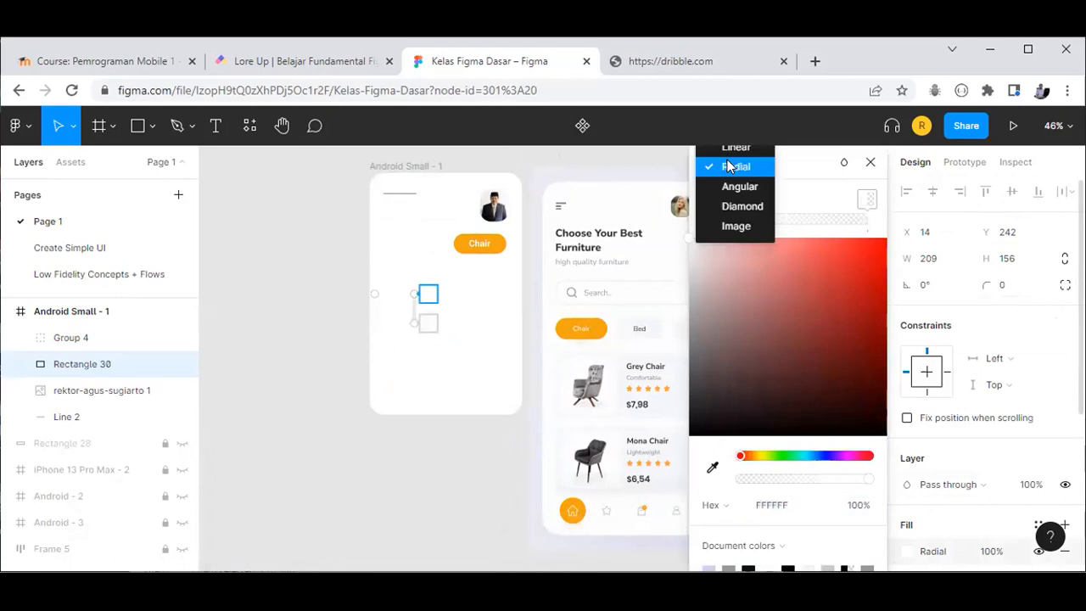
{"action": "left_click", "coordinate": [731, 149]}
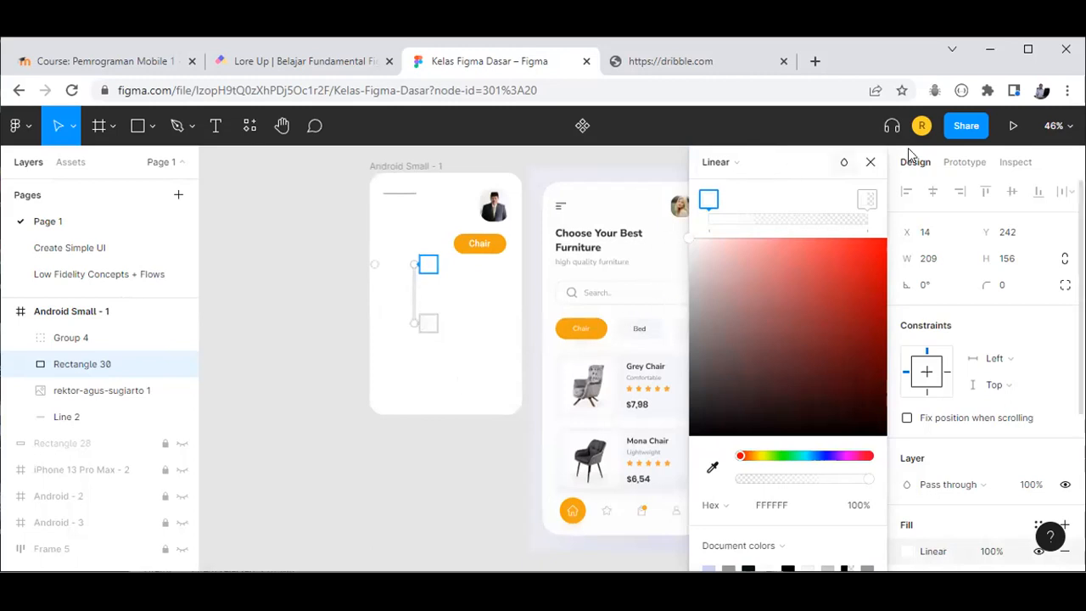
{"action": "left_click", "coordinate": [872, 164]}
{"action": "left_click", "coordinate": [458, 378]}
{"action": "key", "text": "ctrl+a"}
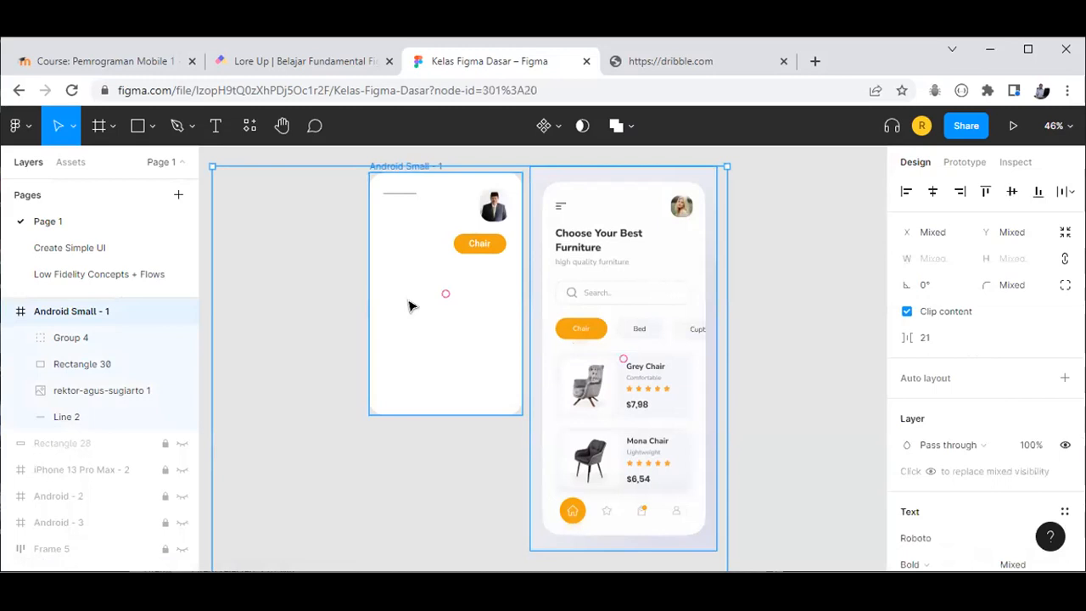
{"action": "left_click", "coordinate": [410, 303]}
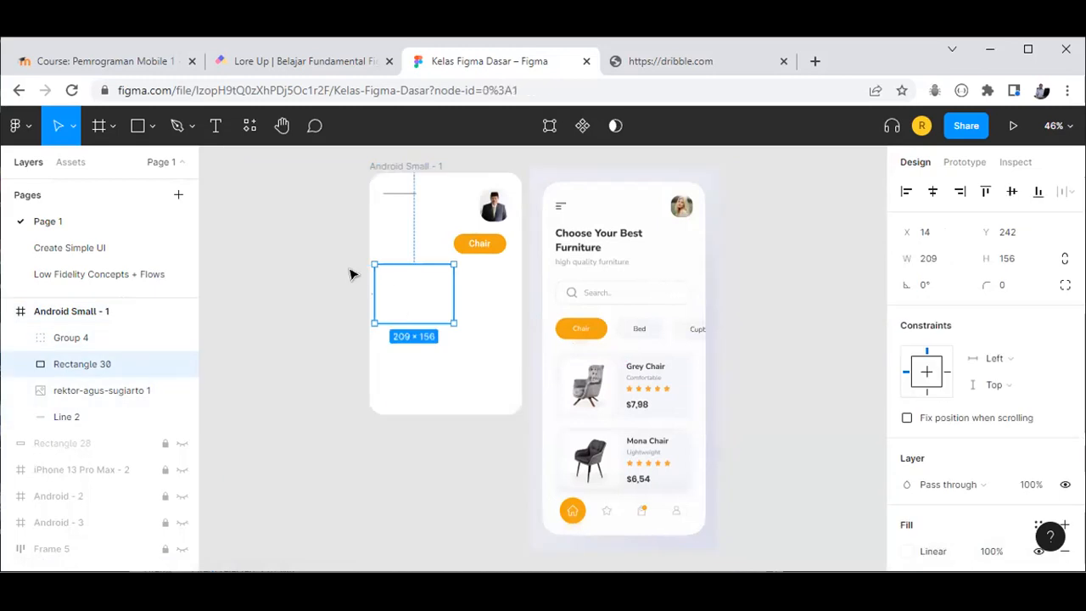
{"action": "key", "text": "Delete"}
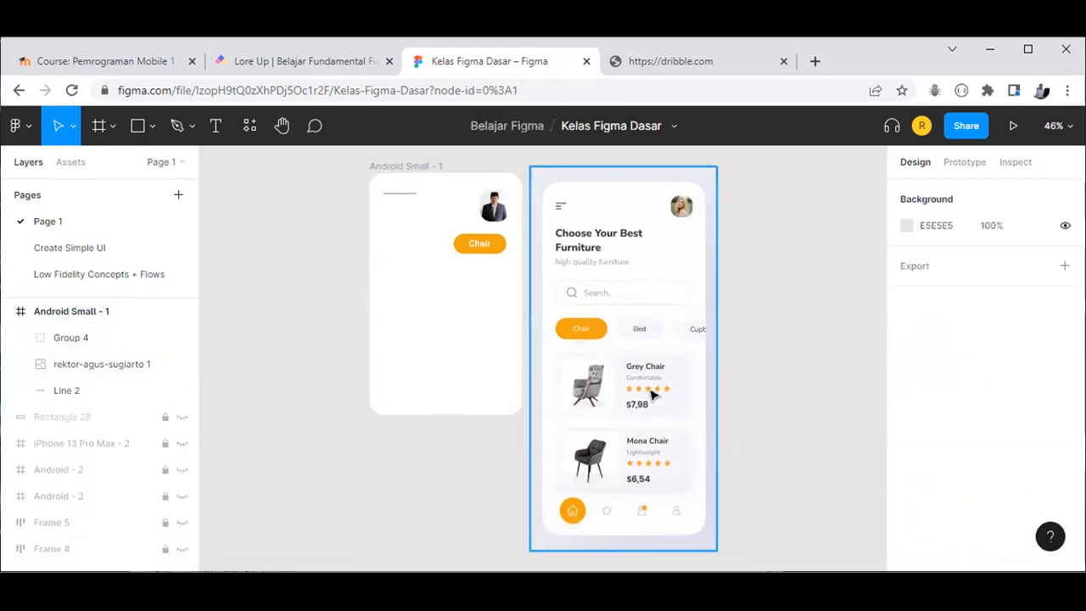
Step: Draw a rectangle in the left frame with a 30 corner radius
{"action": "scroll", "coordinate": [652, 397], "scroll_direction": "up", "scroll_amount": 5}
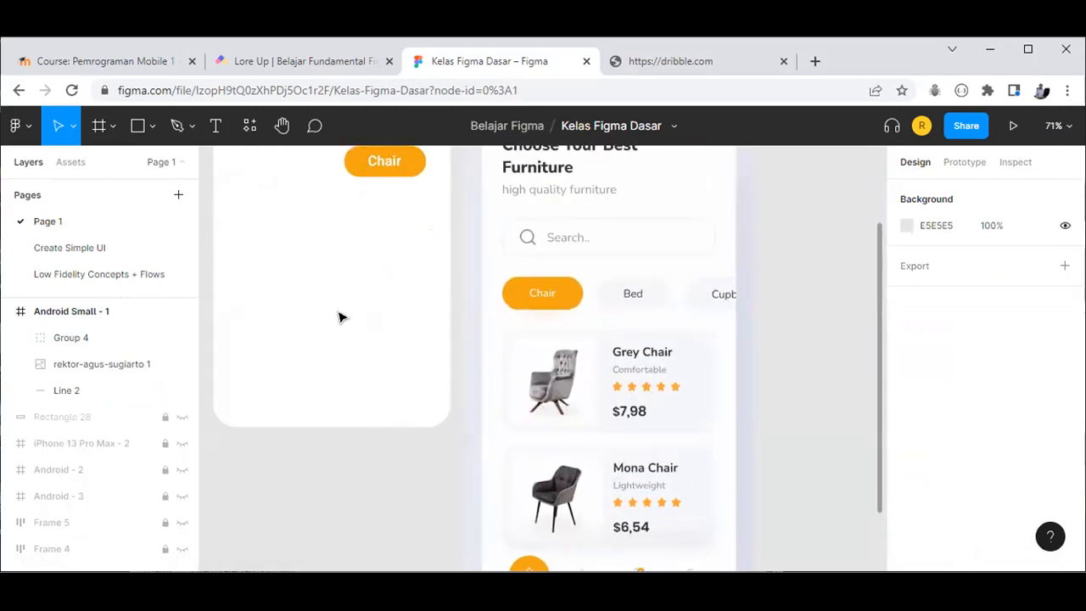
{"action": "left_click", "coordinate": [137, 125]}
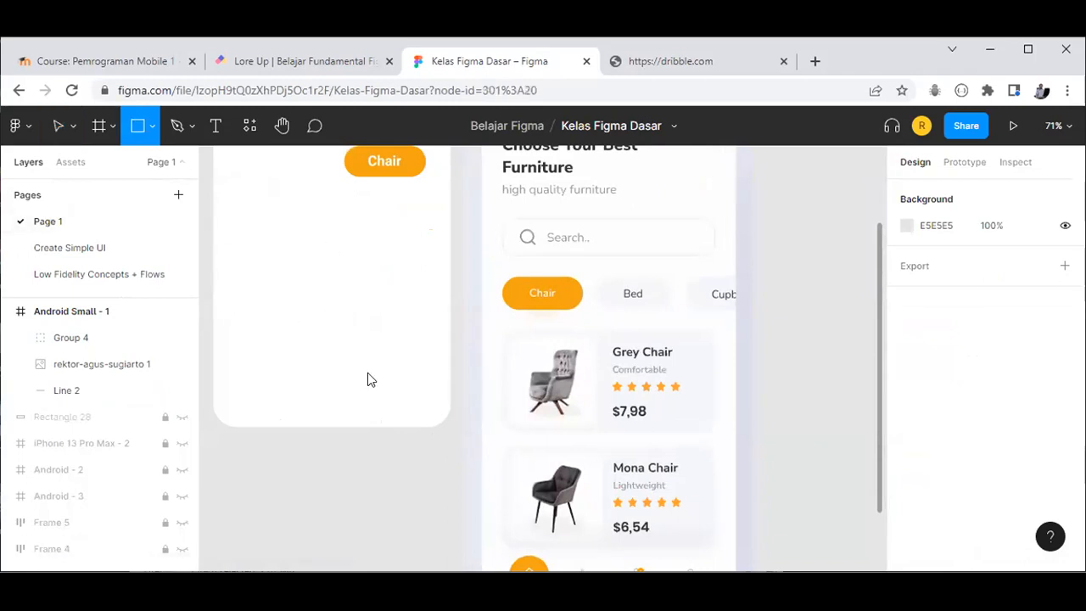
{"action": "left_click_drag", "start_coordinate": [235, 299], "coordinate": [431, 401]}
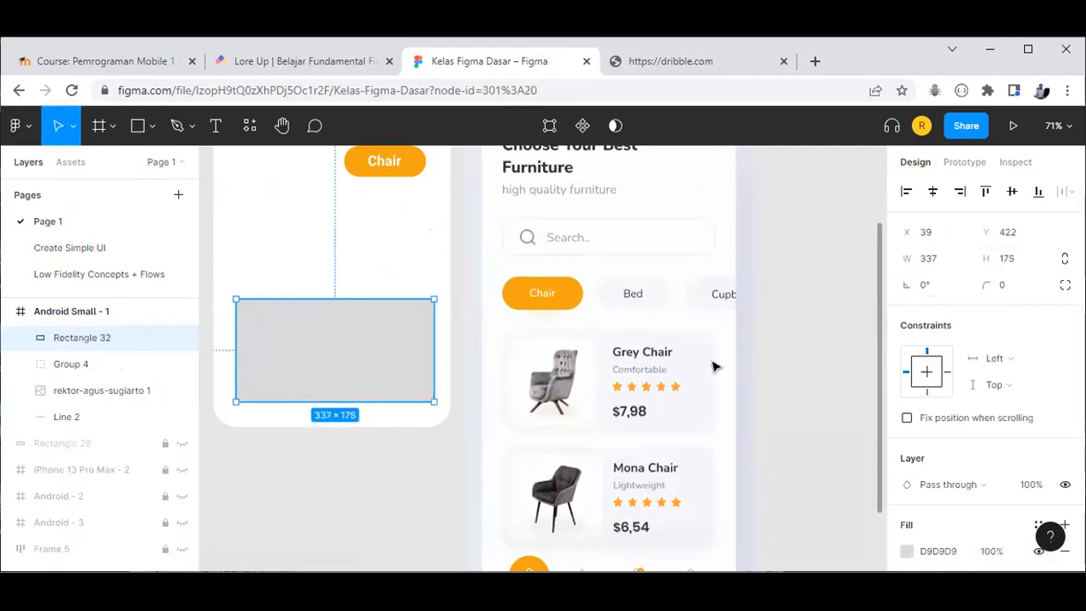
{"action": "left_click", "coordinate": [1010, 288]}
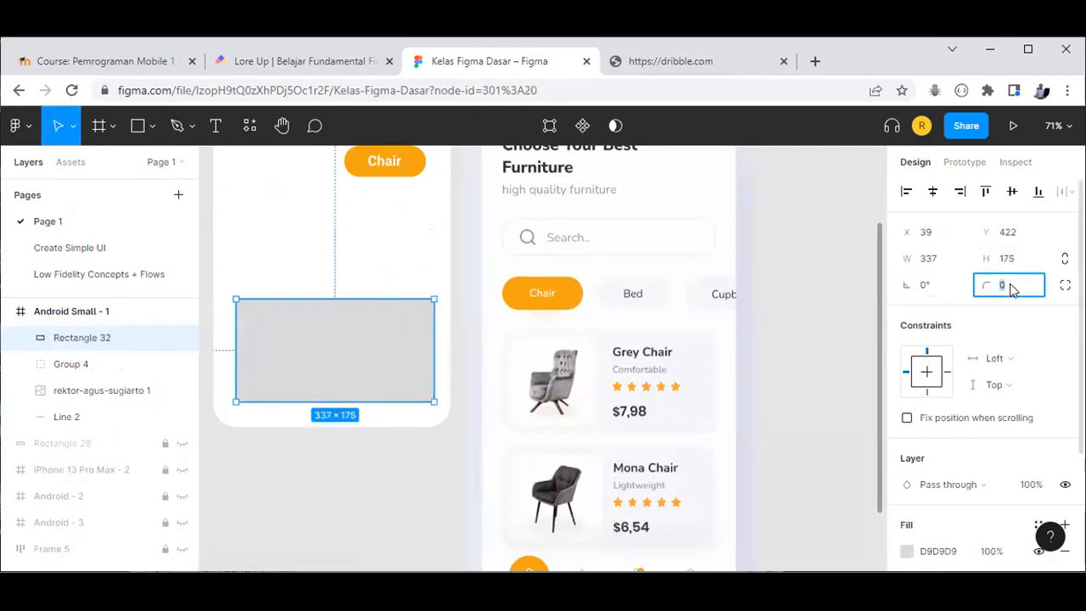
{"action": "type", "text": "30"}
{"action": "key", "text": "Return"}
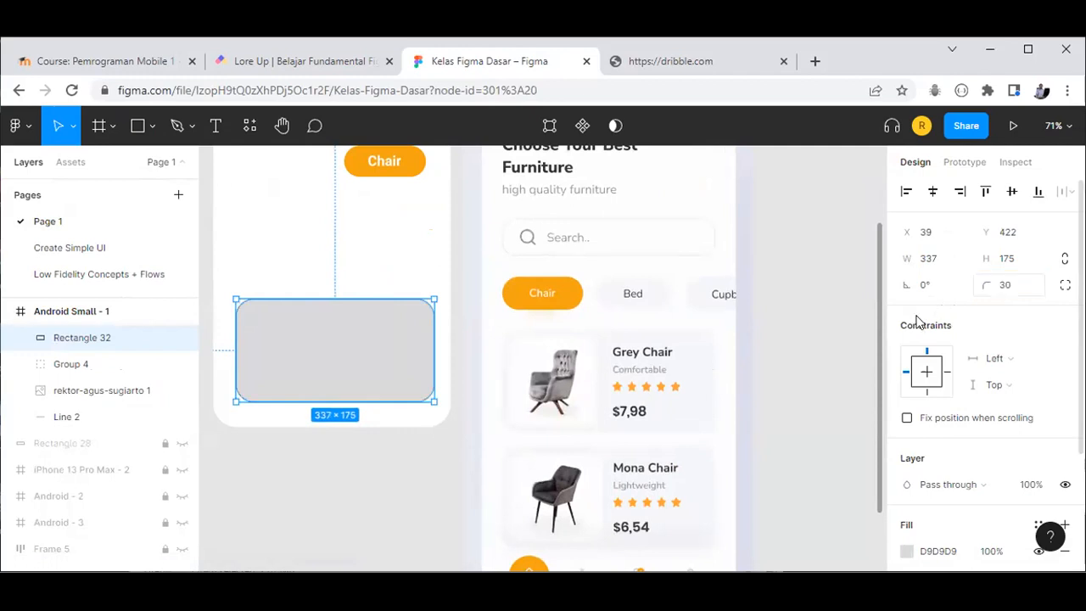
Step: Reposition the rounded rectangle in Android Small - 1 and resize it to 319×127
{"action": "key", "text": "ctrl+x"}
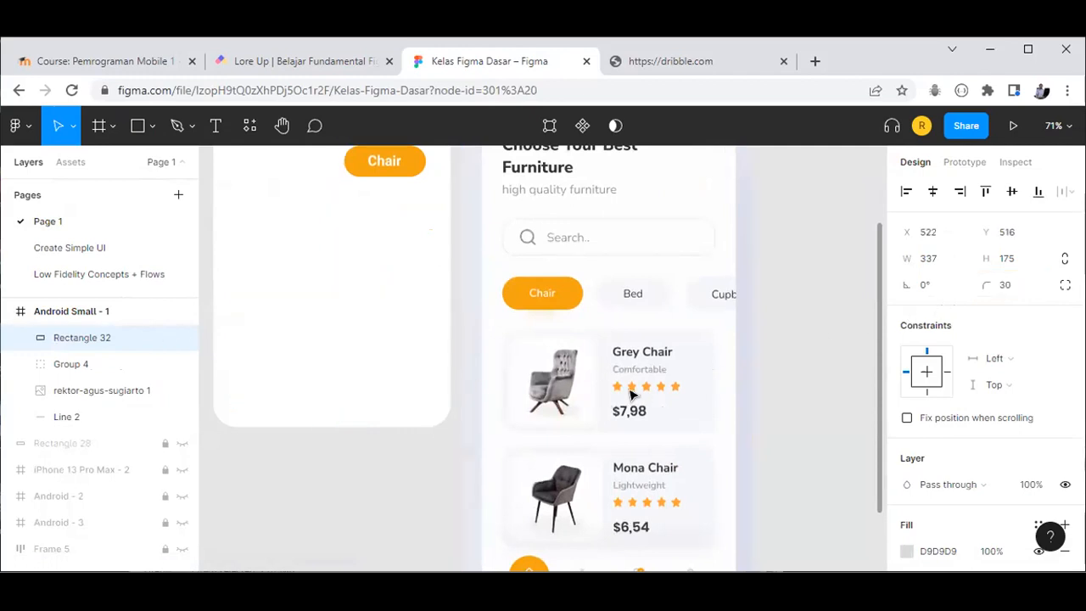
{"action": "key", "text": "ctrl+v"}
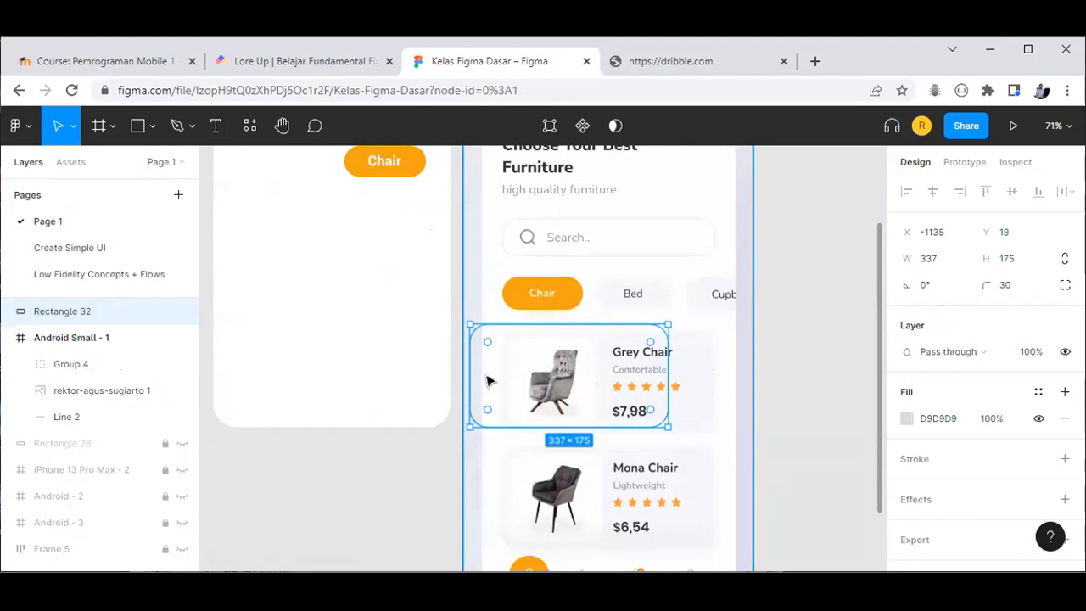
{"action": "left_click_drag", "start_coordinate": [469, 375], "coordinate": [370, 485]}
{"action": "left_click_drag", "start_coordinate": [661, 430], "coordinate": [266, 338]}
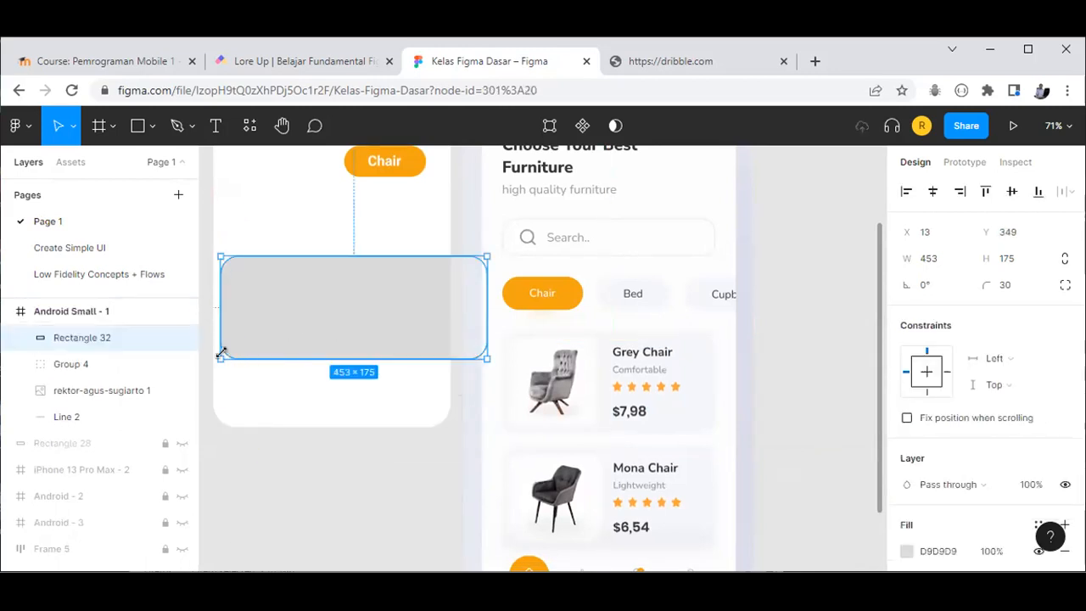
{"action": "double_click", "coordinate": [306, 334]}
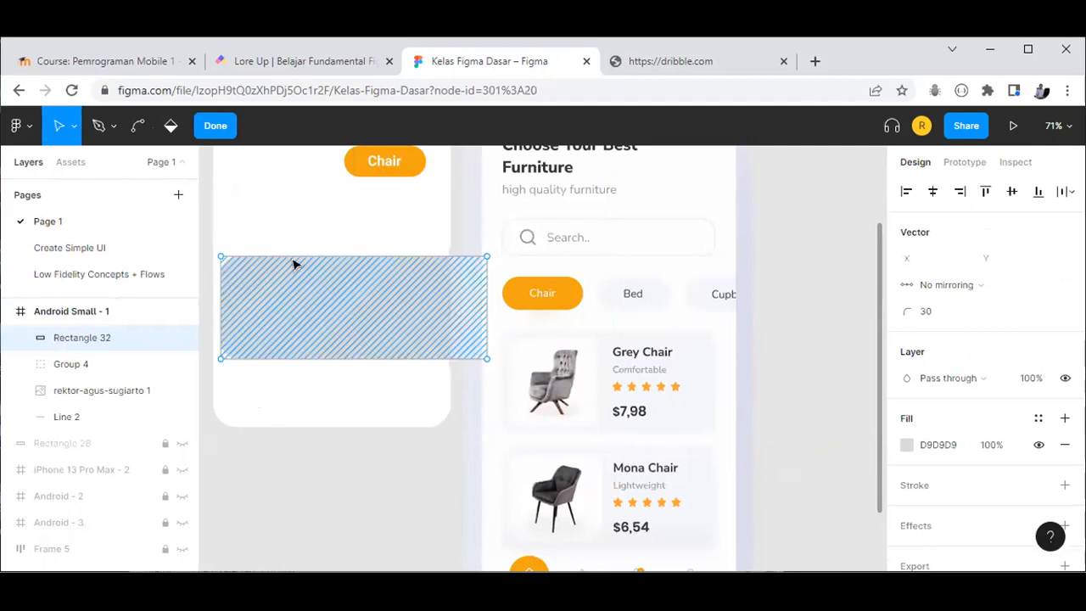
{"action": "key", "text": "Escape"}
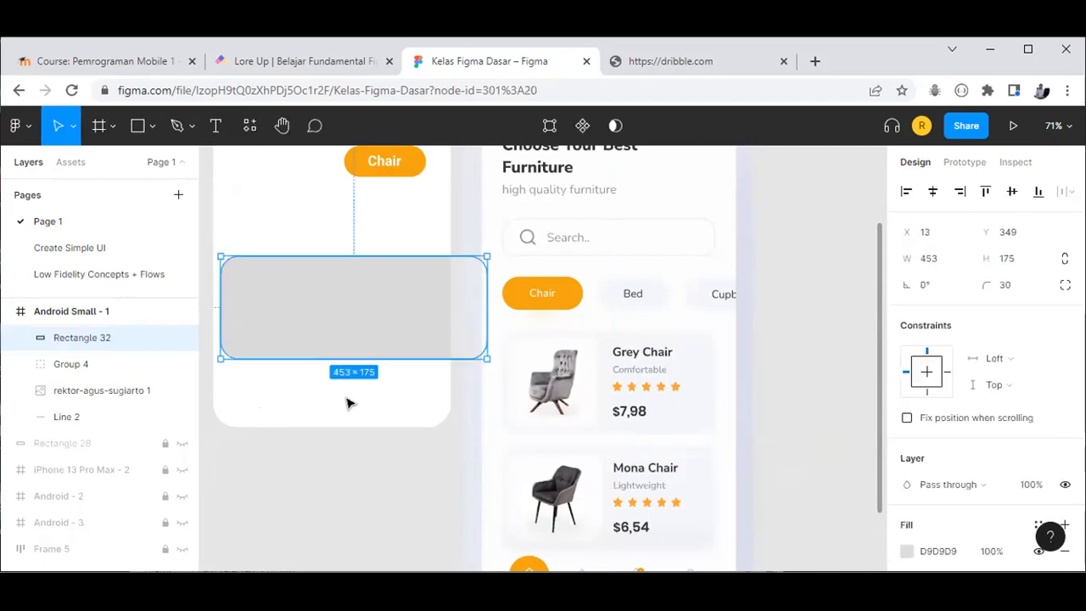
{"action": "left_click", "coordinate": [357, 394]}
{"action": "left_click", "coordinate": [370, 317]}
{"action": "mouse_move", "coordinate": [452, 343]}
{"action": "left_click_drag", "start_coordinate": [406, 331], "coordinate": [408, 330]}
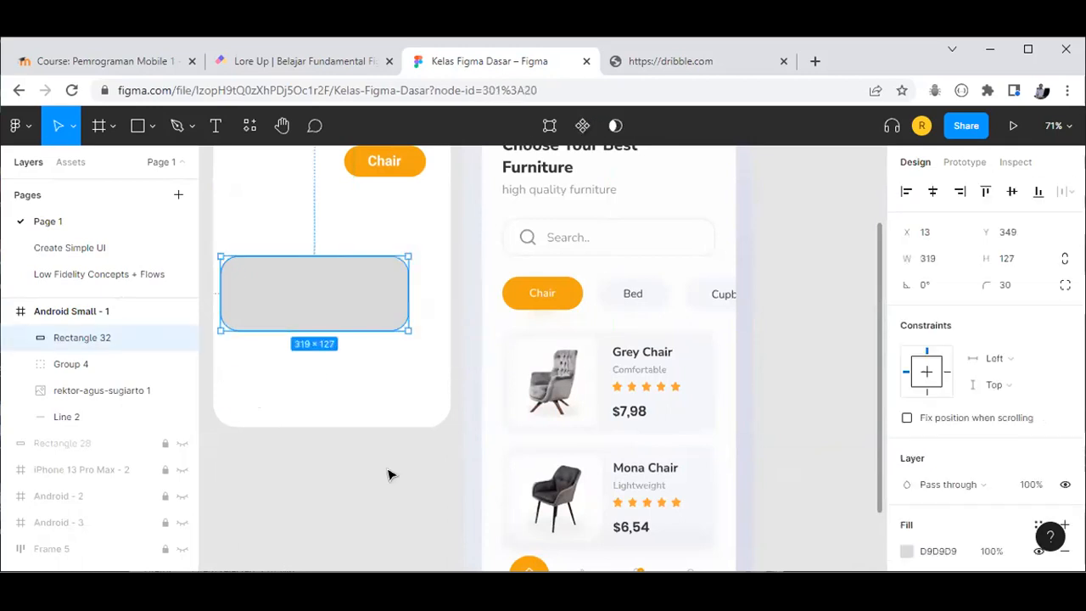
{"action": "left_click", "coordinate": [560, 371]}
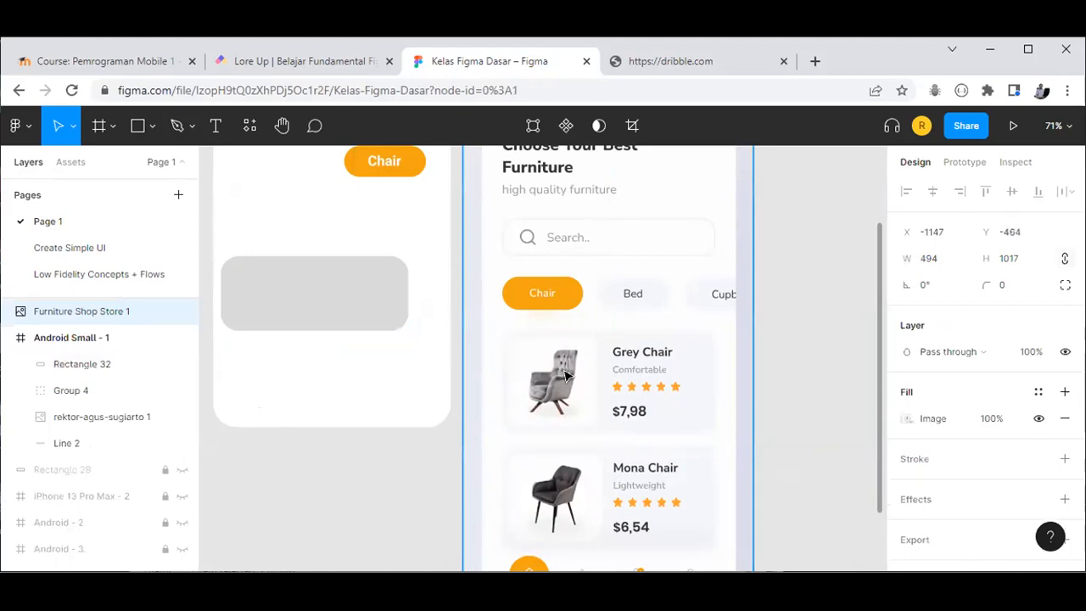
Step: Duplicate the furniture shop reference image to the right of the original
{"action": "scroll", "coordinate": [567, 377], "scroll_direction": "down", "scroll_amount": 1}
{"action": "scroll", "coordinate": [571, 391], "scroll_direction": "down", "scroll_amount": 3}
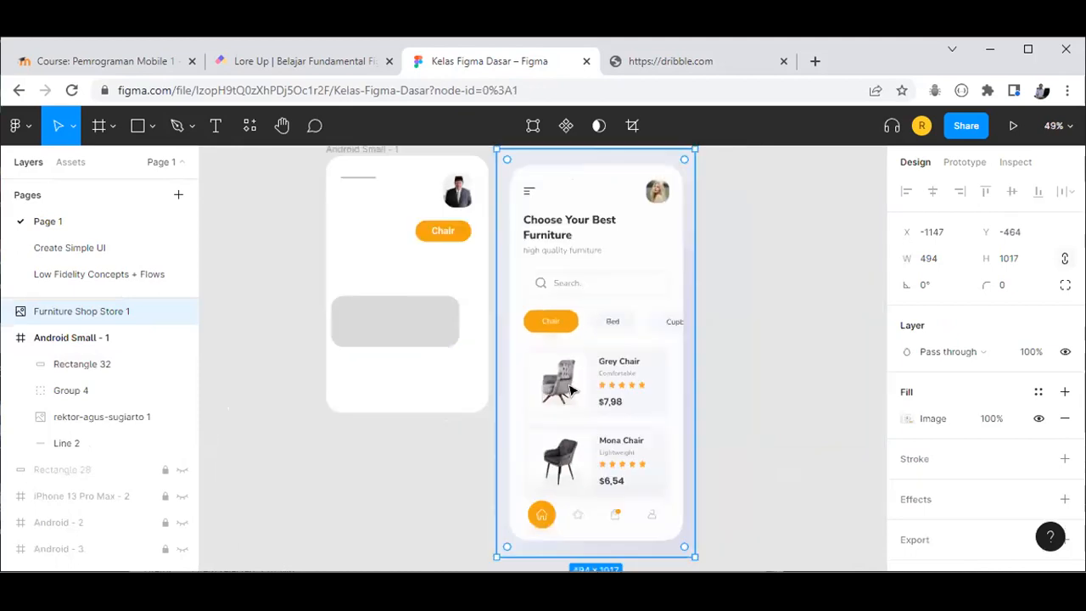
{"action": "scroll", "coordinate": [575, 389], "scroll_direction": "down", "scroll_amount": 1}
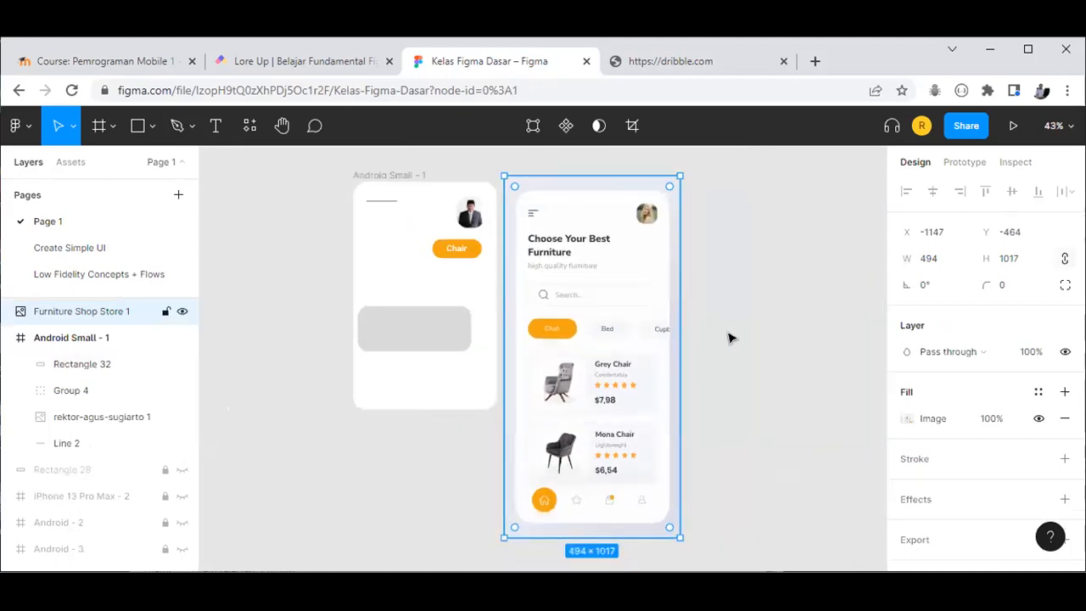
{"action": "key", "text": "Escape"}
{"action": "left_click", "coordinate": [619, 332]}
{"action": "left_click_drag", "start_coordinate": [602, 393], "coordinate": [728, 393]}
{"action": "left_click_drag", "start_coordinate": [598, 224], "coordinate": [779, 228]}
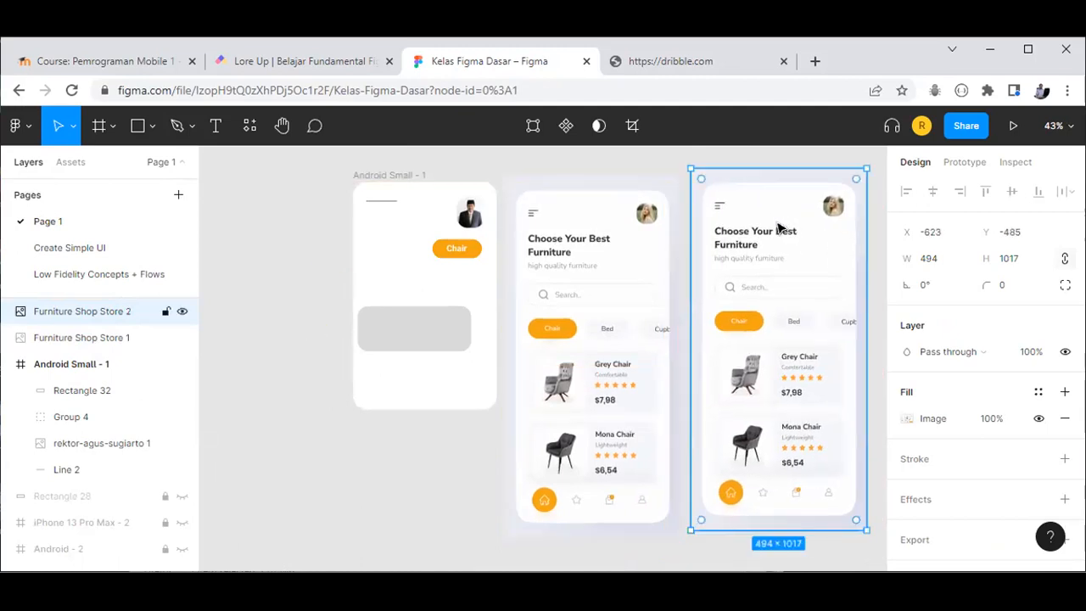
Step: Delete the extra furniture copy and duplicate Android Small - 1 down-left as Android Small - 2
{"action": "left_click", "coordinate": [592, 268]}
{"action": "left_click_drag", "start_coordinate": [592, 242], "coordinate": [348, 423]}
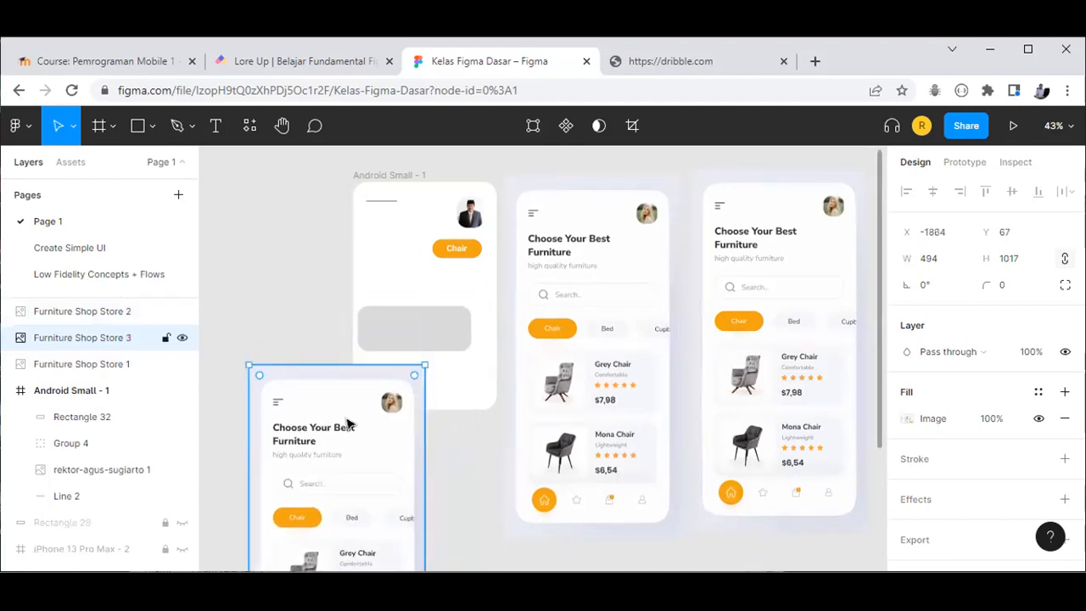
{"action": "key", "text": "Delete"}
{"action": "left_click", "coordinate": [388, 176]}
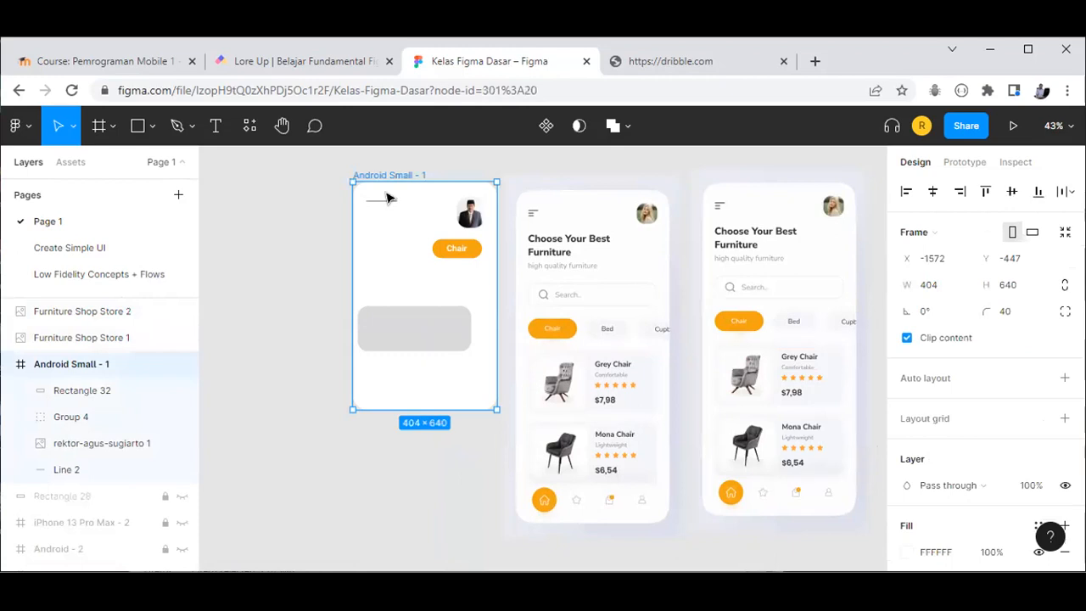
{"action": "left_click_drag", "start_coordinate": [407, 198], "coordinate": [273, 420]}
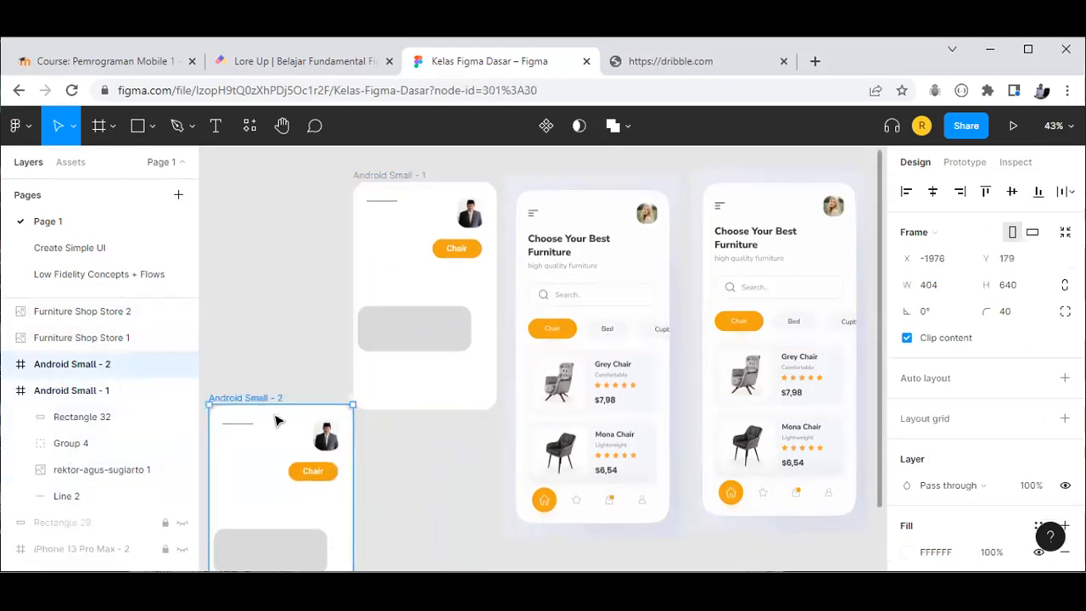
Step: Delete the Android Small - 2 frame
{"action": "left_click", "coordinate": [279, 458]}
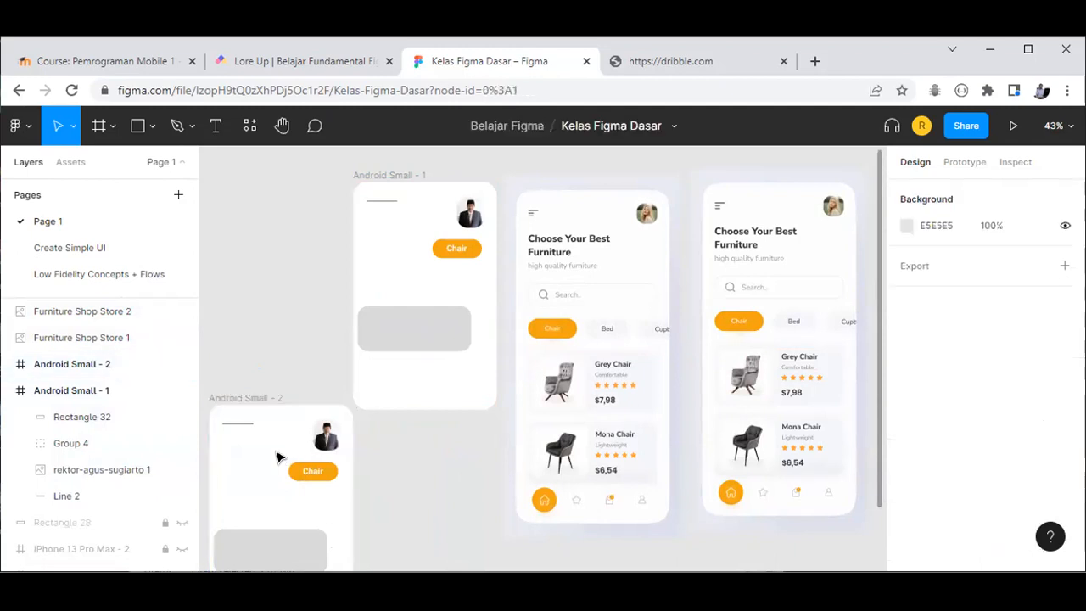
{"action": "left_click", "coordinate": [243, 398]}
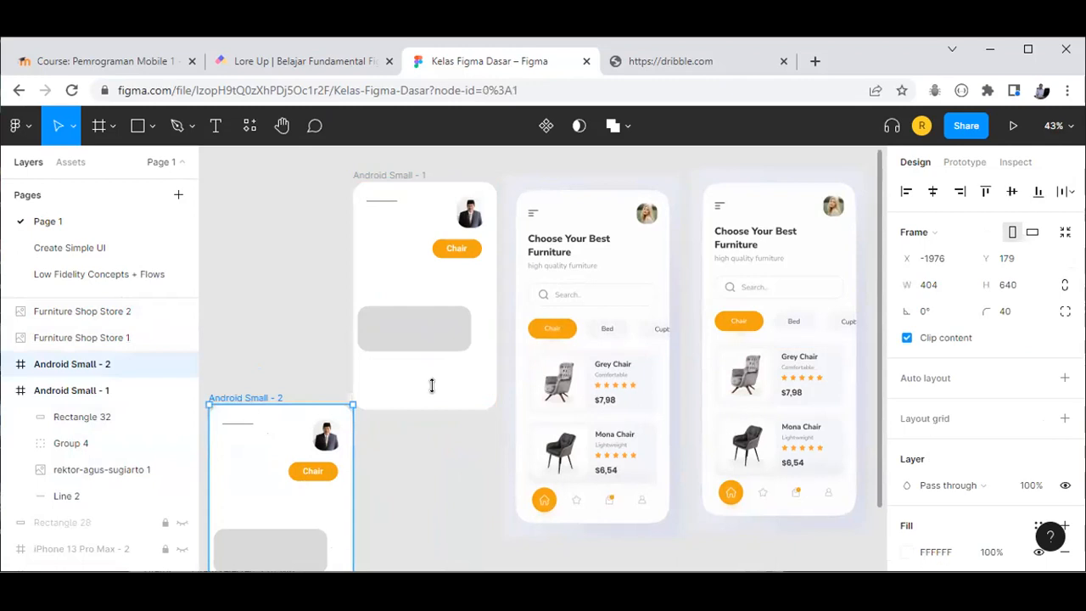
{"action": "key", "text": "Delete"}
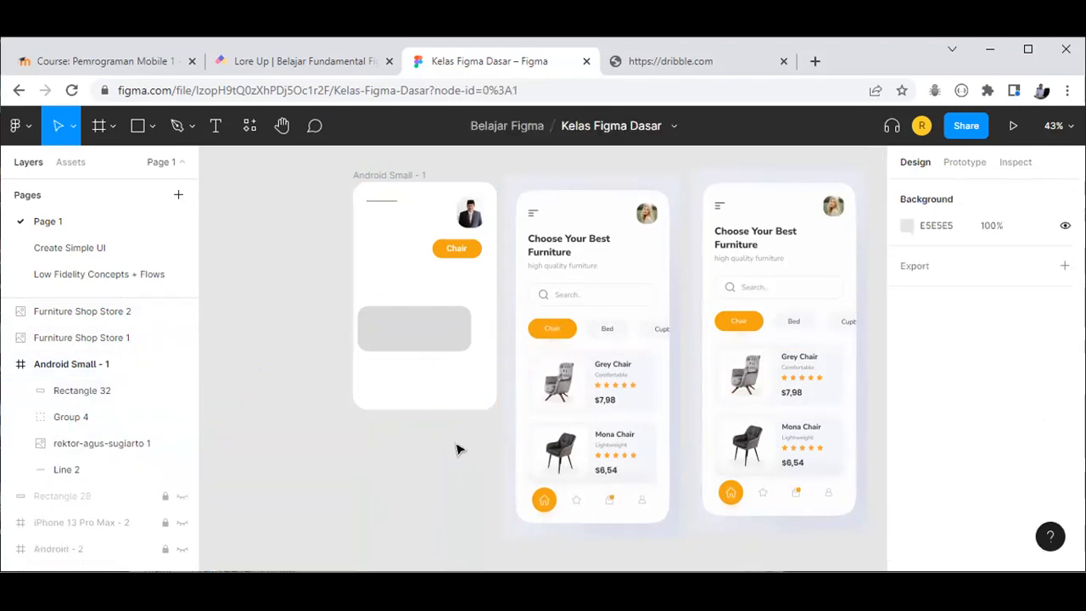
Step: Open and close the Crop image settings on Furniture Shop Store 2, undoing an accidental height change
{"action": "left_click", "coordinate": [597, 268]}
{"action": "left_click", "coordinate": [734, 204]}
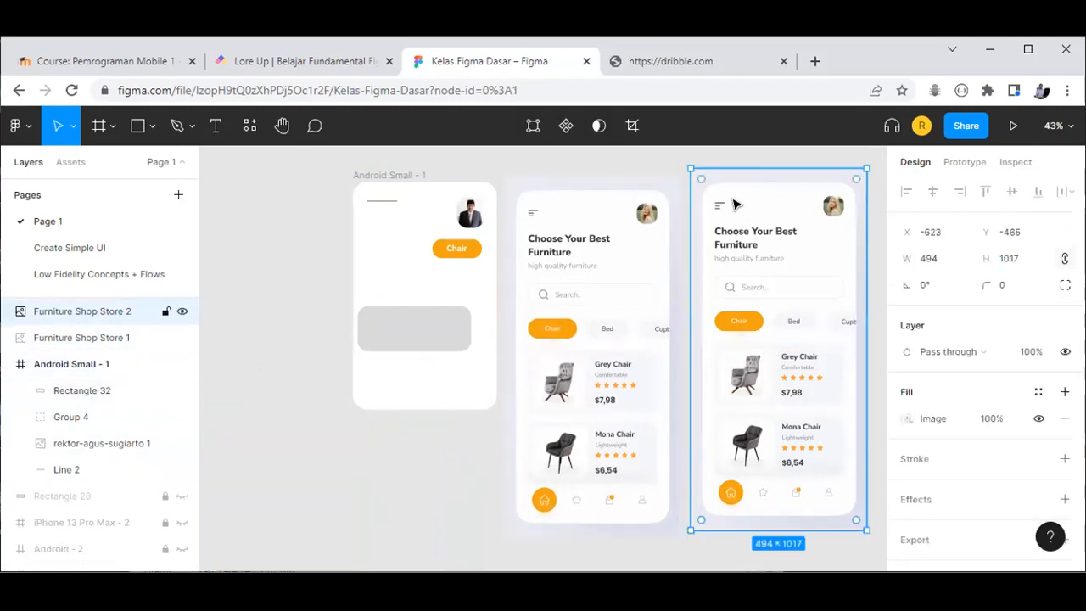
{"action": "double_click", "coordinate": [842, 340]}
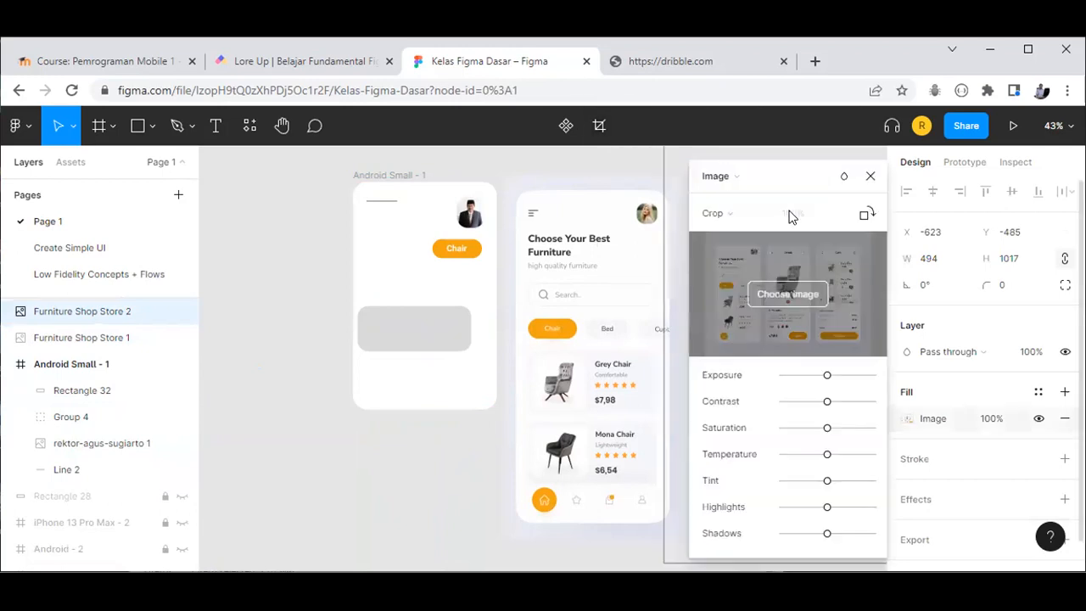
{"action": "key", "text": "Escape"}
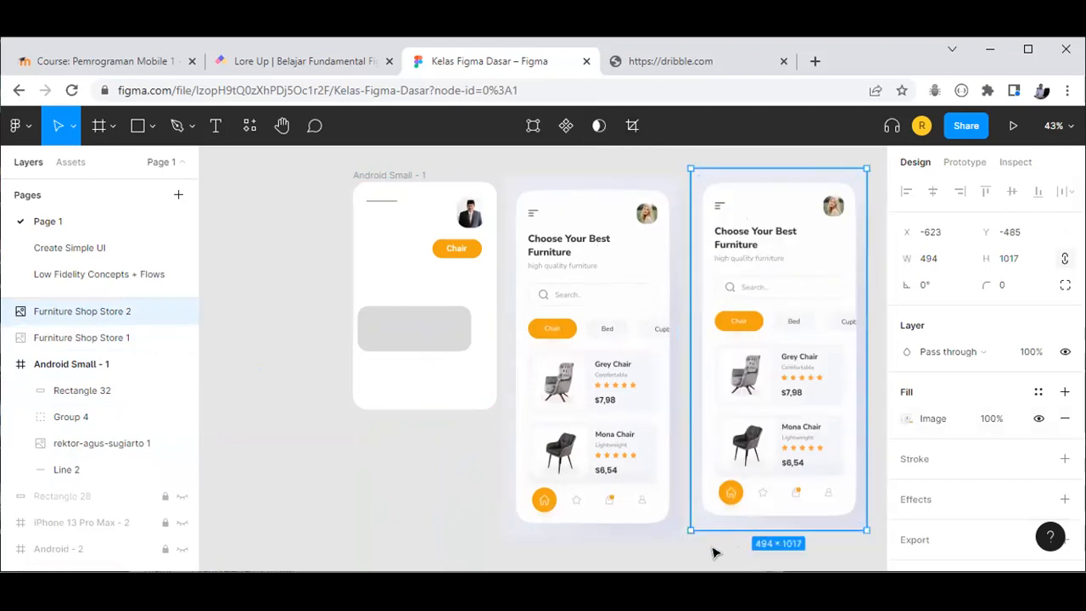
{"action": "key", "text": "Escape"}
{"action": "left_click", "coordinate": [750, 434]}
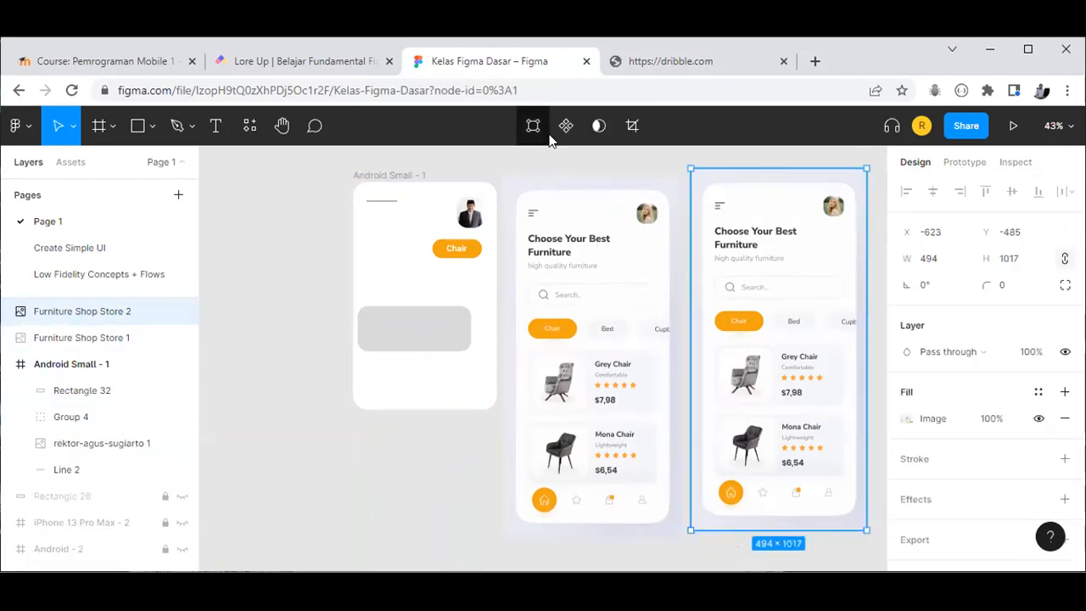
{"action": "left_click", "coordinate": [632, 126]}
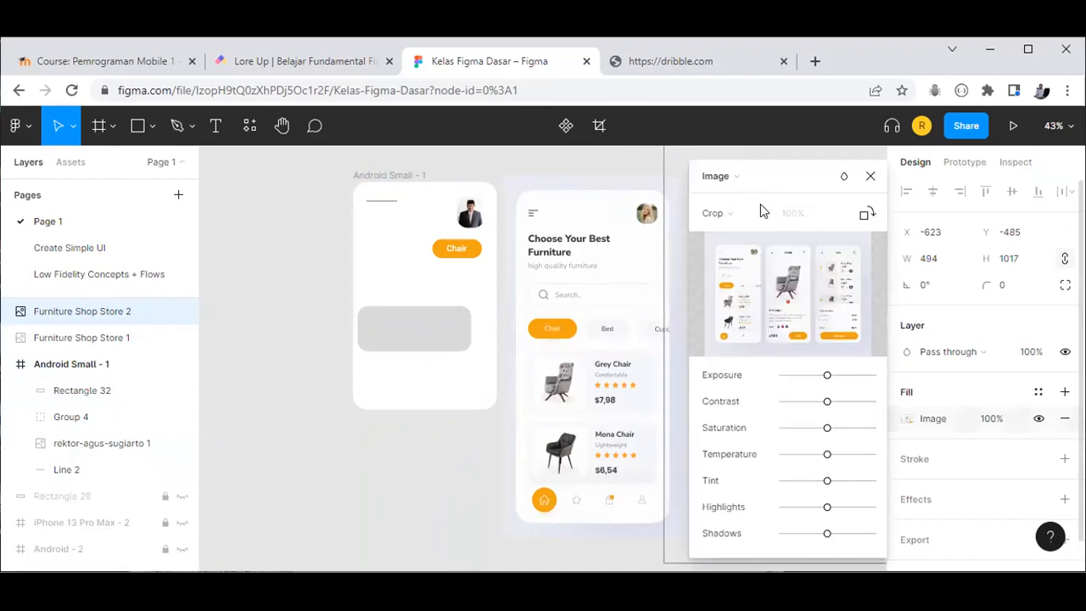
{"action": "left_click", "coordinate": [723, 213]}
{"action": "left_click", "coordinate": [724, 212]}
{"action": "left_click", "coordinate": [870, 178]}
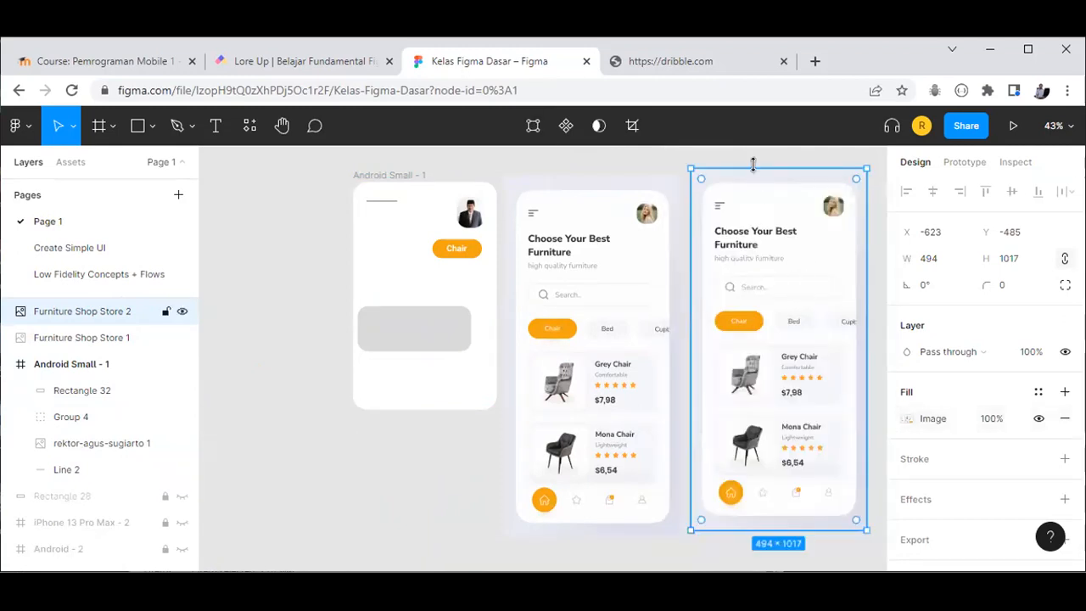
{"action": "left_click_drag", "start_coordinate": [759, 209], "coordinate": [761, 268]}
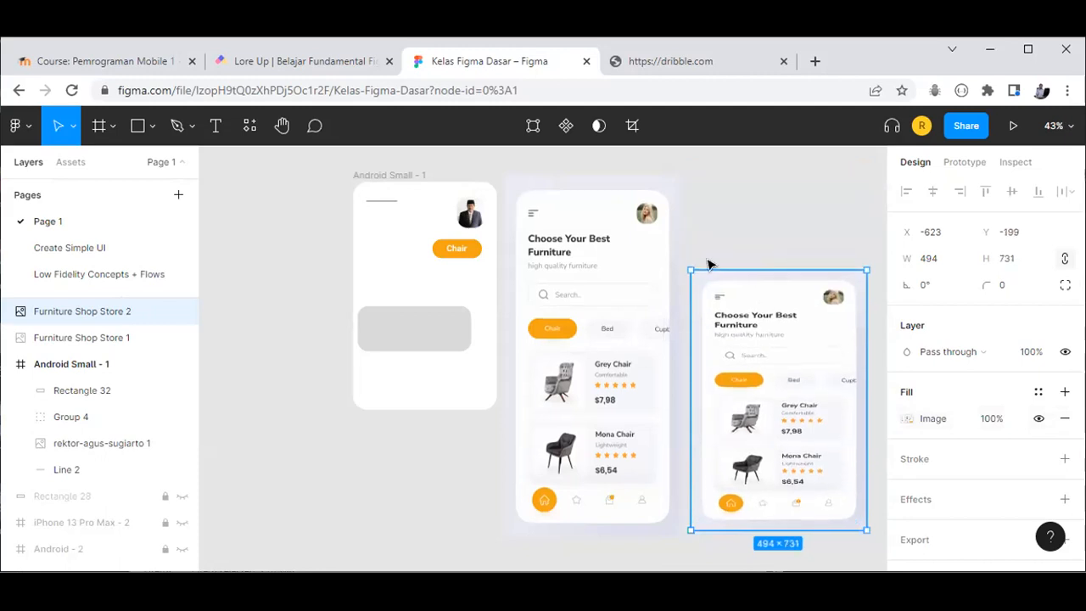
{"action": "key", "text": "ctrl+z"}
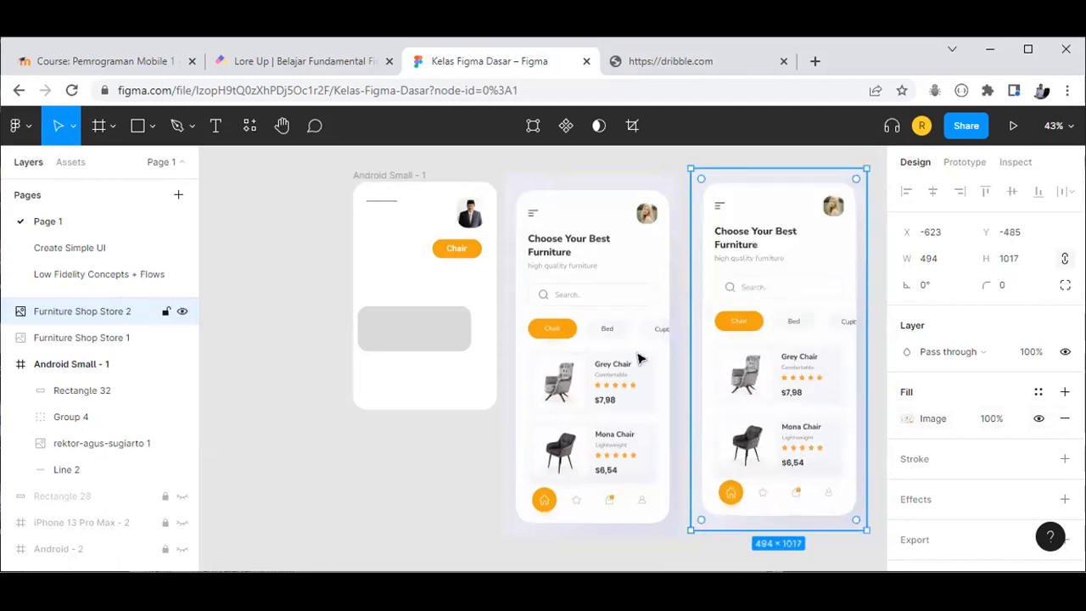
Step: Reopen and close Store 2's crop settings, then fit all frames in view with Store 2 selected
{"action": "left_click", "coordinate": [478, 456]}
{"action": "left_click", "coordinate": [752, 334]}
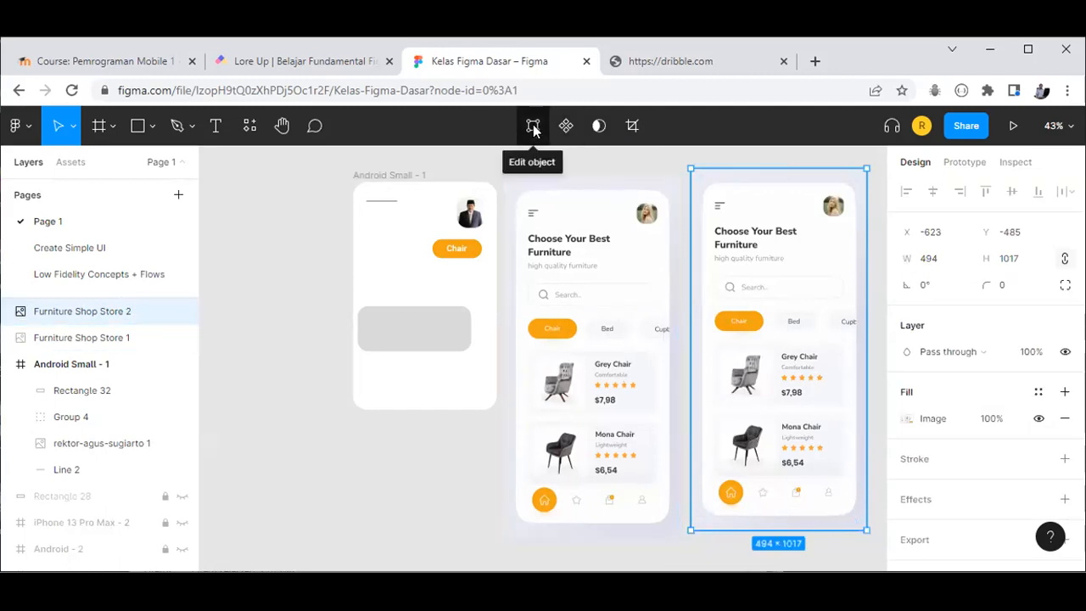
{"action": "left_click", "coordinate": [632, 127]}
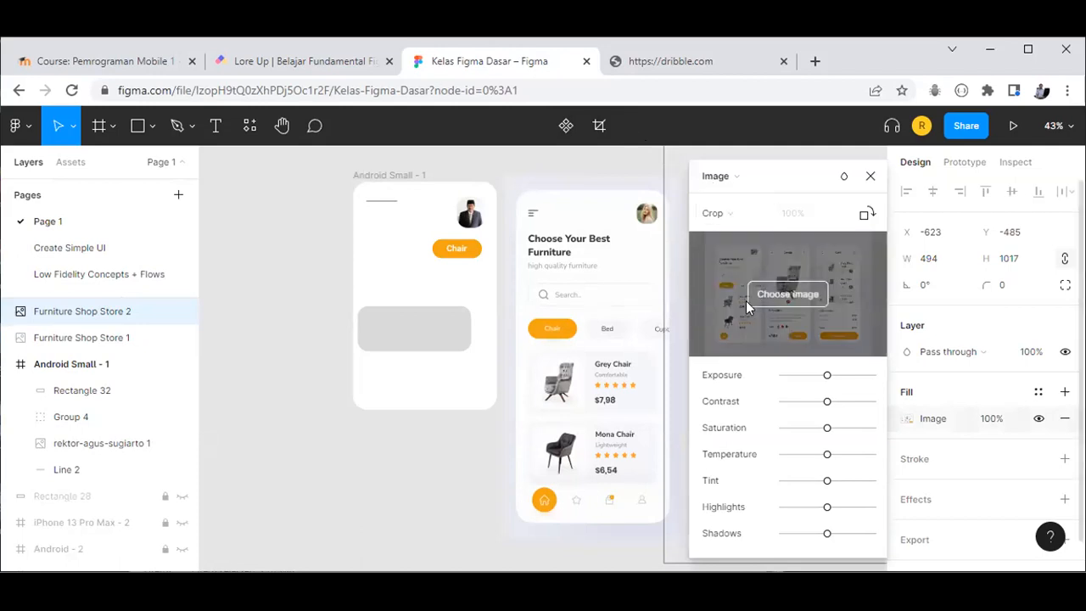
{"action": "left_click", "coordinate": [786, 296]}
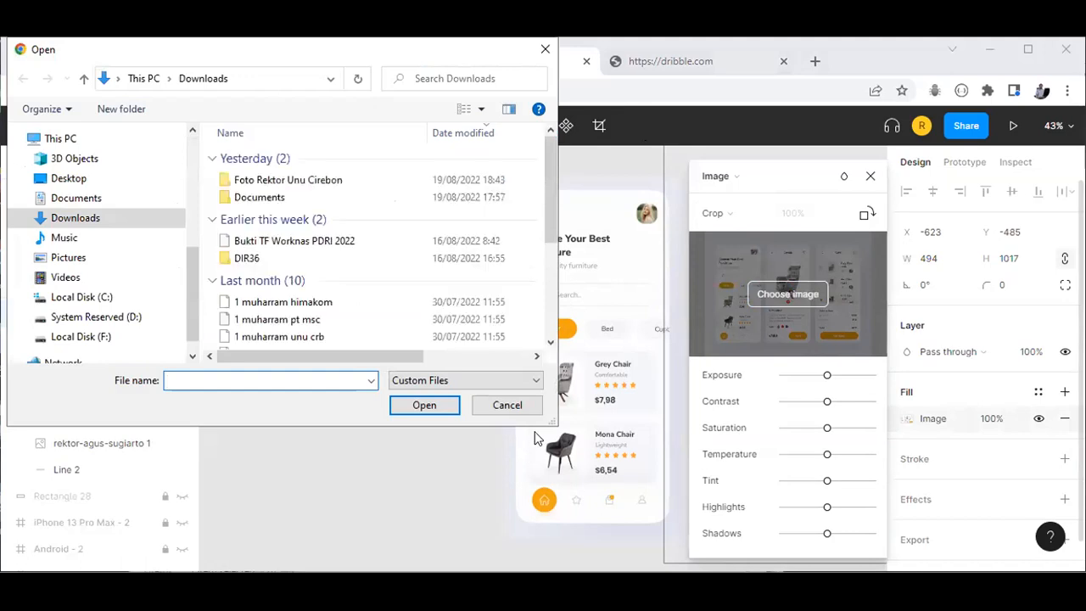
{"action": "left_click", "coordinate": [871, 178]}
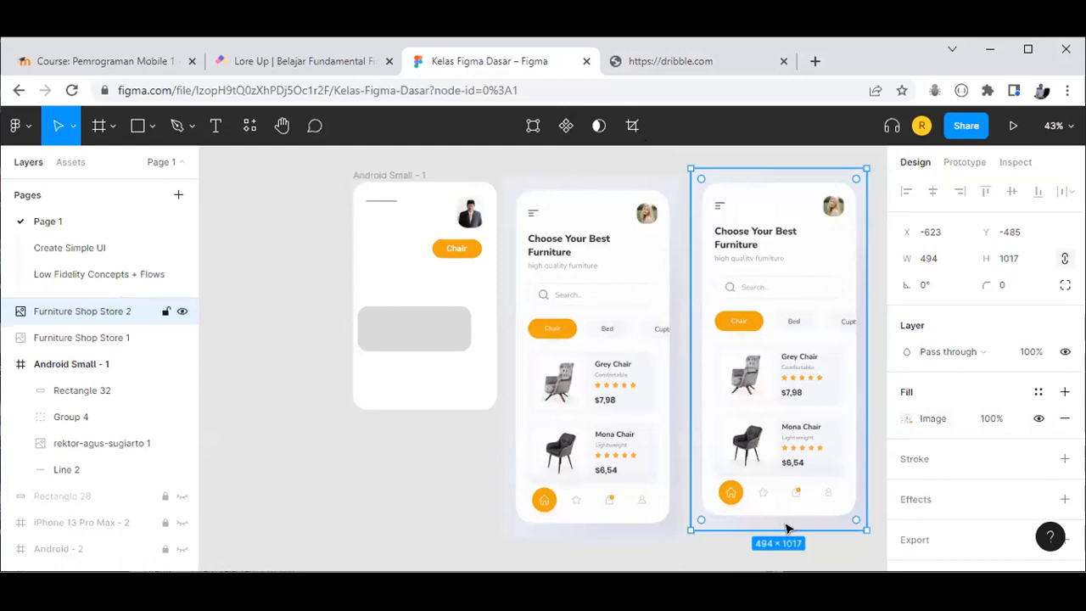
{"action": "key", "text": "shift+1"}
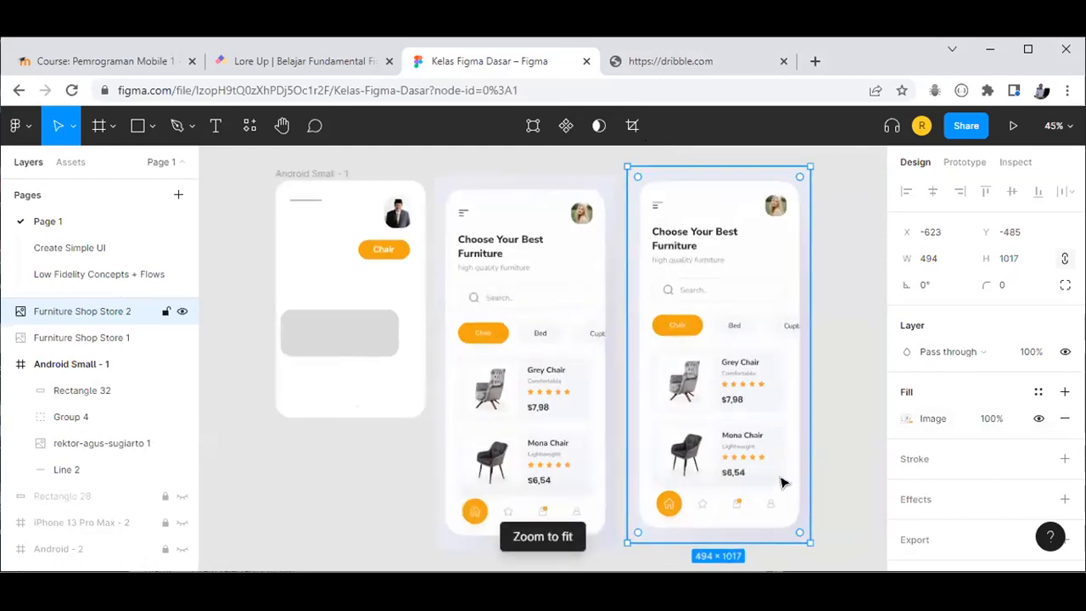
{"action": "left_click", "coordinate": [836, 349]}
{"action": "left_click", "coordinate": [703, 329]}
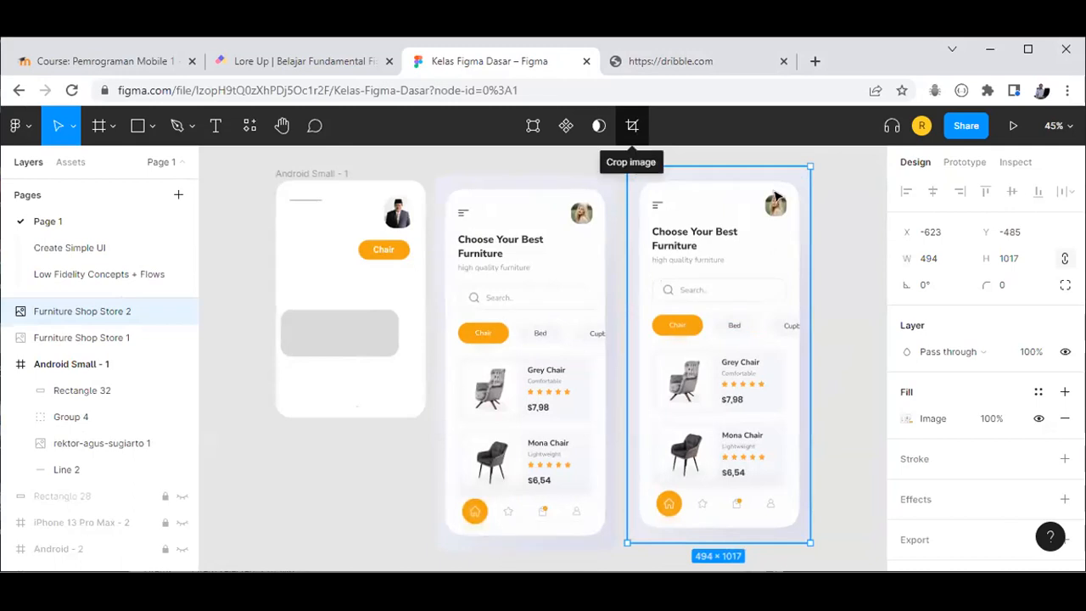
Step: Crop Furniture Shop Store 2 to the 365×191 Grey Chair card and move it below Android Small - 1
{"action": "left_click", "coordinate": [632, 126]}
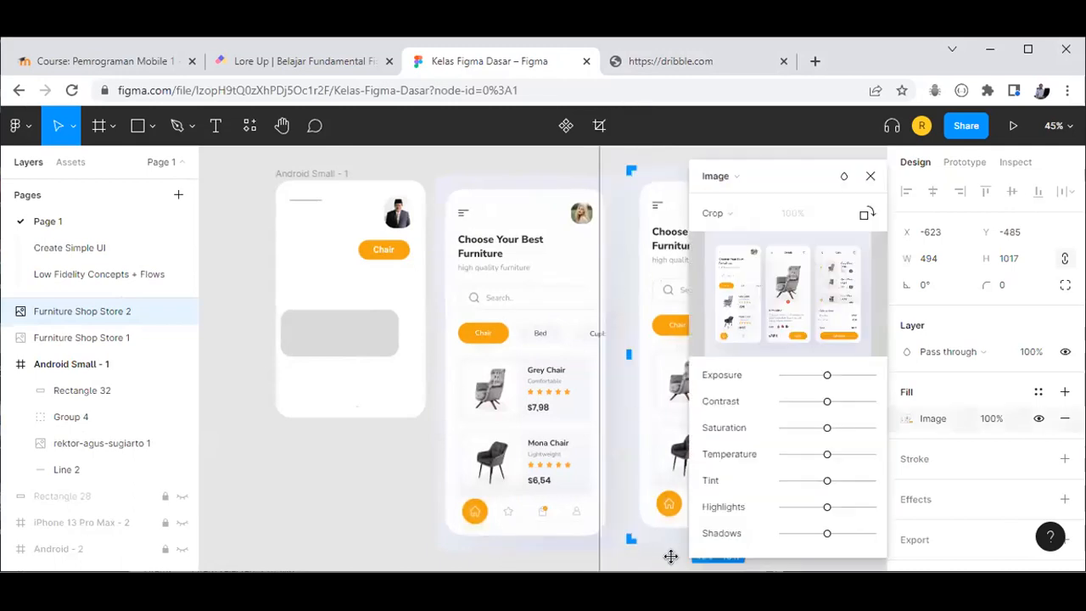
{"action": "left_click_drag", "start_coordinate": [633, 540], "coordinate": [632, 408]}
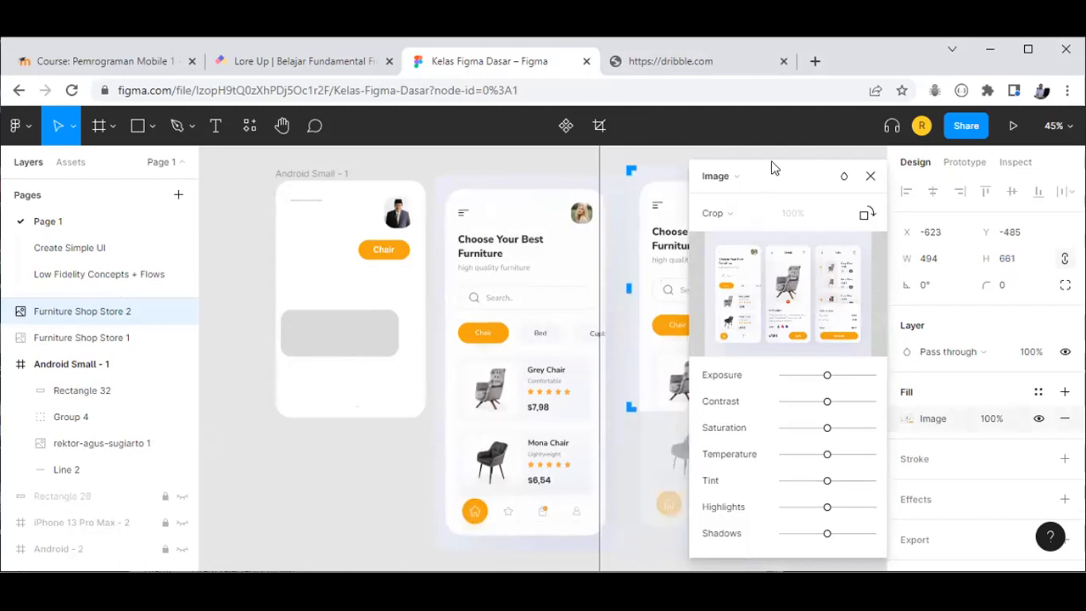
{"action": "left_click_drag", "start_coordinate": [786, 180], "coordinate": [950, 209]}
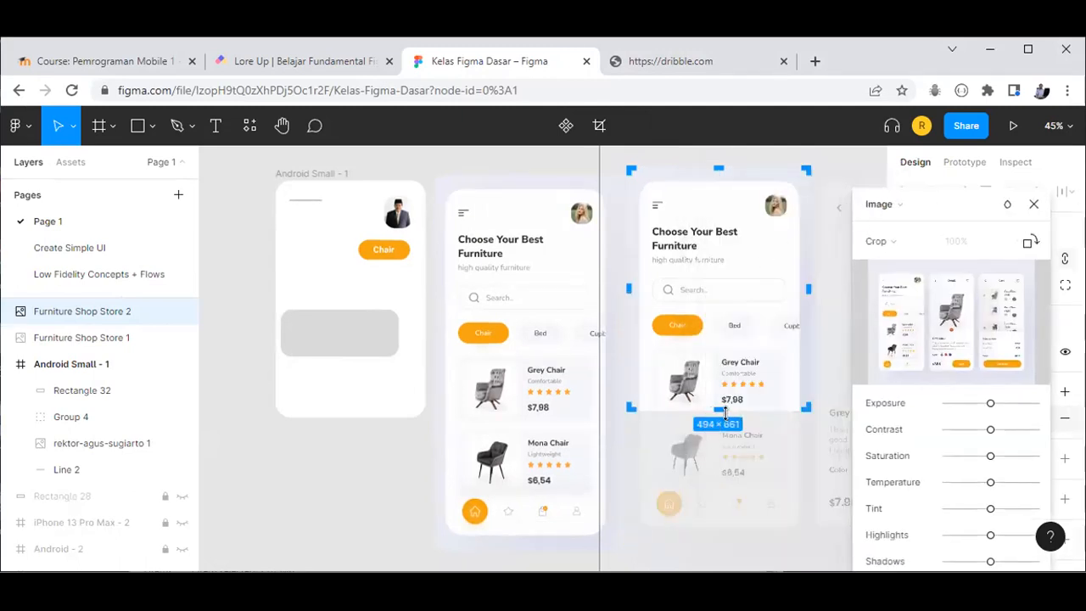
{"action": "left_click_drag", "start_coordinate": [723, 411], "coordinate": [726, 414]}
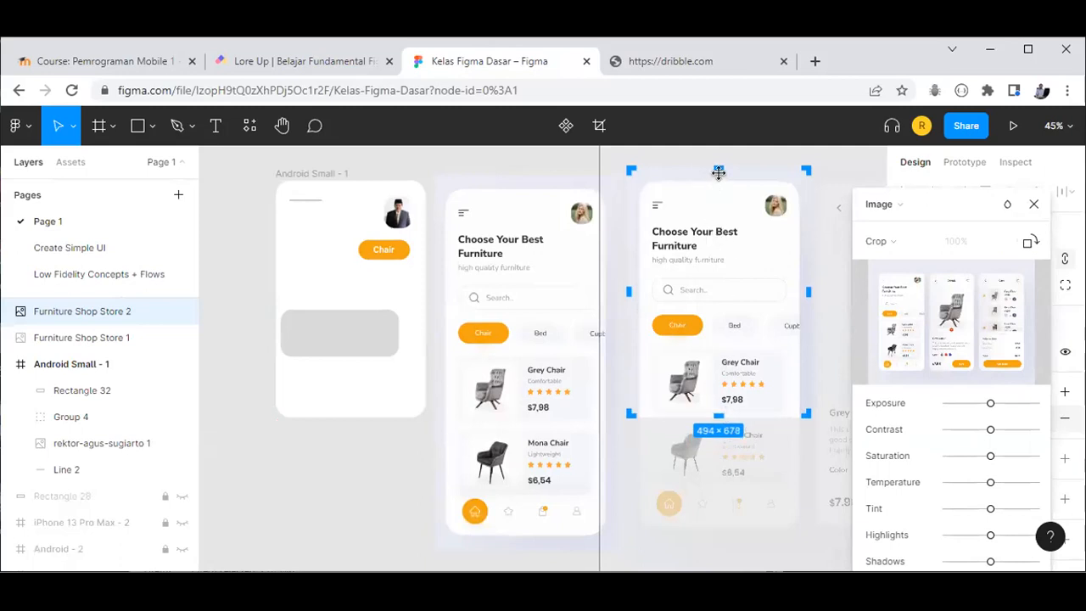
{"action": "left_click_drag", "start_coordinate": [714, 169], "coordinate": [712, 344]}
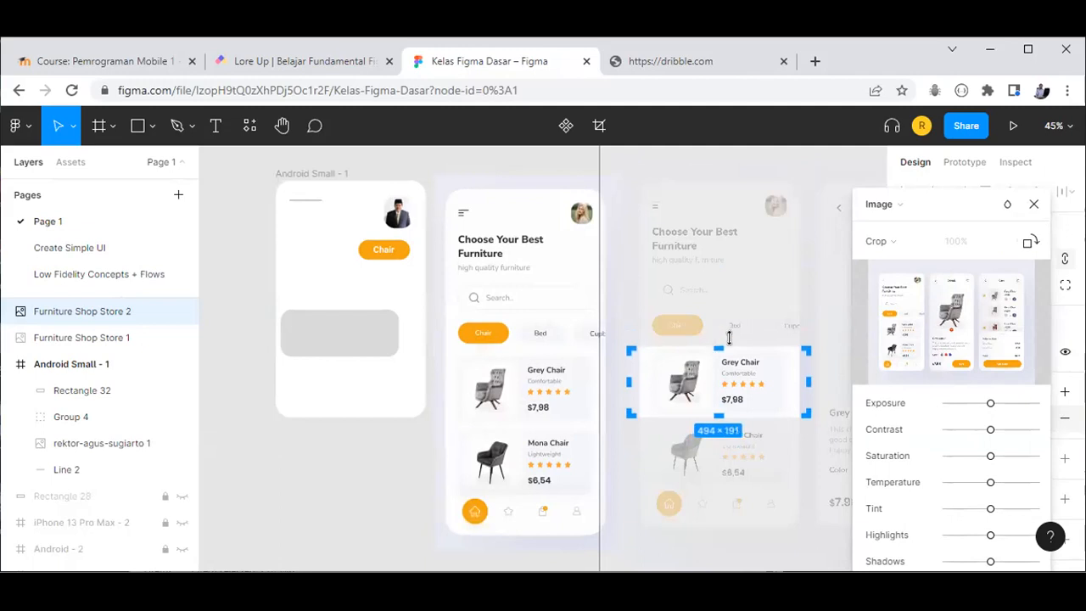
{"action": "left_click_drag", "start_coordinate": [803, 383], "coordinate": [777, 383]}
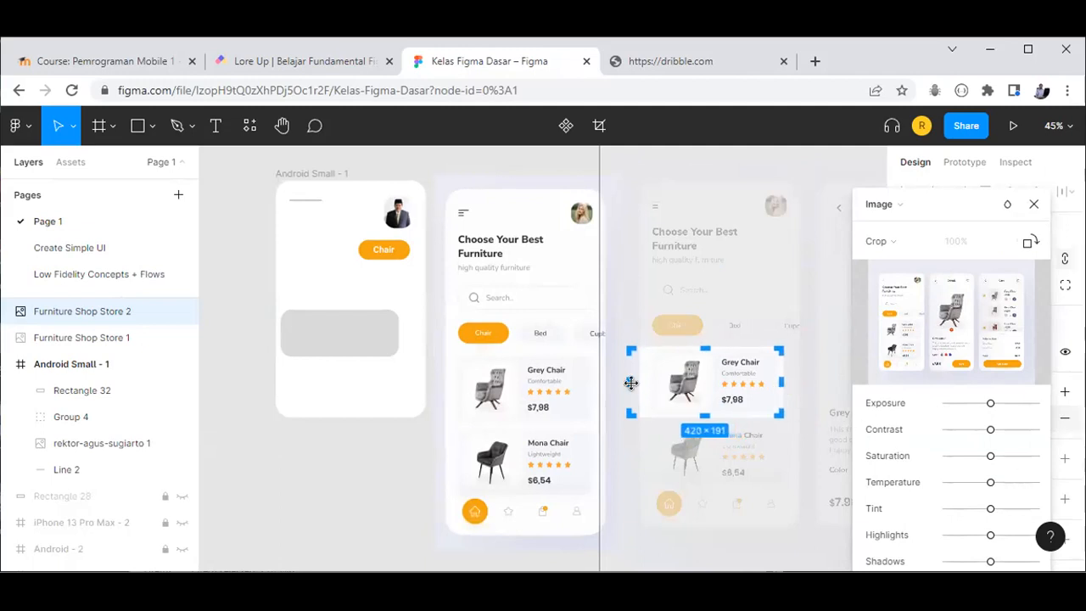
{"action": "left_click_drag", "start_coordinate": [627, 383], "coordinate": [646, 383]}
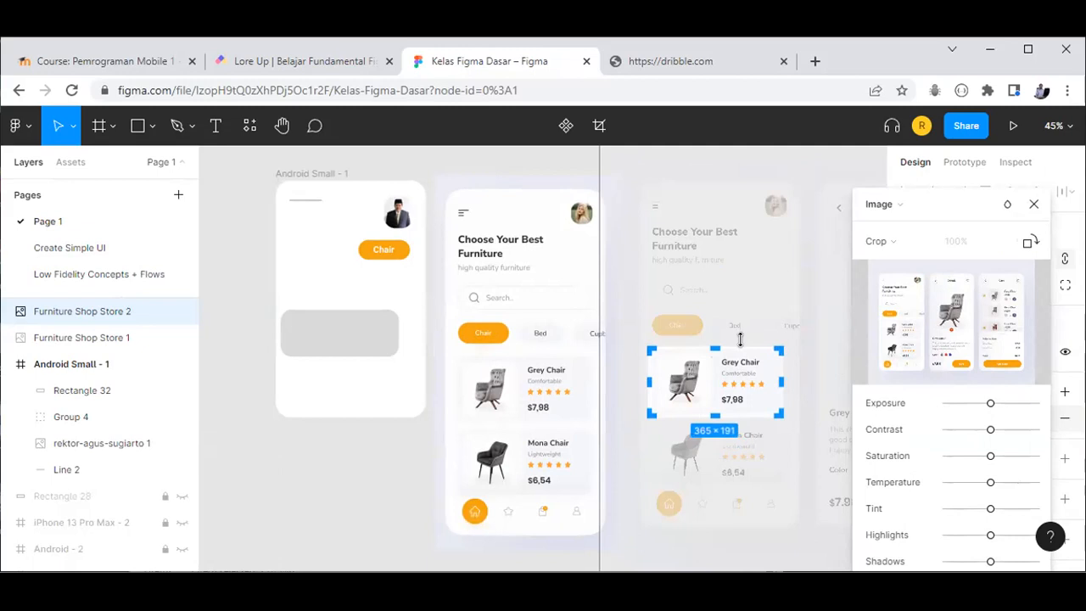
{"action": "key", "text": "Return"}
{"action": "left_click_drag", "start_coordinate": [718, 387], "coordinate": [351, 475]}
Step: Raise the cropped Grey Chair card closer to the Android Small - 1 frame
{"action": "scroll", "coordinate": [350, 475], "scroll_direction": "up", "scroll_amount": 5}
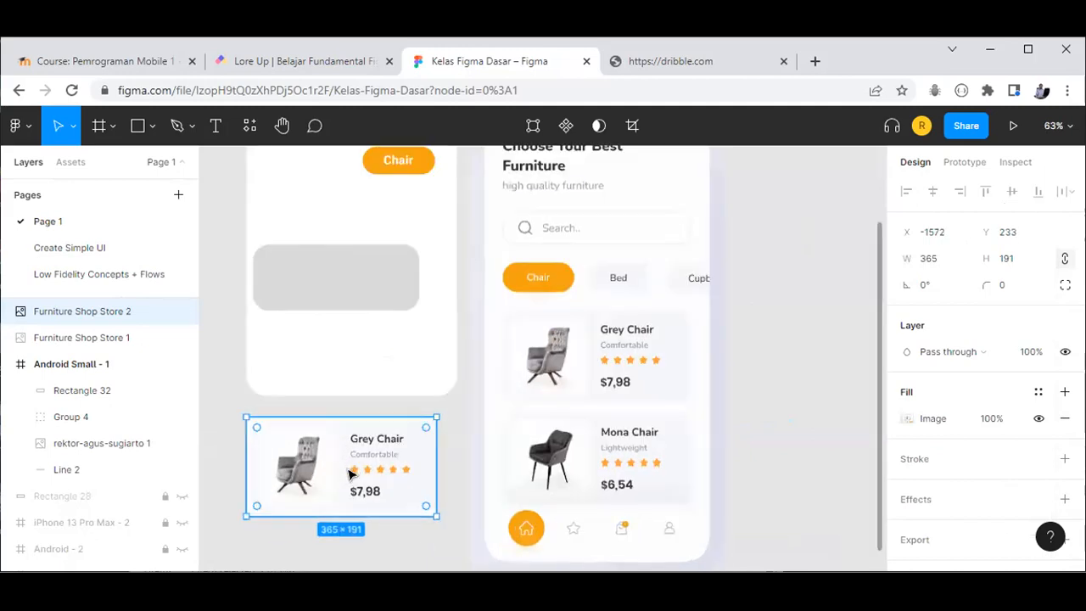
{"action": "left_click", "coordinate": [346, 263]}
{"action": "left_click", "coordinate": [373, 416]}
{"action": "left_click_drag", "start_coordinate": [378, 416], "coordinate": [378, 361]}
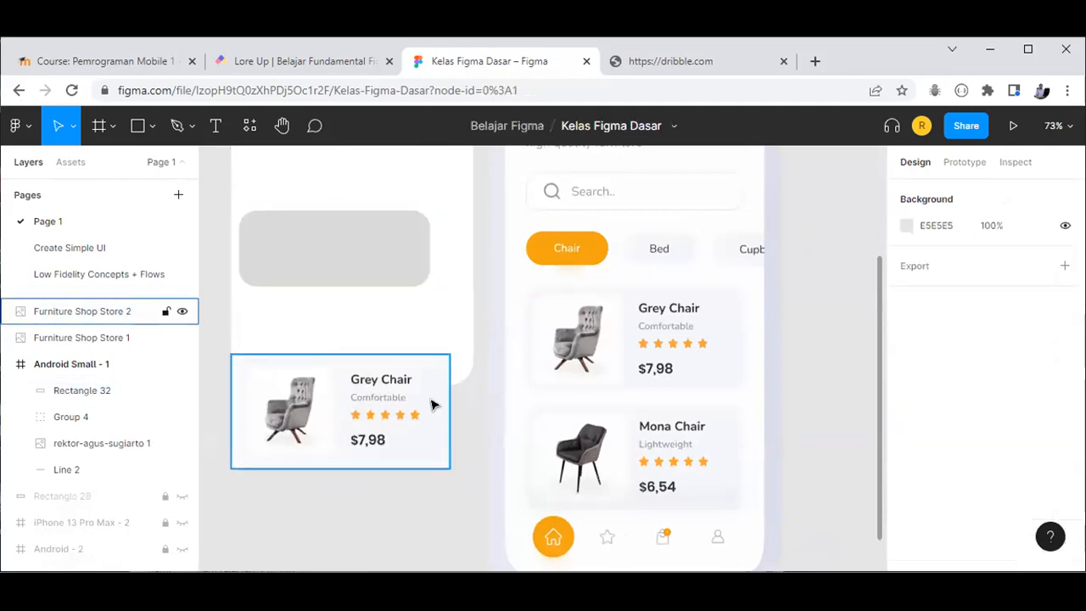
{"action": "left_click", "coordinate": [489, 418]}
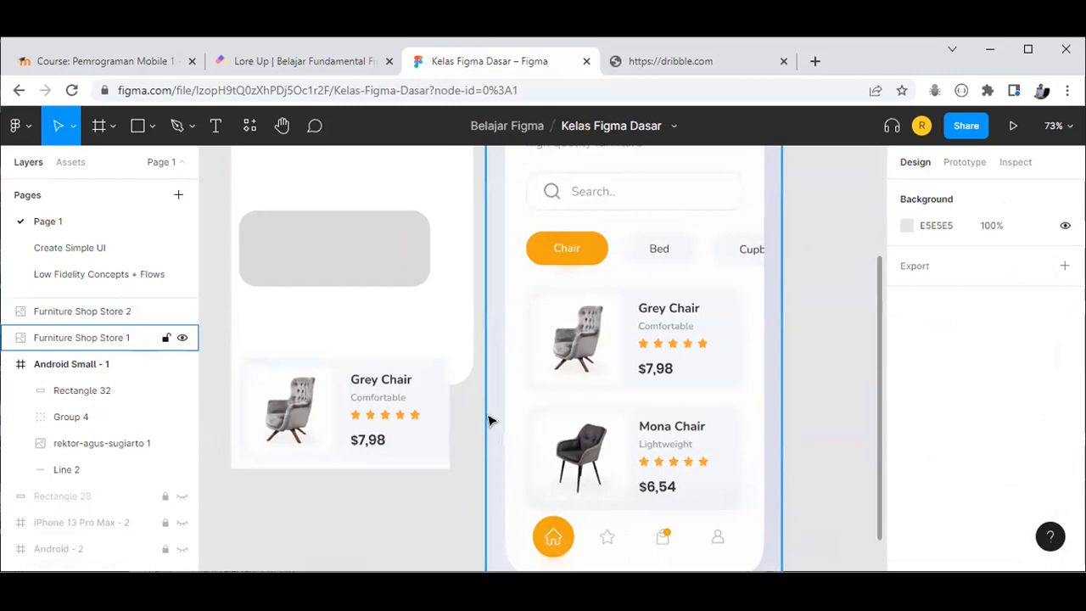
Step: Fill Rectangle 32 with the chair card's F5F7FB background using the eyedropper
{"action": "left_click", "coordinate": [385, 260]}
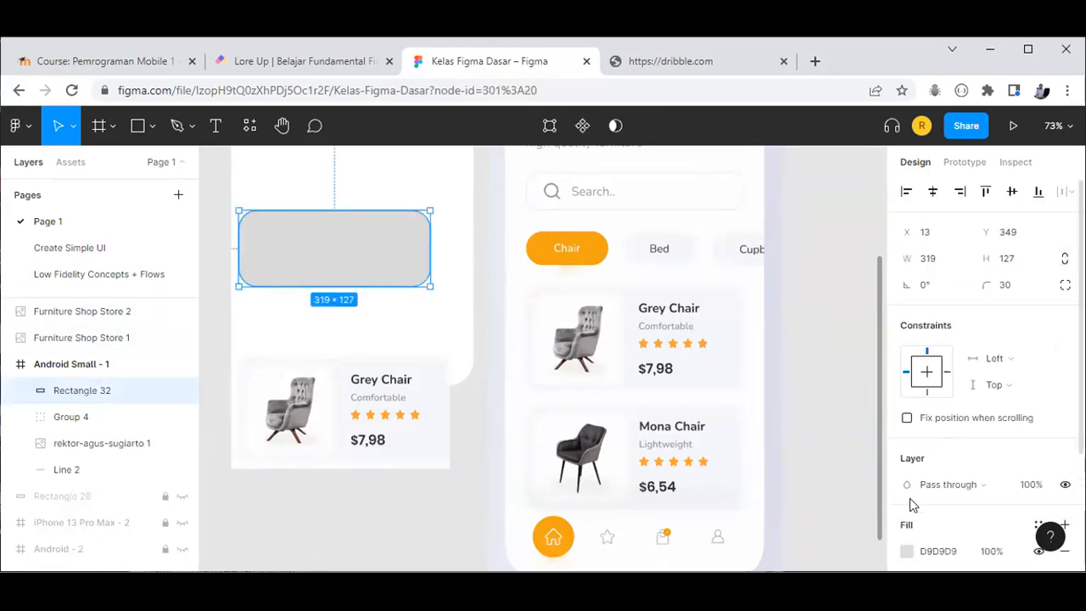
{"action": "left_click", "coordinate": [905, 553]}
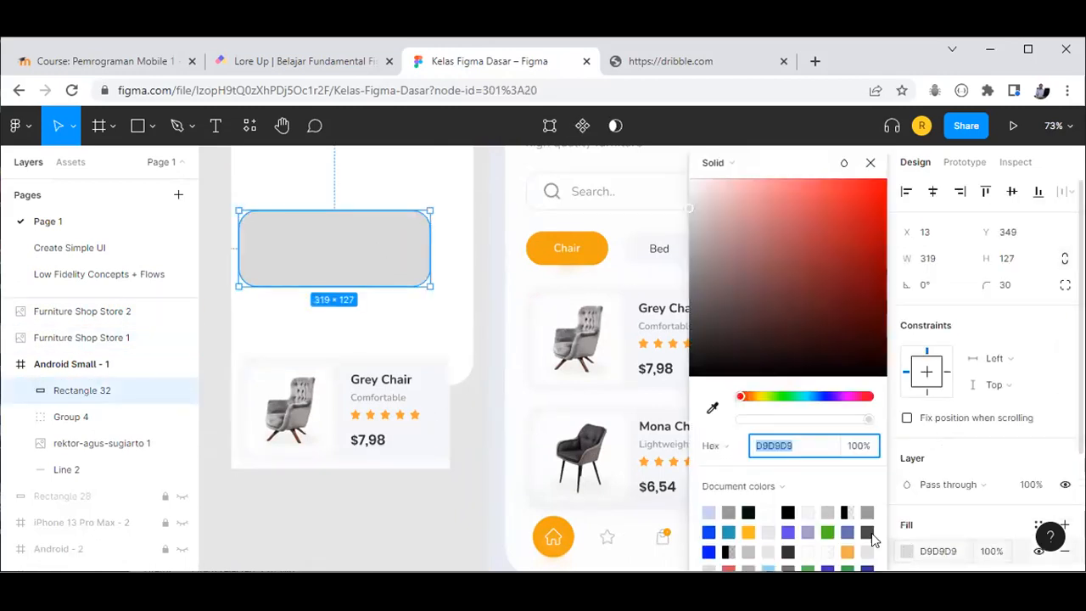
{"action": "left_click", "coordinate": [712, 408]}
{"action": "left_click", "coordinate": [431, 399]}
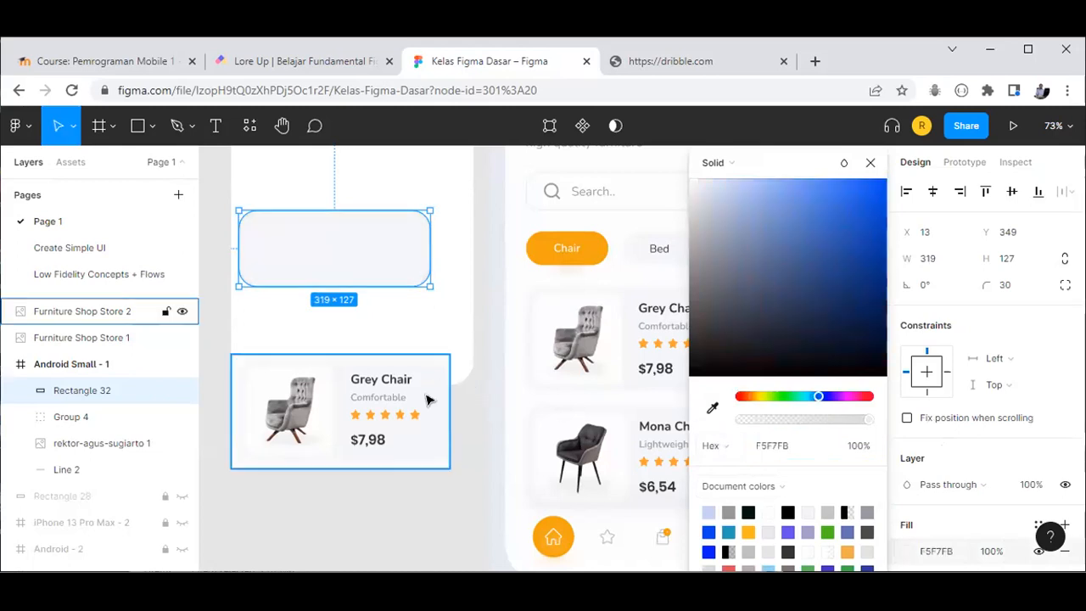
{"action": "left_click", "coordinate": [869, 164]}
Step: Resize Rectangle 32 to about 356×190 by dragging its bottom and right edges
{"action": "left_click", "coordinate": [406, 518]}
{"action": "left_click", "coordinate": [342, 285]}
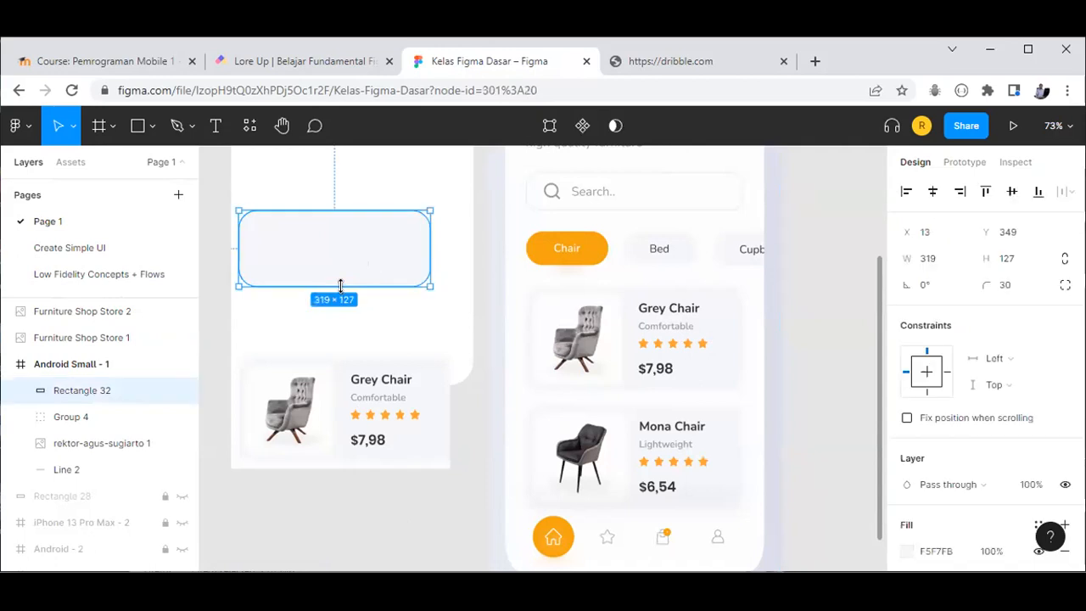
{"action": "left_click_drag", "start_coordinate": [340, 304], "coordinate": [342, 338]}
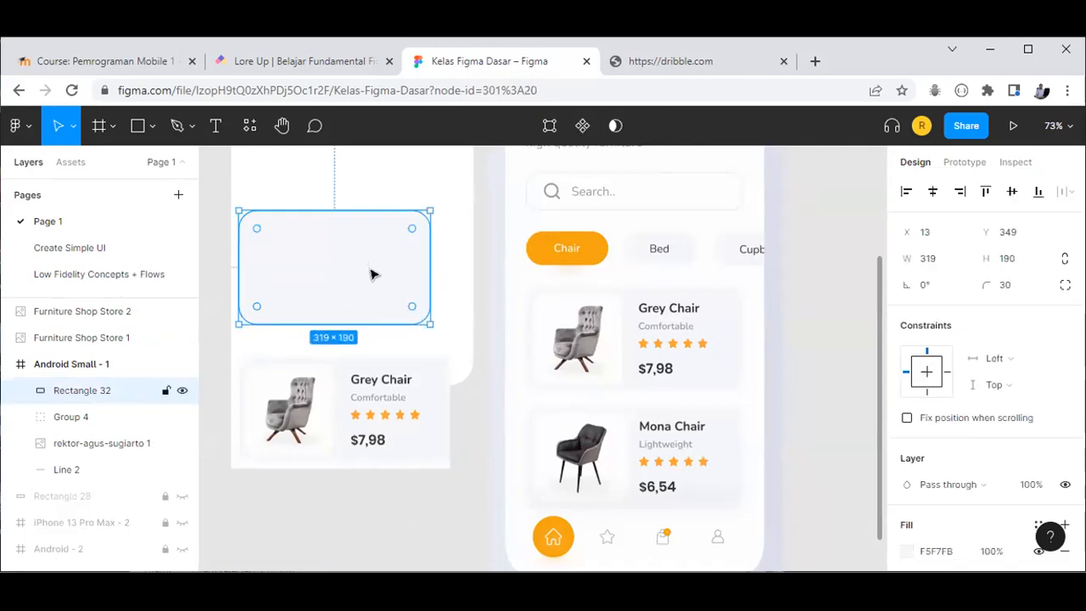
{"action": "left_click_drag", "start_coordinate": [429, 251], "coordinate": [449, 274]}
{"action": "key", "text": "ctrl+z"}
{"action": "key", "text": "ctrl+z"}
Step: Draw a rectangle in the top card and give it a 30 corner radius
{"action": "left_click", "coordinate": [138, 127]}
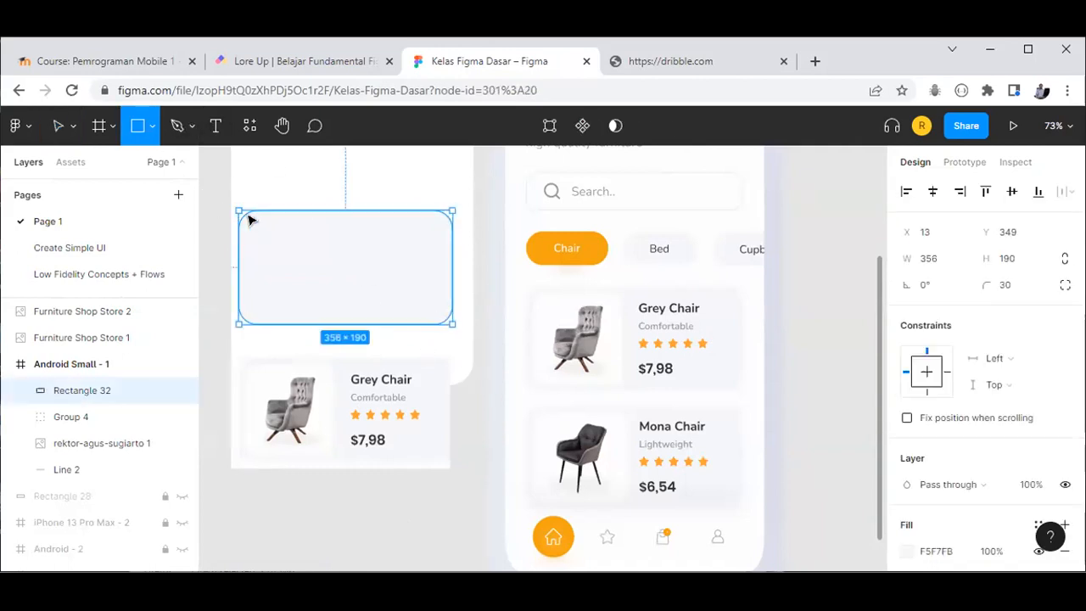
{"action": "mouse_move", "coordinate": [257, 224]}
{"action": "left_mouse_down"}
{"action": "mouse_move", "coordinate": [294, 286]}
{"action": "mouse_move", "coordinate": [332, 309]}
{"action": "left_mouse_up"}
{"action": "left_click", "coordinate": [1017, 291]}
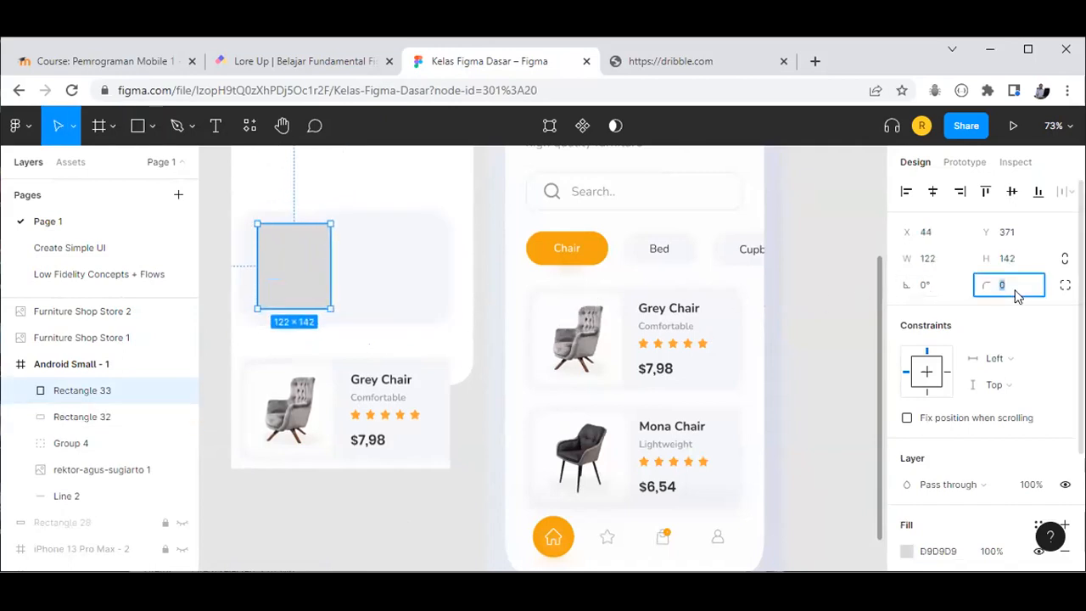
{"action": "type", "text": "30"}
{"action": "key", "text": "Return"}
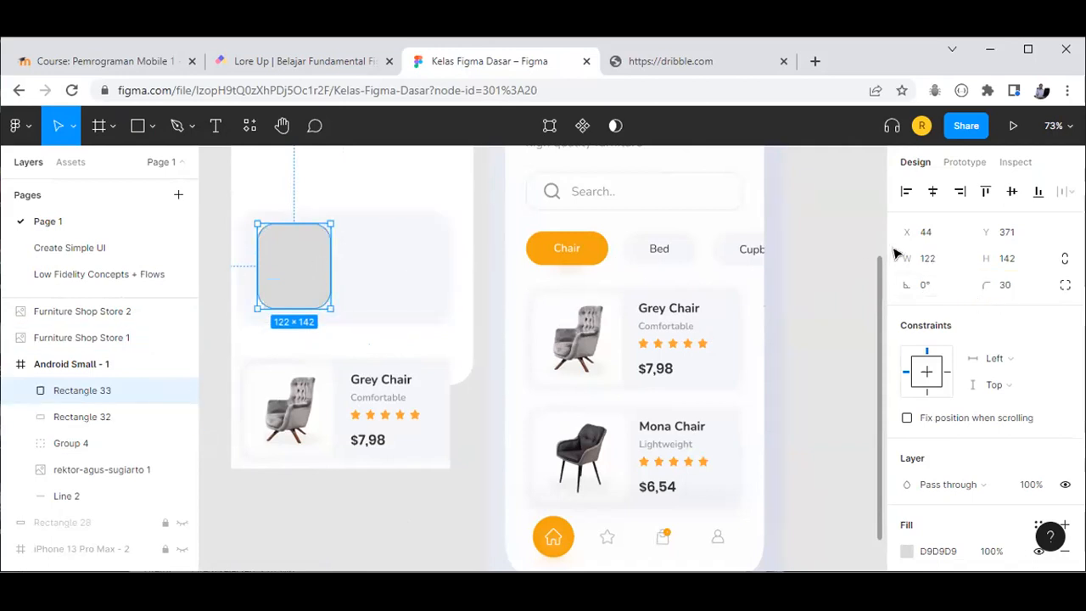
Step: Size the rounded rectangle to a 154×154 square and position it inside the card
{"action": "left_click", "coordinate": [1014, 265]}
{"action": "type", "text": "122"}
{"action": "key", "text": "Return"}
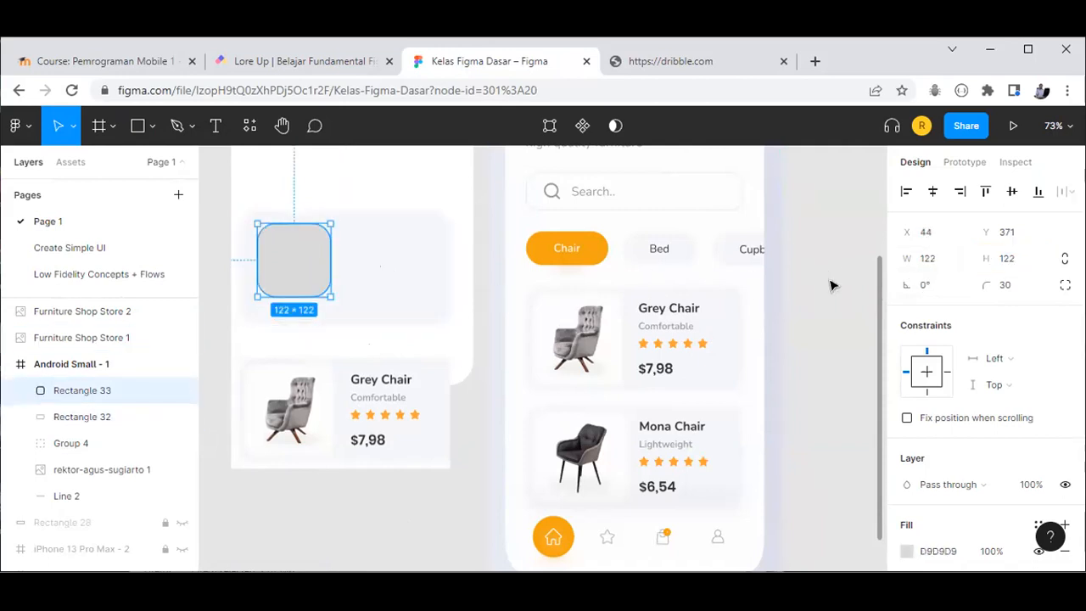
{"action": "left_click_drag", "start_coordinate": [321, 307], "coordinate": [322, 317]}
{"action": "mouse_move", "coordinate": [318, 279]}
{"action": "left_mouse_down"}
{"action": "mouse_move", "coordinate": [307, 266]}
{"action": "mouse_move", "coordinate": [310, 278]}
{"action": "mouse_move", "coordinate": [338, 271]}
{"action": "left_mouse_up"}
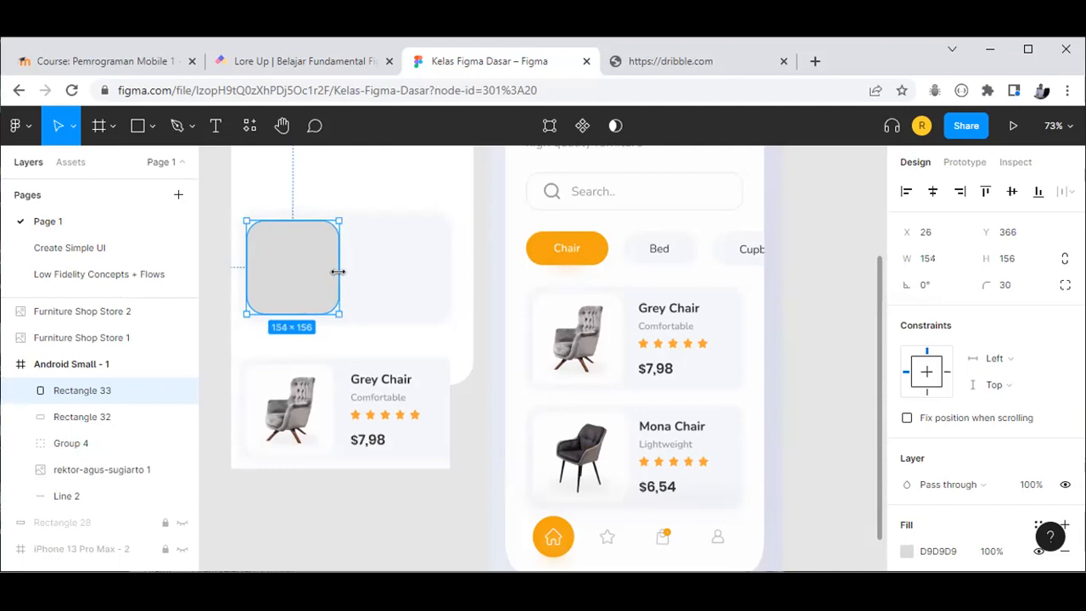
{"action": "left_click", "coordinate": [1006, 259]}
{"action": "type", "text": "154"}
{"action": "key", "text": "Return"}
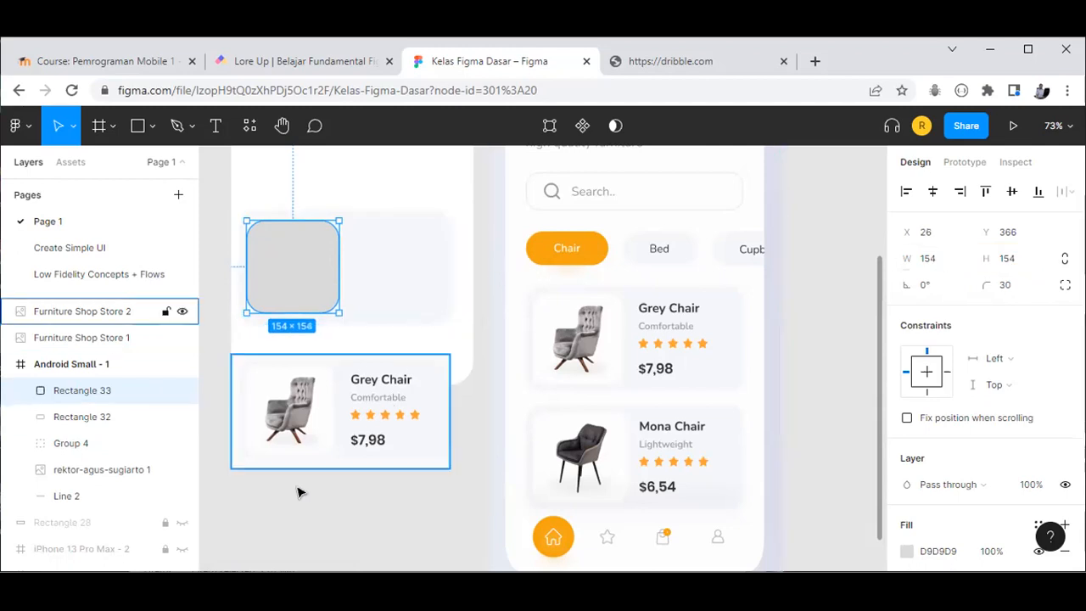
Step: Replace Rectangle 33's grey D9D9D9 fill with near-white FDFDFD sampled from the card
{"action": "left_click", "coordinate": [303, 269], "text": "shift"}
{"action": "left_click", "coordinate": [303, 269]}
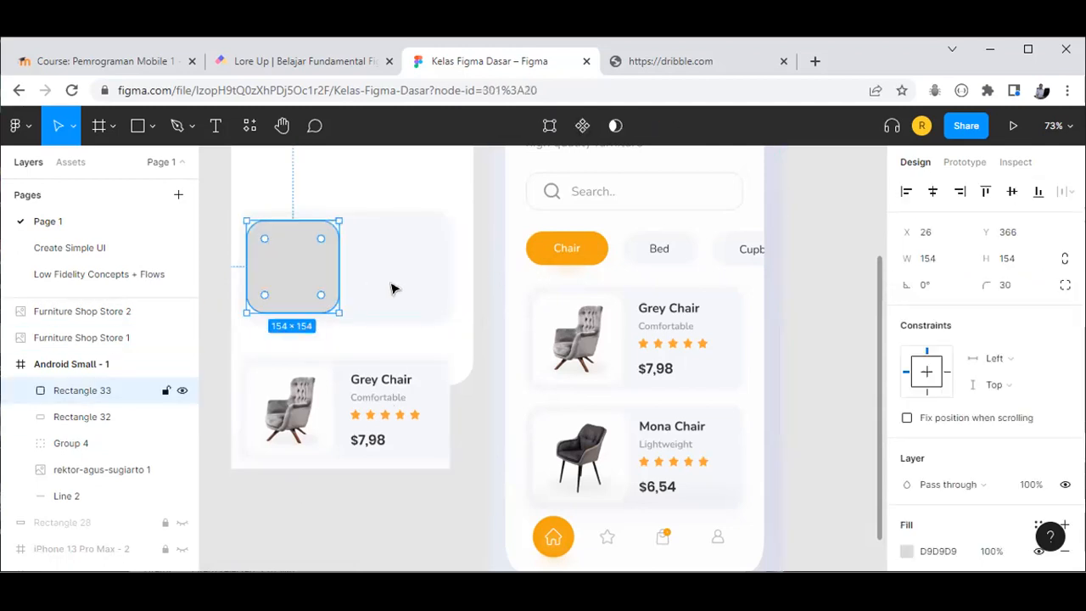
{"action": "scroll", "coordinate": [908, 458], "scroll_direction": "down", "scroll_amount": 3}
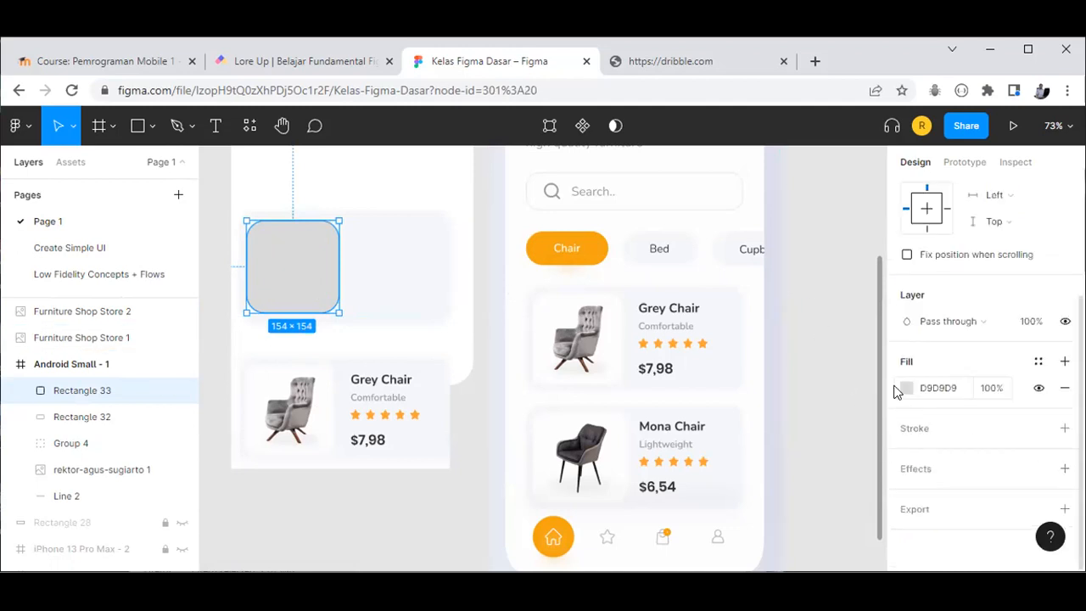
{"action": "left_click", "coordinate": [906, 388]}
{"action": "left_click", "coordinate": [712, 408]}
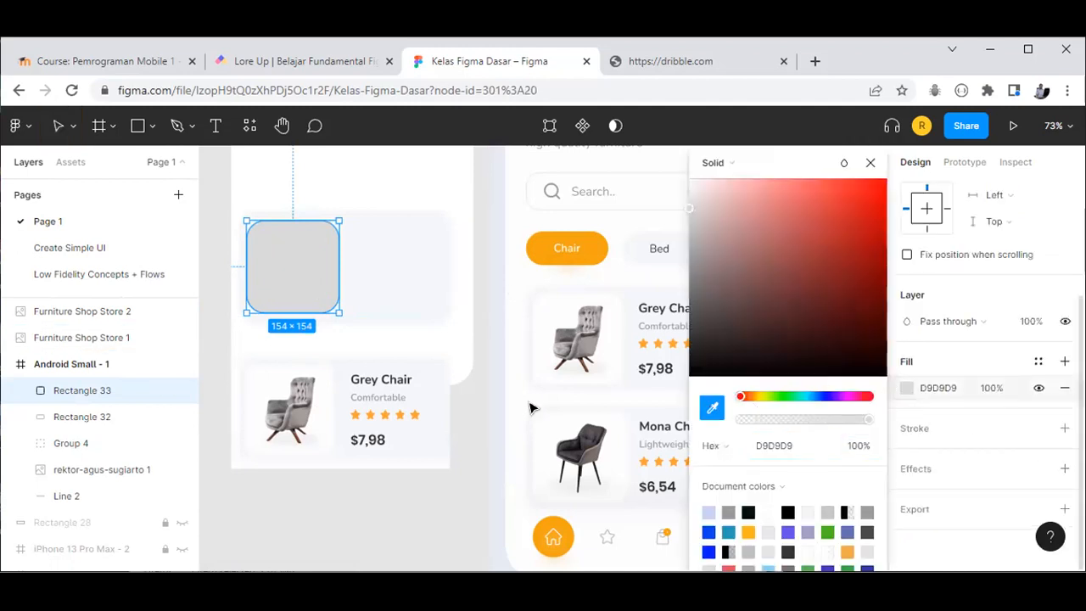
{"action": "left_click", "coordinate": [324, 391]}
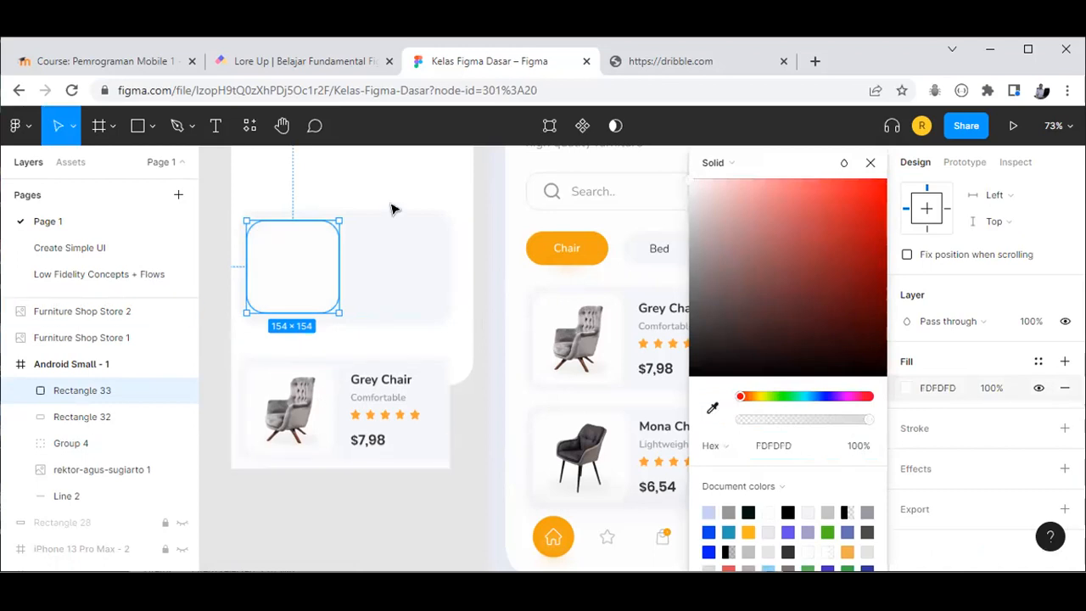
{"action": "left_click", "coordinate": [870, 164]}
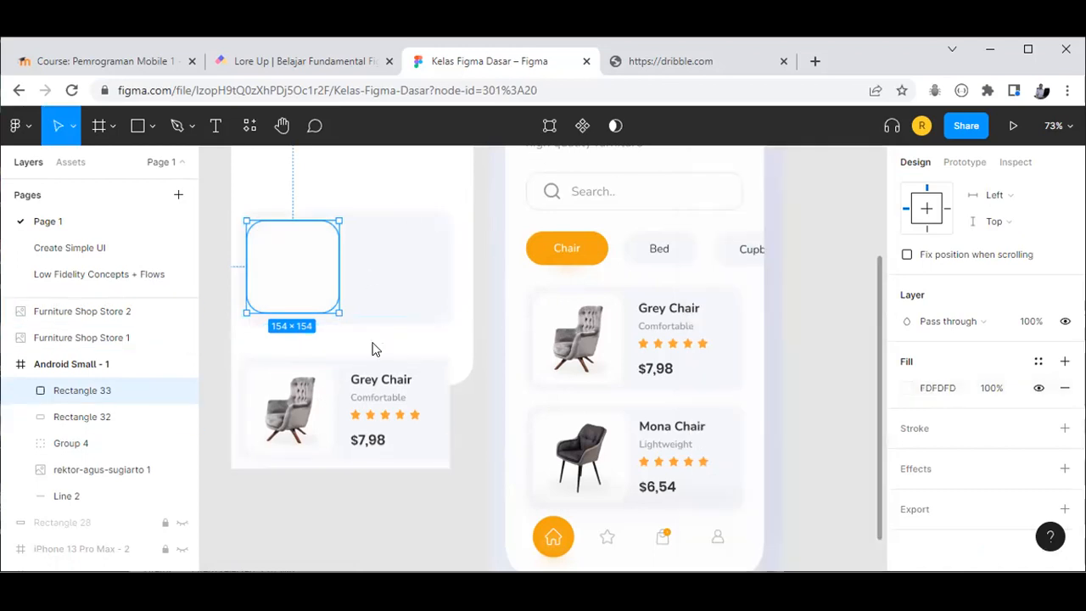
{"action": "left_click", "coordinate": [399, 285]}
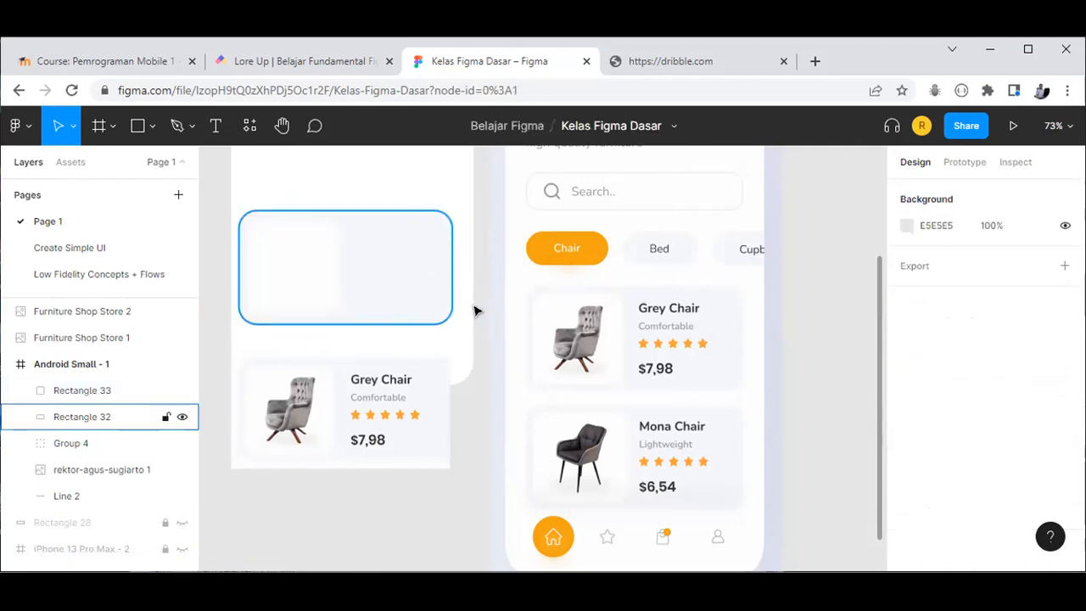
{"action": "left_click", "coordinate": [293, 288]}
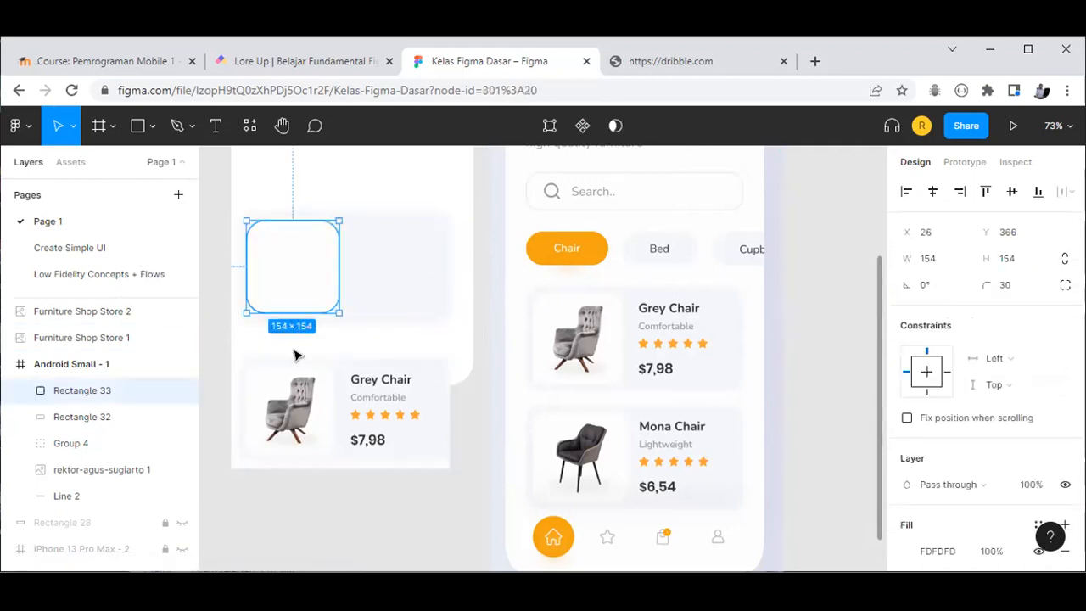
{"action": "left_click", "coordinate": [381, 508]}
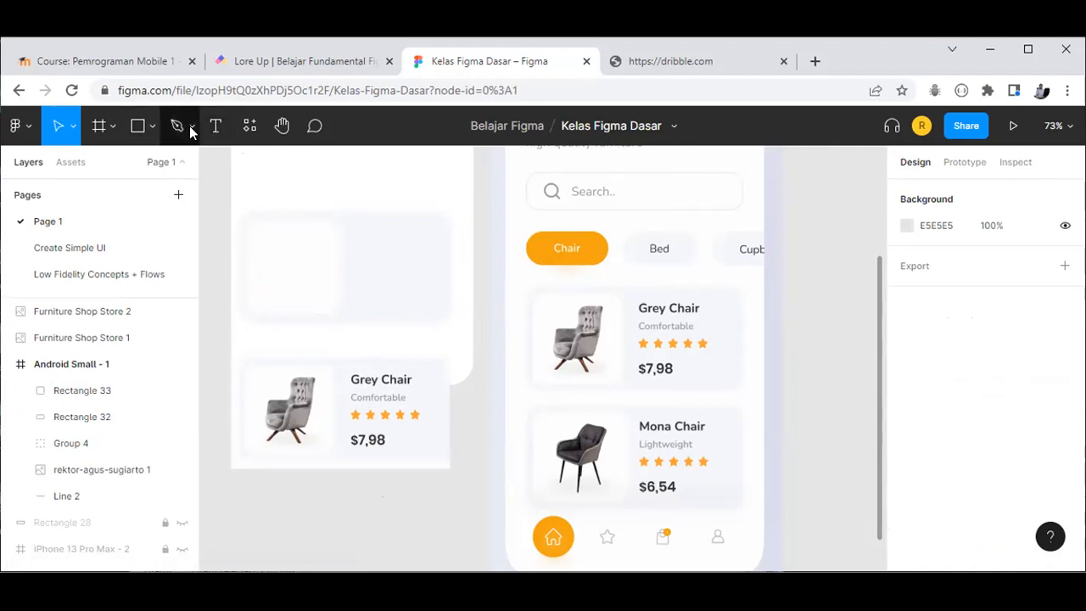
Step: Browse the community plugins list from the main menu, then dismiss it
{"action": "left_click", "coordinate": [28, 129]}
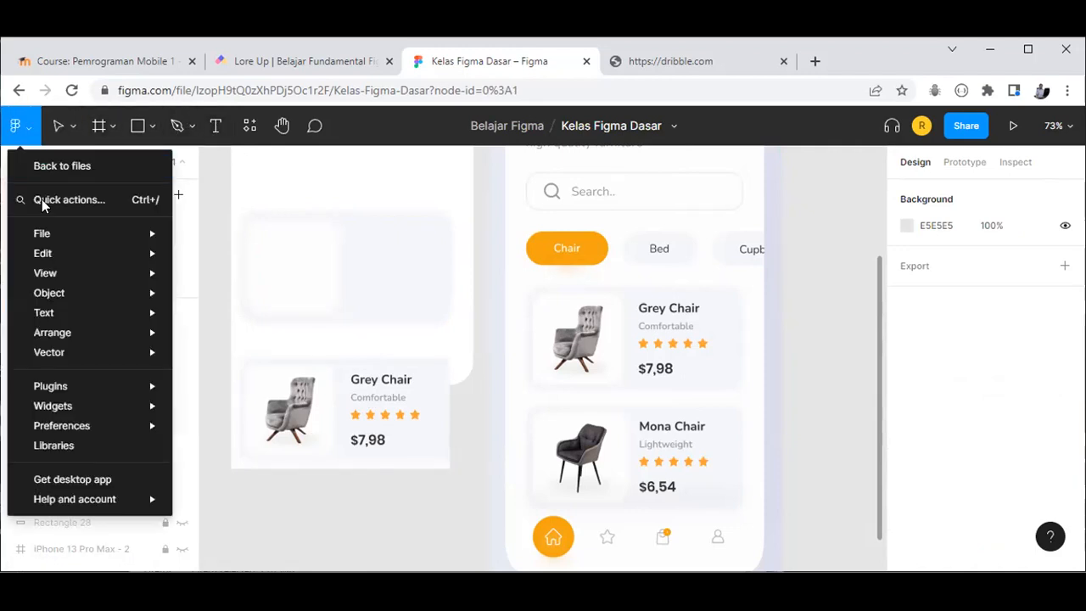
{"action": "mouse_move", "coordinate": [102, 387]}
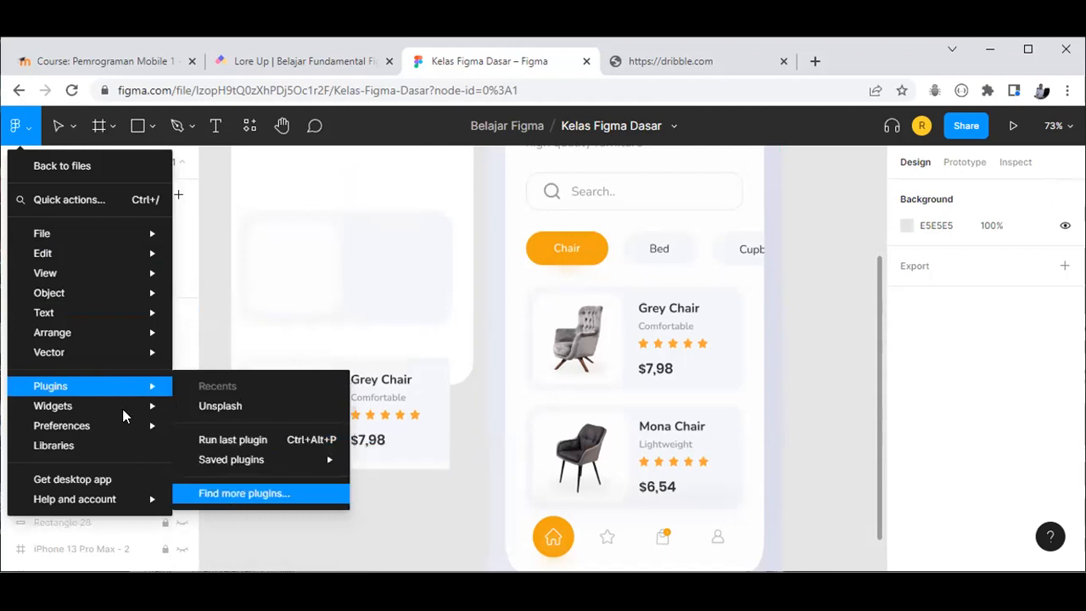
{"action": "left_click", "coordinate": [251, 488]}
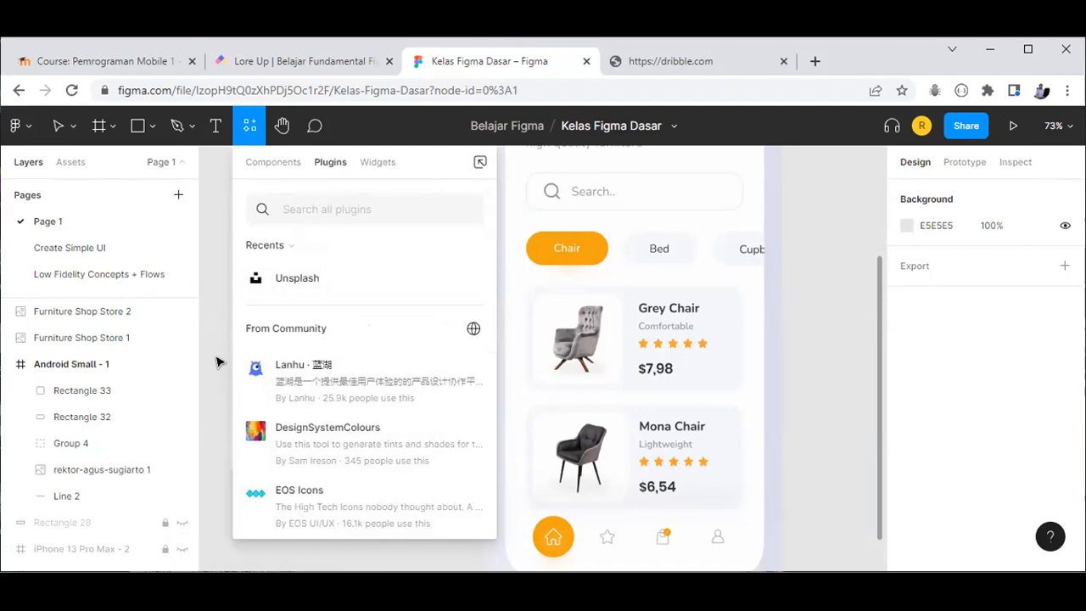
{"action": "left_click", "coordinate": [243, 369]}
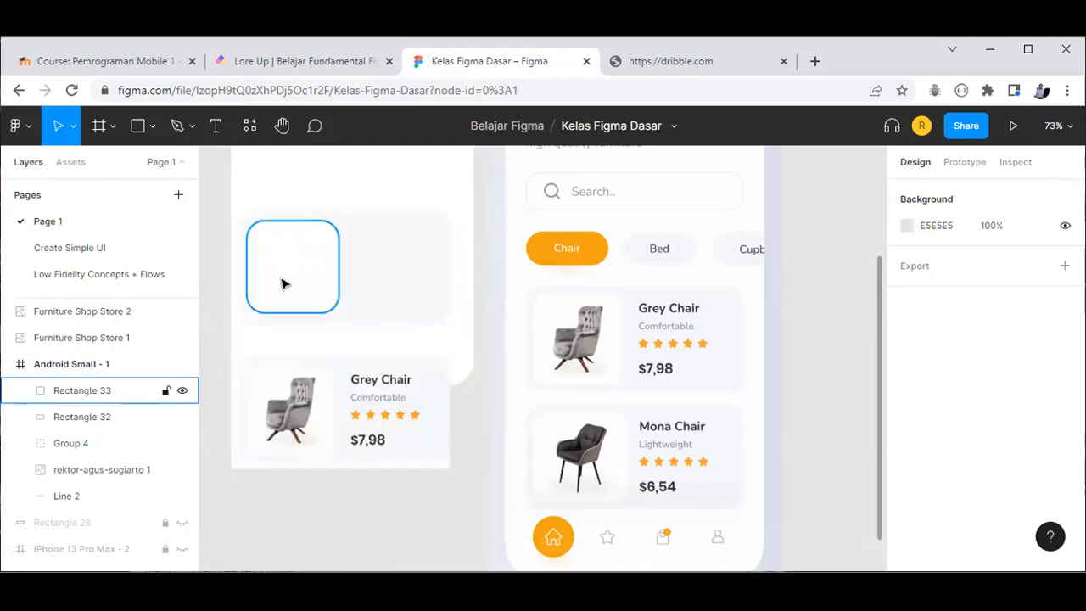
{"action": "scroll", "coordinate": [275, 284], "scroll_direction": "up", "scroll_amount": 2}
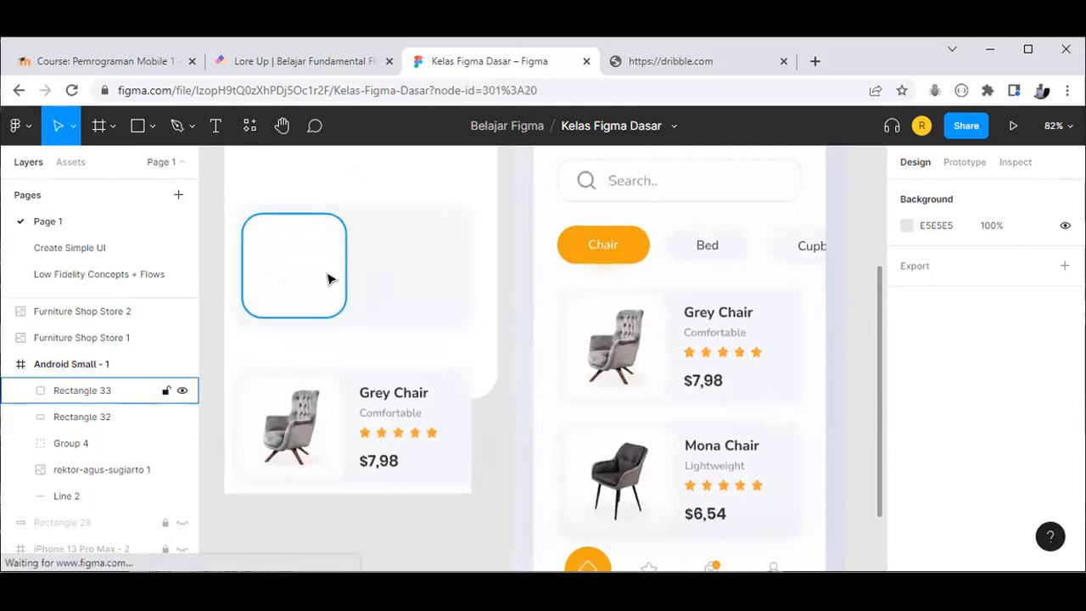
{"action": "left_click", "coordinate": [328, 280]}
{"action": "left_click", "coordinate": [303, 367]}
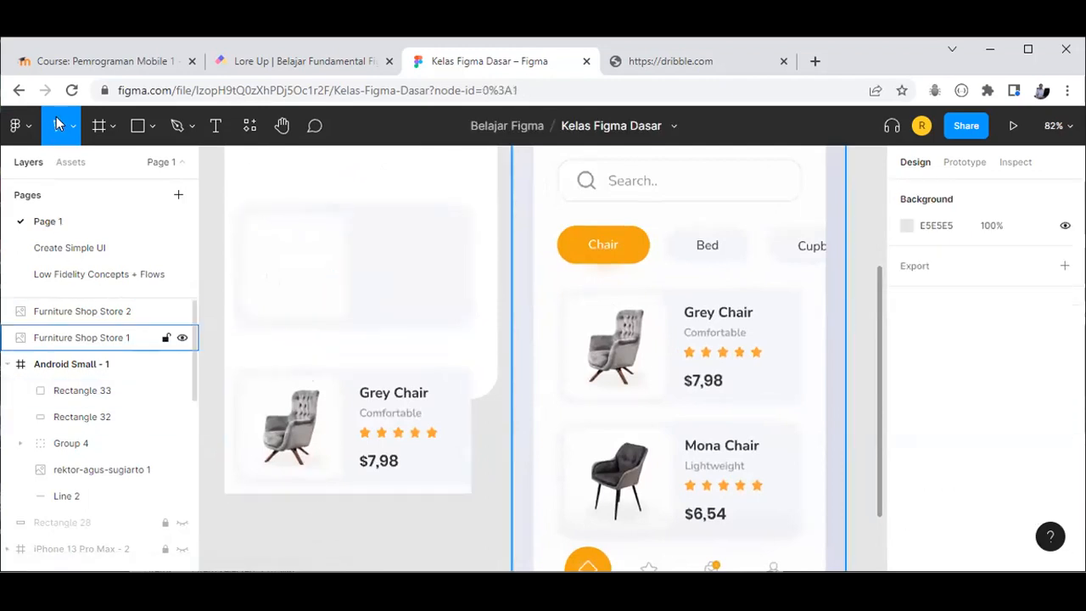
Step: Launch the saved Unsplash plugin from the main menu's Plugins submenu
{"action": "left_click", "coordinate": [28, 127]}
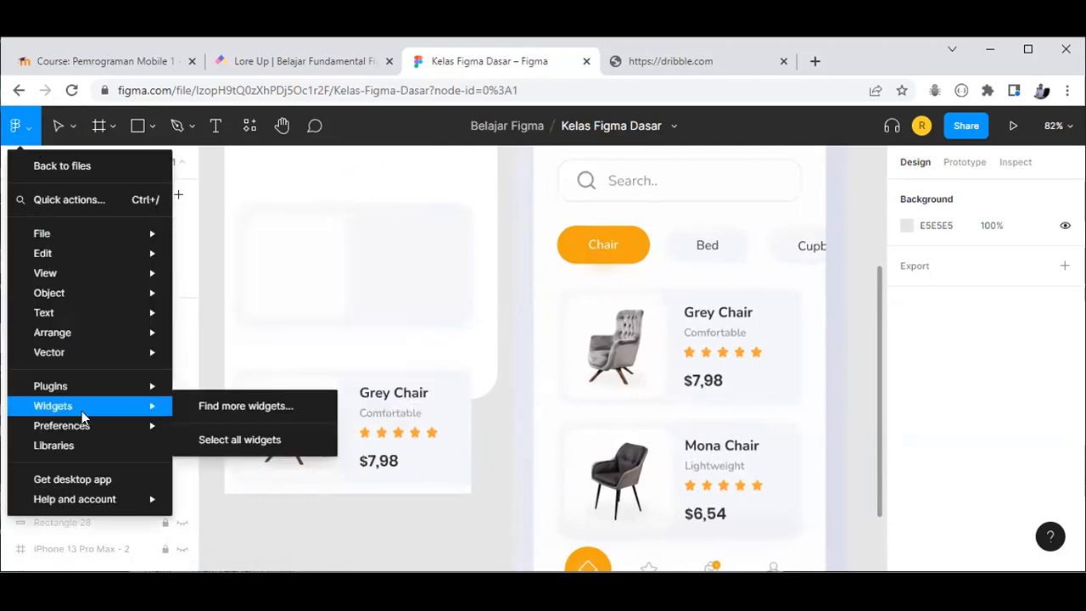
{"action": "mouse_move", "coordinate": [102, 392]}
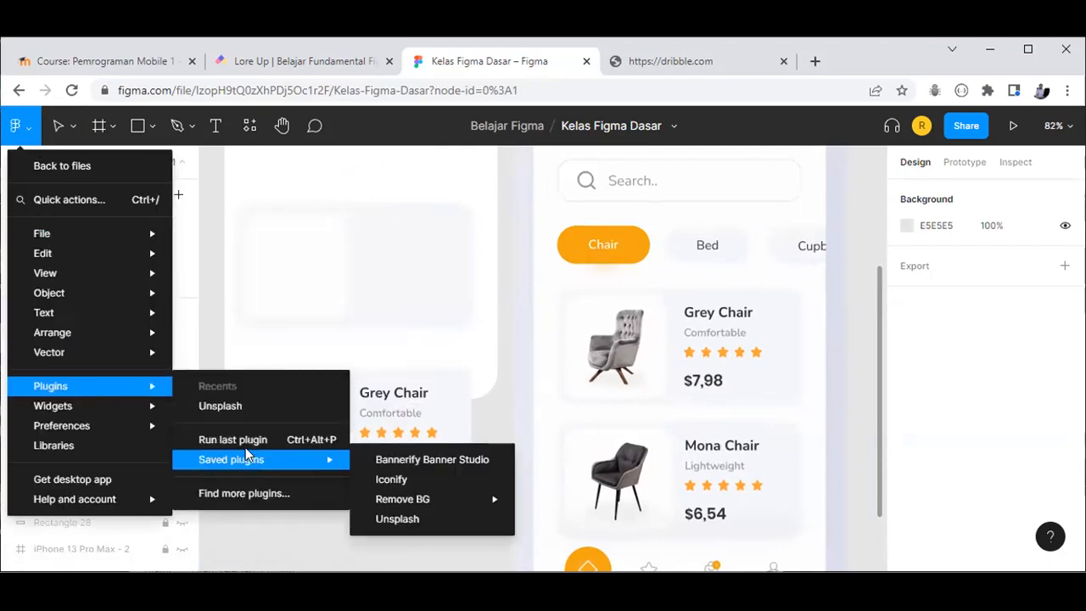
{"action": "left_click", "coordinate": [241, 410]}
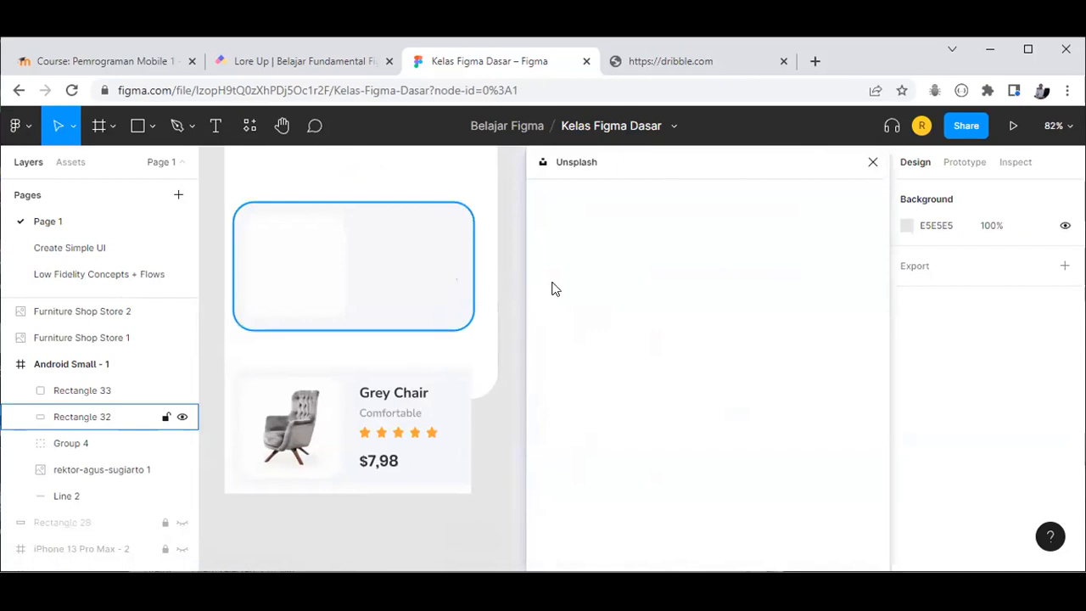
Step: Search Unsplash for chair photos ('cha') and insert the grey chair with wooden legs onto the canvas
{"action": "left_click", "coordinate": [593, 244]}
{"action": "type", "text": "chair"}
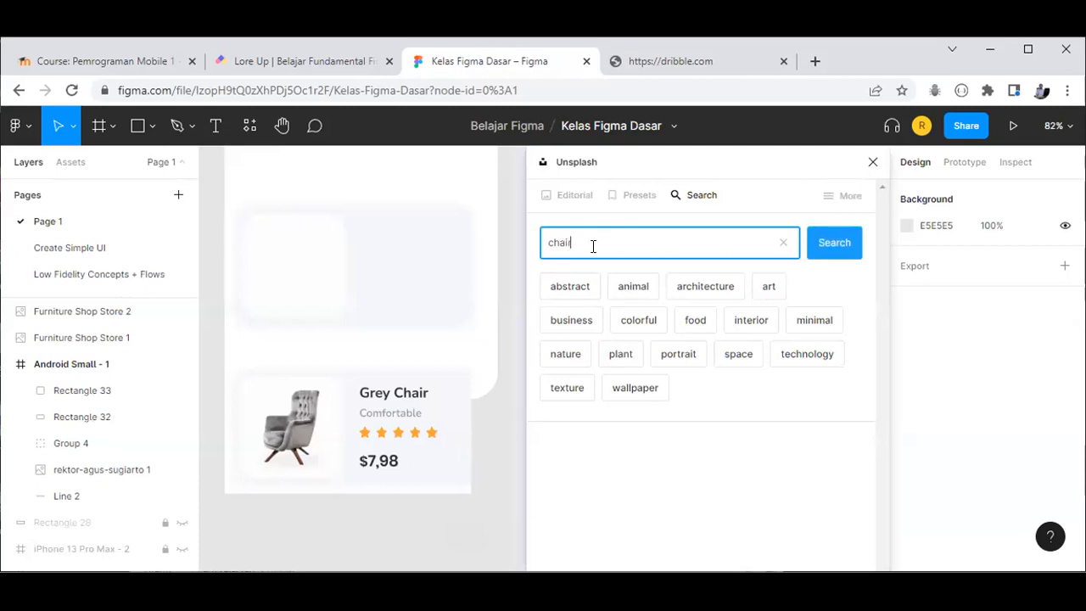
{"action": "left_click", "coordinate": [844, 246]}
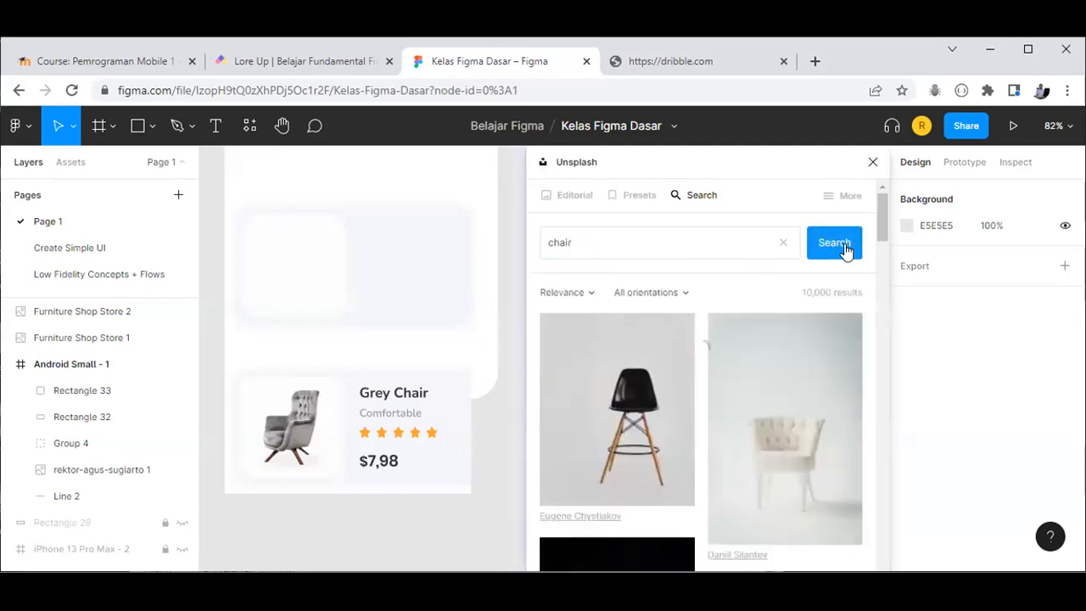
{"action": "scroll", "coordinate": [796, 371], "scroll_direction": "down", "scroll_amount": 2}
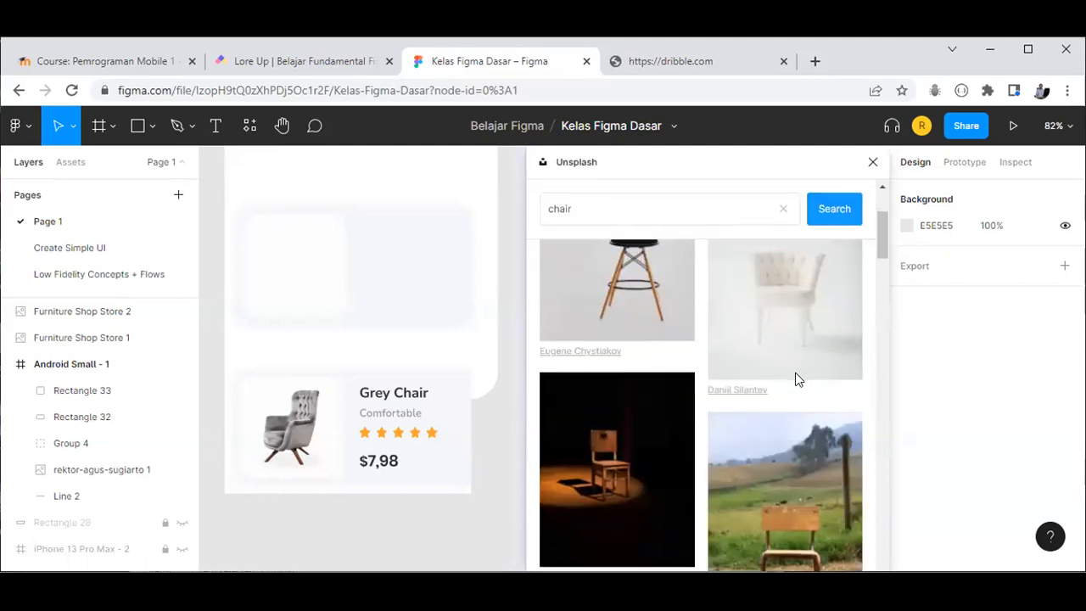
{"action": "scroll", "coordinate": [795, 379], "scroll_direction": "down", "scroll_amount": 7}
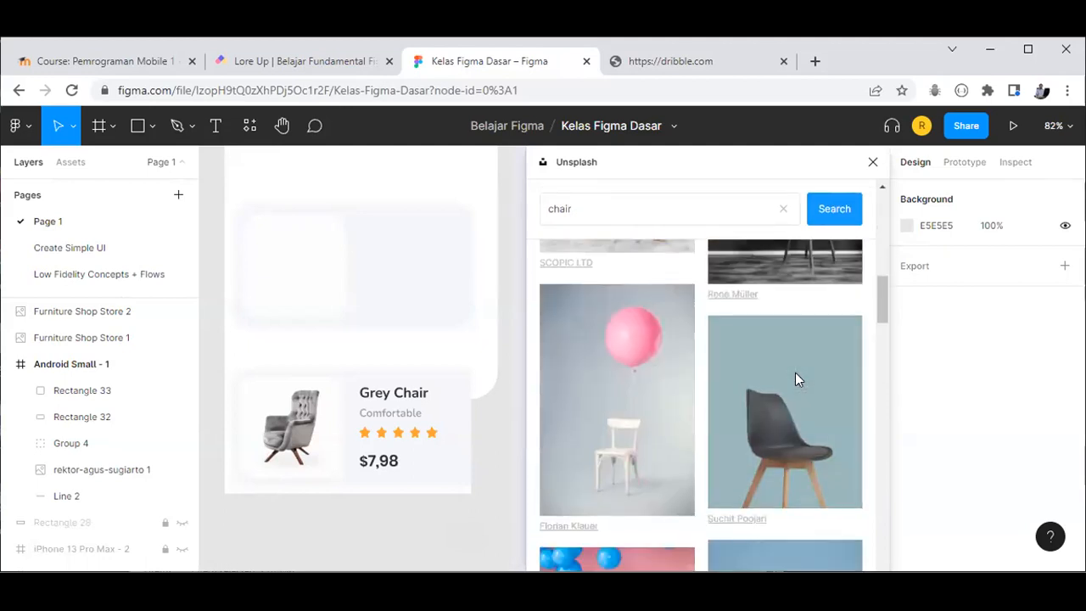
{"action": "scroll", "coordinate": [795, 380], "scroll_direction": "up", "scroll_amount": 4}
{"action": "scroll", "coordinate": [795, 380], "scroll_direction": "down", "scroll_amount": 7}
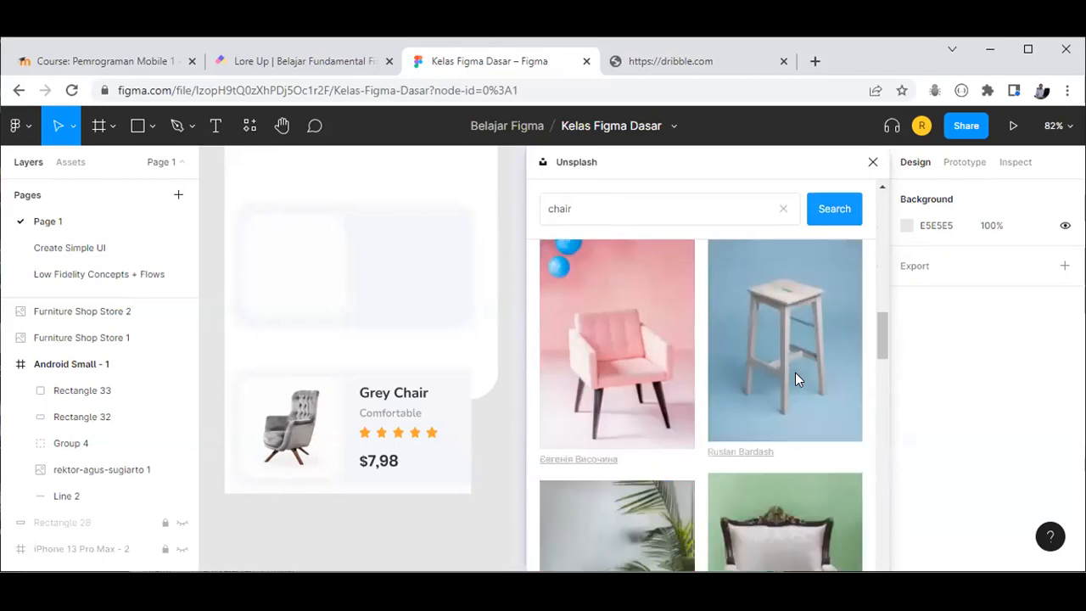
{"action": "scroll", "coordinate": [795, 380], "scroll_direction": "down", "scroll_amount": 3}
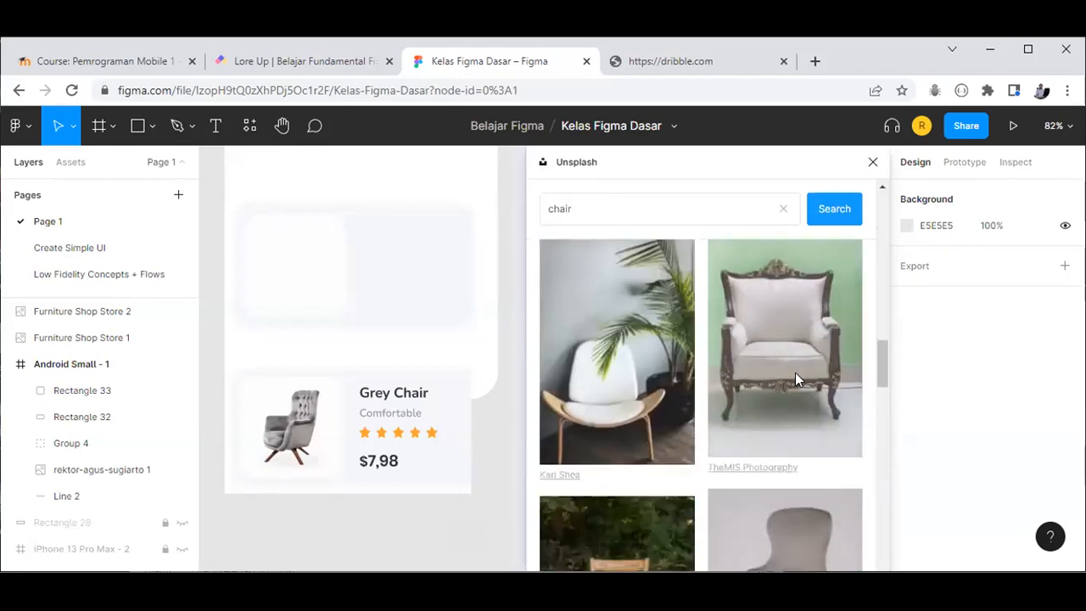
{"action": "scroll", "coordinate": [795, 380], "scroll_direction": "down", "scroll_amount": 3}
{"action": "scroll", "coordinate": [795, 373], "scroll_direction": "down", "scroll_amount": 3}
{"action": "scroll", "coordinate": [795, 372], "scroll_direction": "up", "scroll_amount": 3}
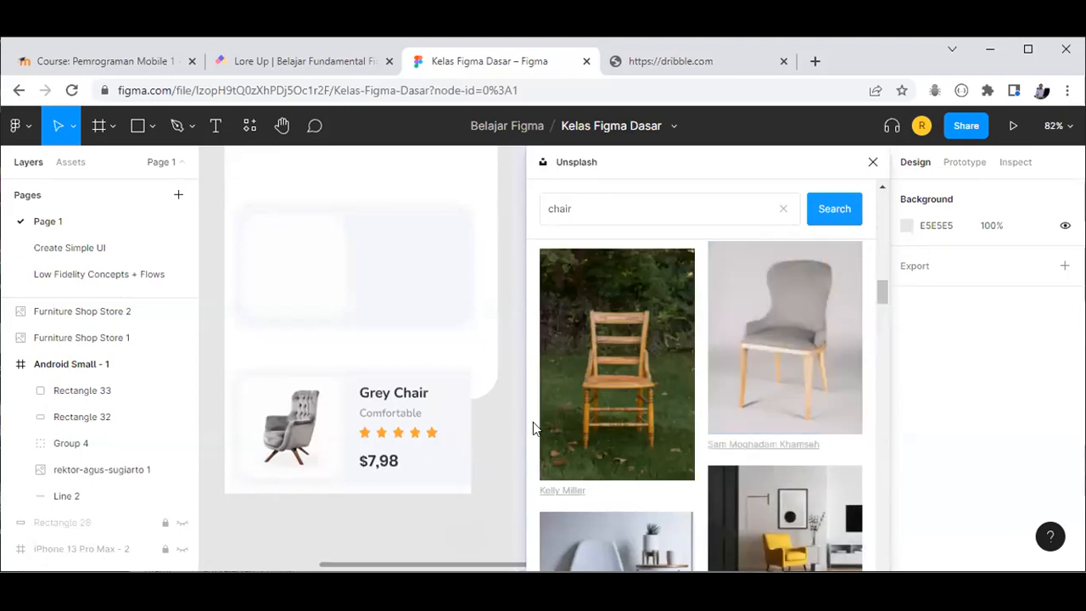
{"action": "left_click", "coordinate": [779, 259]}
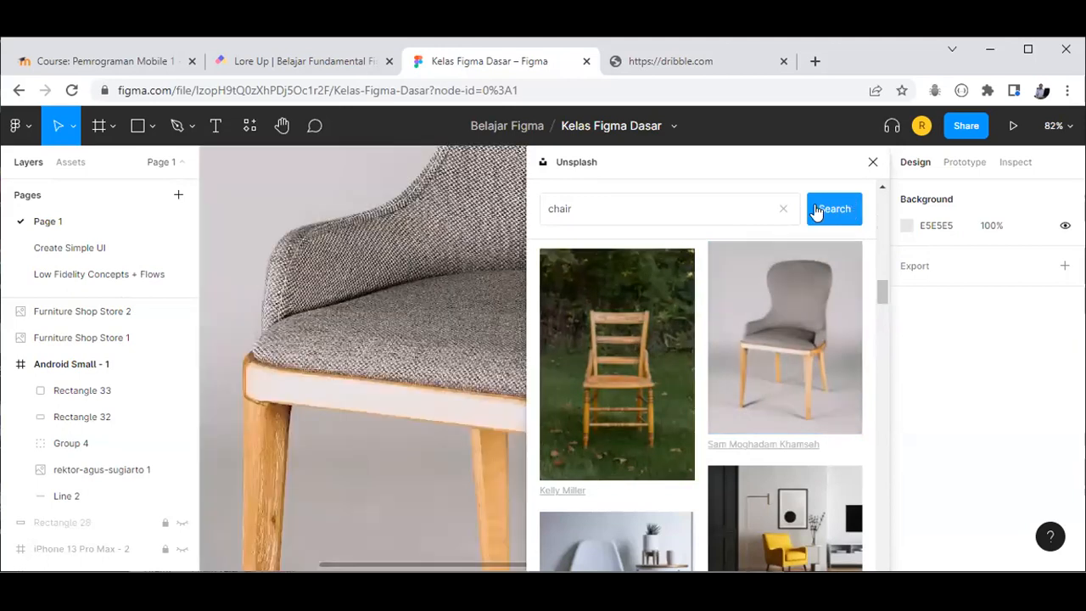
Step: Shrink the chair photo to 684×855 and drag it toward the Android frame
{"action": "left_click", "coordinate": [872, 162]}
{"action": "scroll", "coordinate": [509, 415], "scroll_direction": "up", "scroll_amount": 1}
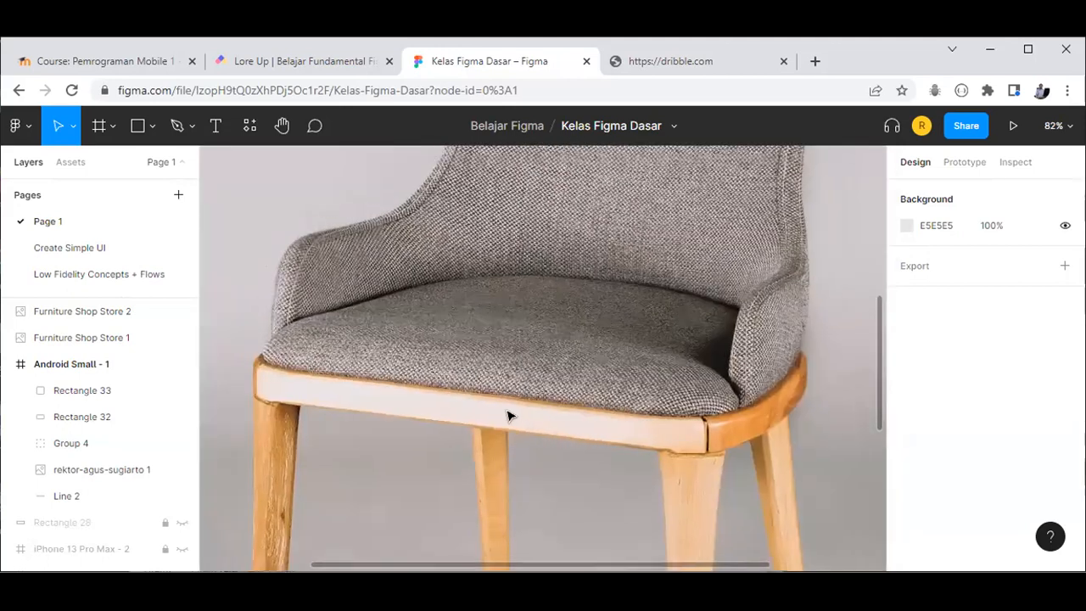
{"action": "scroll", "coordinate": [510, 416], "scroll_direction": "down", "scroll_amount": 10}
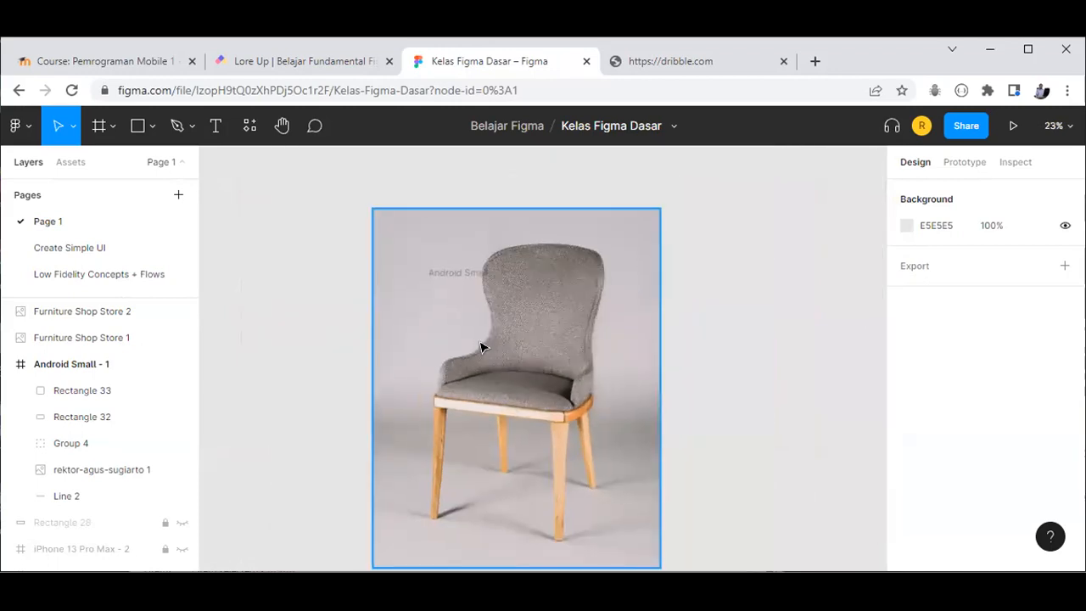
{"action": "left_click", "coordinate": [482, 347]}
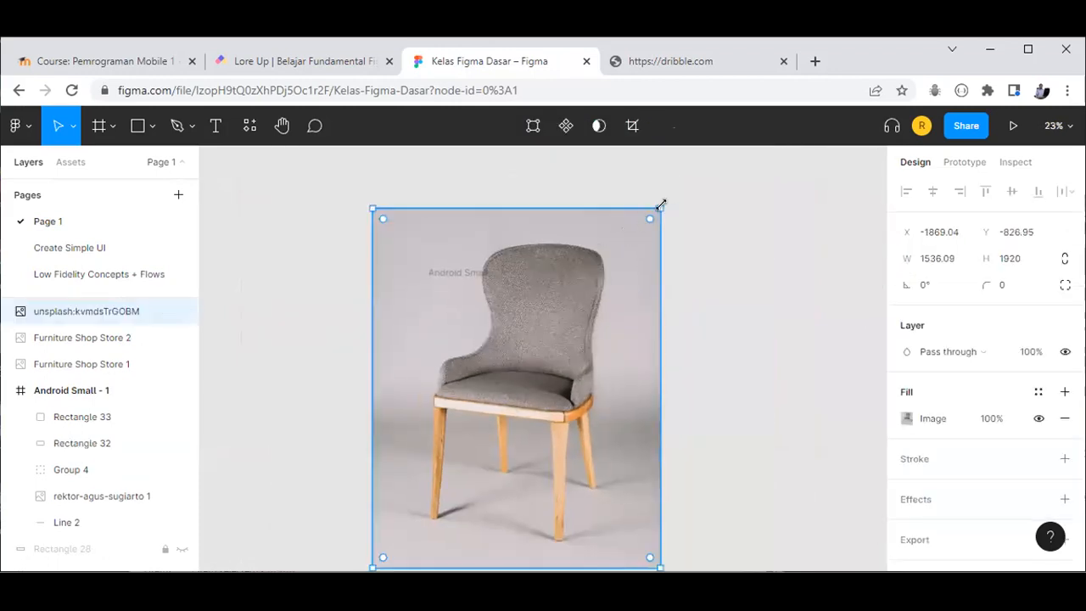
{"action": "left_click_drag", "start_coordinate": [634, 234], "coordinate": [498, 407]}
{"action": "left_click_drag", "start_coordinate": [463, 478], "coordinate": [350, 377]}
Step: Shrink the chair photo further to 183×229 and place it right beside Android Small - 1
{"action": "left_click_drag", "start_coordinate": [418, 461], "coordinate": [365, 398]}
{"action": "left_click_drag", "start_coordinate": [342, 358], "coordinate": [344, 371]}
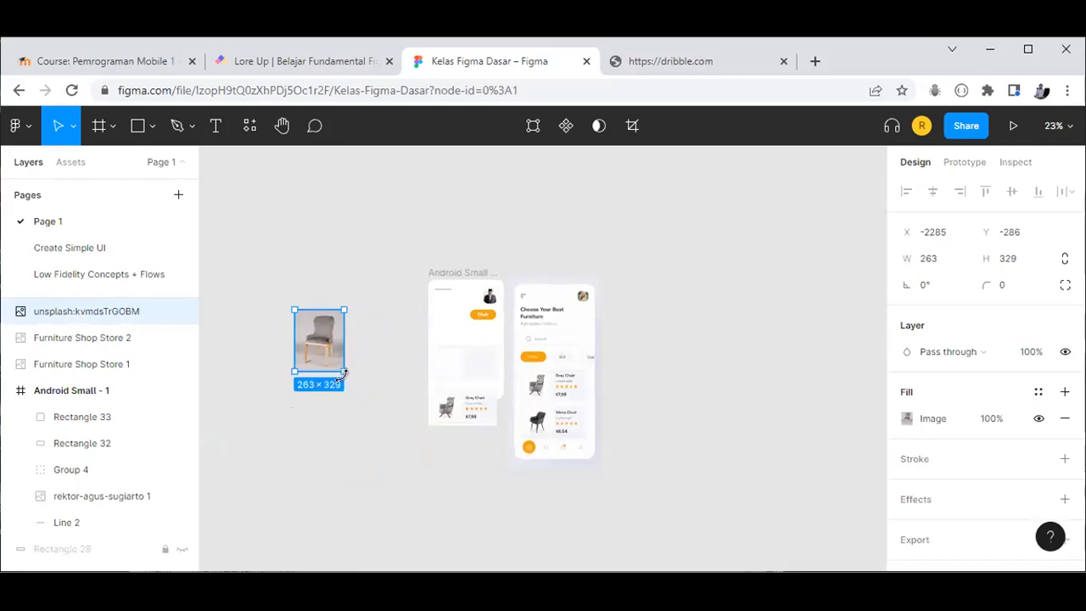
{"action": "scroll", "coordinate": [338, 372], "scroll_direction": "up", "scroll_amount": 3}
{"action": "scroll", "coordinate": [329, 362], "scroll_direction": "up", "scroll_amount": 2}
{"action": "left_click_drag", "start_coordinate": [312, 332], "coordinate": [356, 375]}
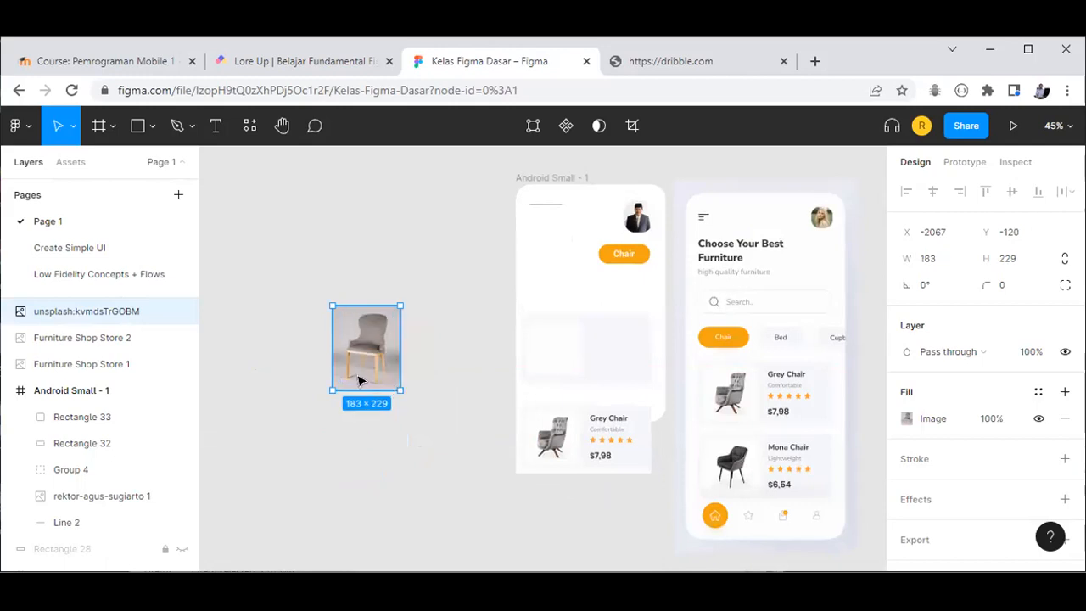
{"action": "scroll", "coordinate": [462, 359], "scroll_direction": "up", "scroll_amount": 2}
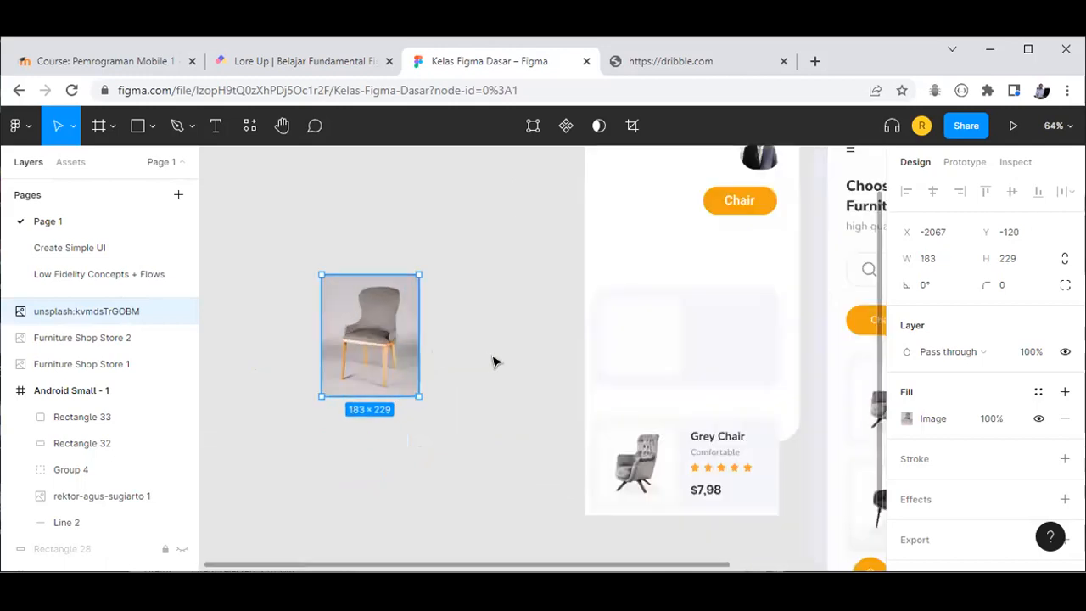
{"action": "left_click_drag", "start_coordinate": [385, 344], "coordinate": [496, 362]}
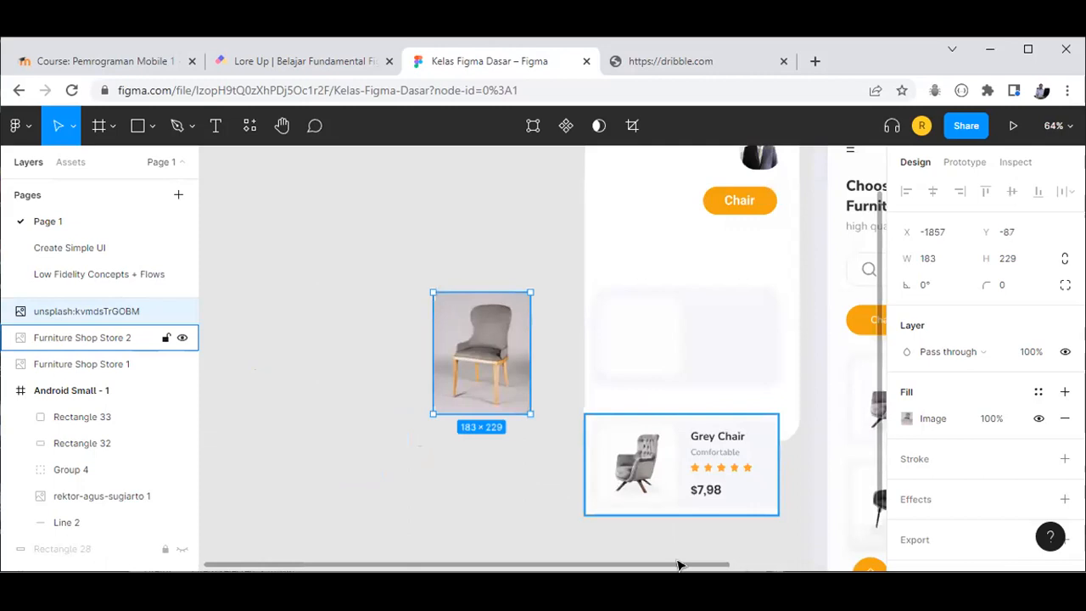
{"action": "scroll", "coordinate": [667, 504], "scroll_direction": "right", "scroll_amount": 2}
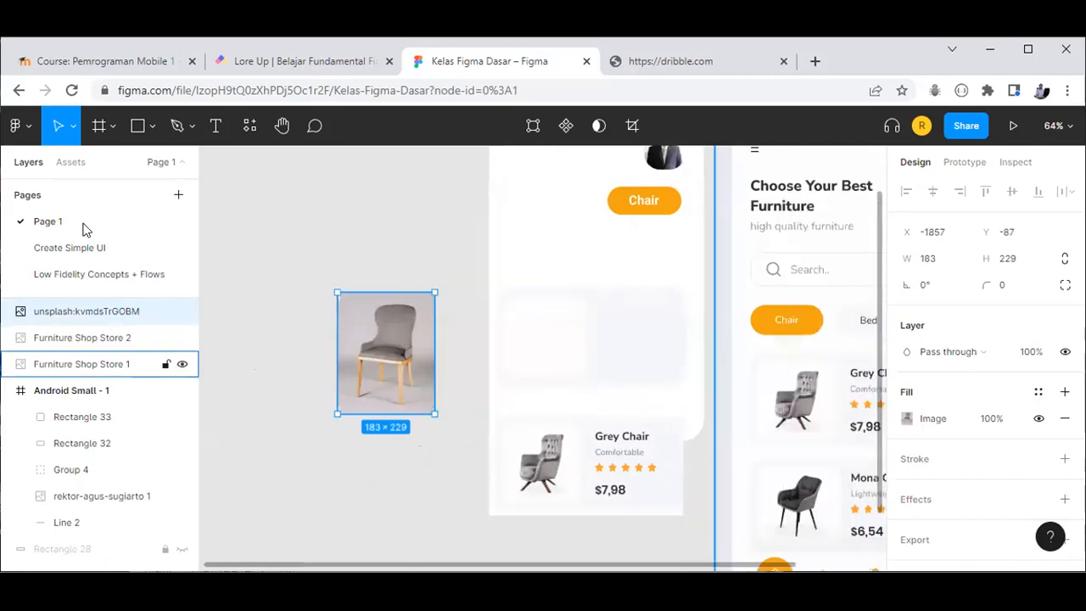
Step: Search plugins for 'remove bg' and view the Remove BG plugin's run options
{"action": "left_click", "coordinate": [19, 126]}
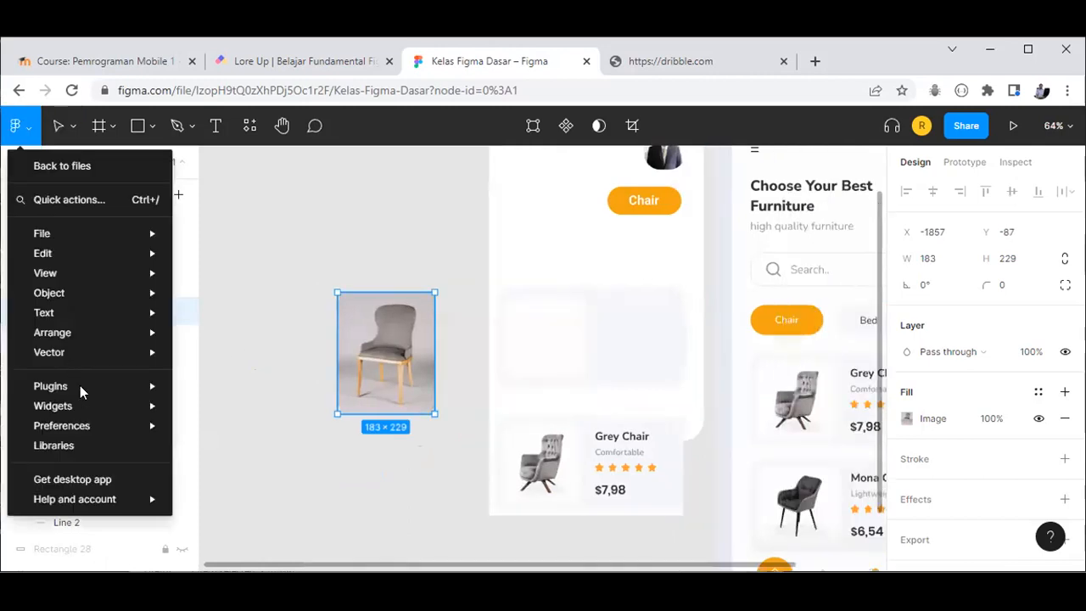
{"action": "mouse_move", "coordinate": [97, 391]}
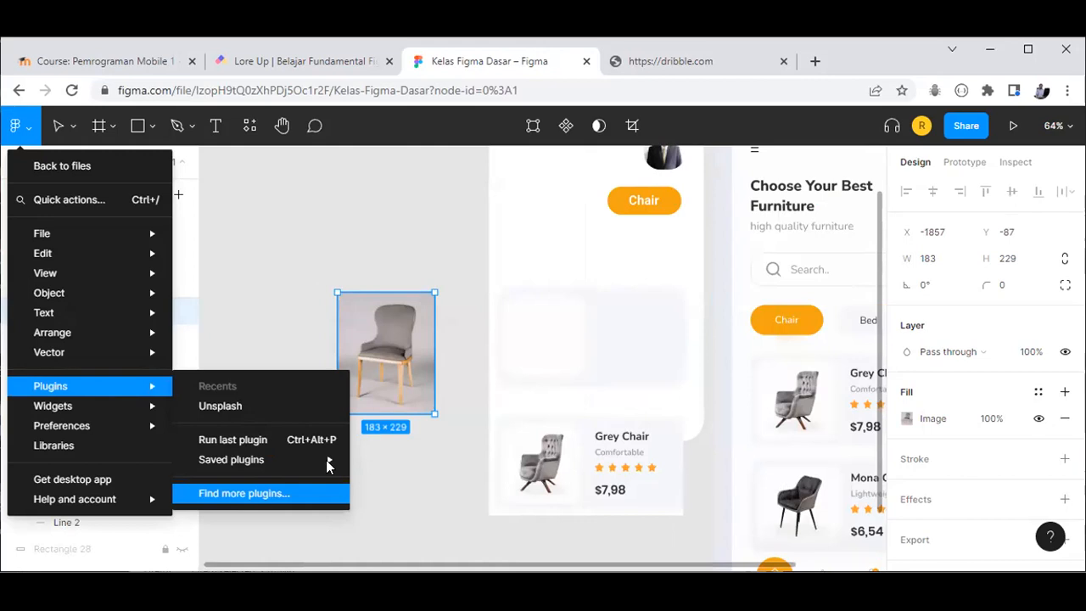
{"action": "key", "text": "Return"}
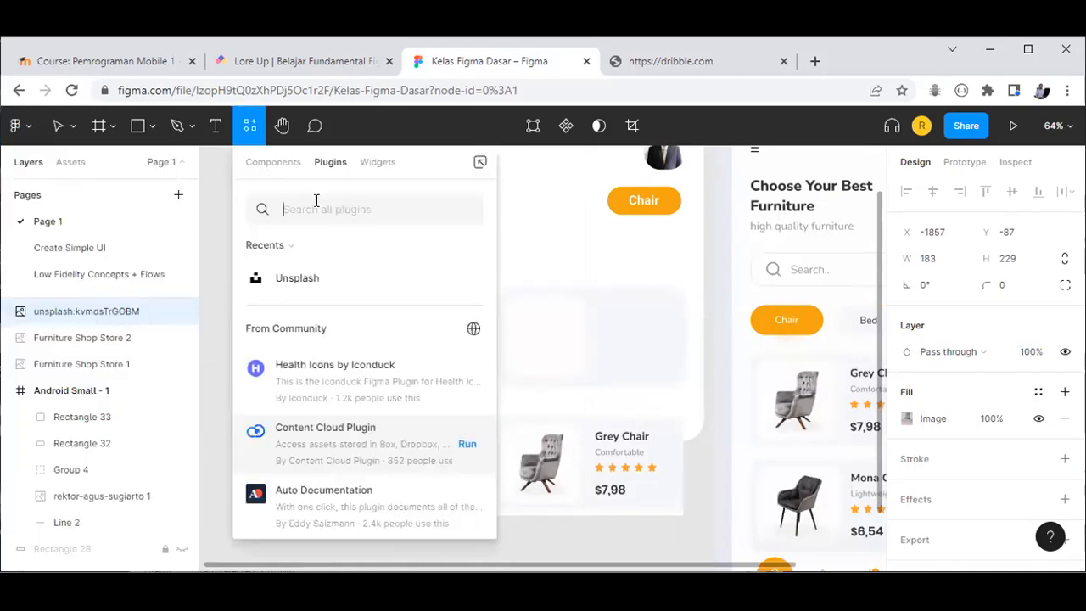
{"action": "type", "text": "remove"}
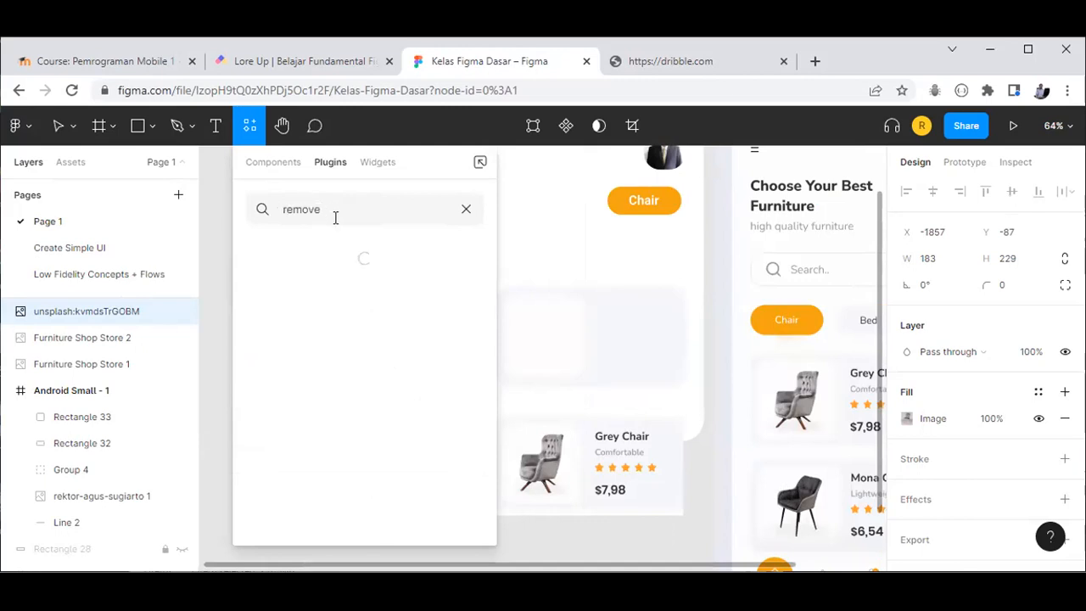
{"action": "type", "text": "bg"}
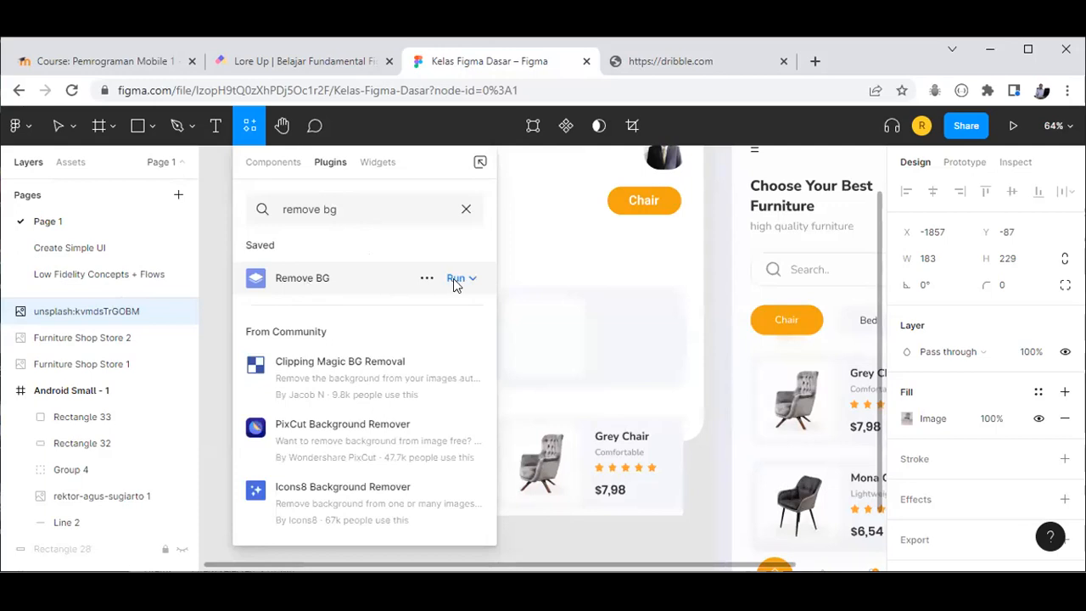
{"action": "left_click", "coordinate": [453, 279]}
{"action": "left_click", "coordinate": [29, 132]}
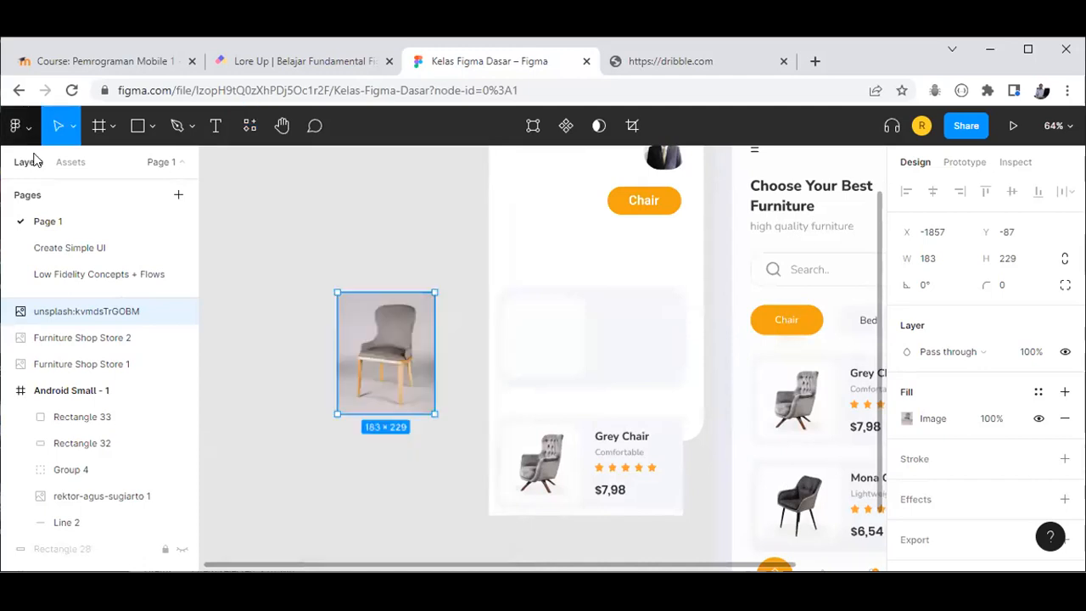
Step: Run the Remove BG plugin on the chair photo from the Plugins submenu
{"action": "left_click", "coordinate": [24, 128]}
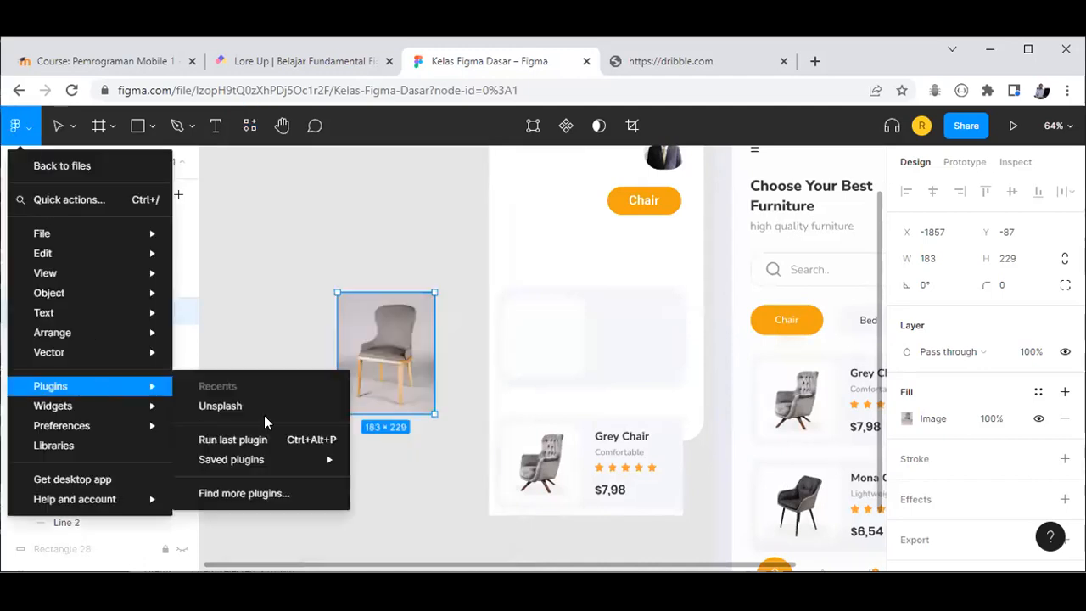
{"action": "mouse_move", "coordinate": [306, 459]}
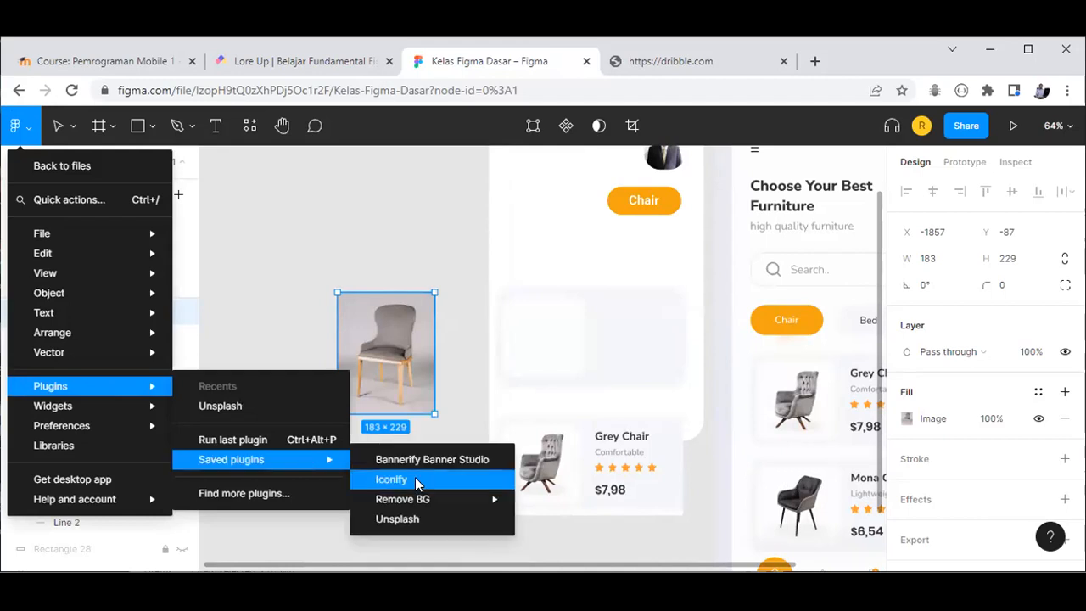
{"action": "mouse_move", "coordinate": [424, 505]}
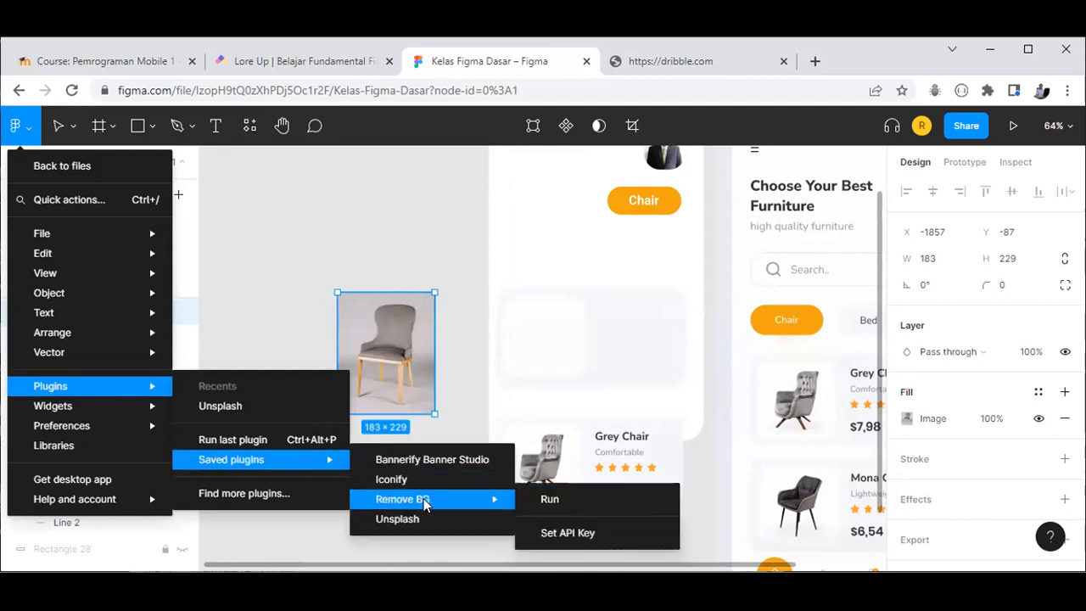
{"action": "left_click", "coordinate": [555, 499]}
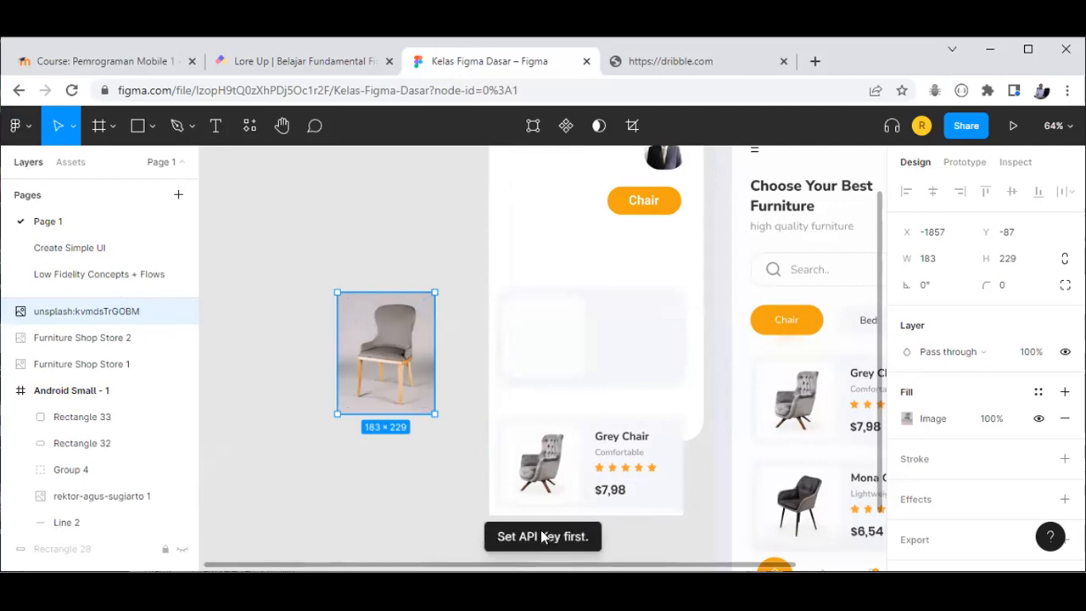
Step: Open Remove BG's Set API Key dialog and follow its remove.bg API-key link to a new tab
{"action": "left_click", "coordinate": [25, 129]}
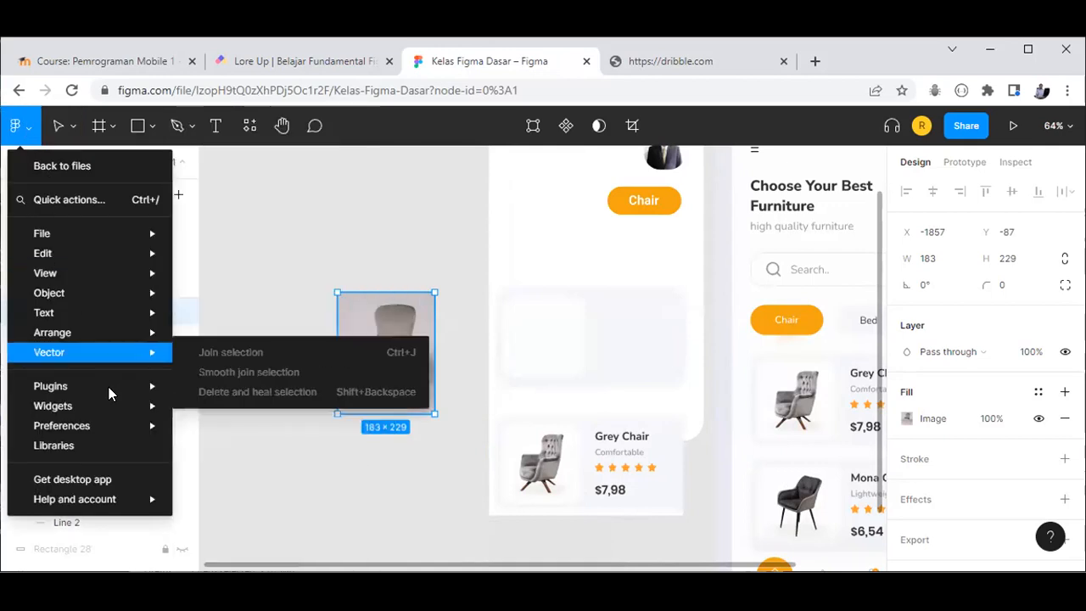
{"action": "mouse_move", "coordinate": [110, 388]}
{"action": "mouse_move", "coordinate": [340, 406]}
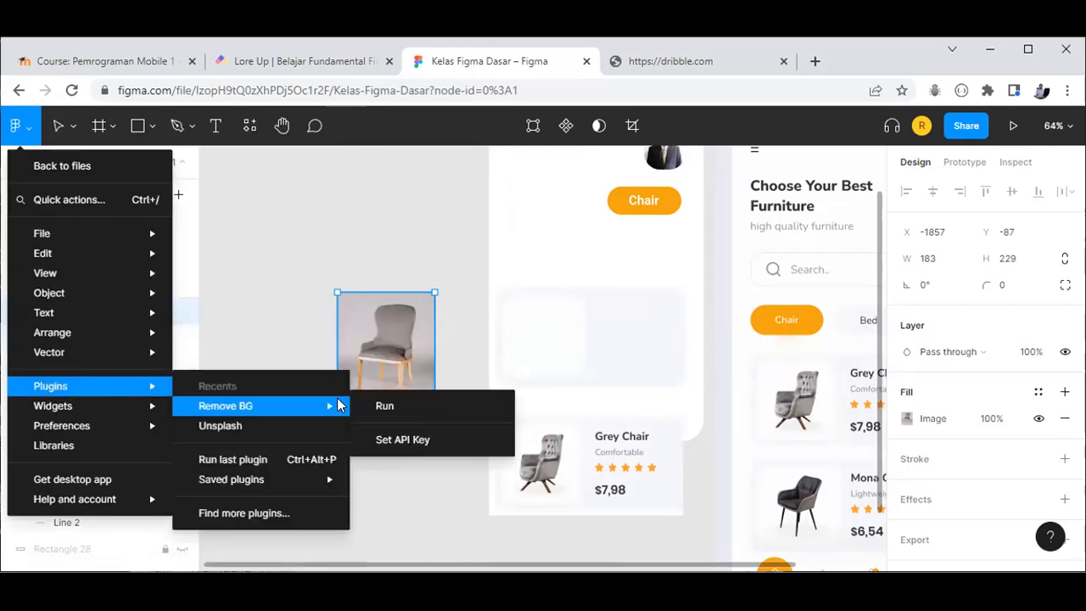
{"action": "left_click", "coordinate": [404, 441]}
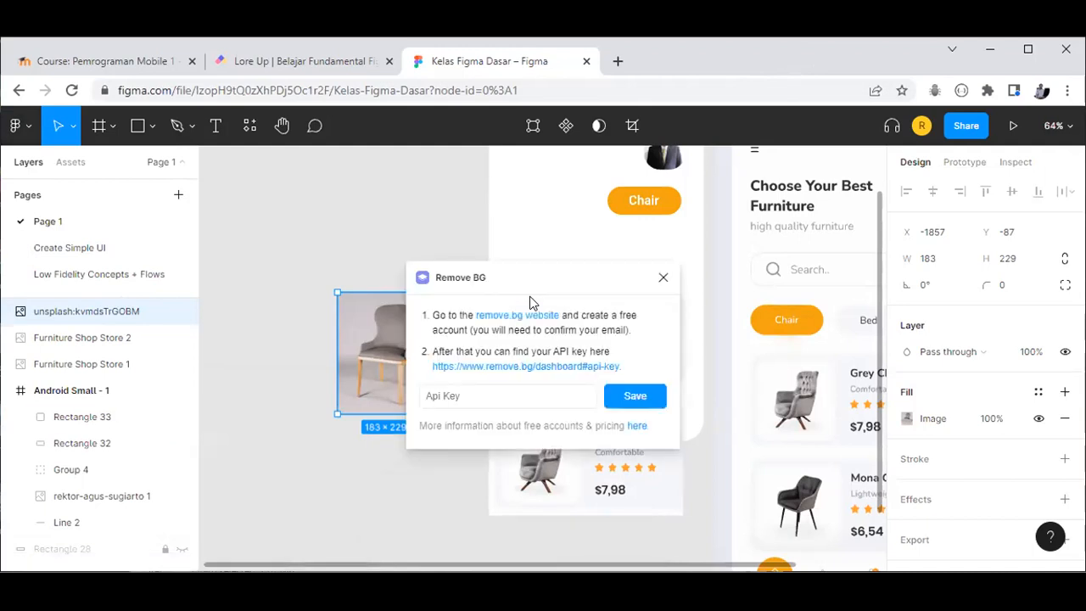
{"action": "left_click", "coordinate": [577, 371]}
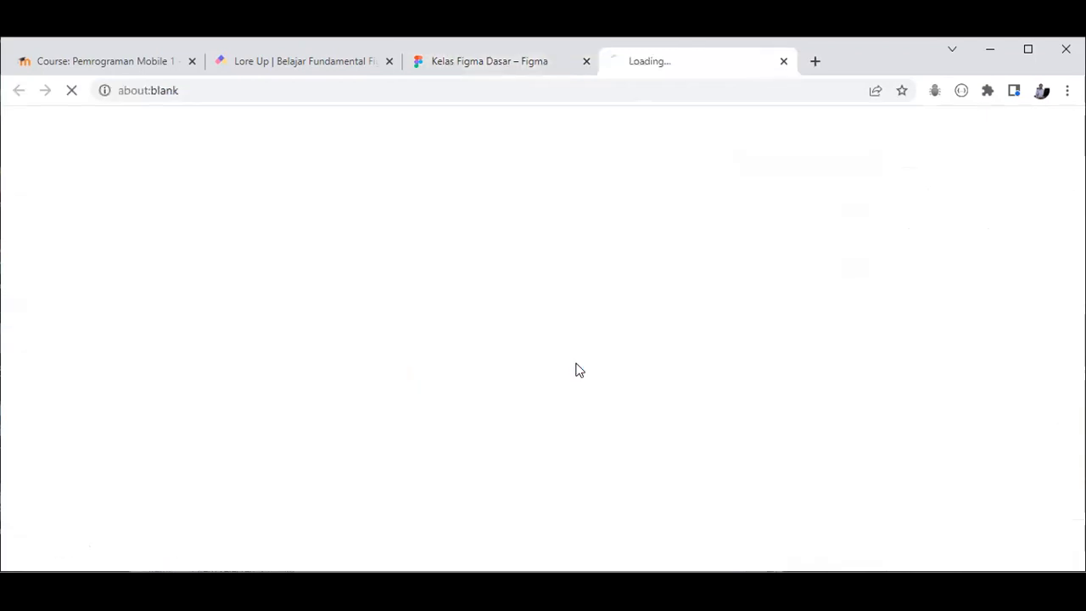
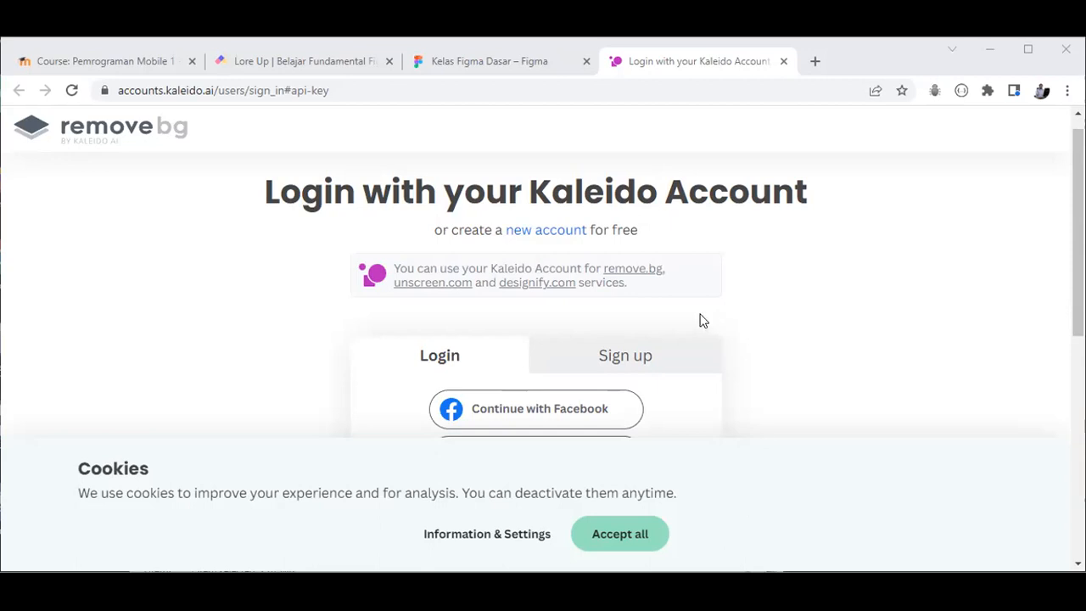
Step: Accept remove.bg's cookies and log in through Continue with Google using a Google account
{"action": "left_click", "coordinate": [633, 542]}
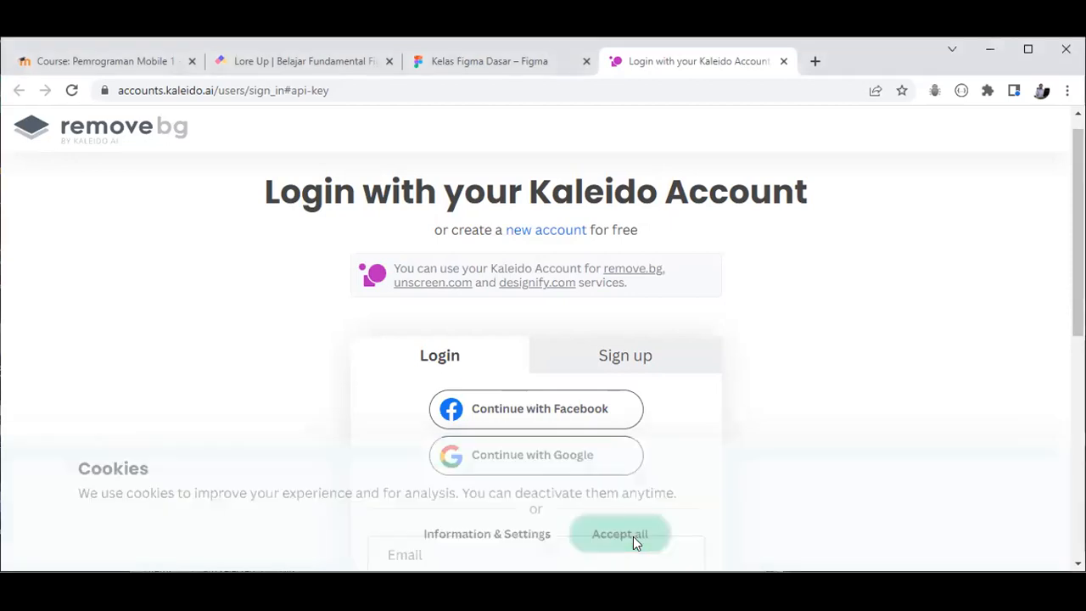
{"action": "scroll", "coordinate": [739, 468], "scroll_direction": "down", "scroll_amount": 3}
{"action": "scroll", "coordinate": [739, 468], "scroll_direction": "up", "scroll_amount": 2}
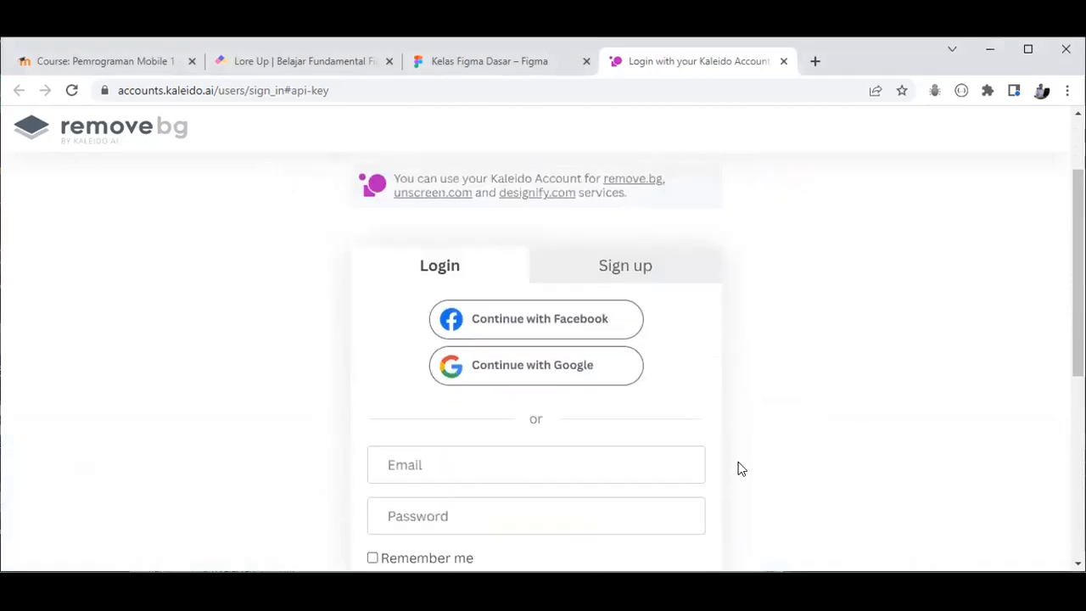
{"action": "scroll", "coordinate": [744, 467], "scroll_direction": "down", "scroll_amount": 1}
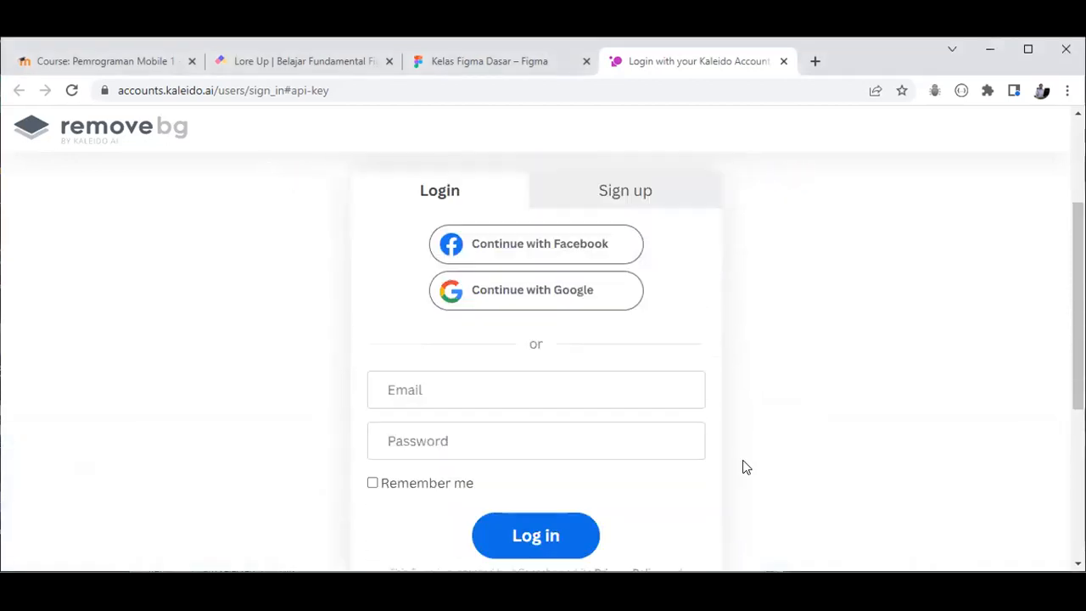
{"action": "left_click", "coordinate": [582, 297]}
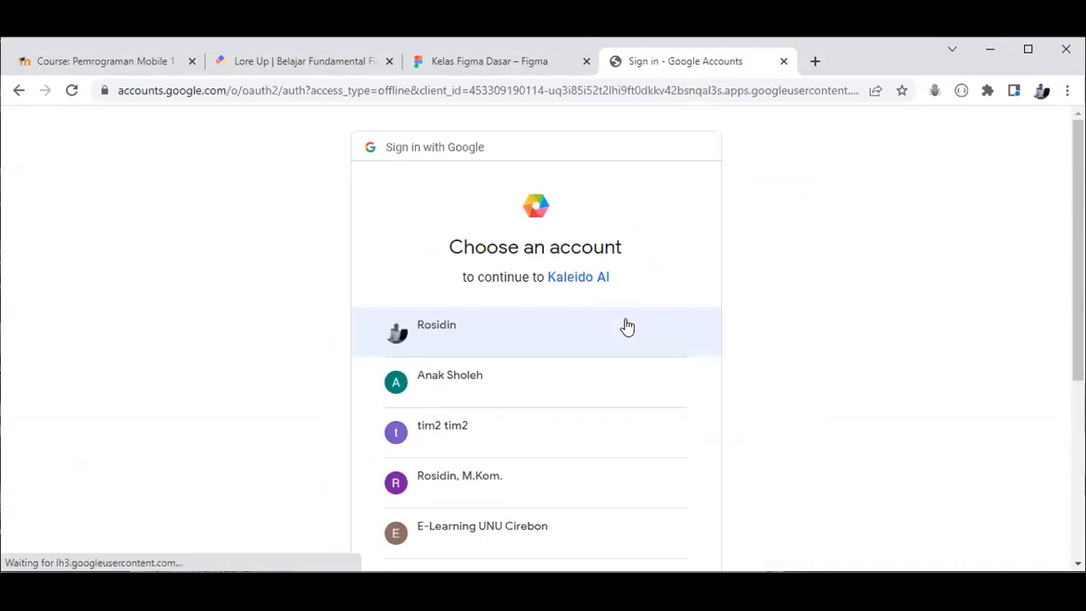
{"action": "left_click", "coordinate": [485, 331]}
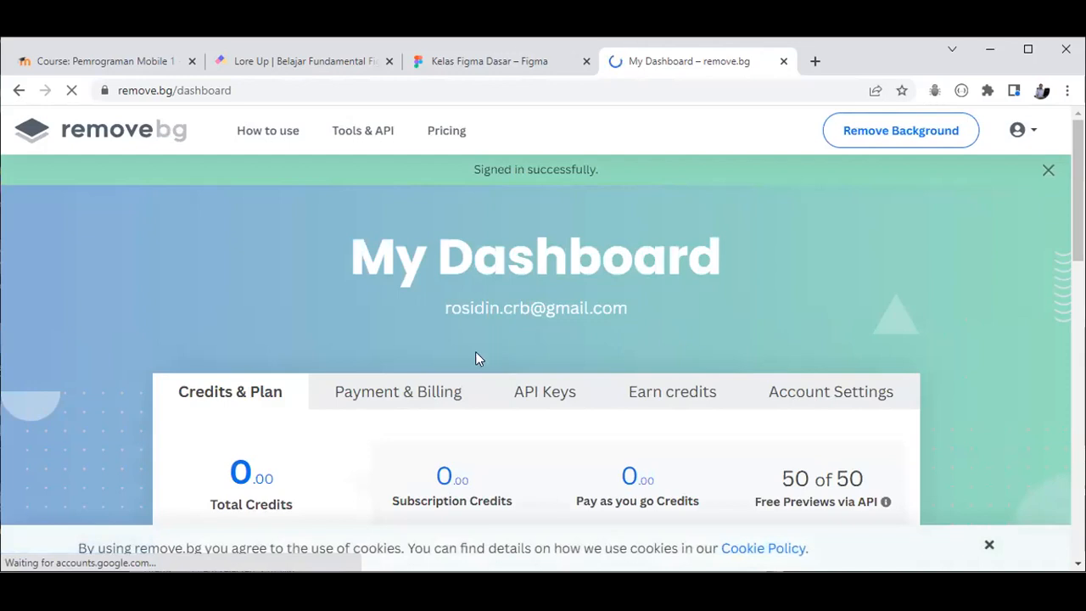
Step: Reopen the remove.bg API-key page from the Remove BG plugin's Set API Key dialog
{"action": "scroll", "coordinate": [571, 409], "scroll_direction": "down", "scroll_amount": 3}
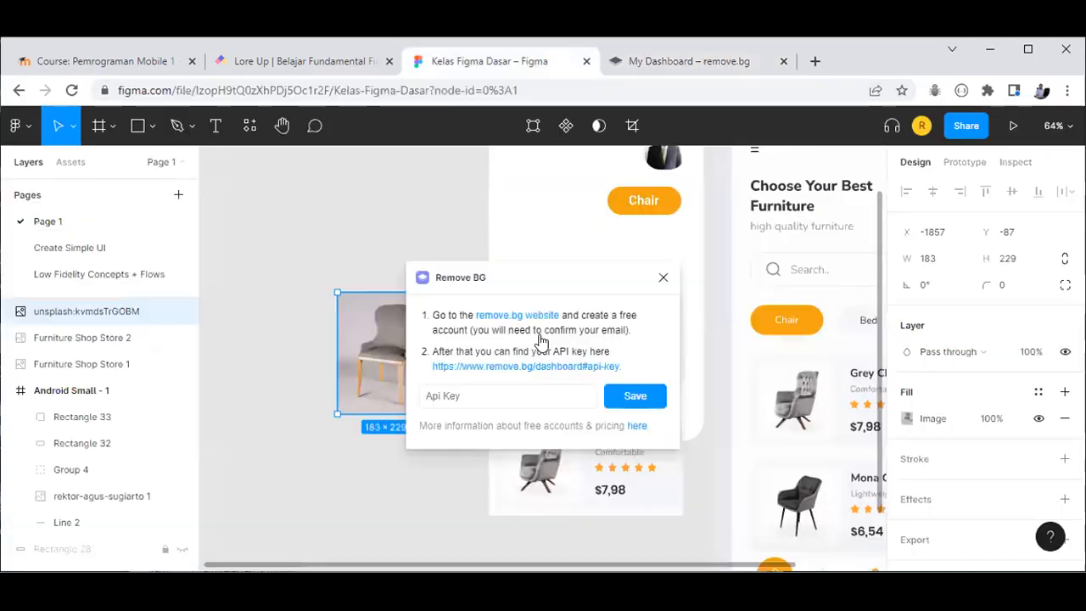
{"action": "left_click", "coordinate": [478, 65]}
{"action": "left_click", "coordinate": [507, 366]}
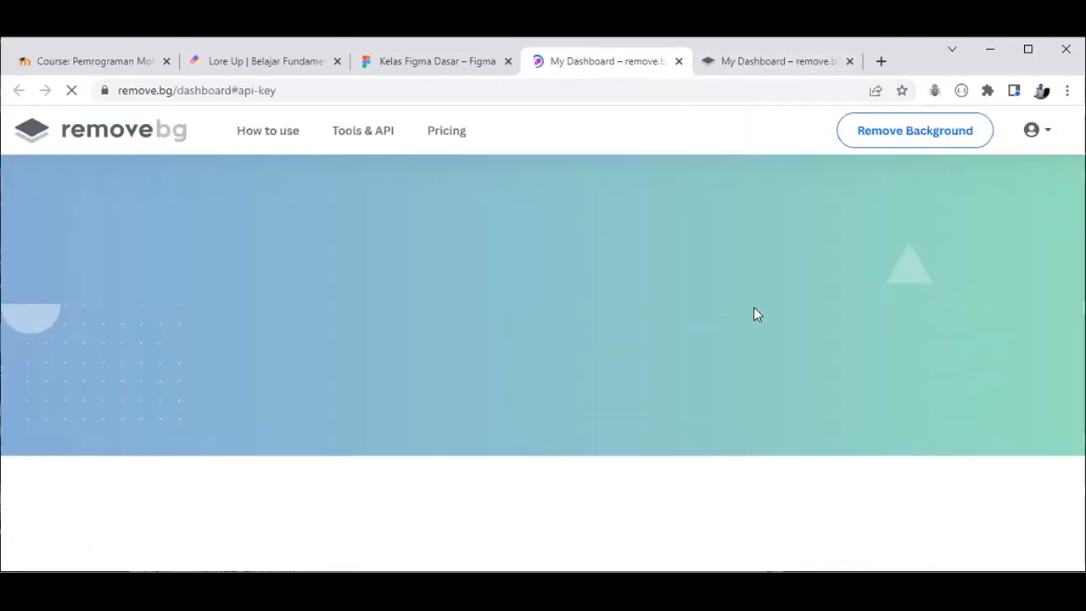
{"action": "scroll", "coordinate": [744, 287], "scroll_direction": "down", "scroll_amount": 10}
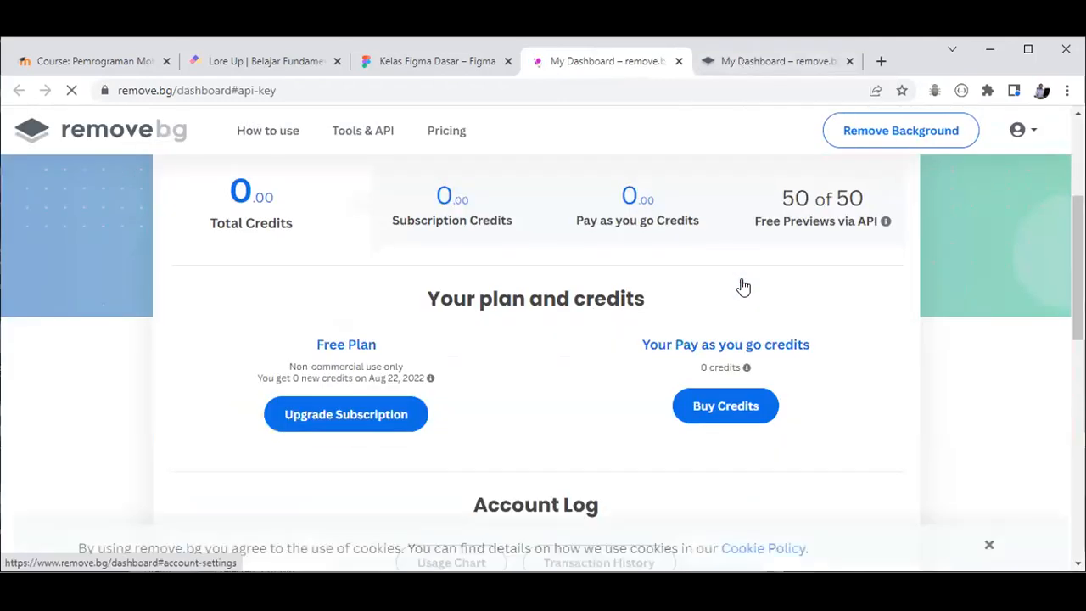
{"action": "scroll", "coordinate": [743, 287], "scroll_direction": "up", "scroll_amount": 3}
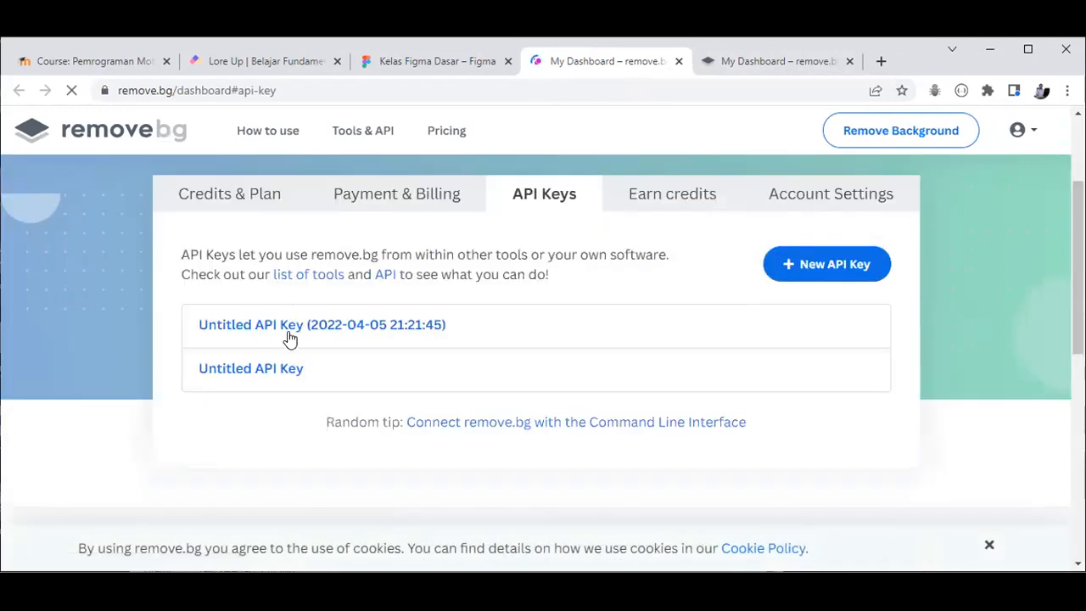
Step: Create and copy a new remove.bg API key, then paste and save it in Remove BG
{"action": "left_click", "coordinate": [793, 283]}
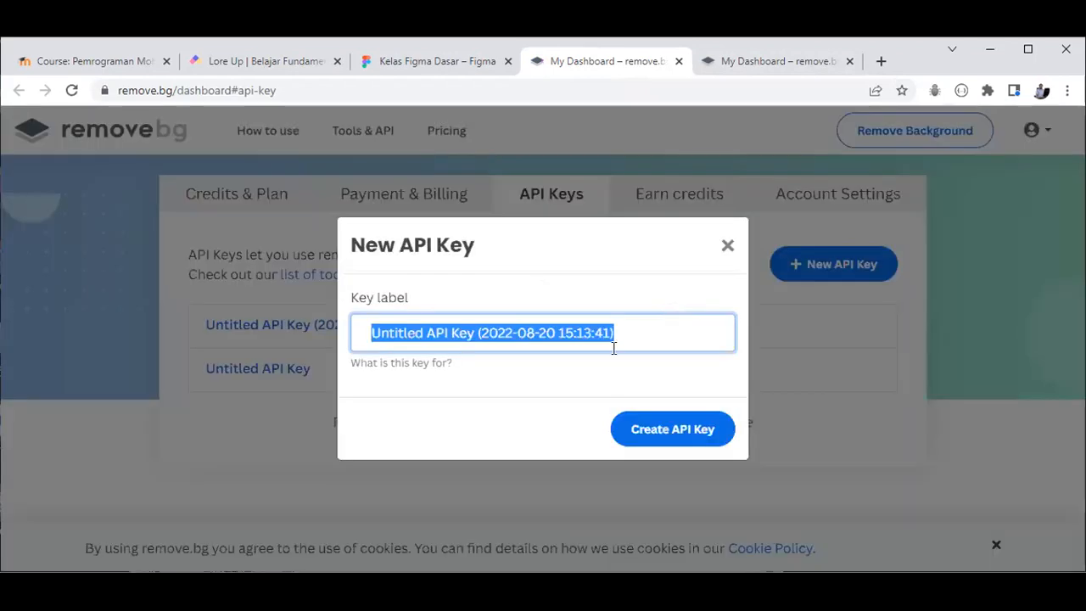
{"action": "left_click", "coordinate": [637, 427]}
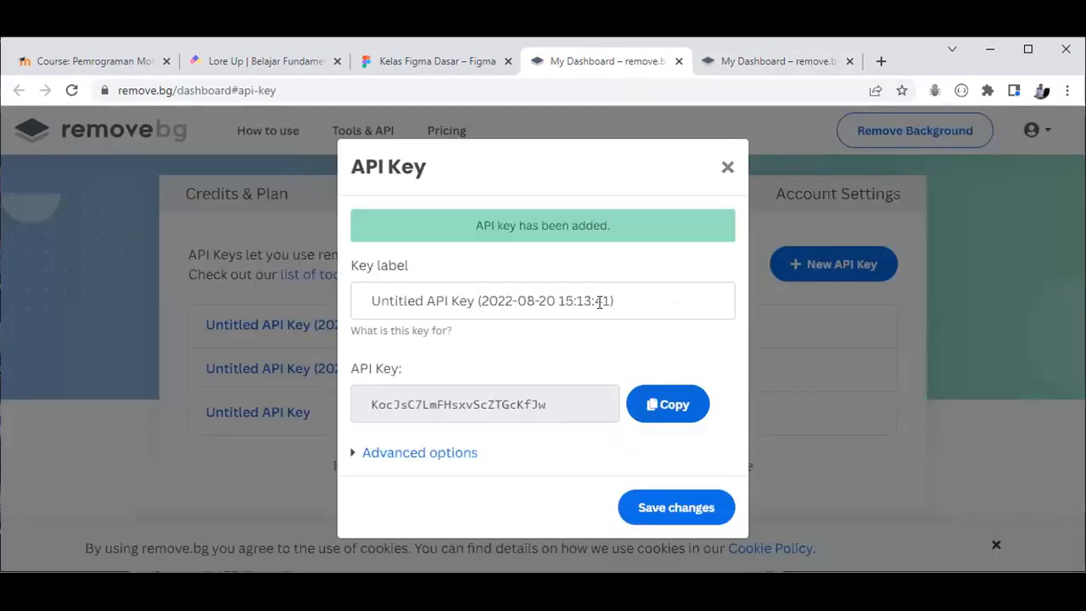
{"action": "left_click", "coordinate": [672, 405]}
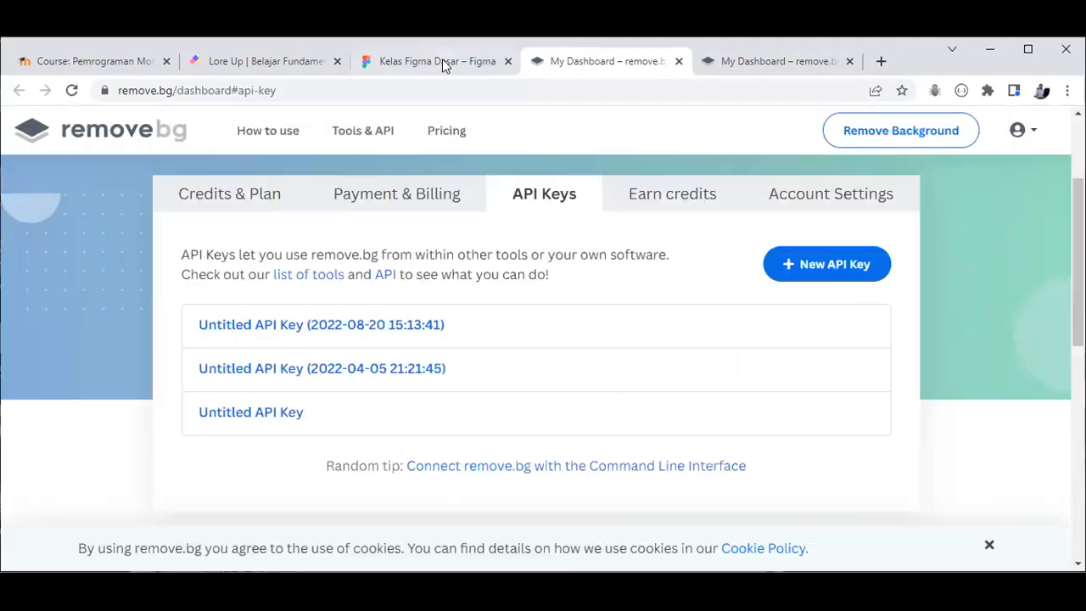
{"action": "left_click", "coordinate": [444, 64]}
{"action": "left_click", "coordinate": [527, 393]}
{"action": "key", "text": "ctrl+v"}
{"action": "left_click", "coordinate": [635, 397]}
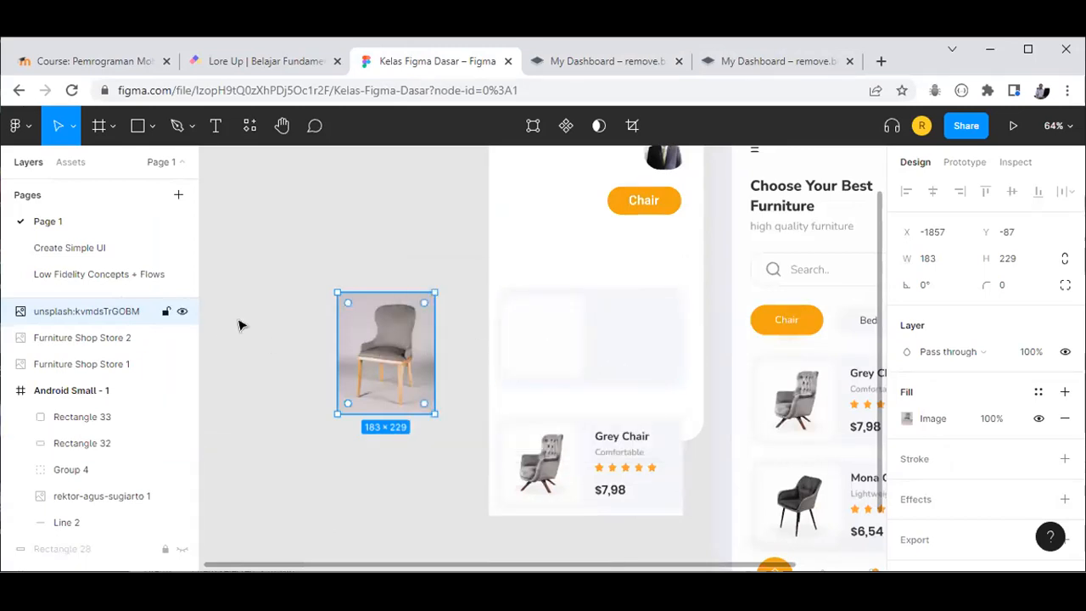
Step: Try running the Remove BG plugin from the Plugins menu with nothing selected
{"action": "left_click", "coordinate": [410, 248]}
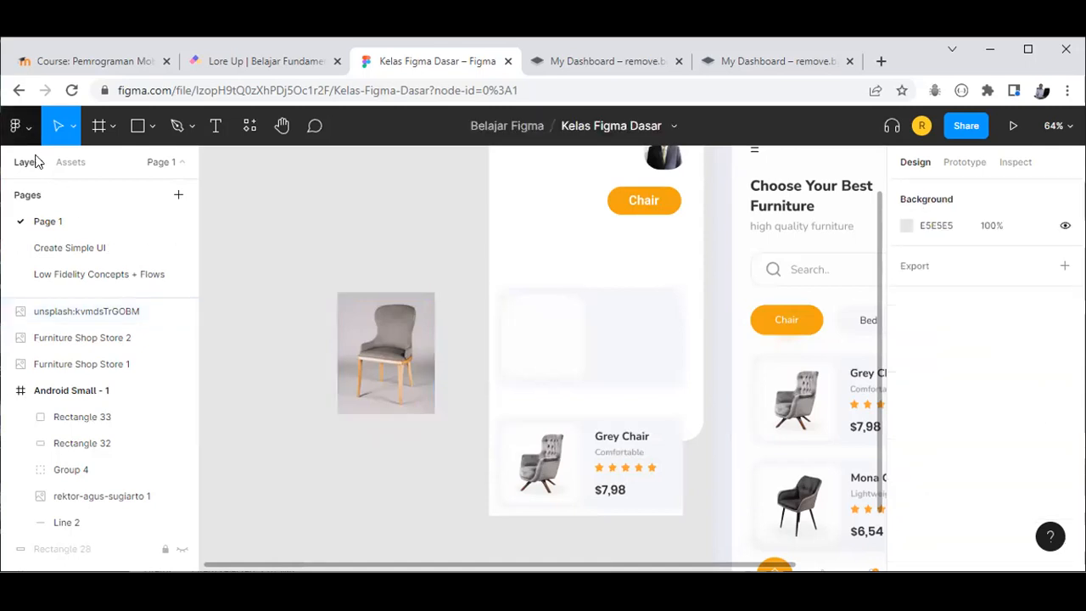
{"action": "left_click", "coordinate": [30, 126]}
{"action": "mouse_move", "coordinate": [116, 387]}
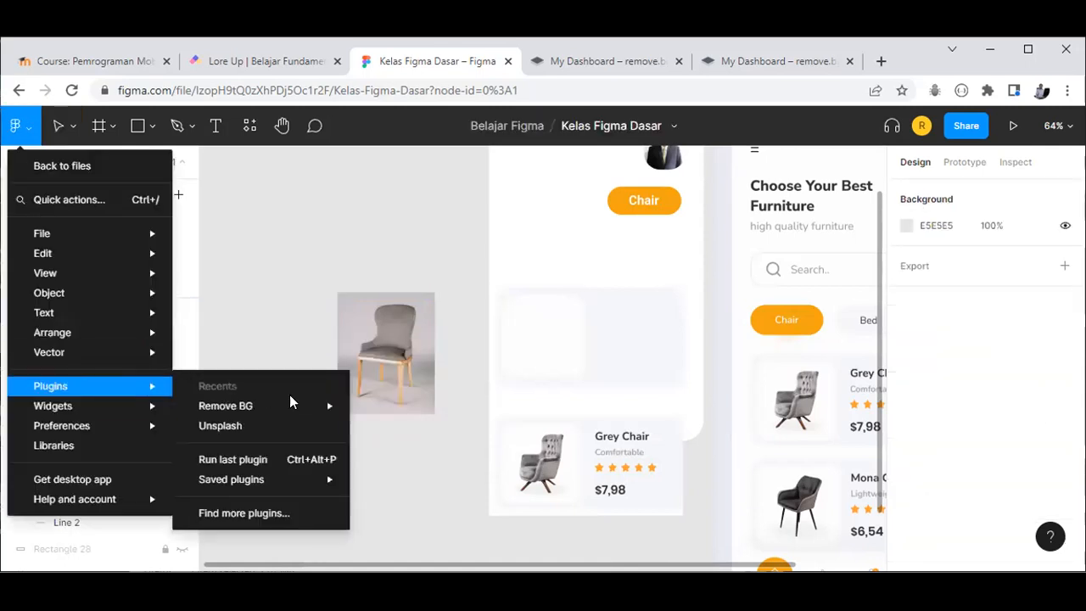
{"action": "mouse_move", "coordinate": [290, 404]}
{"action": "left_click", "coordinate": [387, 407]}
{"action": "left_click", "coordinate": [431, 310]}
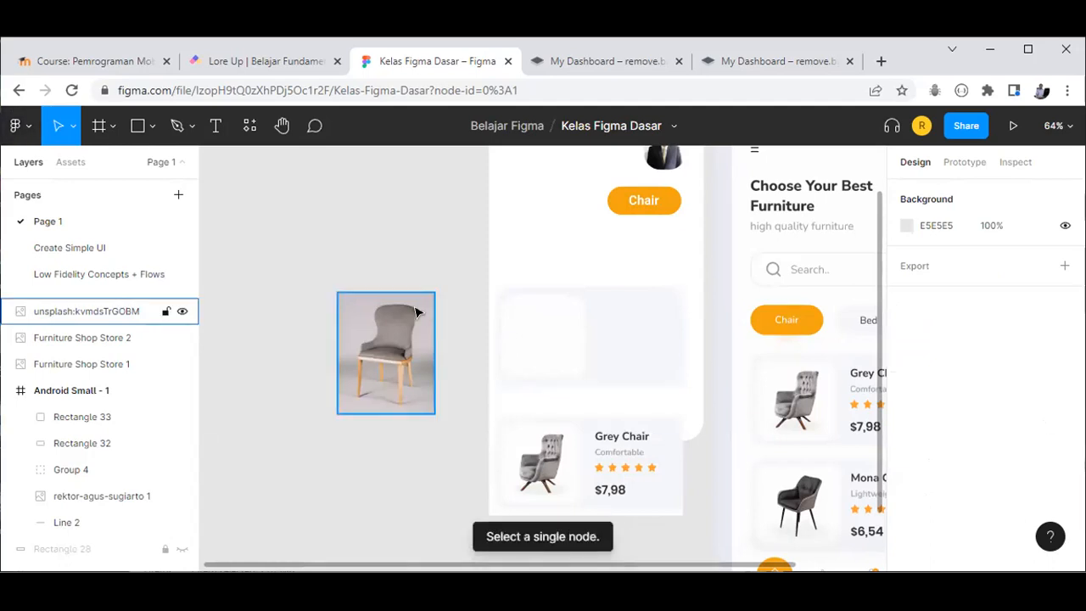
Step: Select the grey chair photo and run Remove BG on it
{"action": "left_click", "coordinate": [386, 333]}
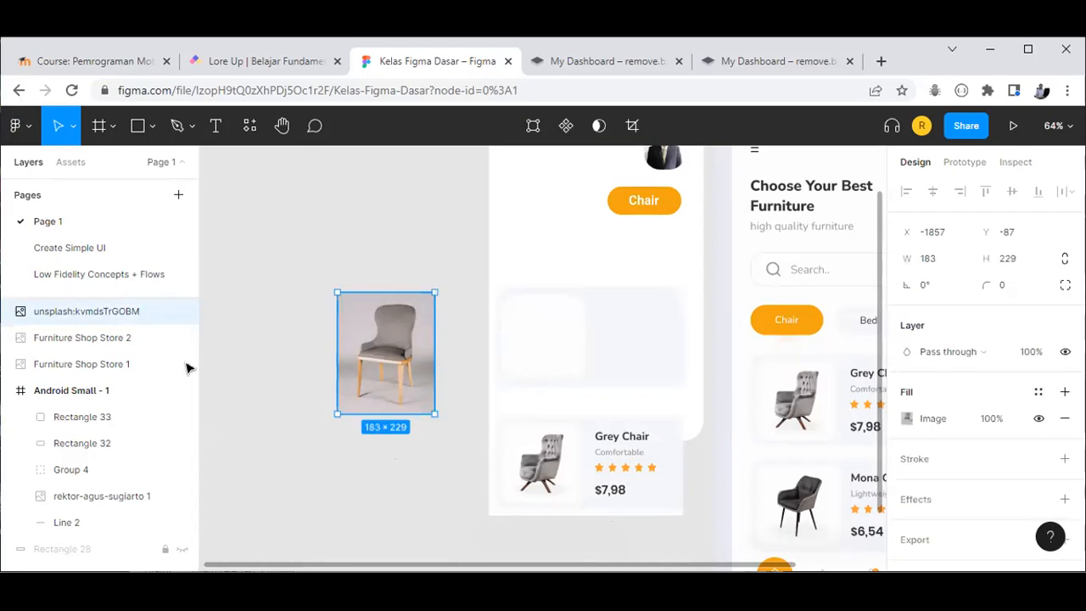
{"action": "left_click", "coordinate": [29, 132]}
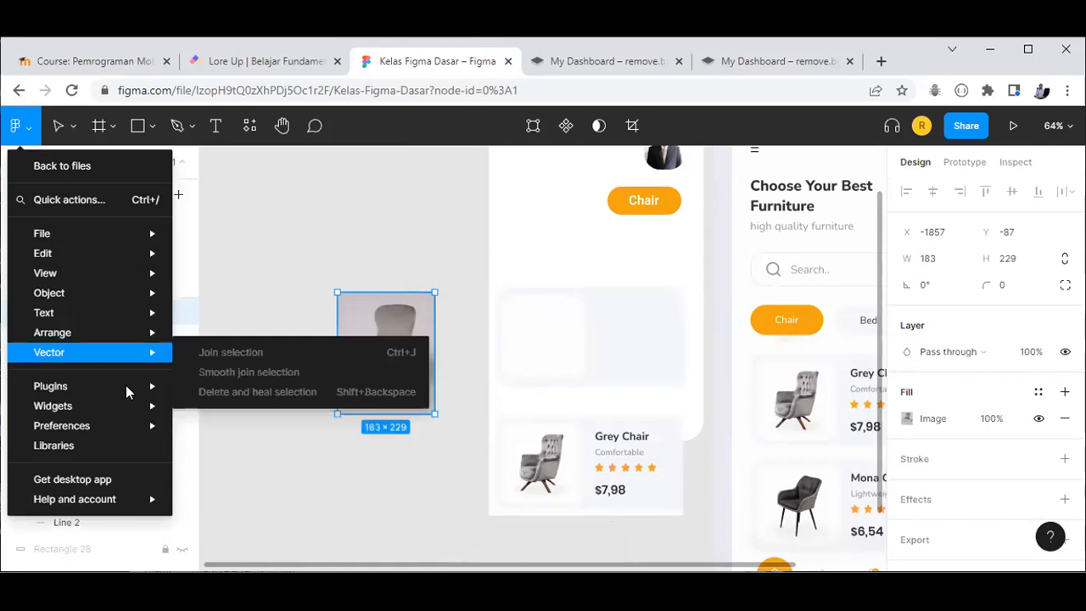
{"action": "mouse_move", "coordinate": [128, 389]}
{"action": "mouse_move", "coordinate": [191, 406]}
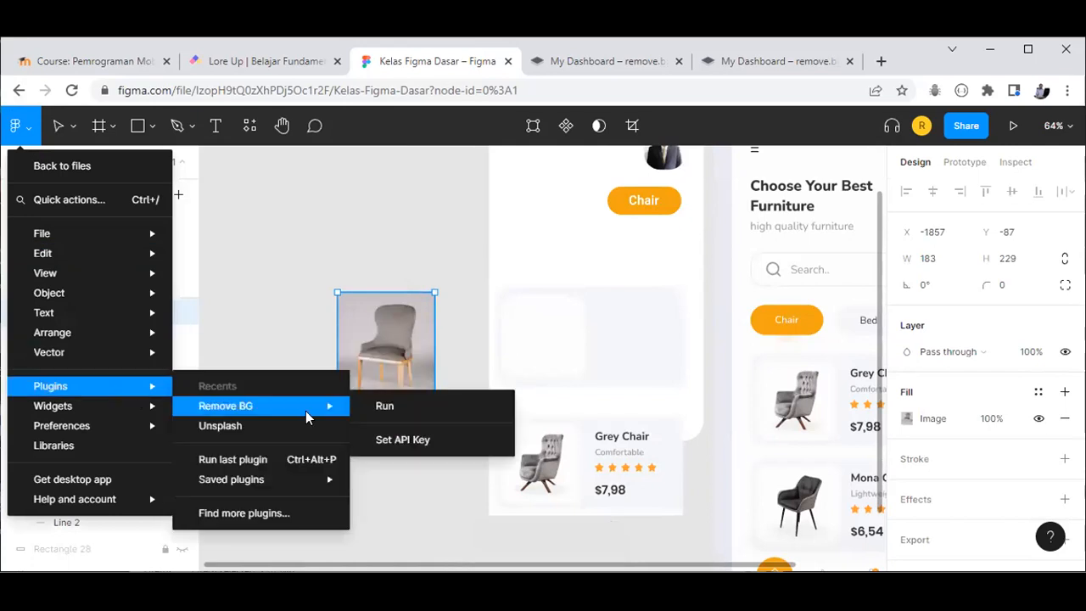
{"action": "left_click", "coordinate": [415, 409]}
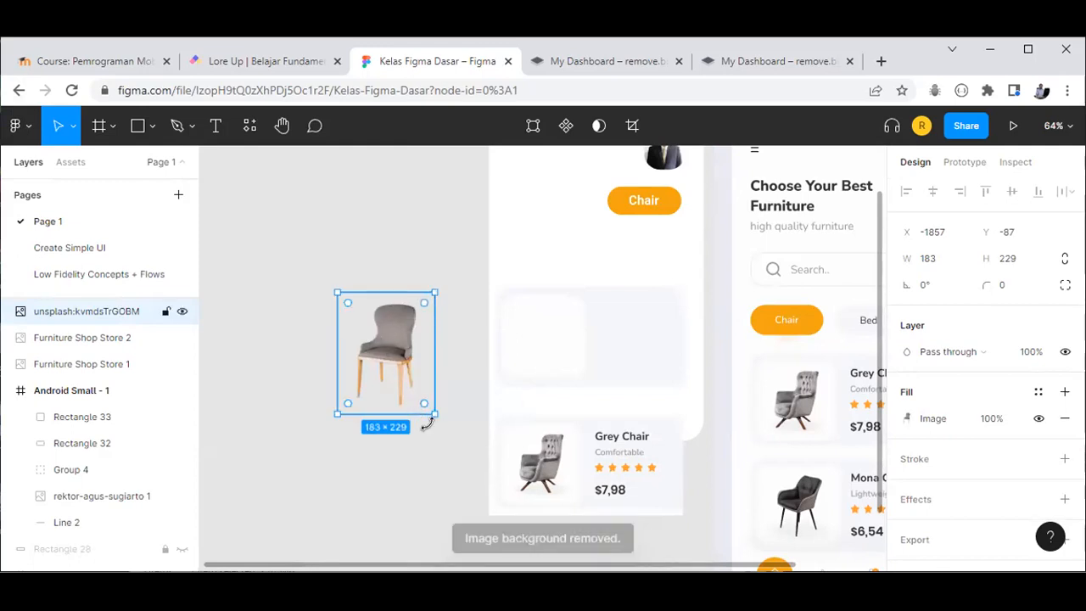
Step: Shrink the background-free chair photo to 112×140
{"action": "left_click_drag", "start_coordinate": [433, 414], "coordinate": [564, 351]}
{"action": "scroll", "coordinate": [564, 349], "scroll_direction": "up", "scroll_amount": 4}
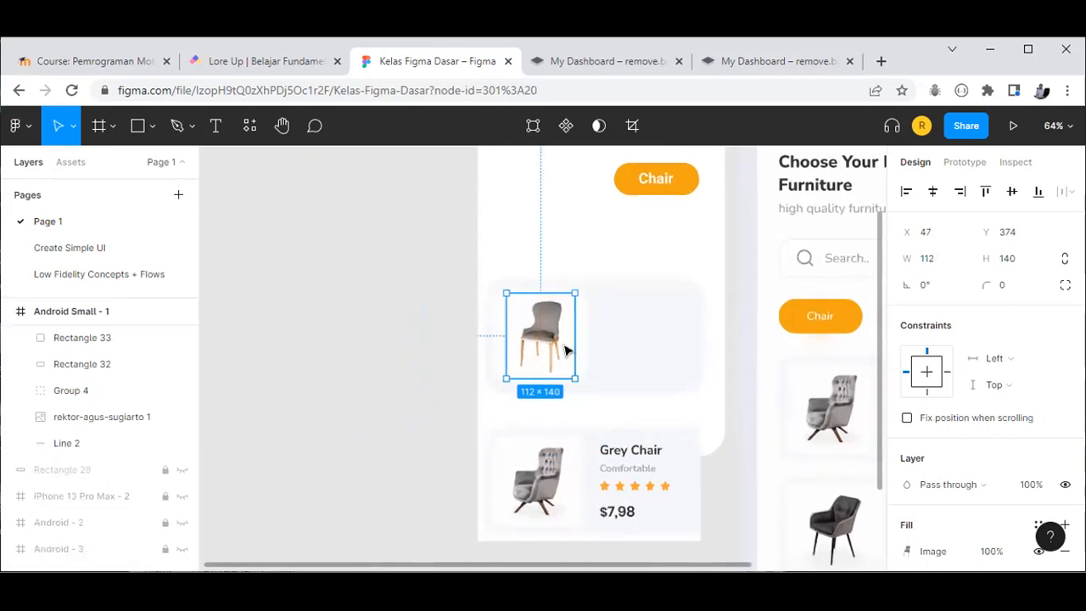
{"action": "left_click", "coordinate": [480, 238]}
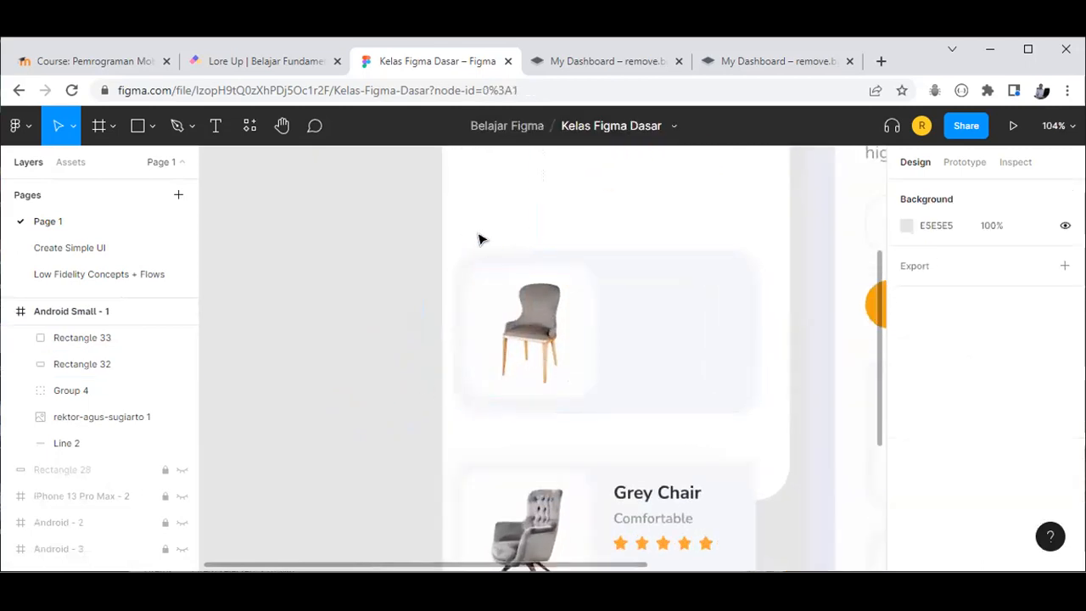
Step: Move the chair and card rectangles down and centre the chair inside the empty card
{"action": "left_click_drag", "start_coordinate": [447, 214], "coordinate": [764, 441]}
{"action": "left_click_drag", "start_coordinate": [675, 362], "coordinate": [676, 401]}
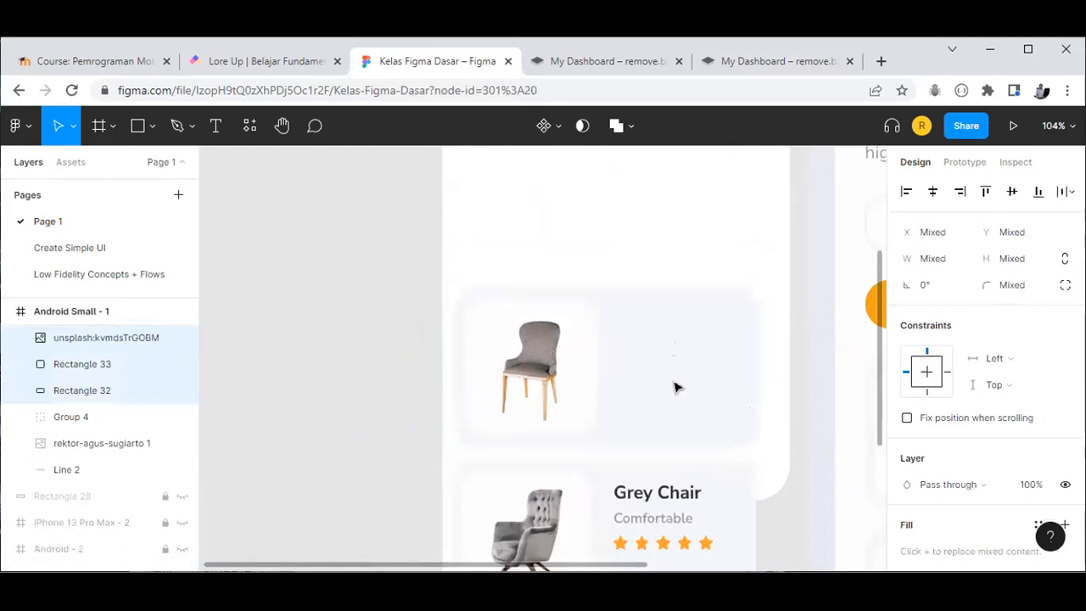
{"action": "key", "text": "Escape"}
{"action": "mouse_move", "coordinate": [533, 371]}
{"action": "left_mouse_down"}
{"action": "mouse_move", "coordinate": [526, 362]}
{"action": "mouse_move", "coordinate": [533, 373]}
{"action": "left_mouse_up"}
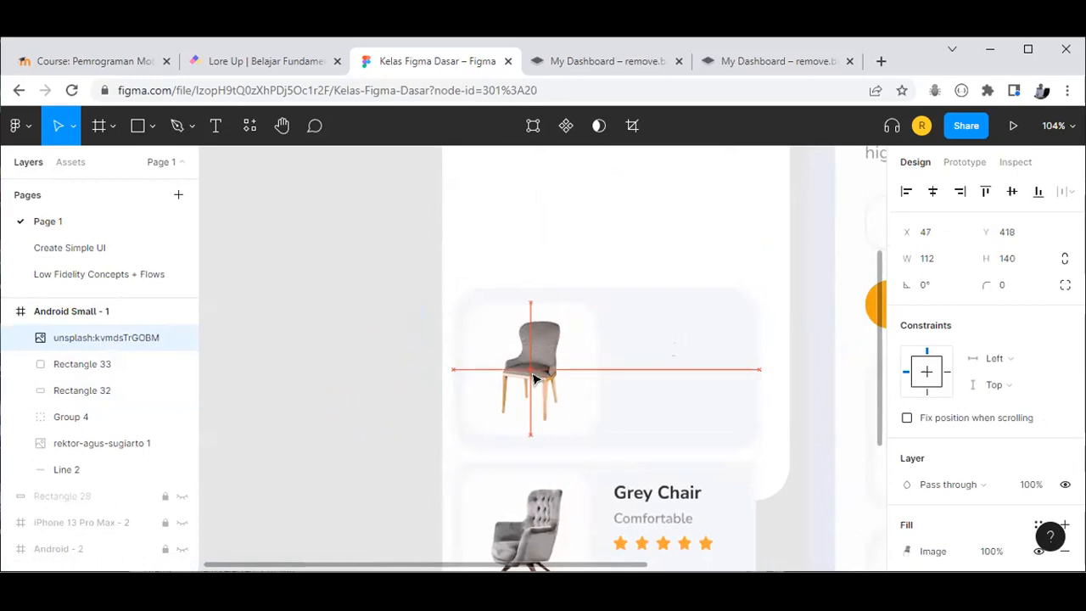
{"action": "left_click", "coordinate": [395, 407]}
{"action": "scroll", "coordinate": [509, 420], "scroll_direction": "down", "scroll_amount": 1}
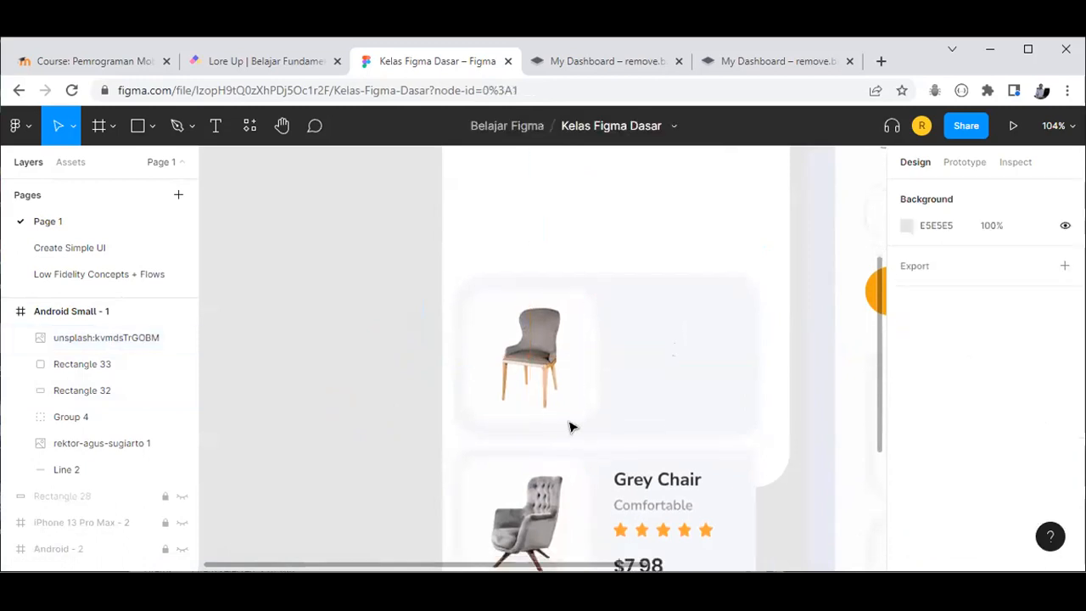
{"action": "scroll", "coordinate": [604, 437], "scroll_direction": "down", "scroll_amount": 1}
{"action": "scroll", "coordinate": [611, 439], "scroll_direction": "down", "scroll_amount": 1}
{"action": "scroll", "coordinate": [649, 492], "scroll_direction": "down", "scroll_amount": 2}
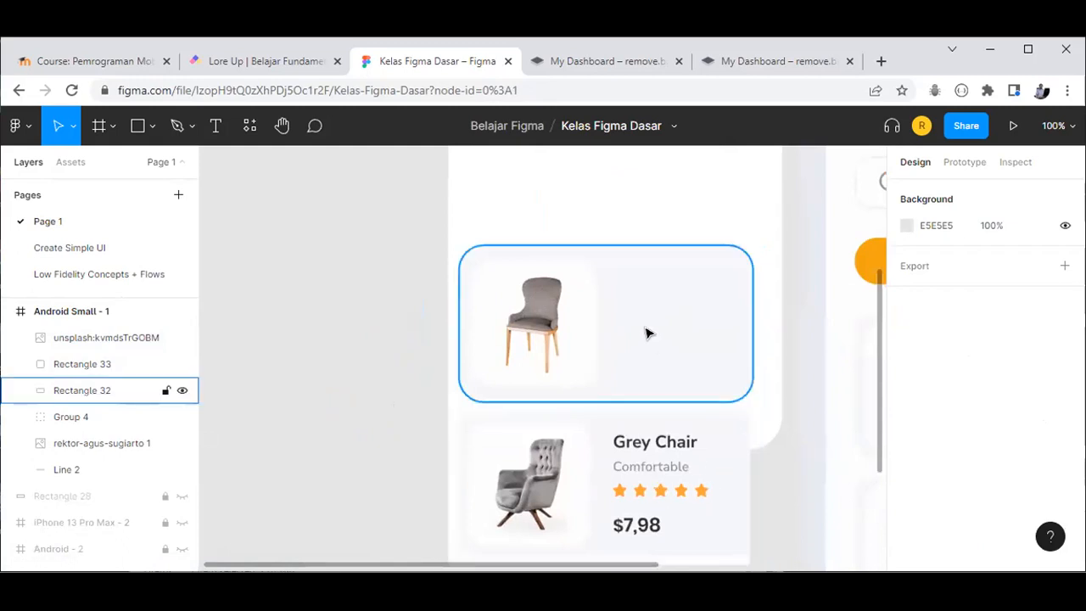
{"action": "scroll", "coordinate": [618, 348], "scroll_direction": "up", "scroll_amount": 1}
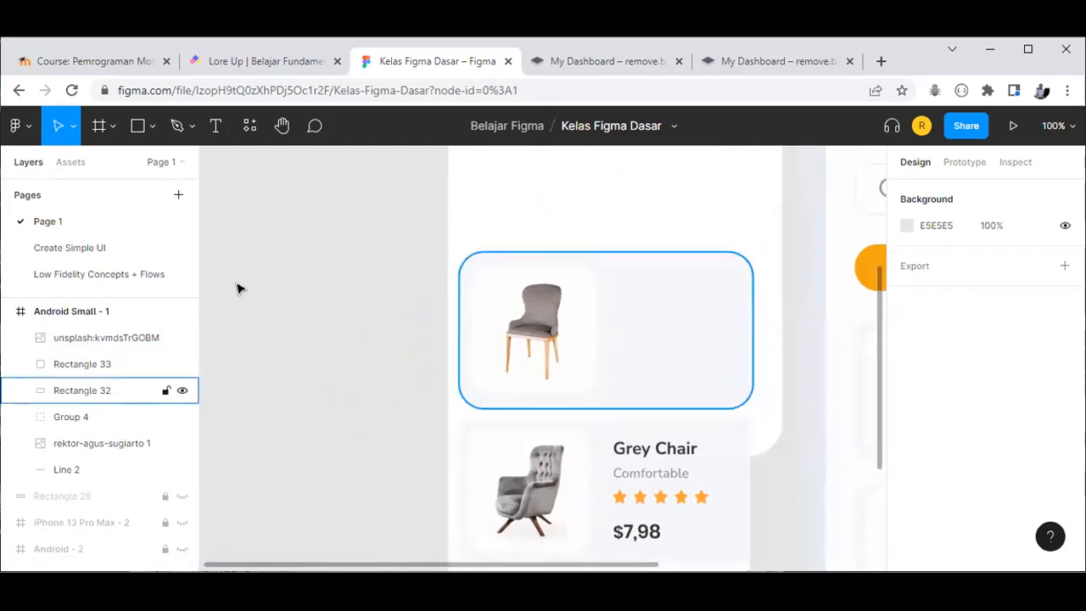
{"action": "left_click", "coordinate": [153, 129]}
Step: Draw a 52×52 star on the card and fill it with the rating stars' orange
{"action": "left_click", "coordinate": [114, 266]}
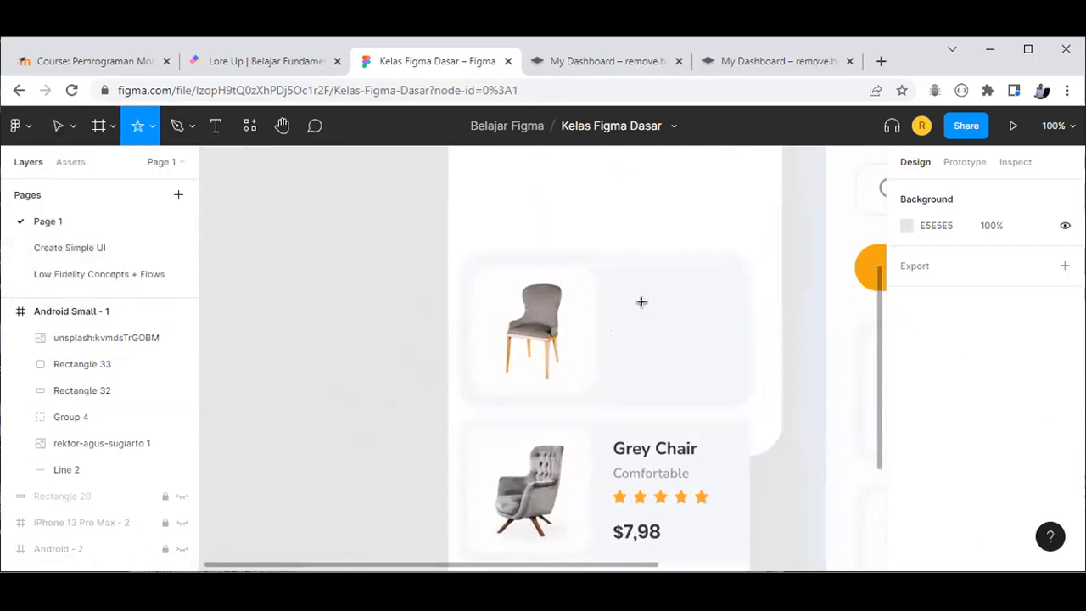
{"action": "mouse_move", "coordinate": [644, 303]}
{"action": "left_mouse_down"}
{"action": "mouse_move", "coordinate": [685, 355]}
{"action": "mouse_move", "coordinate": [682, 343]}
{"action": "left_mouse_up"}
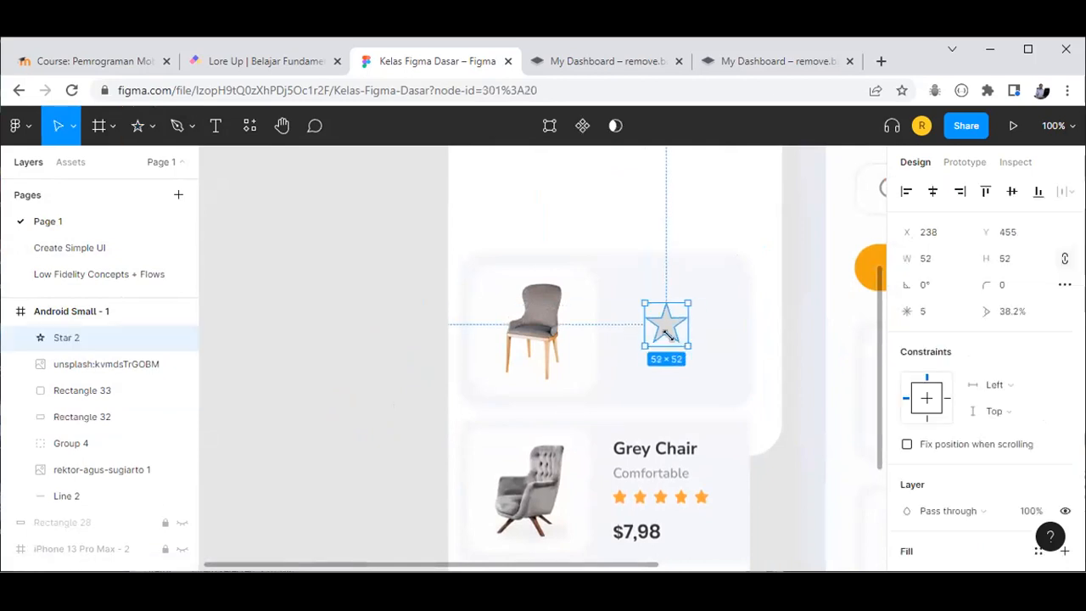
{"action": "scroll", "coordinate": [976, 450], "scroll_direction": "down", "scroll_amount": 4}
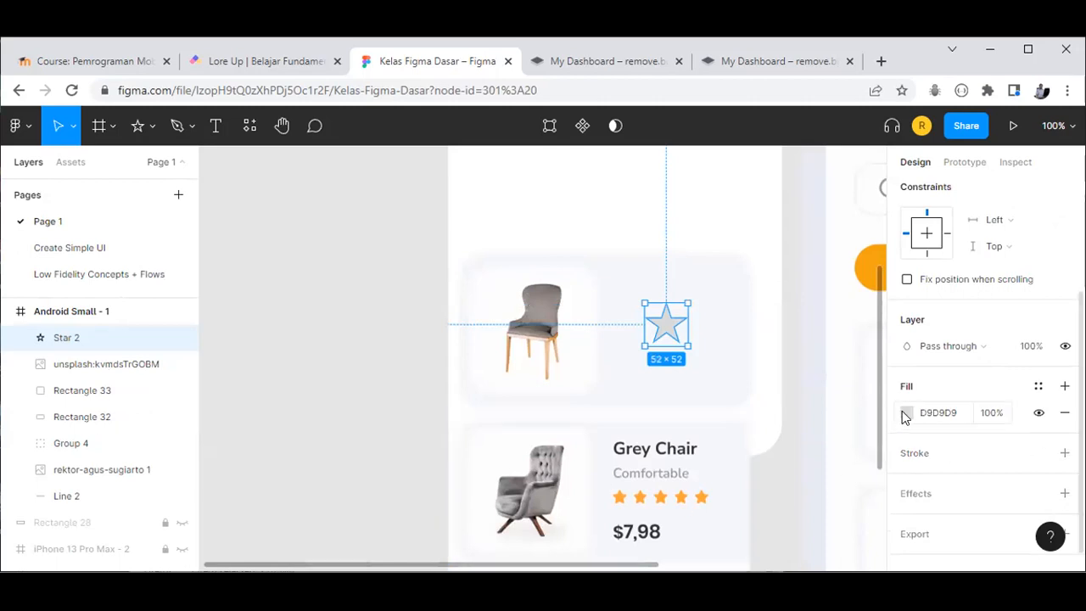
{"action": "left_click", "coordinate": [904, 414]}
{"action": "left_click", "coordinate": [712, 408]}
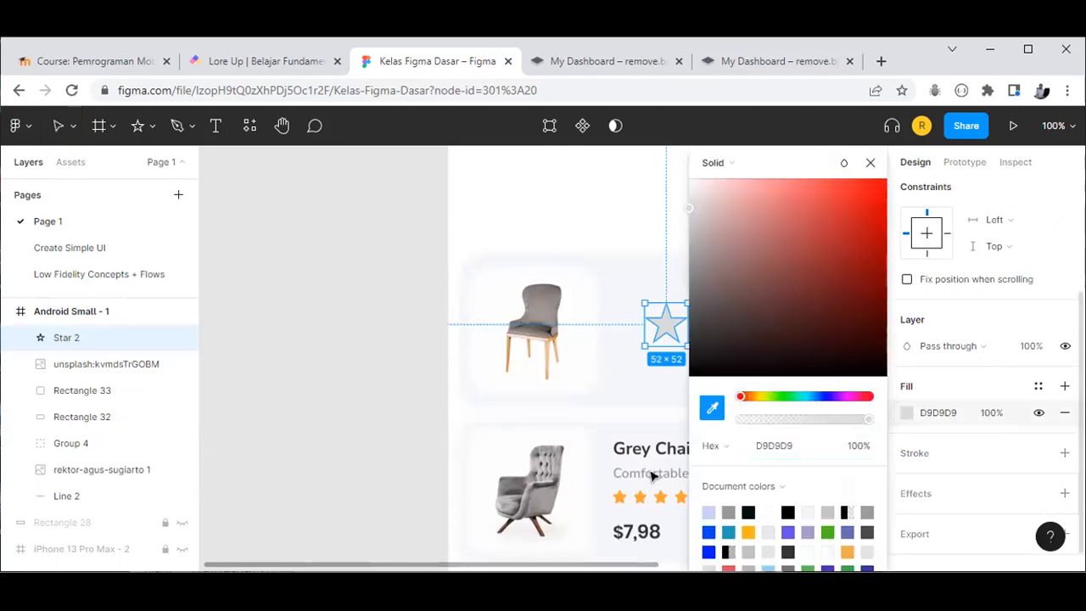
{"action": "left_click", "coordinate": [624, 492]}
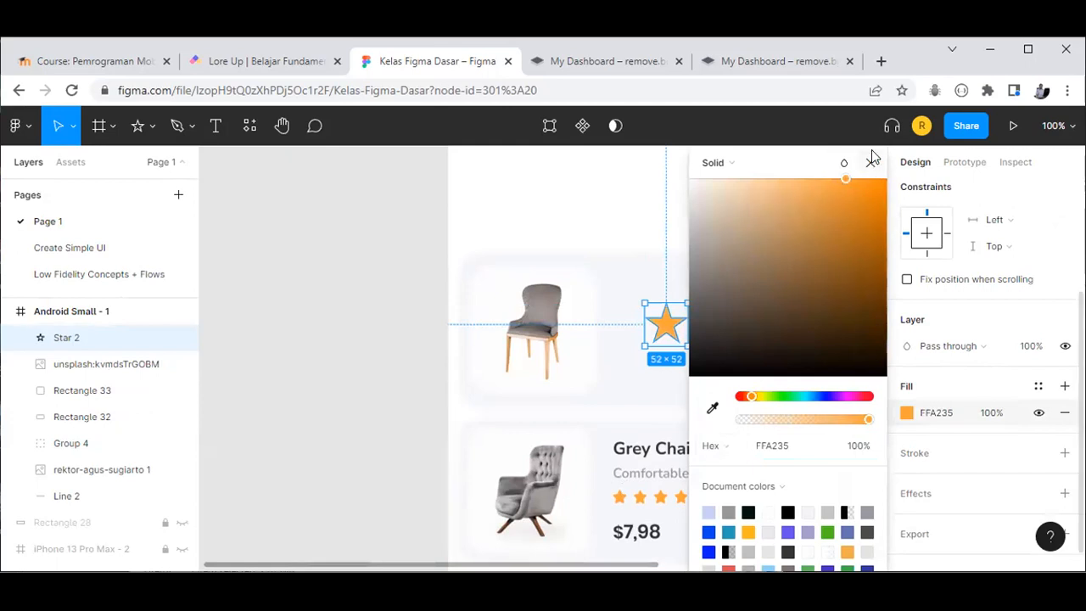
{"action": "key", "text": "Escape"}
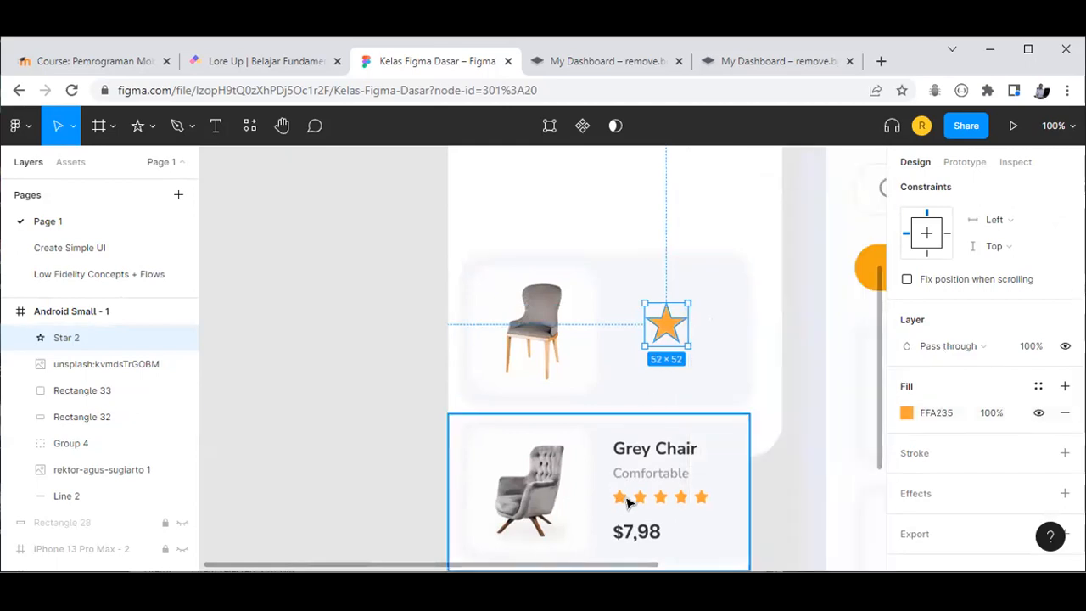
Step: Set the star's corner radius, trying 15 and 5 before settling on 3
{"action": "scroll", "coordinate": [670, 502], "scroll_direction": "up", "scroll_amount": 3}
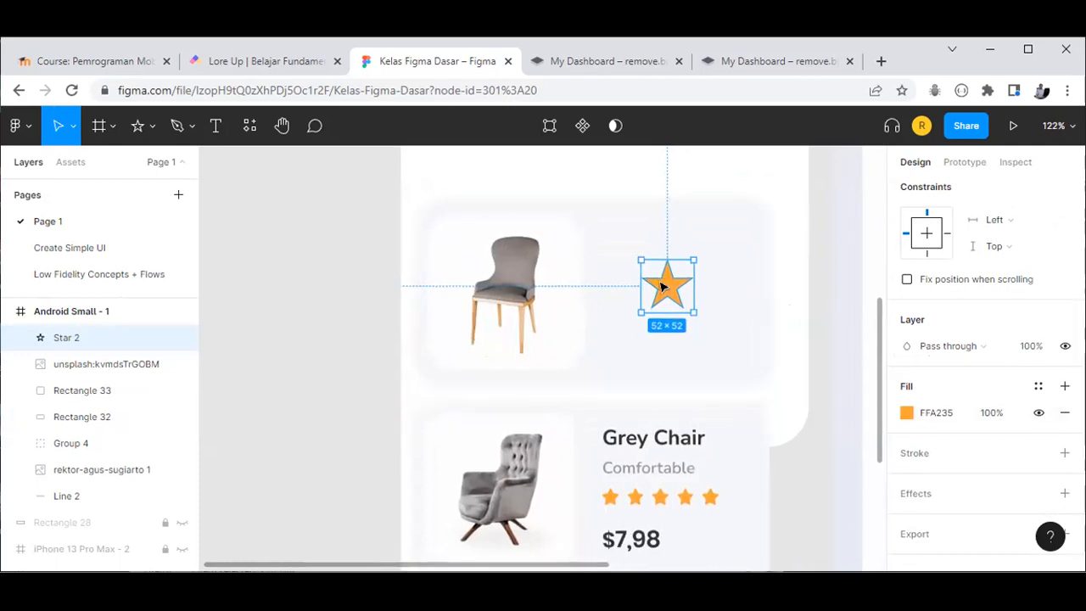
{"action": "scroll", "coordinate": [1010, 380], "scroll_direction": "up", "scroll_amount": 2}
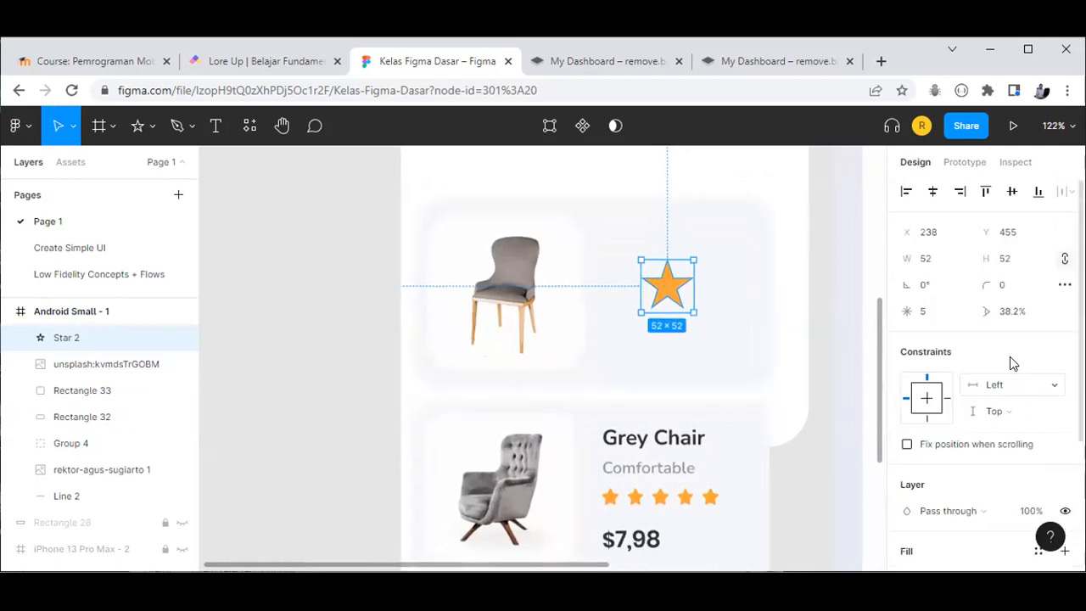
{"action": "left_click", "coordinate": [1005, 287]}
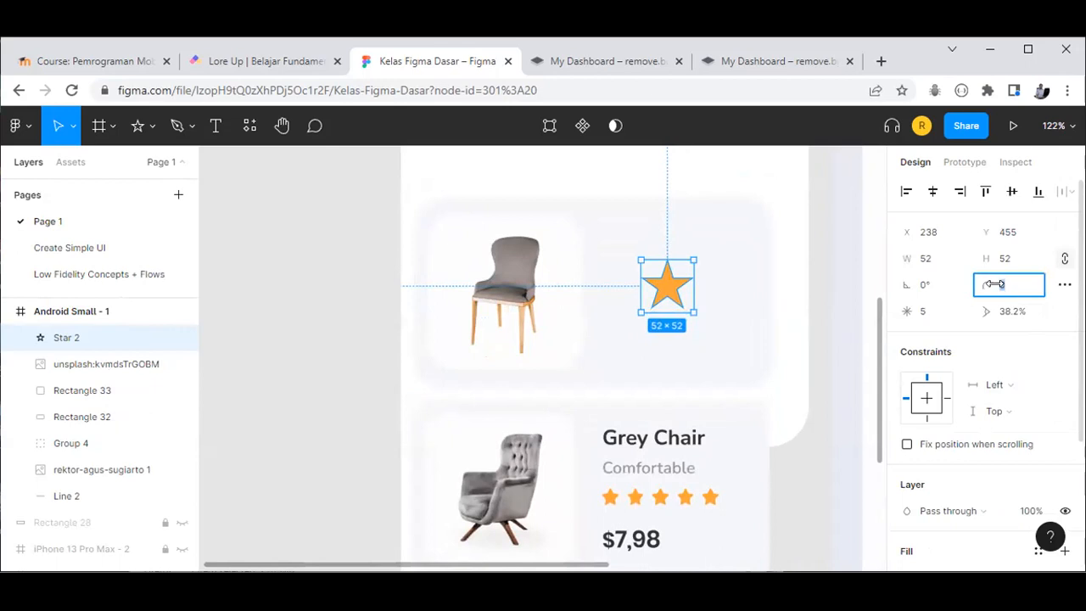
{"action": "type", "text": "15"}
{"action": "key", "text": "Return"}
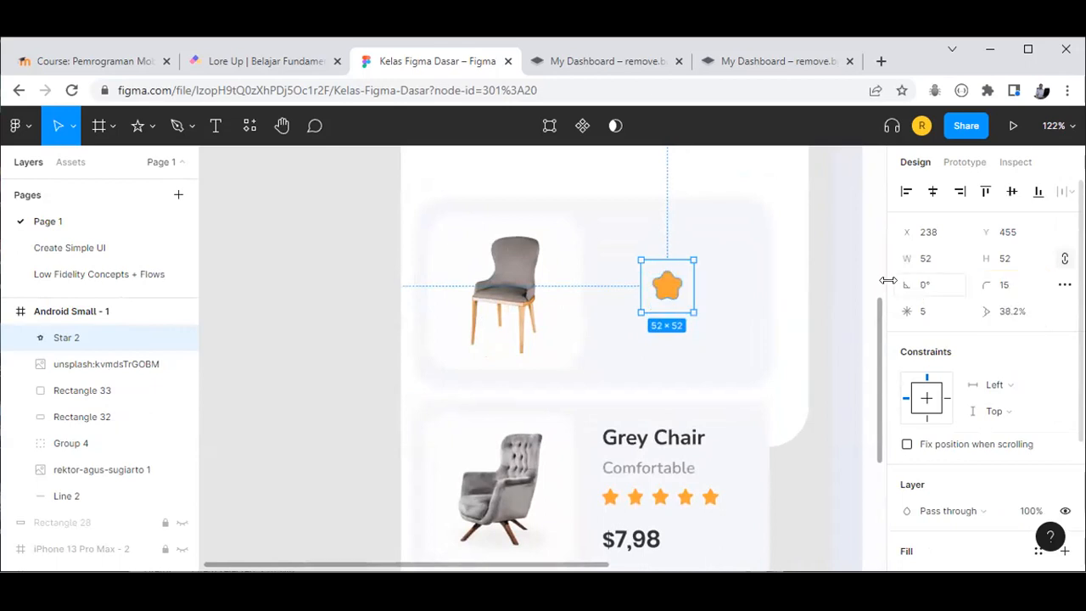
{"action": "left_click", "coordinate": [1003, 288]}
{"action": "type", "text": "5"}
{"action": "key", "text": "Return"}
{"action": "left_click", "coordinate": [1004, 288]}
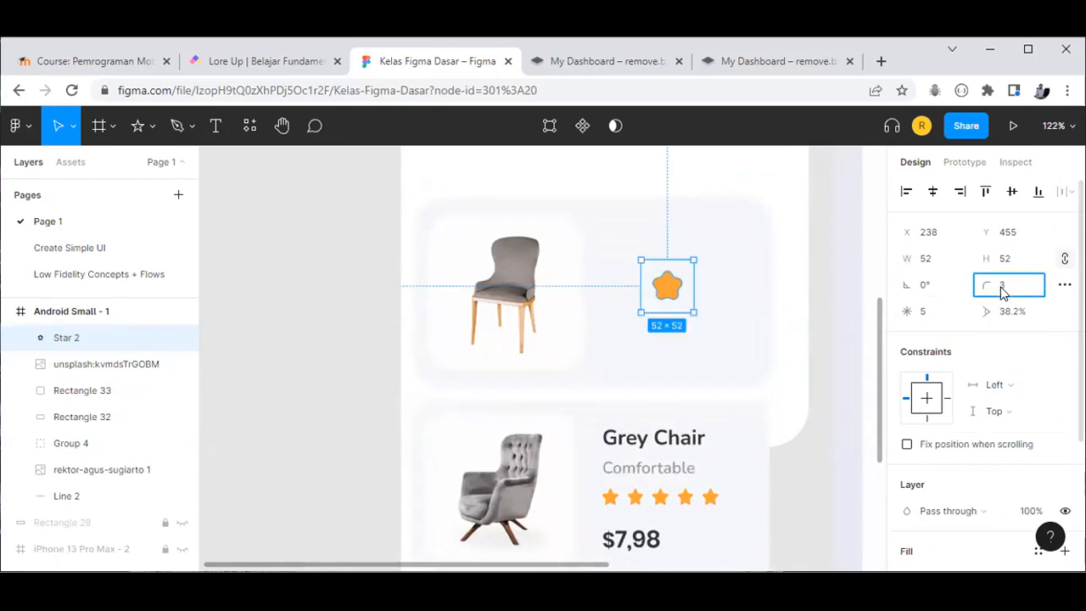
{"action": "type", "text": "3"}
{"action": "key", "text": "Return"}
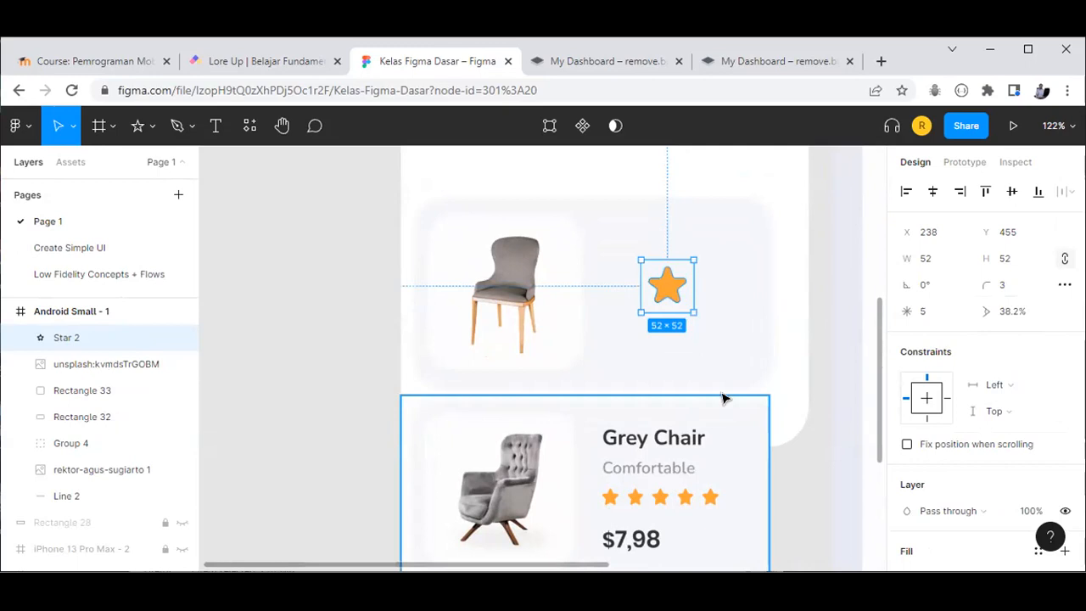
{"action": "left_click", "coordinate": [836, 406]}
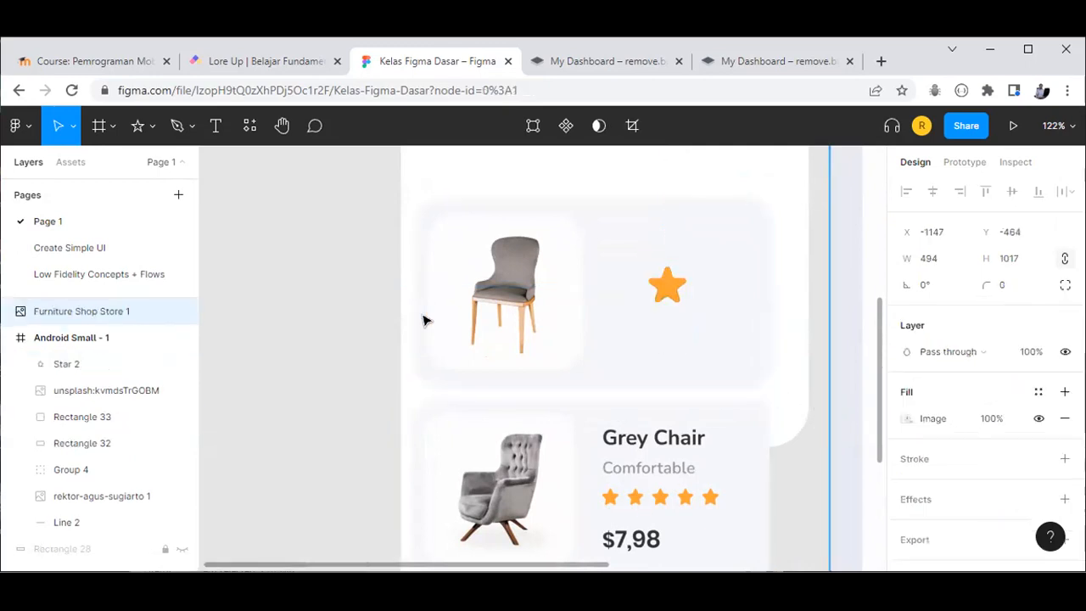
Step: Shrink the orange star to 34×34 and give it a corner radius of 2
{"action": "key", "text": "Escape"}
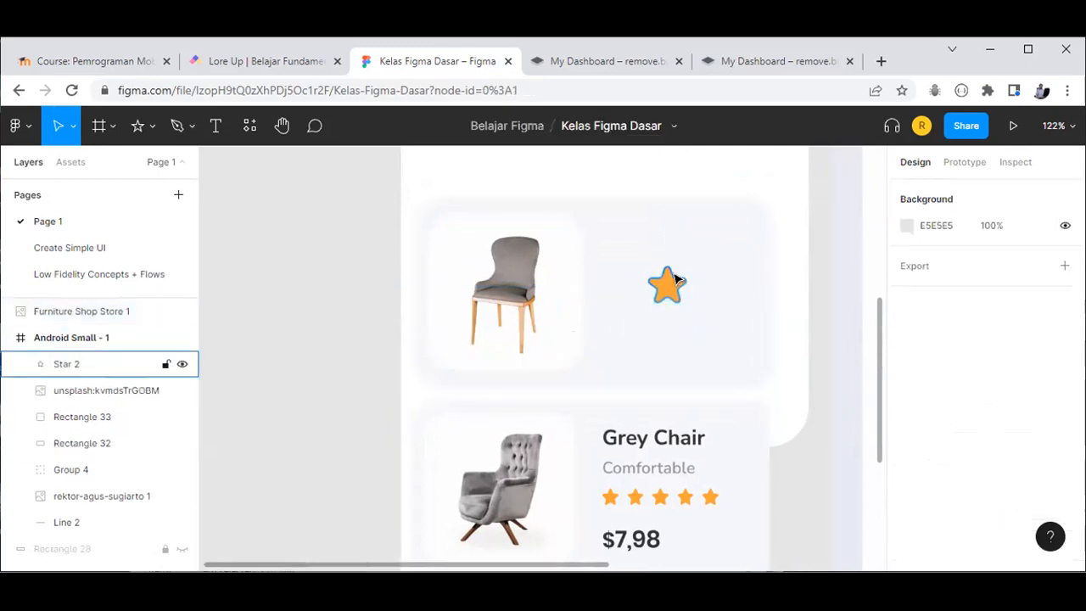
{"action": "left_click", "coordinate": [671, 284]}
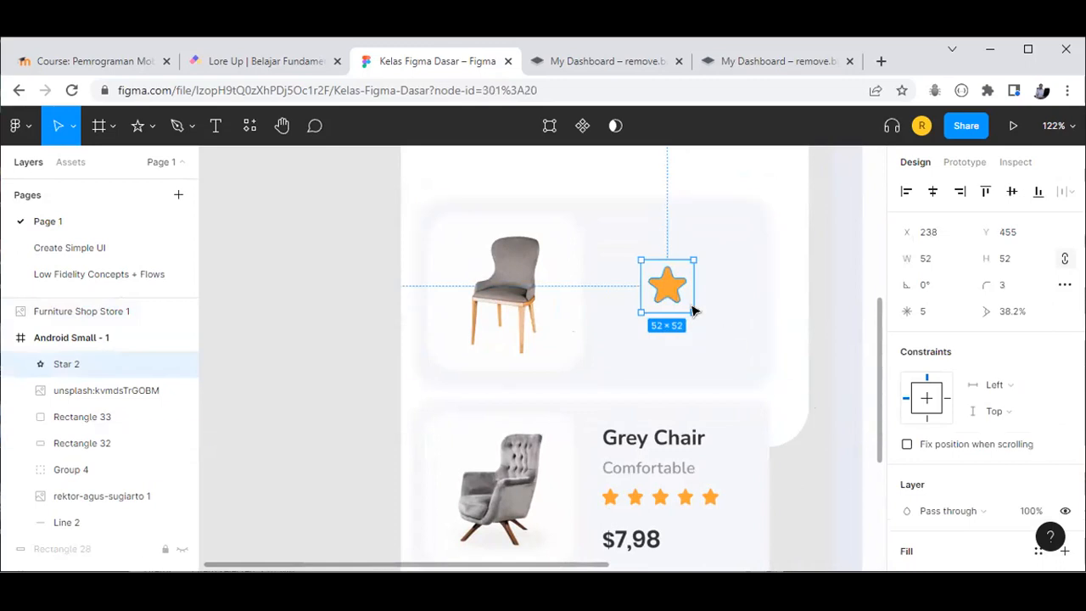
{"action": "scroll", "coordinate": [950, 421], "scroll_direction": "down", "scroll_amount": 2}
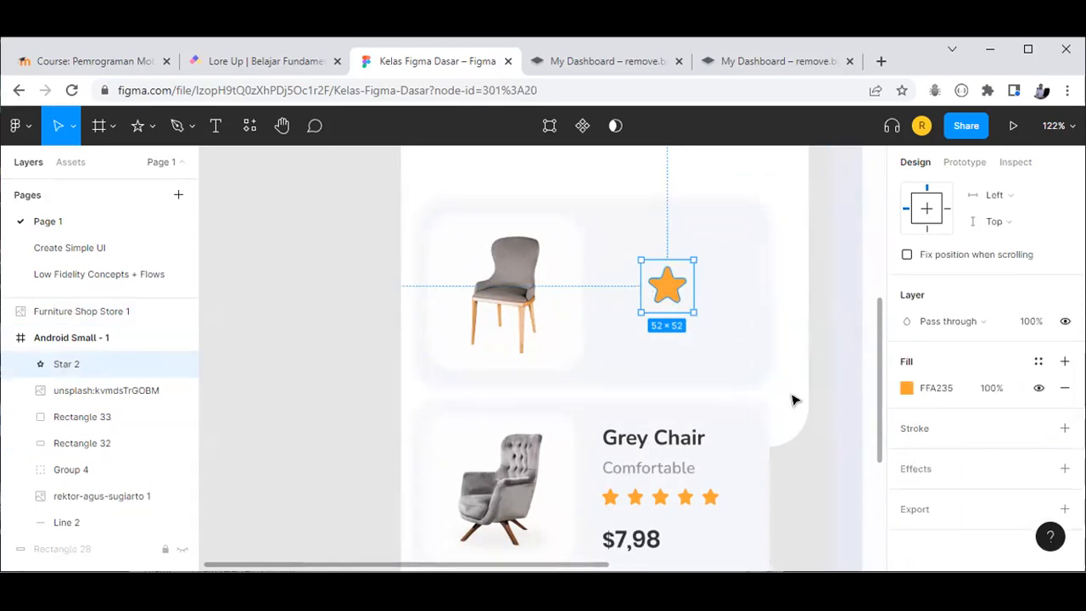
{"action": "left_click", "coordinate": [431, 381]}
{"action": "left_click", "coordinate": [667, 288]}
{"action": "left_click_drag", "start_coordinate": [693, 310], "coordinate": [670, 293]}
{"action": "left_click", "coordinate": [1009, 288]}
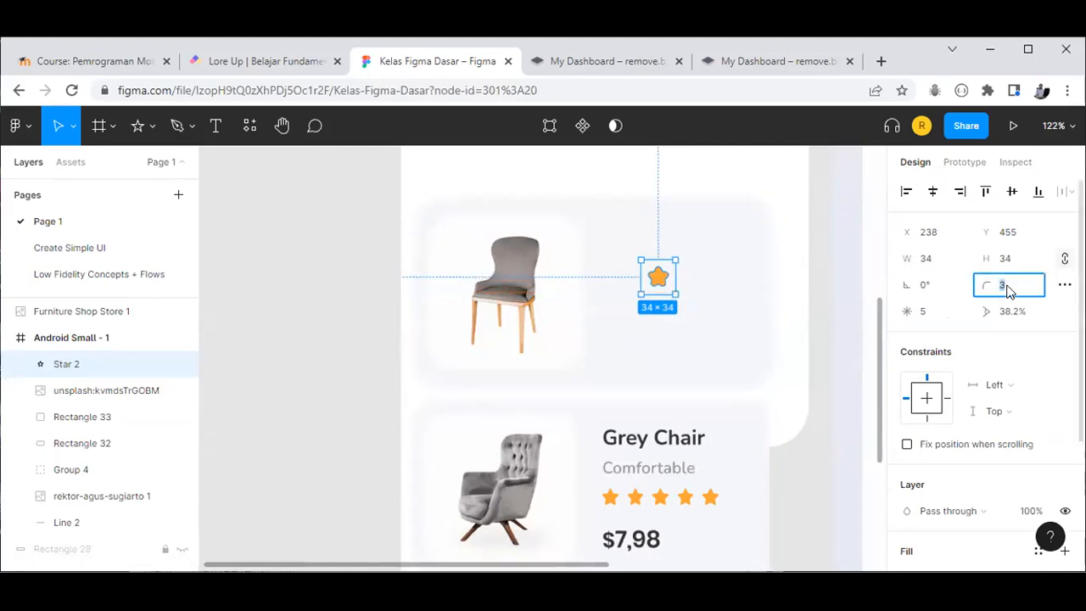
{"action": "type", "text": "2"}
{"action": "key", "text": "Return"}
Step: Move the star closer to the chair, duplicate it, and undo an accidental card-background move
{"action": "left_click", "coordinate": [829, 329]}
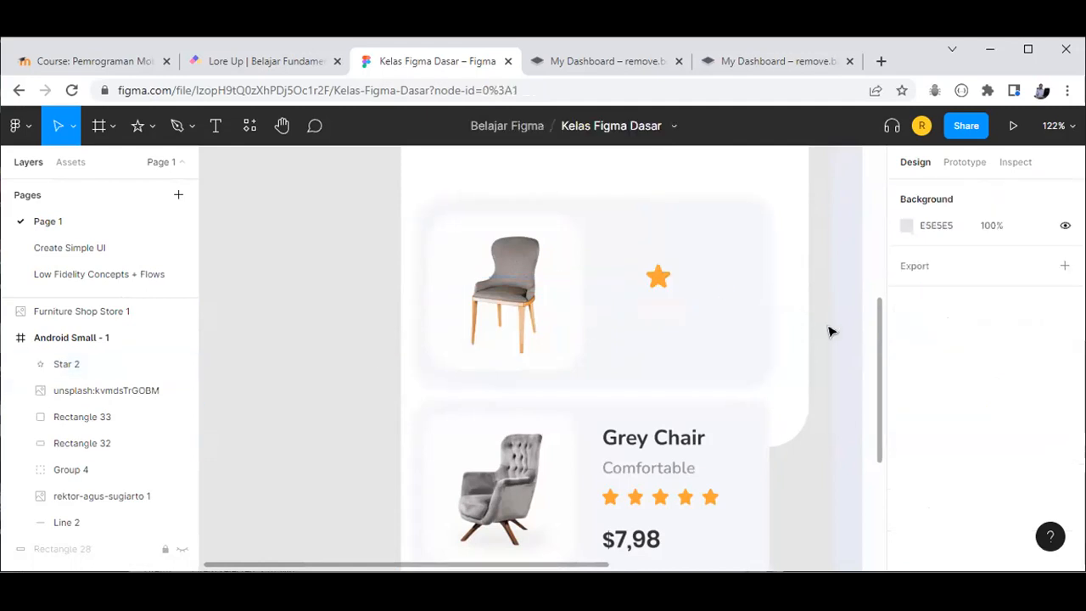
{"action": "left_click_drag", "start_coordinate": [660, 279], "coordinate": [610, 288]}
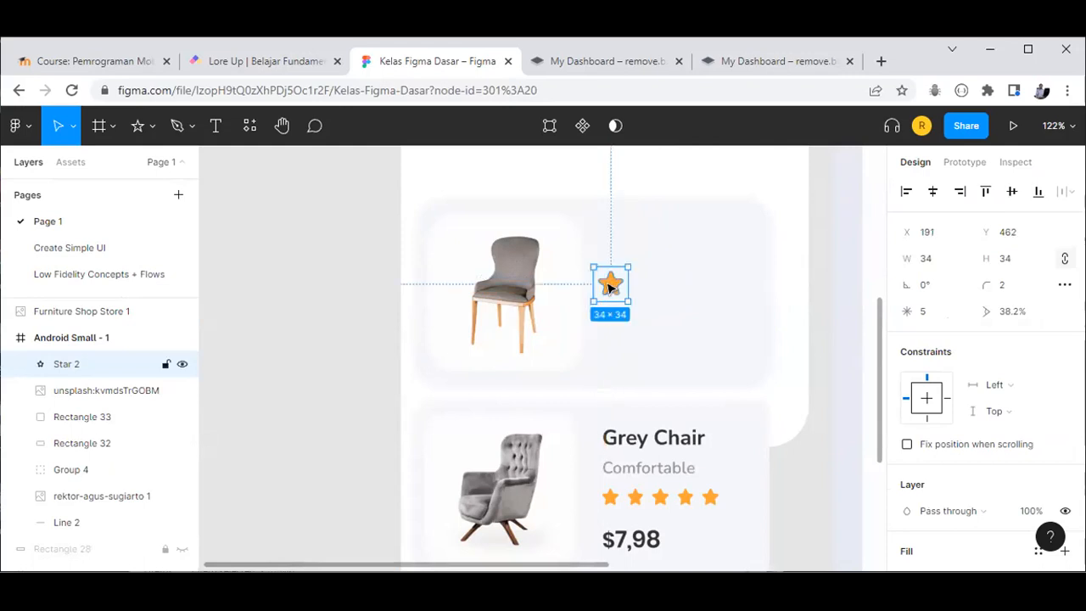
{"action": "left_click_drag", "start_coordinate": [609, 287], "coordinate": [725, 291]}
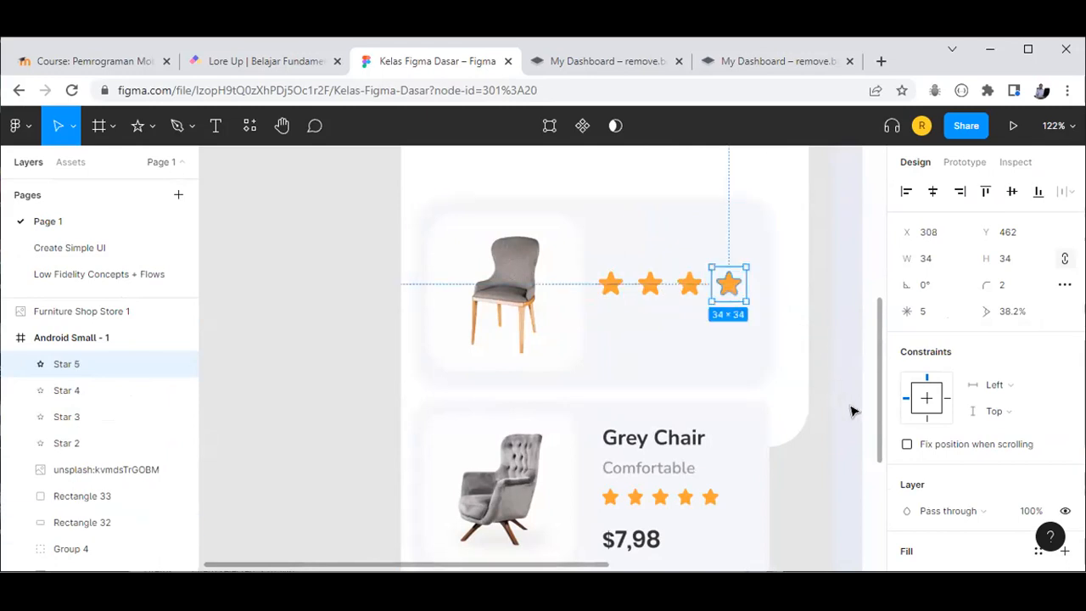
{"action": "left_click", "coordinate": [636, 286]}
{"action": "left_click_drag", "start_coordinate": [599, 259], "coordinate": [713, 307]}
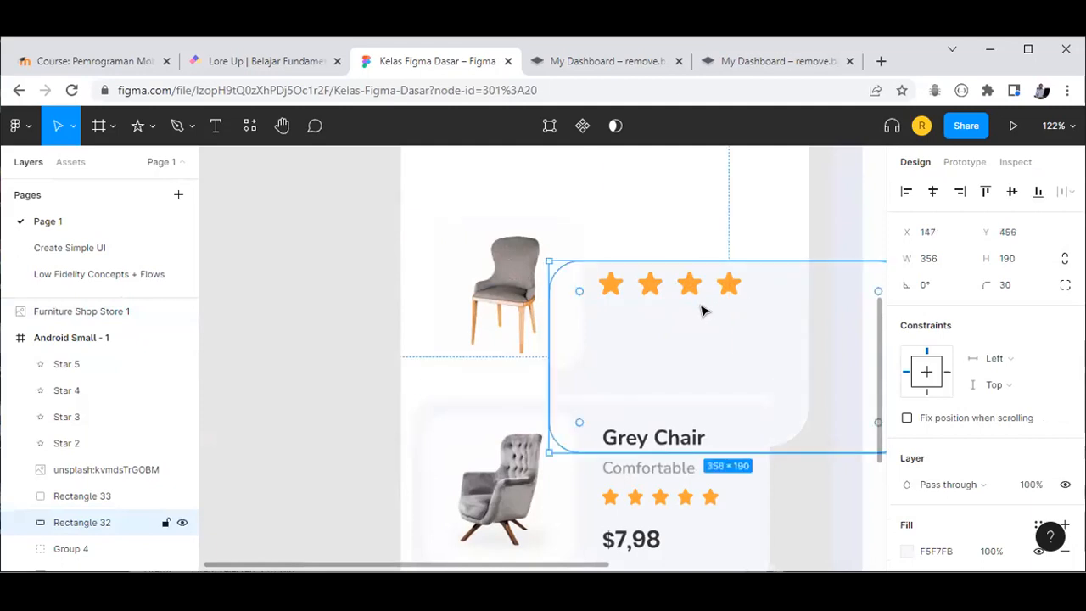
{"action": "key", "text": "ctrl+z"}
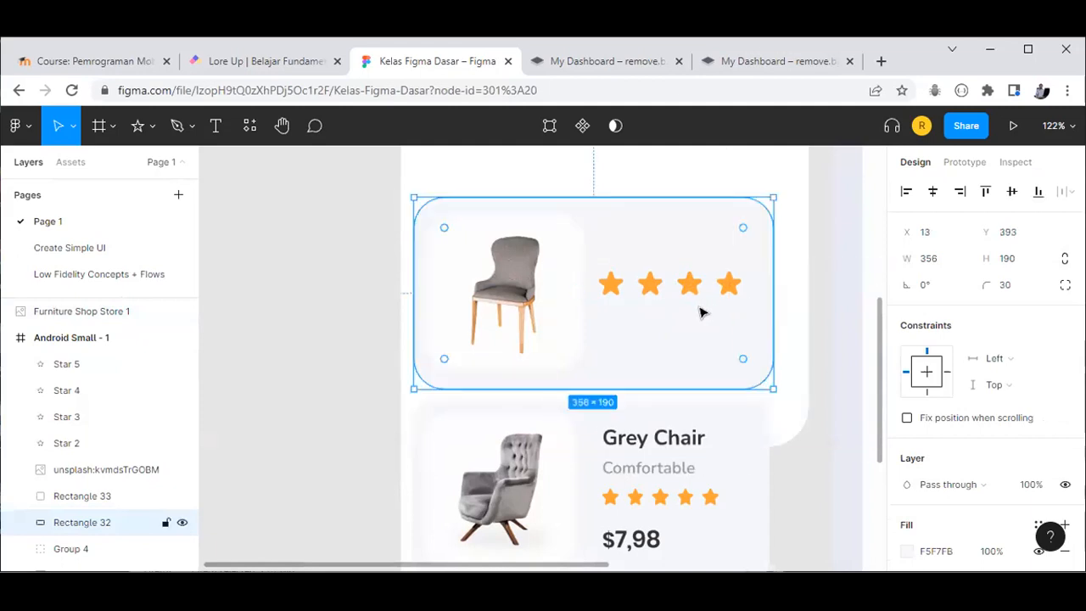
Step: Delete Star 3, Star 4 and Star 5, leaving a single star
{"action": "left_click", "coordinate": [624, 287]}
{"action": "left_click", "coordinate": [651, 286]}
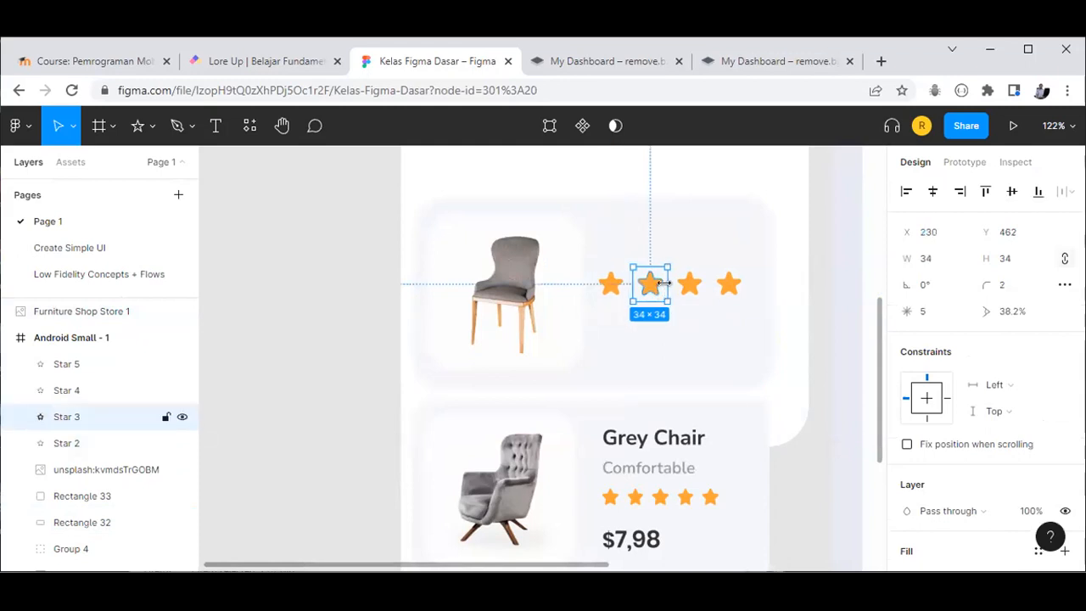
{"action": "left_click", "coordinate": [685, 289]}
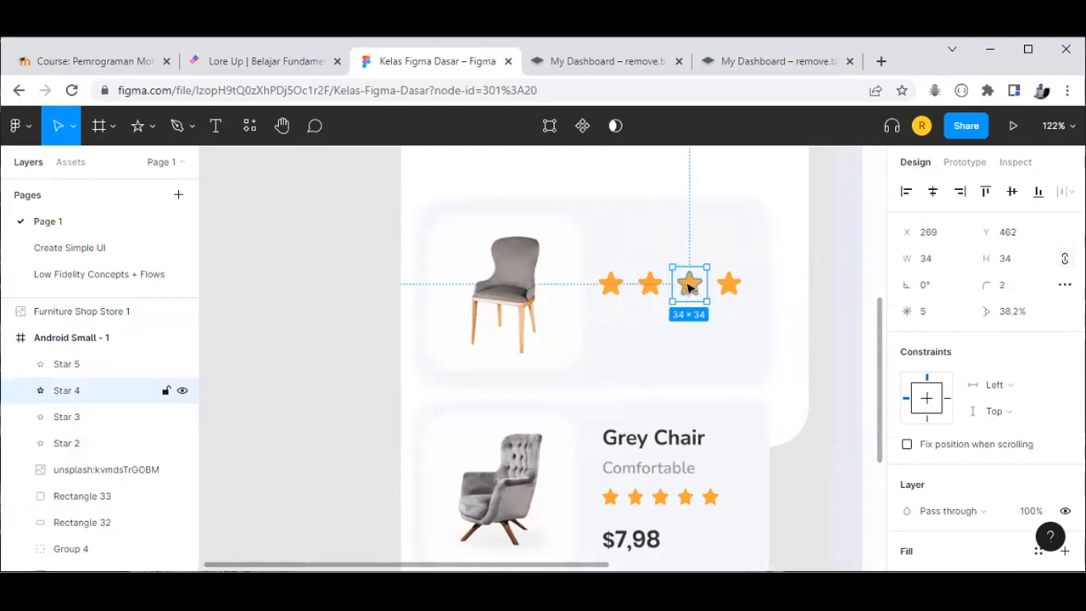
{"action": "key", "text": "Delete"}
{"action": "key", "text": "Tab"}
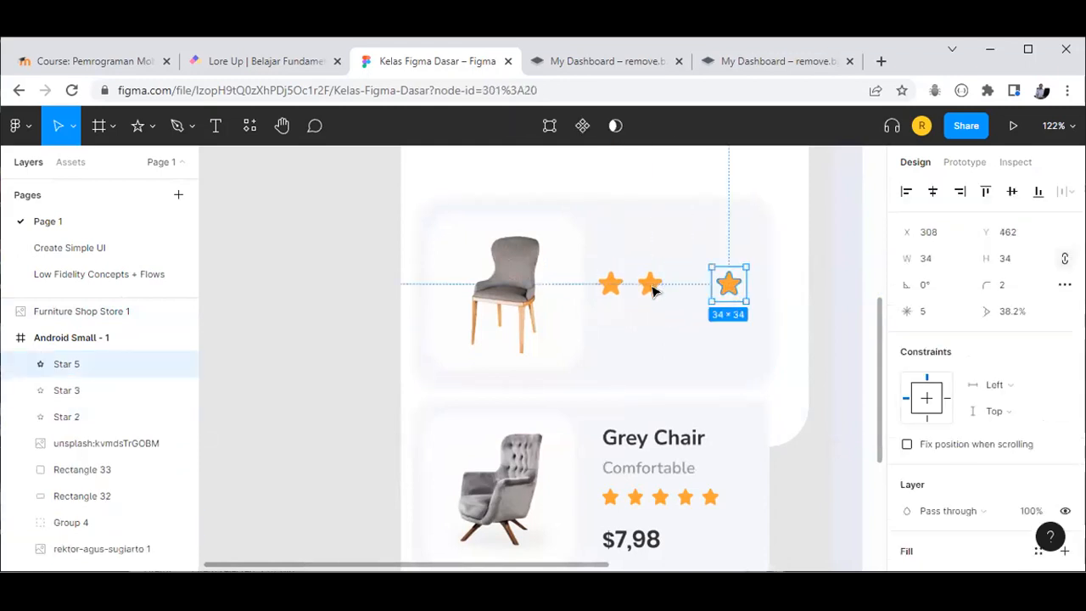
{"action": "key", "text": "Delete"}
{"action": "left_click", "coordinate": [651, 287]}
{"action": "key", "text": "Delete"}
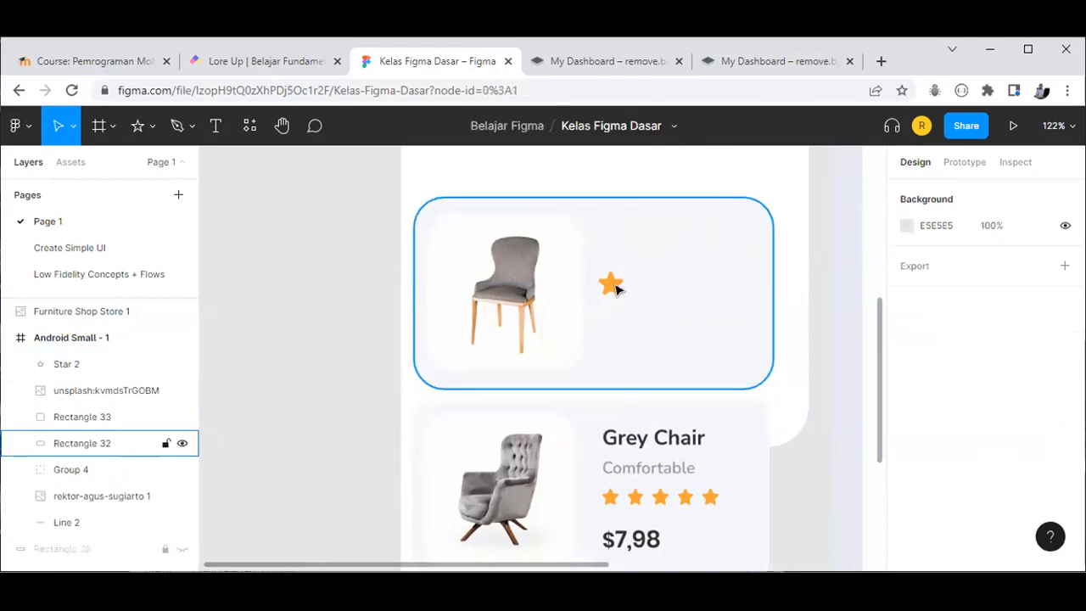
{"action": "left_click", "coordinate": [607, 286]}
Step: Move the star out of the frame and try star widths of 16, 24 and 26
{"action": "left_click_drag", "start_coordinate": [600, 291], "coordinate": [259, 327]}
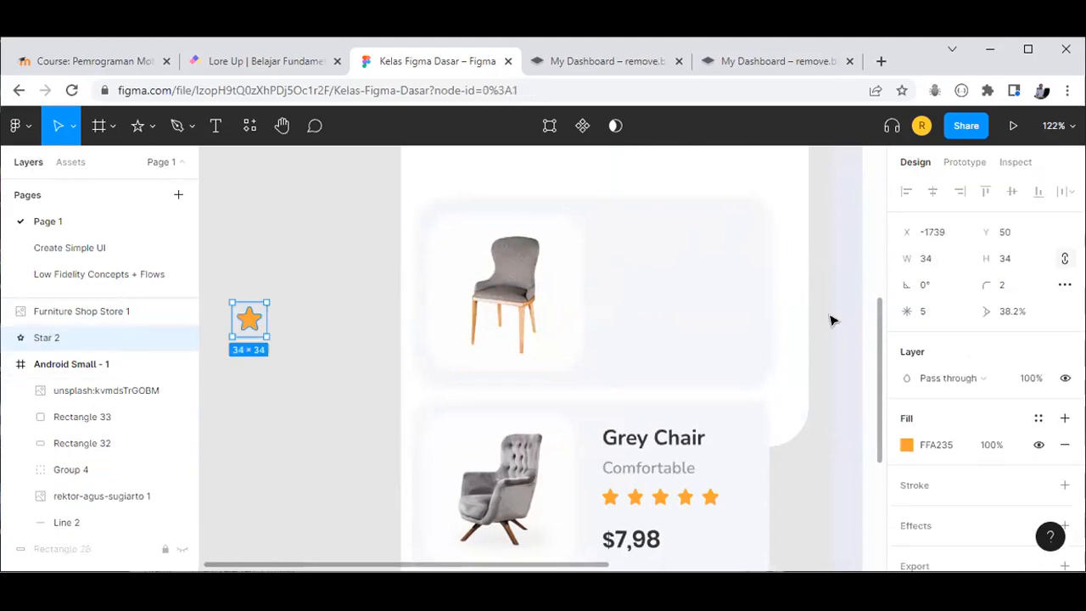
{"action": "left_click", "coordinate": [948, 265]}
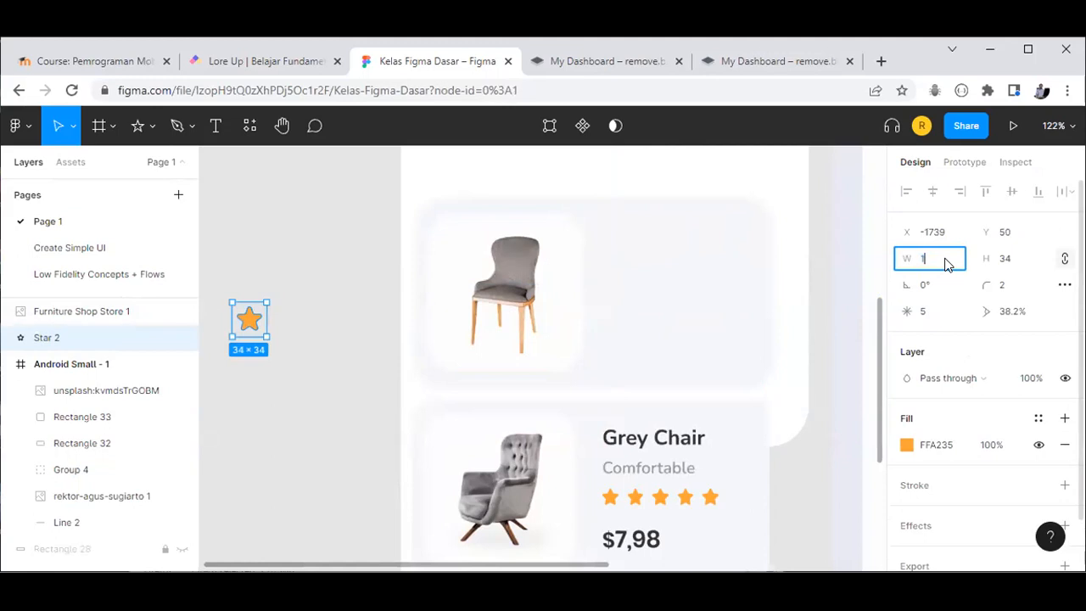
{"action": "type", "text": "16"}
{"action": "key", "text": "Return"}
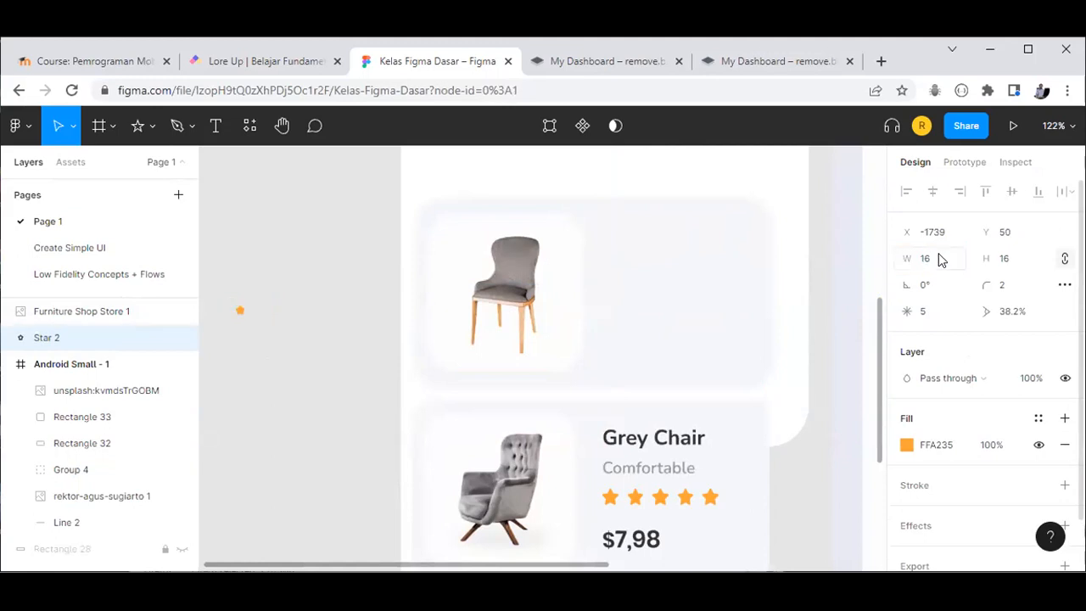
{"action": "left_click", "coordinate": [938, 257]}
{"action": "type", "text": "24"}
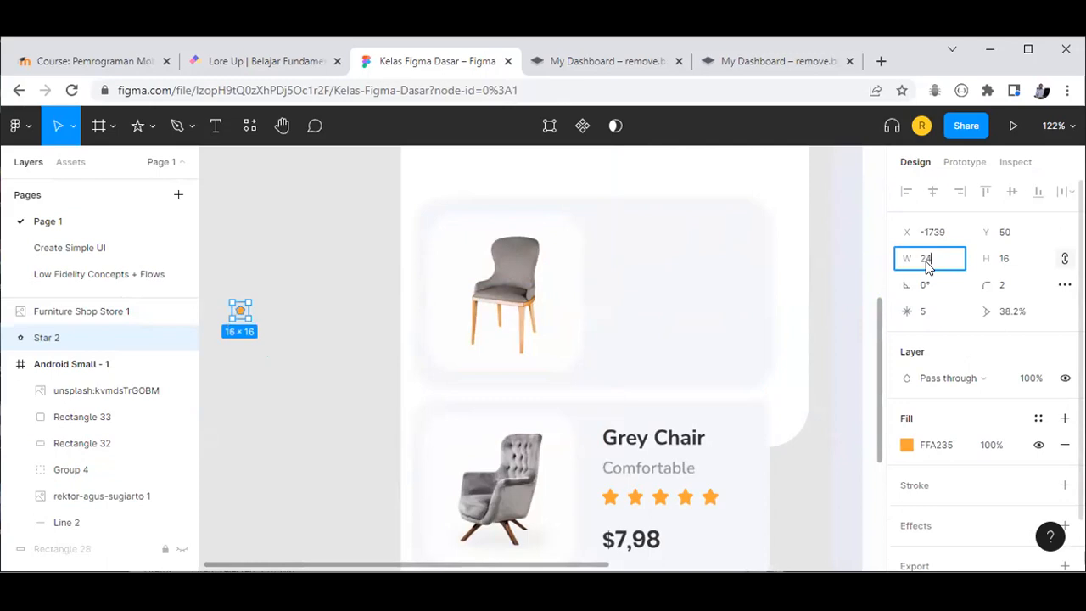
{"action": "key", "text": "Return"}
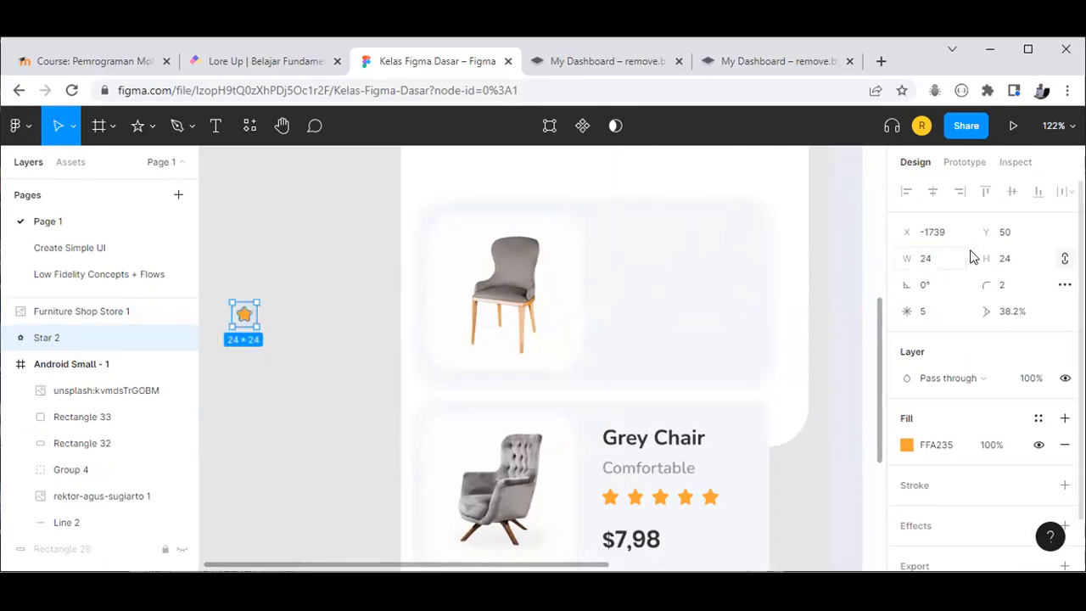
{"action": "left_click", "coordinate": [934, 263]}
{"action": "key", "text": "Return"}
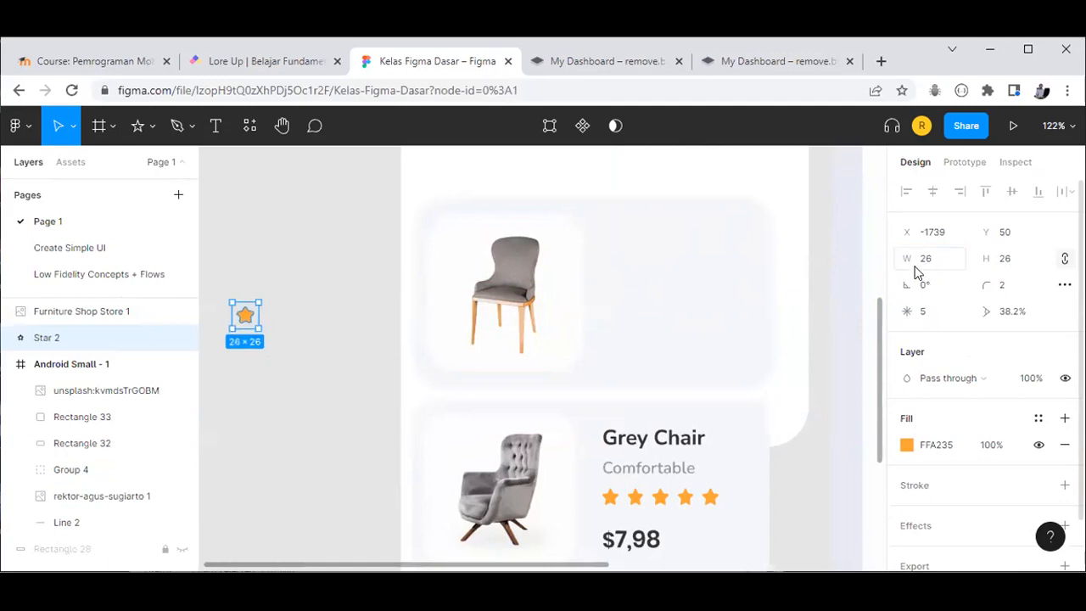
Step: Give the star a corner radius of 1 and a width of 24
{"action": "left_click", "coordinate": [355, 438]}
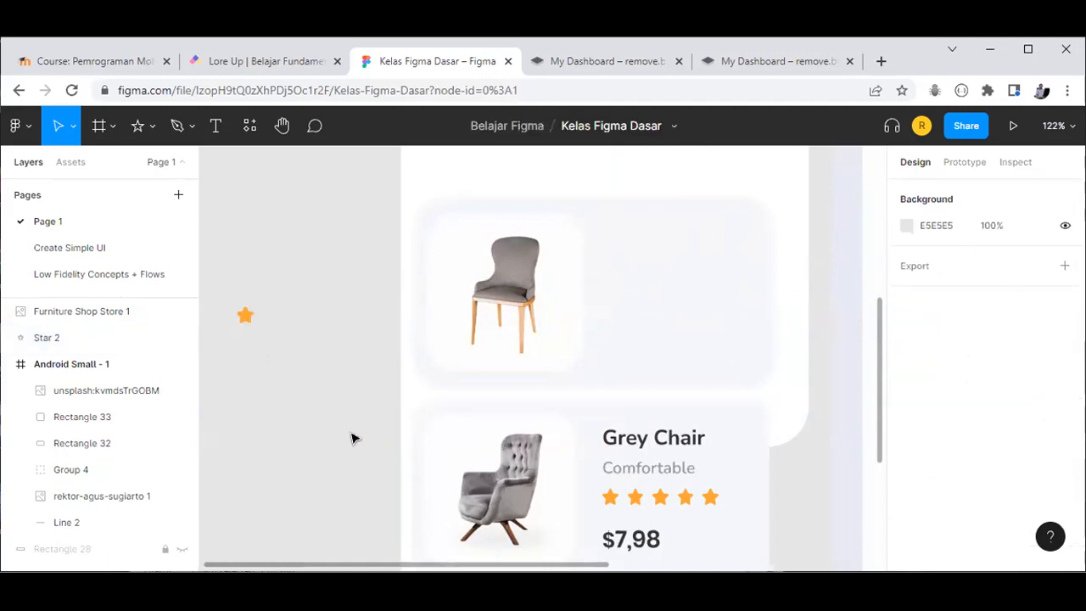
{"action": "left_click", "coordinate": [245, 317]}
{"action": "left_click", "coordinate": [1008, 294]}
{"action": "type", "text": "1"}
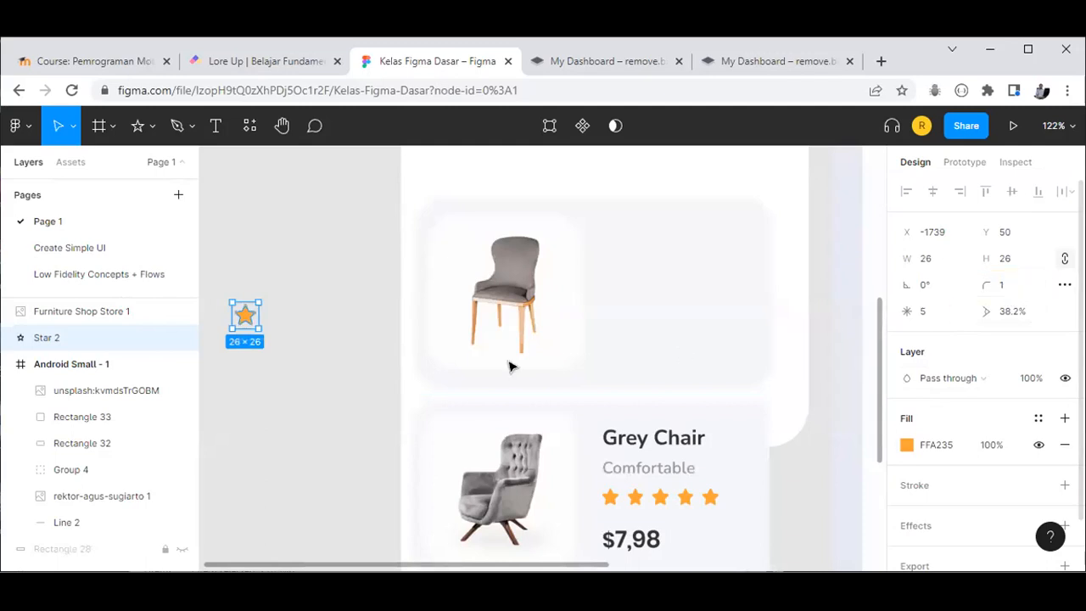
{"action": "left_click", "coordinate": [315, 417]}
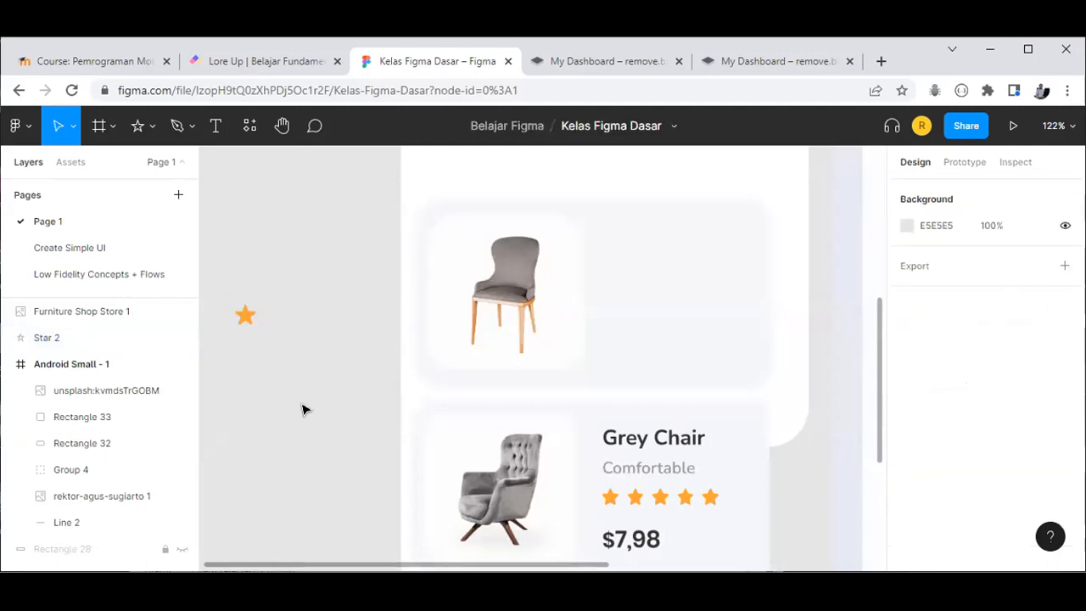
{"action": "left_click", "coordinate": [255, 319]}
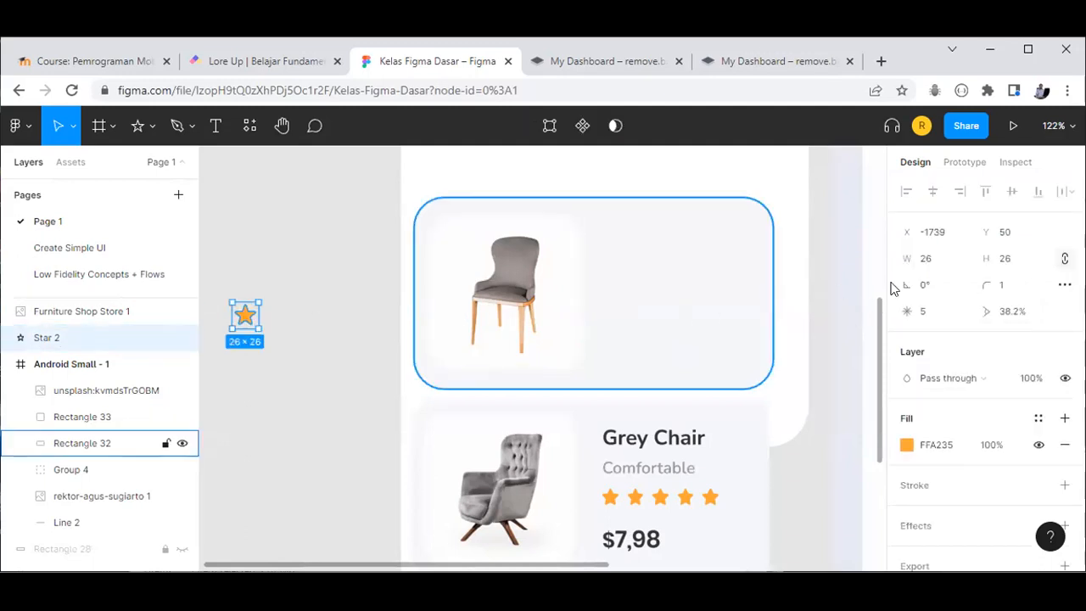
{"action": "left_click", "coordinate": [948, 260]}
{"action": "type", "text": "24"}
{"action": "key", "text": "Return"}
Step: Make five 24×24 stars, select them all, and distribute their vertical spacing
{"action": "left_click_drag", "start_coordinate": [244, 319], "coordinate": [373, 437]}
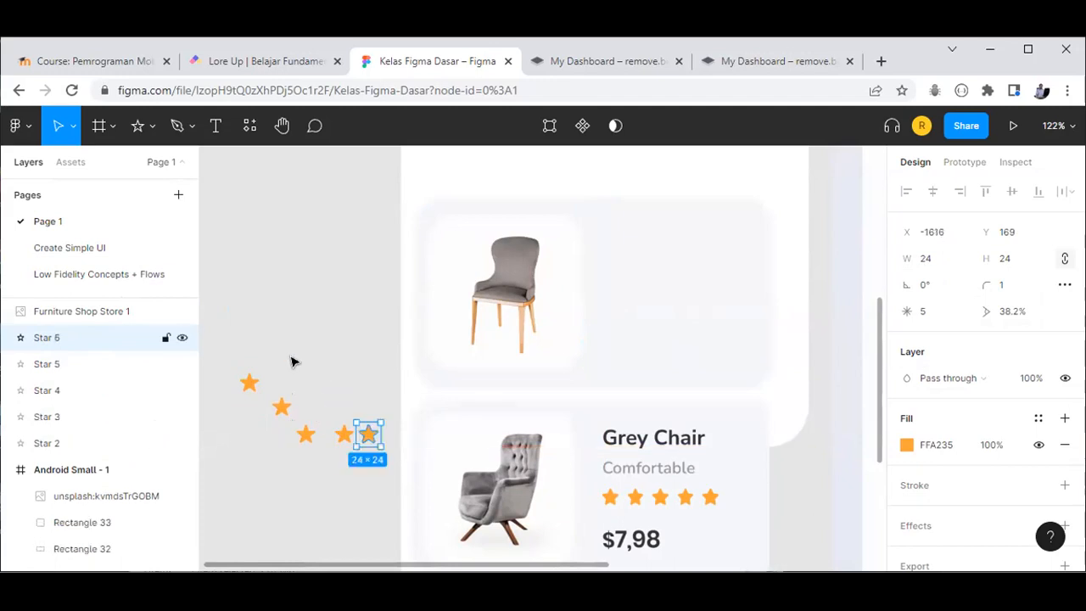
{"action": "left_click", "coordinate": [228, 350]}
{"action": "left_click_drag", "start_coordinate": [382, 470], "coordinate": [383, 468]}
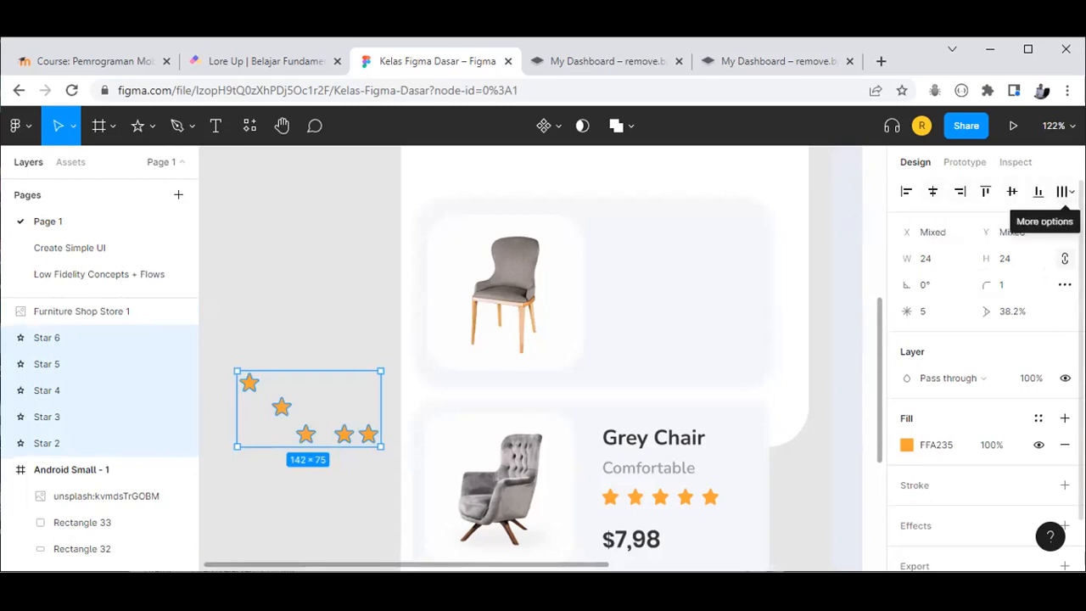
{"action": "left_click", "coordinate": [1065, 192]}
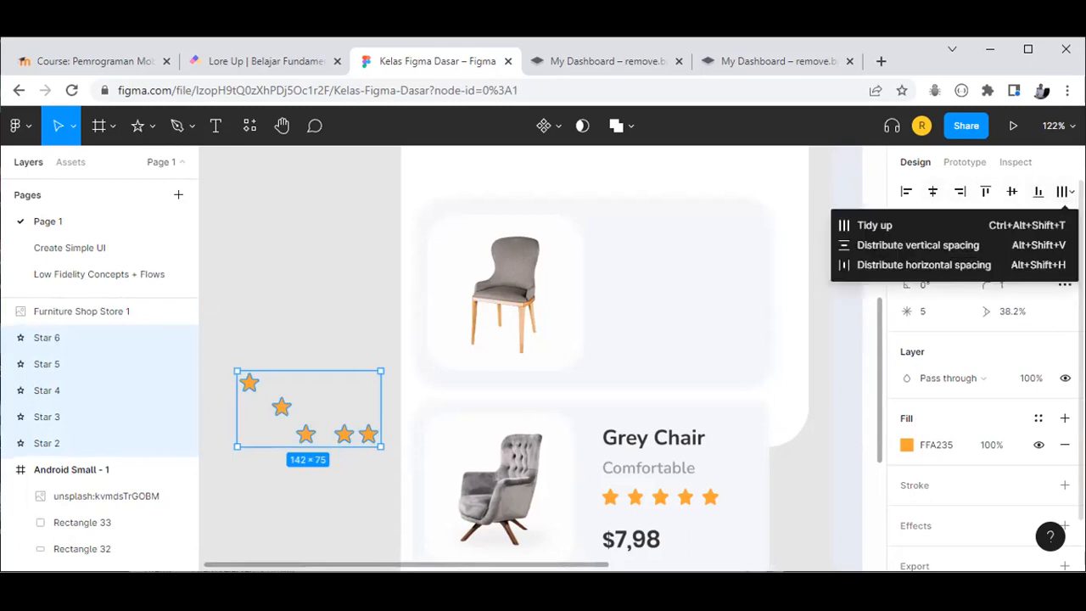
{"action": "left_click", "coordinate": [937, 243]}
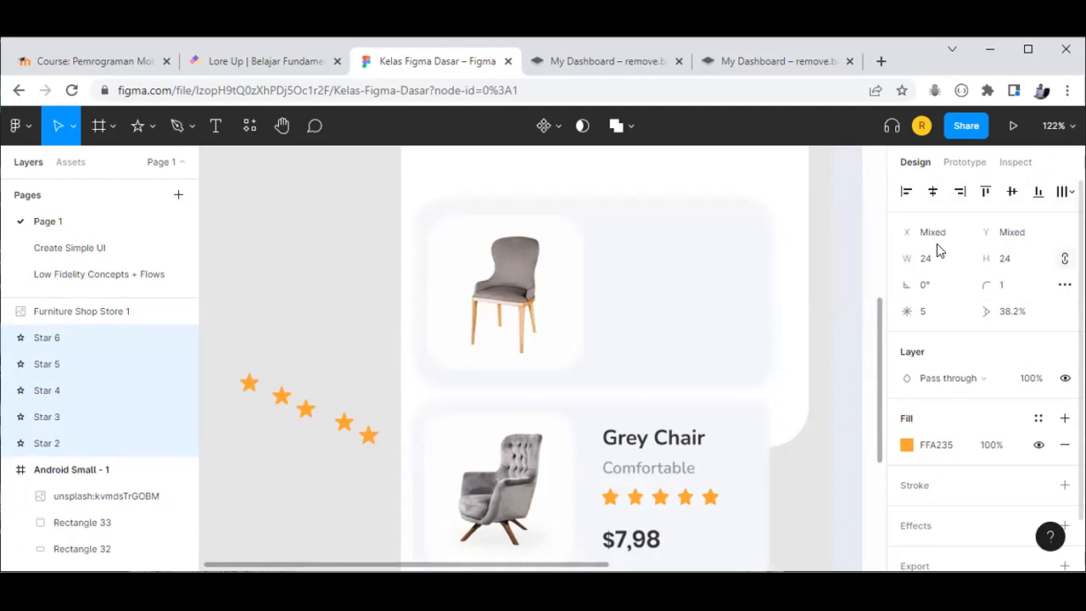
{"action": "left_click", "coordinate": [275, 337]}
Step: Distribute the five stars horizontally, then undo a horizontal-centre alignment
{"action": "left_click_drag", "start_coordinate": [225, 331], "coordinate": [384, 467]}
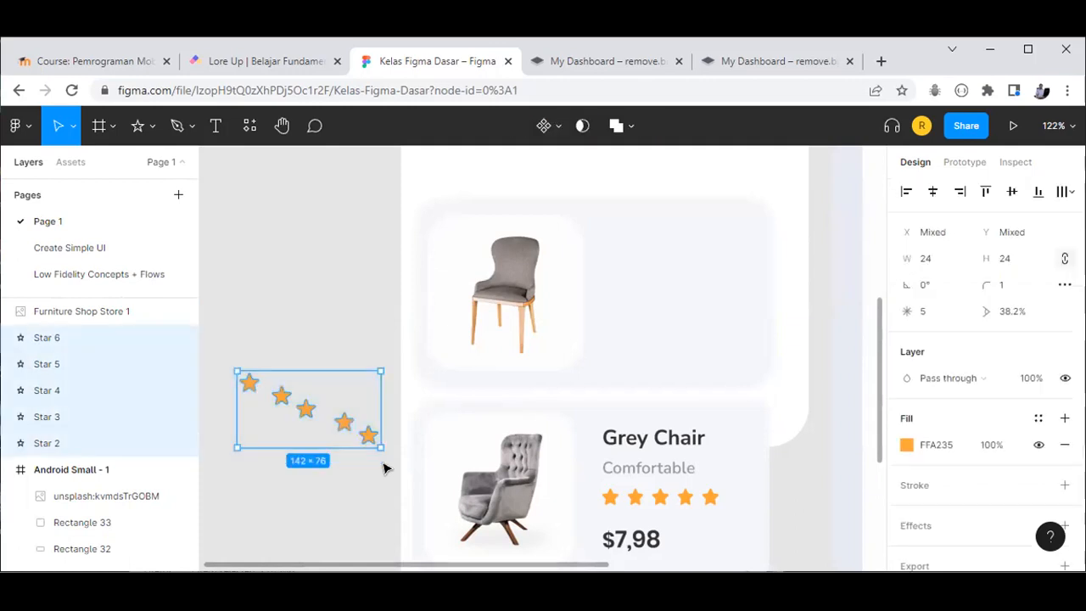
{"action": "left_click", "coordinate": [1070, 192]}
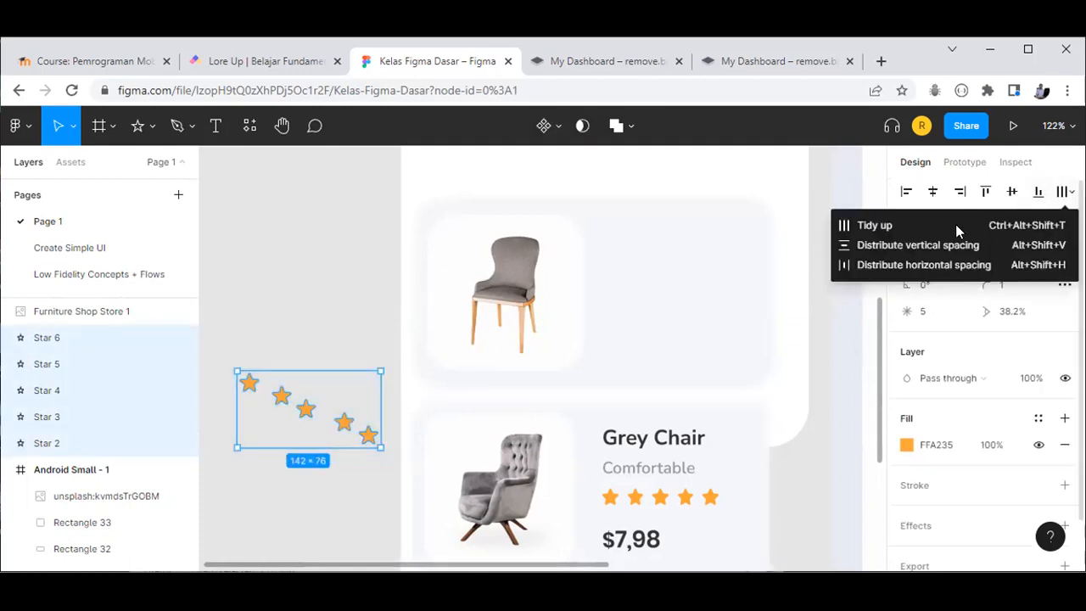
{"action": "left_click", "coordinate": [891, 261]}
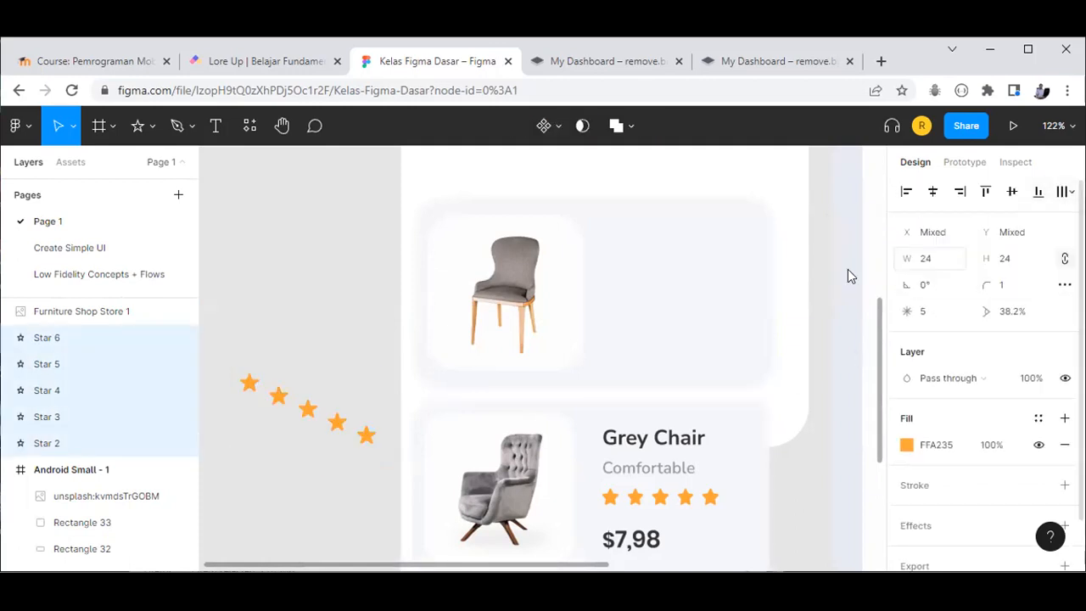
{"action": "left_click", "coordinate": [931, 193]}
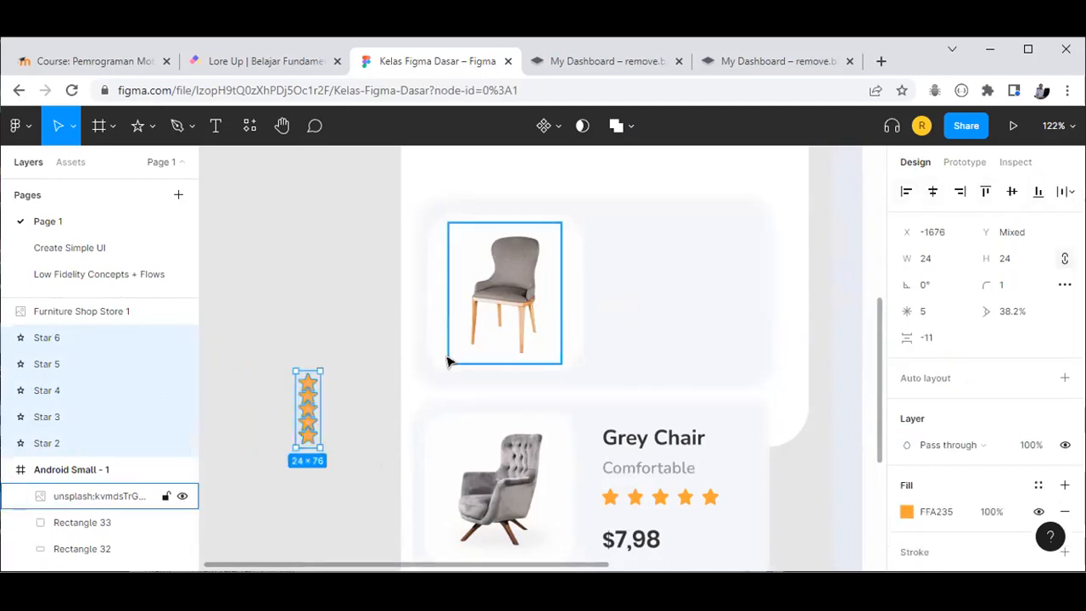
{"action": "key", "text": "ctrl+z"}
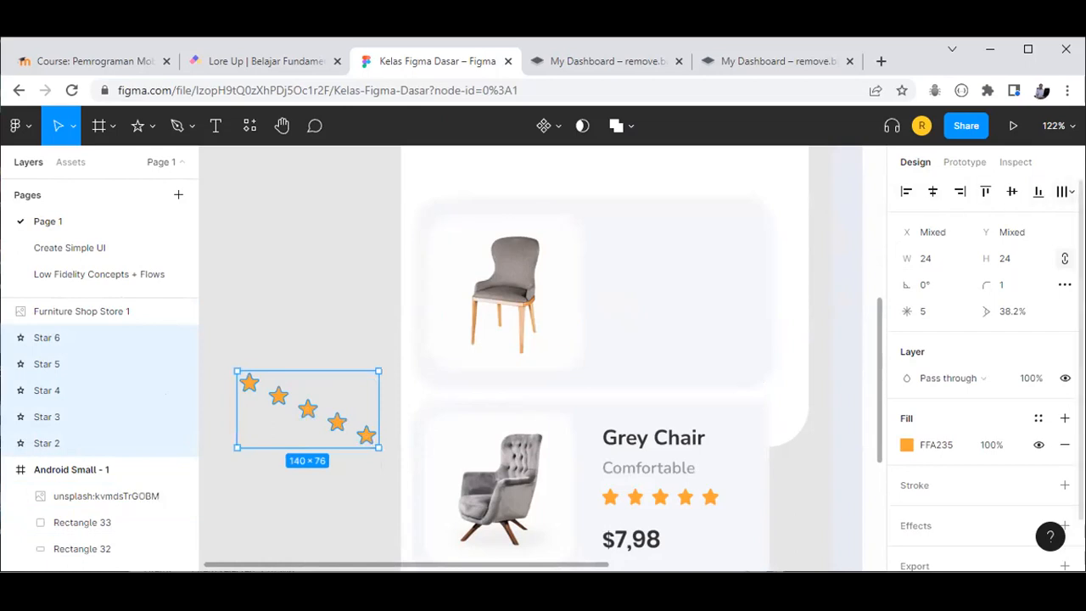
Step: Tidy up the five stars, then align their horizontal centres into one column
{"action": "left_click", "coordinate": [1068, 192]}
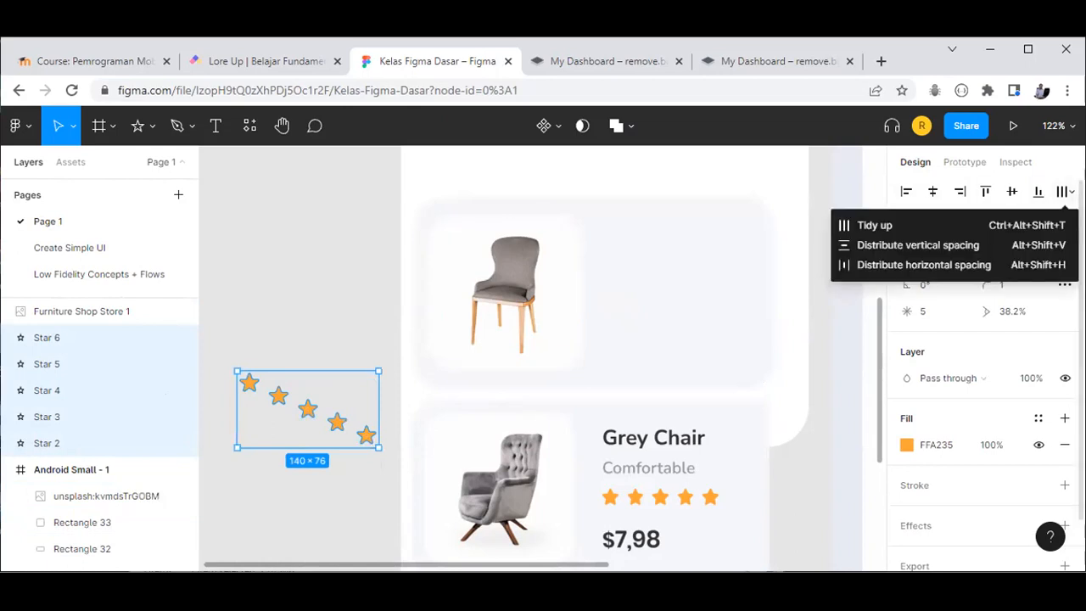
{"action": "left_click", "coordinate": [877, 227]}
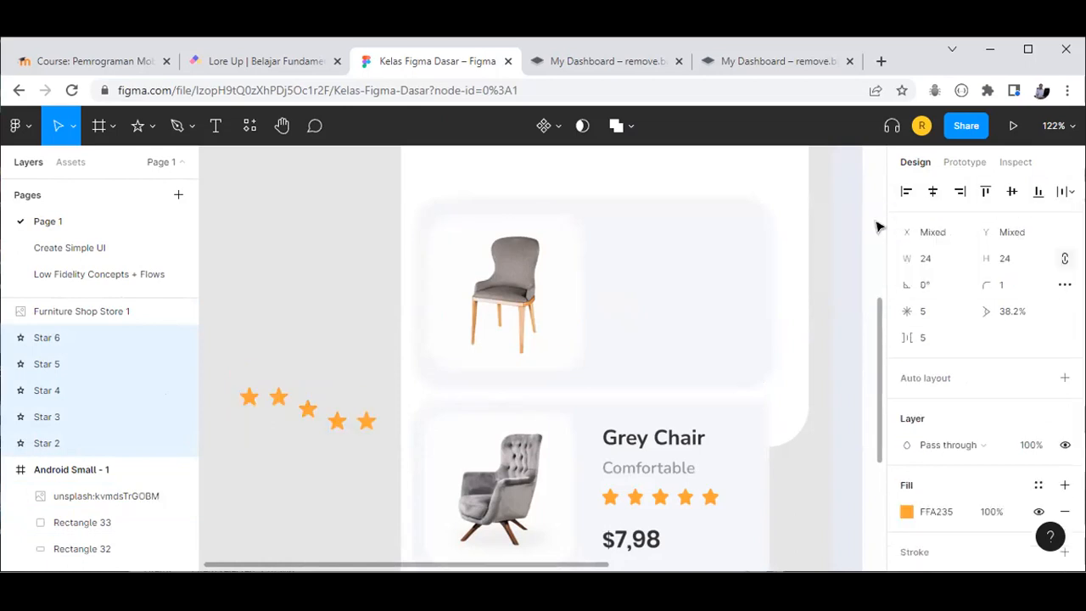
{"action": "left_click", "coordinate": [278, 352]}
{"action": "left_click_drag", "start_coordinate": [228, 373], "coordinate": [389, 445]}
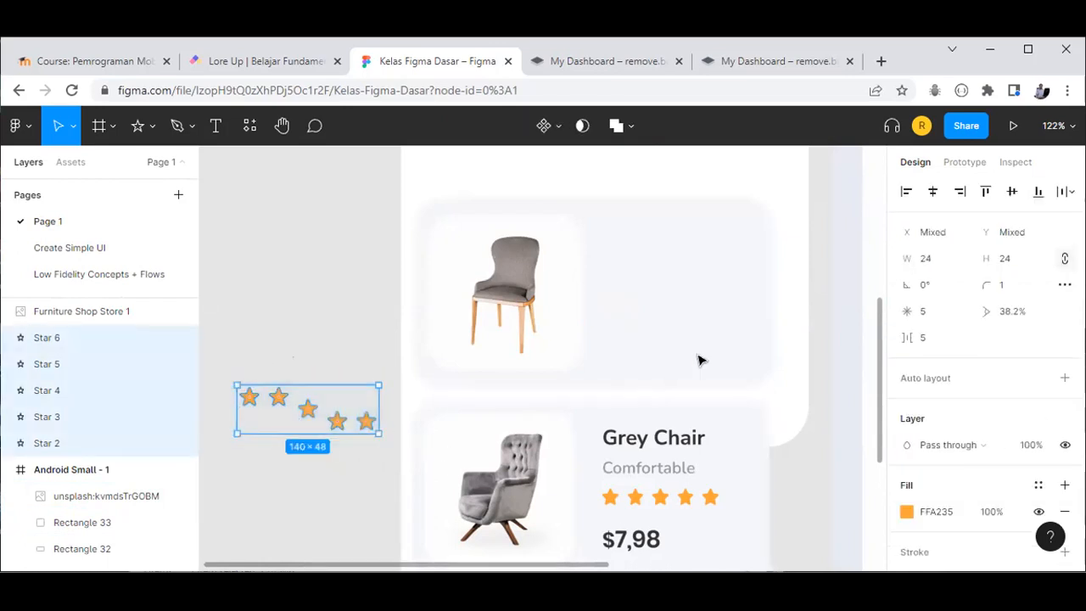
{"action": "left_click", "coordinate": [933, 193]}
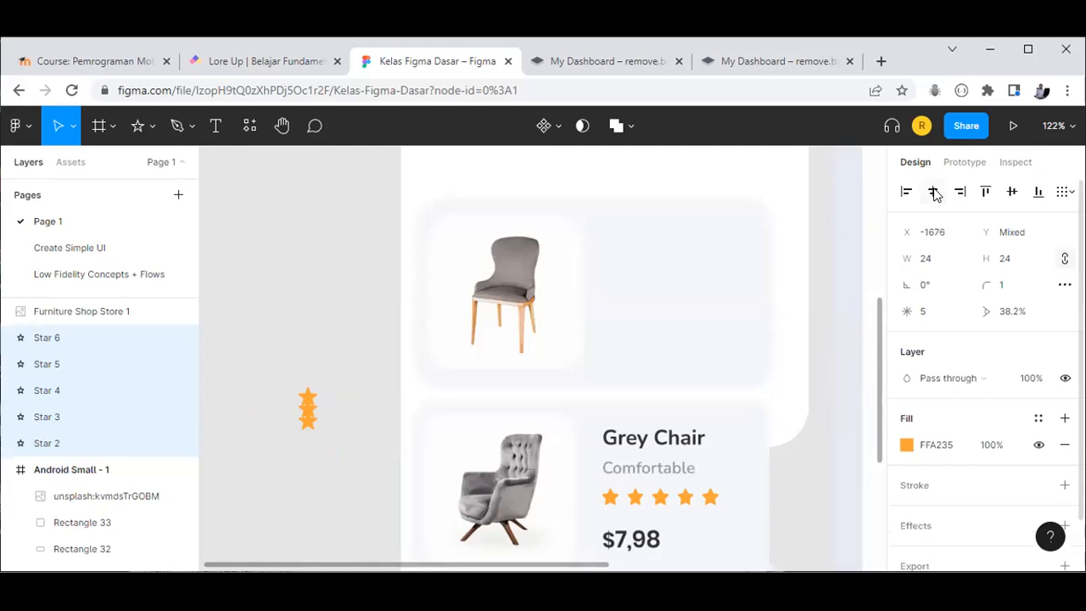
Step: Undo the stars' centre alignment and raise Star 4 and Star 6 level with the others
{"action": "left_click", "coordinate": [306, 338]}
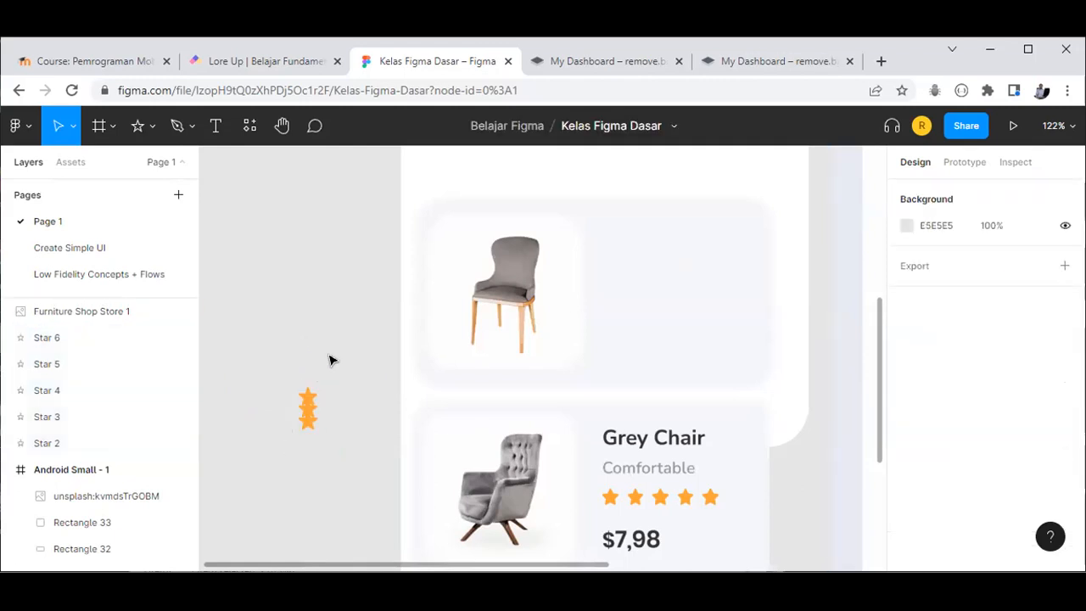
{"action": "key", "text": "ctrl+z"}
{"action": "key", "text": "ctrl+z"}
{"action": "left_click", "coordinate": [311, 348]}
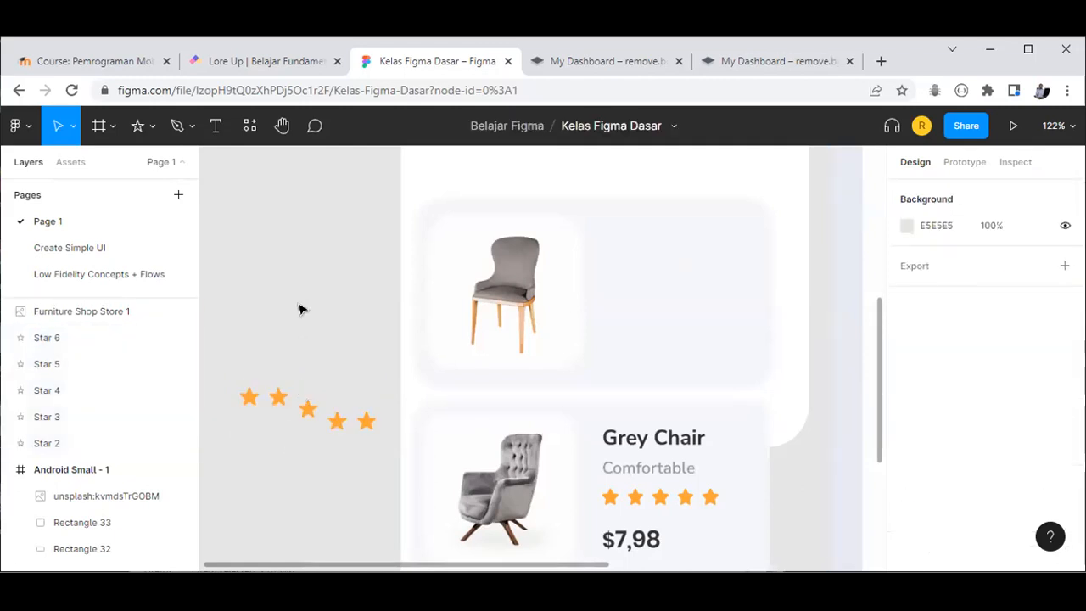
{"action": "left_click", "coordinate": [307, 410]}
{"action": "left_click_drag", "start_coordinate": [307, 409], "coordinate": [336, 402]}
{"action": "left_click", "coordinate": [335, 376]}
{"action": "left_click", "coordinate": [335, 420]}
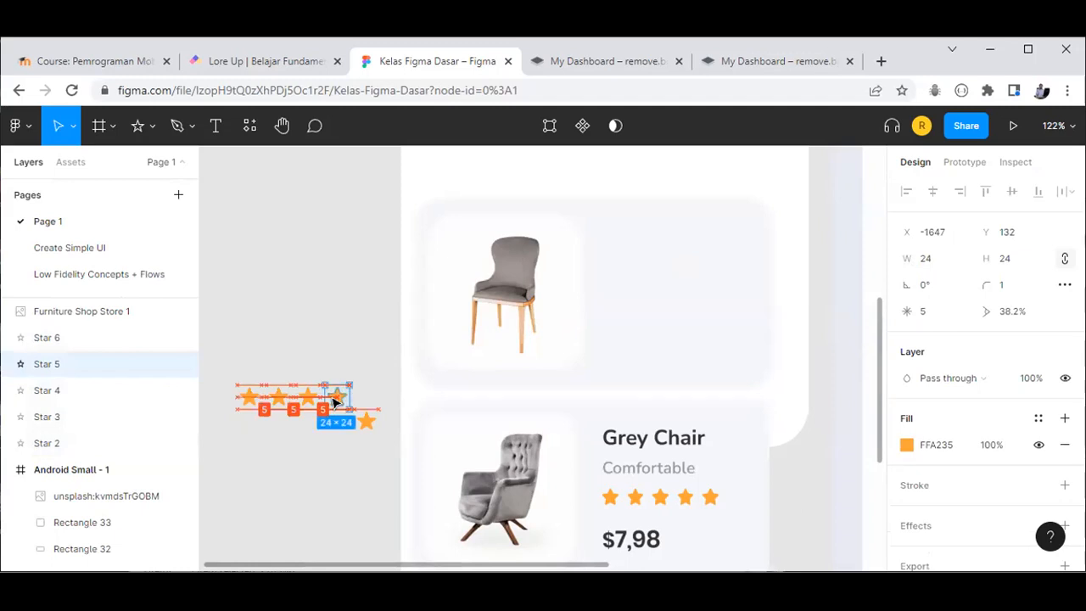
{"action": "left_click", "coordinate": [337, 448]}
{"action": "left_click", "coordinate": [364, 423]}
{"action": "left_click_drag", "start_coordinate": [364, 423], "coordinate": [366, 402]}
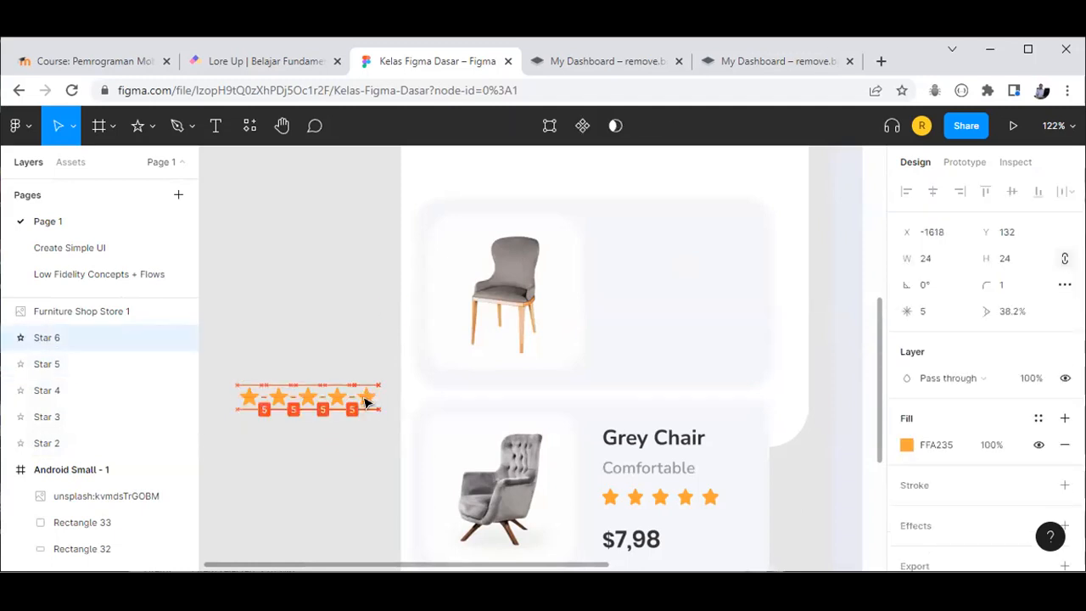
{"action": "left_click", "coordinate": [260, 339]}
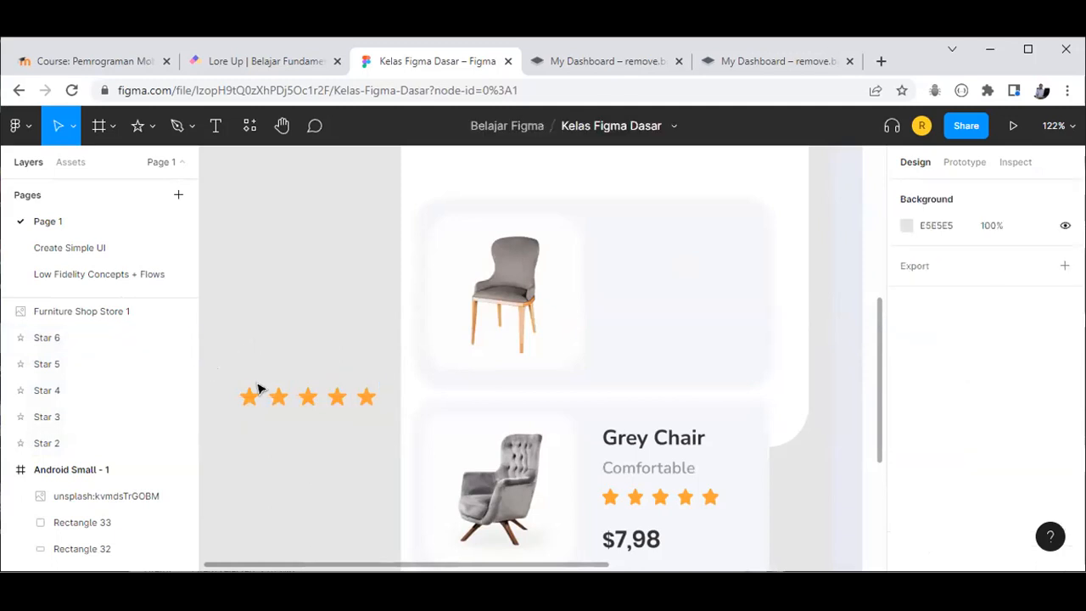
Step: Align the five stars in one line and distribute their horizontal spacing evenly
{"action": "left_click_drag", "start_coordinate": [377, 426], "coordinate": [392, 430]}
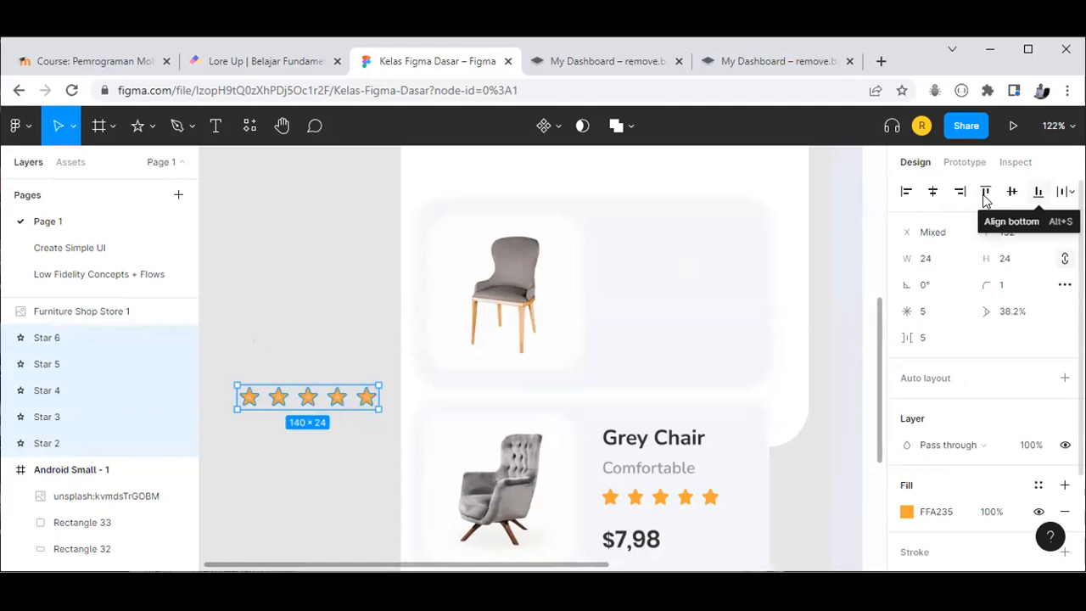
{"action": "left_click", "coordinate": [1014, 199]}
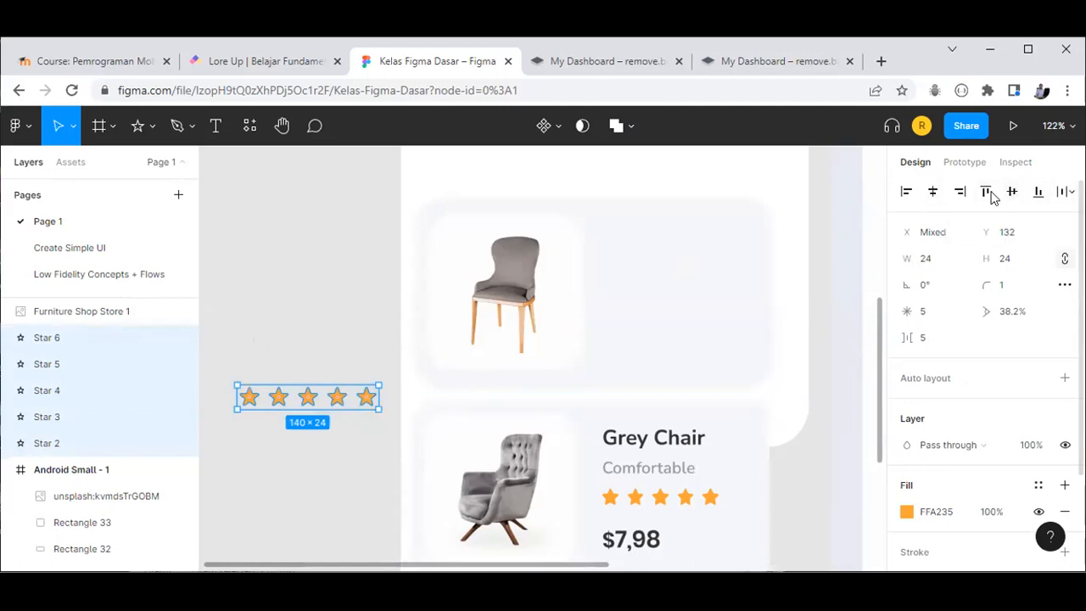
{"action": "left_click", "coordinate": [1067, 192]}
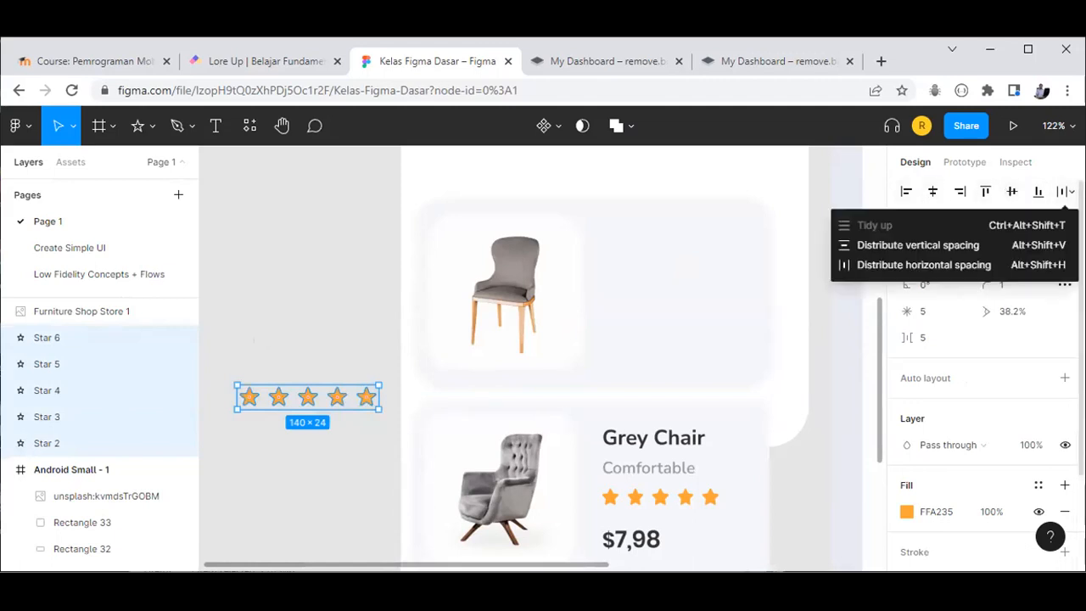
{"action": "left_click", "coordinate": [902, 263]}
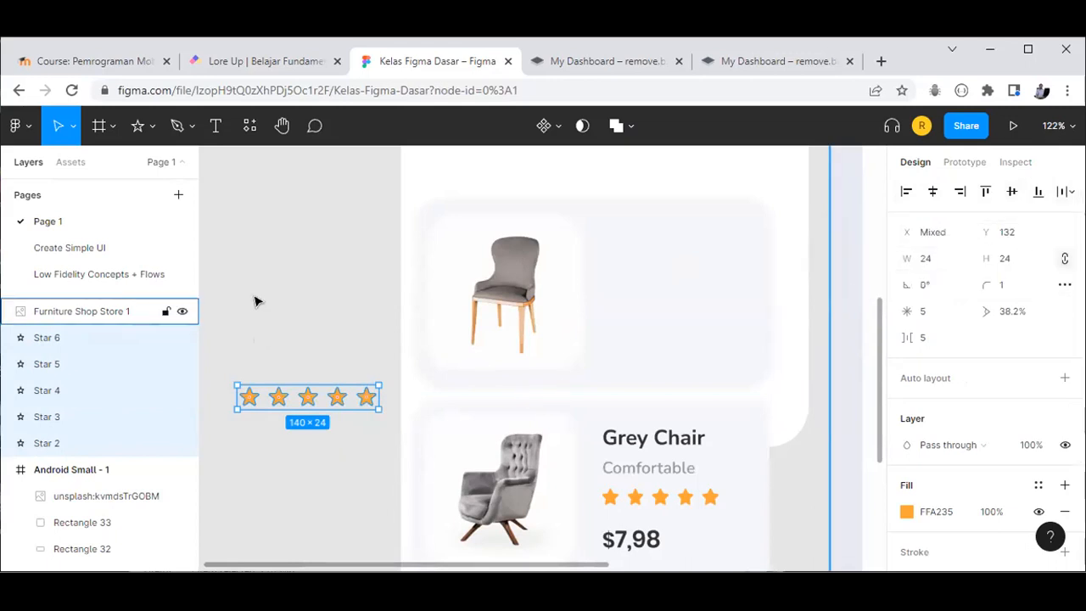
Step: Group the five stars into Group 5 and place it beside the chair in the first card
{"action": "left_click", "coordinate": [222, 355]}
{"action": "left_click_drag", "start_coordinate": [219, 356], "coordinate": [390, 436]}
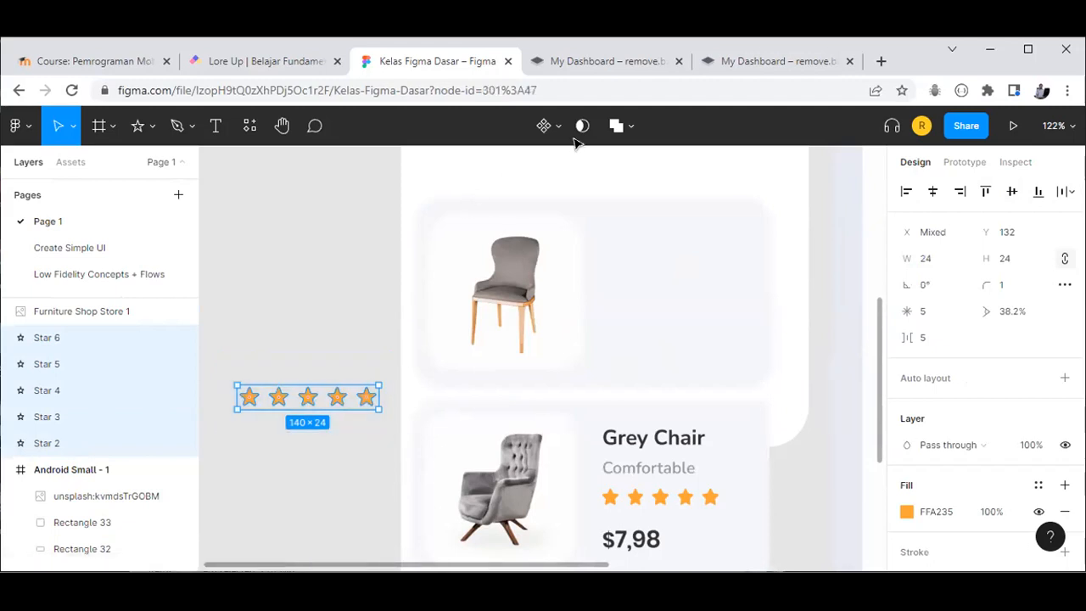
{"action": "key", "text": "ctrl+g"}
{"action": "left_click_drag", "start_coordinate": [289, 402], "coordinate": [652, 293]}
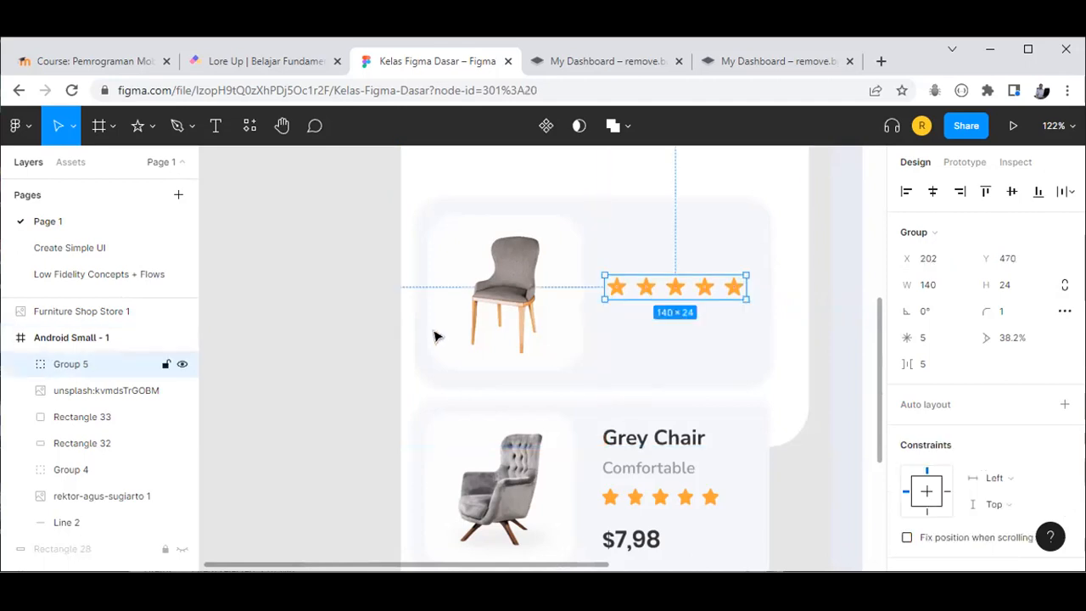
{"action": "scroll", "coordinate": [701, 369], "scroll_direction": "down", "scroll_amount": 1}
{"action": "scroll", "coordinate": [701, 369], "scroll_direction": "down", "scroll_amount": 3}
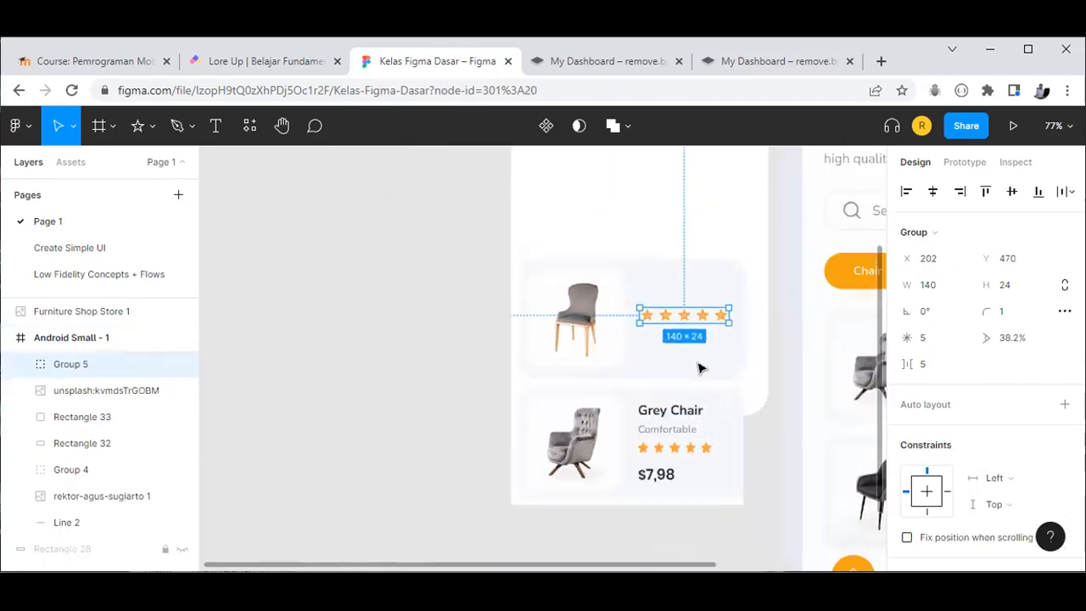
Step: Create a 'Grey Chair' text layer on the empty canvas
{"action": "left_click", "coordinate": [746, 366]}
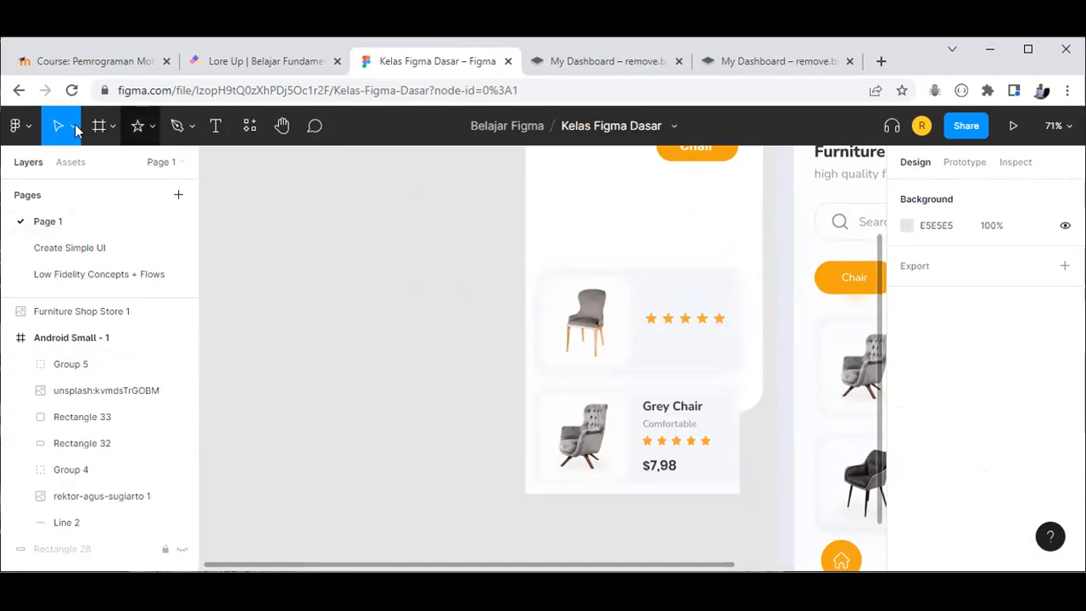
{"action": "left_click", "coordinate": [217, 127]}
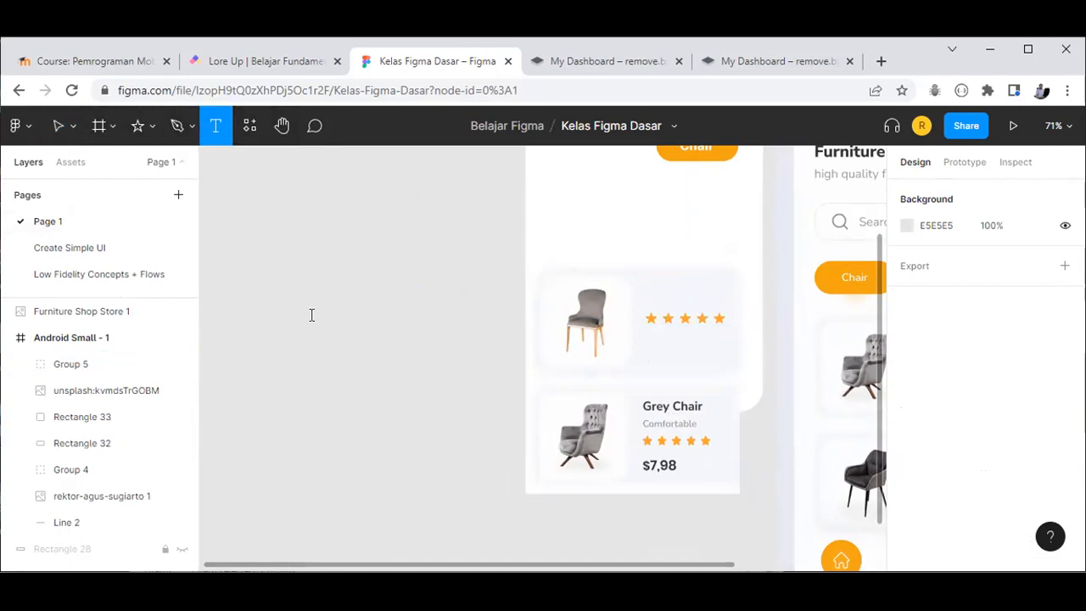
{"action": "left_click", "coordinate": [312, 315]}
{"action": "type", "text": "G"}
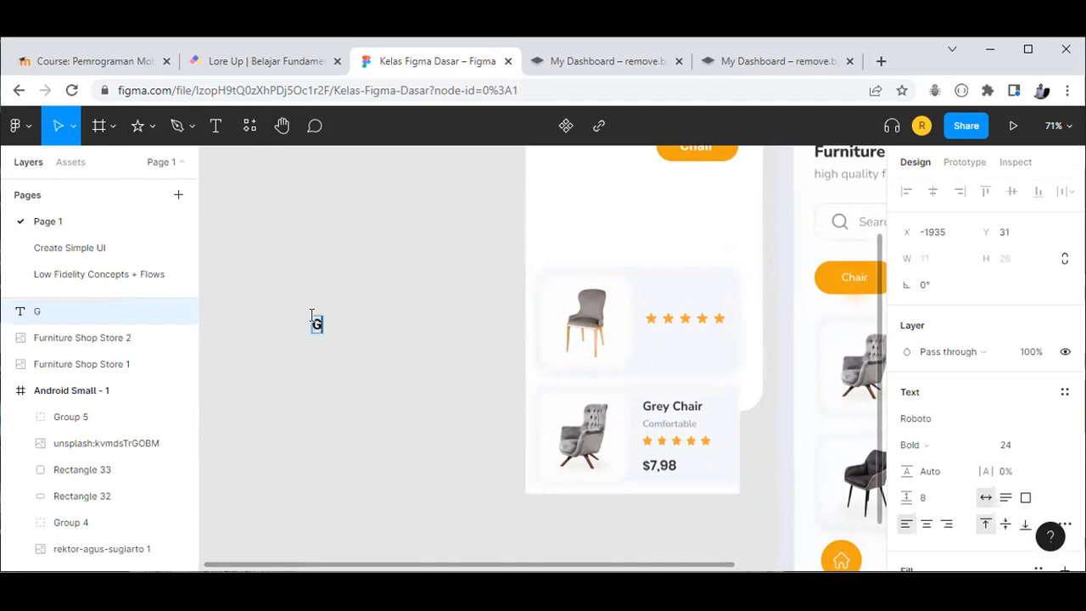
{"action": "type", "text": "rey Chair"}
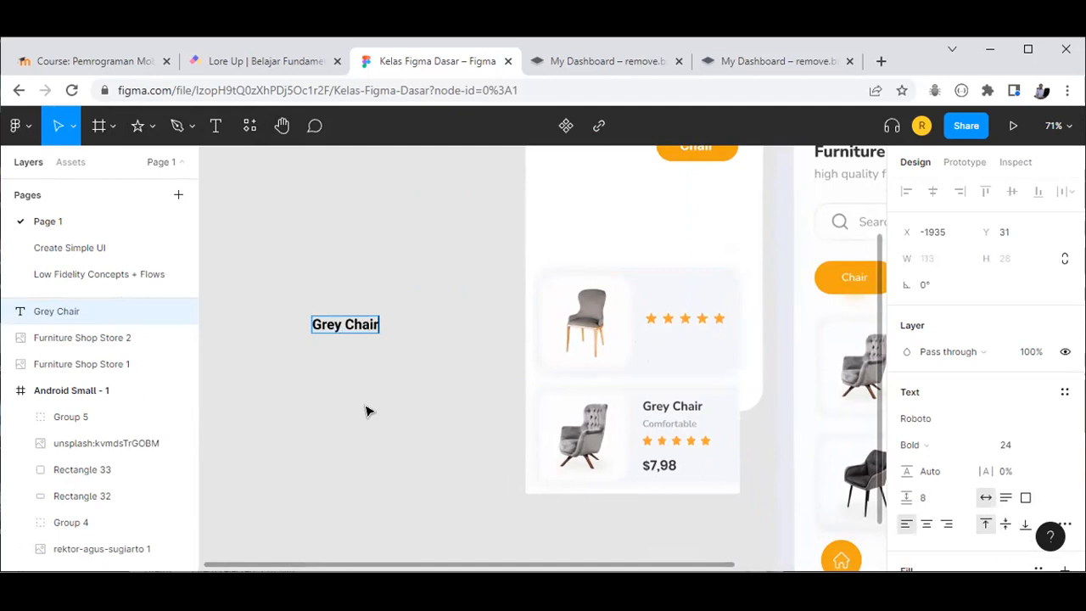
{"action": "key", "text": "Escape"}
{"action": "left_click", "coordinate": [385, 345]}
{"action": "left_click", "coordinate": [353, 325]}
Step: Change the Grey Chair text's font family to Share
{"action": "scroll", "coordinate": [984, 399], "scroll_direction": "down", "scroll_amount": 3}
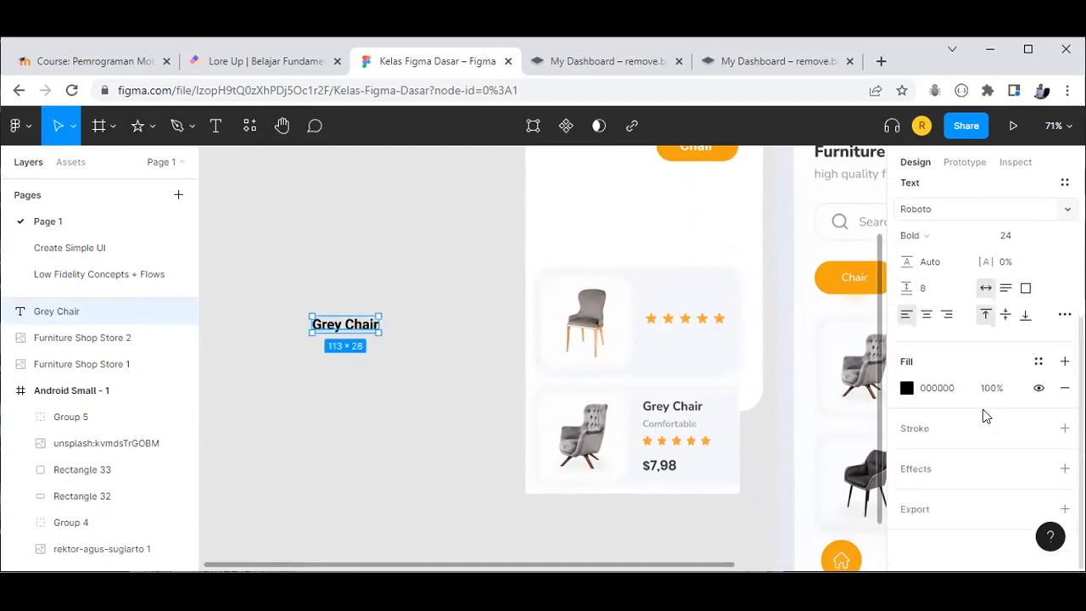
{"action": "scroll", "coordinate": [959, 395], "scroll_direction": "up", "scroll_amount": 3}
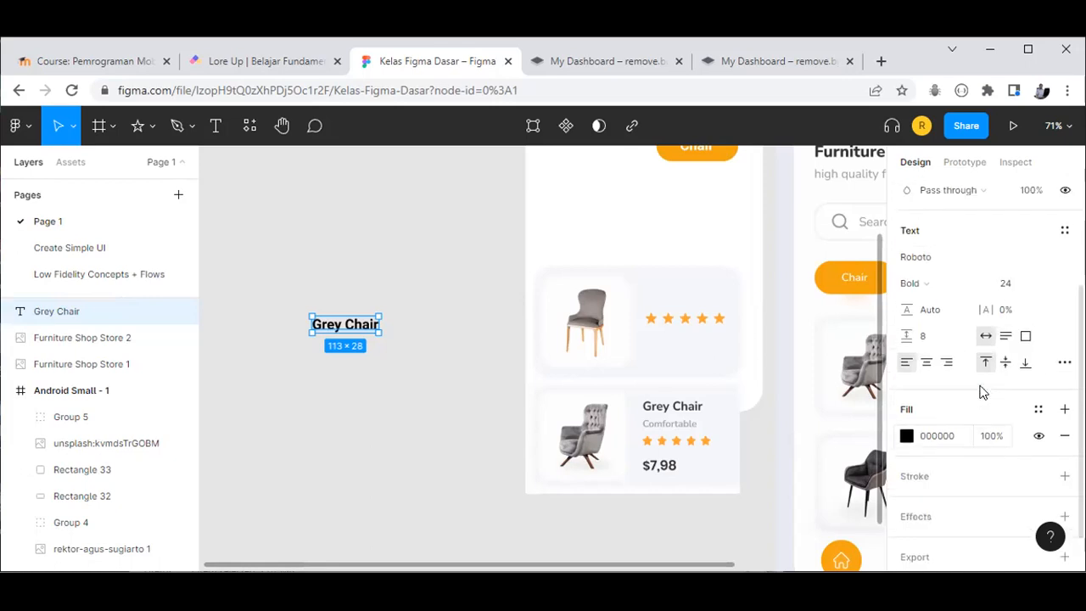
{"action": "left_click", "coordinate": [1026, 292]}
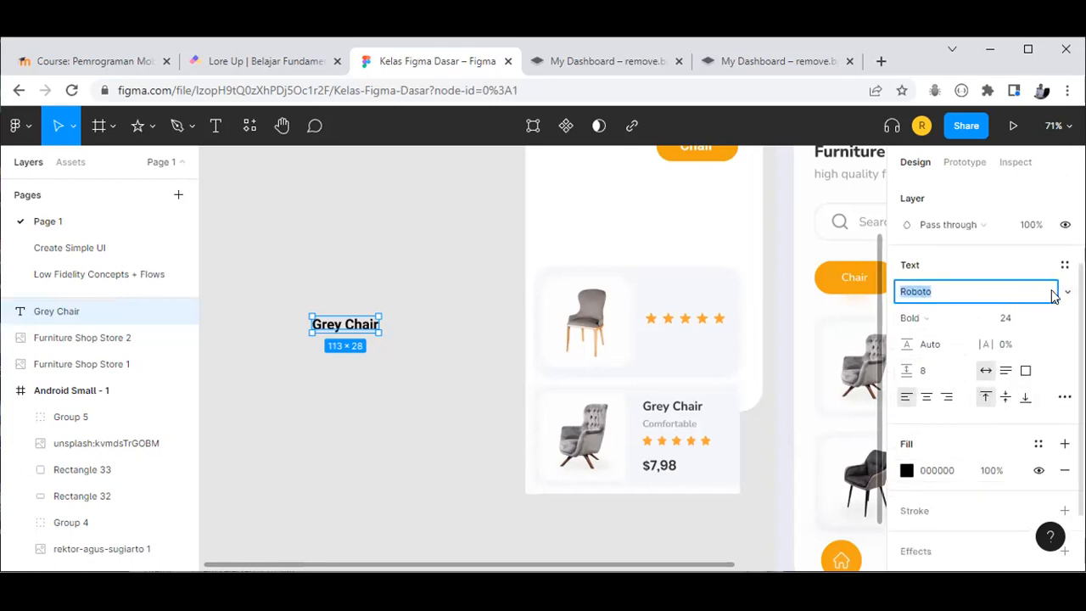
{"action": "left_click", "coordinate": [1067, 291]}
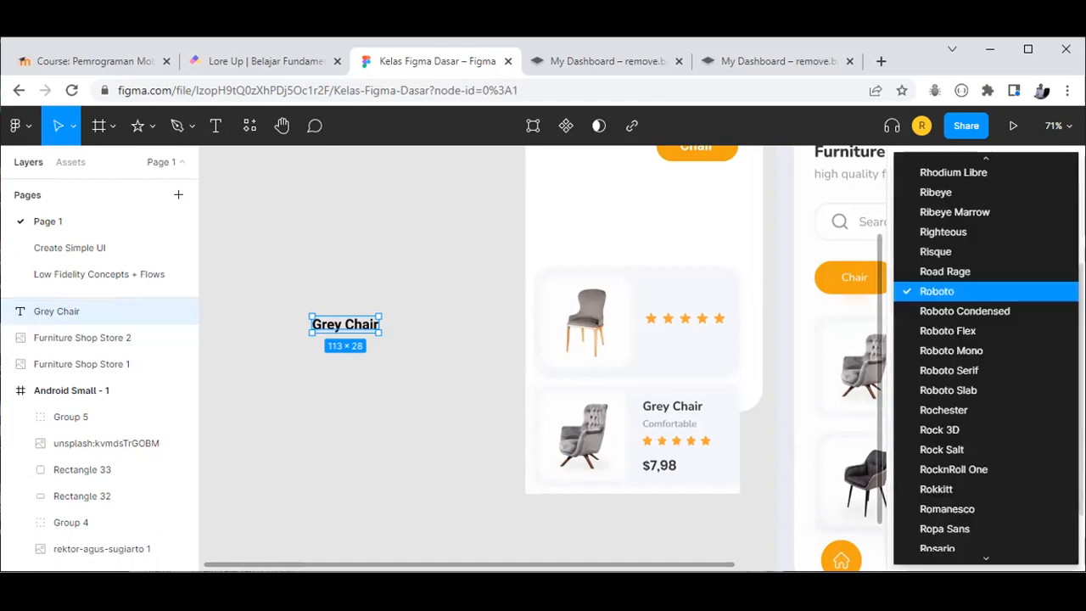
{"action": "scroll", "coordinate": [1009, 357], "scroll_direction": "down", "scroll_amount": 10}
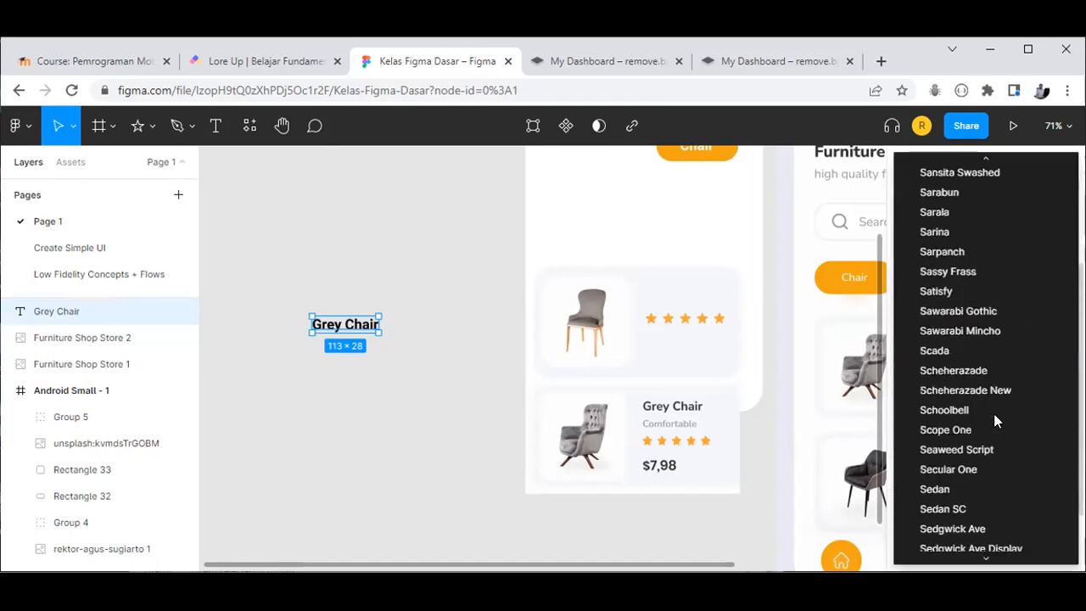
{"action": "scroll", "coordinate": [956, 355], "scroll_direction": "down", "scroll_amount": 5}
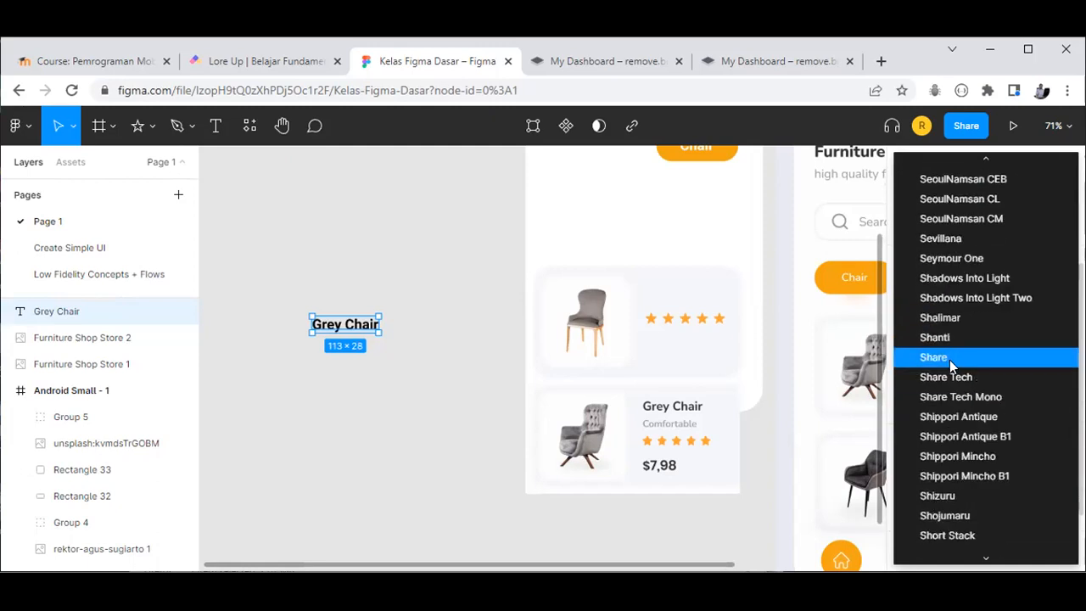
{"action": "left_click", "coordinate": [949, 360]}
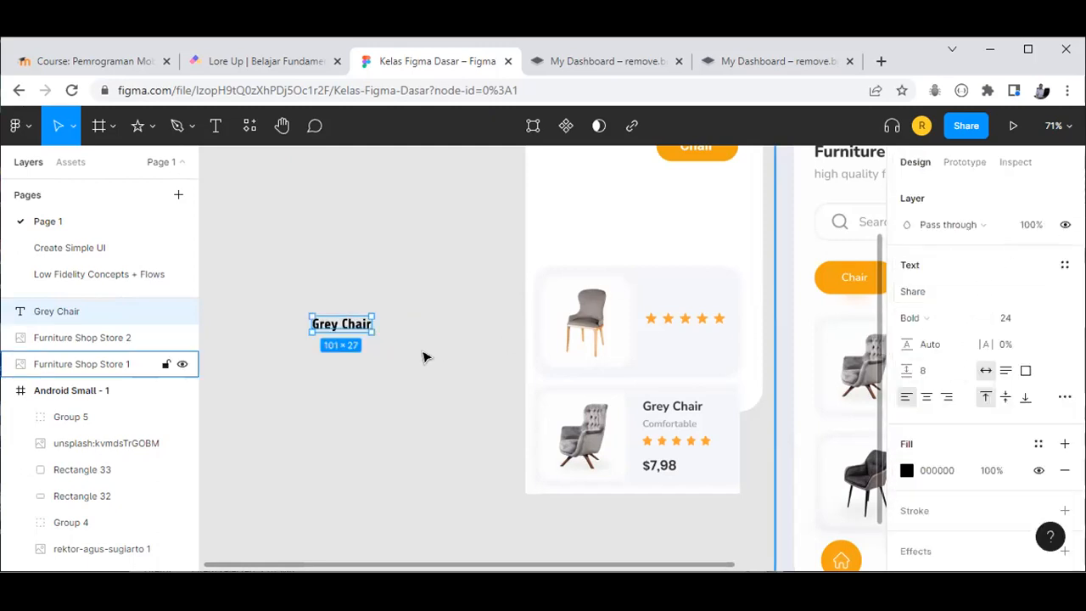
Step: Move the Grey Chair title onto the first chair card above the star row
{"action": "left_click_drag", "start_coordinate": [325, 319], "coordinate": [665, 307]}
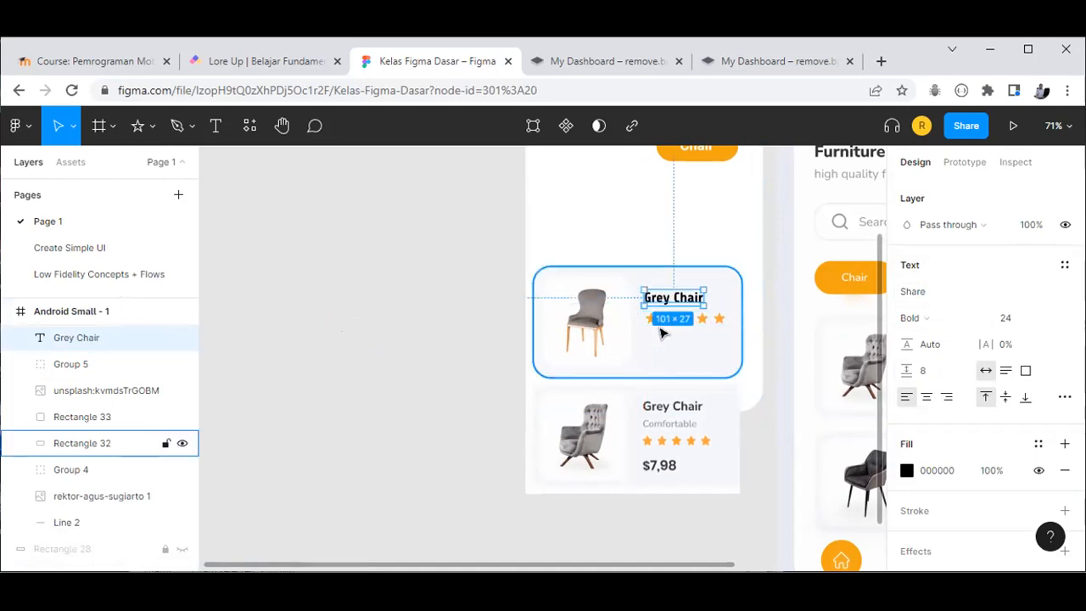
{"action": "left_click", "coordinate": [635, 340]}
{"action": "left_click", "coordinate": [691, 439]}
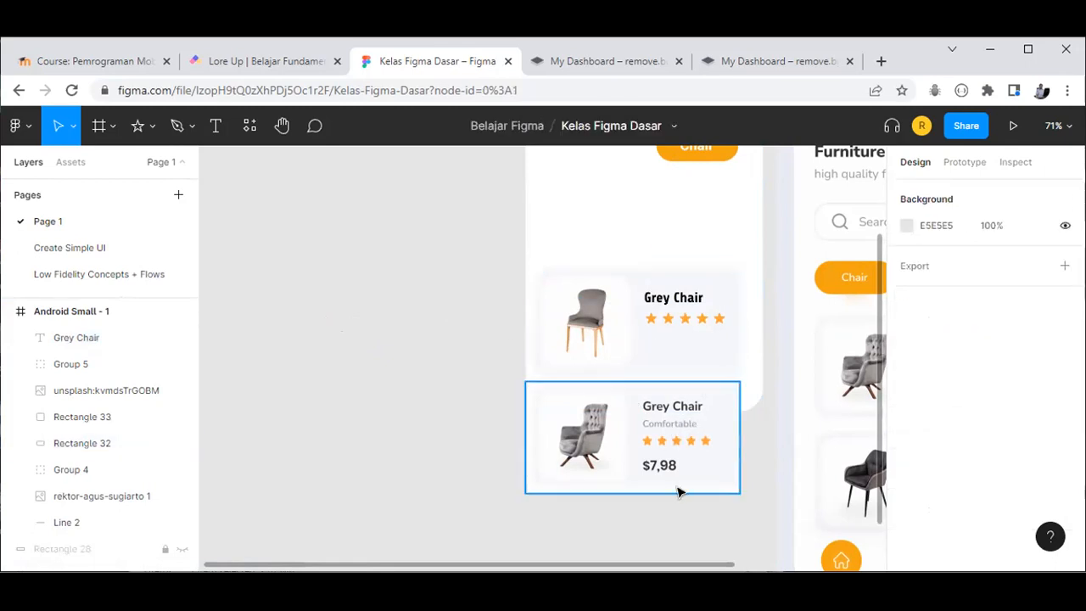
{"action": "left_click", "coordinate": [661, 298]}
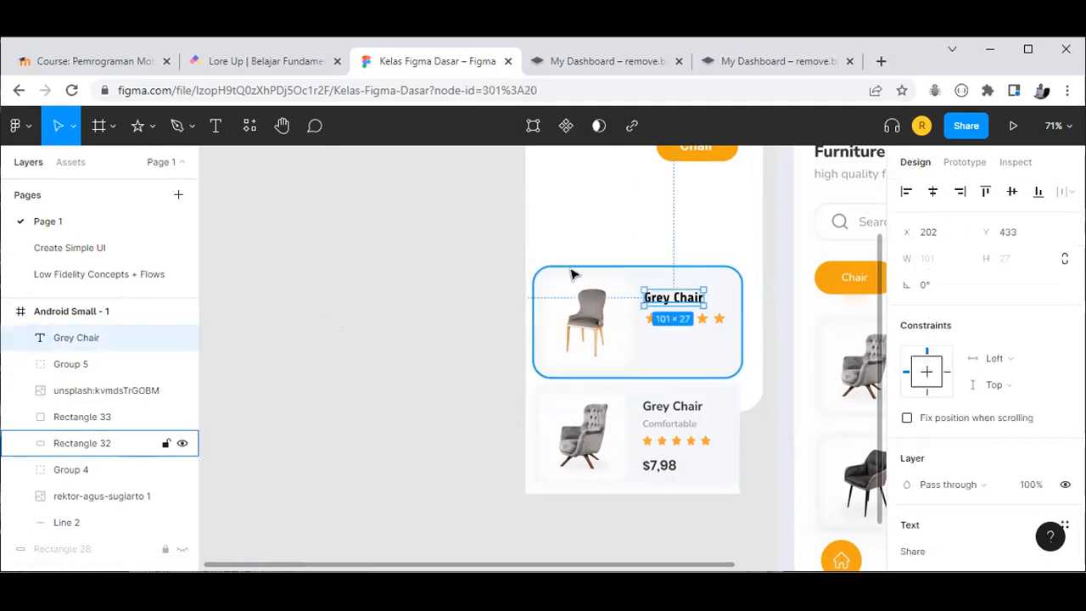
Step: Copy the title, retype it as 'Rp. 150.000', and place it below the stars
{"action": "left_click_drag", "start_coordinate": [676, 298], "coordinate": [405, 310]}
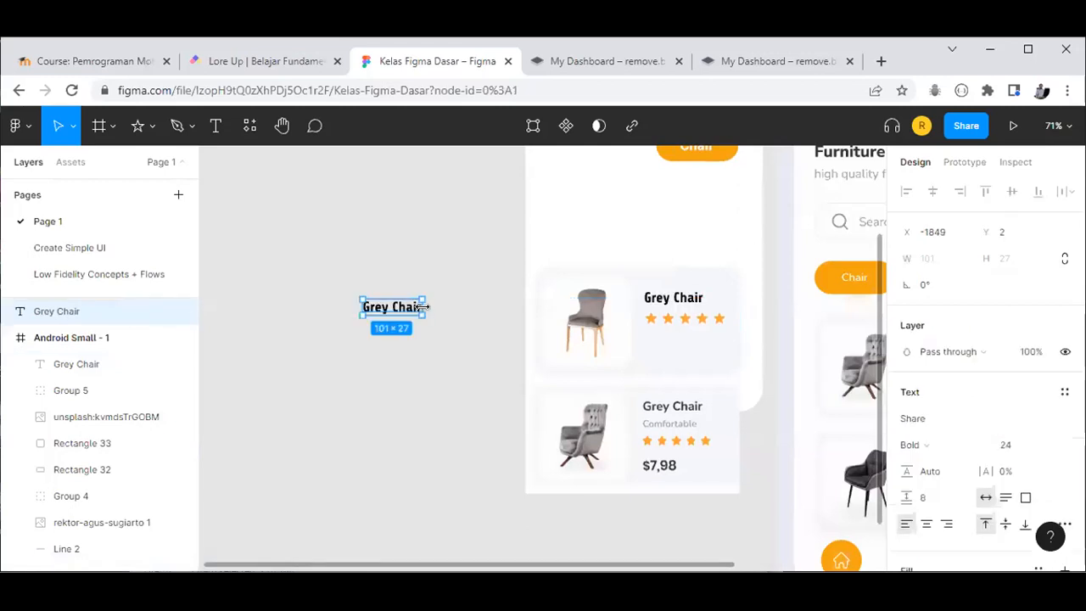
{"action": "double_click", "coordinate": [408, 311]}
{"action": "type", "text": "R"}
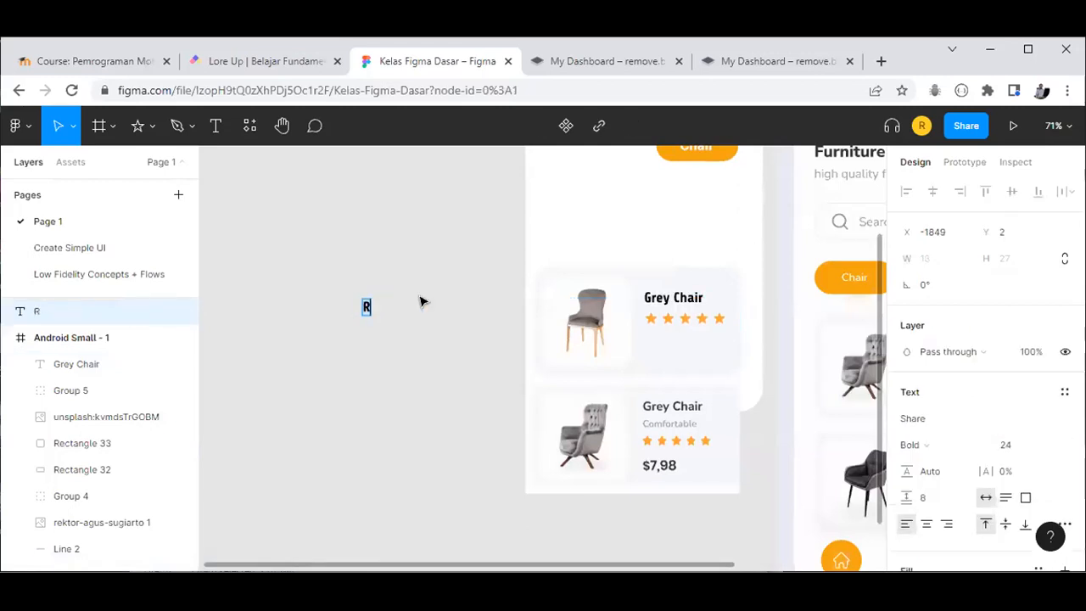
{"action": "type", "text": "p. 150.000"}
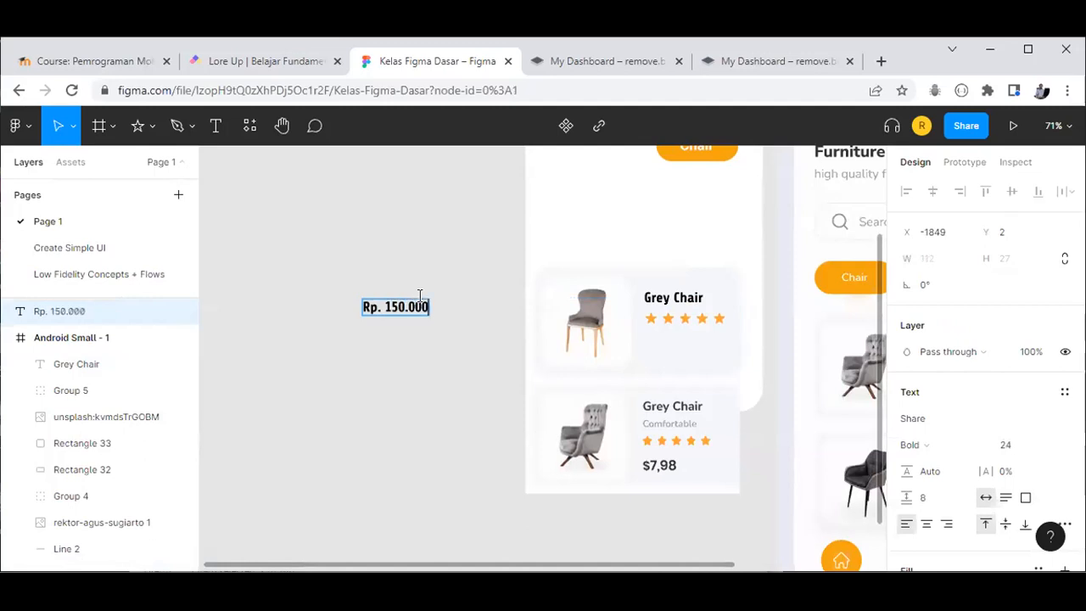
{"action": "key", "text": "Return"}
{"action": "key", "text": "BackSpace"}
{"action": "key", "text": "Escape"}
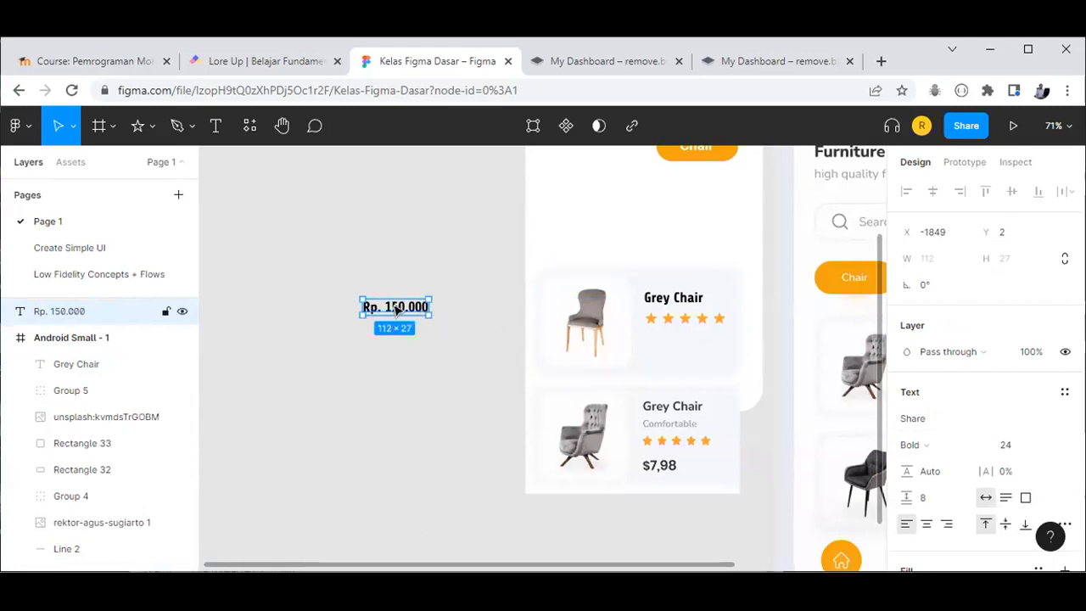
{"action": "left_click_drag", "start_coordinate": [395, 309], "coordinate": [677, 344]}
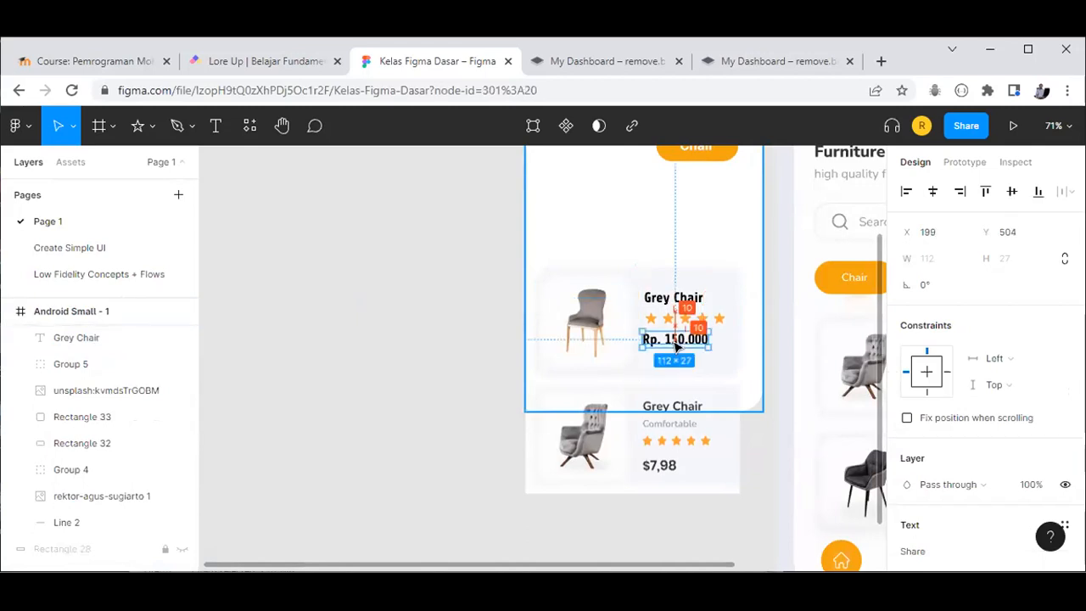
{"action": "key", "text": "Escape"}
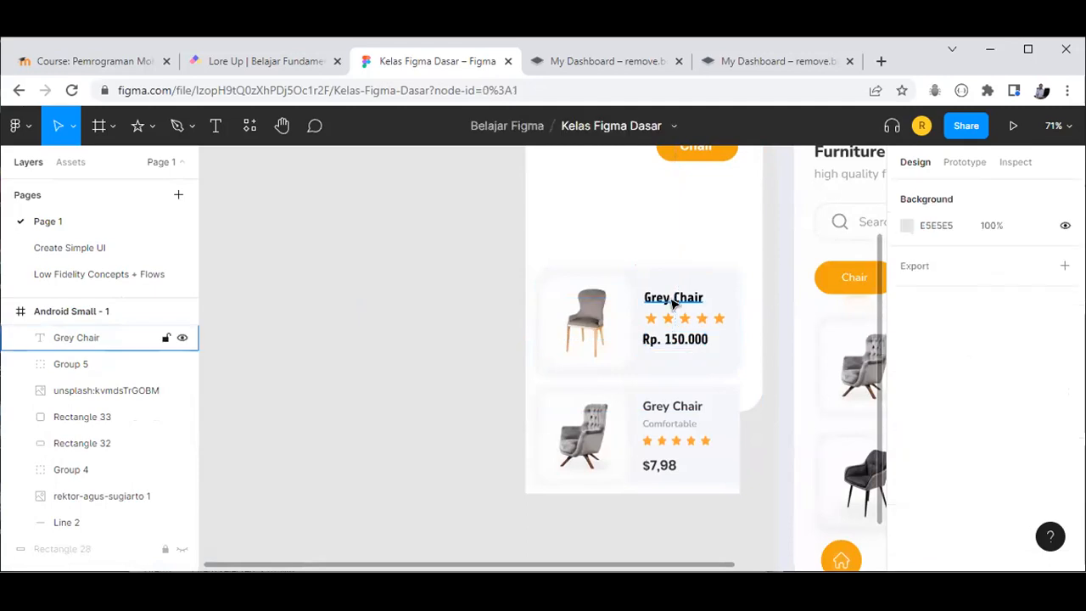
Step: Duplicate the Grey Chair title and retype the copy as 'Comfortable'
{"action": "left_click_drag", "start_coordinate": [673, 303], "coordinate": [373, 330]}
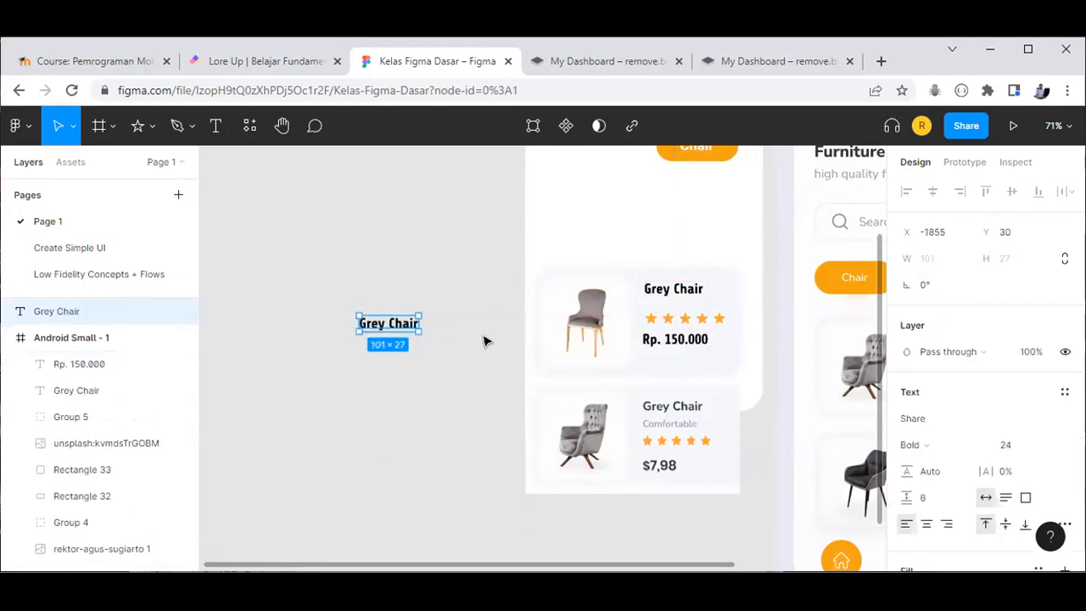
{"action": "double_click", "coordinate": [407, 329]}
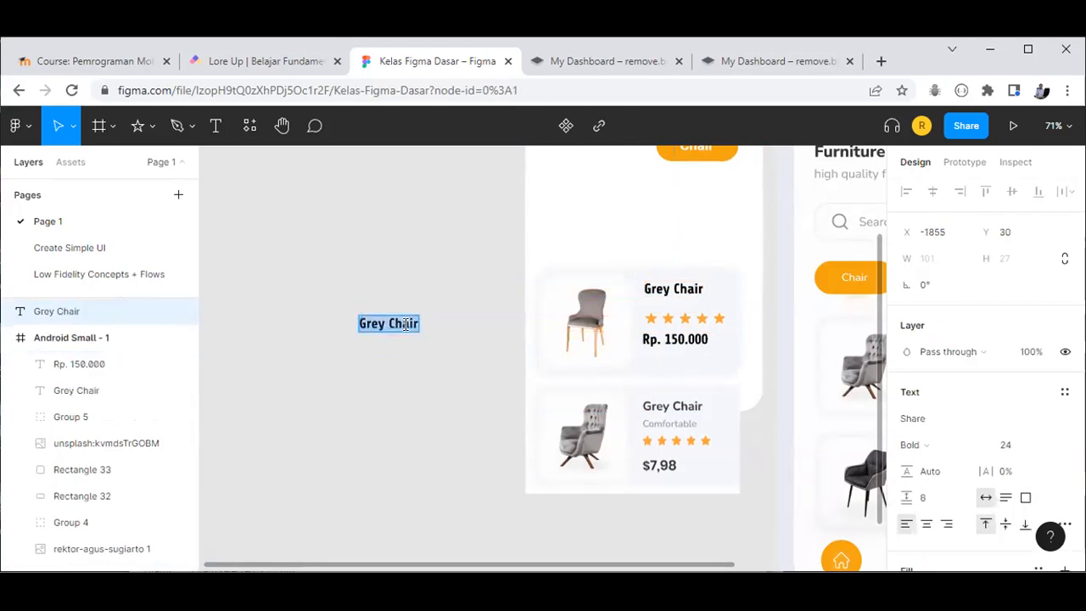
{"action": "type", "text": "Com"}
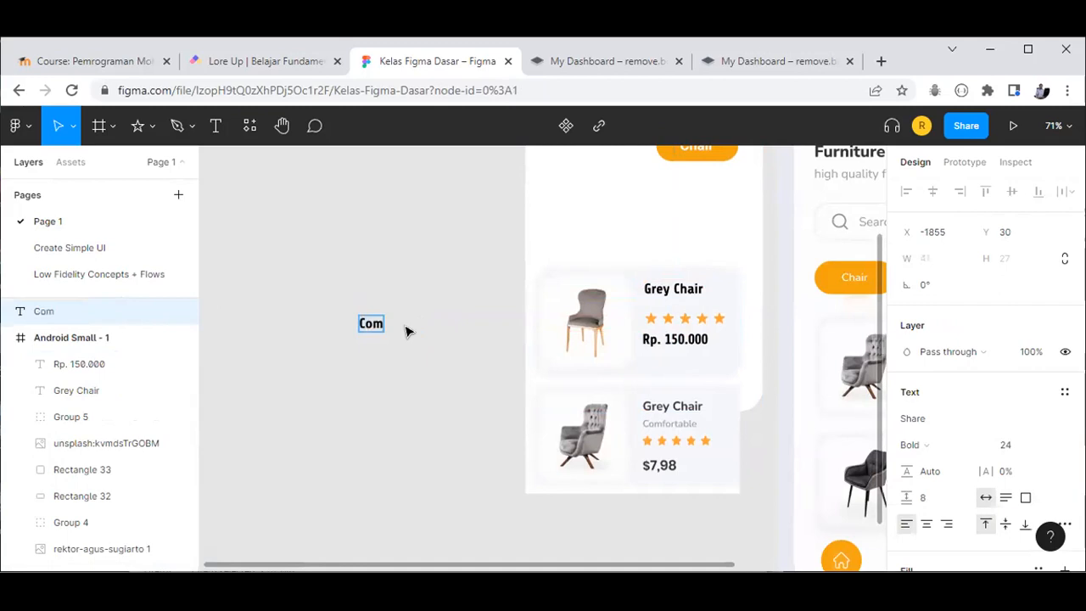
{"action": "type", "text": "fortable"}
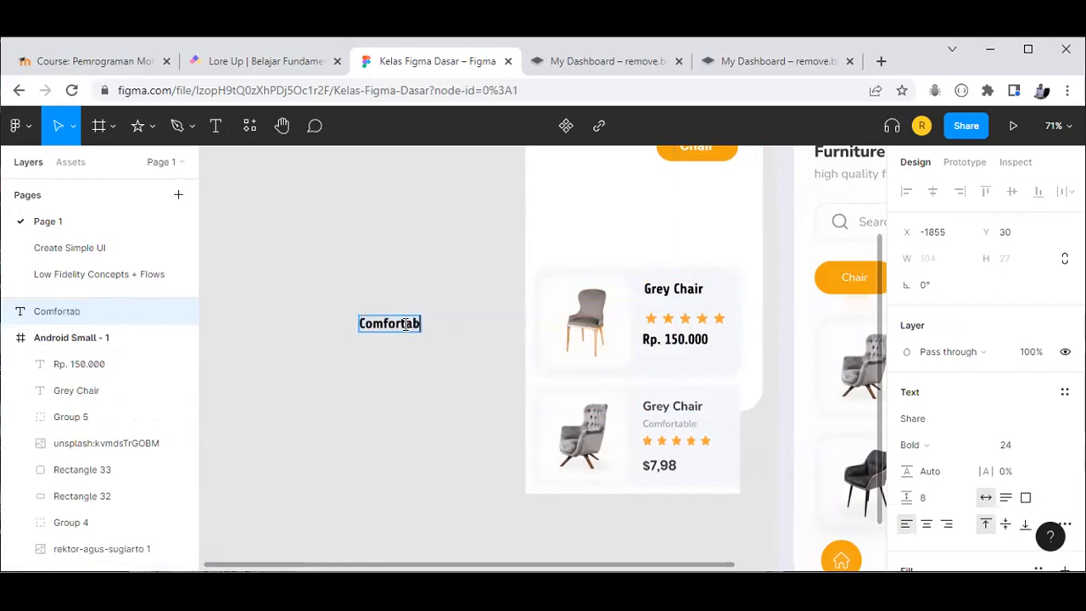
{"action": "key", "text": "Return"}
{"action": "key", "text": "BackSpace"}
{"action": "key", "text": "Escape"}
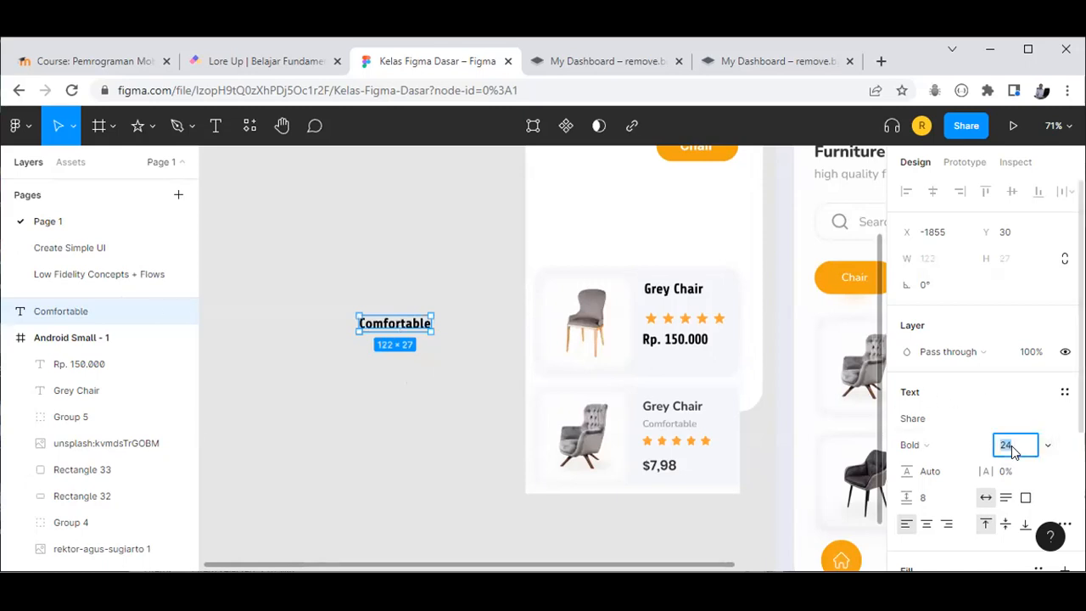
Step: Reduce Comfortable to 18-point and place it under the Grey Chair title
{"action": "key", "text": "Down"}
{"action": "key", "text": "Down"}
{"action": "key", "text": "Down"}
{"action": "key", "text": "Down"}
{"action": "key", "text": "Down"}
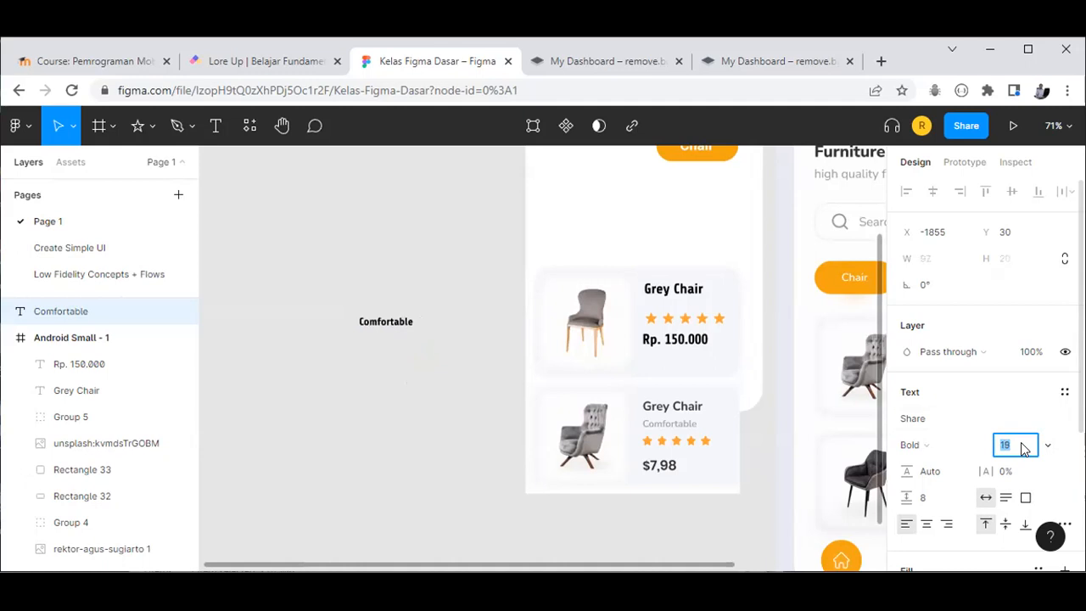
{"action": "key", "text": "Down"}
{"action": "scroll", "coordinate": [560, 349], "scroll_direction": "up", "scroll_amount": 1}
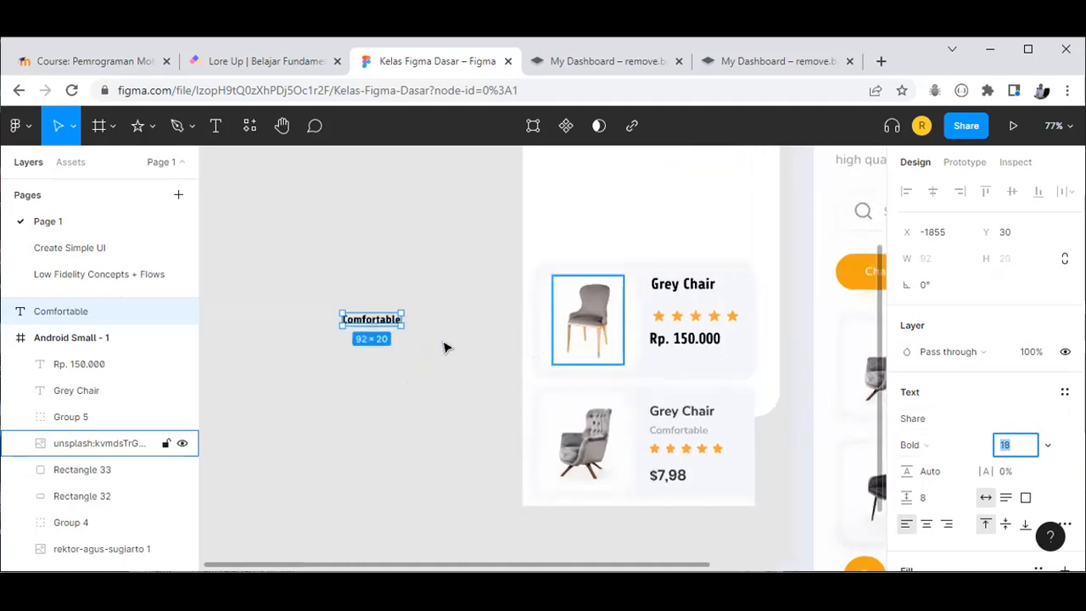
{"action": "left_click", "coordinate": [376, 324]}
{"action": "left_click_drag", "start_coordinate": [625, 318], "coordinate": [685, 304]}
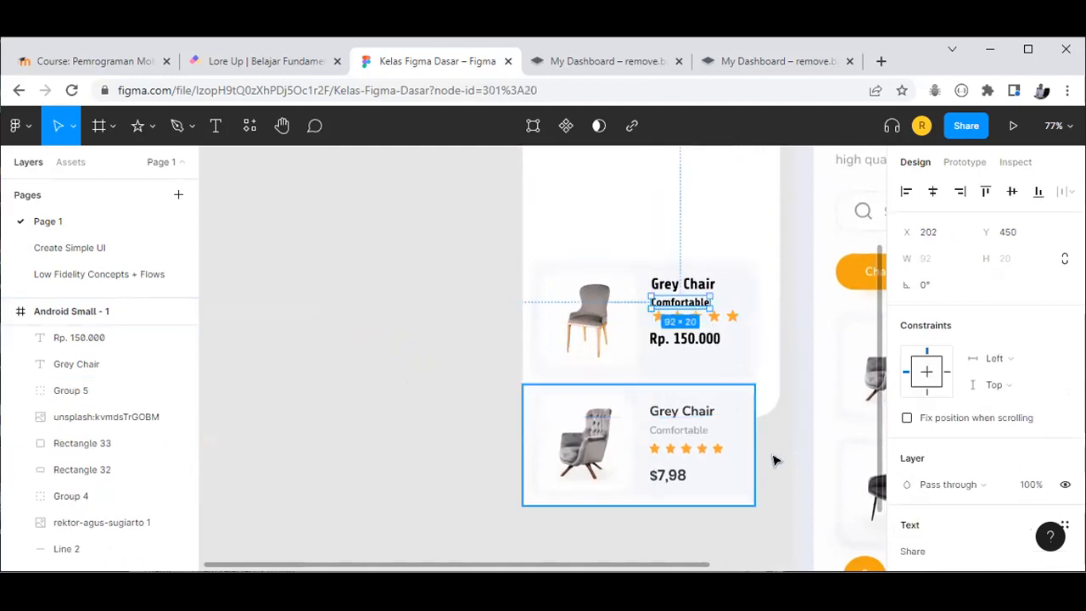
Step: Shift the Rp. 150.000 price and star rating down below the subtitle
{"action": "left_click", "coordinate": [741, 378]}
{"action": "left_click_drag", "start_coordinate": [694, 342], "coordinate": [686, 312]}
{"action": "left_click", "coordinate": [678, 324]}
{"action": "left_click", "coordinate": [682, 304]}
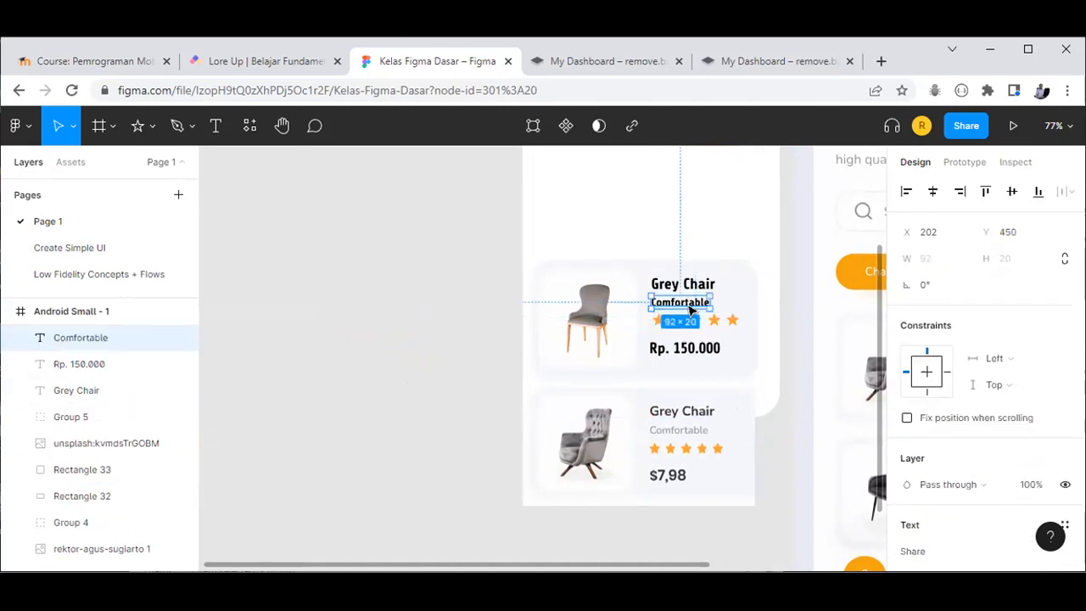
Step: Recolour the Comfortable subtitle to grey 929292
{"action": "scroll", "coordinate": [938, 458], "scroll_direction": "down", "scroll_amount": 3}
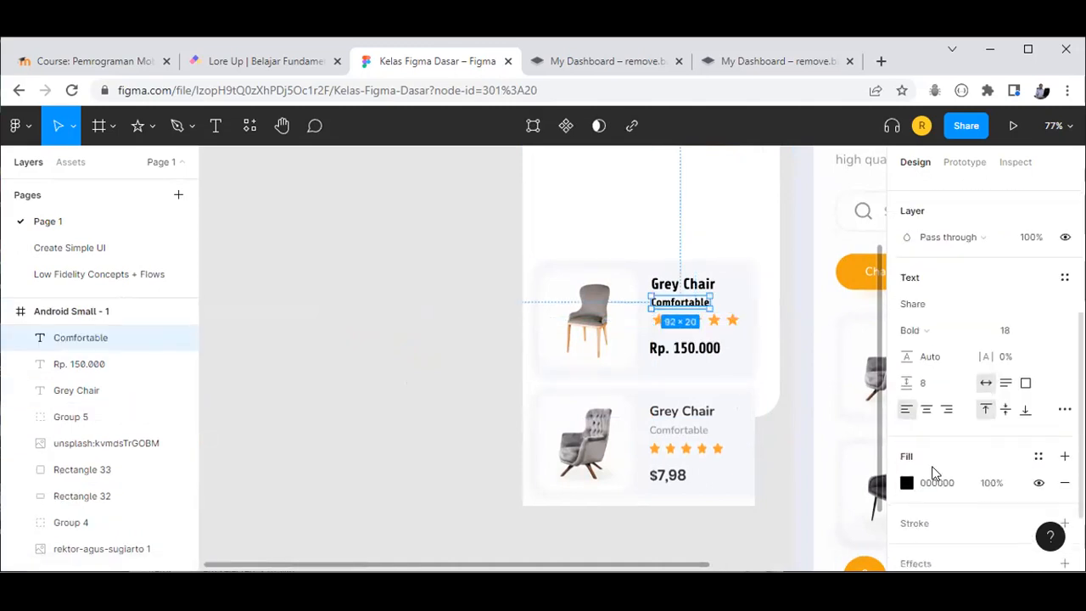
{"action": "left_click", "coordinate": [906, 483]}
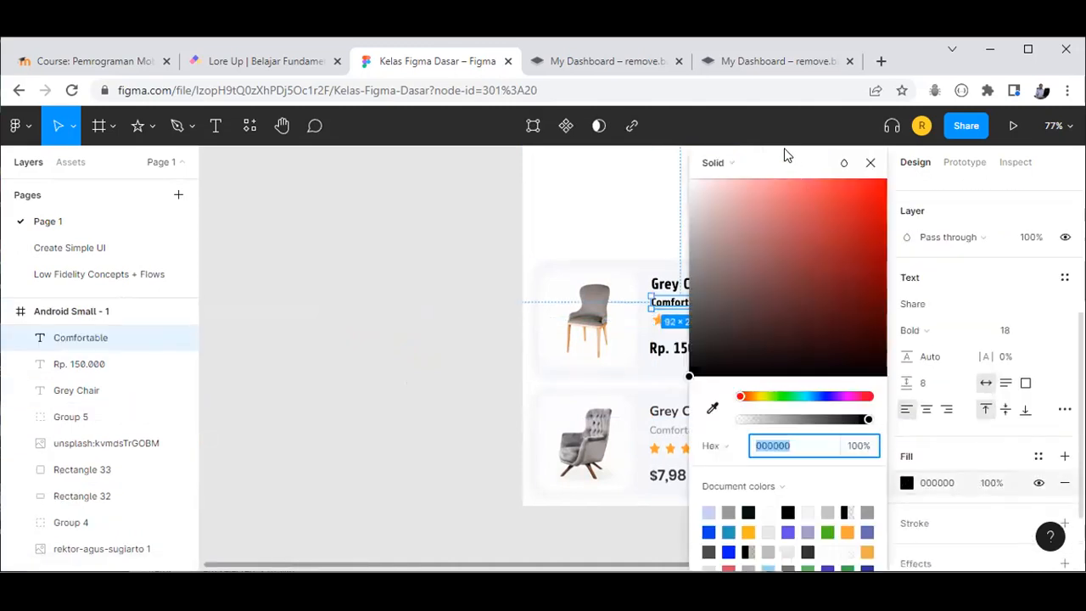
{"action": "left_click_drag", "start_coordinate": [869, 171], "coordinate": [906, 177]}
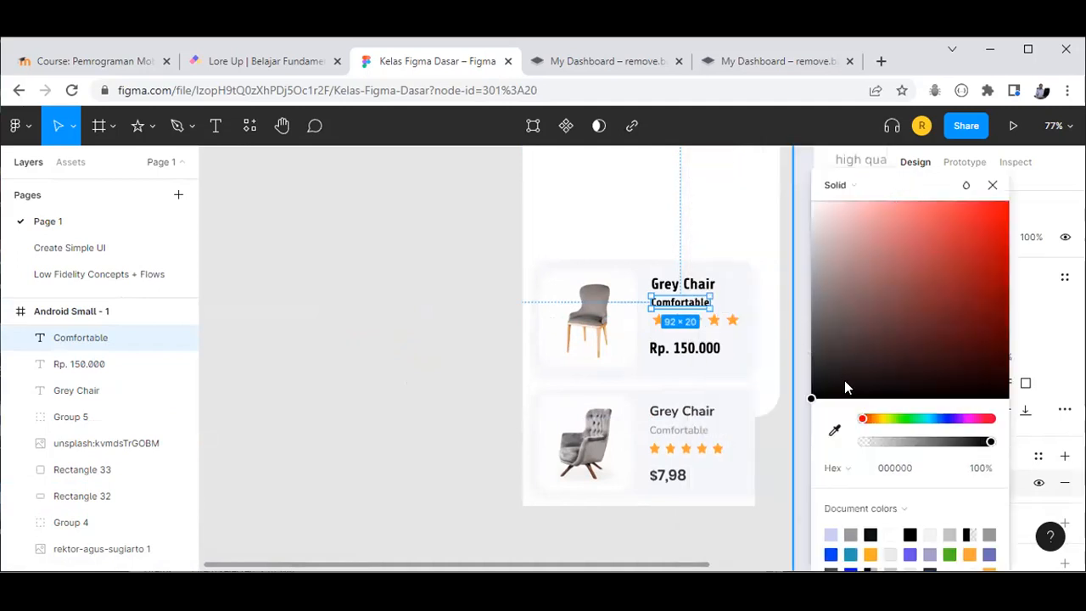
{"action": "left_click_drag", "start_coordinate": [827, 331], "coordinate": [808, 258]}
{"action": "left_click_drag", "start_coordinate": [801, 352], "coordinate": [761, 297]}
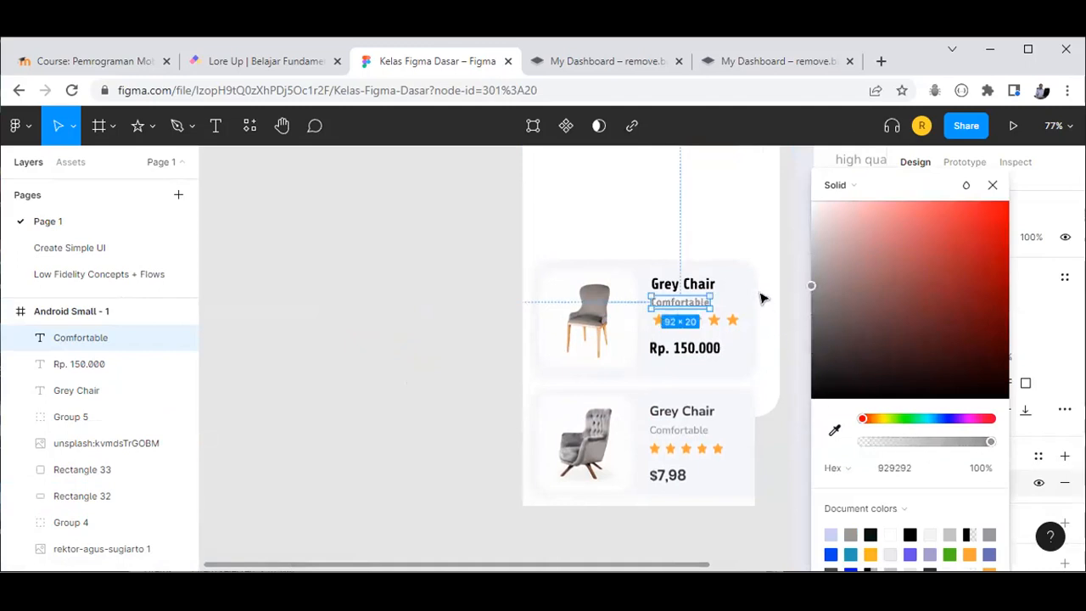
{"action": "left_click", "coordinate": [992, 185]}
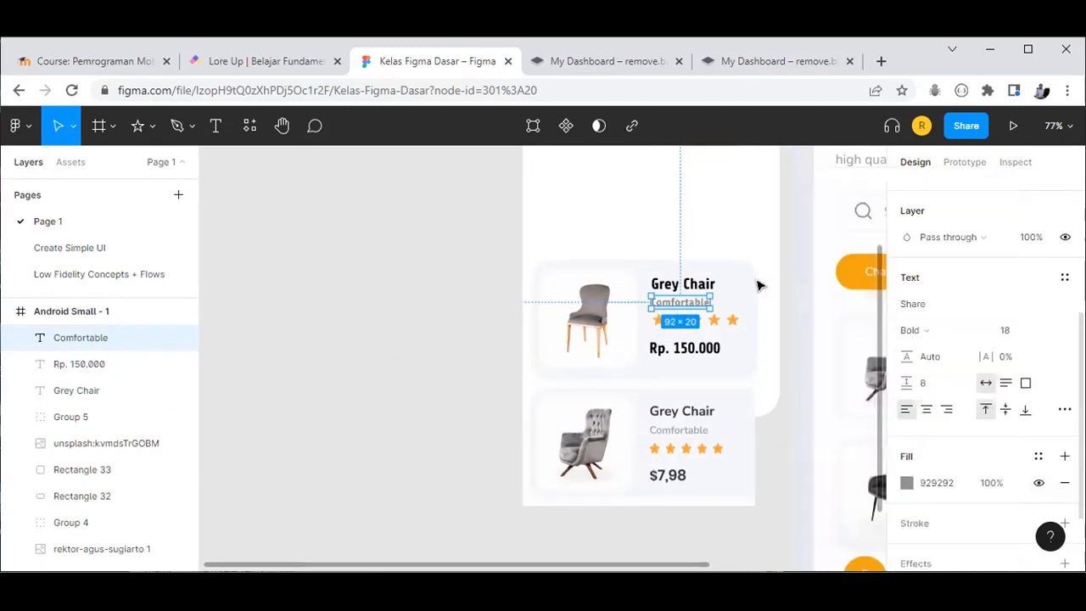
Step: Recolour the Rp. 150.000 price to dark grey 4E4E4E
{"action": "left_click", "coordinate": [707, 343]}
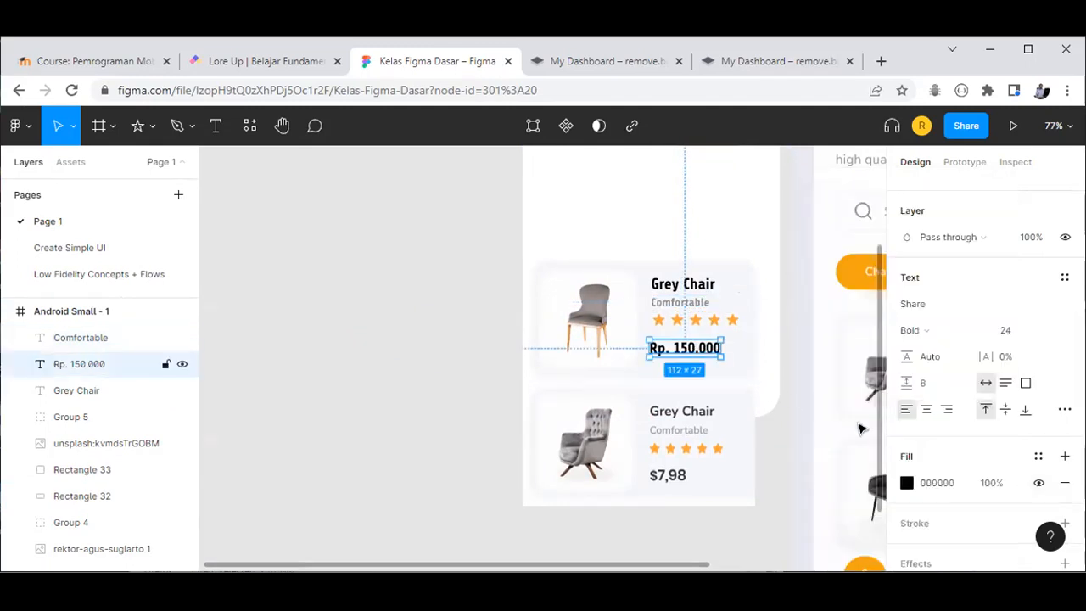
{"action": "left_click", "coordinate": [906, 489]}
{"action": "left_click_drag", "start_coordinate": [785, 164], "coordinate": [855, 181]}
{"action": "left_click_drag", "start_coordinate": [798, 320], "coordinate": [746, 339]}
{"action": "left_click", "coordinate": [930, 466]}
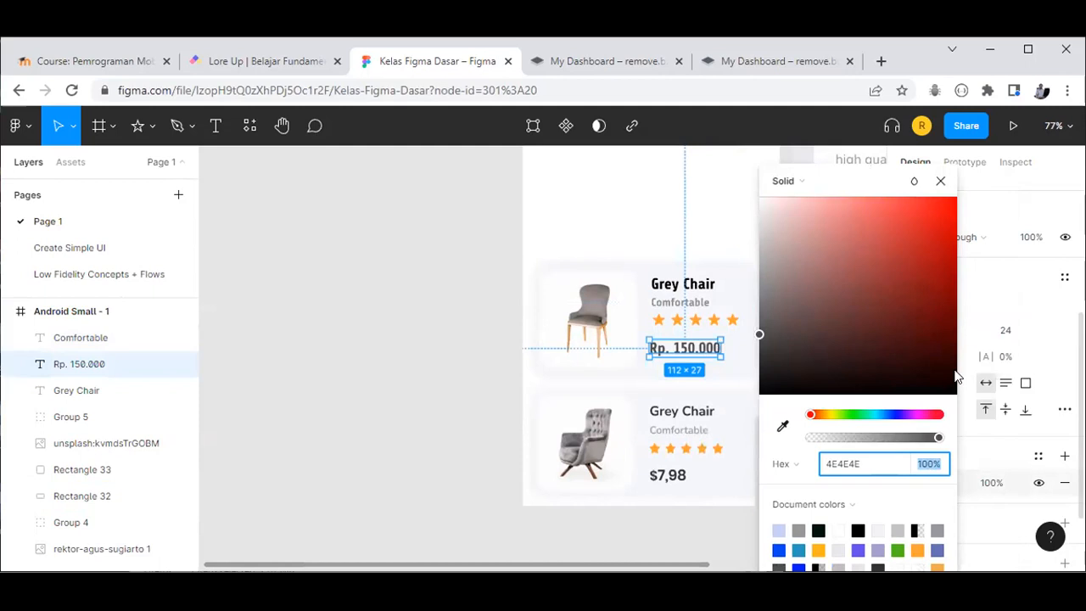
{"action": "left_click", "coordinate": [936, 185]}
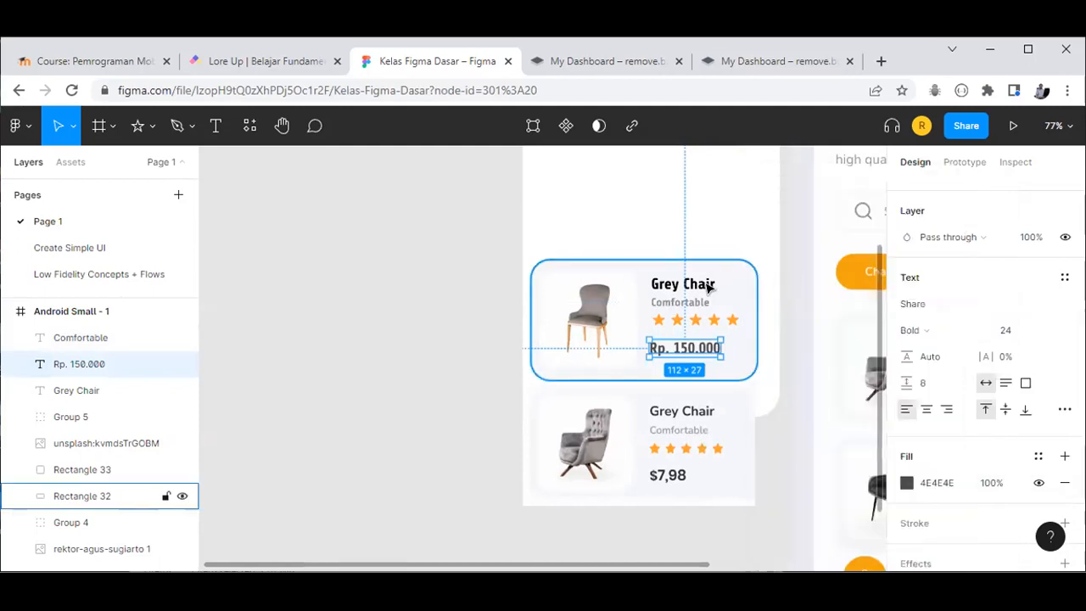
{"action": "left_click", "coordinate": [699, 287]}
{"action": "scroll", "coordinate": [1035, 417], "scroll_direction": "down", "scroll_amount": 2}
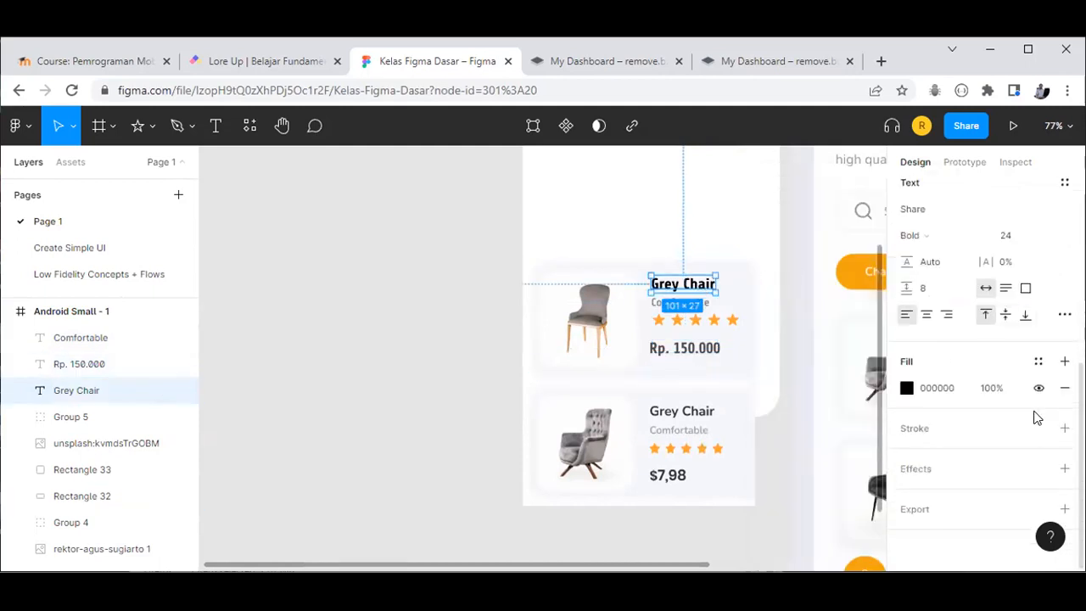
{"action": "left_click", "coordinate": [987, 388]}
{"action": "type", "text": "70"}
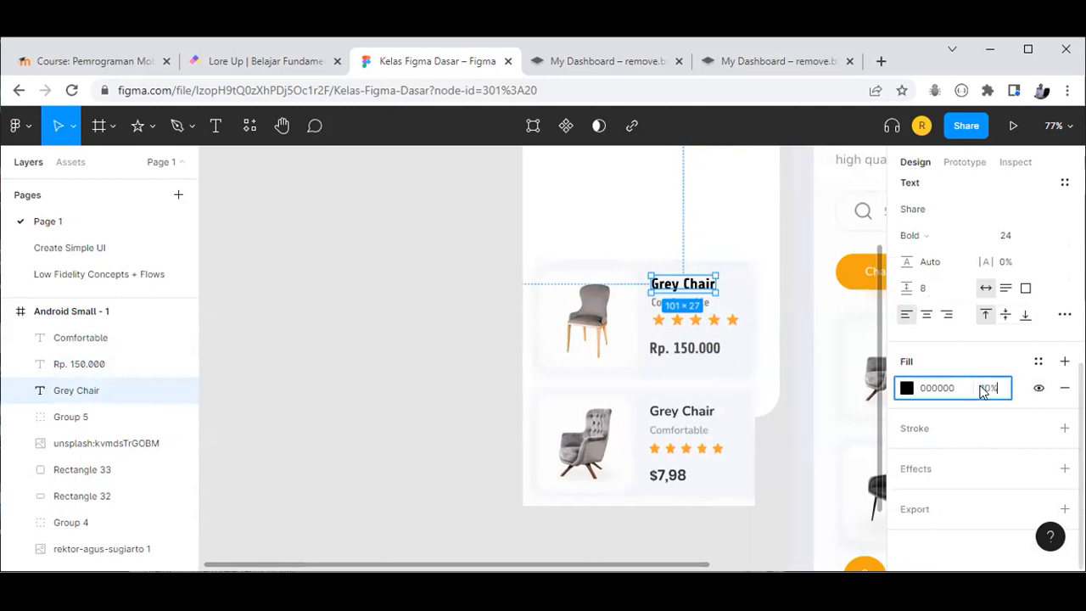
{"action": "key", "text": "Return"}
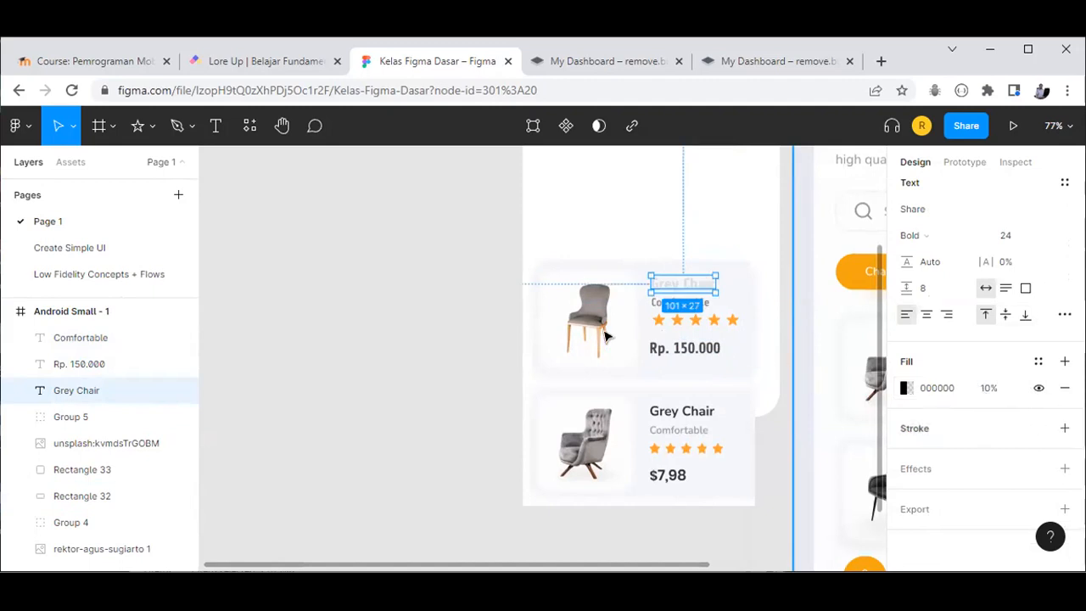
{"action": "key", "text": "Escape"}
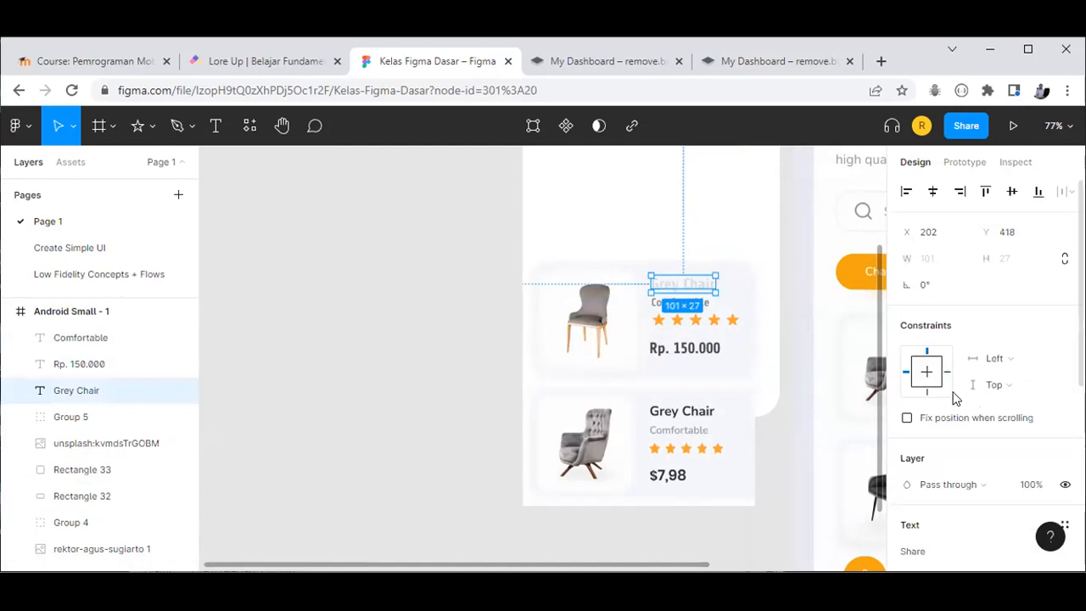
{"action": "scroll", "coordinate": [972, 445], "scroll_direction": "down", "scroll_amount": 5}
{"action": "left_click", "coordinate": [990, 405]}
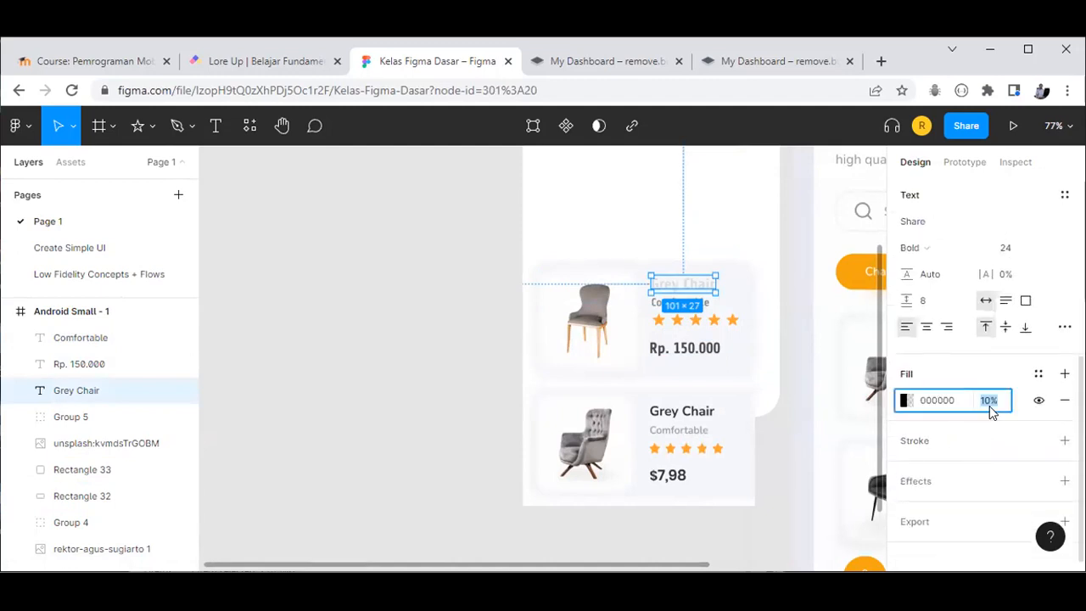
{"action": "type", "text": "100"}
{"action": "key", "text": "Return"}
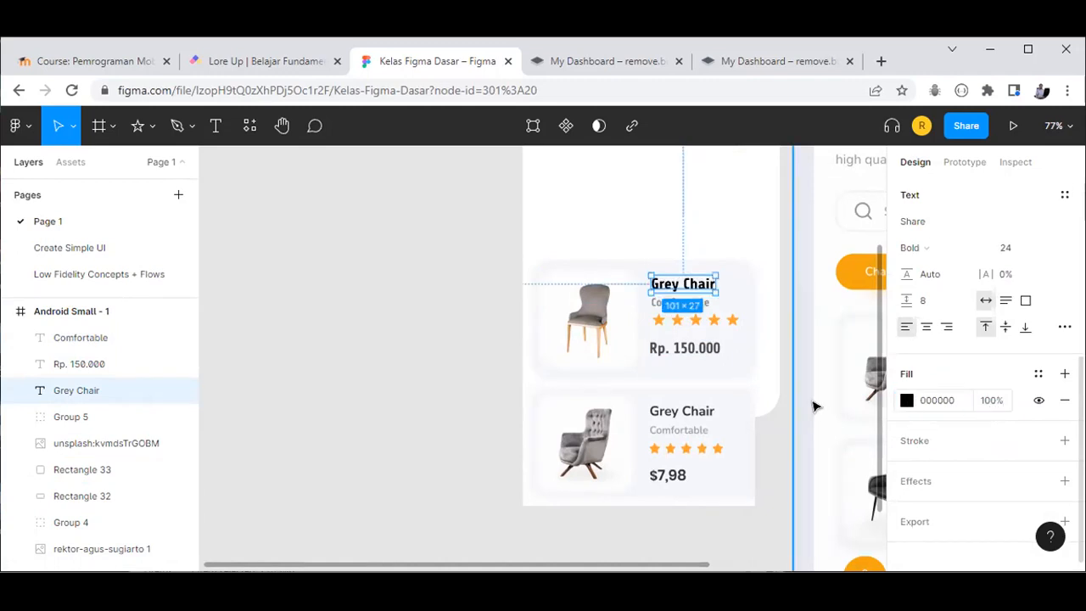
{"action": "left_click", "coordinate": [456, 272]}
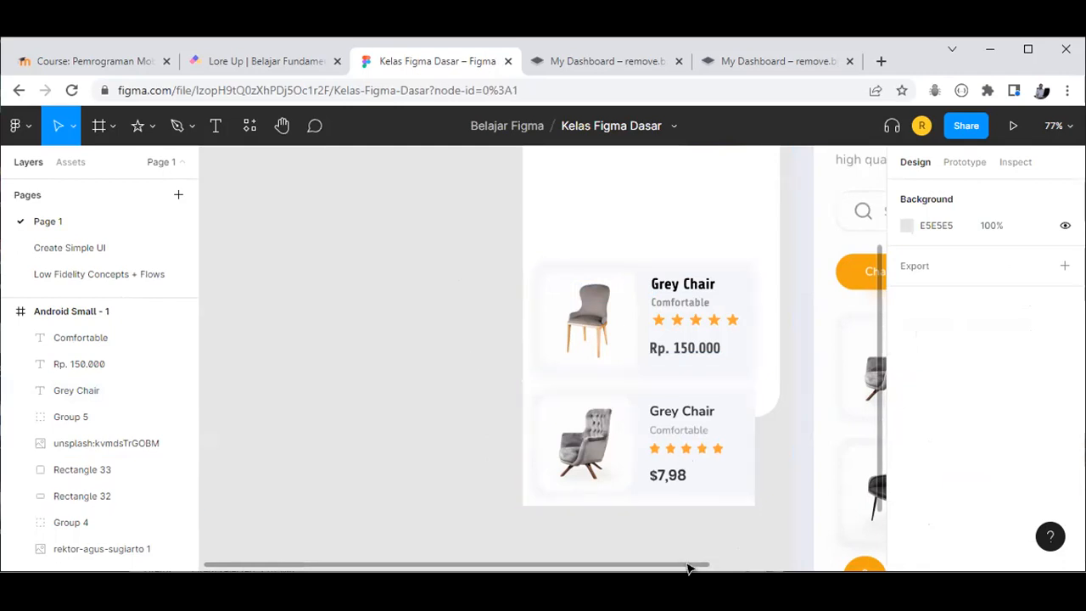
Step: Select all layers of the Grey Chair card and group them as Group 6
{"action": "left_click_drag", "start_coordinate": [693, 568], "coordinate": [828, 560]}
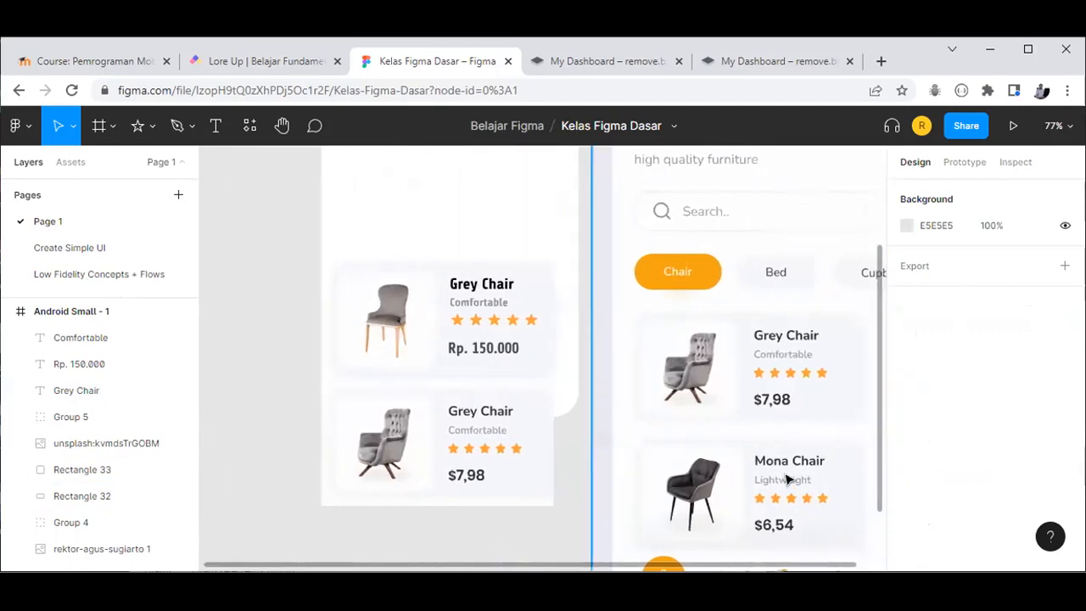
{"action": "scroll", "coordinate": [785, 481], "scroll_direction": "down", "scroll_amount": 1}
{"action": "scroll", "coordinate": [789, 503], "scroll_direction": "up", "scroll_amount": 1}
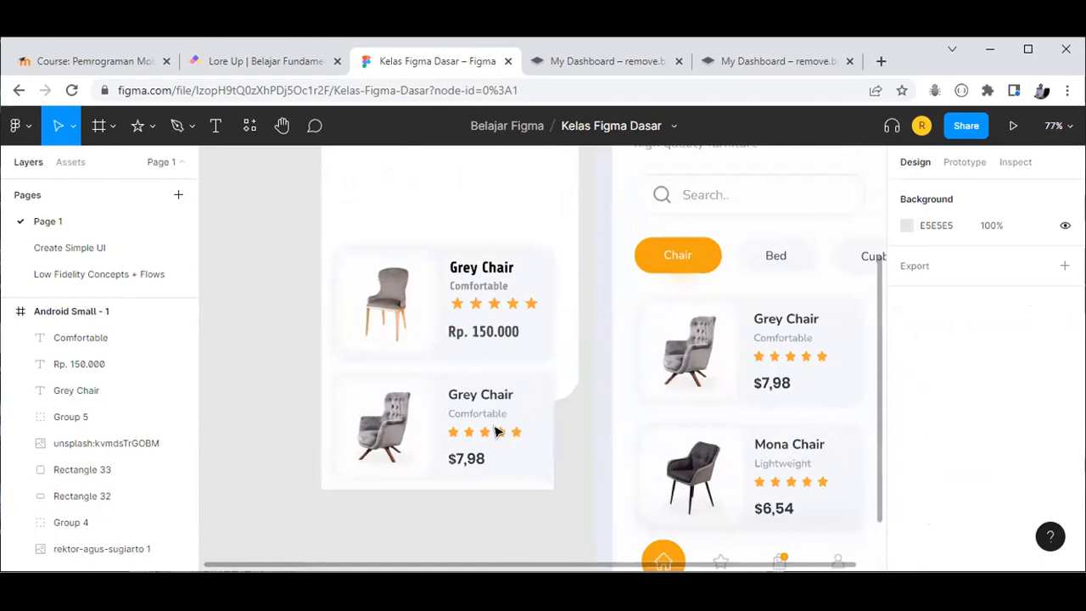
{"action": "left_click_drag", "start_coordinate": [520, 461], "coordinate": [526, 516]}
{"action": "scroll", "coordinate": [500, 436], "scroll_direction": "down", "scroll_amount": 1}
{"action": "left_click_drag", "start_coordinate": [499, 437], "coordinate": [431, 249]}
{"action": "left_click_drag", "start_coordinate": [329, 202], "coordinate": [560, 338]}
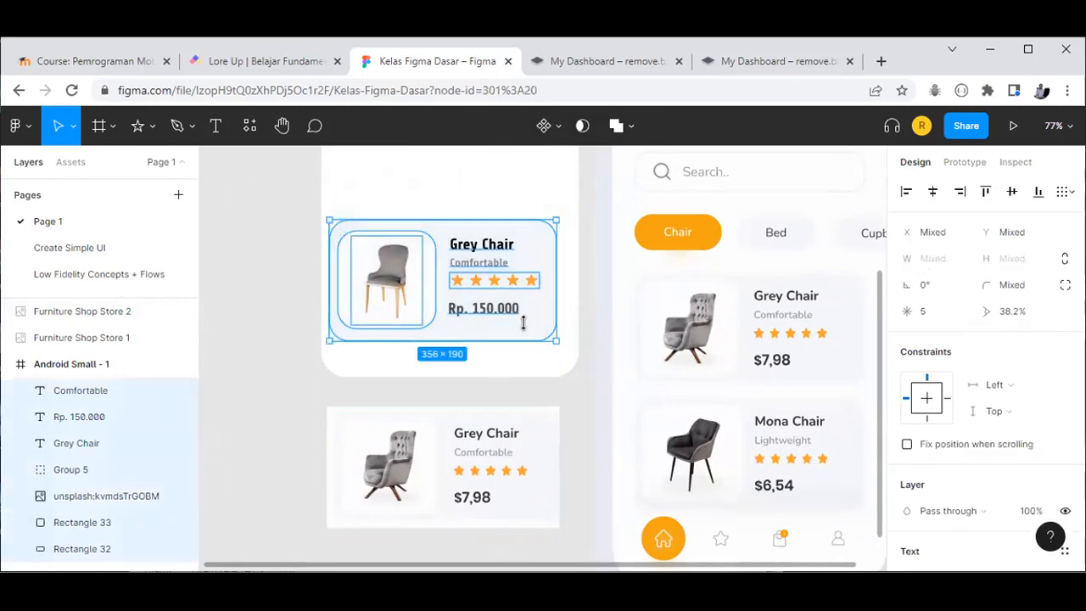
{"action": "key", "text": "ctrl+g"}
Step: Move the grouped card out of the phone frame onto empty canvas at left
{"action": "left_click_drag", "start_coordinate": [459, 263], "coordinate": [510, 549]}
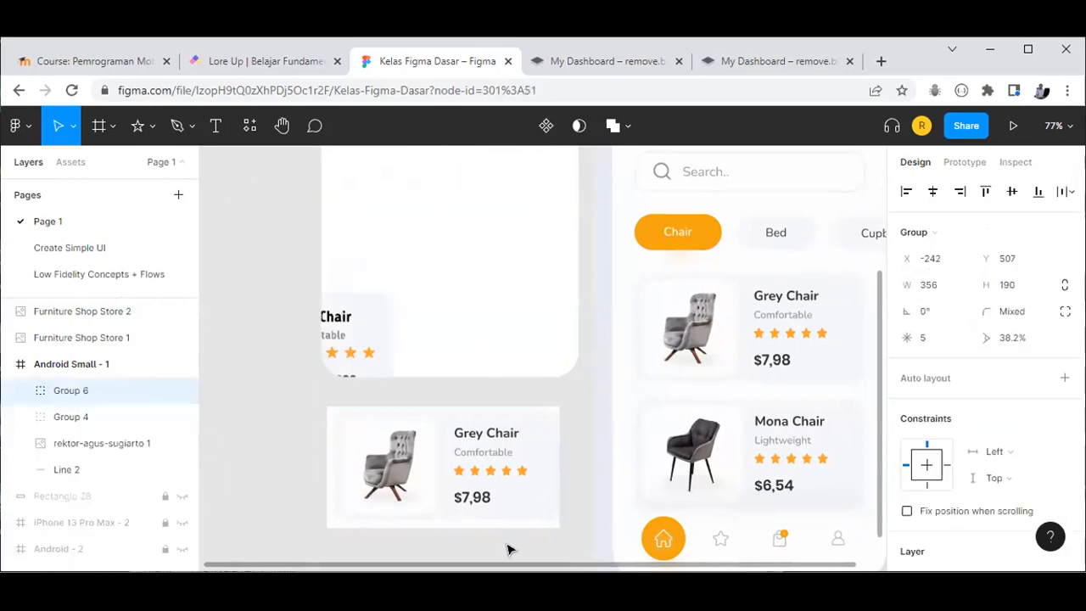
{"action": "scroll", "coordinate": [506, 555], "scroll_direction": "down", "scroll_amount": 1}
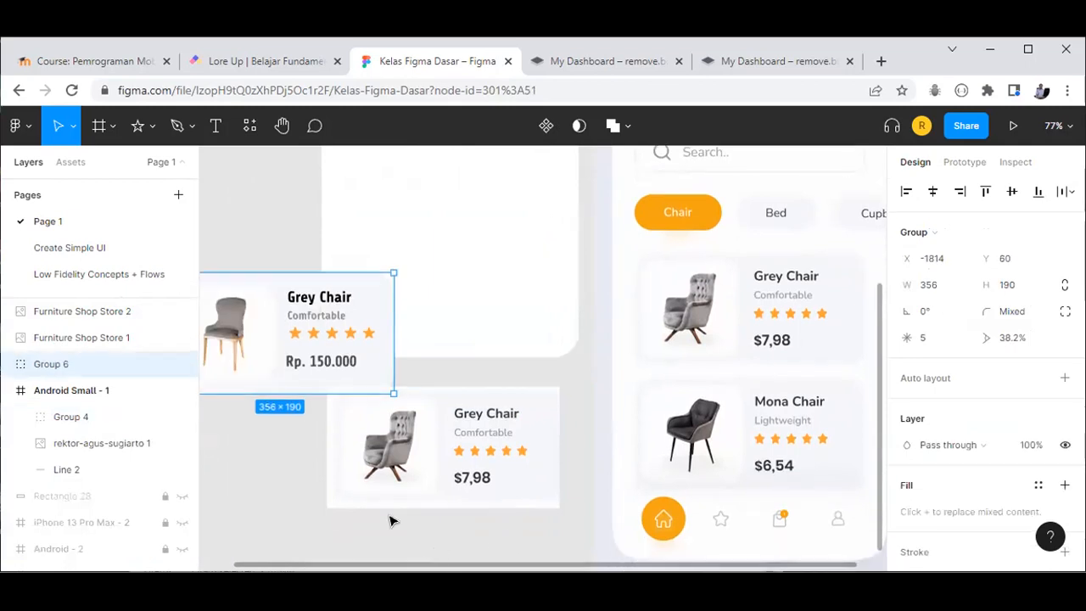
{"action": "scroll", "coordinate": [382, 519], "scroll_direction": "down", "scroll_amount": 3}
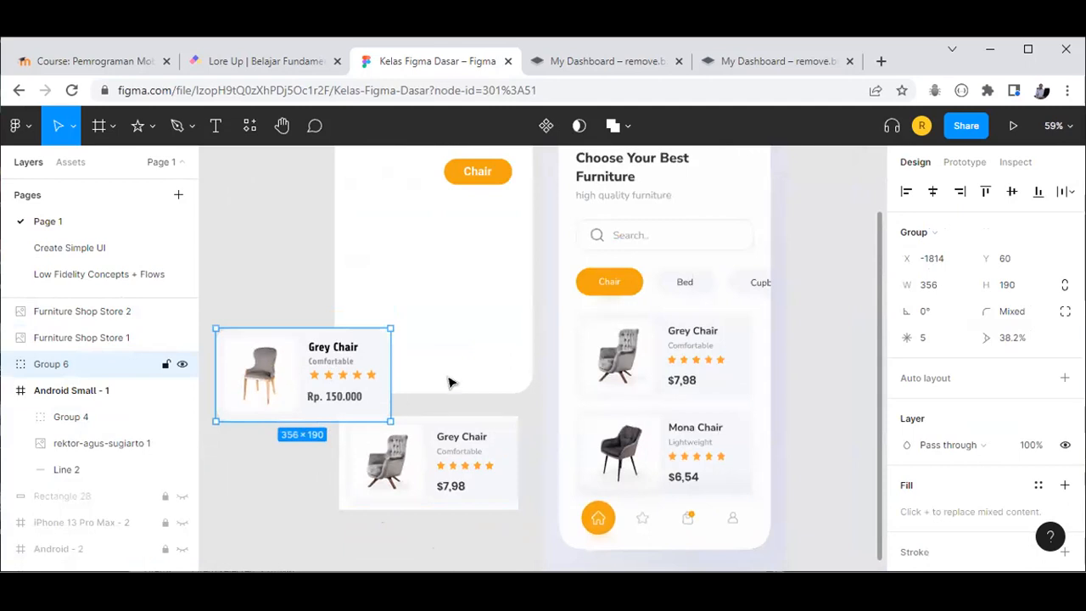
{"action": "scroll", "coordinate": [492, 382], "scroll_direction": "down", "scroll_amount": 1}
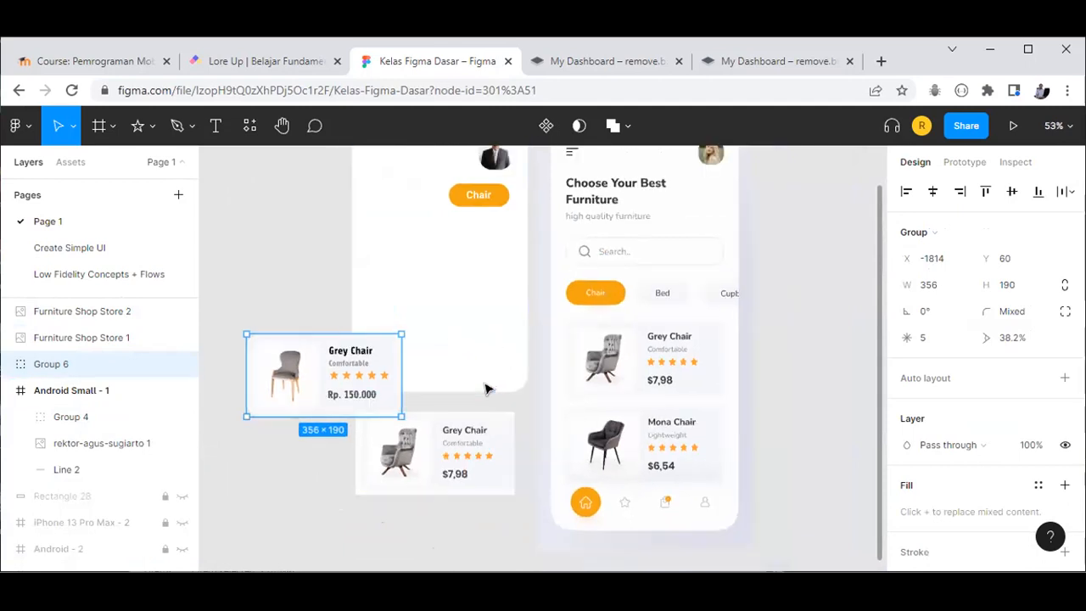
{"action": "key", "text": "shift+1"}
{"action": "left_click_drag", "start_coordinate": [374, 386], "coordinate": [291, 264]}
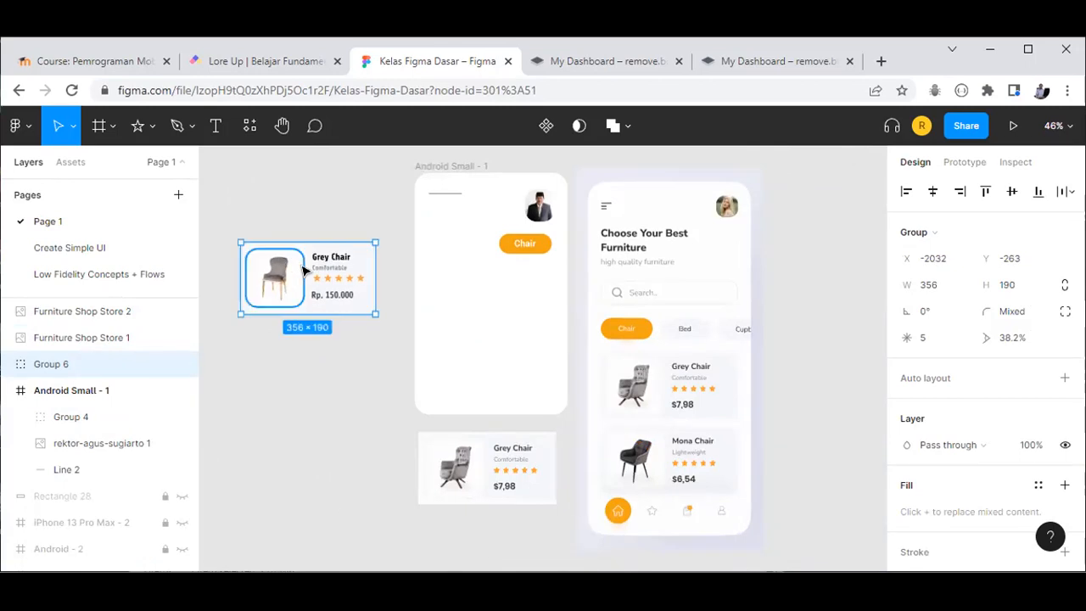
Step: Duplicate the card directly below the original as Group 7
{"action": "scroll", "coordinate": [303, 294], "scroll_direction": "up", "scroll_amount": 3}
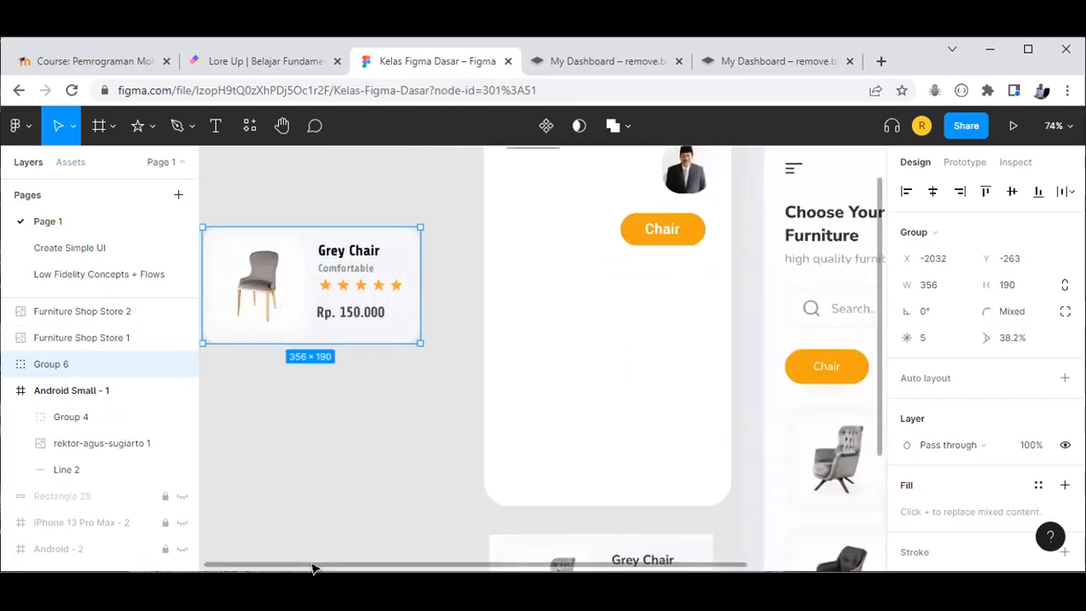
{"action": "left_click_drag", "start_coordinate": [313, 564], "coordinate": [285, 564]}
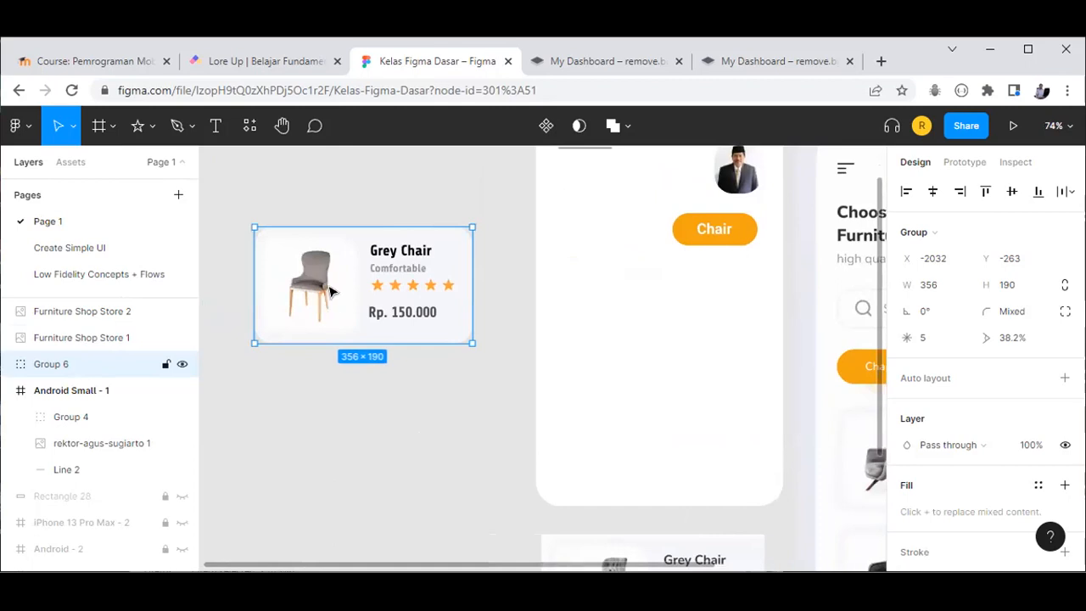
{"action": "left_click_drag", "start_coordinate": [331, 264], "coordinate": [331, 393], "text": "alt"}
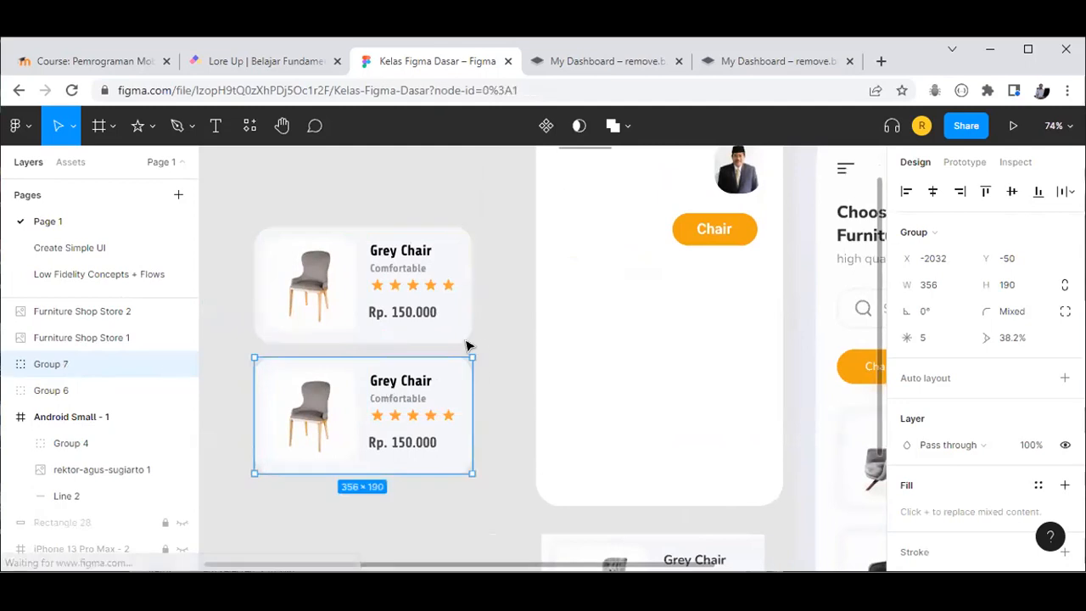
Step: Delete the chair photo from inside the second card group
{"action": "left_click", "coordinate": [468, 345]}
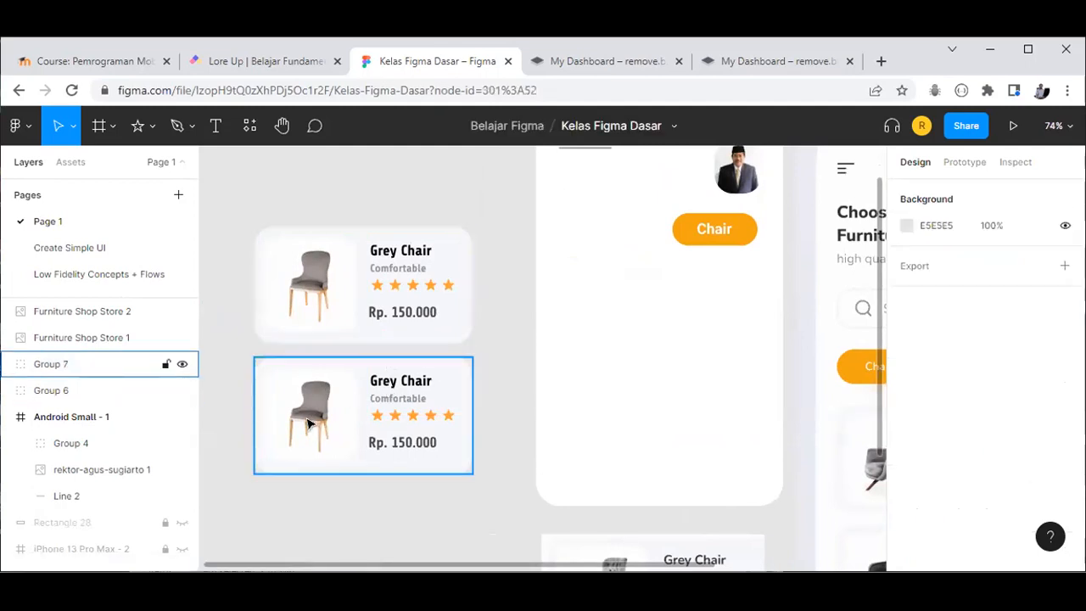
{"action": "left_click", "coordinate": [310, 421]}
{"action": "right_click", "coordinate": [309, 422]}
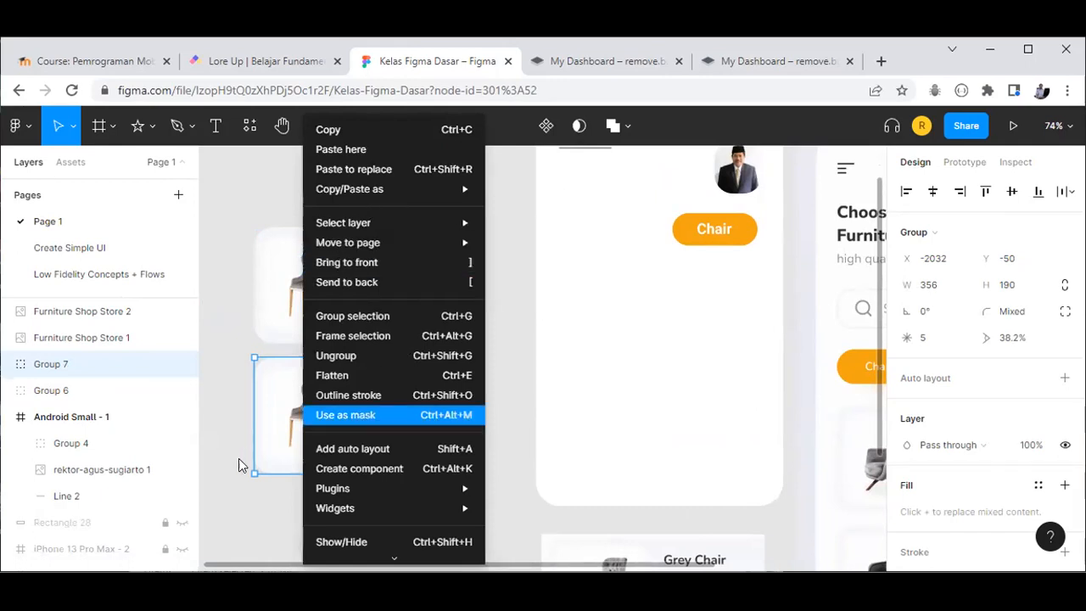
{"action": "left_click", "coordinate": [298, 427]}
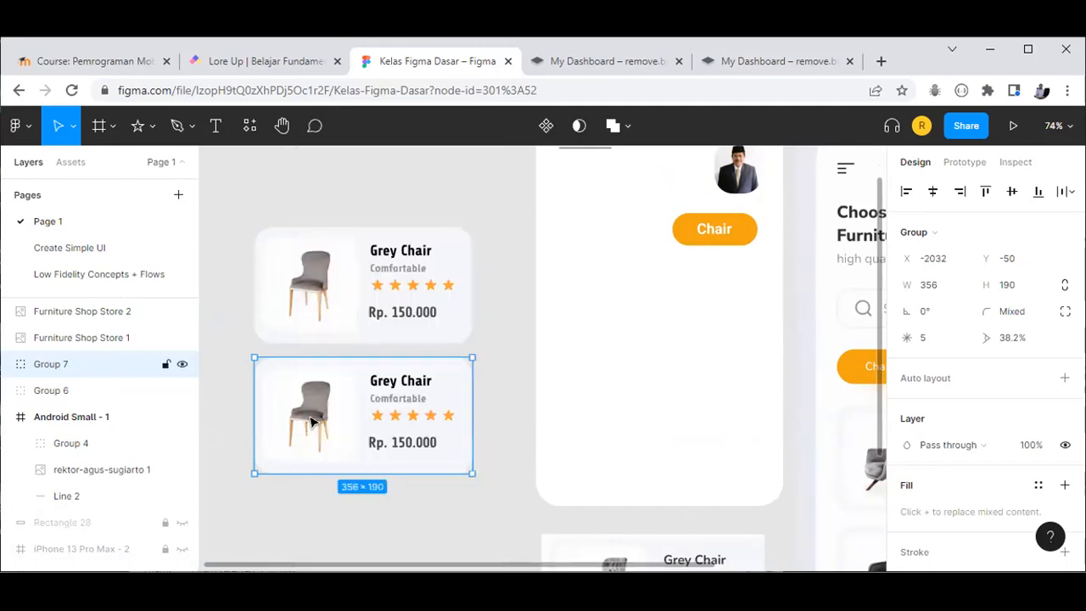
{"action": "key", "text": "Return"}
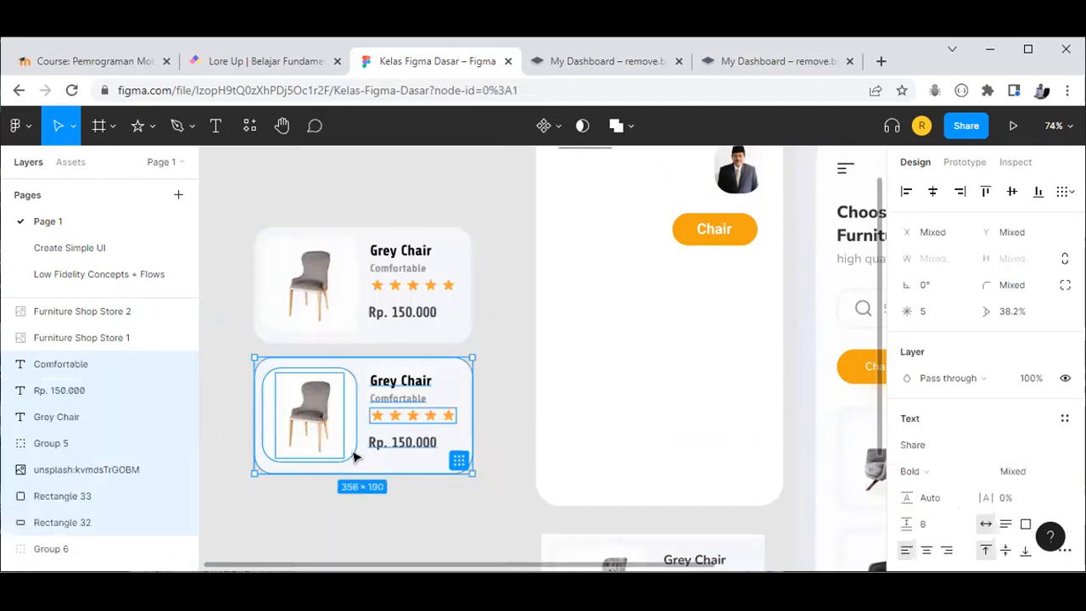
{"action": "left_click", "coordinate": [315, 415]}
{"action": "left_click", "coordinate": [319, 415]}
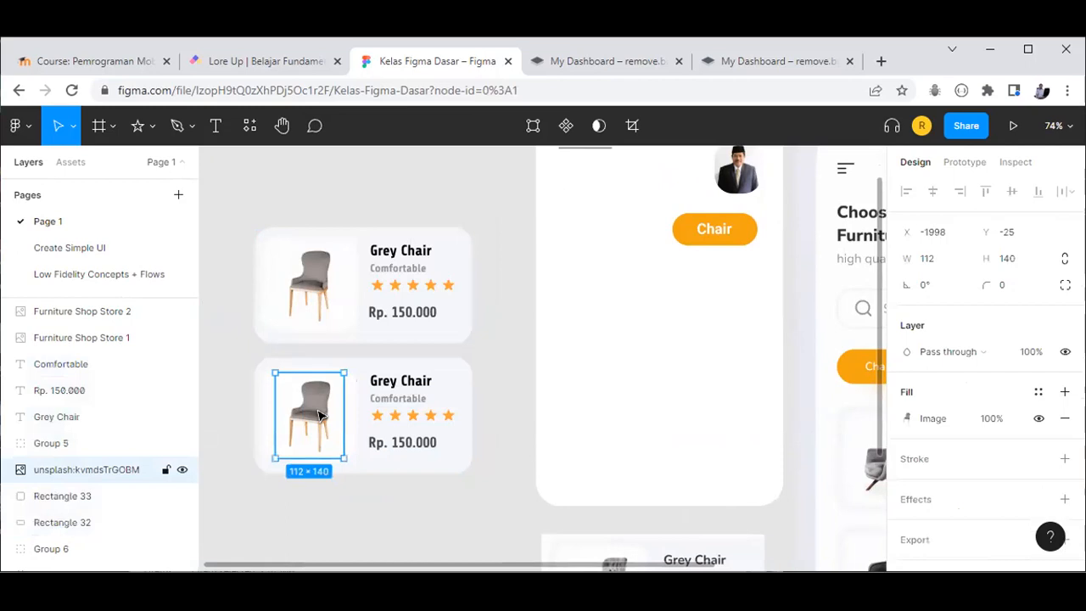
{"action": "key", "text": "Delete"}
Step: Delete the extra Furniture Shop Store 2 Grey Chair mockup image
{"action": "scroll", "coordinate": [637, 492], "scroll_direction": "down", "scroll_amount": 2}
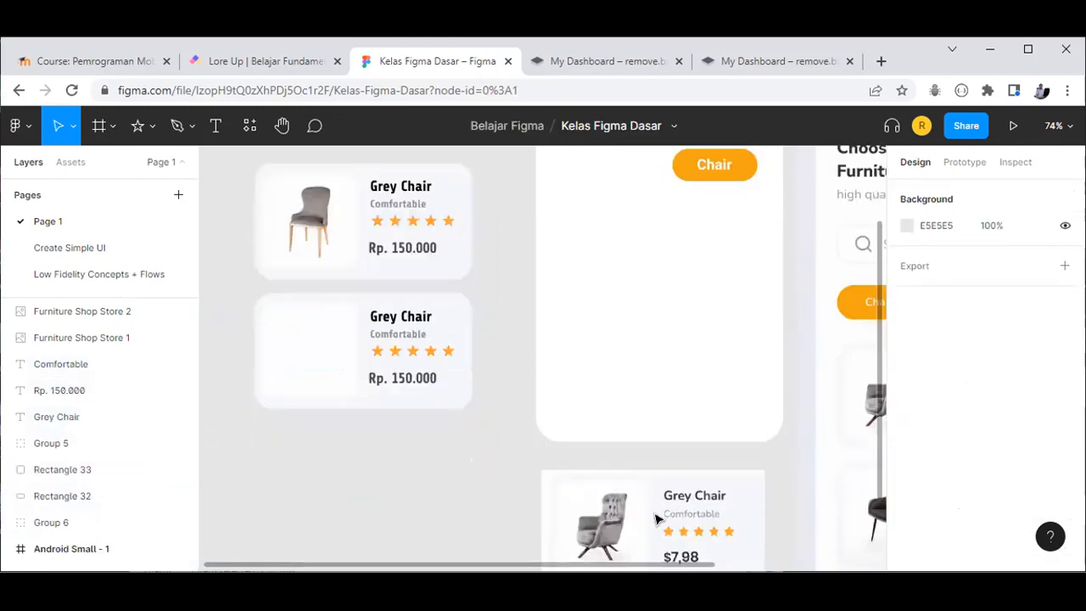
{"action": "scroll", "coordinate": [655, 517], "scroll_direction": "down", "scroll_amount": 2}
{"action": "scroll", "coordinate": [683, 560], "scroll_direction": "up", "scroll_amount": 2}
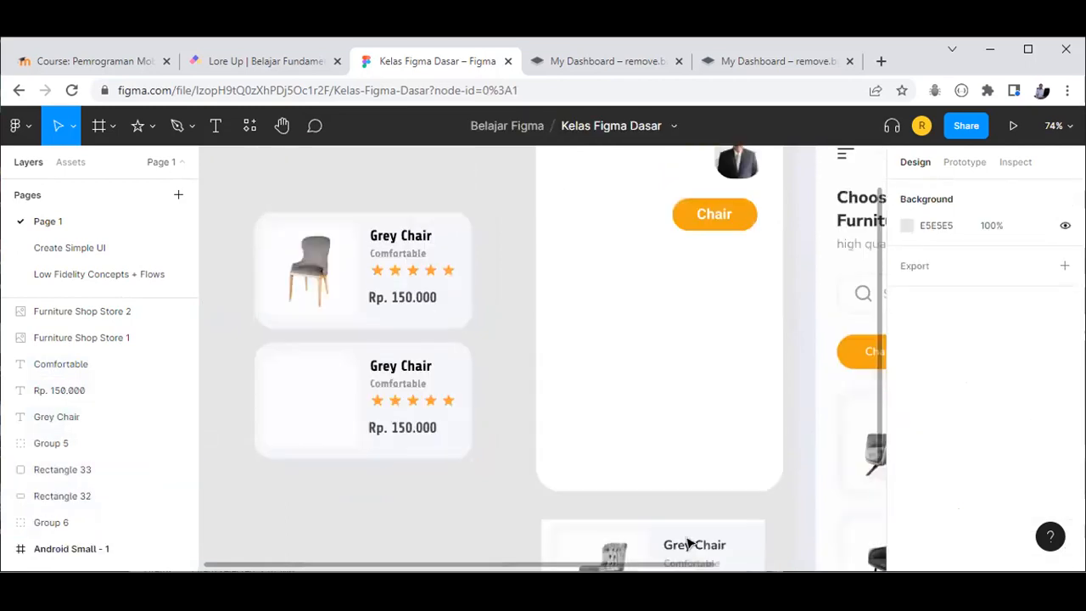
{"action": "left_click", "coordinate": [689, 543]}
{"action": "key", "text": "Delete"}
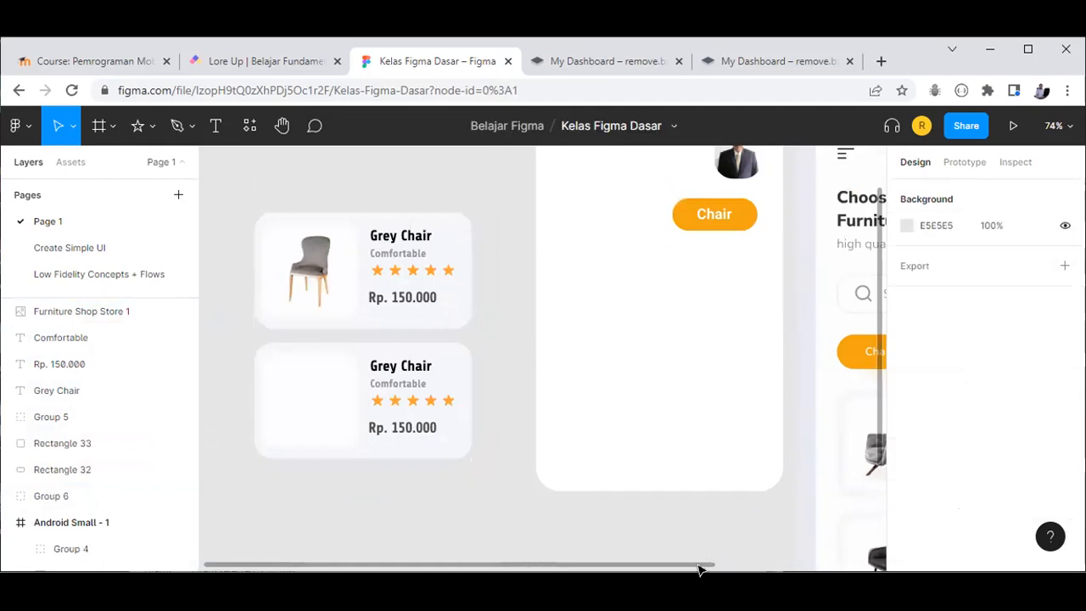
{"action": "scroll", "coordinate": [717, 570], "scroll_direction": "right", "scroll_amount": 1}
{"action": "scroll", "coordinate": [834, 520], "scroll_direction": "right", "scroll_amount": 3}
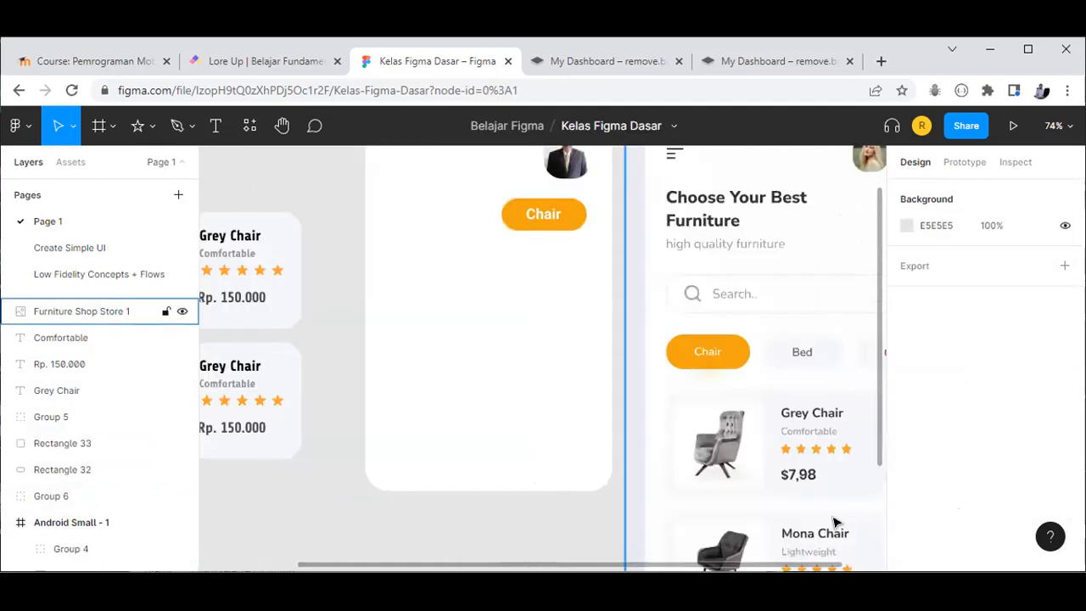
{"action": "scroll", "coordinate": [593, 524], "scroll_direction": "up", "scroll_amount": 1}
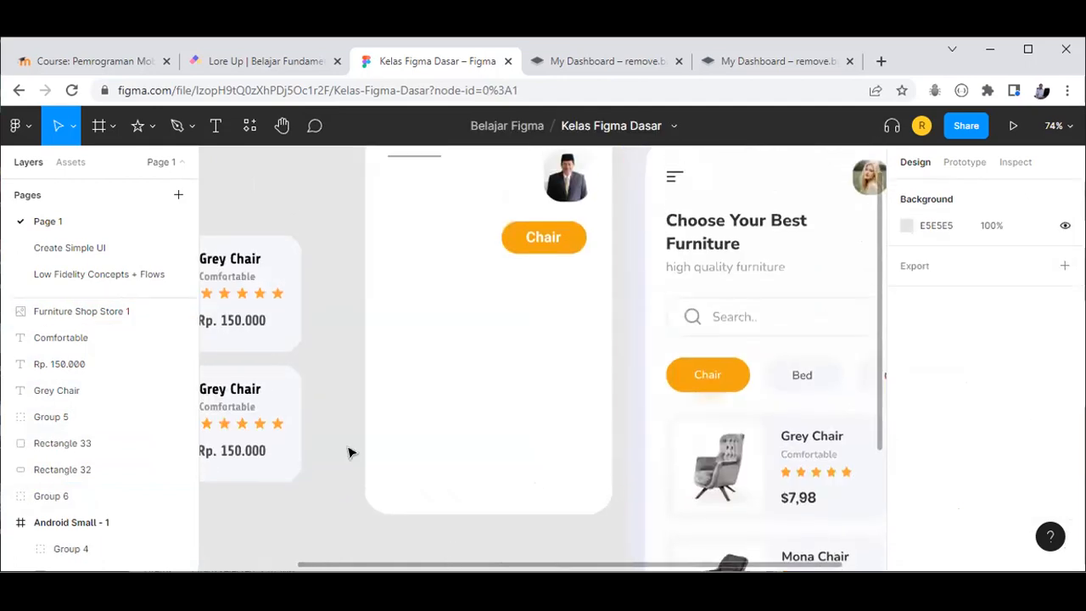
{"action": "scroll", "coordinate": [368, 390], "scroll_direction": "left", "scroll_amount": 3}
{"action": "left_click", "coordinate": [370, 391]}
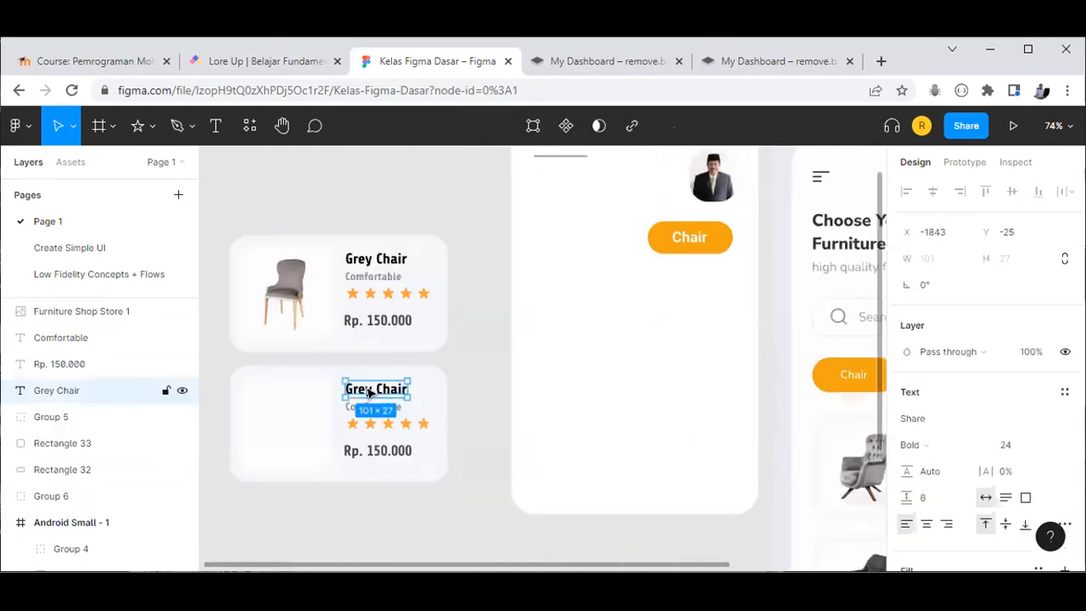
Step: Rename the second card's title from Grey Chair to 'Mona Chair'
{"action": "double_click", "coordinate": [368, 392]}
{"action": "left_click", "coordinate": [377, 391]}
{"action": "key", "text": "ctrl+shift+Left"}
{"action": "type", "text": "Mona"}
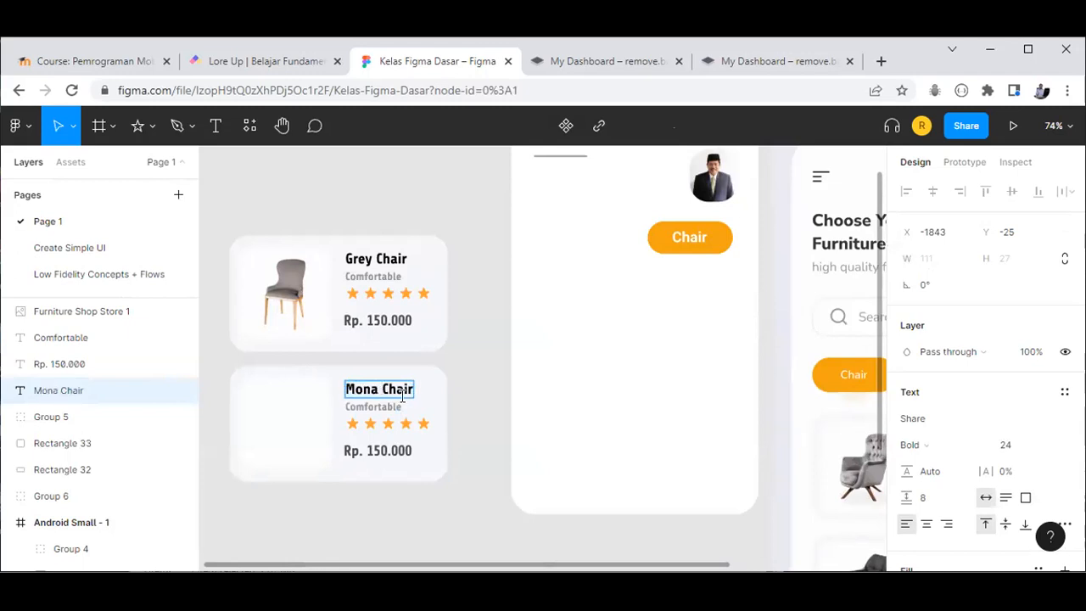
{"action": "key", "text": "Escape"}
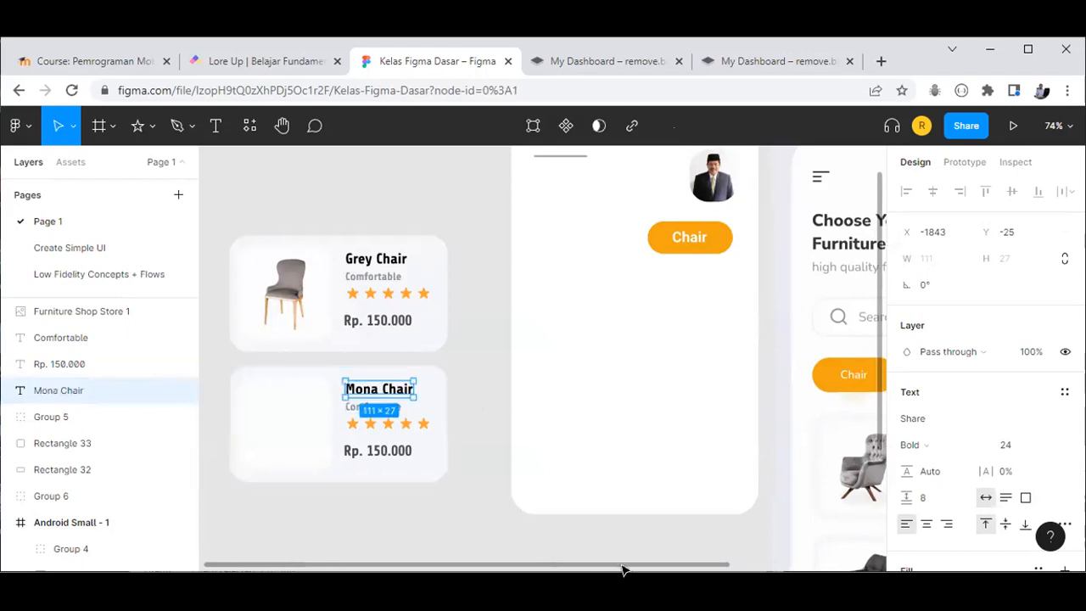
Step: Retype the second card's Comfortable subtitle as 'Light Weight'
{"action": "scroll", "coordinate": [622, 569], "scroll_direction": "right", "scroll_amount": 5}
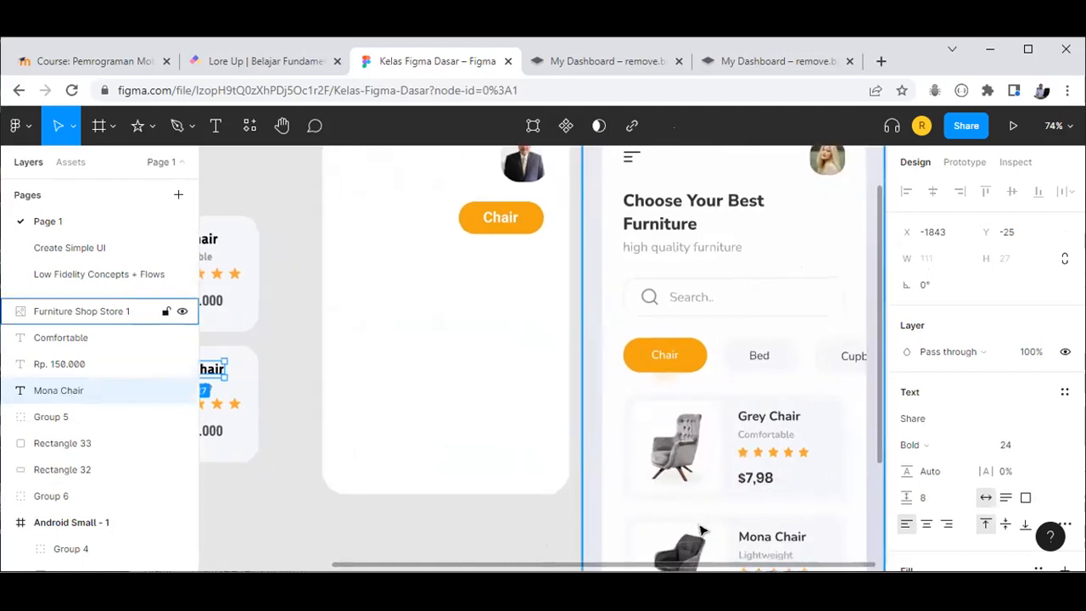
{"action": "scroll", "coordinate": [701, 531], "scroll_direction": "down", "scroll_amount": 1}
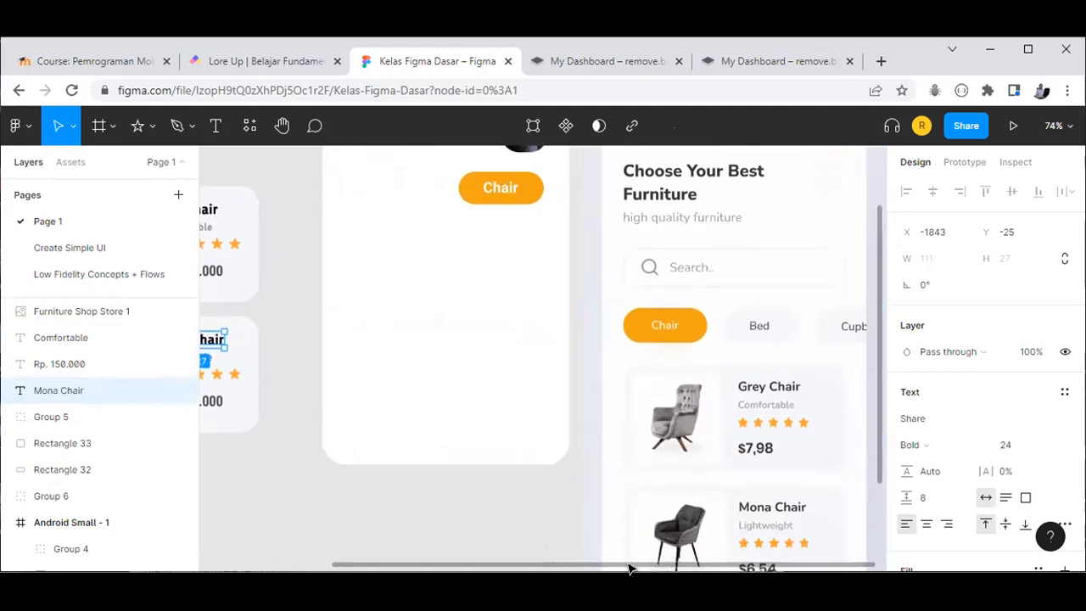
{"action": "scroll", "coordinate": [388, 560], "scroll_direction": "left", "scroll_amount": 5}
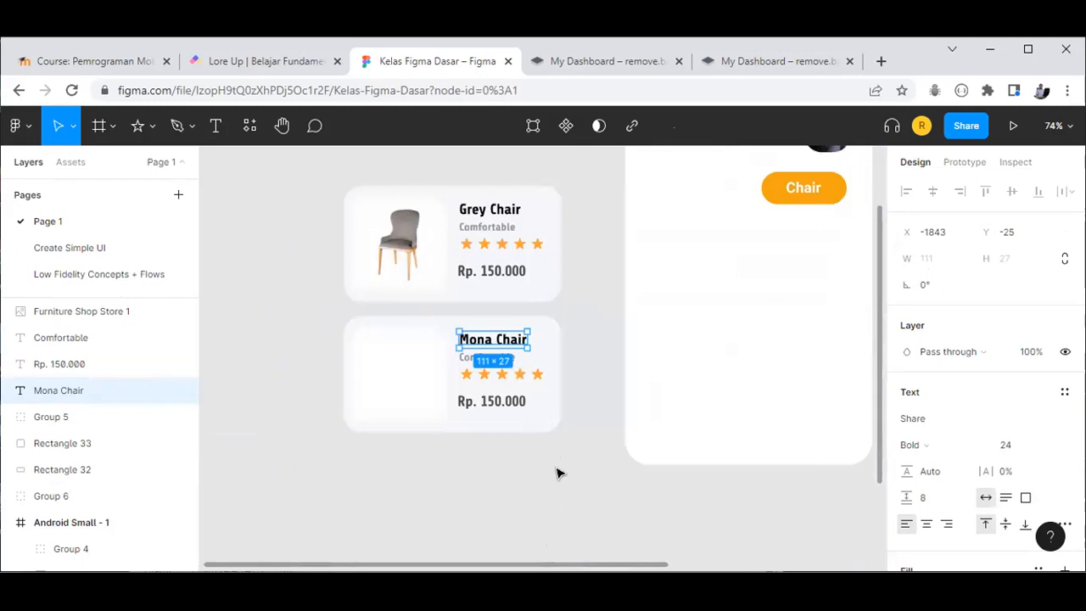
{"action": "left_click", "coordinate": [557, 473]}
{"action": "left_click", "coordinate": [484, 358]}
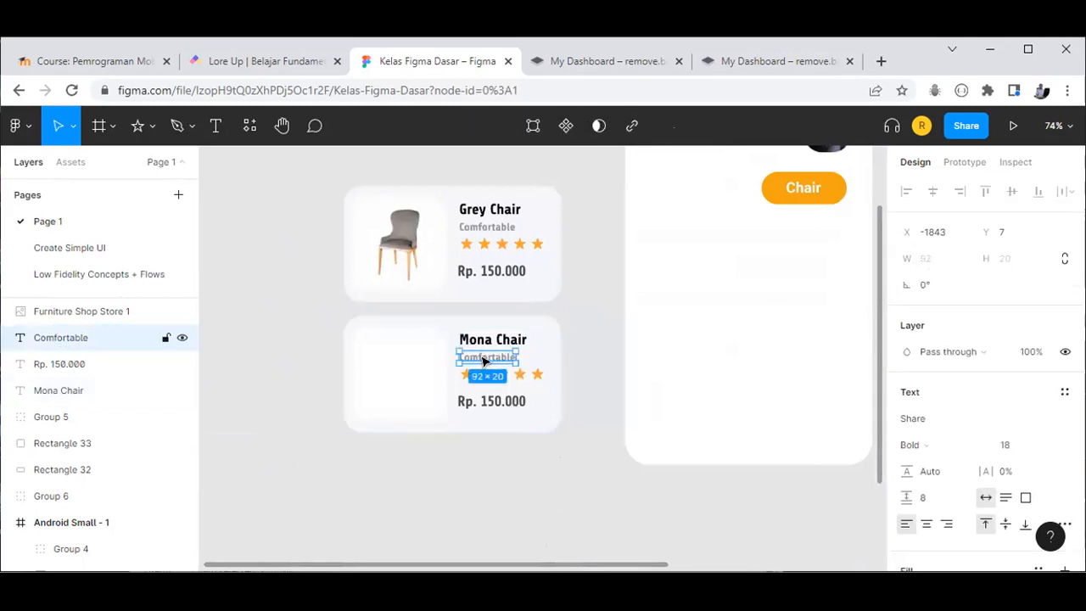
{"action": "double_click", "coordinate": [483, 354]}
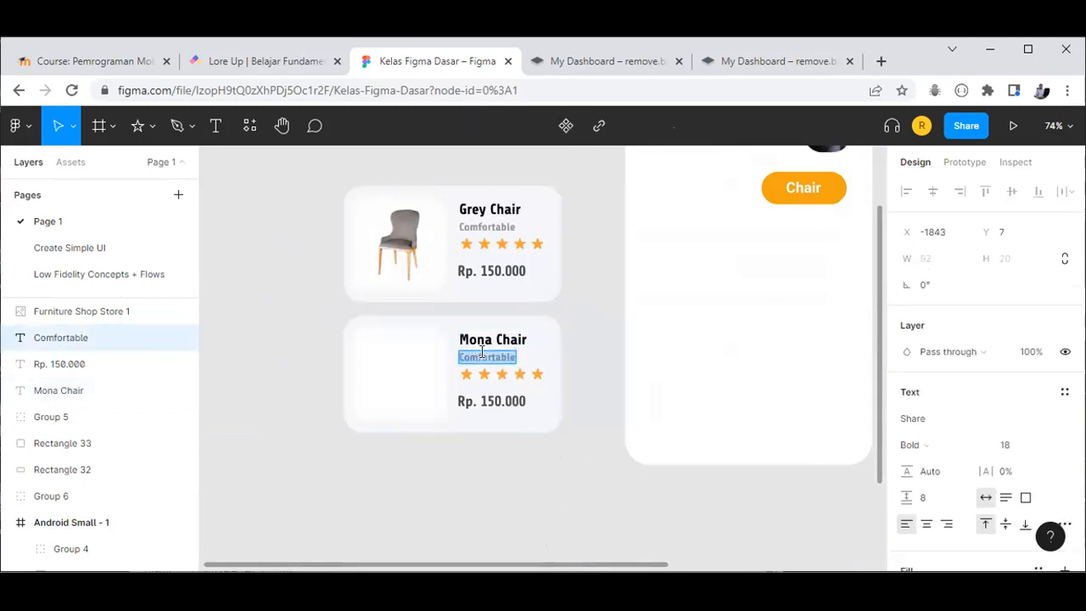
{"action": "type", "text": "Light Weight"}
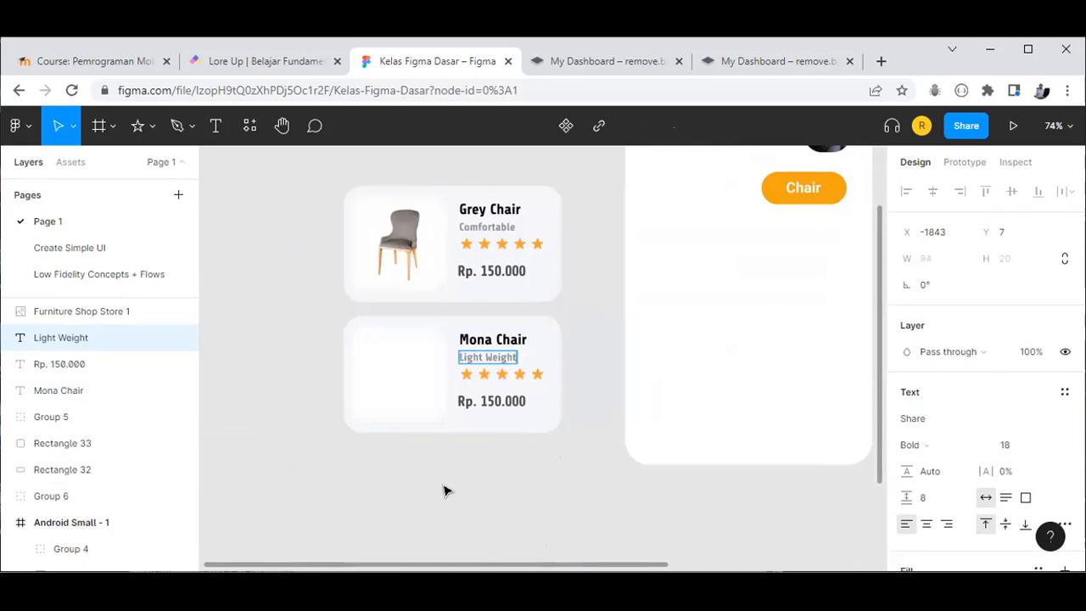
Step: Delete the fifth star, leaving a four-star rating on the second card
{"action": "left_click", "coordinate": [535, 381]}
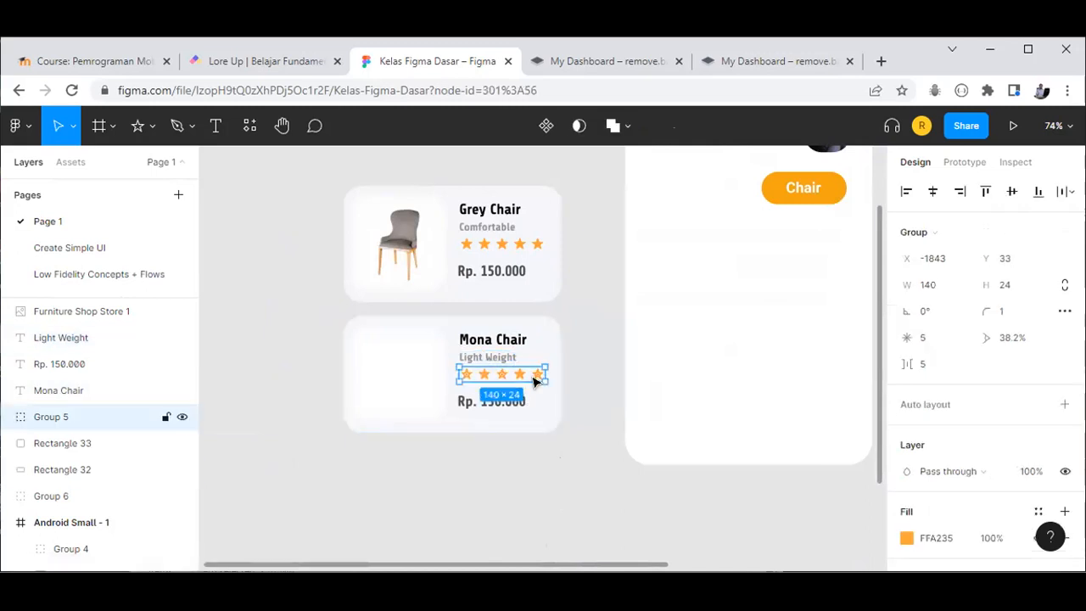
{"action": "key", "text": "Return"}
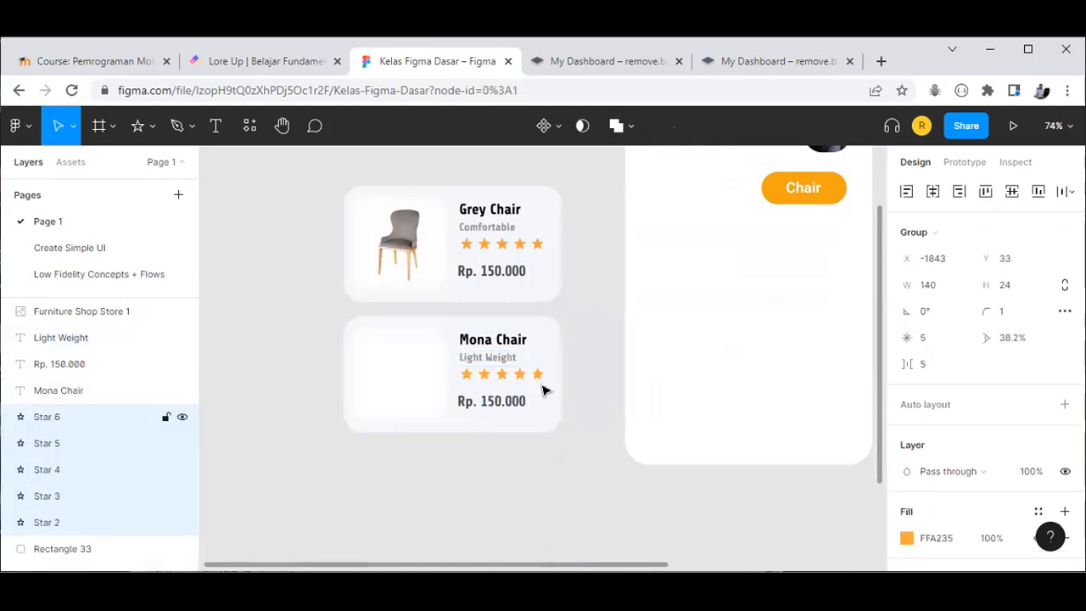
{"action": "left_click", "coordinate": [519, 462]}
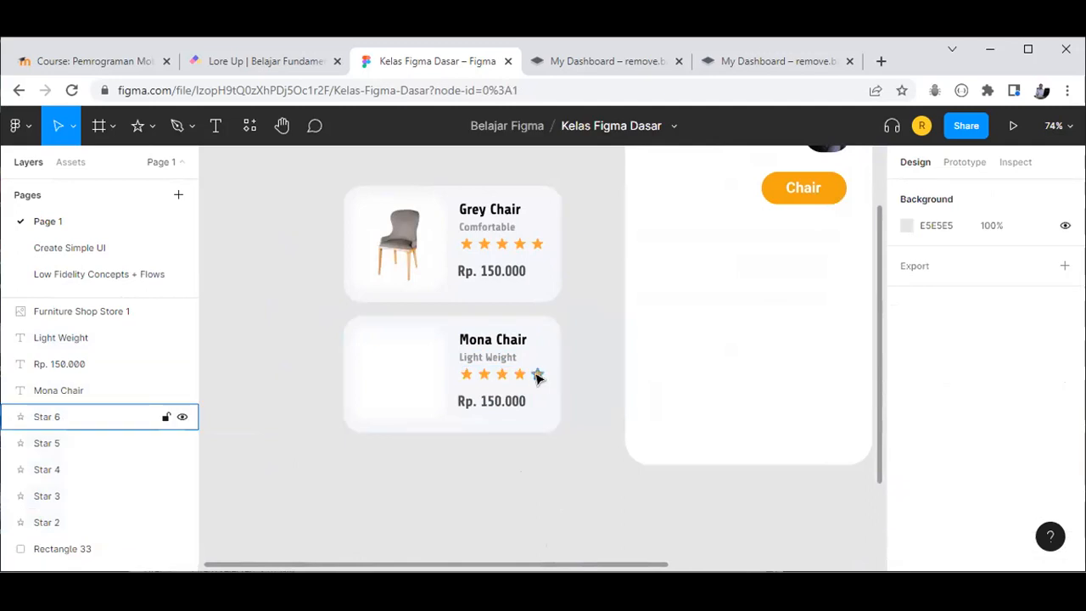
{"action": "left_click", "coordinate": [538, 377]}
{"action": "key", "text": "Delete"}
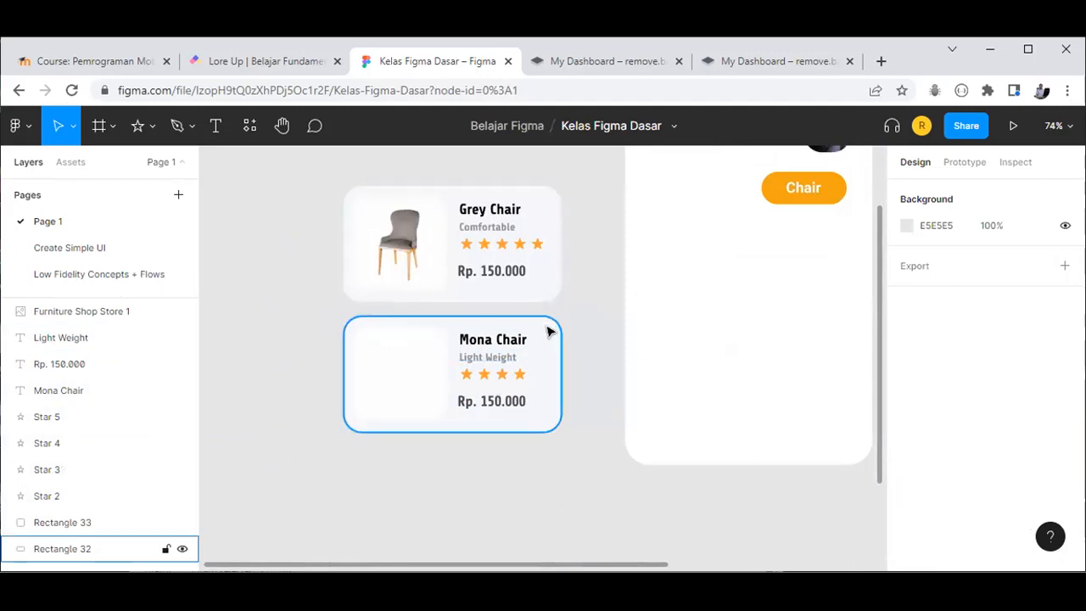
Step: Shift the Chair button further left in the frame
{"action": "scroll", "coordinate": [688, 352], "scroll_direction": "down", "scroll_amount": 5}
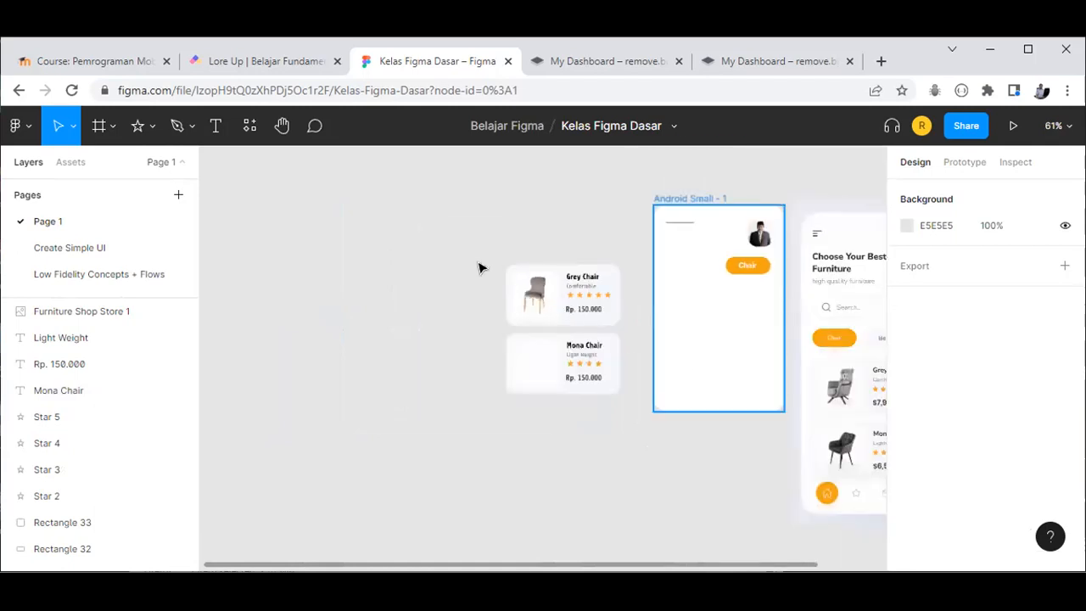
{"action": "scroll", "coordinate": [713, 353], "scroll_direction": "up", "scroll_amount": 1}
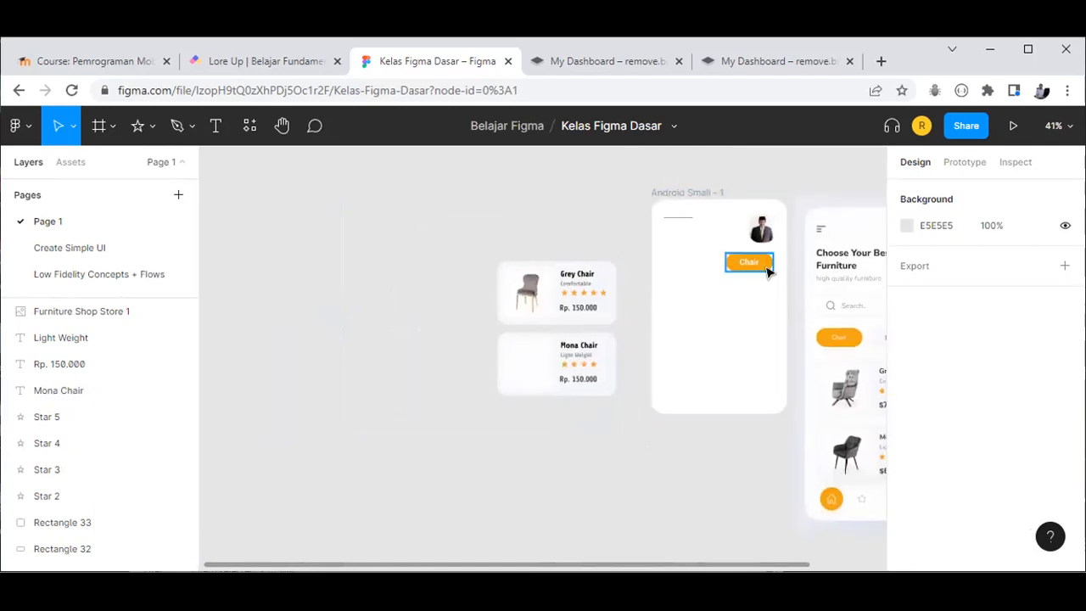
{"action": "left_click_drag", "start_coordinate": [766, 265], "coordinate": [701, 260]}
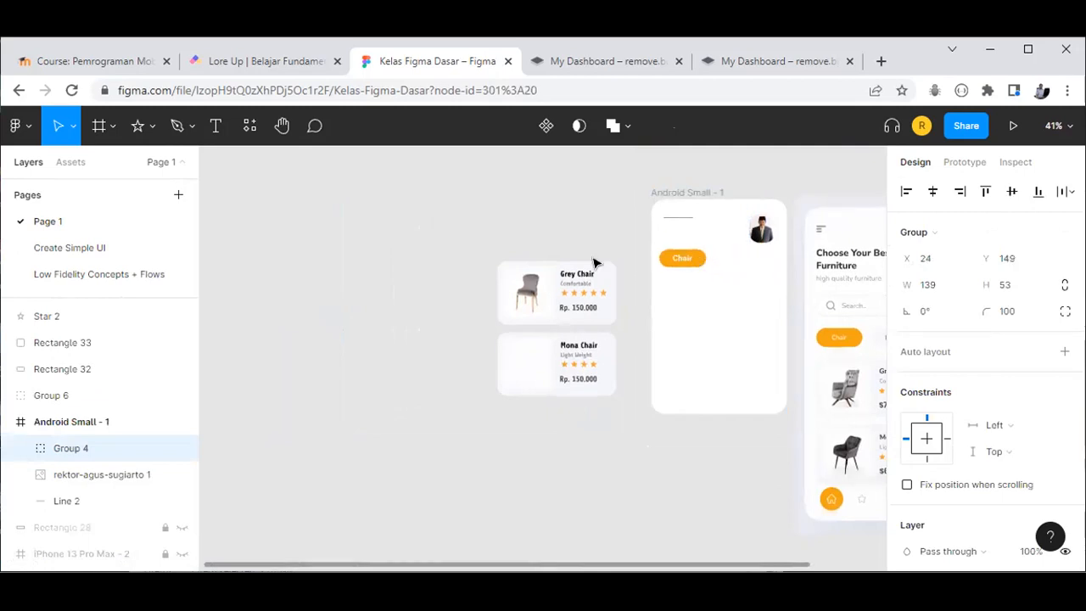
Step: Move both chair cards together into Android Small - 1
{"action": "left_click_drag", "start_coordinate": [463, 223], "coordinate": [628, 419]}
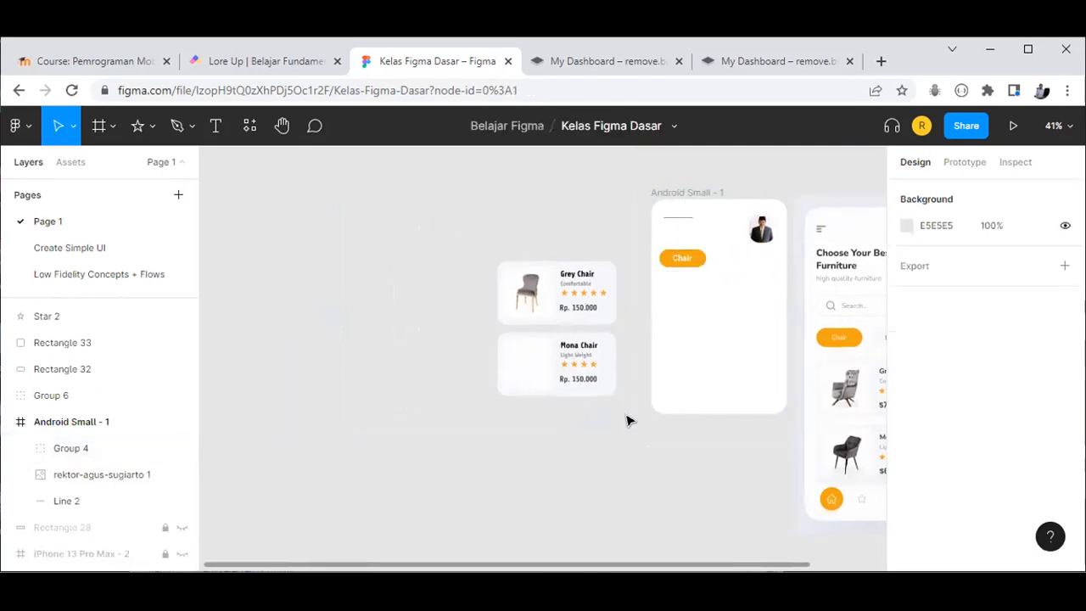
{"action": "left_click_drag", "start_coordinate": [562, 304], "coordinate": [711, 314]}
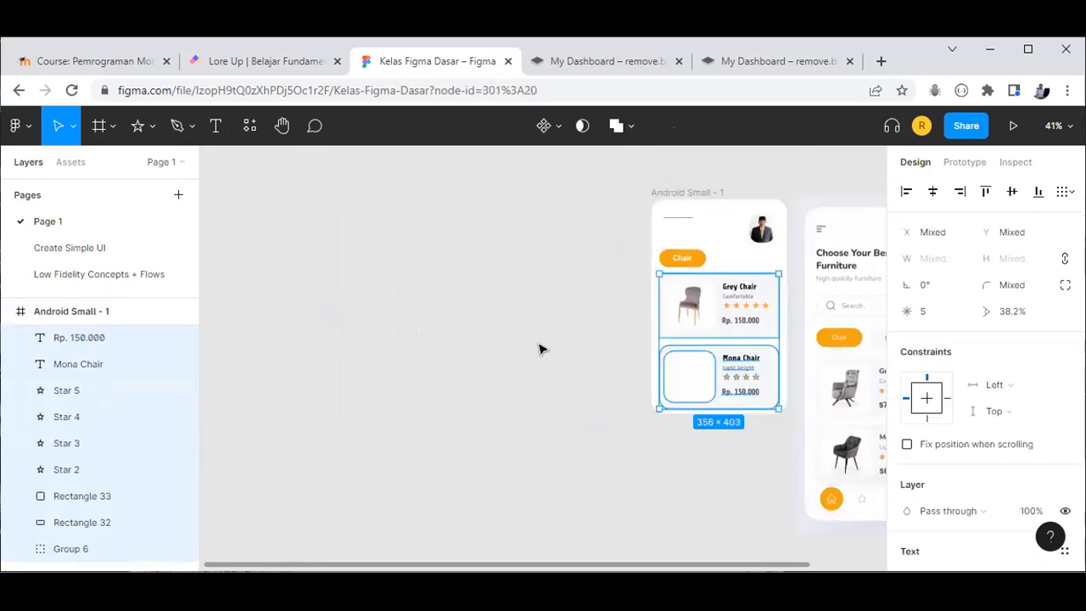
{"action": "left_click", "coordinate": [601, 354]}
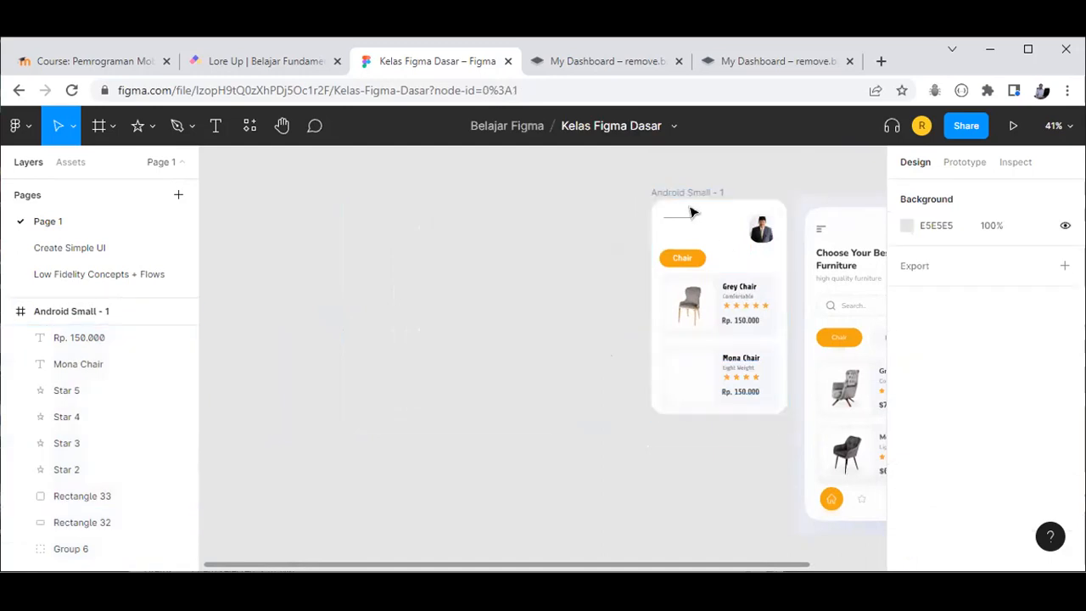
Step: Stretch the Android Small - 1 frame from 404×640 to 404×958
{"action": "key", "text": "shift+1"}
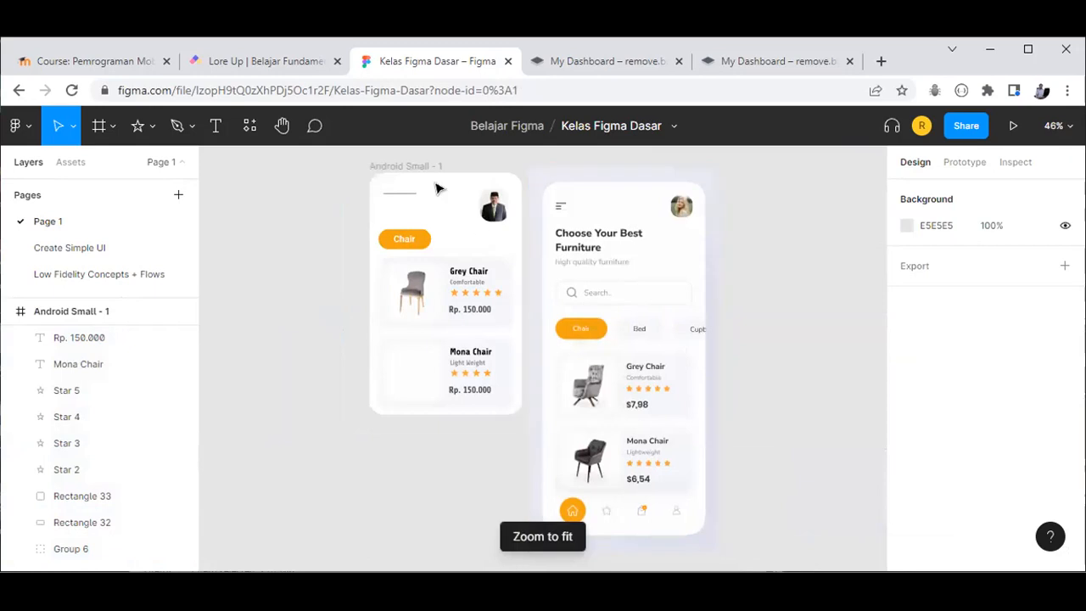
{"action": "left_click", "coordinate": [441, 407]}
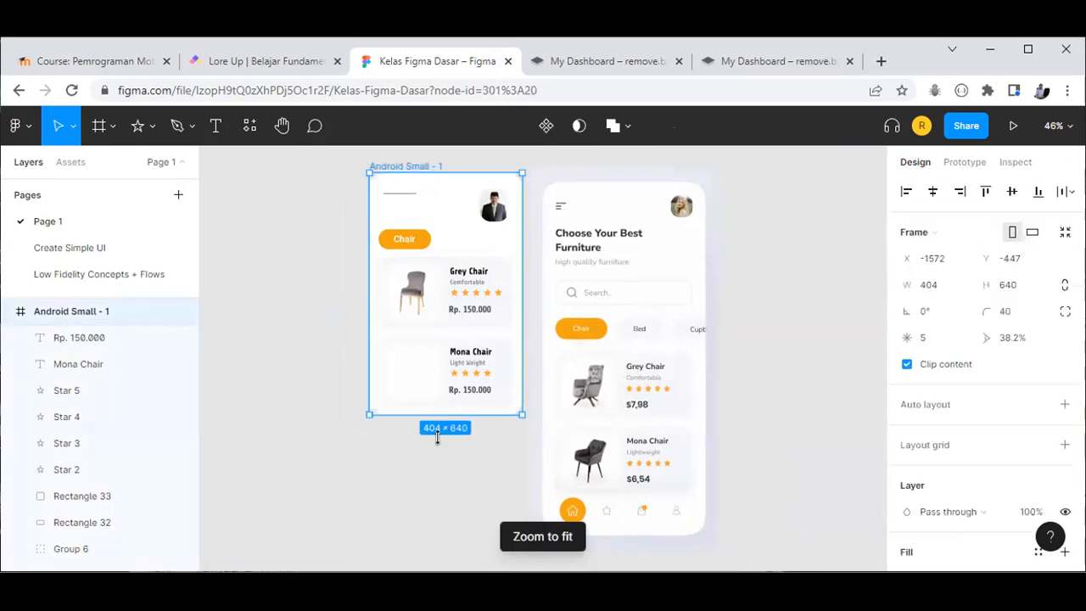
{"action": "left_click_drag", "start_coordinate": [441, 499], "coordinate": [449, 525]}
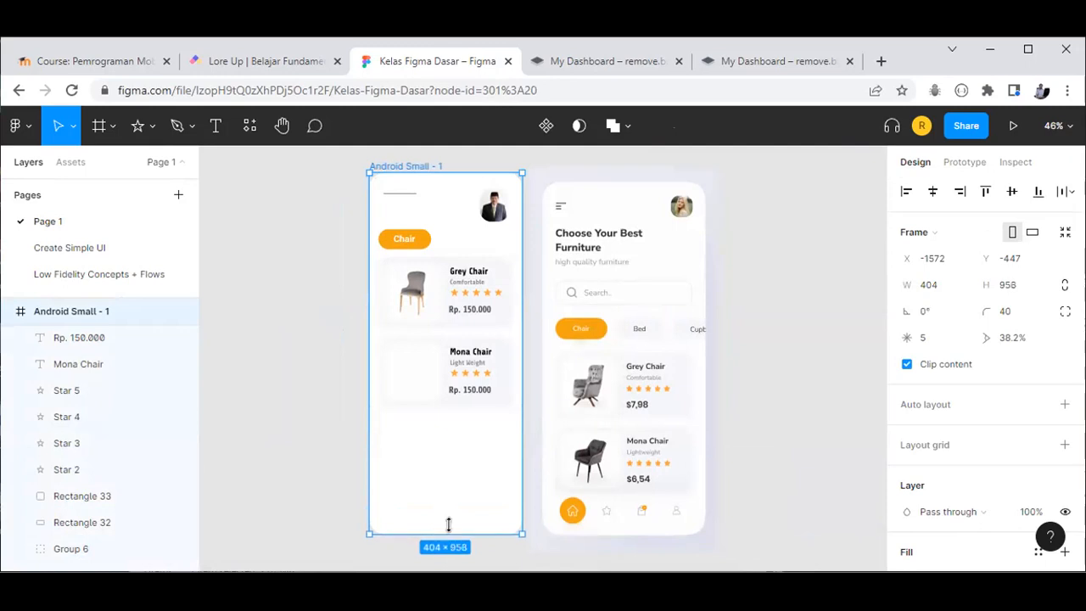
{"action": "left_click", "coordinate": [824, 421]}
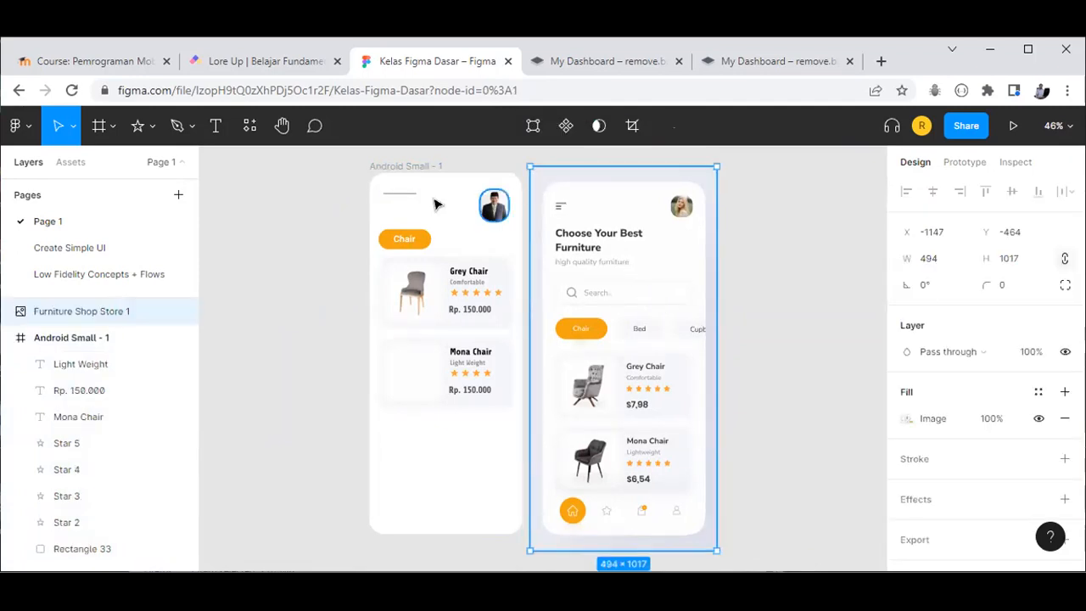
Step: Launch the Iconify plugin from the saved plugins in the main menu
{"action": "left_click", "coordinate": [280, 310]}
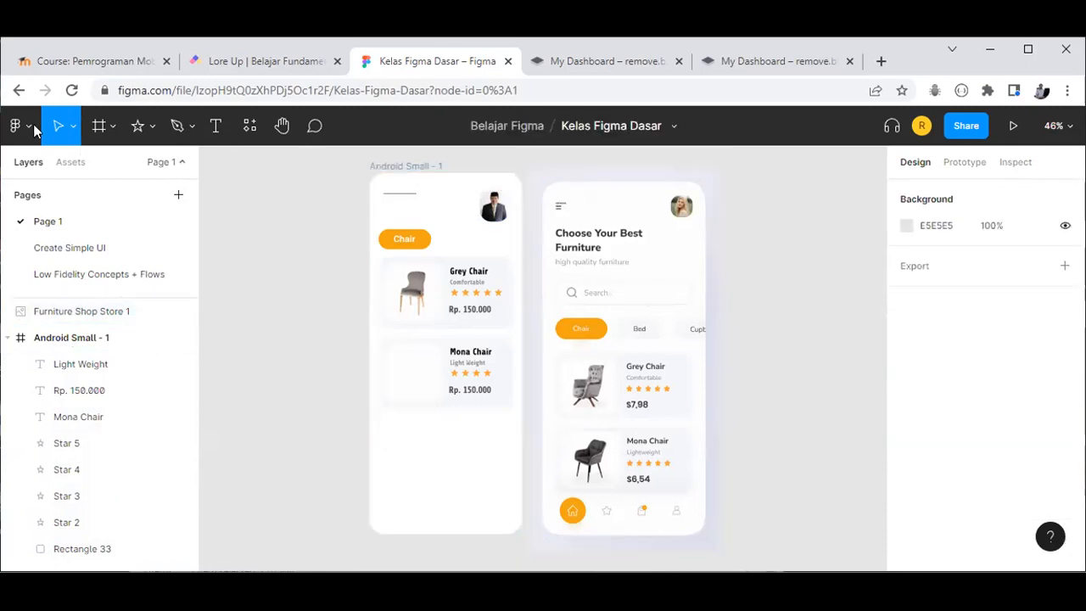
{"action": "left_click", "coordinate": [32, 127]}
{"action": "mouse_move", "coordinate": [96, 385]}
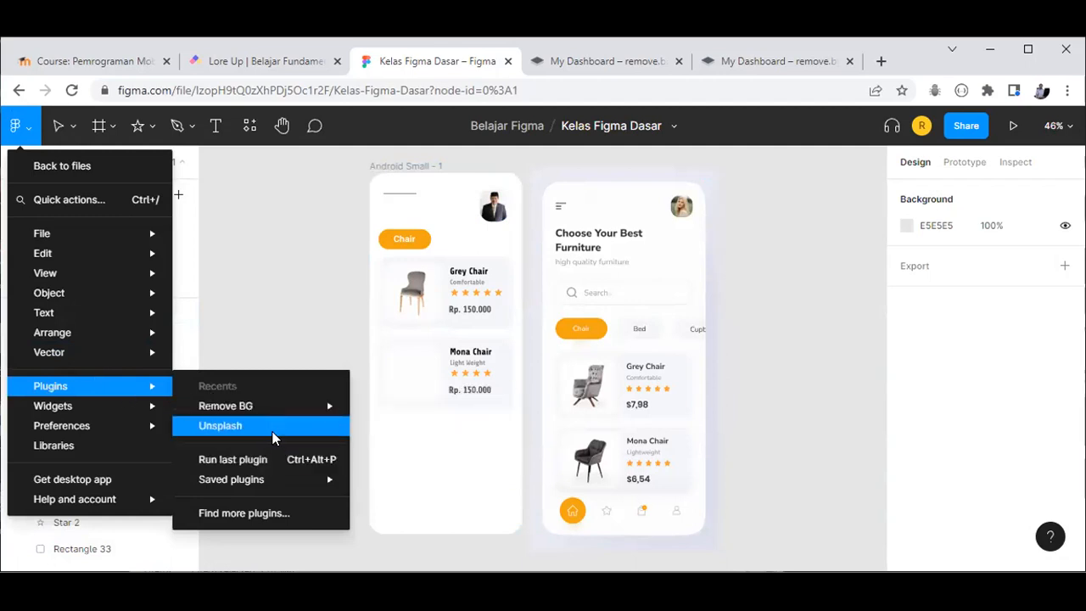
{"action": "mouse_move", "coordinate": [270, 483]}
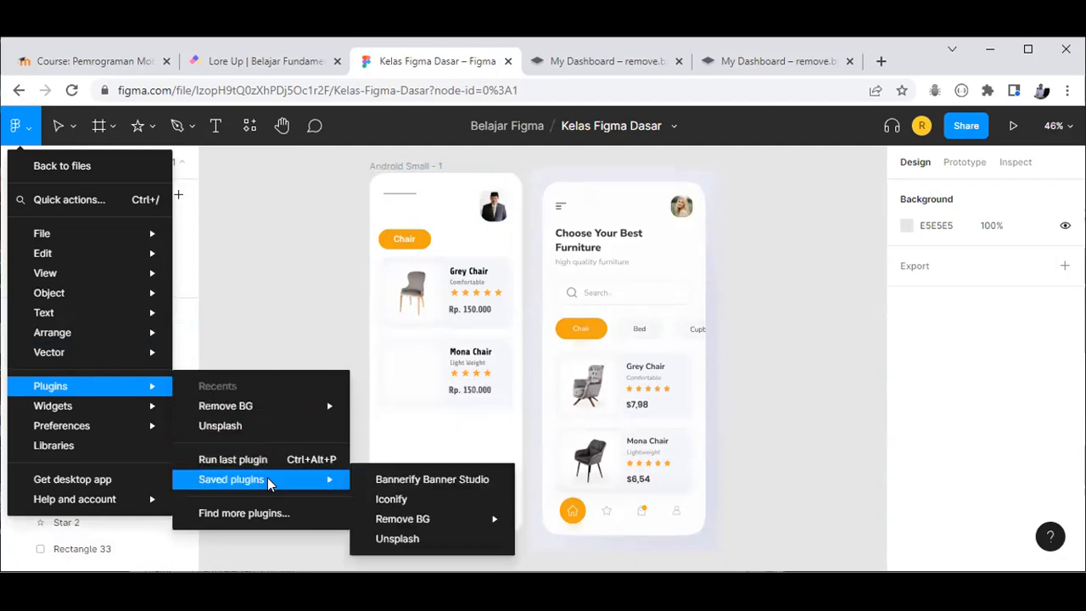
{"action": "left_click", "coordinate": [403, 500]}
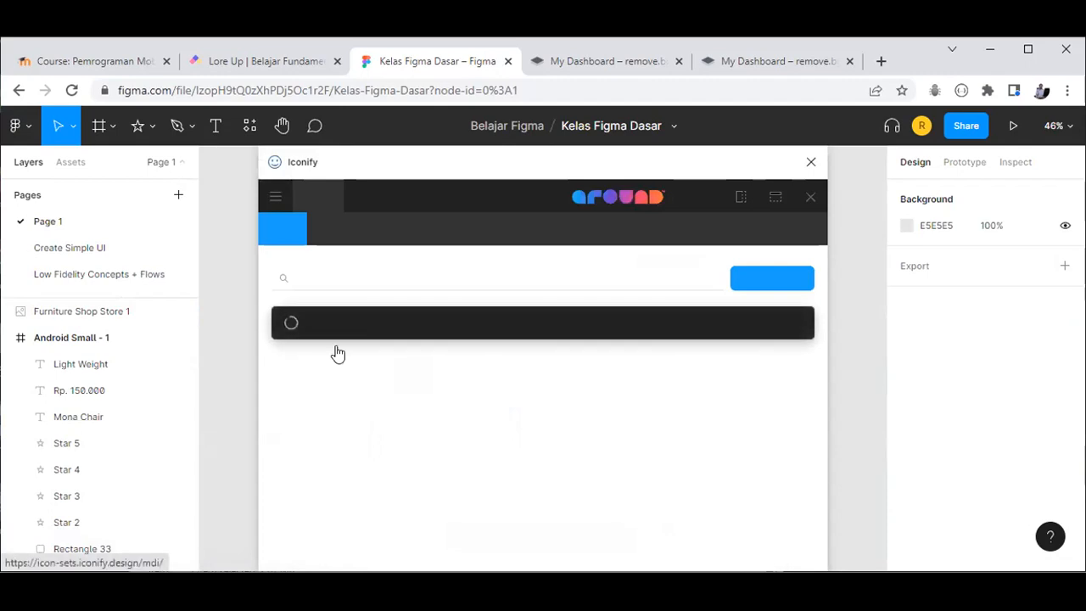
Step: Browse the Iconify icon sets, opening the Material Symbols collection
{"action": "left_click", "coordinate": [356, 278]}
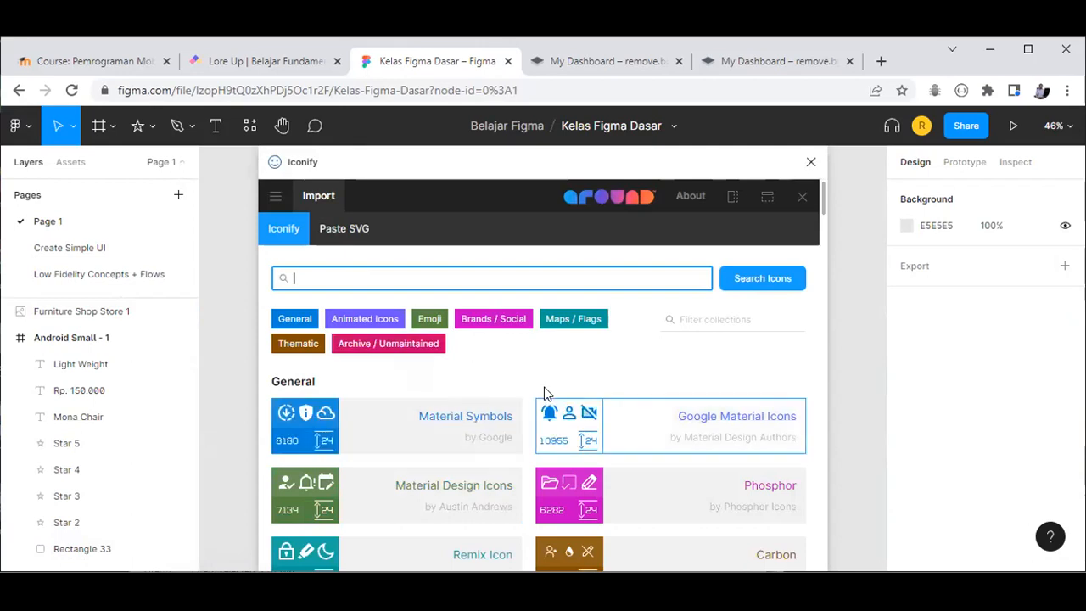
{"action": "scroll", "coordinate": [468, 417], "scroll_direction": "down", "scroll_amount": 1}
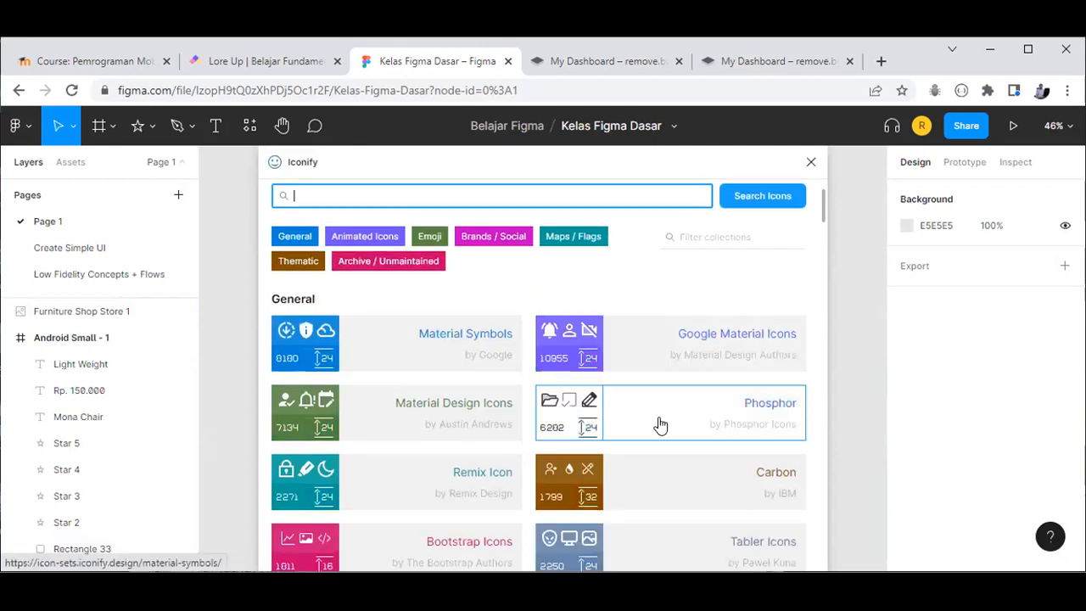
{"action": "left_click", "coordinate": [487, 337]}
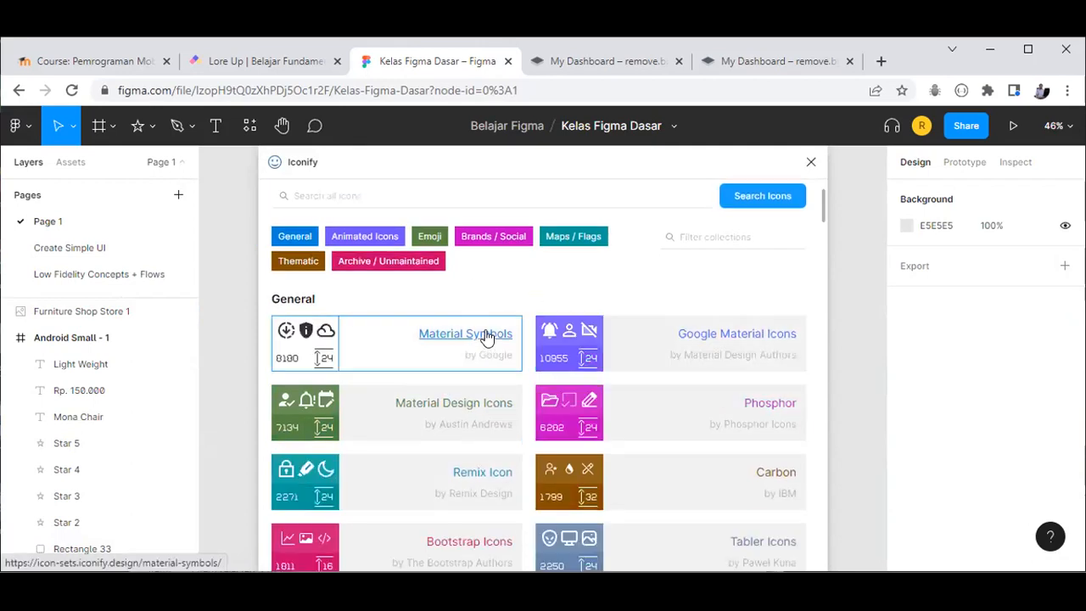
{"action": "scroll", "coordinate": [492, 376], "scroll_direction": "down", "scroll_amount": 3}
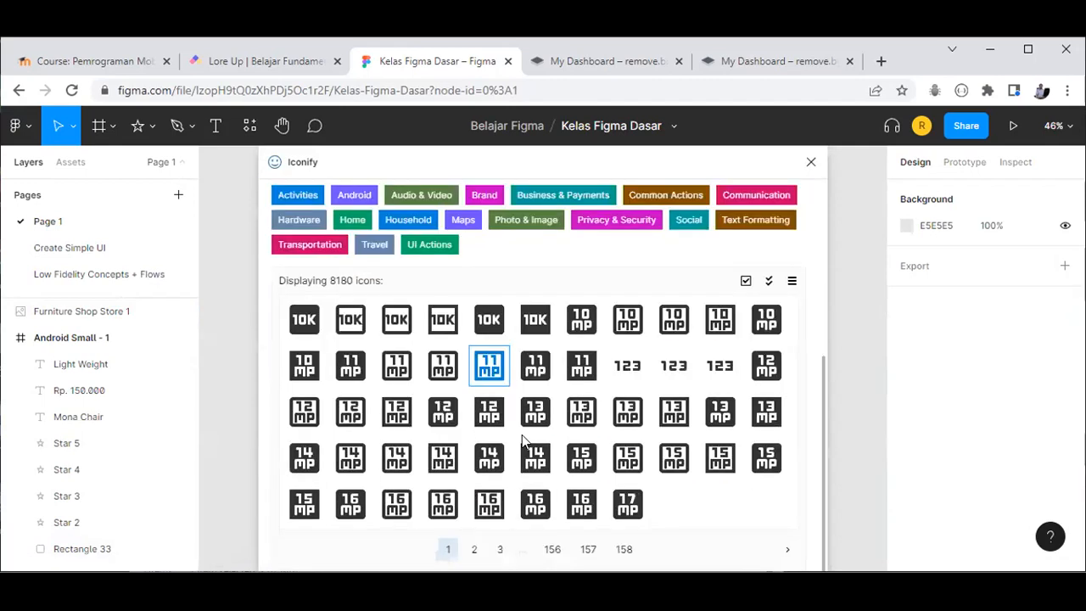
{"action": "scroll", "coordinate": [535, 458], "scroll_direction": "up", "scroll_amount": 4}
Step: Search 'left' and drag the 48×48 IconPark left-alignment icon onto the canvas
{"action": "left_click", "coordinate": [348, 276]}
{"action": "type", "text": "lef"}
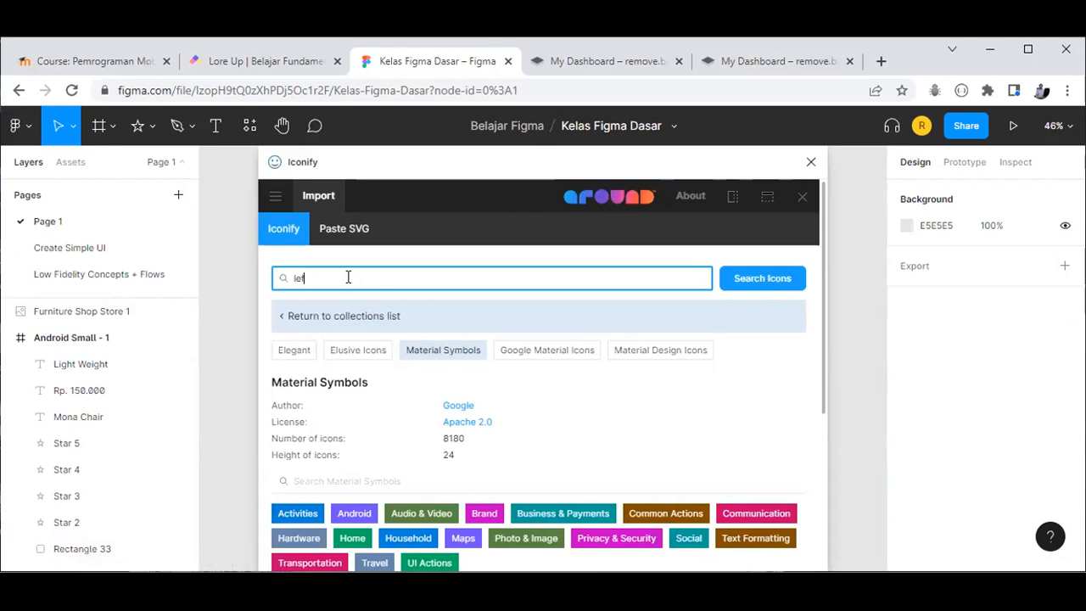
{"action": "type", "text": "t alignment"}
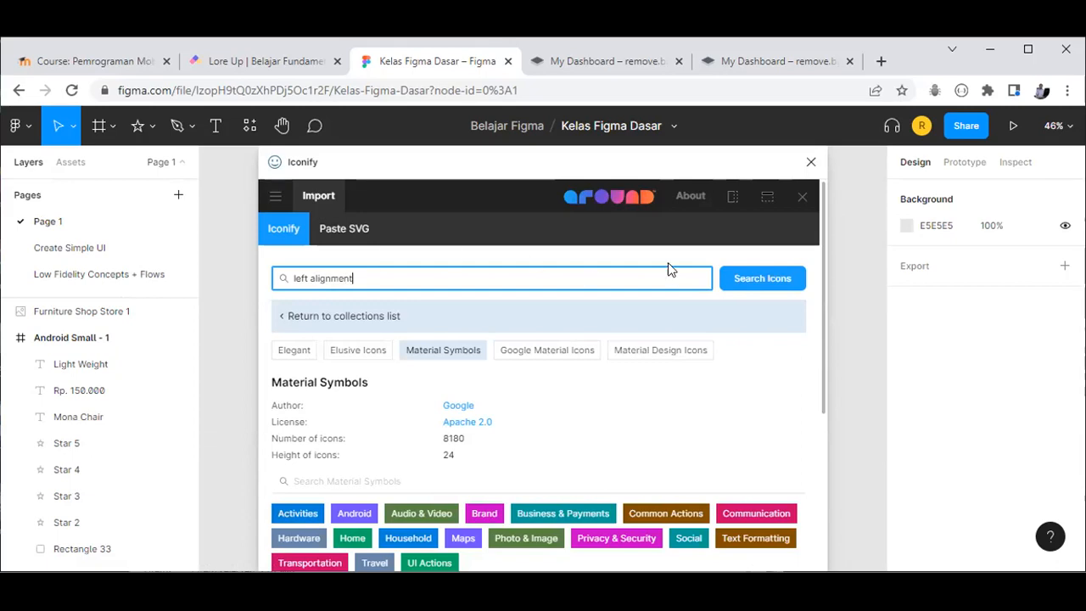
{"action": "left_click", "coordinate": [758, 286]}
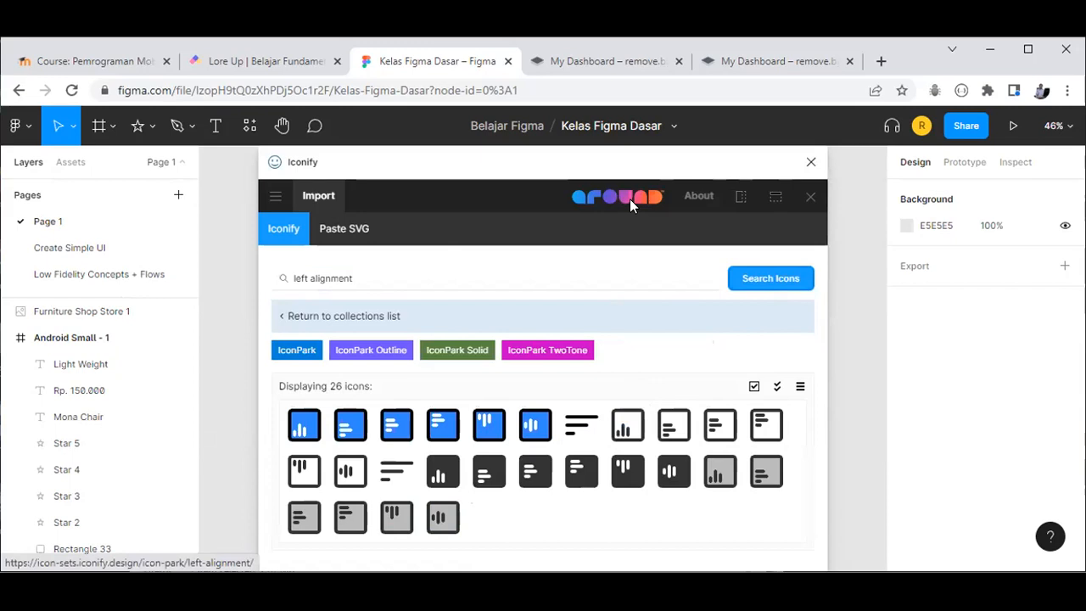
{"action": "left_click", "coordinate": [591, 424]}
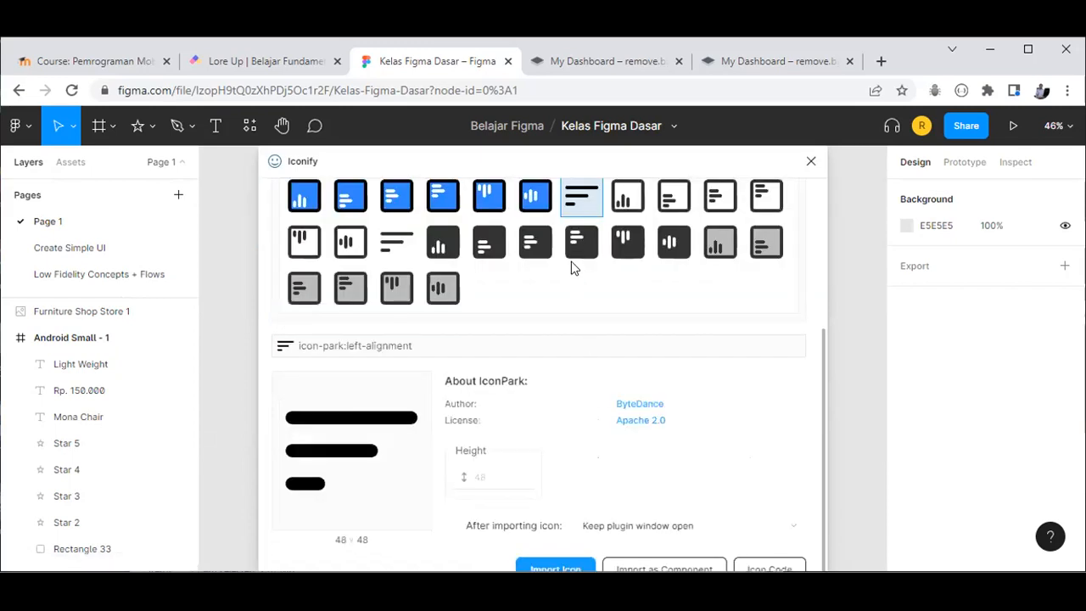
{"action": "left_click_drag", "start_coordinate": [246, 345], "coordinate": [237, 354]}
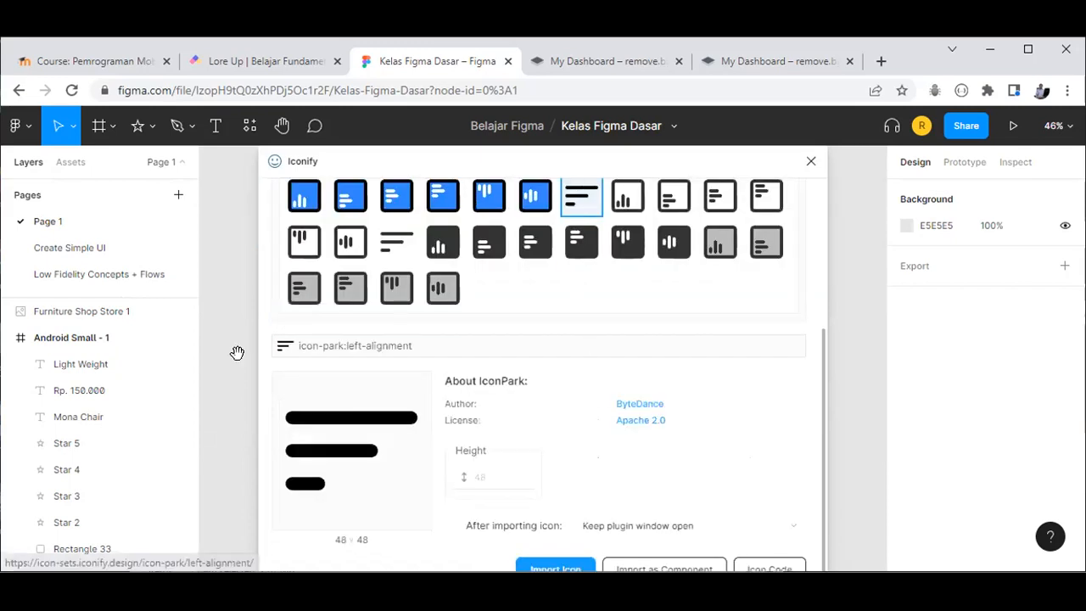
{"action": "scroll", "coordinate": [535, 405], "scroll_direction": "up", "scroll_amount": 5}
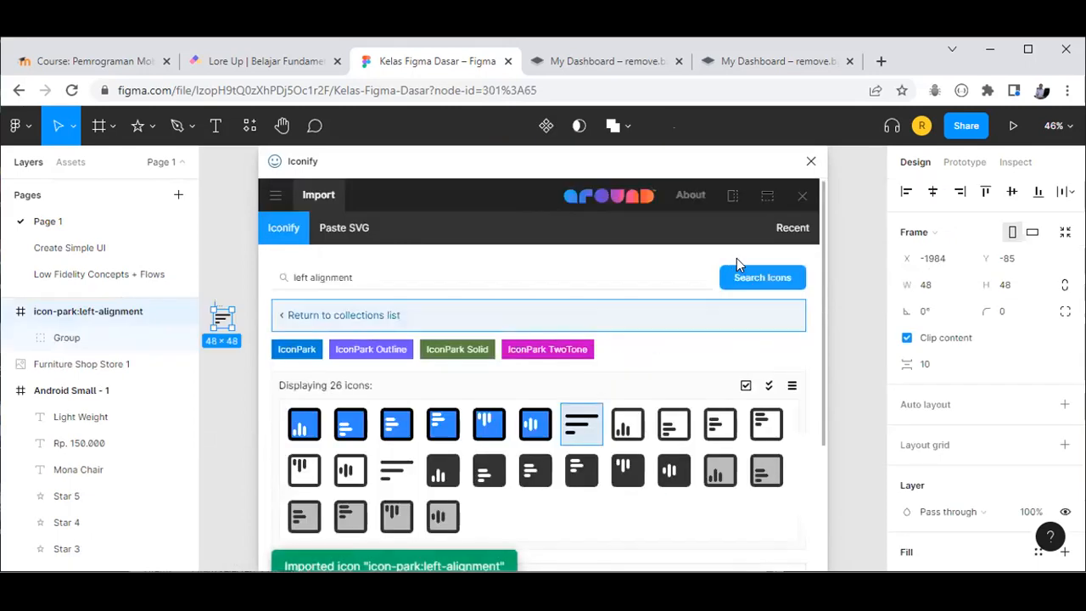
{"action": "left_click", "coordinate": [811, 161]}
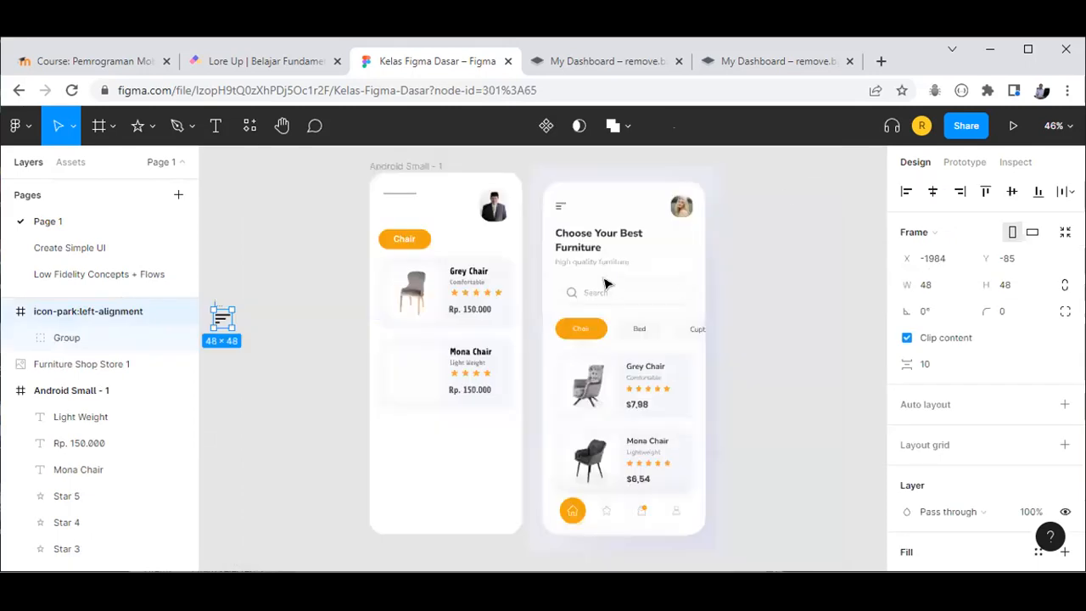
Step: Delete the placeholder Line 2 at the top of Android Small - 1
{"action": "left_click", "coordinate": [436, 160]}
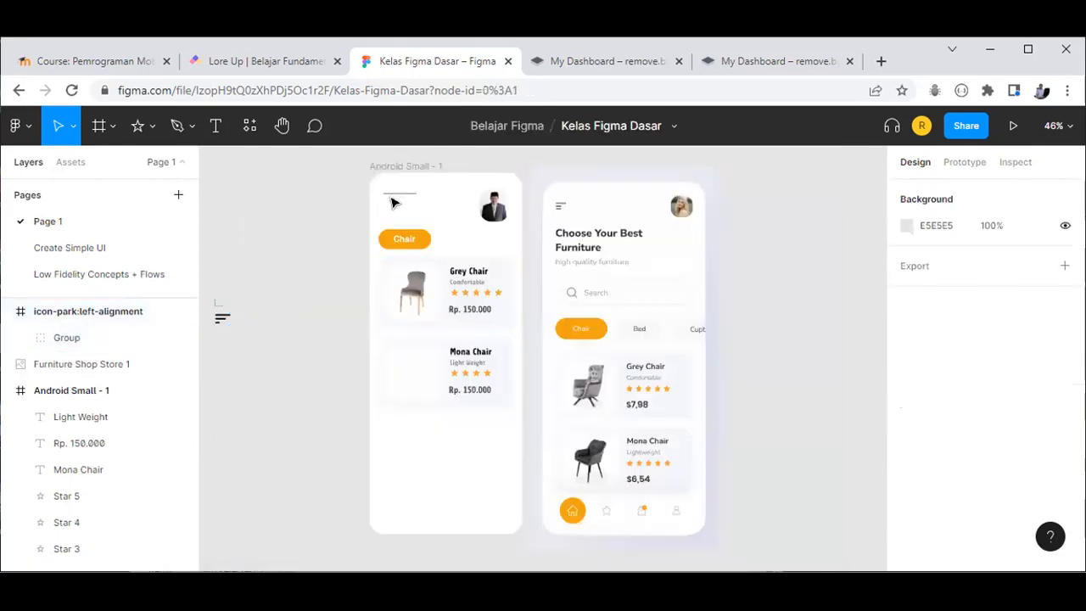
{"action": "left_click", "coordinate": [395, 197]}
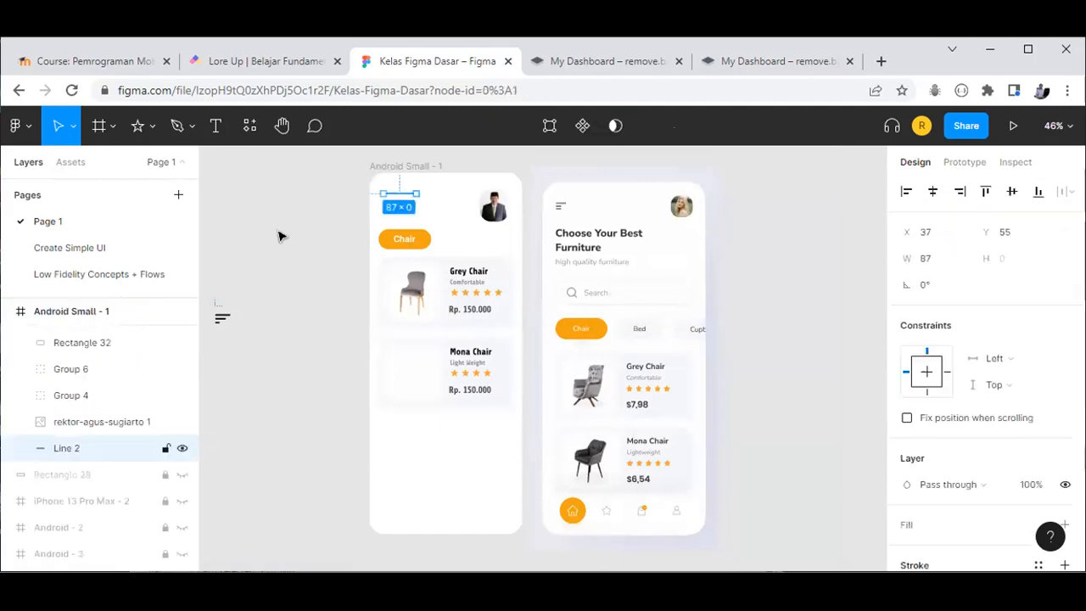
{"action": "key", "text": "Delete"}
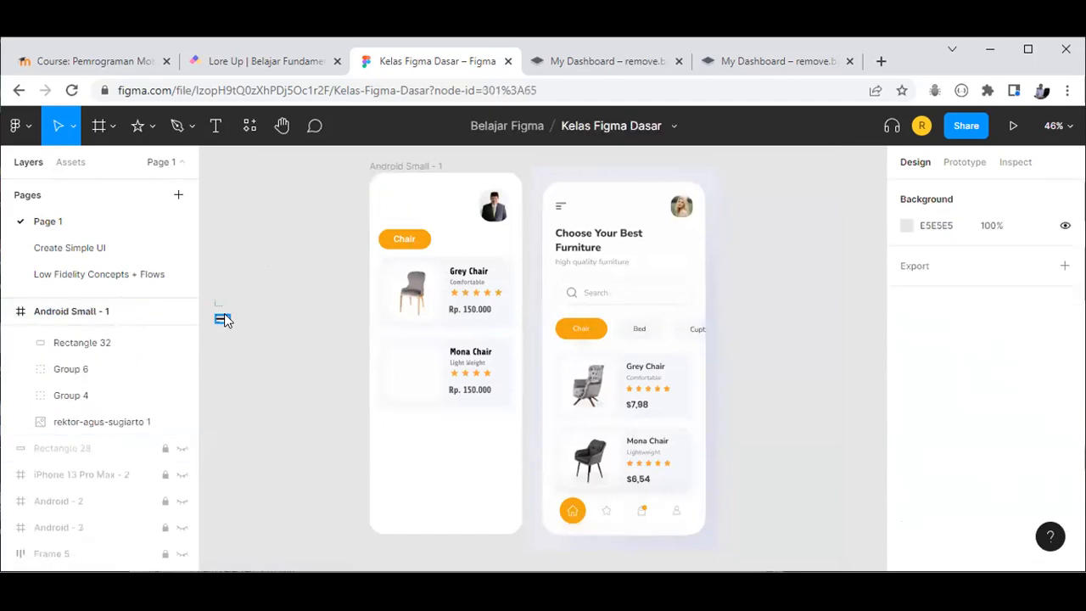
Step: Move the 36×20 left-alignment icon group into the frame's top-left corner
{"action": "left_click", "coordinate": [223, 322]}
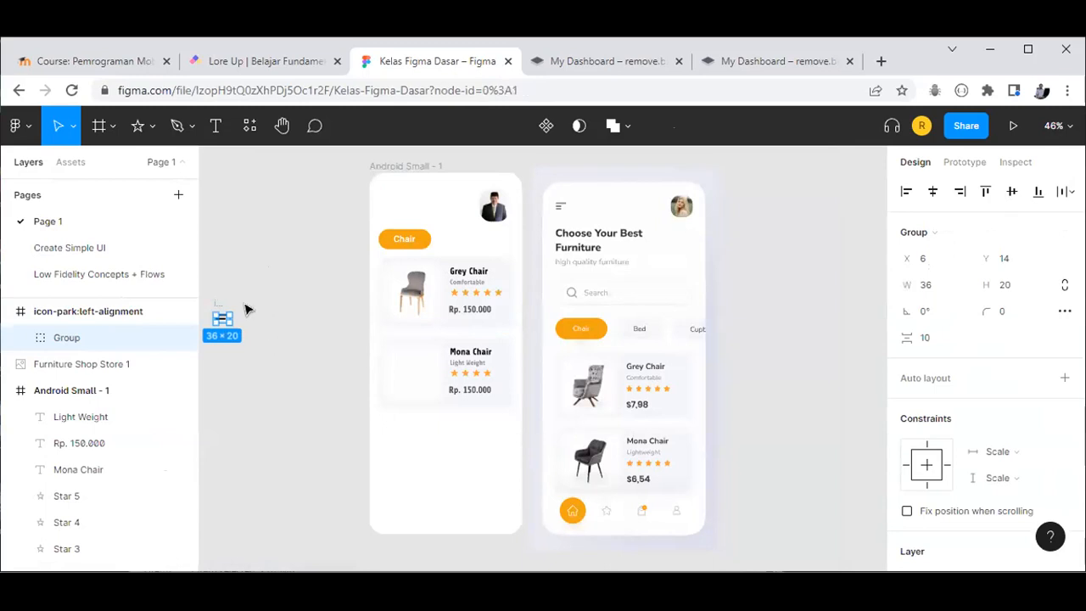
{"action": "left_click", "coordinate": [248, 309]}
{"action": "left_click", "coordinate": [223, 319]}
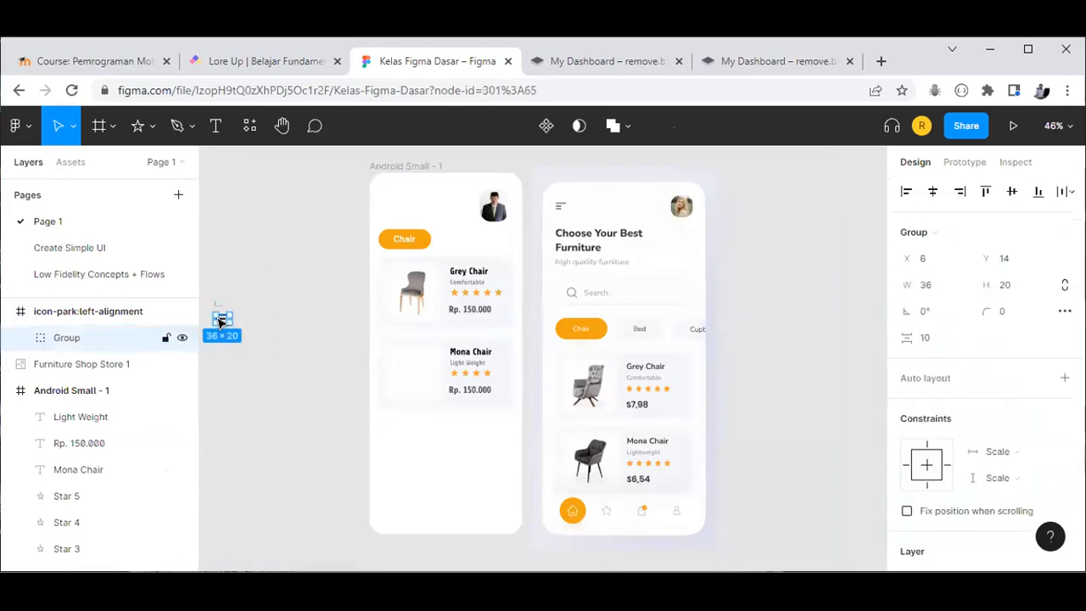
{"action": "left_click_drag", "start_coordinate": [226, 315], "coordinate": [389, 197]}
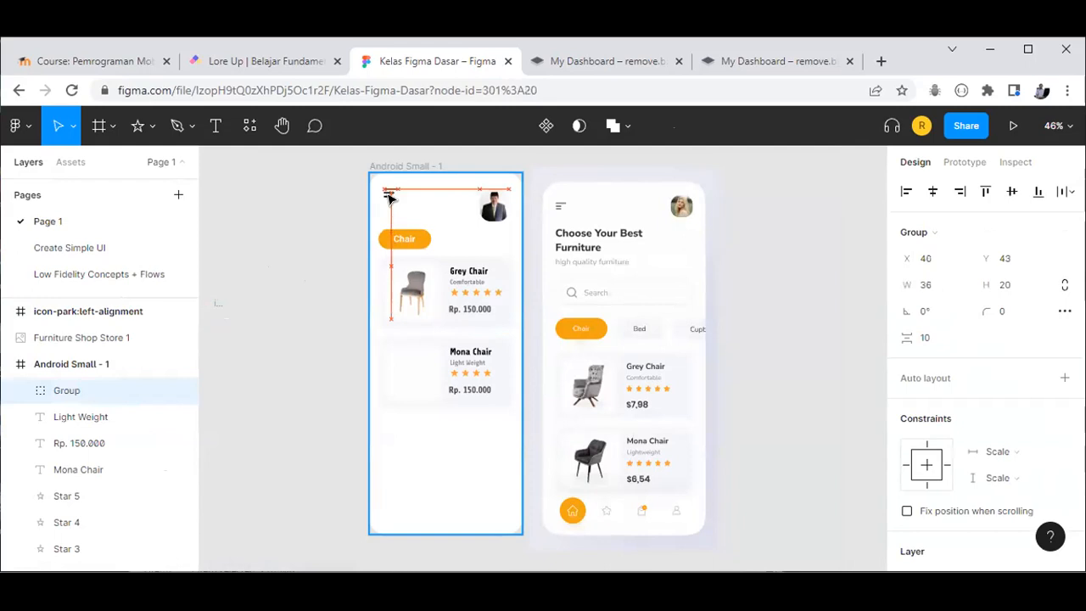
{"action": "left_click", "coordinate": [763, 213]}
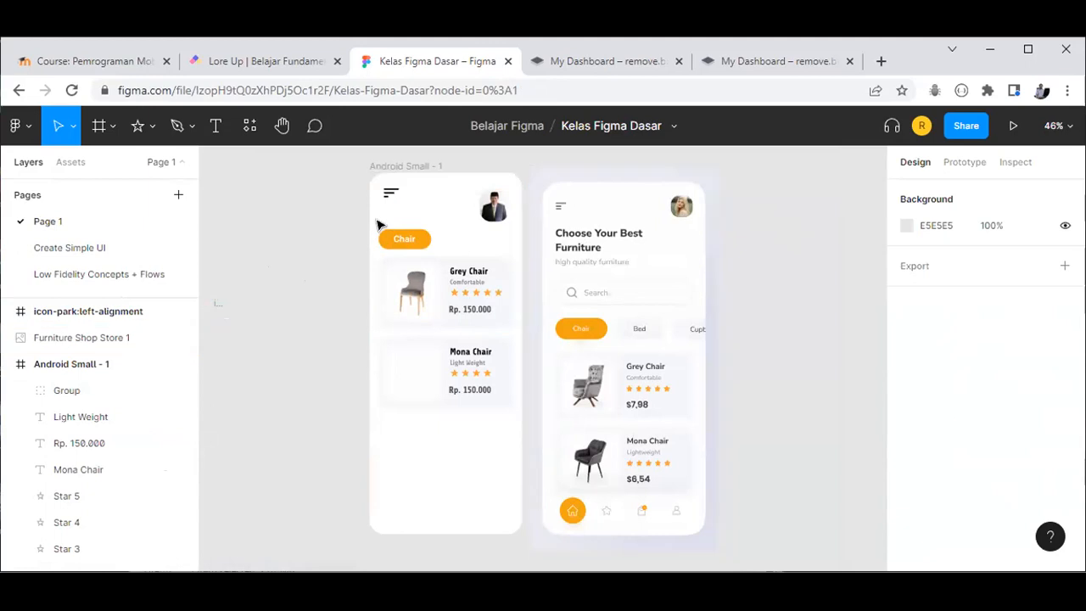
{"action": "left_click", "coordinate": [499, 408]}
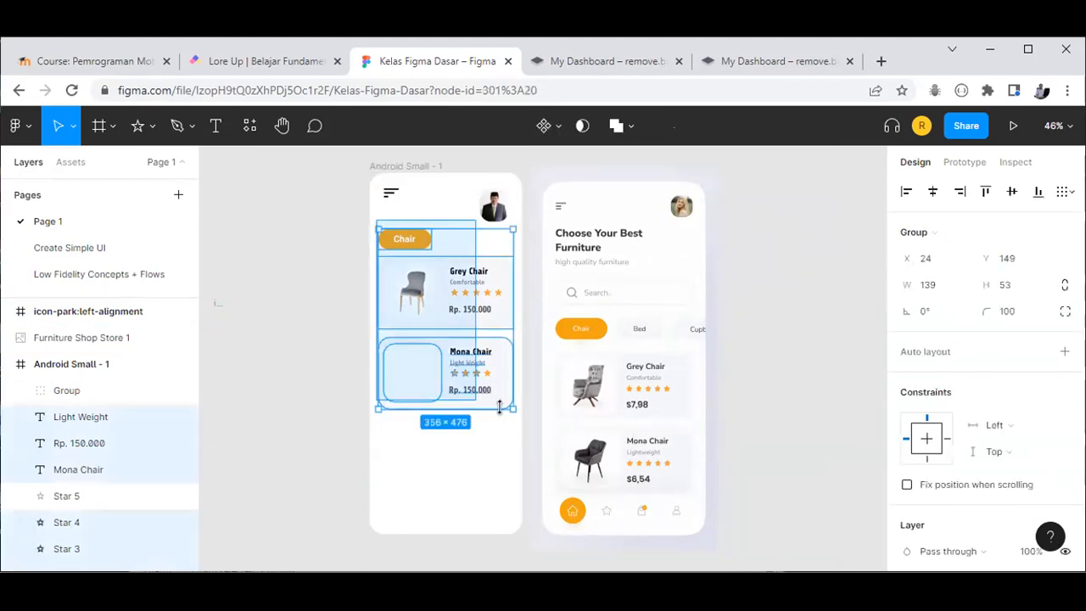
{"action": "left_click", "coordinate": [288, 382]}
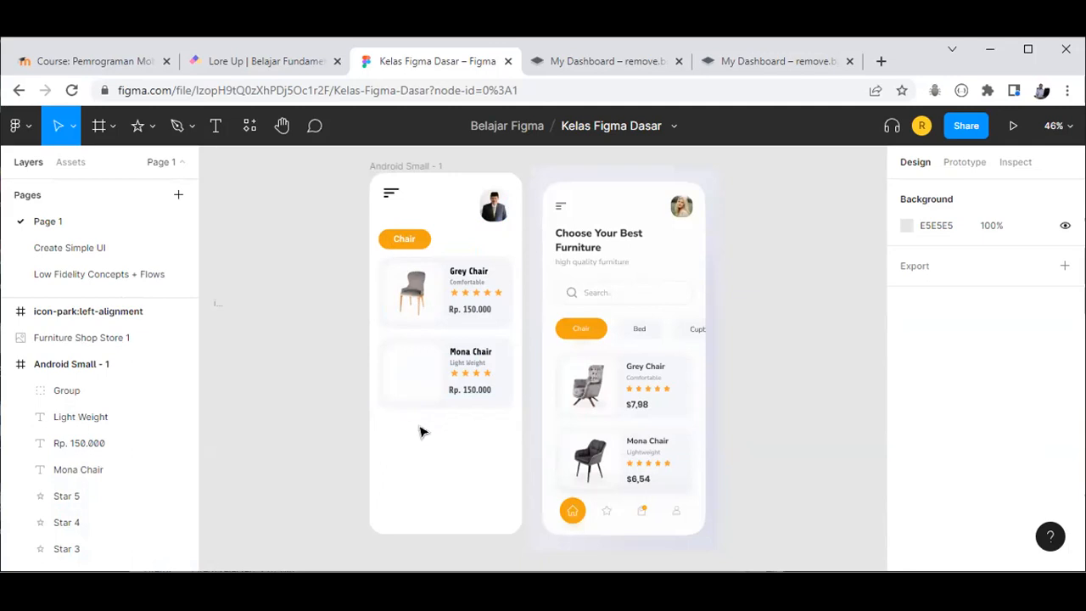
{"action": "left_click", "coordinate": [462, 253]}
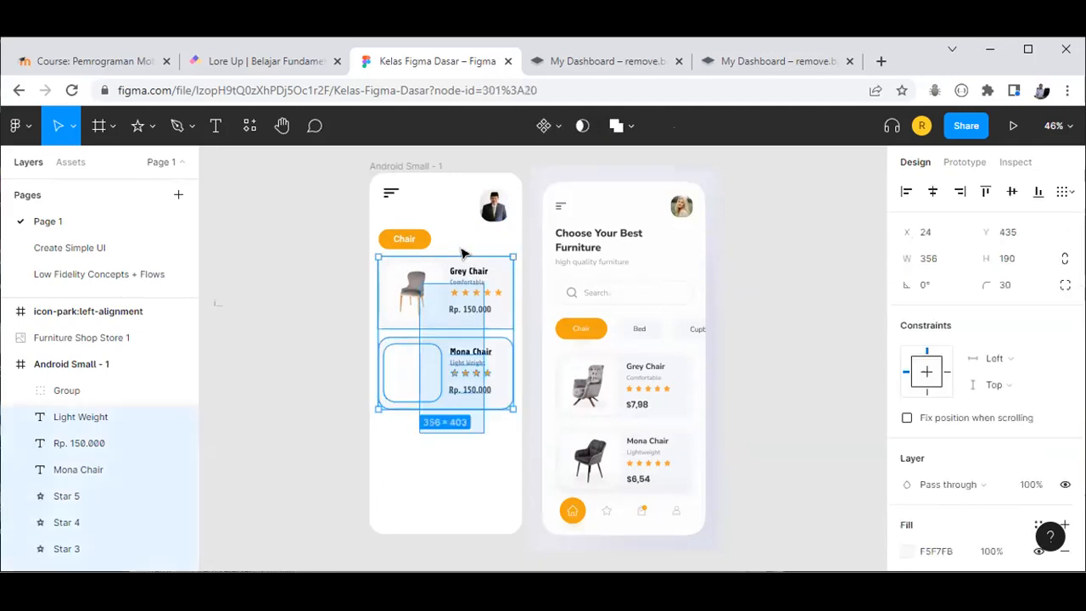
{"action": "left_click_drag", "start_coordinate": [463, 245], "coordinate": [460, 240]}
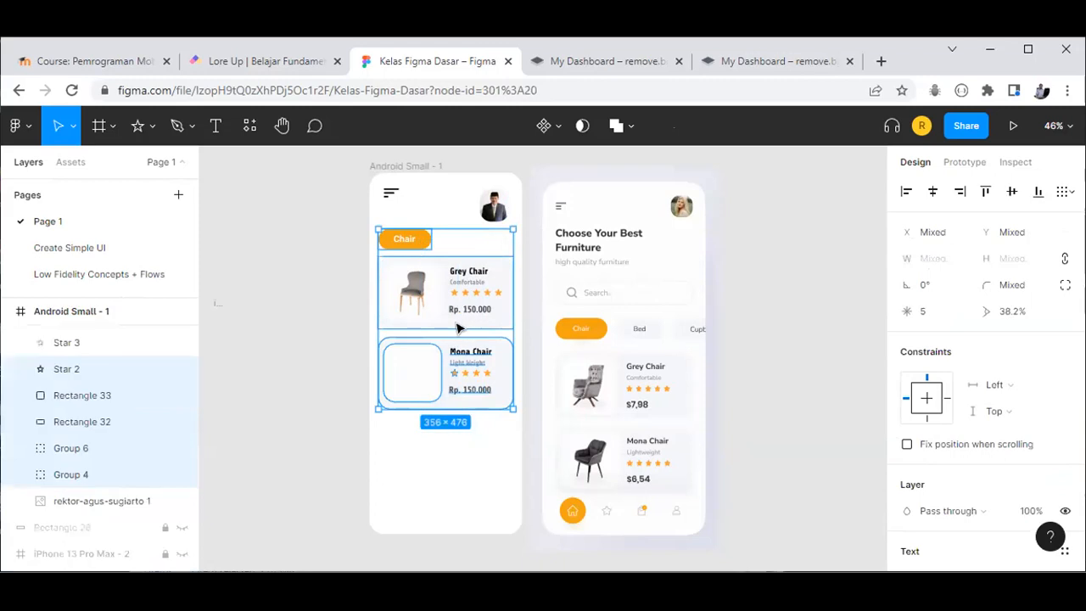
{"action": "left_click_drag", "start_coordinate": [456, 349], "coordinate": [474, 362]}
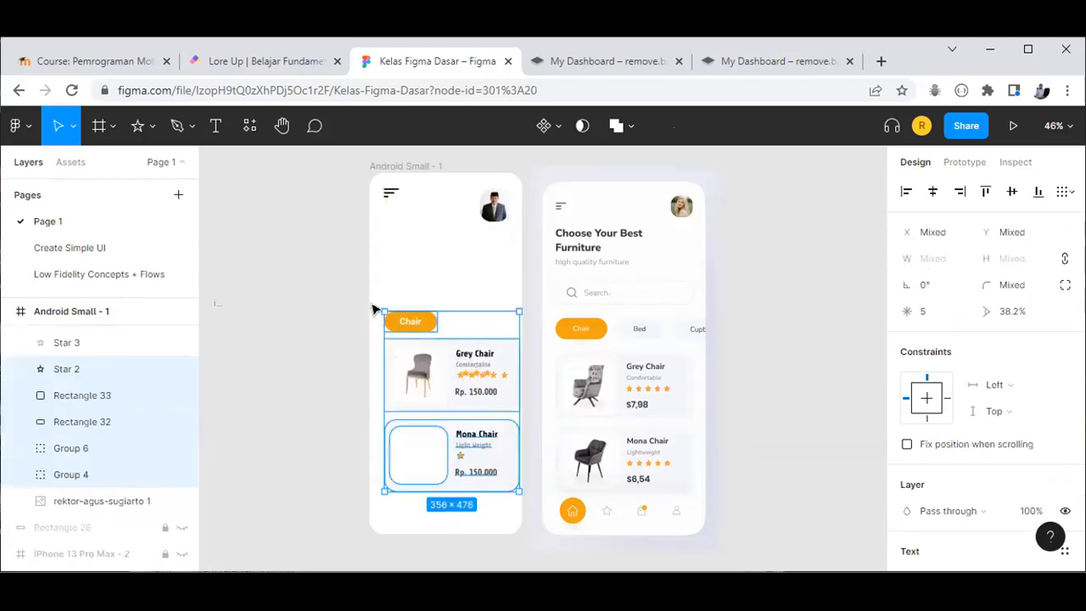
{"action": "left_click_drag", "start_coordinate": [375, 299], "coordinate": [510, 486]}
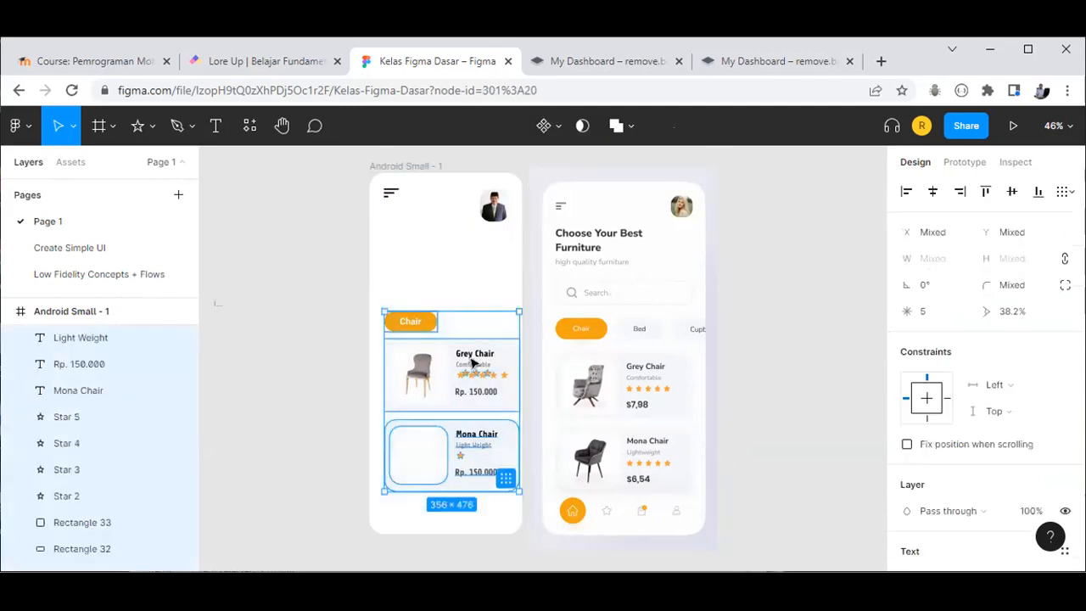
{"action": "left_click_drag", "start_coordinate": [471, 365], "coordinate": [460, 360]}
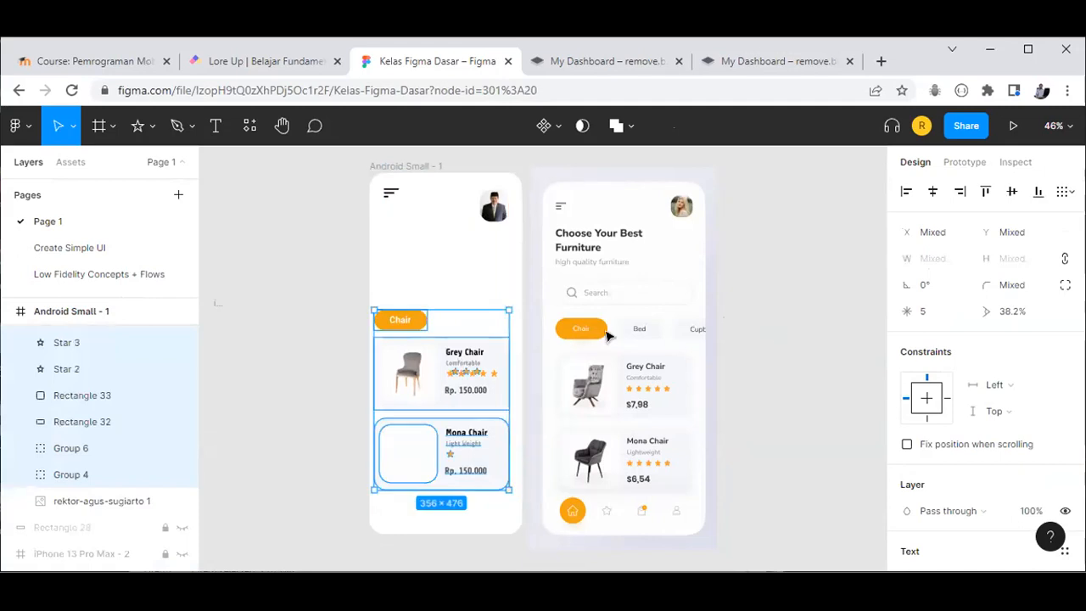
{"action": "left_click", "coordinate": [308, 305]}
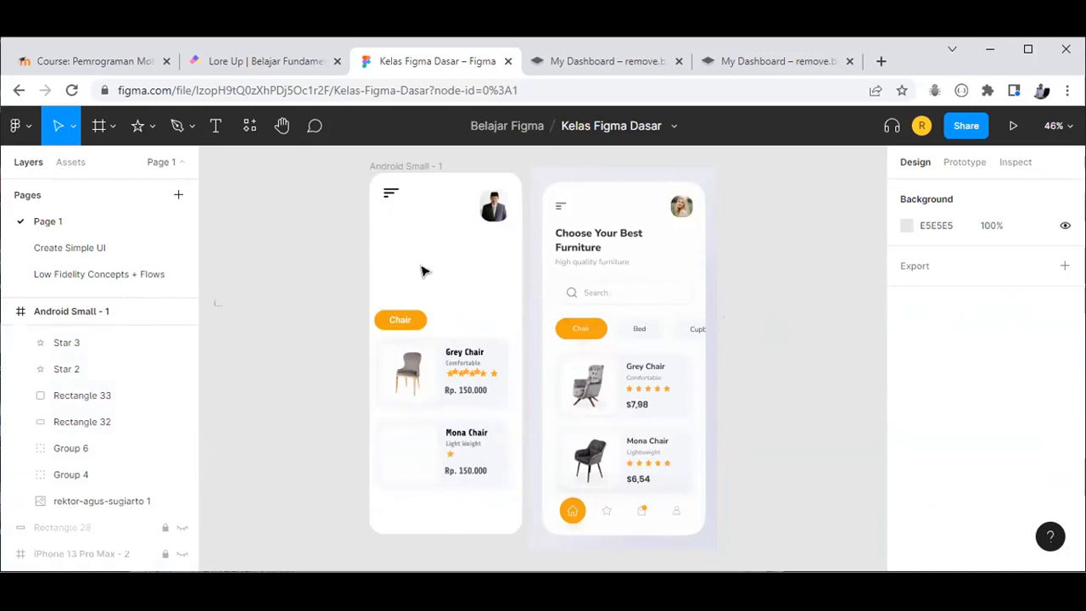
Step: Draw a grey 356×65 rectangle at X 13, Y 224 above the Chair button
{"action": "left_click", "coordinate": [602, 294]}
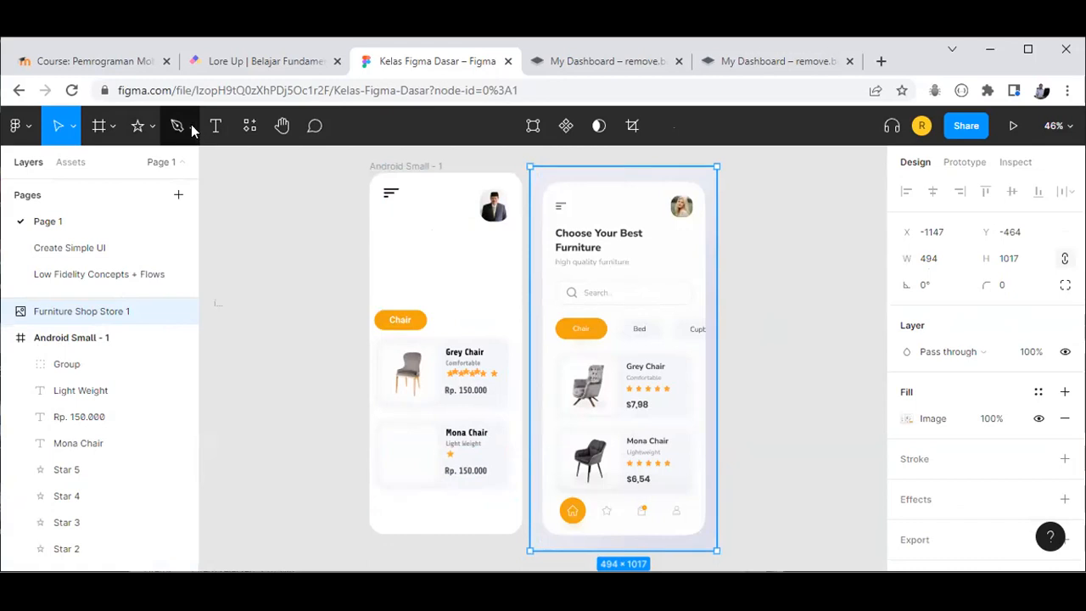
{"action": "left_click", "coordinate": [152, 126]}
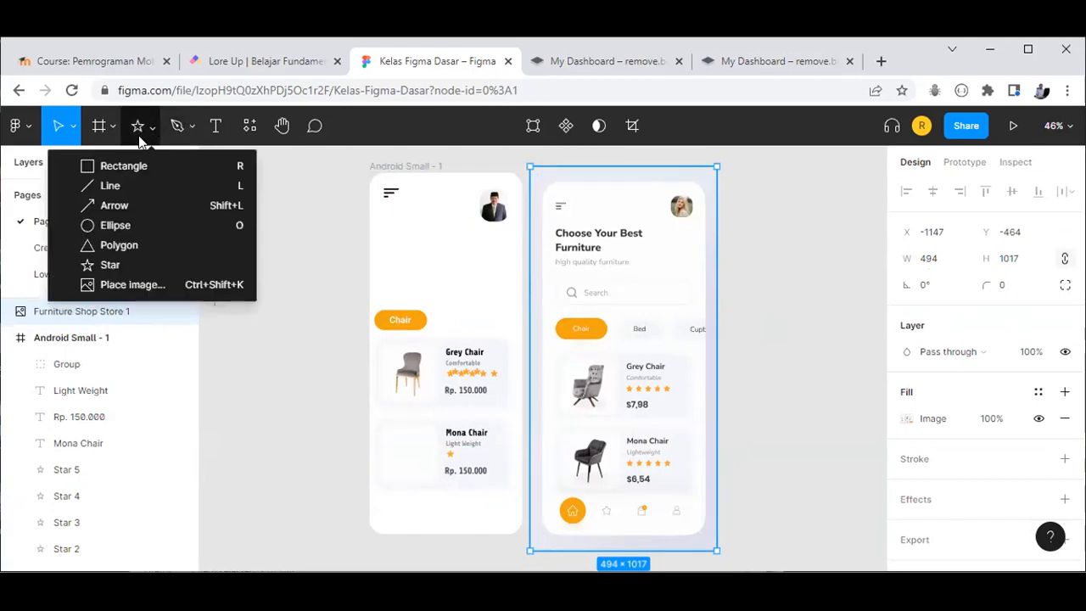
{"action": "left_click", "coordinate": [125, 164]}
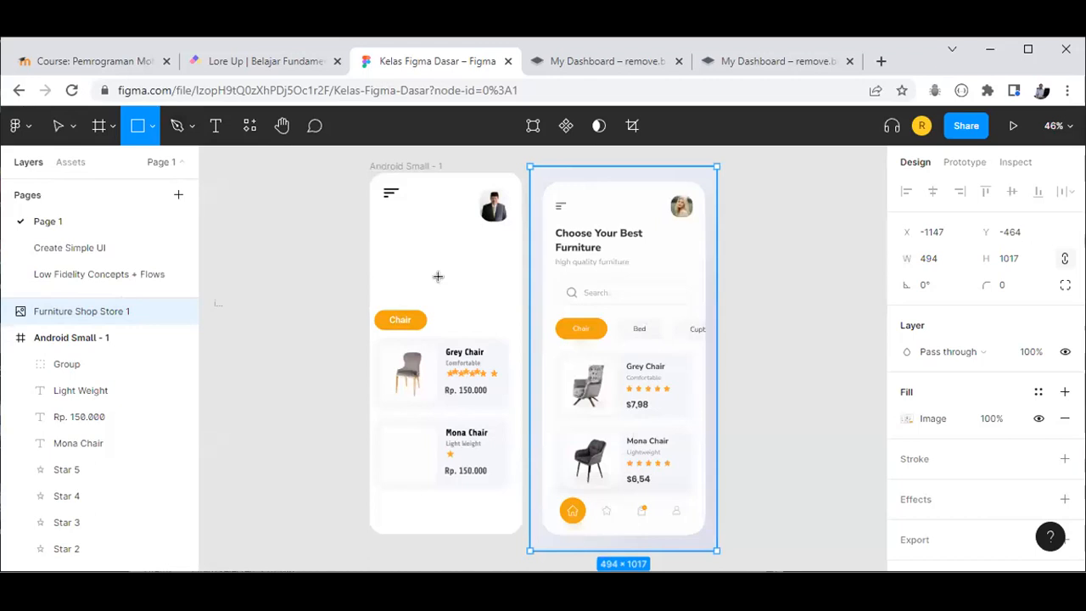
{"action": "left_click_drag", "start_coordinate": [384, 255], "coordinate": [499, 280]}
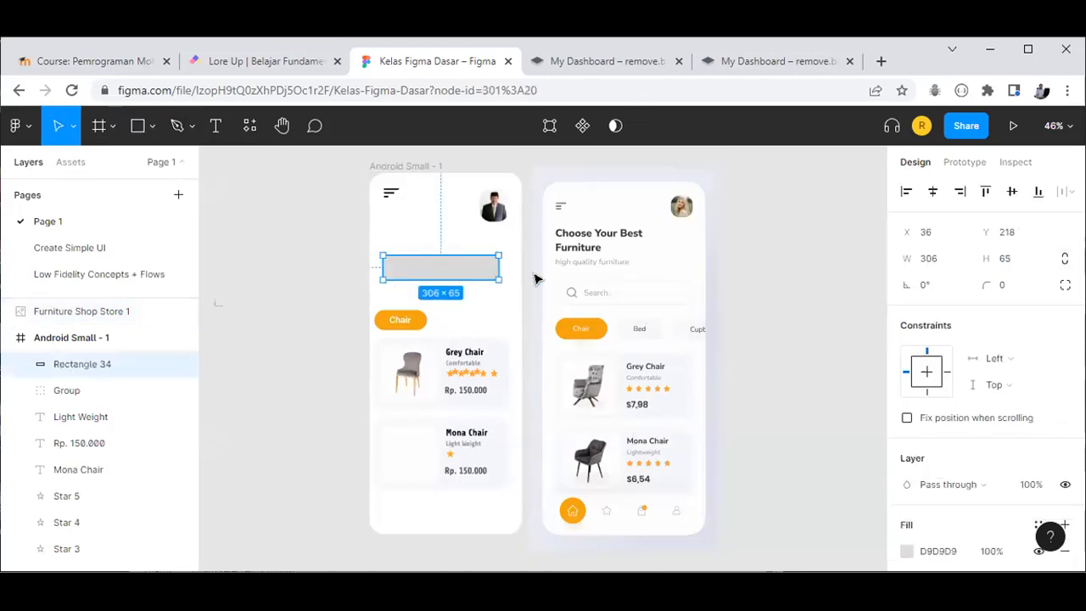
{"action": "left_click_drag", "start_coordinate": [574, 286], "coordinate": [417, 273]}
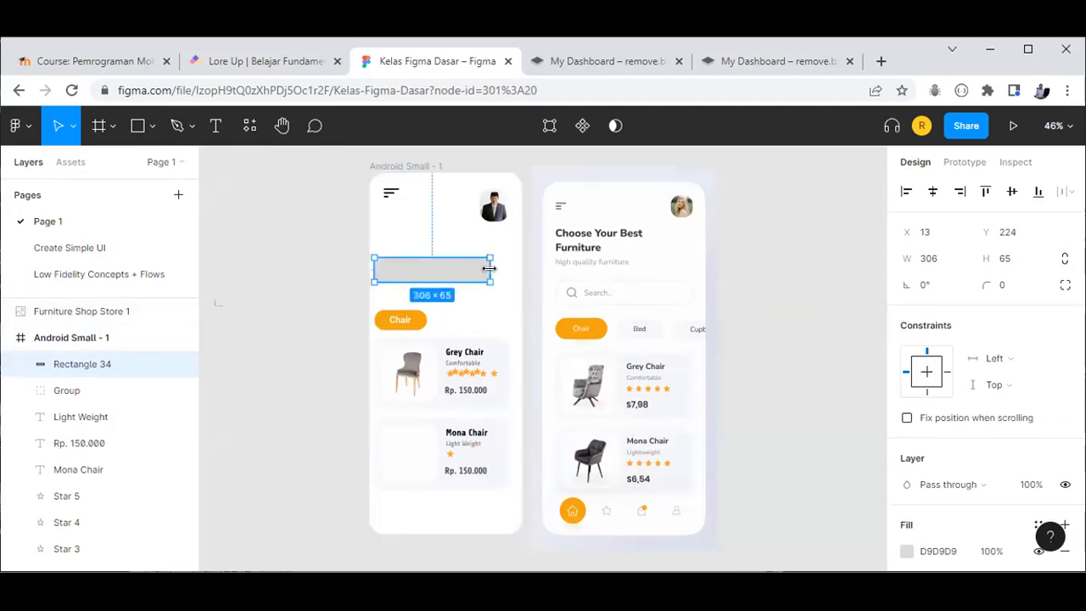
{"action": "left_click_drag", "start_coordinate": [489, 268], "coordinate": [517, 268]}
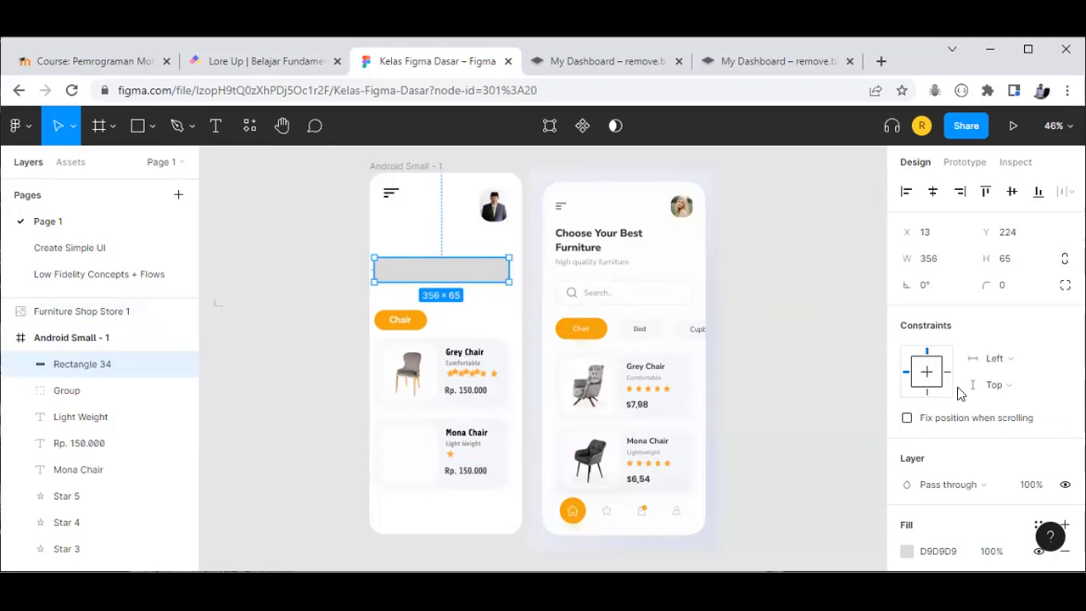
{"action": "scroll", "coordinate": [1045, 434], "scroll_direction": "down", "scroll_amount": 2}
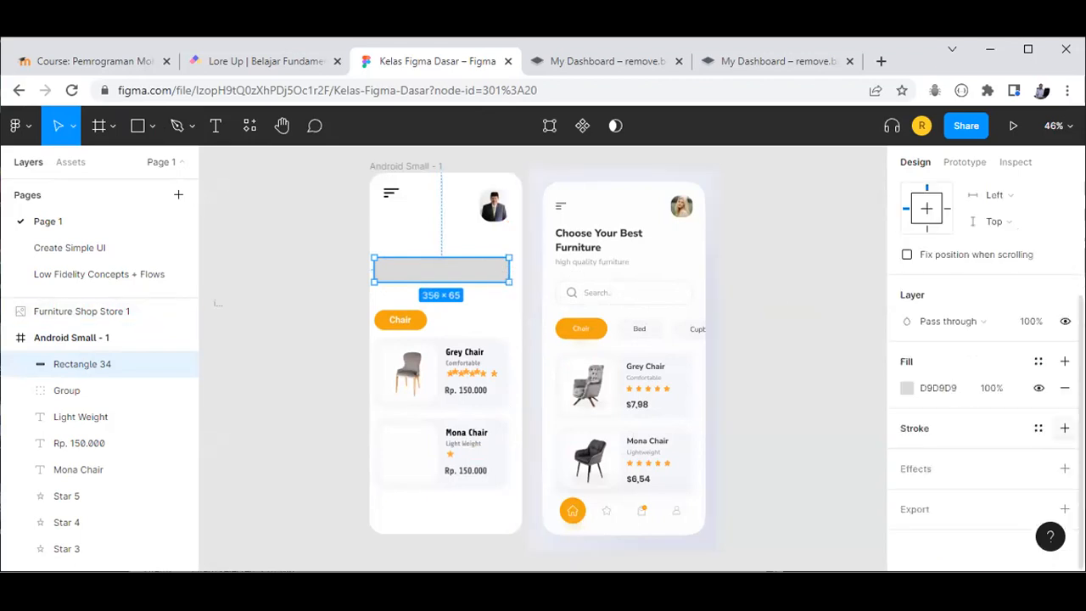
Step: Give the rectangle a 1-px black stroke and an eyedropped FDFDFD fill
{"action": "left_click", "coordinate": [1064, 427]}
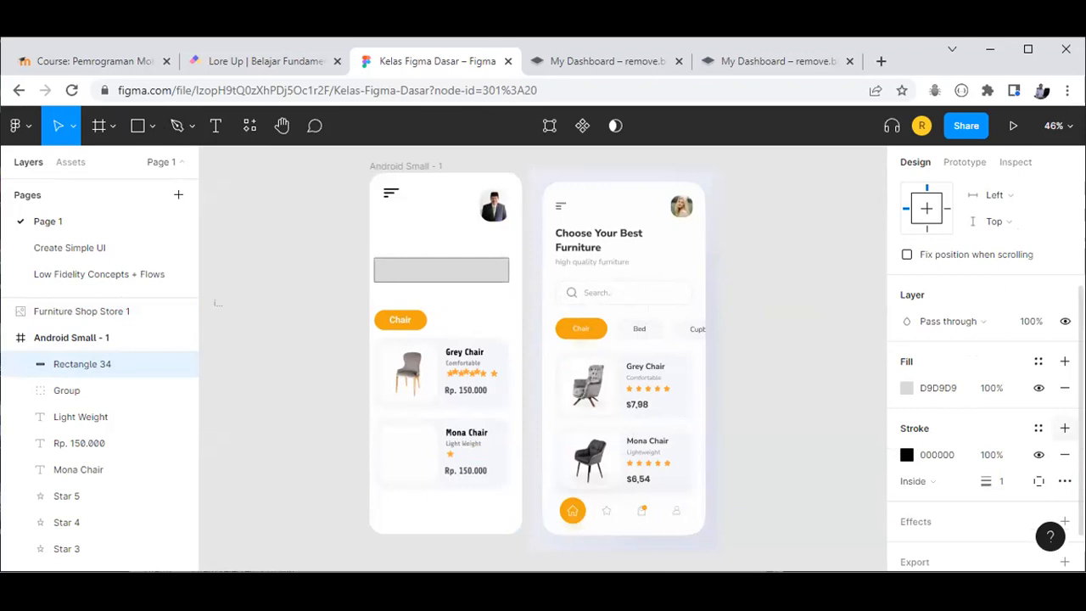
{"action": "left_click", "coordinate": [907, 456]}
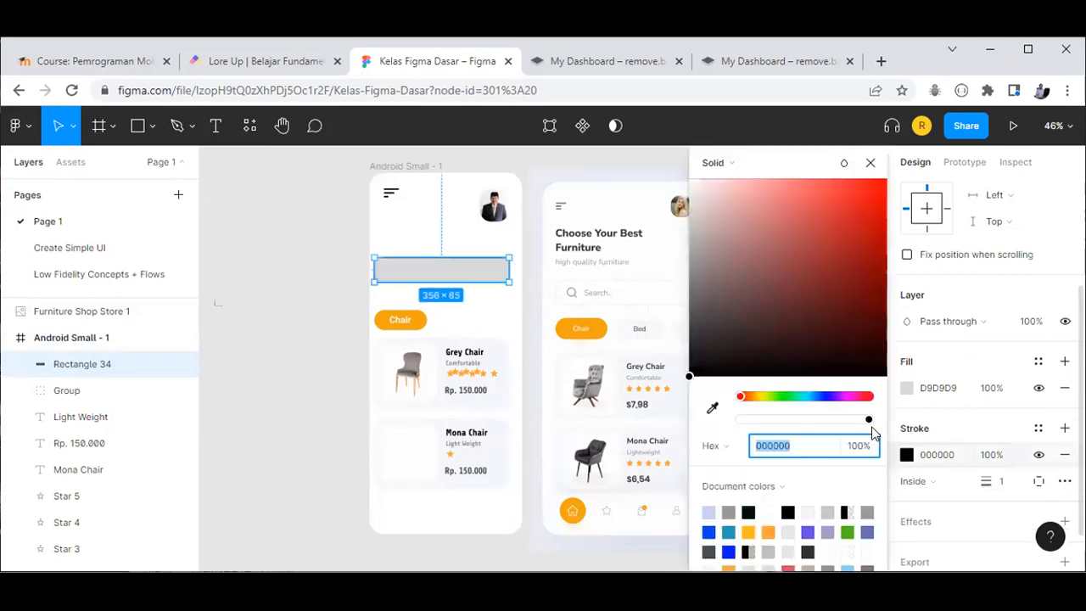
{"action": "left_click", "coordinate": [870, 162]}
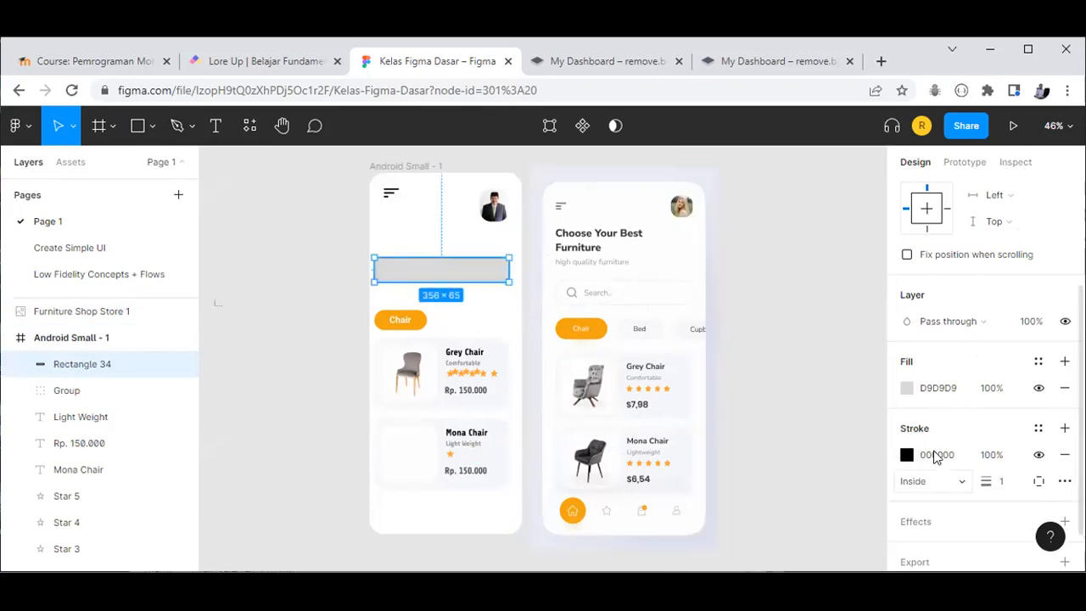
{"action": "left_click", "coordinate": [906, 388]}
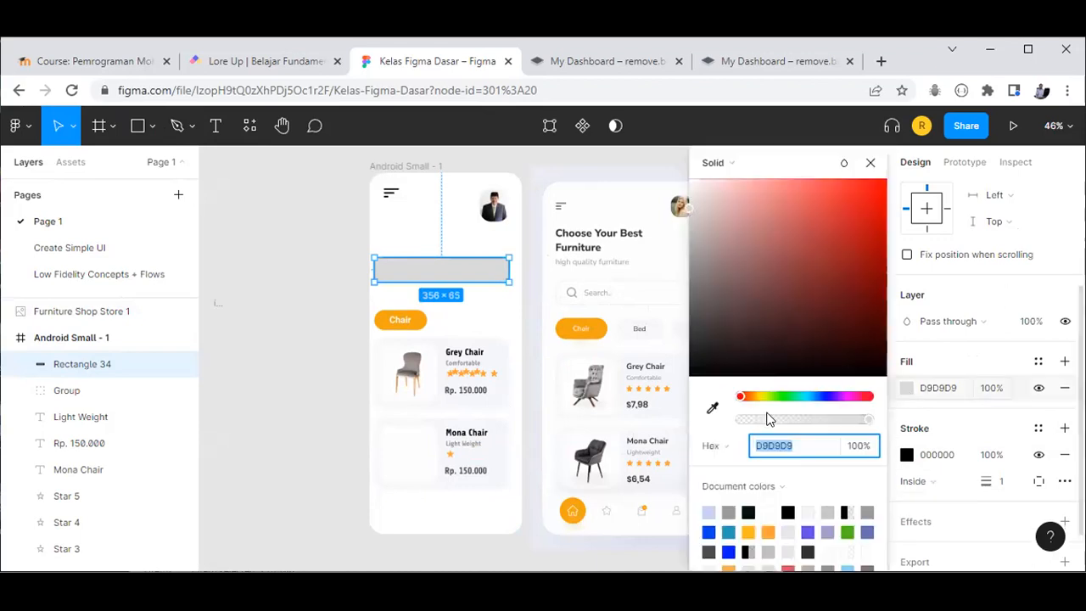
{"action": "left_click", "coordinate": [713, 409]}
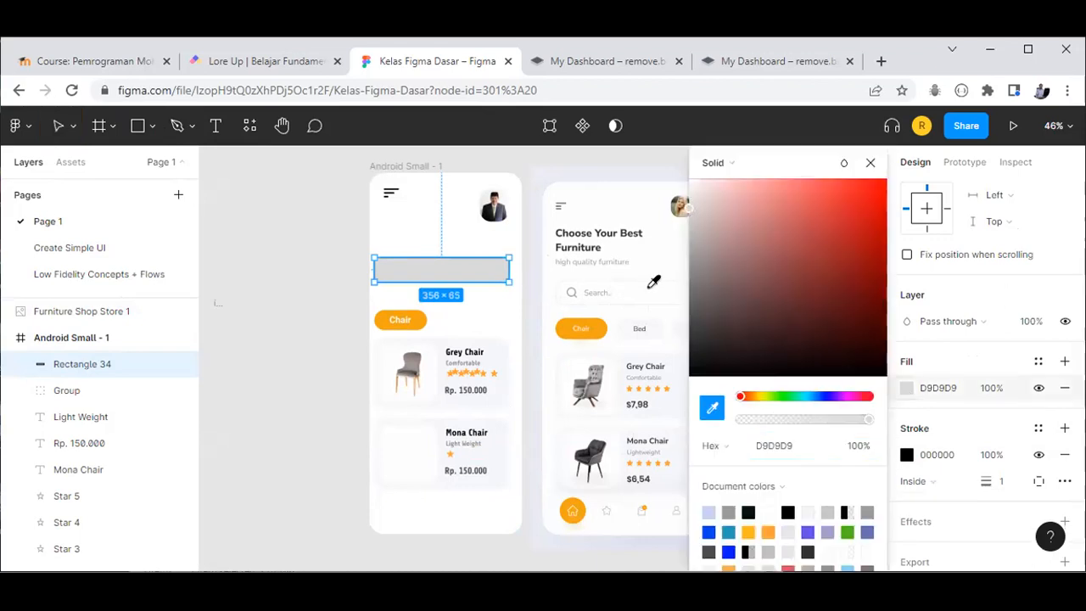
{"action": "left_click", "coordinate": [667, 283]}
{"action": "key", "text": "Escape"}
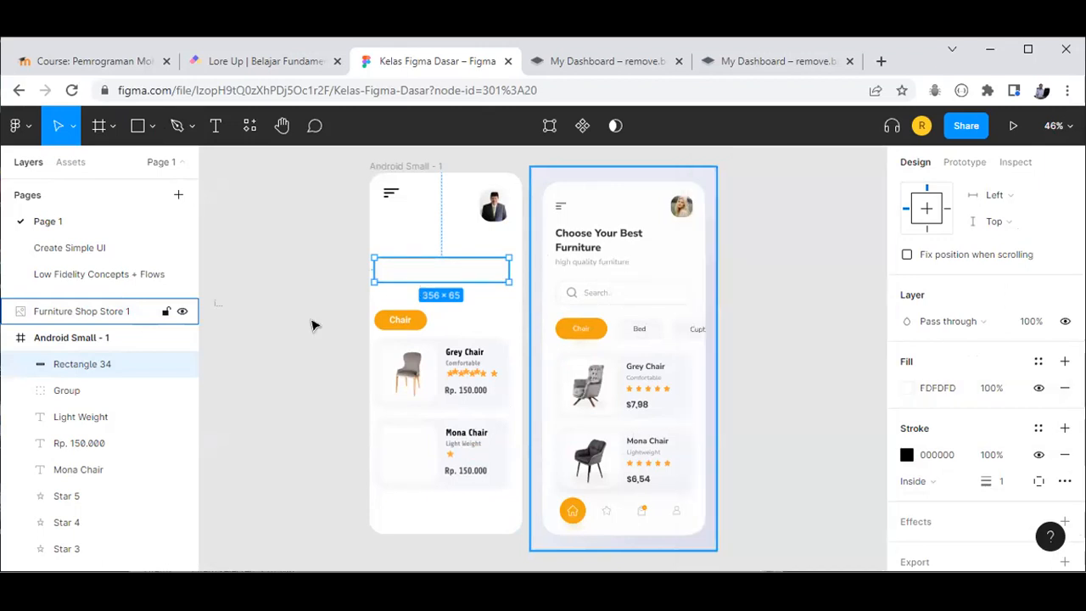
{"action": "key", "text": "Escape"}
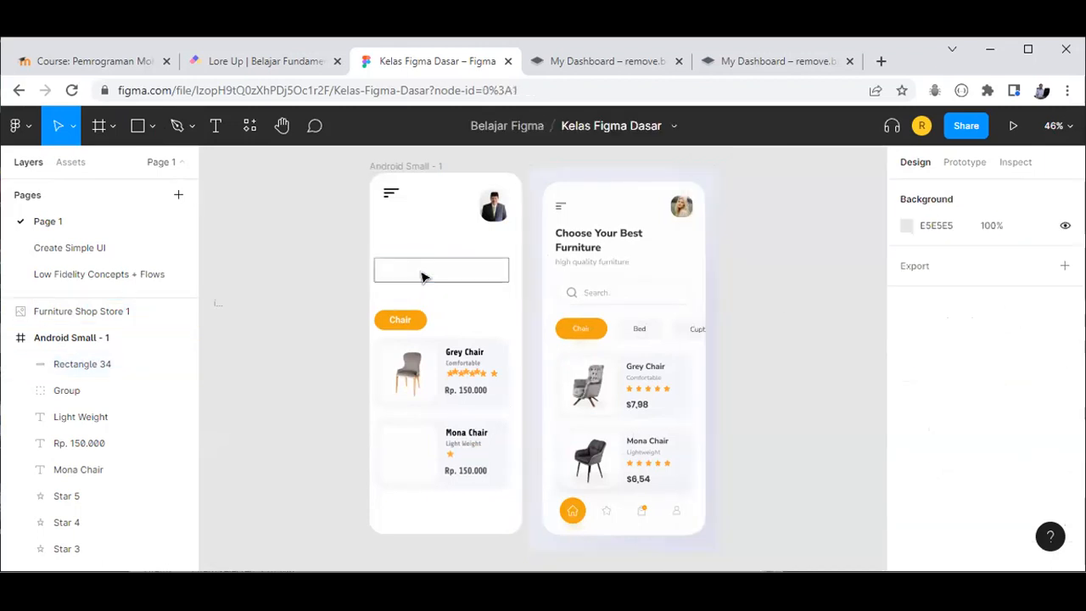
Step: Round the search bar rectangle's corners to a radius of 20
{"action": "left_click", "coordinate": [1014, 287]}
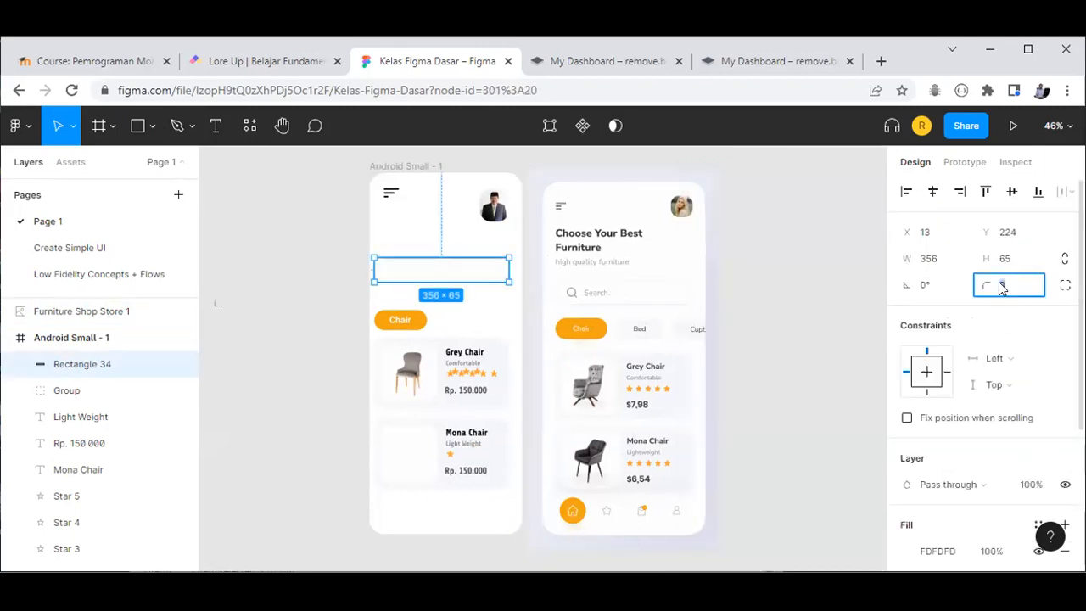
{"action": "type", "text": "1"}
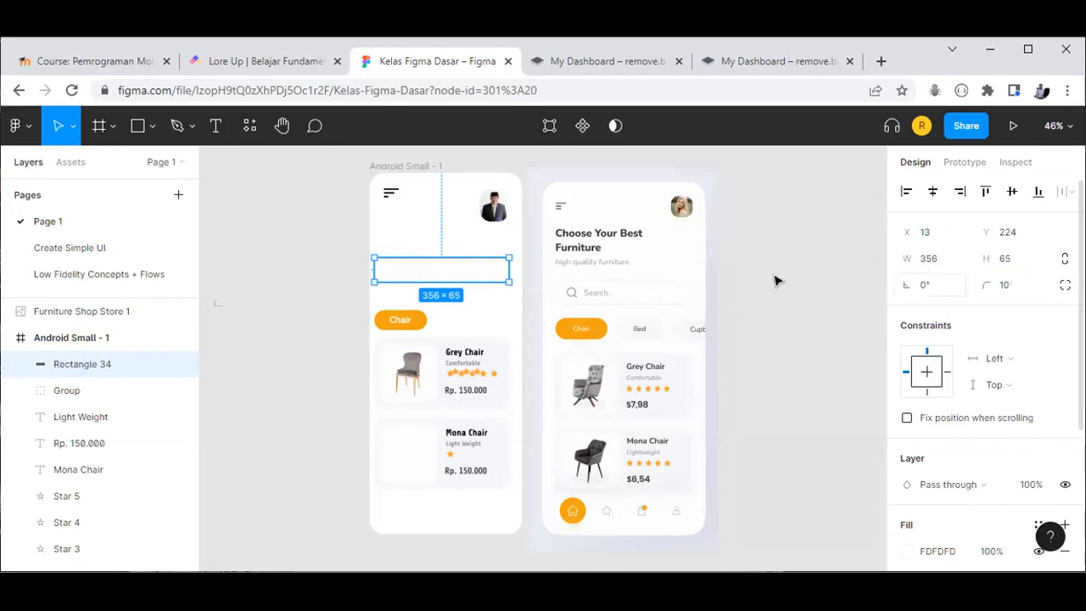
{"action": "left_click", "coordinate": [512, 284]}
{"action": "left_click", "coordinate": [488, 279]}
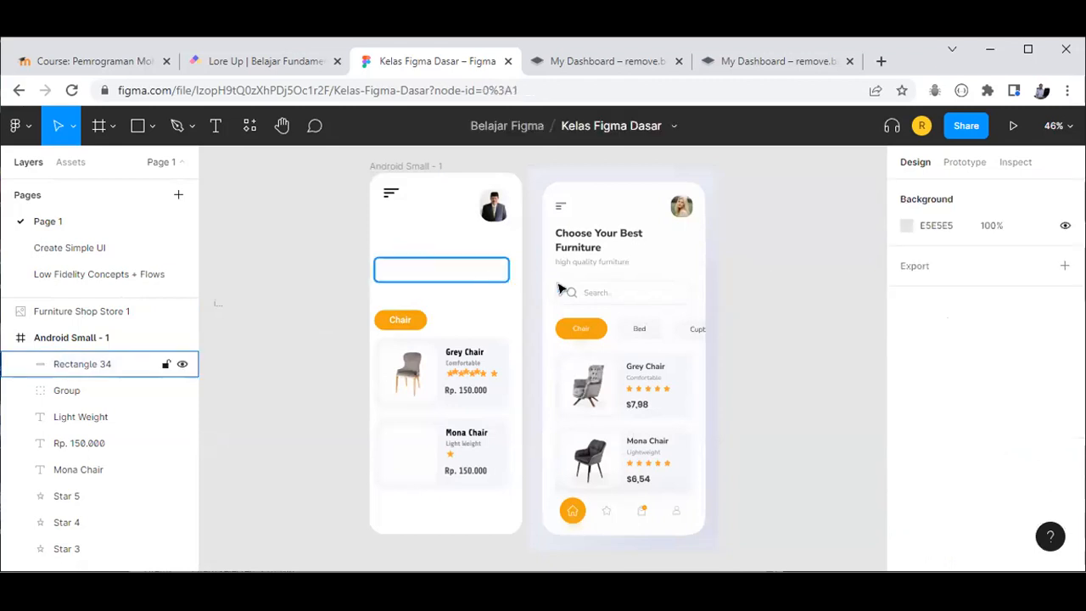
{"action": "left_click", "coordinate": [1021, 289]}
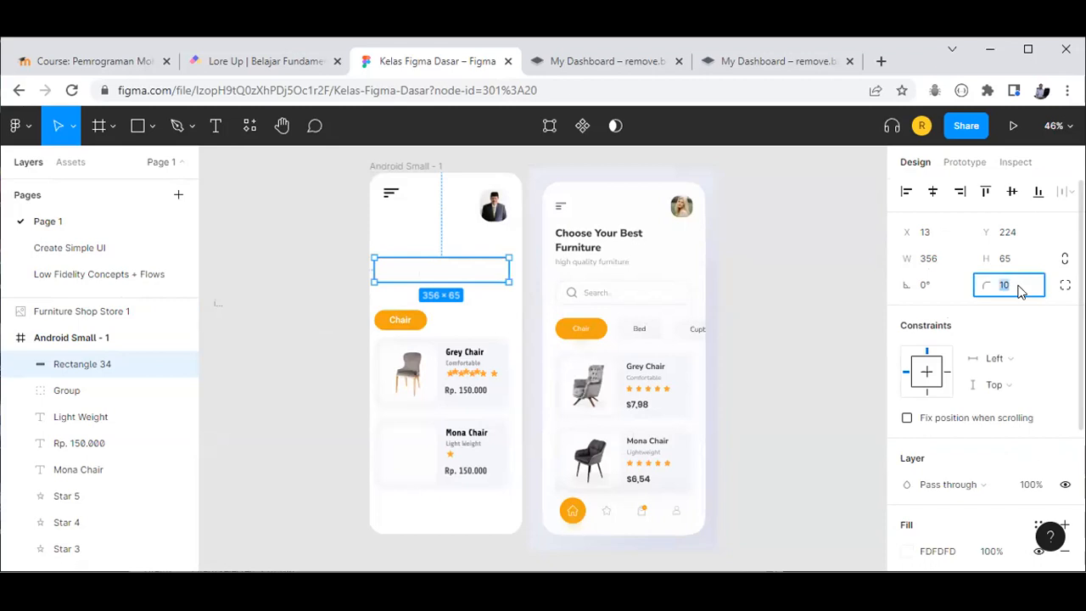
{"action": "key", "text": "Escape"}
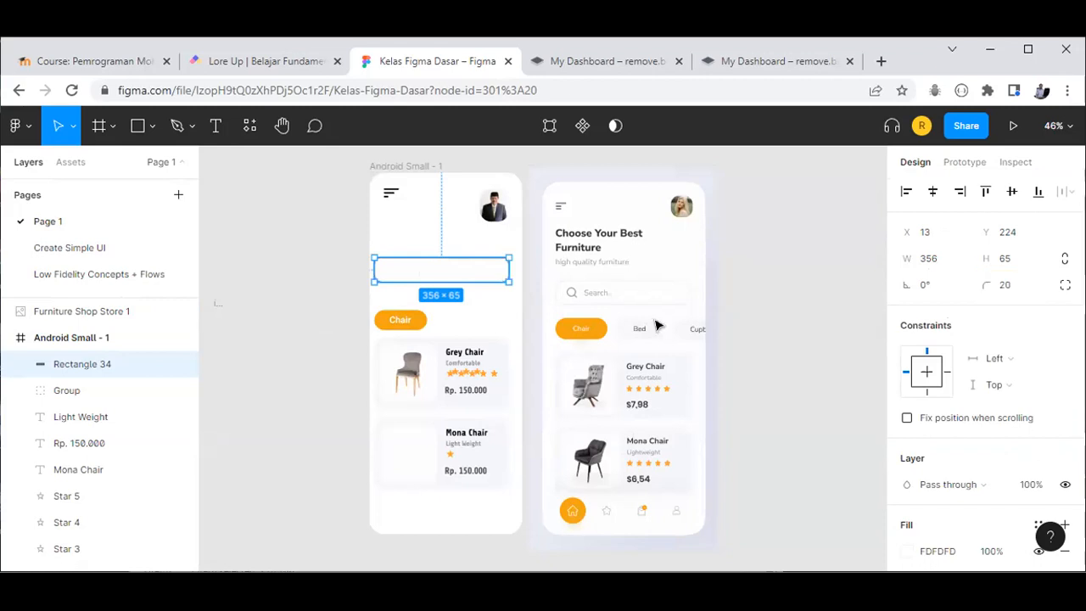
{"action": "key", "text": "Escape"}
{"action": "left_click", "coordinate": [470, 269]}
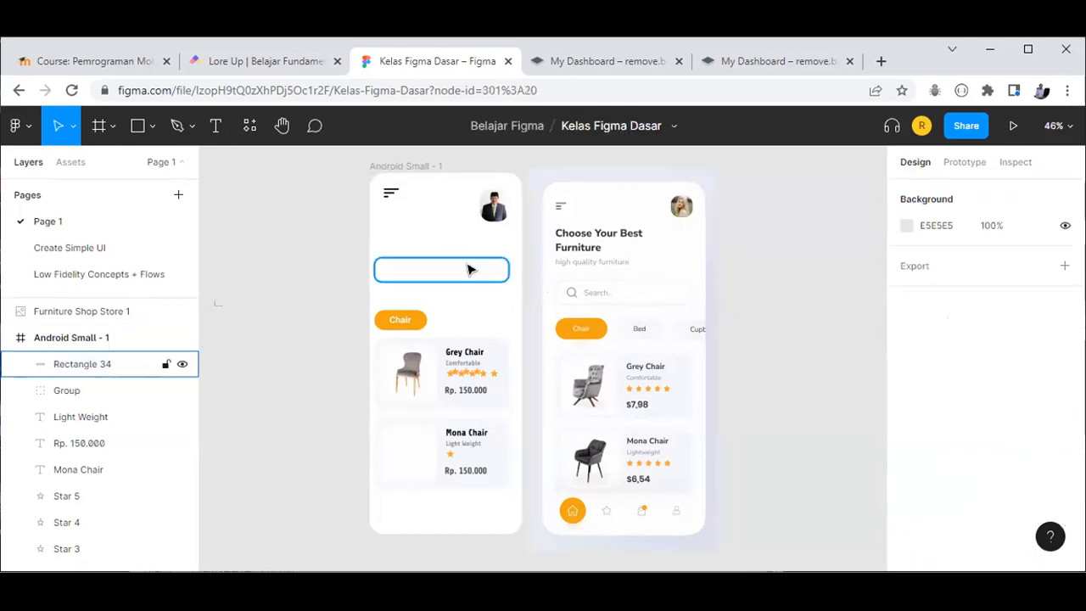
{"action": "scroll", "coordinate": [948, 472], "scroll_direction": "down", "scroll_amount": 2}
{"action": "scroll", "coordinate": [908, 433], "scroll_direction": "down", "scroll_amount": 2}
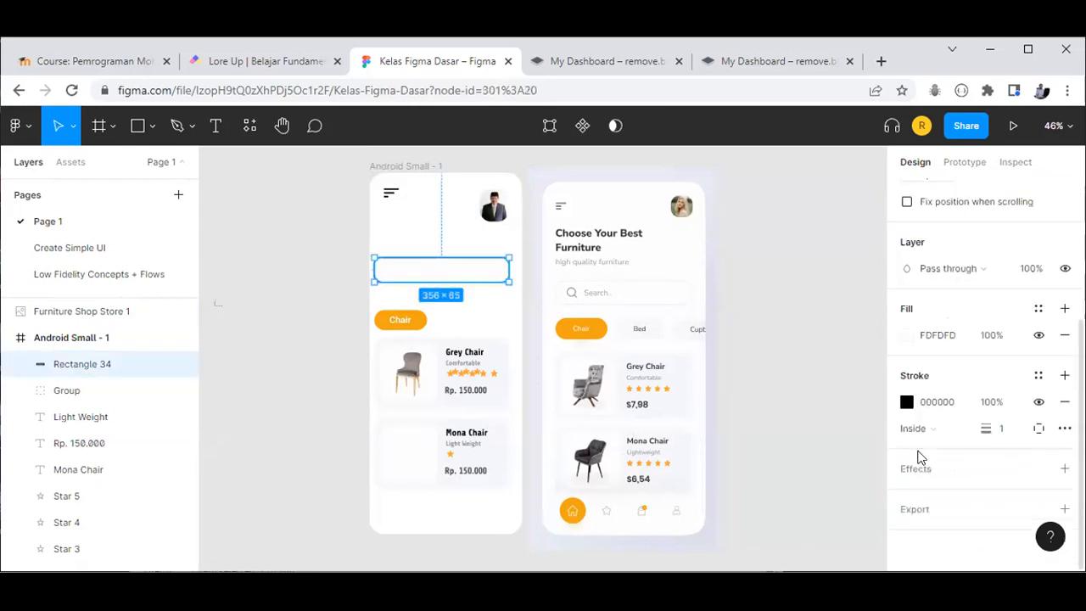
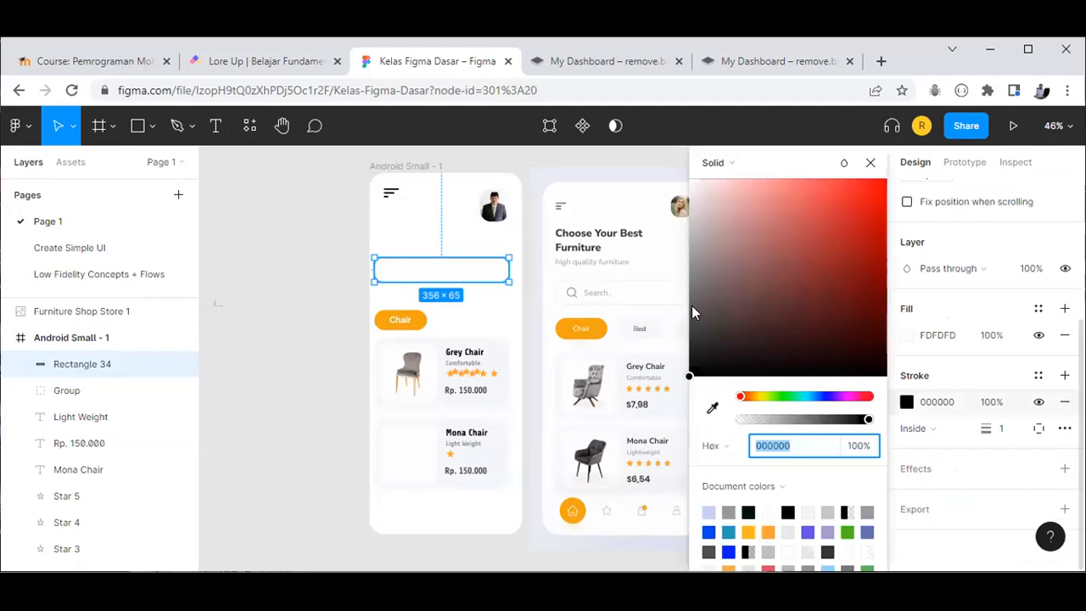
Step: Lighten Rectangle 34's search-bar stroke from 6F6F6F to light grey A9A9A9
{"action": "left_click_drag", "start_coordinate": [689, 291], "coordinate": [684, 288]}
{"action": "left_click", "coordinate": [867, 163]}
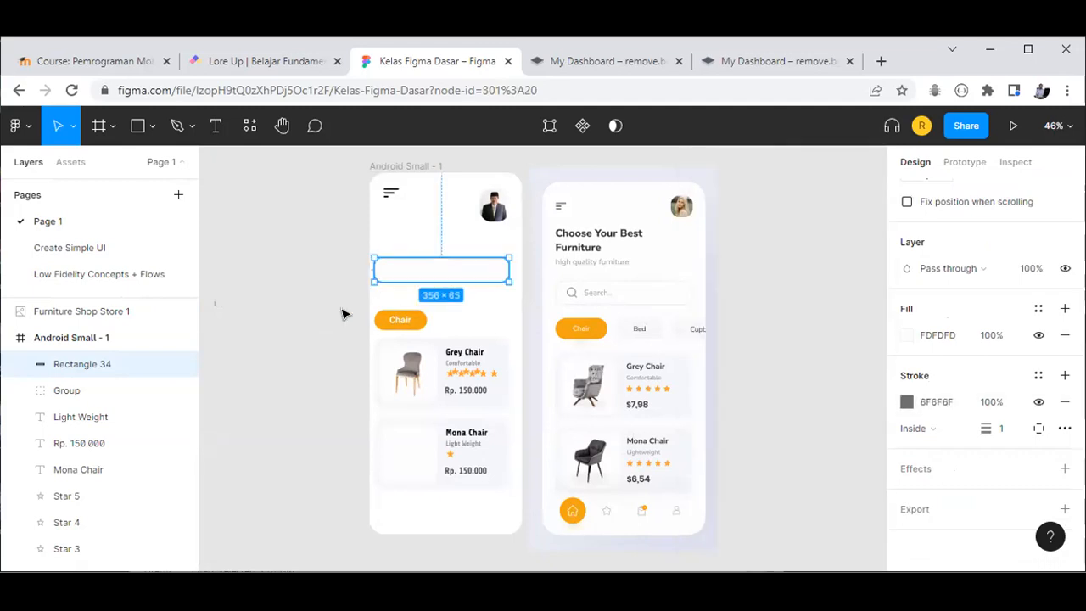
{"action": "left_click", "coordinate": [585, 295]}
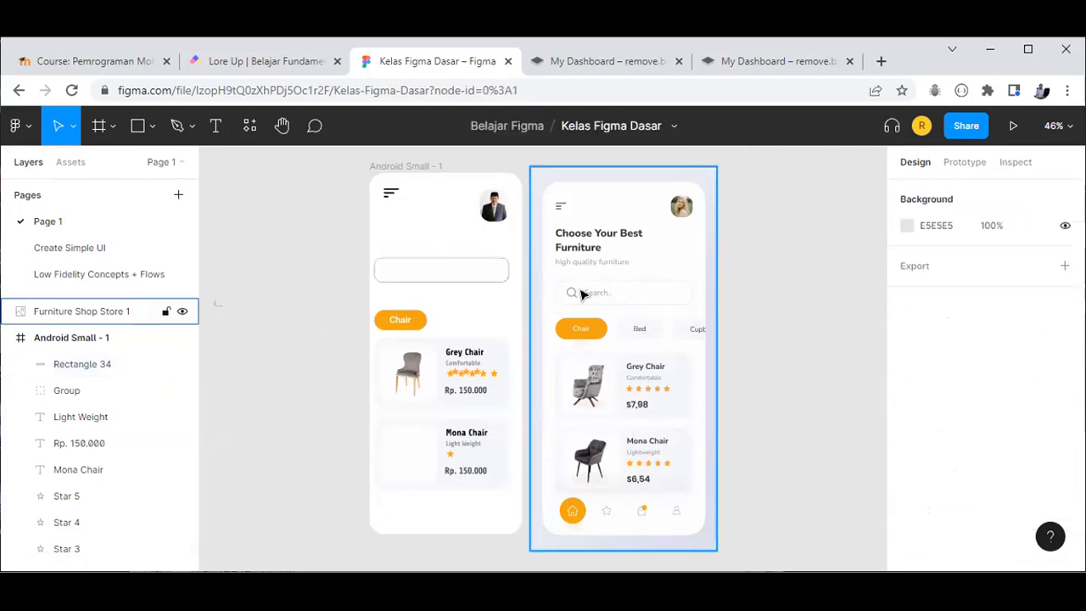
{"action": "left_click", "coordinate": [464, 278]}
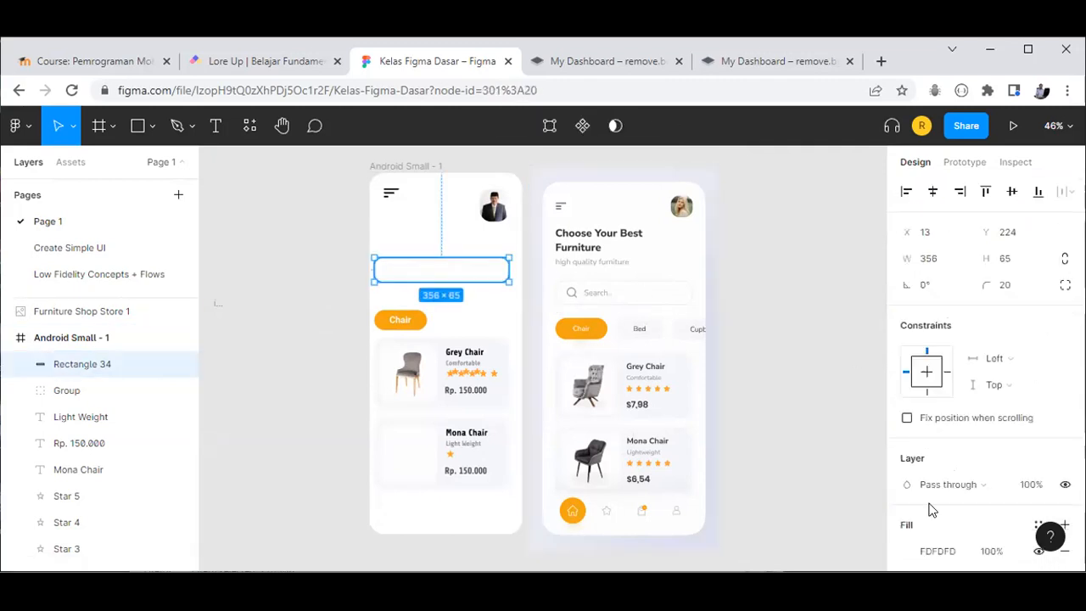
{"action": "scroll", "coordinate": [928, 515], "scroll_direction": "down", "scroll_amount": 2}
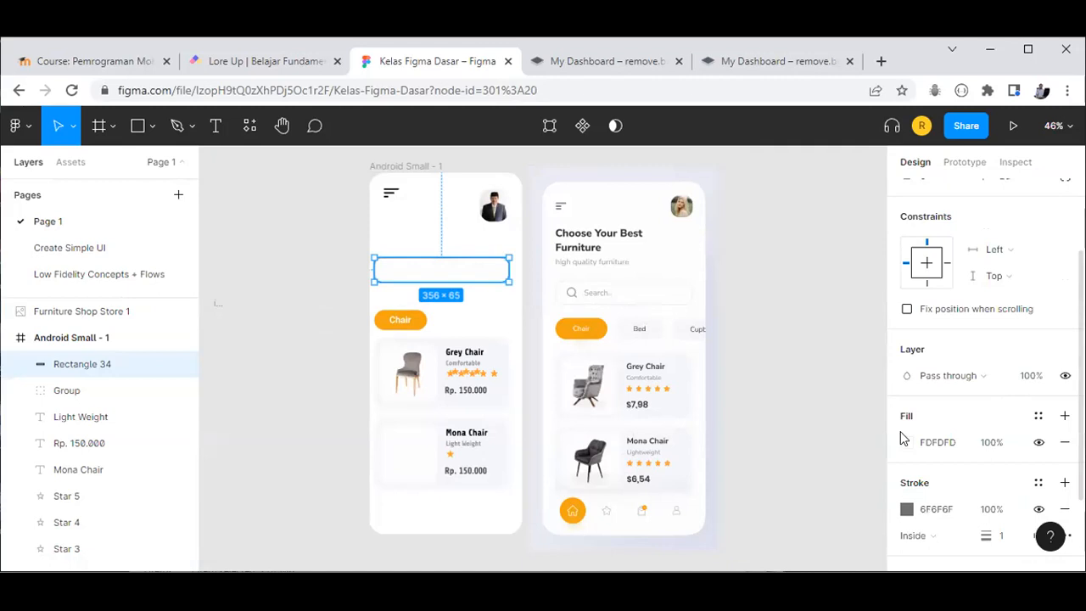
{"action": "scroll", "coordinate": [918, 479], "scroll_direction": "down", "scroll_amount": 2}
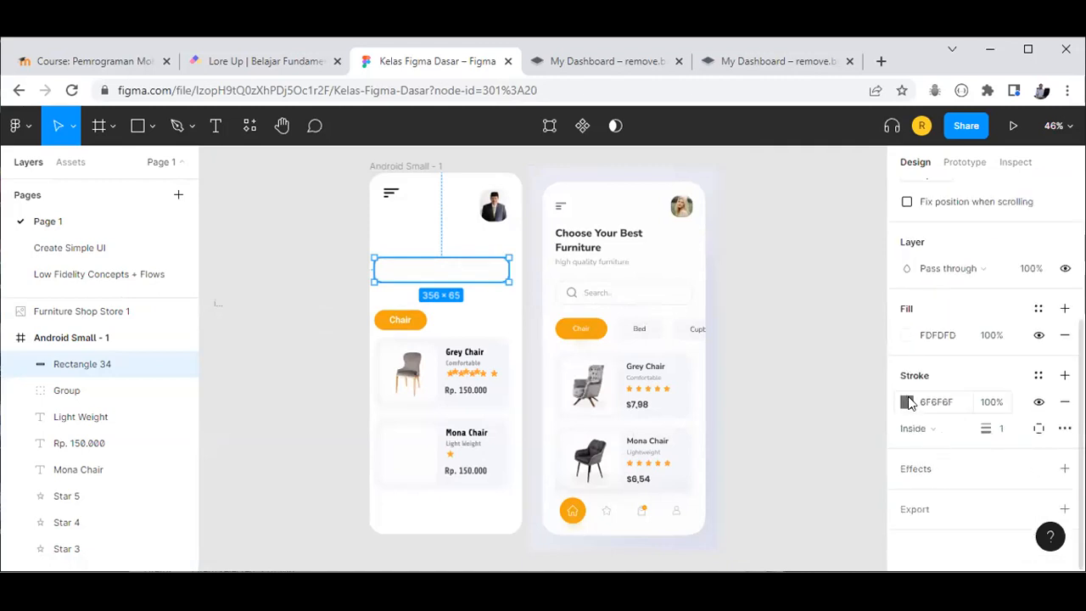
{"action": "left_click", "coordinate": [695, 257]}
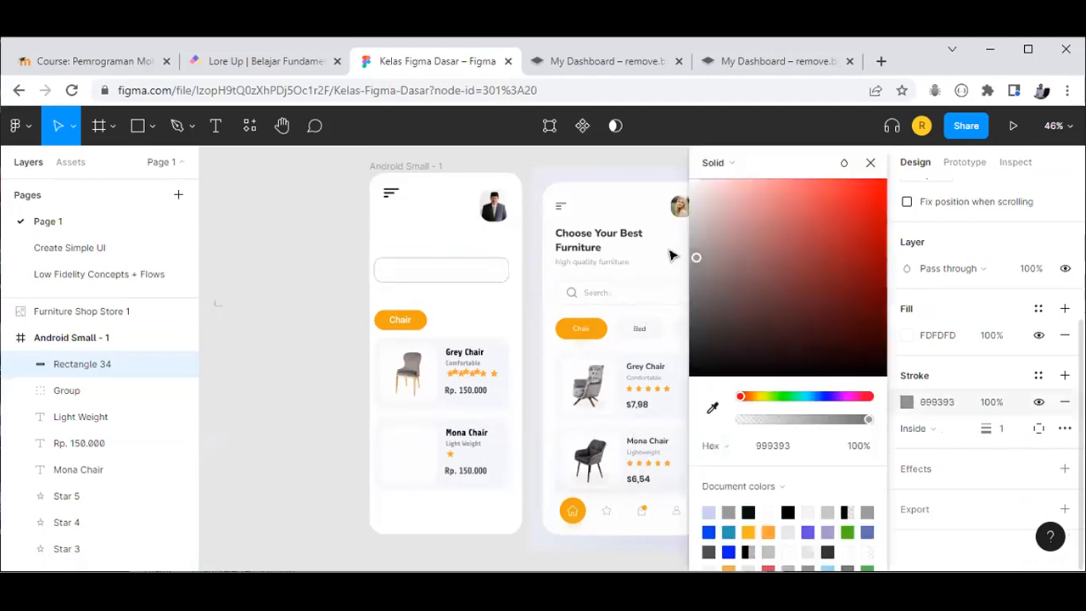
{"action": "left_click_drag", "start_coordinate": [843, 194], "coordinate": [689, 245]}
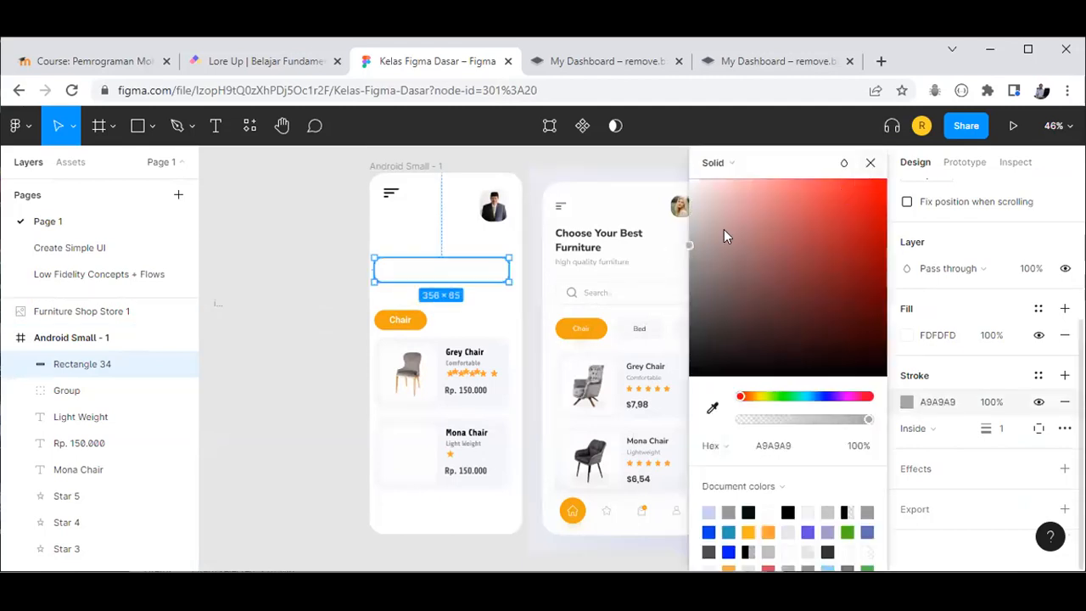
{"action": "left_click", "coordinate": [324, 297]}
{"action": "left_click", "coordinate": [385, 303]}
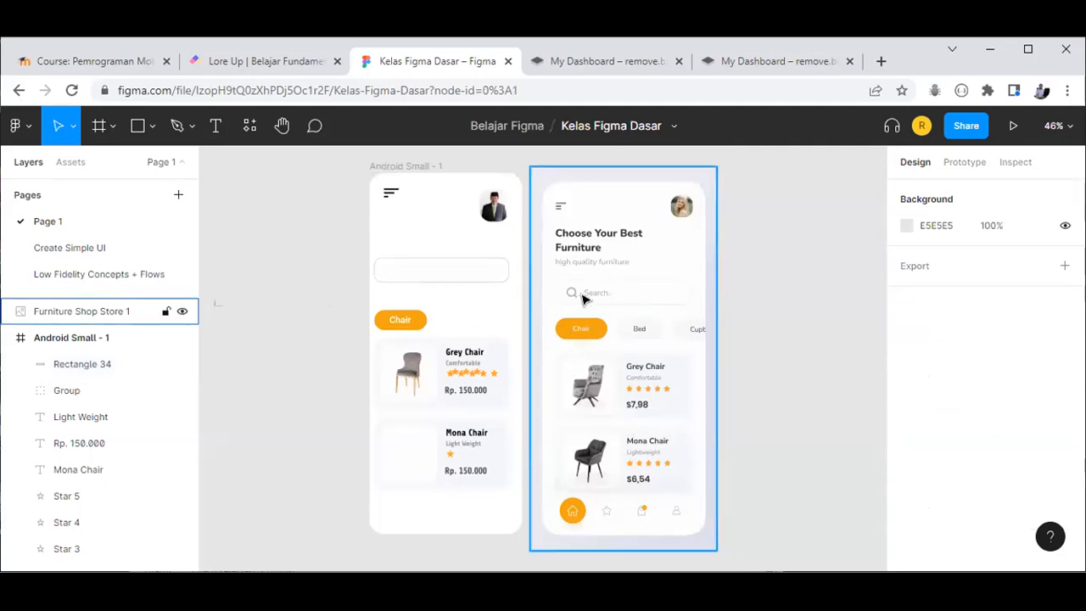
Step: Launch the Iconify plugin and search its library for 'search'
{"action": "left_click", "coordinate": [25, 127]}
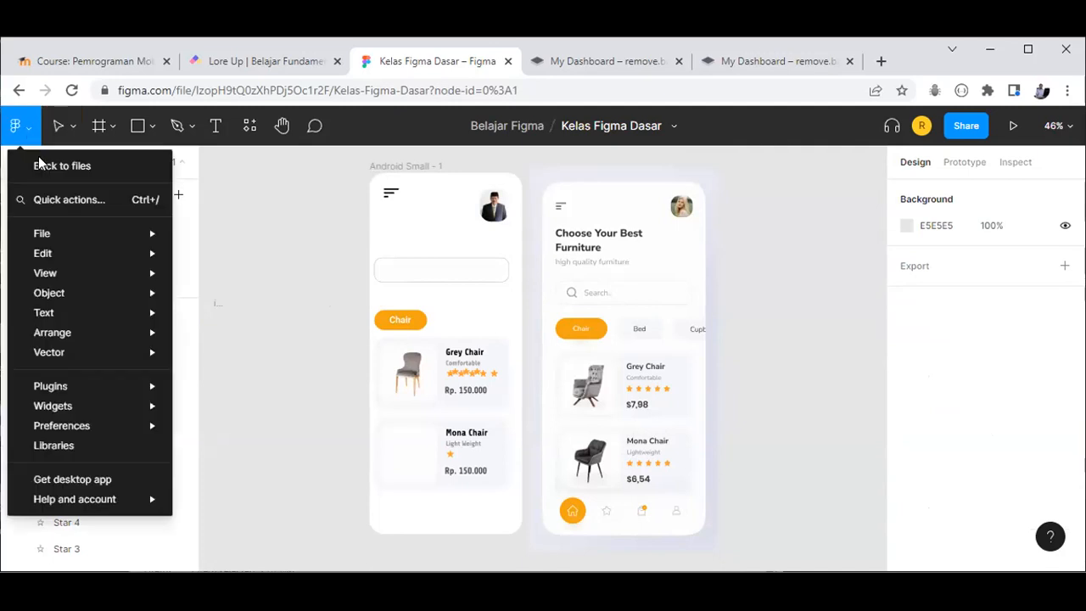
{"action": "mouse_move", "coordinate": [125, 389]}
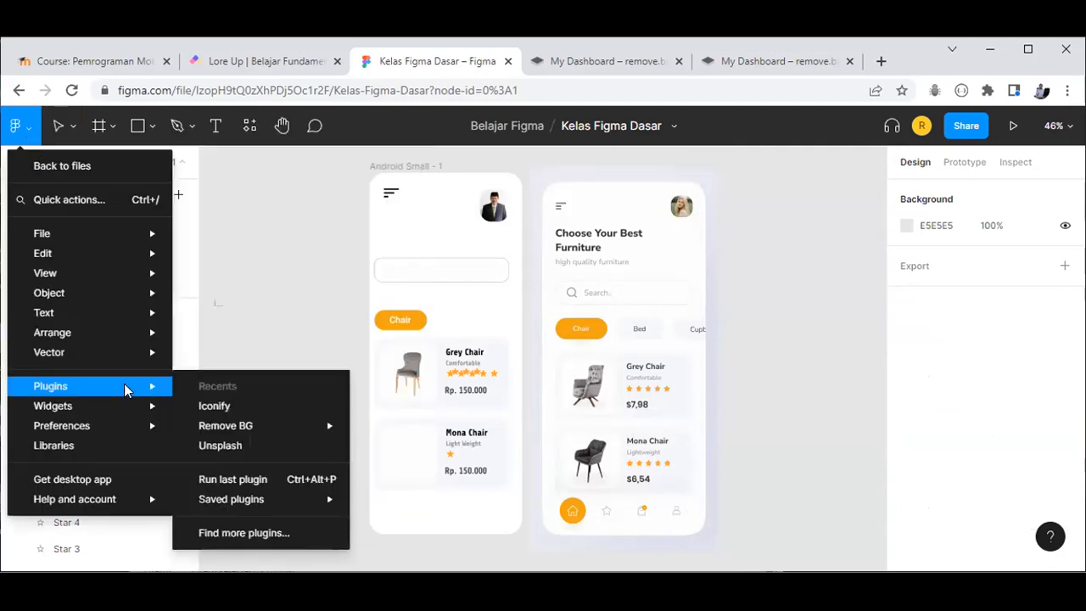
{"action": "left_click", "coordinate": [326, 402]}
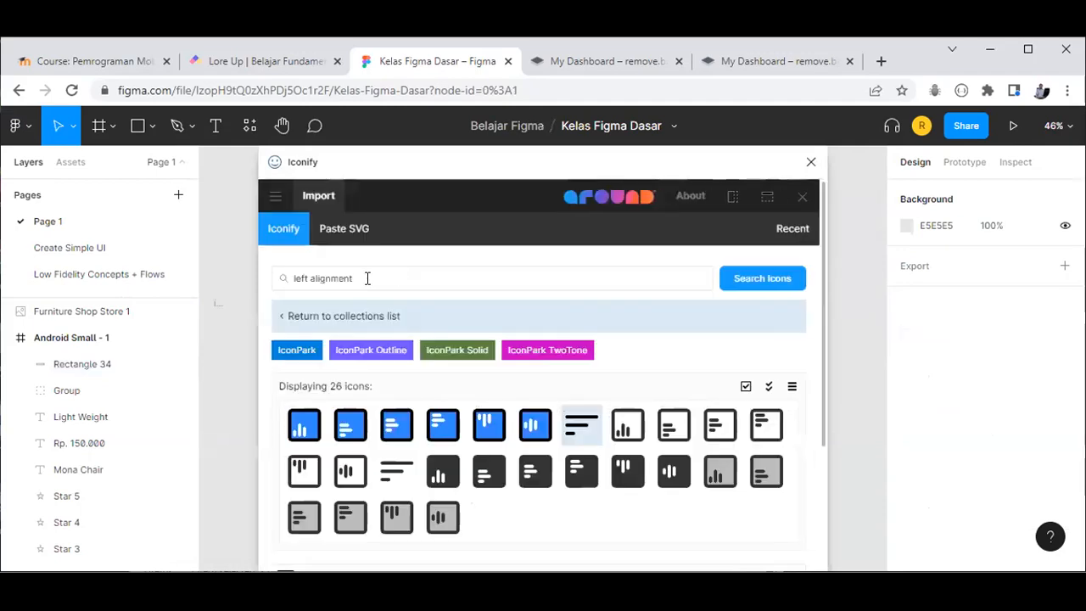
{"action": "type", "text": "sea"}
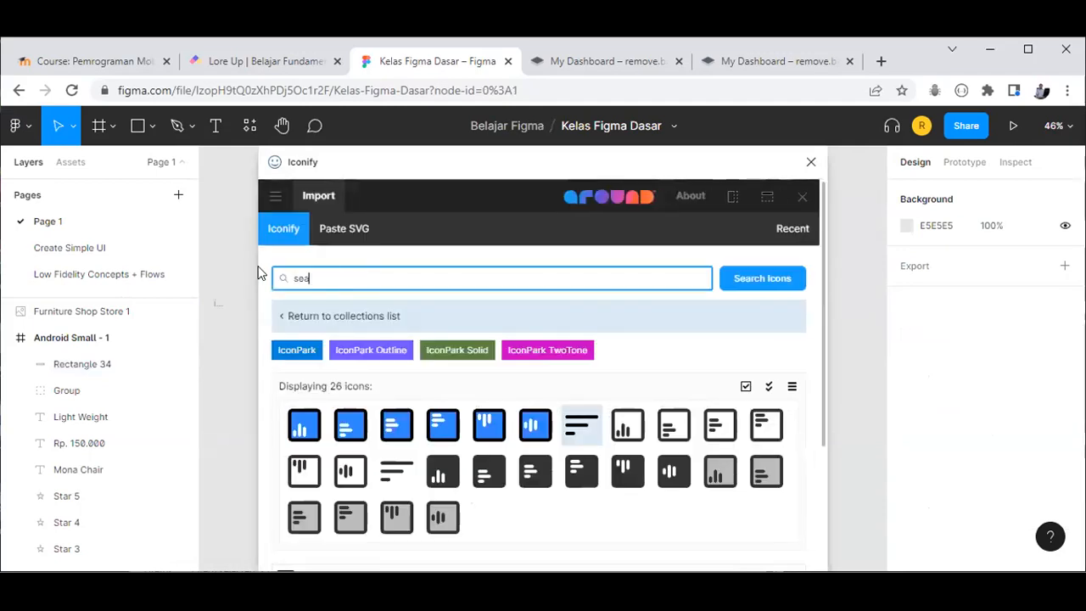
{"action": "type", "text": "rch"}
{"action": "left_click", "coordinate": [744, 284]}
{"action": "key", "text": "Return"}
Step: Import the 32×32 bytesize:search magnifier icon onto the canvas and close Iconify
{"action": "left_click_drag", "start_coordinate": [545, 160], "coordinate": [883, 201]}
{"action": "left_click_drag", "start_coordinate": [759, 402], "coordinate": [684, 156]}
{"action": "left_click_drag", "start_coordinate": [631, 272], "coordinate": [807, 342]}
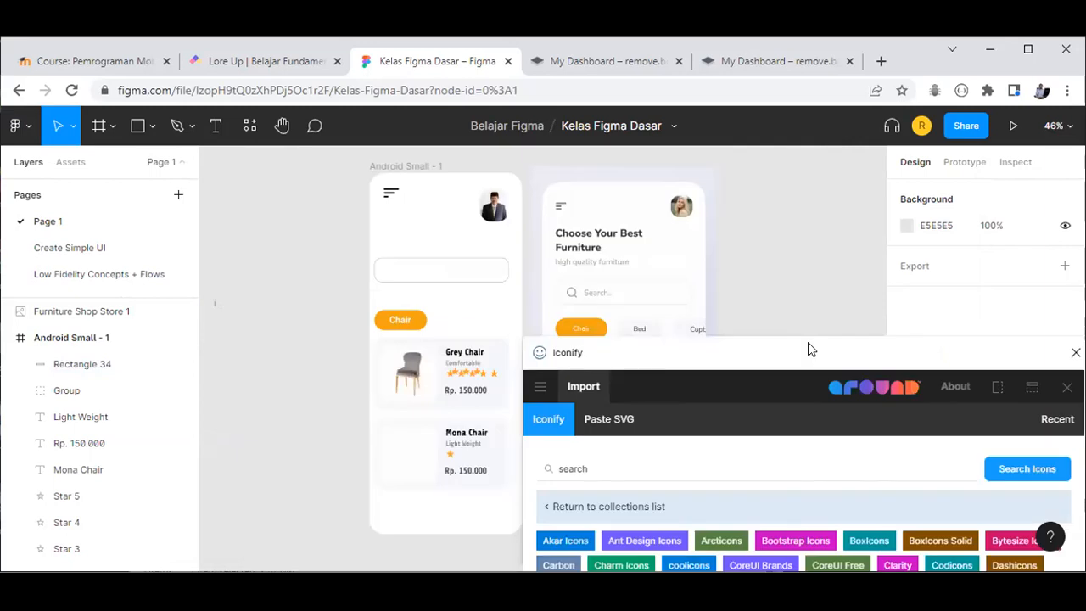
{"action": "left_click_drag", "start_coordinate": [746, 248], "coordinate": [688, 161]}
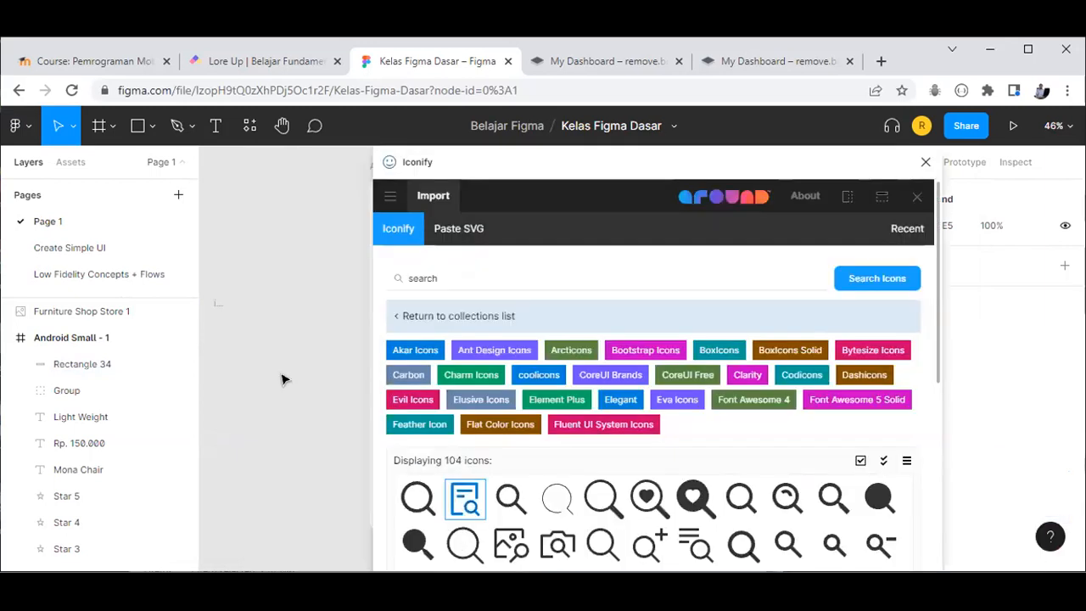
{"action": "left_click", "coordinate": [925, 162]}
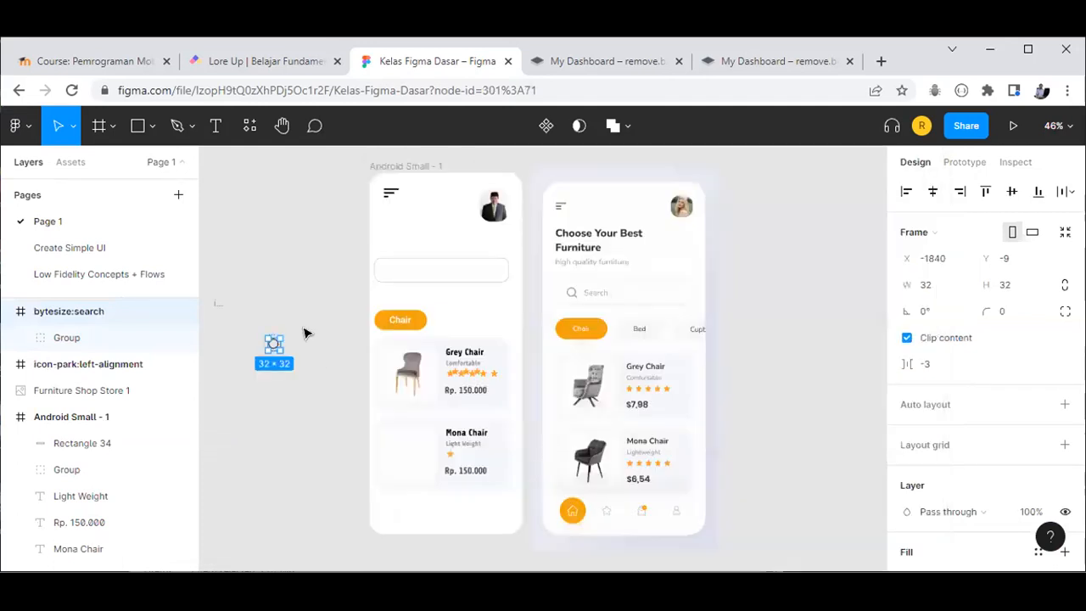
Step: Move the bytesize:search icon to the left inside the search box
{"action": "scroll", "coordinate": [293, 363], "scroll_direction": "up", "scroll_amount": 1}
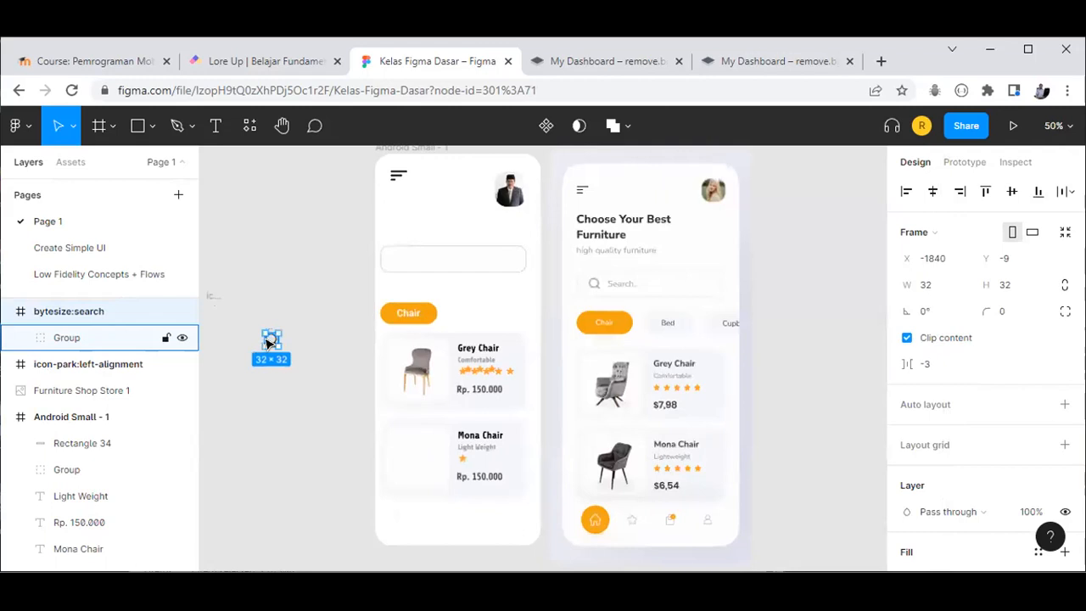
{"action": "left_click_drag", "start_coordinate": [402, 263], "coordinate": [396, 260]}
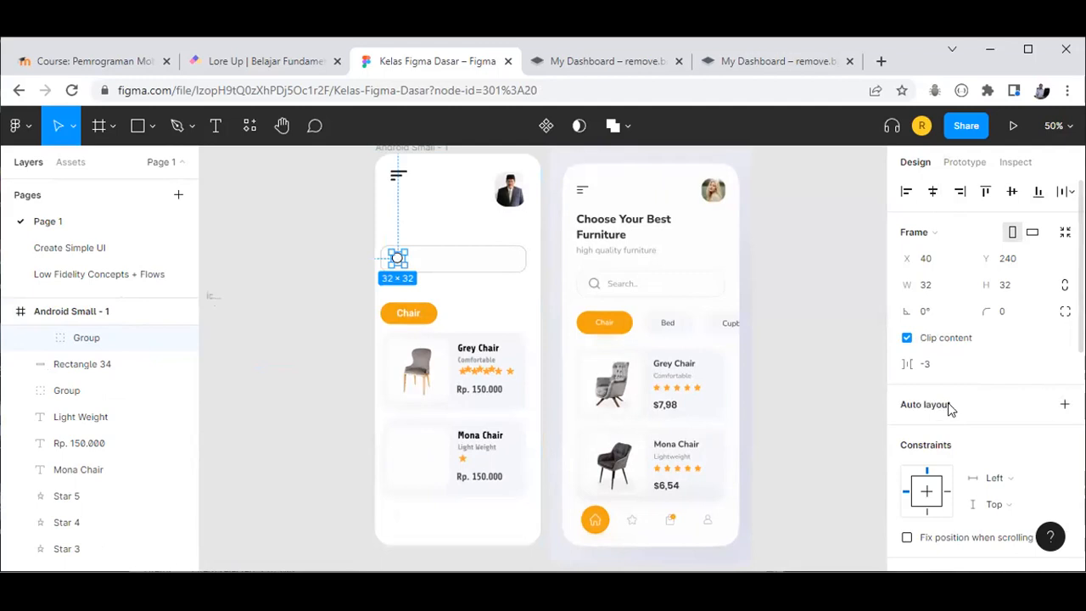
{"action": "scroll", "coordinate": [912, 493], "scroll_direction": "down", "scroll_amount": 4}
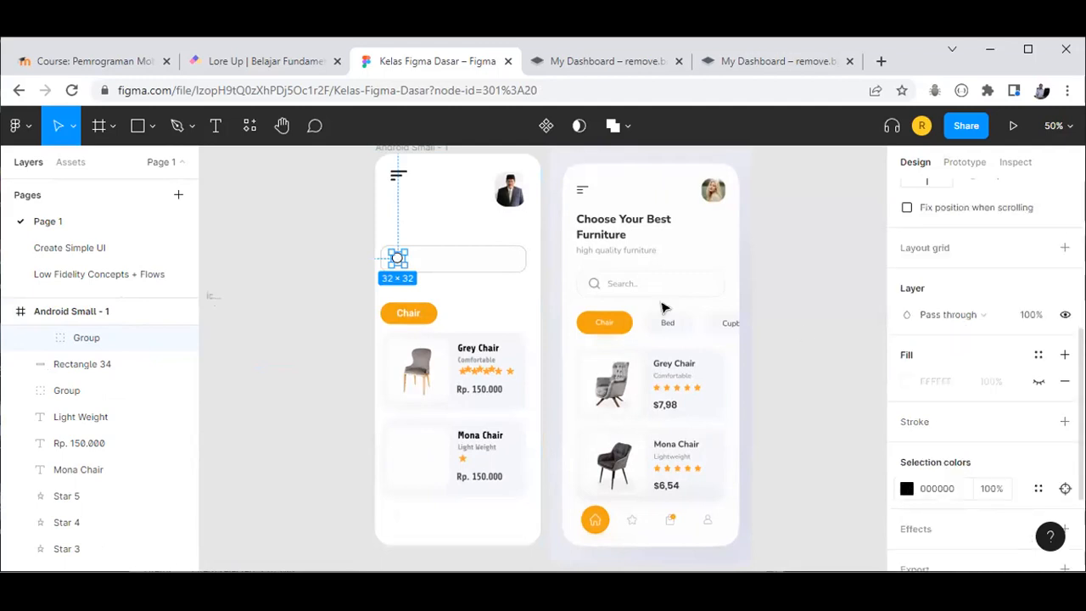
{"action": "left_click", "coordinate": [339, 315]}
Step: Recolour the magnifier icon to medium grey 949494
{"action": "left_click", "coordinate": [398, 260]}
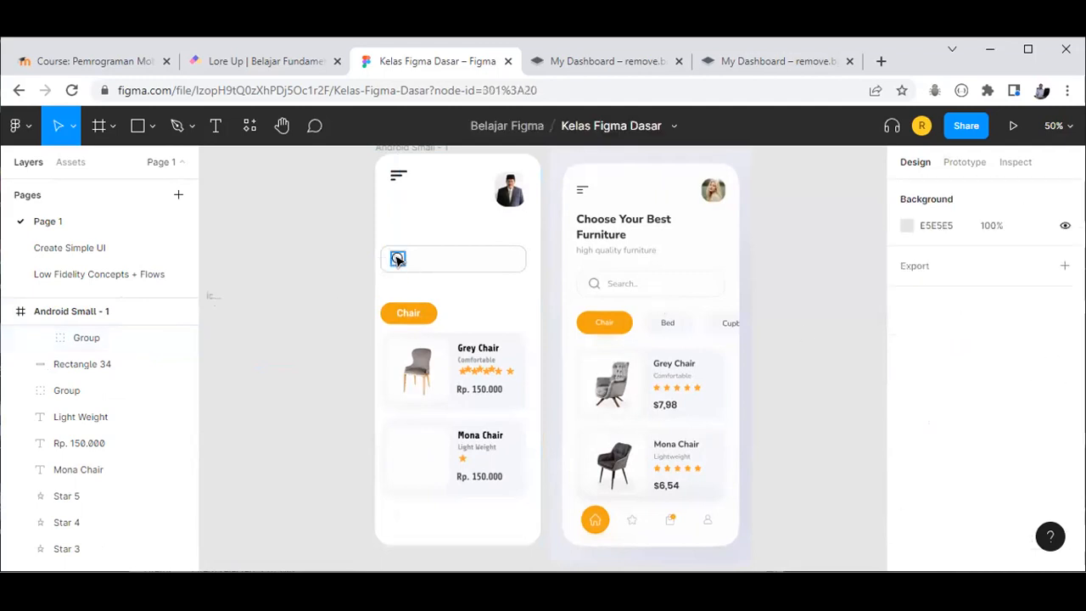
{"action": "scroll", "coordinate": [909, 452], "scroll_direction": "down", "scroll_amount": 3}
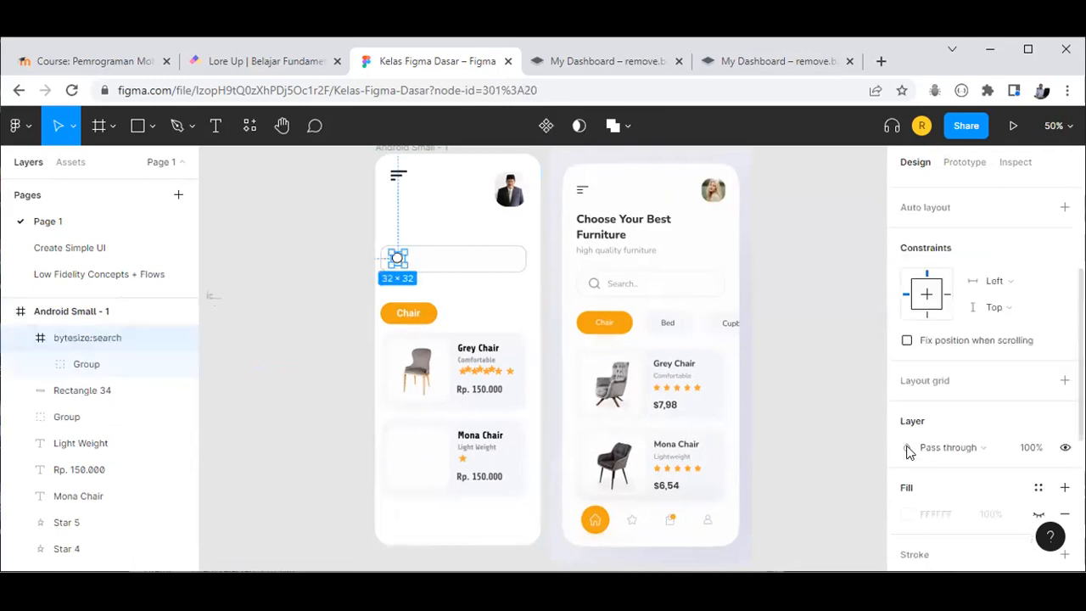
{"action": "scroll", "coordinate": [910, 470], "scroll_direction": "down", "scroll_amount": 1}
{"action": "scroll", "coordinate": [909, 378], "scroll_direction": "down", "scroll_amount": 4}
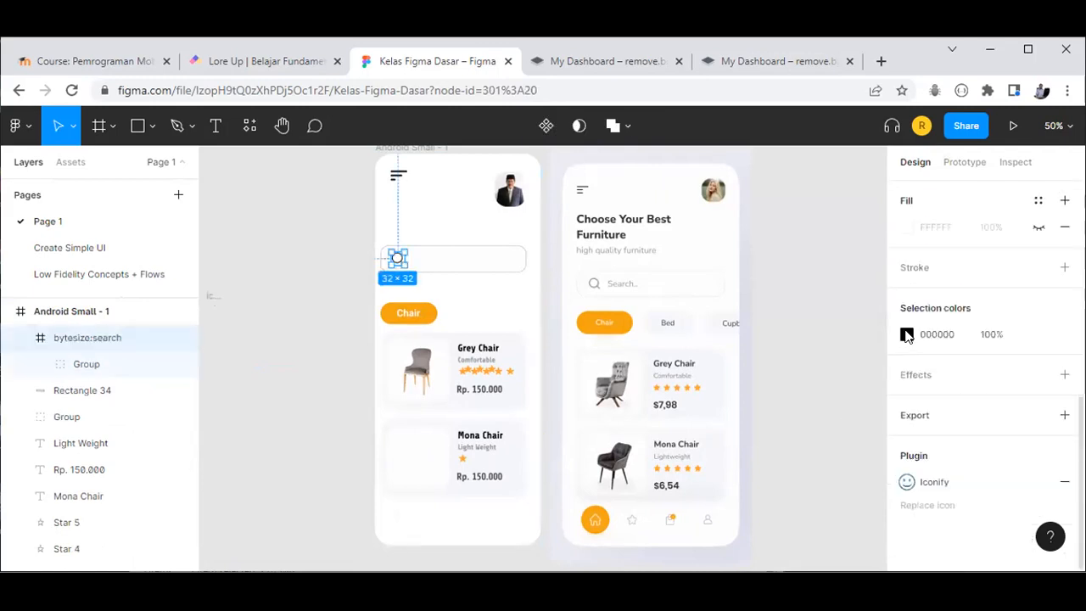
{"action": "left_click", "coordinate": [738, 305]}
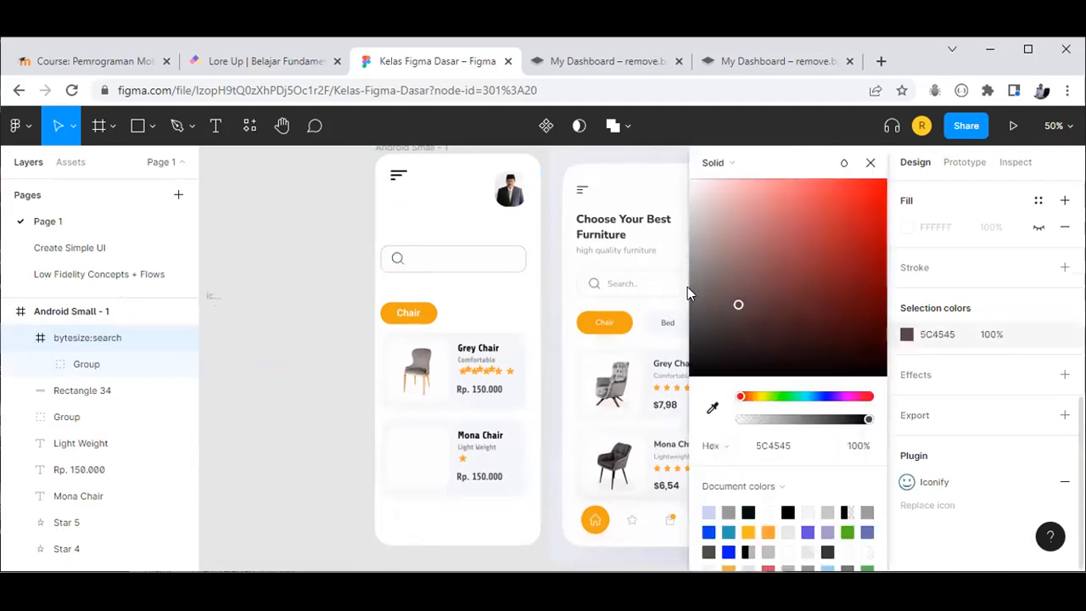
{"action": "left_click_drag", "start_coordinate": [686, 290], "coordinate": [669, 197]}
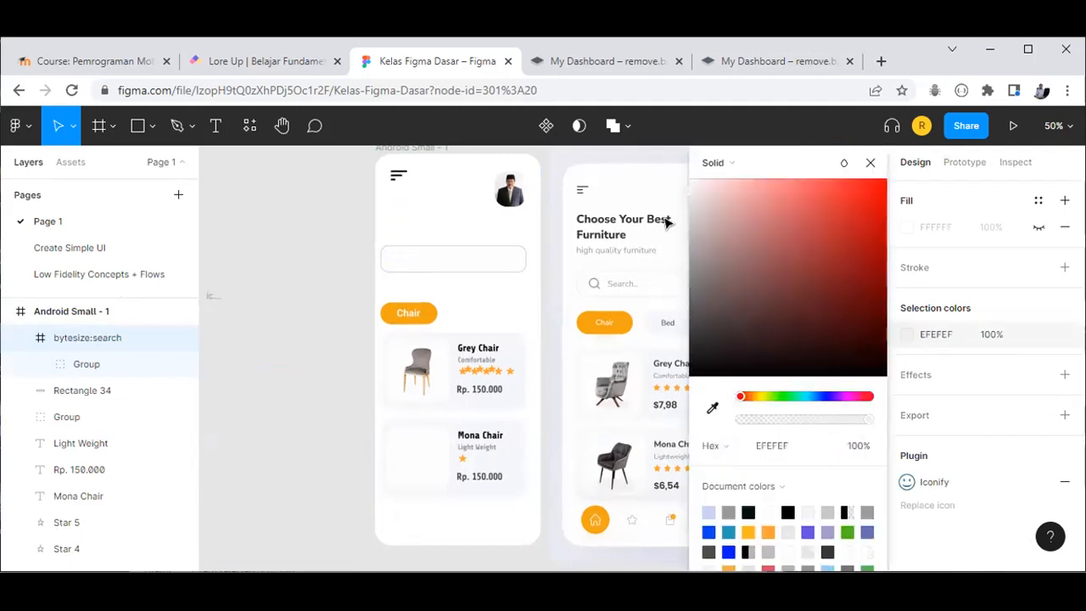
{"action": "mouse_move", "coordinate": [666, 250]}
{"action": "left_mouse_down"}
{"action": "mouse_move", "coordinate": [661, 267]}
{"action": "mouse_move", "coordinate": [660, 254]}
{"action": "left_mouse_up"}
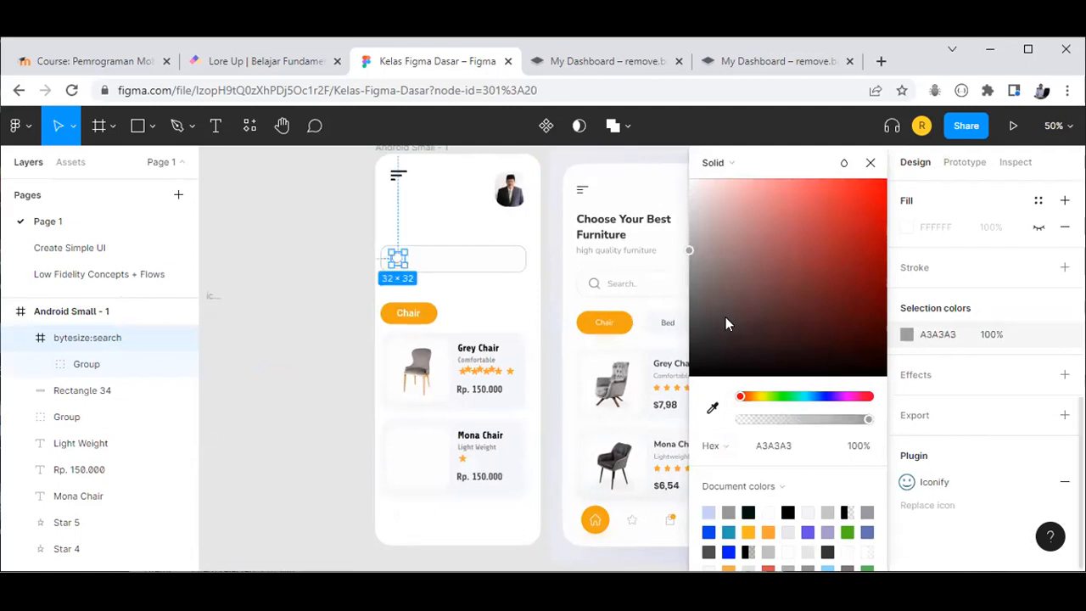
{"action": "left_click_drag", "start_coordinate": [682, 258], "coordinate": [683, 261]}
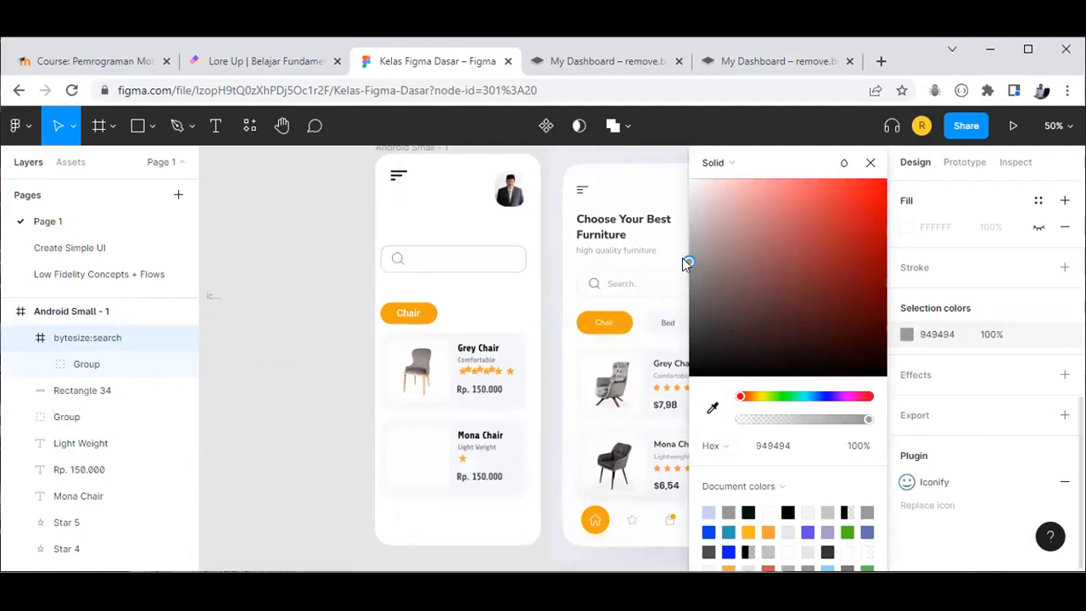
{"action": "left_click", "coordinate": [321, 292]}
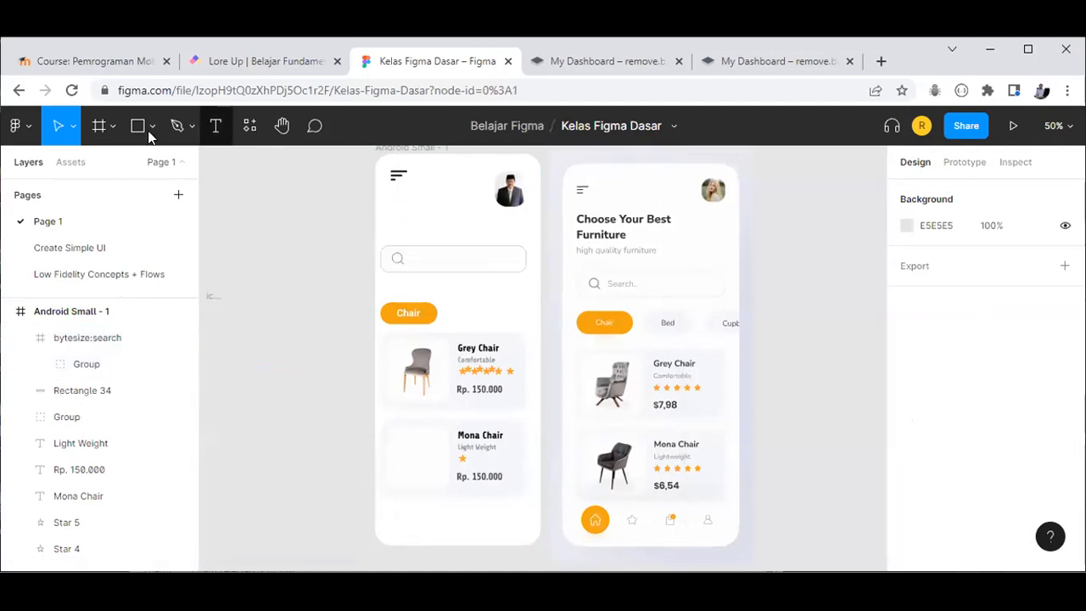
Step: Add a 'Search..' placeholder label in the search box and nudge it up-left beside the icon
{"action": "key", "text": "t"}
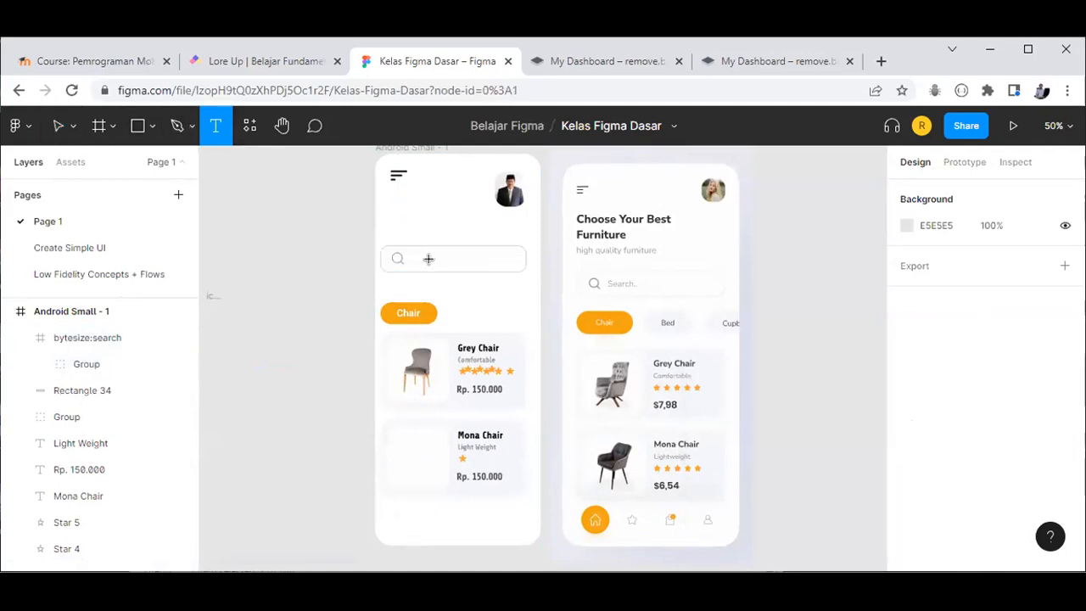
{"action": "left_click", "coordinate": [412, 256]}
{"action": "type", "text": "Search.."}
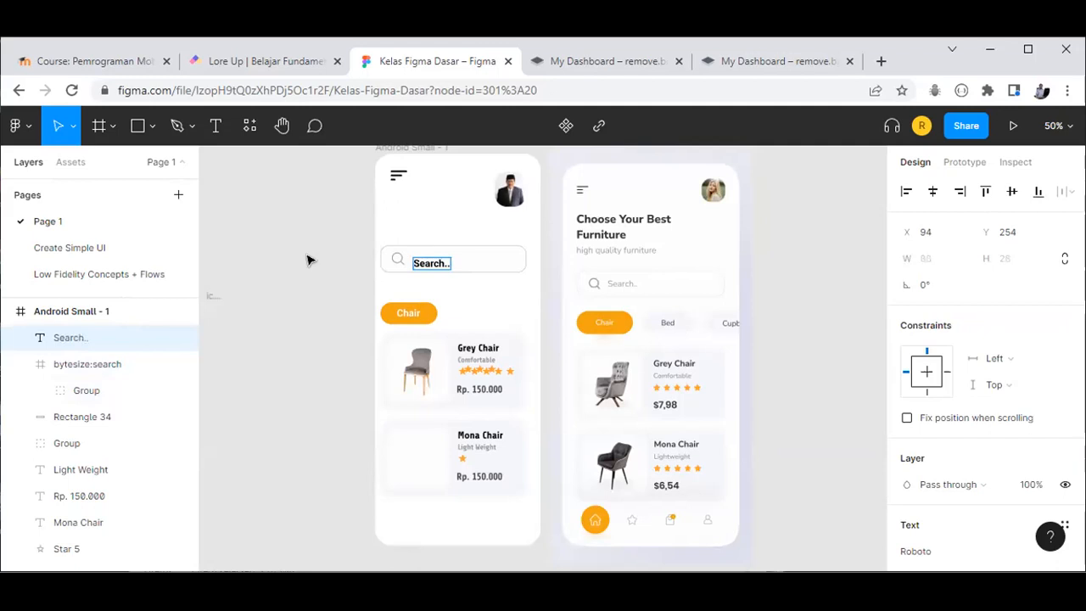
{"action": "key", "text": "Escape"}
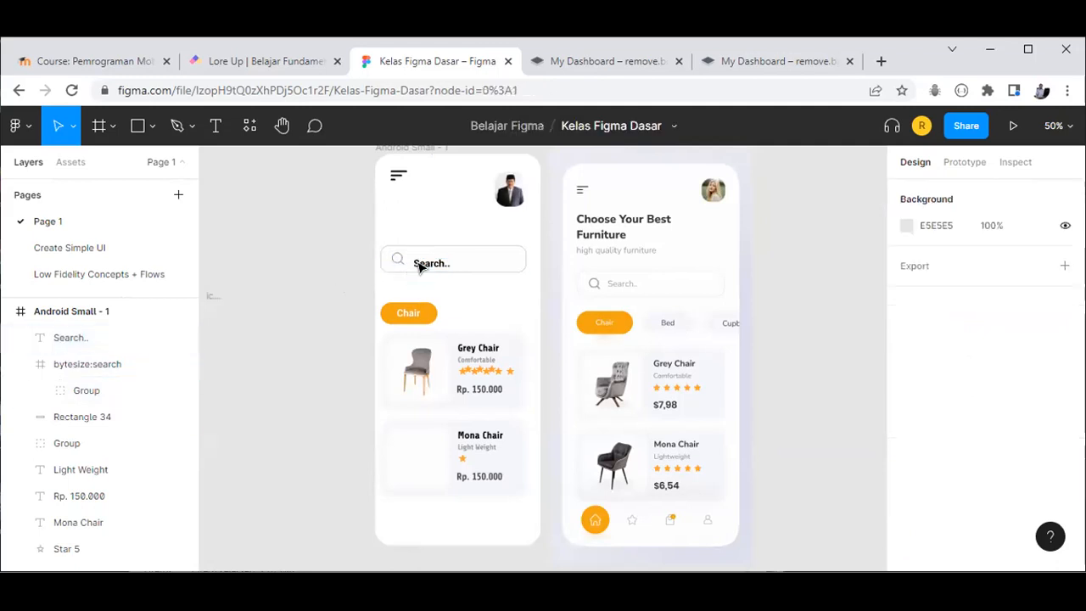
{"action": "double_click", "coordinate": [421, 261]}
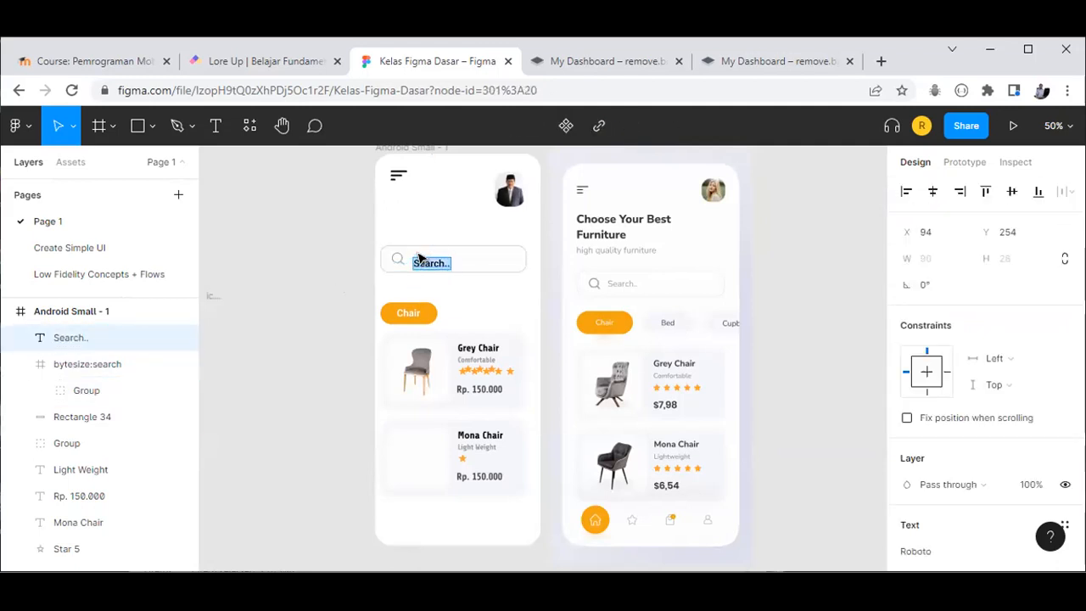
{"action": "left_click", "coordinate": [308, 276]}
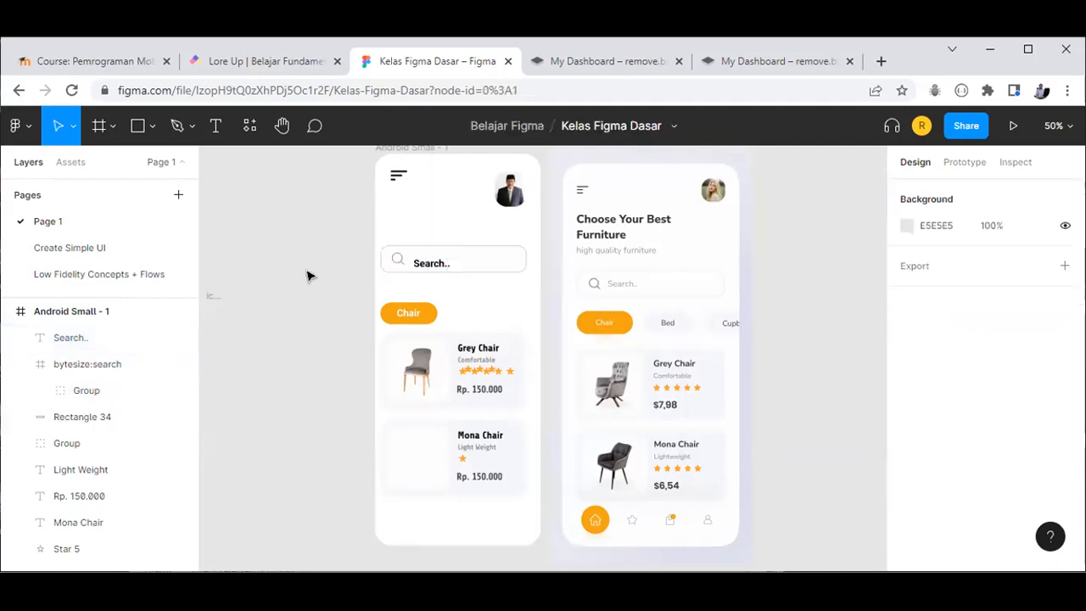
{"action": "left_click", "coordinate": [426, 265]}
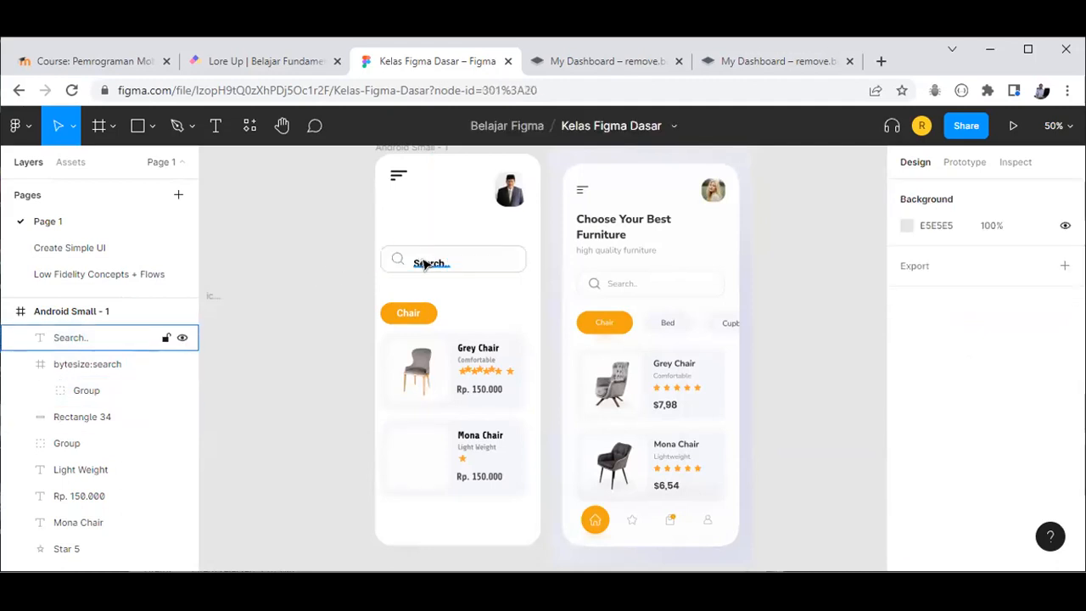
{"action": "mouse_move", "coordinate": [421, 265]}
{"action": "left_mouse_down"}
{"action": "mouse_move", "coordinate": [425, 253]}
{"action": "mouse_move", "coordinate": [417, 258]}
{"action": "left_mouse_up"}
Step: Change the Search.. placeholder text fill from black to light grey B5B5B5
{"action": "left_click", "coordinate": [335, 295]}
{"action": "scroll", "coordinate": [335, 295], "scroll_direction": "up", "scroll_amount": 1}
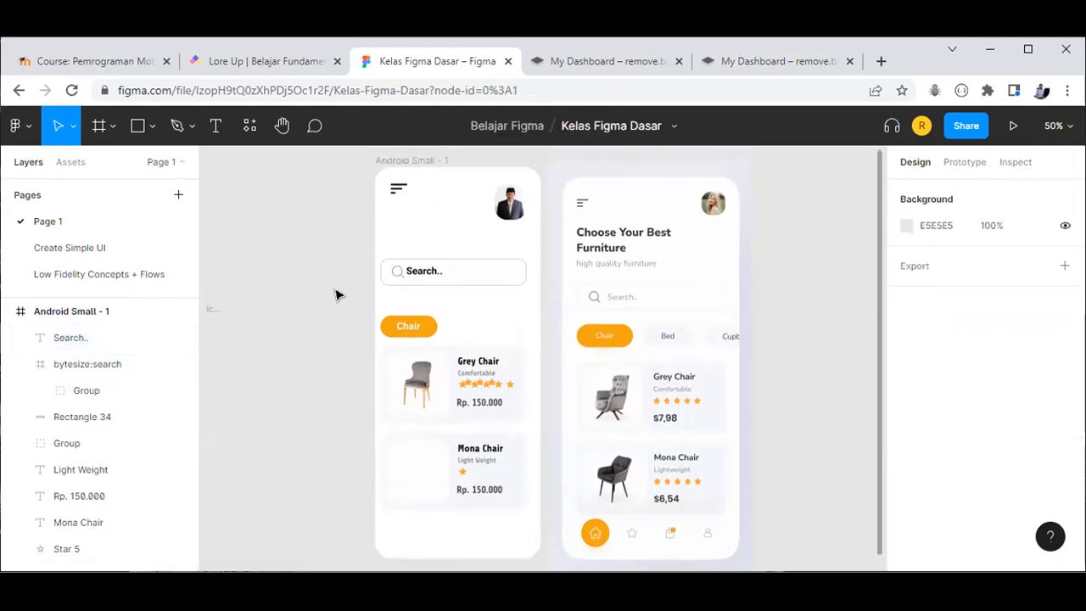
{"action": "scroll", "coordinate": [335, 294], "scroll_direction": "up", "scroll_amount": 5}
{"action": "left_click", "coordinate": [495, 255]}
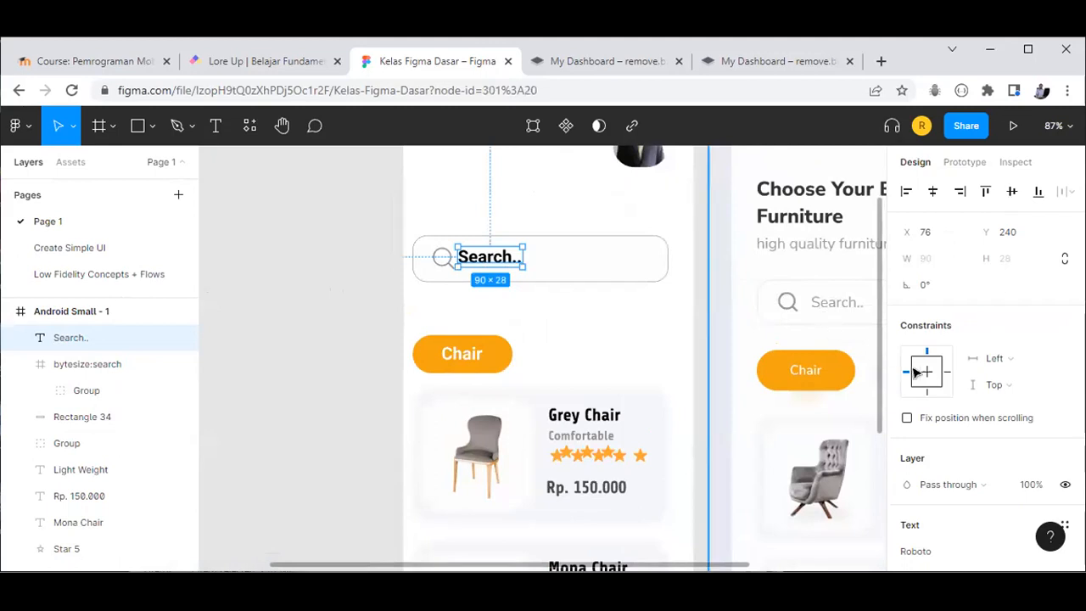
{"action": "scroll", "coordinate": [927, 493], "scroll_direction": "down", "scroll_amount": 3}
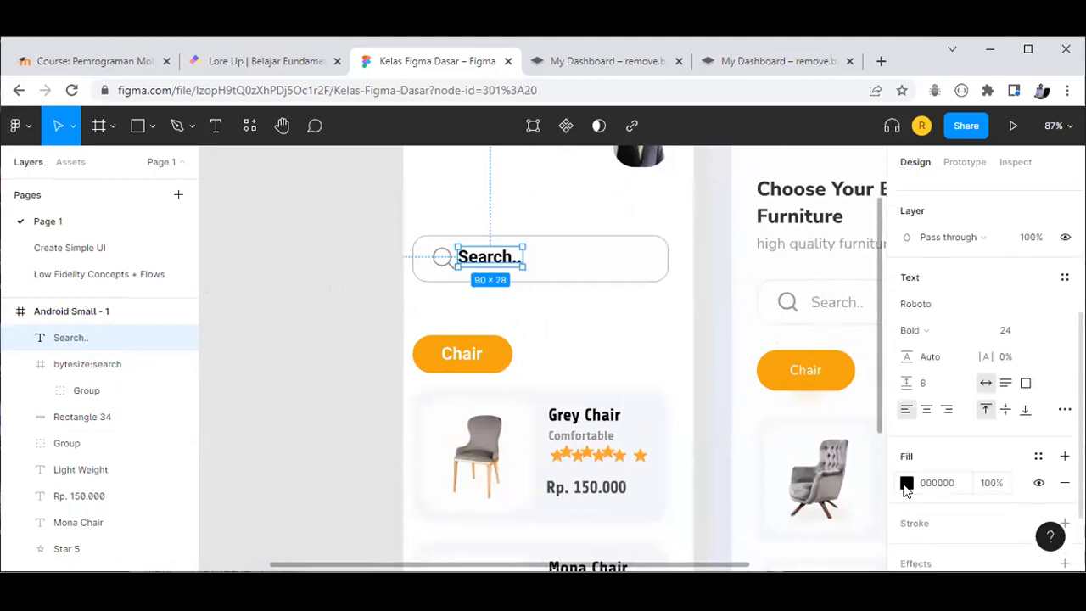
{"action": "left_click", "coordinate": [907, 483]}
{"action": "left_click_drag", "start_coordinate": [781, 347], "coordinate": [661, 246]}
{"action": "left_click", "coordinate": [871, 163]}
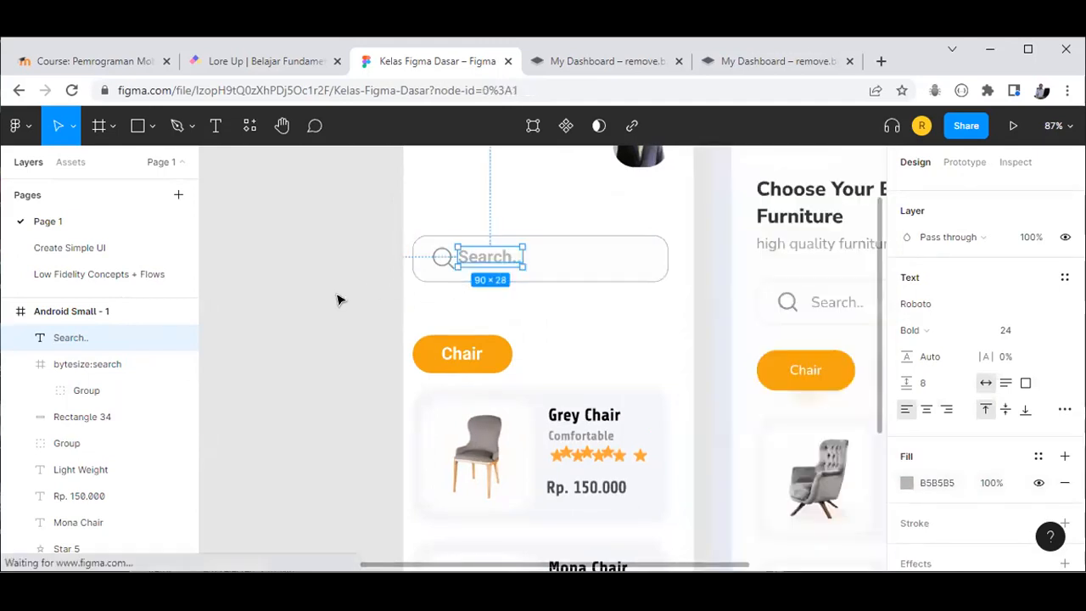
{"action": "left_click", "coordinate": [343, 310]}
{"action": "scroll", "coordinate": [347, 325], "scroll_direction": "down", "scroll_amount": 2}
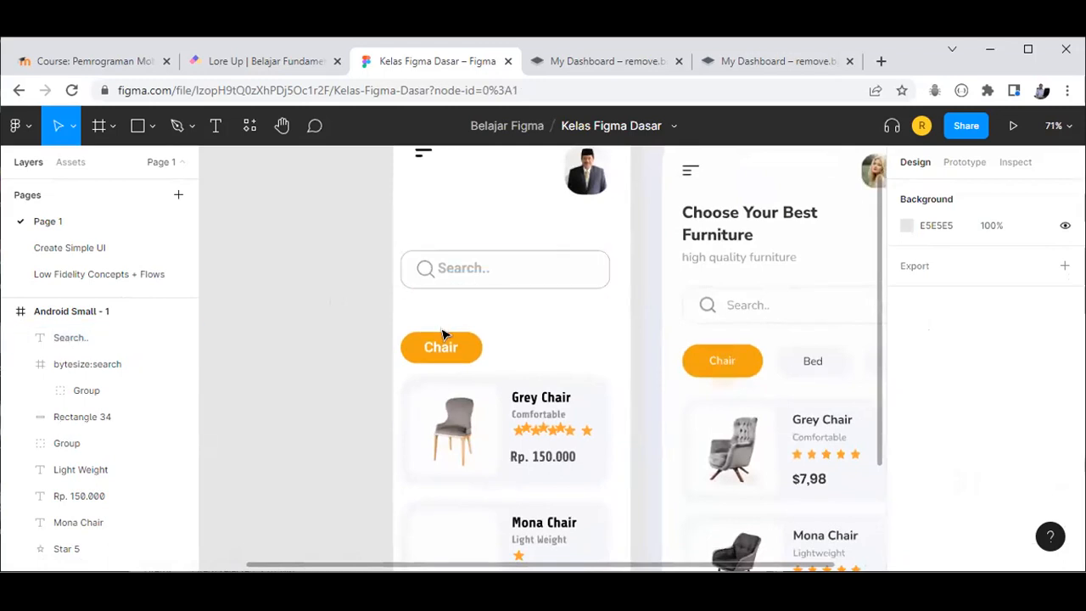
{"action": "scroll", "coordinate": [509, 336], "scroll_direction": "down", "scroll_amount": 1}
{"action": "scroll", "coordinate": [582, 345], "scroll_direction": "down", "scroll_amount": 2}
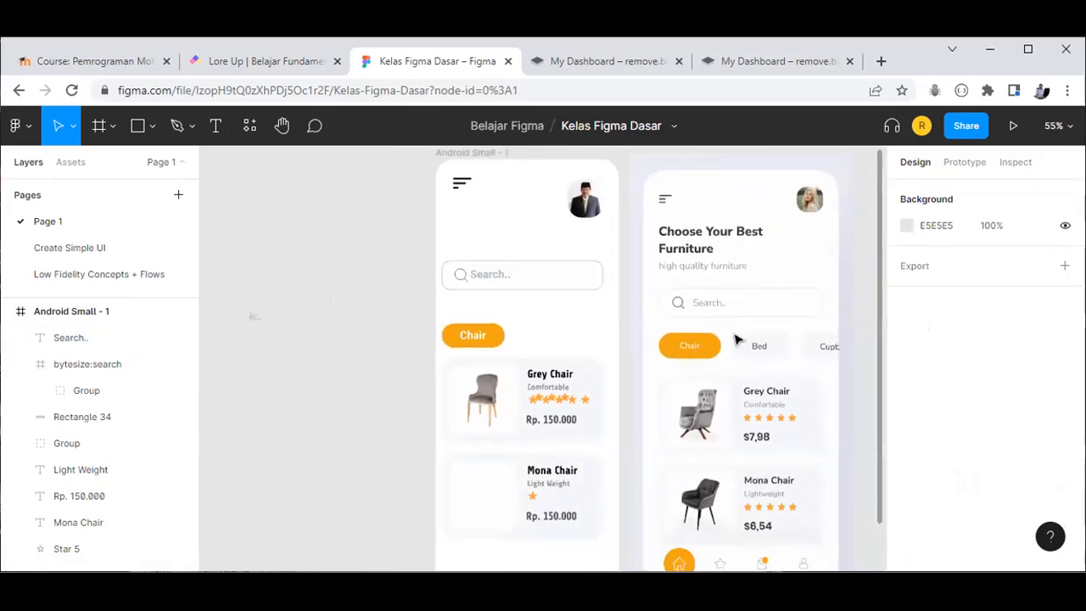
Step: Paste a copy of the orange Chair button group onto the empty canvas outside the frame
{"action": "left_click", "coordinate": [486, 339]}
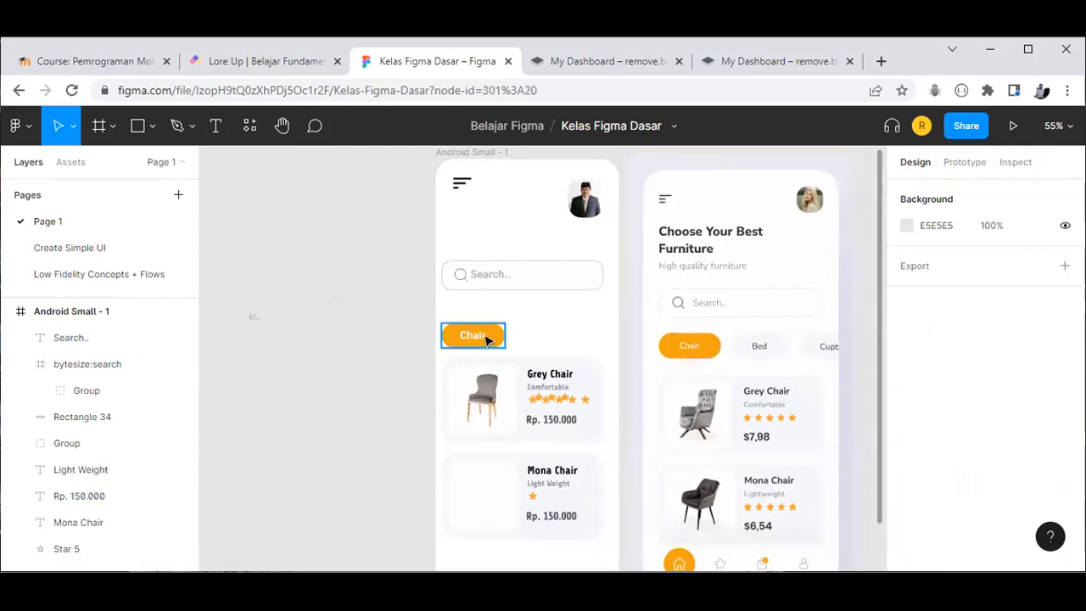
{"action": "left_click", "coordinate": [487, 339]}
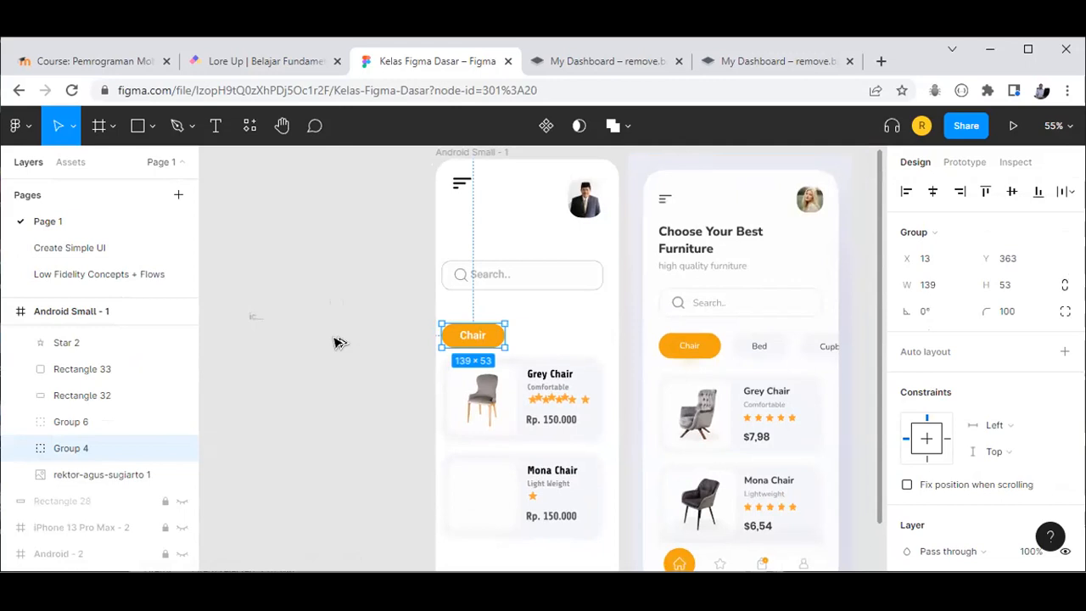
{"action": "key", "text": "ctrl+v"}
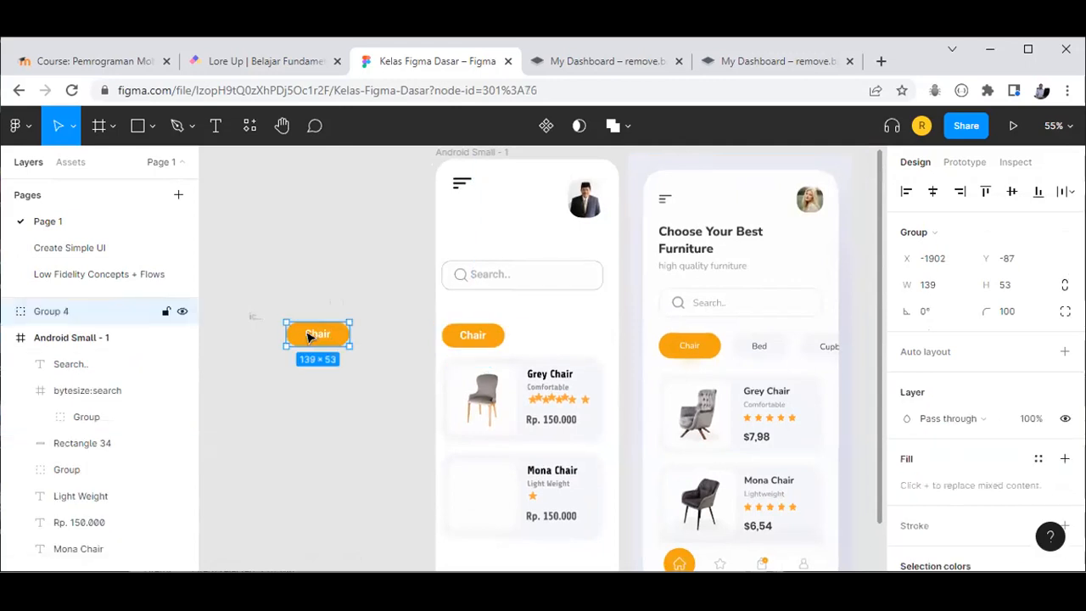
Step: Rename the copied button's label from Chair to Bed
{"action": "key", "text": "Escape"}
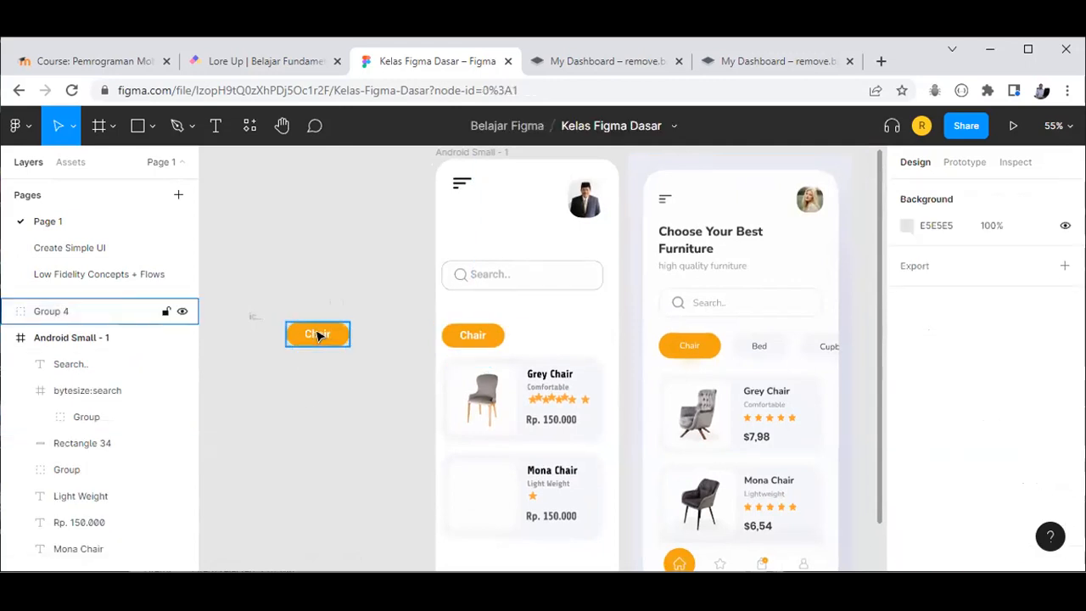
{"action": "double_click", "coordinate": [319, 336]}
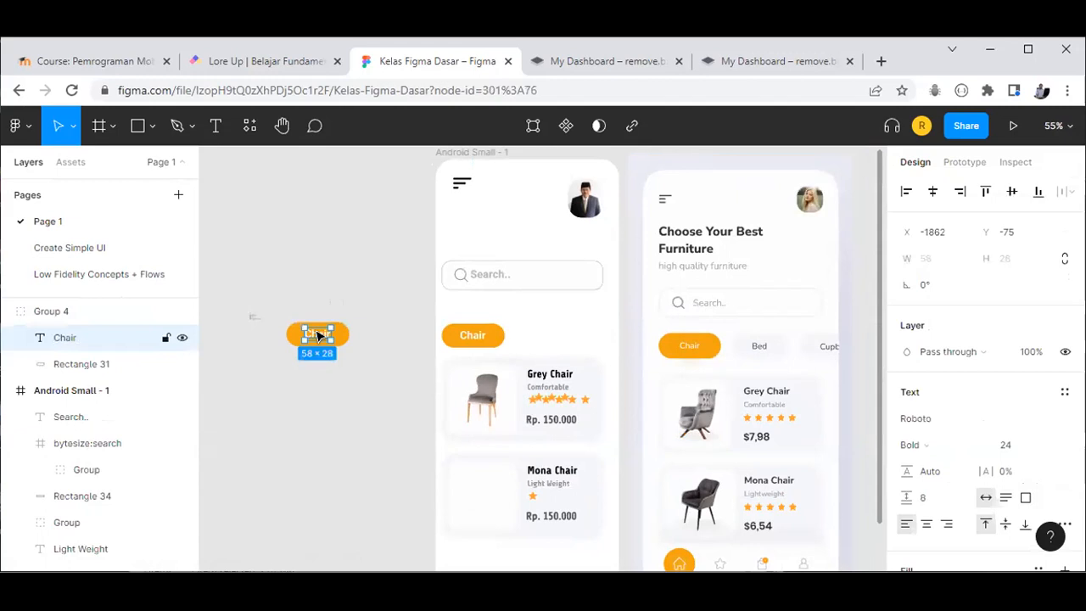
{"action": "double_click", "coordinate": [317, 332]}
{"action": "type", "text": "Bed"}
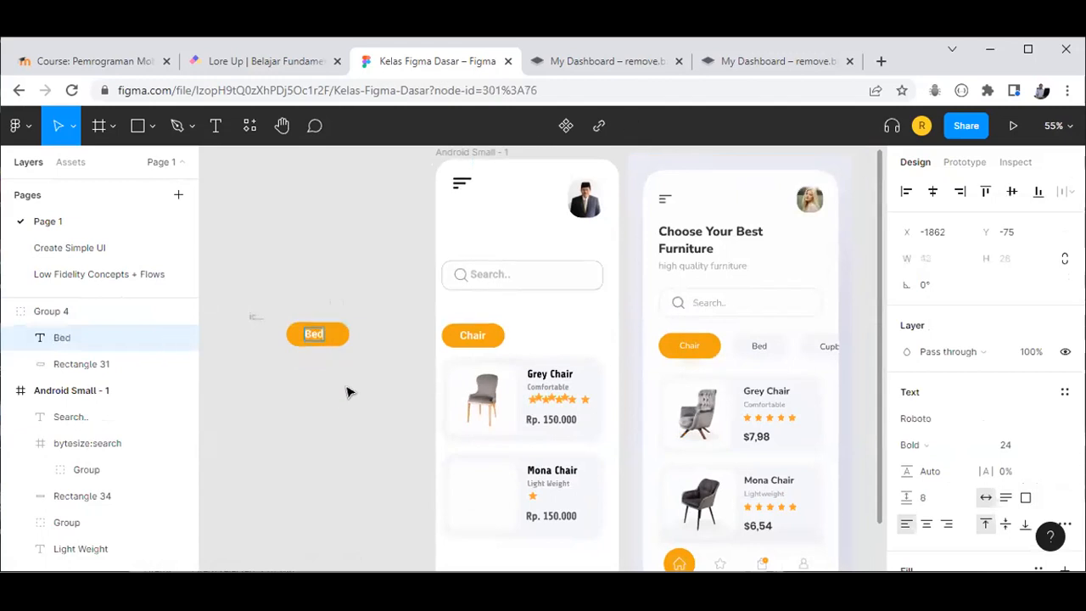
{"action": "left_click", "coordinate": [381, 359]}
{"action": "left_click", "coordinate": [319, 338]}
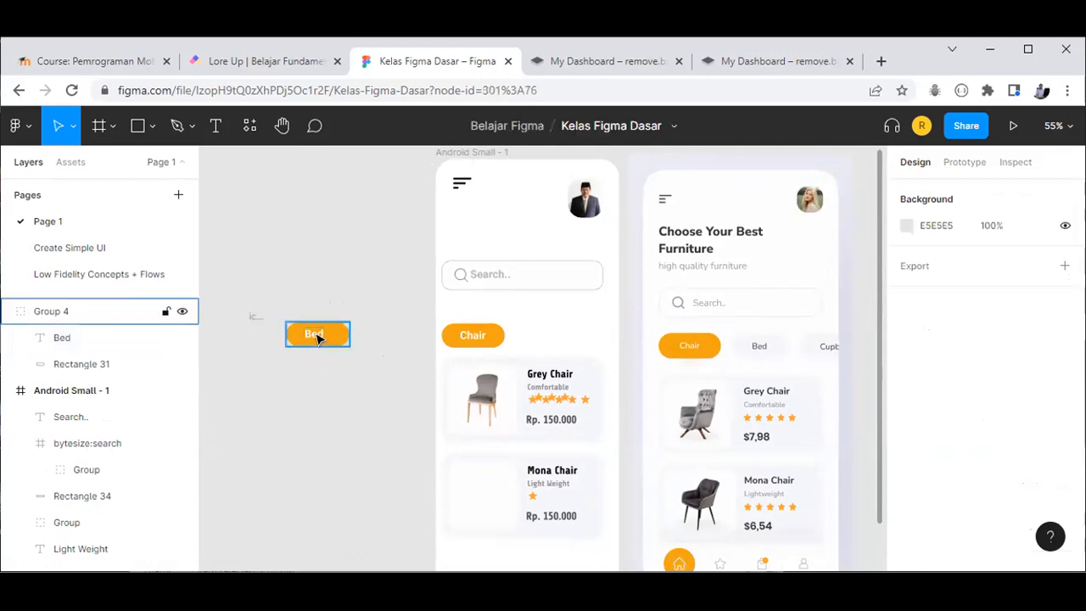
{"action": "left_click", "coordinate": [316, 339]}
{"action": "key", "text": "Escape"}
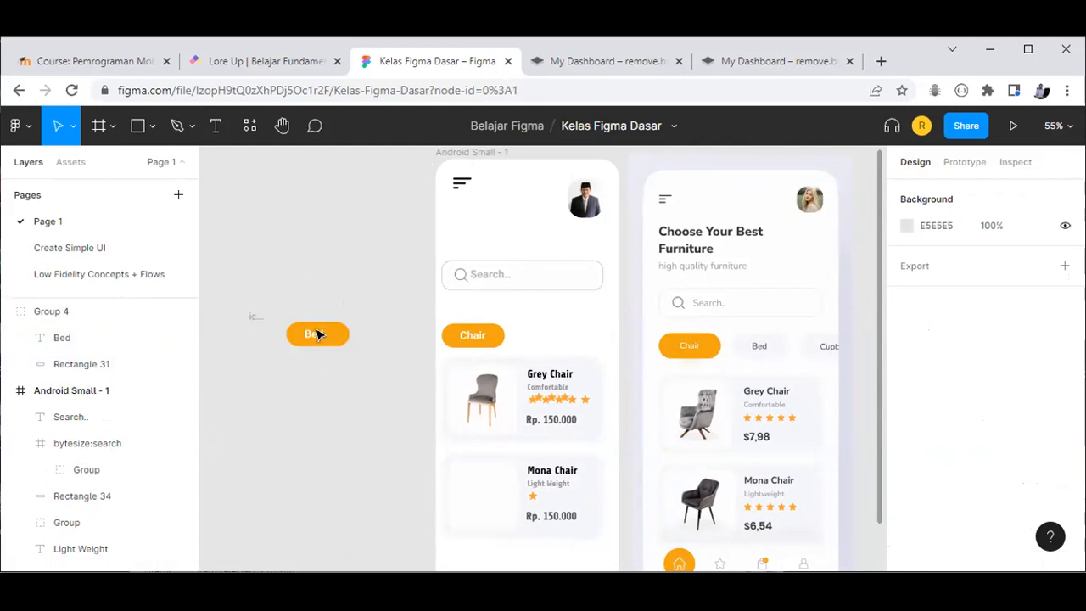
Step: Centre the Bed label in its button and colour it dark grey 505050
{"action": "left_click", "coordinate": [313, 336]}
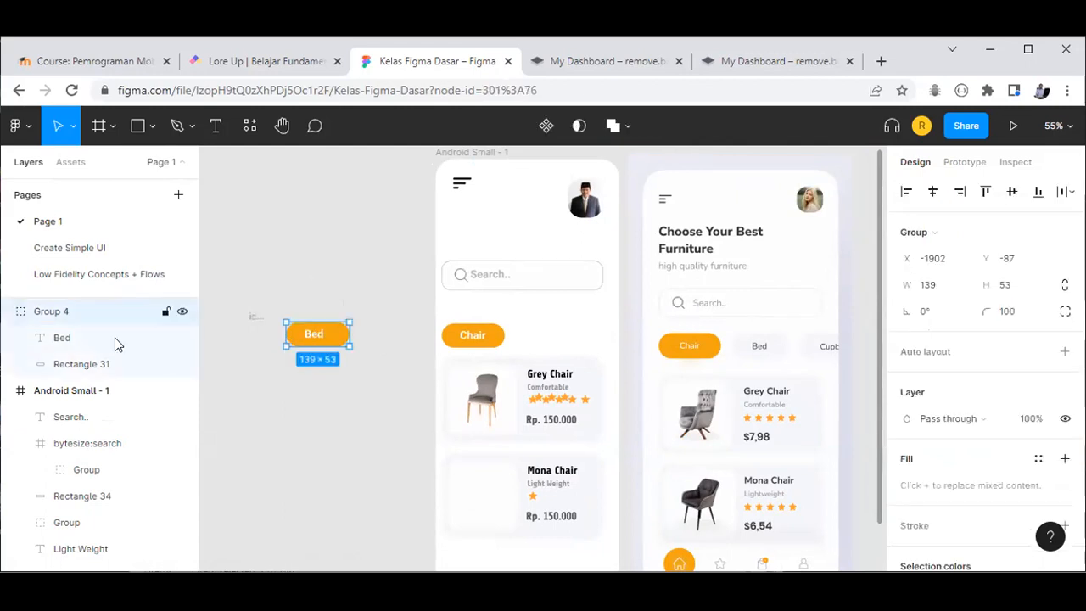
{"action": "left_click", "coordinate": [150, 339]}
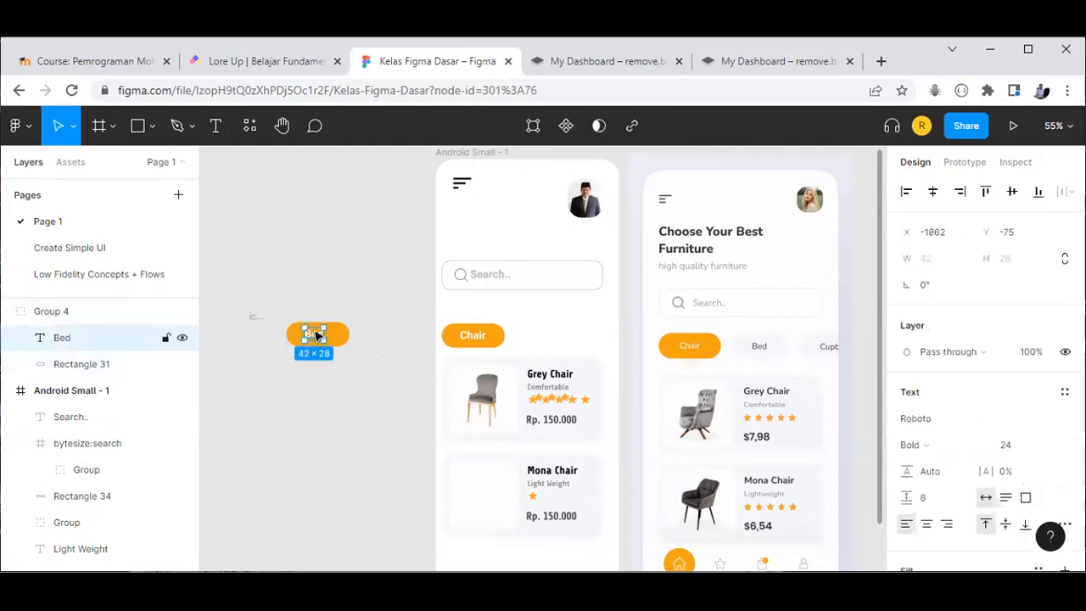
{"action": "left_click_drag", "start_coordinate": [316, 336], "coordinate": [319, 336]}
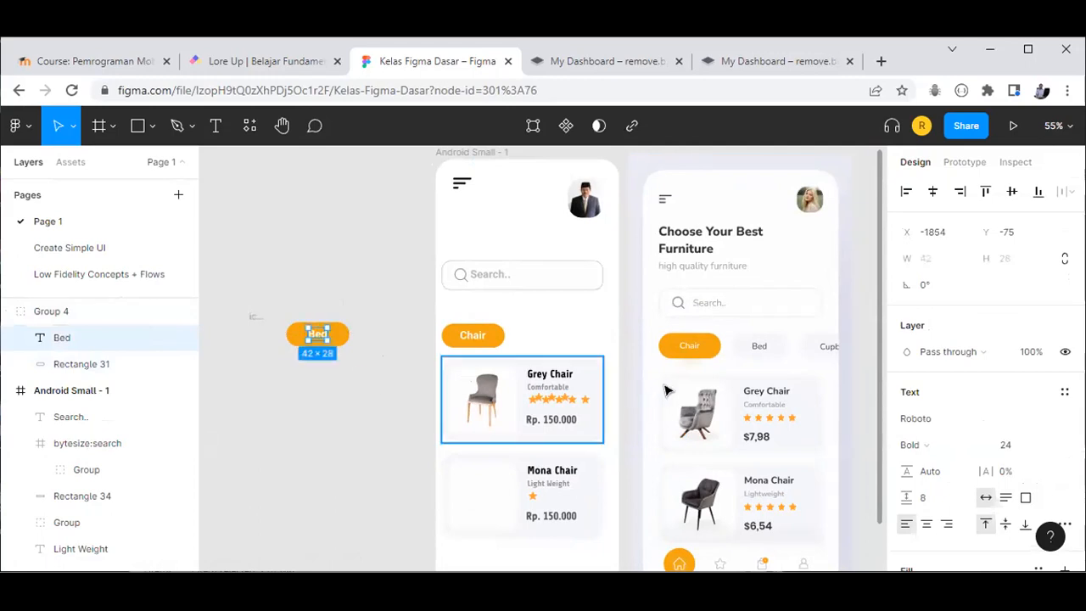
{"action": "scroll", "coordinate": [929, 505], "scroll_direction": "down", "scroll_amount": 3}
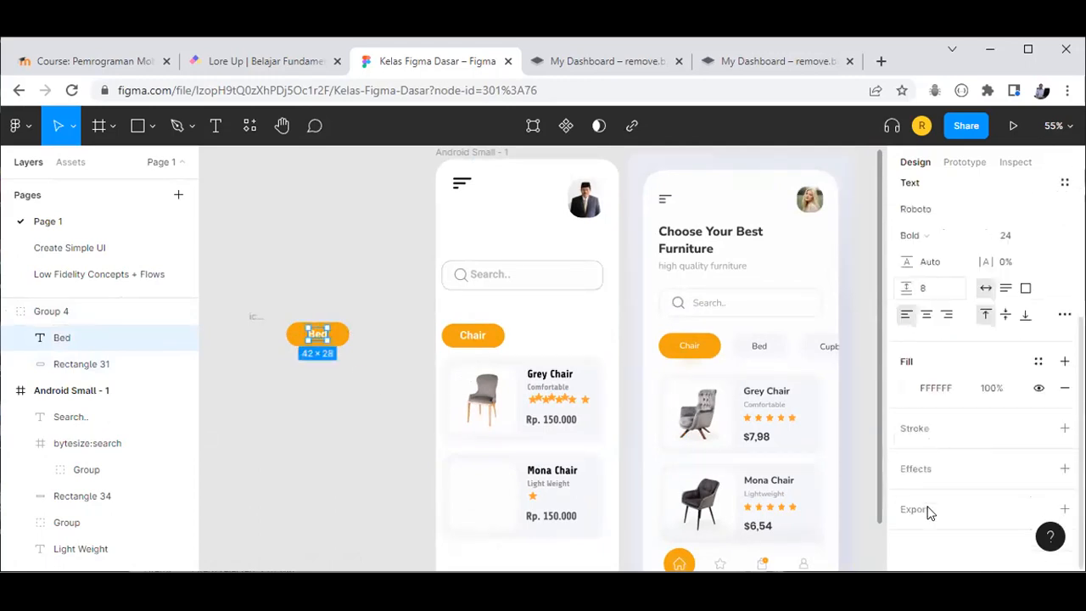
{"action": "left_click", "coordinate": [908, 388]}
{"action": "left_click_drag", "start_coordinate": [743, 286], "coordinate": [688, 376]}
{"action": "mouse_move", "coordinate": [677, 331]}
{"action": "left_mouse_down"}
{"action": "mouse_move", "coordinate": [684, 308]}
{"action": "mouse_move", "coordinate": [668, 310]}
{"action": "mouse_move", "coordinate": [689, 314]}
{"action": "left_mouse_up"}
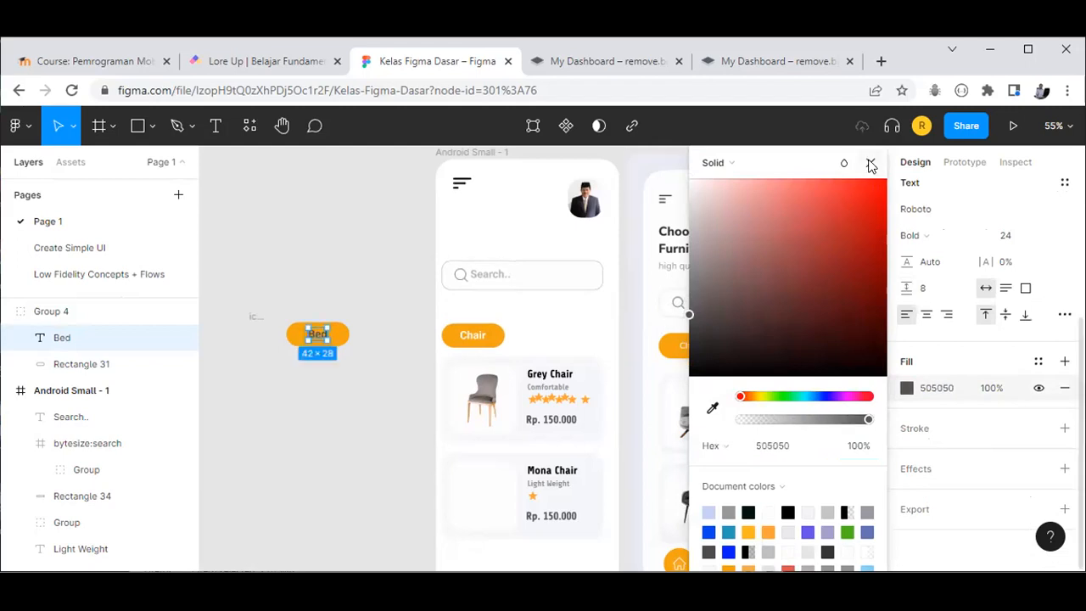
{"action": "left_click", "coordinate": [870, 166]}
{"action": "left_click", "coordinate": [417, 415]}
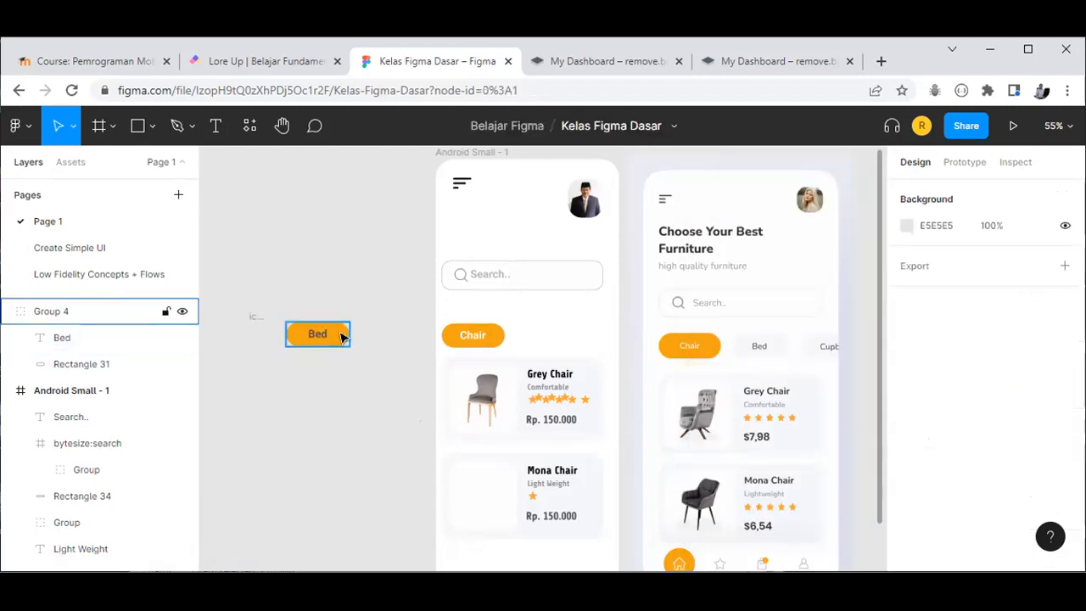
Step: Refill the Bed button with eyedropped pale F5F7FC, then remove the placeholder's fill
{"action": "left_click", "coordinate": [342, 337]}
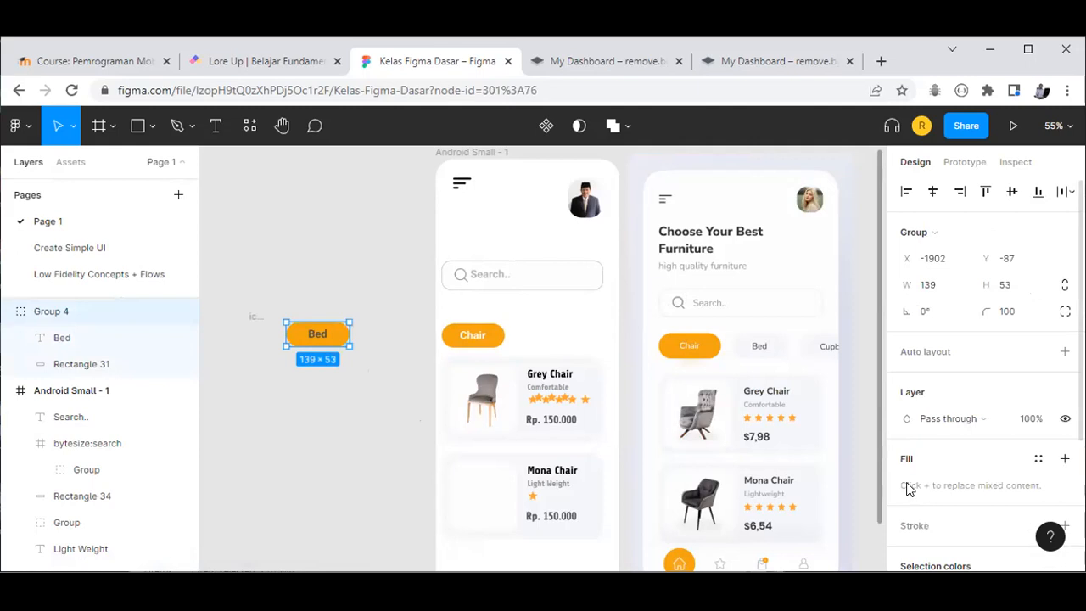
{"action": "scroll", "coordinate": [908, 488], "scroll_direction": "down", "scroll_amount": 3}
{"action": "left_click", "coordinate": [387, 423]}
{"action": "left_click", "coordinate": [339, 337]}
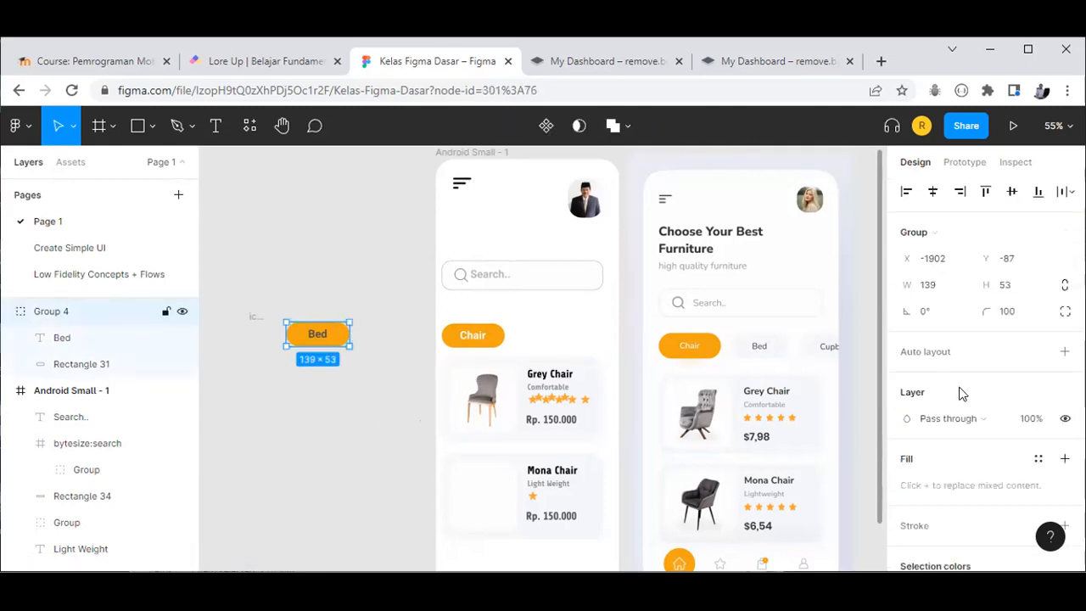
{"action": "scroll", "coordinate": [964, 433], "scroll_direction": "down", "scroll_amount": 2}
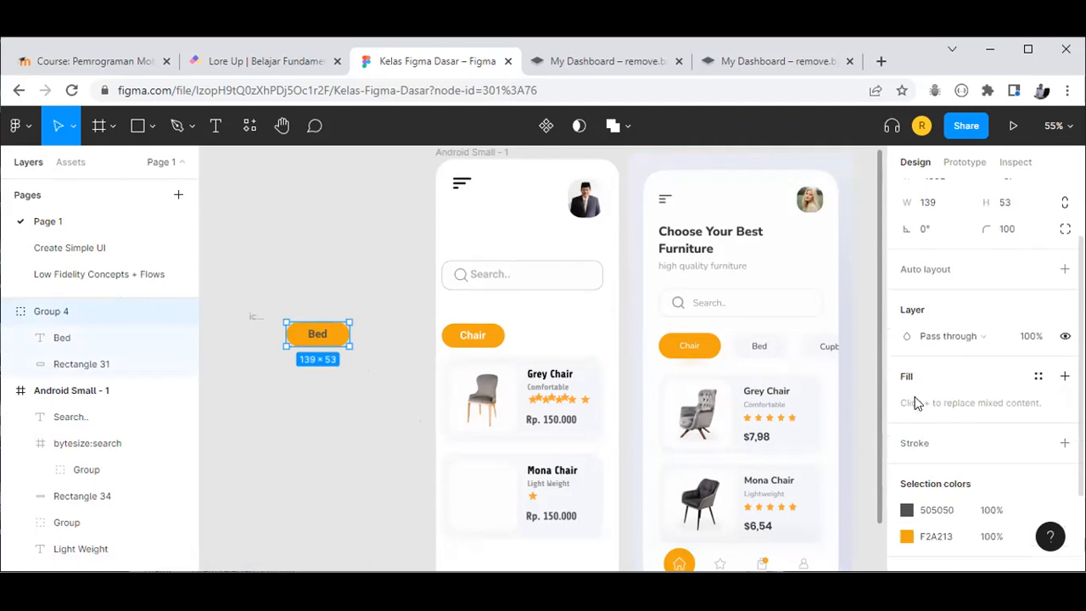
{"action": "left_click", "coordinate": [1065, 376]}
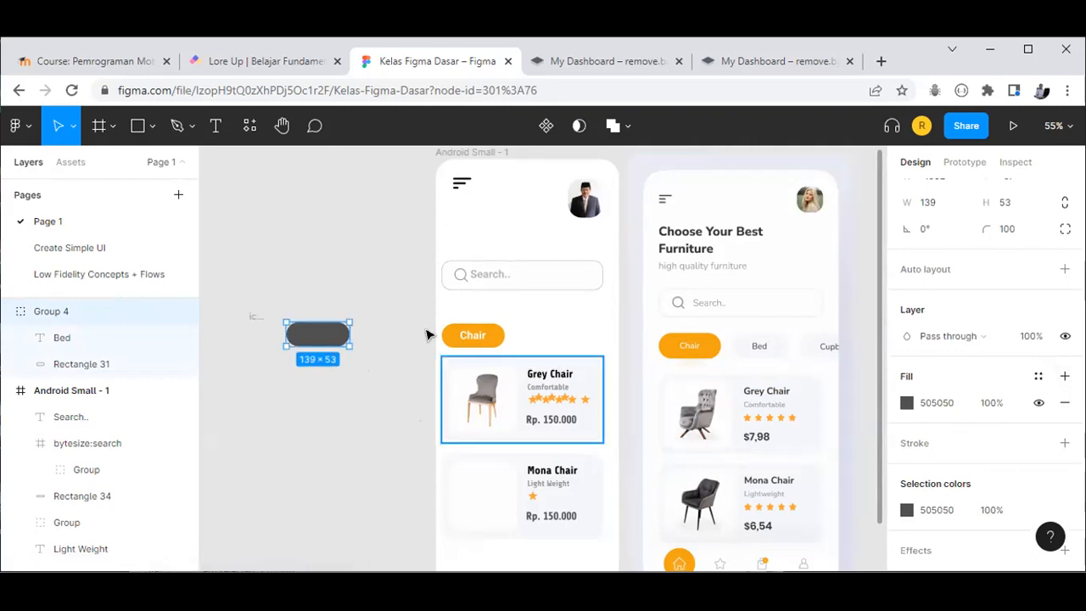
{"action": "left_click", "coordinate": [907, 403]}
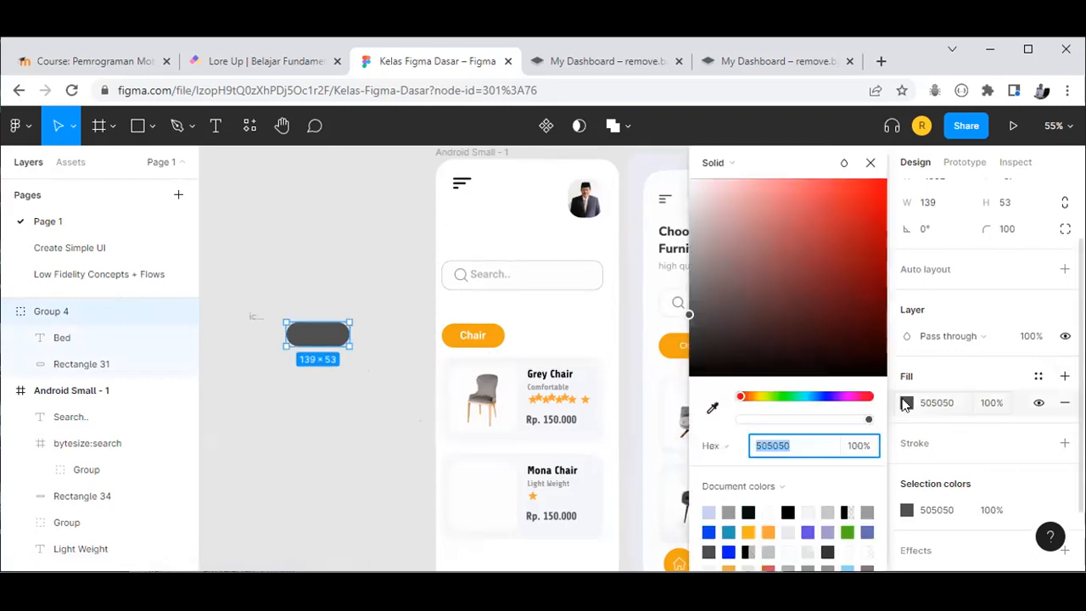
{"action": "left_click", "coordinate": [711, 406]}
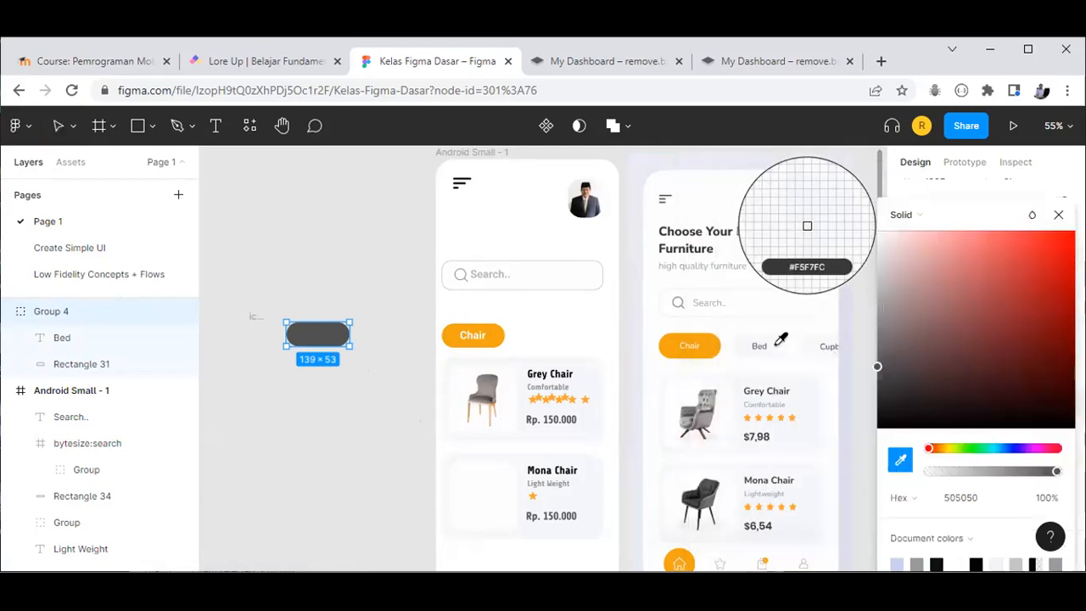
{"action": "left_click", "coordinate": [779, 350]}
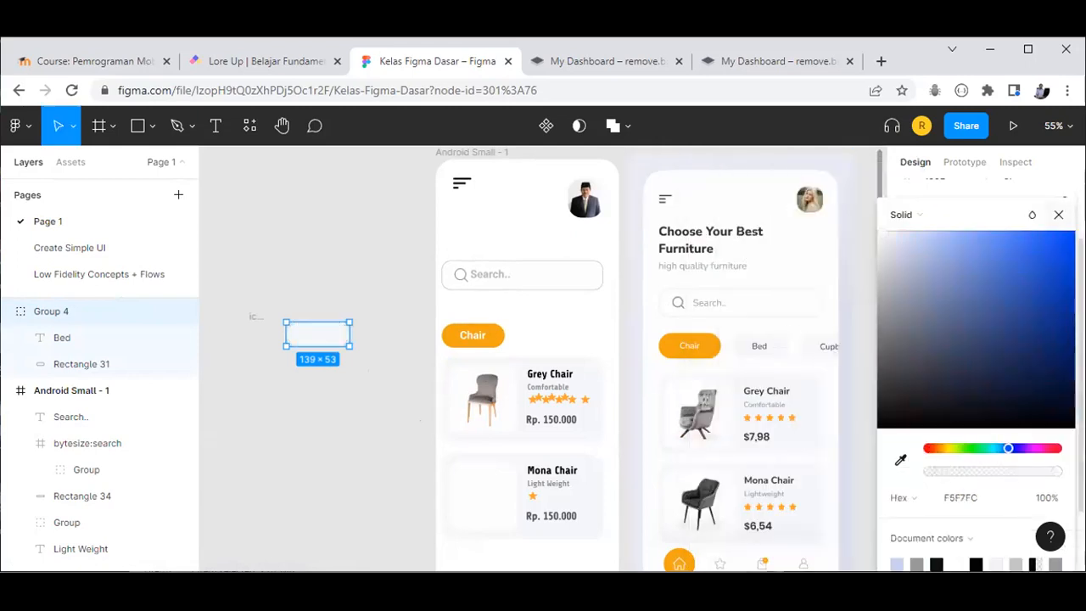
{"action": "left_click", "coordinate": [753, 403]}
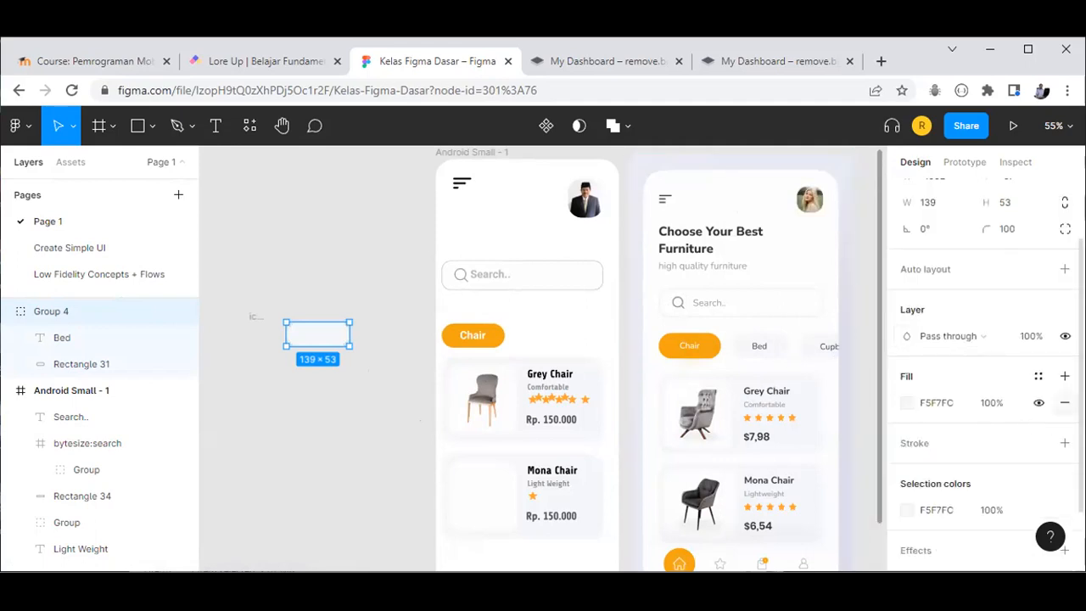
{"action": "left_click", "coordinate": [1064, 402]}
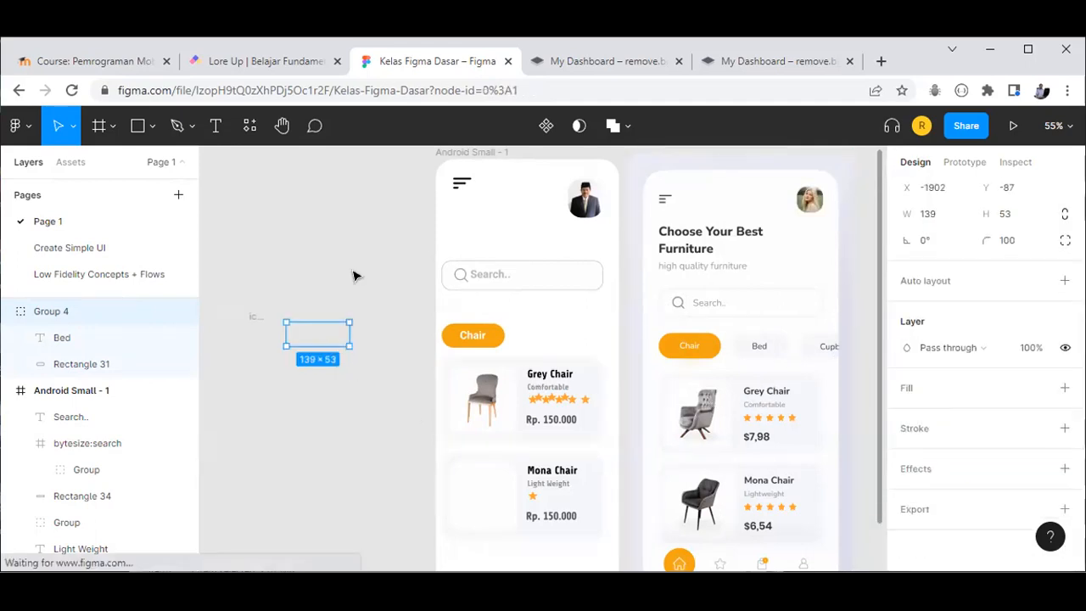
Step: Delete the Bed placeholder and the left-alignment icon beside the phone frame
{"action": "left_click", "coordinate": [341, 338]}
{"action": "left_click_drag", "start_coordinate": [252, 260], "coordinate": [322, 345]}
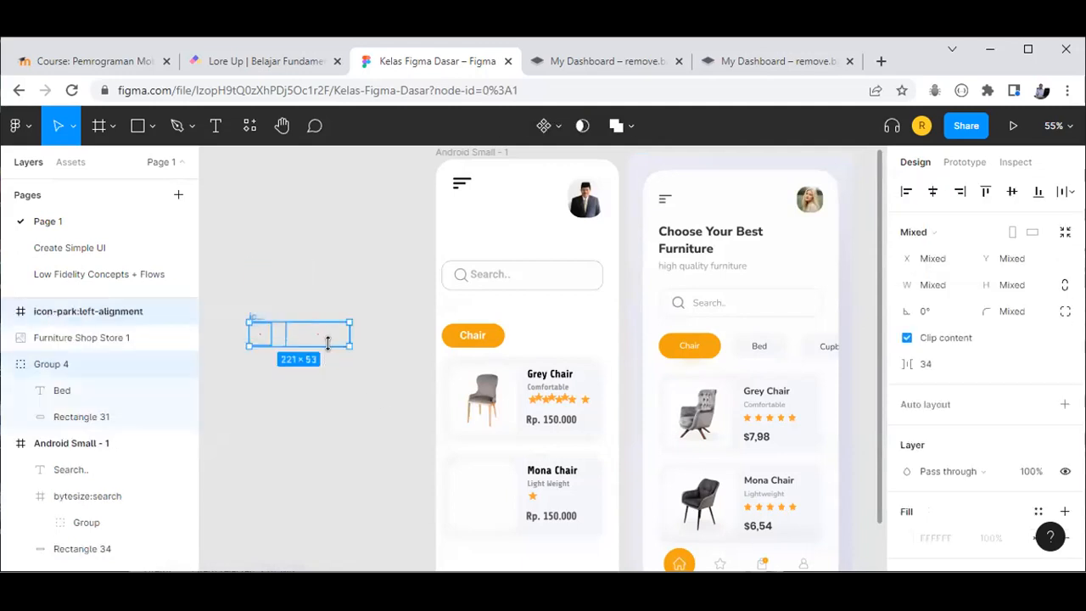
{"action": "key", "text": "Delete"}
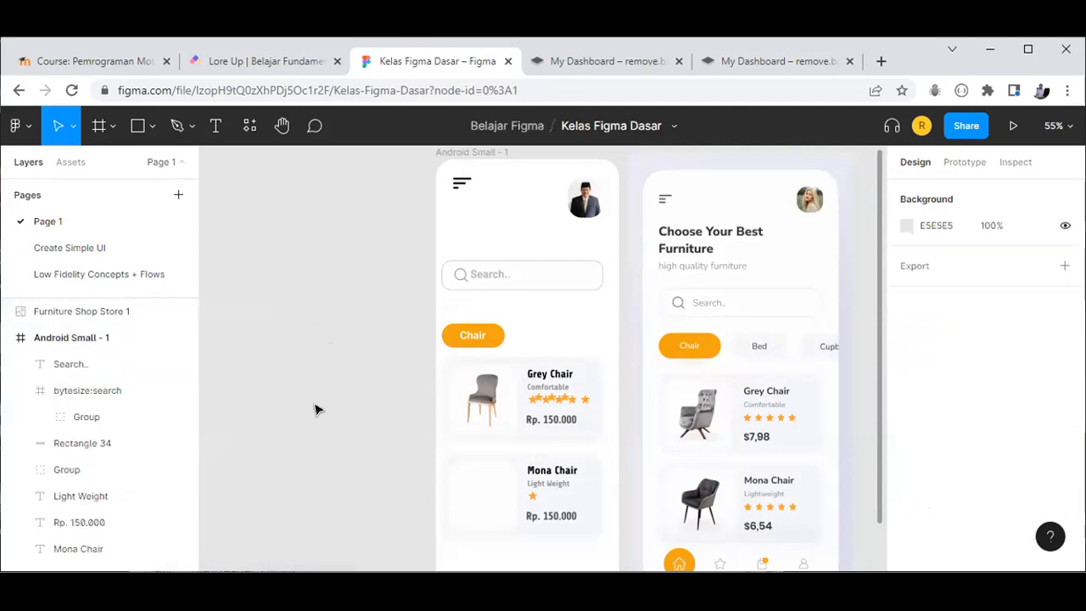
Step: Copy the orange Chair button outside the frame and ungroup it
{"action": "left_click", "coordinate": [497, 339]}
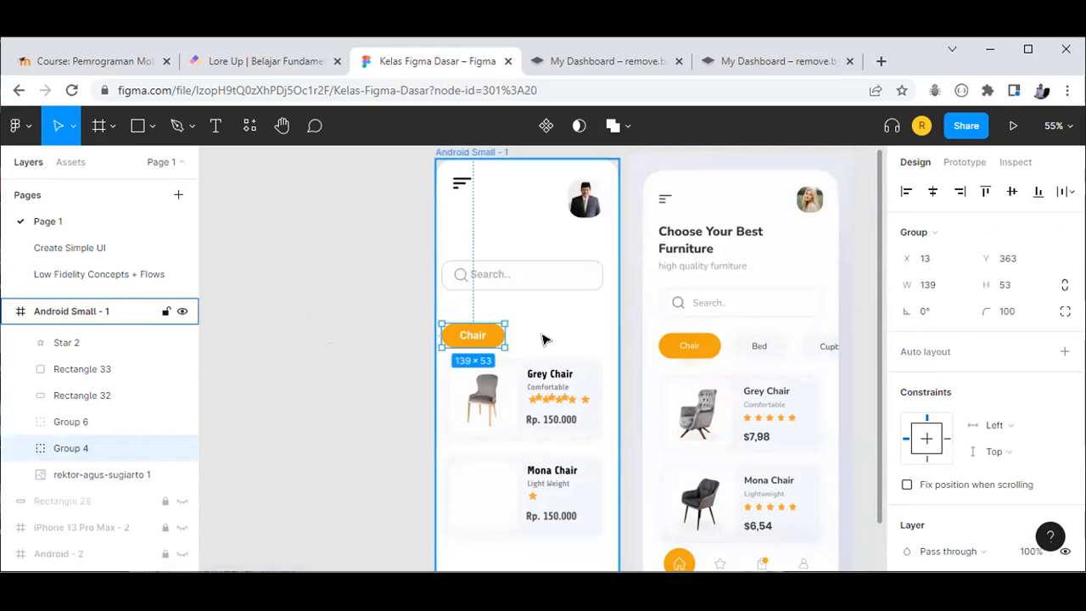
{"action": "left_click_drag", "start_coordinate": [472, 338], "coordinate": [318, 354]}
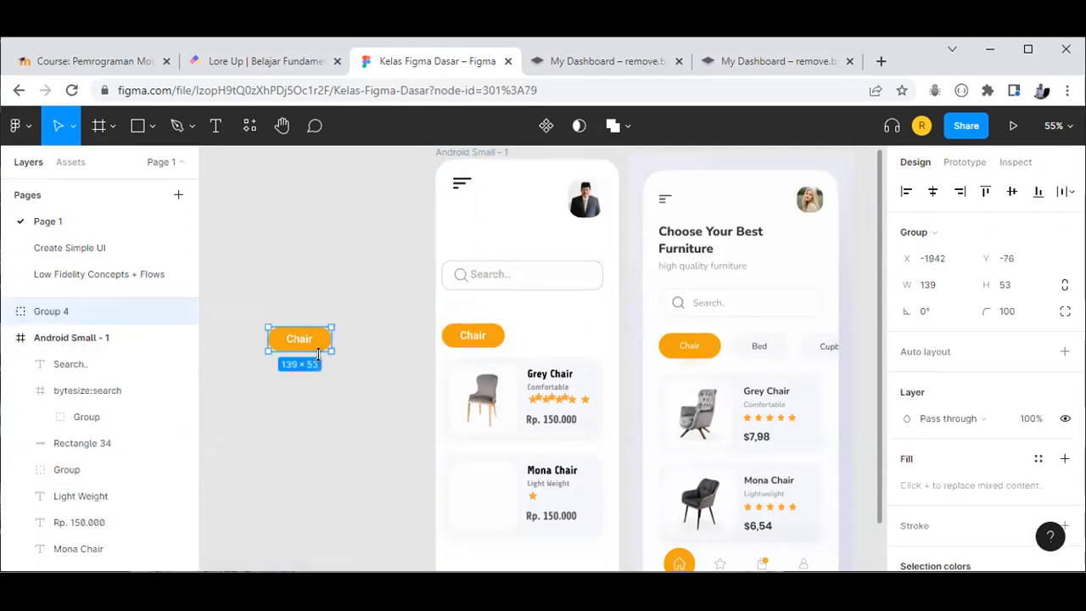
{"action": "left_click", "coordinate": [277, 259]}
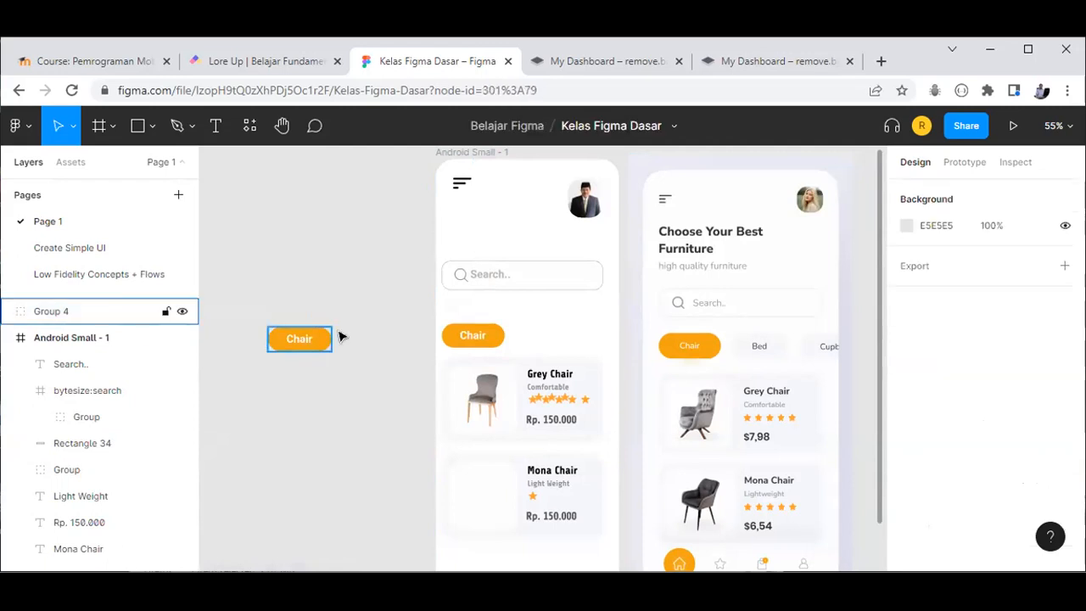
{"action": "left_click", "coordinate": [339, 338]}
{"action": "key", "text": "ctrl+shift+g"}
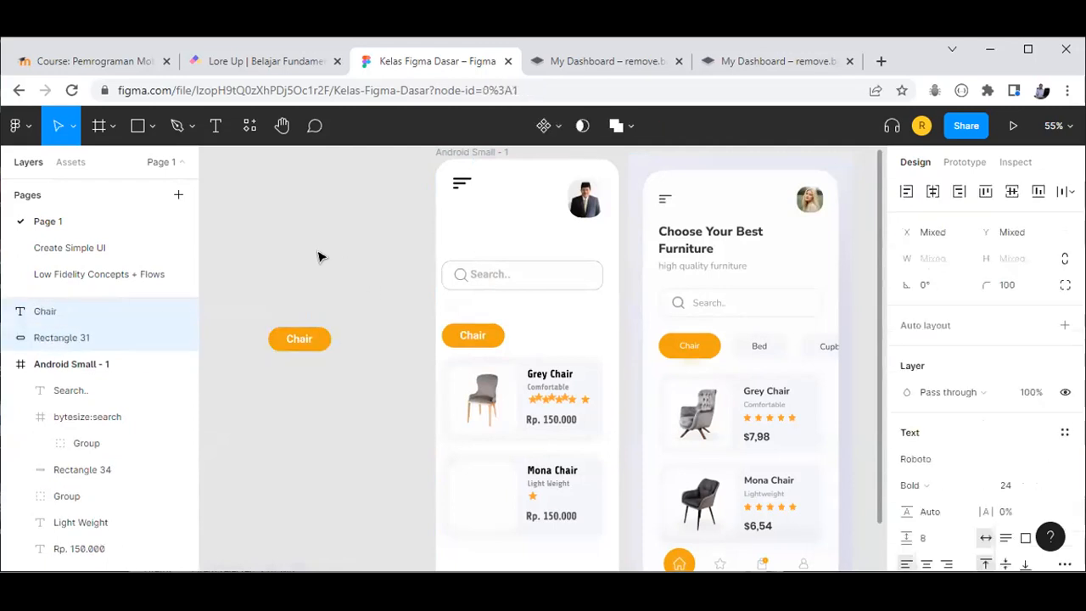
{"action": "left_click", "coordinate": [335, 376]}
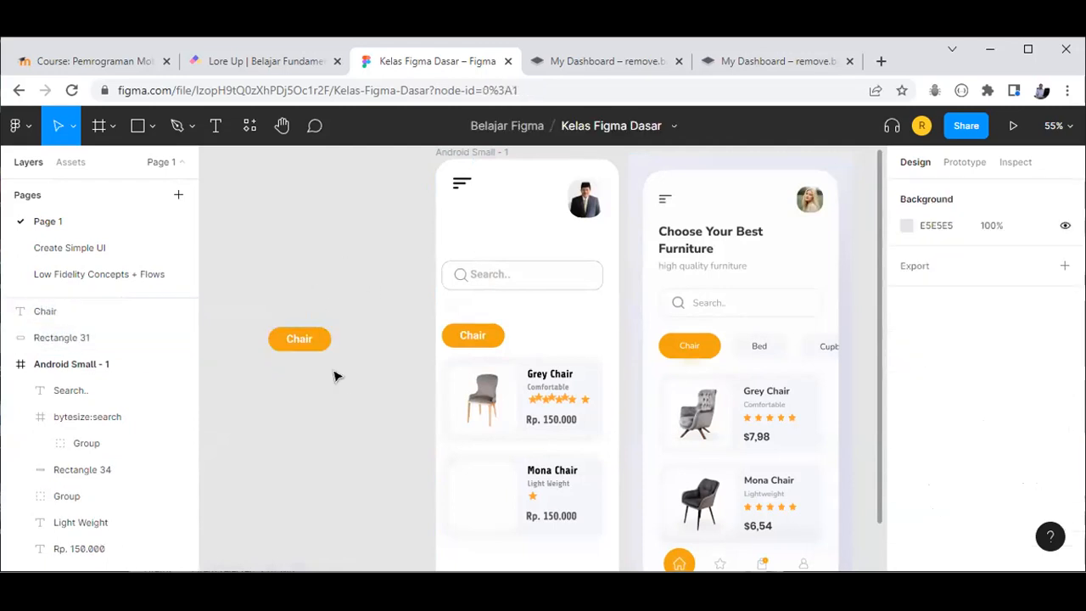
Step: Eyedrop the light card colour F5F7FC into the copied pill's Rectangle 31 fill
{"action": "left_click", "coordinate": [297, 344]}
{"action": "scroll", "coordinate": [999, 419], "scroll_direction": "down", "scroll_amount": 2}
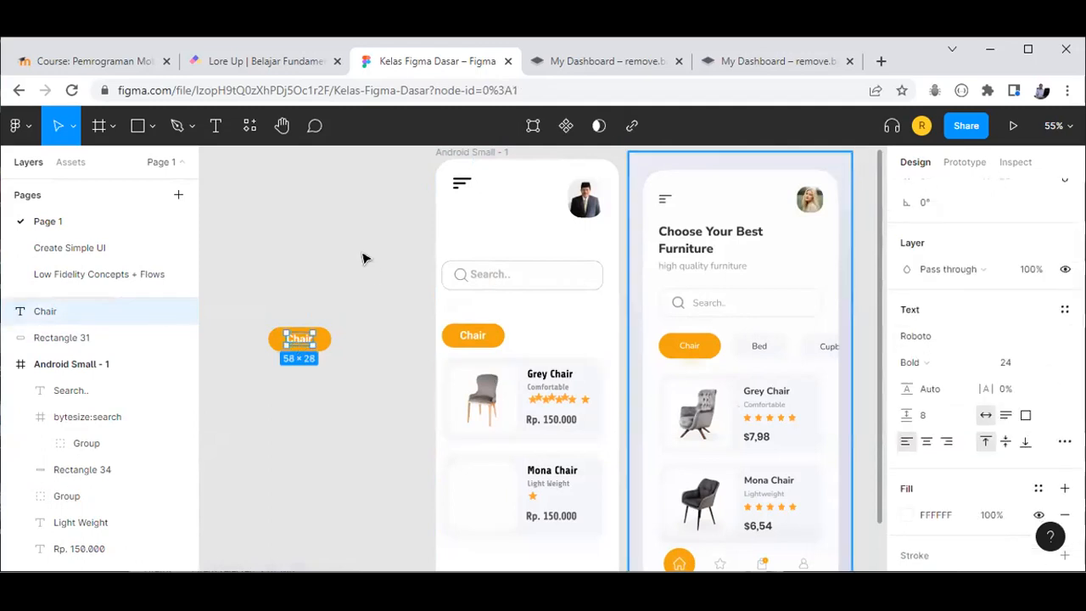
{"action": "left_click", "coordinate": [344, 341]}
{"action": "left_click", "coordinate": [327, 341]}
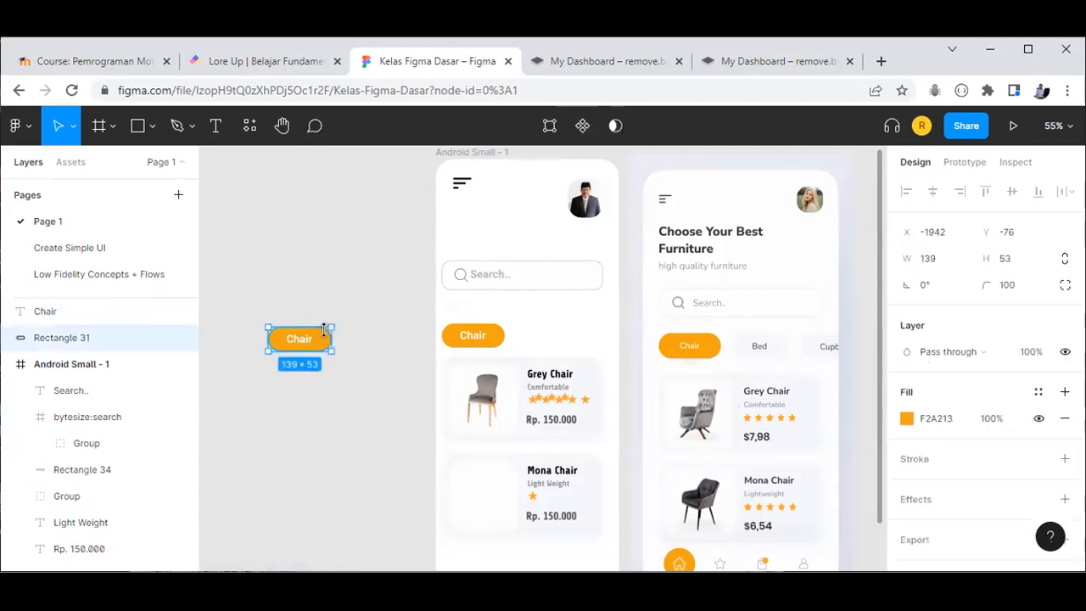
{"action": "left_click", "coordinate": [906, 418]}
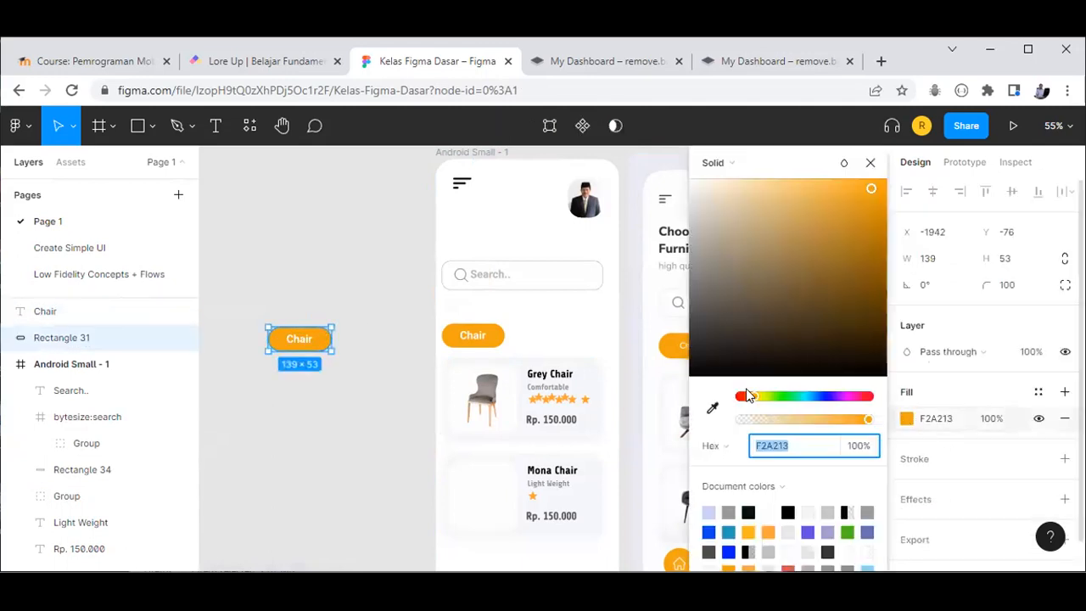
{"action": "left_click", "coordinate": [712, 408]}
{"action": "left_click", "coordinate": [762, 163]}
{"action": "left_click_drag", "start_coordinate": [803, 171], "coordinate": [949, 196]}
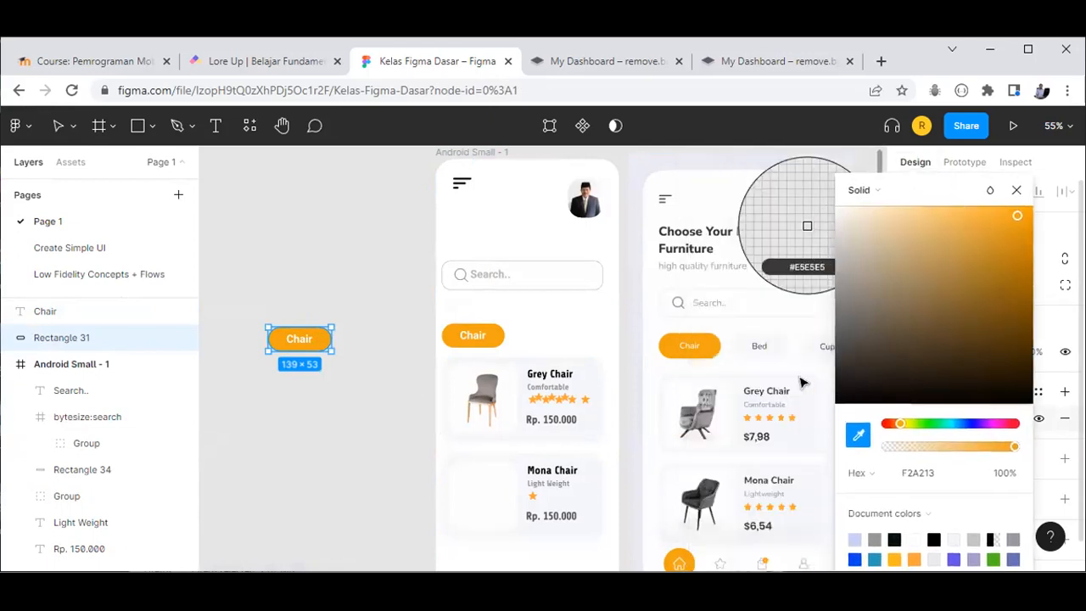
{"action": "left_click", "coordinate": [779, 350]}
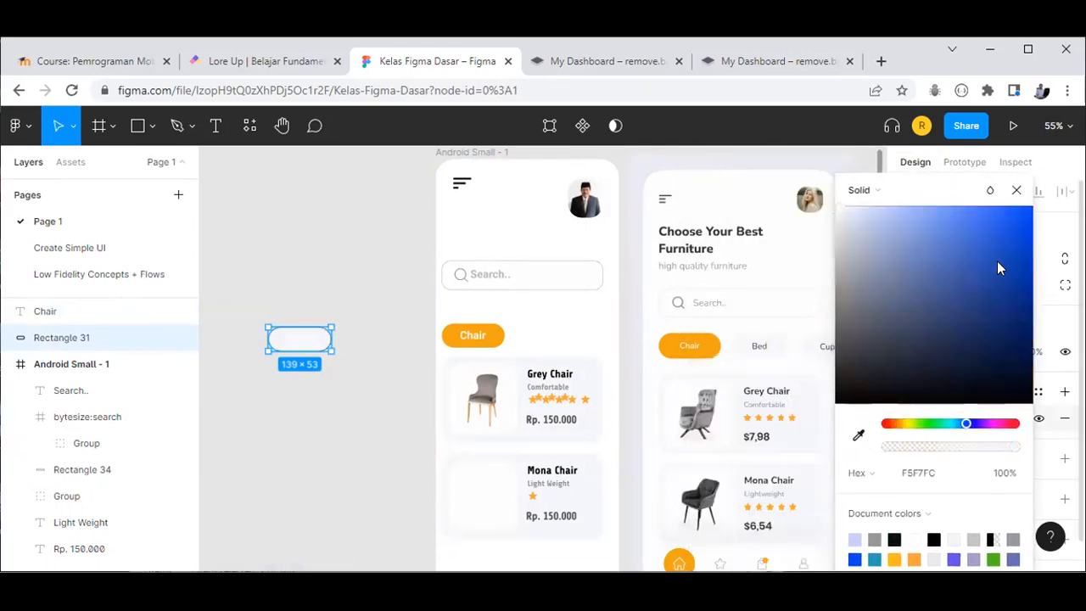
{"action": "left_click", "coordinate": [1017, 197]}
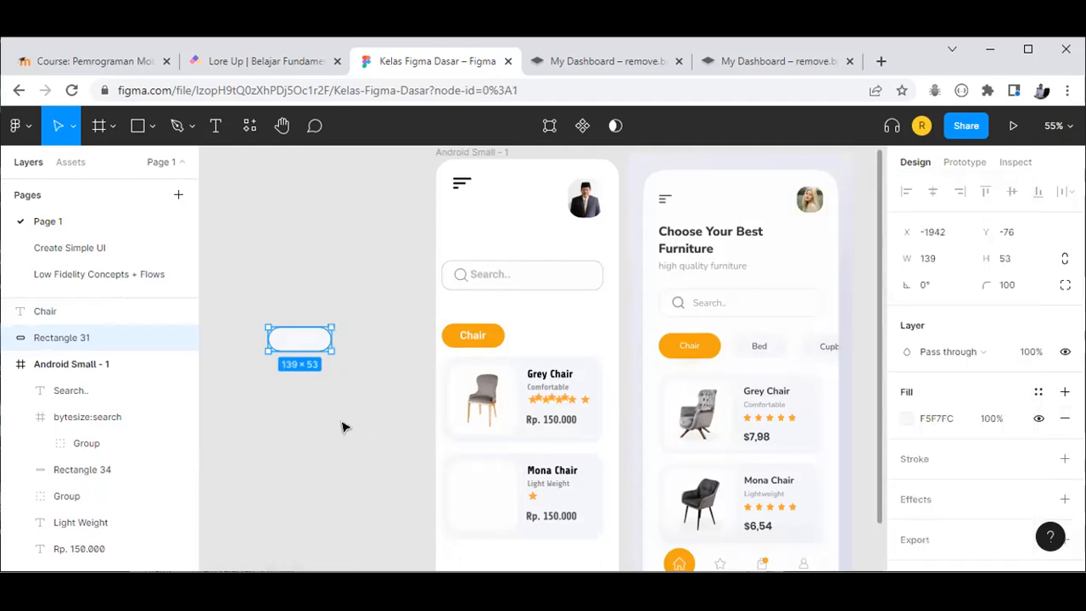
{"action": "key", "text": "Escape"}
{"action": "left_click", "coordinate": [316, 340]}
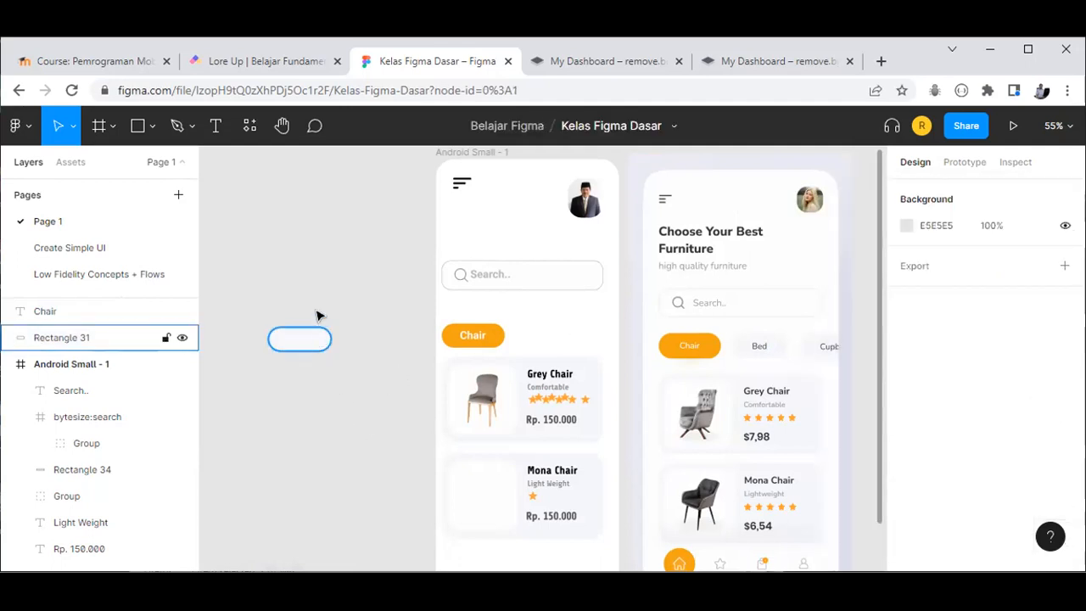
Step: Group the copy's Chair text with its pale pill shape
{"action": "left_click", "coordinate": [308, 288]}
{"action": "left_click_drag", "start_coordinate": [233, 294], "coordinate": [375, 396]}
{"action": "left_click", "coordinate": [375, 397]}
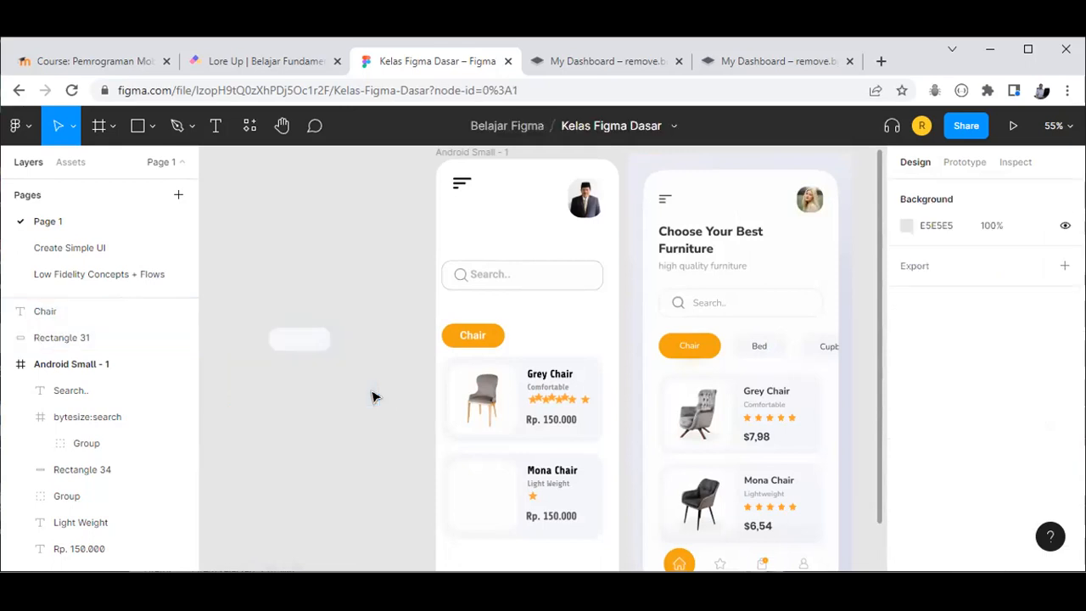
{"action": "left_click", "coordinate": [307, 348]}
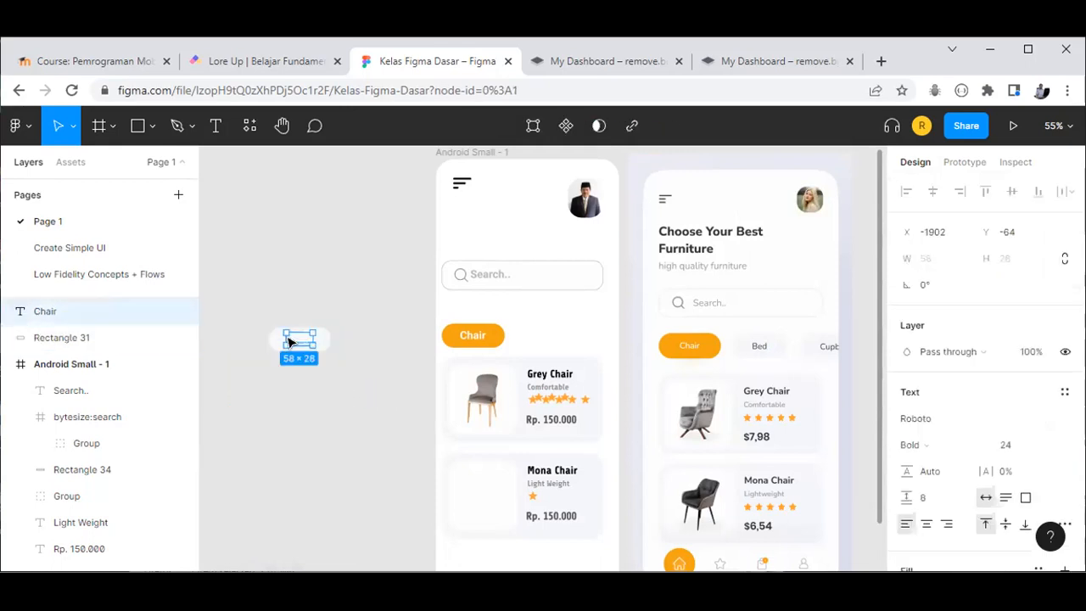
{"action": "left_click", "coordinate": [248, 311]}
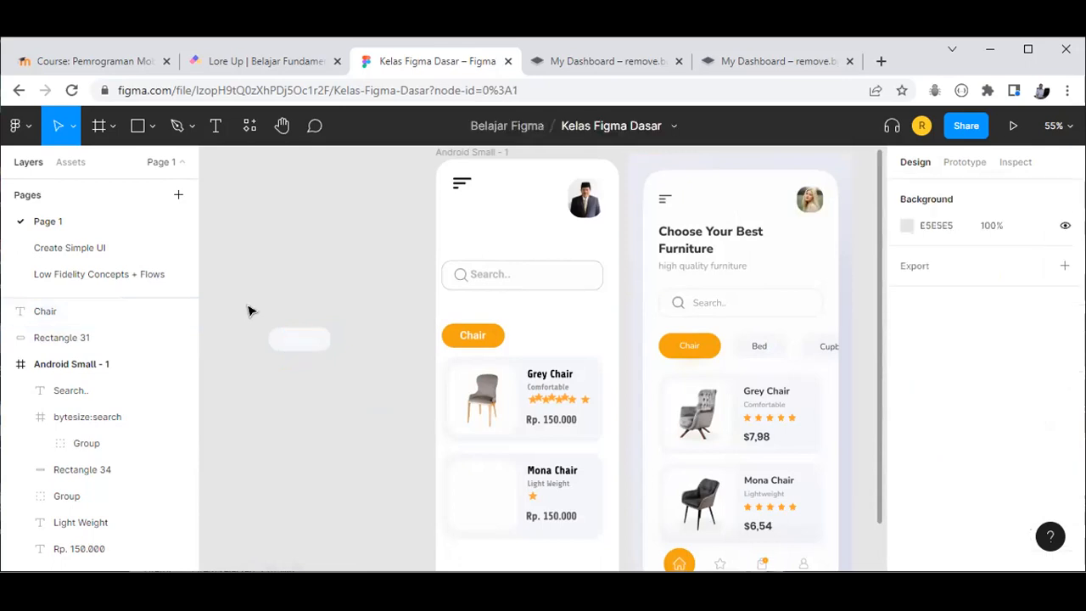
{"action": "left_click_drag", "start_coordinate": [352, 371], "coordinate": [342, 366]}
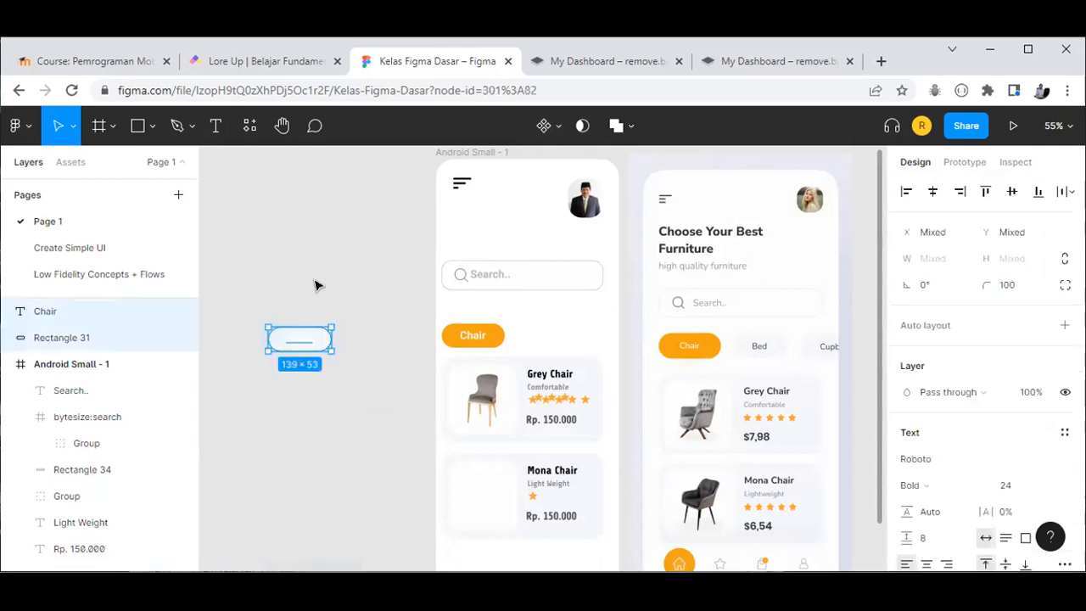
{"action": "key", "text": "ctrl+g"}
{"action": "key", "text": "Escape"}
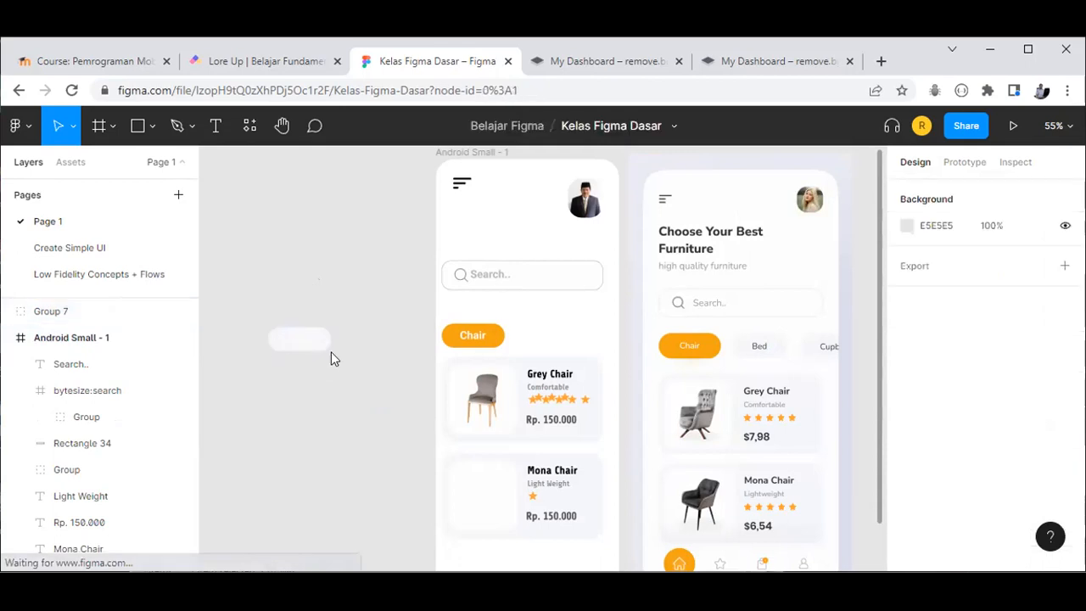
Step: Move the pale pill into the phone screen right of the Chair chip and ungroup it
{"action": "left_click_drag", "start_coordinate": [273, 340], "coordinate": [542, 342]}
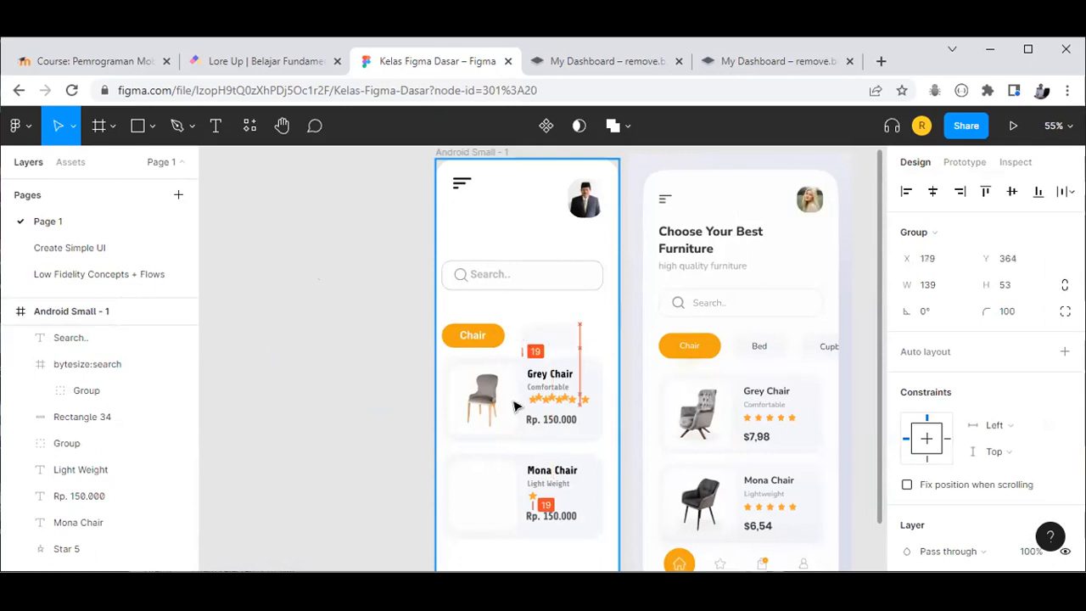
{"action": "key", "text": "Escape"}
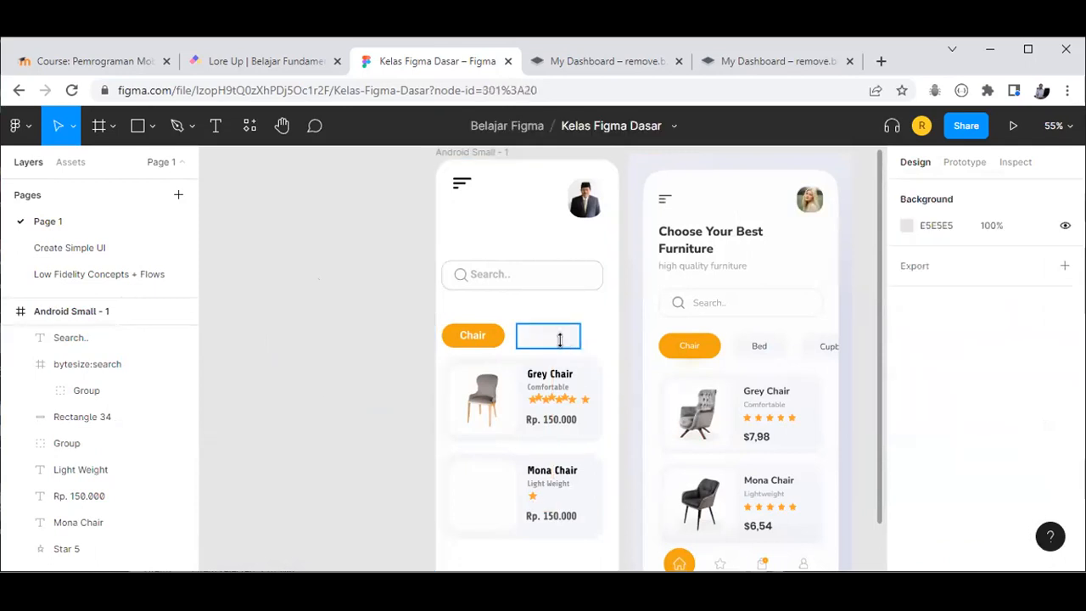
{"action": "left_click", "coordinate": [560, 340]}
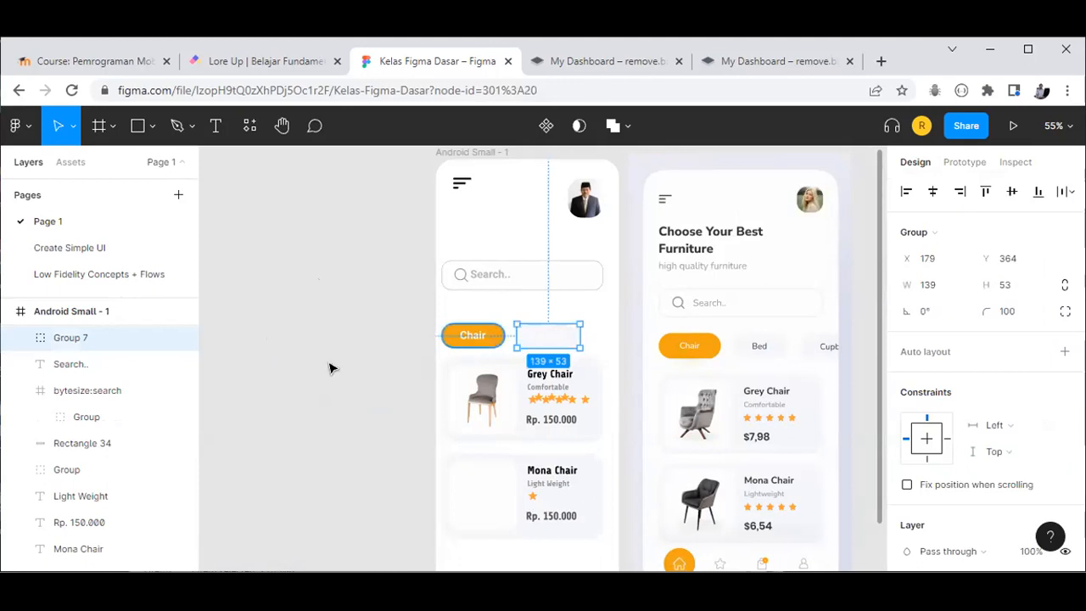
{"action": "key", "text": "ctrl+shift+g"}
{"action": "key", "text": "Escape"}
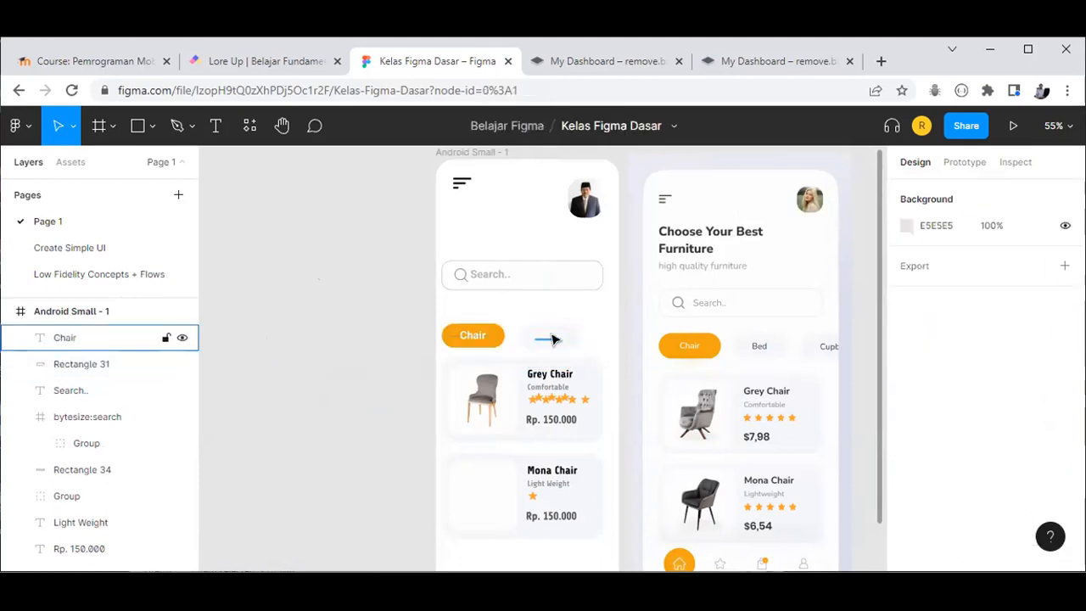
Step: Colour the second chip's label grey, starting from black 000000 and lightening it
{"action": "left_click", "coordinate": [550, 339]}
{"action": "scroll", "coordinate": [947, 472], "scroll_direction": "down", "scroll_amount": 1}
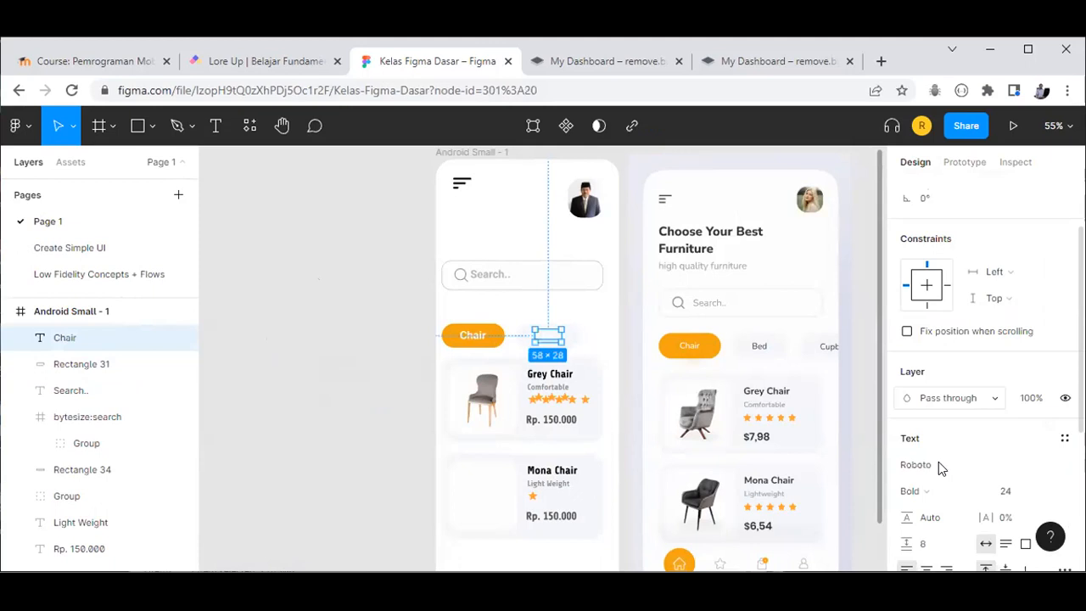
{"action": "scroll", "coordinate": [942, 469], "scroll_direction": "down", "scroll_amount": 3}
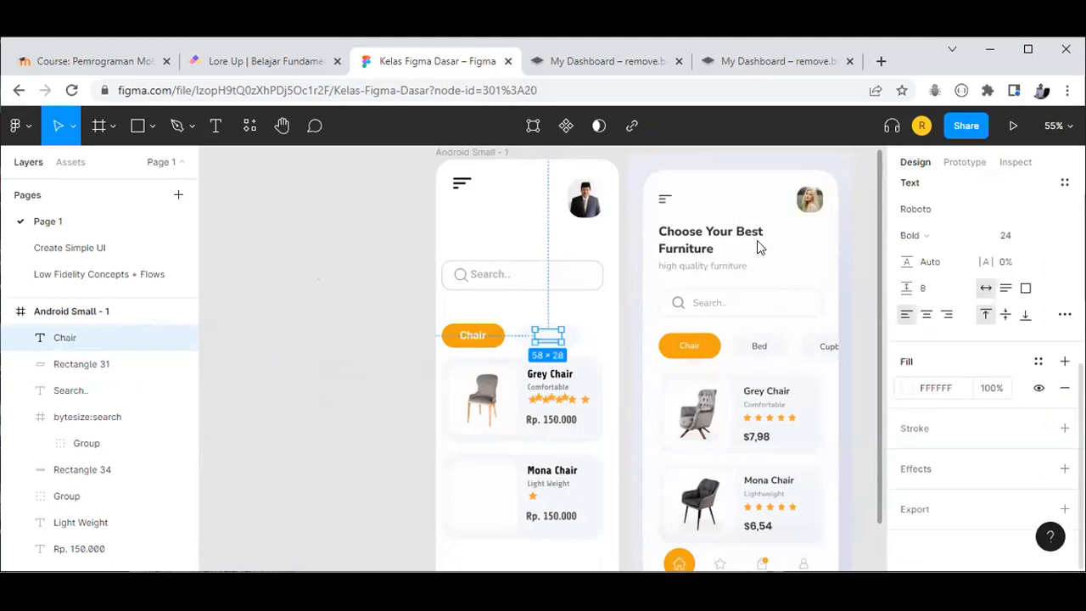
{"action": "type", "text": "000000"}
{"action": "key", "text": "Return"}
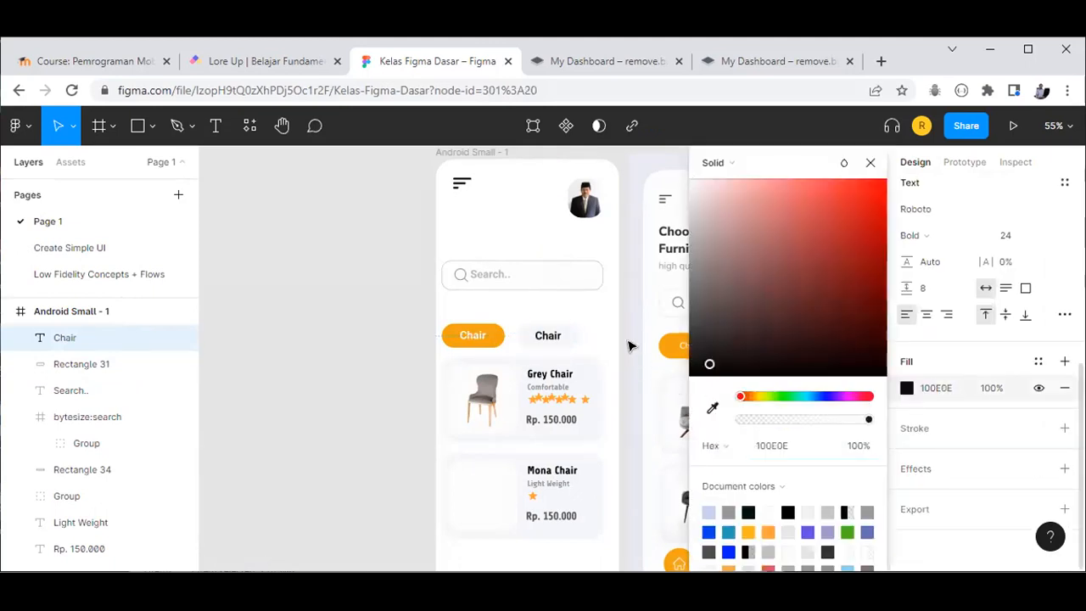
{"action": "left_click_drag", "start_coordinate": [616, 325], "coordinate": [601, 292]}
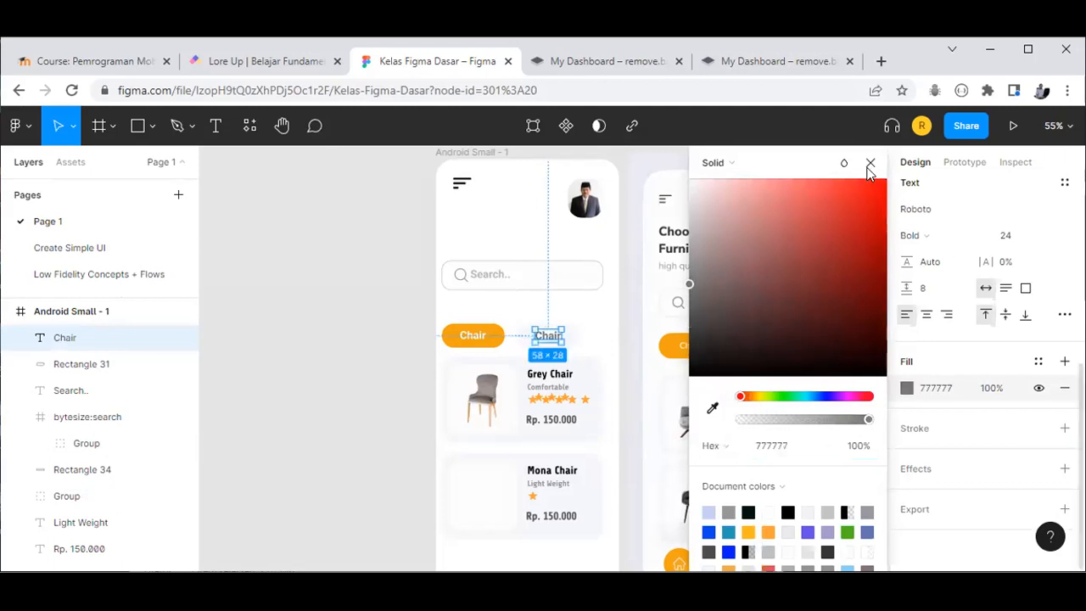
{"action": "left_click", "coordinate": [384, 452]}
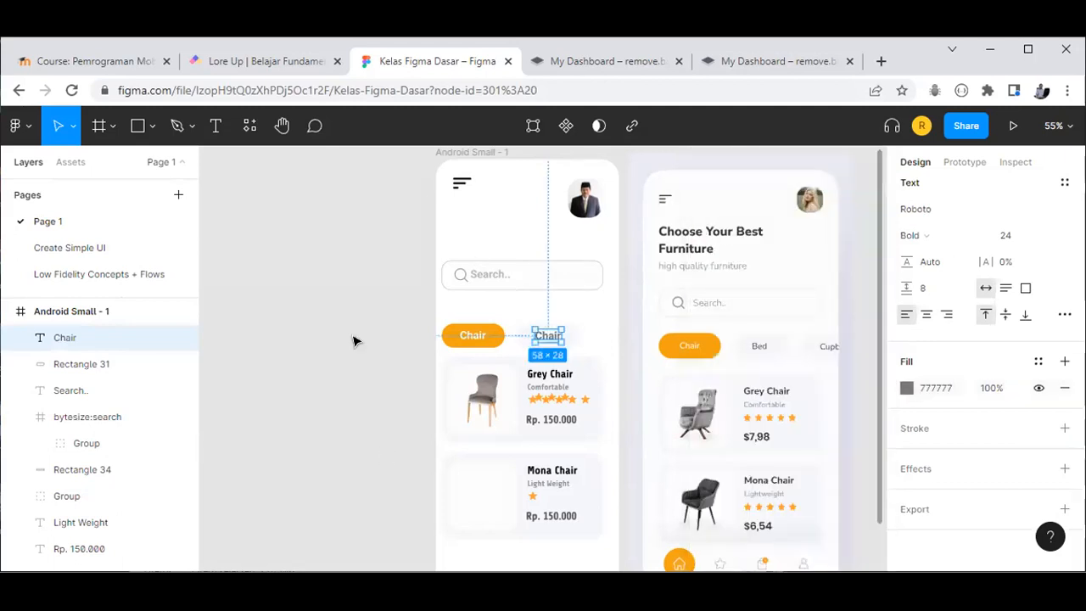
Step: Change the second chip's label text from Chair to 'Bed'
{"action": "key", "text": "Escape"}
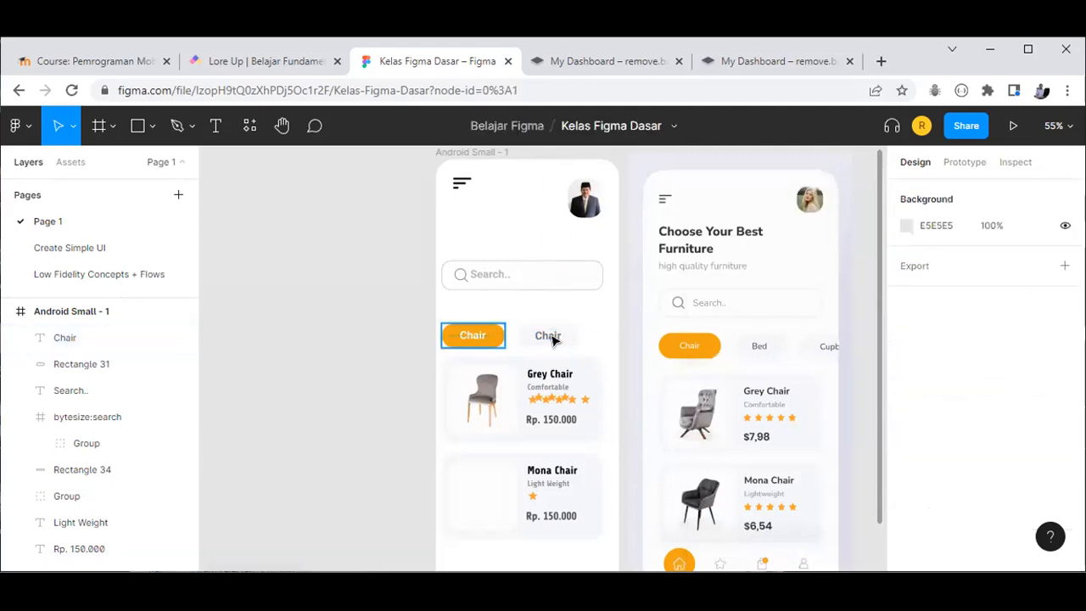
{"action": "left_click", "coordinate": [552, 337]}
{"action": "double_click", "coordinate": [557, 335]}
{"action": "type", "text": "Bed"}
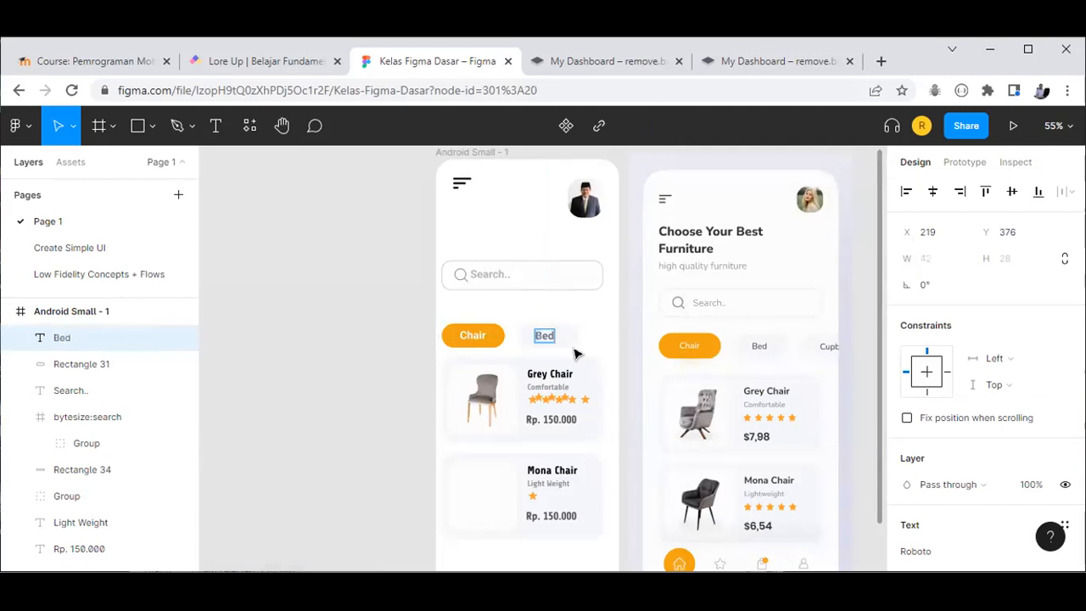
{"action": "key", "text": "Escape"}
{"action": "key", "text": "Escape"}
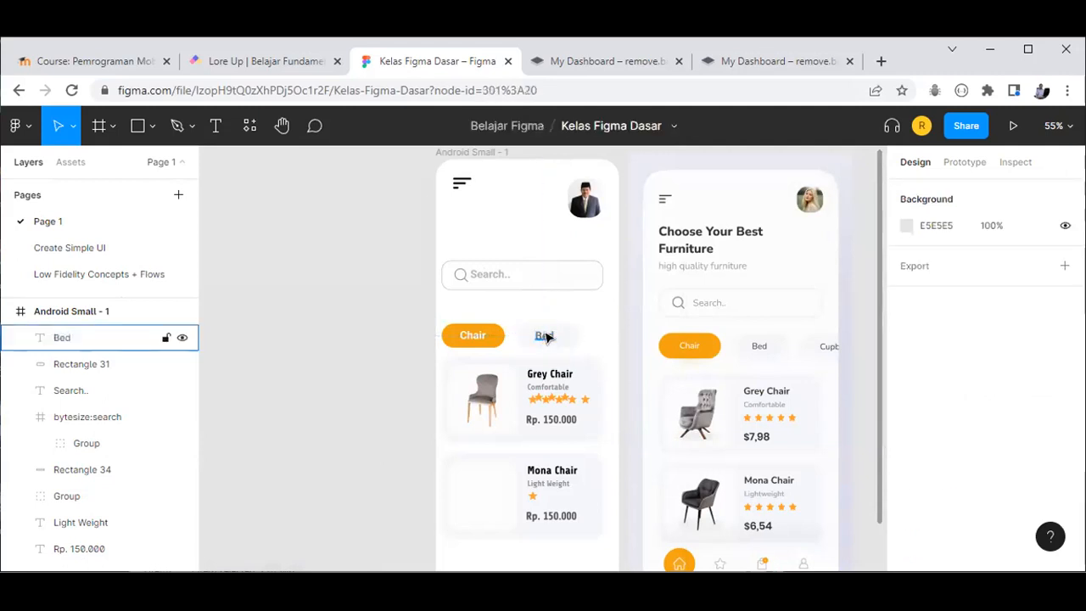
Step: Nudge the Bed label into position within its pill
{"action": "left_click", "coordinate": [547, 337]}
{"action": "left_click_drag", "start_coordinate": [553, 336], "coordinate": [552, 337]}
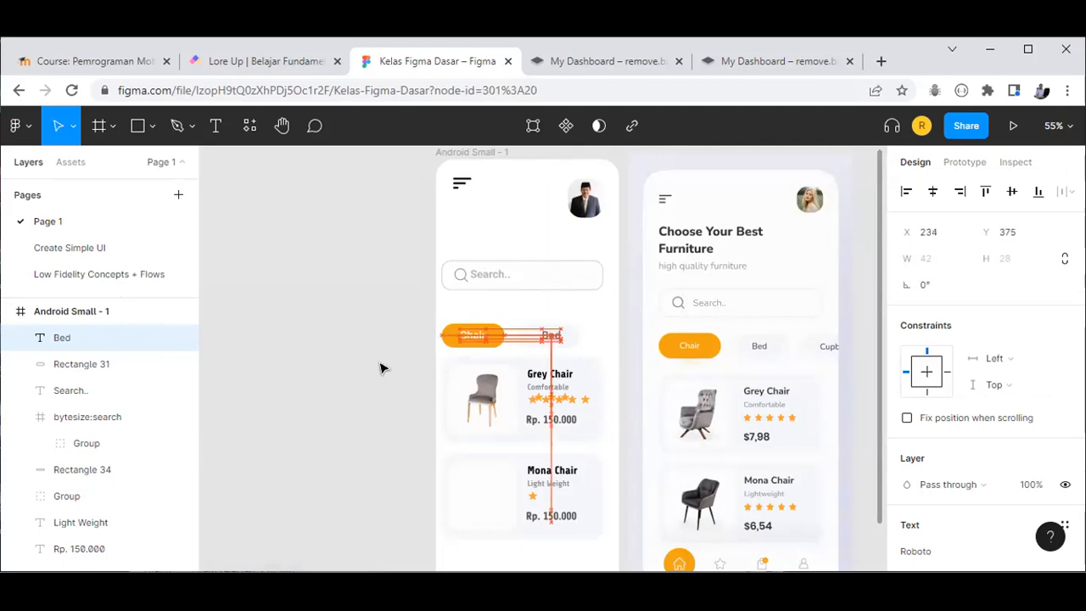
{"action": "left_click", "coordinate": [523, 318]}
{"action": "left_click", "coordinate": [551, 337]}
{"action": "left_click_drag", "start_coordinate": [548, 338], "coordinate": [555, 340]}
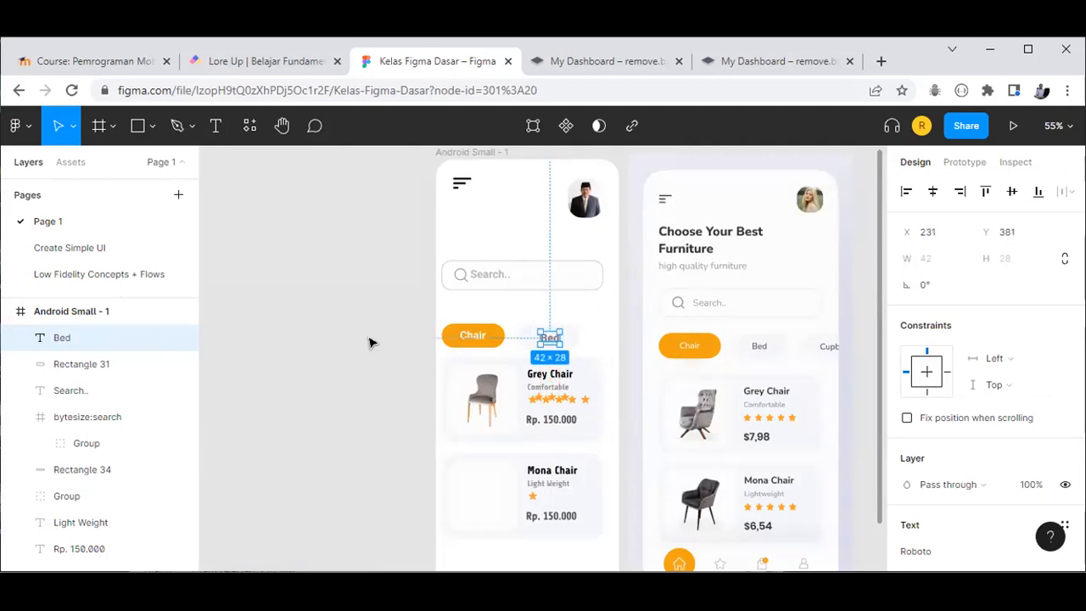
{"action": "key", "text": "Escape"}
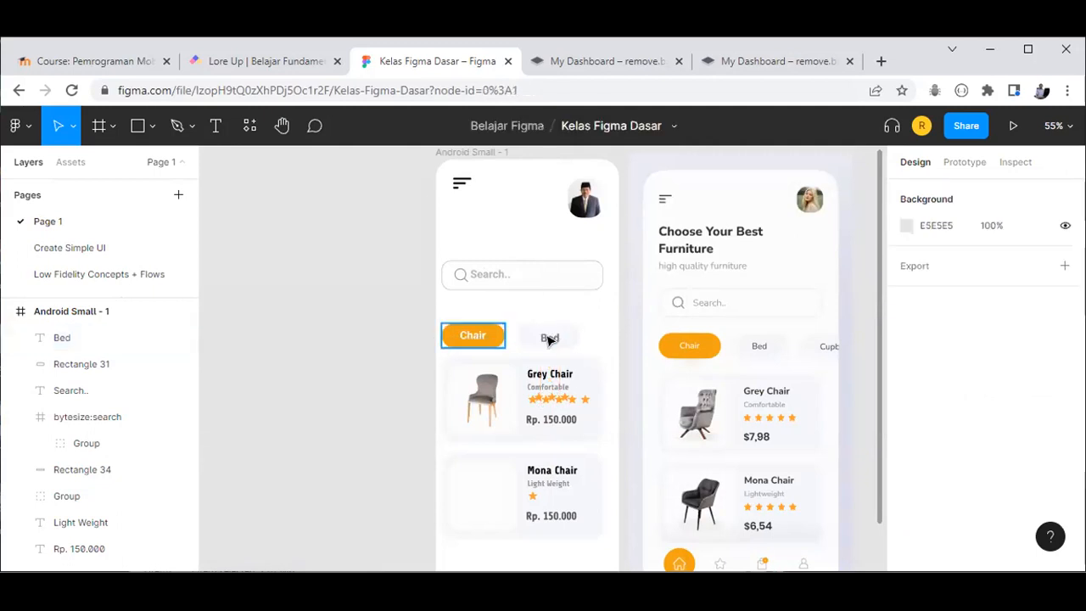
{"action": "left_click", "coordinate": [550, 340]}
{"action": "left_click_drag", "start_coordinate": [548, 337], "coordinate": [552, 338]}
Step: Centre the Bed label in its pill, in line with the Chair chip, and group them
{"action": "scroll", "coordinate": [553, 339], "scroll_direction": "up", "scroll_amount": 3}
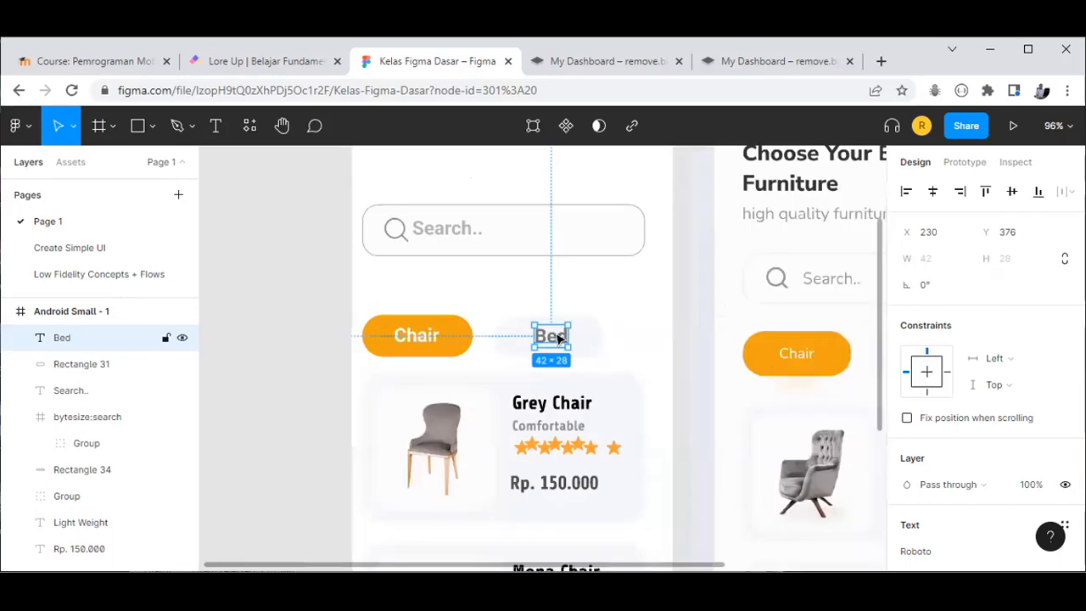
{"action": "scroll", "coordinate": [558, 338], "scroll_direction": "up", "scroll_amount": 2}
{"action": "left_click_drag", "start_coordinate": [419, 336], "coordinate": [579, 314]}
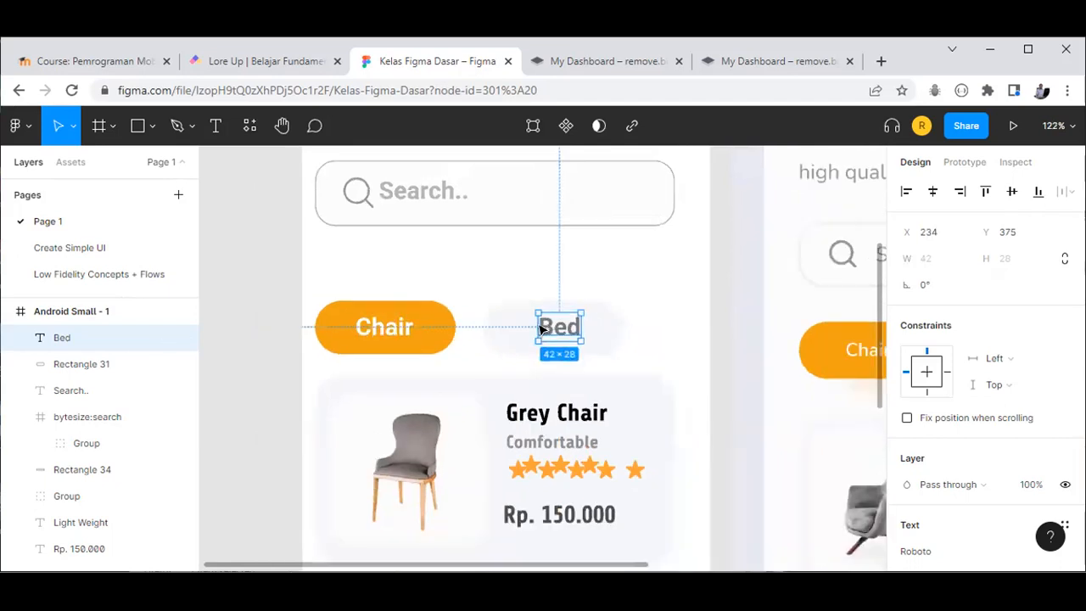
{"action": "left_click_drag", "start_coordinate": [541, 329], "coordinate": [534, 329]}
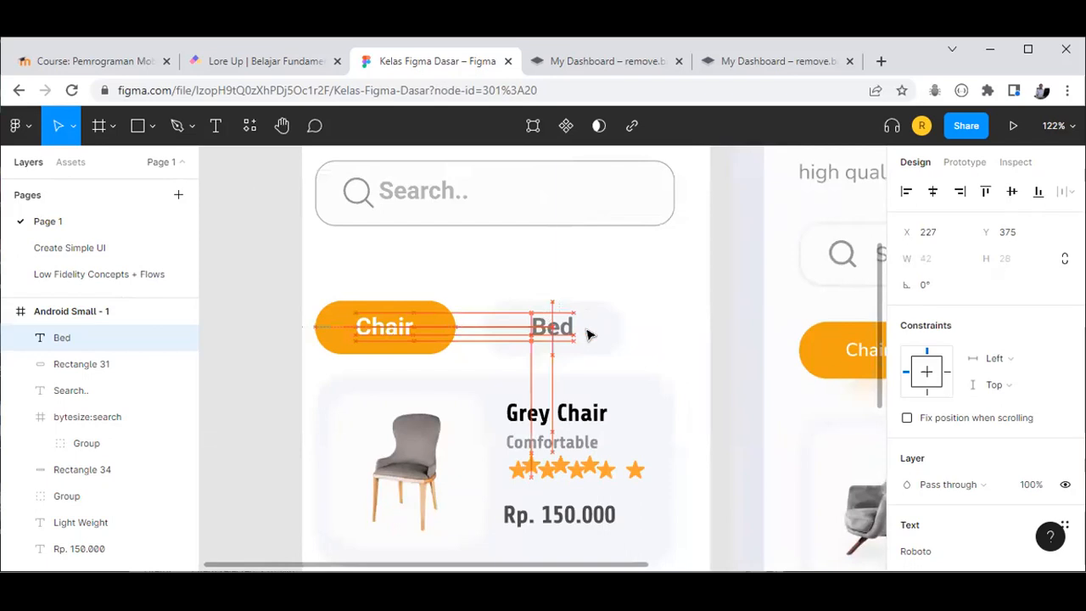
{"action": "left_click", "coordinate": [588, 335], "text": "shift"}
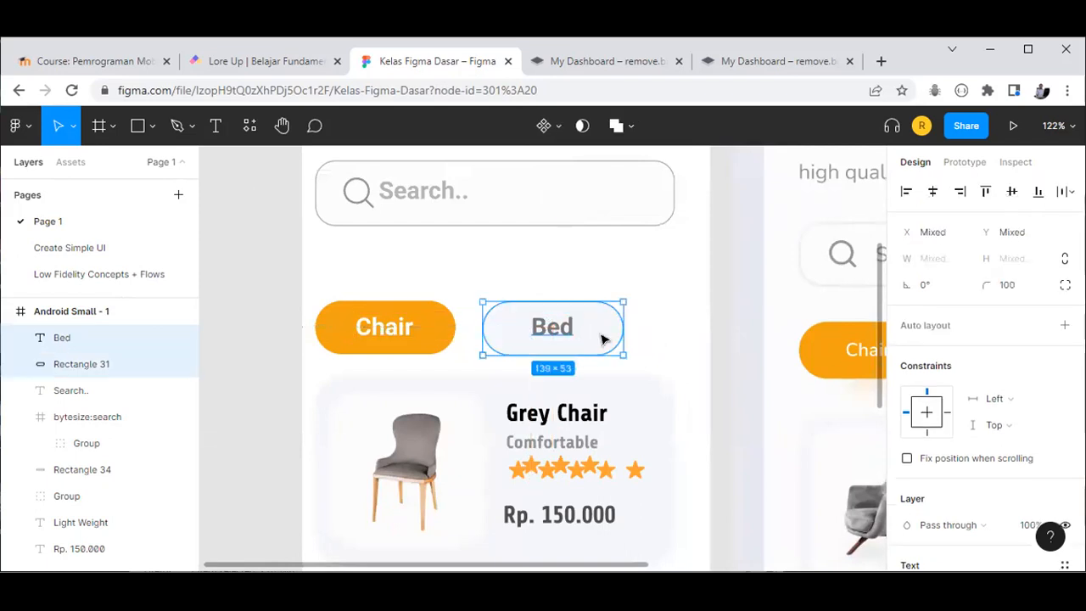
{"action": "key", "text": "ctrl+g"}
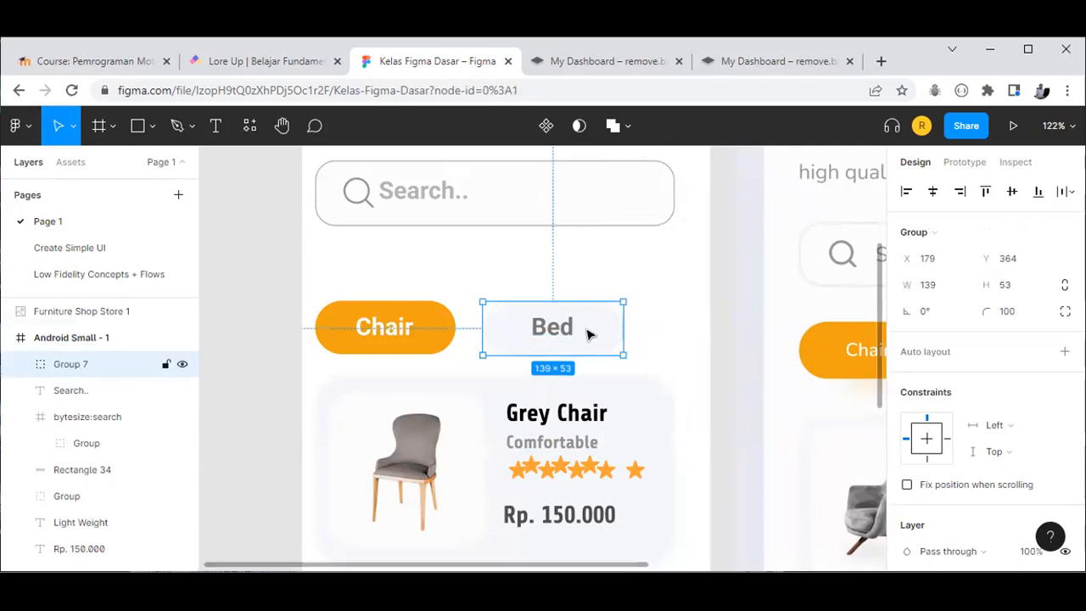
Step: Duplicate the Bed chip outside the frame and ungroup the copy into label and pill
{"action": "scroll", "coordinate": [589, 335], "scroll_direction": "down", "scroll_amount": 3}
{"action": "left_click_drag", "start_coordinate": [590, 336], "coordinate": [283, 337]}
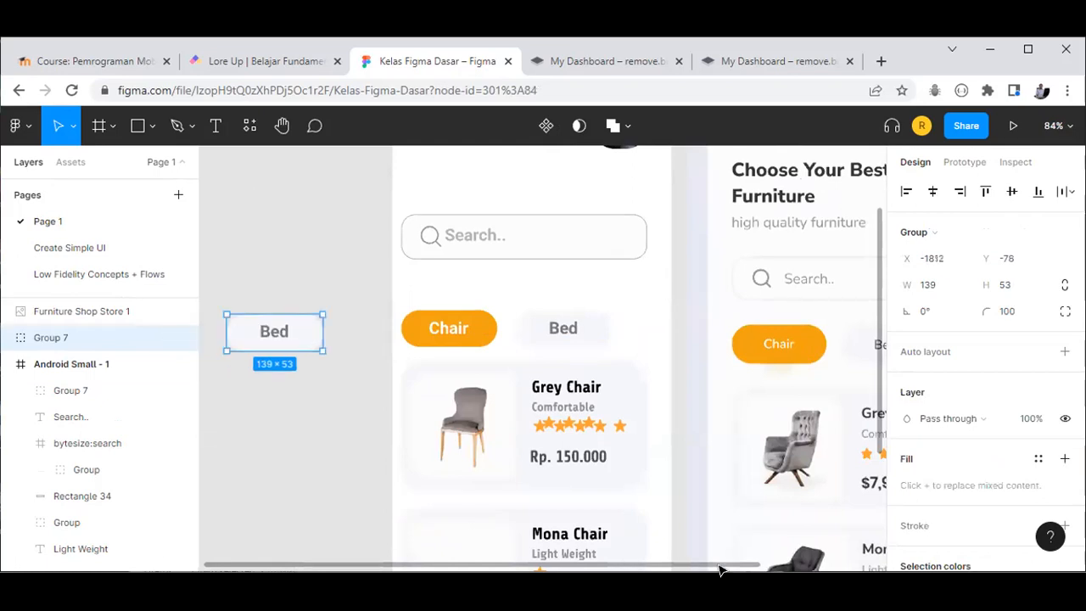
{"action": "scroll", "coordinate": [718, 571], "scroll_direction": "right", "scroll_amount": 2}
{"action": "scroll", "coordinate": [815, 575], "scroll_direction": "right", "scroll_amount": 5}
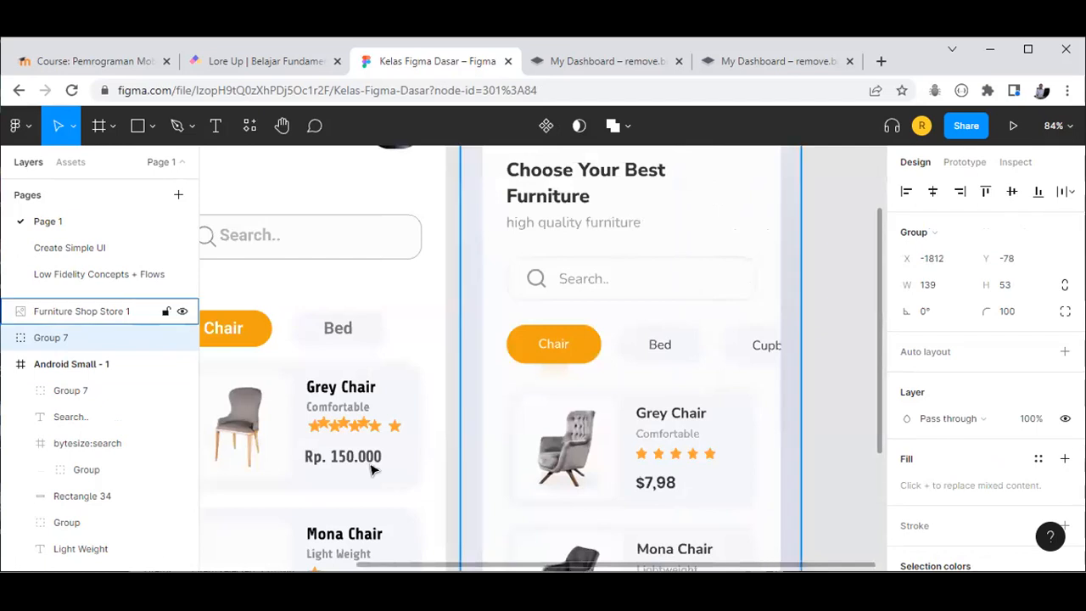
{"action": "scroll", "coordinate": [371, 471], "scroll_direction": "left", "scroll_amount": 8}
{"action": "key", "text": "Escape"}
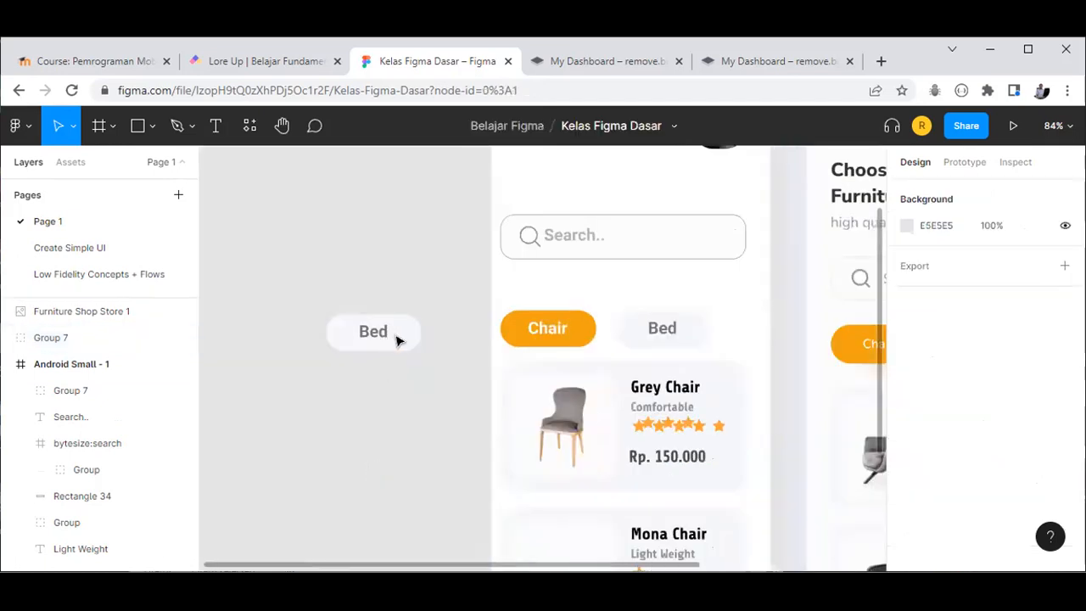
{"action": "left_click", "coordinate": [397, 340]}
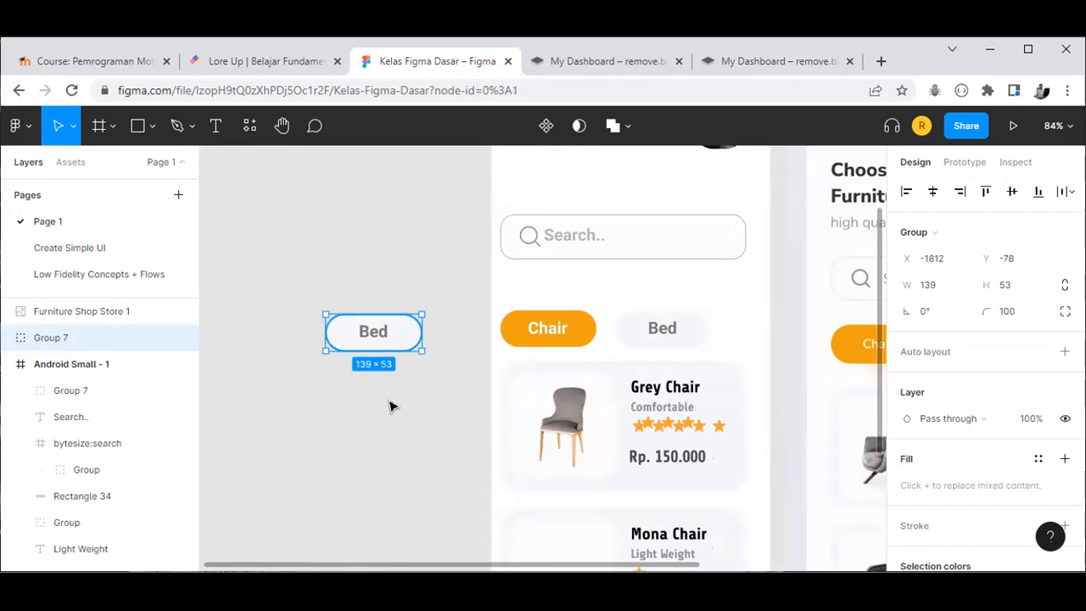
{"action": "key", "text": "ctrl+shift+g"}
{"action": "key", "text": "Escape"}
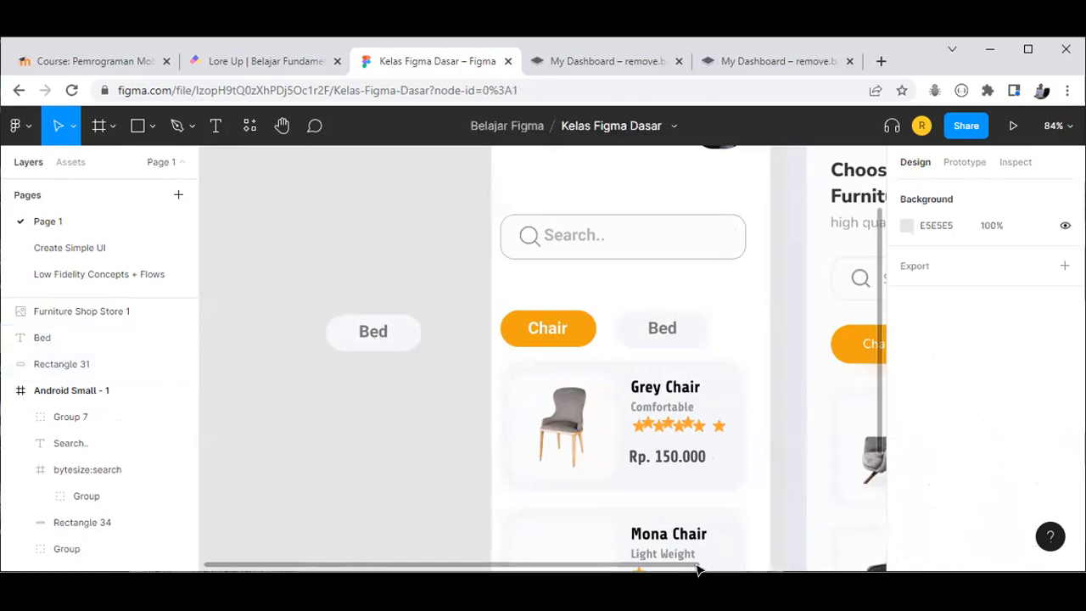
Step: Relabel the copied chip 'Cupb' and centre the text inside its pill
{"action": "scroll", "coordinate": [797, 574], "scroll_direction": "right", "scroll_amount": 3}
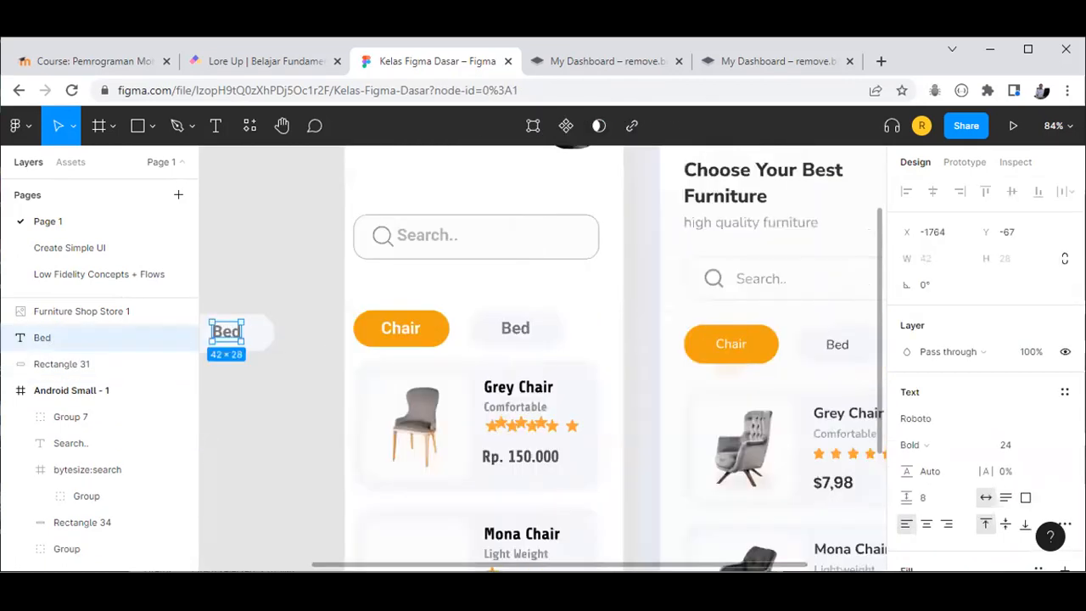
{"action": "scroll", "coordinate": [738, 574], "scroll_direction": "right", "scroll_amount": 4}
{"action": "scroll", "coordinate": [581, 450], "scroll_direction": "left", "scroll_amount": 5}
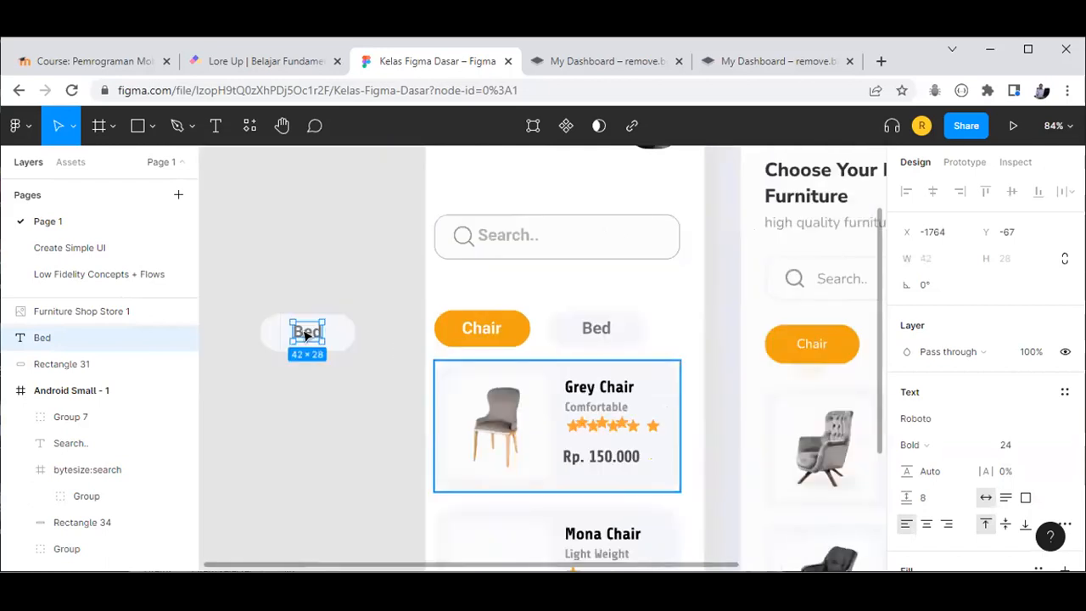
{"action": "double_click", "coordinate": [307, 331]}
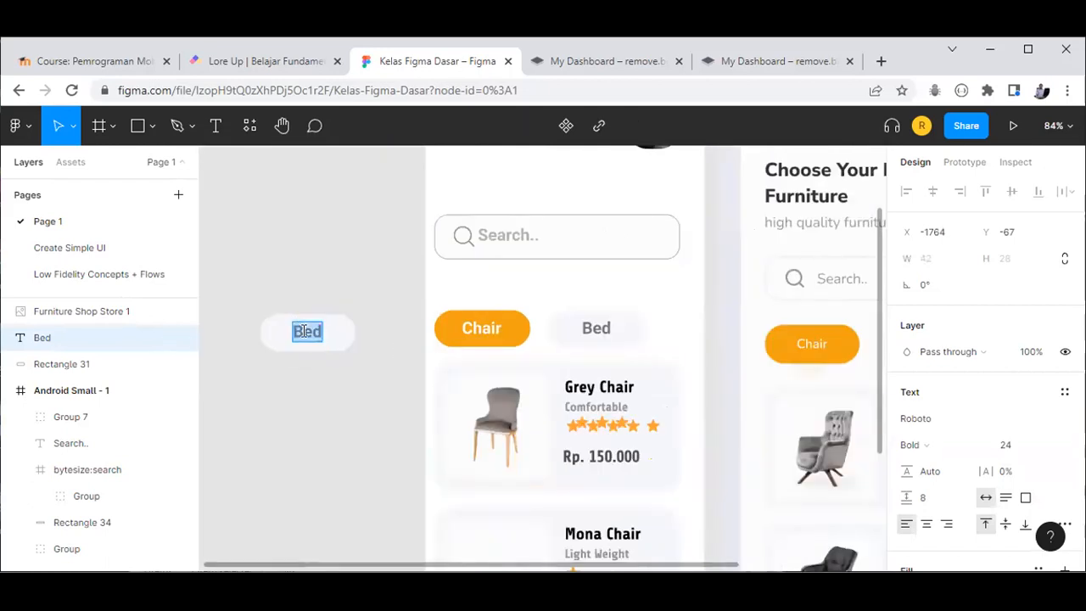
{"action": "type", "text": "Cu"}
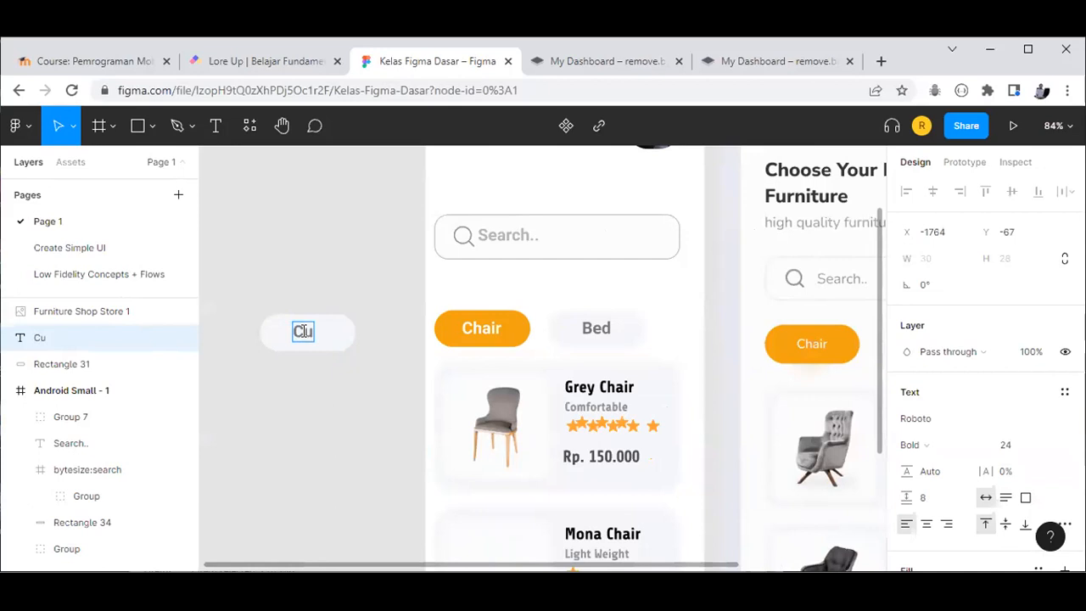
{"action": "type", "text": "pb"}
{"action": "key", "text": "Escape"}
{"action": "key", "text": "Escape"}
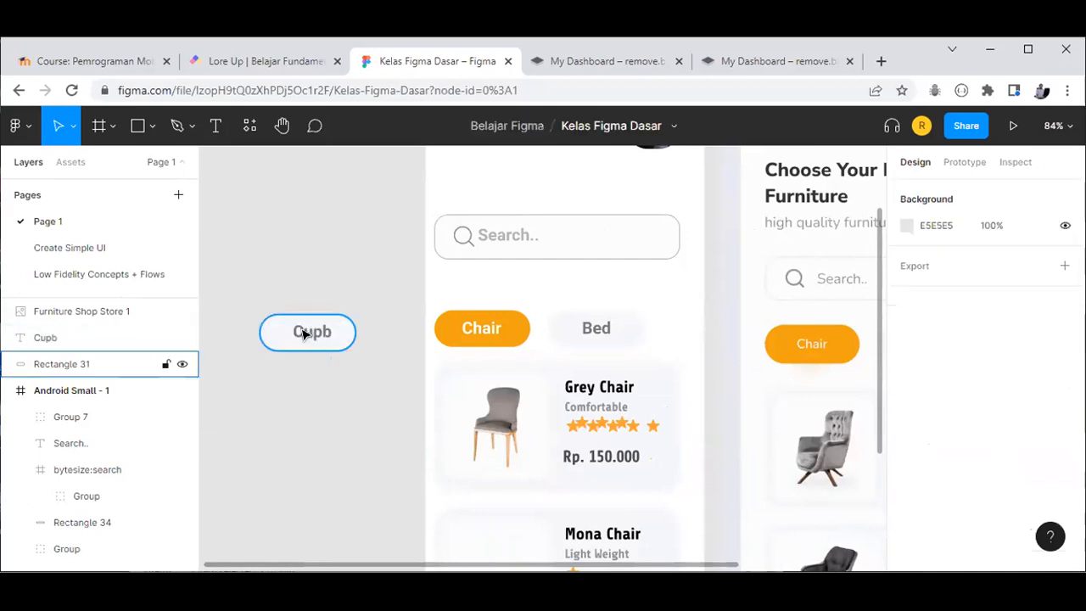
{"action": "left_click", "coordinate": [304, 334]}
{"action": "left_click_drag", "start_coordinate": [312, 335], "coordinate": [315, 332]}
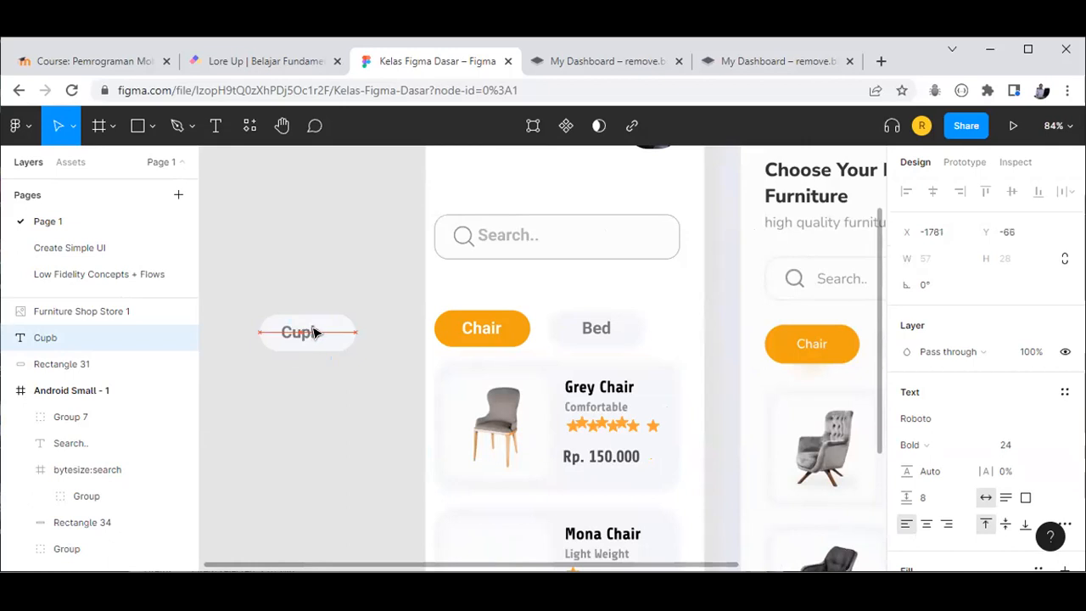
Step: Group the Cupb label with its pill and place the chip beside Bed
{"action": "left_click", "coordinate": [239, 291]}
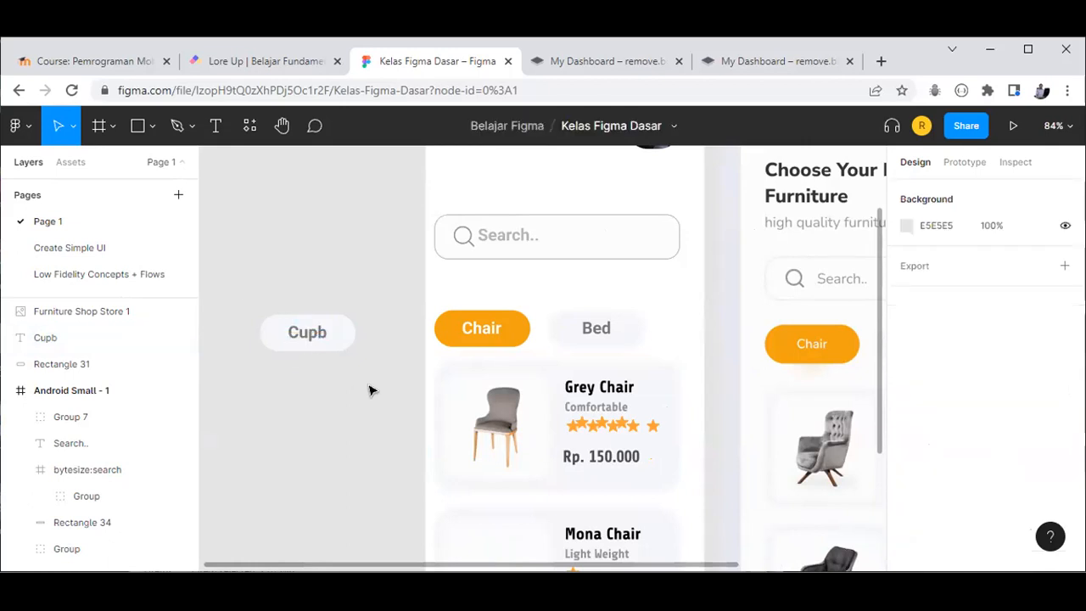
{"action": "left_click_drag", "start_coordinate": [235, 286], "coordinate": [352, 383]}
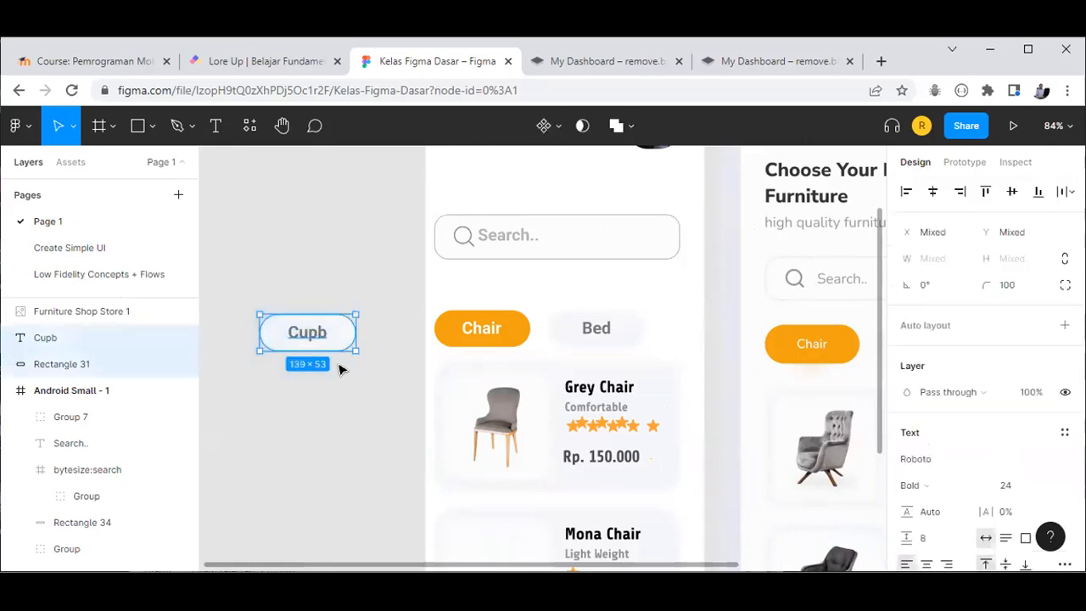
{"action": "key", "text": "ctrl+g"}
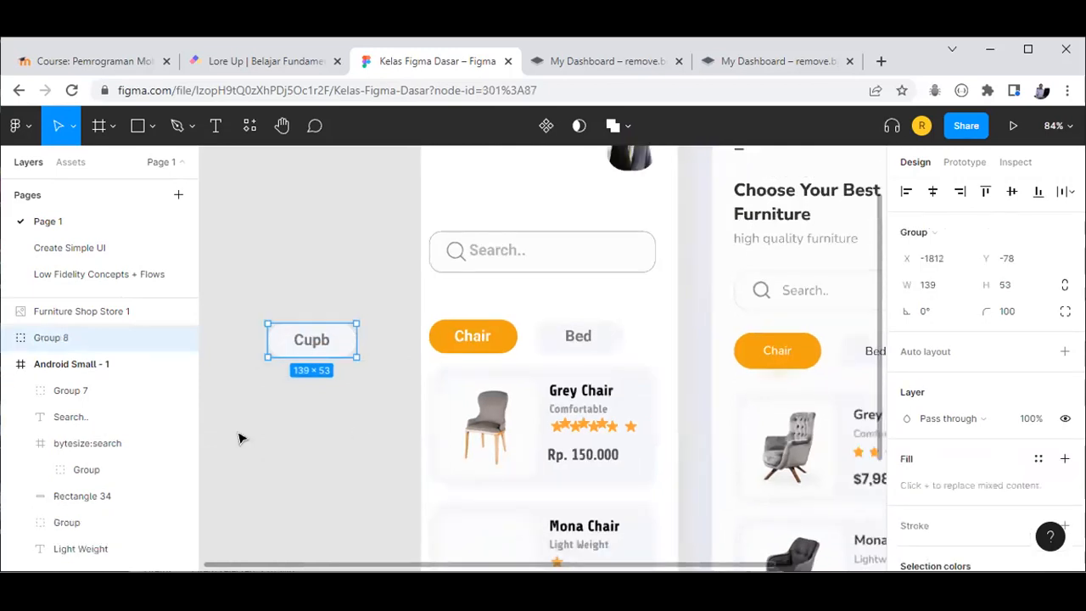
{"action": "scroll", "coordinate": [243, 440], "scroll_direction": "down", "scroll_amount": 3}
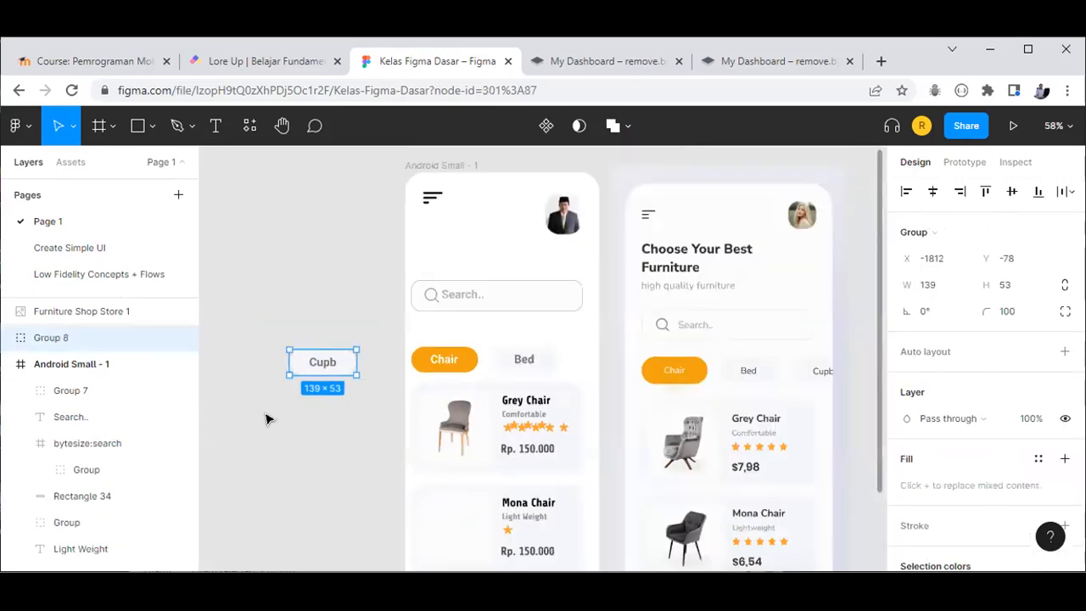
{"action": "key", "text": "Escape"}
{"action": "left_click", "coordinate": [301, 361]}
{"action": "left_click_drag", "start_coordinate": [580, 363], "coordinate": [579, 368]}
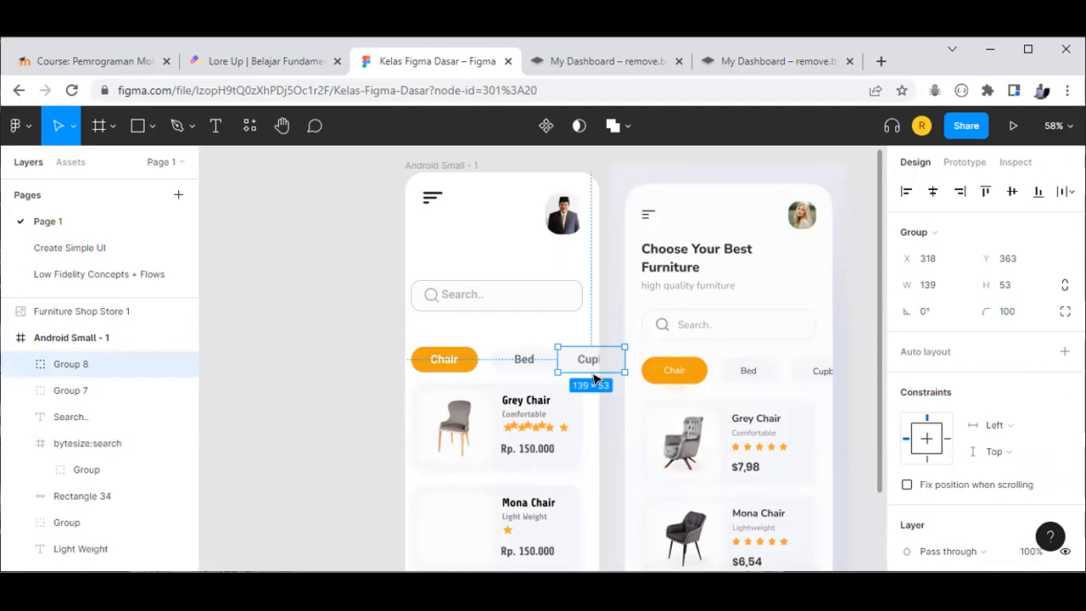
Step: Shift the Bed chip slightly left to even out the chip spacing
{"action": "left_click", "coordinate": [550, 358]}
{"action": "left_click", "coordinate": [550, 360]}
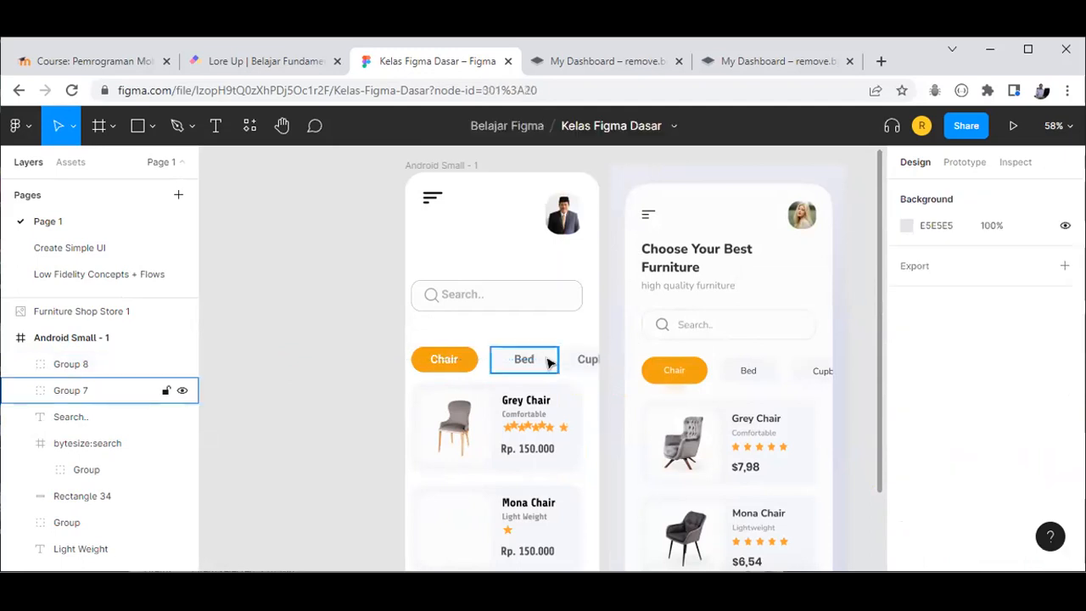
{"action": "left_click", "coordinate": [547, 363]}
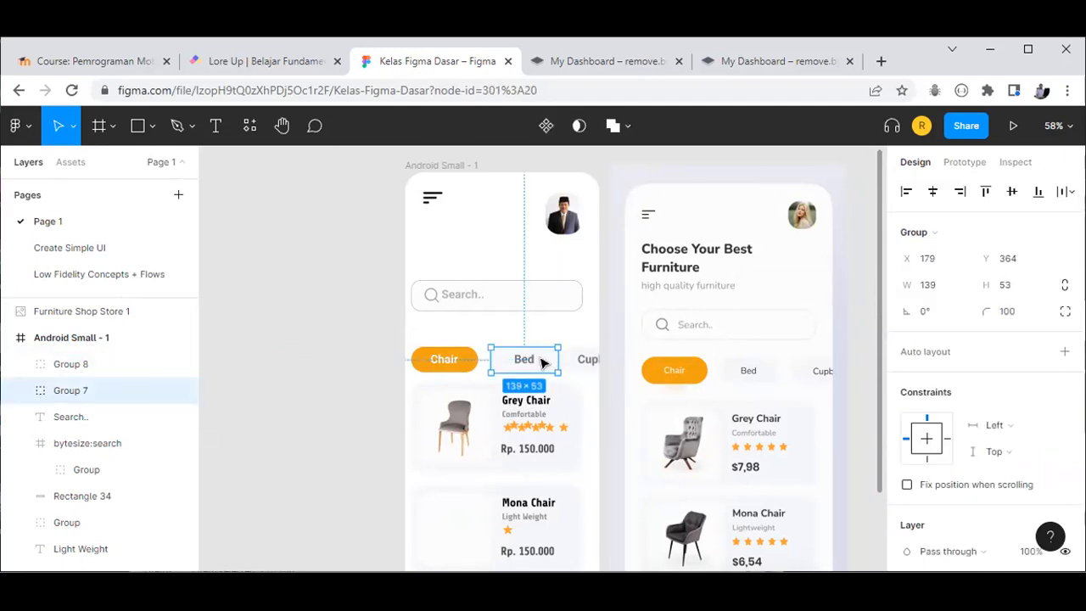
{"action": "left_click_drag", "start_coordinate": [543, 362], "coordinate": [519, 359]}
Step: Zoom to fit both phone mockups and launch the Iconify plugin from the Plugins menu
{"action": "left_click", "coordinate": [357, 417]}
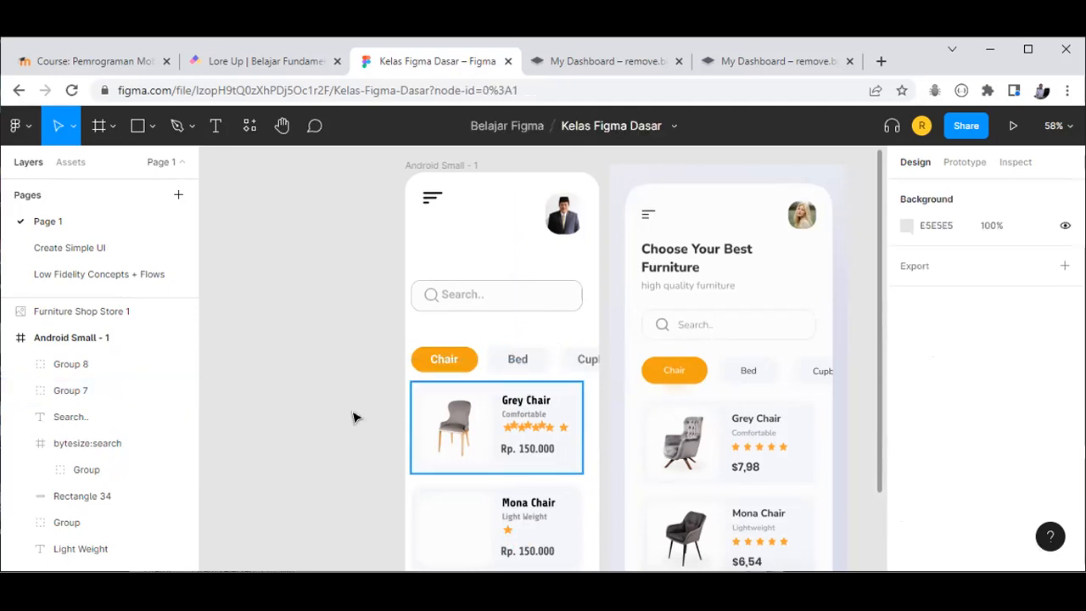
{"action": "scroll", "coordinate": [356, 417], "scroll_direction": "down", "scroll_amount": 2}
{"action": "scroll", "coordinate": [386, 457], "scroll_direction": "down", "scroll_amount": 1, "text": "ctrl"}
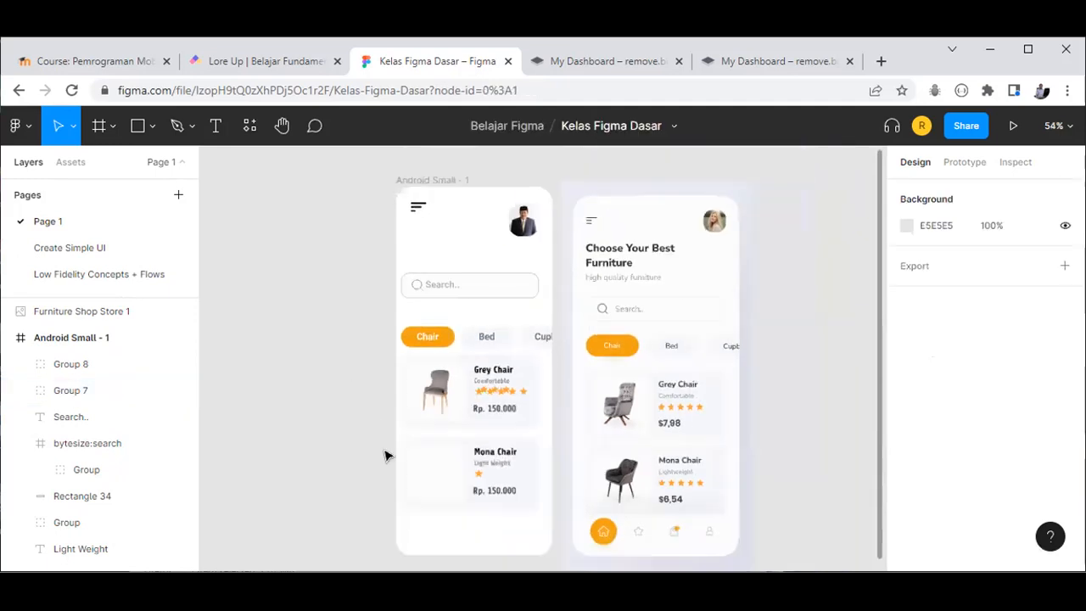
{"action": "scroll", "coordinate": [463, 523], "scroll_direction": "up", "scroll_amount": 1, "text": "ctrl"}
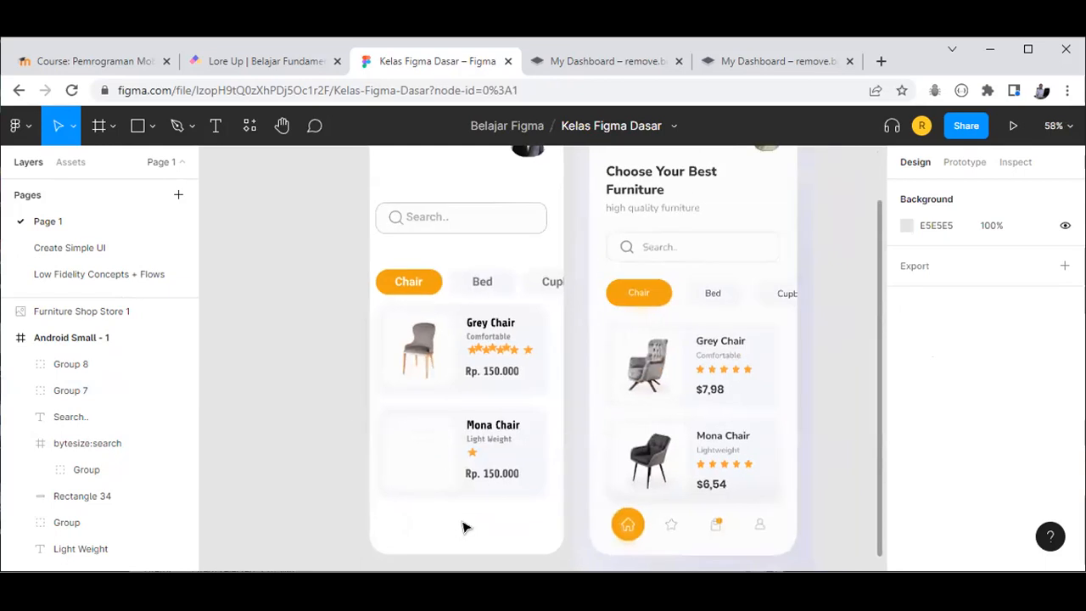
{"action": "scroll", "coordinate": [464, 528], "scroll_direction": "up", "scroll_amount": 1, "text": "ctrl"}
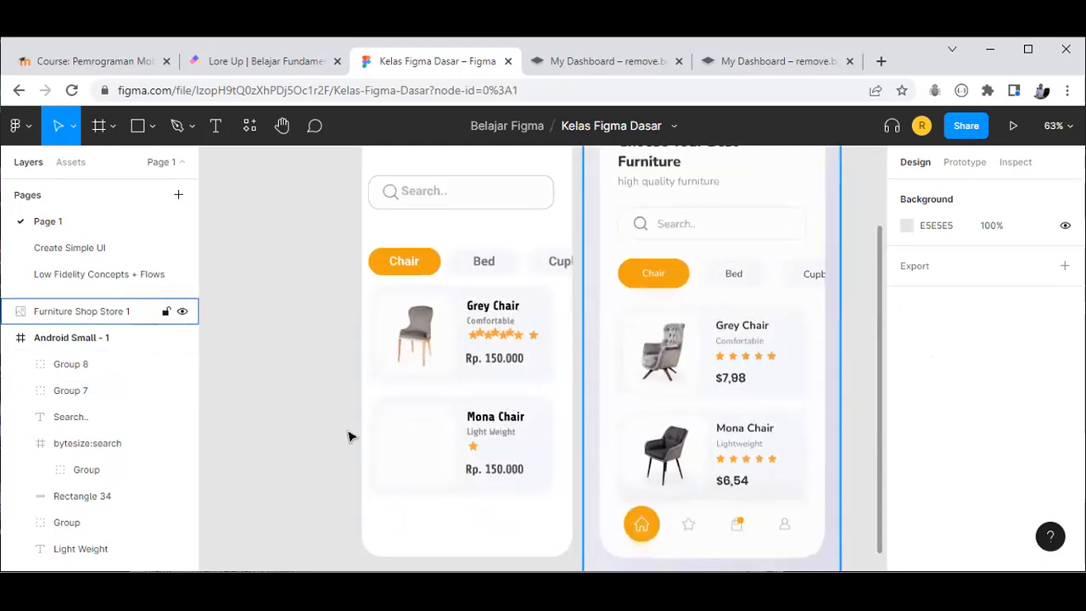
{"action": "scroll", "coordinate": [263, 427], "scroll_direction": "down", "scroll_amount": 4, "text": "ctrl"}
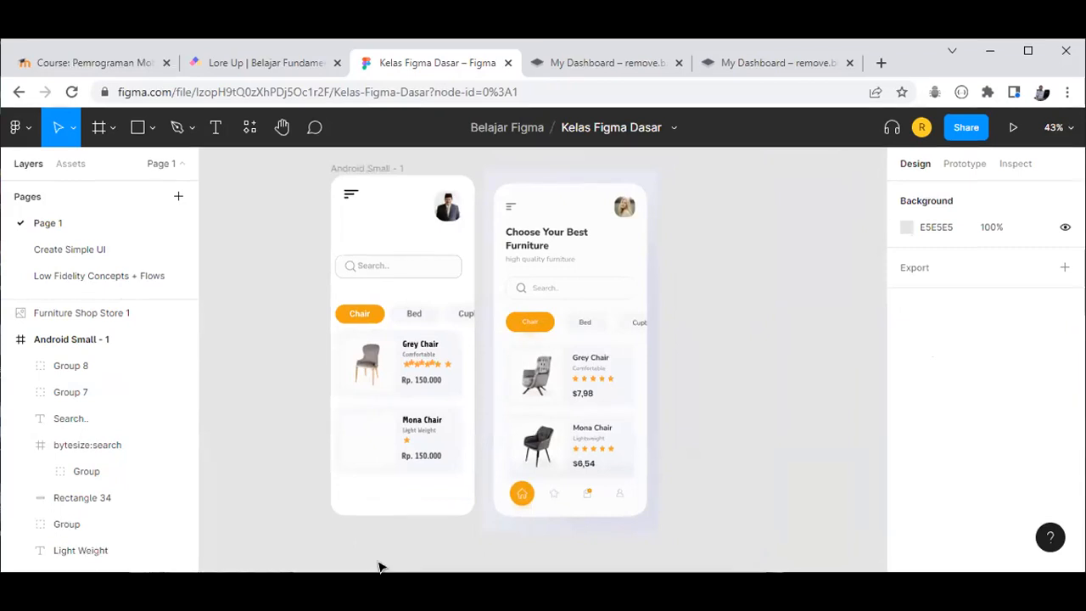
{"action": "key", "text": "shift+1"}
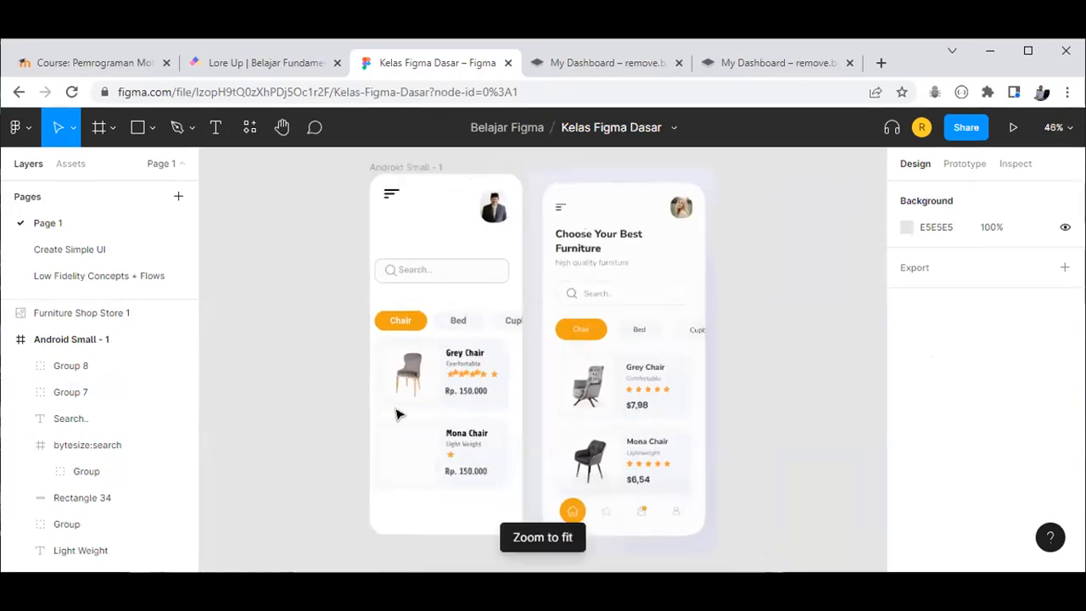
{"action": "left_click", "coordinate": [18, 127]}
{"action": "mouse_move", "coordinate": [132, 387]}
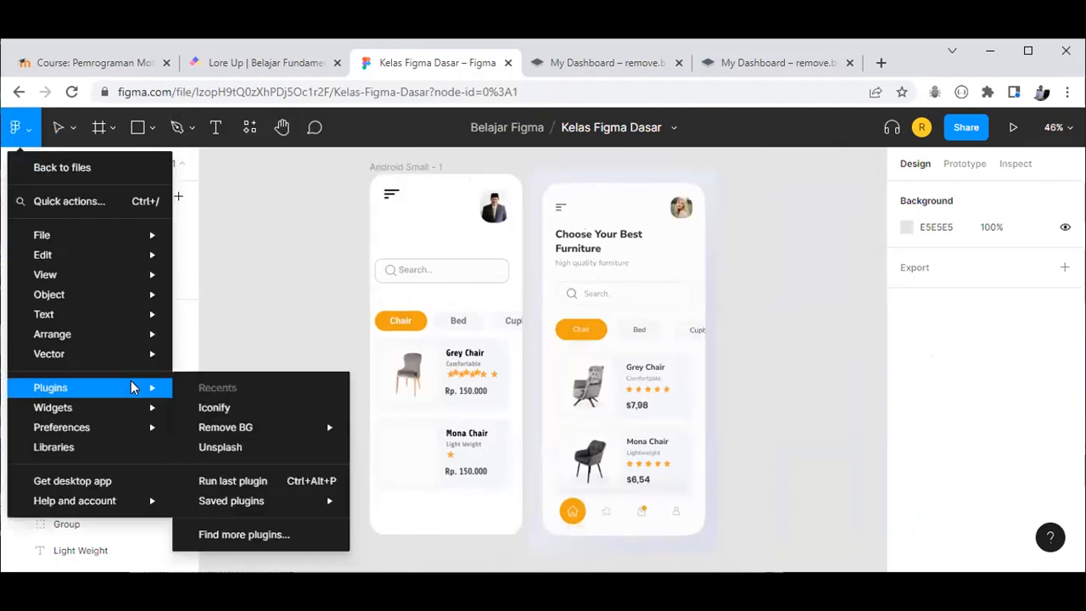
{"action": "left_click", "coordinate": [208, 406]}
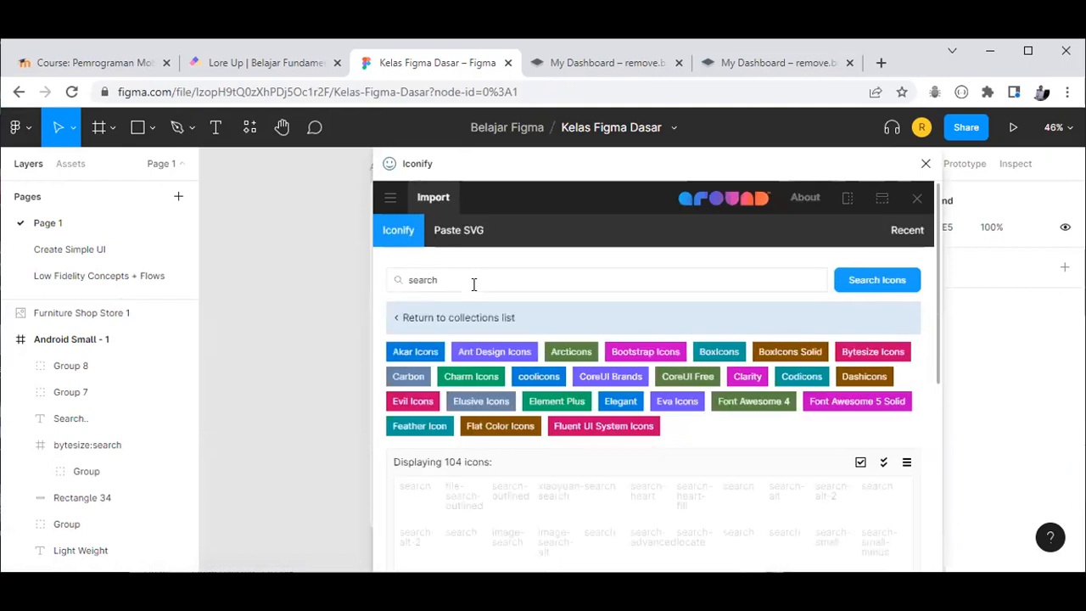
Step: Search the Iconify library for 'home' icons
{"action": "left_click_drag", "start_coordinate": [714, 158], "coordinate": [1014, 164]}
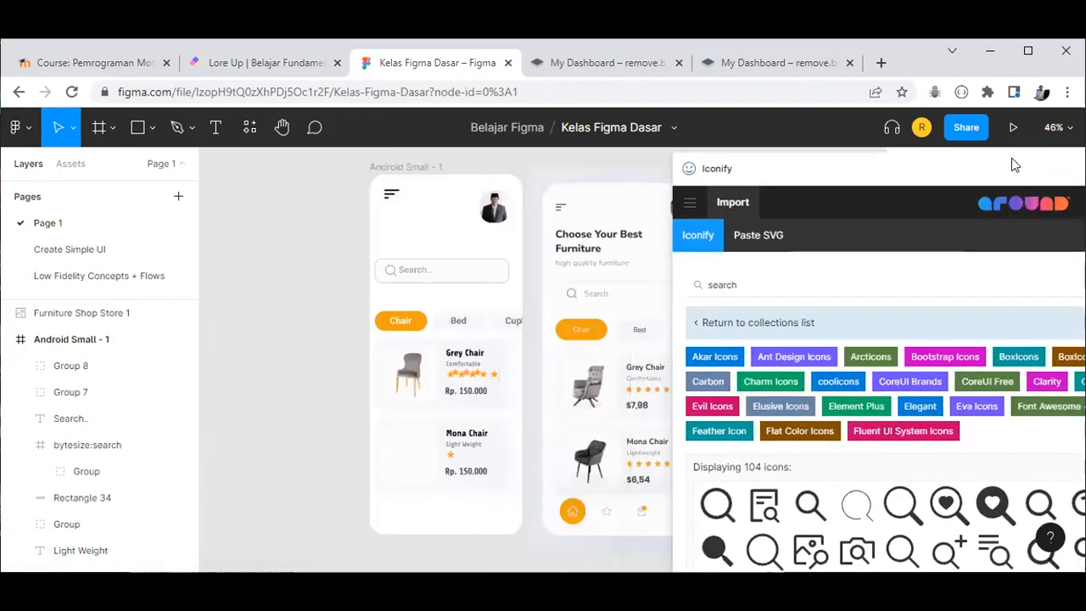
{"action": "left_click", "coordinate": [575, 278]}
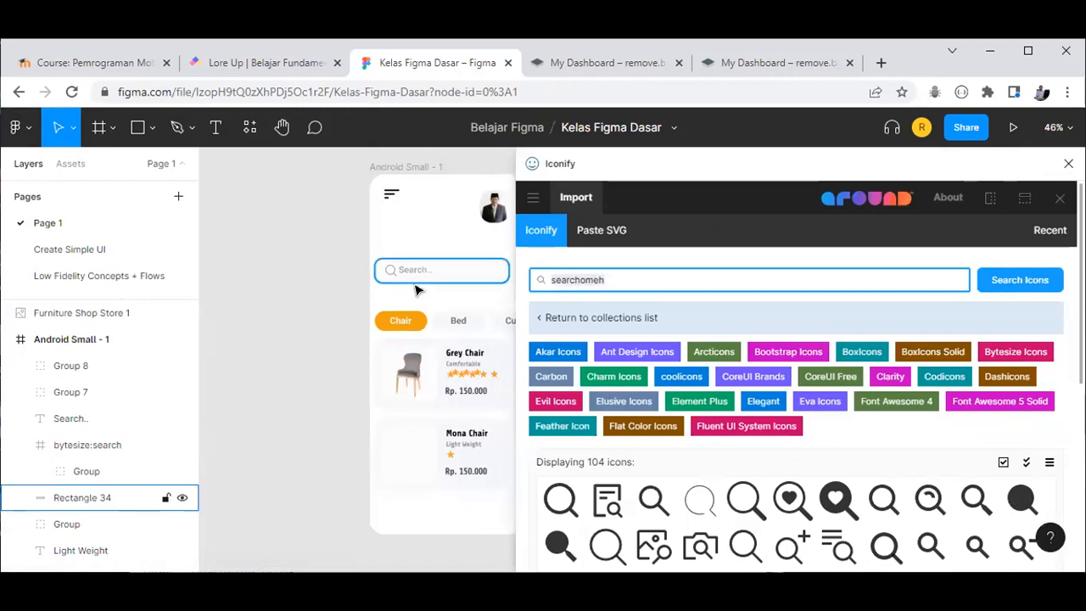
{"action": "type", "text": "home"}
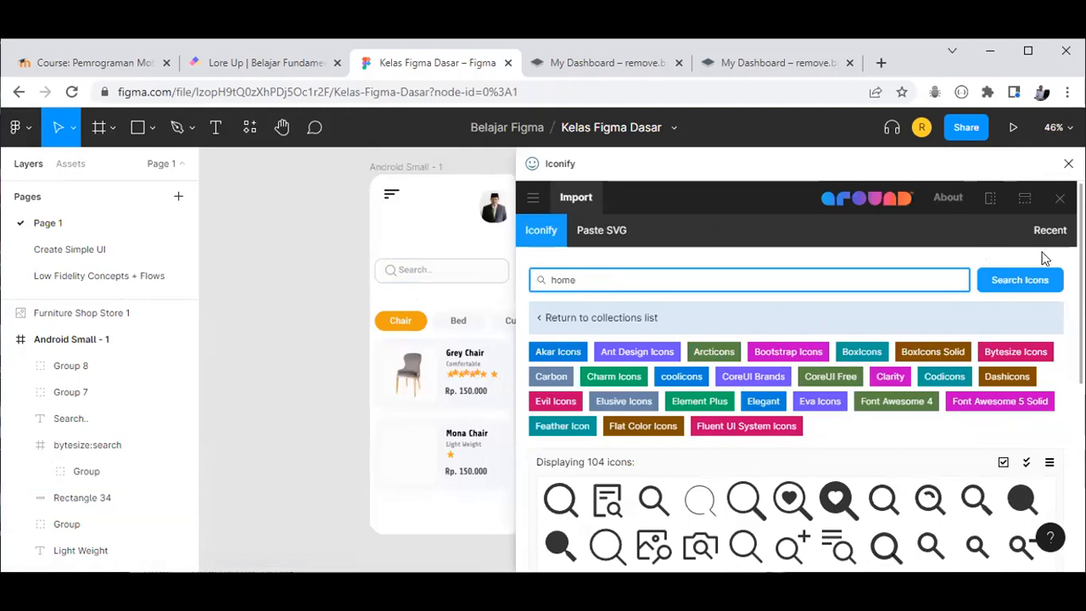
{"action": "left_click", "coordinate": [1025, 285]}
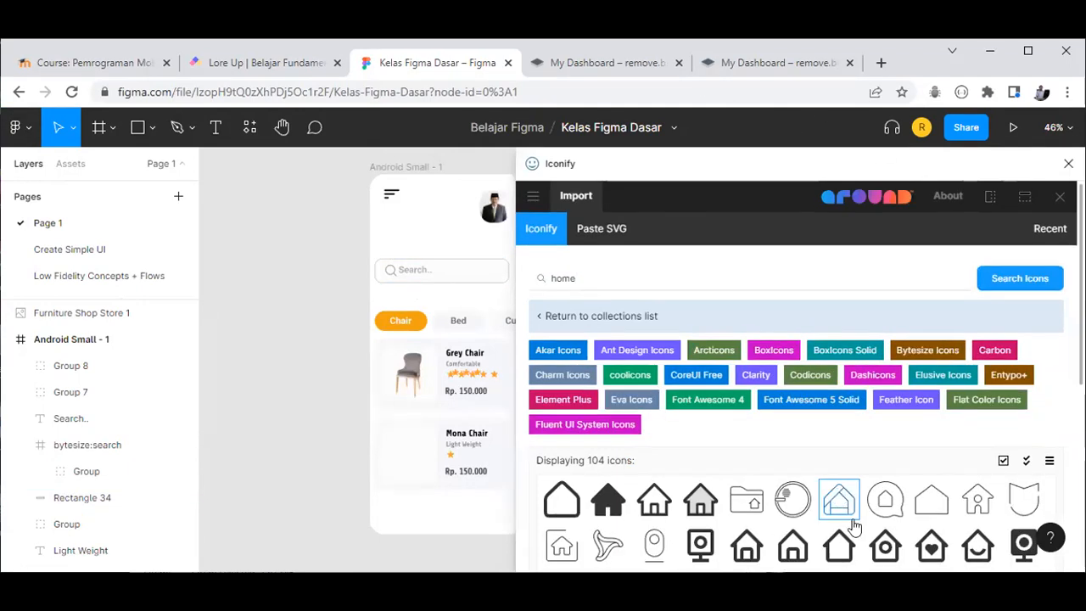
Step: Browse the home results and insert the circled el:home-alt house icon
{"action": "scroll", "coordinate": [854, 526], "scroll_direction": "down", "scroll_amount": 4}
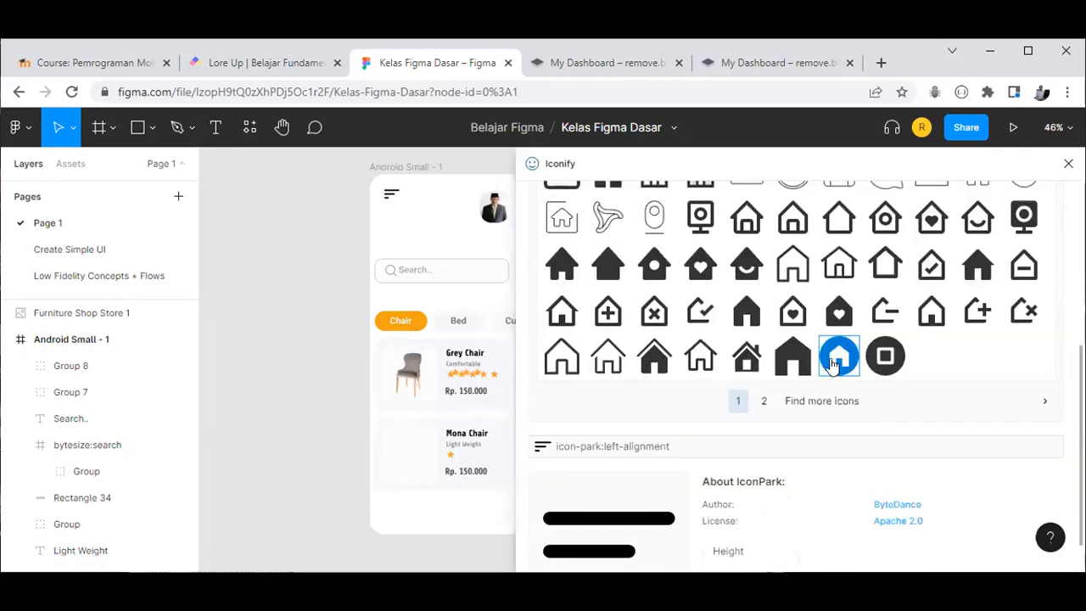
{"action": "scroll", "coordinate": [754, 267], "scroll_direction": "up", "scroll_amount": 4}
{"action": "left_click_drag", "start_coordinate": [671, 166], "coordinate": [565, 153]}
{"action": "scroll", "coordinate": [708, 485], "scroll_direction": "down", "scroll_amount": 2}
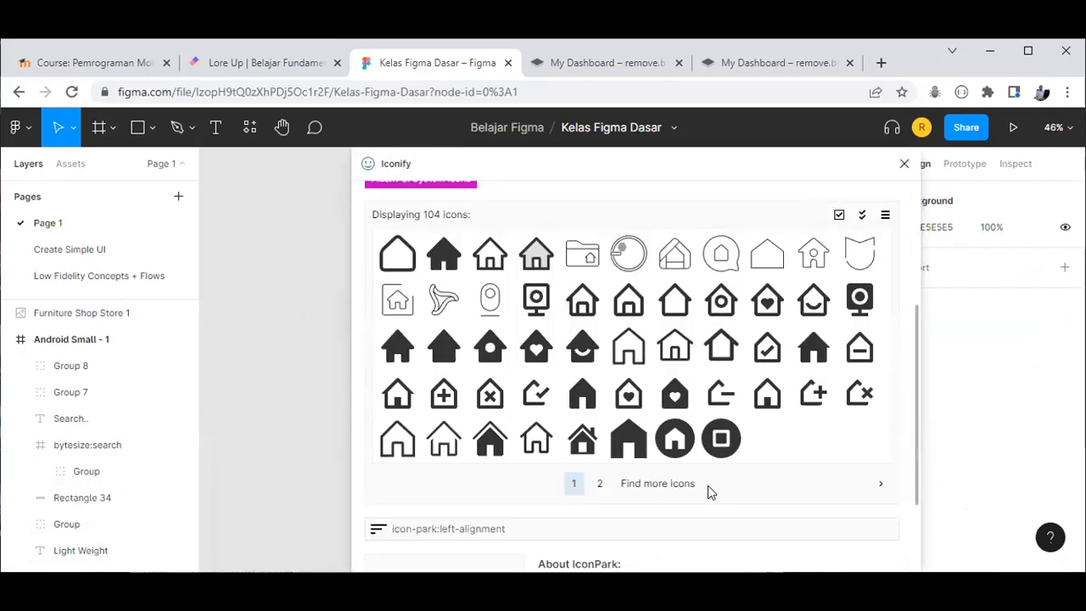
{"action": "left_click", "coordinate": [634, 491]}
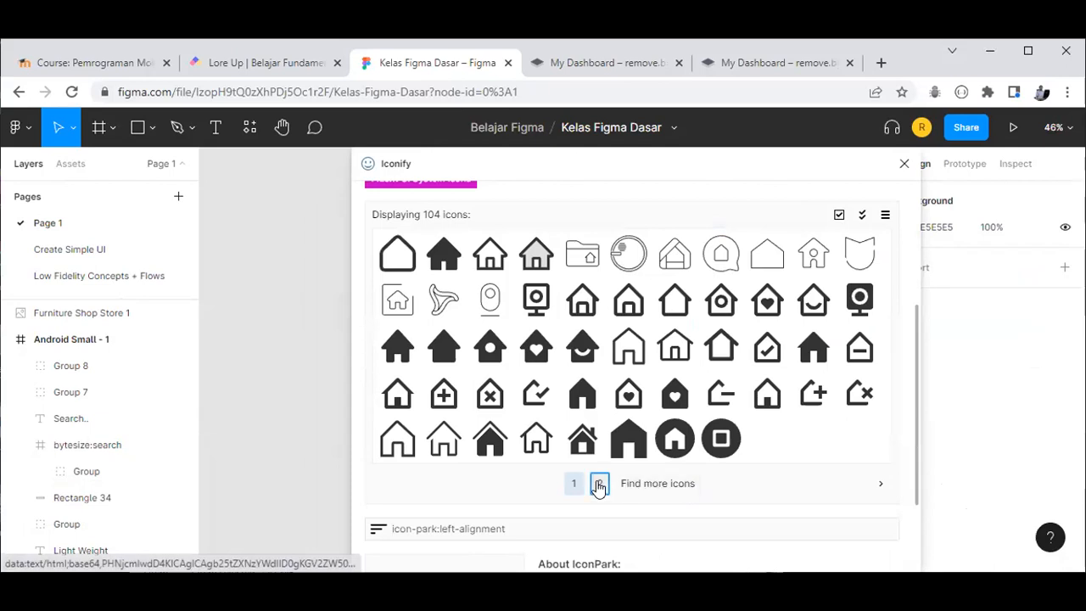
{"action": "scroll", "coordinate": [585, 483], "scroll_direction": "down", "scroll_amount": 3}
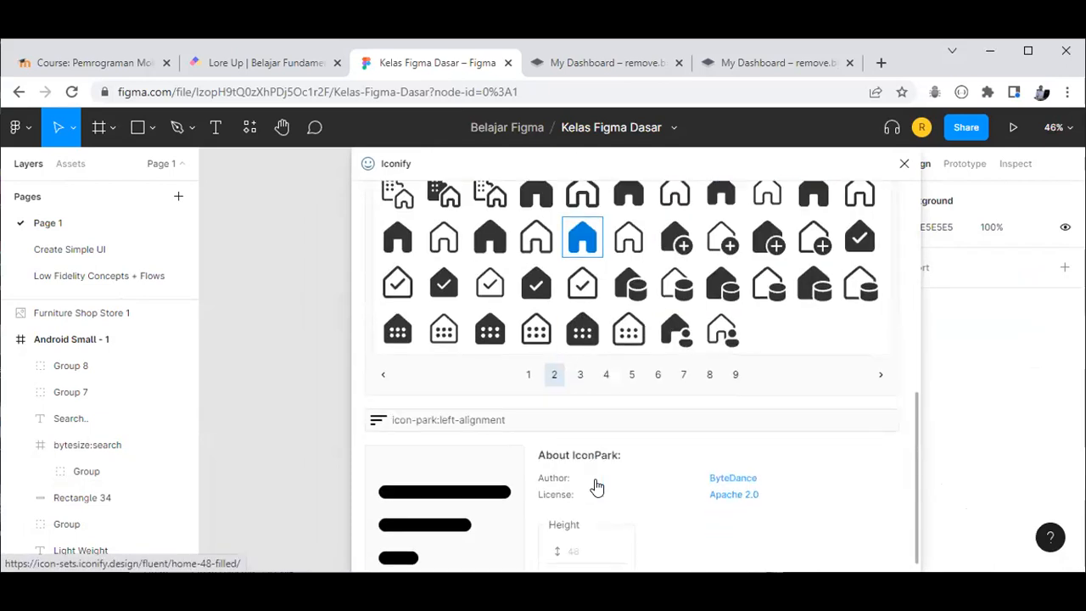
{"action": "scroll", "coordinate": [641, 490], "scroll_direction": "up", "scroll_amount": 2}
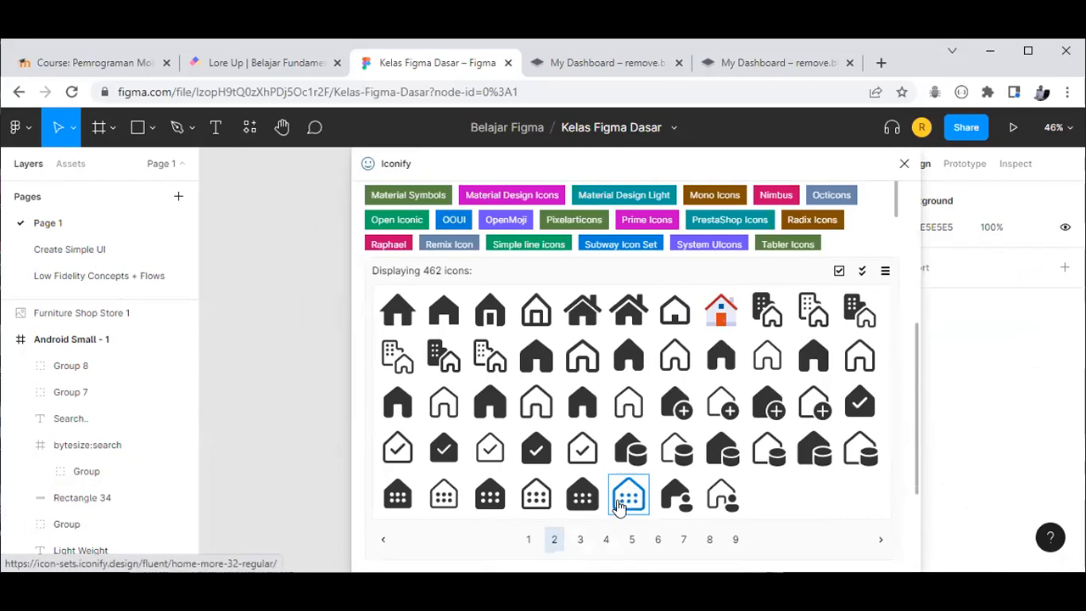
{"action": "mouse_move", "coordinate": [705, 161]}
{"action": "left_mouse_down"}
{"action": "mouse_move", "coordinate": [417, 340]}
{"action": "mouse_move", "coordinate": [291, 381]}
{"action": "mouse_move", "coordinate": [429, 288]}
{"action": "mouse_move", "coordinate": [721, 159]}
{"action": "left_mouse_up"}
{"action": "left_click", "coordinate": [538, 539]}
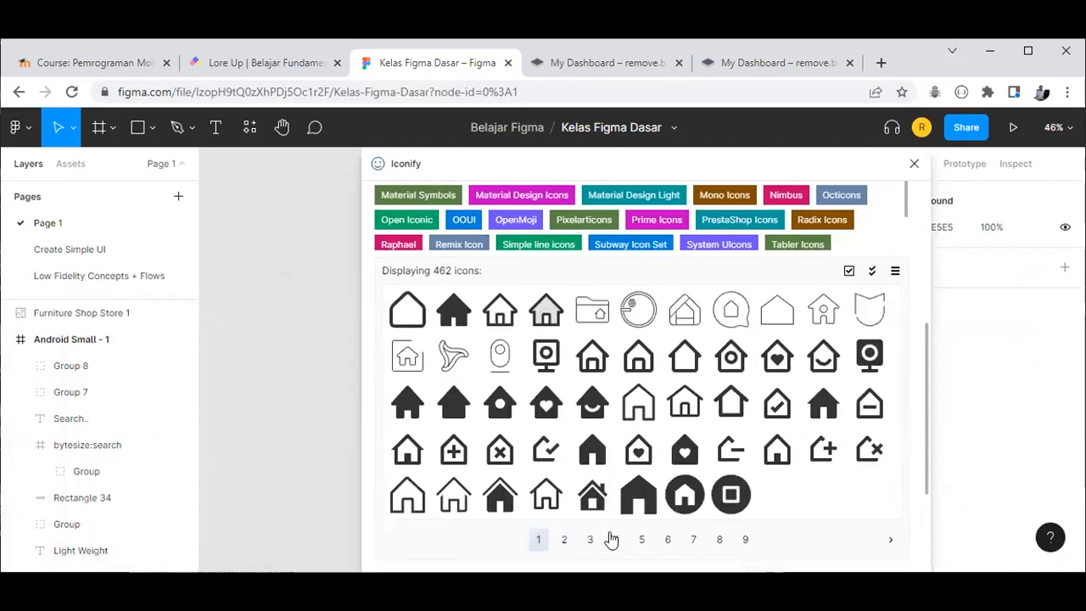
{"action": "left_click_drag", "start_coordinate": [696, 516], "coordinate": [657, 327]}
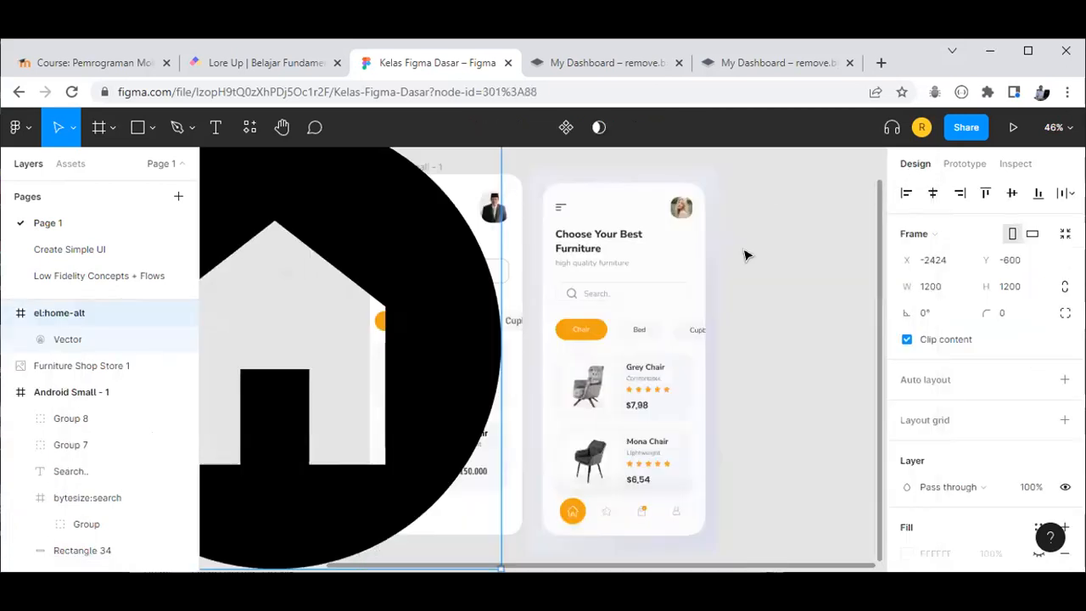
Step: Undo the first shrink of the home icon and its nesting inside the phone frame
{"action": "scroll", "coordinate": [431, 416], "scroll_direction": "down", "scroll_amount": 2}
{"action": "scroll", "coordinate": [401, 434], "scroll_direction": "down", "scroll_amount": 2}
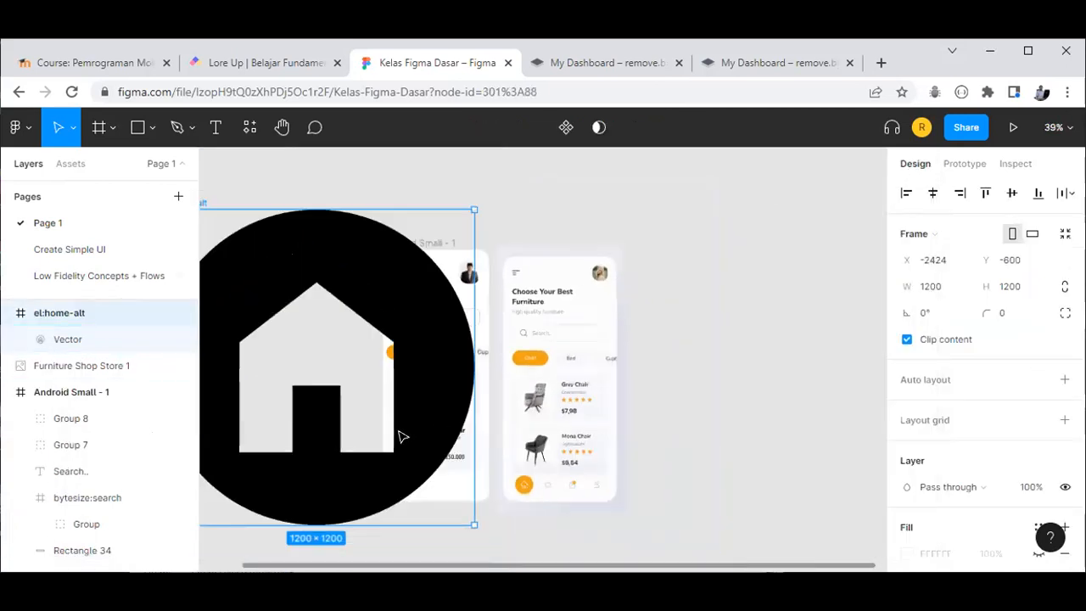
{"action": "left_click_drag", "start_coordinate": [473, 523], "coordinate": [412, 512]}
{"action": "left_click", "coordinate": [497, 464]}
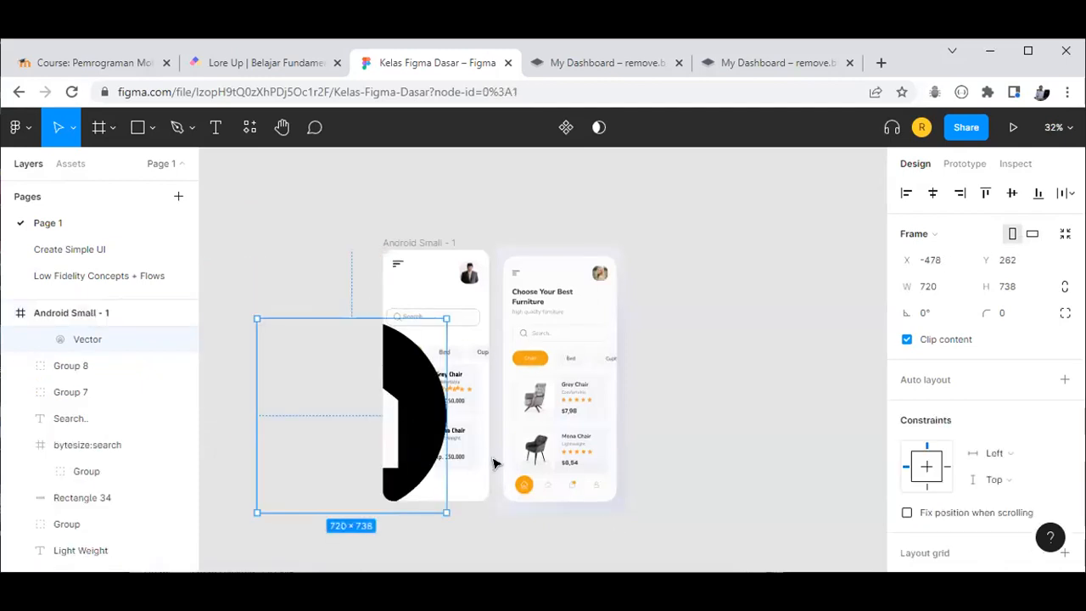
{"action": "key", "text": "ctrl+z"}
{"action": "left_click", "coordinate": [647, 317]}
{"action": "key", "text": "ctrl+z"}
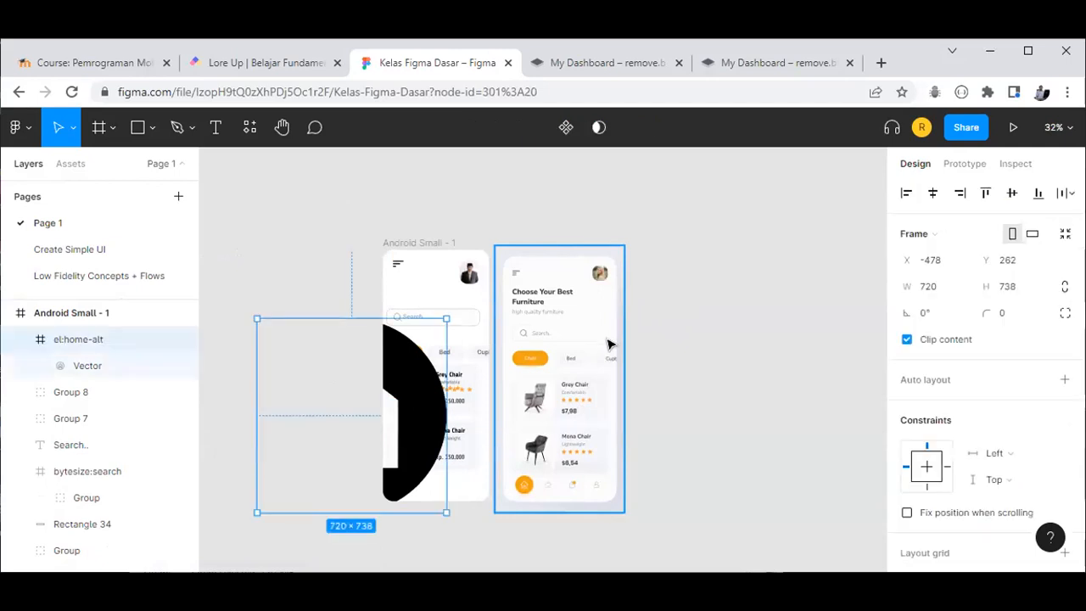
{"action": "key", "text": "ctrl+z"}
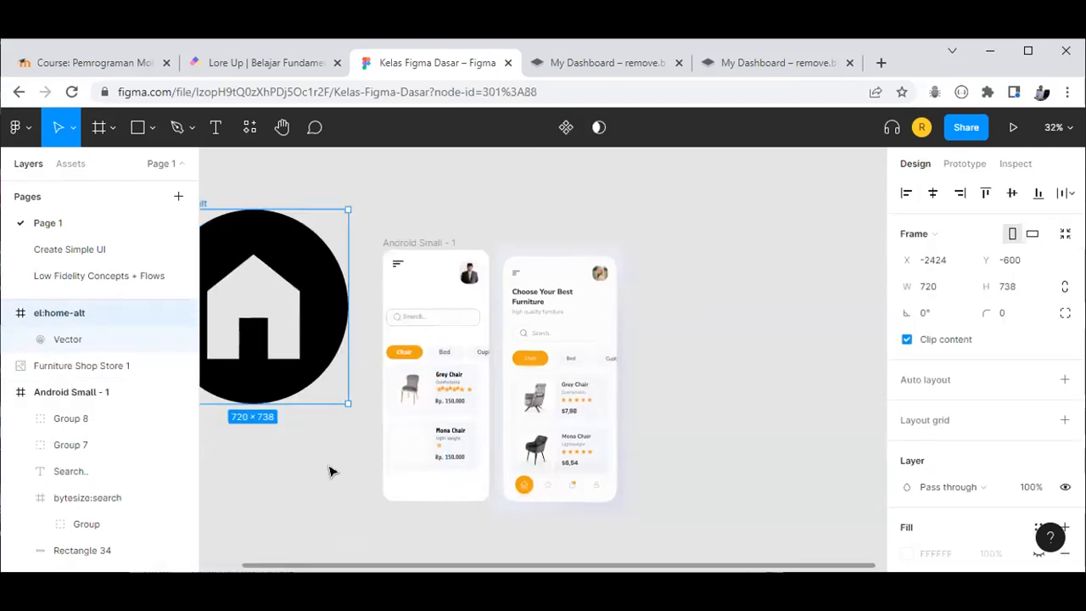
{"action": "key", "text": "shift+1"}
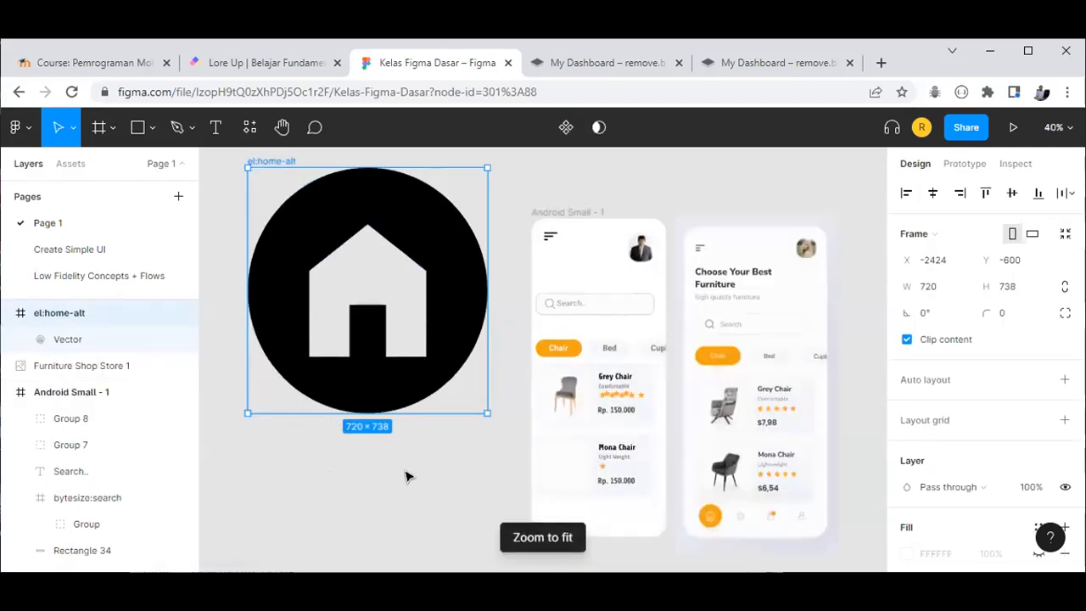
{"action": "key", "text": "ctrl+z"}
Step: Resize the el:home-alt icon to 150×150 and move it beside the mockup's bottom
{"action": "left_click", "coordinate": [438, 356]}
{"action": "left_click_drag", "start_coordinate": [485, 410], "coordinate": [364, 276]}
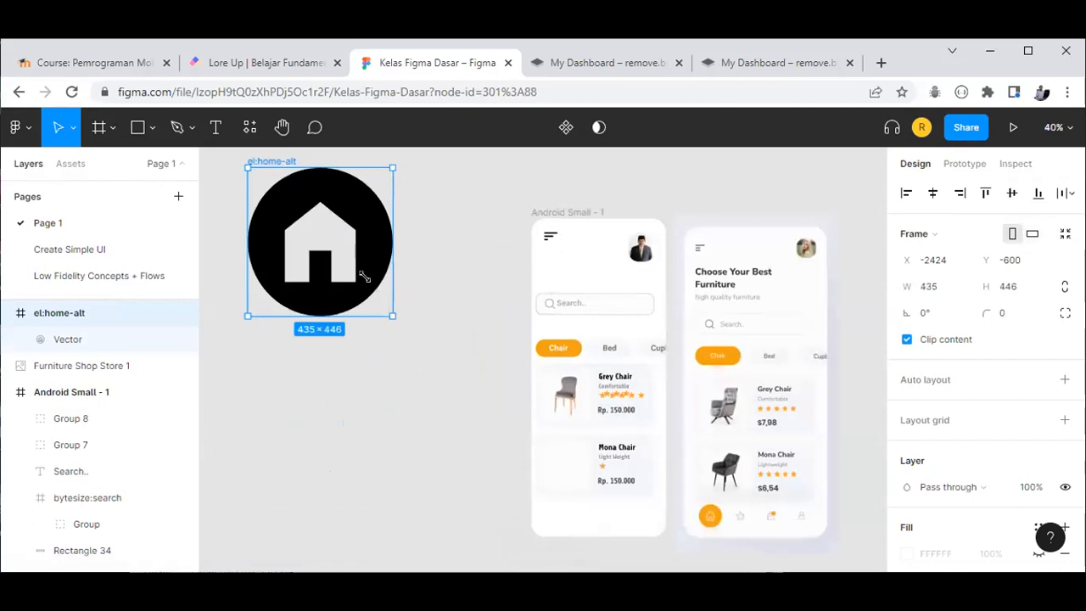
{"action": "left_click_drag", "start_coordinate": [338, 240], "coordinate": [324, 220]}
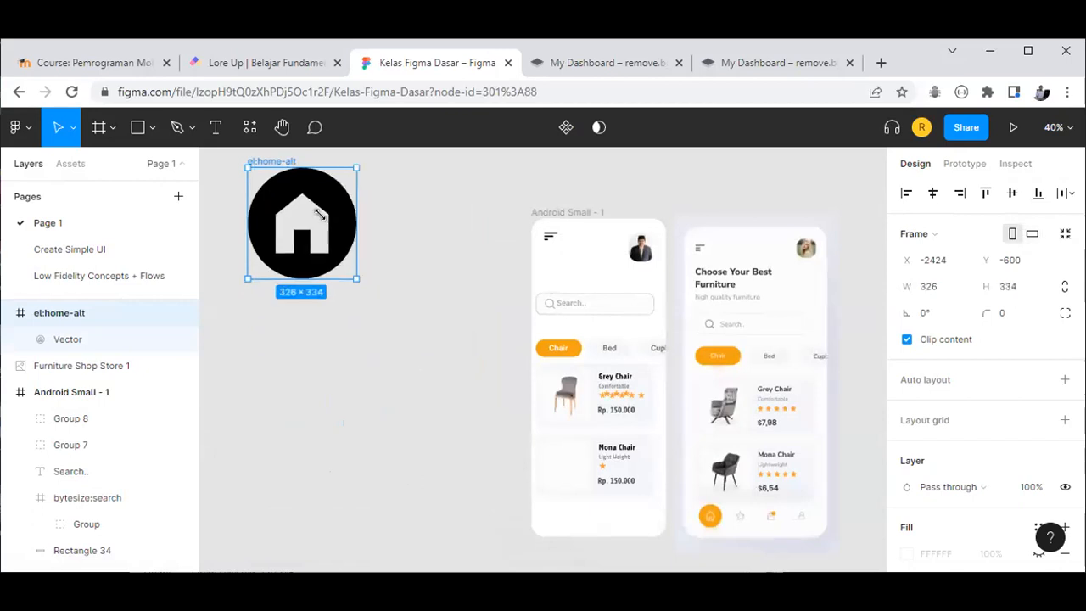
{"action": "left_click", "coordinate": [948, 288]}
{"action": "type", "text": "15"}
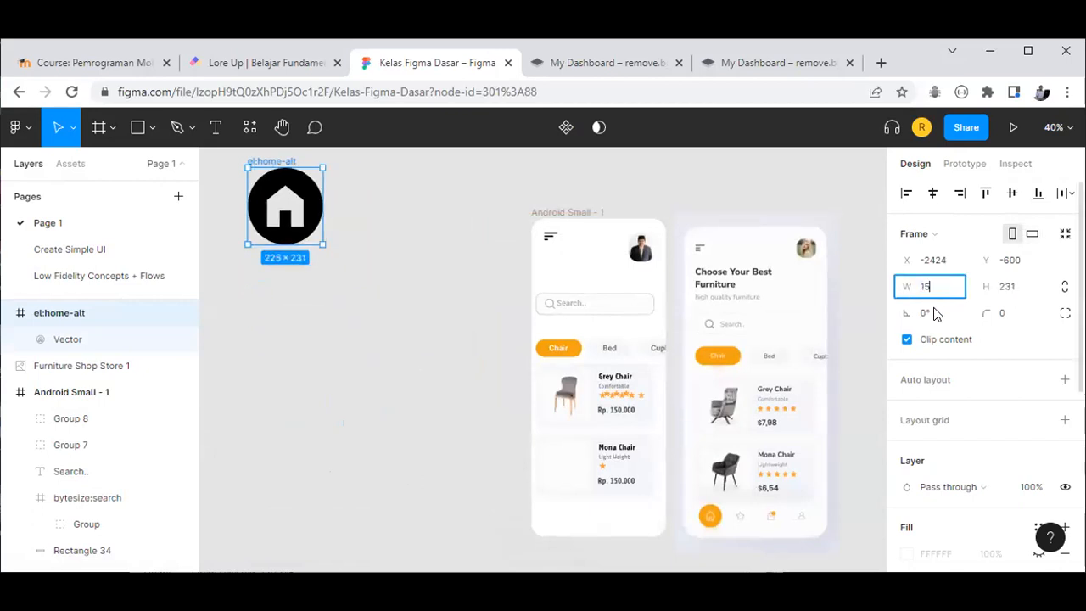
{"action": "type", "text": "0"}
{"action": "left_click", "coordinate": [1021, 294]}
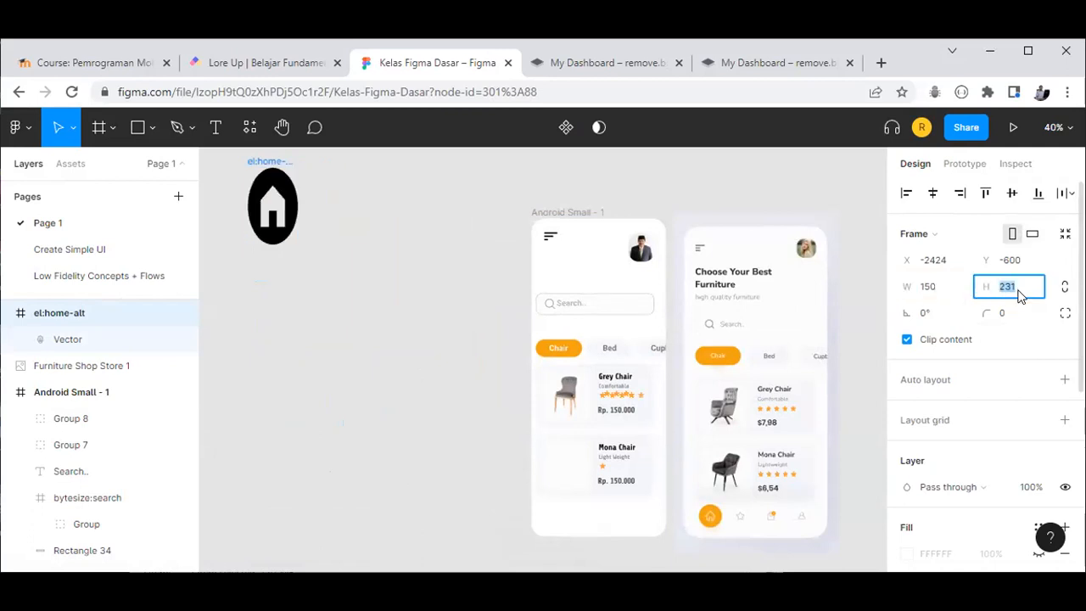
{"action": "type", "text": "15"}
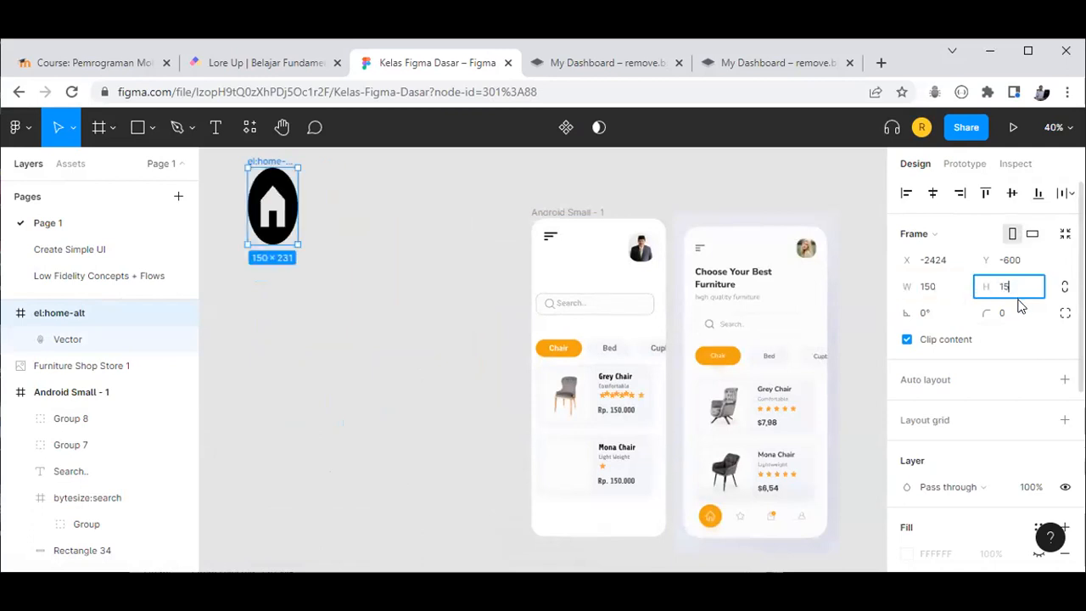
{"action": "type", "text": "0"}
{"action": "key", "text": "Return"}
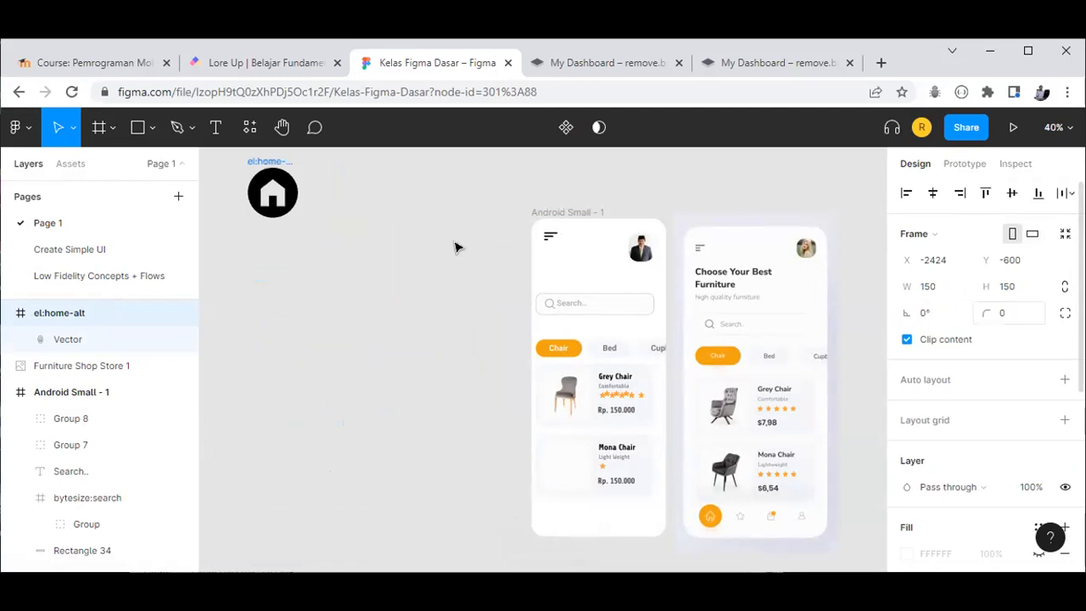
{"action": "left_click_drag", "start_coordinate": [313, 271], "coordinate": [470, 499]}
Step: Delete the el:home-alt icon frame from the canvas
{"action": "scroll", "coordinate": [468, 499], "scroll_direction": "up", "scroll_amount": 1}
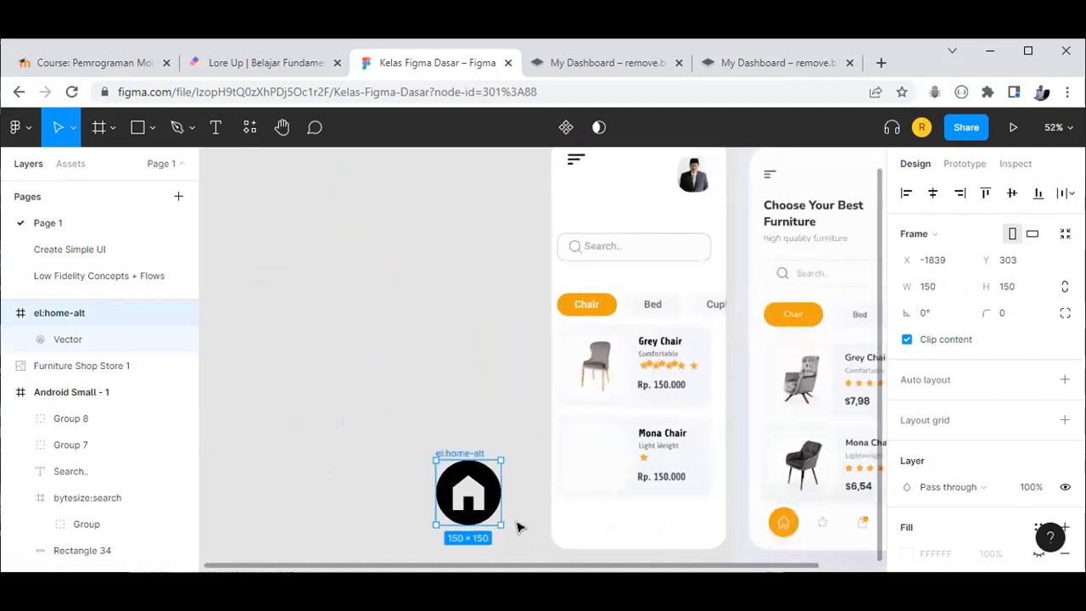
{"action": "key", "text": "Escape"}
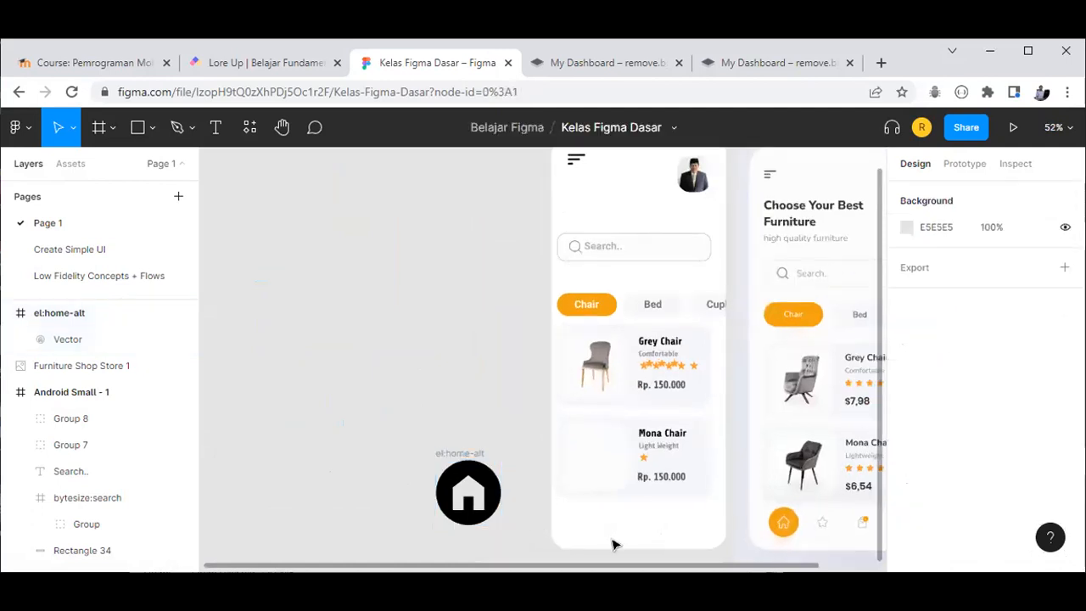
{"action": "left_click", "coordinate": [798, 523]}
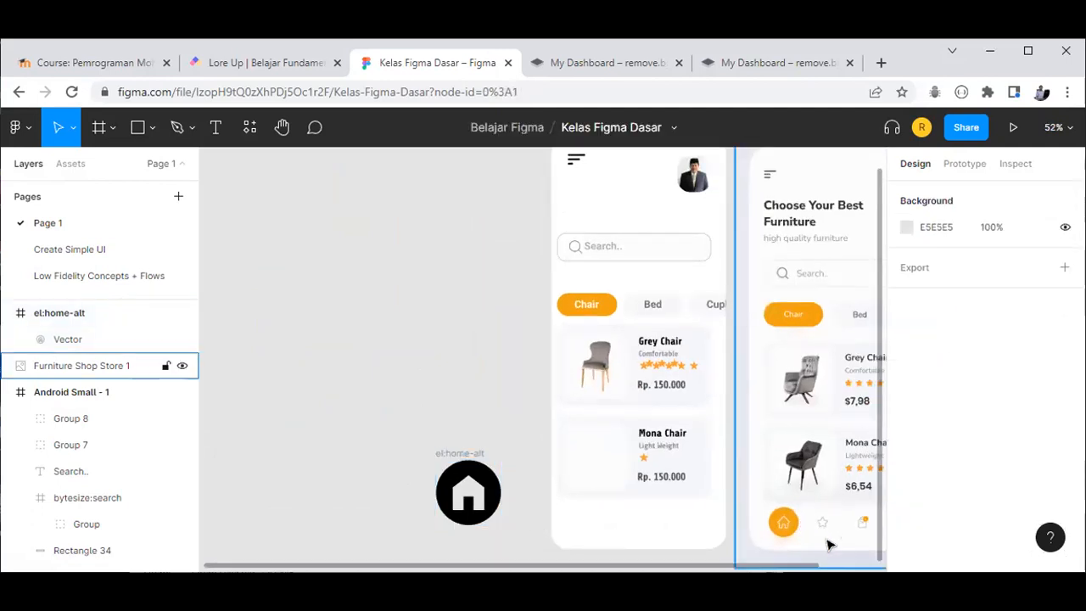
{"action": "scroll", "coordinate": [839, 550], "scroll_direction": "up", "scroll_amount": 1}
{"action": "scroll", "coordinate": [838, 550], "scroll_direction": "up", "scroll_amount": 3}
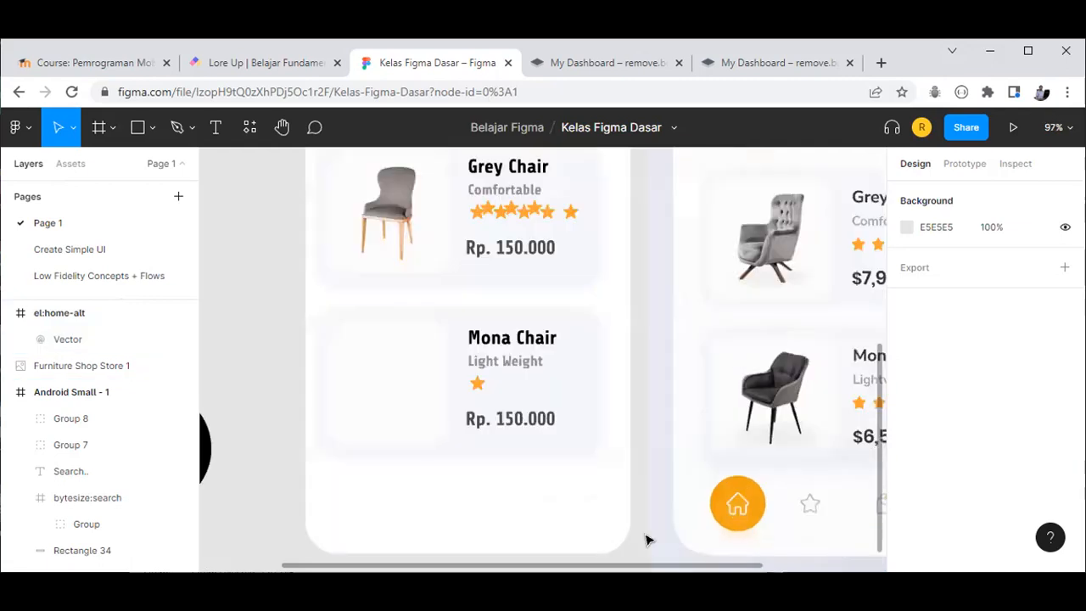
{"action": "scroll", "coordinate": [378, 503], "scroll_direction": "down", "scroll_amount": 2}
{"action": "left_click", "coordinate": [378, 503]}
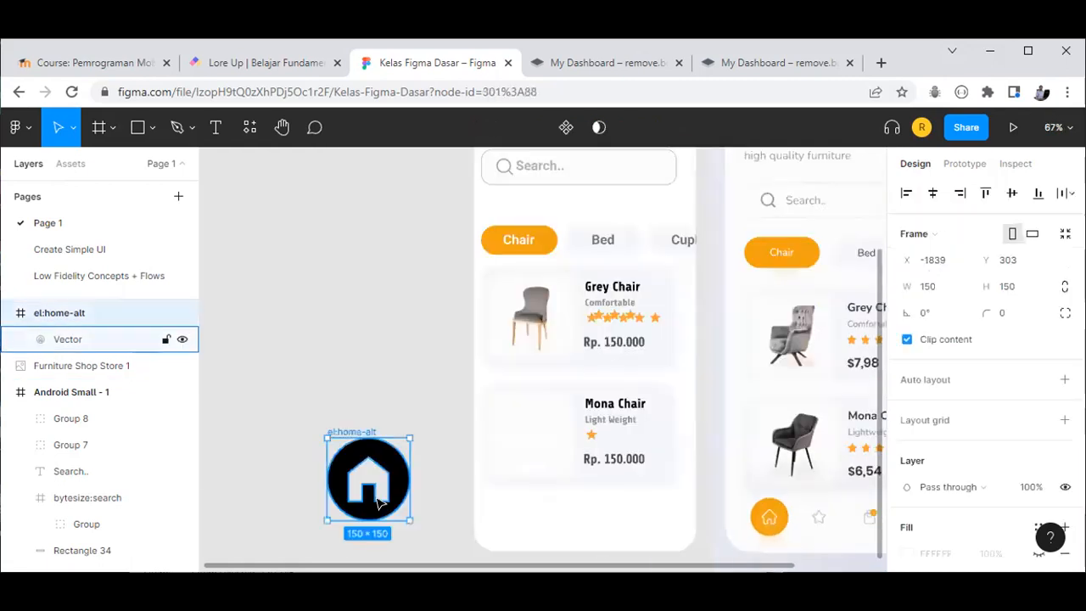
{"action": "key", "text": "Delete"}
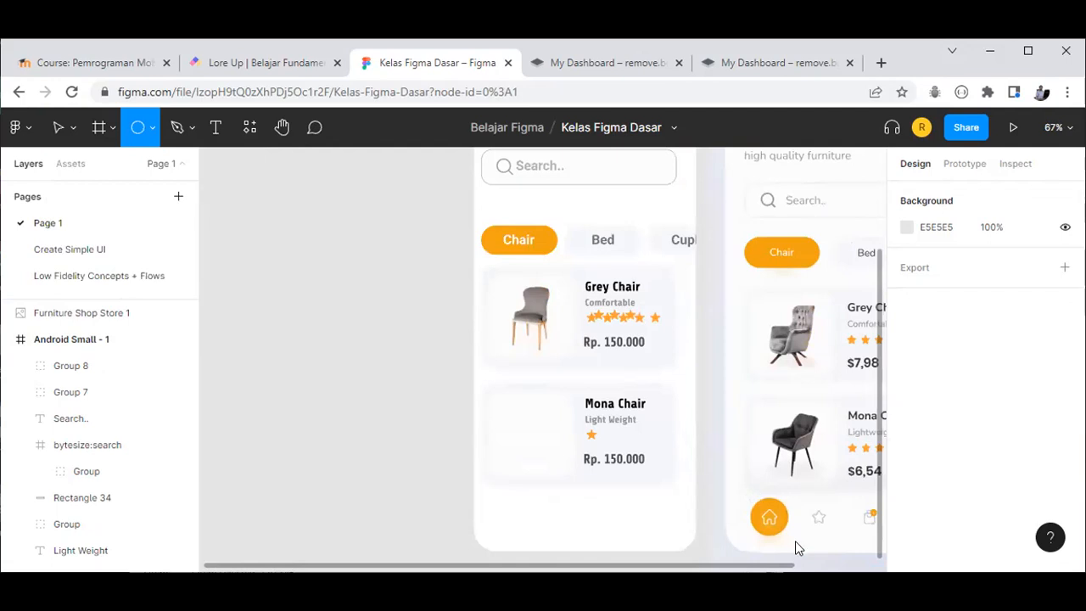
Step: Draw a 78×78 circle at the screen's bottom-left, filled with the reference's orange F2A213
{"action": "mouse_move", "coordinate": [755, 497]}
{"action": "left_mouse_down"}
{"action": "mouse_move", "coordinate": [801, 542]}
{"action": "mouse_move", "coordinate": [777, 526]}
{"action": "mouse_move", "coordinate": [515, 526]}
{"action": "left_mouse_up"}
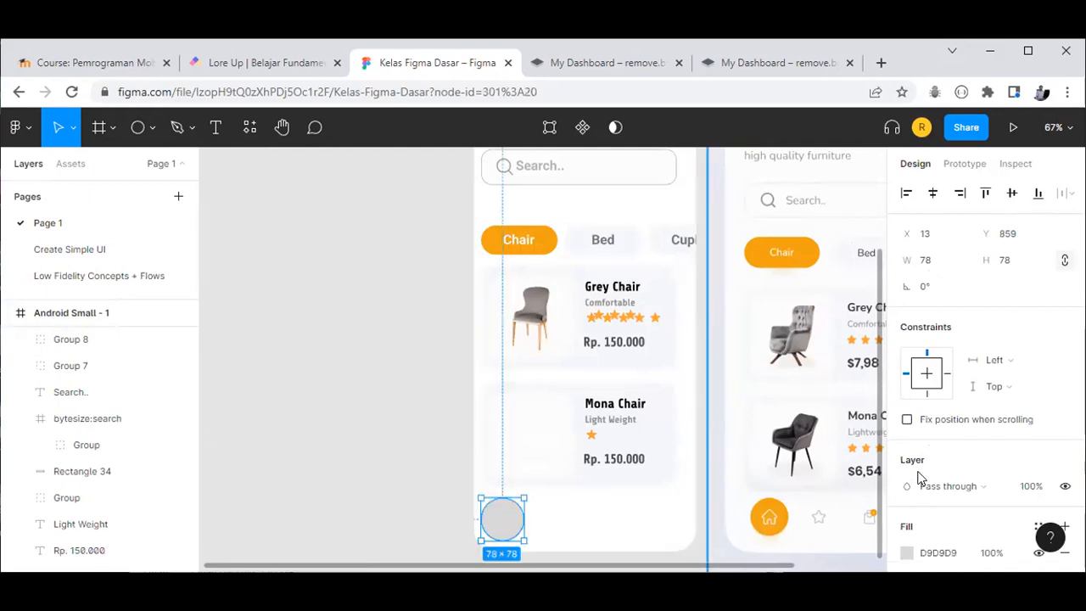
{"action": "scroll", "coordinate": [908, 397], "scroll_direction": "down", "scroll_amount": 3}
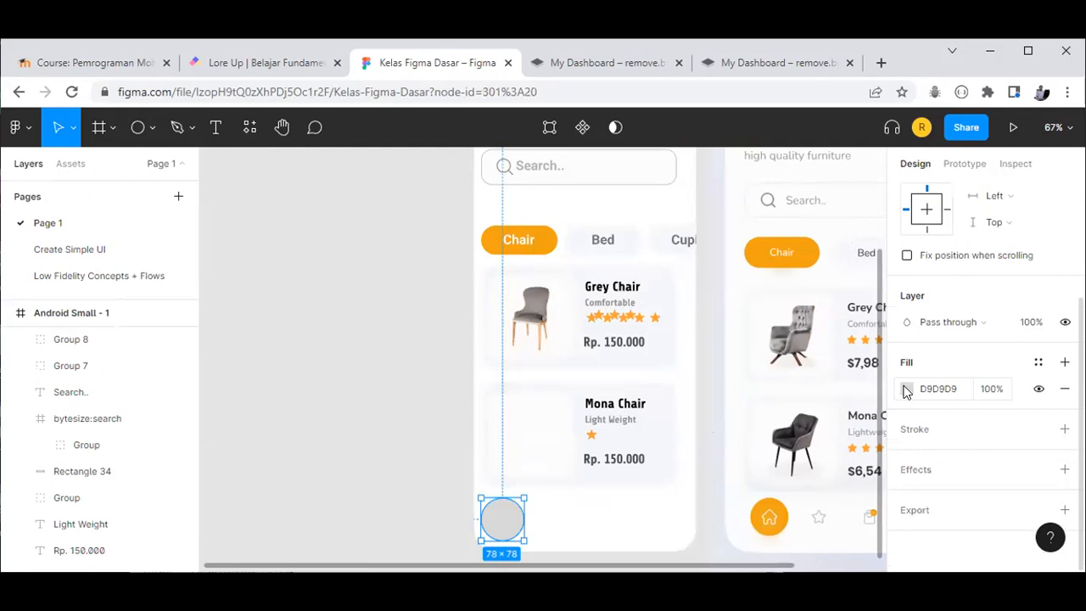
{"action": "left_click", "coordinate": [906, 391]}
{"action": "left_click", "coordinate": [713, 411]}
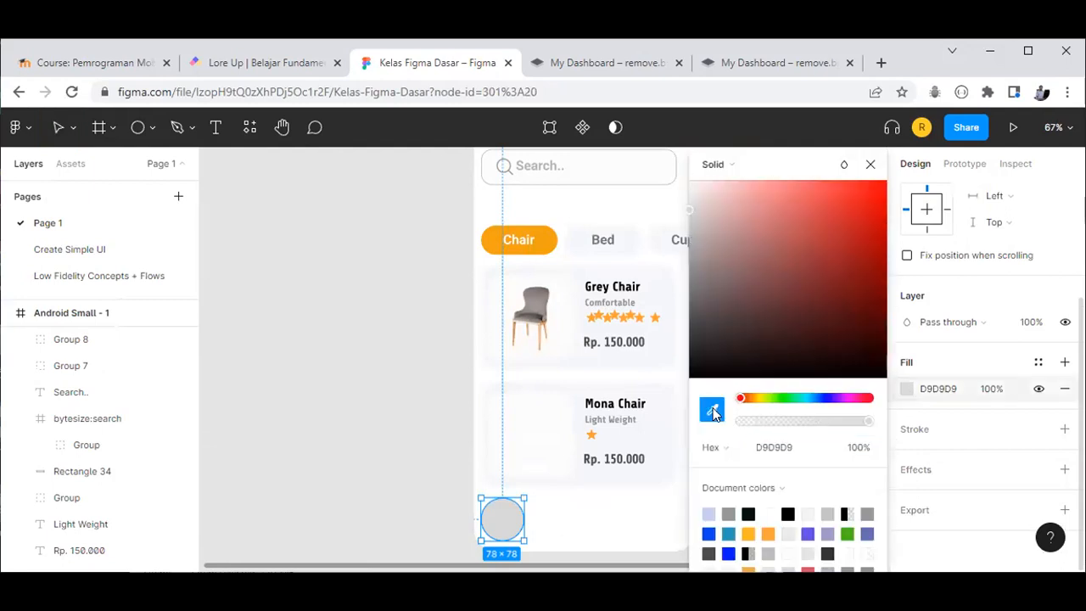
{"action": "left_click_drag", "start_coordinate": [932, 216], "coordinate": [998, 230]}
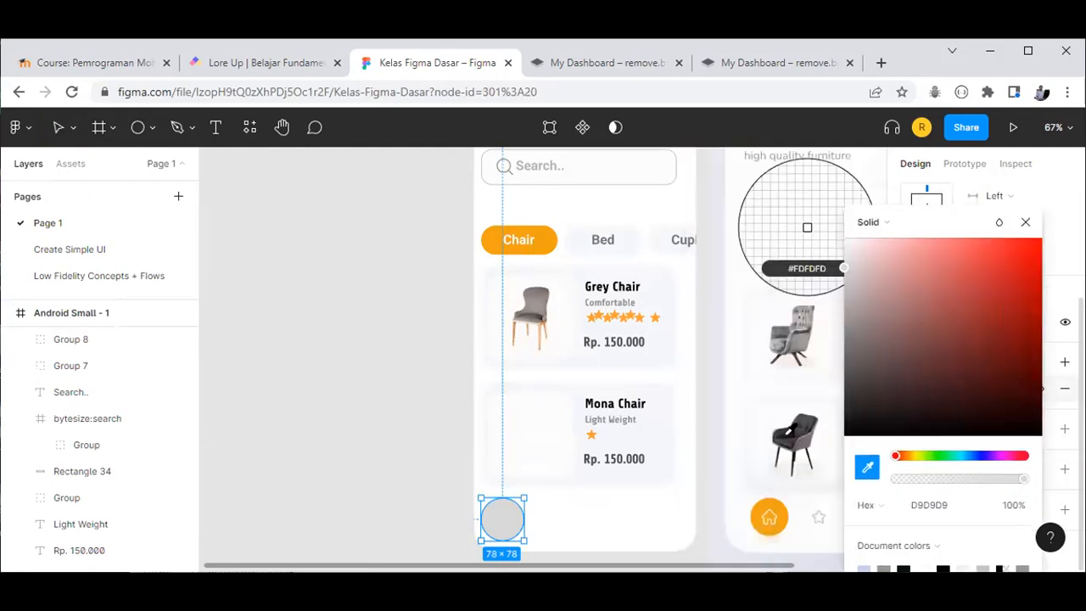
{"action": "left_click", "coordinate": [762, 508]}
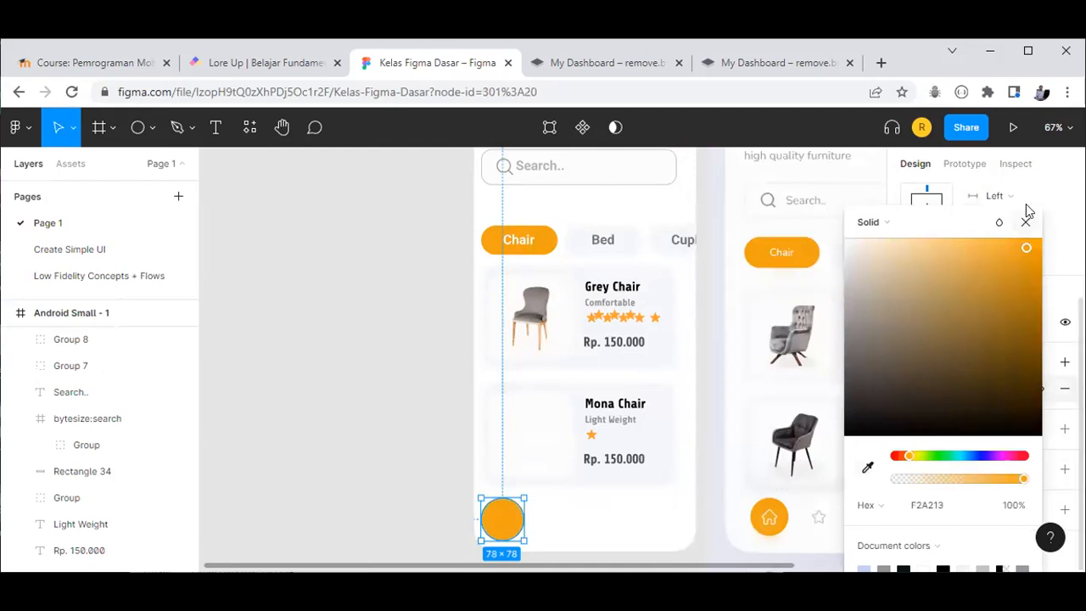
{"action": "left_click", "coordinate": [333, 394]}
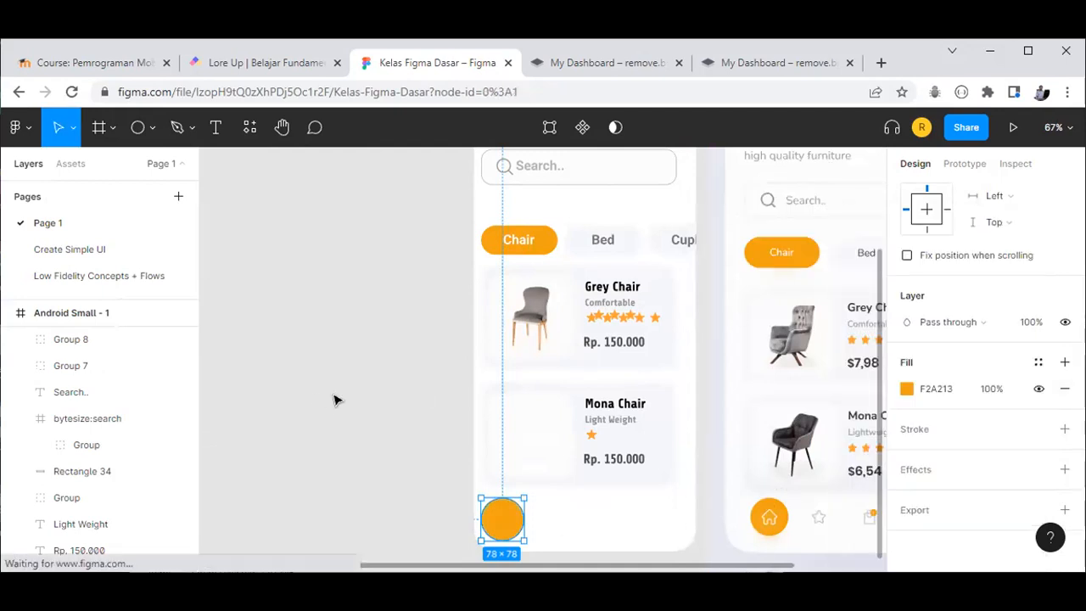
Step: Launch Iconify from the Plugins menu and search for home icons
{"action": "left_click", "coordinate": [17, 129]}
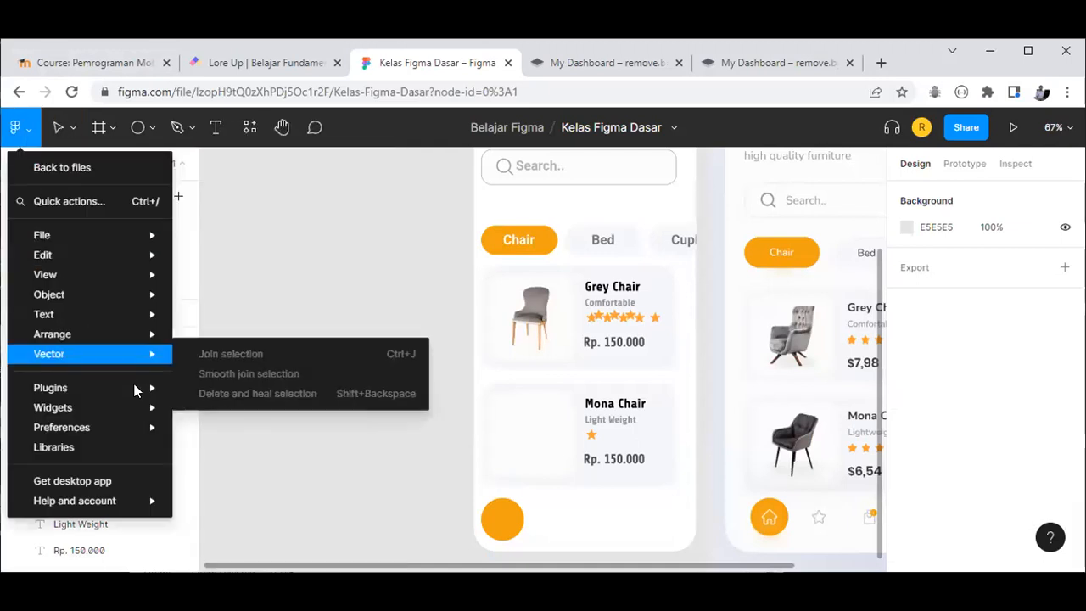
{"action": "mouse_move", "coordinate": [138, 388]}
{"action": "left_click", "coordinate": [234, 404]}
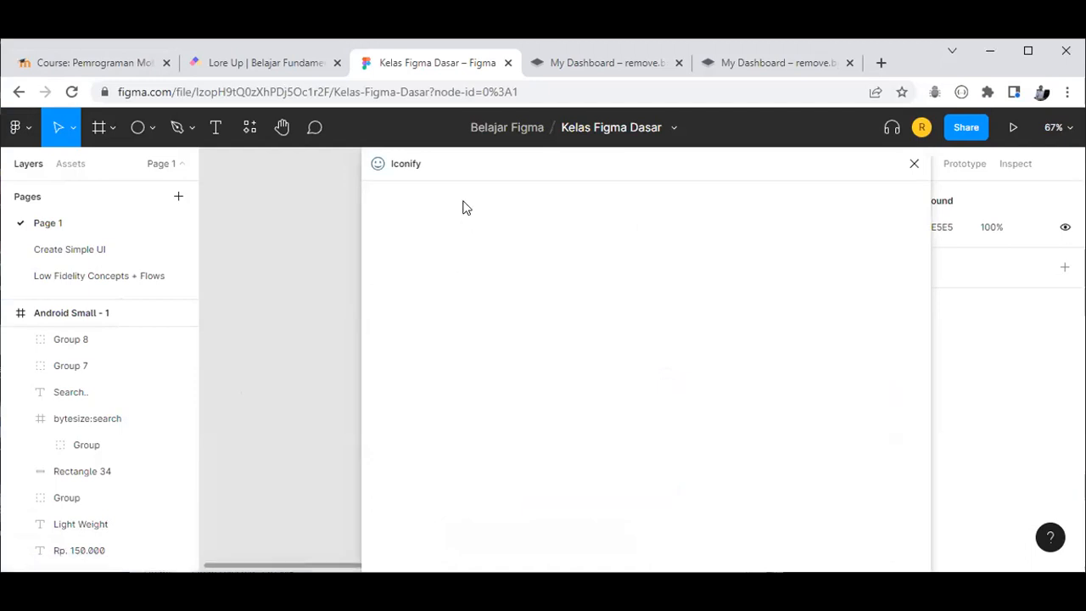
{"action": "left_click", "coordinate": [465, 278]}
{"action": "left_click", "coordinate": [861, 290]}
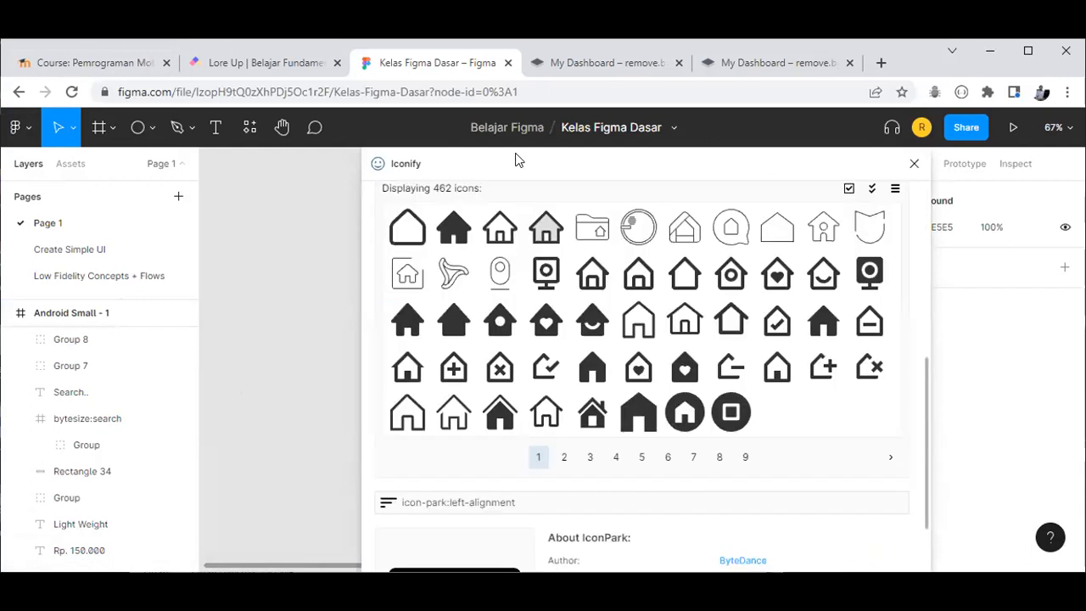
{"action": "scroll", "coordinate": [759, 174], "scroll_direction": "up", "scroll_amount": 3}
{"action": "left_click_drag", "start_coordinate": [690, 163], "coordinate": [500, 146]}
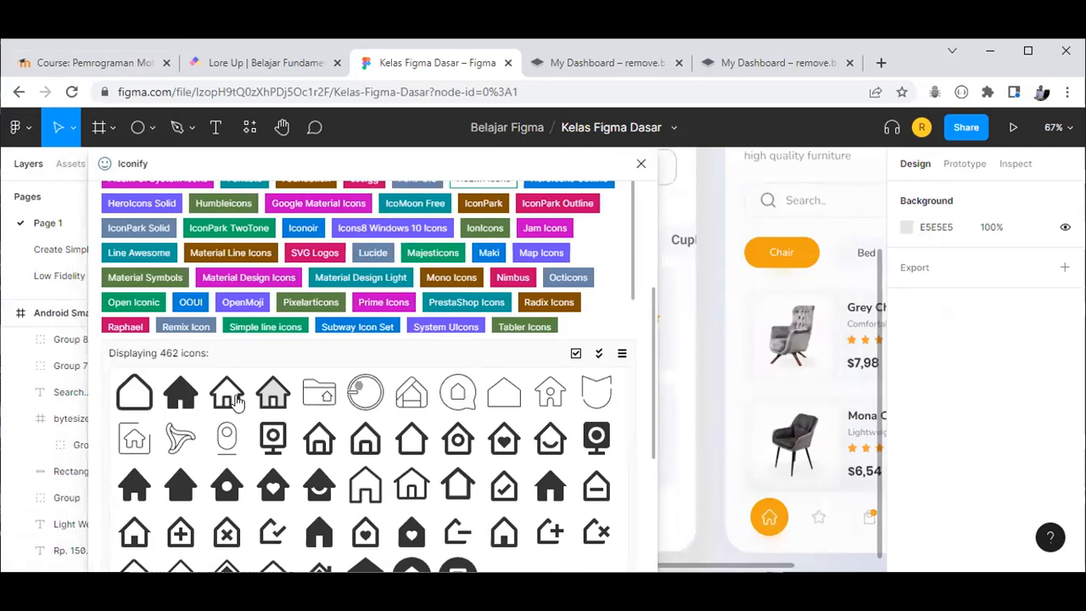
Step: Compare outlined house icons such as carbon:home, then choose ant-design:home-outlined
{"action": "left_click", "coordinate": [285, 410]}
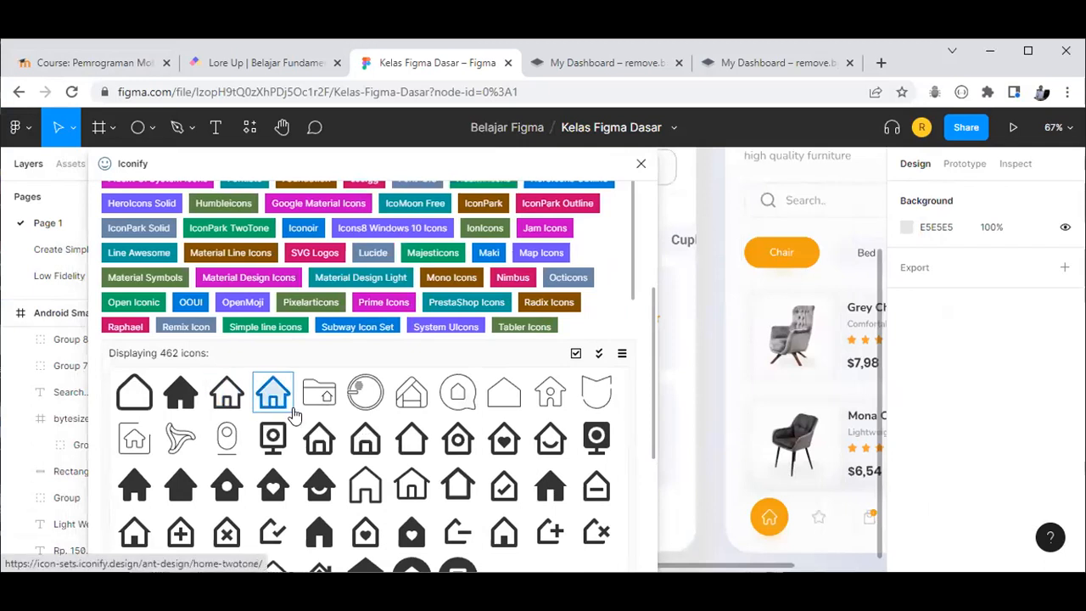
{"action": "left_click", "coordinate": [434, 491]}
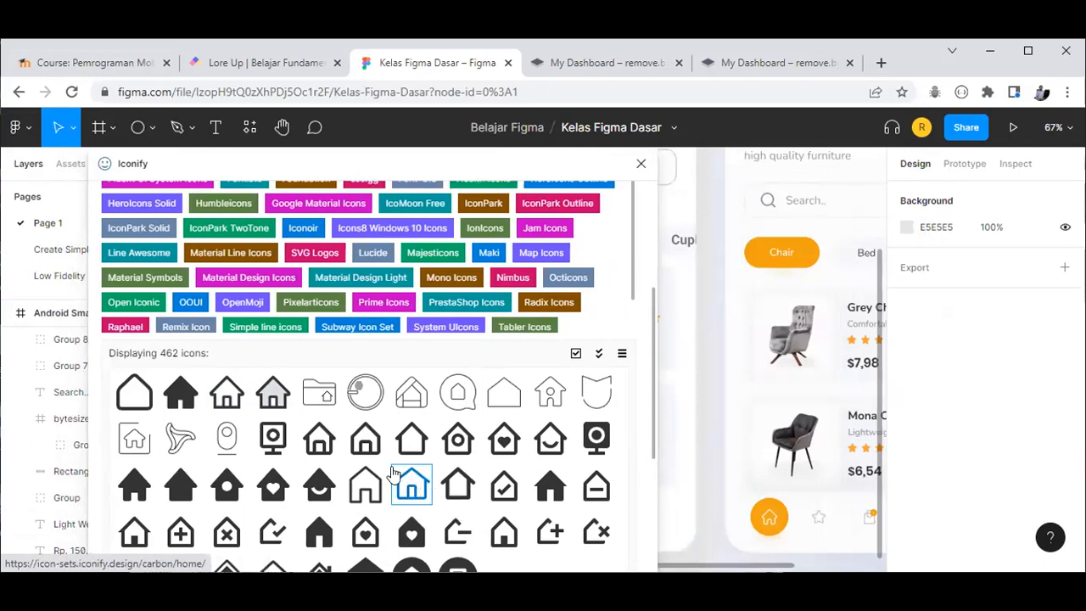
{"action": "scroll", "coordinate": [393, 474], "scroll_direction": "down", "scroll_amount": 1}
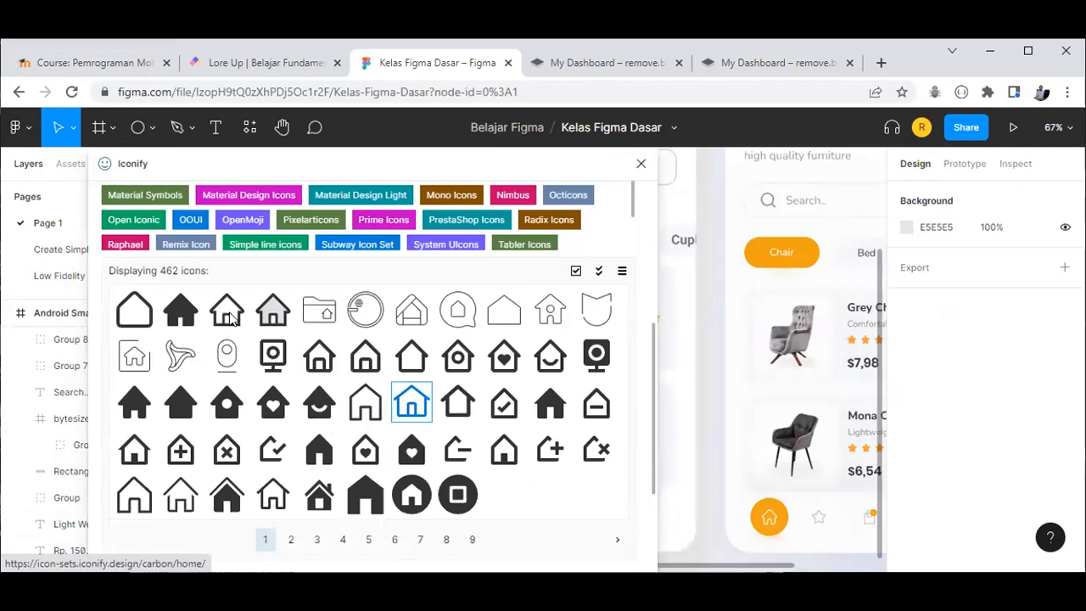
{"action": "left_click", "coordinate": [328, 431]}
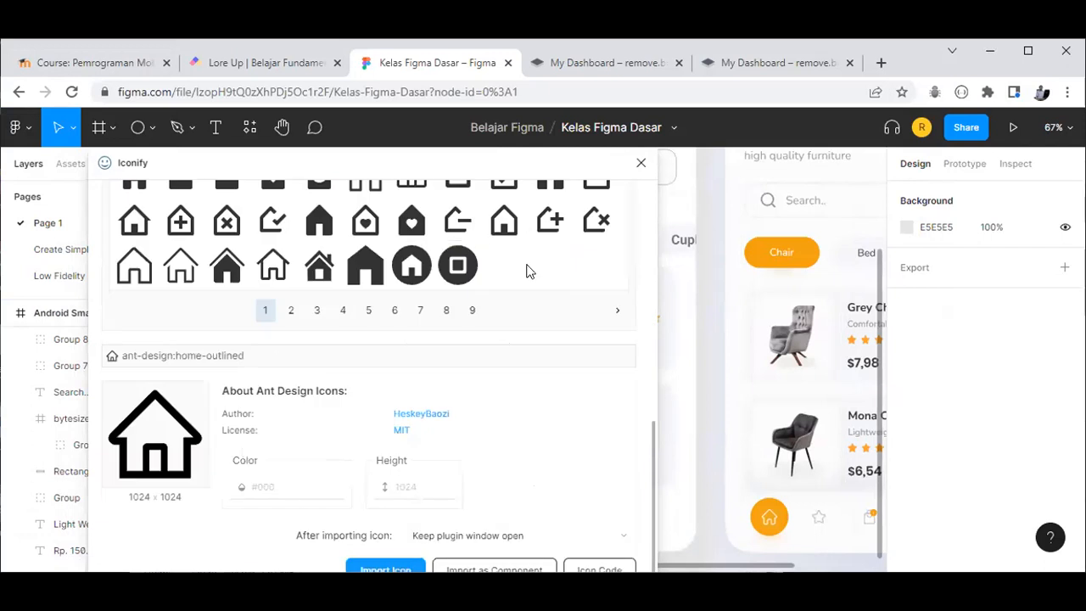
{"action": "scroll", "coordinate": [453, 238], "scroll_direction": "up", "scroll_amount": 3}
{"action": "scroll", "coordinate": [170, 450], "scroll_direction": "down", "scroll_amount": 3}
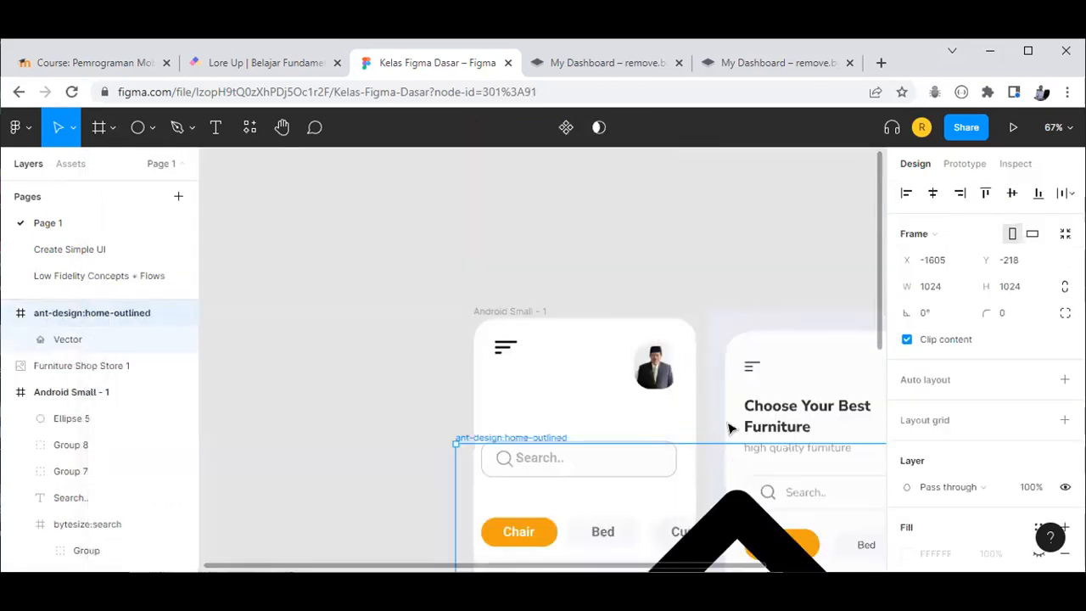
{"action": "scroll", "coordinate": [715, 424], "scroll_direction": "down", "scroll_amount": 3}
Step: Set the house icon to 100×100 and move it onto the orange circle
{"action": "scroll", "coordinate": [715, 423], "scroll_direction": "down", "scroll_amount": 3}
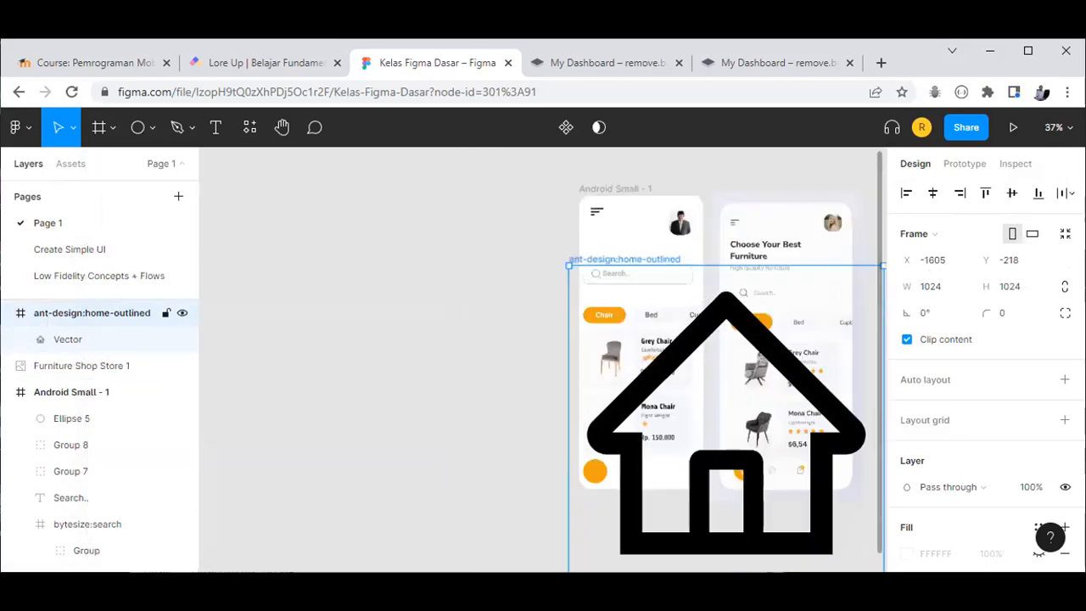
{"action": "scroll", "coordinate": [715, 424], "scroll_direction": "down", "scroll_amount": 1}
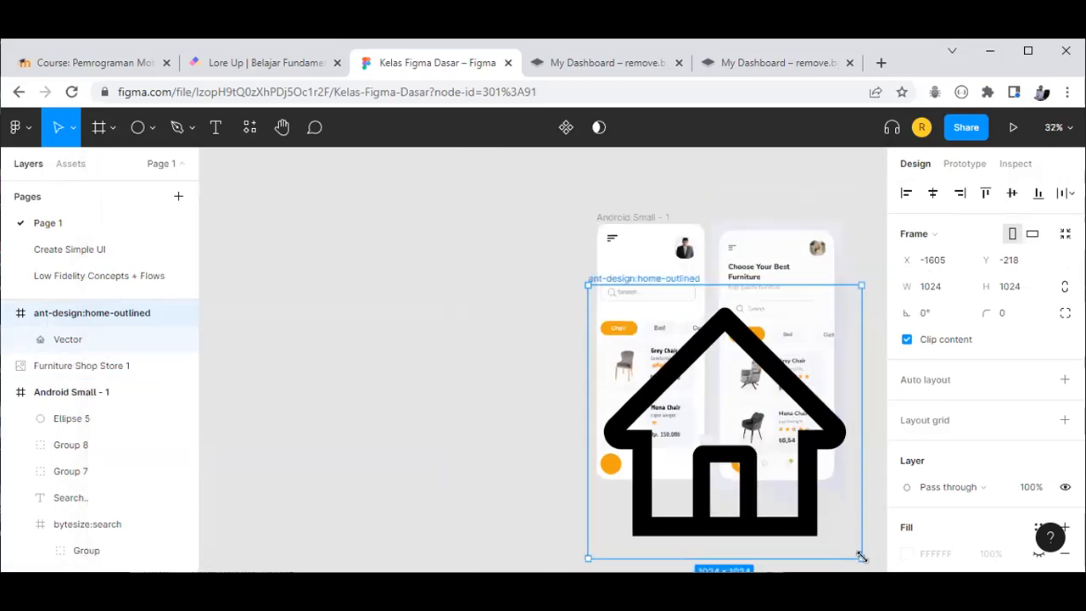
{"action": "left_click", "coordinate": [949, 292]}
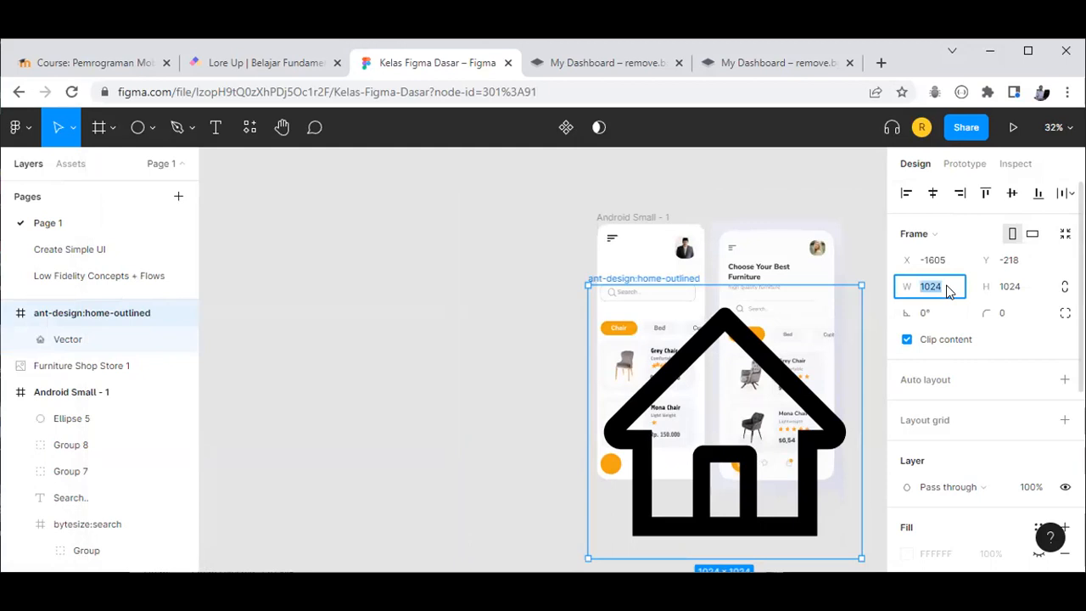
{"action": "type", "text": "100"}
{"action": "left_click", "coordinate": [1022, 296]}
{"action": "type", "text": "100"}
{"action": "key", "text": "Return"}
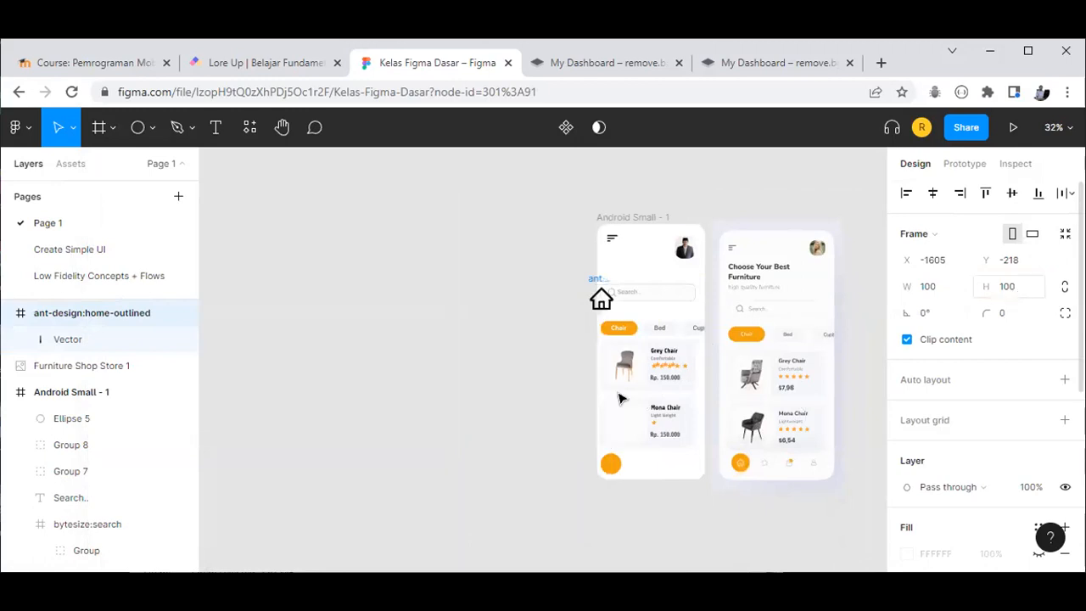
{"action": "left_click_drag", "start_coordinate": [568, 404], "coordinate": [556, 467]}
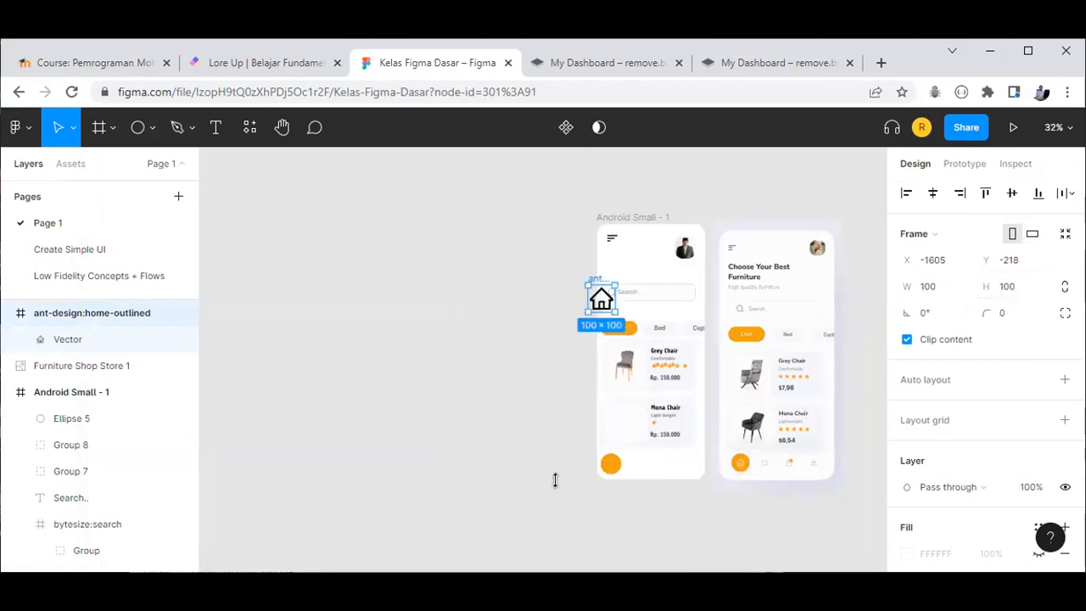
Step: Shrink the house icon to 50×50 and centre it within the orange circle
{"action": "scroll", "coordinate": [581, 477], "scroll_direction": "up", "scroll_amount": 5}
{"action": "left_click_drag", "start_coordinate": [593, 476], "coordinate": [687, 444]}
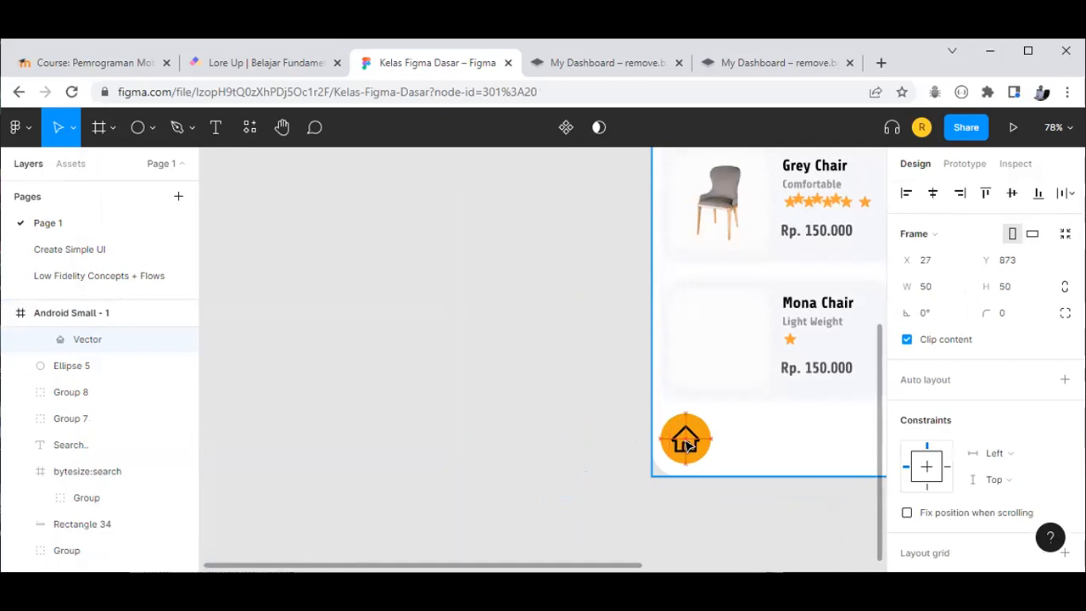
{"action": "scroll", "coordinate": [710, 441], "scroll_direction": "up", "scroll_amount": 5}
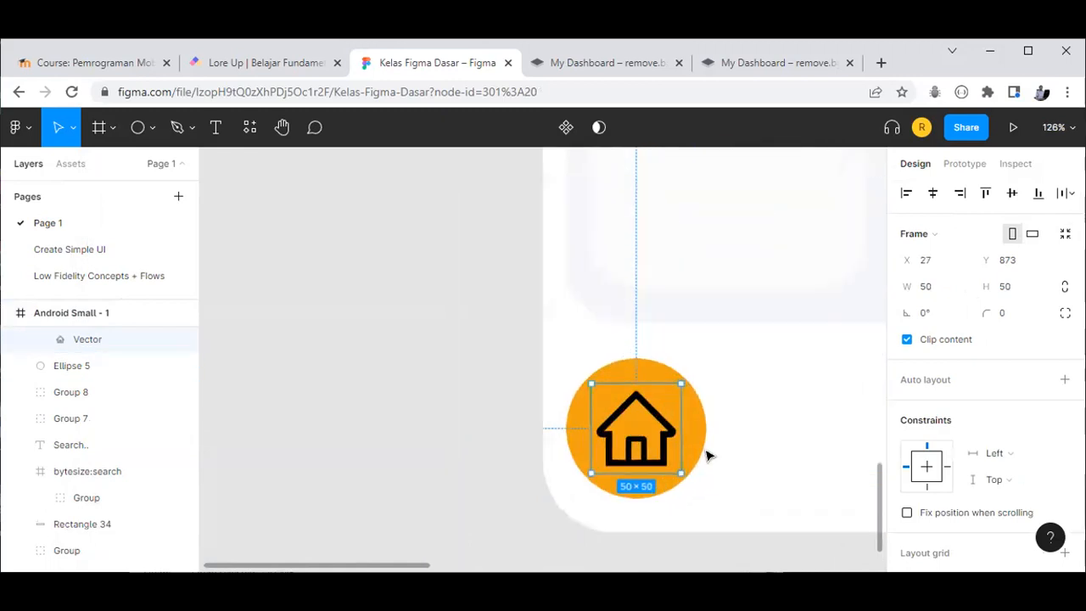
{"action": "key", "text": "Escape"}
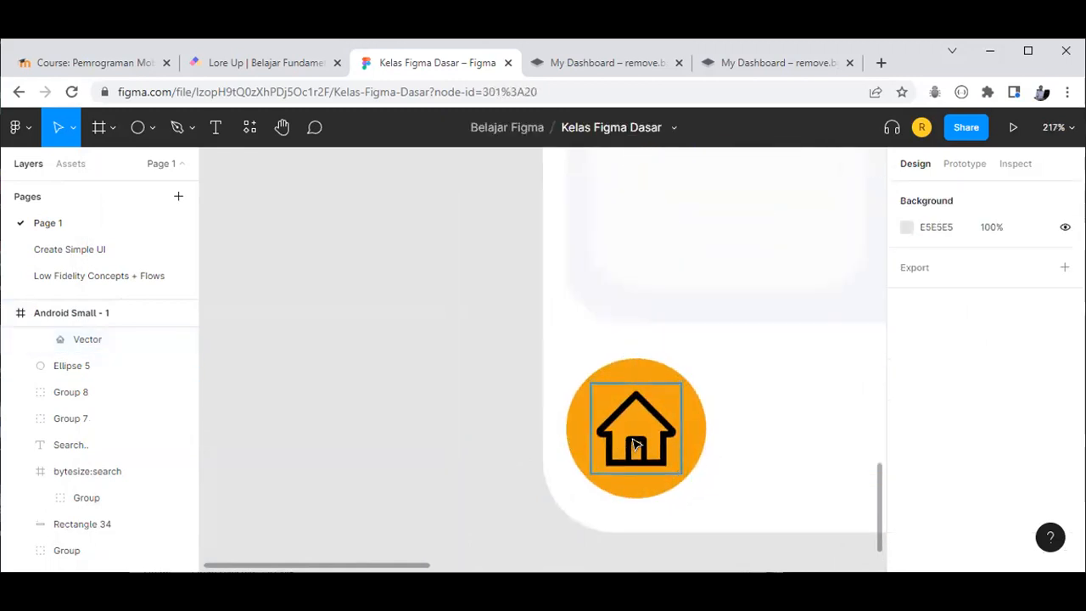
{"action": "left_click", "coordinate": [596, 444]}
{"action": "left_click_drag", "start_coordinate": [597, 445], "coordinate": [638, 441]}
{"action": "scroll", "coordinate": [923, 496], "scroll_direction": "down", "scroll_amount": 4}
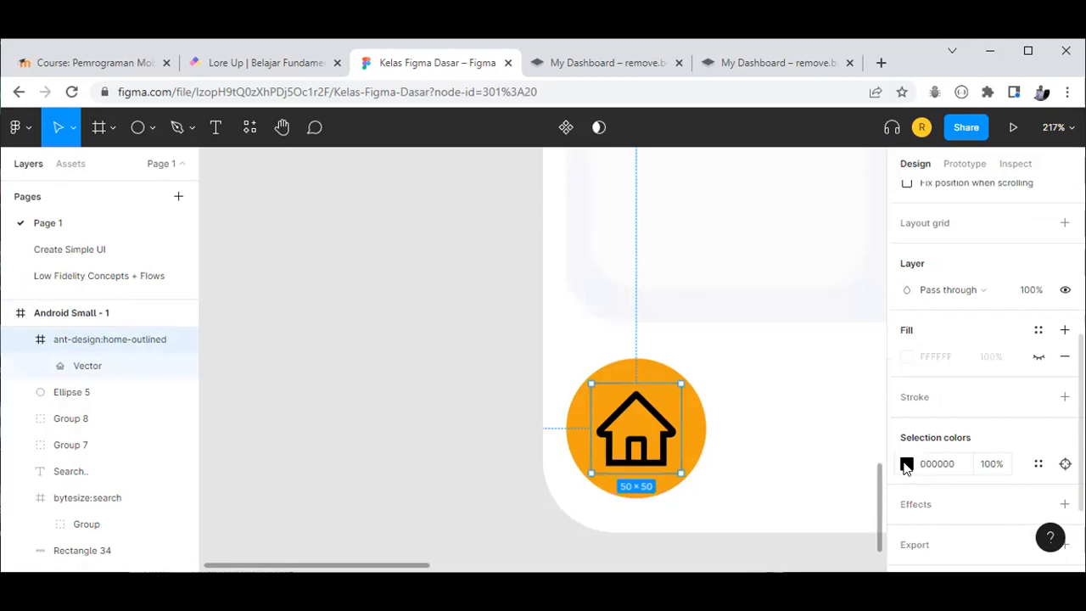
{"action": "left_click", "coordinate": [906, 464]}
{"action": "left_click_drag", "start_coordinate": [817, 337], "coordinate": [657, 174]}
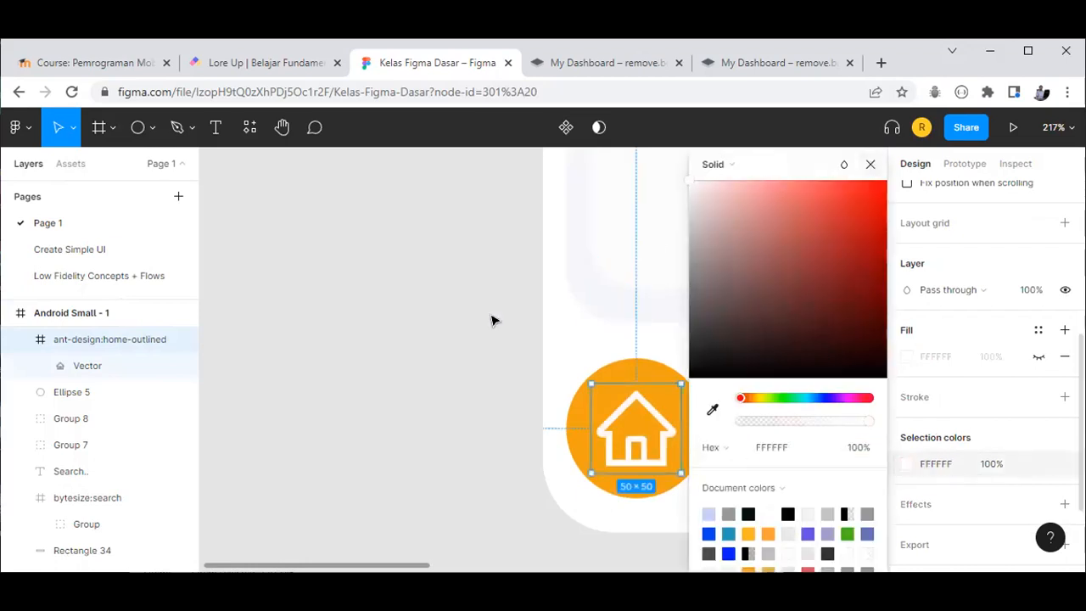
{"action": "key", "text": "Escape"}
{"action": "left_click", "coordinate": [706, 524]}
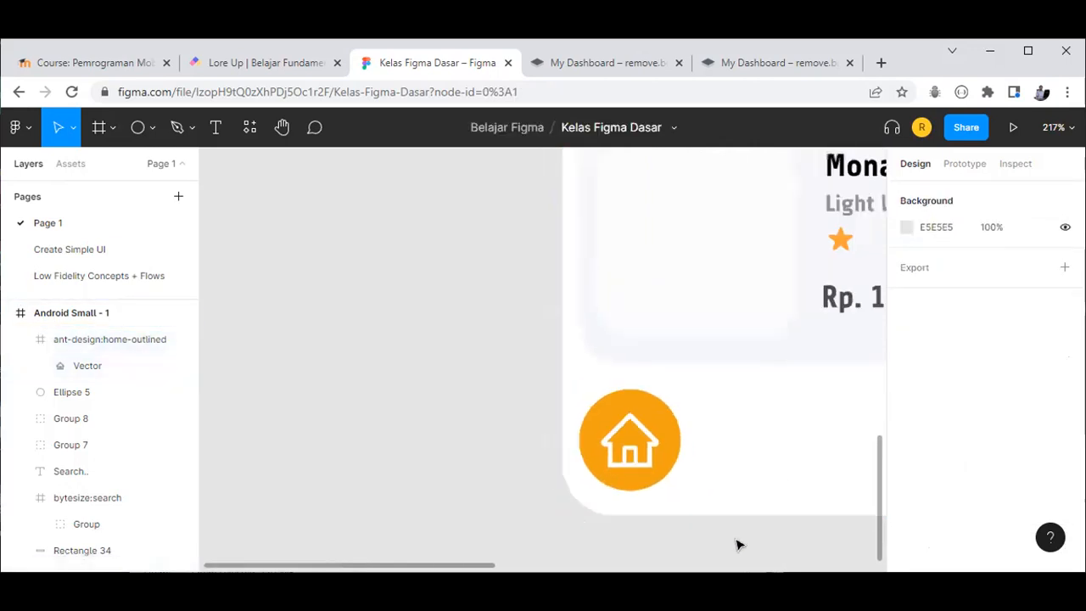
{"action": "scroll", "coordinate": [738, 544], "scroll_direction": "down", "scroll_amount": 3}
{"action": "left_click_drag", "start_coordinate": [516, 567], "coordinate": [676, 563]}
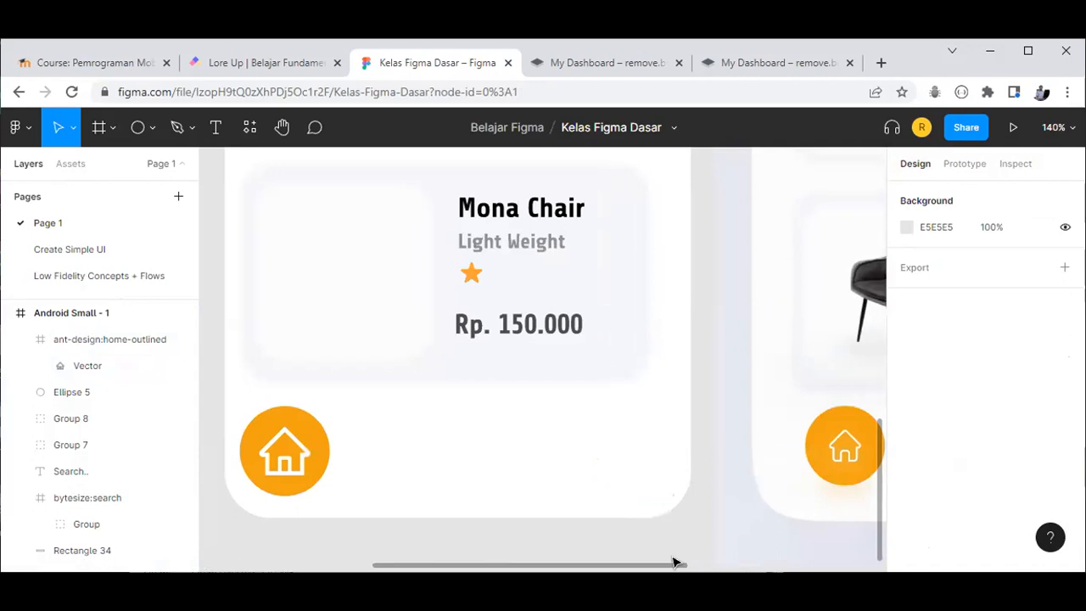
{"action": "scroll", "coordinate": [654, 461], "scroll_direction": "down", "scroll_amount": 1, "text": "ctrl"}
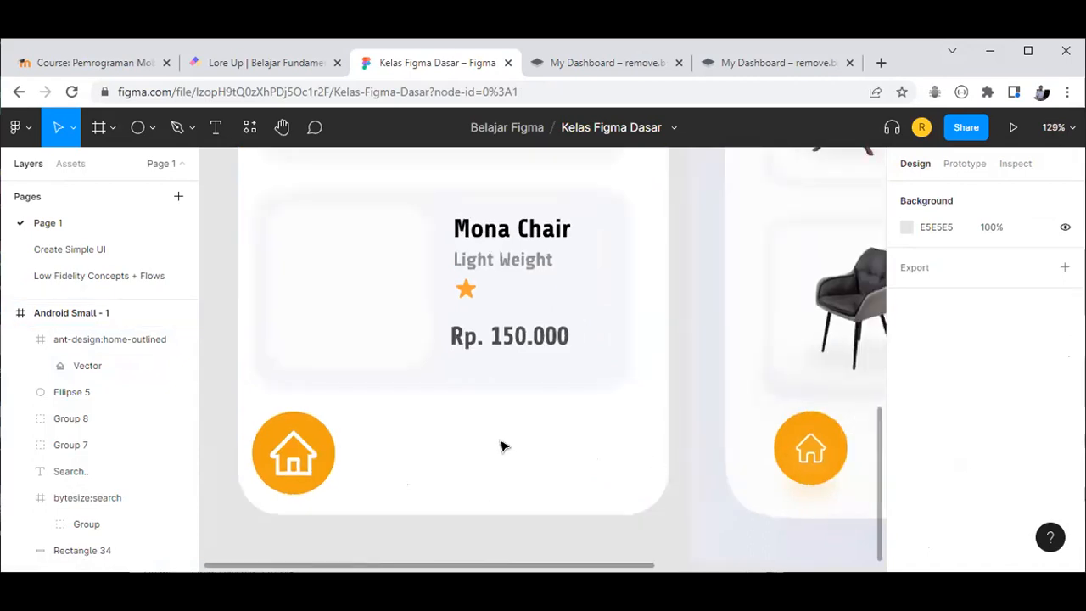
Step: Group the orange circle and the white home icon together as Group 9
{"action": "left_click", "coordinate": [301, 453]}
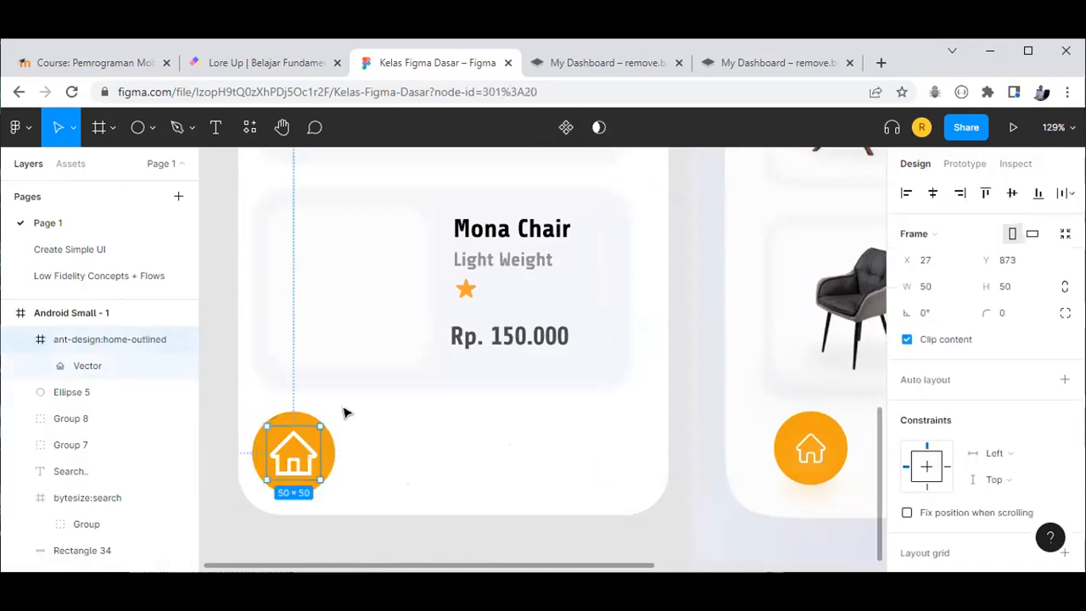
{"action": "left_click", "coordinate": [344, 413]}
{"action": "left_click", "coordinate": [259, 452]}
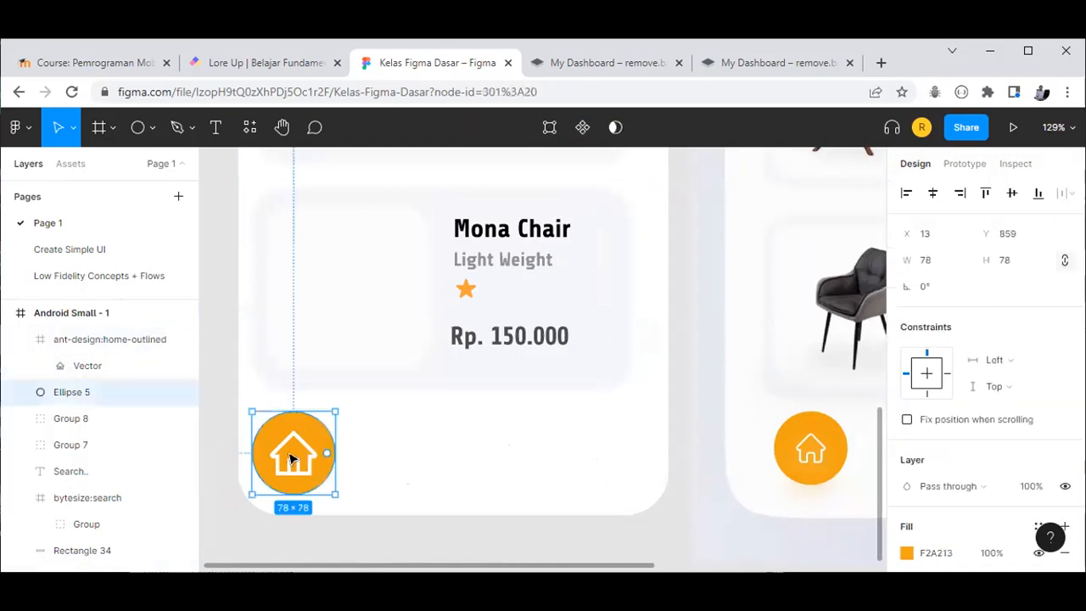
{"action": "left_click", "coordinate": [295, 458], "text": "shift"}
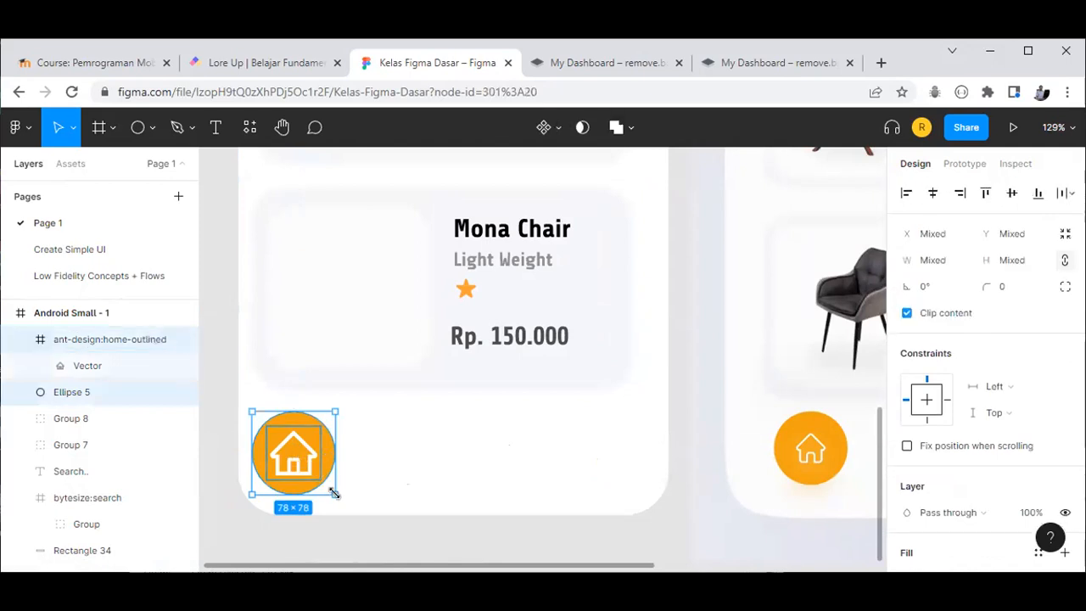
{"action": "key", "text": "ctrl+g"}
Step: Scale the home button group down to 61×61 at X 18, Y 862
{"action": "left_click_drag", "start_coordinate": [315, 470], "coordinate": [295, 459]}
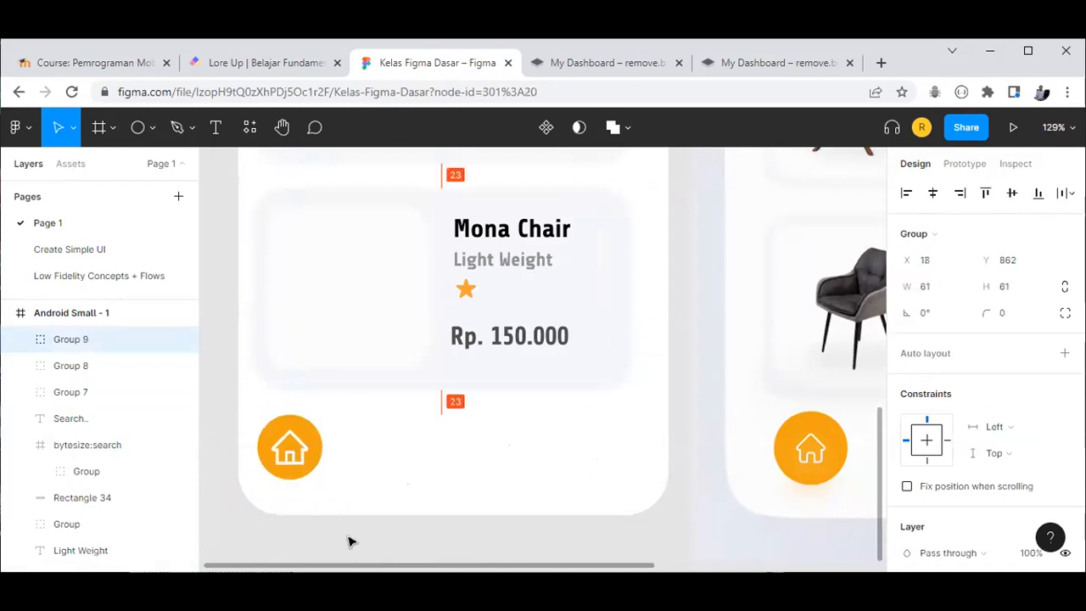
{"action": "left_click", "coordinate": [363, 531]}
{"action": "scroll", "coordinate": [363, 532], "scroll_direction": "down", "scroll_amount": 5}
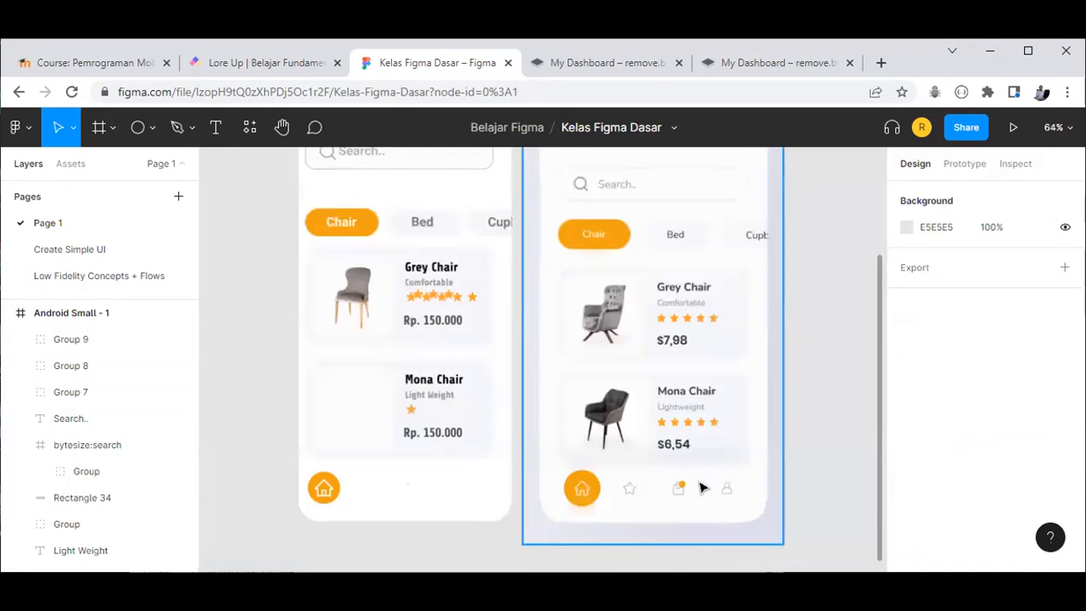
{"action": "scroll", "coordinate": [687, 492], "scroll_direction": "up", "scroll_amount": 2}
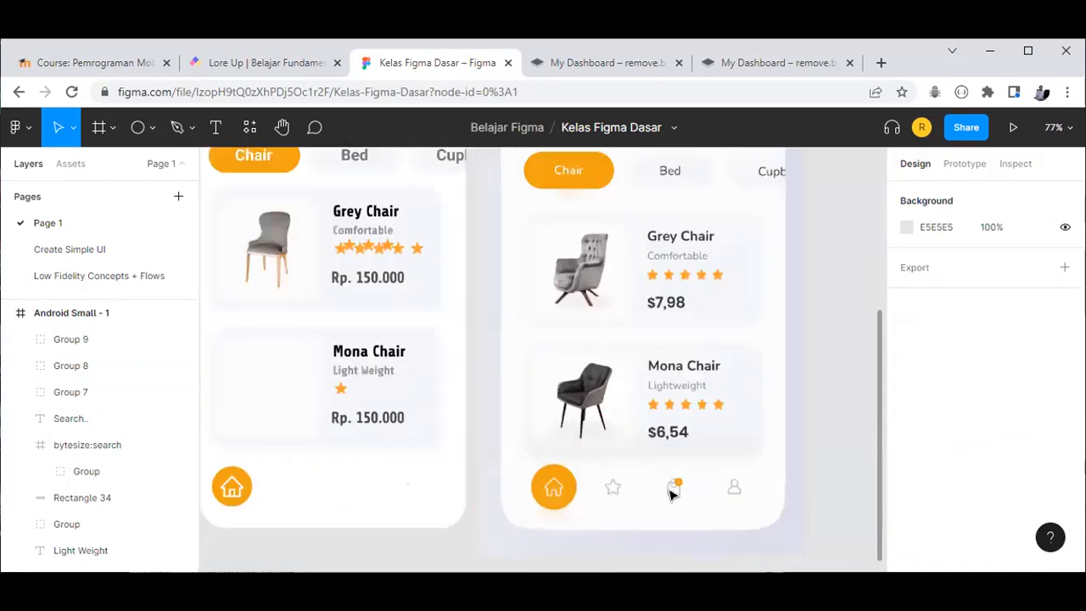
{"action": "scroll", "coordinate": [679, 488], "scroll_direction": "up", "scroll_amount": 3}
{"action": "scroll", "coordinate": [679, 485], "scroll_direction": "down", "scroll_amount": 1}
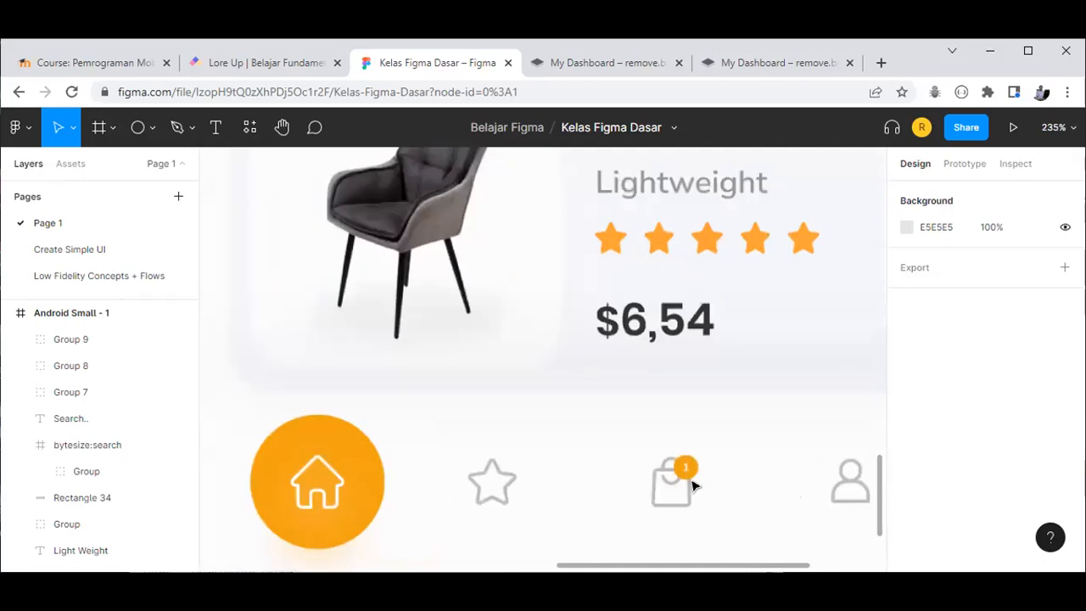
{"action": "scroll", "coordinate": [689, 484], "scroll_direction": "down", "scroll_amount": 2}
{"action": "scroll", "coordinate": [428, 386], "scroll_direction": "down", "scroll_amount": 3}
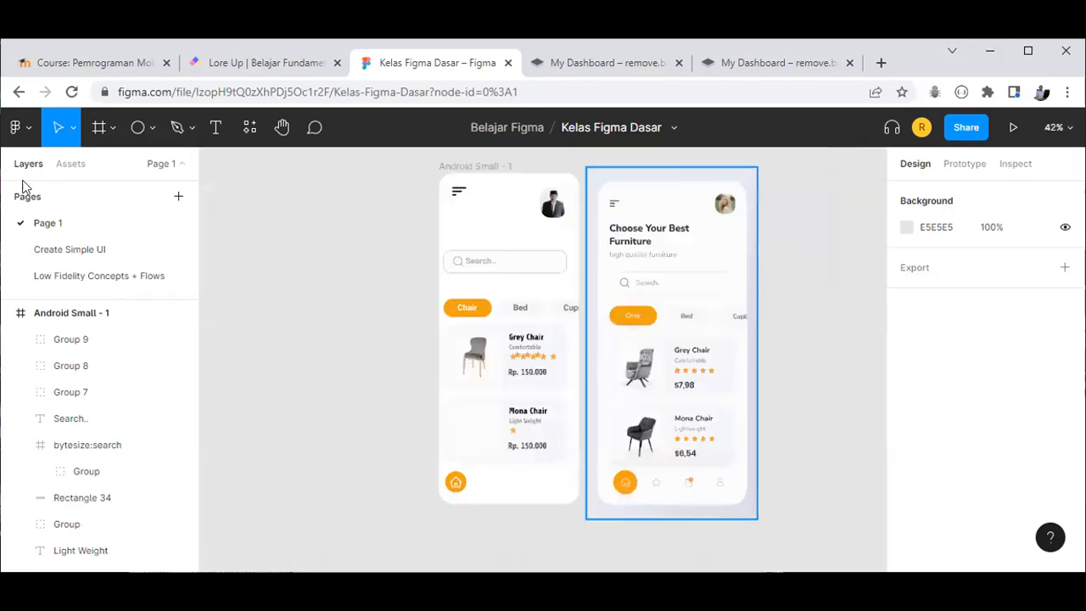
Step: Launch the Iconify plugin and search for 'badge' icons
{"action": "left_click", "coordinate": [25, 129]}
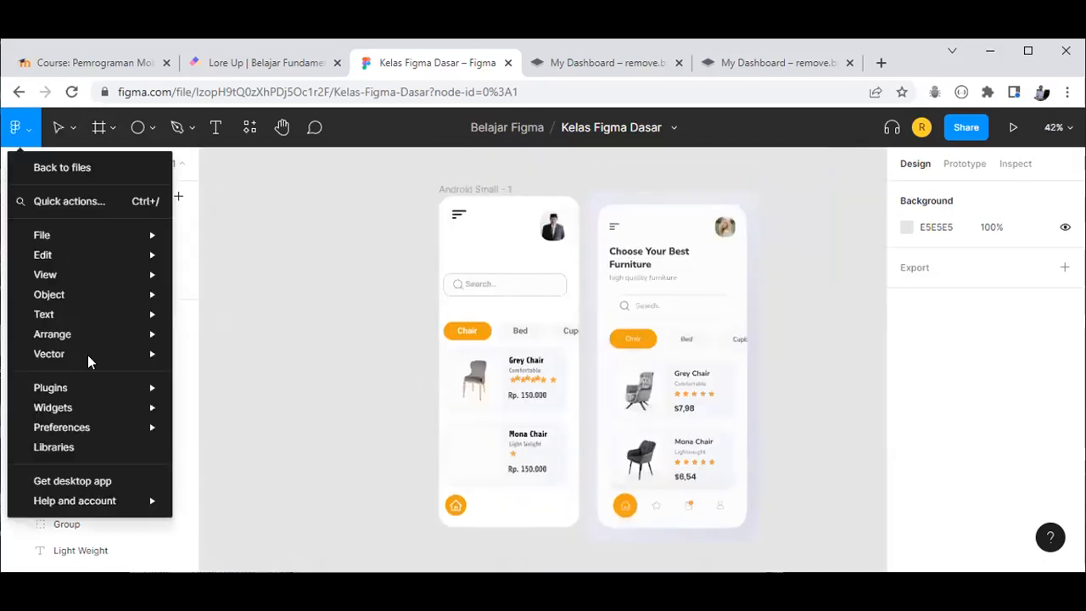
{"action": "mouse_move", "coordinate": [113, 388]}
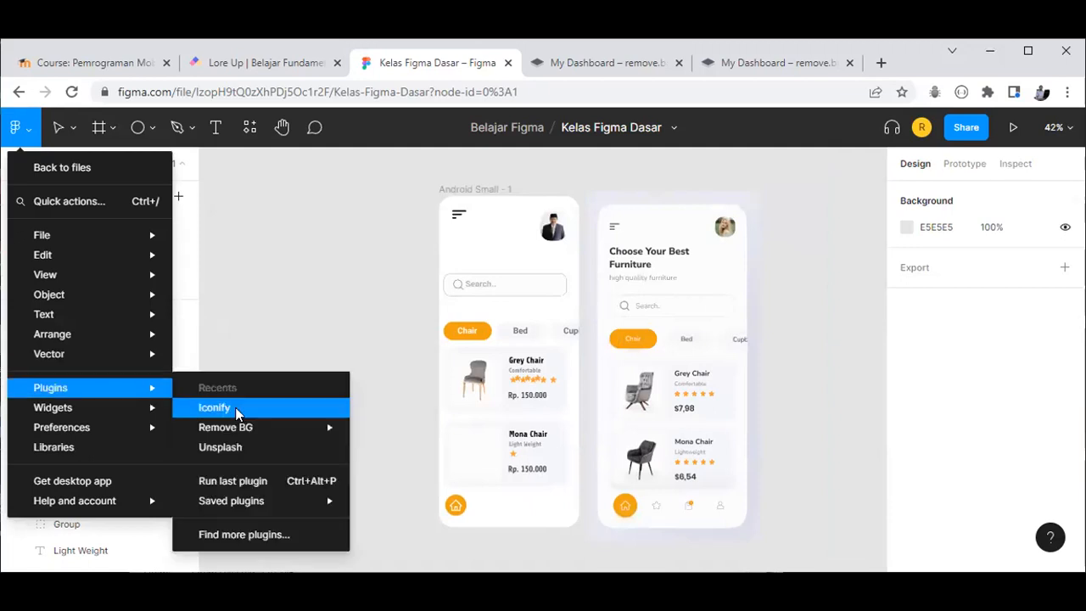
{"action": "left_click", "coordinate": [214, 408]}
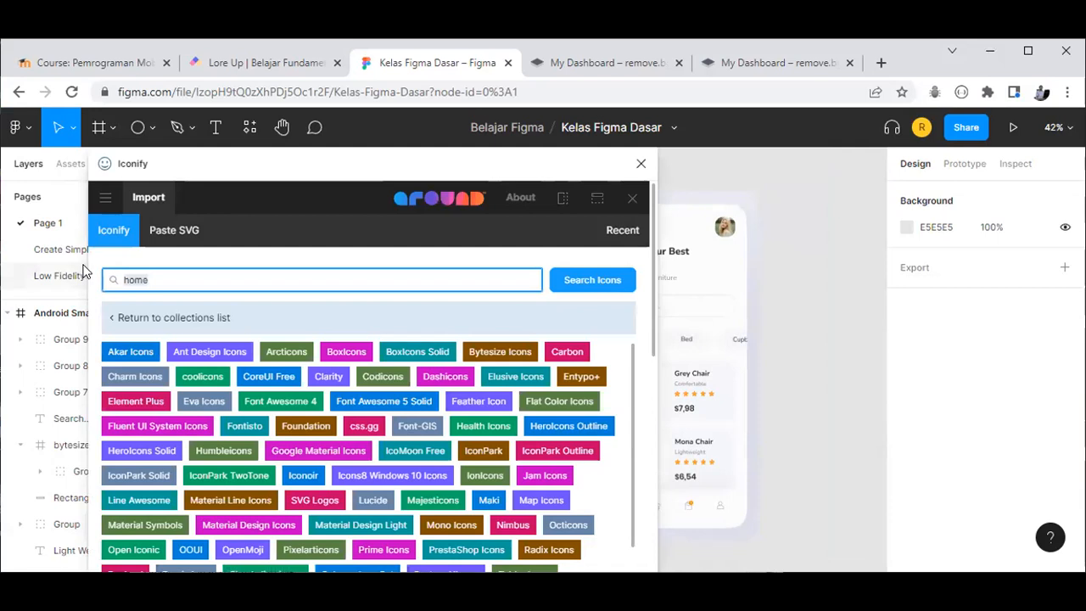
{"action": "type", "text": "badge"}
{"action": "left_click", "coordinate": [614, 280]}
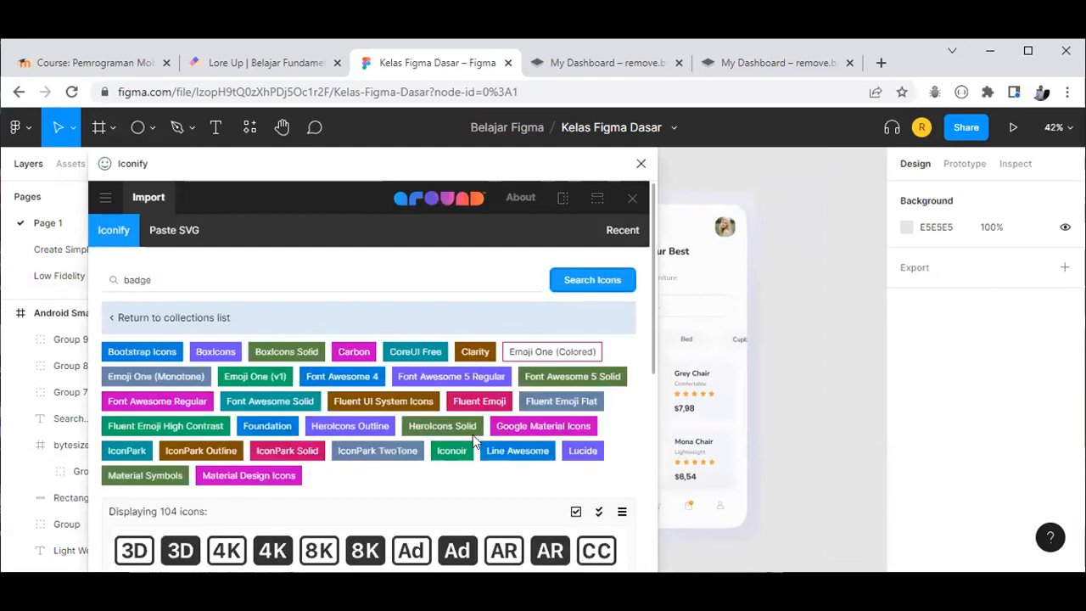
{"action": "scroll", "coordinate": [378, 403], "scroll_direction": "down", "scroll_amount": 4}
{"action": "scroll", "coordinate": [396, 392], "scroll_direction": "up", "scroll_amount": 2}
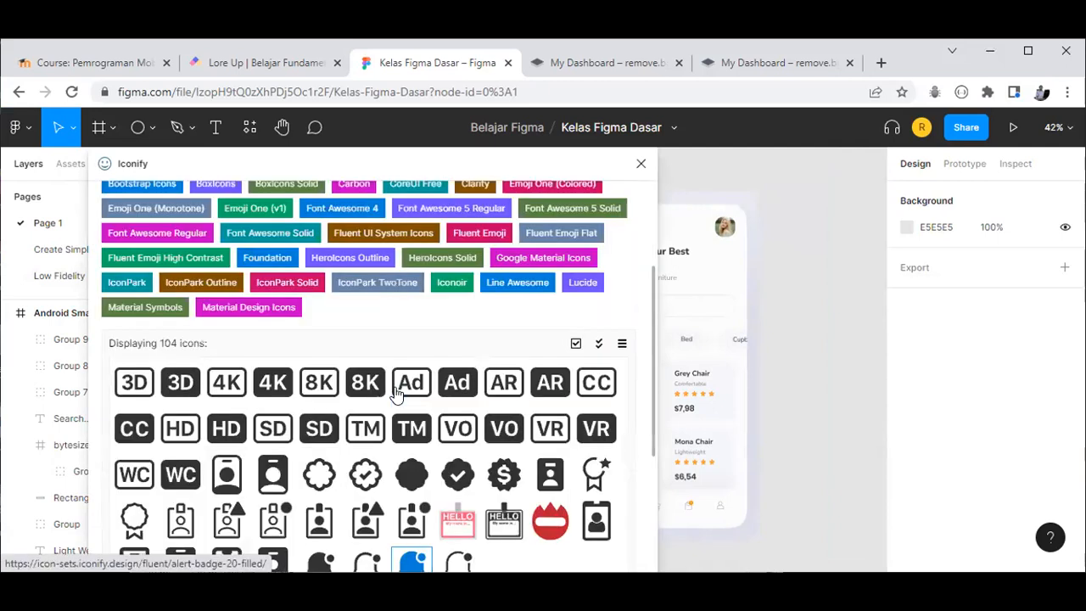
{"action": "scroll", "coordinate": [161, 280], "scroll_direction": "up", "scroll_amount": 3}
Step: Change the Iconify search to 'bag' to show shopping-bag icons
{"action": "left_click_drag", "start_coordinate": [151, 279], "coordinate": [85, 259]}
{"action": "type", "text": "bag"}
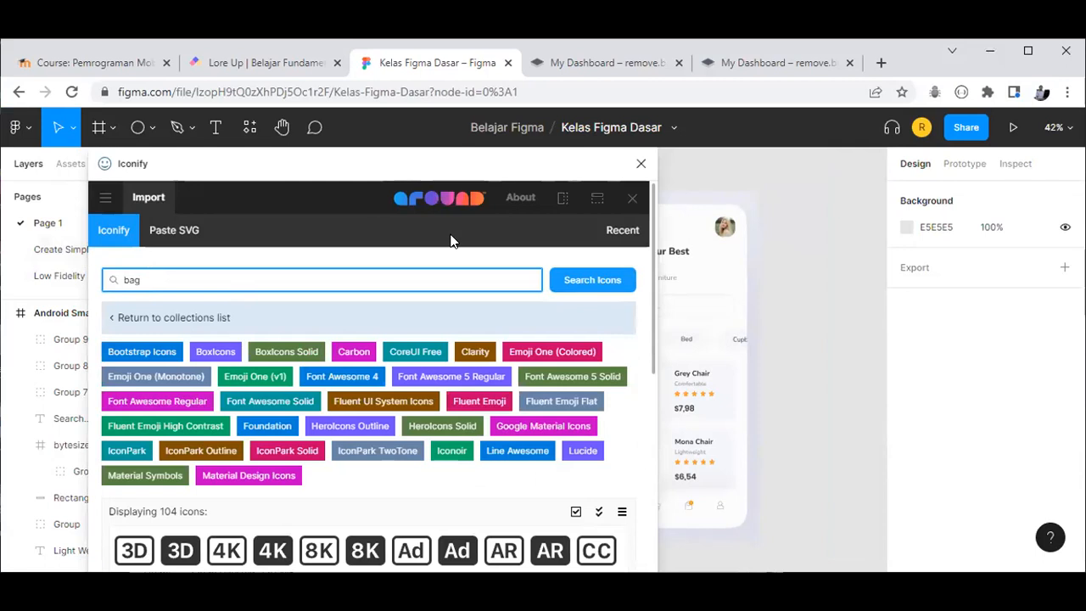
{"action": "left_click", "coordinate": [561, 285]}
{"action": "scroll", "coordinate": [515, 384], "scroll_direction": "down", "scroll_amount": 1}
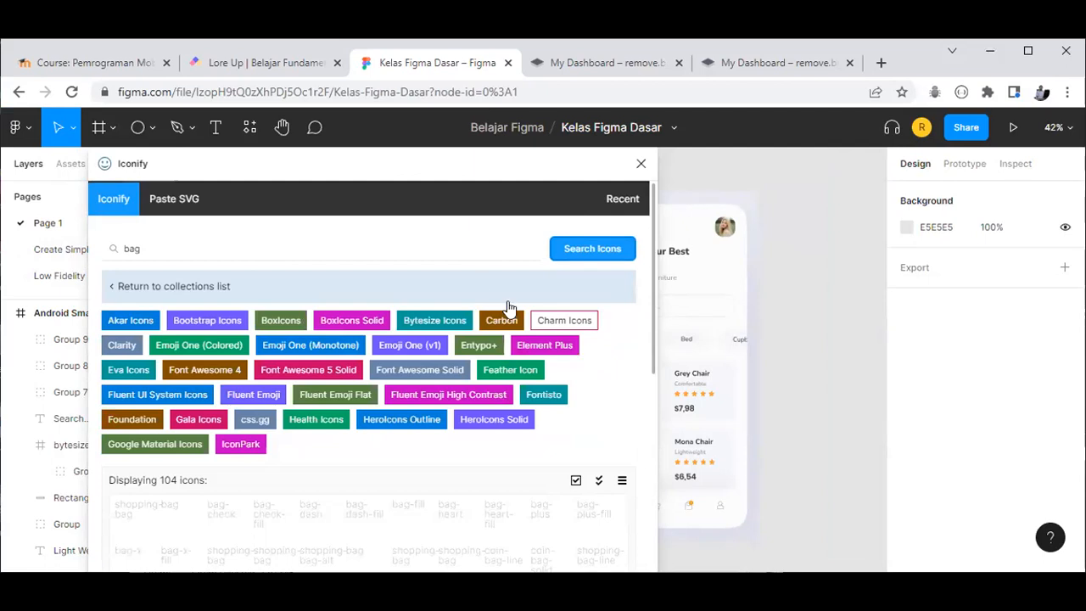
Step: Import the ep:shopping-bag icon, shrink it and place it beside the phone mockups
{"action": "left_click", "coordinate": [640, 164]}
{"action": "scroll", "coordinate": [730, 357], "scroll_direction": "down", "scroll_amount": 1}
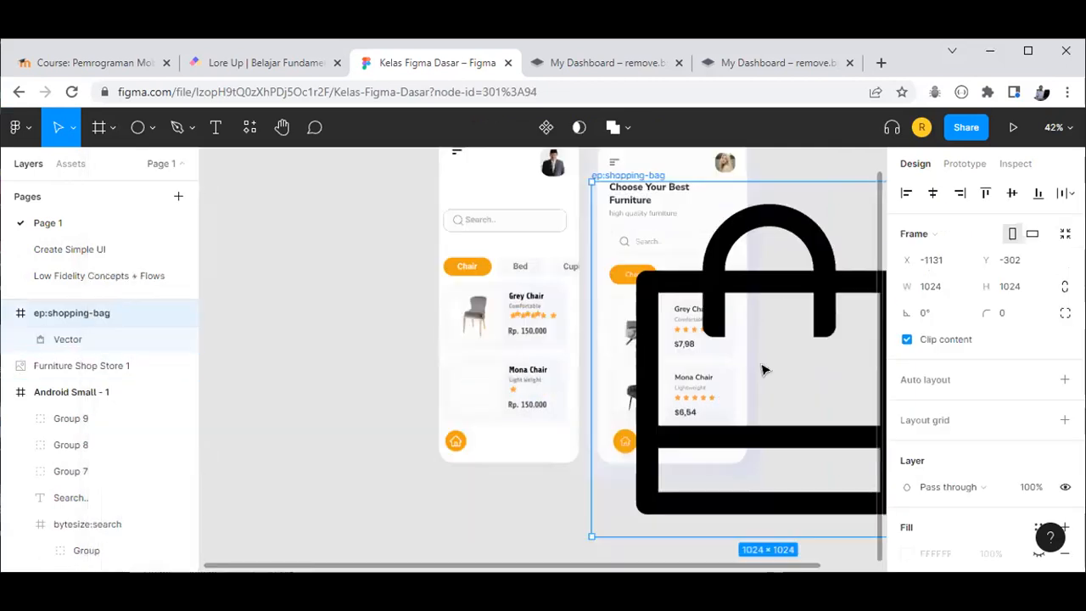
{"action": "scroll", "coordinate": [789, 392], "scroll_direction": "down", "scroll_amount": 2}
{"action": "left_click_drag", "start_coordinate": [790, 392], "coordinate": [465, 396]}
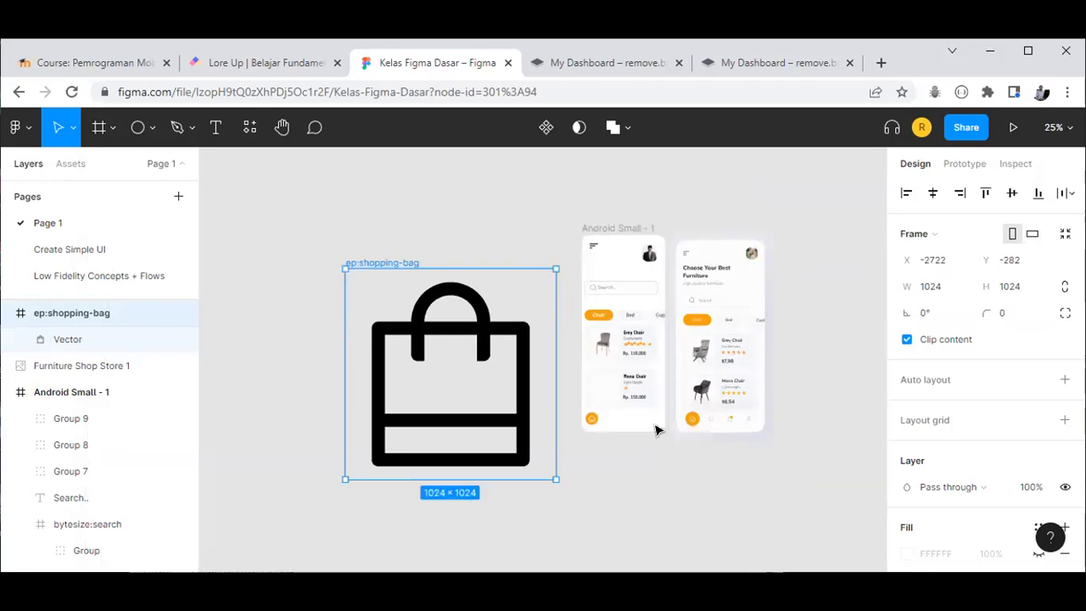
{"action": "scroll", "coordinate": [716, 477], "scroll_direction": "left", "scroll_amount": 2}
{"action": "left_click_drag", "start_coordinate": [606, 357], "coordinate": [547, 316]}
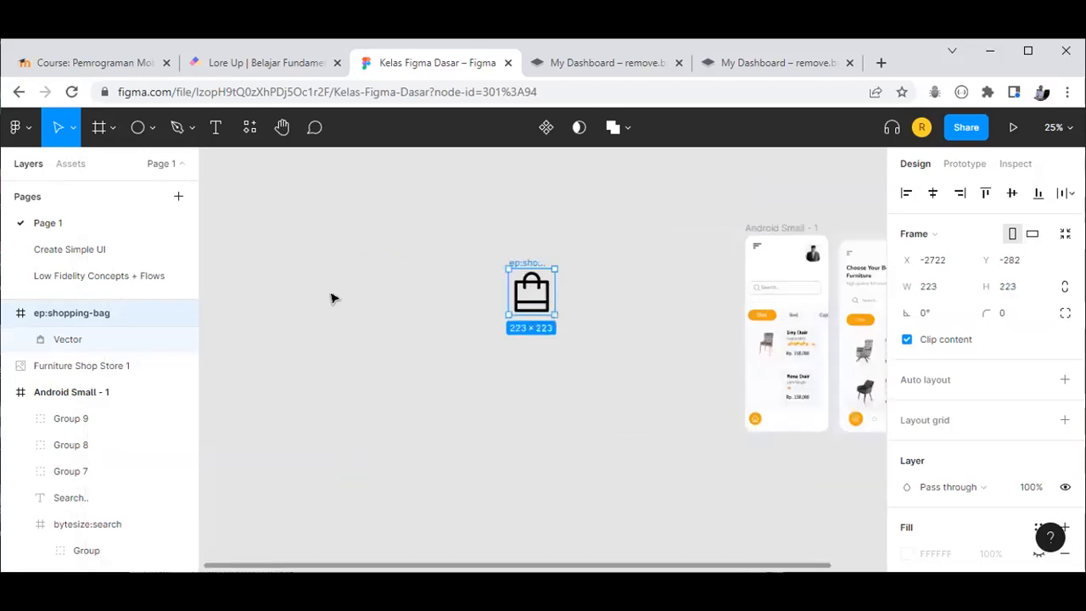
{"action": "key", "text": "shift+1"}
{"action": "left_click_drag", "start_coordinate": [468, 427], "coordinate": [516, 462]}
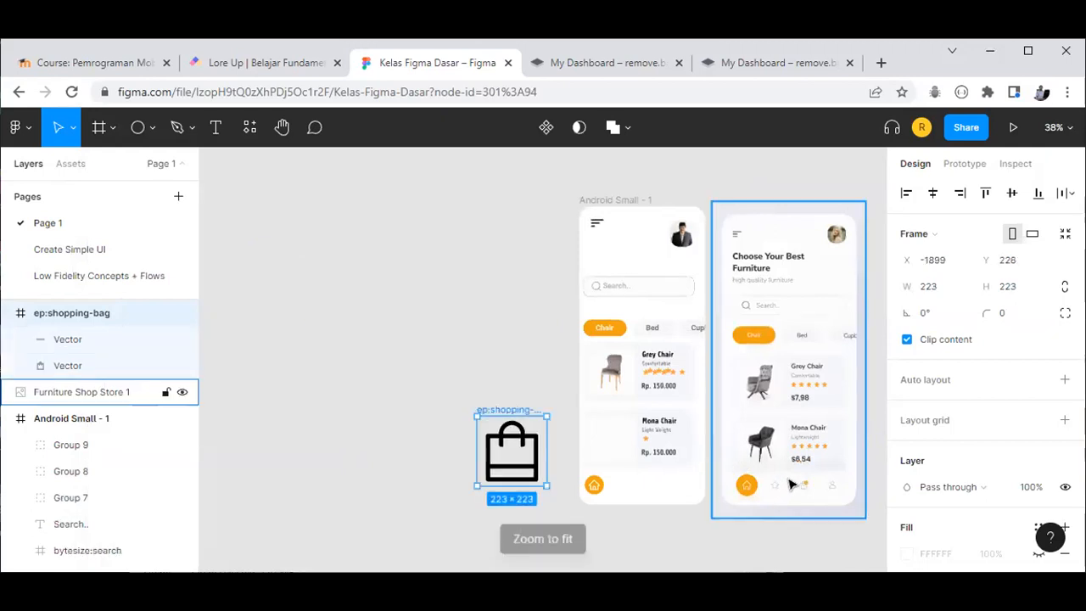
{"action": "scroll", "coordinate": [791, 485], "scroll_direction": "up", "scroll_amount": 3}
Step: Delete the shopping-bag vector and its frame, then fit both phone mockups into view
{"action": "left_click", "coordinate": [383, 440]}
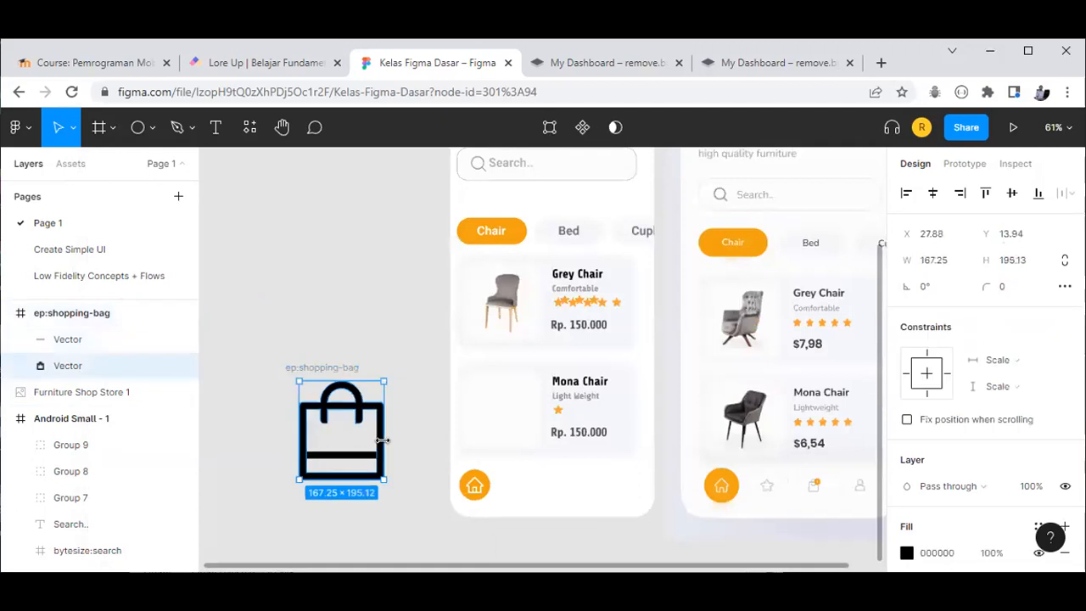
{"action": "key", "text": "Delete"}
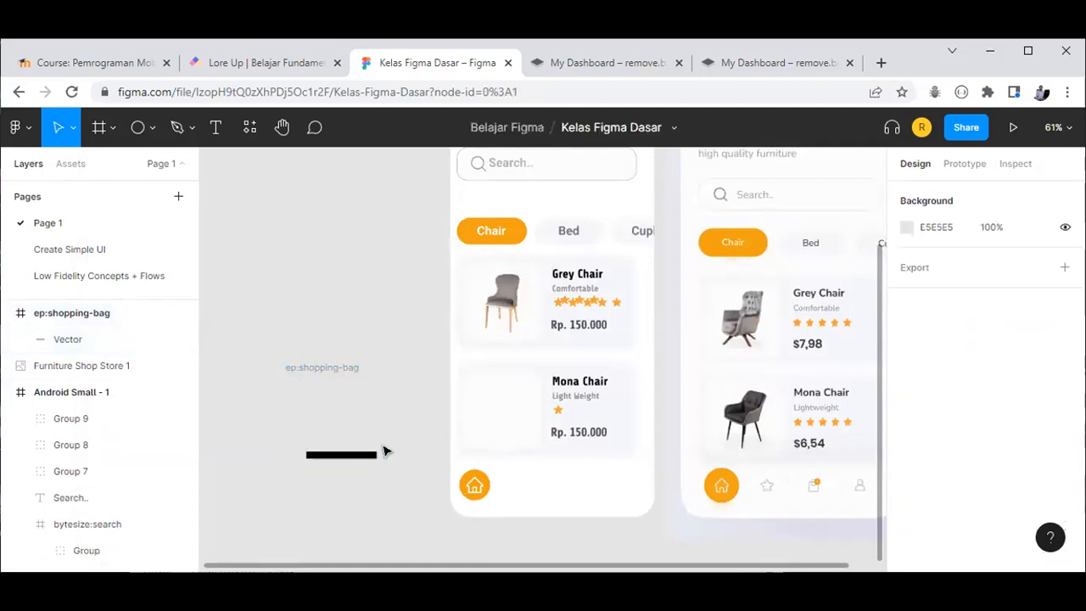
{"action": "left_click_drag", "start_coordinate": [249, 320], "coordinate": [422, 496]}
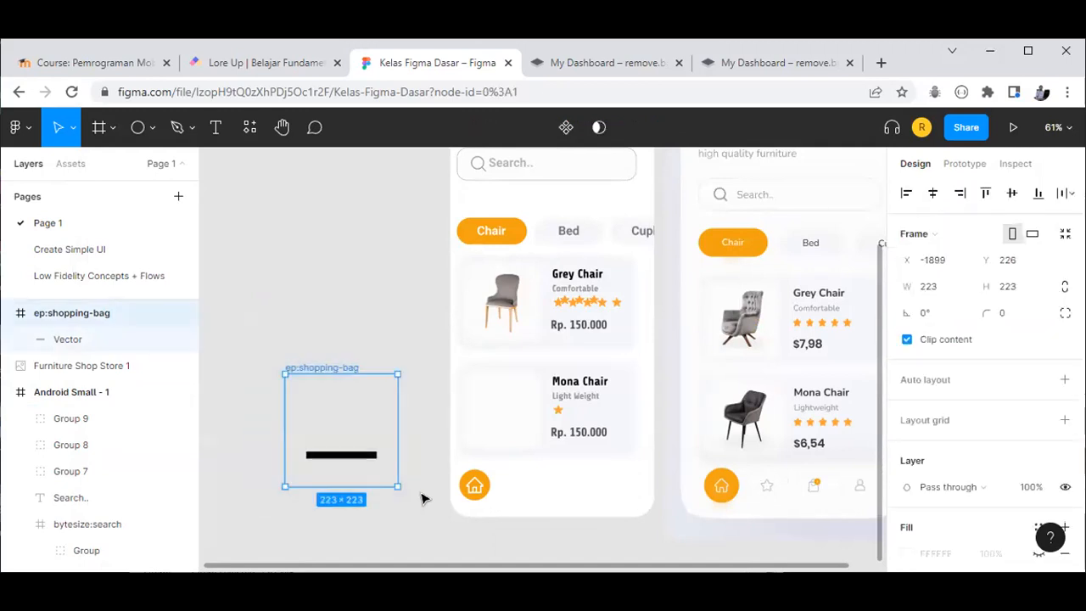
{"action": "key", "text": "Delete"}
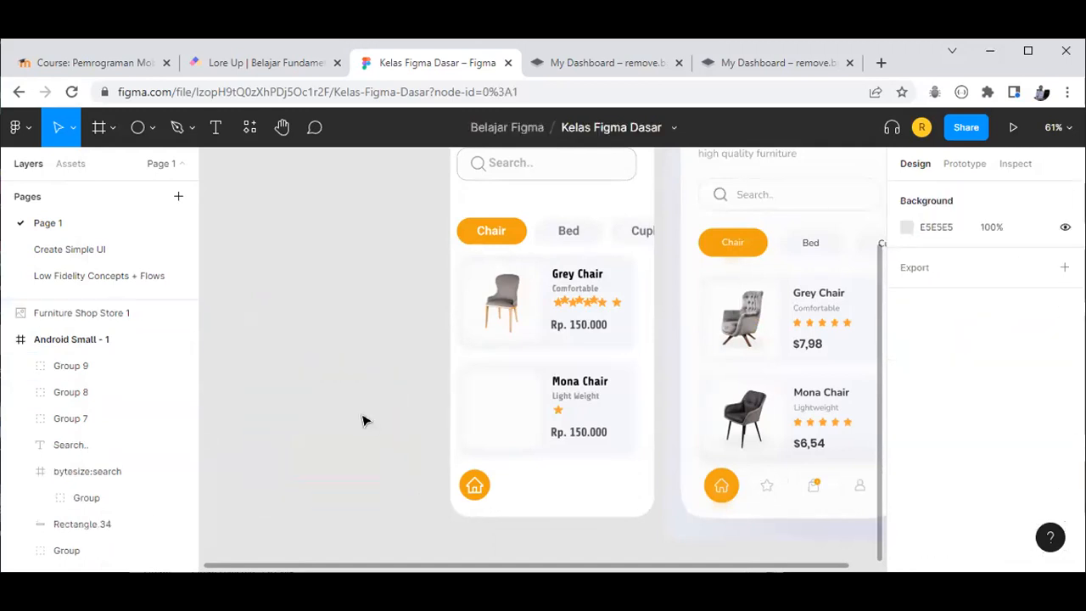
{"action": "key", "text": "shift+1"}
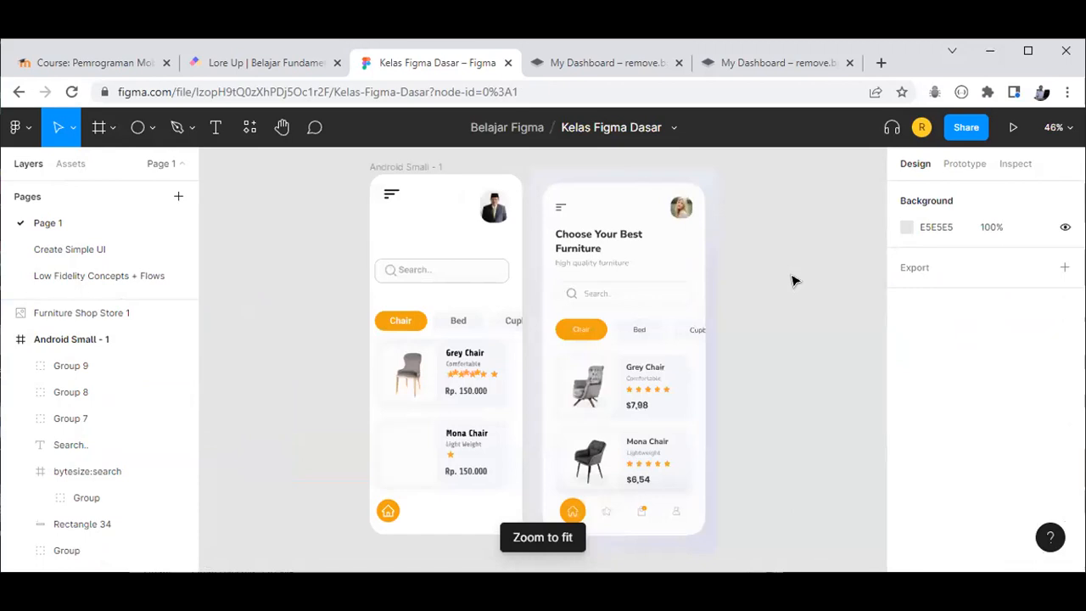